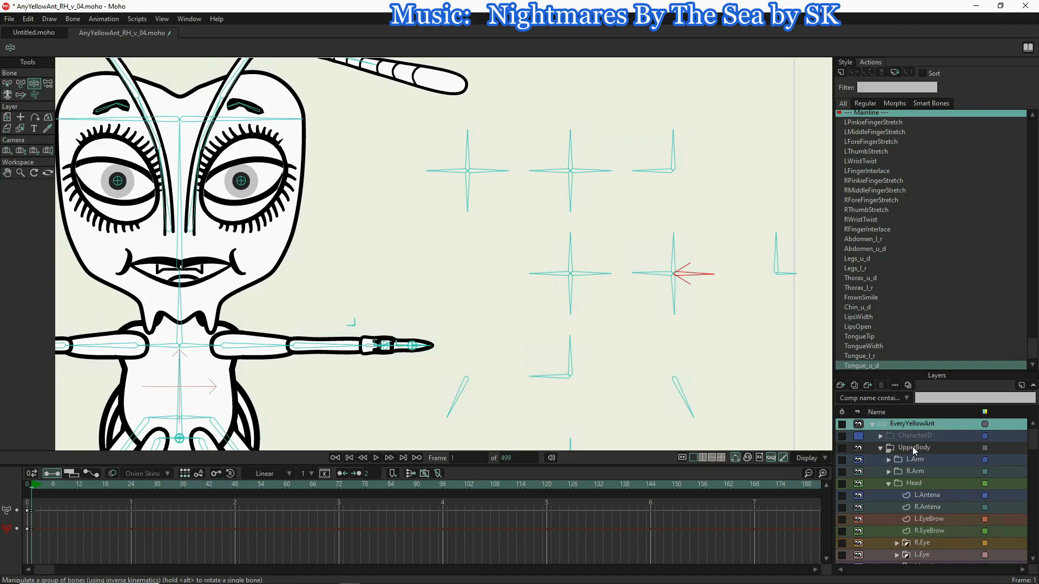
- Insert DA_PhonemeWheel.png from the PhonemesComic folder as an image layer directly above the UpperBody layer
click(914, 449)
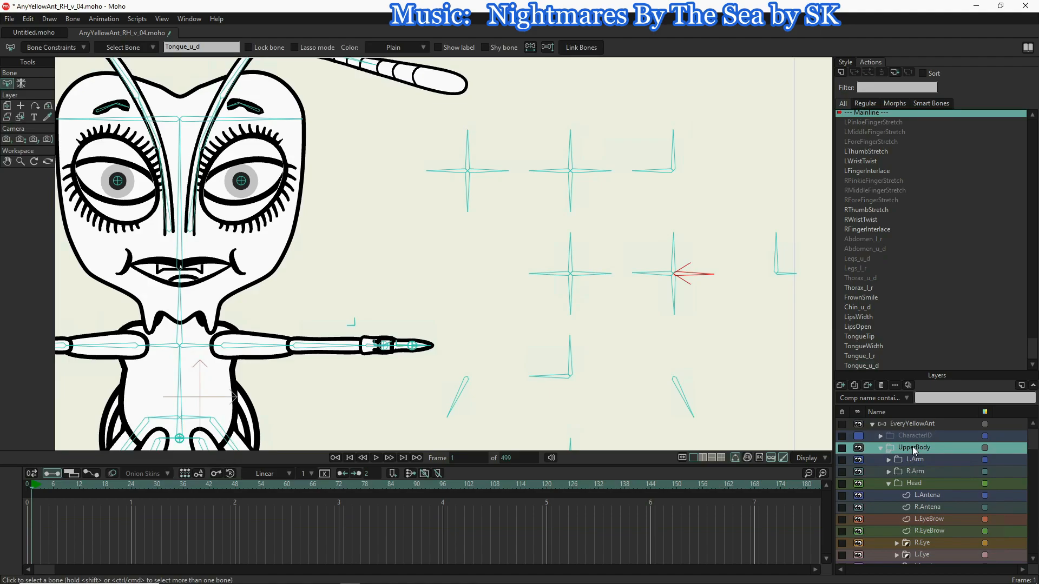
click(841, 385)
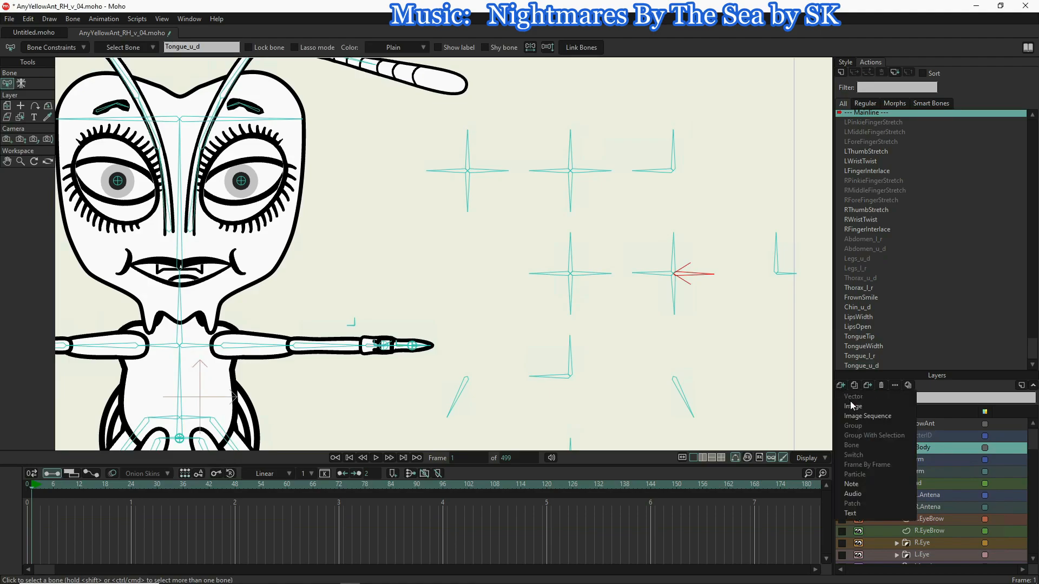
click(861, 407)
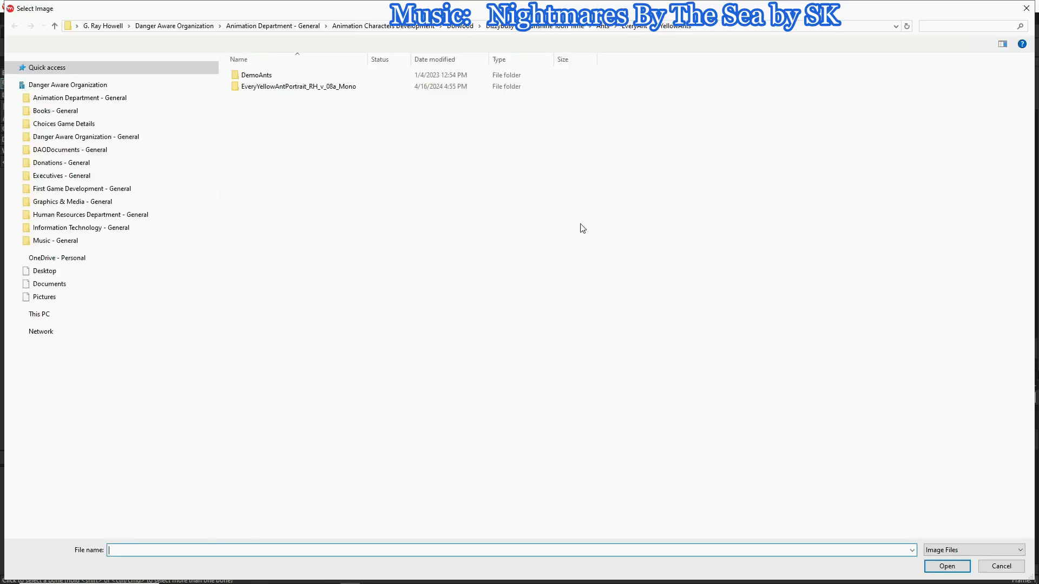
click(373, 27)
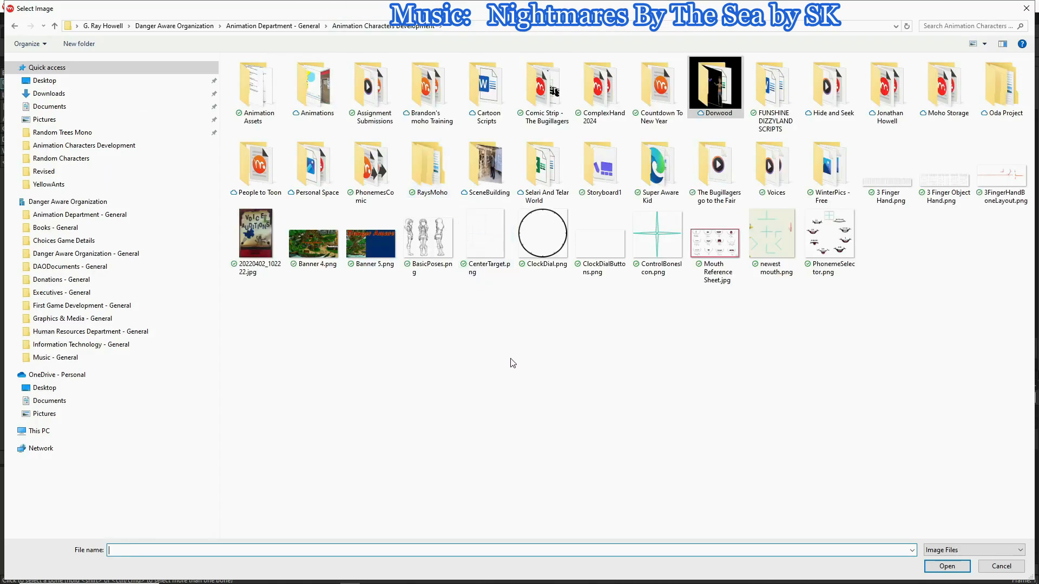
double_click(373, 180)
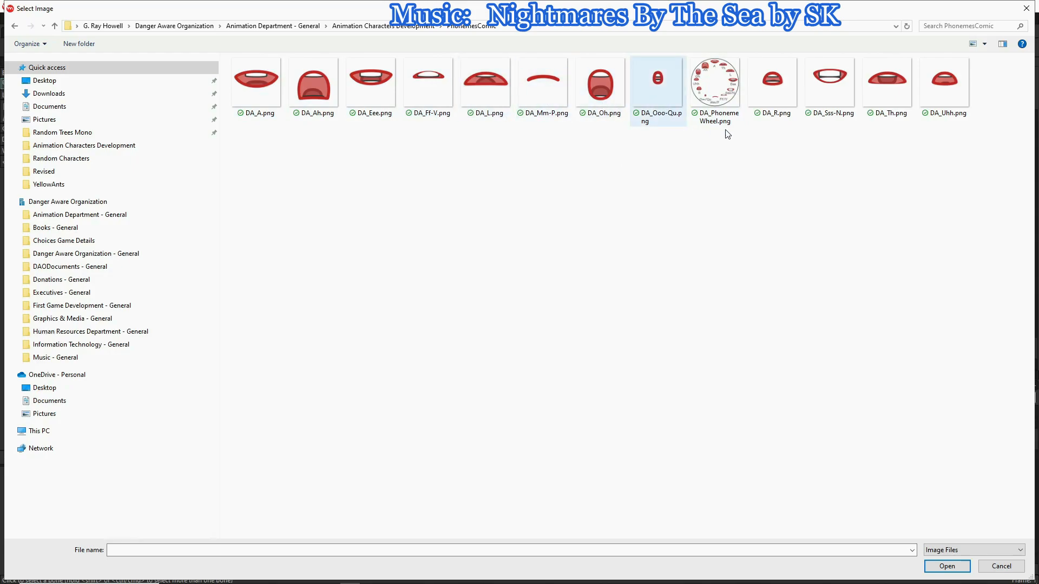
double_click(717, 81)
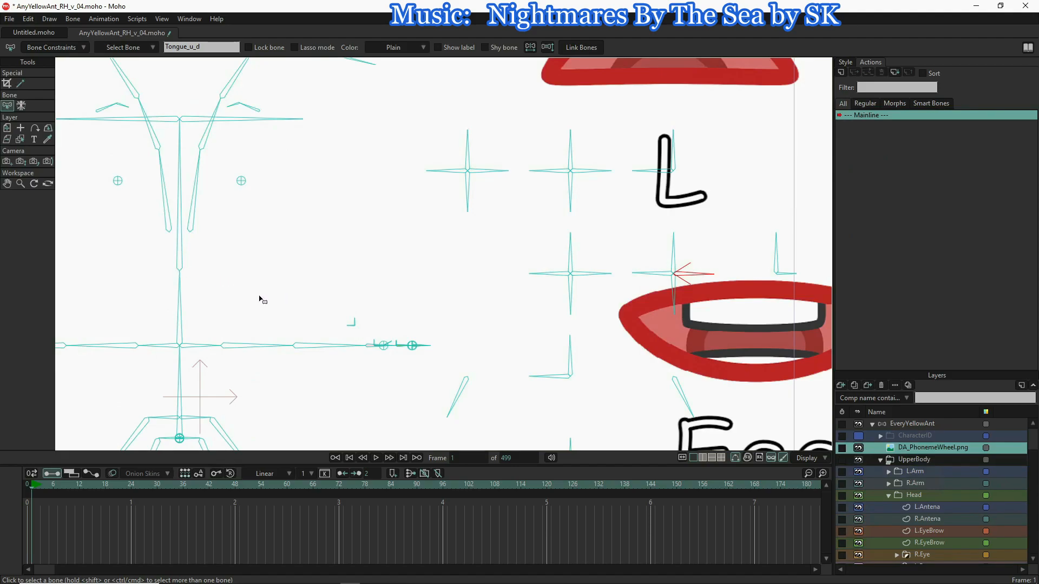
- Scale the phoneme wheel image to 13.6% and place it over the L-shaped mouth control bones at X 1.5556, Y 0.3333
scroll(227, 290, down, 5)
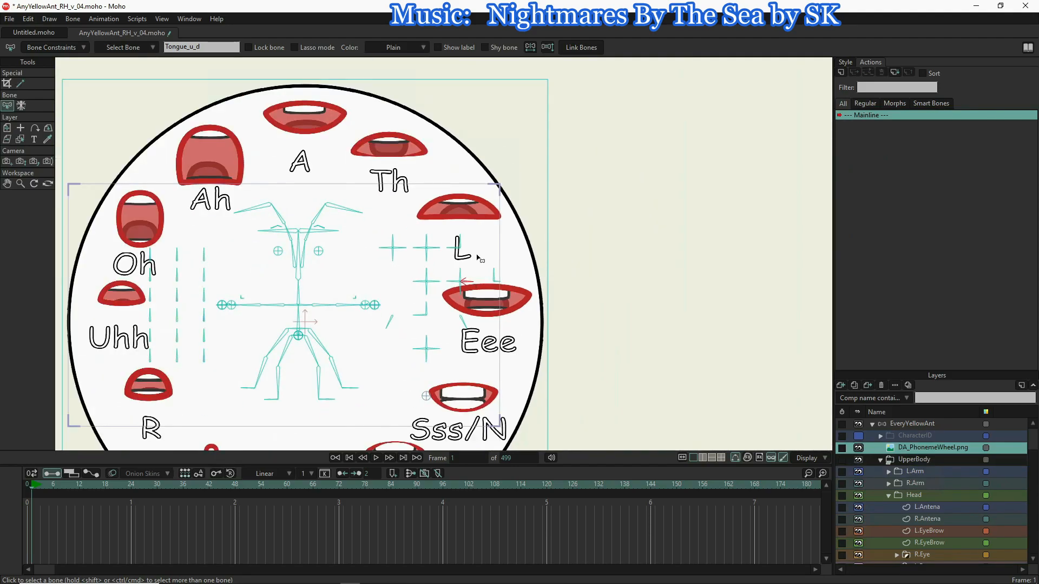
scroll(472, 292, down, 3)
scroll(468, 297, up, 3)
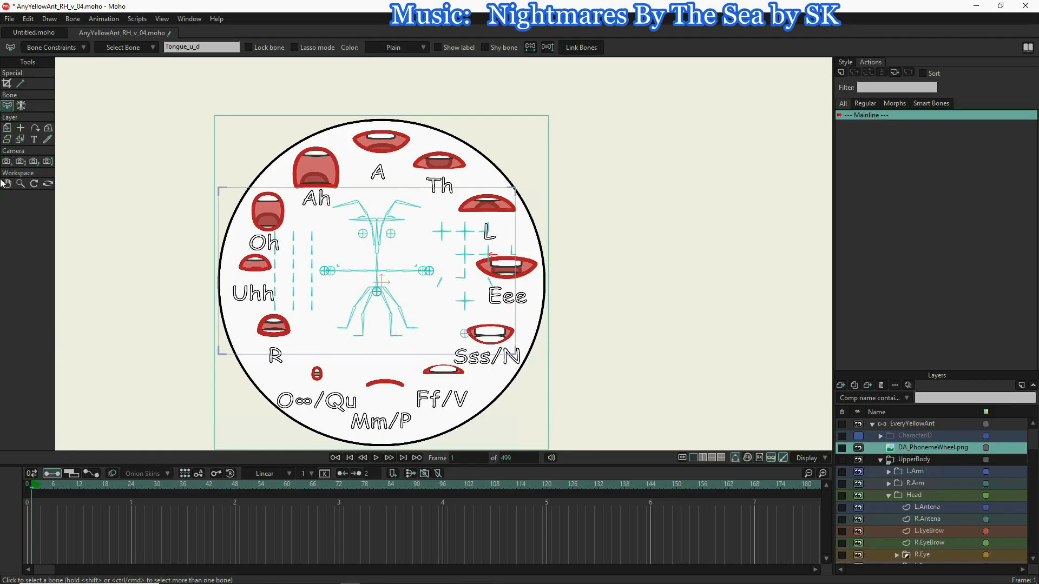
click(7, 128)
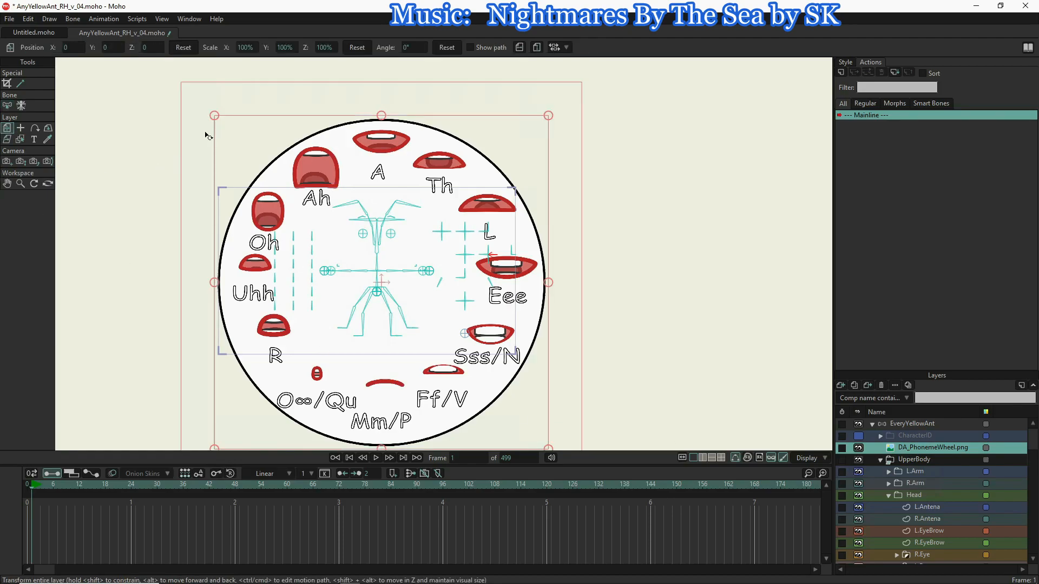
drag(214, 115, 712, 222)
scroll(383, 280, up, 3)
scroll(713, 221, up, 10)
scroll(713, 223, down, 10)
drag(713, 222, 414, 333)
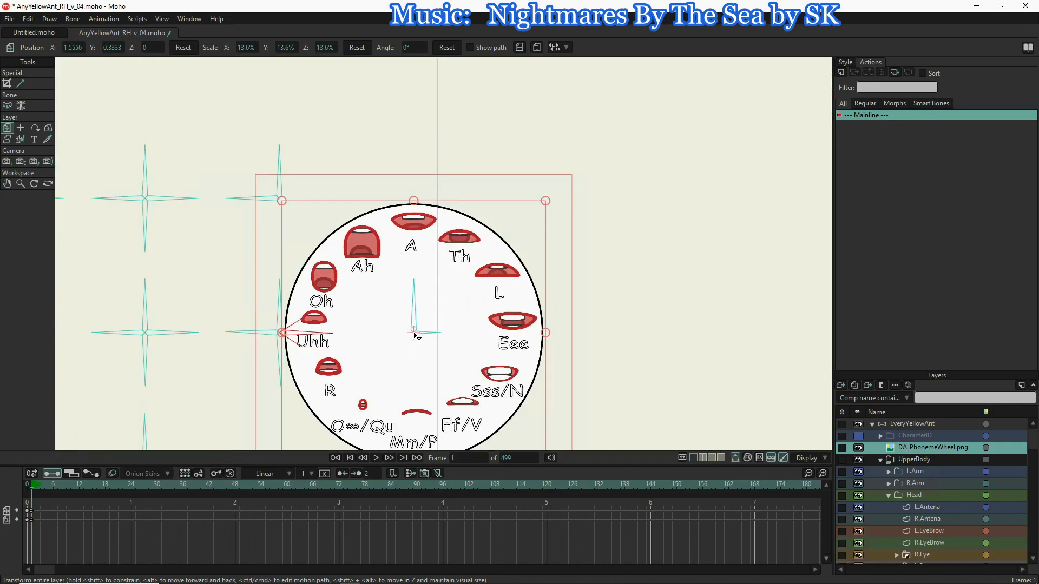
- Shrink the phoneme wheel image uniformly to a scale of 7.8%
scroll(357, 273, down, 2)
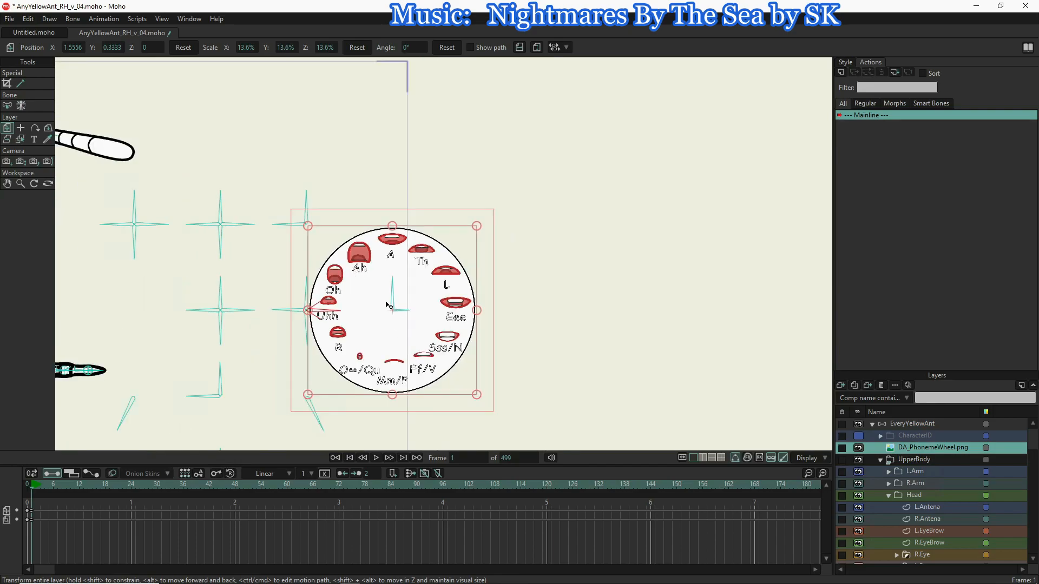
scroll(388, 309, up, 1)
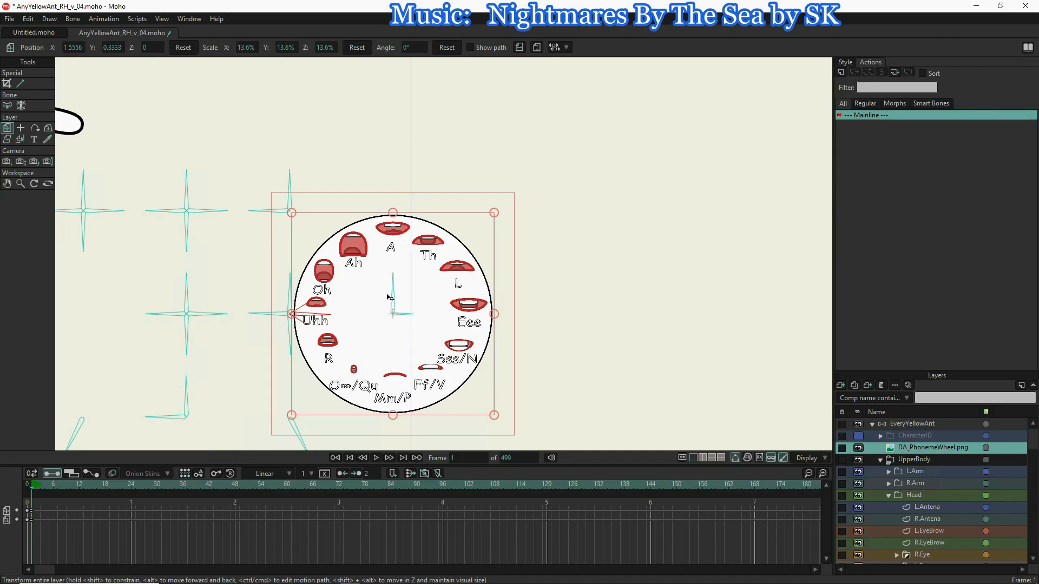
drag(493, 211, 451, 260)
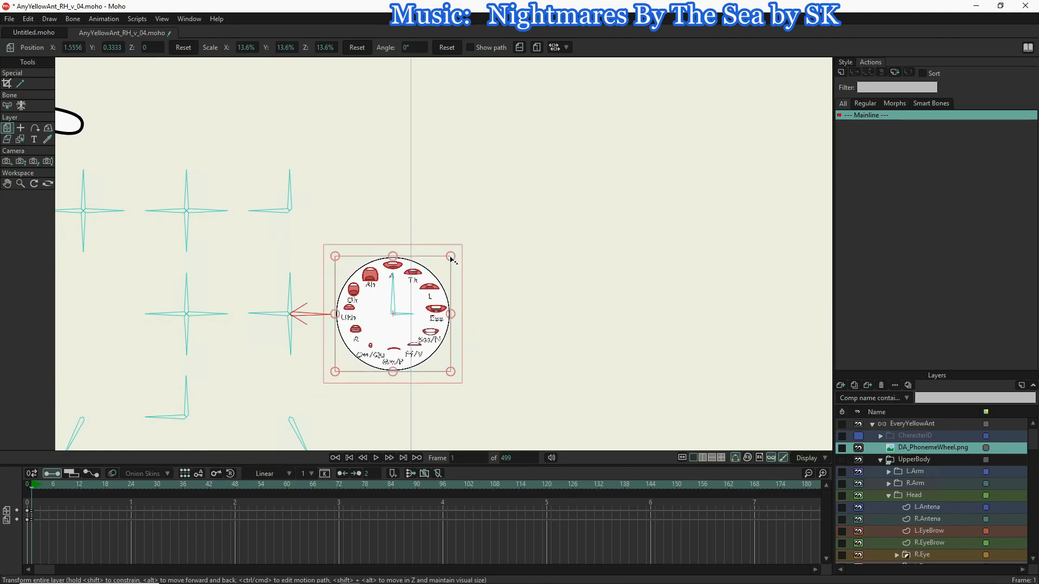
scroll(430, 384, down, 2)
scroll(433, 375, up, 4)
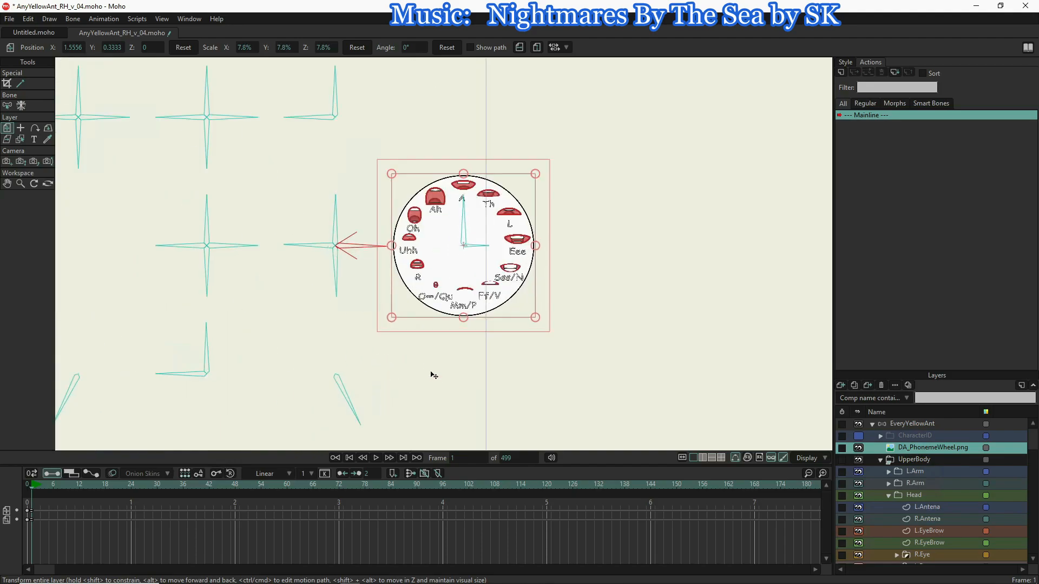
- Move the phoneme wheel beside the ant's face, below the nearest cross-shaped control, to about X 0.7180, Y 0.3254
drag(431, 373, 613, 372)
scroll(474, 366, up, 2)
scroll(389, 371, down, 5)
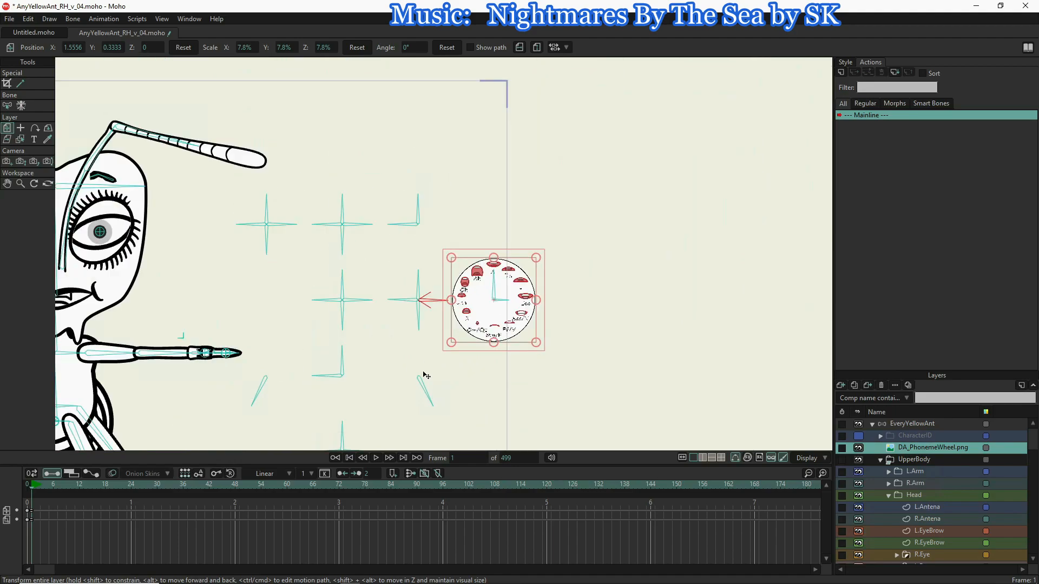
drag(426, 376, 523, 374)
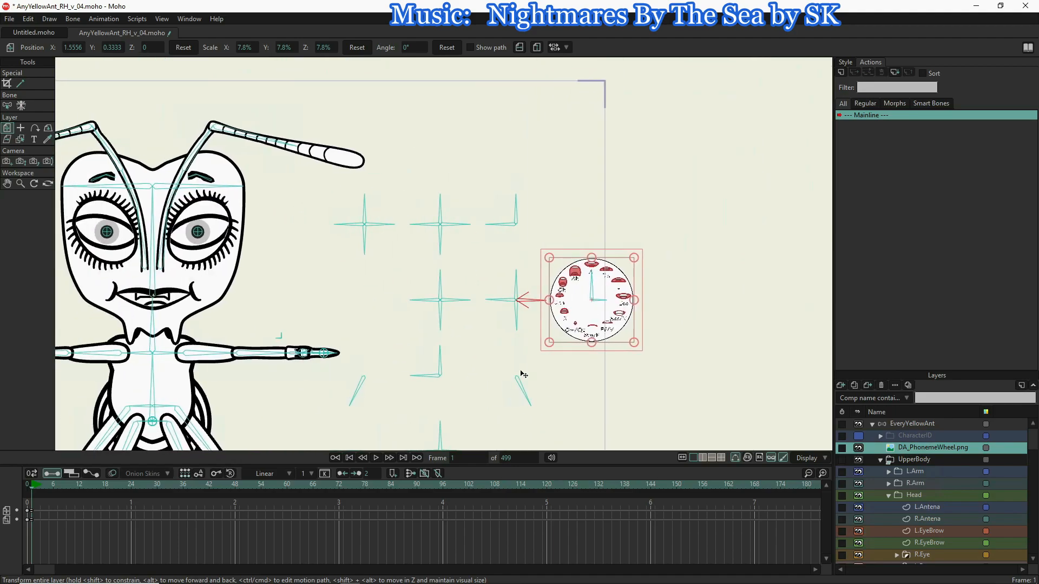
click(590, 310)
drag(592, 313, 363, 316)
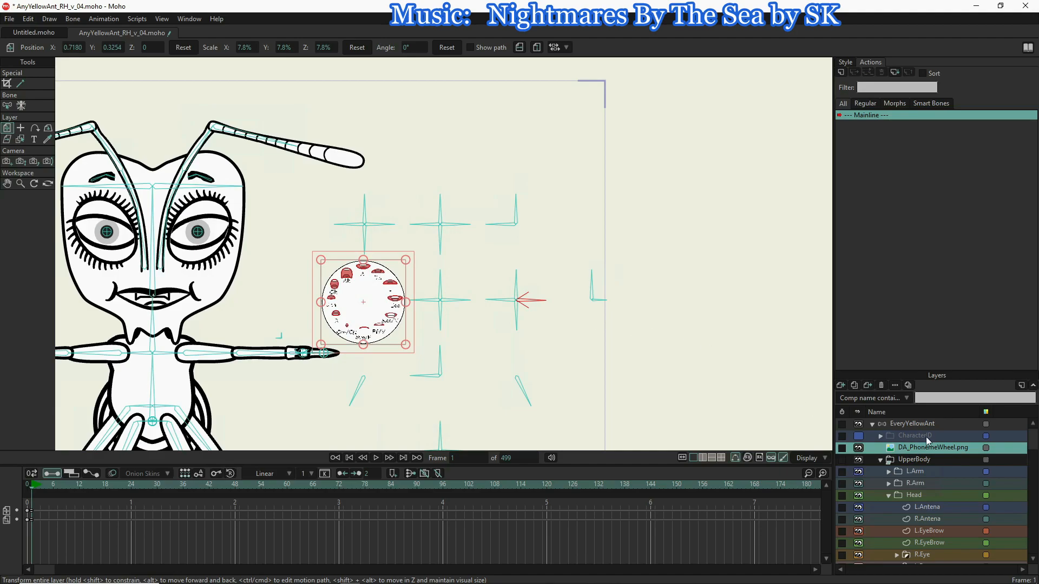
- On the EveryYellowAnt layer, move the MouthControl bones to the centre of the phoneme wheel, at about X -0.2820, Y 0.9306
click(931, 424)
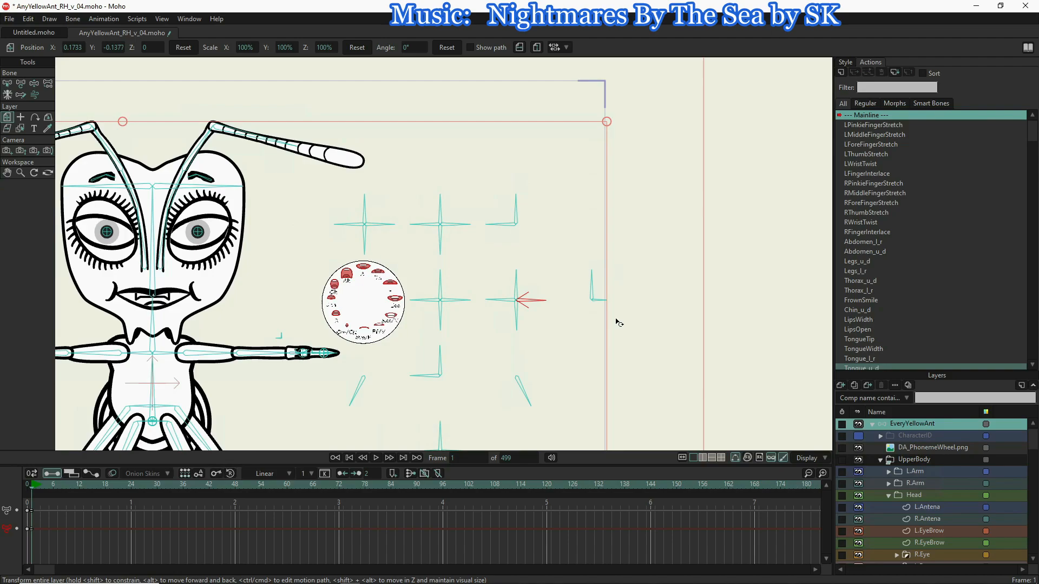
key(b)
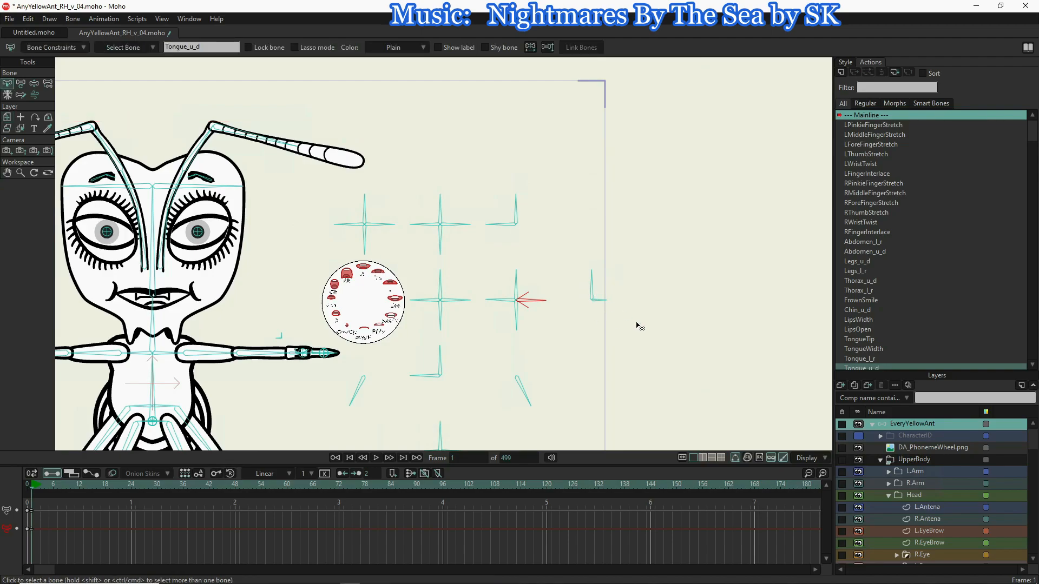
click(593, 287)
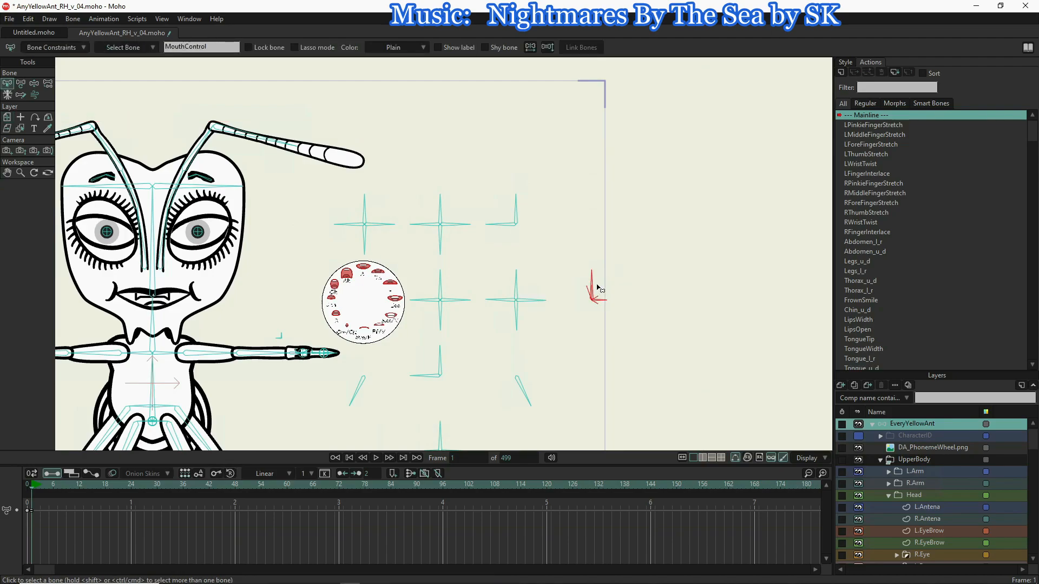
click(22, 84)
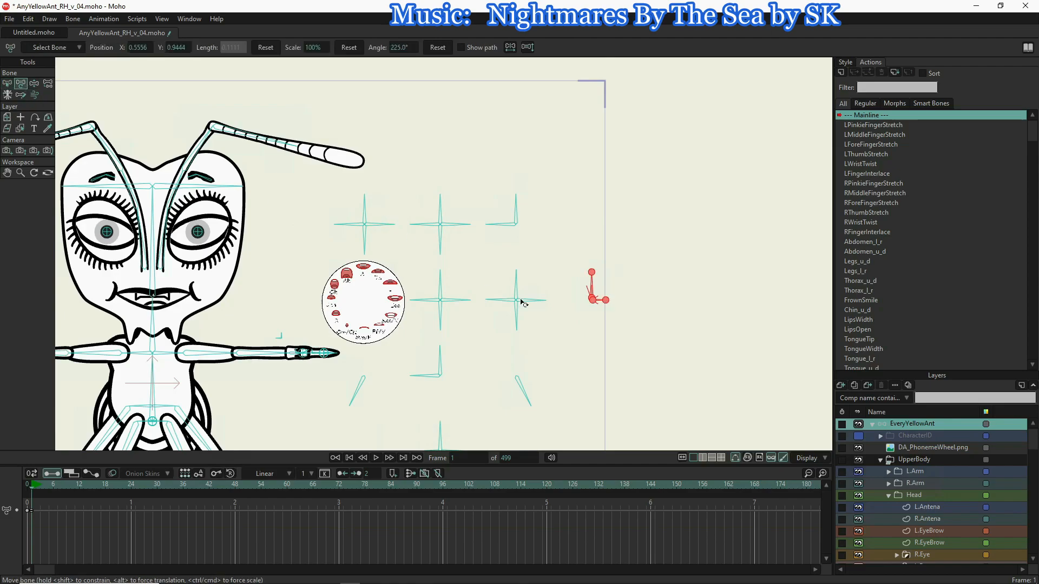
drag(593, 301, 367, 309)
scroll(369, 310, up, 4)
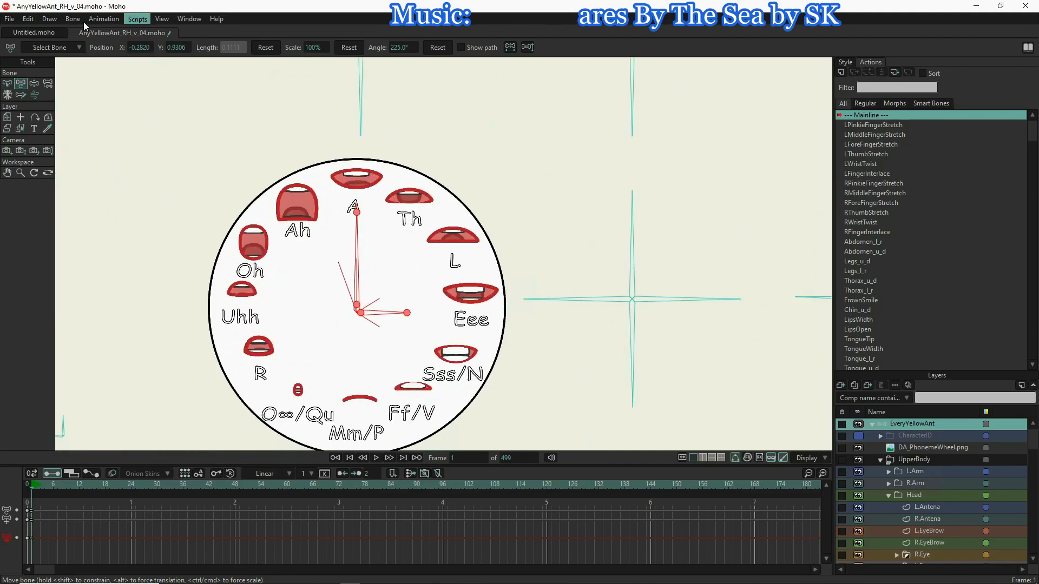
- Enable the canvas grid and set its spacing to 10
click(162, 19)
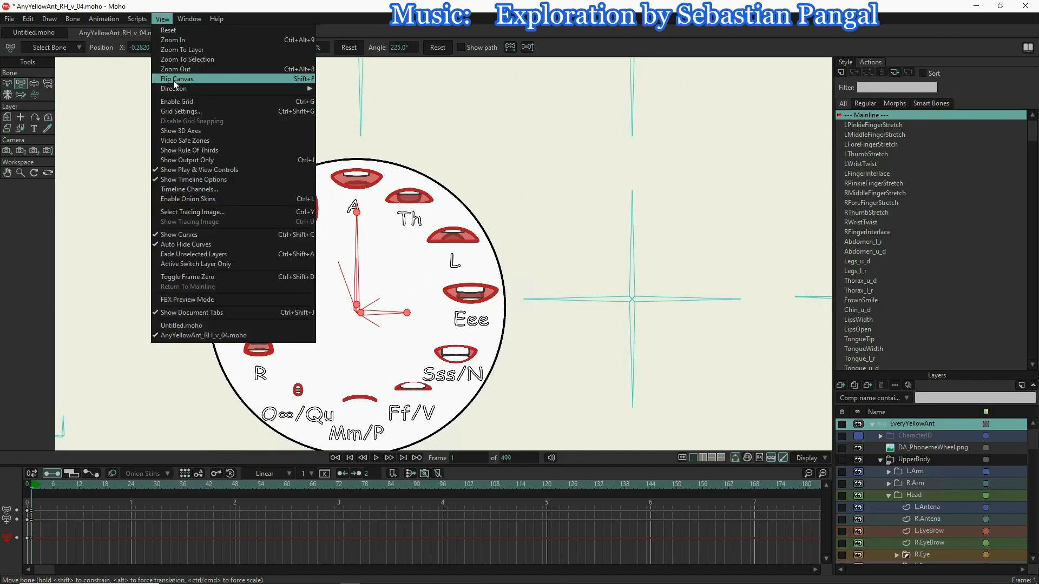
click(174, 101)
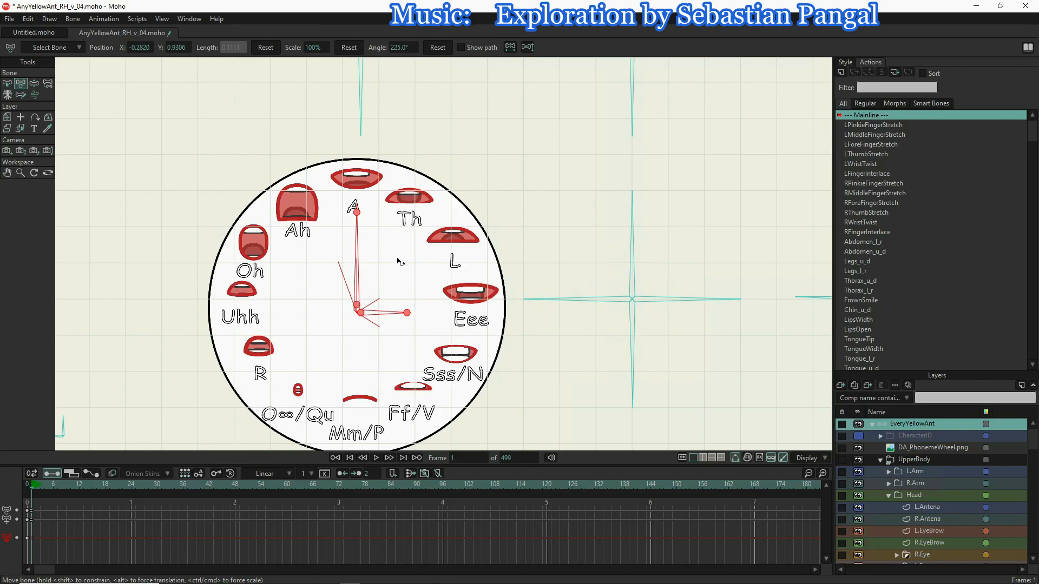
scroll(401, 260, down, 2)
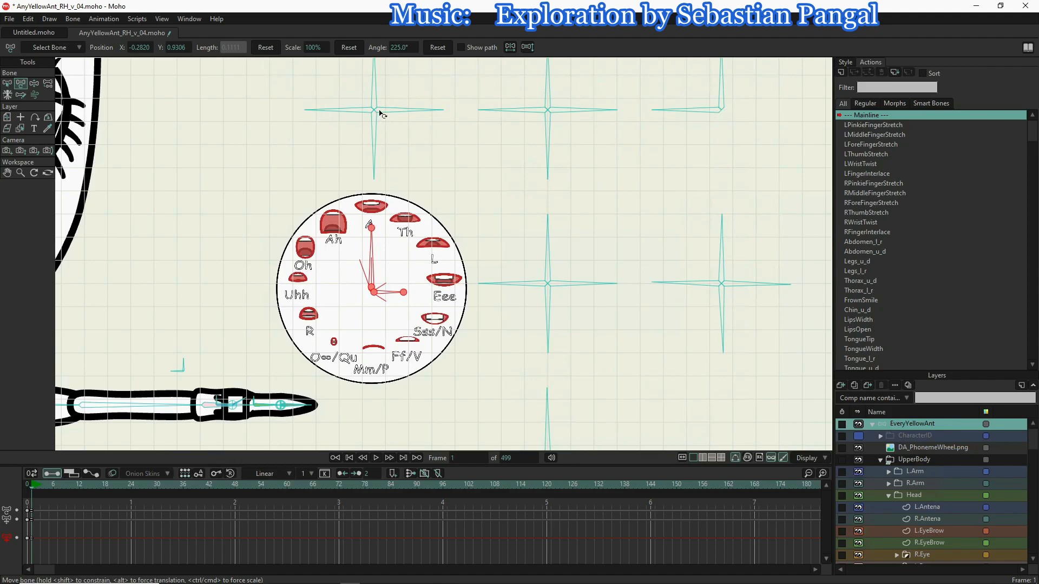
click(164, 19)
click(173, 111)
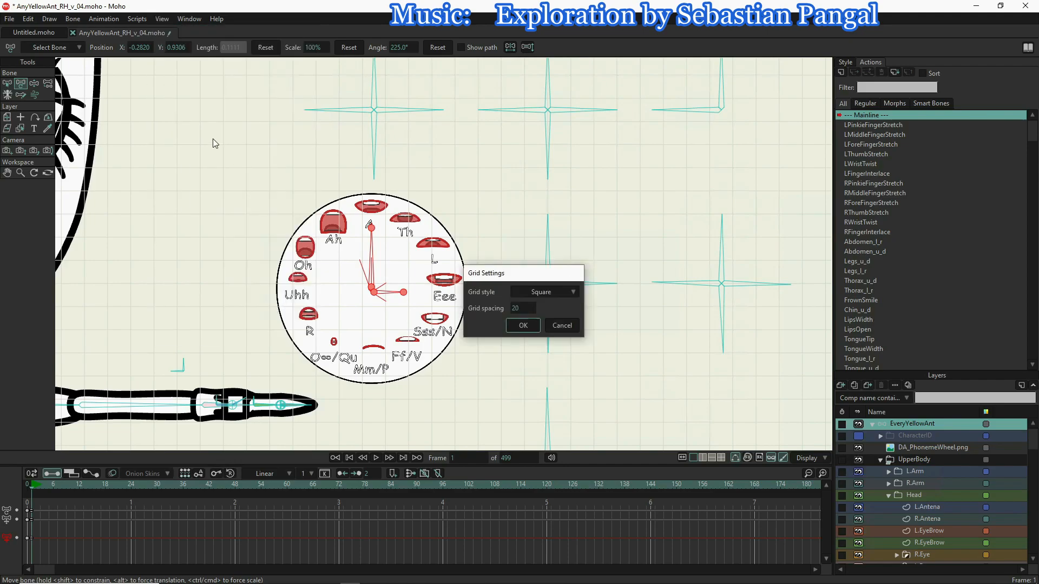
double_click(518, 308)
text(10)
key(Return)
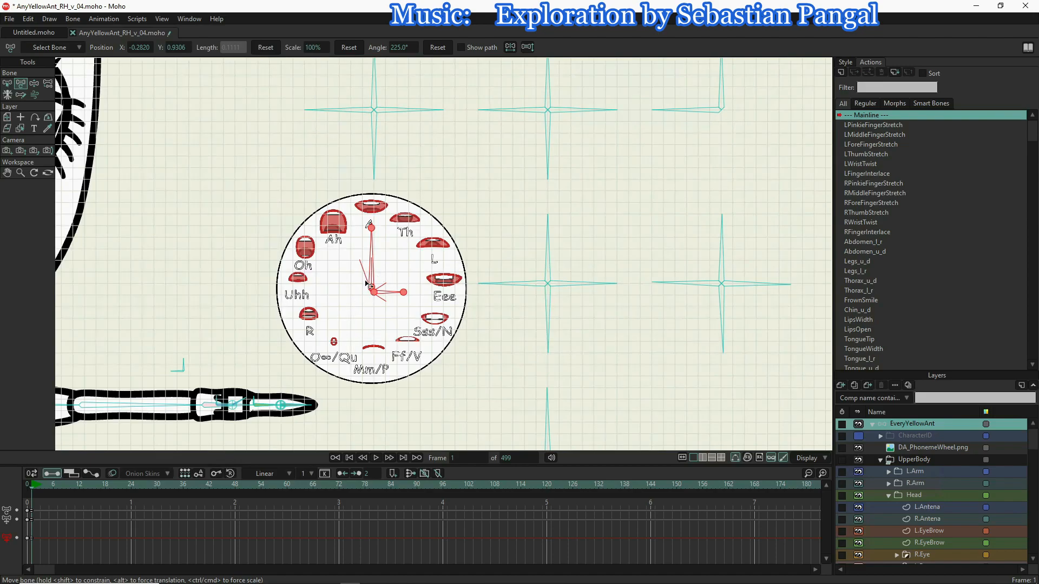
- Align the MouthControl bones to the grid at X -0.2778, Y 0.9444, and turn the grid off
scroll(367, 283, up, 3)
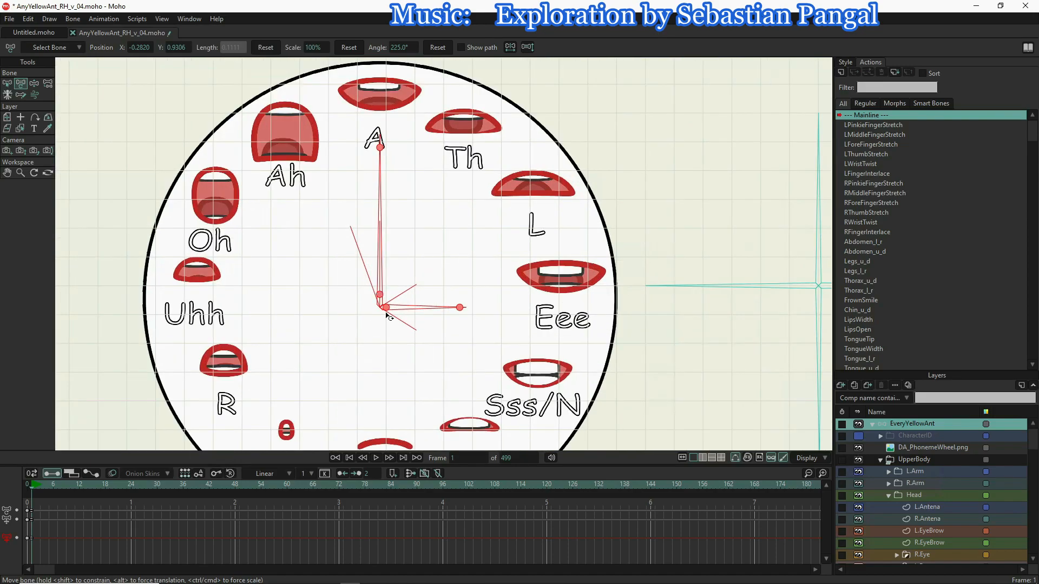
drag(383, 301, 387, 285)
click(386, 281)
scroll(389, 342, down, 3)
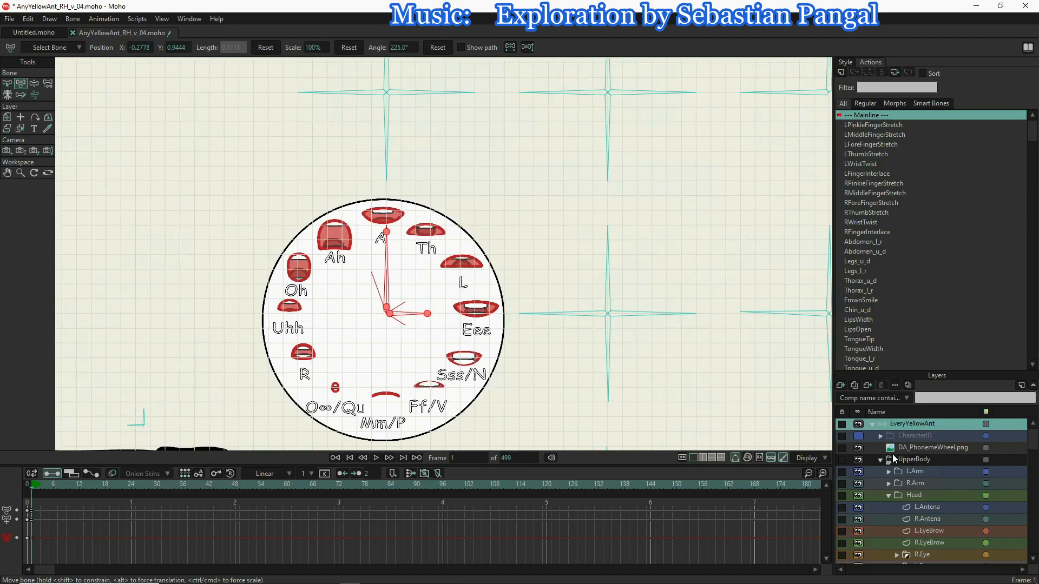
click(157, 20)
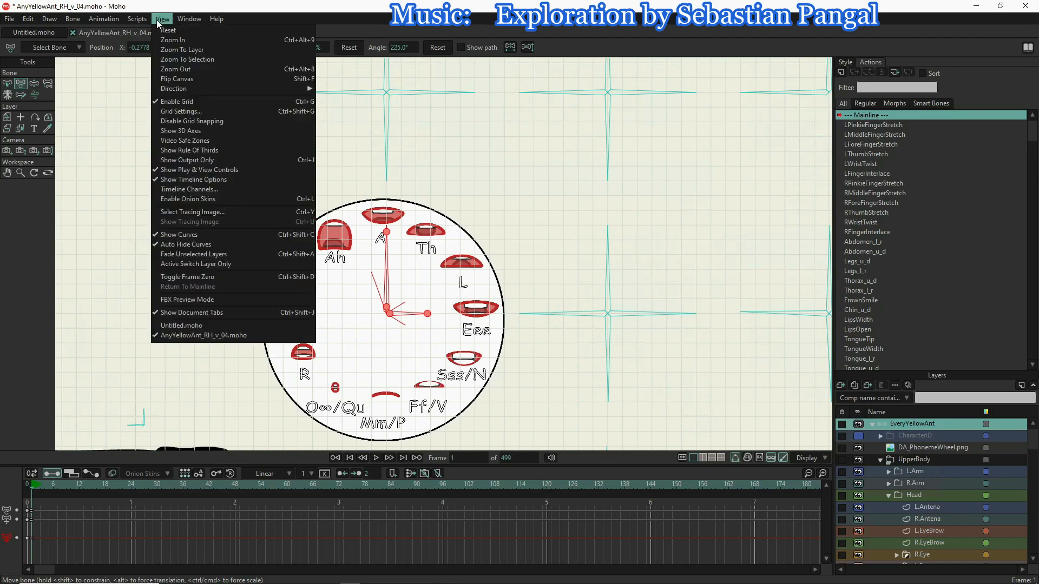
click(168, 103)
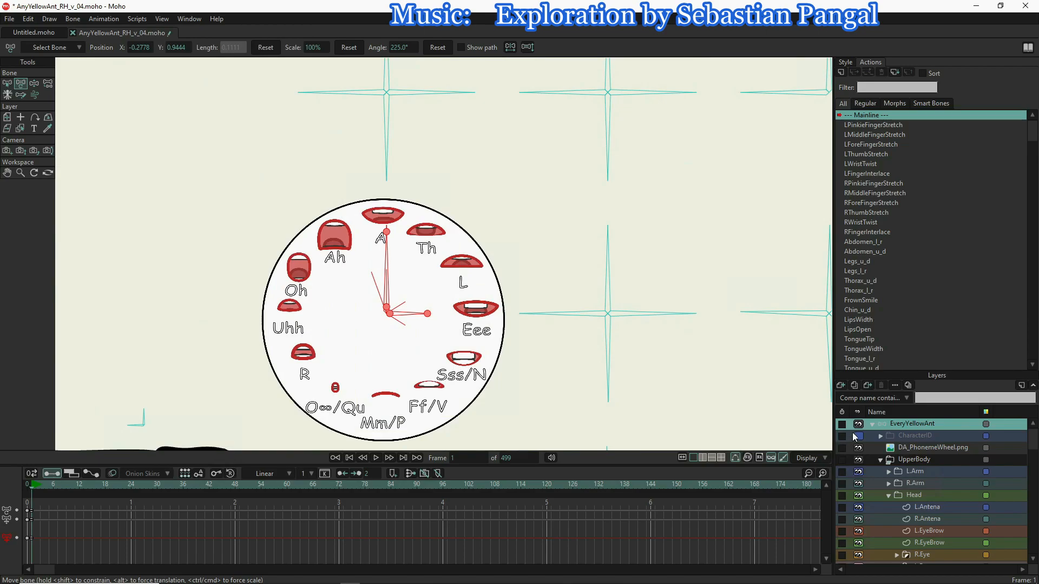
- Center the phoneme wheel image on the MouthControl bones at X 0.7223, Y 0.3339, and enlarge it to 8.3%
click(909, 450)
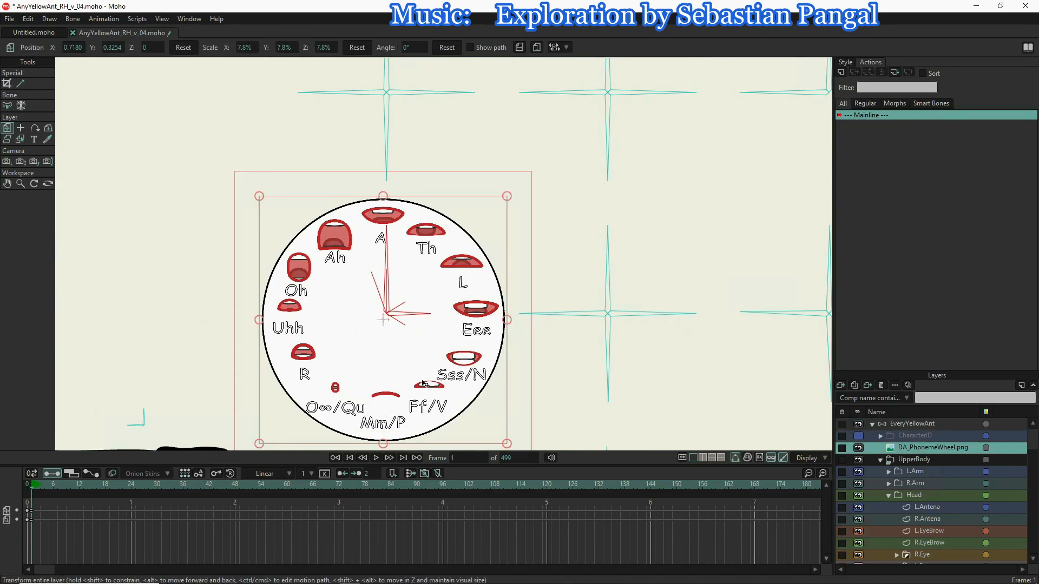
scroll(380, 310, up, 3)
drag(353, 323, 357, 305)
scroll(364, 310, down, 3)
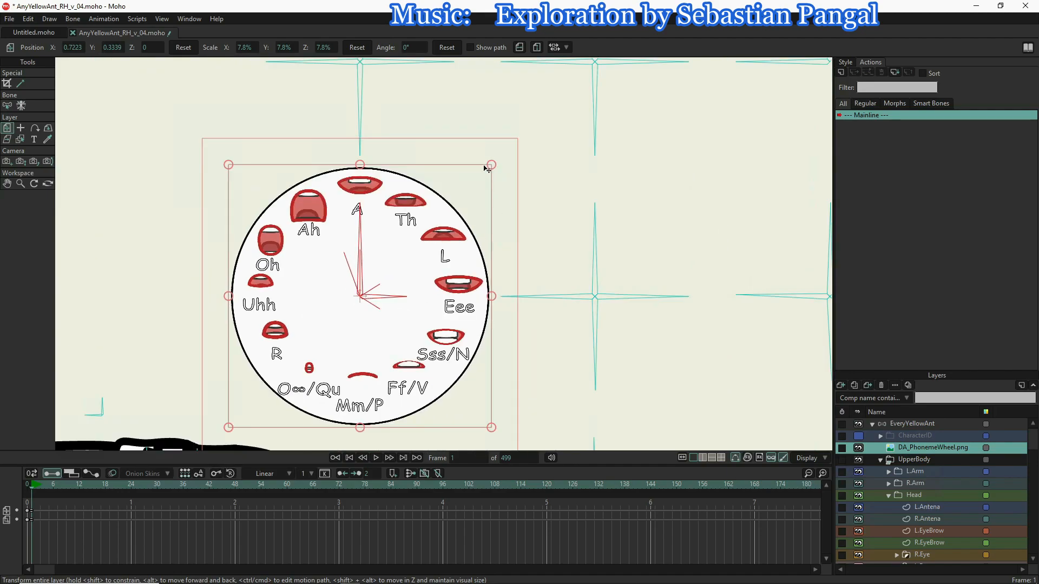
drag(491, 165, 504, 159)
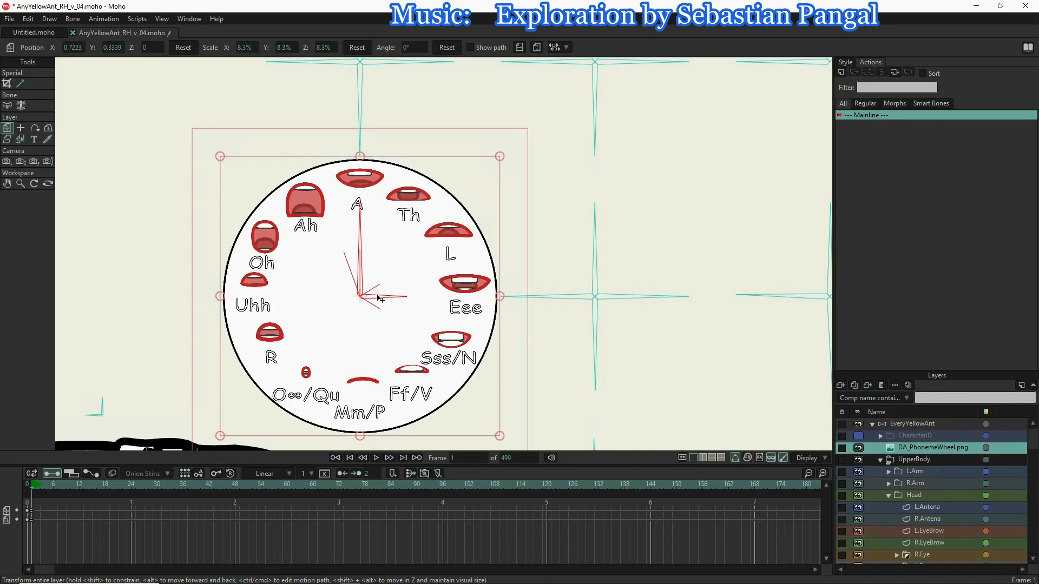
scroll(372, 300, up, 5)
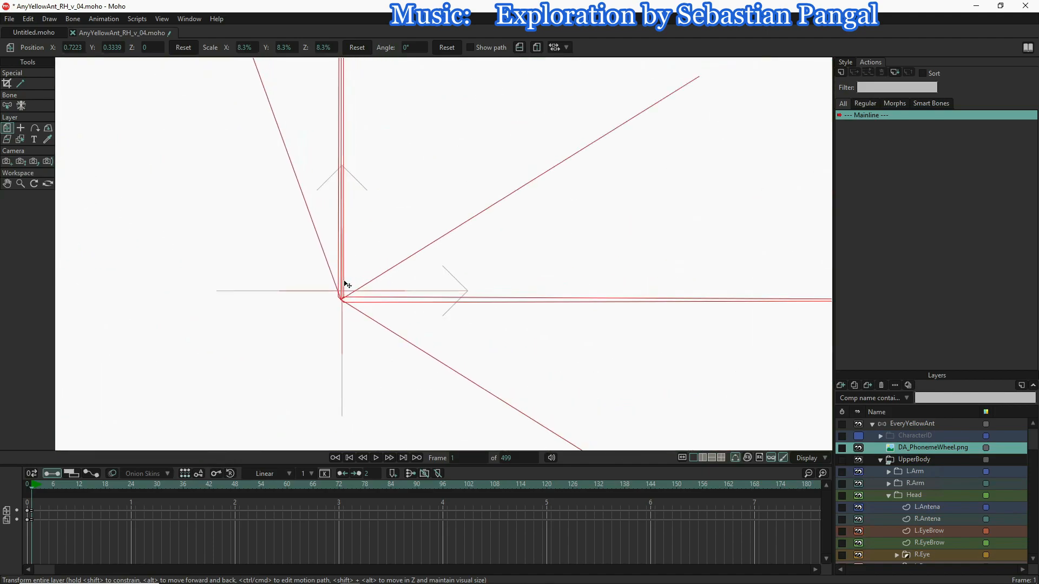
- Fine-tune the phoneme wheel image's position to X 0.7222, Y 0.3333, exactly on the pivot of the MouthControl bones
scroll(344, 297, up, 4)
drag(298, 329, 307, 354)
scroll(306, 351, up, 4)
scroll(318, 327, up, 3)
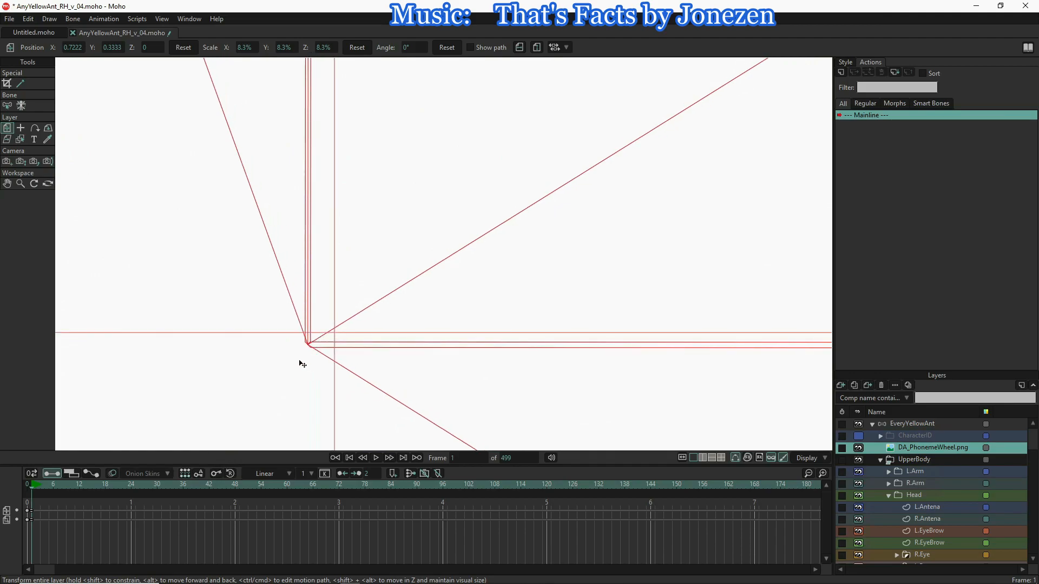
scroll(301, 369, down, 3)
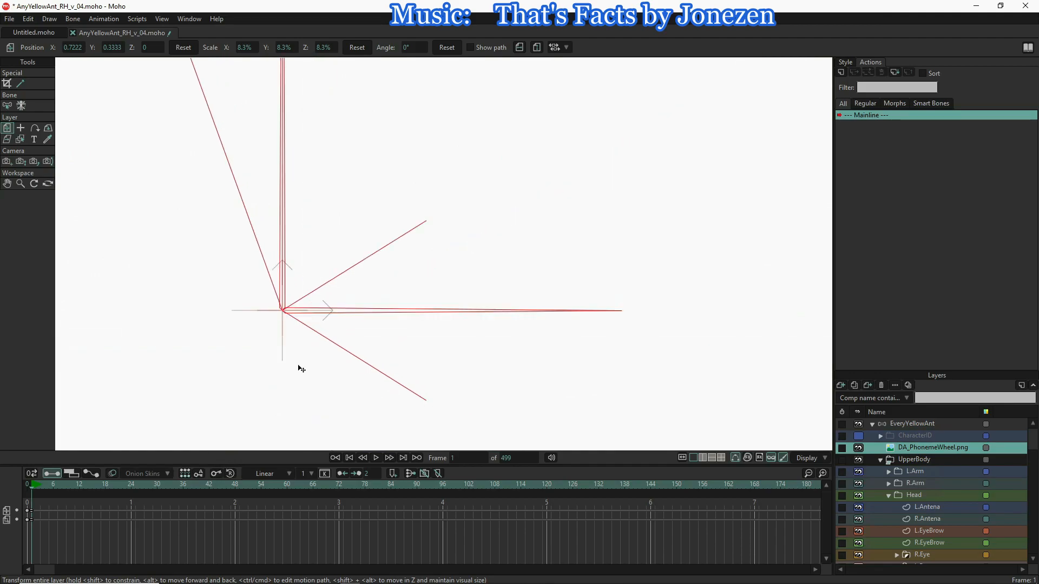
scroll(284, 343, down, 4)
scroll(307, 389, down, 3)
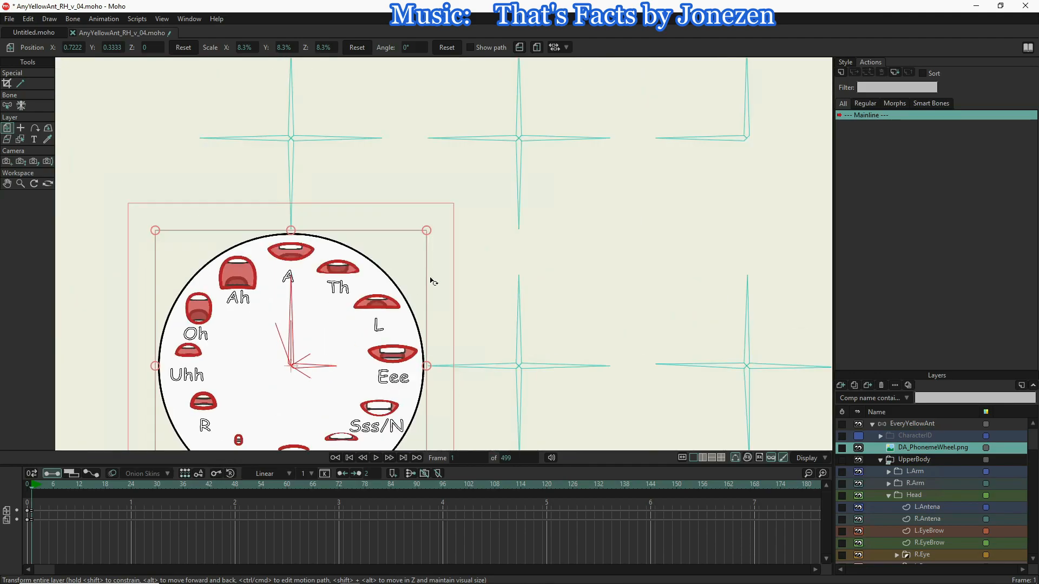
drag(291, 314, 311, 264)
drag(301, 331, 302, 324)
scroll(425, 324, down, 3)
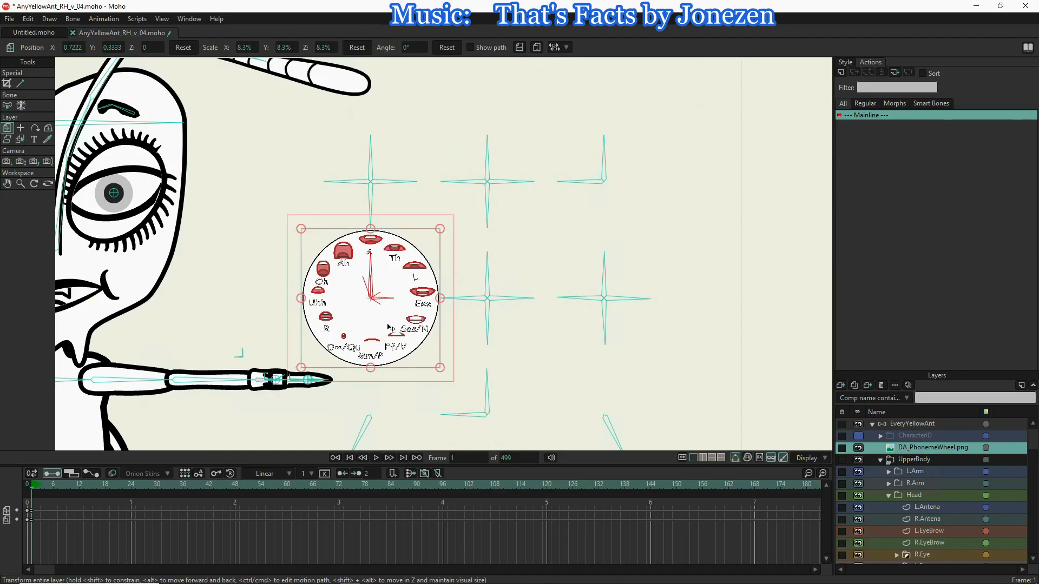
- On the EveryYellowAnt layer, create a smart bone action named PhonemeOffOn for the PhonemeOffOn bone
key(b)
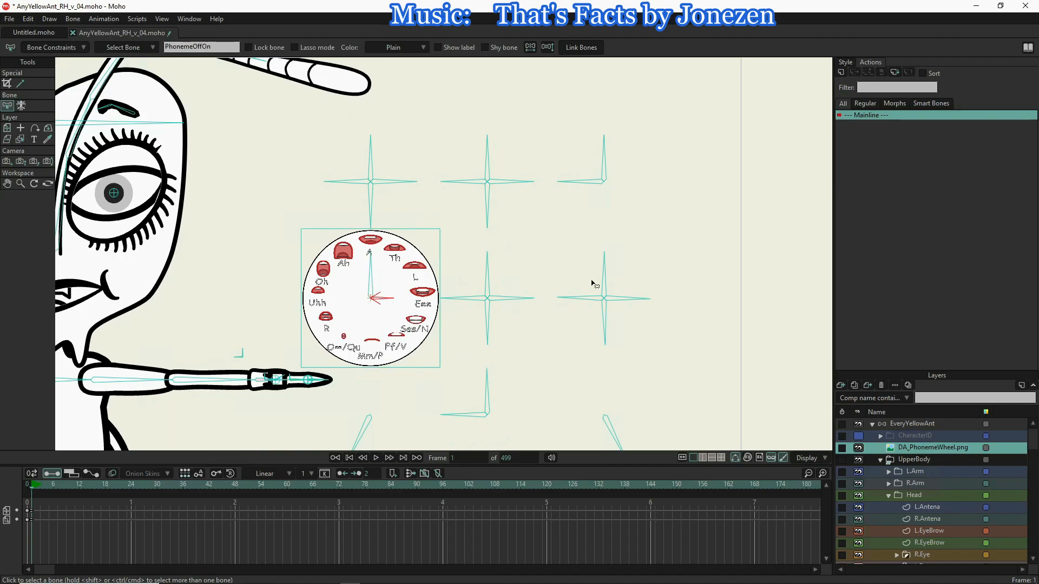
click(916, 423)
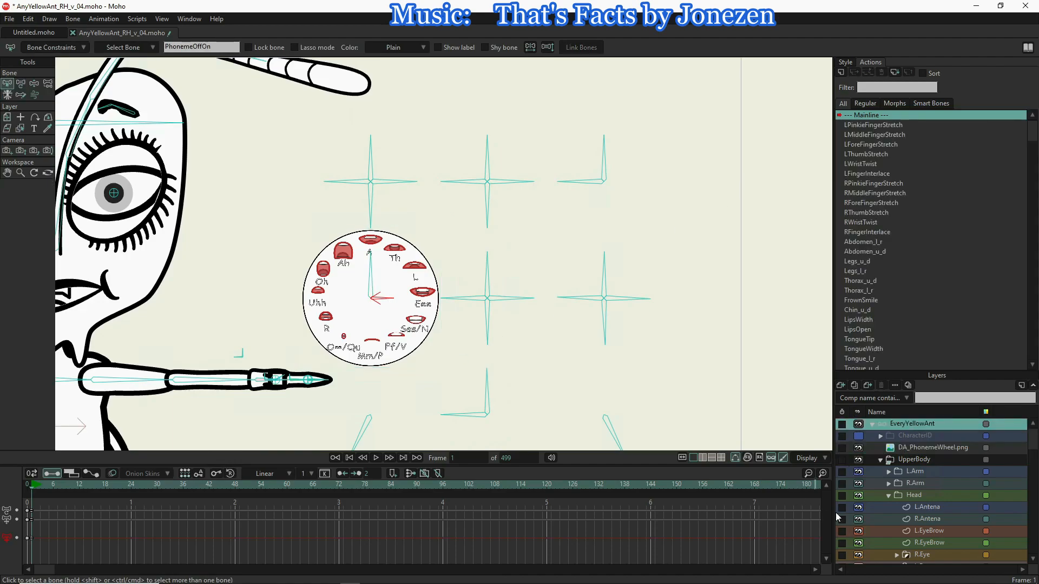
click(842, 72)
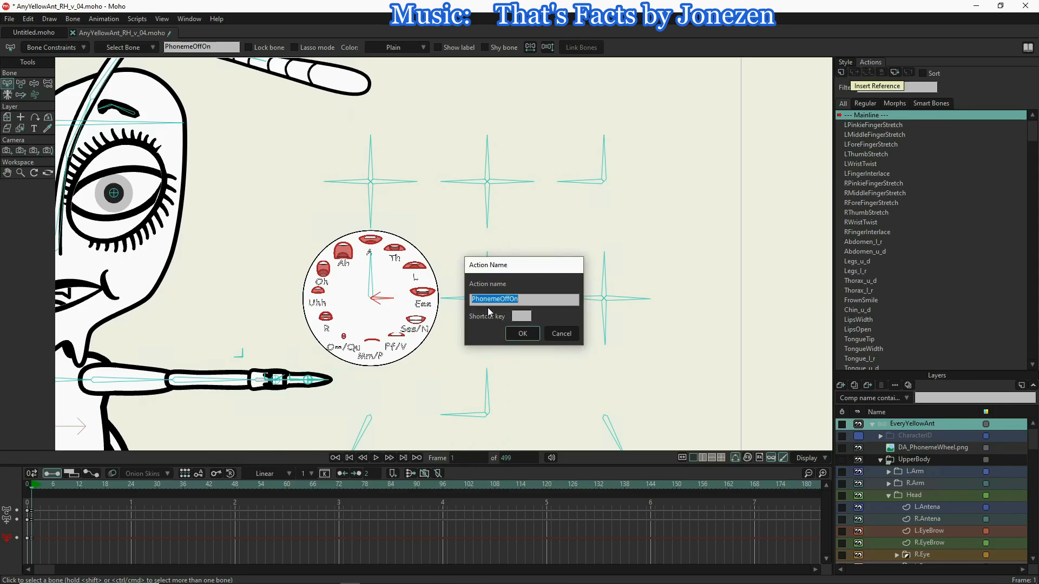
click(523, 333)
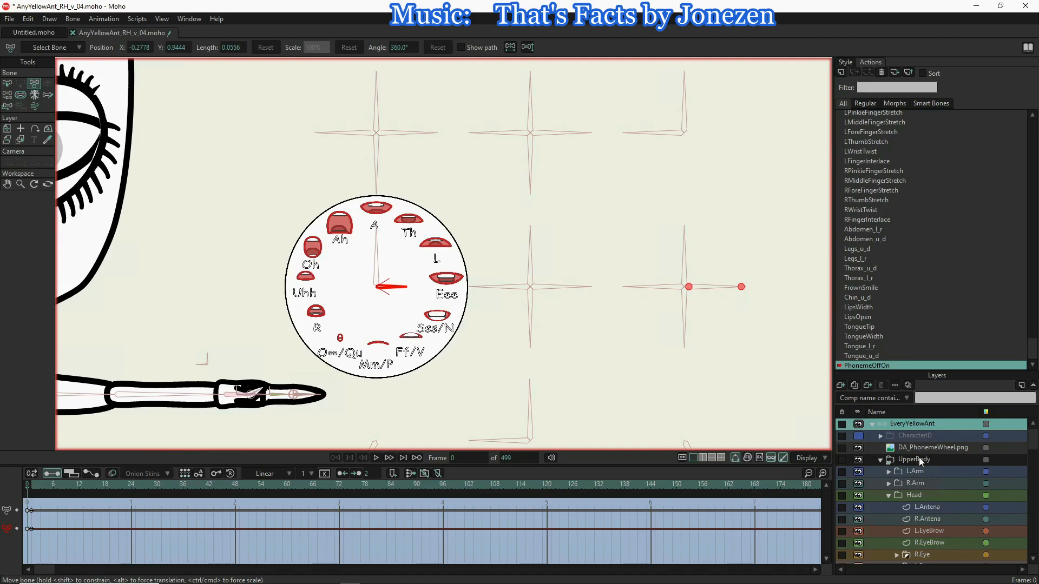
- Make the DA_PhonemeWheel.png layer invisible at frame 0 in its layer settings
click(929, 449)
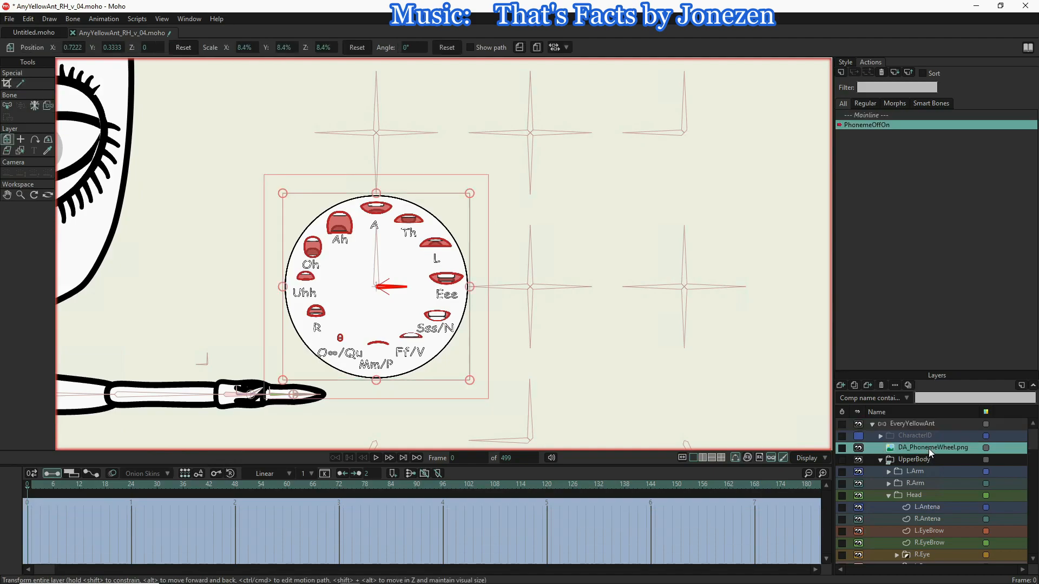
double_click(928, 449)
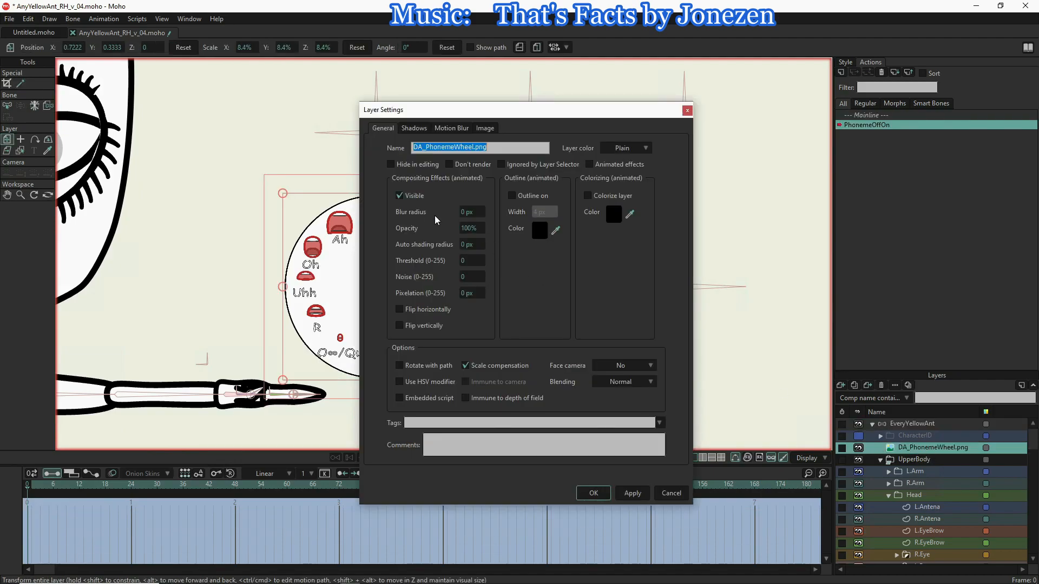
click(401, 197)
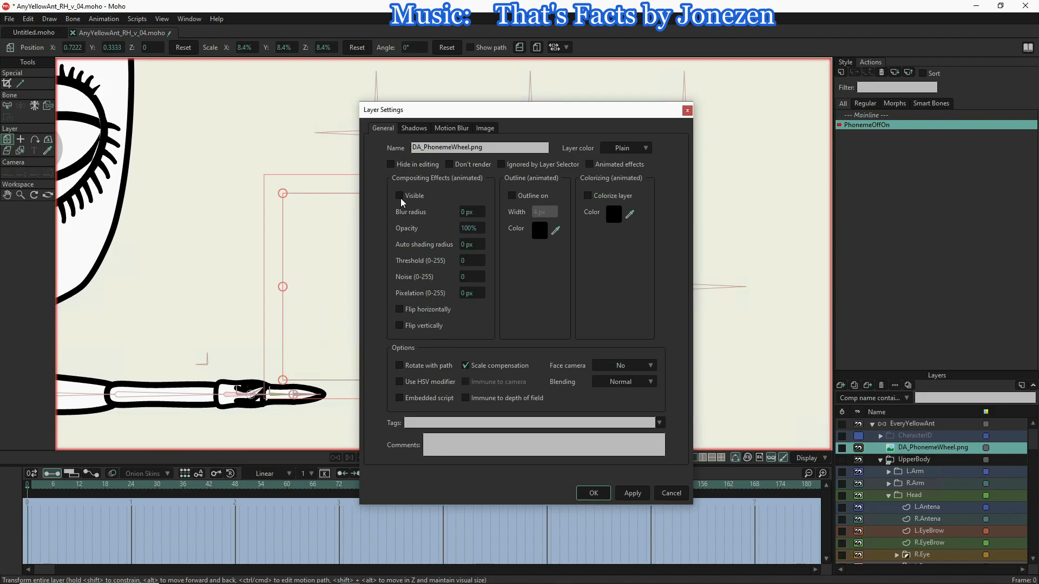
click(632, 494)
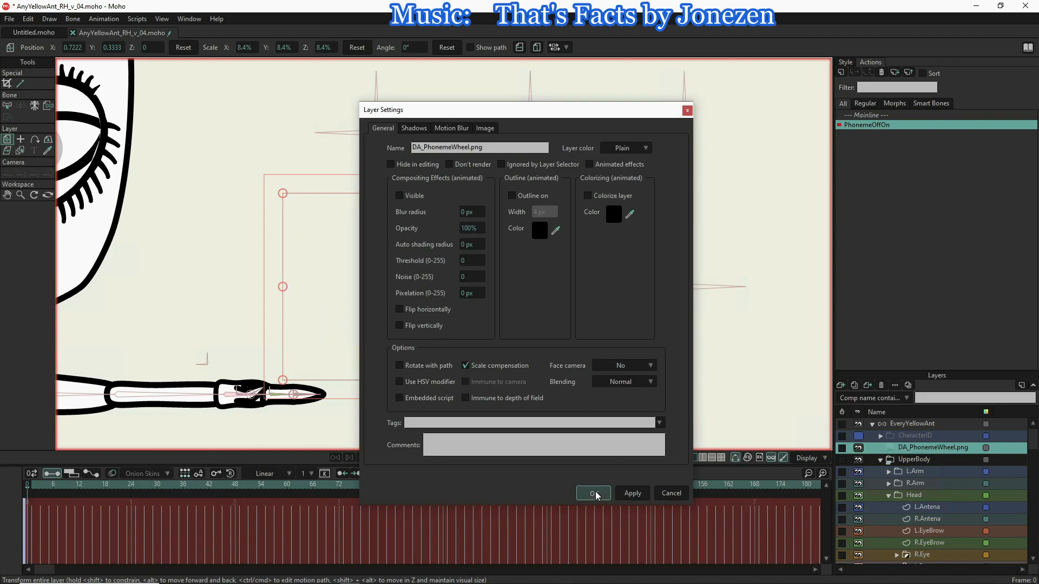
click(594, 493)
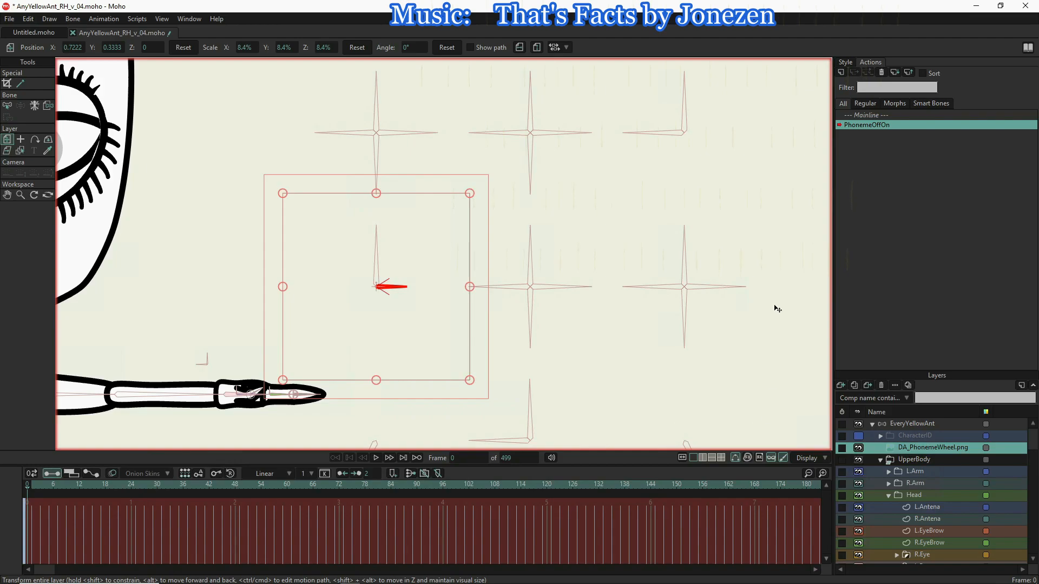
- In the PhonemeOffOn action, rotate the PhonemeOffOn bone down to 328° on frame 1 and swing it up above horizontal on frame 6
click(33, 485)
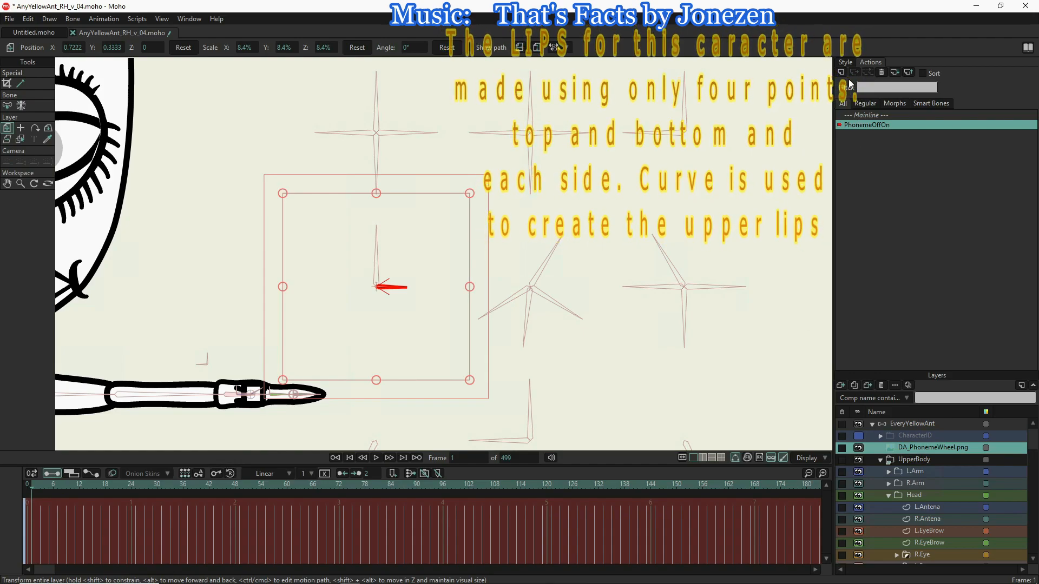
click(908, 422)
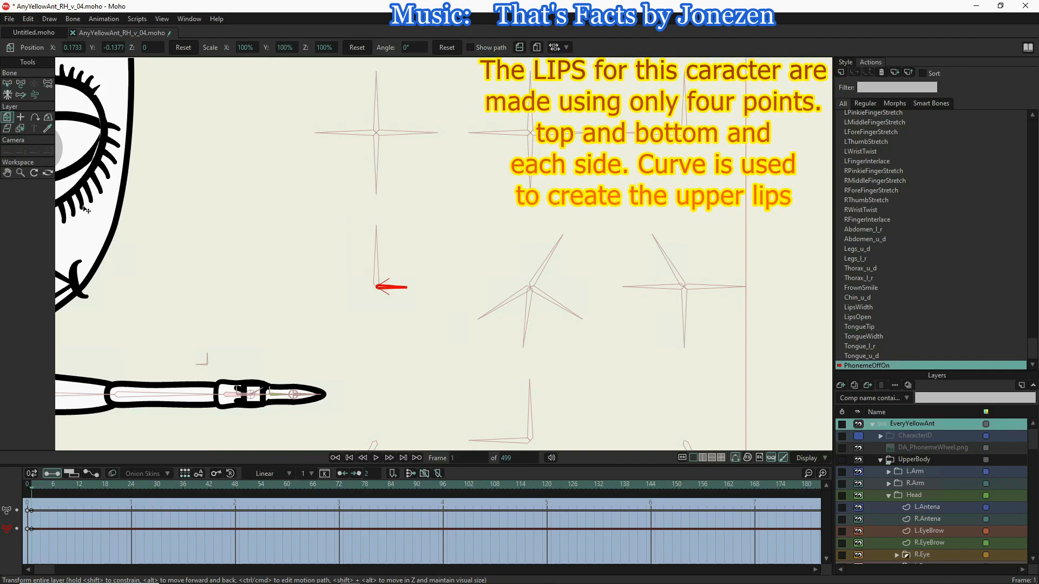
click(22, 85)
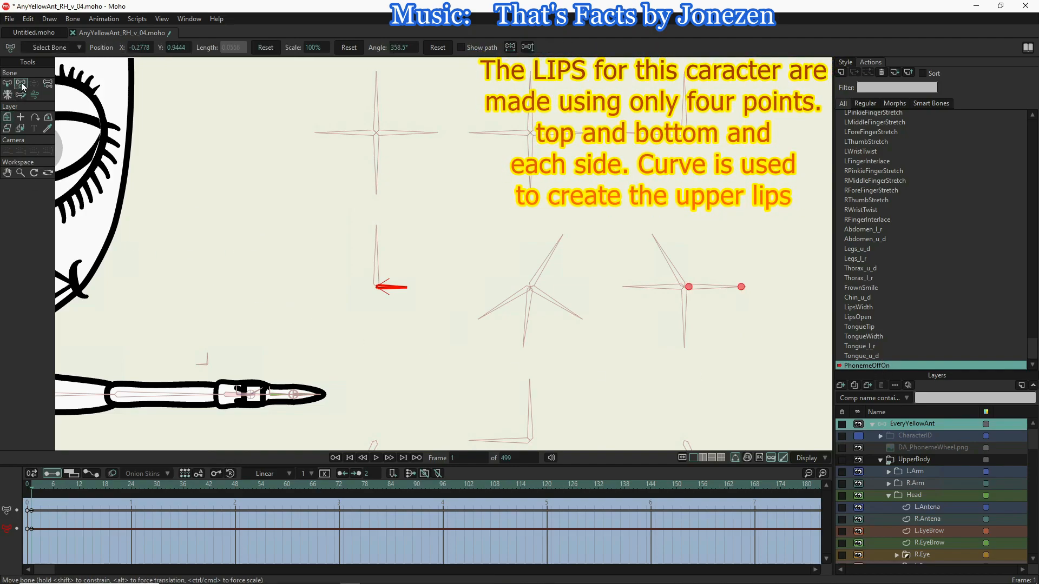
drag(403, 286, 394, 309)
click(53, 483)
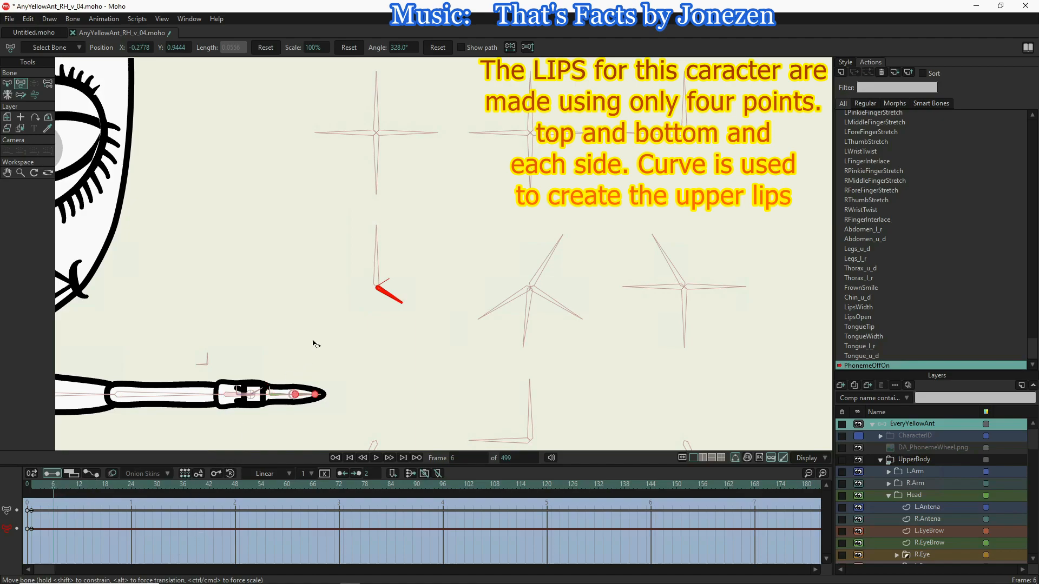
drag(399, 308, 410, 270)
- Make the DA_PhonemeWheel.png layer visible at frame 5 of the PhonemeOffOn action
click(41, 483)
click(44, 485)
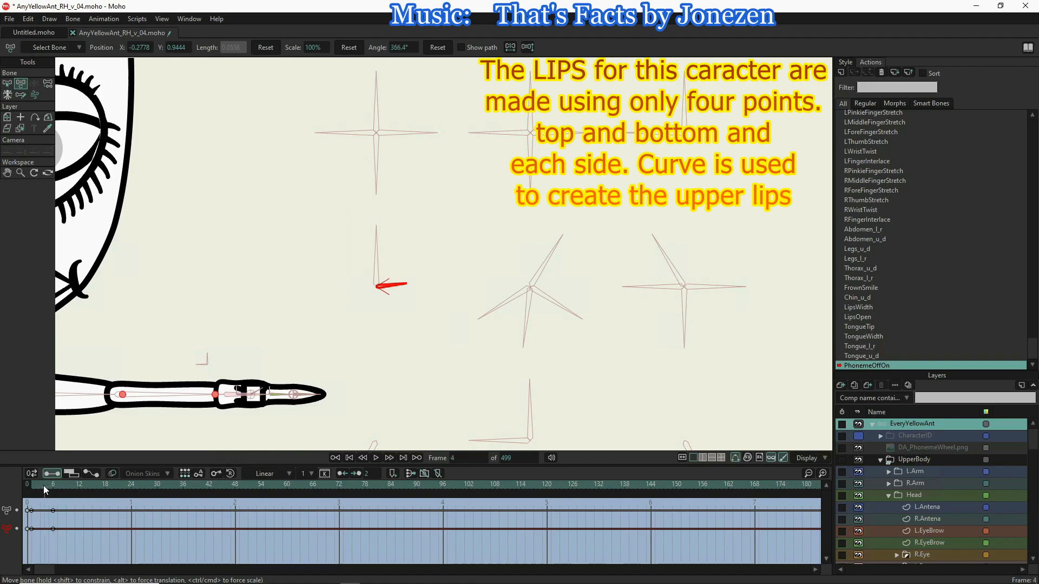
click(42, 484)
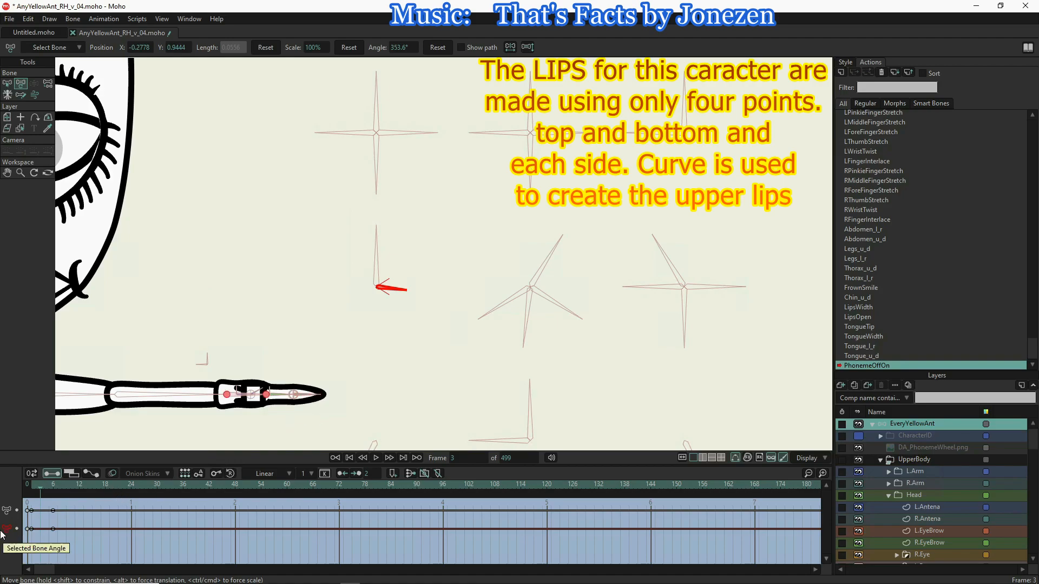
click(47, 488)
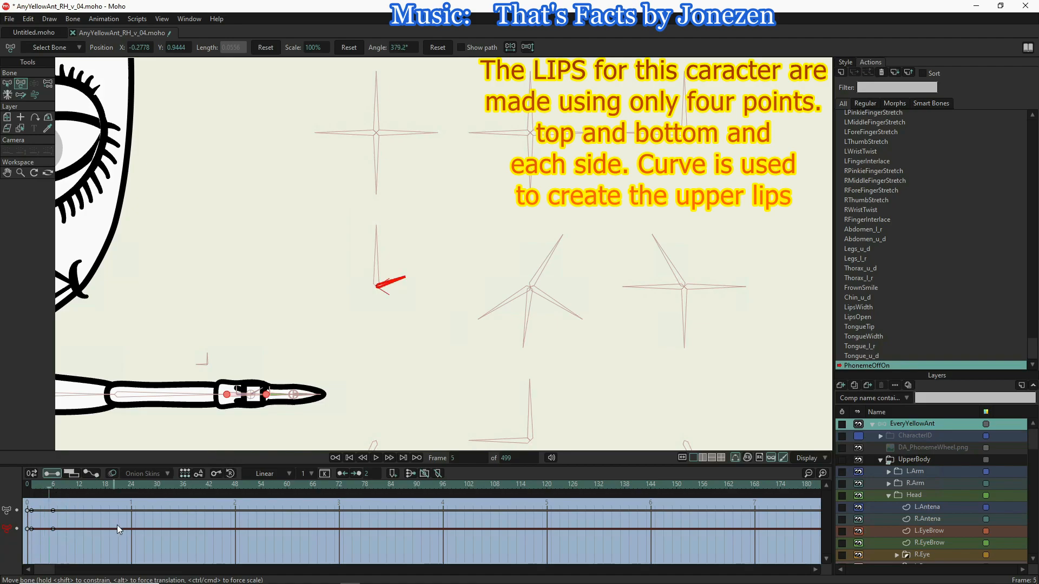
double_click(934, 447)
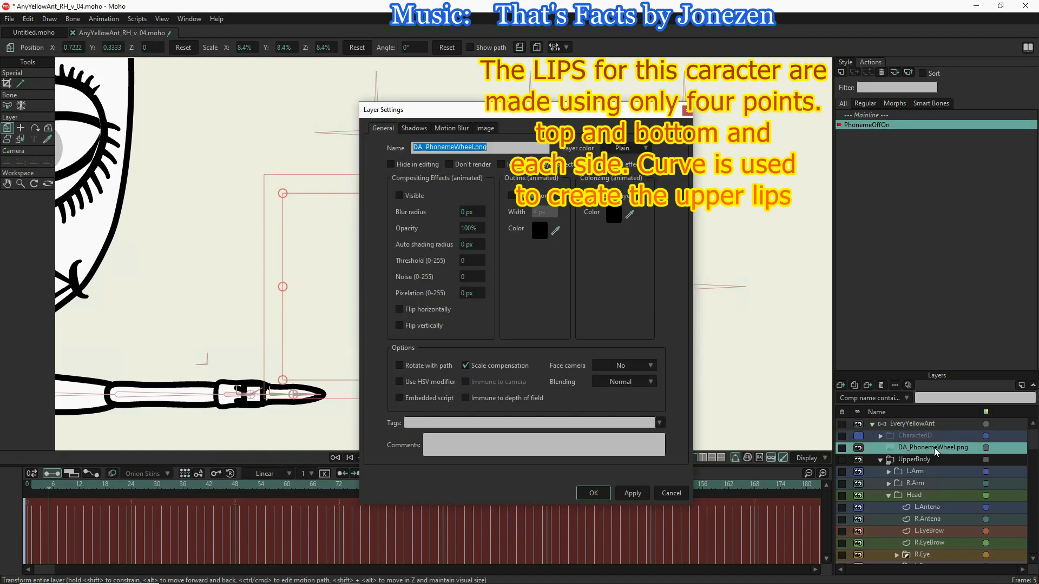
click(403, 197)
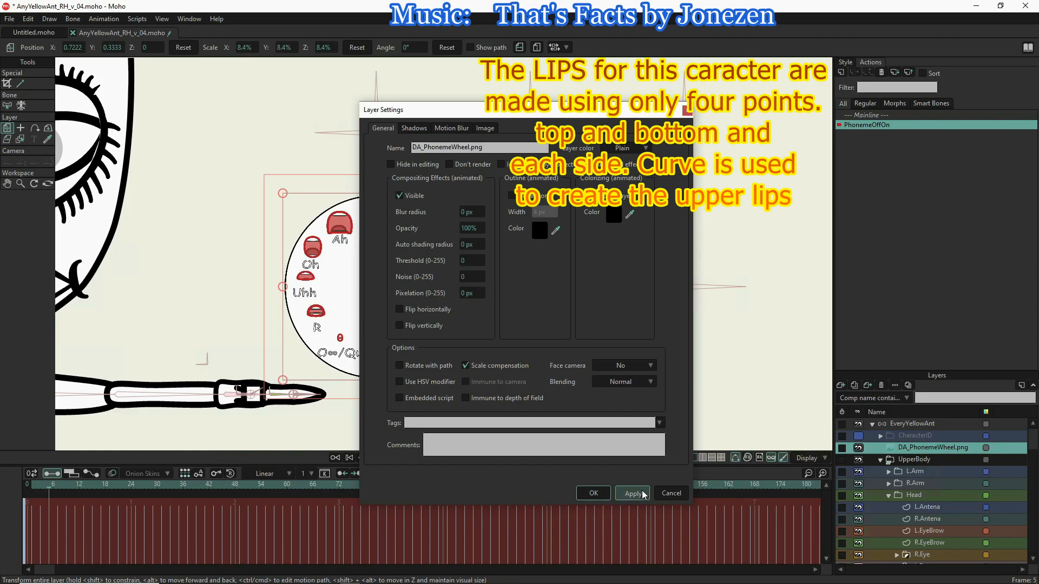
click(617, 492)
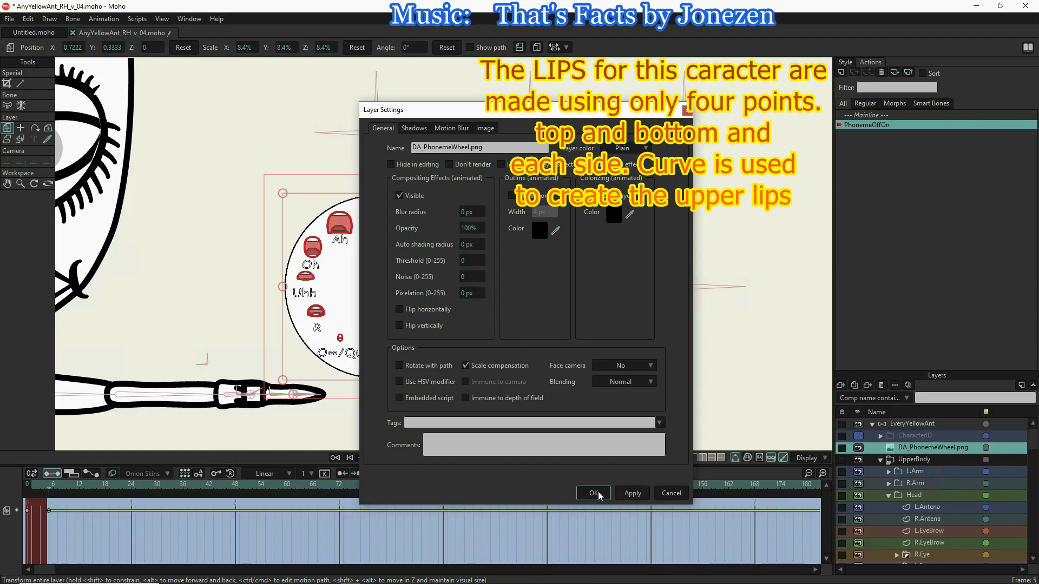
click(598, 491)
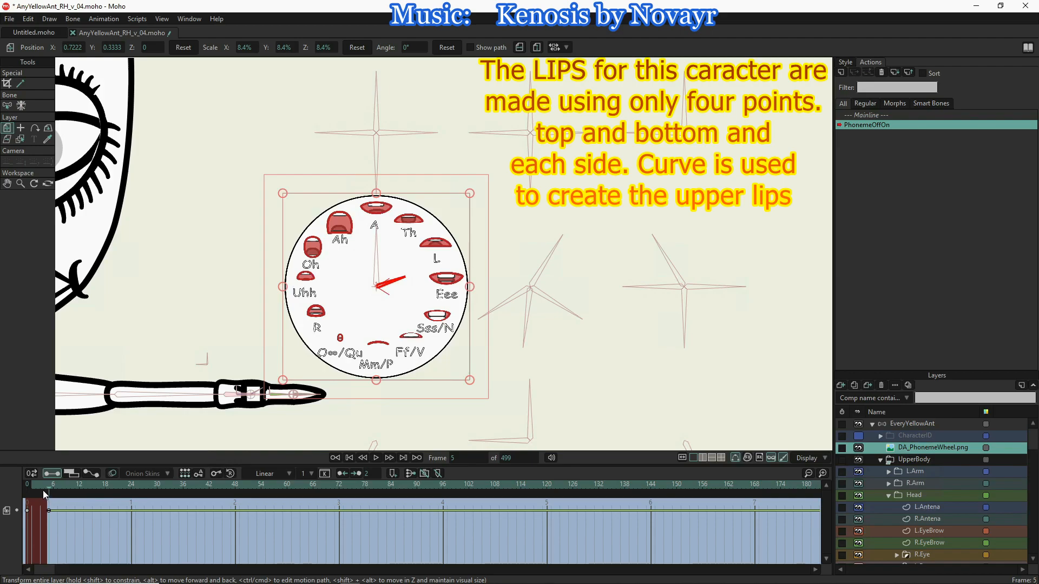
- Move the phoneme wheel's visibility keyframe from frame 5 to frame 12 in the PhonemeOffOn action
drag(43, 488, 80, 512)
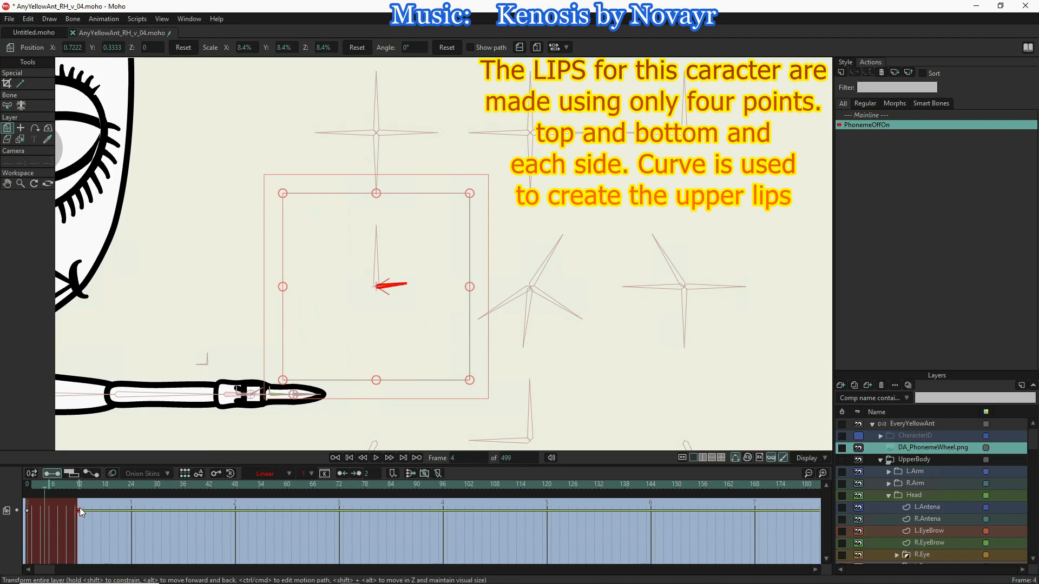
click(49, 488)
- At frame 8 of the PhonemeOffOn action, turn on visibility for the DA_PhonemeWheel.png layer
mouse_move(76, 490)
mouse_down()
mouse_move(88, 492)
mouse_move(62, 489)
mouse_up()
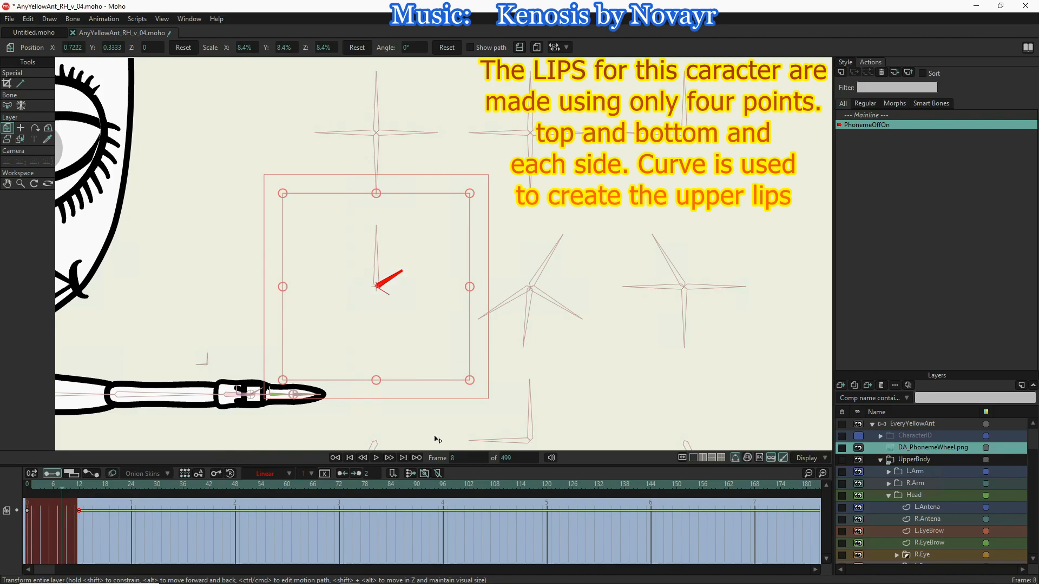
right_click(940, 448)
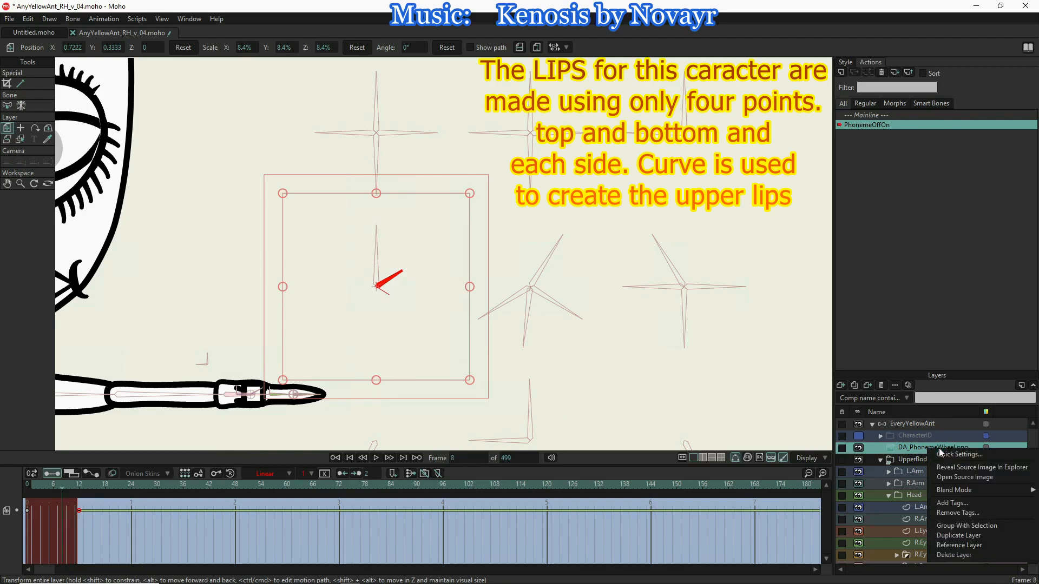
click(916, 446)
double_click(908, 447)
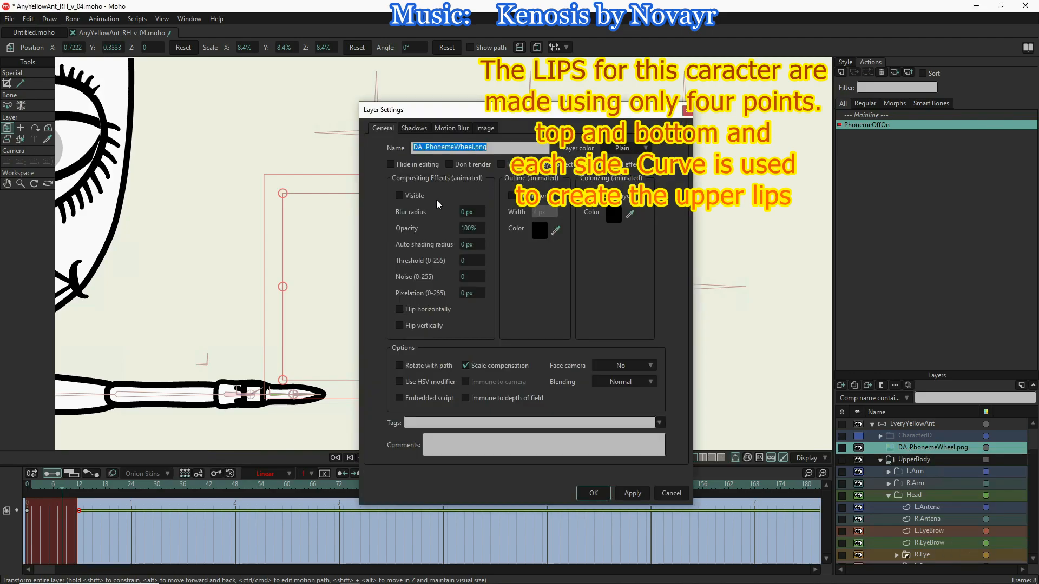
click(398, 195)
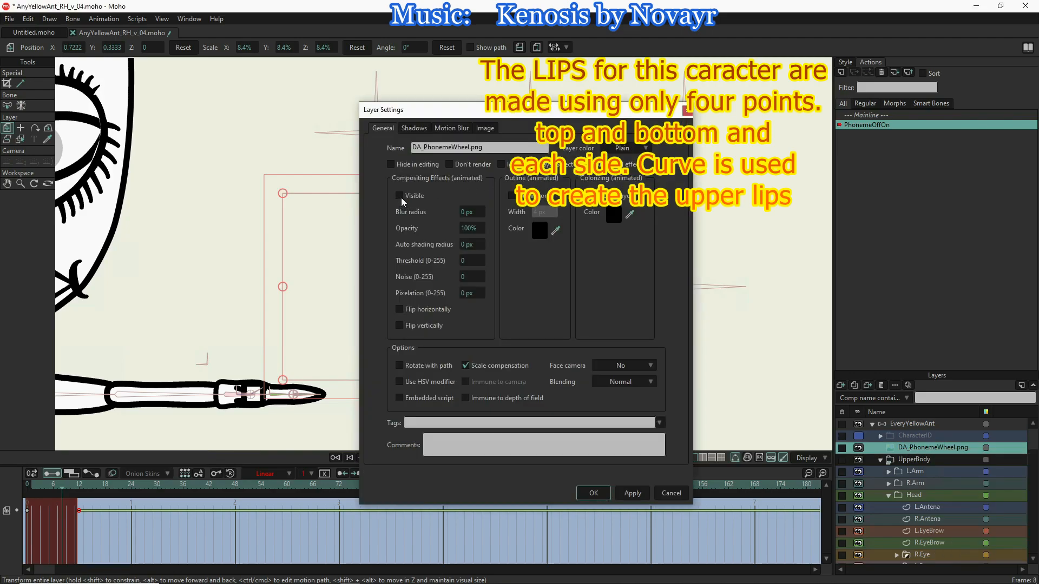
click(401, 198)
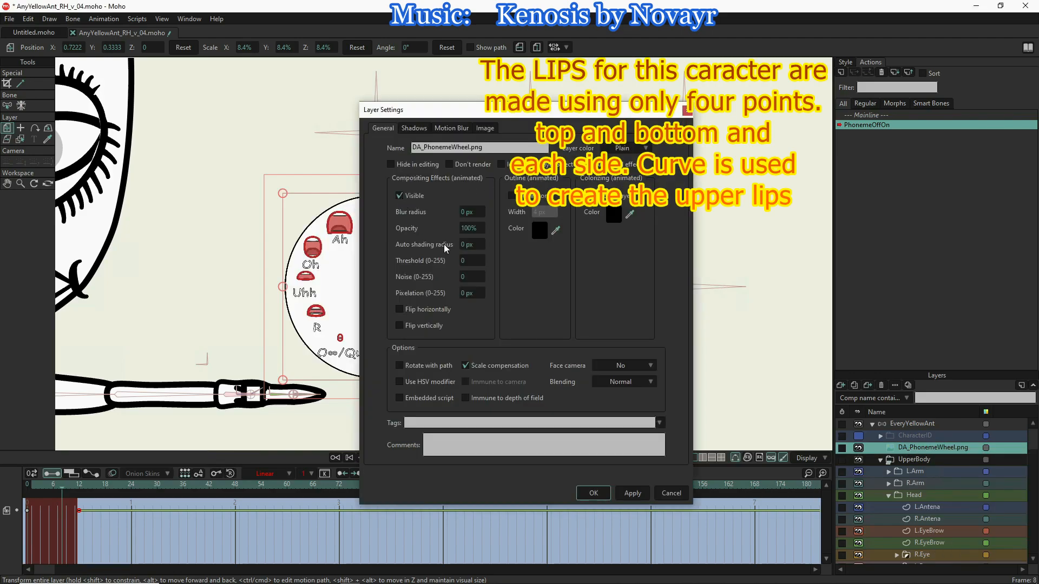
click(643, 494)
click(596, 493)
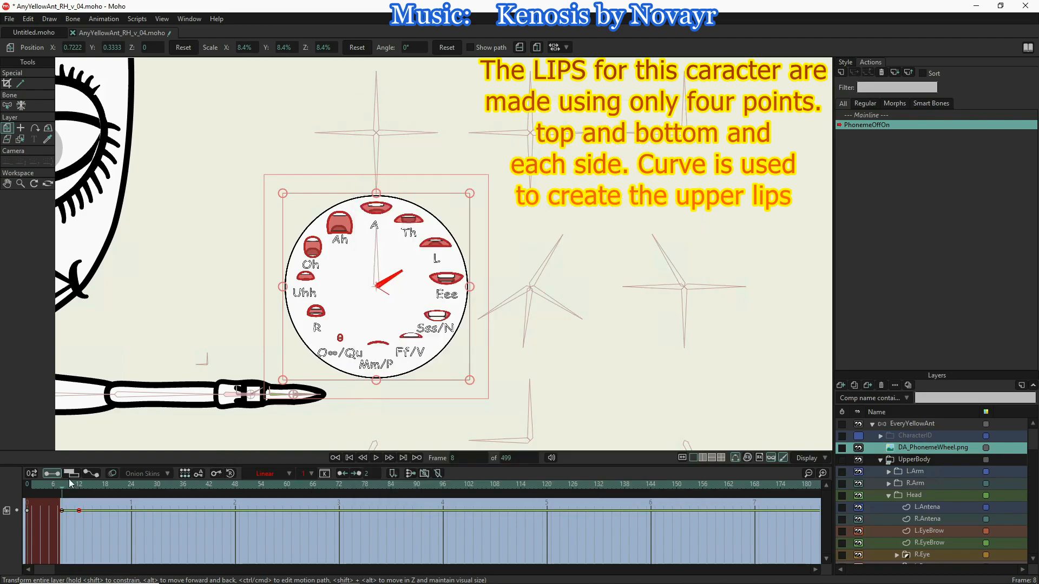
- Return to the Mainline at frame 0 and select the EveryYellowAnt layer
click(864, 114)
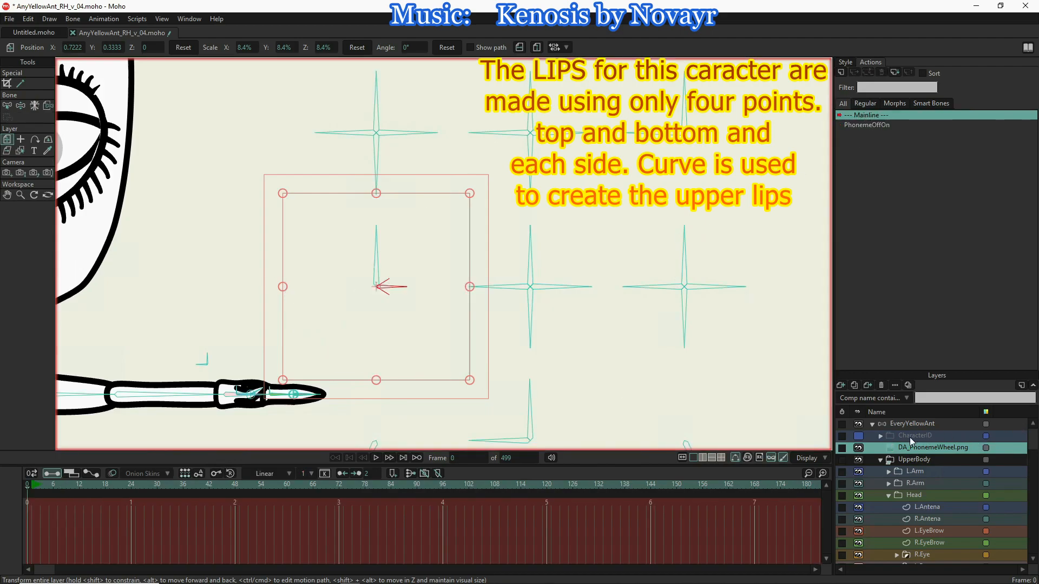
click(902, 425)
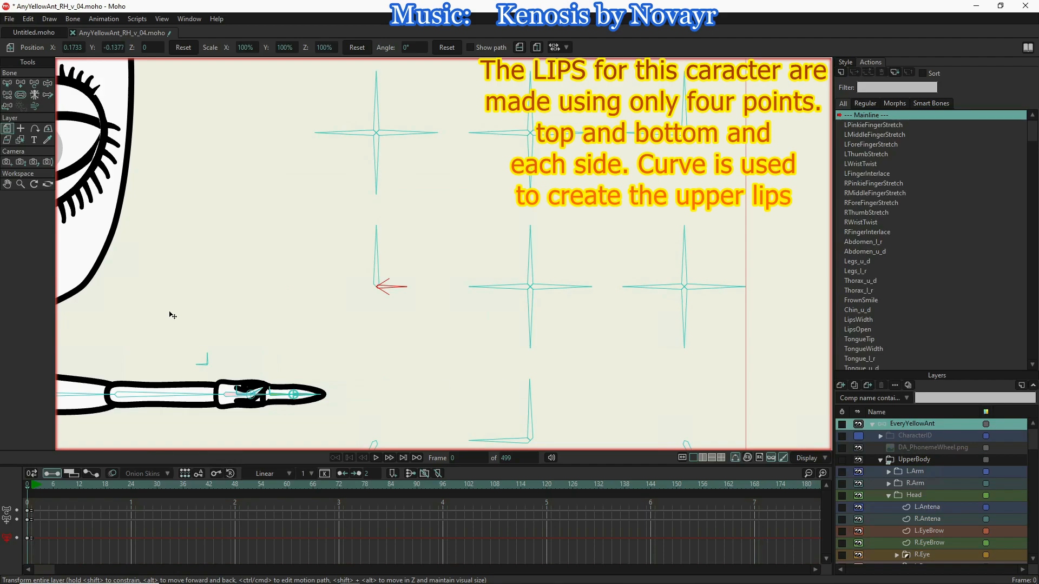
scroll(528, 265, down, 2)
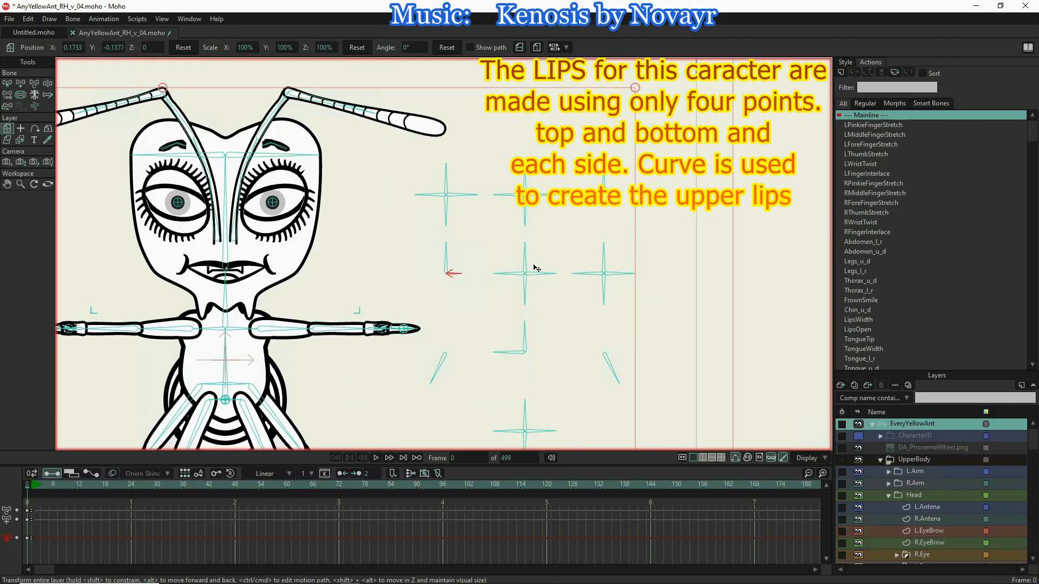
scroll(536, 269, down, 1)
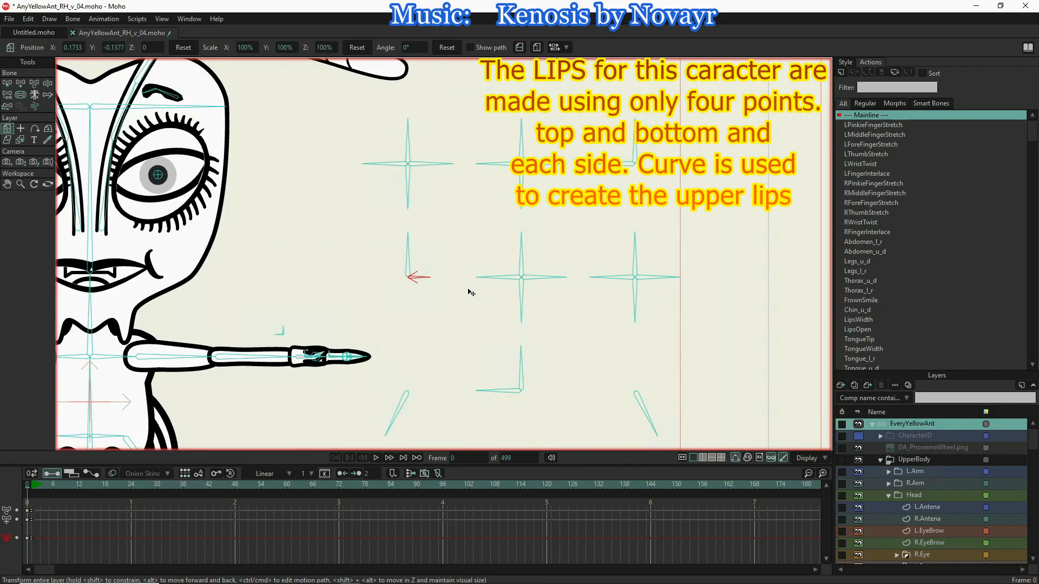
- Test the mouth control bones on the Mainline with the Manipulate Bones tool
click(48, 84)
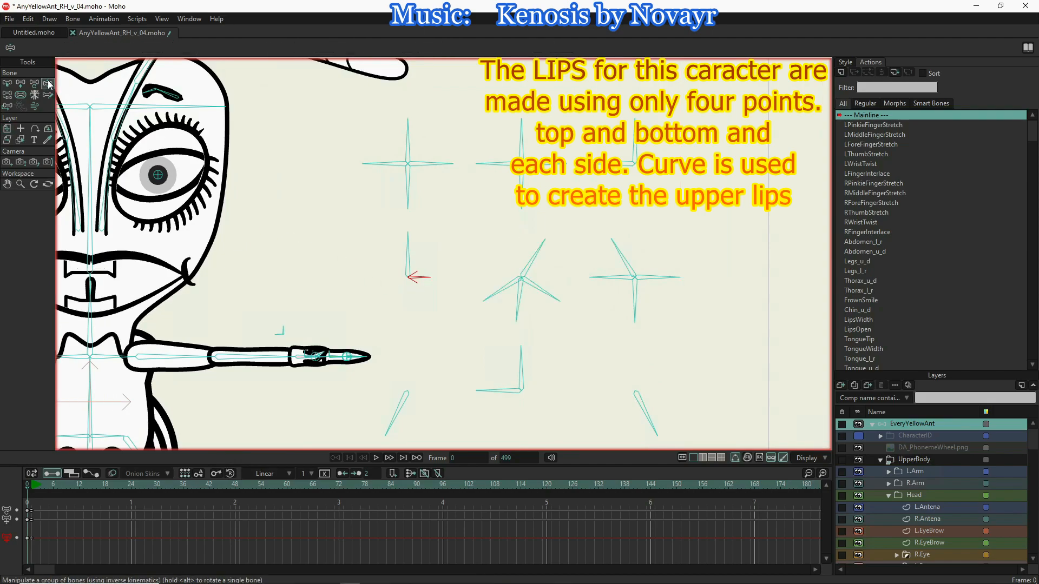
mouse_move(425, 275)
mouse_down()
mouse_move(424, 287)
mouse_move(426, 261)
mouse_move(420, 280)
mouse_move(429, 283)
mouse_up()
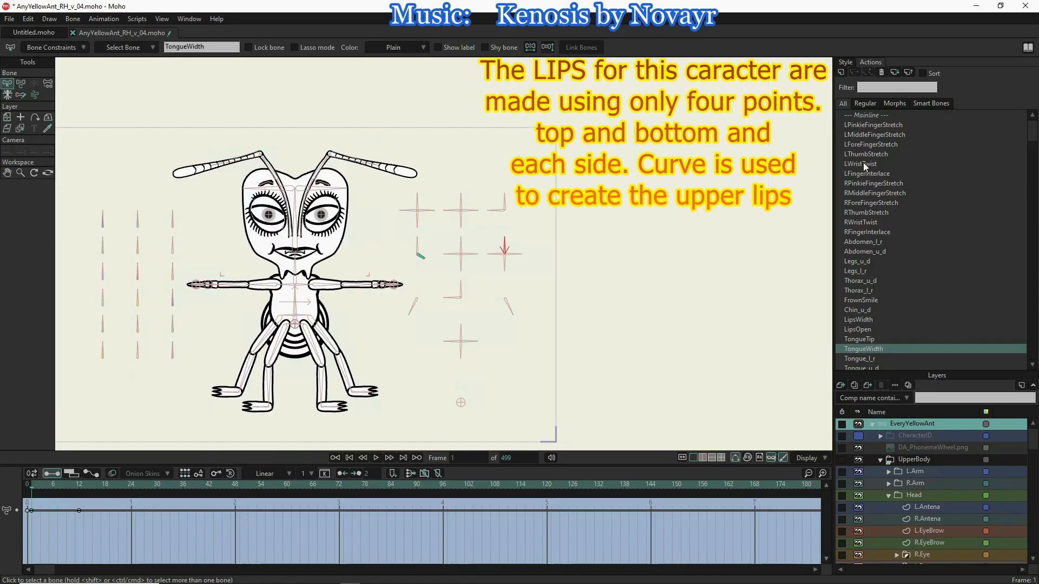
- Return to the Mainline and create a smart bone action named MouthControl for the MouthControl bone
click(867, 116)
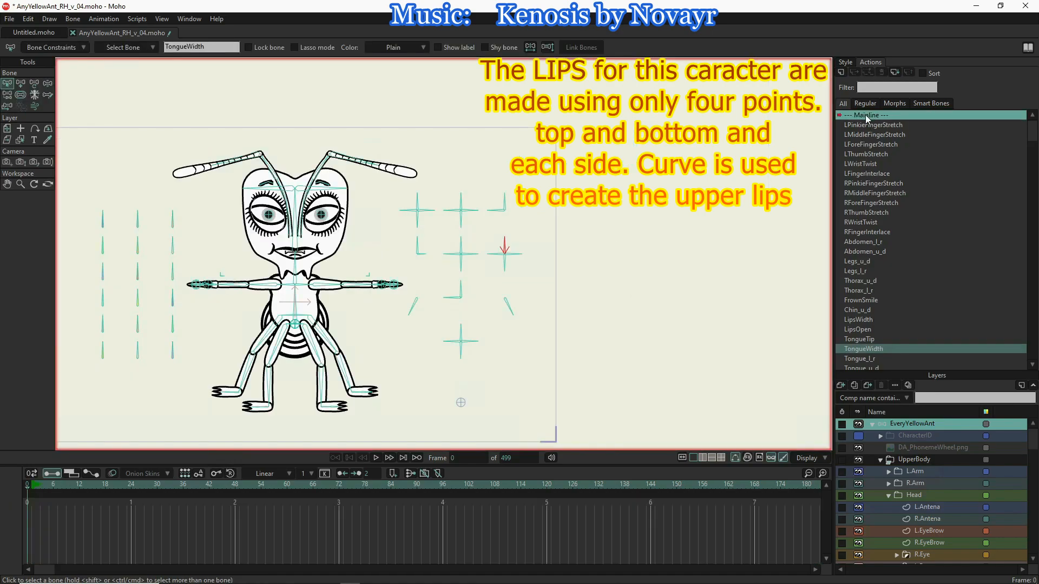
click(418, 245)
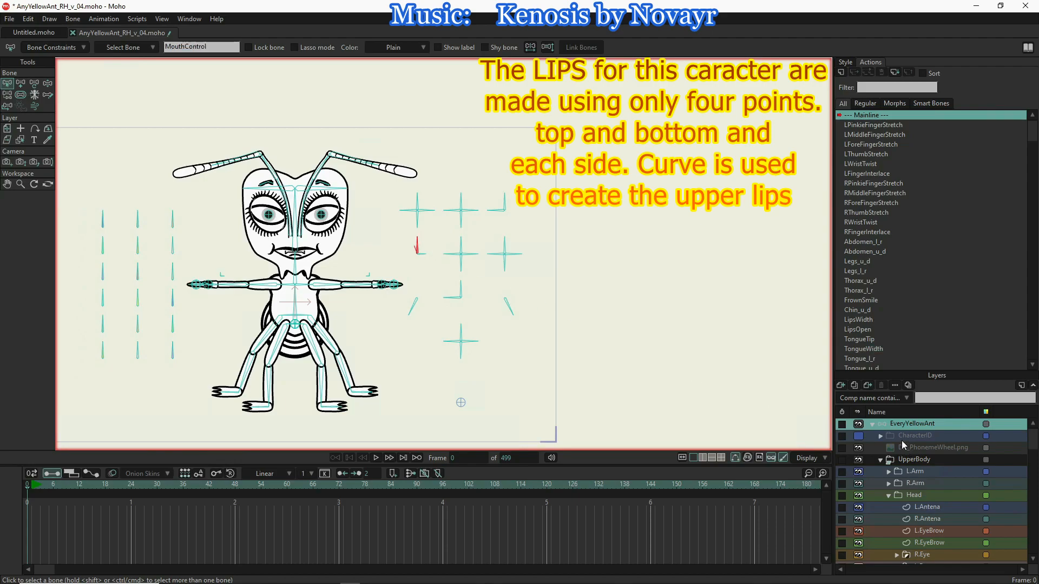
click(841, 72)
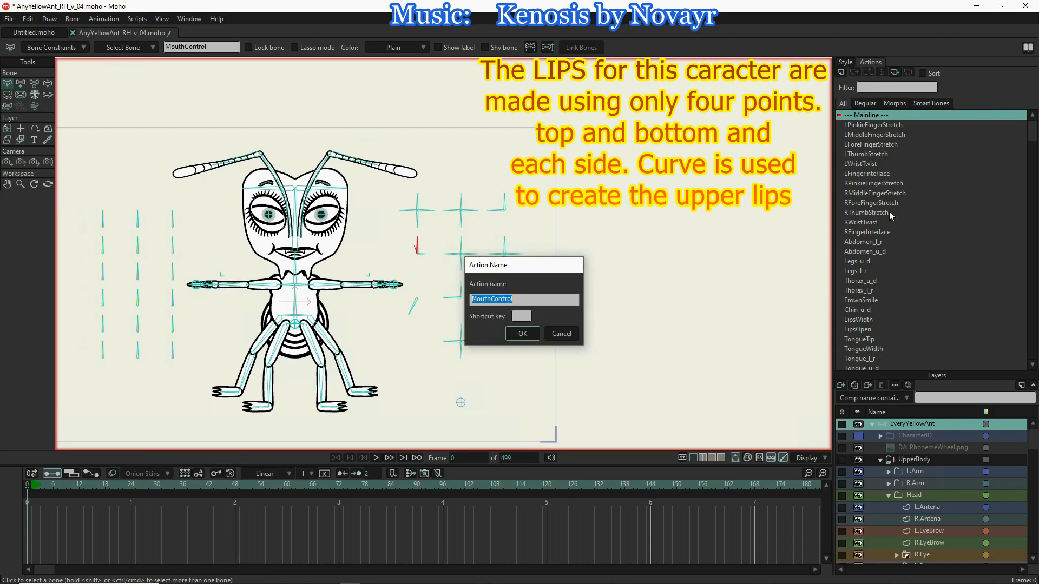
click(523, 334)
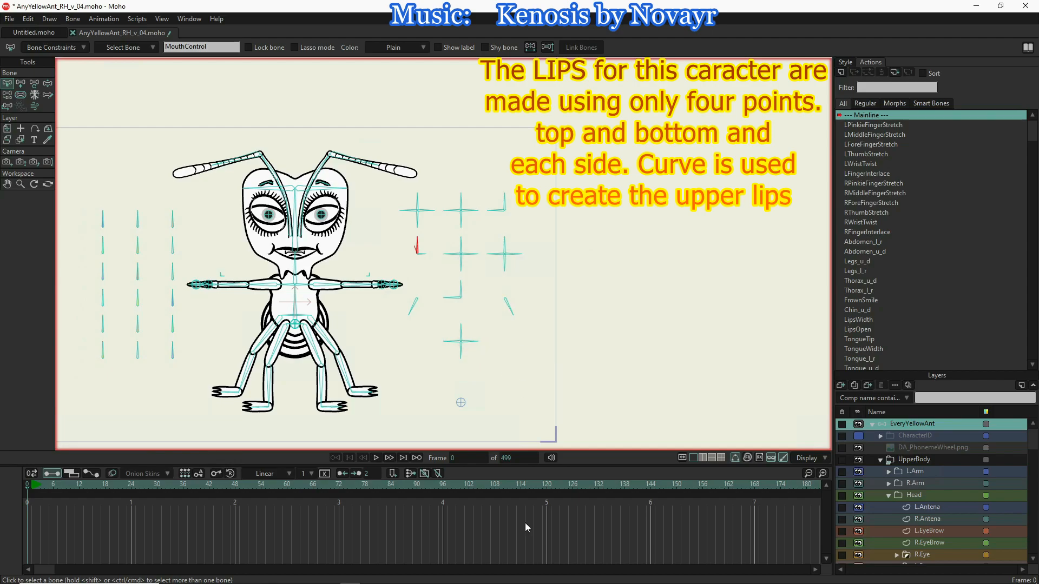
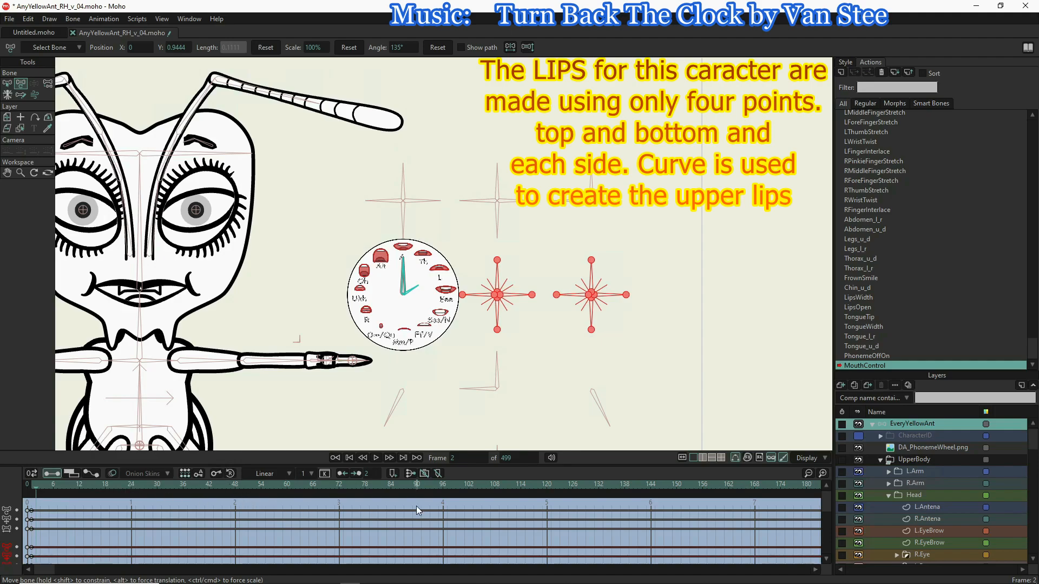
- At frame 96 of the MouthControl action, rotate the MouthControl bone clockwise around the wheel to -250°, pointing at Ah
click(444, 482)
drag(409, 285, 411, 288)
key(b)
click(370, 233)
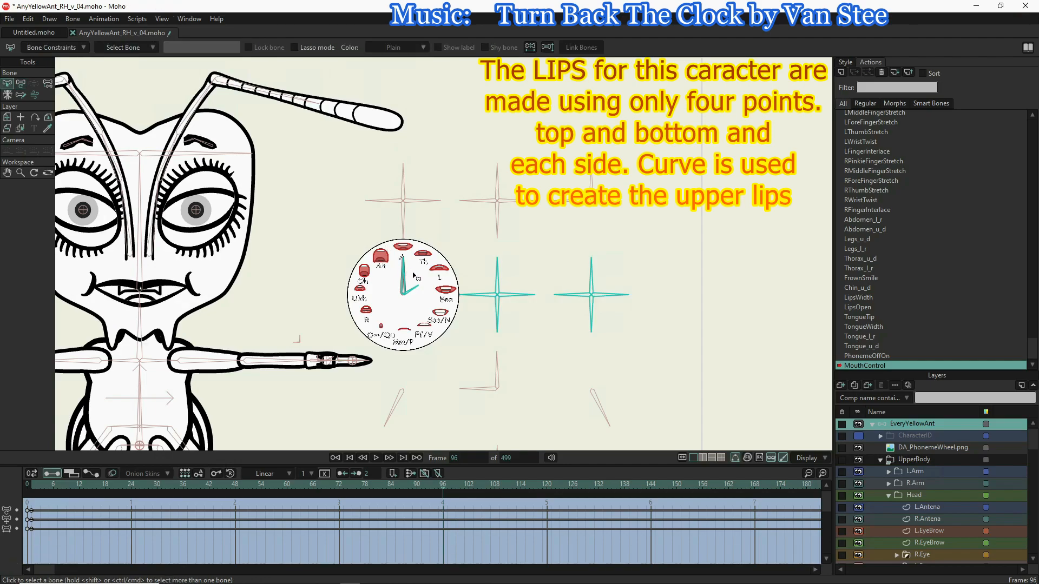
click(404, 271)
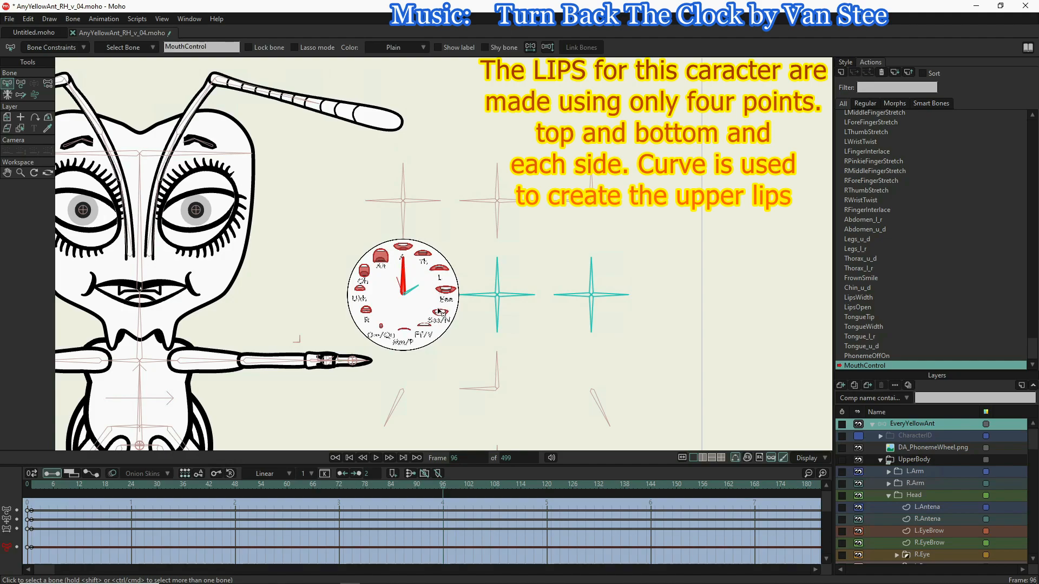
key(t)
drag(409, 274, 399, 232)
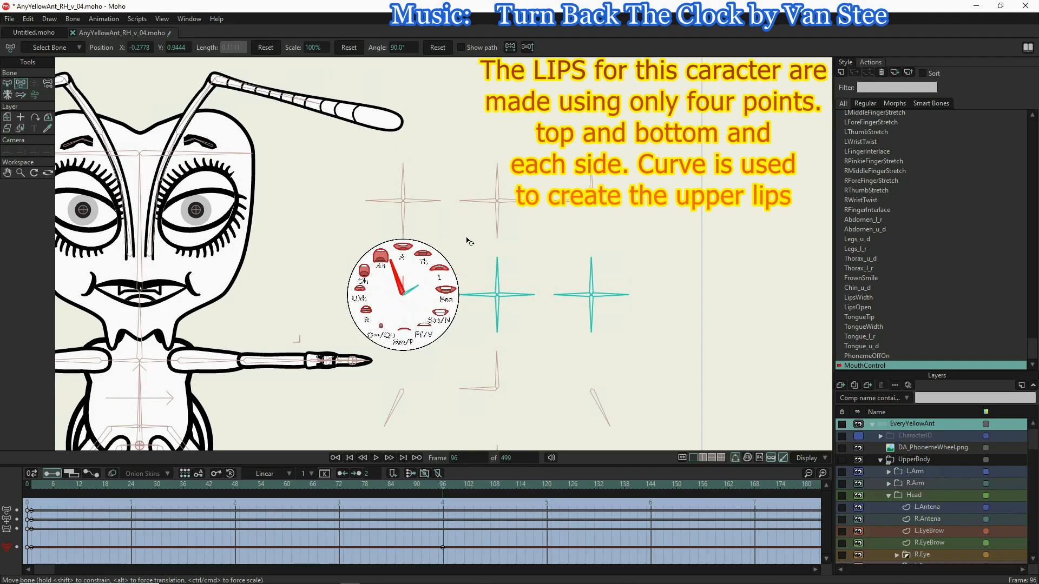
scroll(394, 278, up, 4)
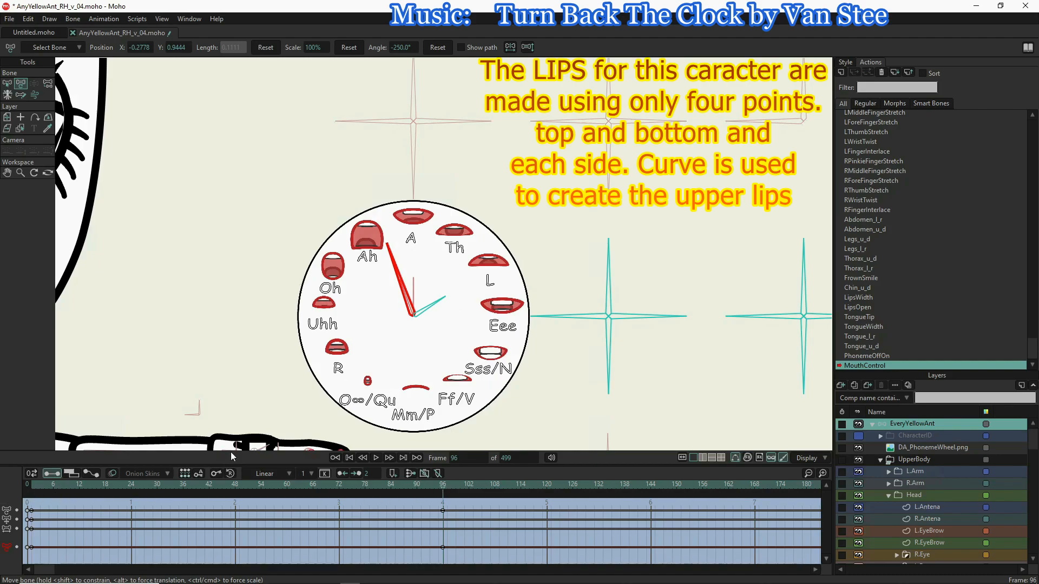
- At frame 2 of the MouthControl action, rotate the LipsOpen bone to about -3.1°
click(36, 488)
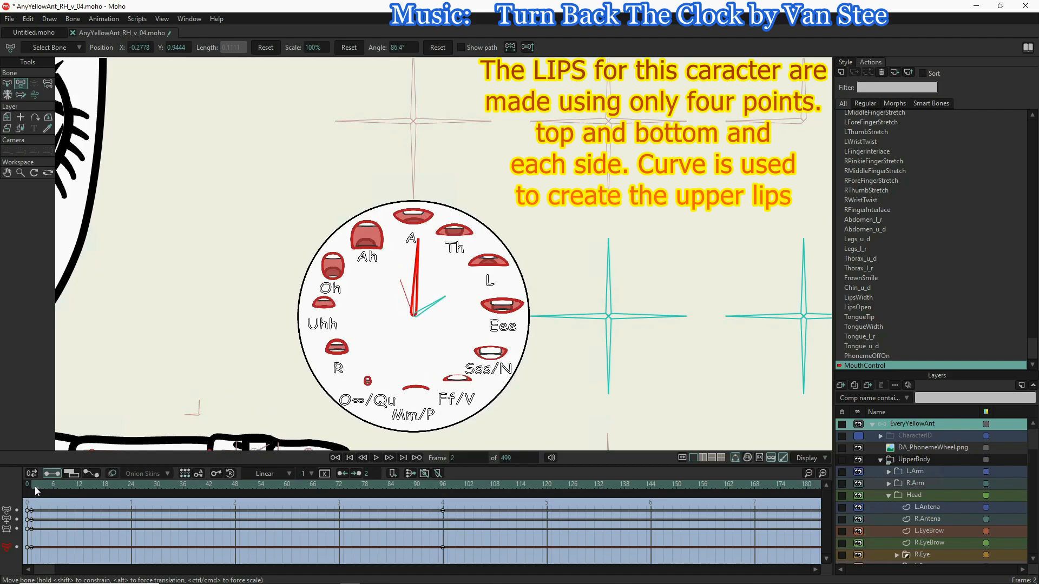
click(34, 485)
scroll(701, 263, down, 2)
scroll(699, 260, down, 2)
drag(580, 337, 496, 330)
scroll(483, 340, up, 1)
scroll(490, 270, up, 2)
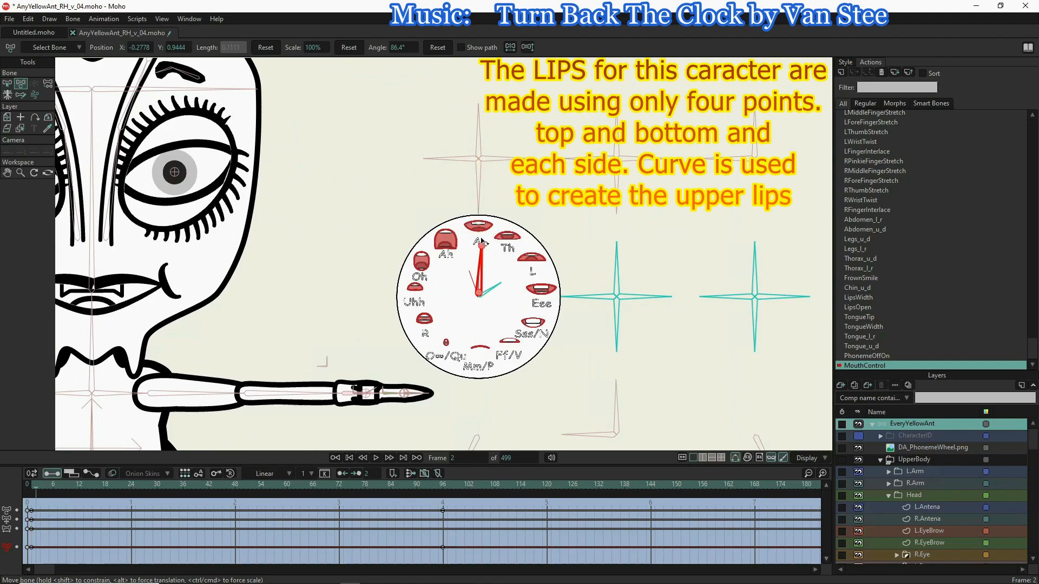
scroll(481, 242, down, 1)
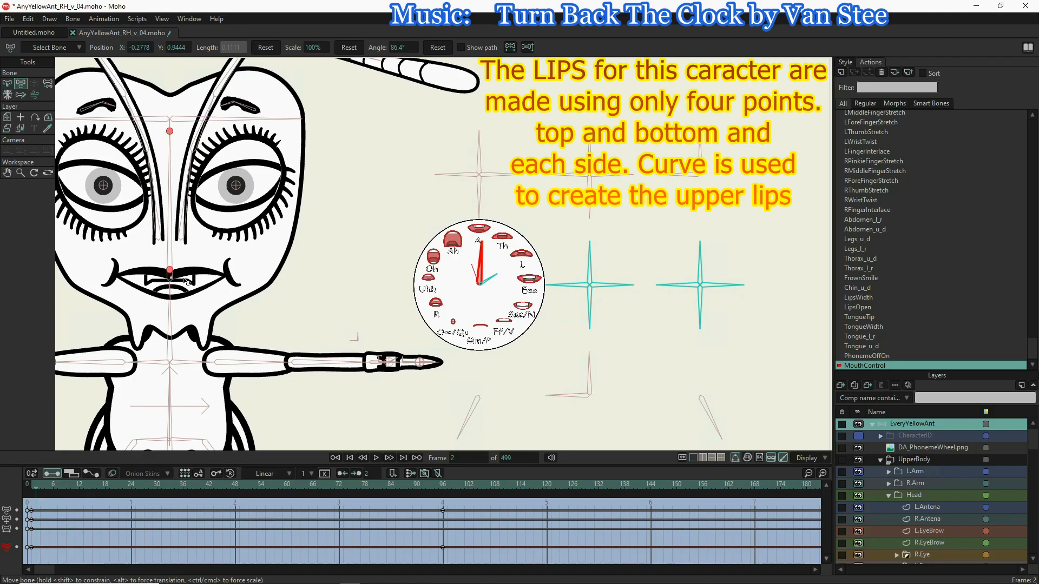
drag(617, 289, 617, 290)
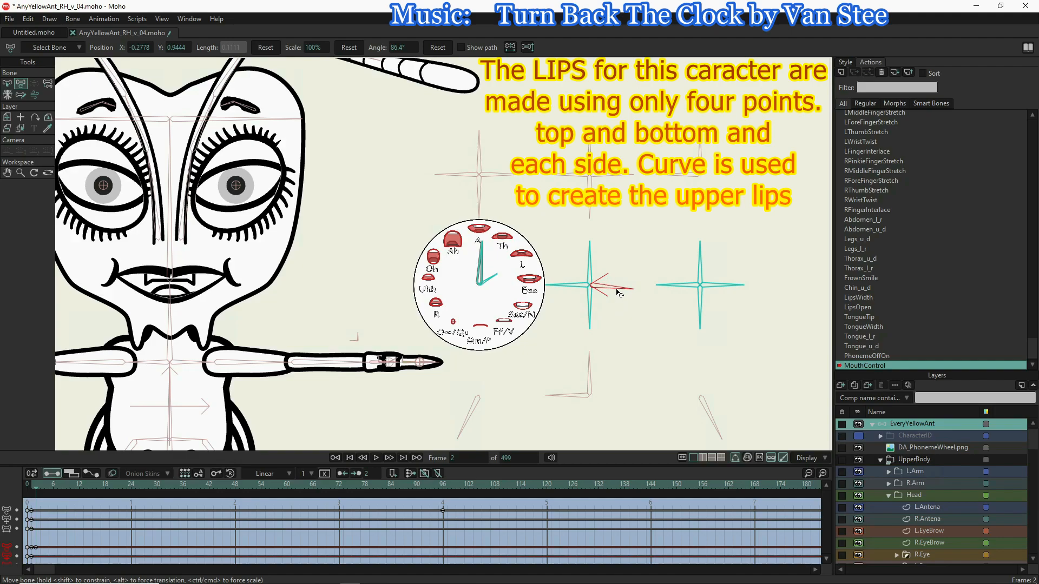
drag(619, 294, 619, 293)
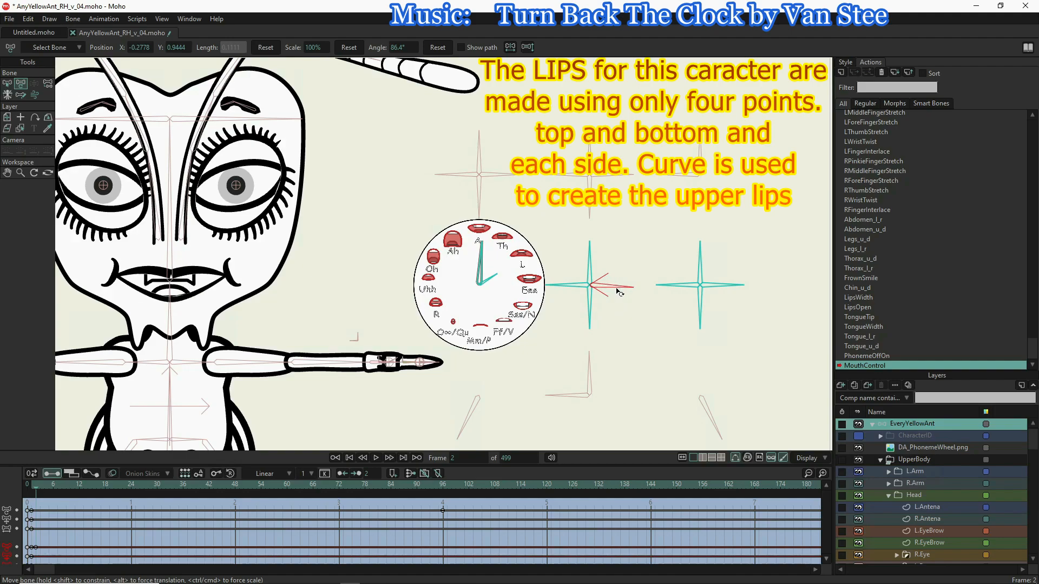
click(554, 353)
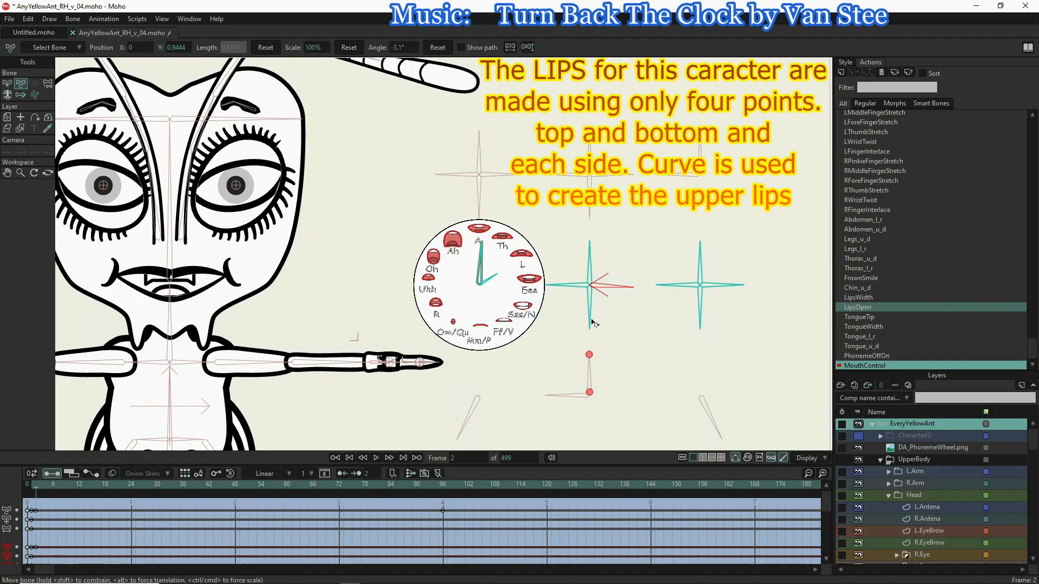
click(505, 253)
- Key the LipsOpen bone at its current angle on frame 4 of the MouthControl action
drag(36, 488, 44, 493)
click(616, 288)
click(619, 291)
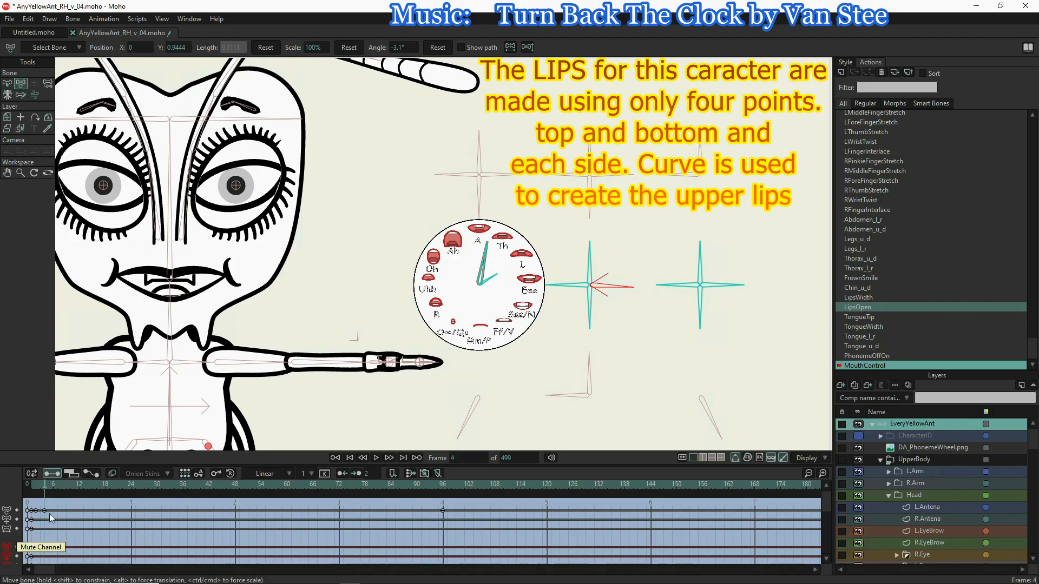
- At frame 5, rotate the FrownSmile bone to about 251°, using the wheel's Th mouth as the reference
drag(43, 488, 44, 488)
drag(44, 488, 50, 488)
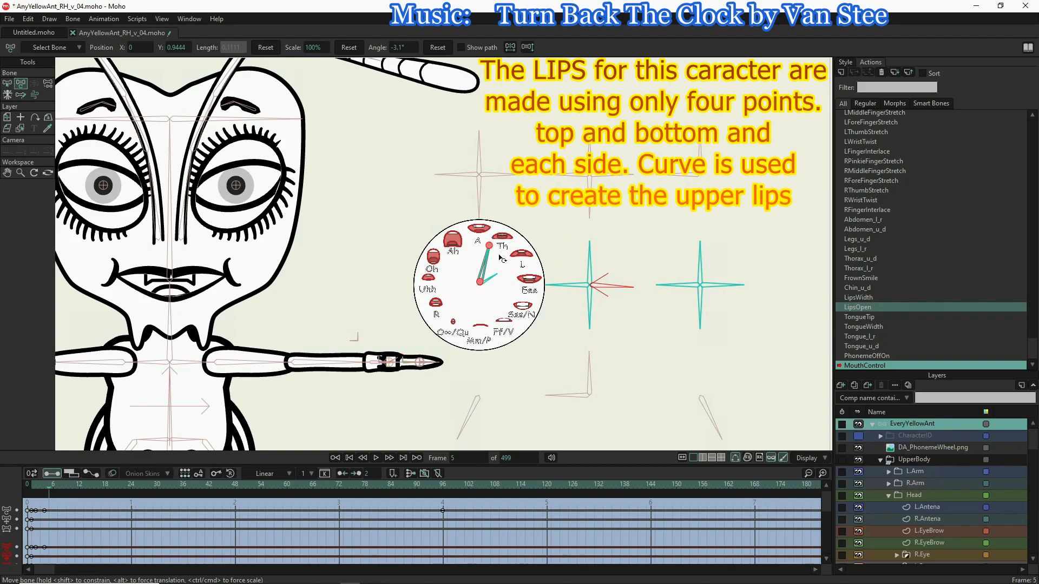
scroll(508, 239, up, 2)
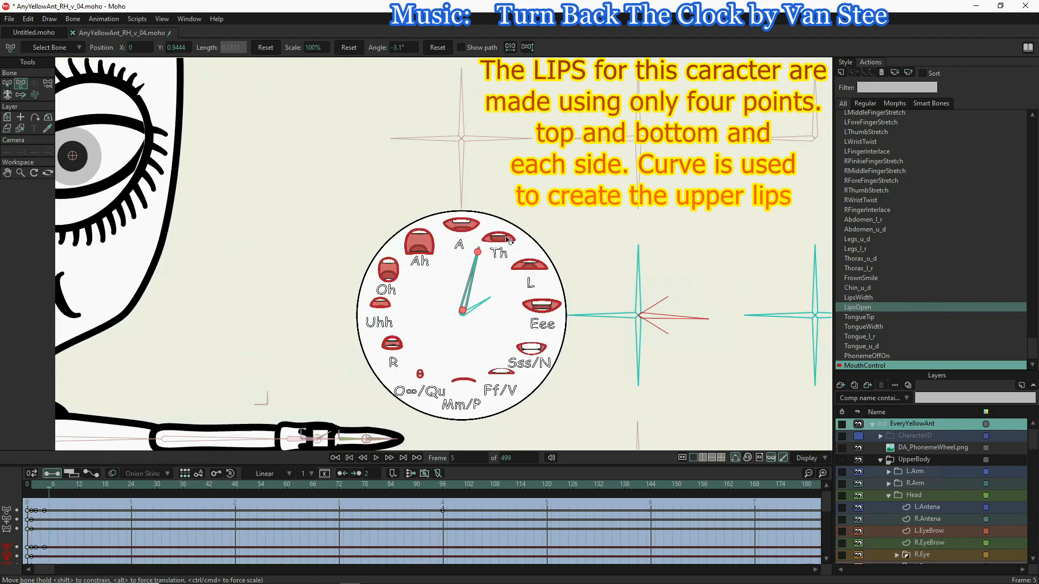
scroll(508, 240, up, 4)
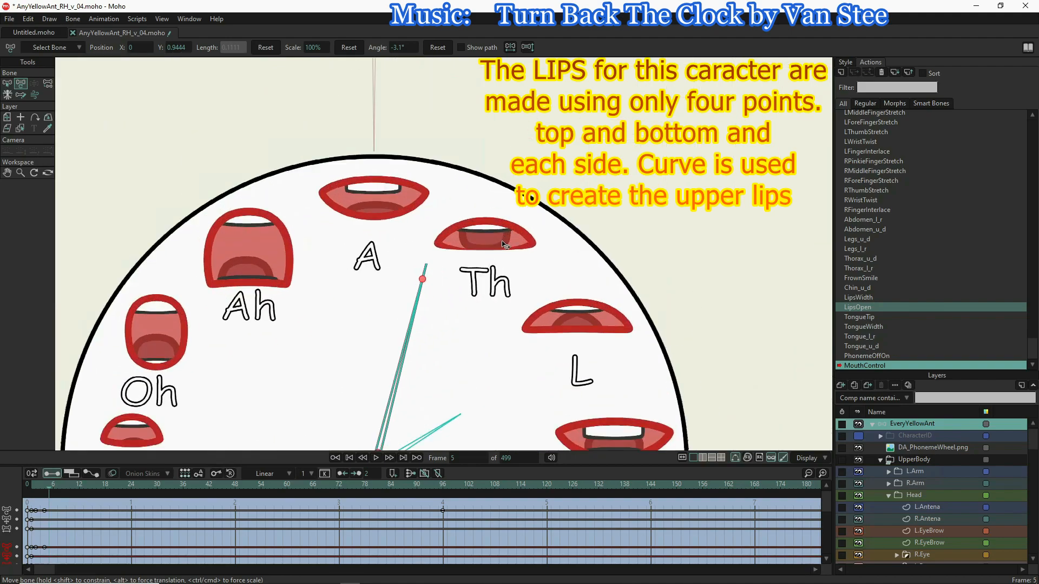
scroll(502, 244, up, 2)
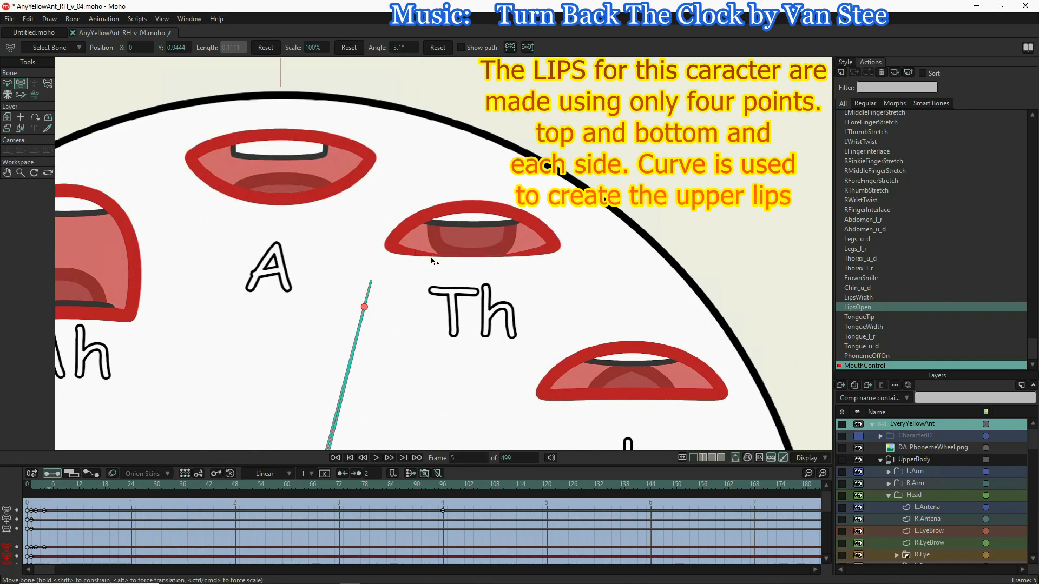
scroll(503, 257, down, 3)
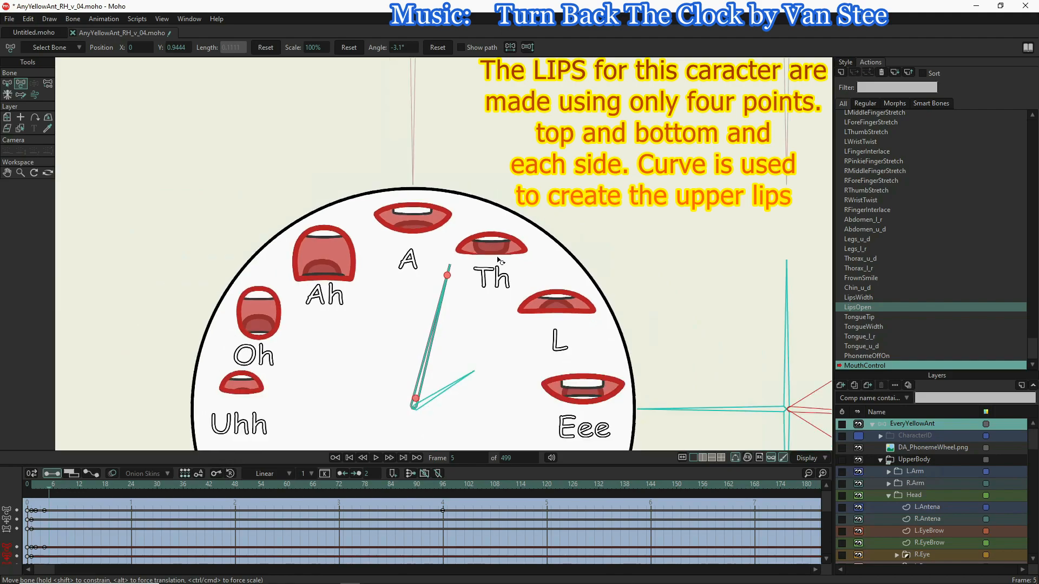
scroll(498, 260, down, 2)
scroll(498, 260, down, 3)
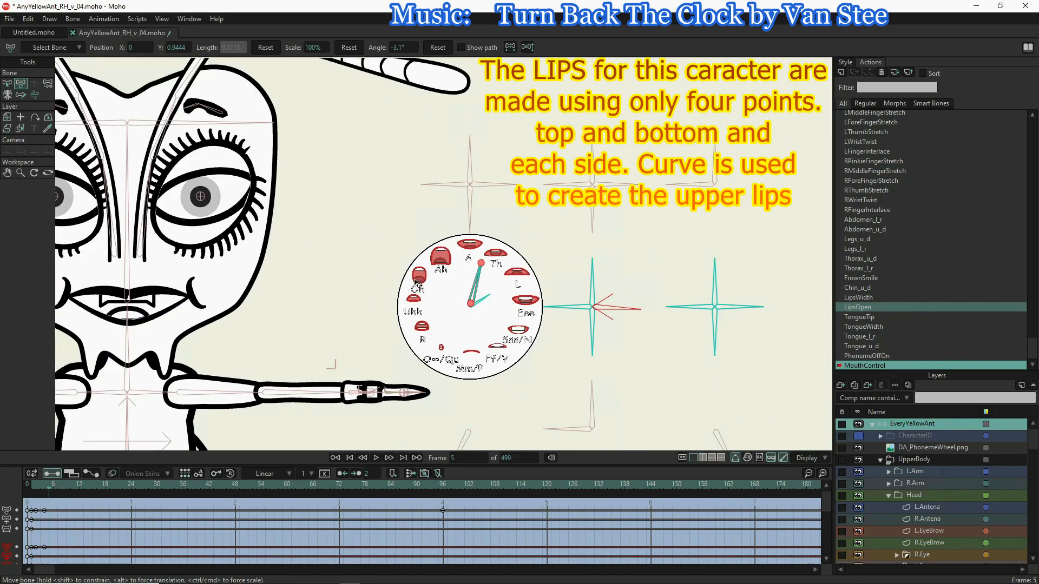
drag(206, 336, 276, 320)
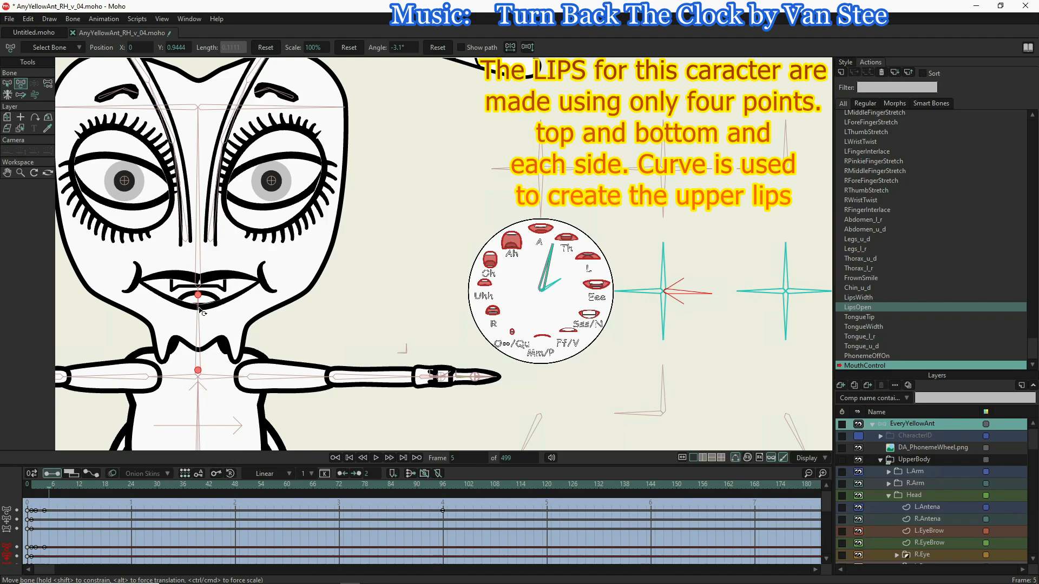
click(664, 335)
drag(668, 326, 657, 327)
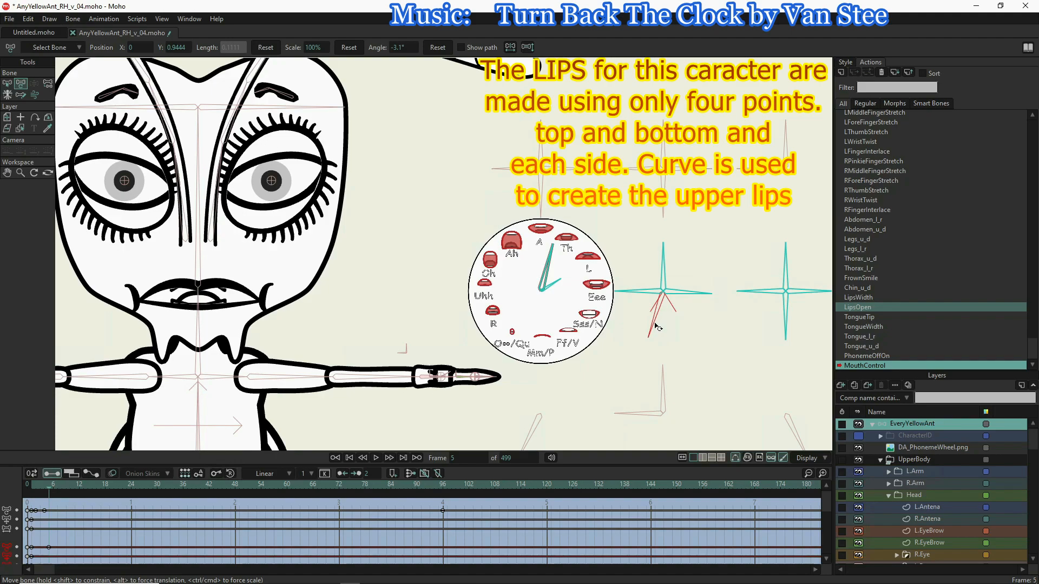
drag(656, 326, 655, 326)
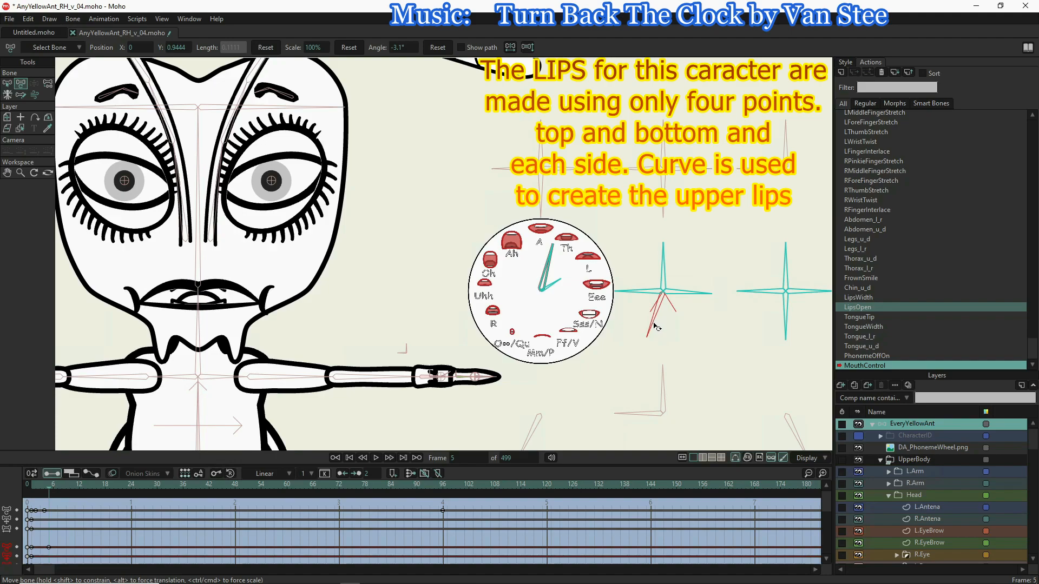
drag(654, 325, 653, 324)
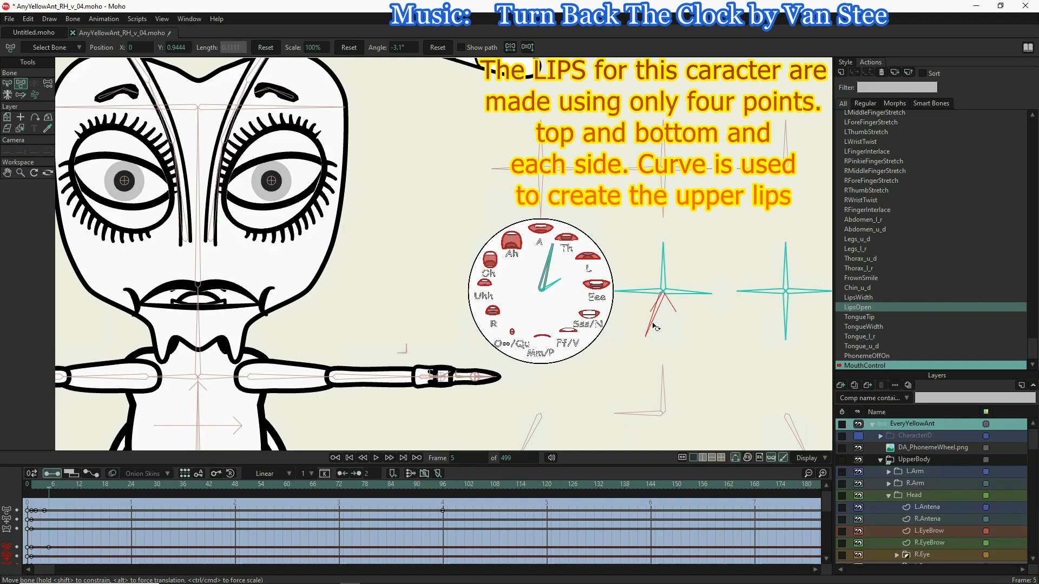
click(655, 327)
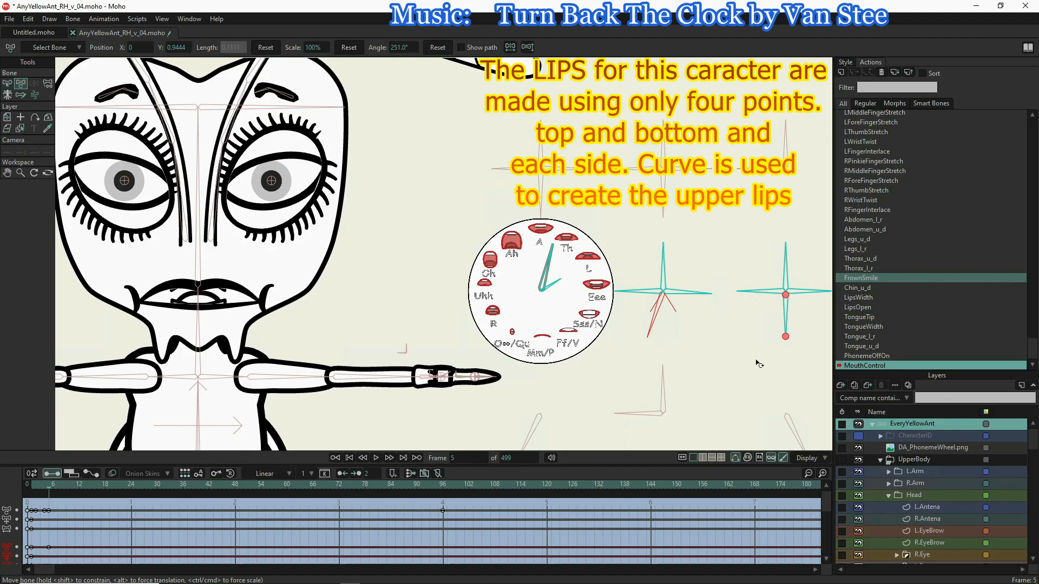
- At frame 5, rotate the Tongue_u_d bone to about 21.8°, TongueWidth to about 104.3° and TongueTip to about 152°
drag(747, 295, 807, 278)
click(788, 323)
click(801, 288)
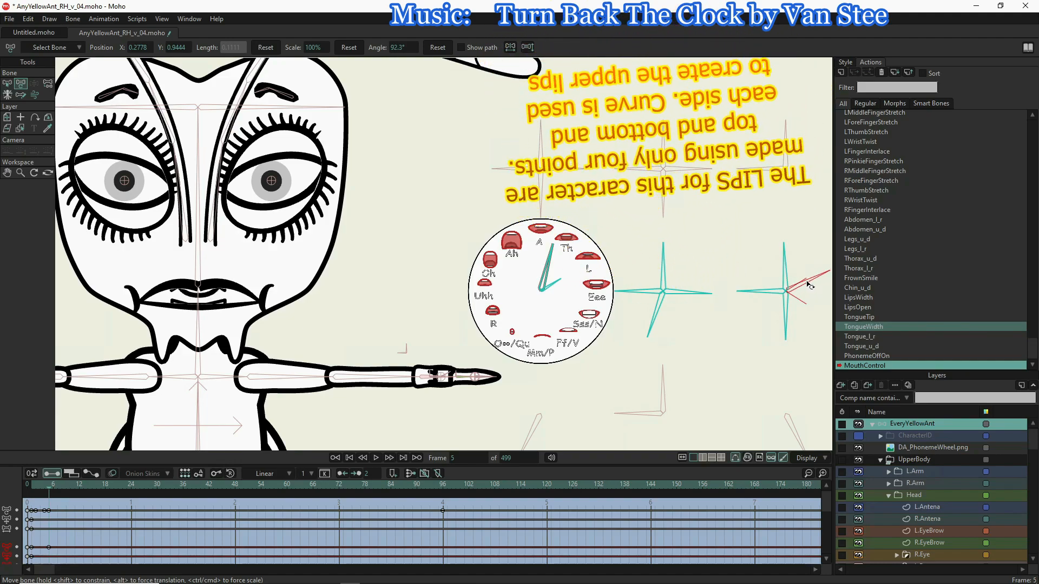
click(759, 294)
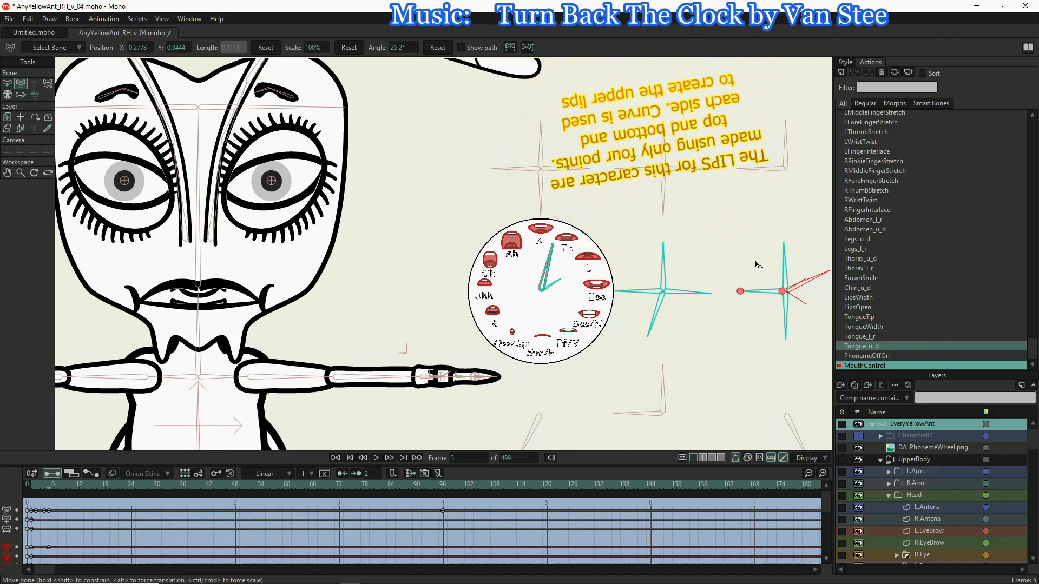
drag(773, 293, 813, 279)
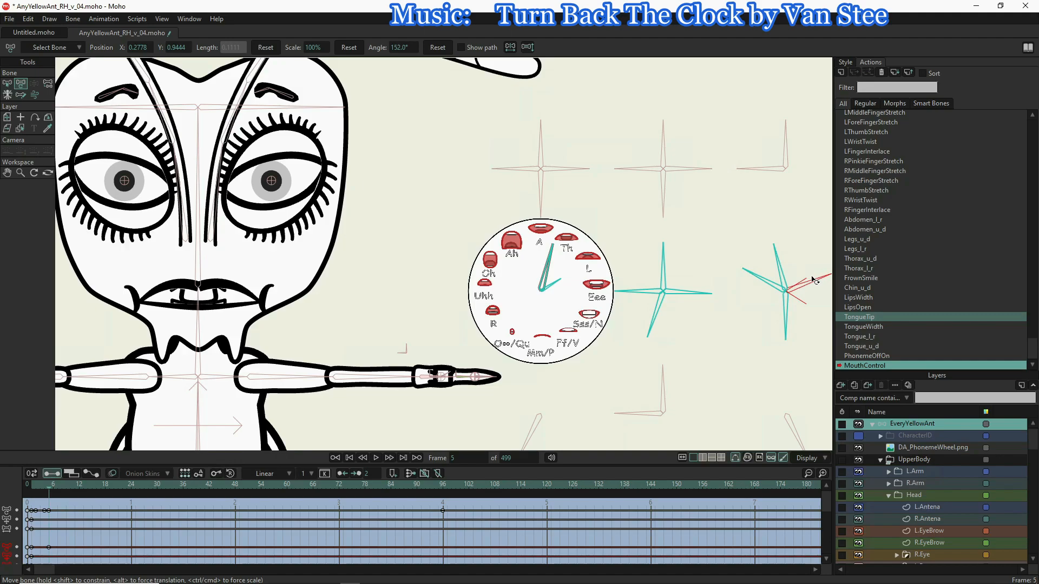
drag(812, 279, 811, 280)
click(702, 274)
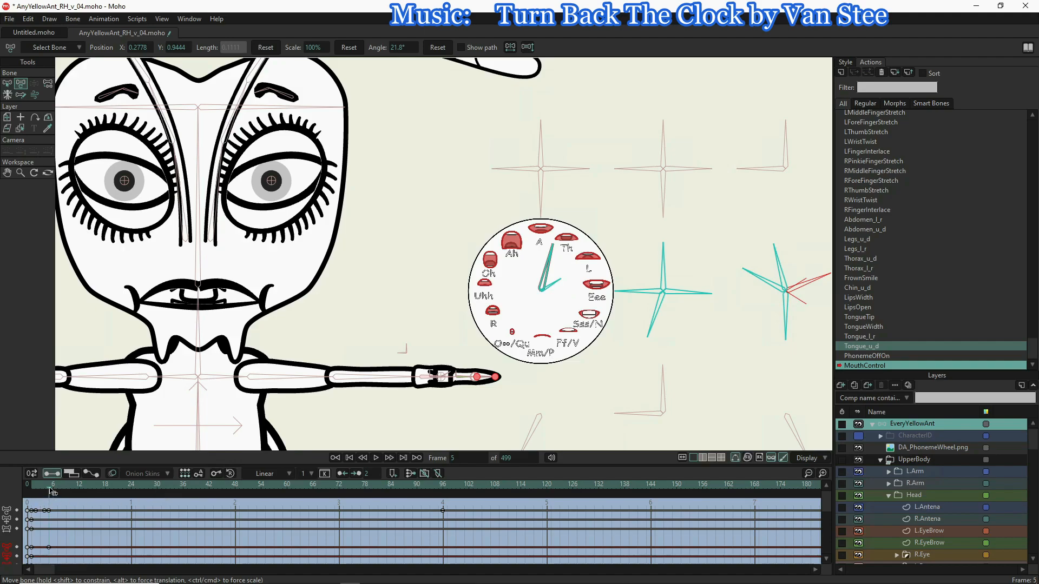
- Key the tongue control bones at their current angles on frame 11 of the MouthControl action
drag(50, 490, 74, 496)
drag(795, 278, 775, 271)
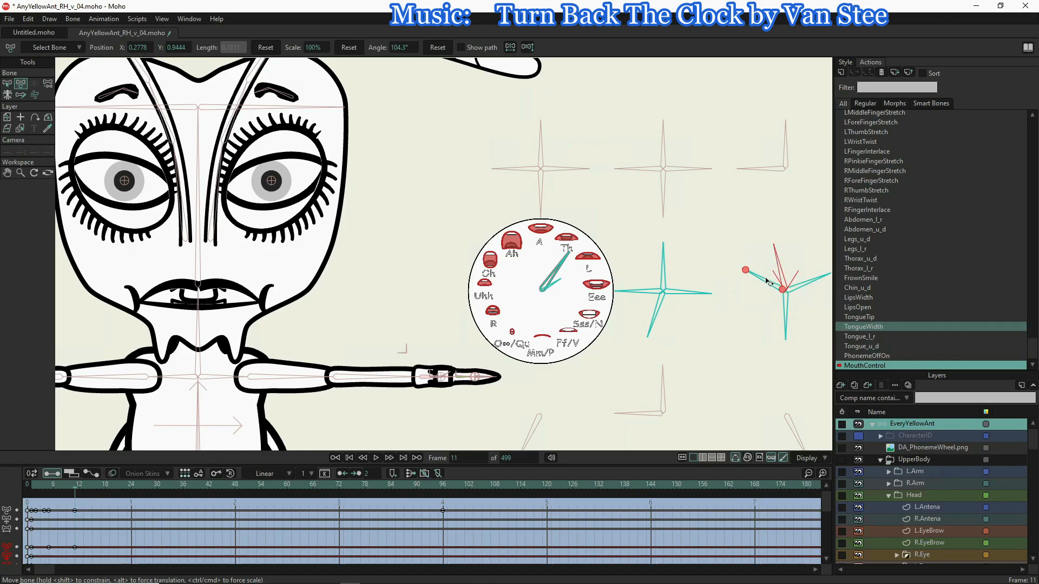
click(786, 316)
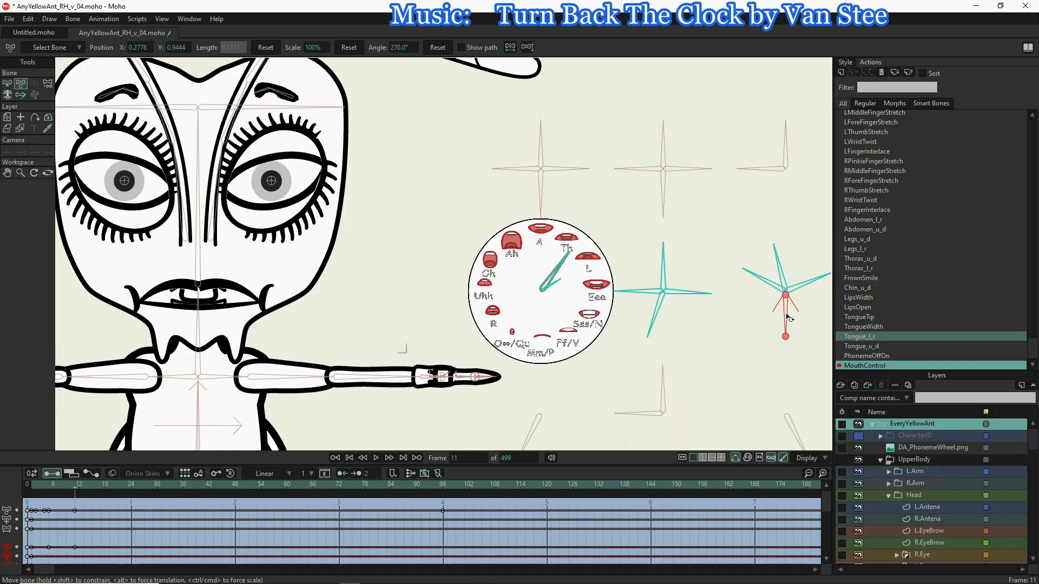
- Key the lip and FrownSmile control bones at their current angles on frame 11 of the MouthControl action
click(686, 289)
click(663, 272)
drag(641, 292, 655, 313)
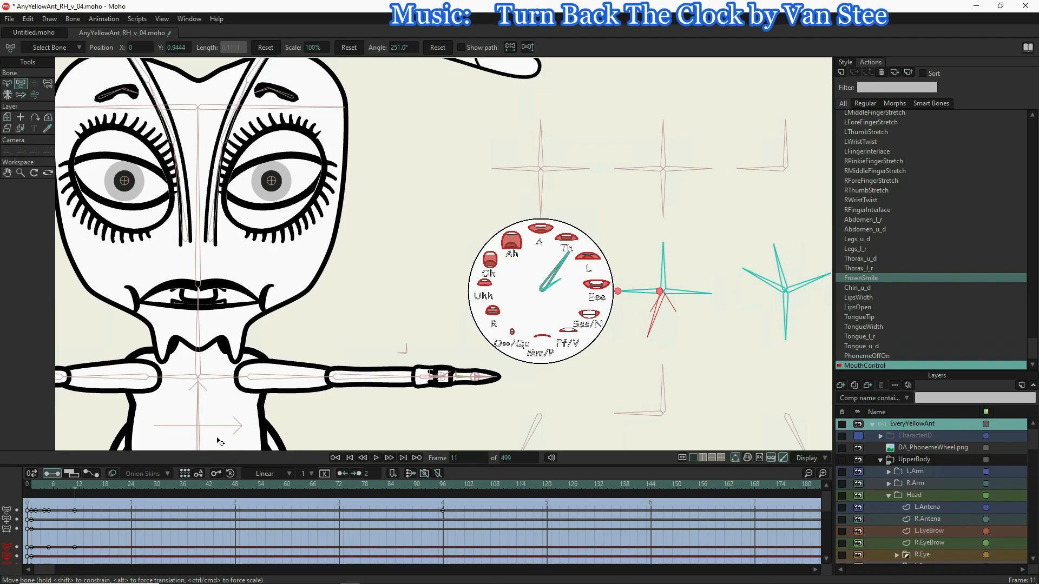
- At frame 13, rotate FrownSmile to about 255.1° and LipsOpen to about -5.8°, using the wheel's L mouth as the reference
click(79, 490)
click(83, 490)
scroll(593, 269, up, 10)
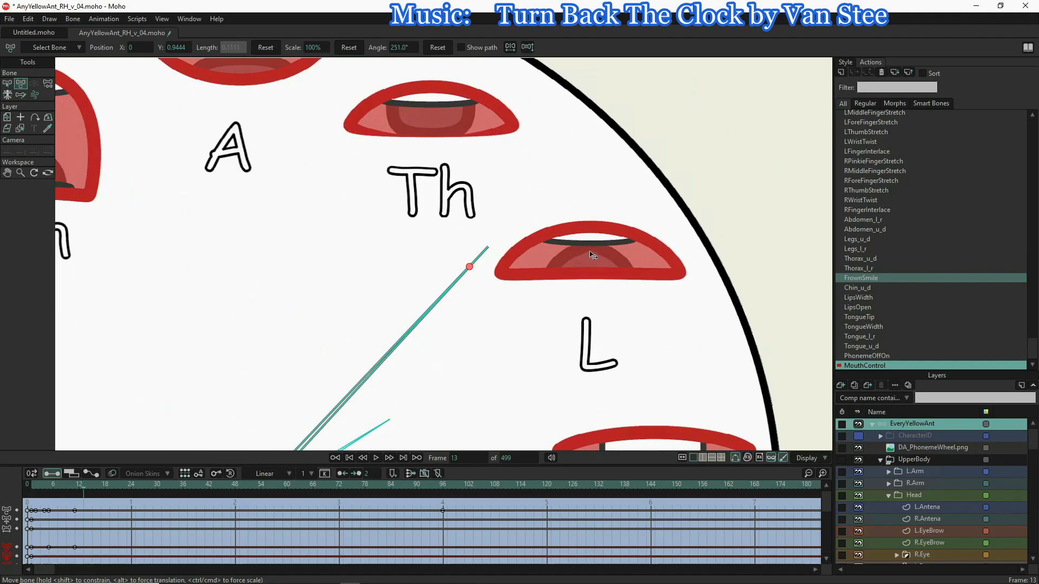
scroll(591, 254, down, 10)
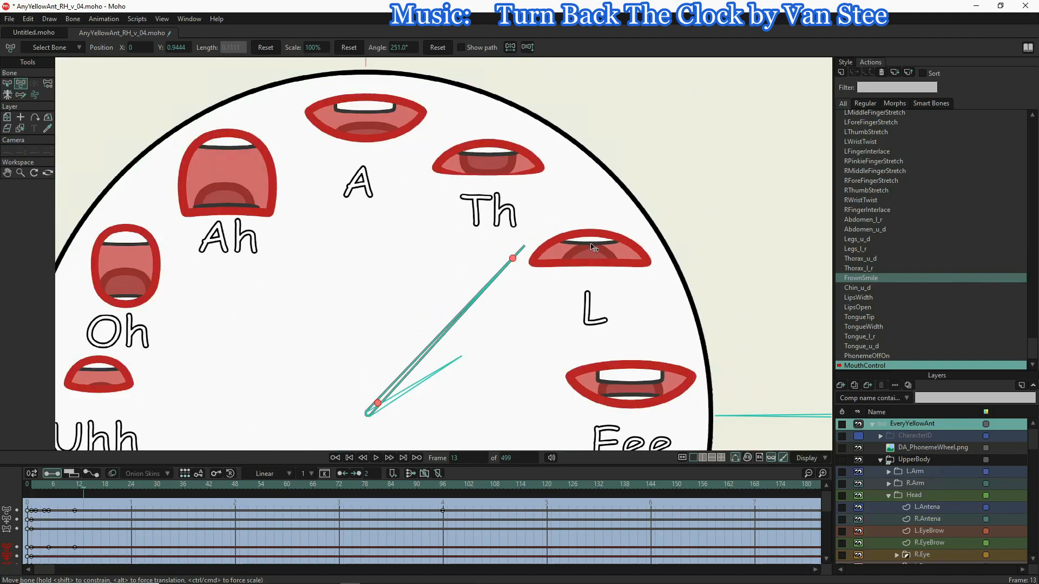
scroll(586, 261, down, 5)
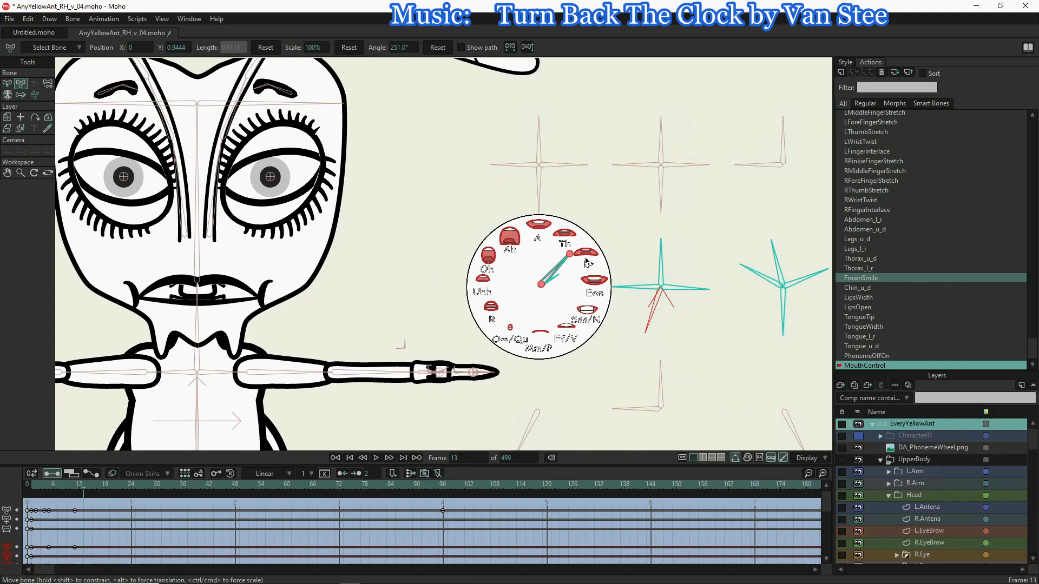
drag(652, 327, 651, 318)
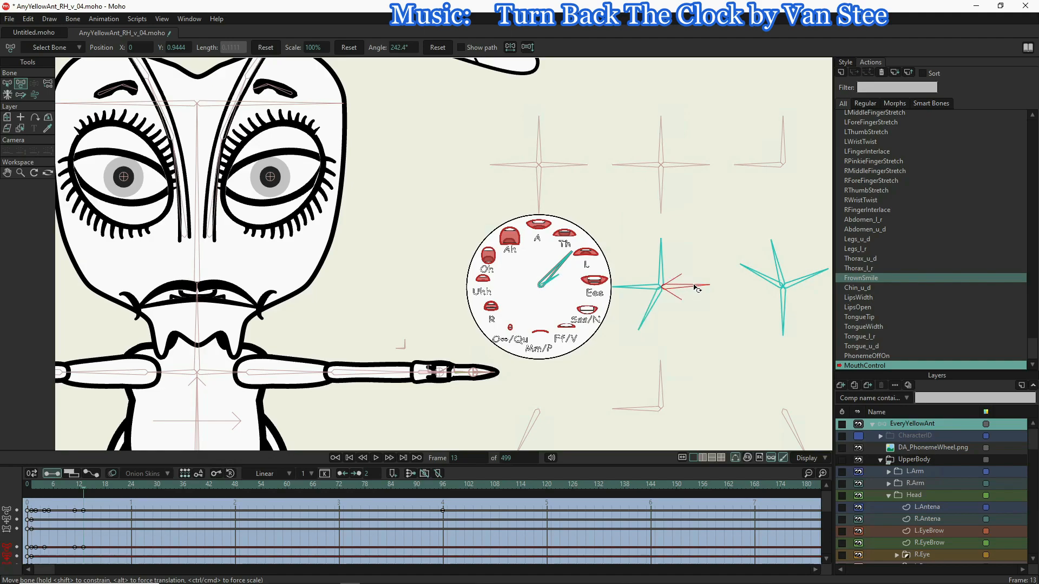
drag(694, 293, 656, 319)
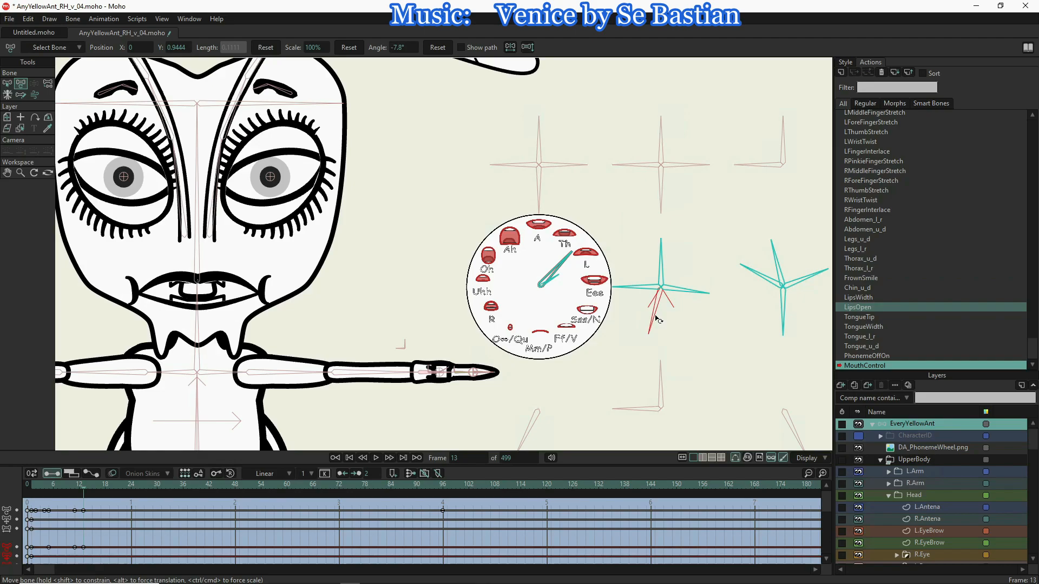
click(677, 290)
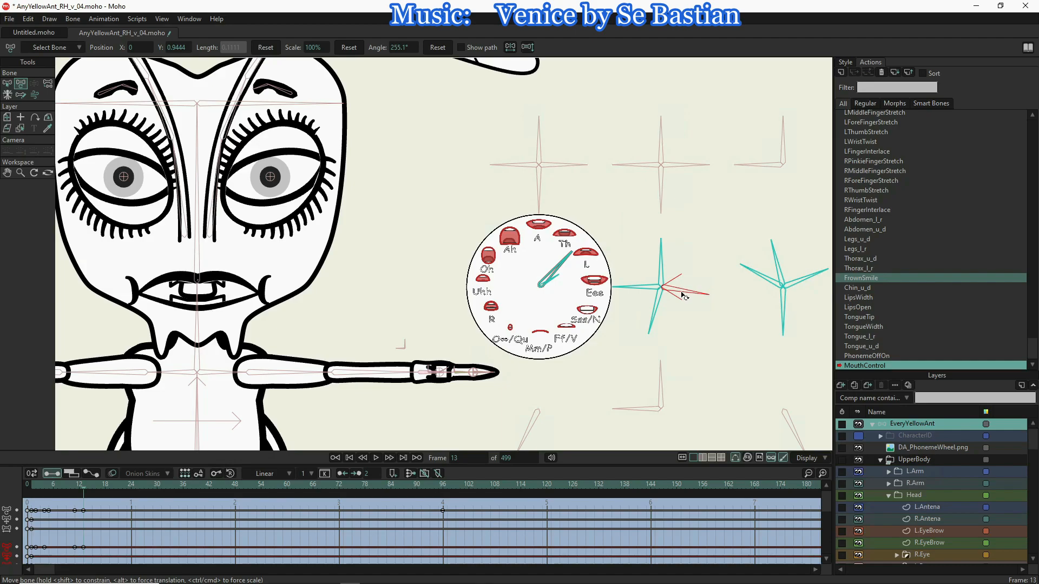
mouse_move(682, 295)
mouse_down()
mouse_move(677, 278)
mouse_move(681, 298)
mouse_move(696, 297)
mouse_move(680, 288)
mouse_move(697, 289)
mouse_move(692, 274)
mouse_move(688, 312)
mouse_move(695, 279)
mouse_move(687, 310)
mouse_move(690, 279)
mouse_move(683, 296)
mouse_up()
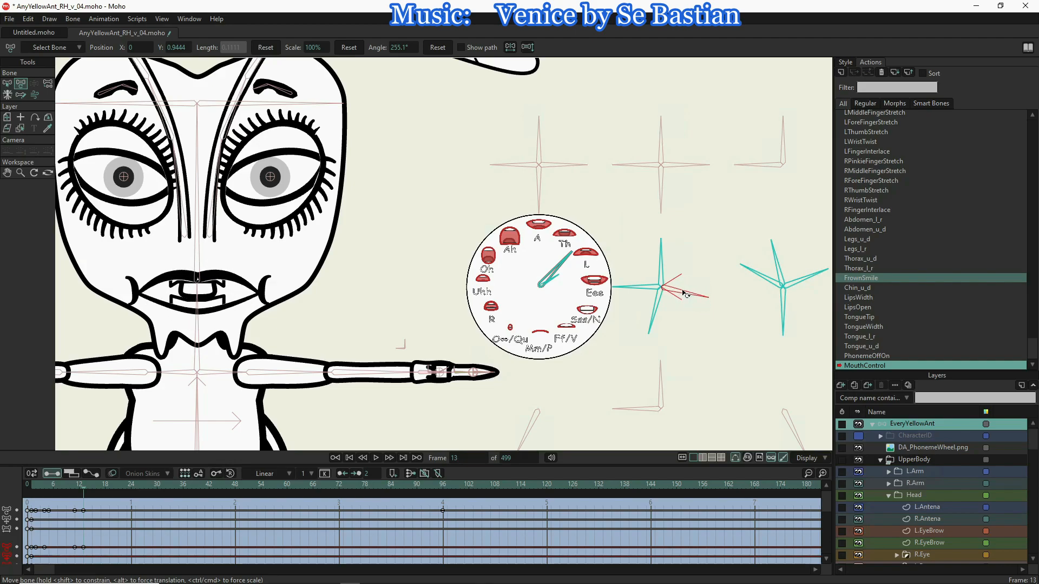
- In the LipsOpen action at frame 18, raise the upper lip's centre point on the Lips layer to about X -0.1377, Y 0.3586
click(863, 306)
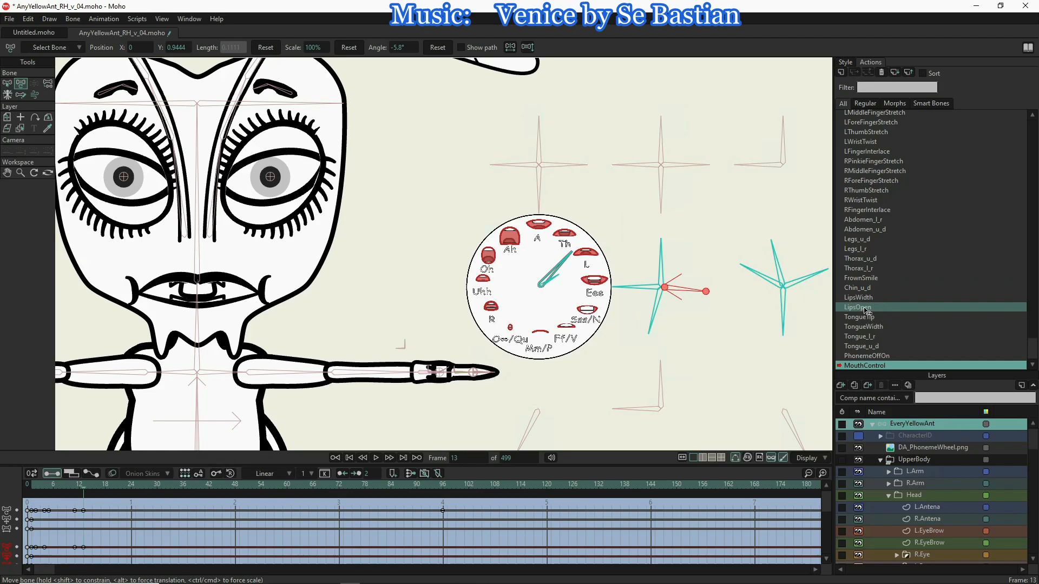
double_click(865, 308)
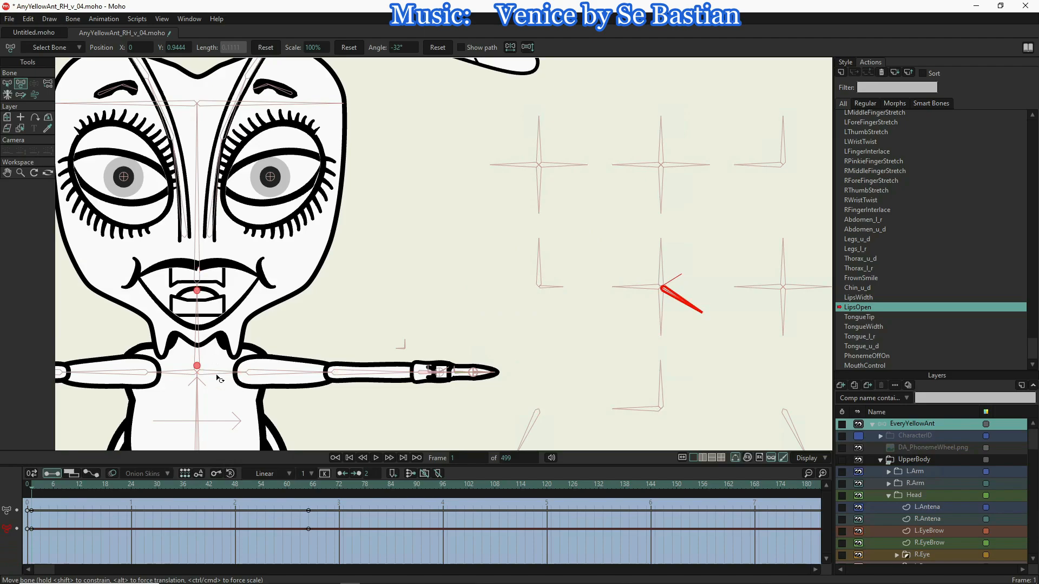
drag(32, 486, 176, 492)
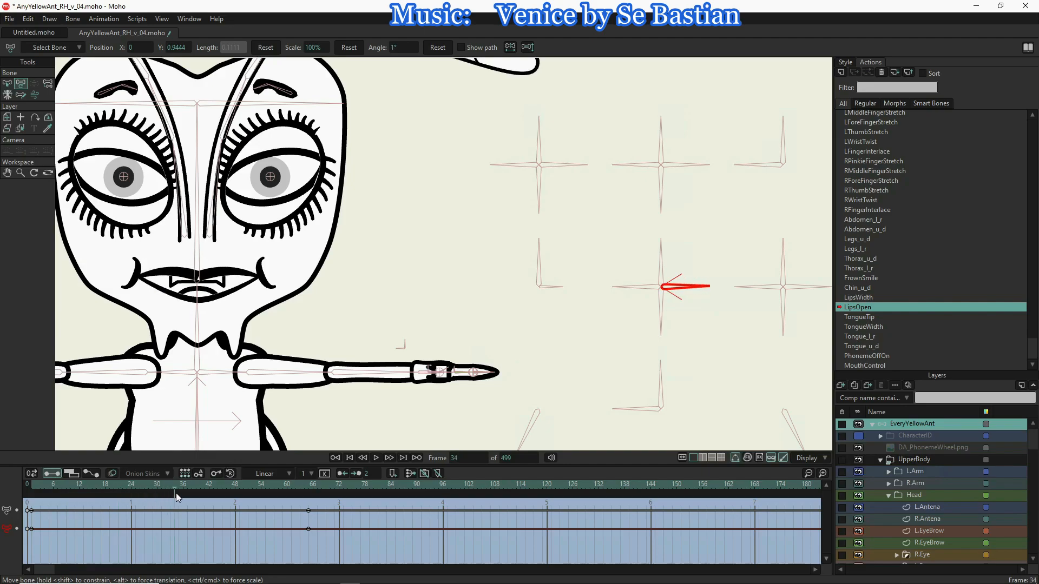
drag(176, 493, 112, 496)
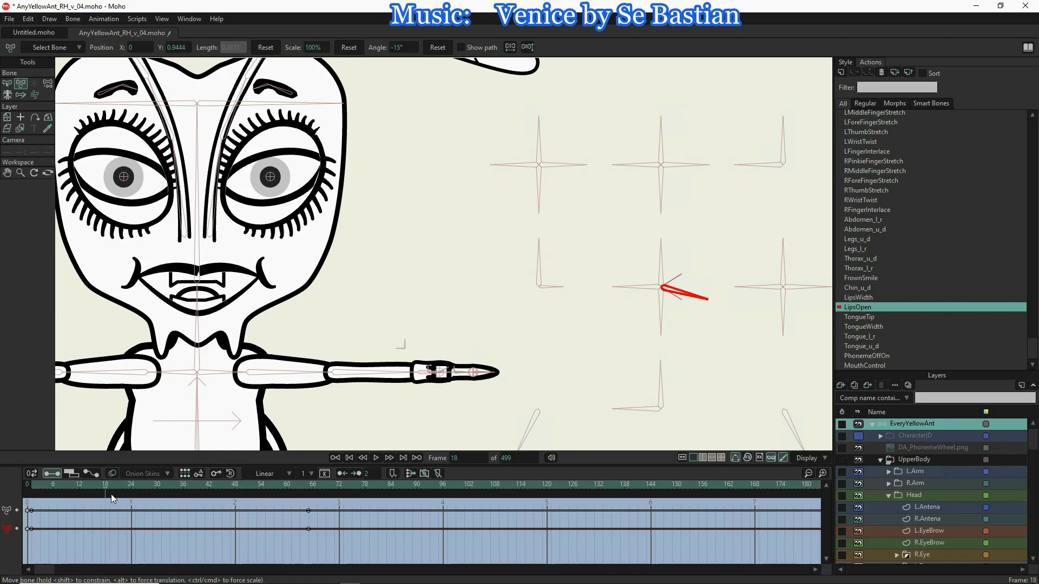
scroll(913, 511, down, 3)
scroll(915, 512, down, 1)
click(928, 531)
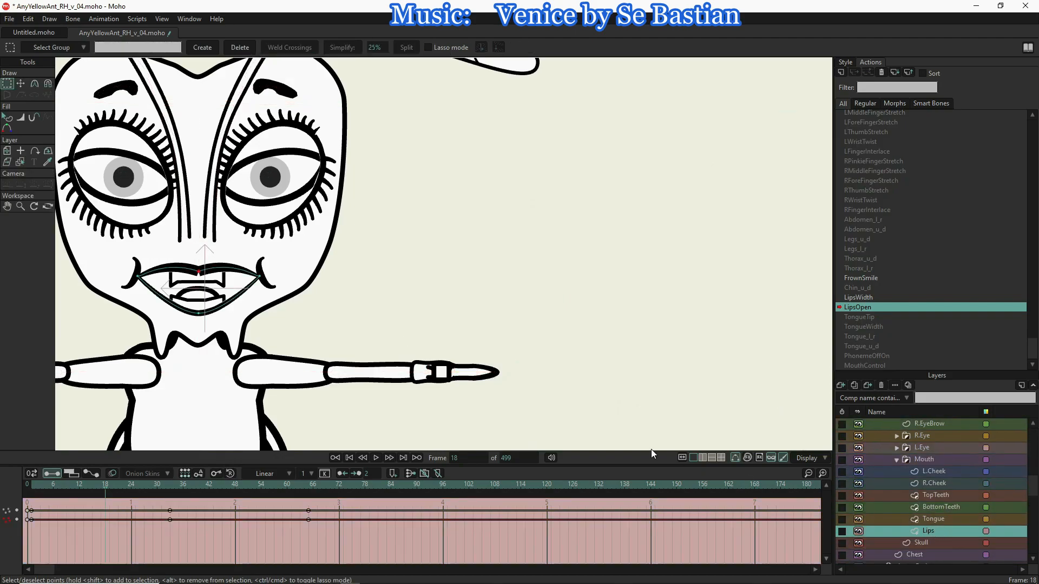
click(21, 84)
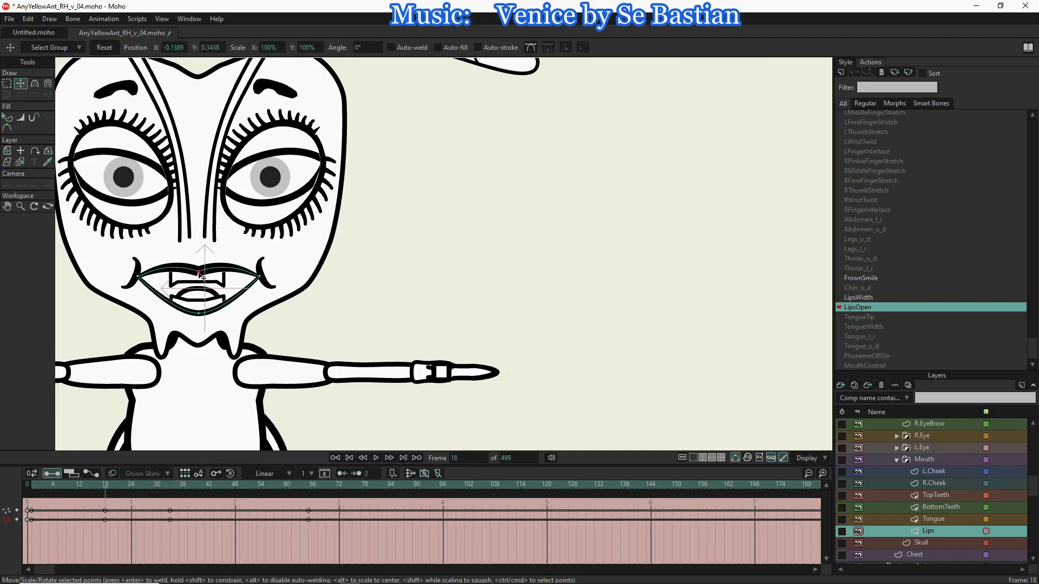
key(ctrl+Up)
drag(201, 274, 199, 268)
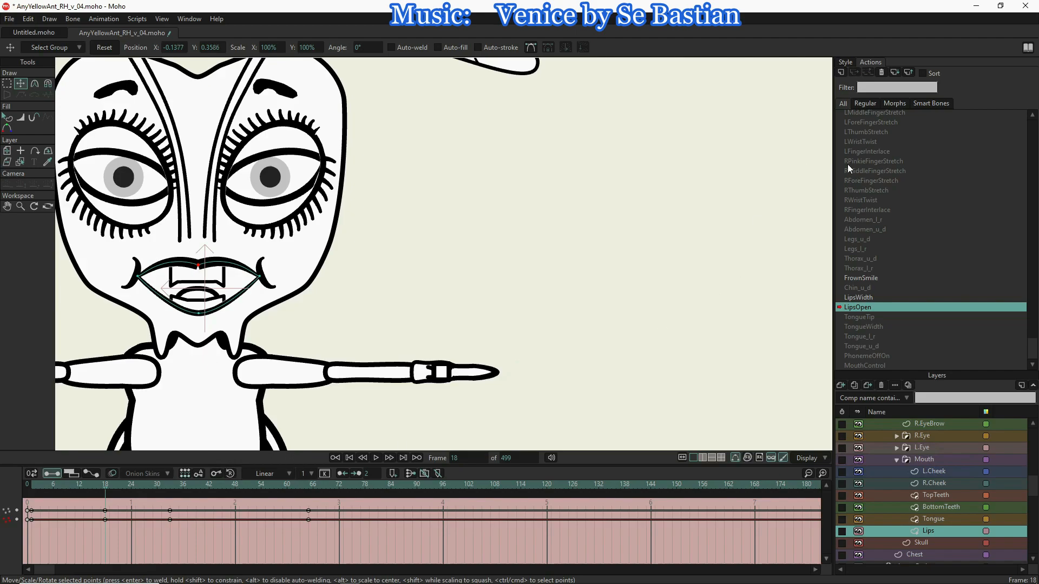
- Return to the Mainline timeline and select the EveryYellowAnt bone layer
scroll(847, 162, up, 1)
click(861, 116)
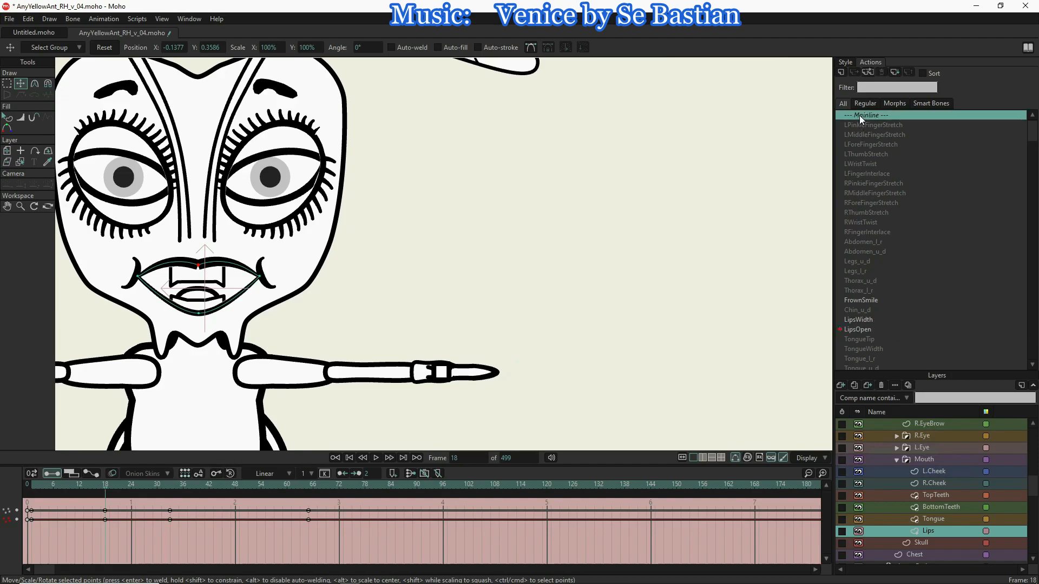
double_click(859, 115)
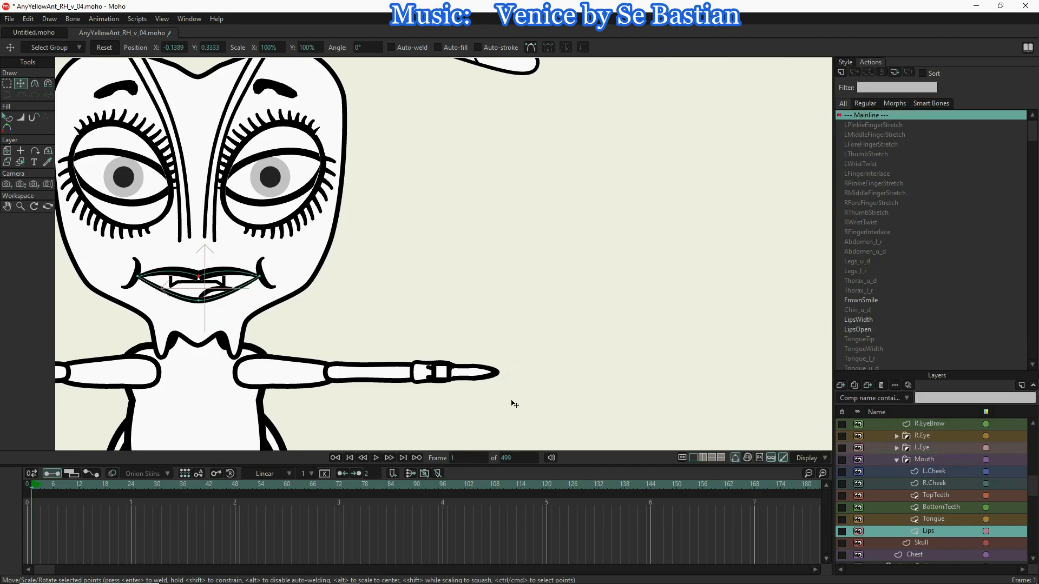
scroll(887, 530, up, 4)
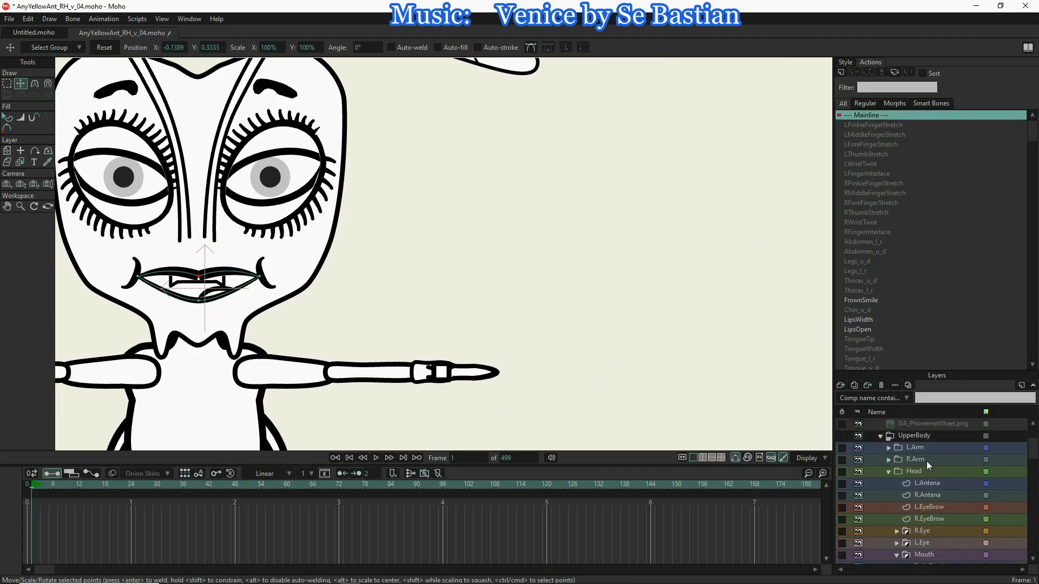
click(918, 427)
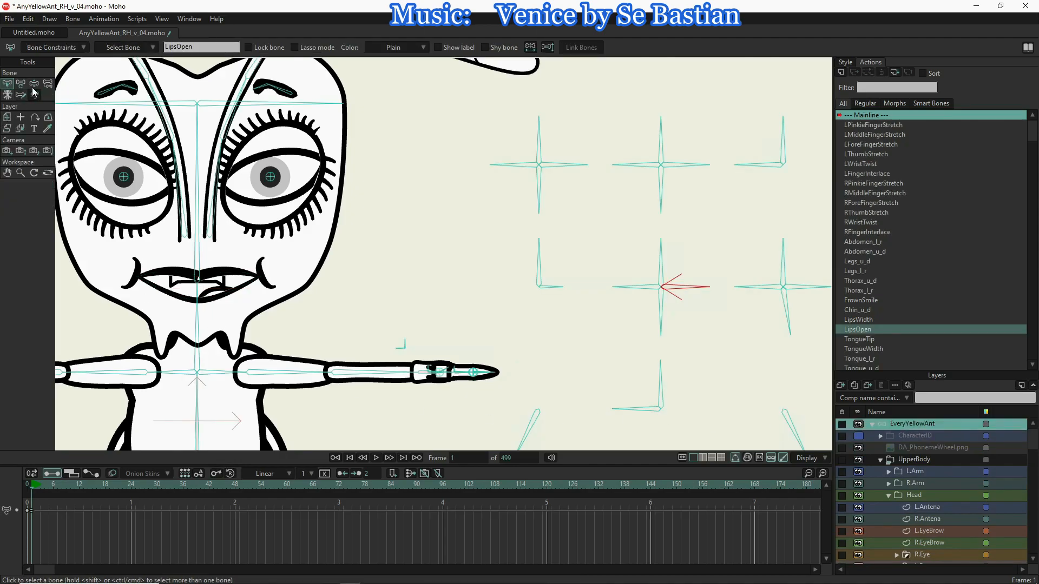
- Test the mouth shapes by swinging the LipsOpen and FrownSmile bones through several angles with the Manipulate Bones tool
click(30, 84)
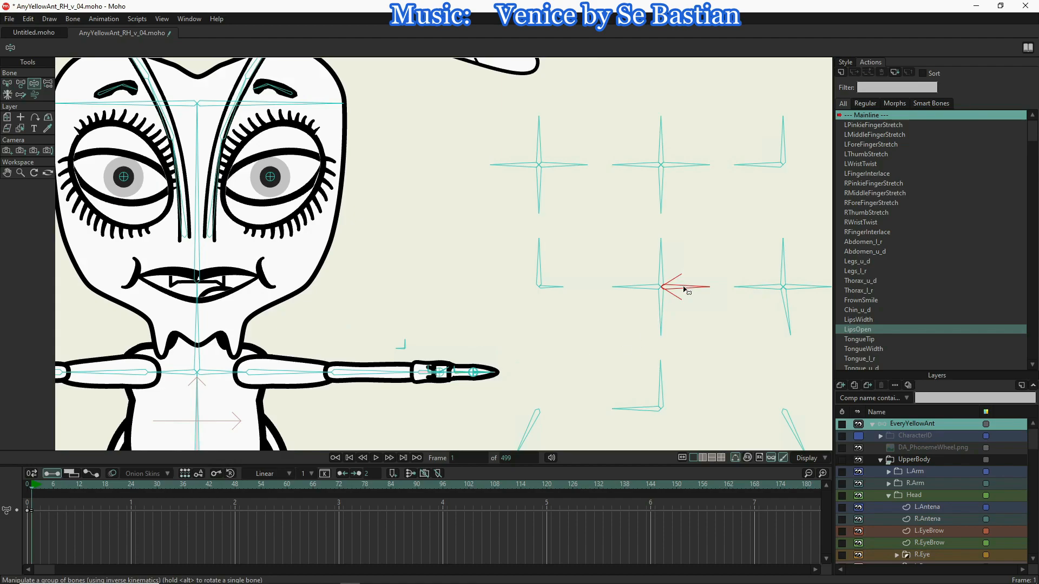
mouse_move(703, 288)
mouse_down()
mouse_move(701, 319)
mouse_move(702, 275)
mouse_move(697, 321)
mouse_move(698, 258)
mouse_move(696, 317)
mouse_move(699, 271)
mouse_move(695, 290)
mouse_up()
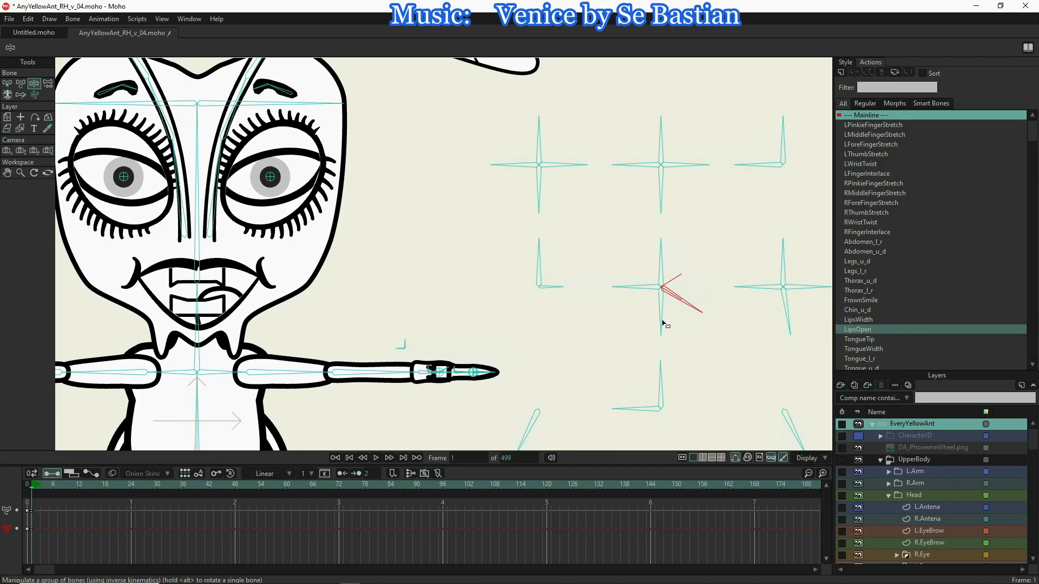
drag(675, 322, 661, 321)
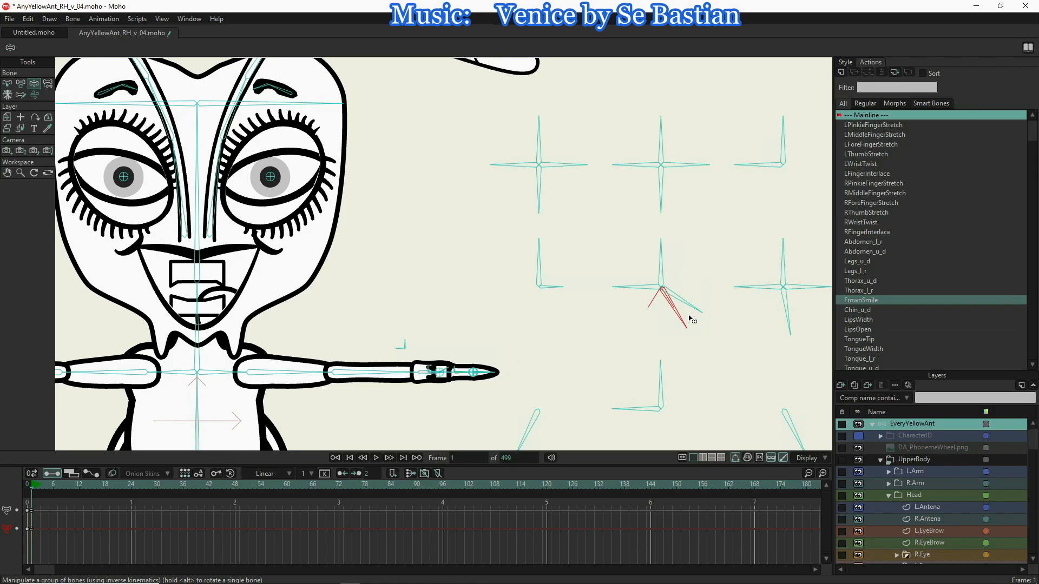
drag(693, 307, 706, 283)
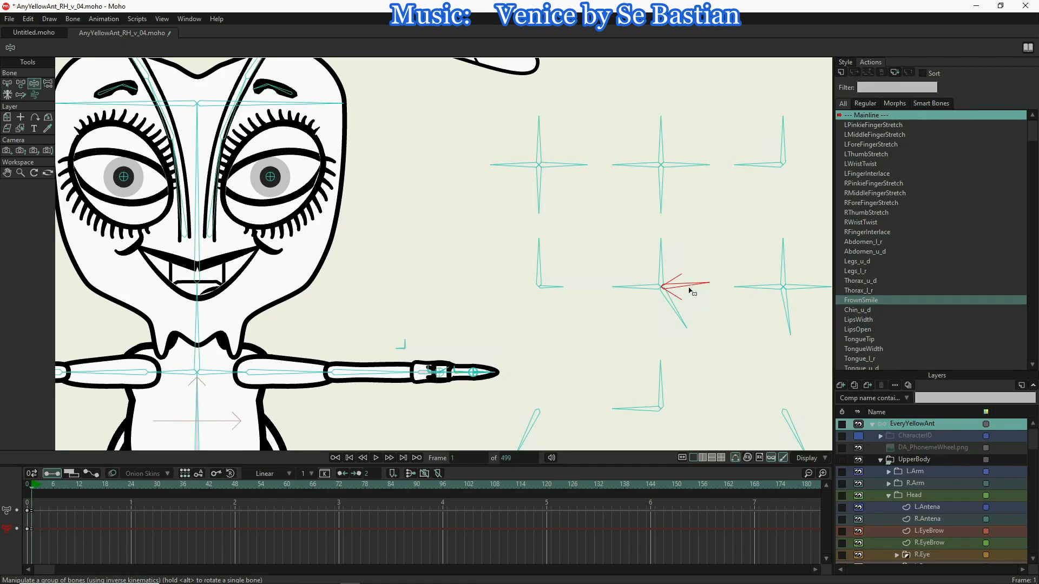
click(674, 314)
mouse_move(671, 315)
mouse_down()
mouse_move(690, 316)
mouse_move(690, 276)
mouse_move(678, 307)
mouse_up()
click(689, 291)
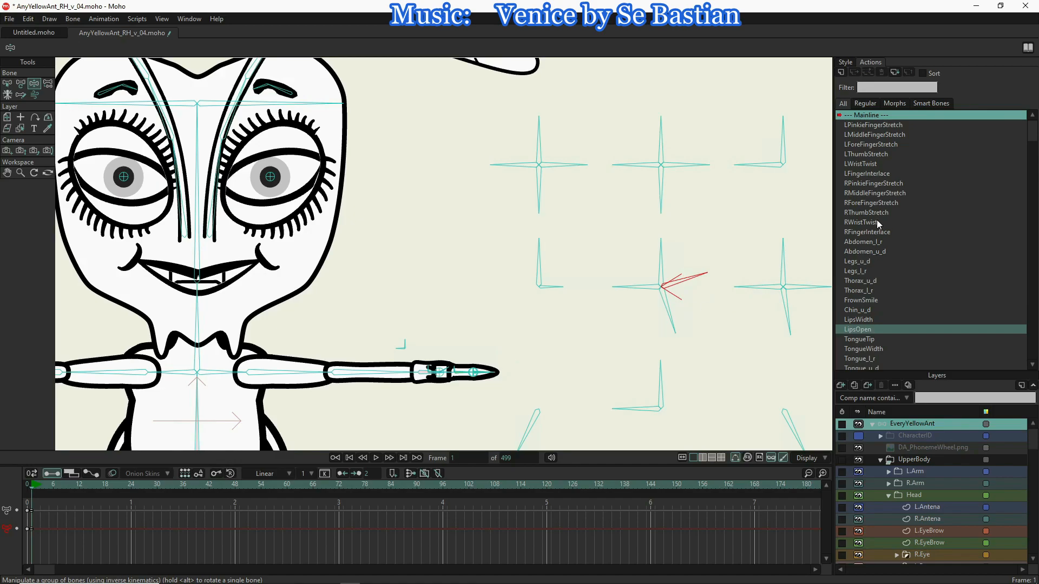
- Reopen the MouthControl action for editing and move the keyframes on frame 11 to frame 12
scroll(874, 327, down, 1)
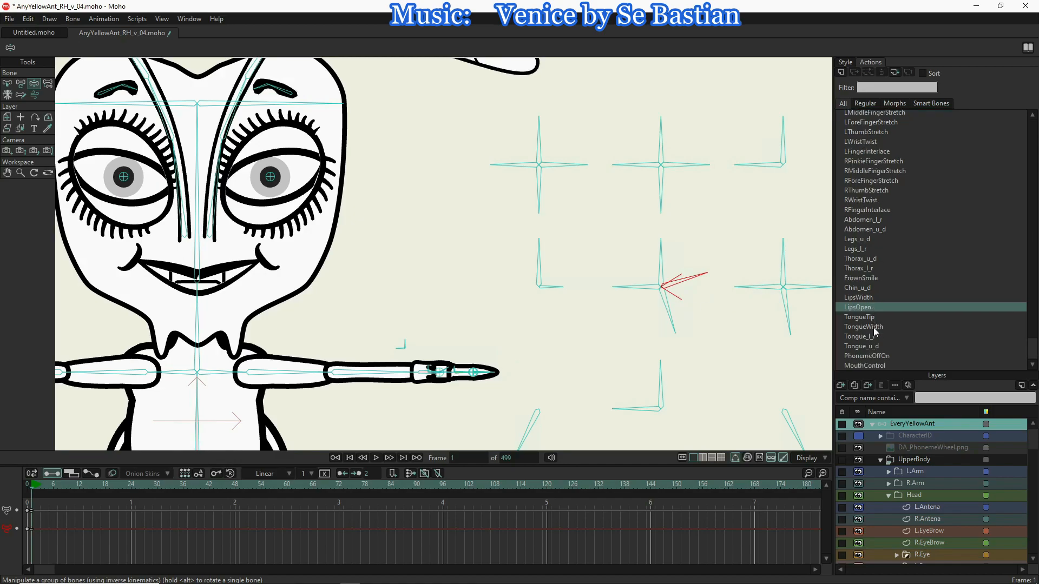
click(868, 364)
double_click(868, 364)
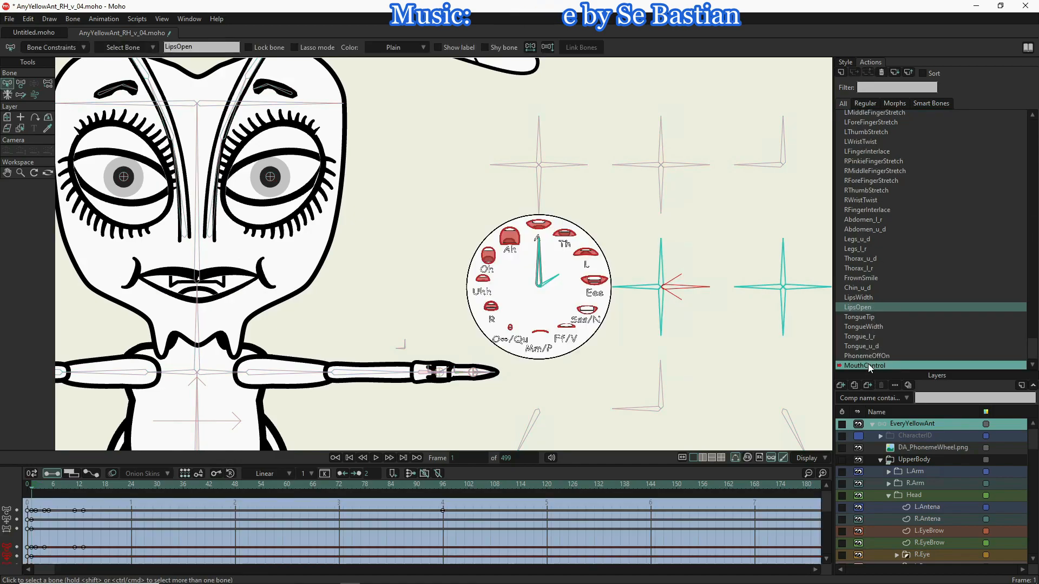
click(78, 482)
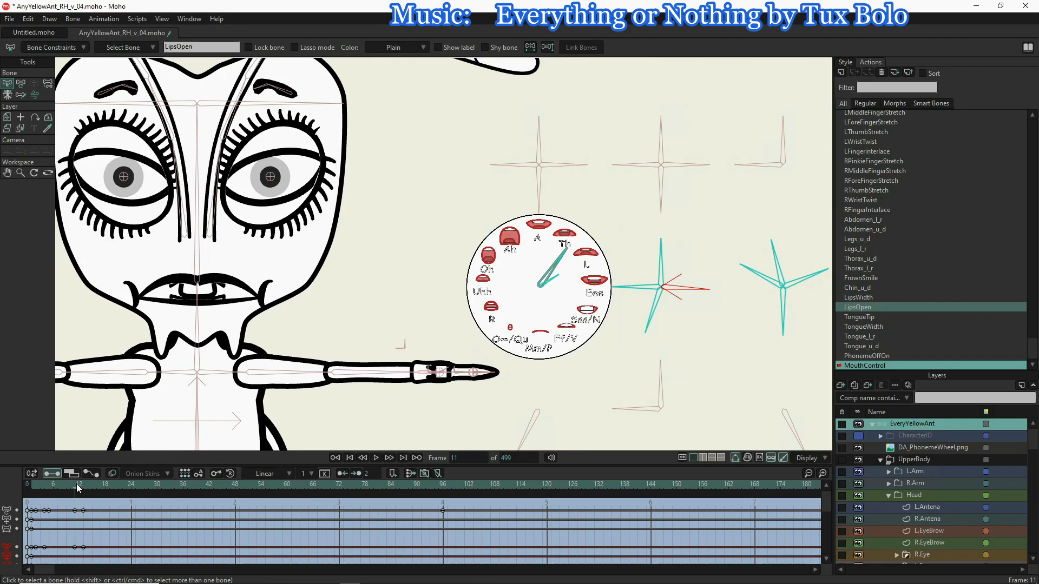
click(83, 487)
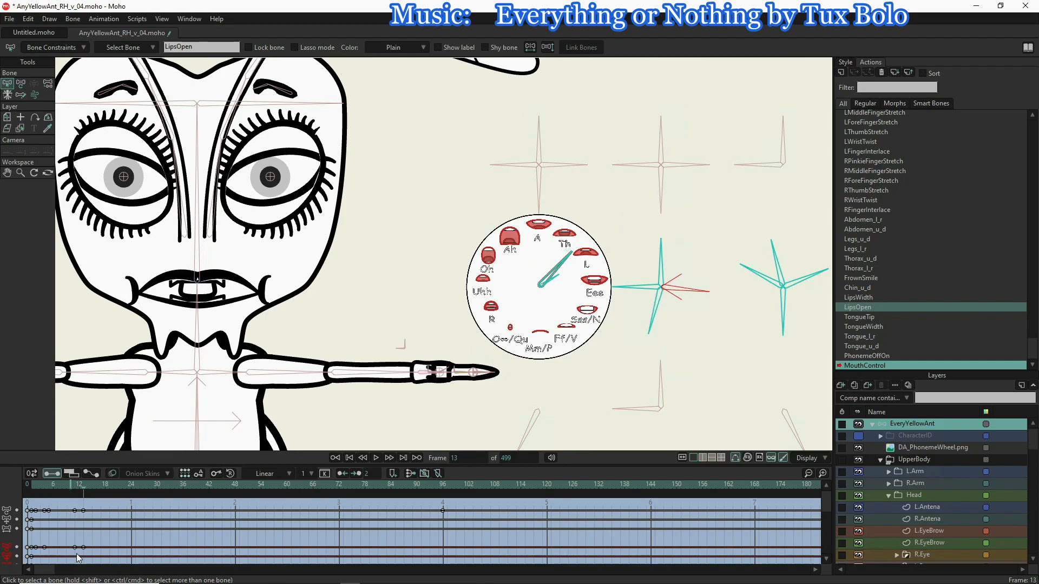
click(74, 511)
drag(74, 512, 80, 512)
- At frame 13, rotate the TongueTip bone to about 191.2° and lower Tongue_u_d to nearly horizontal
click(754, 280)
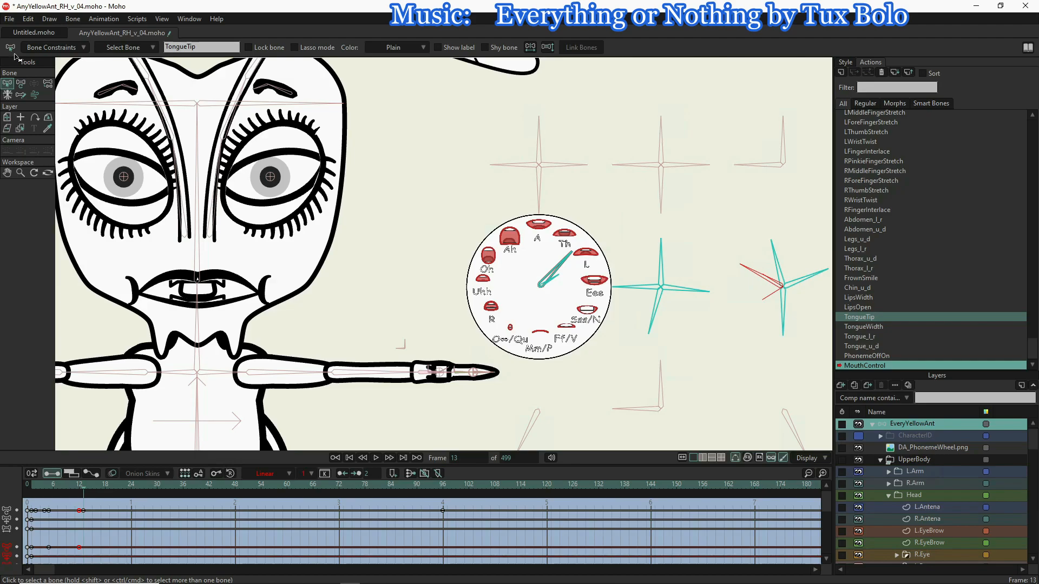
click(21, 84)
click(798, 281)
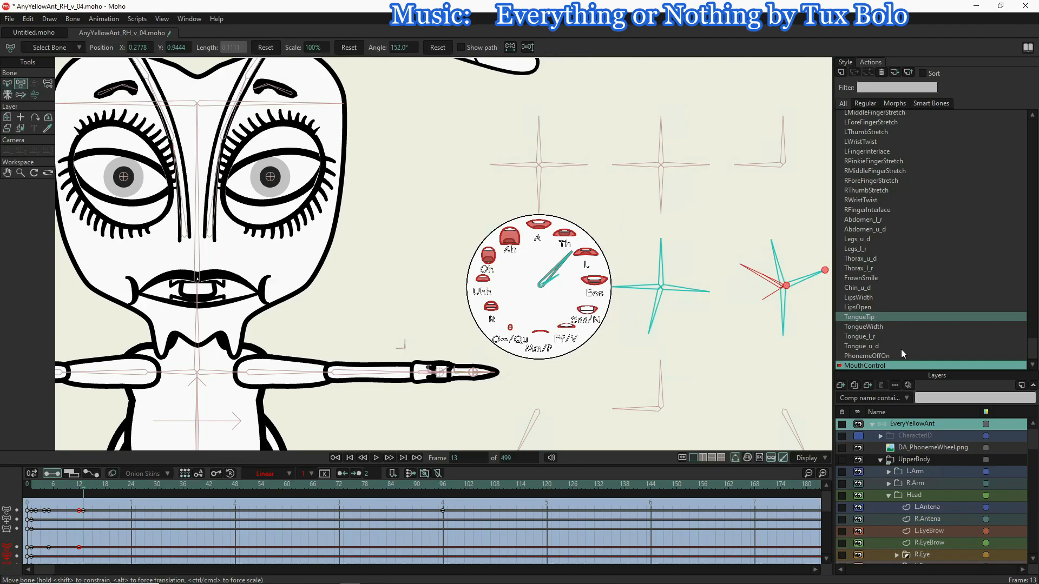
mouse_move(805, 279)
mouse_down()
mouse_move(808, 288)
mouse_move(747, 268)
mouse_move(759, 297)
mouse_move(811, 288)
mouse_up()
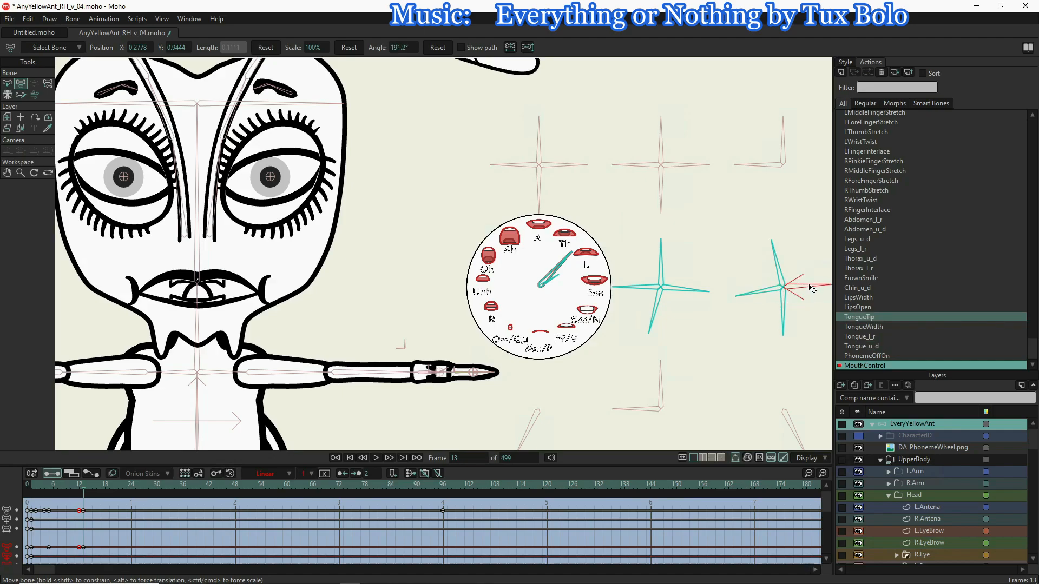
- At frame 13, rotate the FrownSmile bone to about 251.7° and LipsOpen to about -8.0°
drag(658, 320, 653, 318)
click(687, 292)
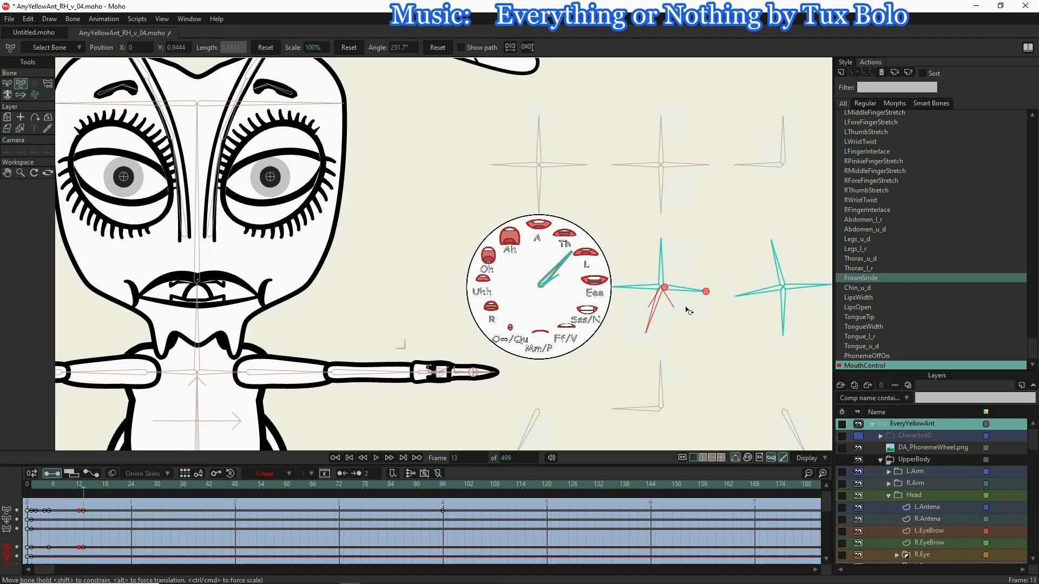
drag(693, 295, 693, 291)
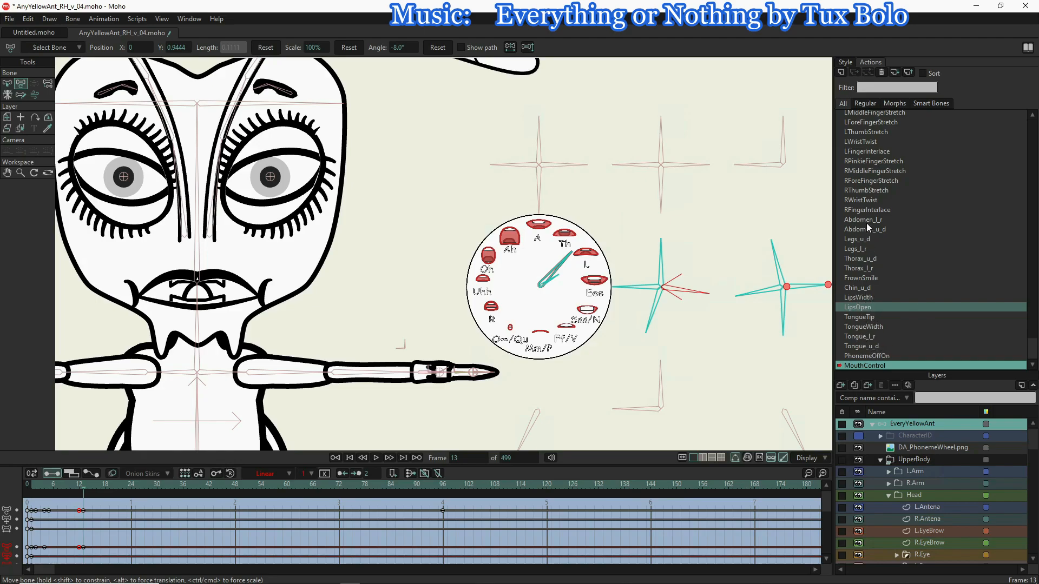
- Open the FrownSmile action for editing, go to frame 33 and select the Lips layer inside the Mouth group
click(872, 132)
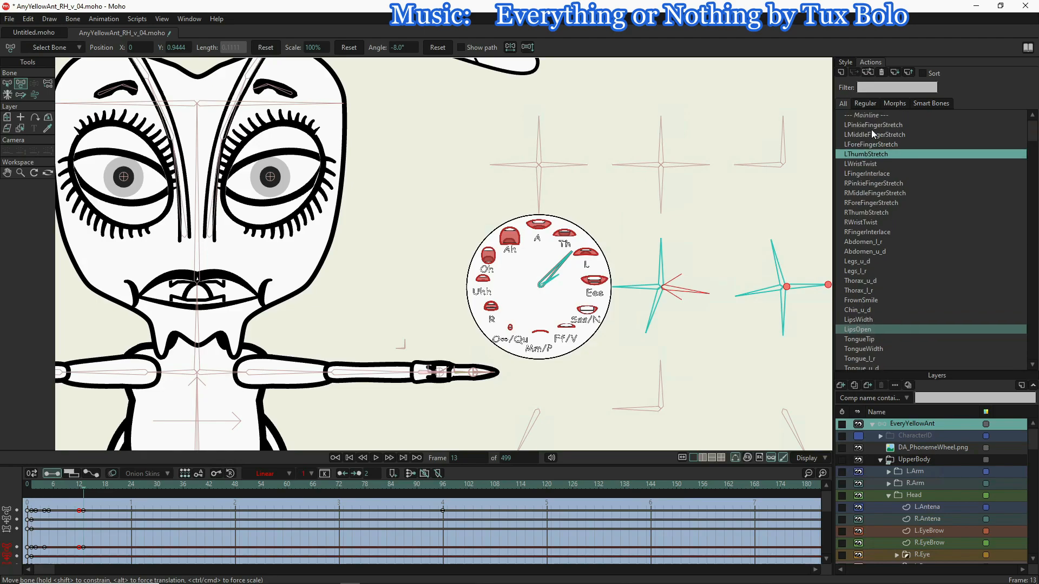
click(859, 302)
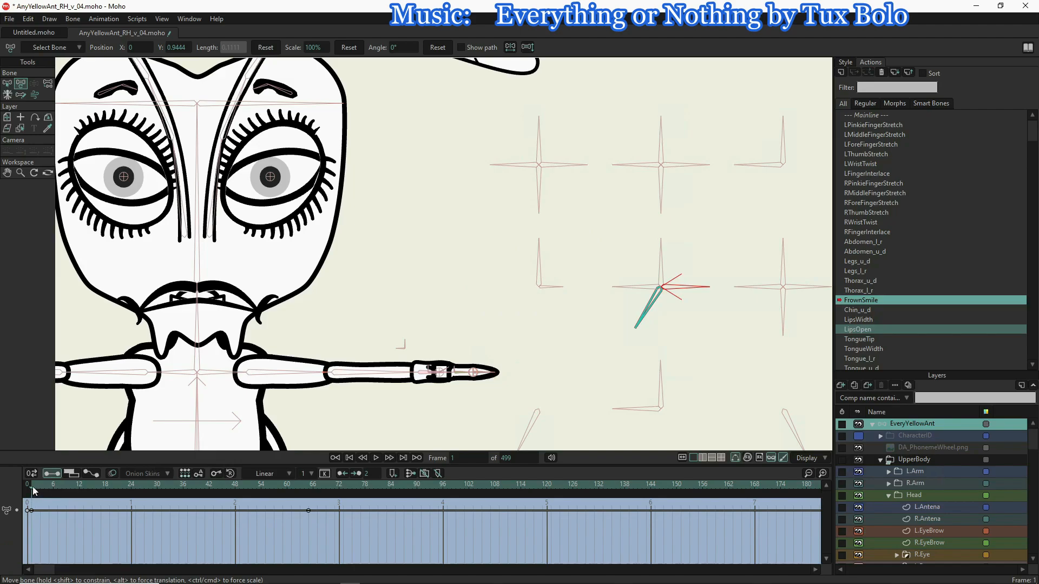
drag(33, 486, 167, 493)
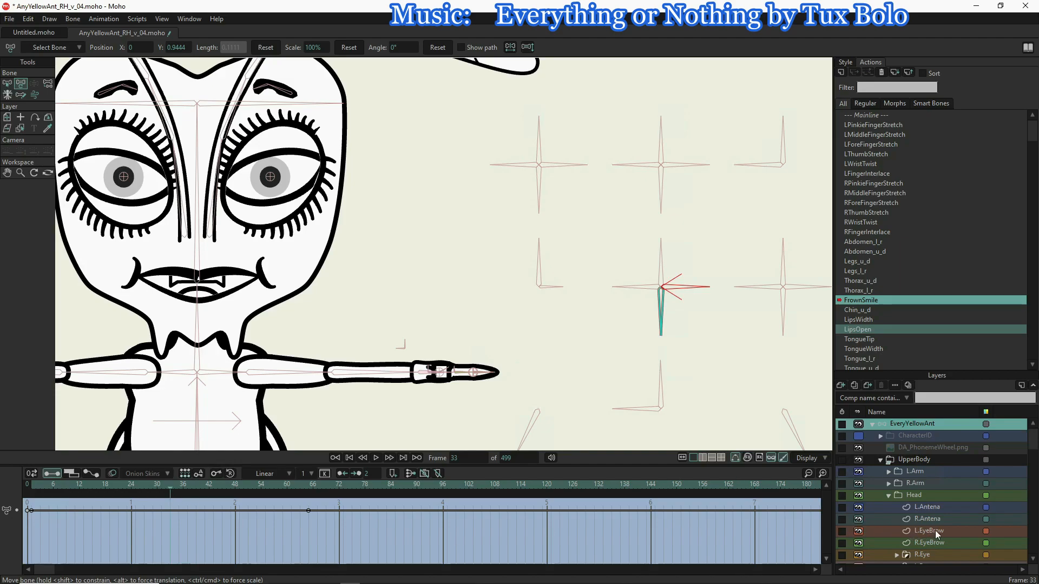
click(938, 457)
scroll(938, 460, down, 3)
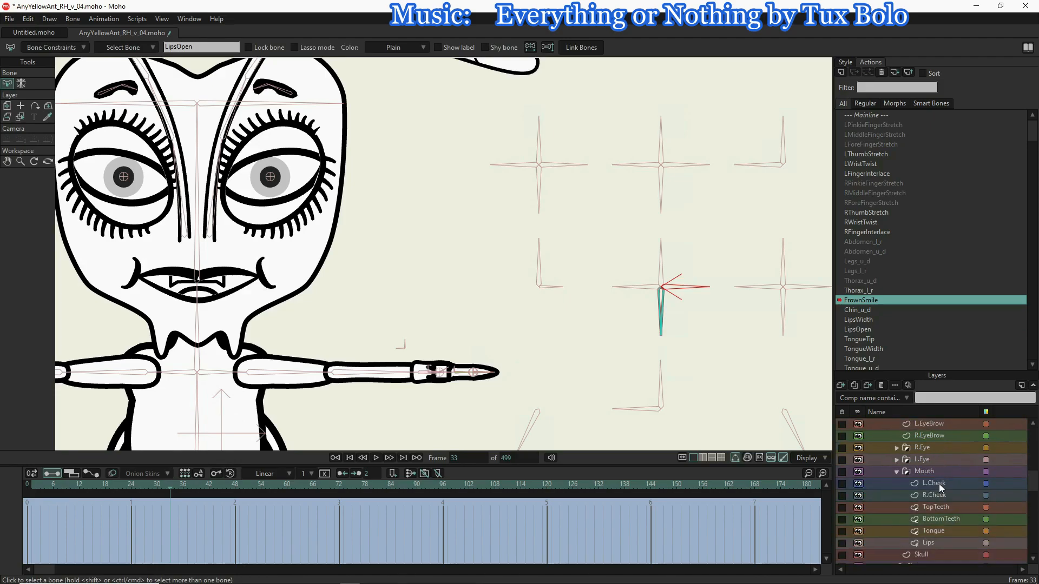
click(934, 541)
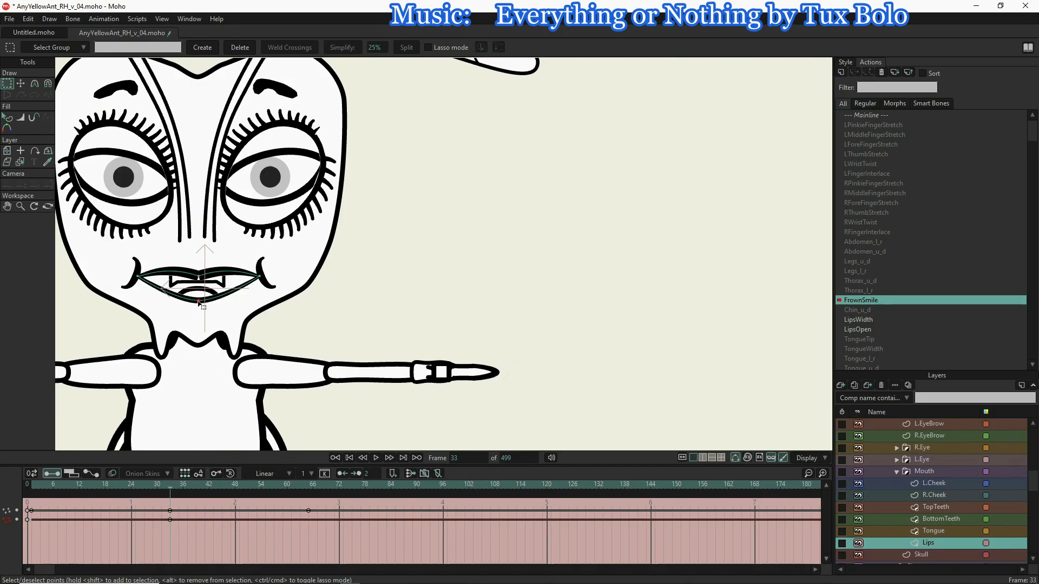
- At frame 52 of the FrownSmile action, lower the bottom-centre lip point to about X -0.1401, Y 0.2568
click(199, 301)
drag(170, 488, 251, 486)
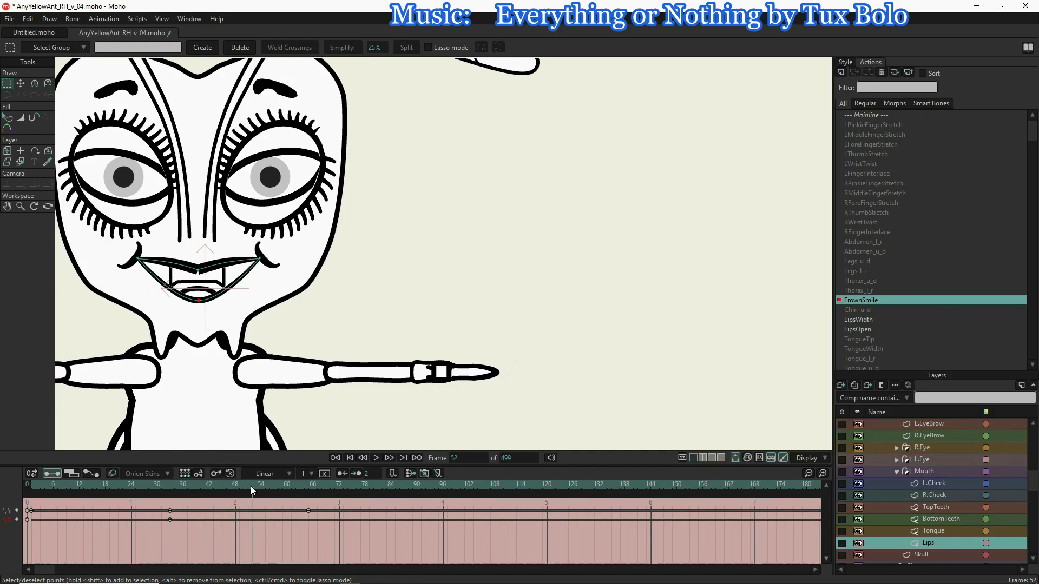
click(199, 305)
click(200, 304)
key(t)
drag(200, 305, 200, 311)
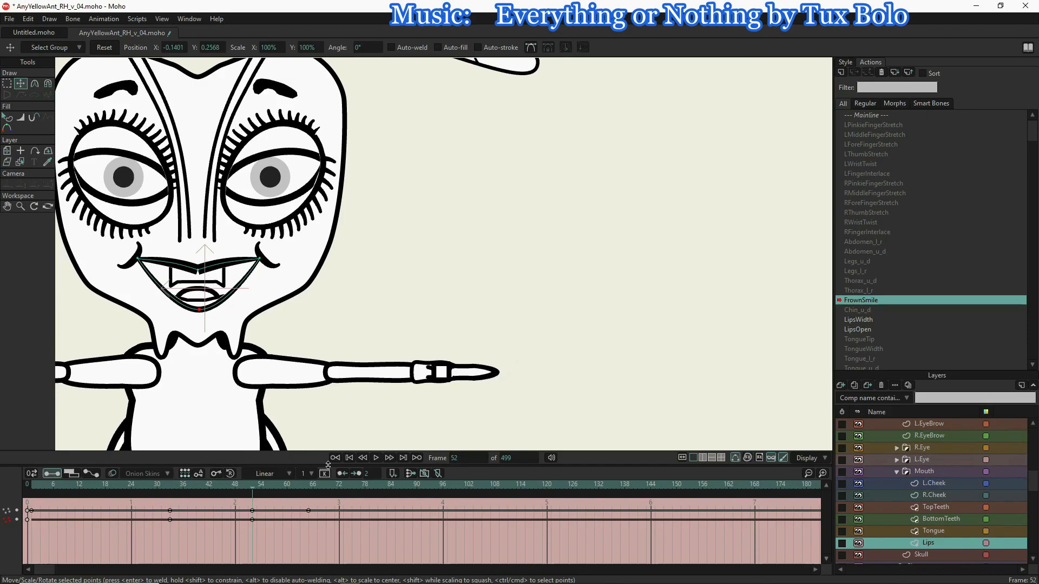
- At frame 65, lower the same bottom-centre lip point to about X -0.1364, Y 0.2384
click(311, 486)
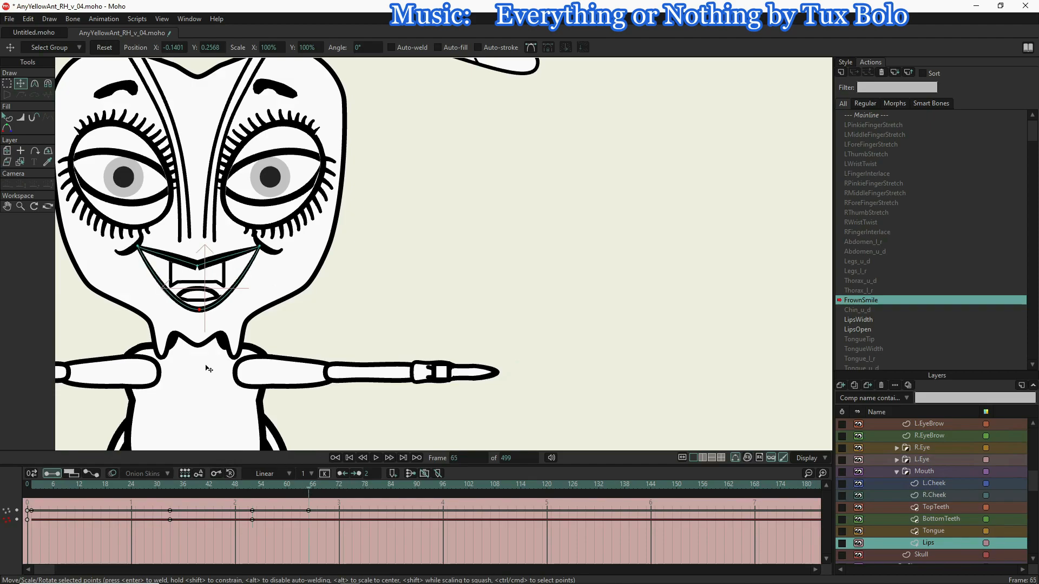
drag(203, 310, 198, 319)
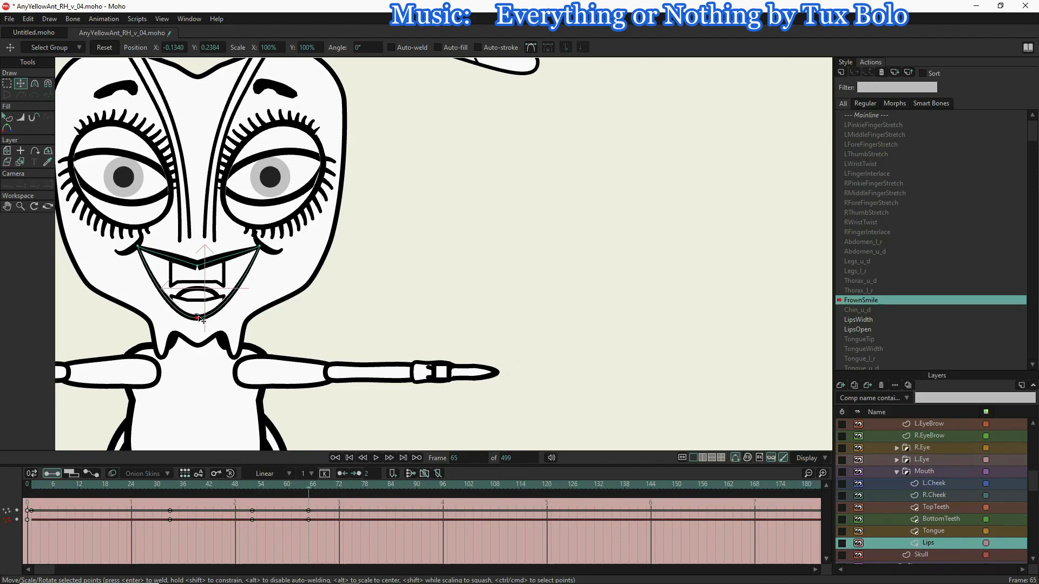
drag(199, 318, 201, 318)
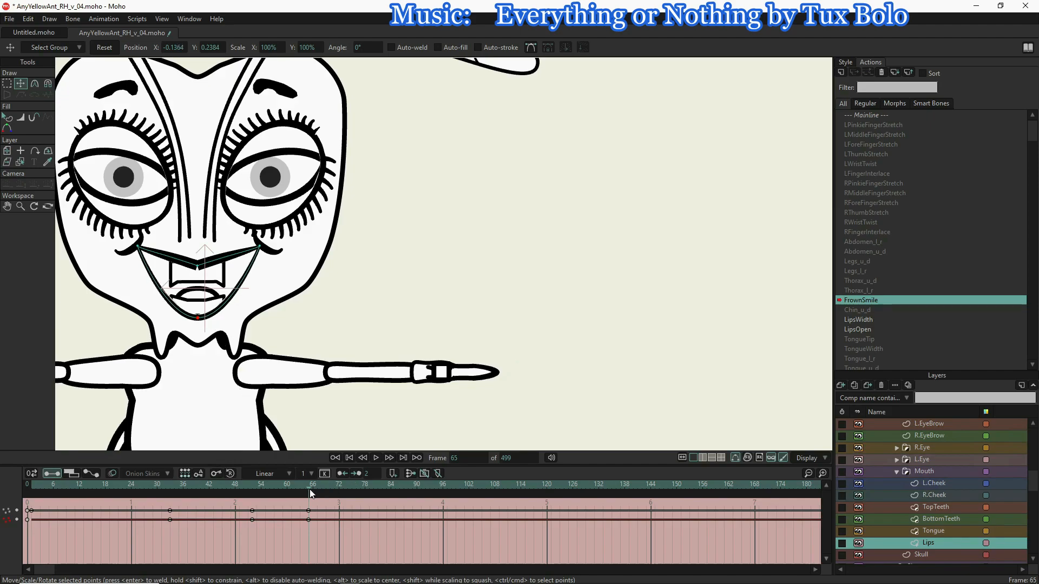
- At frame 18, raise the bottom-centre lip point to flatten the lower lip, and review the action between frames 1 and 33
drag(310, 486, 99, 490)
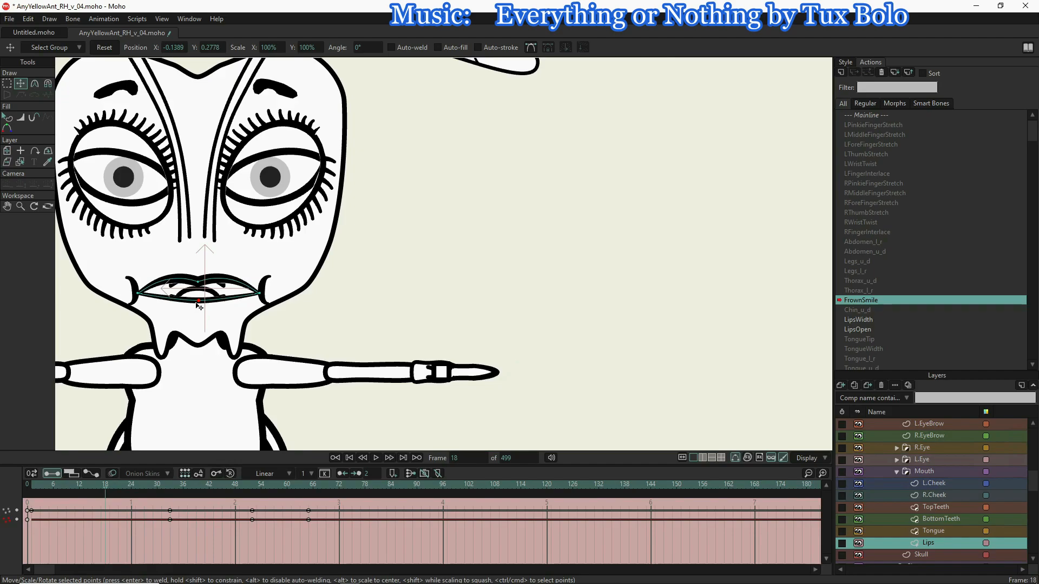
drag(200, 301, 200, 290)
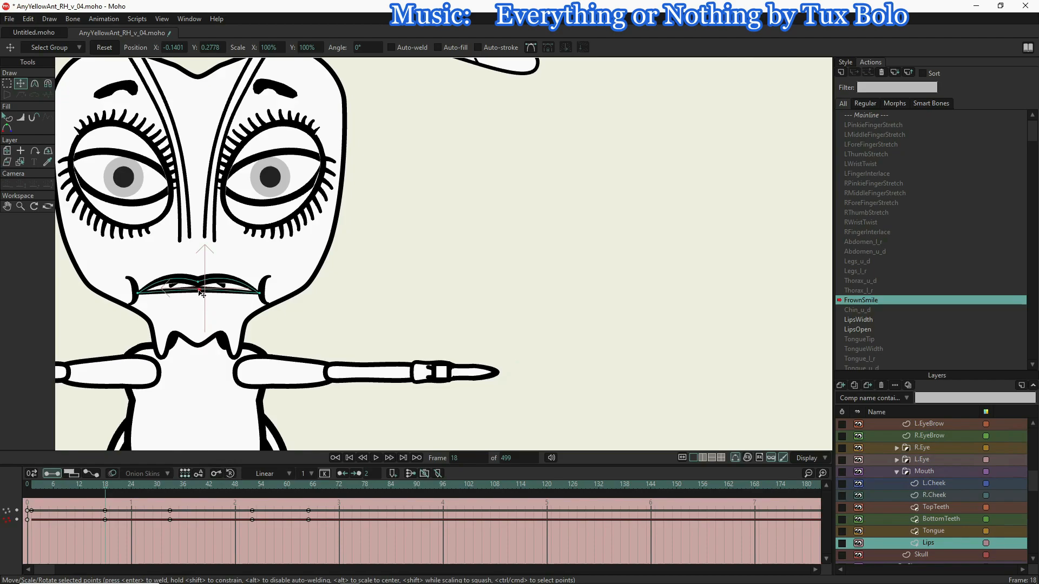
click(32, 486)
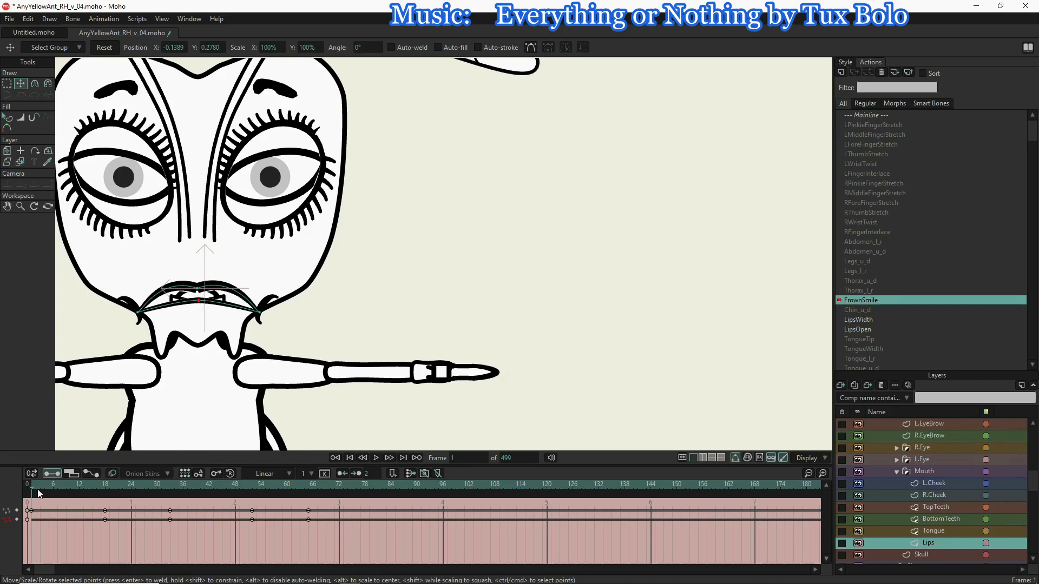
drag(37, 486, 128, 490)
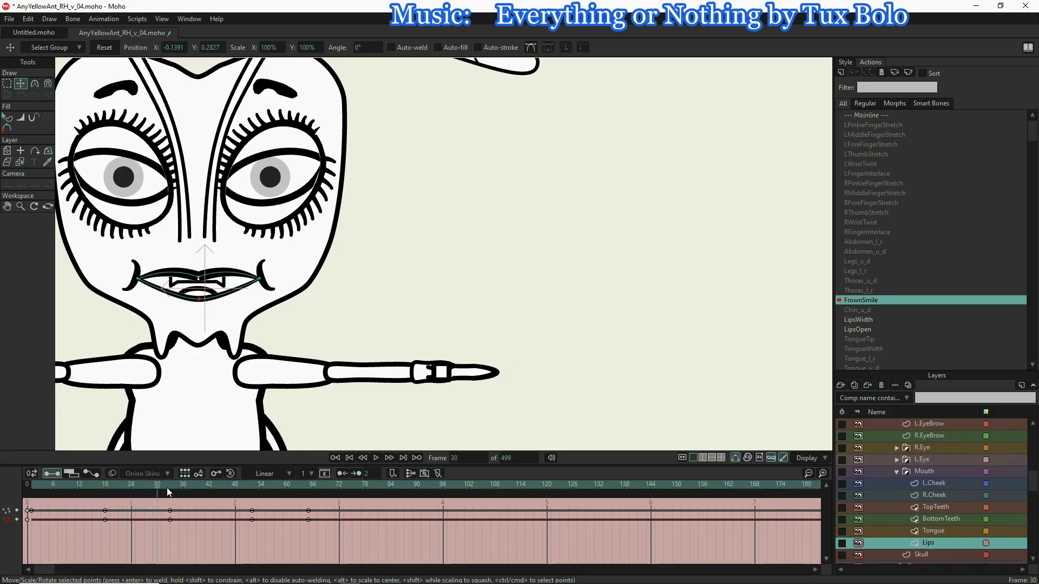
mouse_move(223, 492)
mouse_down()
mouse_move(66, 487)
mouse_move(174, 498)
mouse_up()
drag(254, 513, 169, 513)
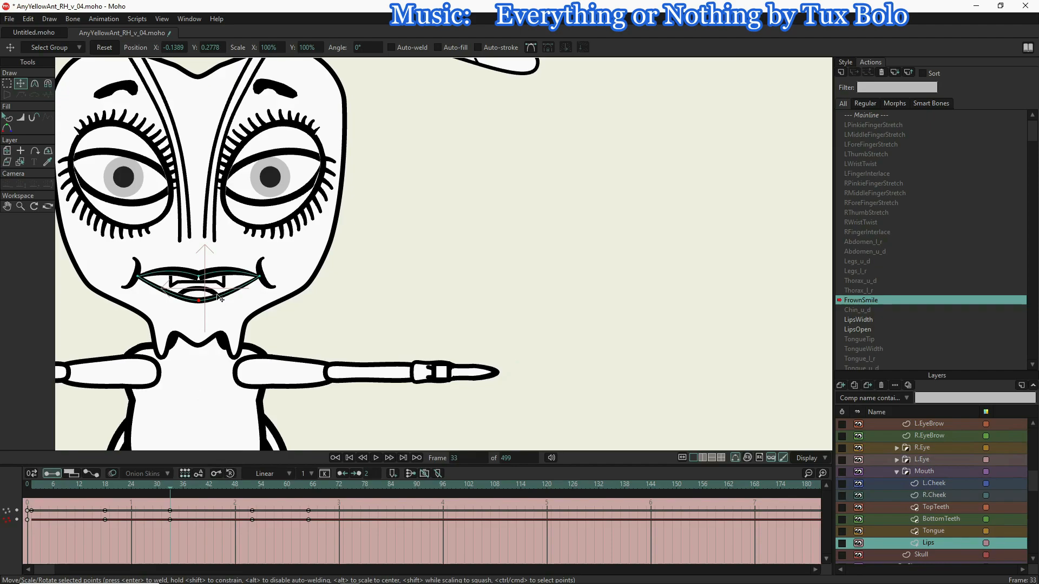
- Reopen the MouthControl action, select the EveryYellowAnt bone layer and go to frame 13
key(ctrl+a)
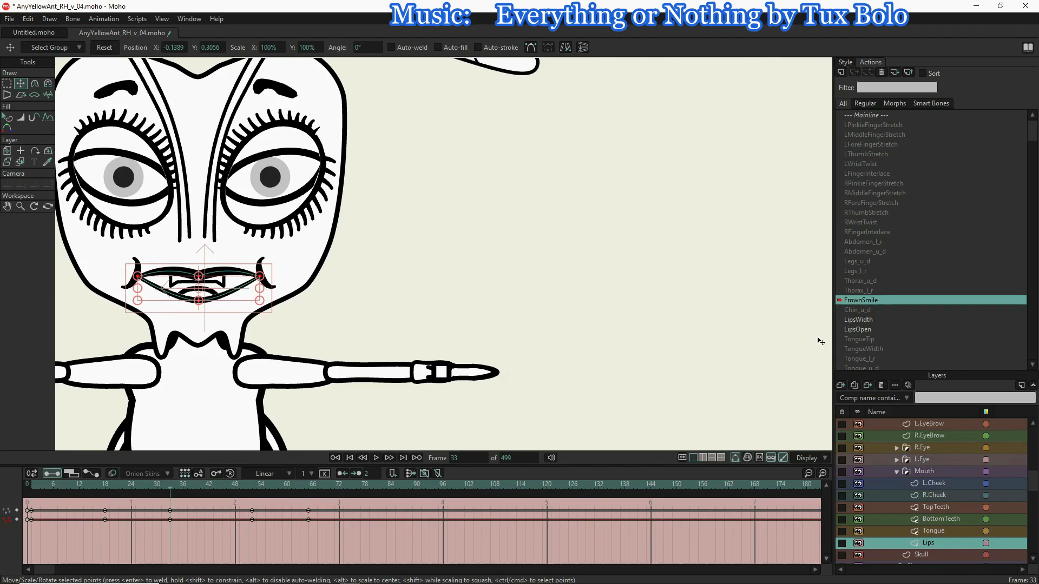
click(872, 349)
scroll(873, 350, down, 1)
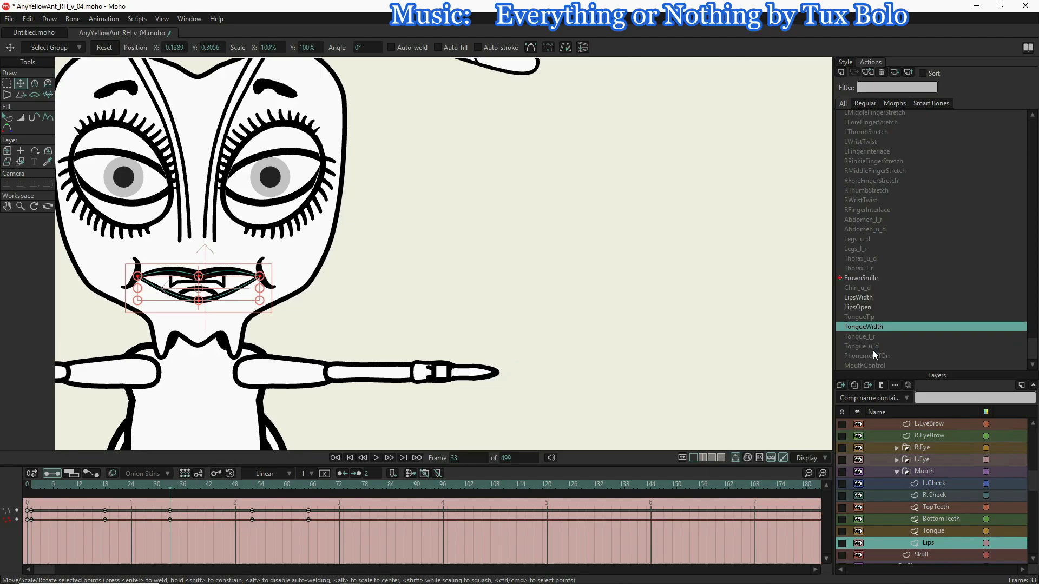
double_click(867, 365)
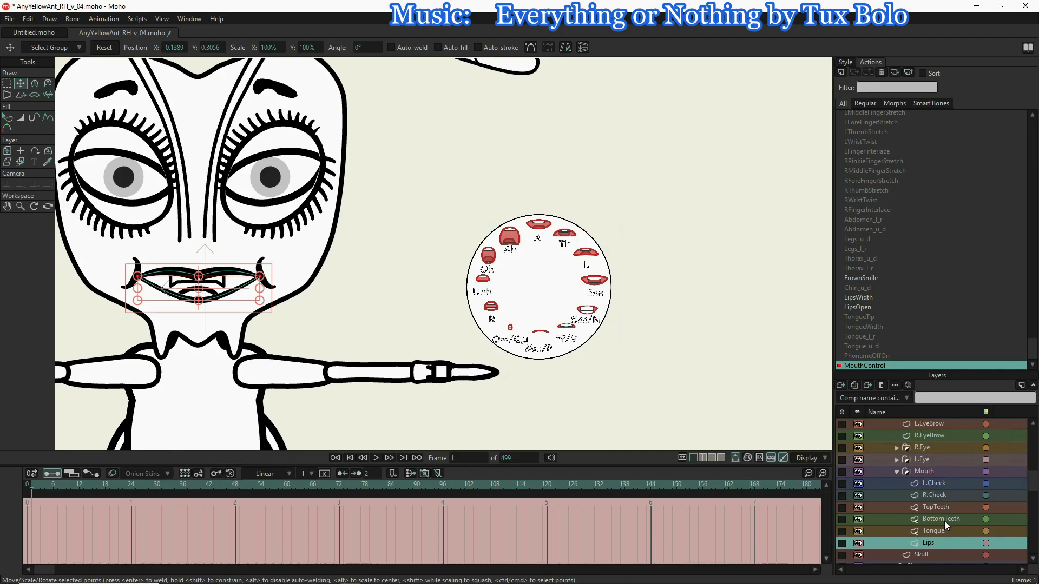
scroll(974, 500, up, 5)
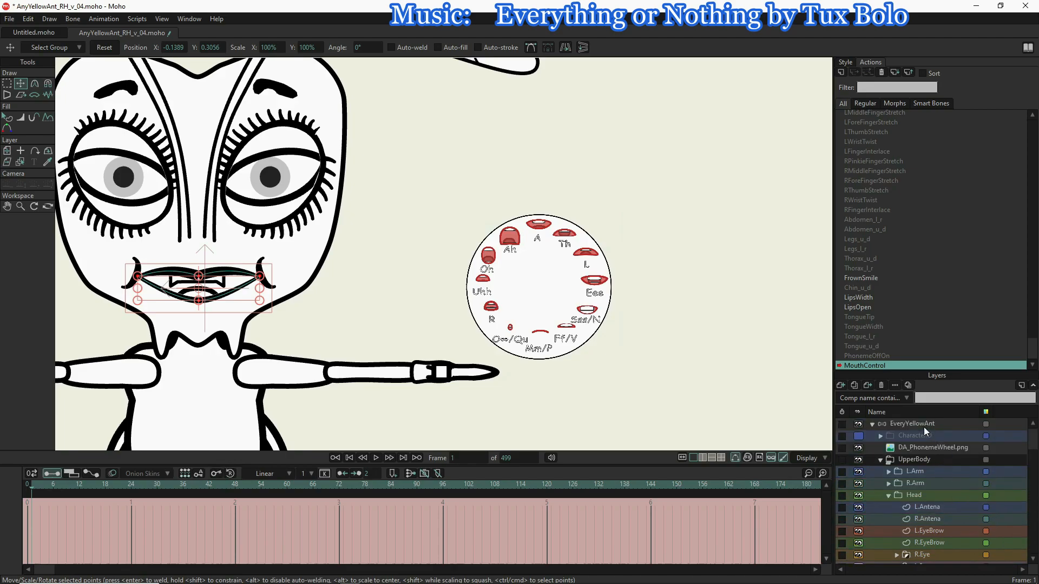
click(918, 423)
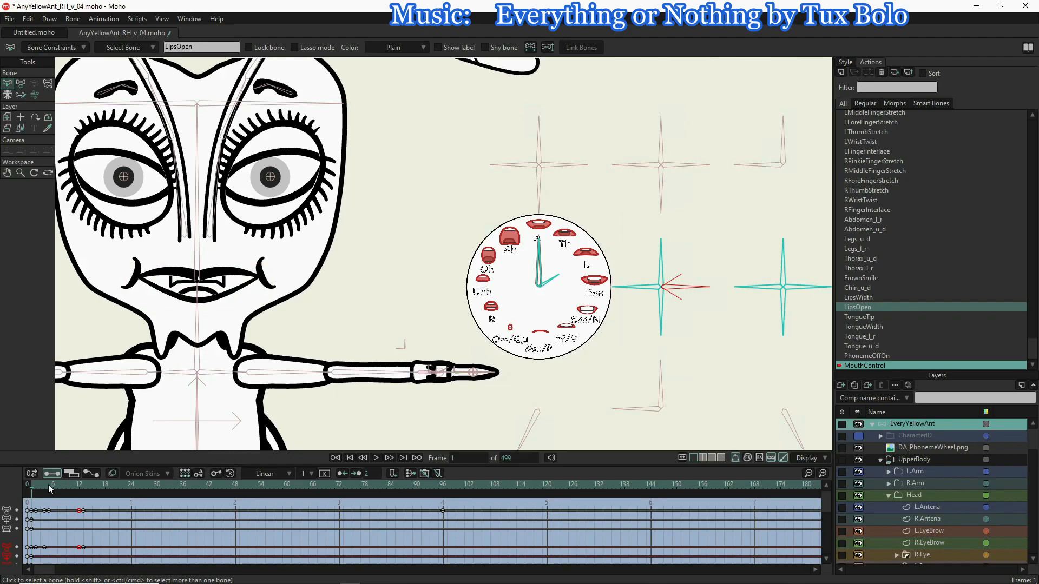
click(83, 487)
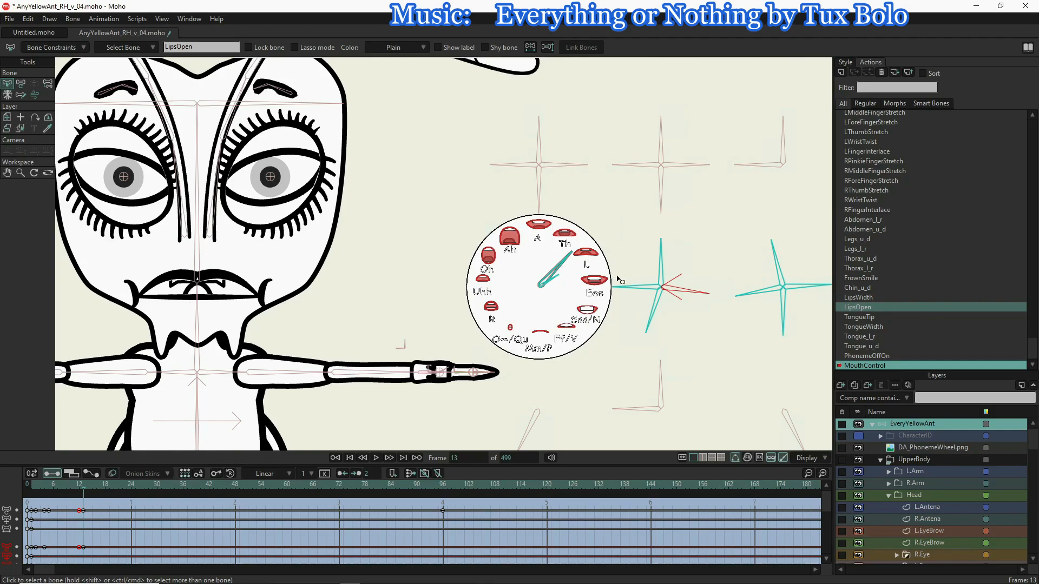
- At frame 13, tilt LipsWidth slightly counter-clockwise and rotate Chin_u_d to about 193.0° and LipsOpen to about -9.6°
drag(652, 320, 654, 320)
click(652, 324)
drag(657, 263, 660, 258)
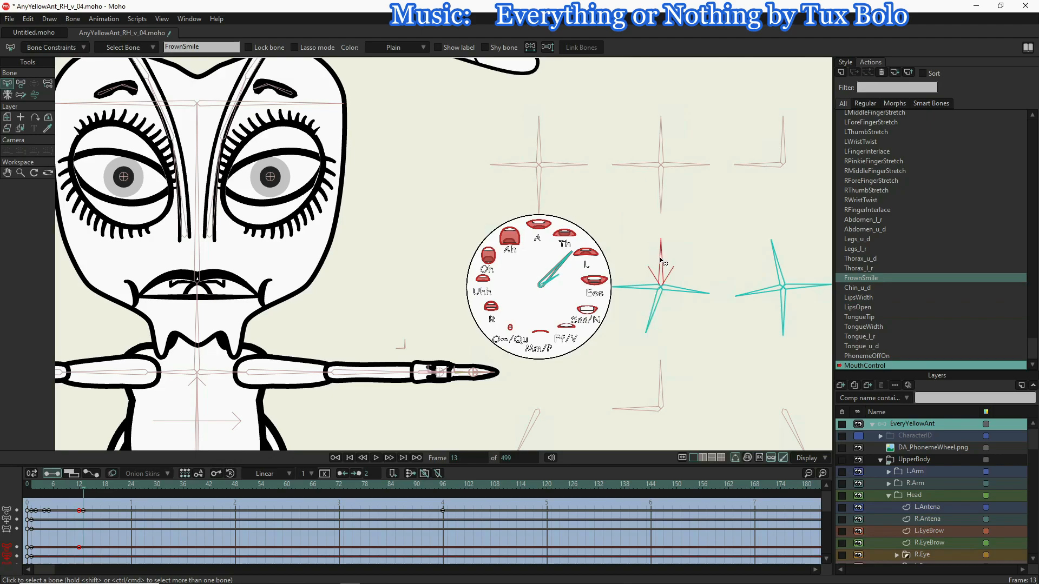
click(662, 257)
key(t)
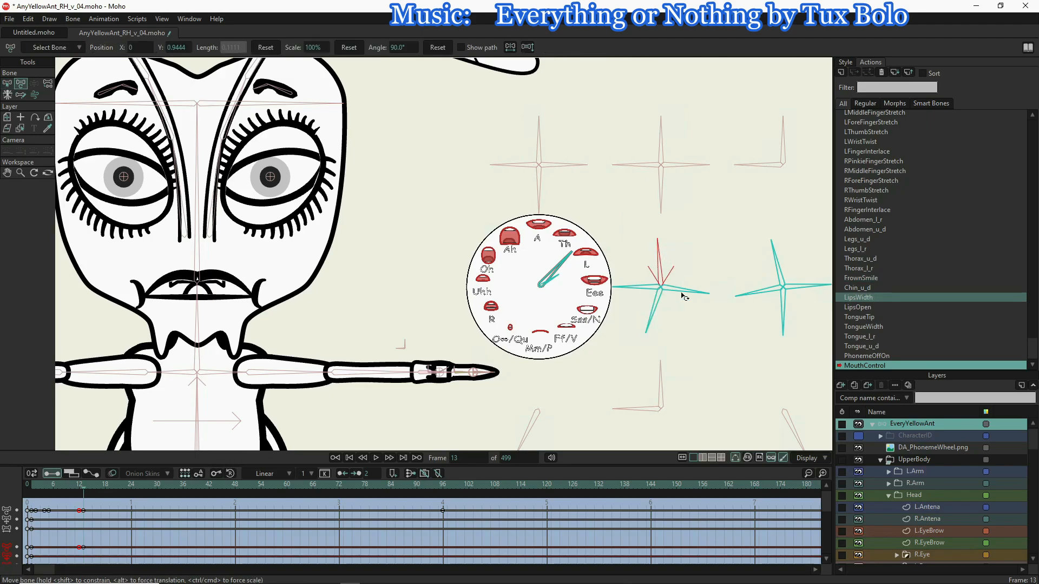
drag(778, 264, 778, 260)
drag(690, 290, 689, 292)
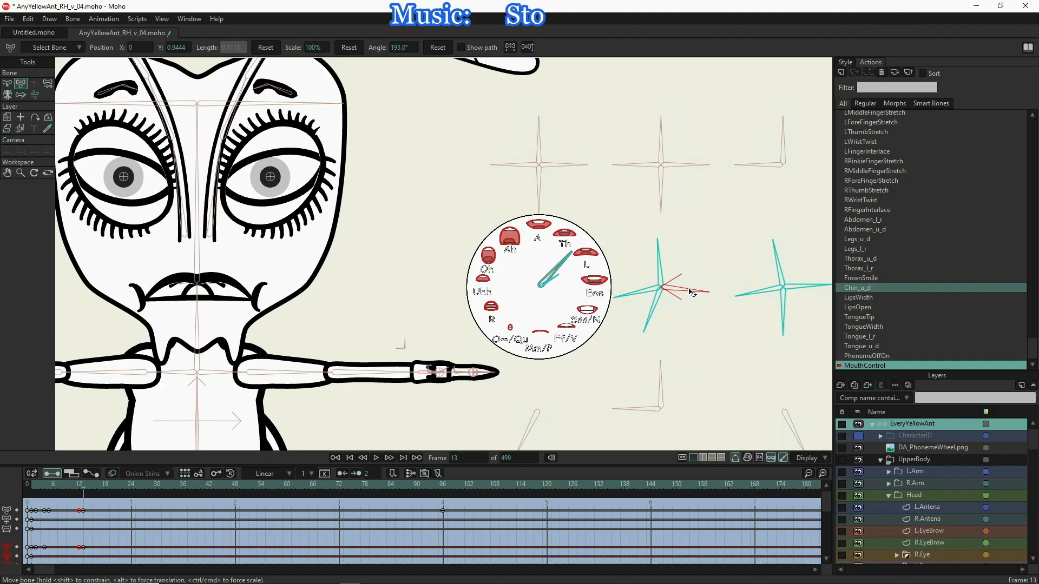
click(699, 293)
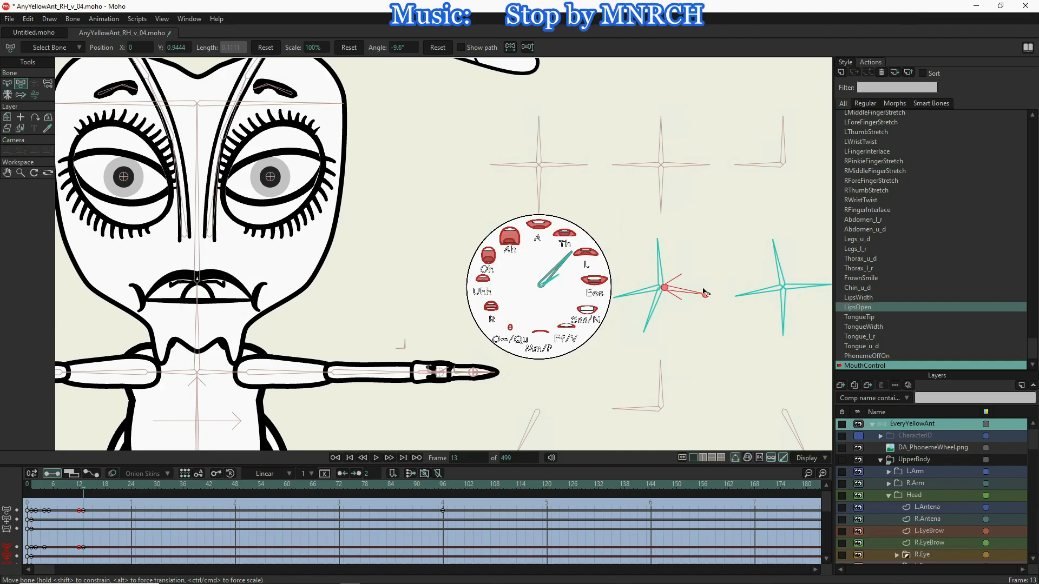
click(600, 367)
click(570, 254)
- At frame 30, keyframe the current pose of all four lip and chin bones and all four tongue bones
drag(84, 491, 160, 493)
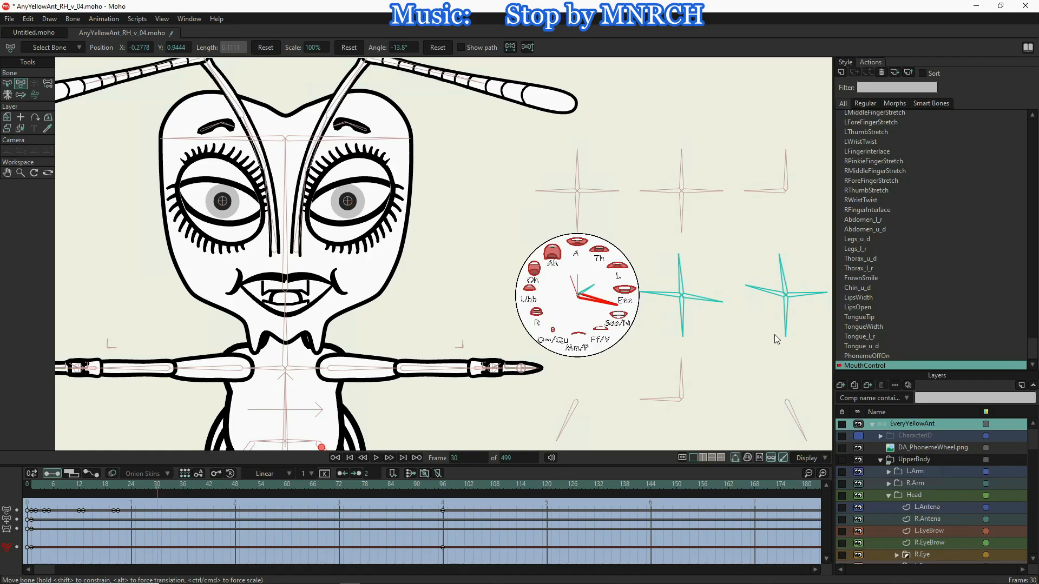
click(672, 293)
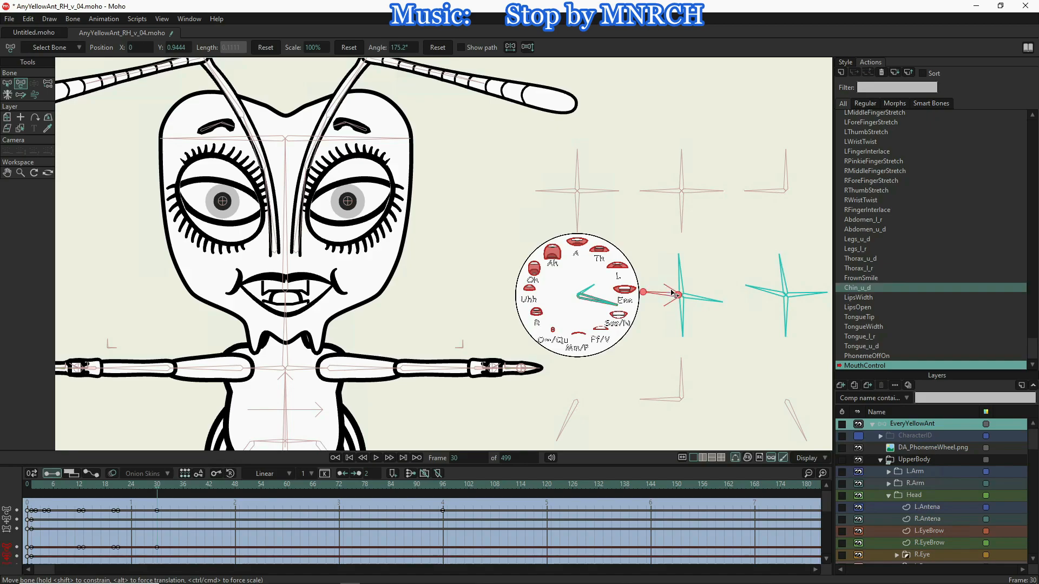
click(680, 278)
click(702, 297)
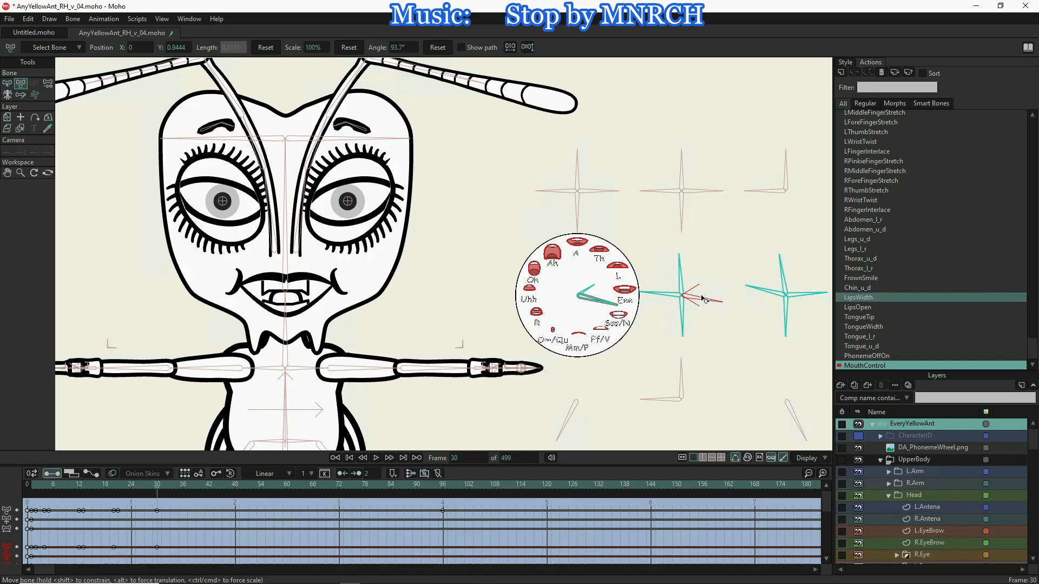
click(683, 315)
click(755, 287)
click(780, 276)
click(807, 294)
click(785, 320)
- At frame 31, rotate FrownSmile to about 261.1° and TongueWidth to about 84.8°, and raise the Chin_u_d bone
click(161, 487)
drag(695, 298, 685, 320)
drag(700, 296, 692, 300)
drag(661, 294, 661, 286)
drag(786, 270, 774, 265)
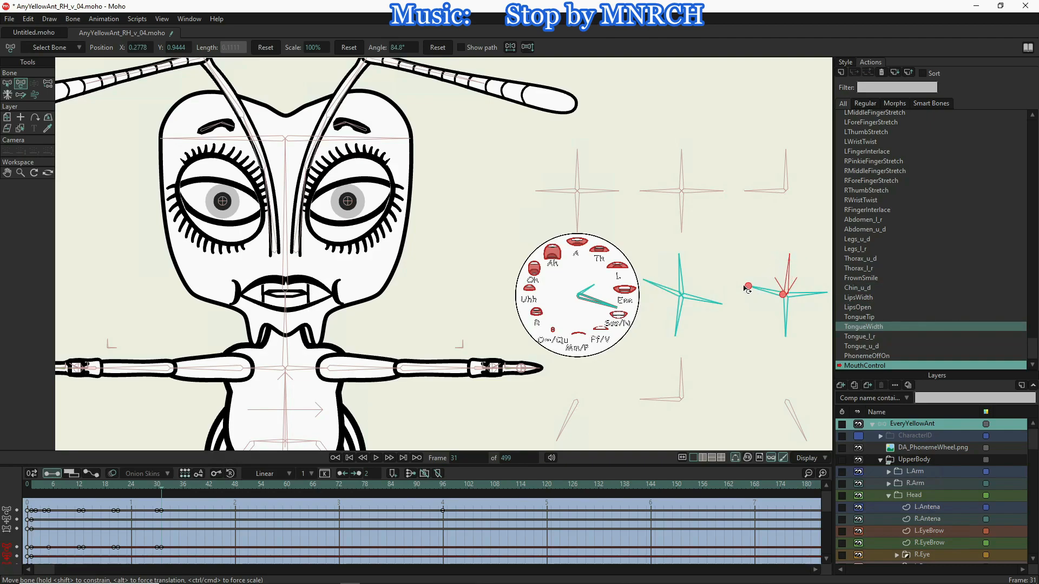
- At frame 37, keyframe the held pose of the four tongue bones and the four lip and chin bones
drag(164, 490, 189, 494)
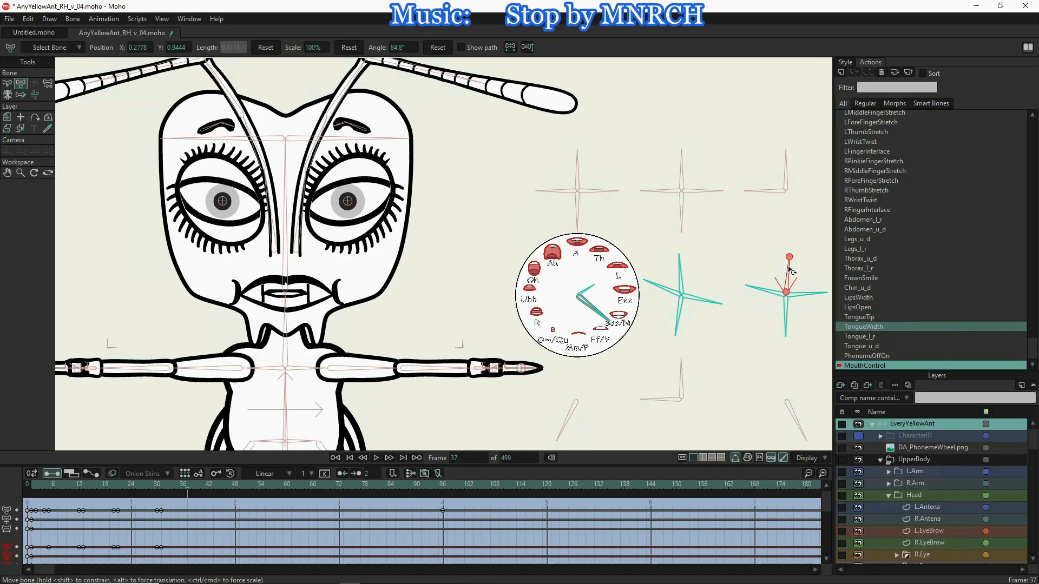
click(801, 294)
click(787, 313)
click(764, 293)
click(700, 299)
click(680, 280)
click(665, 289)
click(679, 315)
click(683, 318)
- At frame 38, raise LipsOpen to nearly horizontal, rotate Chin_u_d to about 186.1° and Tongue_l_r to about 270.5°, and lower Tongue_u_d slightly
click(191, 492)
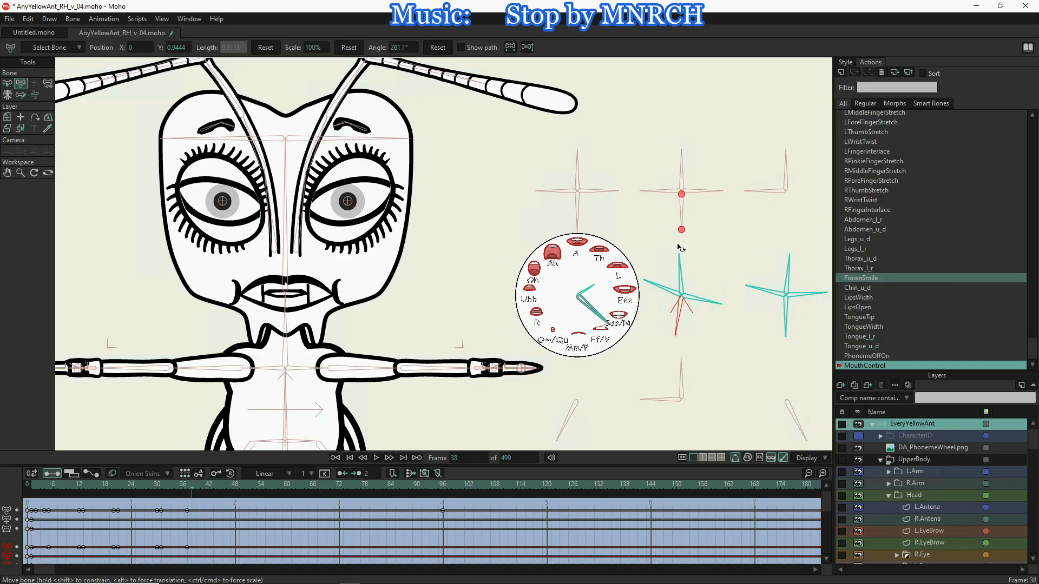
drag(702, 301, 705, 296)
drag(664, 290, 701, 295)
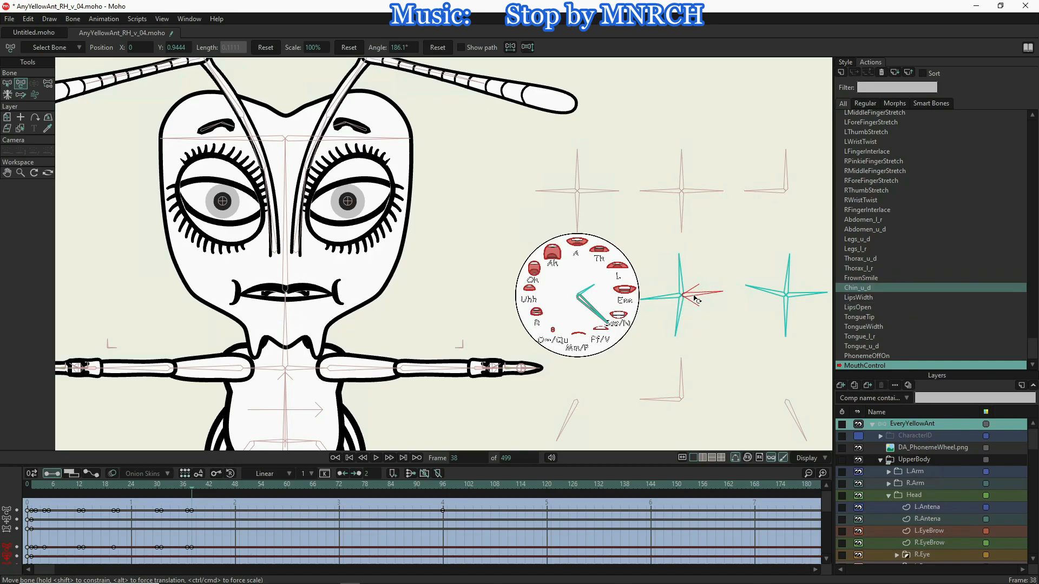
click(814, 301)
click(786, 325)
drag(788, 332, 786, 334)
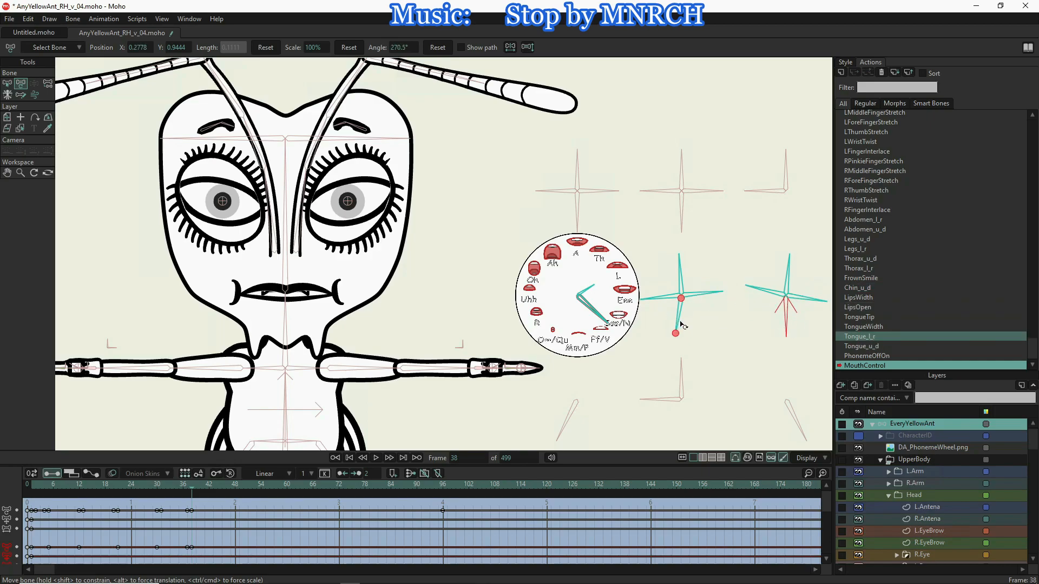
- At frame 38, swing the FrownSmile bone further toward a frown and rotate Chin_u_d to about 167.7°
click(680, 325)
drag(680, 325, 670, 325)
drag(705, 293, 669, 299)
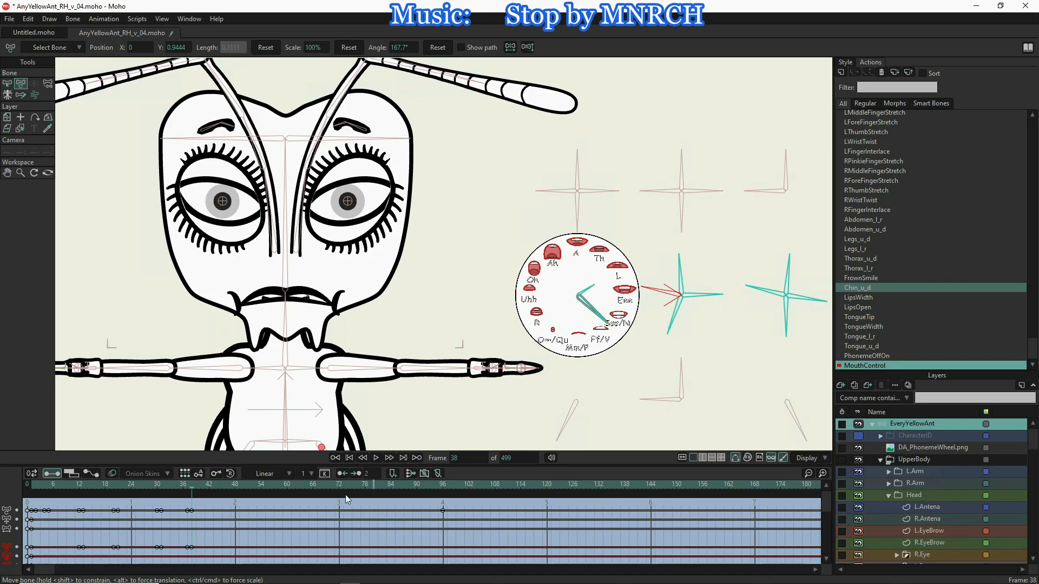
- At frame 45, keyframe the held pose of the lip and tongue control bones
drag(193, 490, 222, 486)
click(675, 308)
click(697, 296)
click(776, 291)
click(788, 283)
click(816, 301)
click(788, 314)
- At frame 46, close the mouth for the Mm/P phoneme by raising LipsOpen above horizontal and adjusting FrownSmile and Chin_u_d
drag(224, 487, 228, 484)
drag(711, 293, 711, 287)
drag(672, 319, 649, 281)
- At frame 55, keyframe the held Mm/P pose of the lip and tongue control bones
drag(261, 487, 265, 489)
click(672, 278)
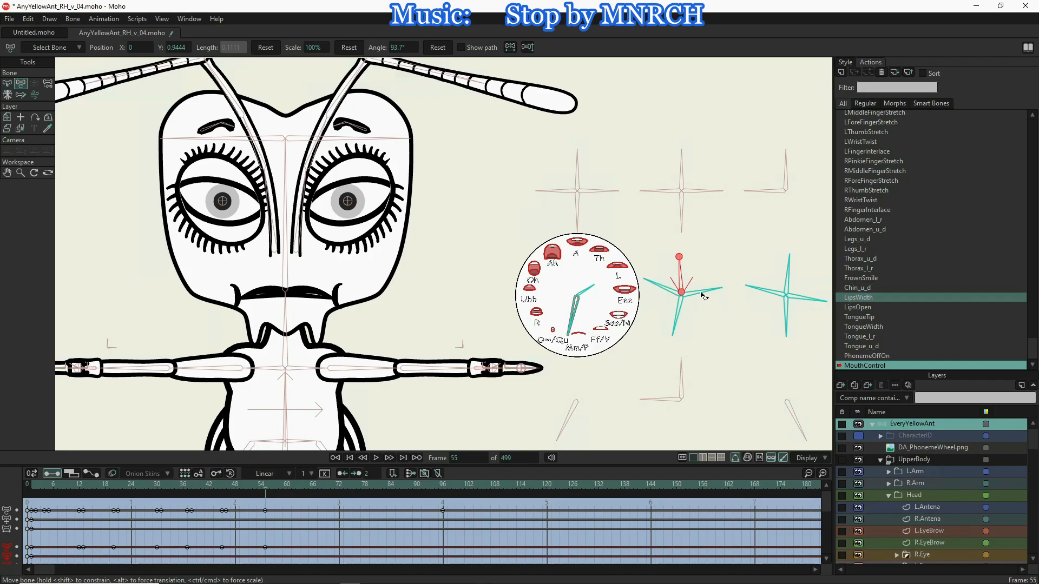
click(785, 313)
- At frame 56, shape the Ooo/Qu phoneme by rotating LipsWidth to about 122° and FrownSmile to about 256.8°, with LipsOpen at about -10.6°
click(272, 488)
drag(719, 288, 664, 268)
drag(658, 285, 675, 323)
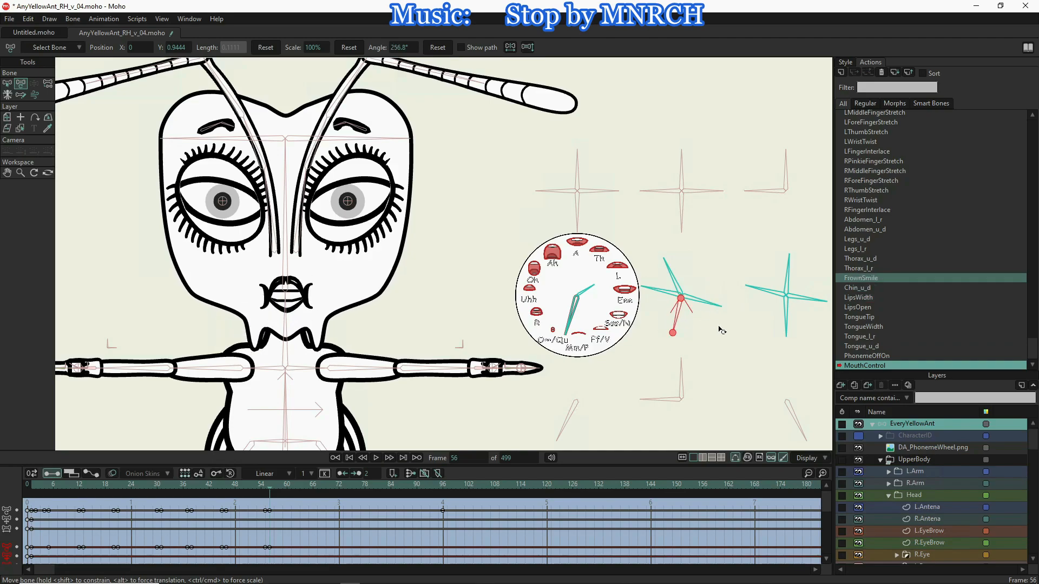
drag(675, 266, 658, 265)
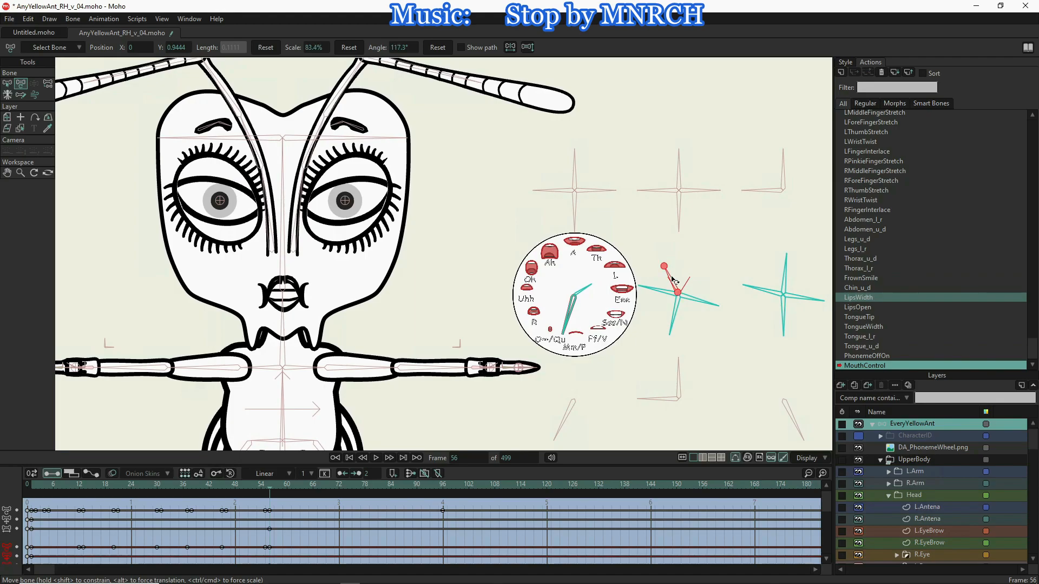
drag(665, 267, 657, 272)
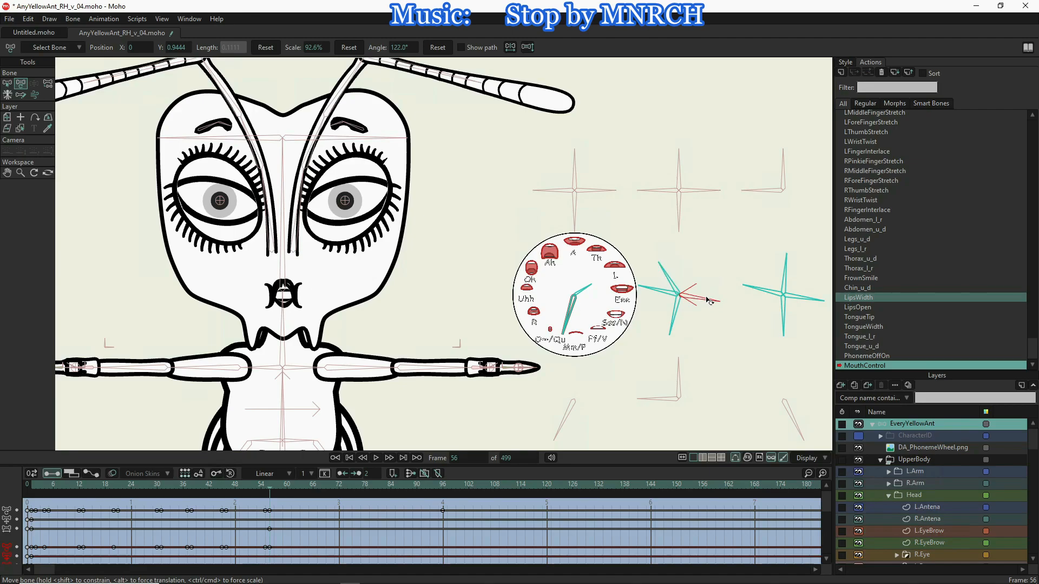
click(714, 304)
- At frame 64, keyframe the held Ooo/Qu pose of the lip and tongue control bones
drag(284, 491, 306, 493)
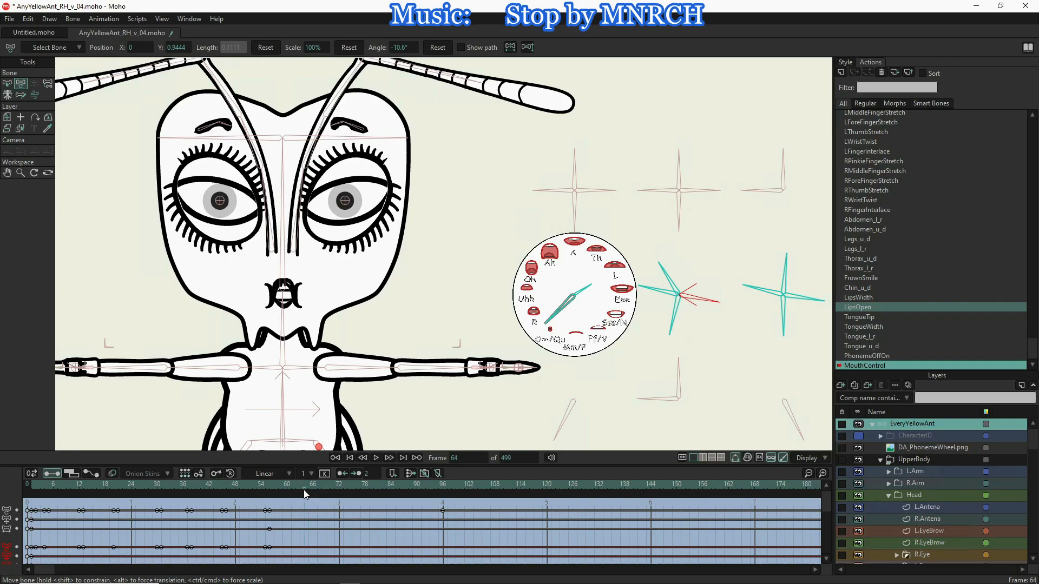
click(691, 302)
click(676, 310)
click(664, 292)
click(670, 281)
click(771, 292)
click(786, 277)
click(797, 298)
click(786, 312)
- At frame 65, shape the R phoneme by widening LipsWidth, adjusting Chin_u_d and rotating LipsOpen to about -11.7° and Tongue_u_d to about -1.3°
click(310, 488)
drag(668, 278, 676, 274)
drag(659, 289, 660, 295)
mouse_move(811, 301)
mouse_down()
mouse_move(772, 275)
mouse_move(781, 267)
mouse_move(806, 297)
mouse_up()
scroll(566, 319, up, 6)
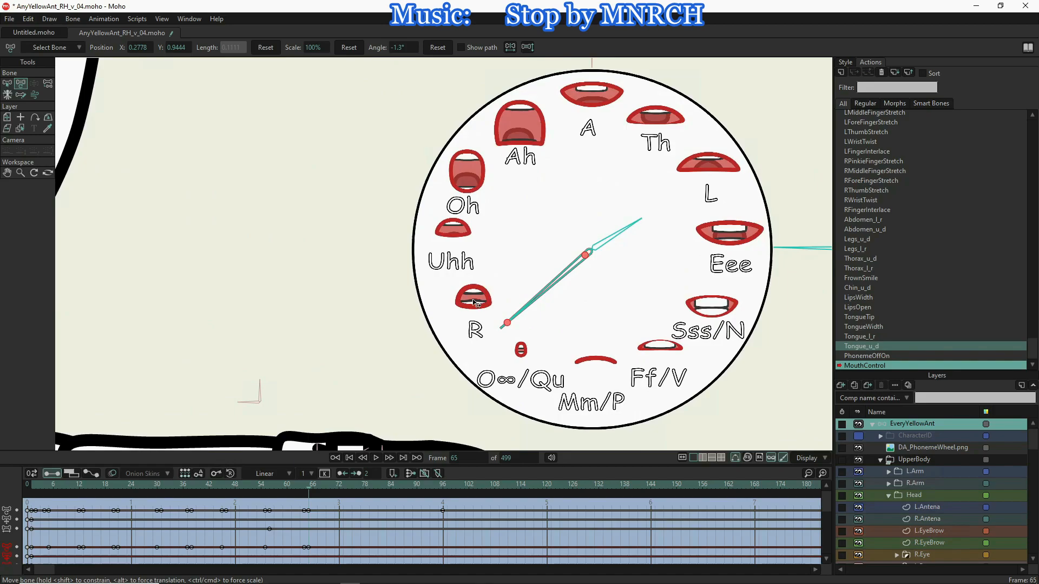
scroll(470, 302, down, 5)
drag(635, 280, 624, 260)
drag(788, 259, 790, 262)
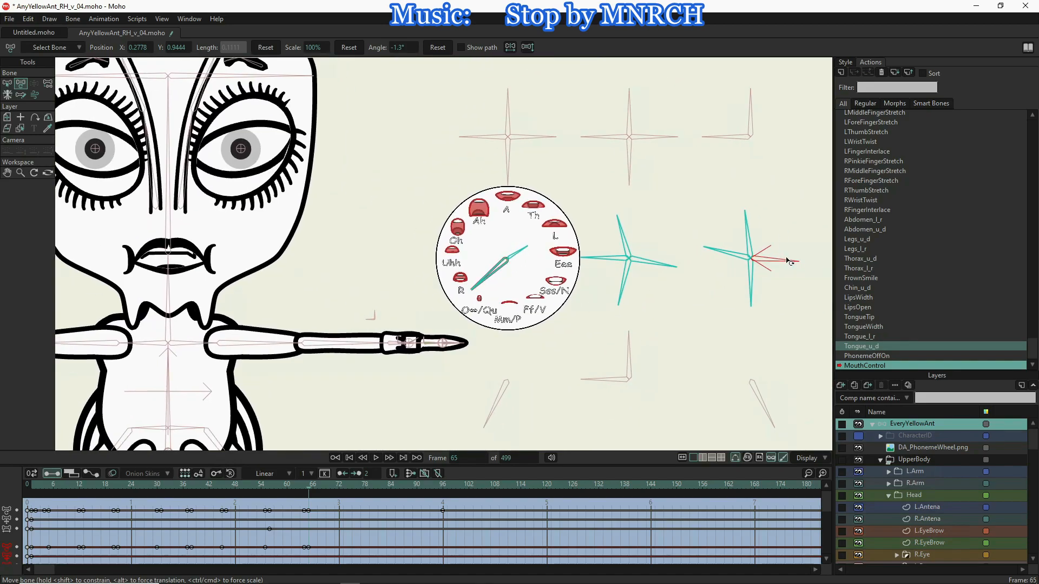
drag(624, 287, 656, 265)
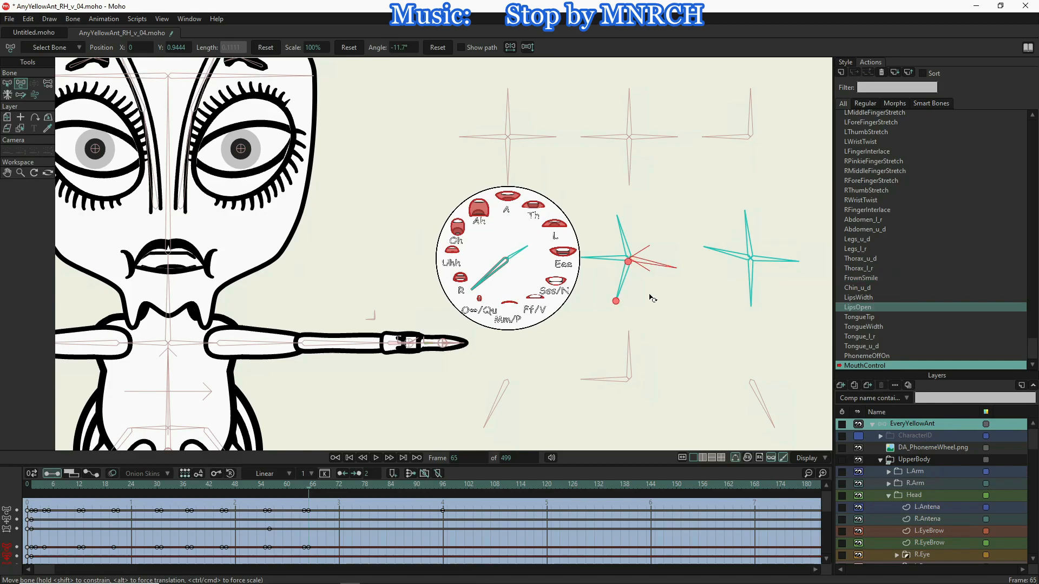
- At frame 74, keyframe the held R pose of the lip and tongue control bones
drag(337, 488, 347, 487)
click(620, 258)
click(624, 243)
click(625, 274)
click(643, 264)
click(749, 238)
click(737, 255)
click(764, 260)
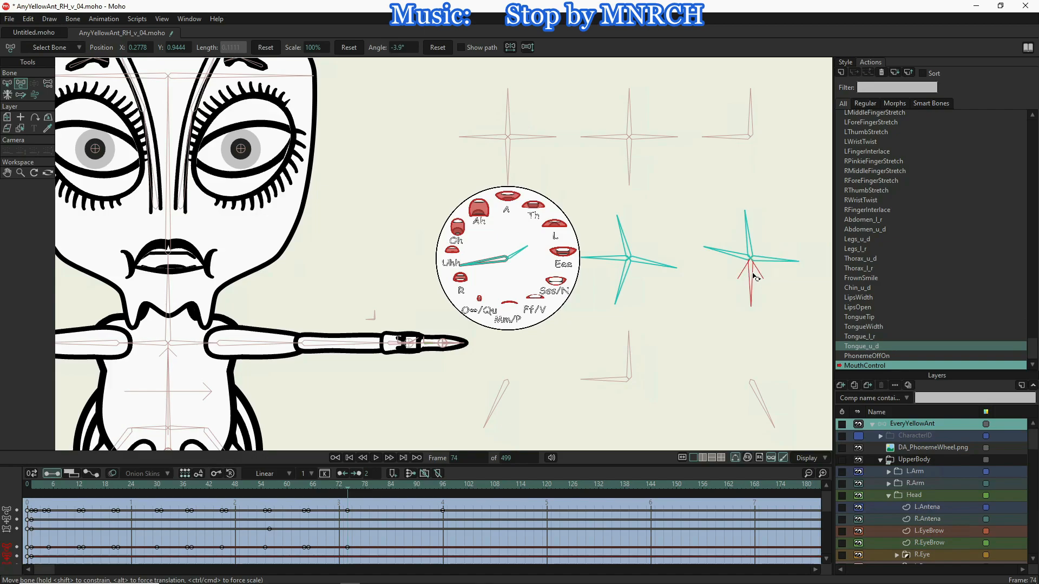
click(752, 275)
- At frame 75, shape the Uhh phoneme by rotating LipsOpen to about -13° and Chin_u_d to about 212°, and adjusting Tongue_u_d
drag(347, 489, 352, 487)
click(748, 233)
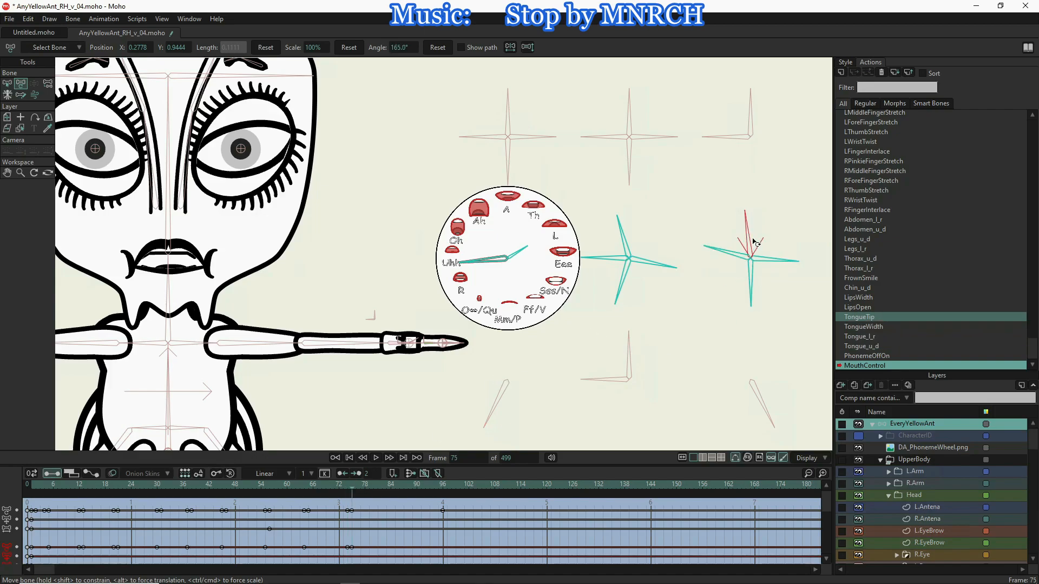
click(775, 260)
mouse_move(653, 273)
mouse_down()
mouse_move(608, 274)
mouse_move(626, 275)
mouse_move(623, 282)
mouse_move(668, 264)
mouse_up()
scroll(450, 252, up, 9)
scroll(451, 252, down, 8)
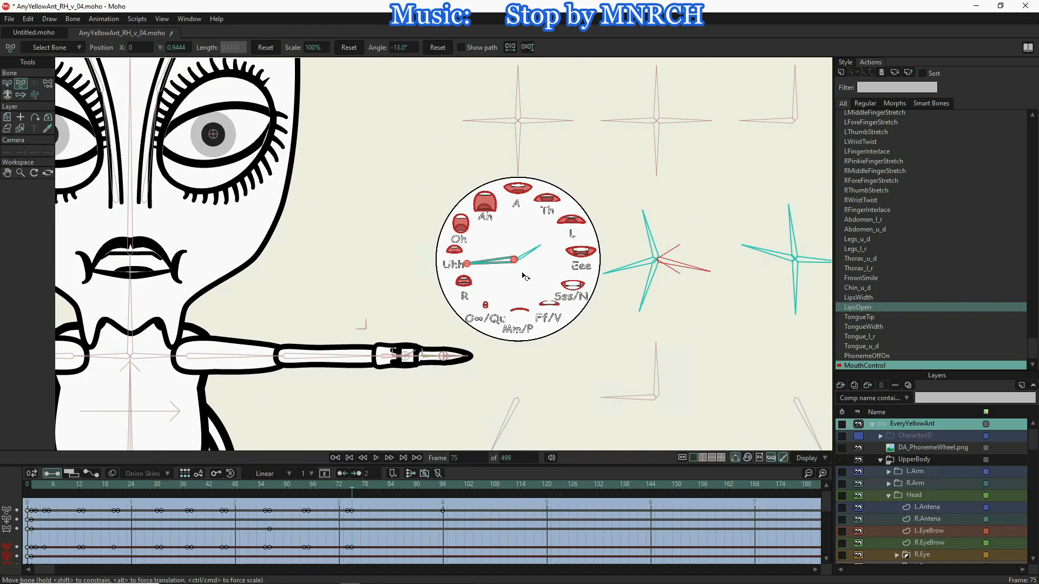
drag(607, 274, 611, 284)
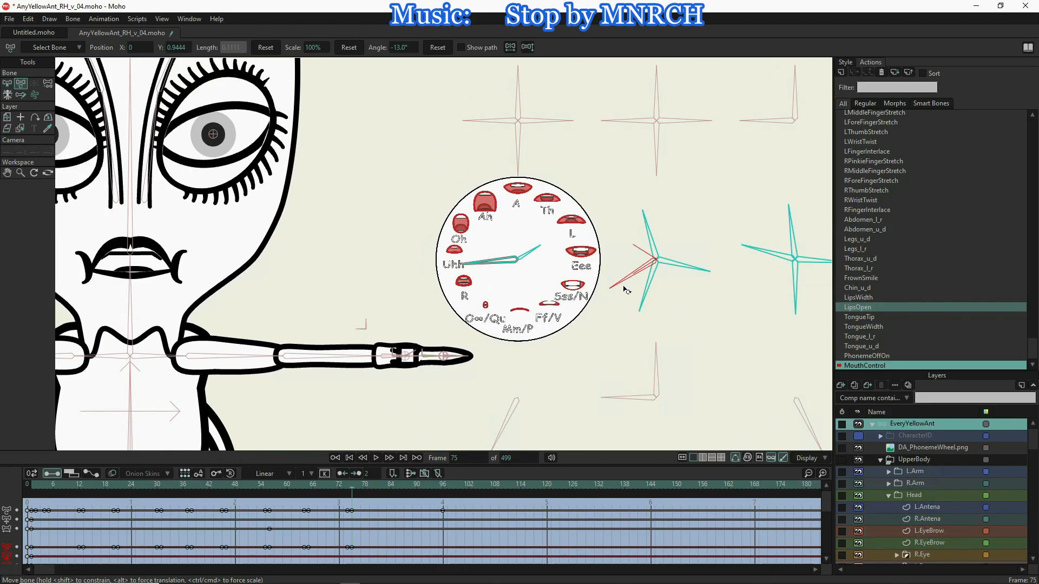
drag(793, 260, 823, 266)
- At frame 81, keyframe the held Uhh pose of the lip and tongue control bones
drag(388, 485, 378, 484)
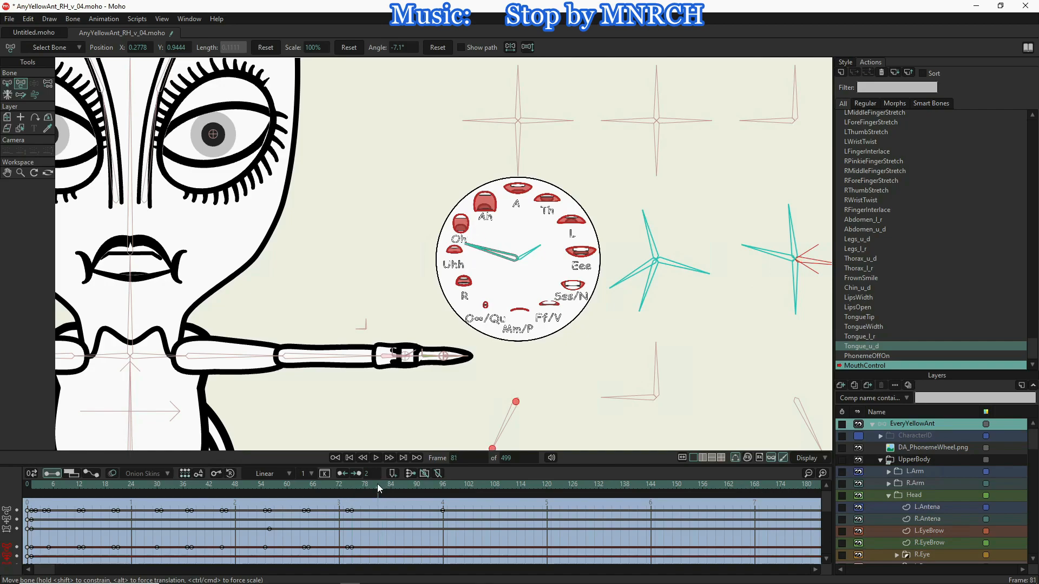
click(790, 229)
click(810, 263)
click(796, 284)
click(775, 254)
click(682, 266)
click(649, 233)
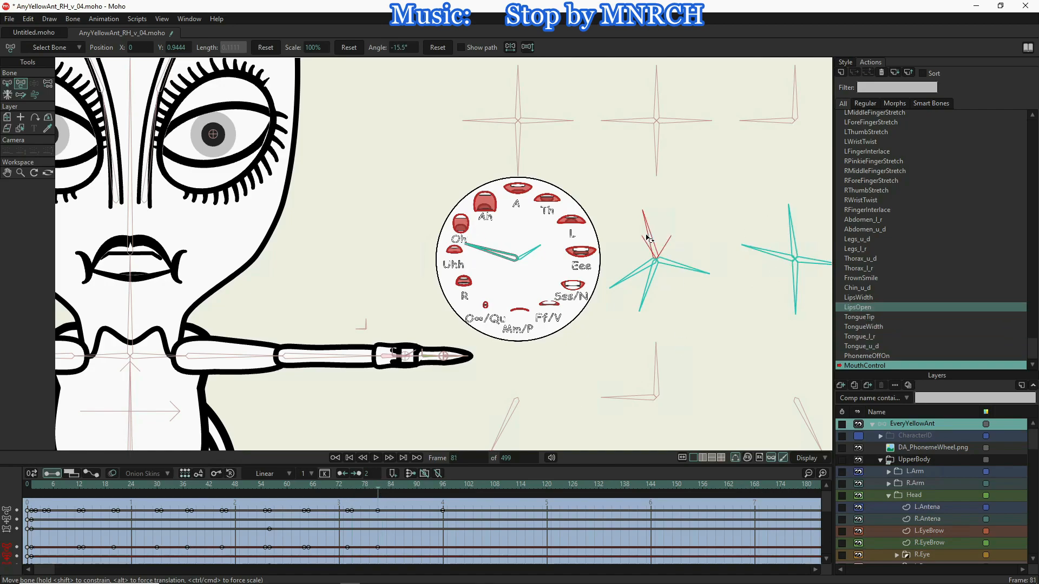
click(632, 274)
click(648, 286)
- At frame 82, open the mouth for the Oh phoneme by lowering LipsOpen and rotating TongueTip to about 194.8°
click(382, 486)
drag(697, 263, 693, 275)
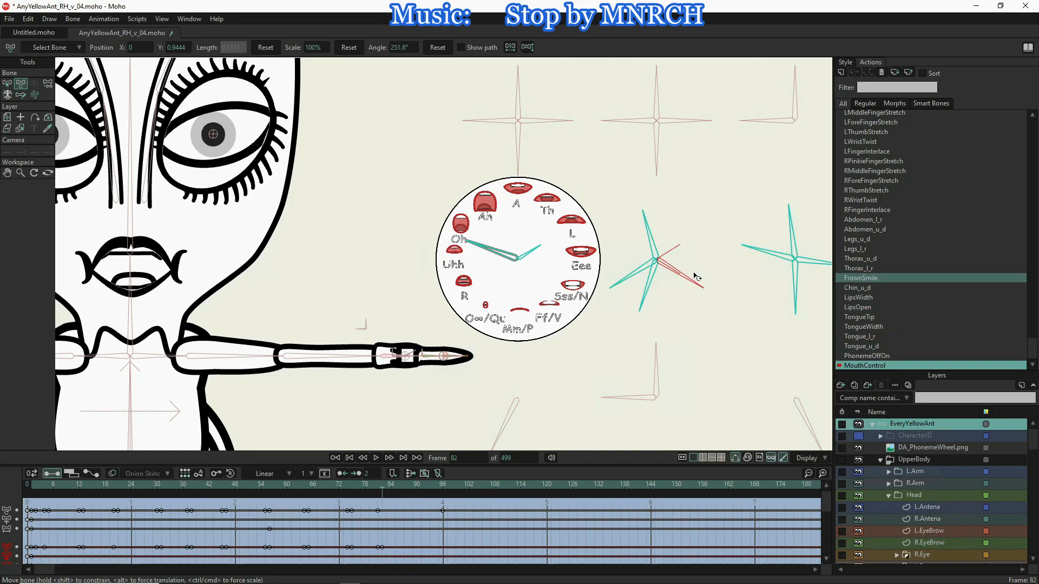
click(633, 279)
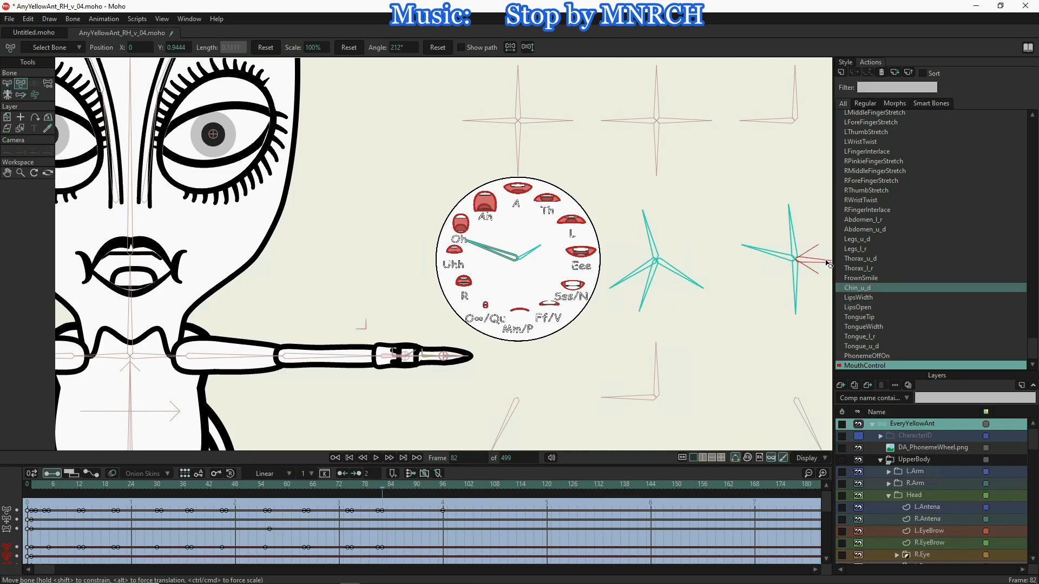
click(795, 238)
click(797, 295)
drag(796, 296, 795, 296)
drag(768, 251, 770, 267)
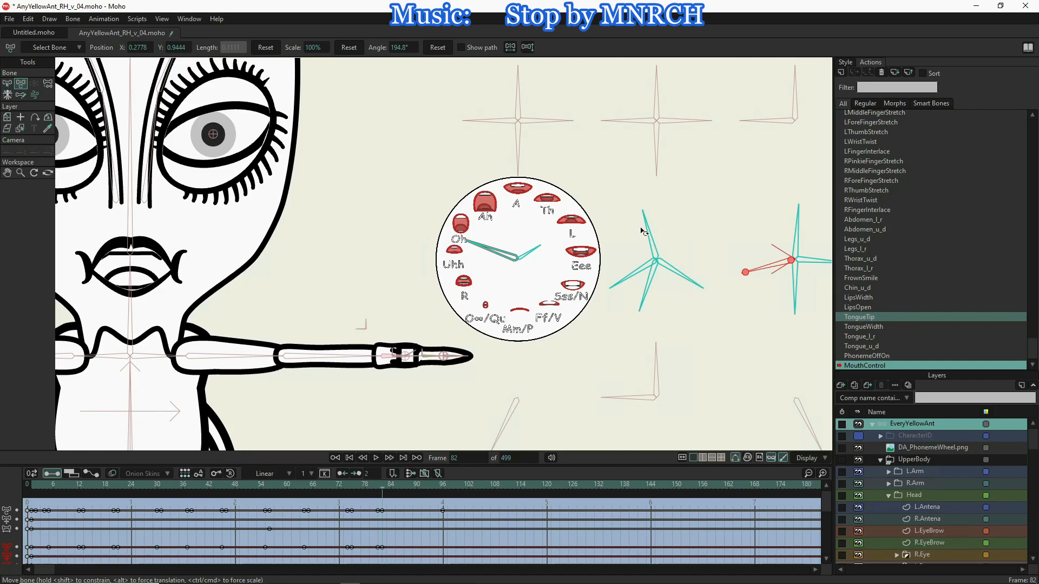
- At frame 82, narrow the mouth by rotating LipsWidth to about 115.7°, keeping LipsOpen at about -32°
drag(694, 282, 698, 273)
drag(645, 230, 652, 230)
drag(696, 273, 692, 282)
drag(653, 222, 639, 232)
click(611, 285)
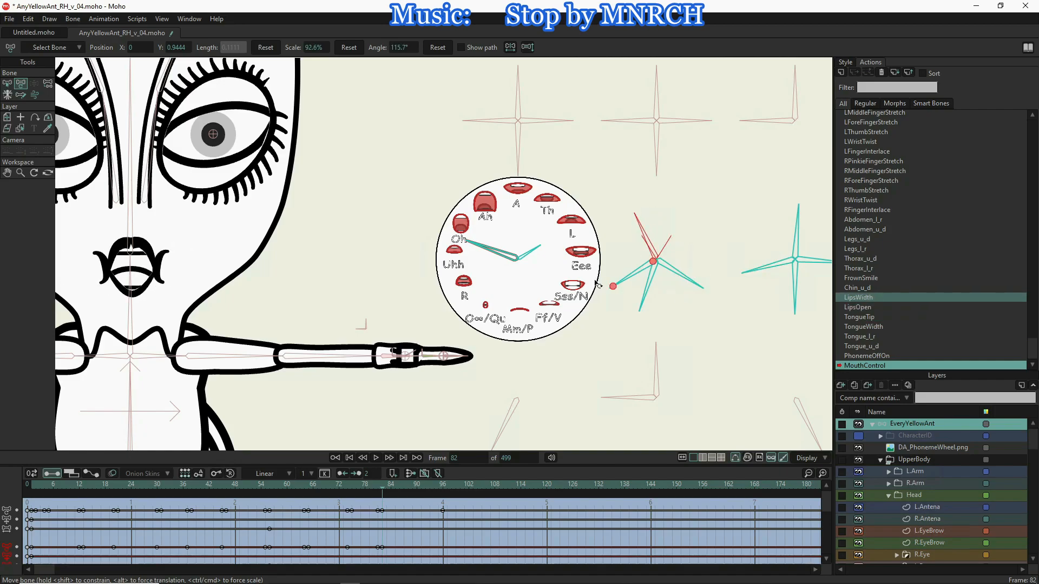
- At frame 88, keyframe the held Oh pose of the lip and tongue control bones
click(411, 486)
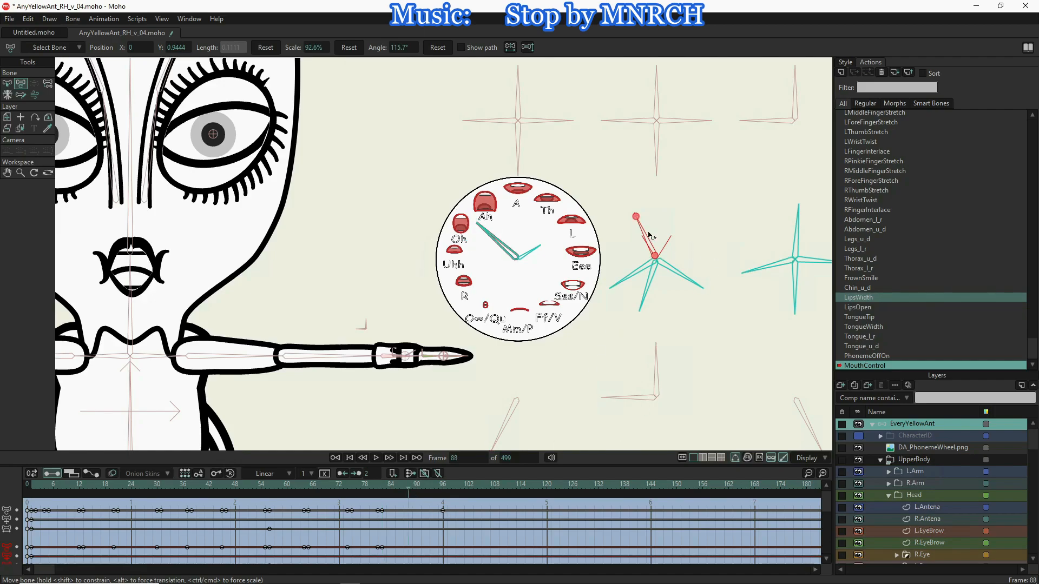
click(648, 281)
click(780, 262)
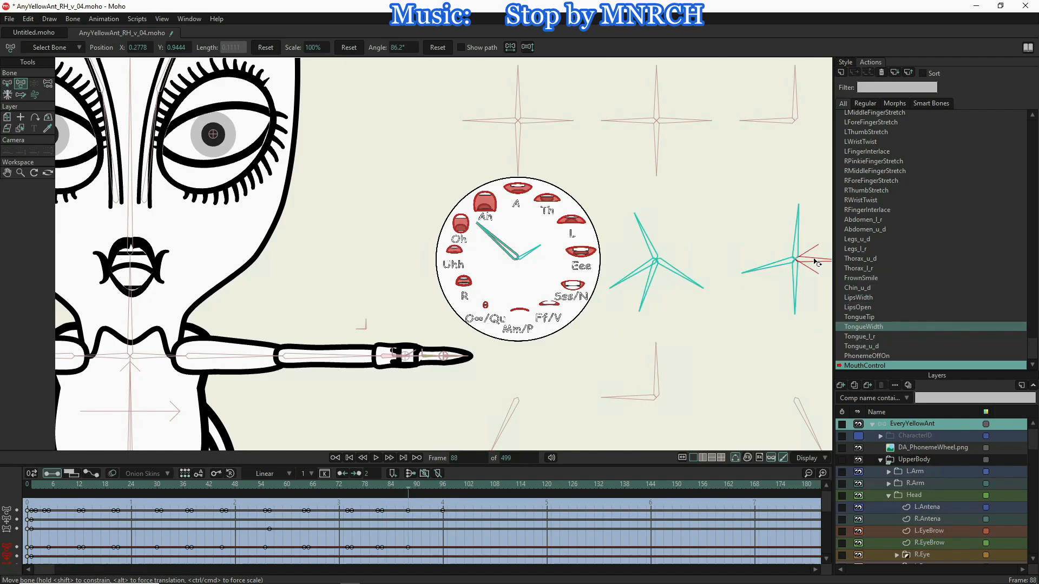
click(799, 283)
- At frame 89, shape the Ah phoneme by swinging FrownSmile further toward a frown and widening the mouth with LipsWidth
key(ctrl+Right)
drag(645, 292, 628, 297)
click(627, 285)
drag(642, 224, 647, 227)
click(689, 279)
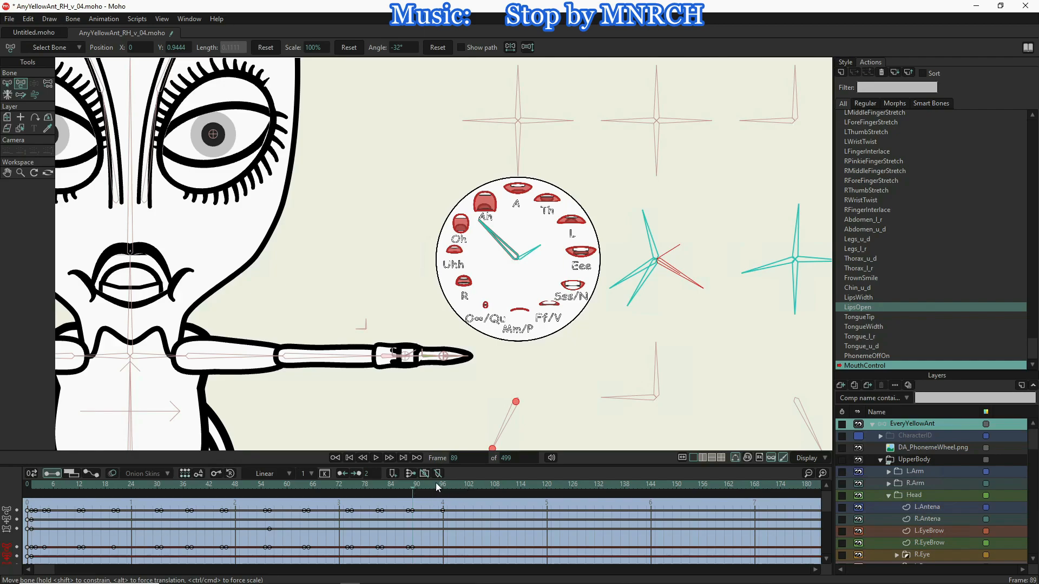
- Scrub the MouthControl action back to frame 1 and switch to the Mainline timeline
drag(436, 483, 34, 495)
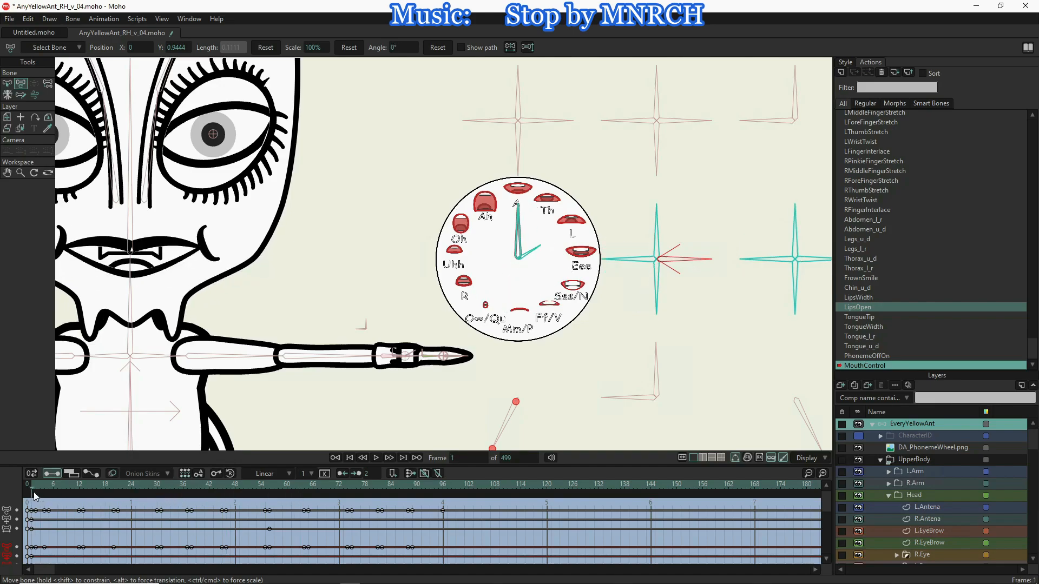
scroll(867, 149, up, 2)
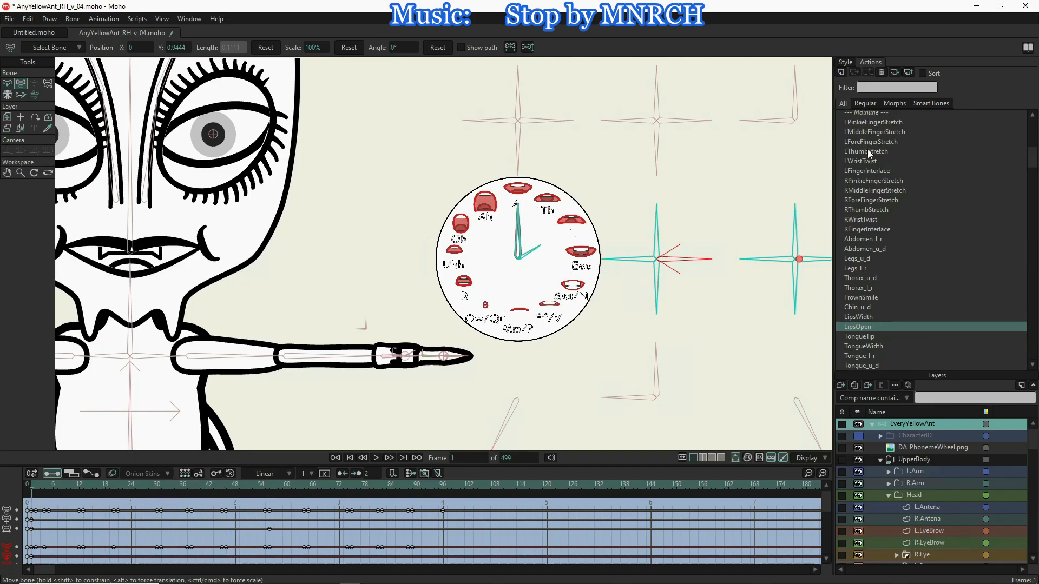
click(868, 116)
double_click(868, 118)
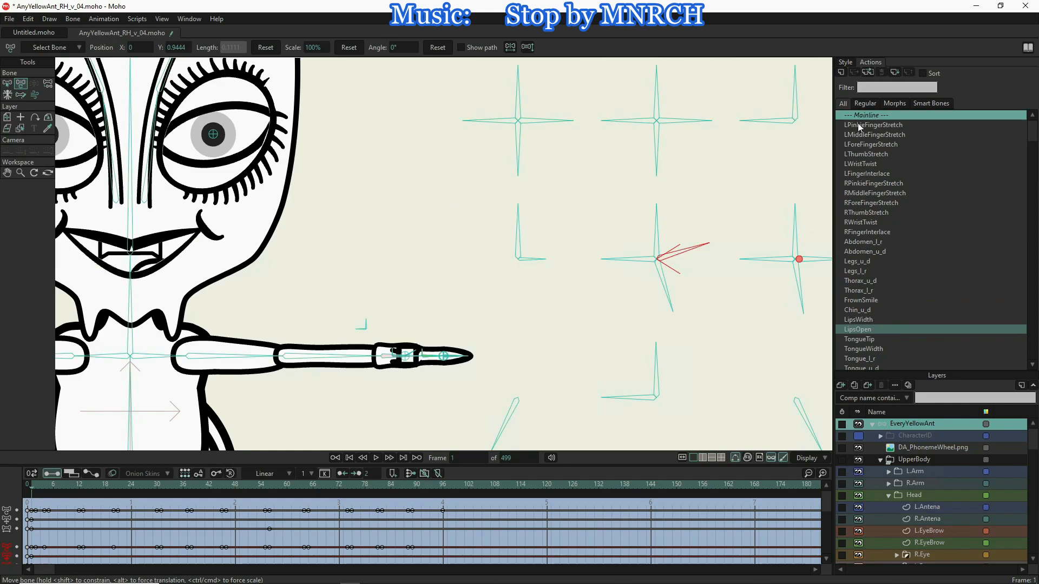
scroll(437, 225, down, 3)
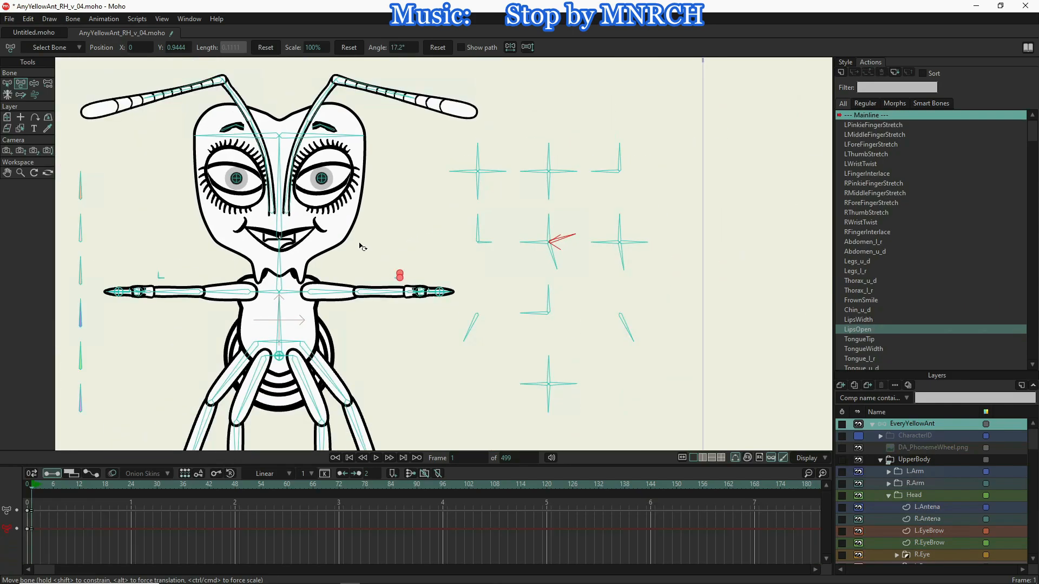
- With Manipulate Bones, straighten the off-axis lip and tongue control bones, and swing the MouthControl bone toward the R/Uhh side at frame 1
click(33, 84)
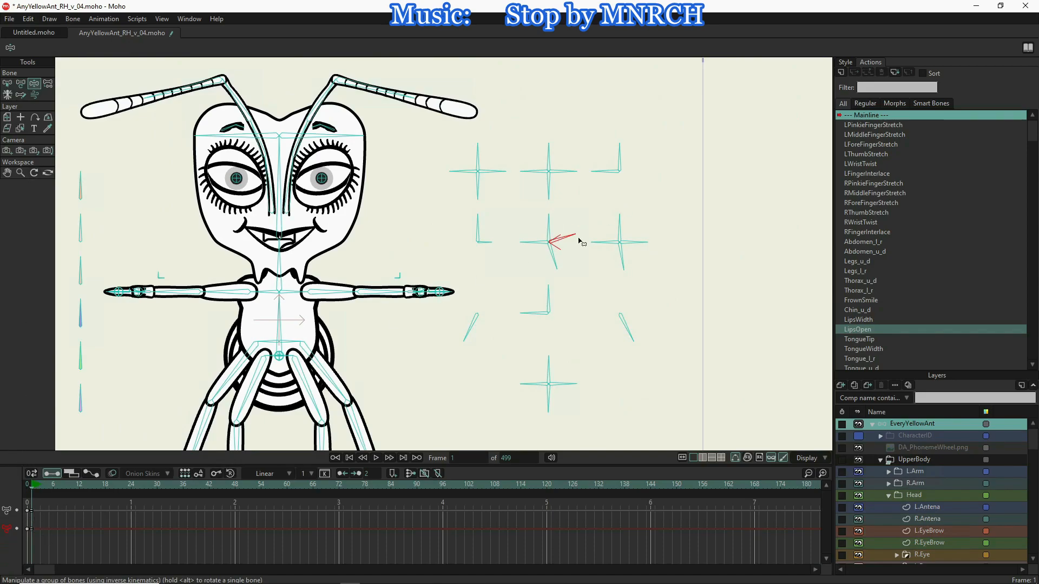
drag(578, 237, 549, 271)
drag(628, 264, 627, 272)
mouse_move(489, 242)
mouse_down()
mouse_move(482, 232)
mouse_move(494, 260)
mouse_move(468, 252)
mouse_move(488, 238)
mouse_move(488, 255)
mouse_up()
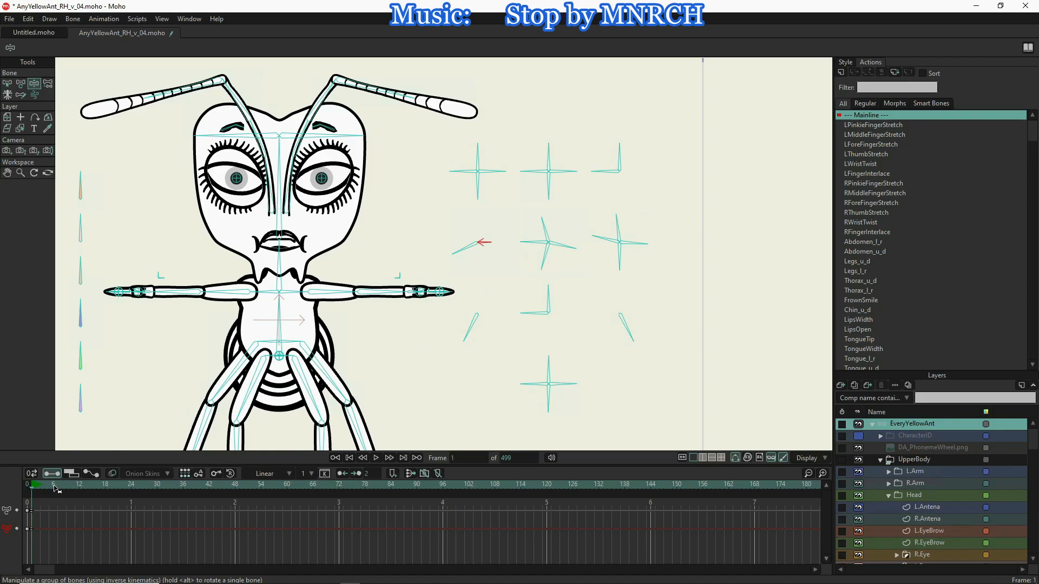
- Pose the MouthControl bone toward Oh/Ah at frame 6, Ooo/Qu at frame 12 and the L/Eee side at frame 18
click(55, 487)
drag(488, 240, 468, 224)
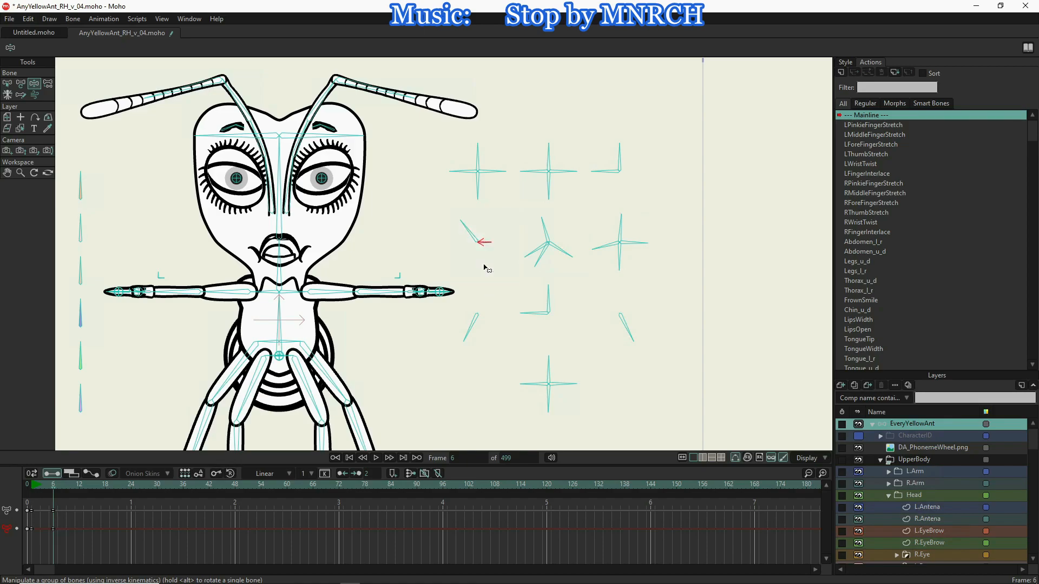
click(79, 485)
drag(475, 233, 470, 264)
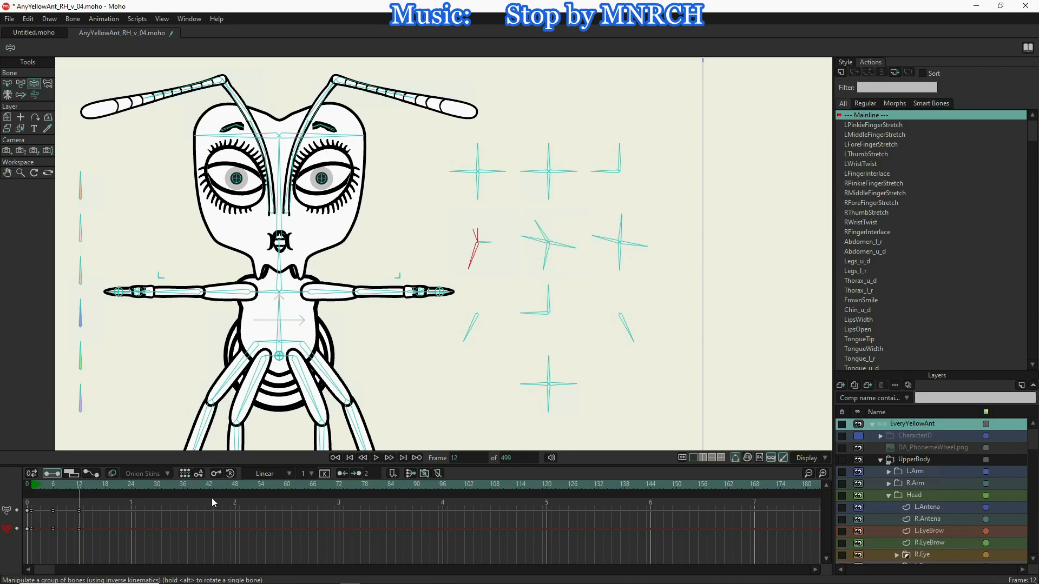
click(106, 483)
drag(477, 277, 494, 246)
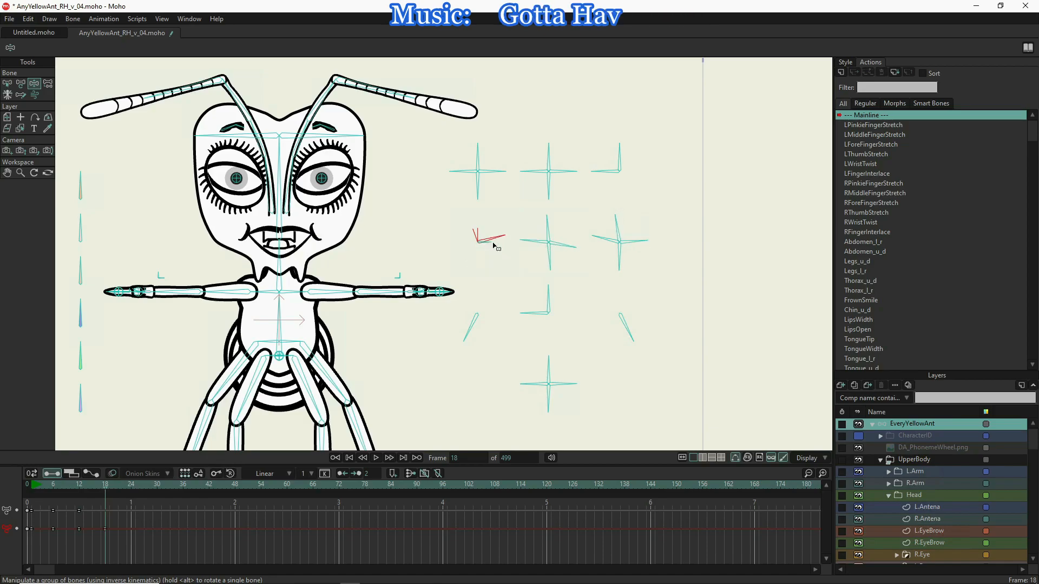
- At frame 25, set MouthControl upright, turn PhonemeOffOn downward, and pose the mouth manually with LipsOpen and LipsWidth
click(135, 485)
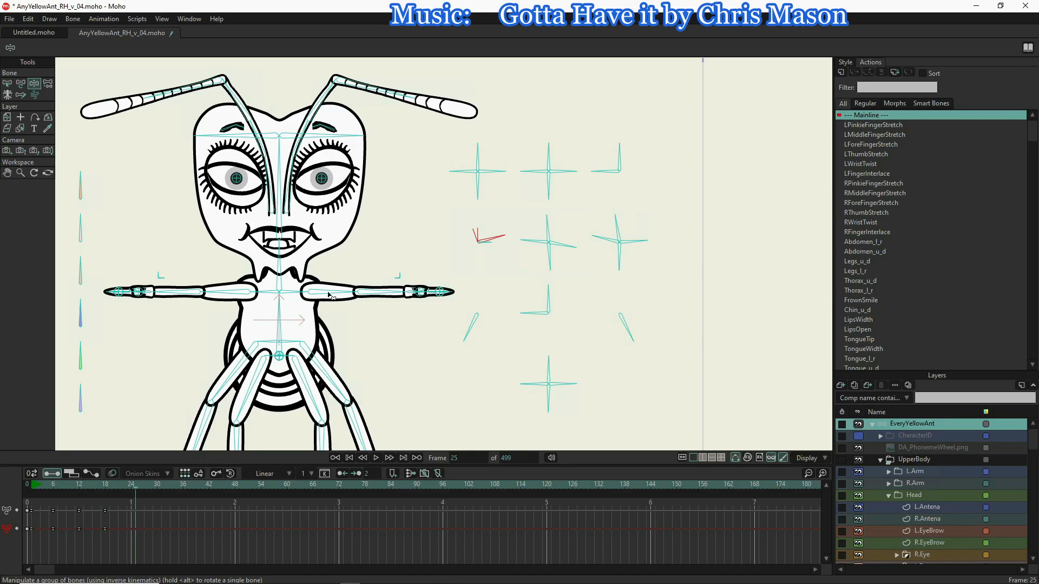
drag(521, 247, 469, 211)
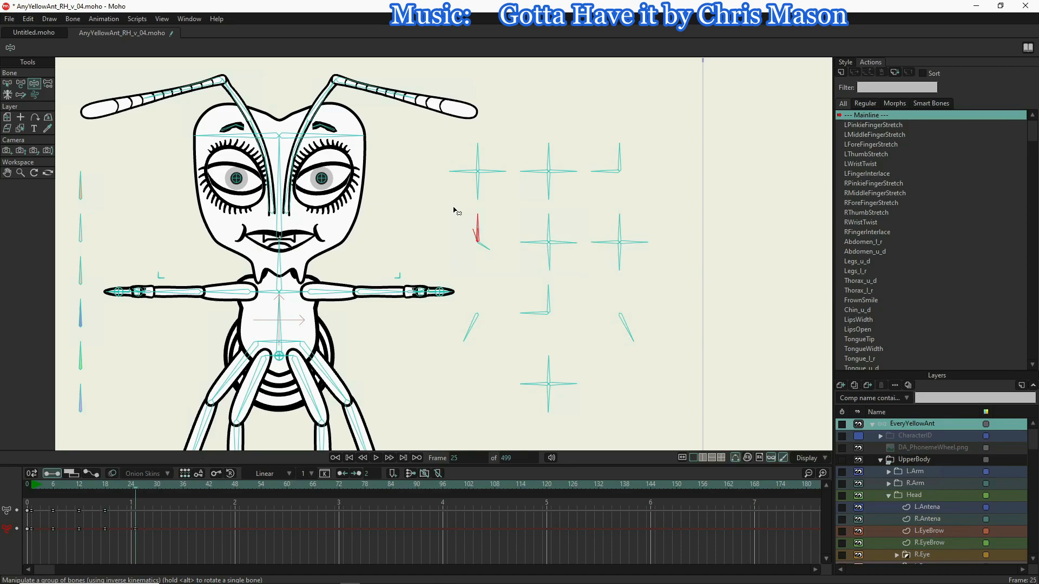
click(572, 236)
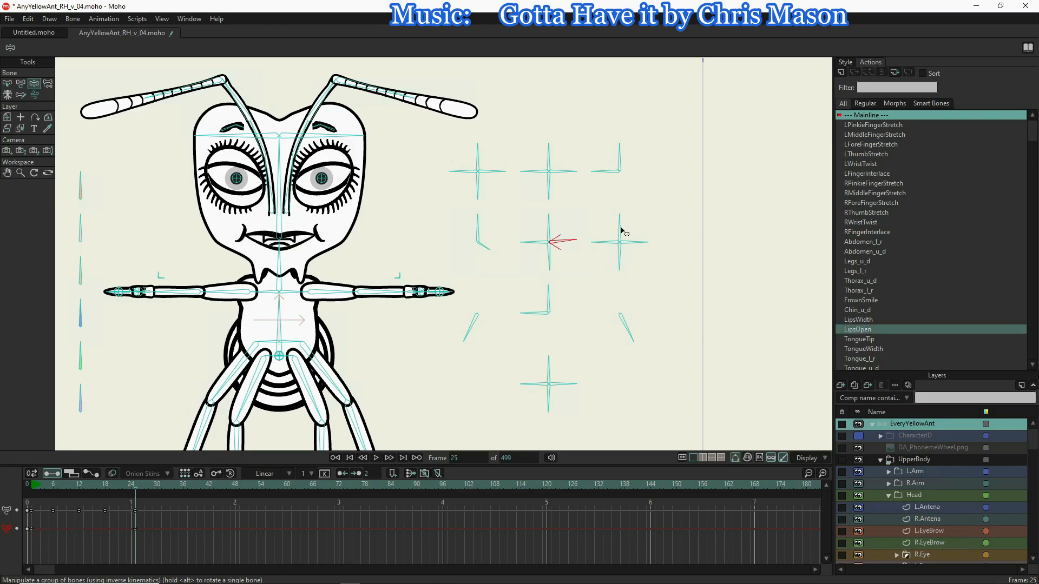
drag(573, 247, 573, 259)
drag(552, 222, 561, 223)
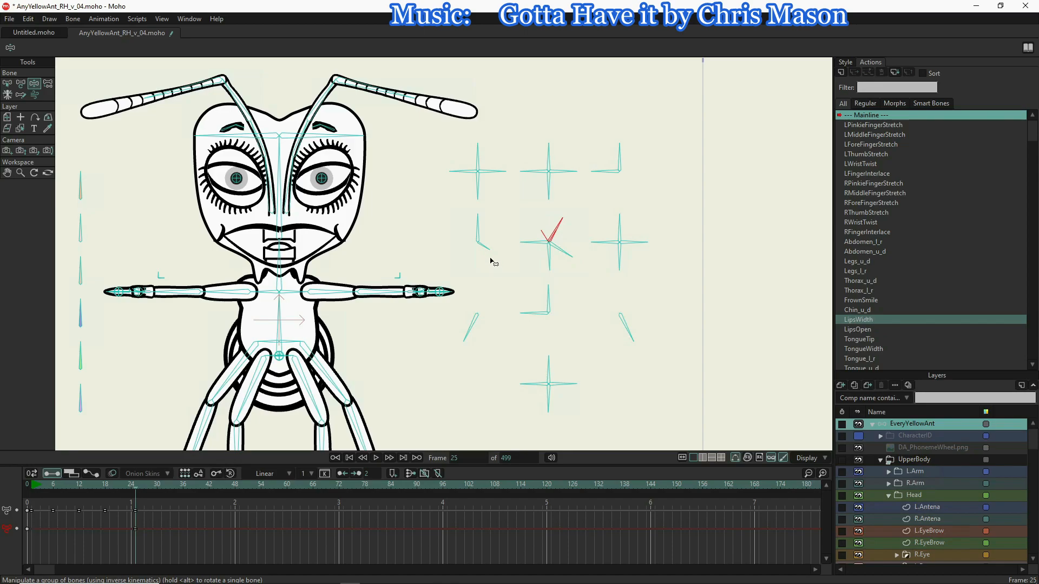
drag(476, 224, 457, 215)
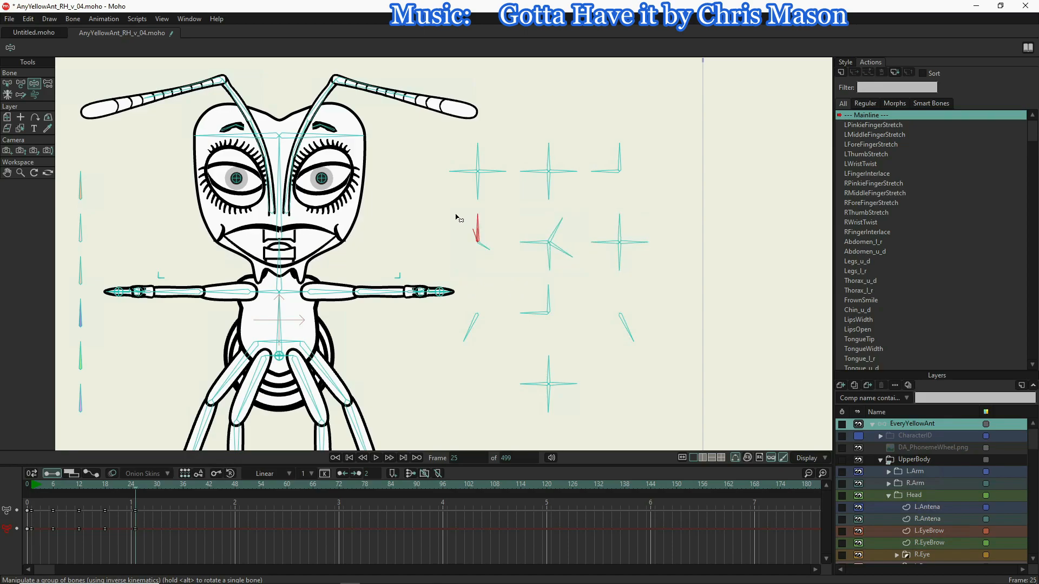
- Refine the manual mouth pose at frame 25 with the LipsWidth, LipsOpen and neighbouring control bones, and save the file
drag(547, 239, 552, 216)
drag(474, 223, 404, 201)
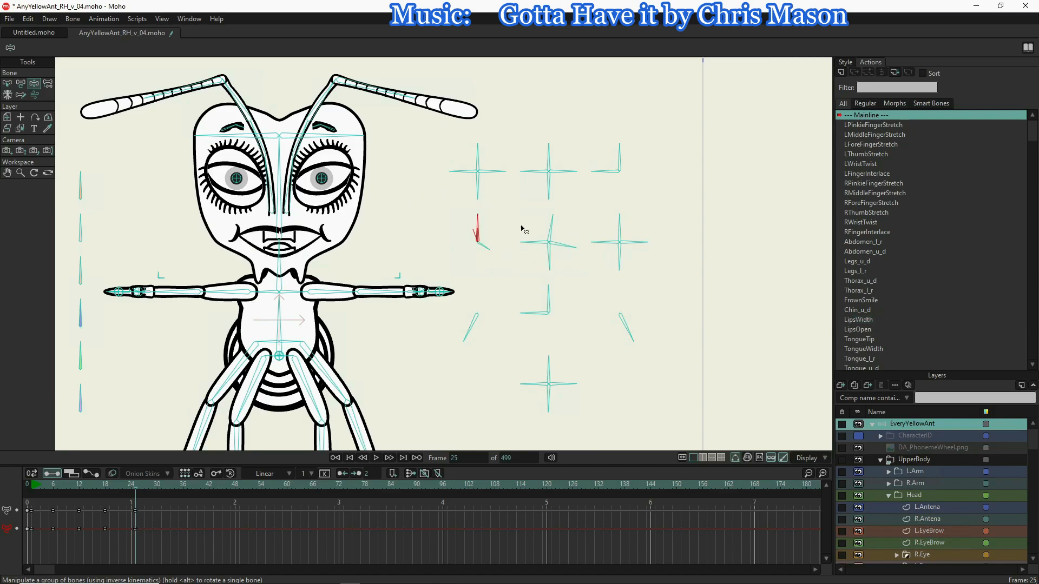
drag(557, 219, 576, 238)
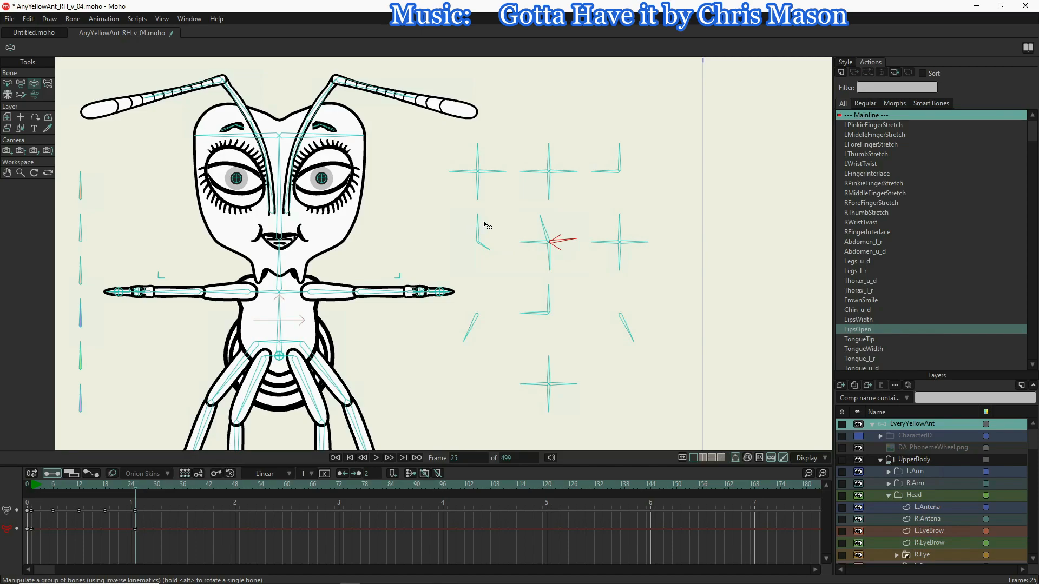
drag(482, 223, 447, 225)
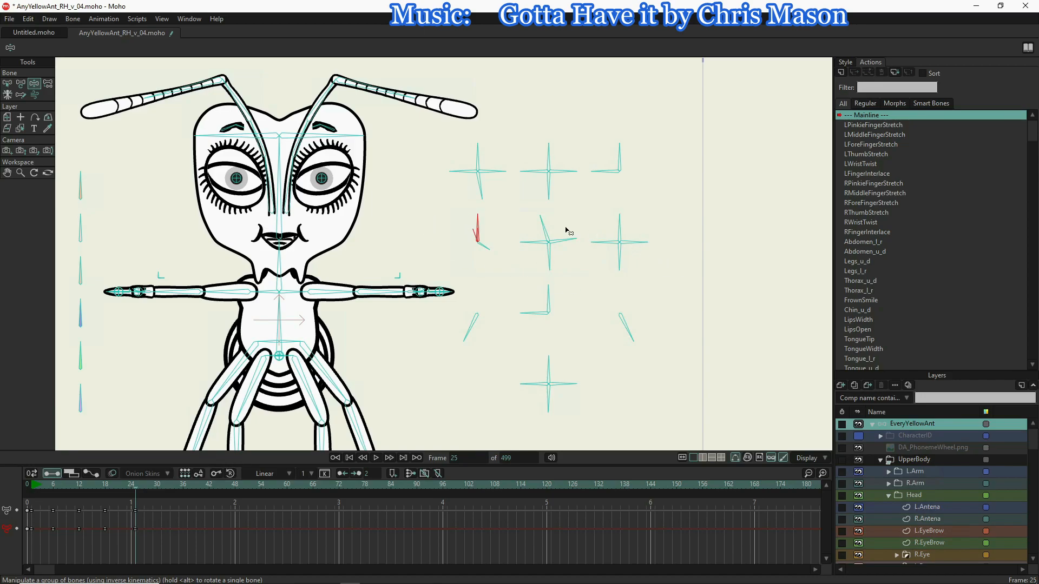
drag(535, 222, 547, 225)
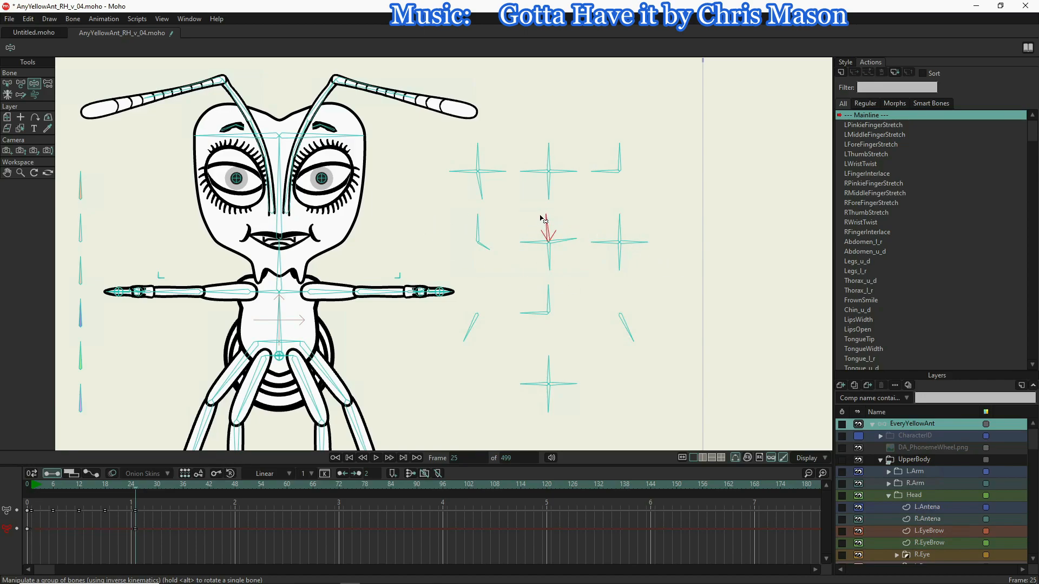
click(11, 20)
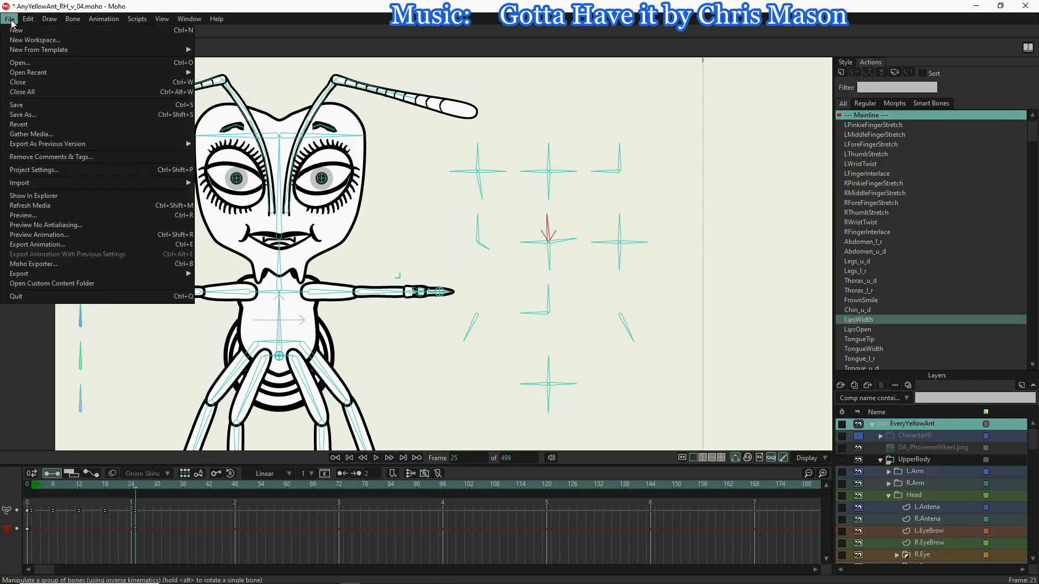
click(18, 108)
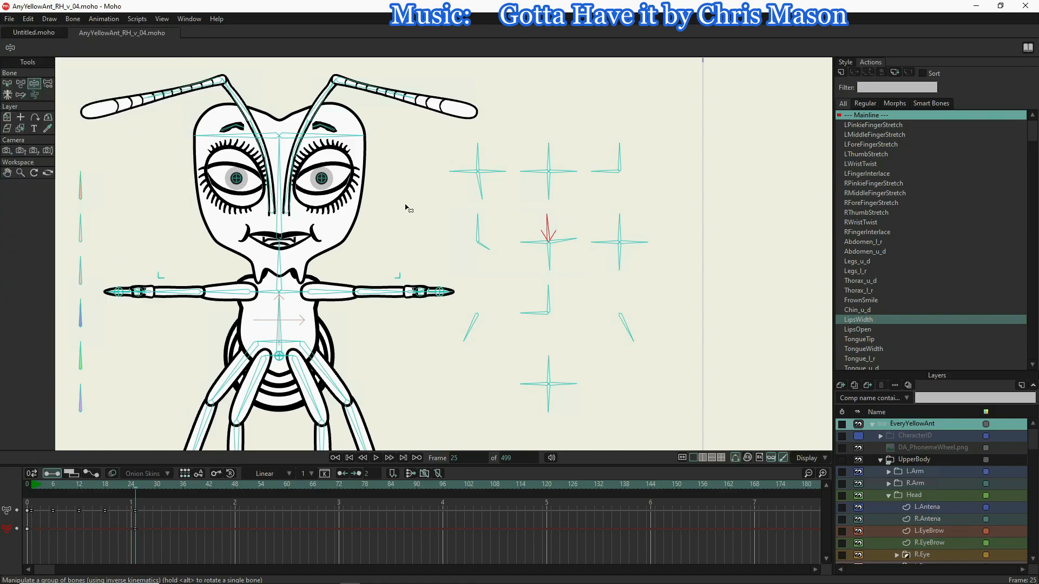
- Select the R.PupilSize bone and delete all test keyframes from the Mainline timeline
click(483, 193)
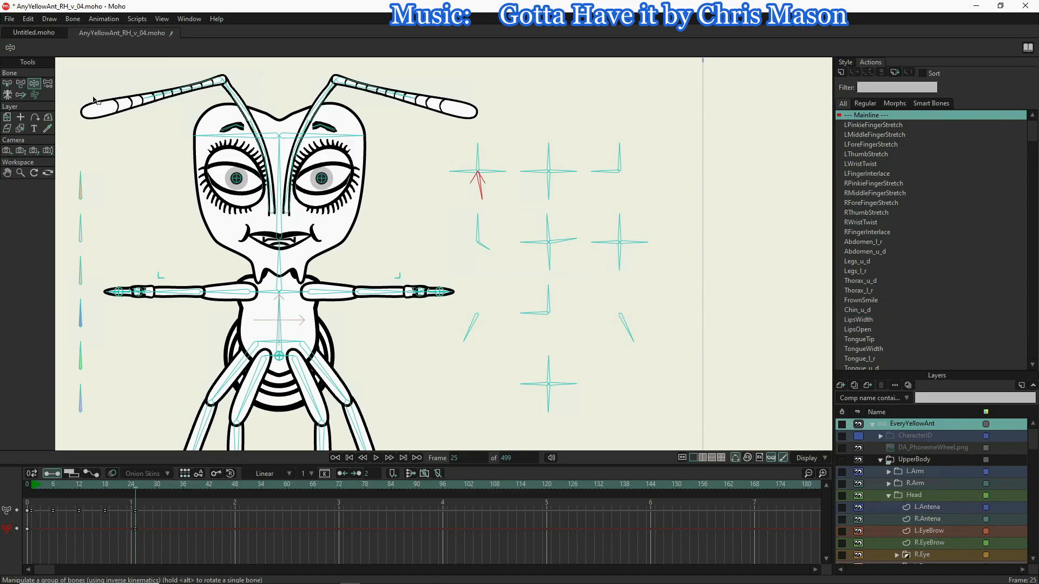
click(7, 84)
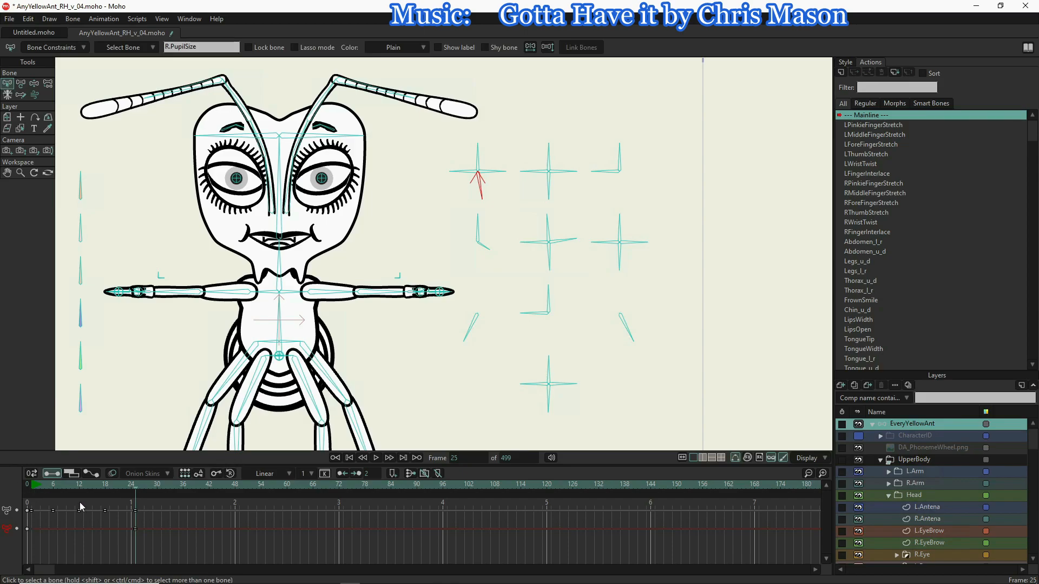
drag(114, 534, 1, 479)
key(Delete)
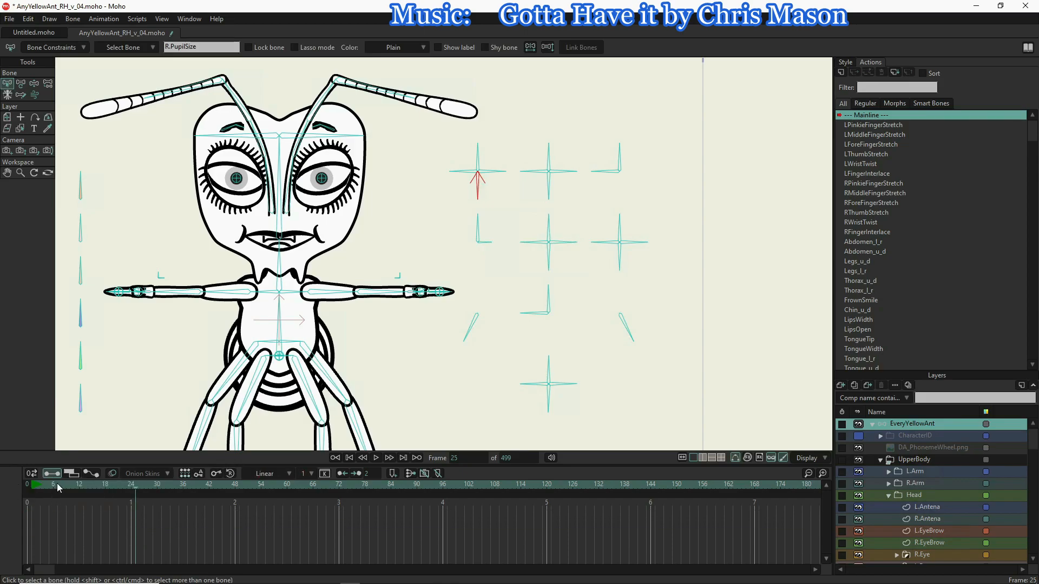
- From frame 0, create a smart bone action named R.PupilSize for the selected bone
click(30, 482)
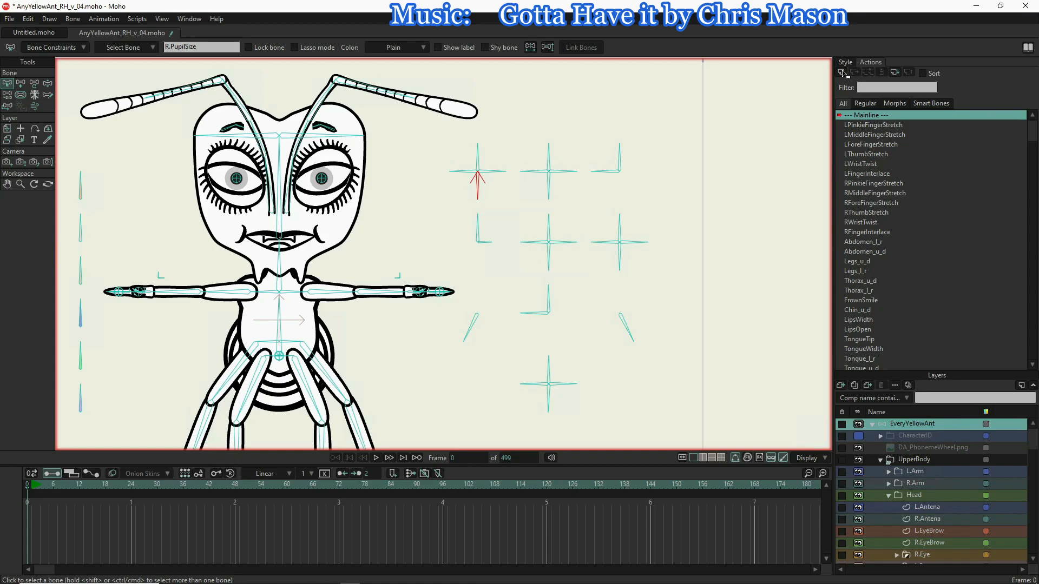
click(842, 73)
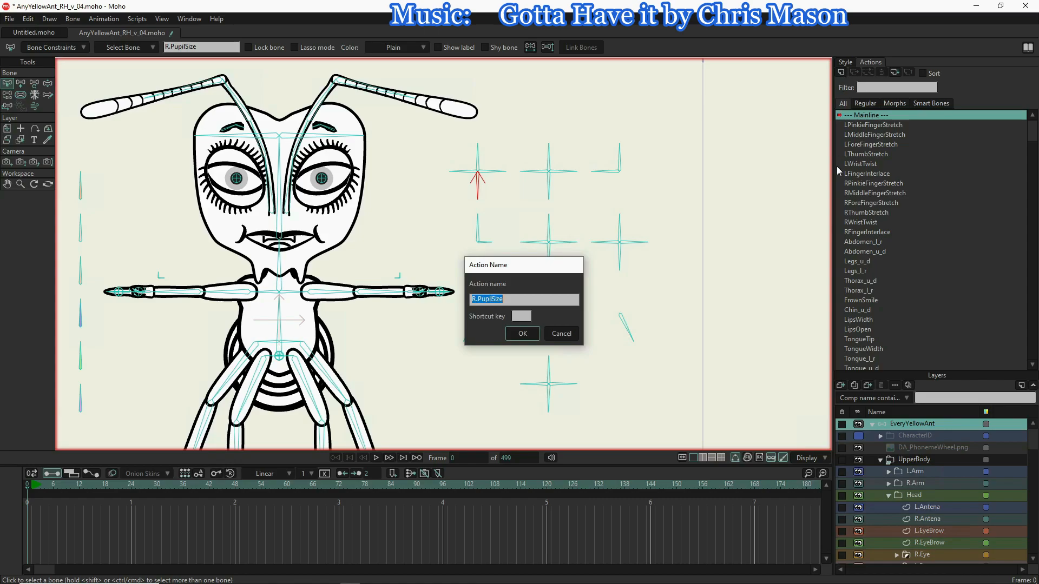
click(525, 339)
click(525, 337)
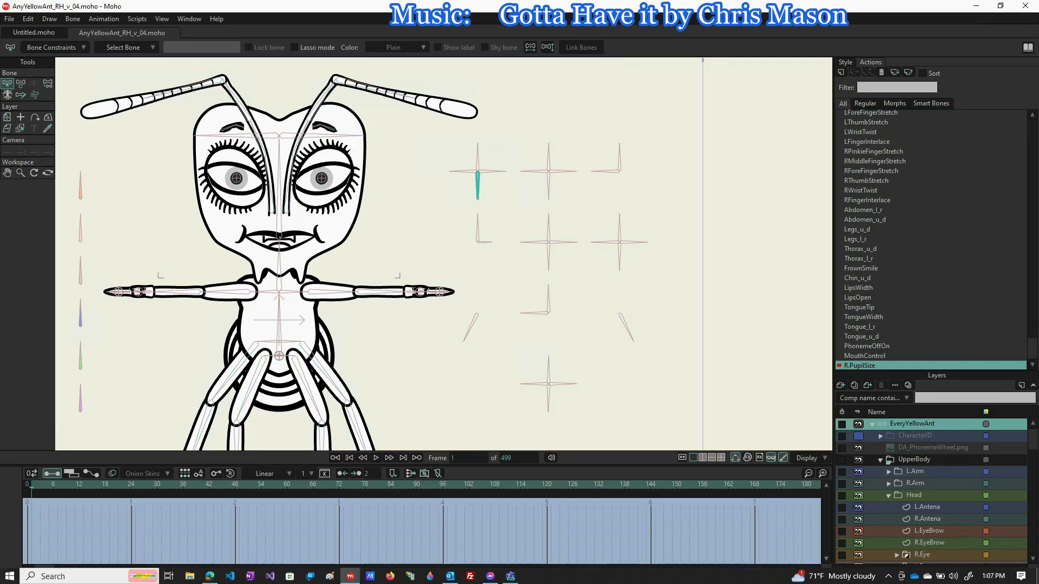
- With Transform Bone, rotate the R.PupilSize bone to 238° at frame 1 and to 302° at frame 65
click(20, 84)
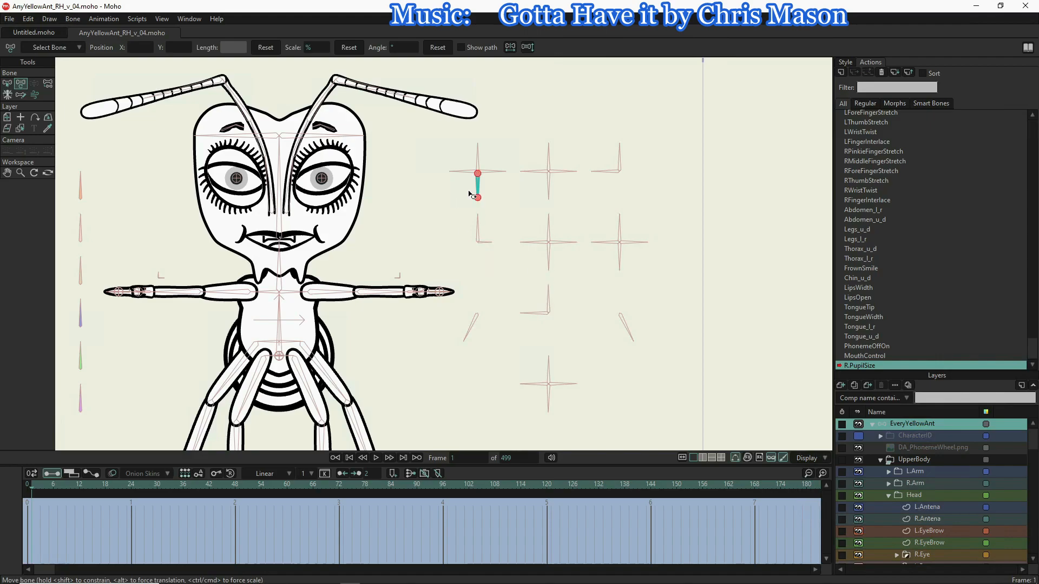
drag(470, 193, 425, 173)
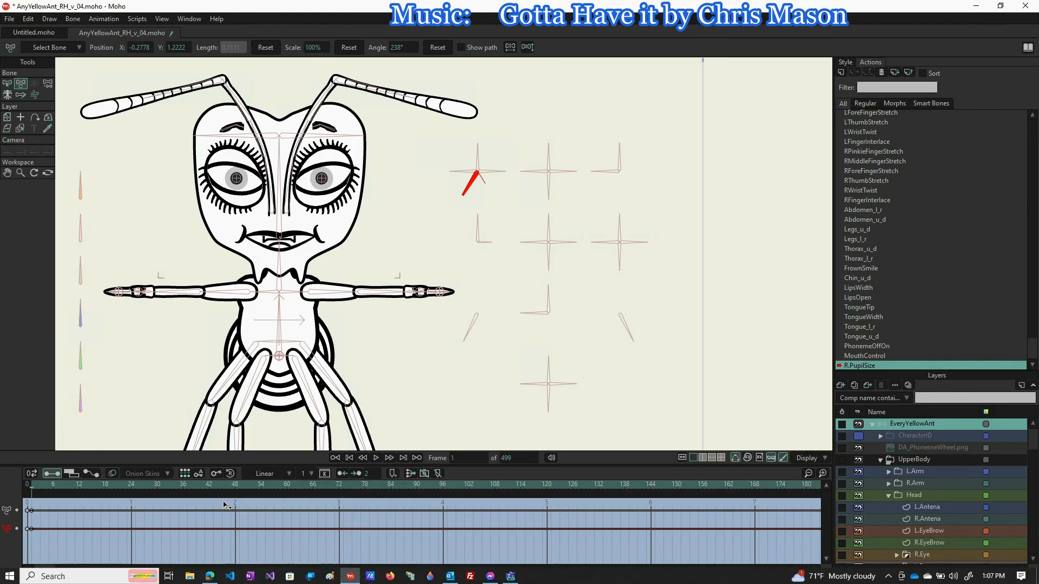
click(308, 489)
drag(464, 194, 526, 183)
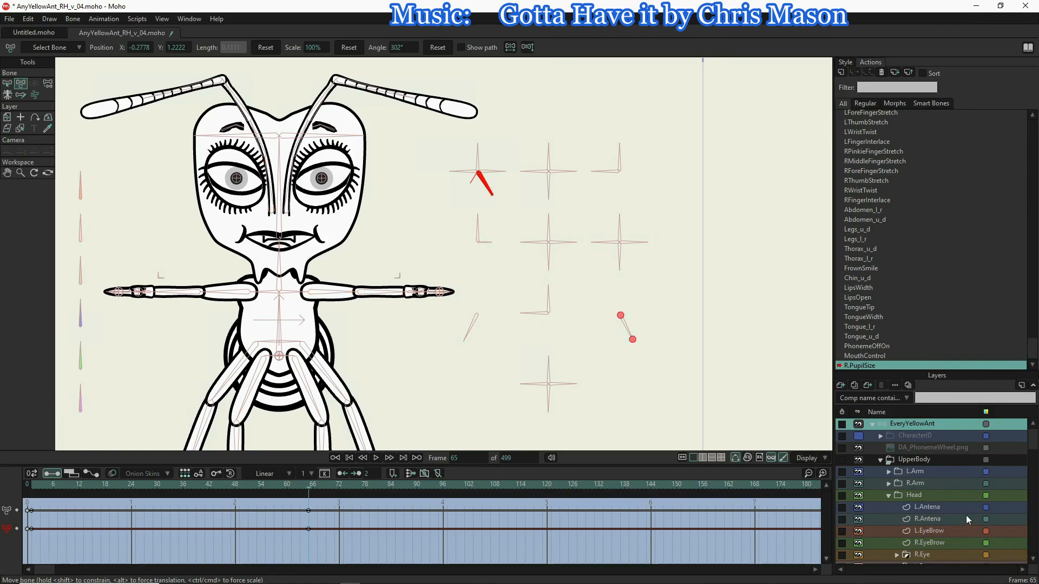
- Open the R.Eye layer group and ready the points of its Pupil layer for transforming
scroll(941, 511, down, 2)
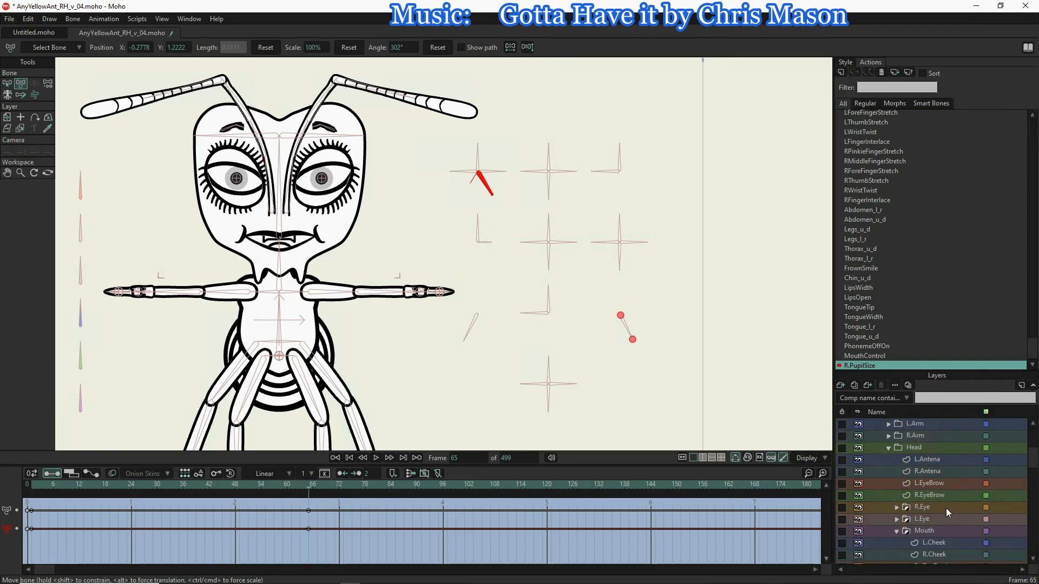
click(894, 508)
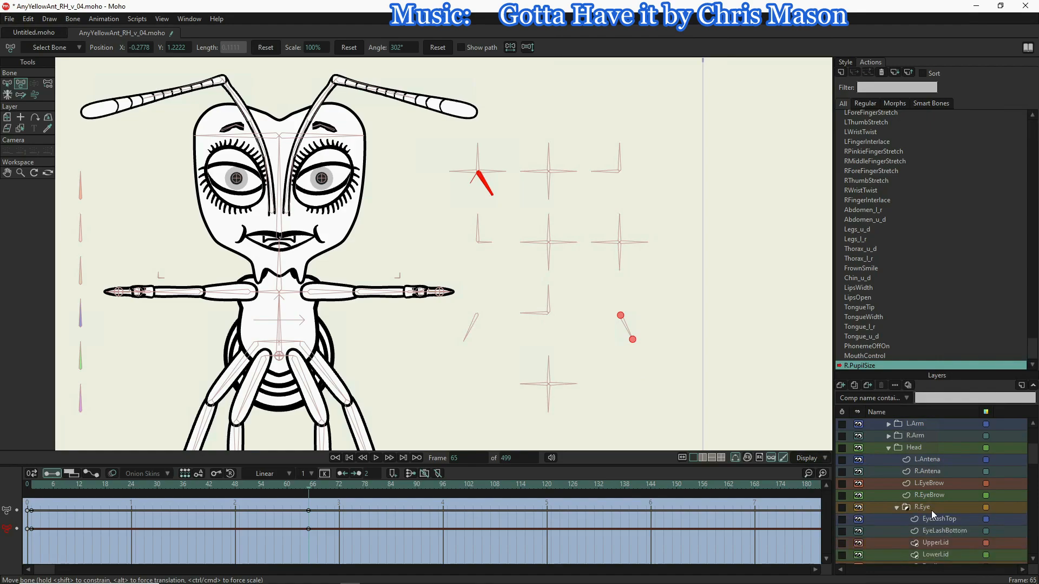
scroll(931, 510, down, 3)
click(940, 507)
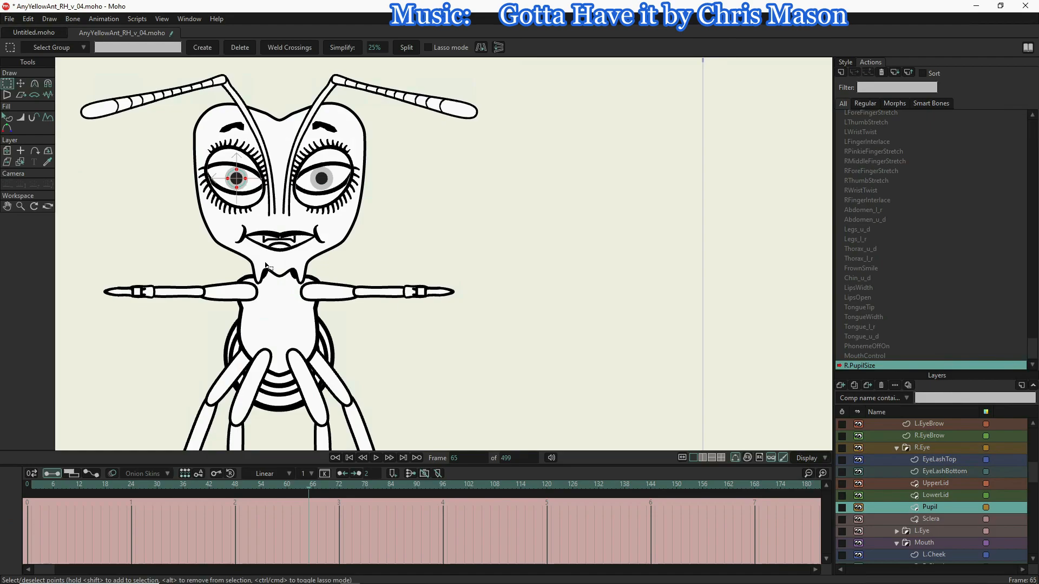
key(t)
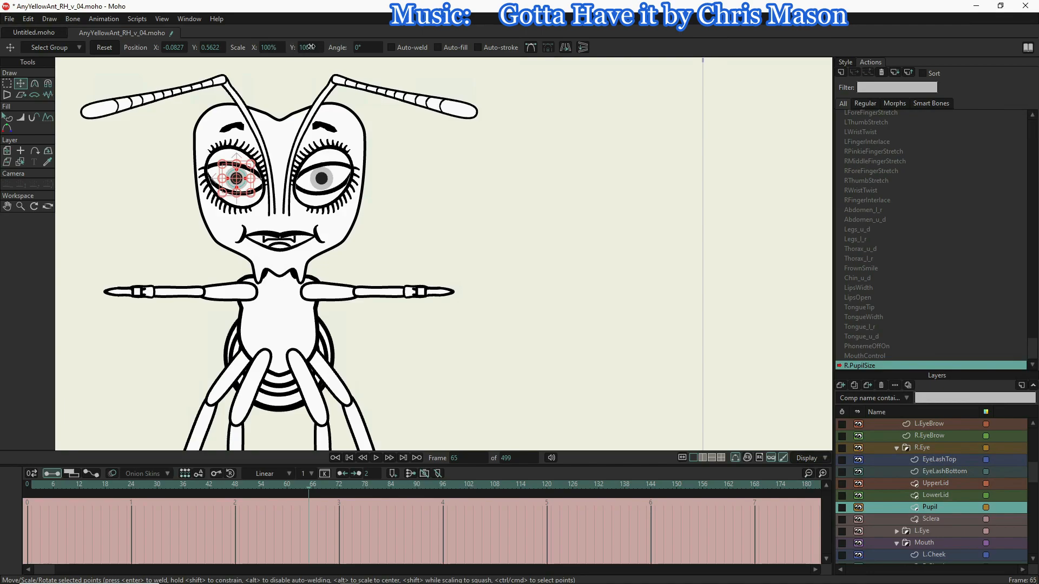
- At frame 1 of the R.PupilSize action, scale the selected pupil points to 50% in X and Y
click(33, 485)
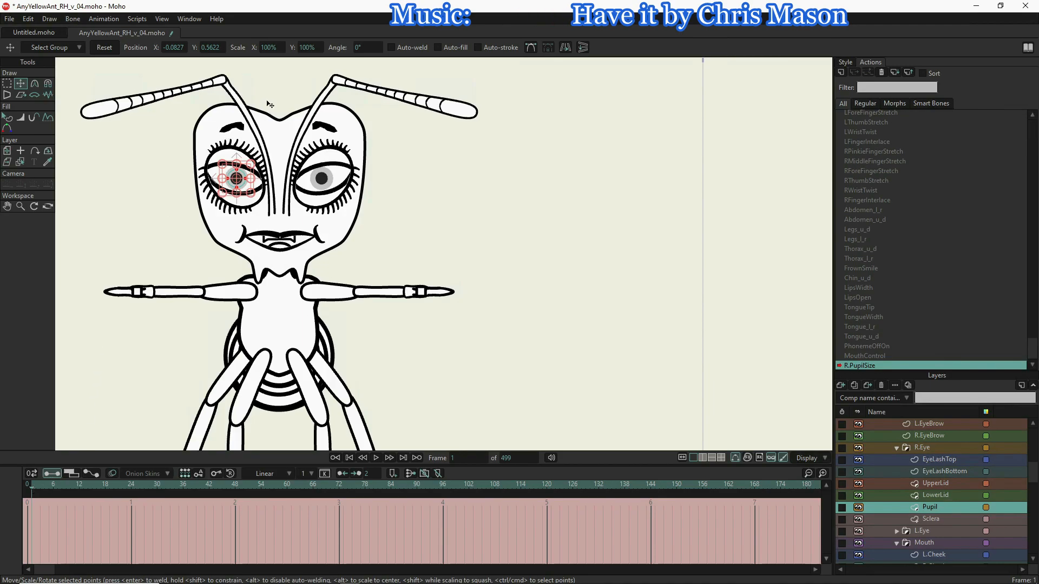
click(265, 47)
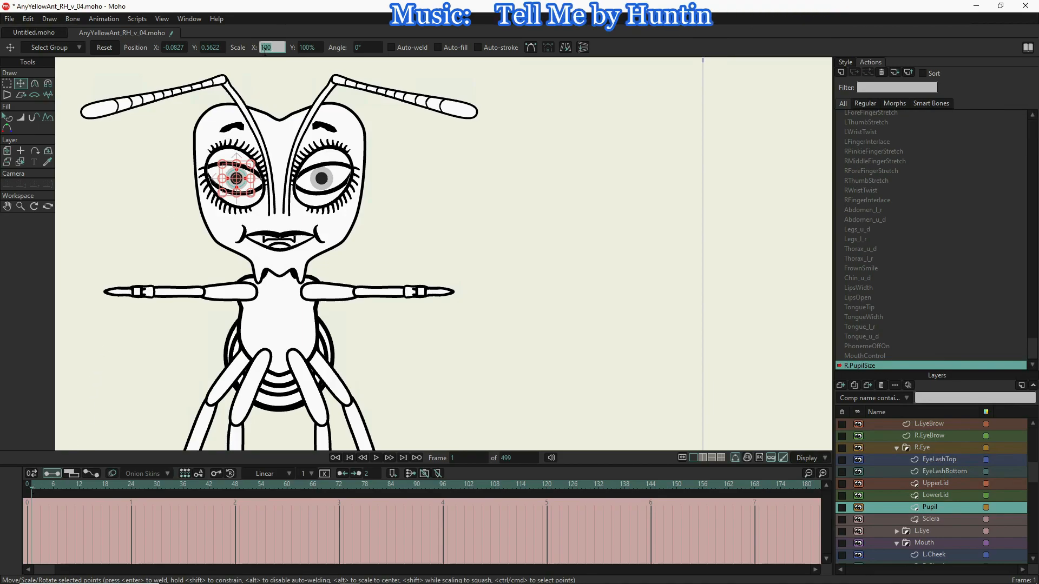
text(50)
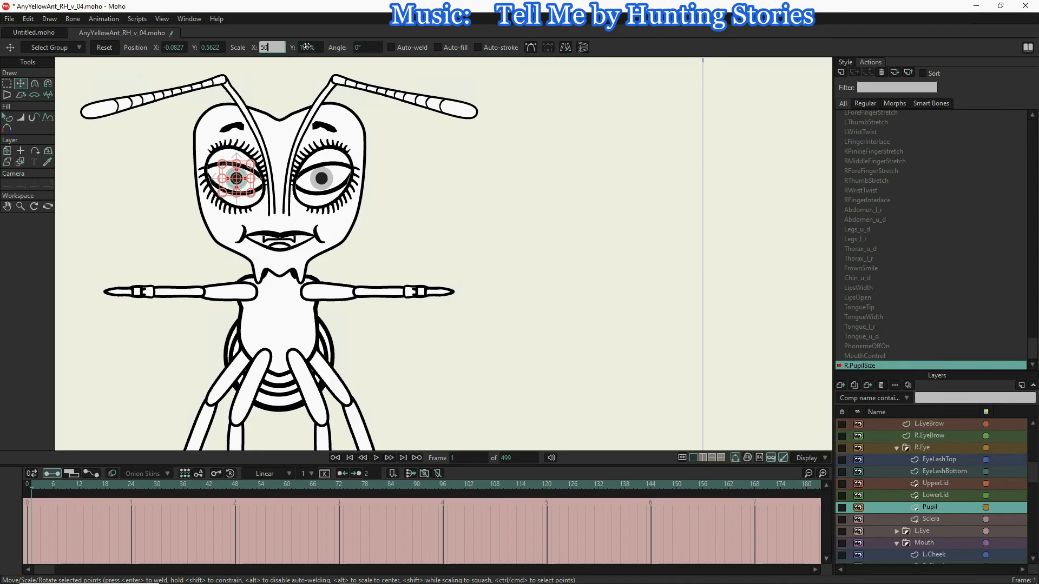
key(Return)
click(306, 47)
text(50)
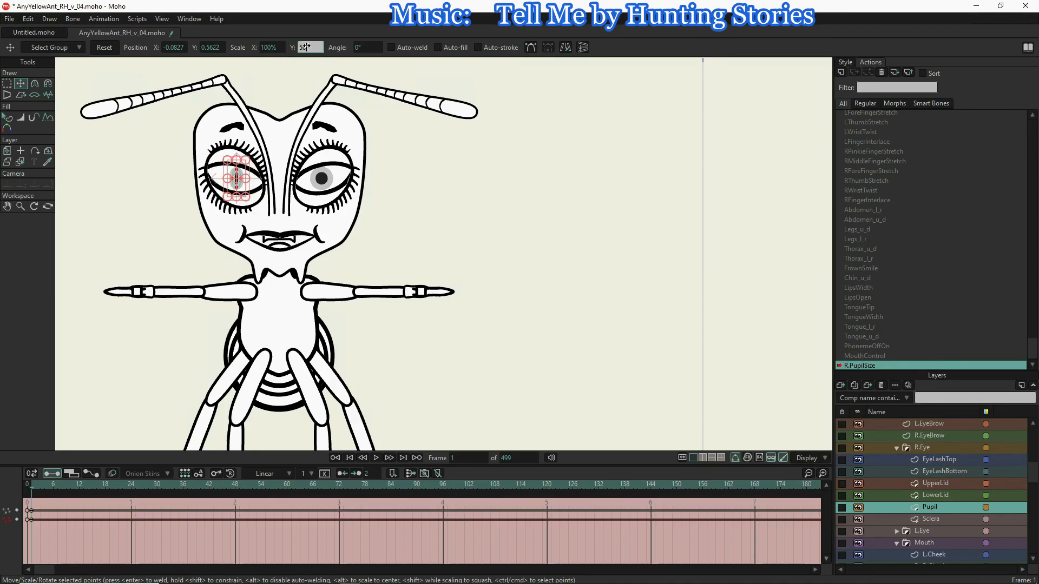
key(Return)
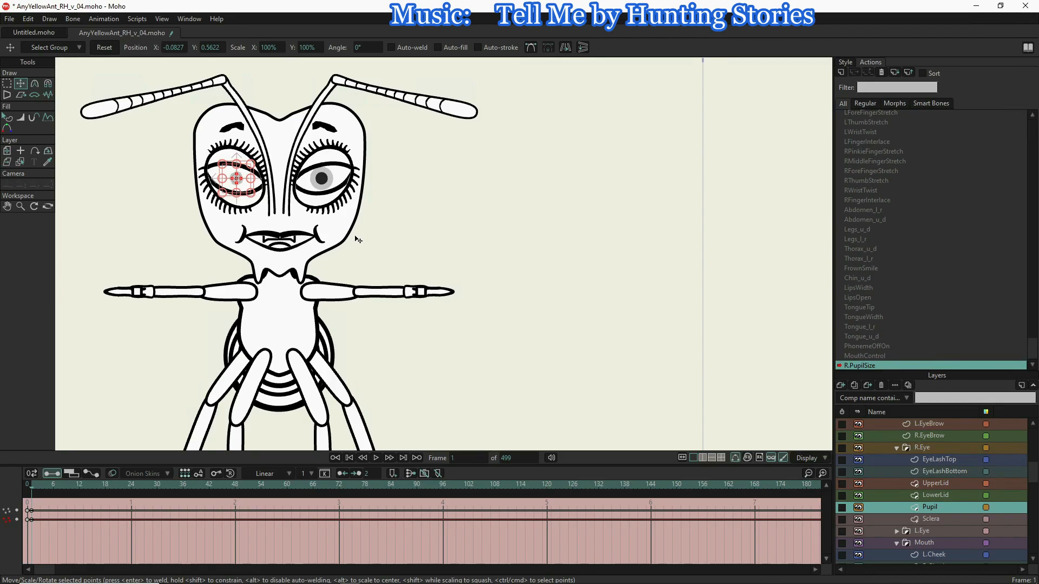
- At frame 33, scale the selected pupil points to 200% in X and Y
click(170, 486)
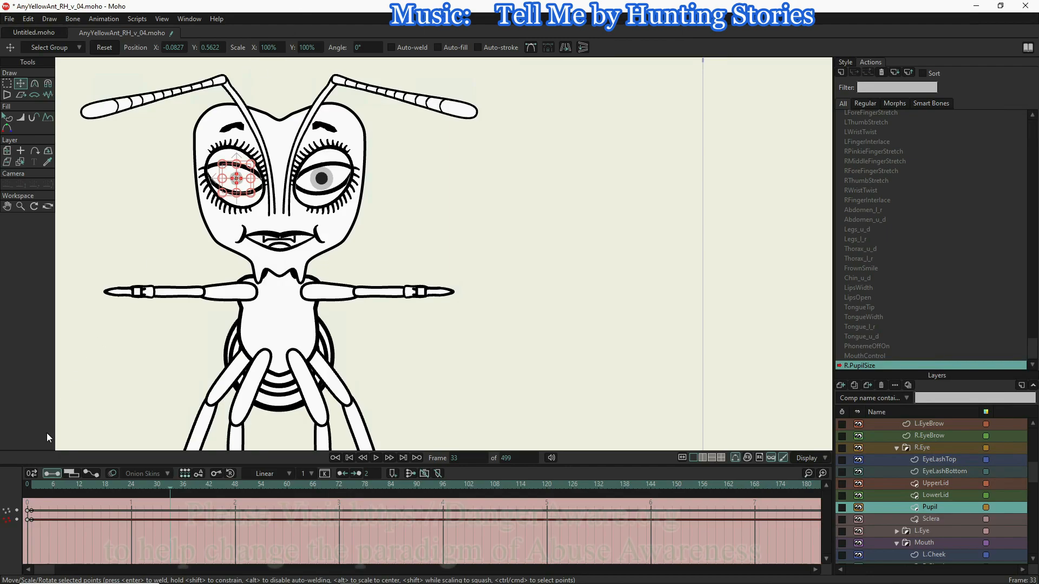
click(32, 483)
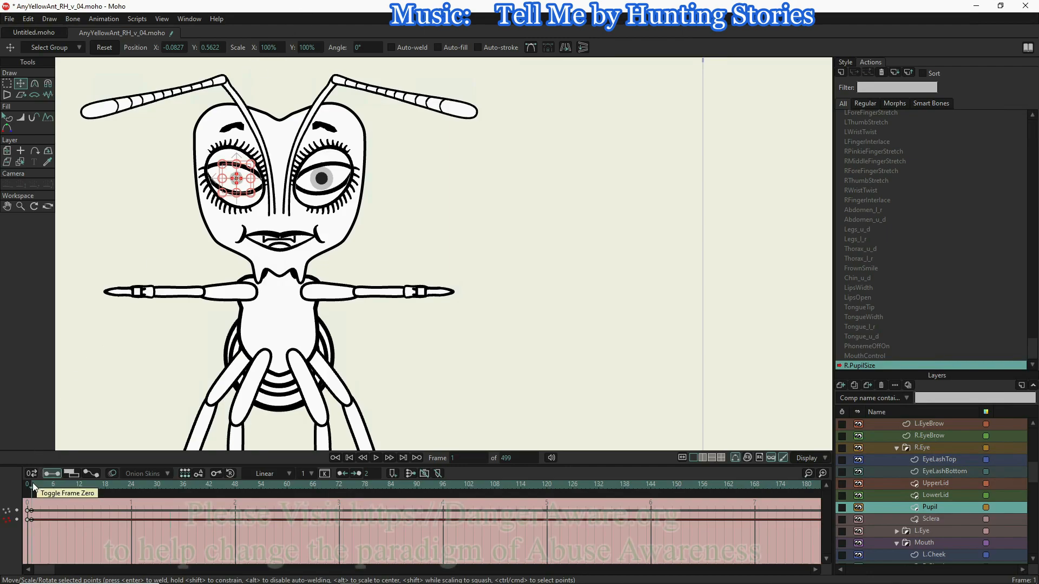
click(44, 485)
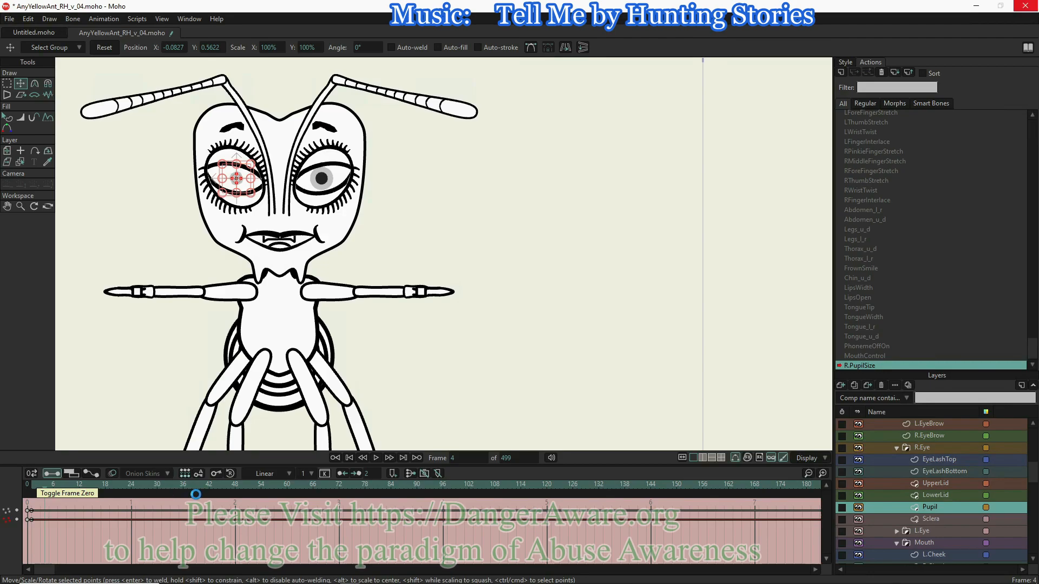
click(174, 491)
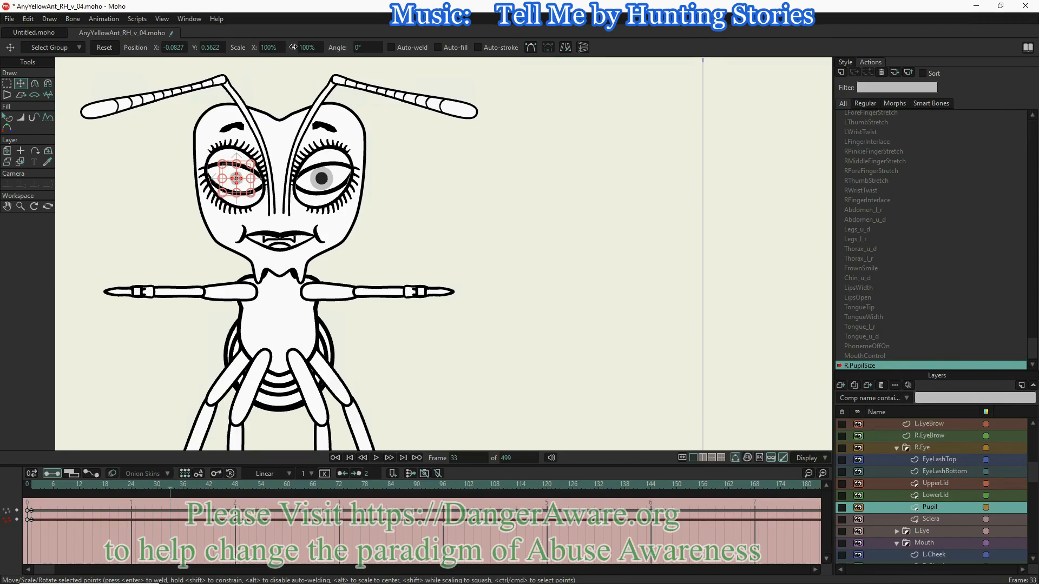
double_click(269, 47)
text(2)
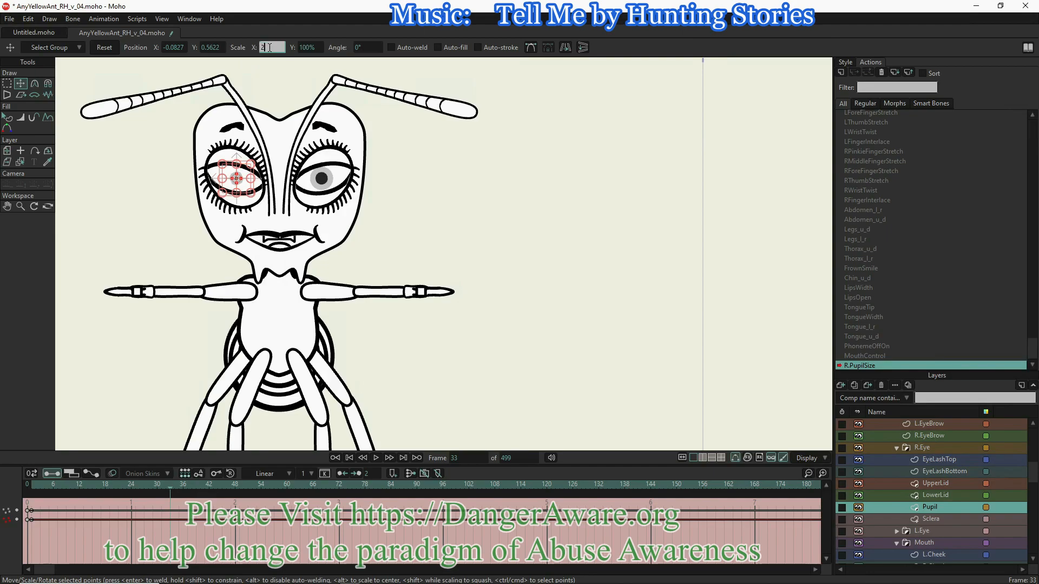
double_click(306, 44)
text(200)
key(Return)
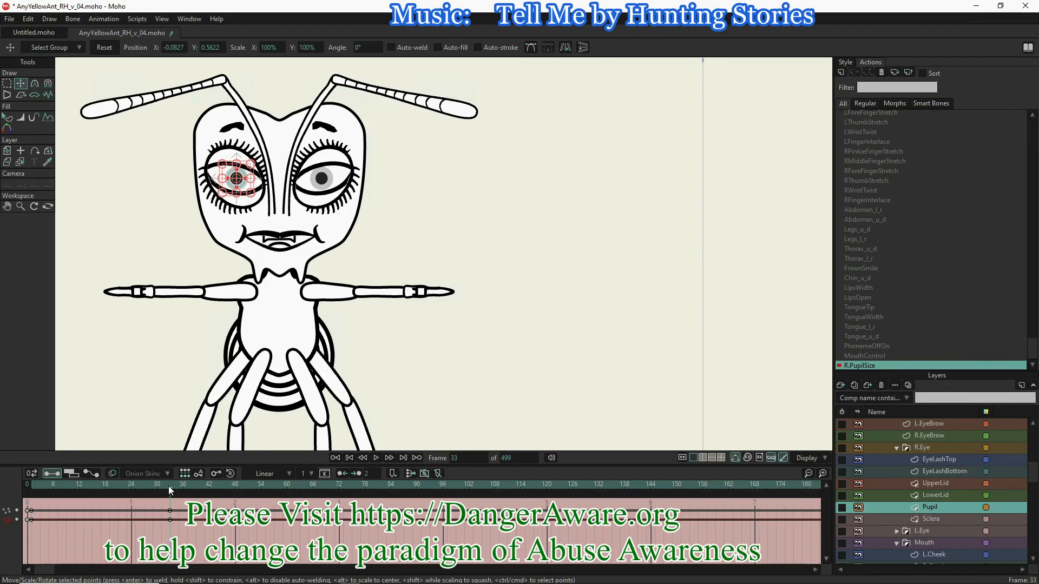
- At frame 65, scale the selected pupil points to 150% in X and Y
drag(160, 491, 309, 489)
click(275, 48)
text(15)
text(150)
key(Return)
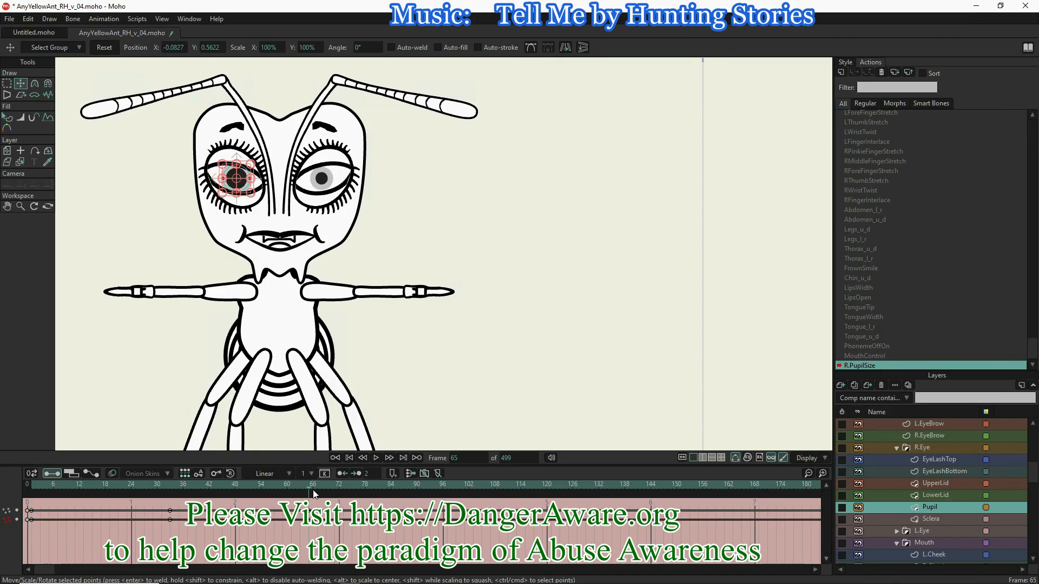
- Scrub the R.PupilSize action between frames 1 and 65 to check the pupil's scaling, and select the Mainline timeline
drag(310, 486, 32, 482)
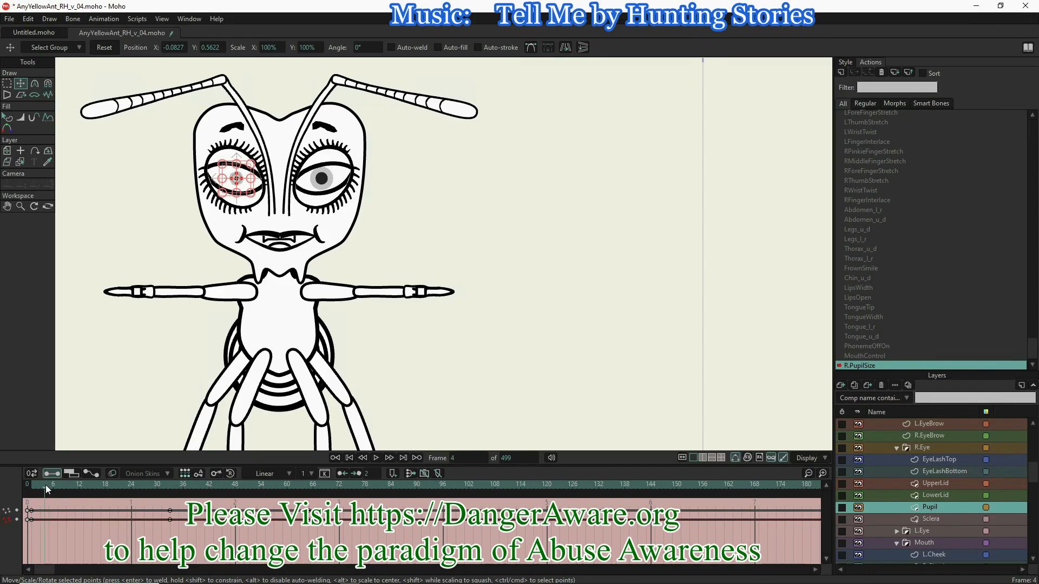
drag(60, 488, 317, 488)
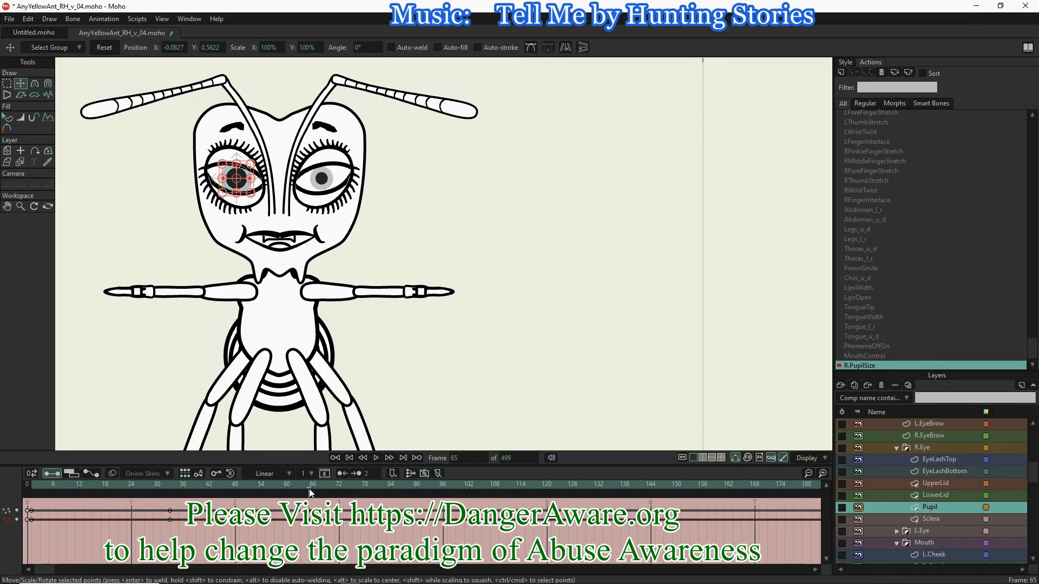
drag(310, 488, 165, 484)
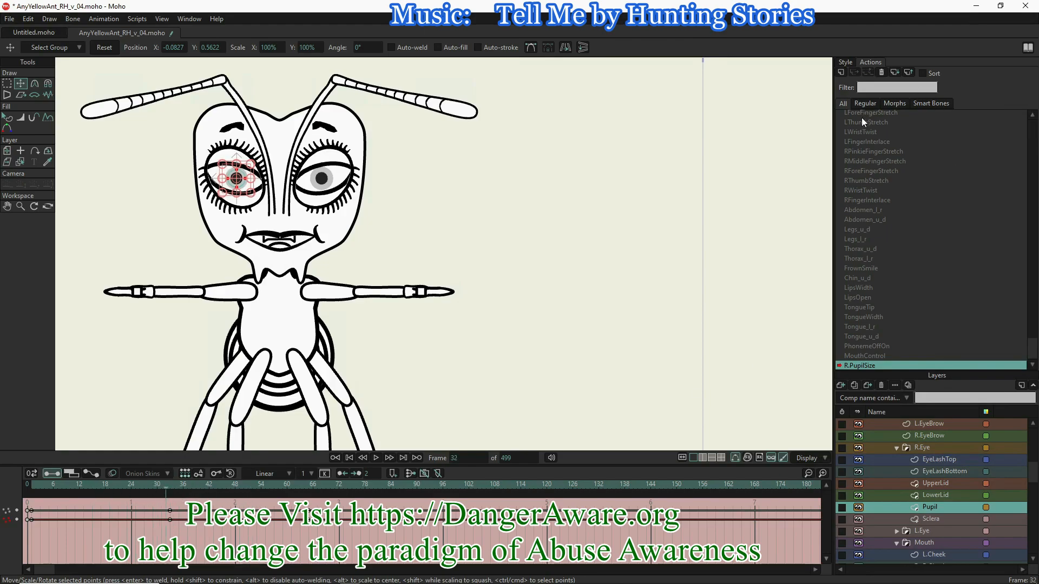
scroll(866, 121, up, 2)
click(878, 116)
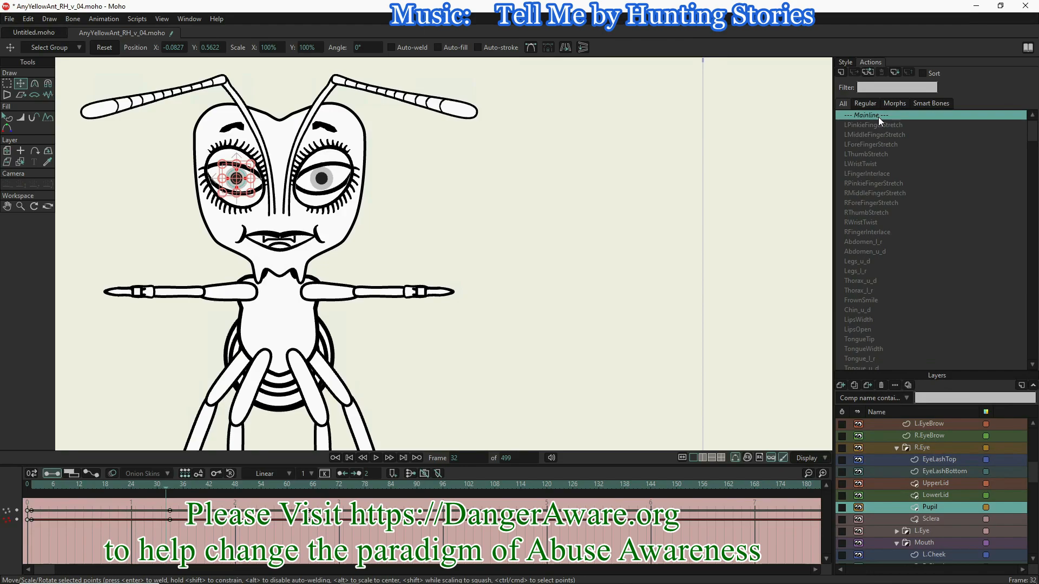
- Return to the Mainline timeline and, on the EveryYellowAnt bone layer at frame 1, rotate the R.EyeLid_u_d control bone to 180°
double_click(878, 116)
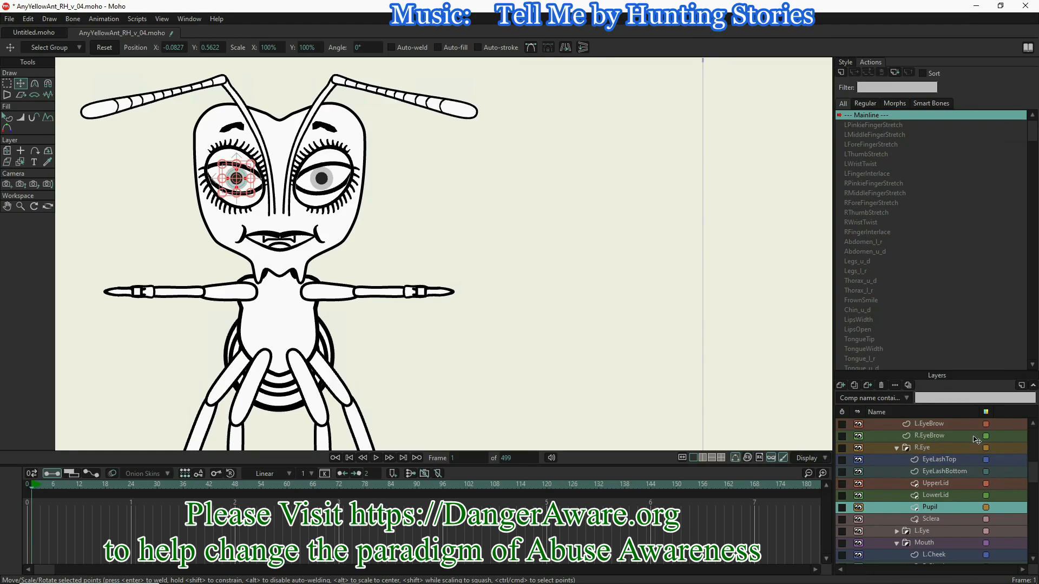
click(961, 427)
scroll(961, 427, up, 2)
scroll(961, 427, up, 1)
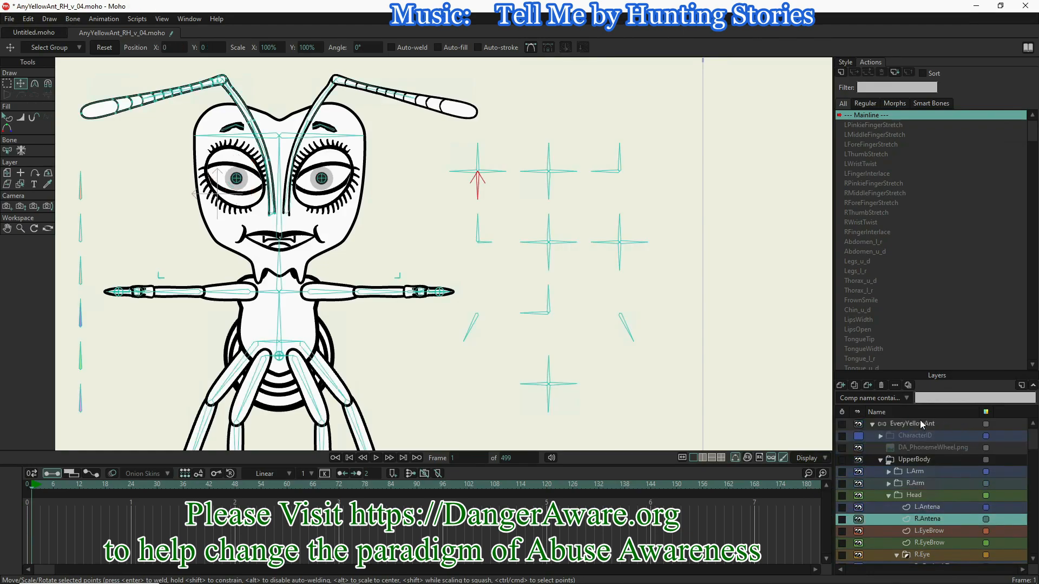
click(912, 424)
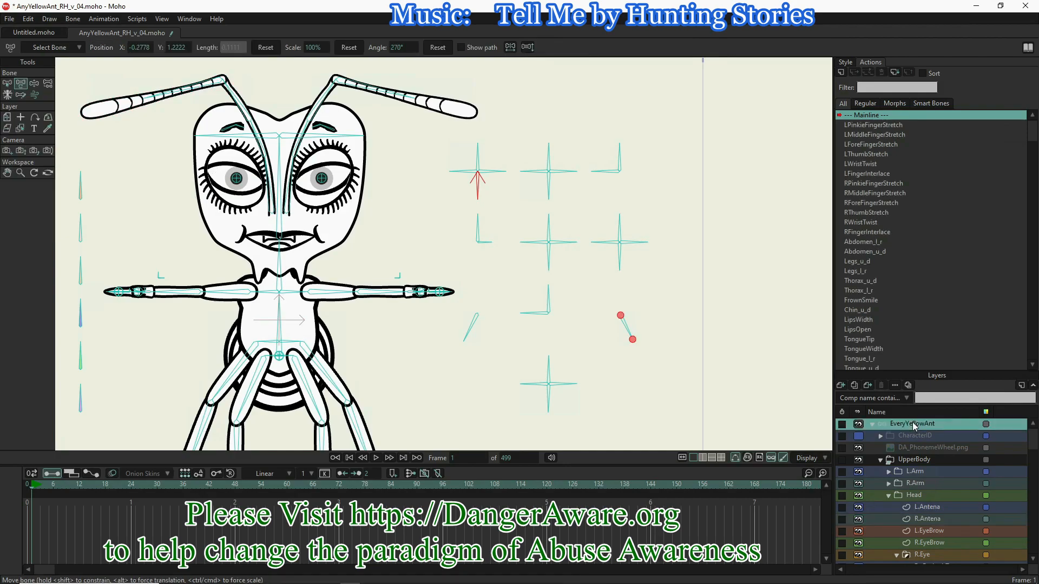
click(486, 175)
drag(486, 176, 461, 174)
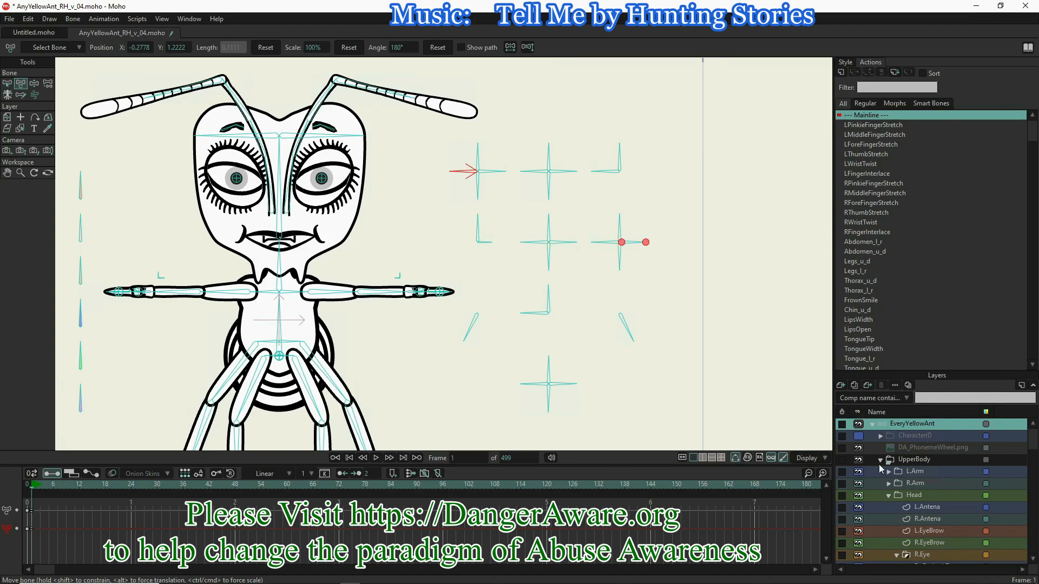
- At frame 0, select all points of the EyeLashTop layer in the R.Eye group, ready for transforming
scroll(901, 460, down, 5)
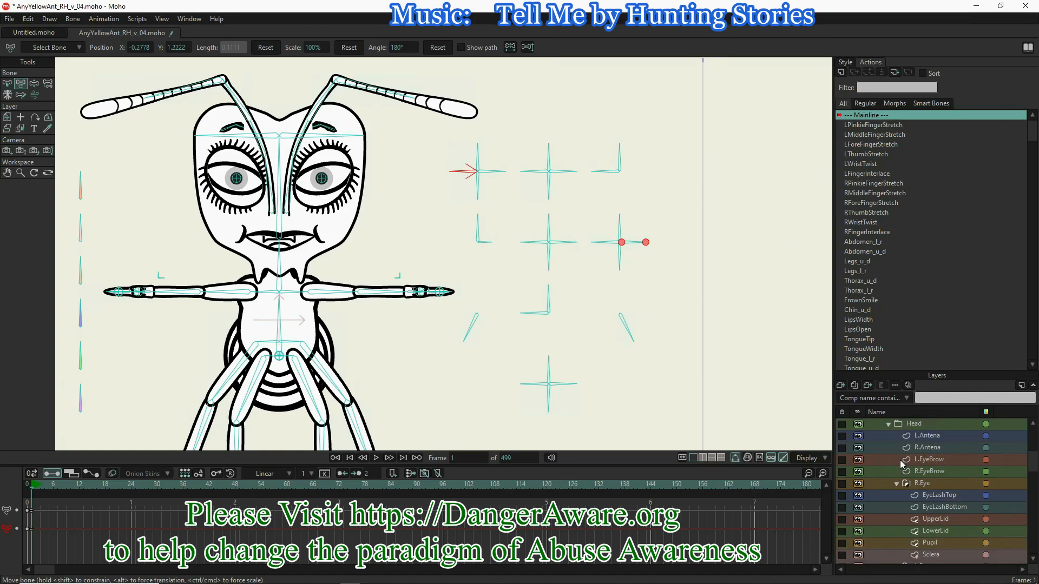
scroll(900, 460, up, 3)
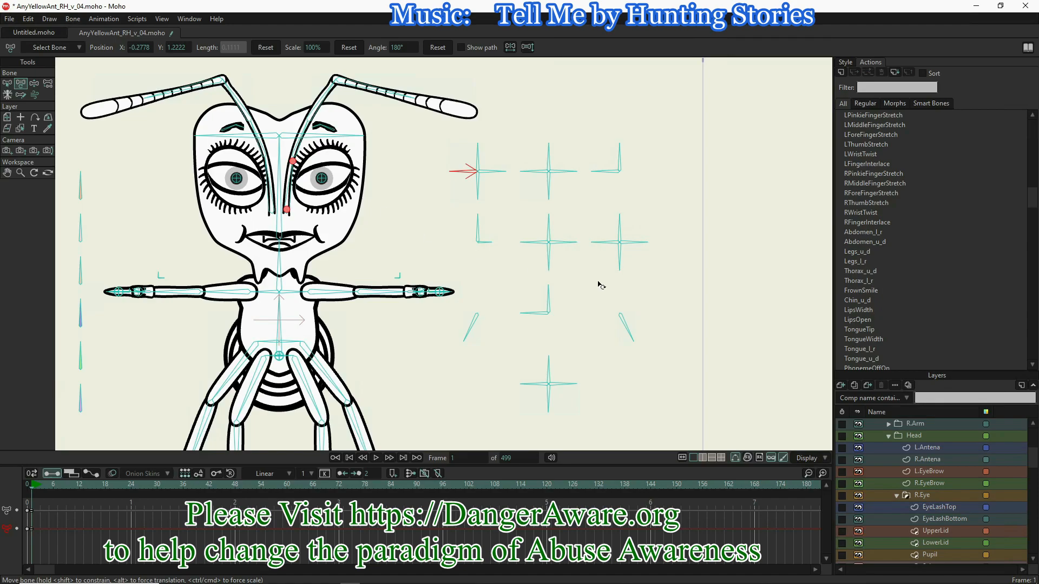
scroll(914, 423, up, 3)
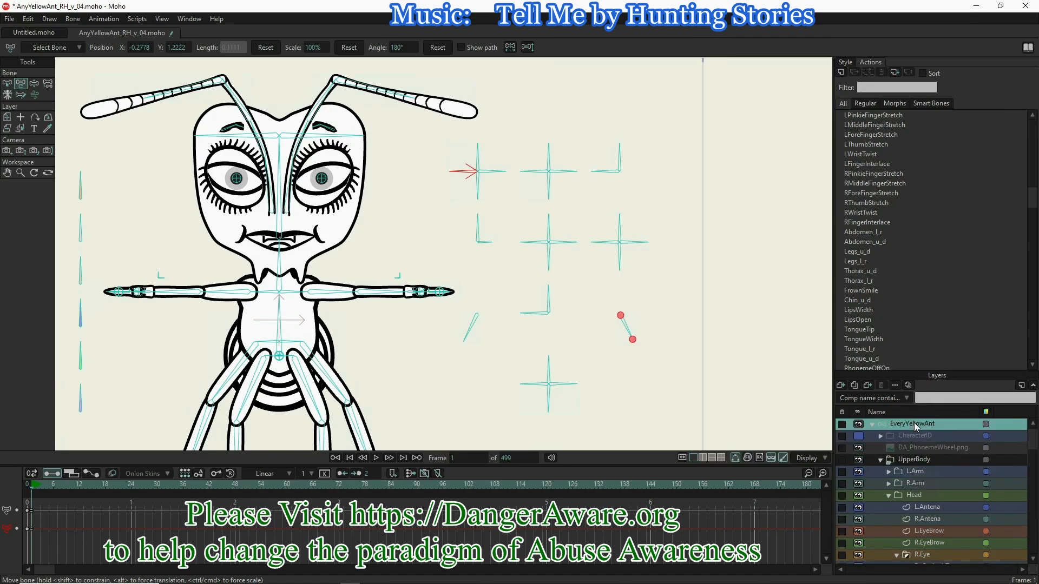
scroll(914, 427, down, 3)
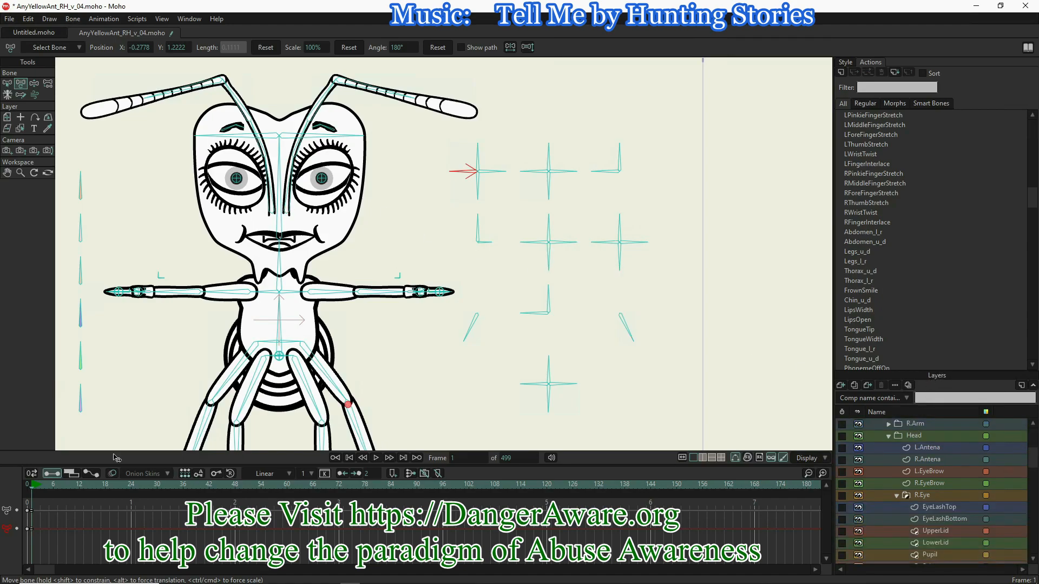
click(28, 486)
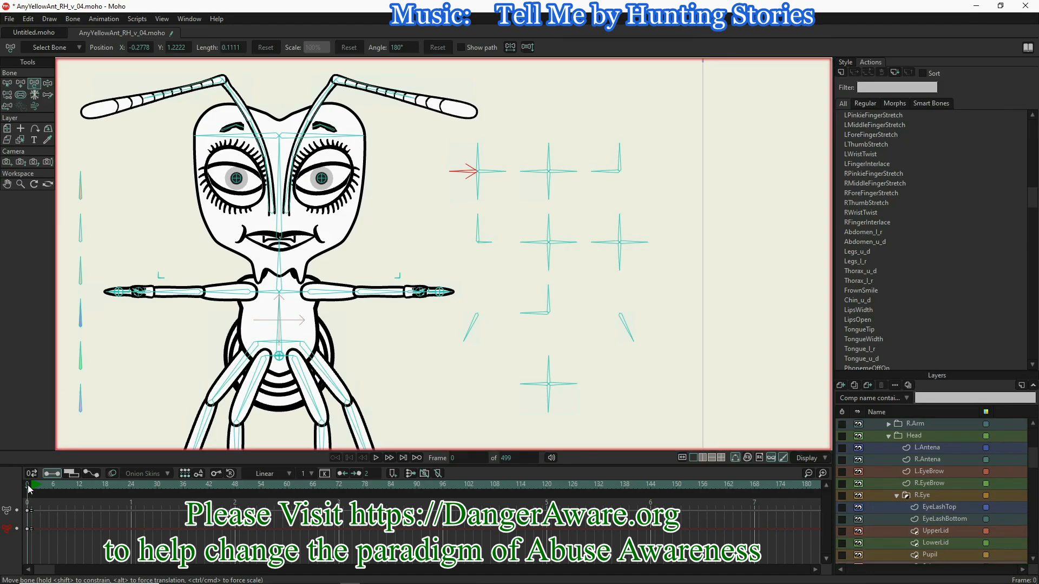
click(946, 519)
click(940, 511)
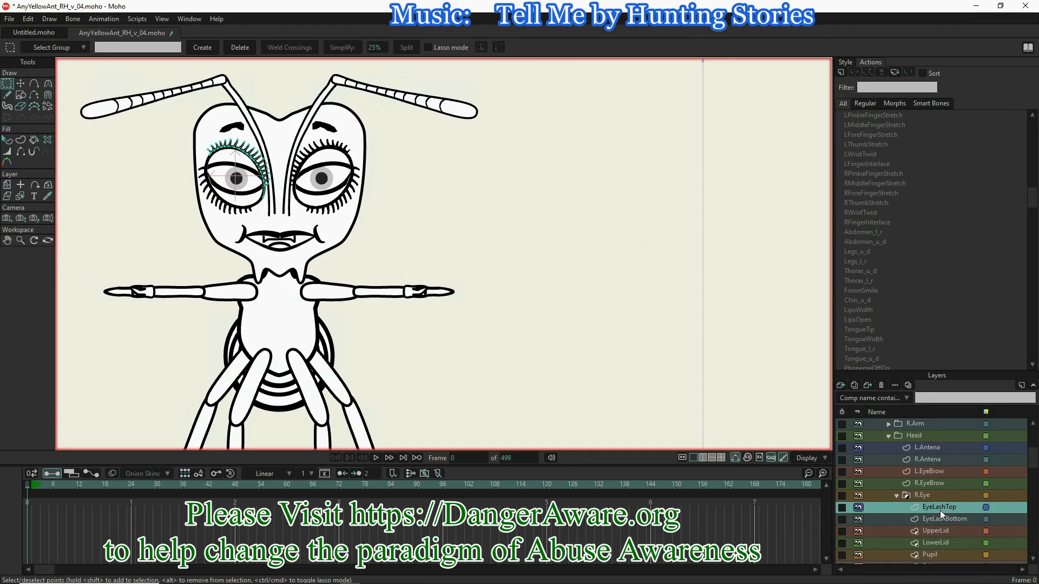
scroll(238, 135, up, 5)
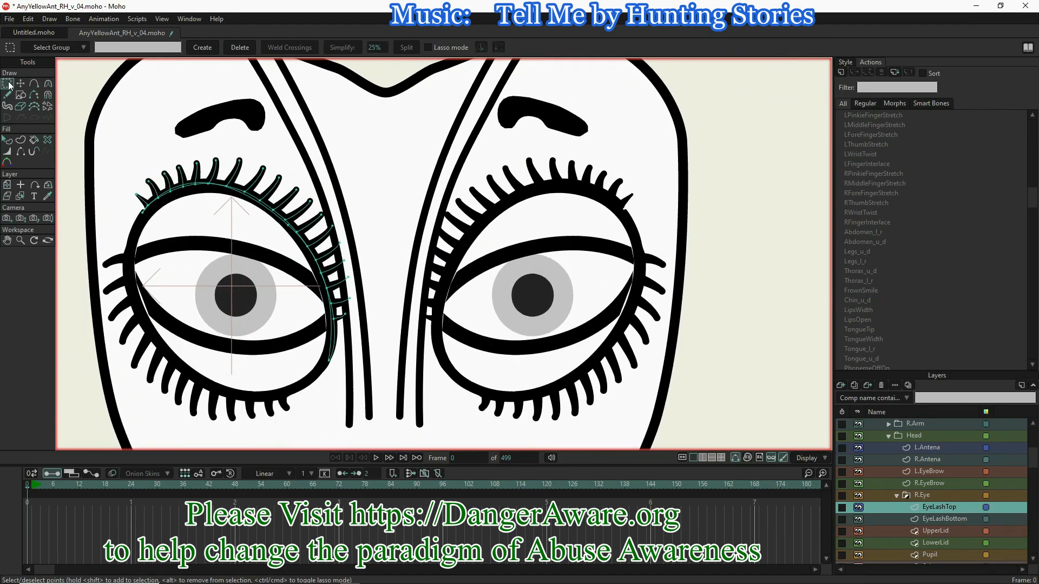
drag(114, 124, 370, 390)
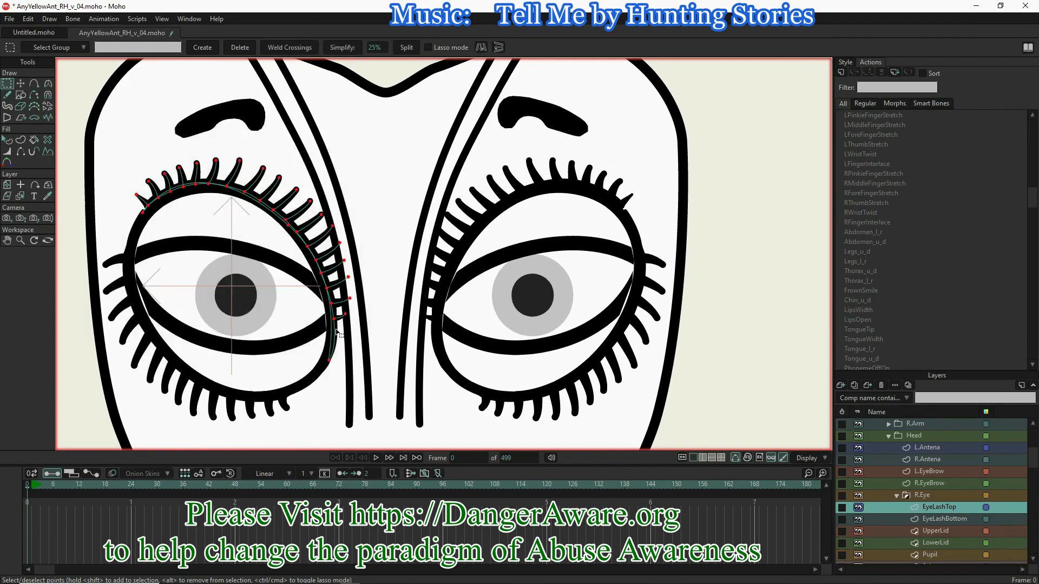
key(t)
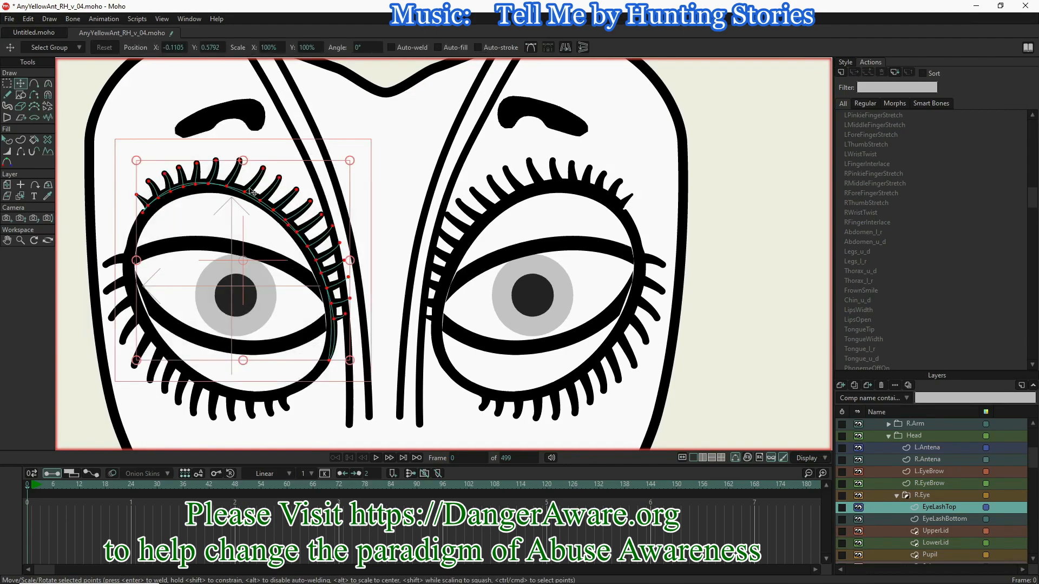
- Squash, rotate slightly and reposition the right eye's top lashes so they sit along the upper eyelid's edge
drag(242, 161, 225, 229)
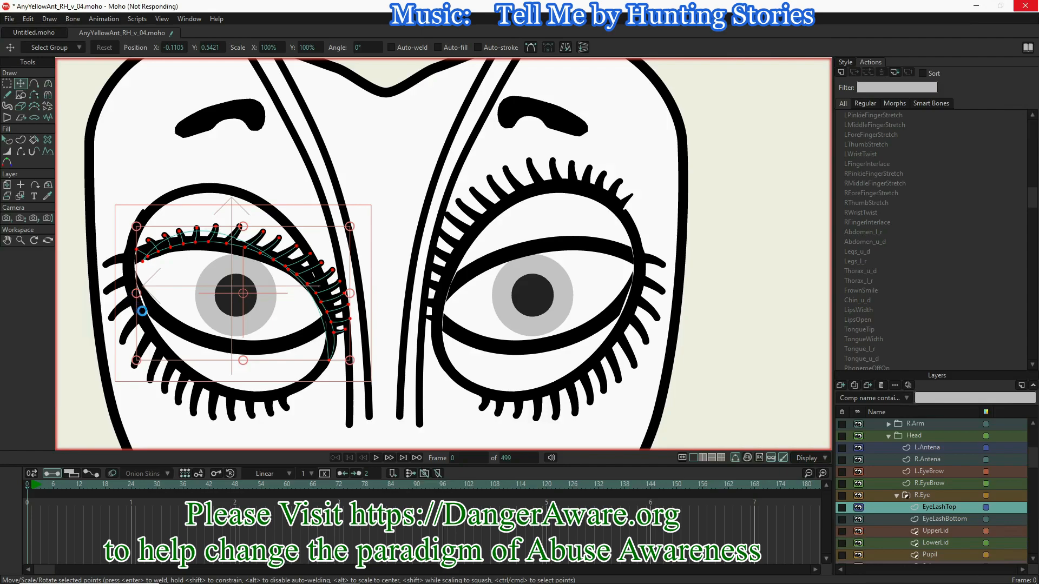
drag(143, 314, 125, 314)
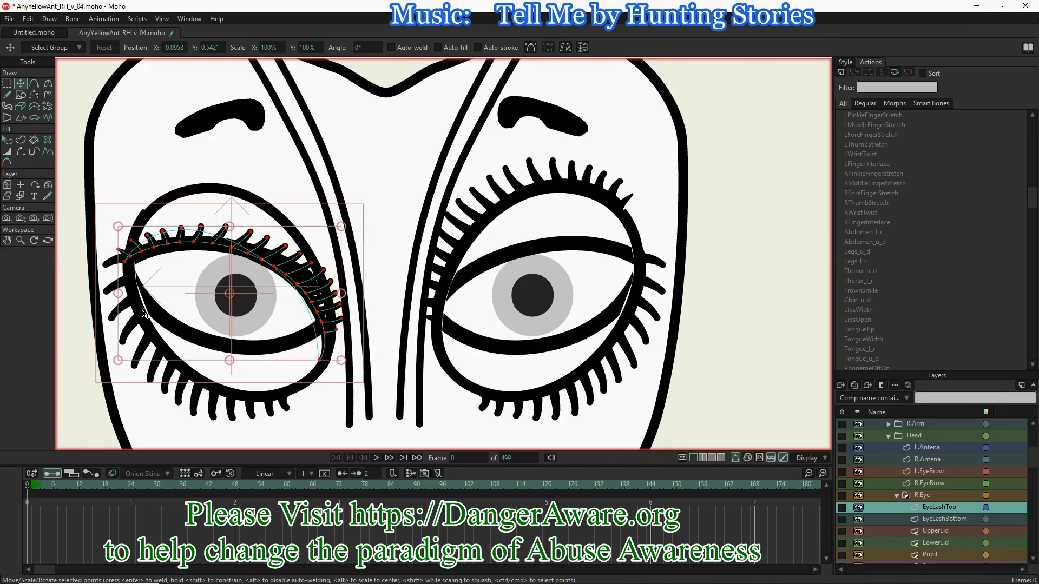
drag(124, 293, 128, 295)
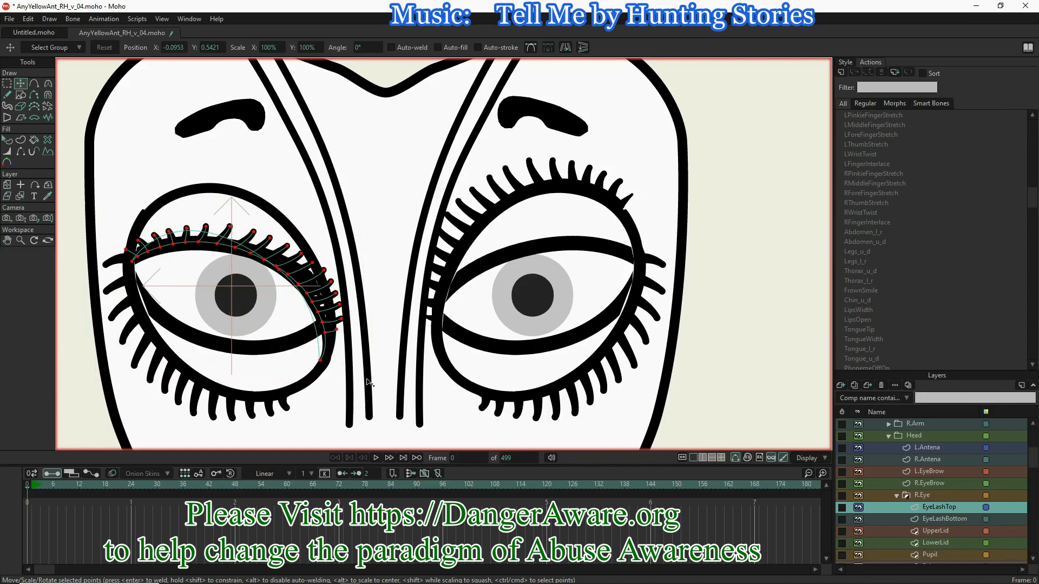
drag(342, 361, 361, 352)
drag(362, 346, 361, 347)
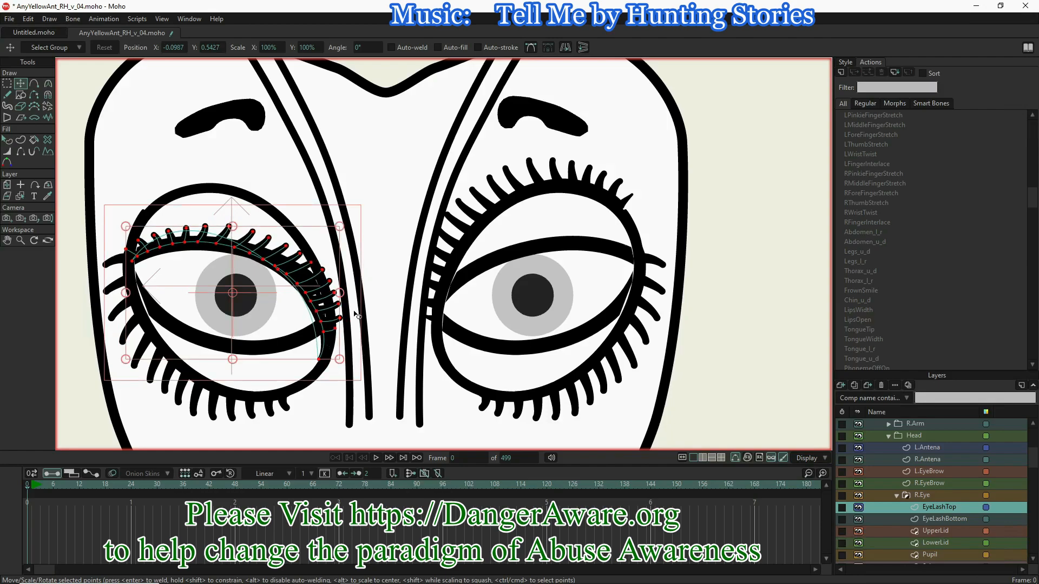
drag(233, 359, 296, 355)
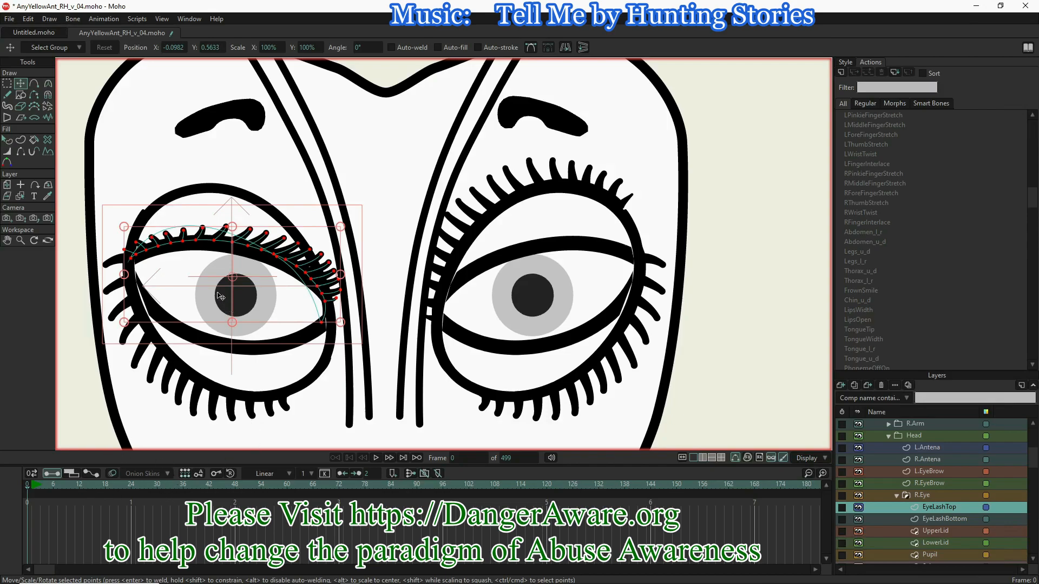
drag(215, 290, 212, 288)
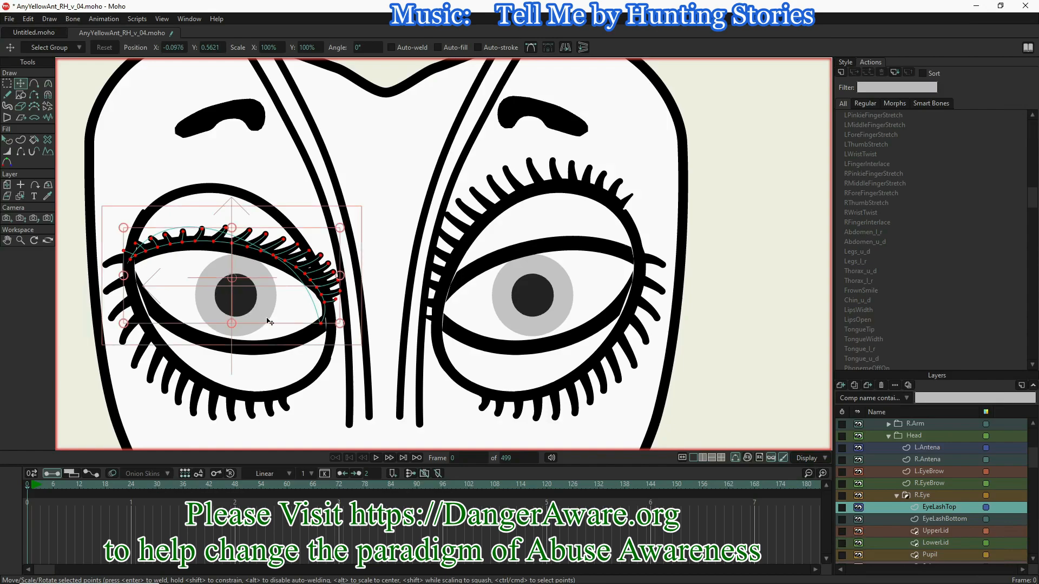
- Adjust individual points of the right eye's top lash line, moving its inner end point to follow the upper lid
click(322, 326)
drag(321, 326, 326, 306)
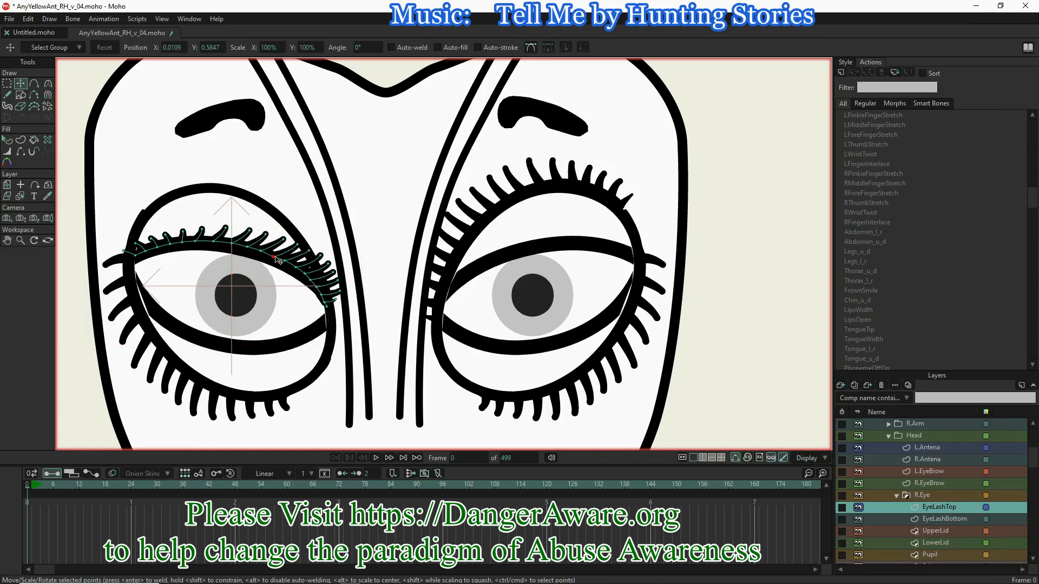
click(276, 256)
click(326, 303)
drag(327, 307, 331, 311)
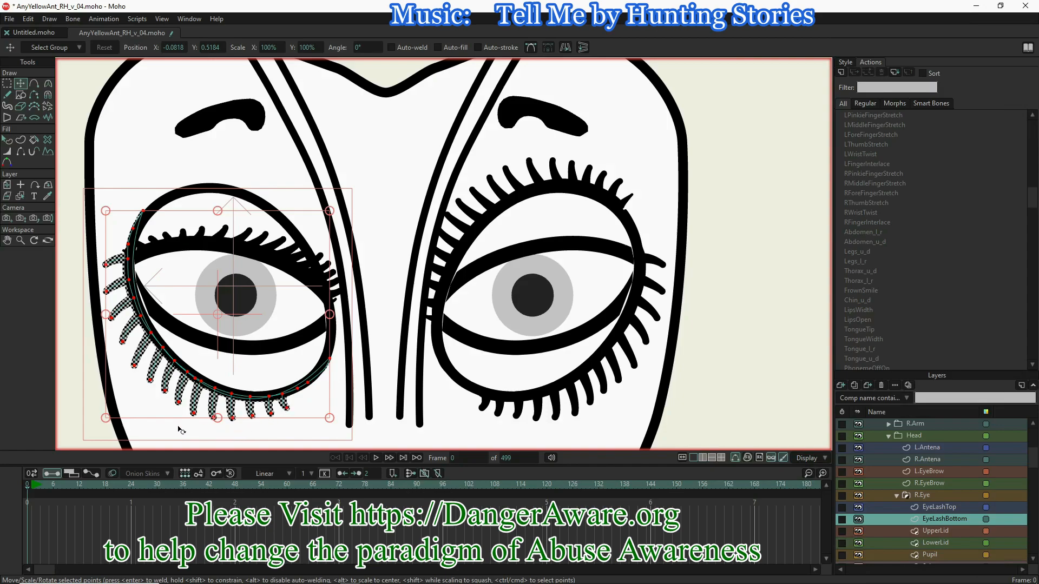
- Squash and reposition the right eye's EyeLashBottom points to follow the lower lid, and adjust the top lash line's inner end point
drag(218, 418, 227, 368)
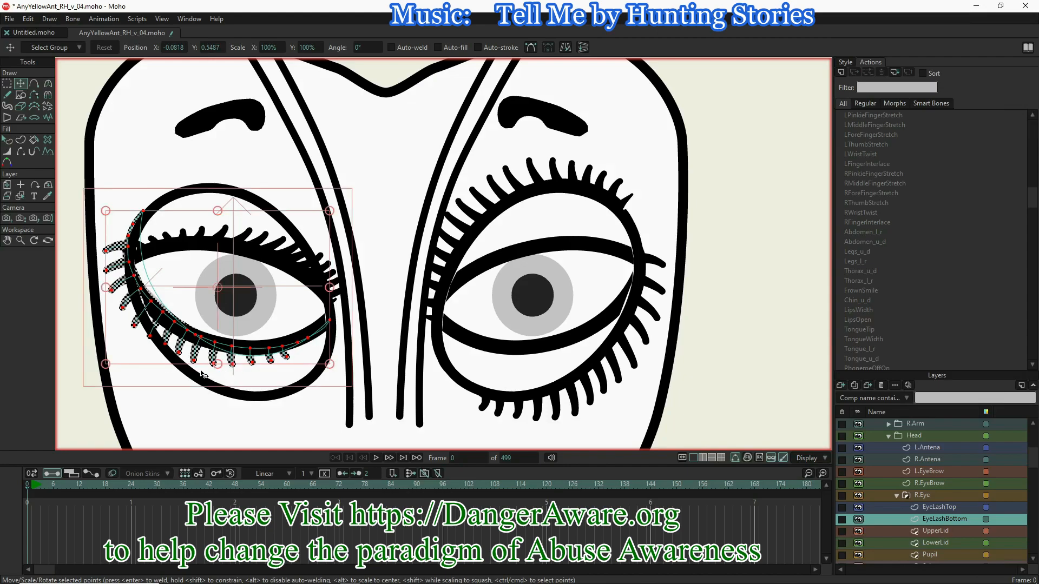
drag(198, 379, 250, 362)
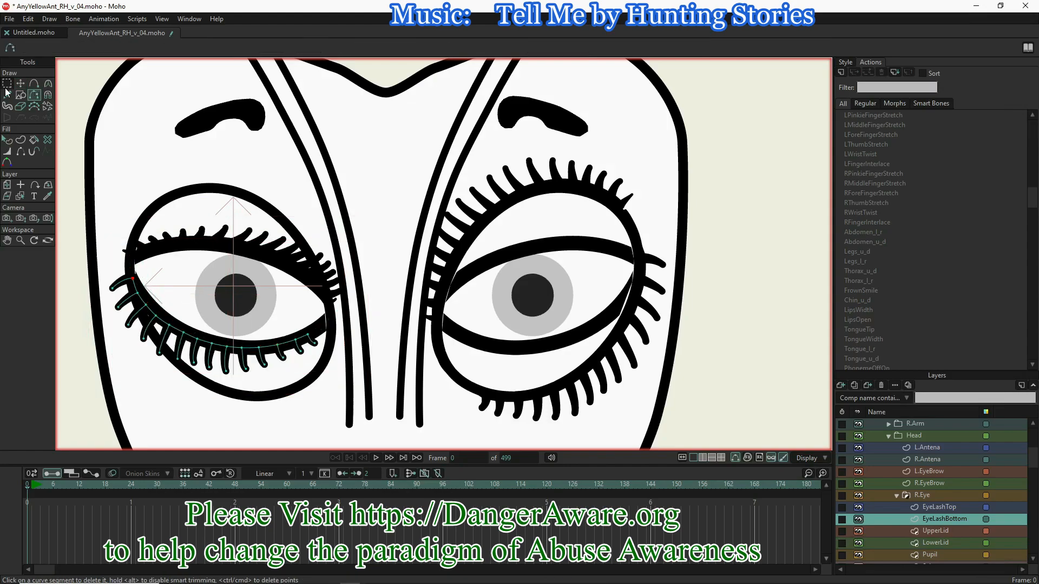
click(6, 87)
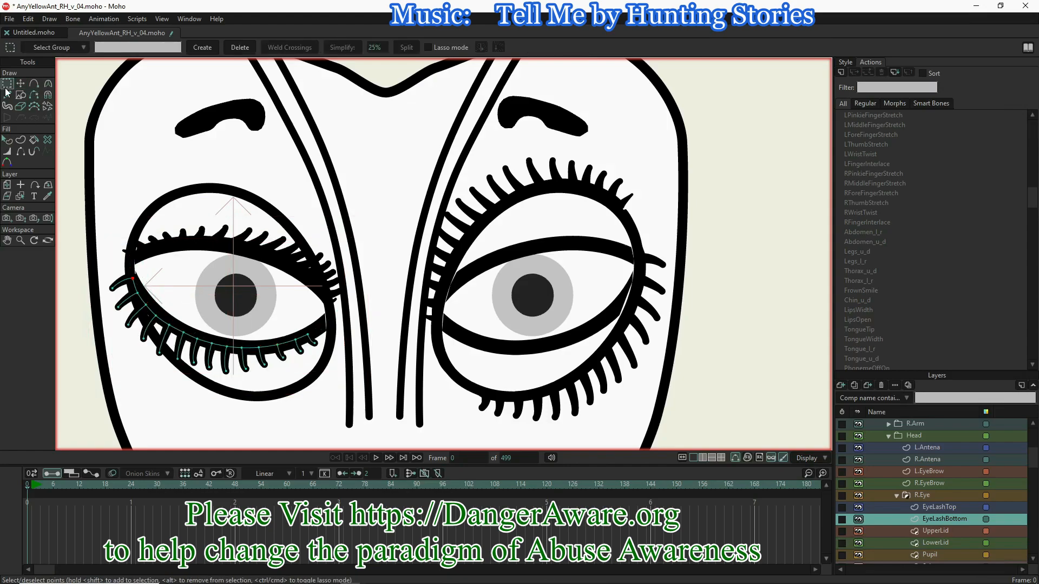
double_click(198, 335)
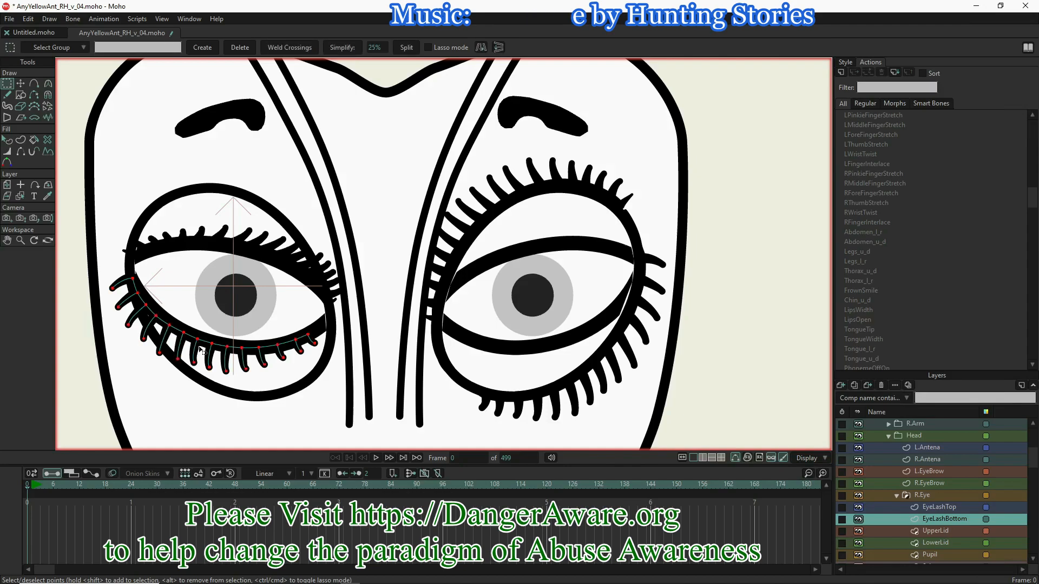
key(t)
drag(184, 360, 215, 388)
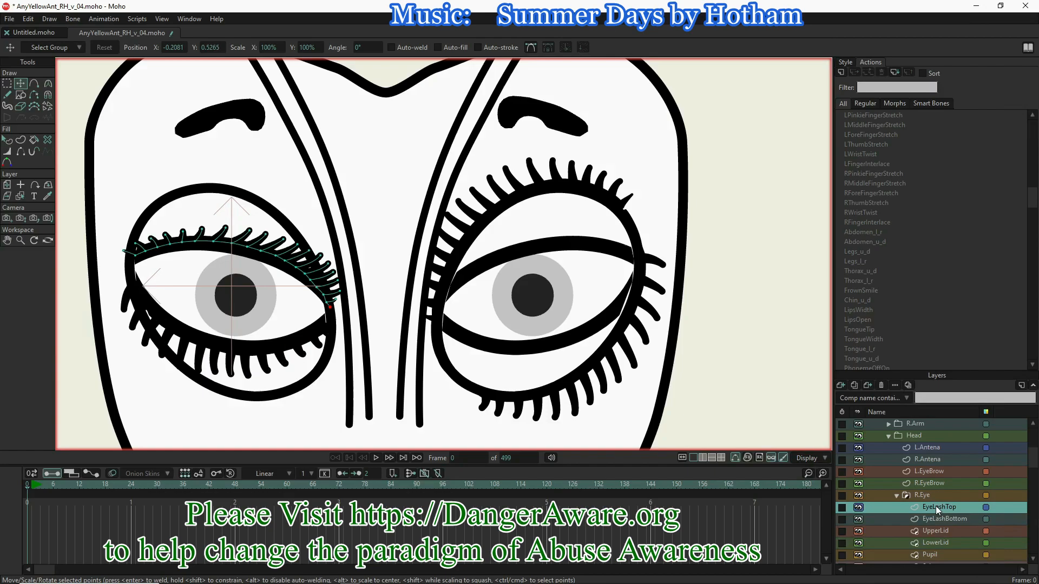
click(329, 307)
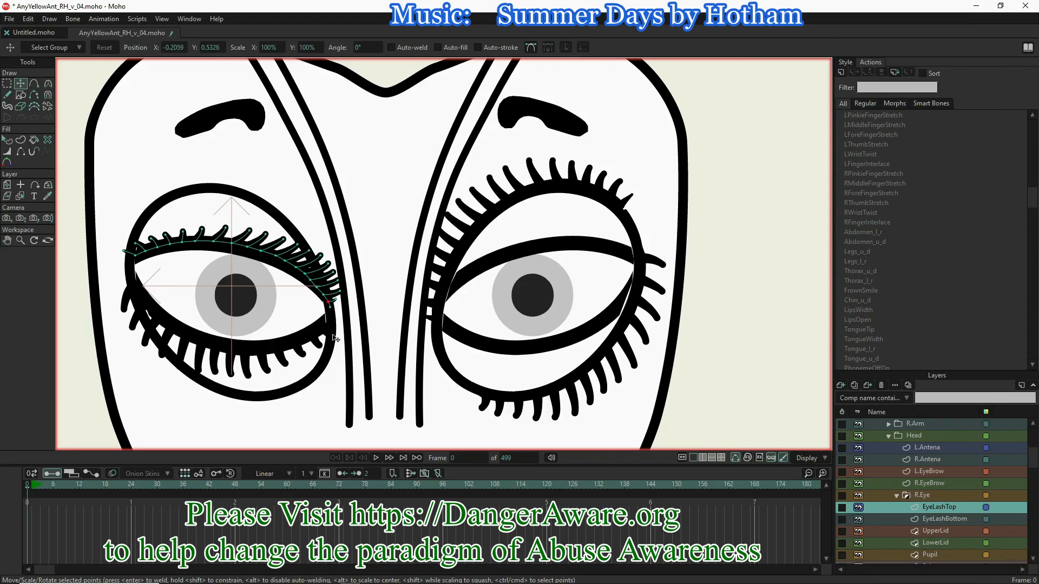
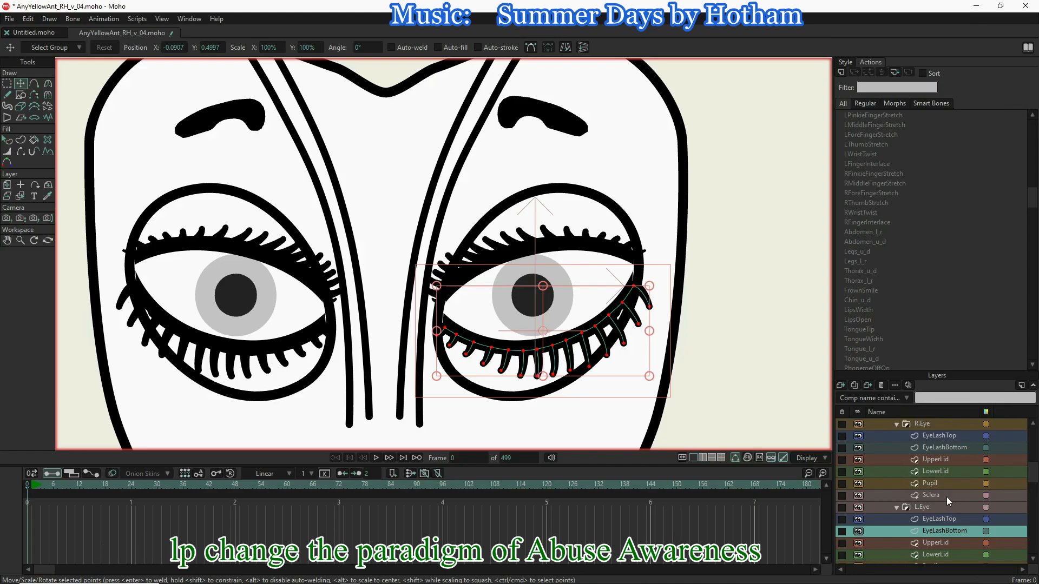
- Check the reshaped lashes on the face, and select the EveryYellowAnt bone layer and the Tongue_l_r action
scroll(286, 338, down, 4)
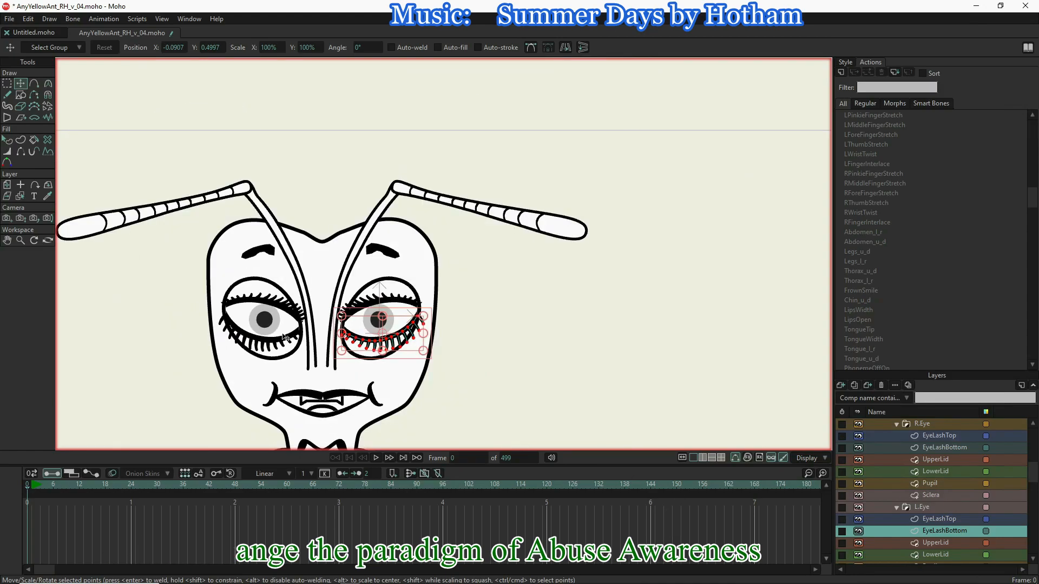
scroll(342, 390, down, 2)
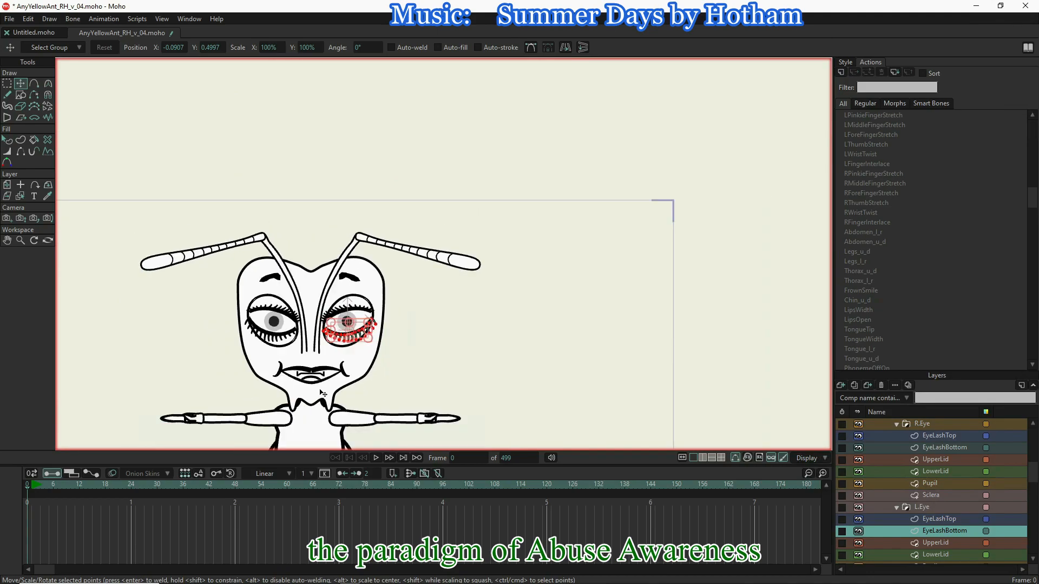
scroll(321, 388, up, 3)
scroll(320, 387, down, 2)
scroll(320, 388, up, 2)
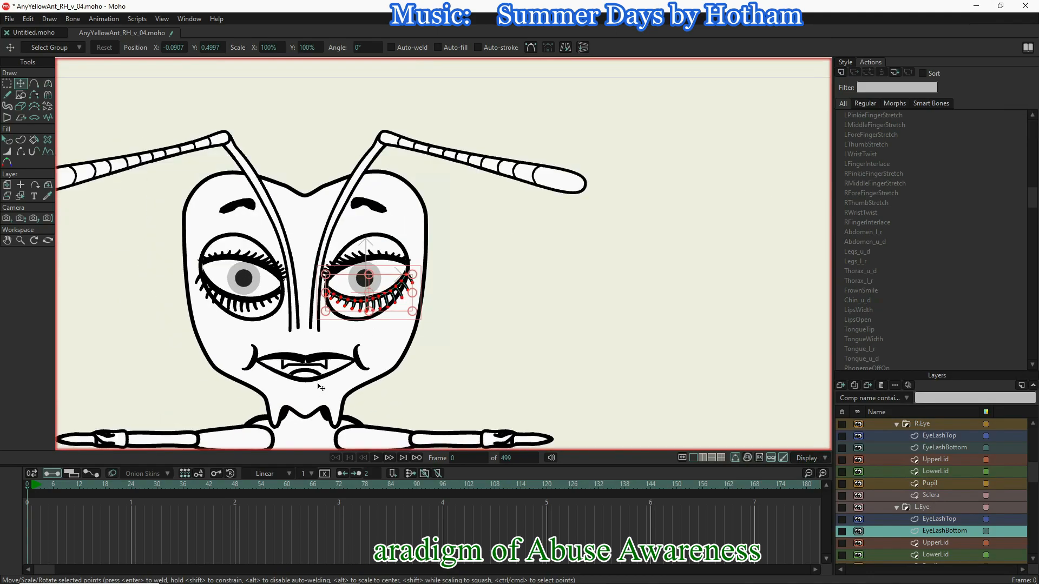
scroll(911, 332, down, 2)
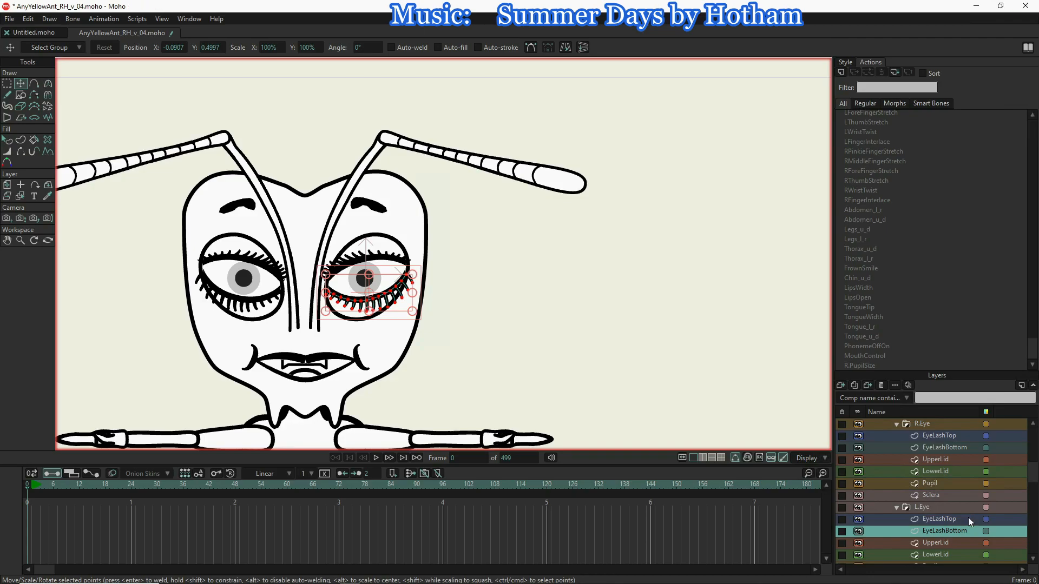
scroll(967, 517, up, 1)
scroll(967, 517, up, 10)
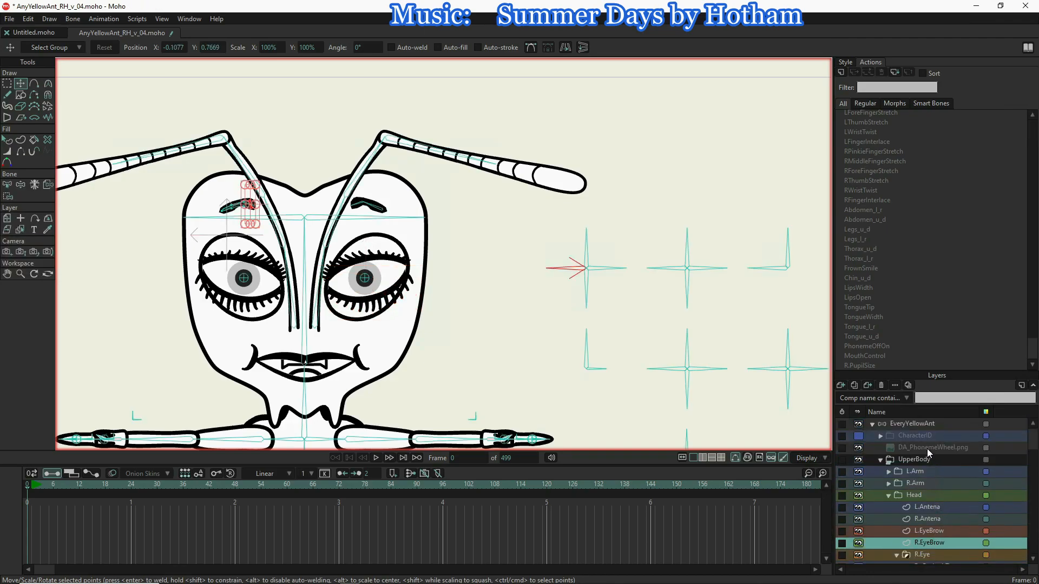
click(924, 426)
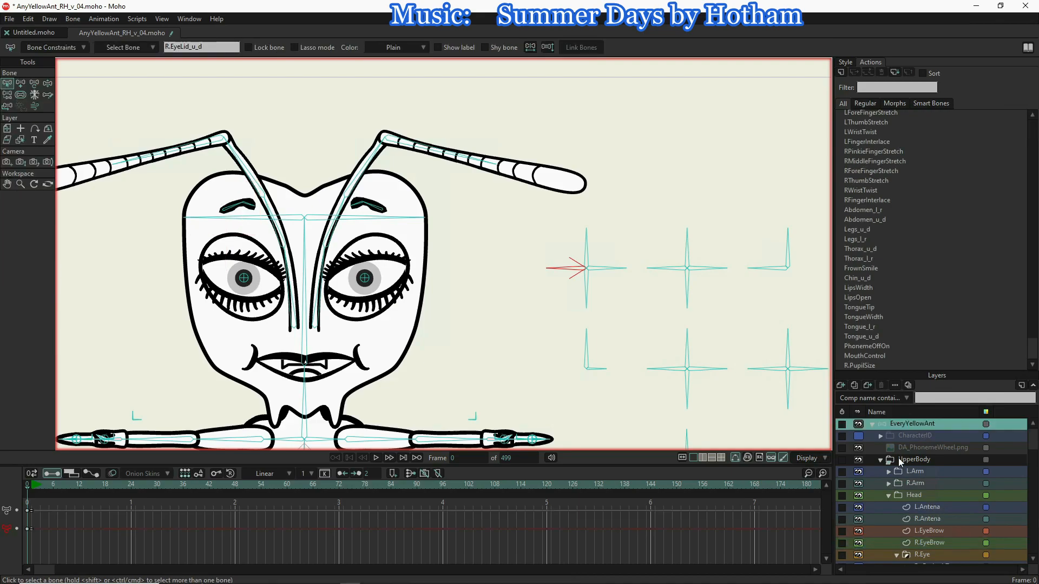
click(882, 328)
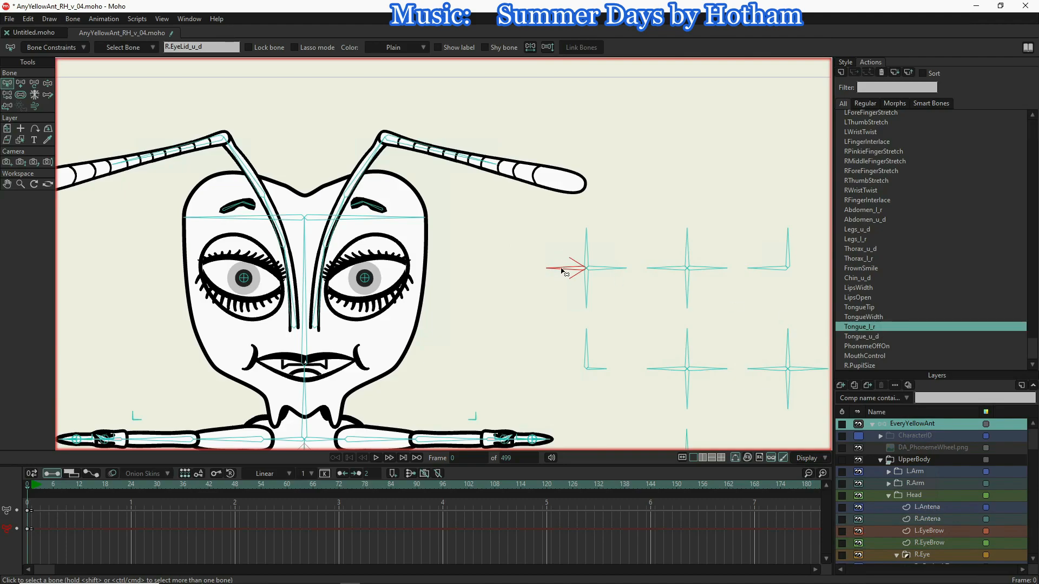
- Create a new action named R.EyeLid_u_d for the selected control bone, starting from the Mainline
scroll(825, 324, down, 5)
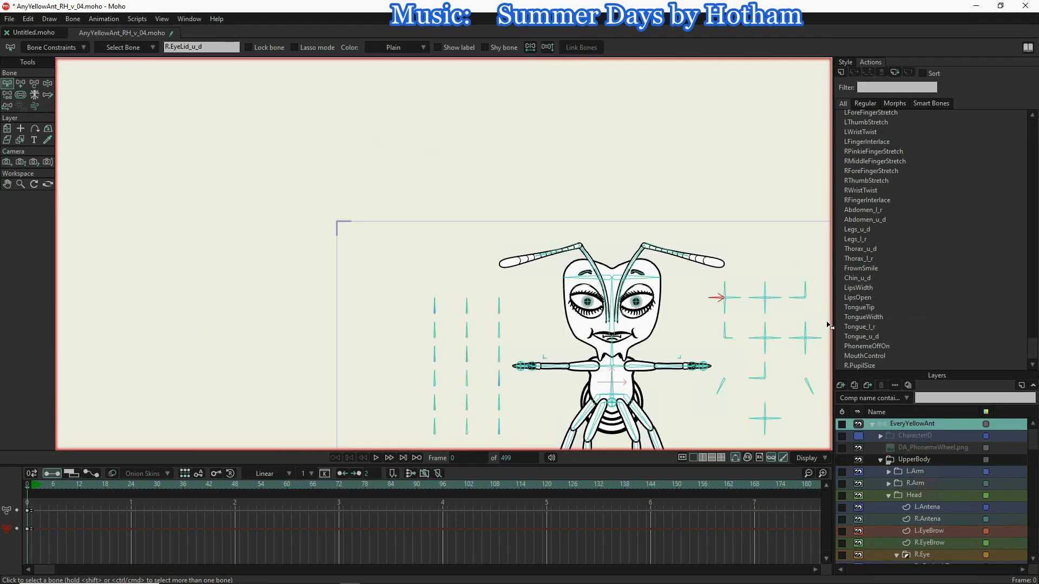
scroll(826, 324, down, 2)
scroll(812, 338, up, 7)
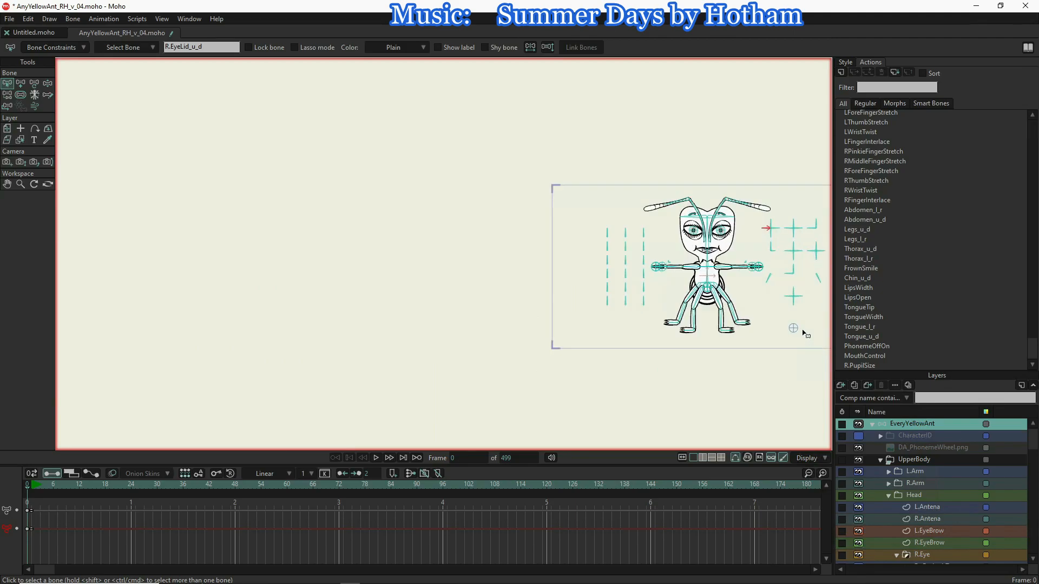
scroll(781, 272, up, 3)
scroll(709, 250, down, 3)
drag(711, 192, 601, 251)
scroll(602, 251, up, 3)
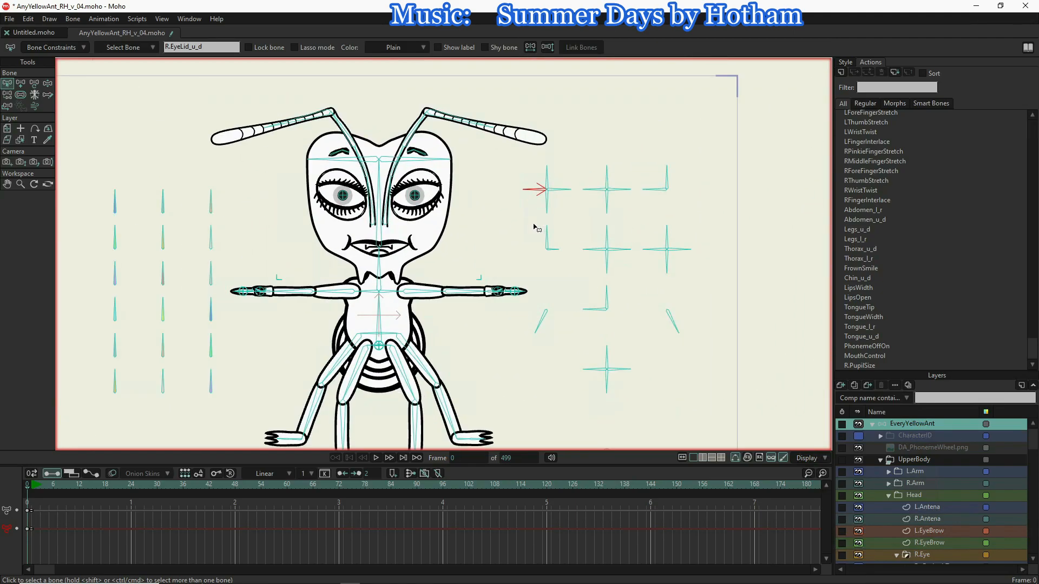
scroll(524, 245, up, 4)
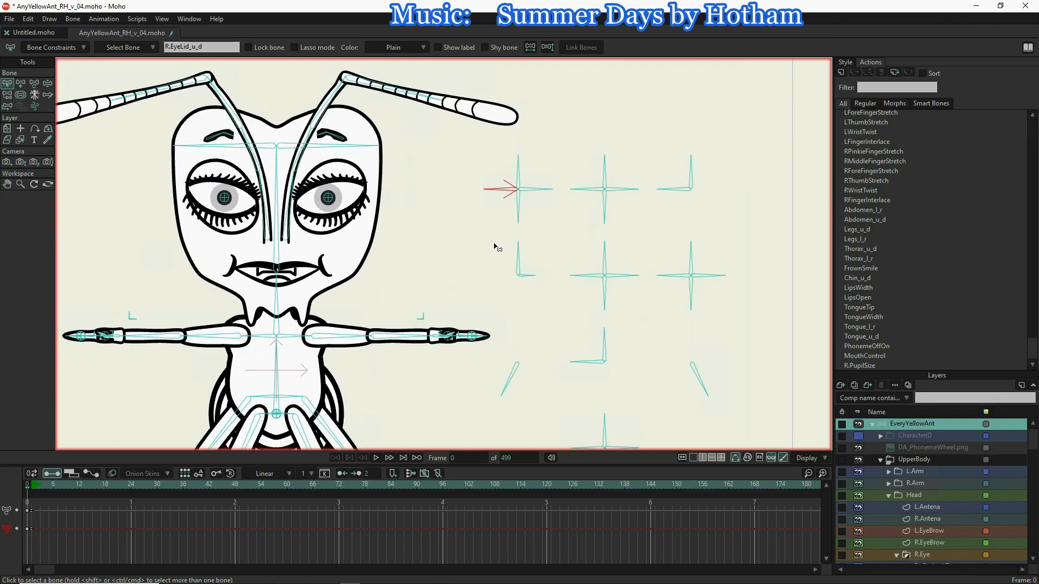
scroll(865, 141, up, 2)
click(856, 115)
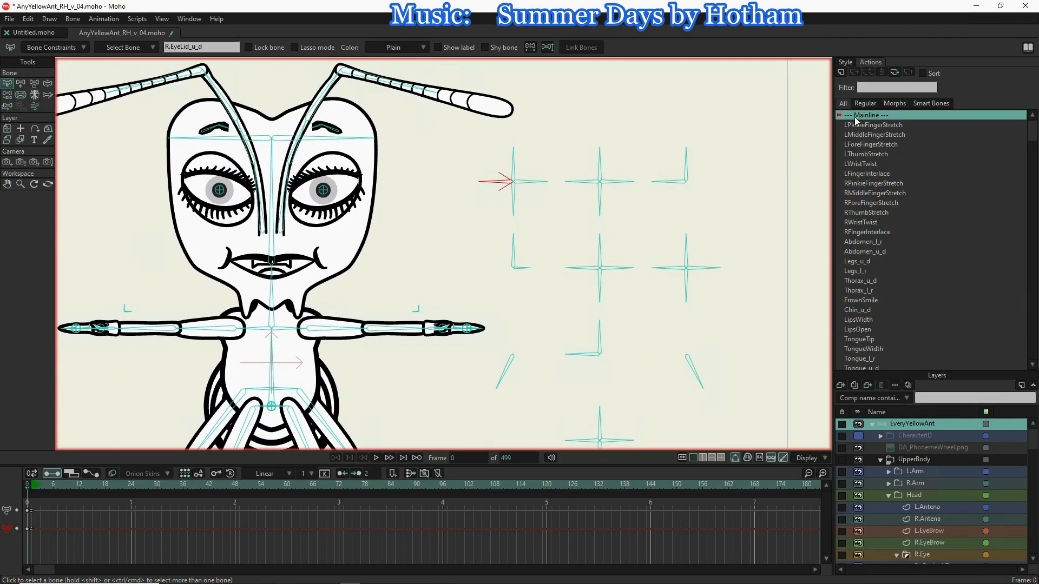
click(840, 73)
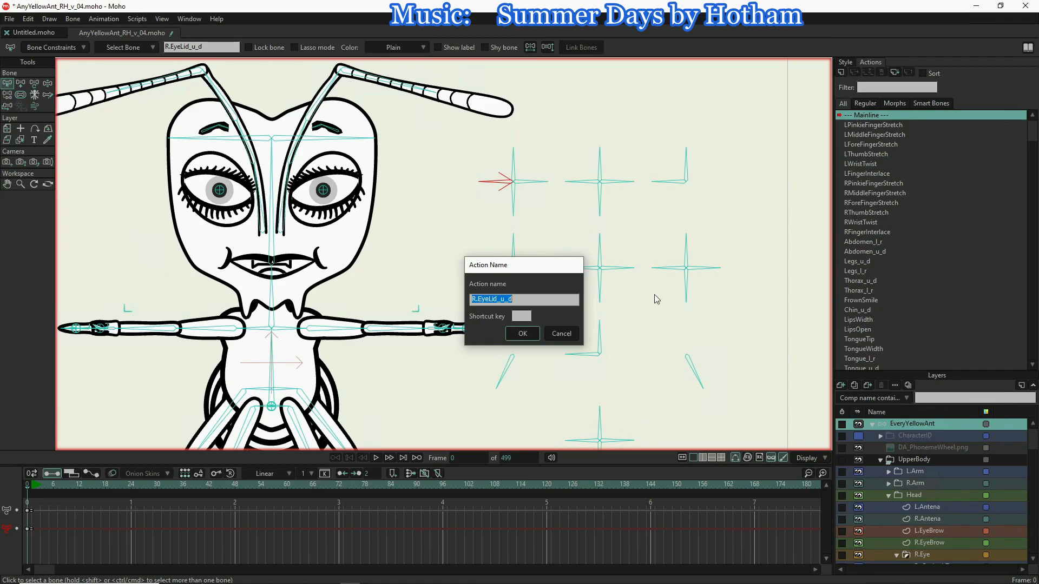
click(519, 333)
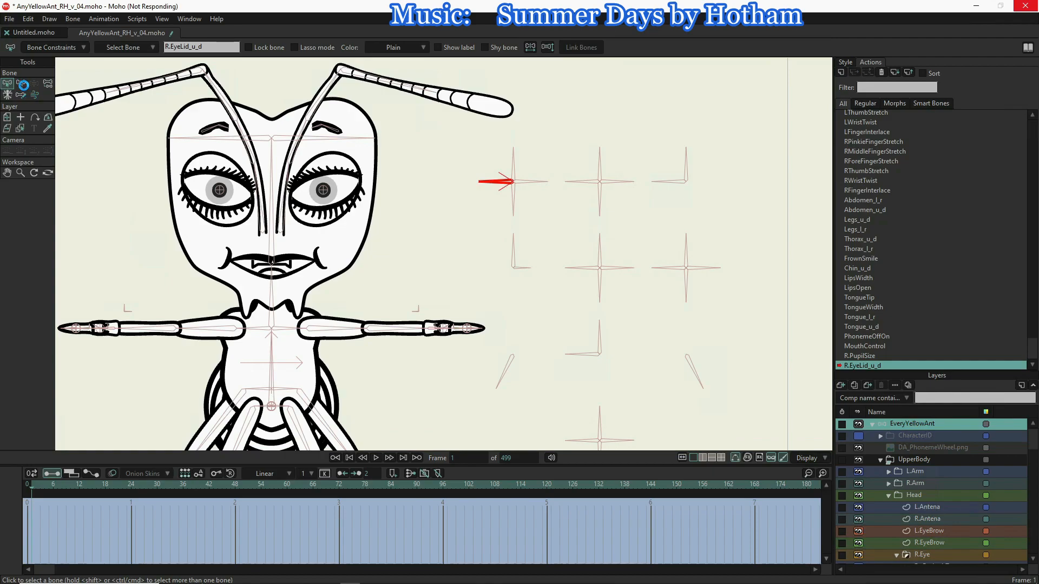
- Rotate the R.EyeLid_u_d control bone to 212° at frame 1 and to 148° at frame 65
click(24, 84)
drag(500, 174, 498, 205)
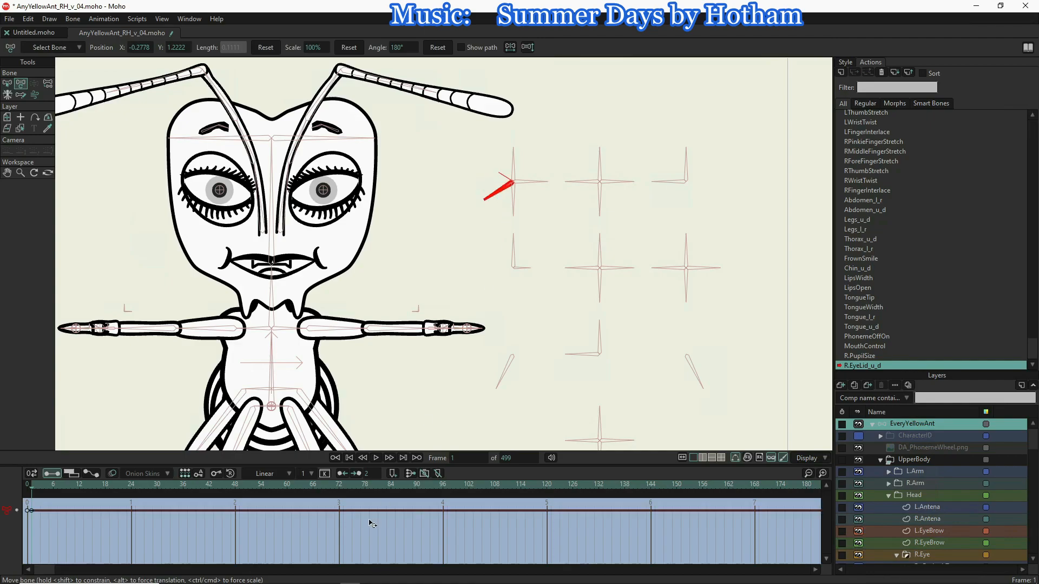
click(312, 485)
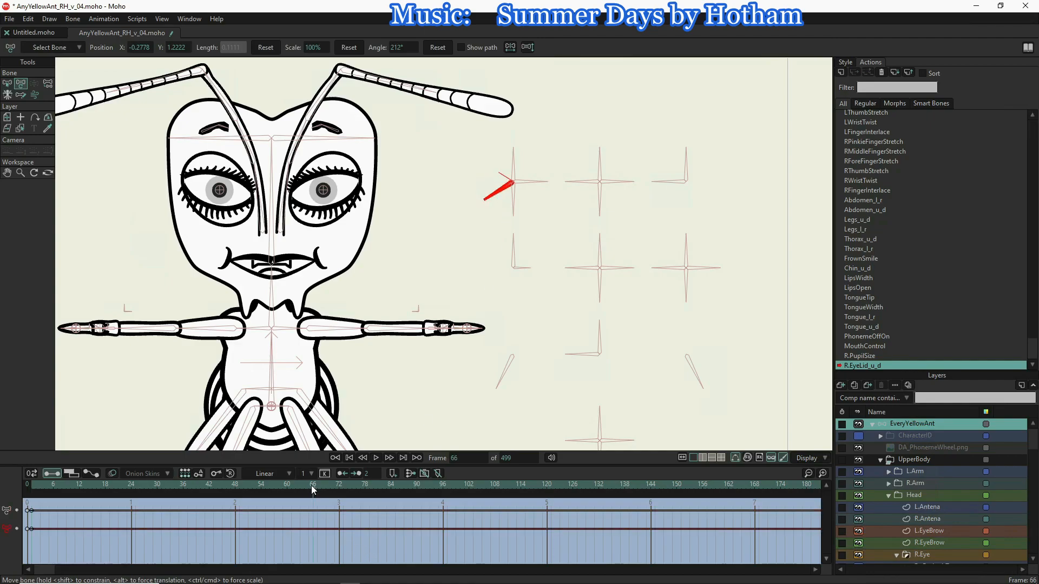
click(307, 485)
drag(498, 201, 503, 141)
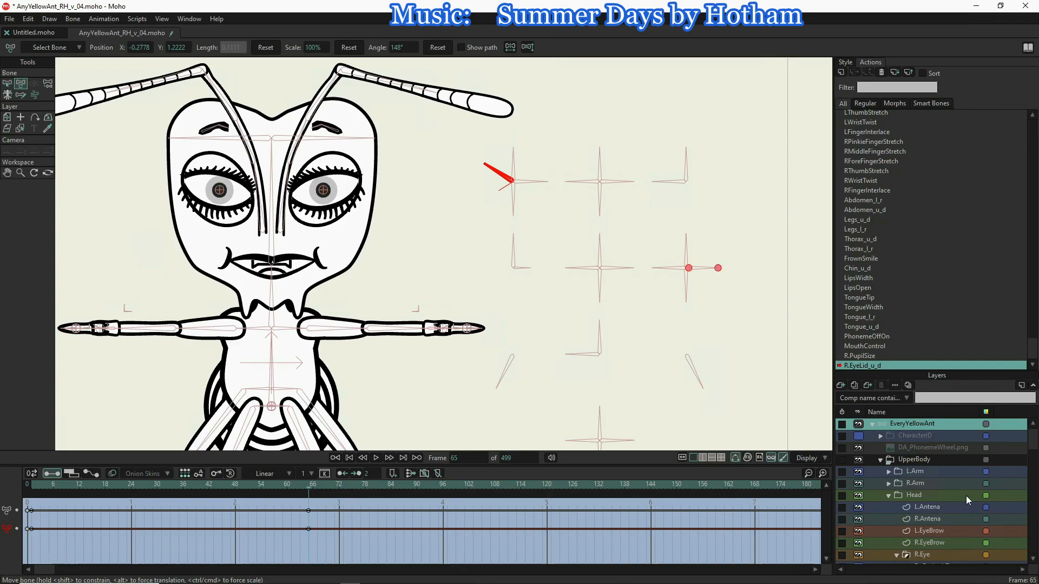
- Stretch all points of the right eye's EyeLashTop layer vertically at frame 65 and move them up onto the eye's upper outline
scroll(939, 510, down, 2)
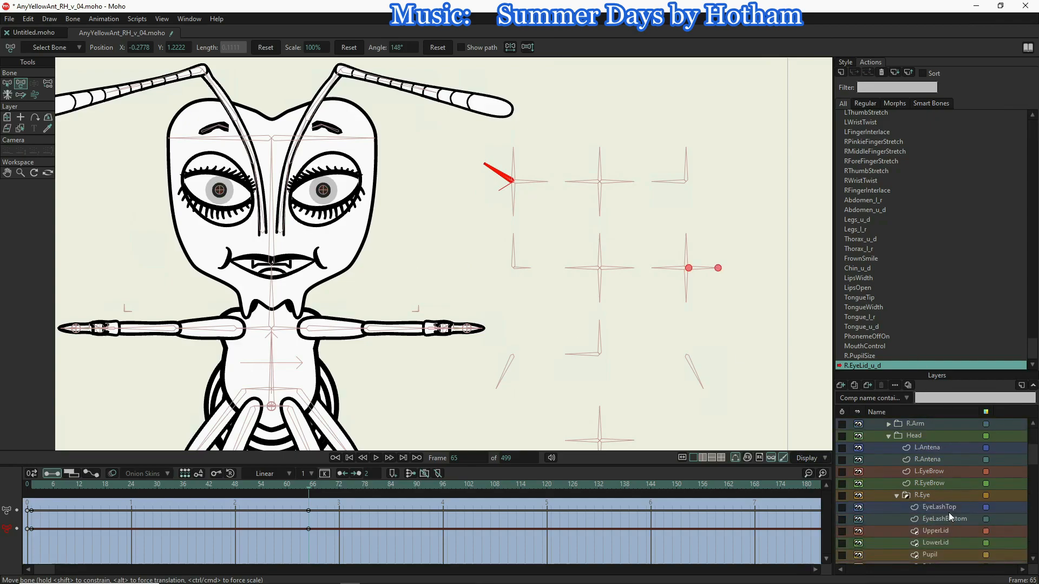
click(940, 506)
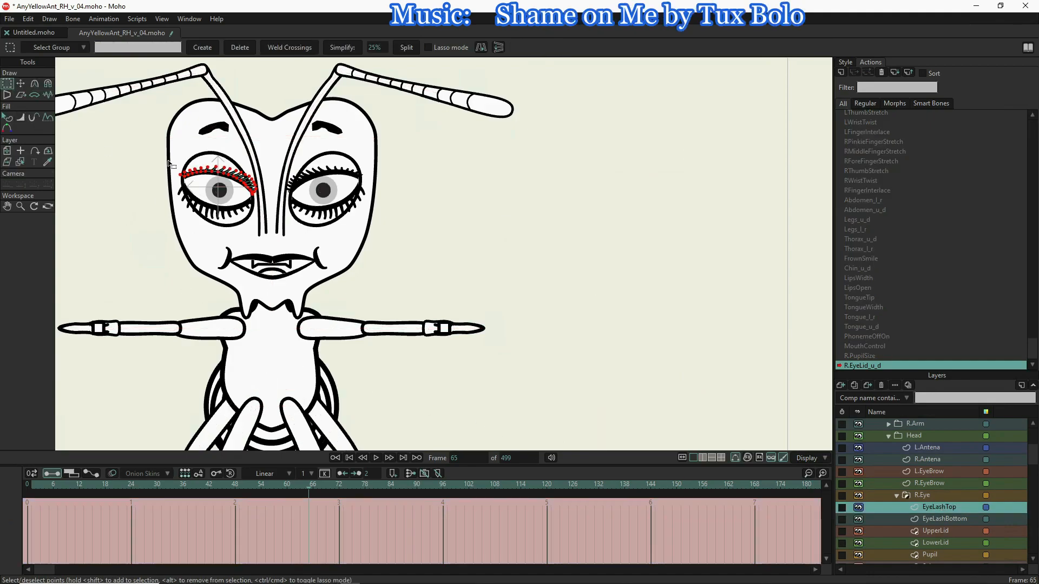
drag(158, 146, 266, 215)
scroll(209, 156, up, 5)
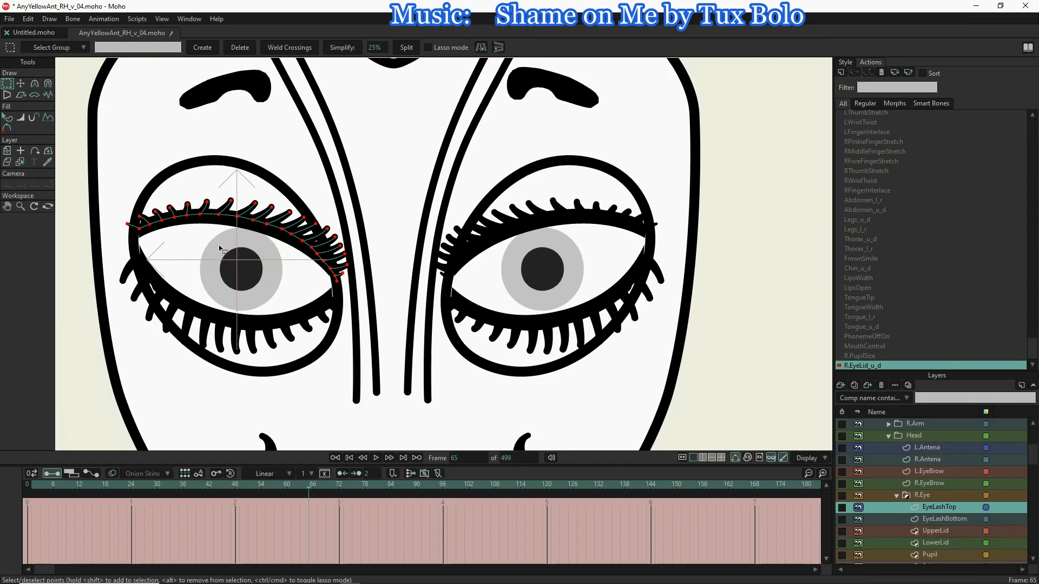
click(260, 220)
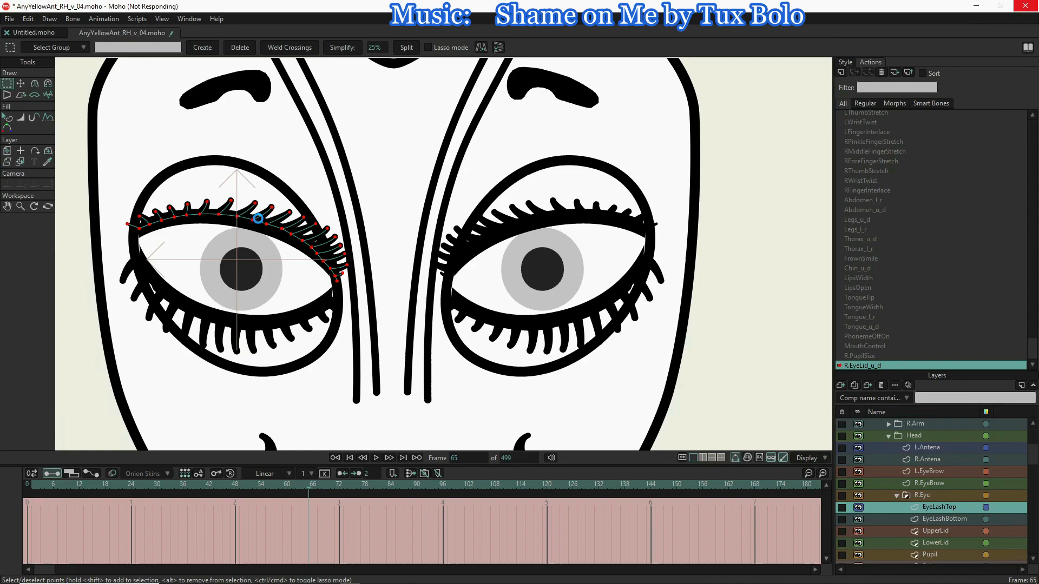
key(t)
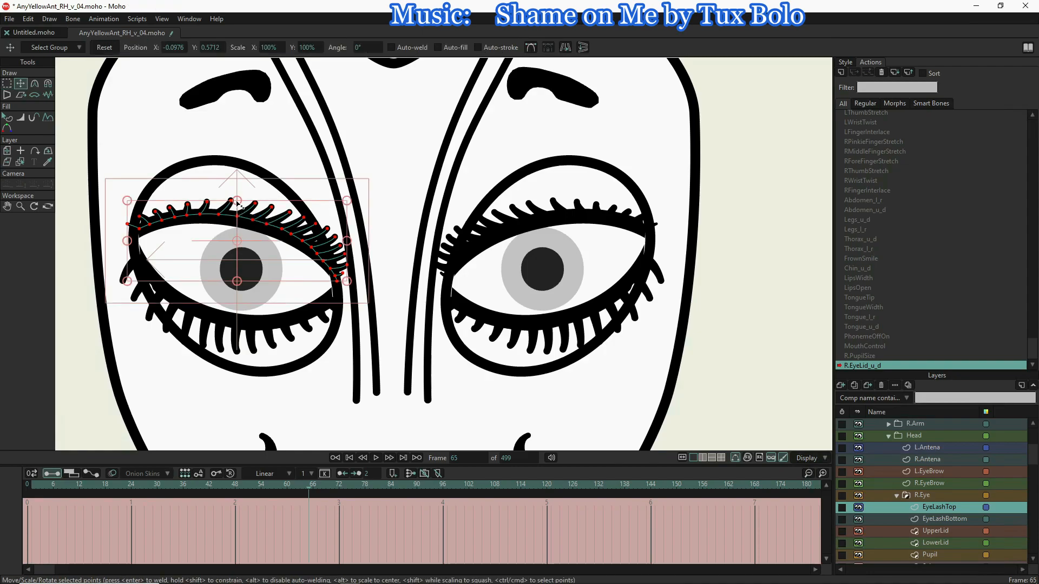
drag(237, 200, 241, 162)
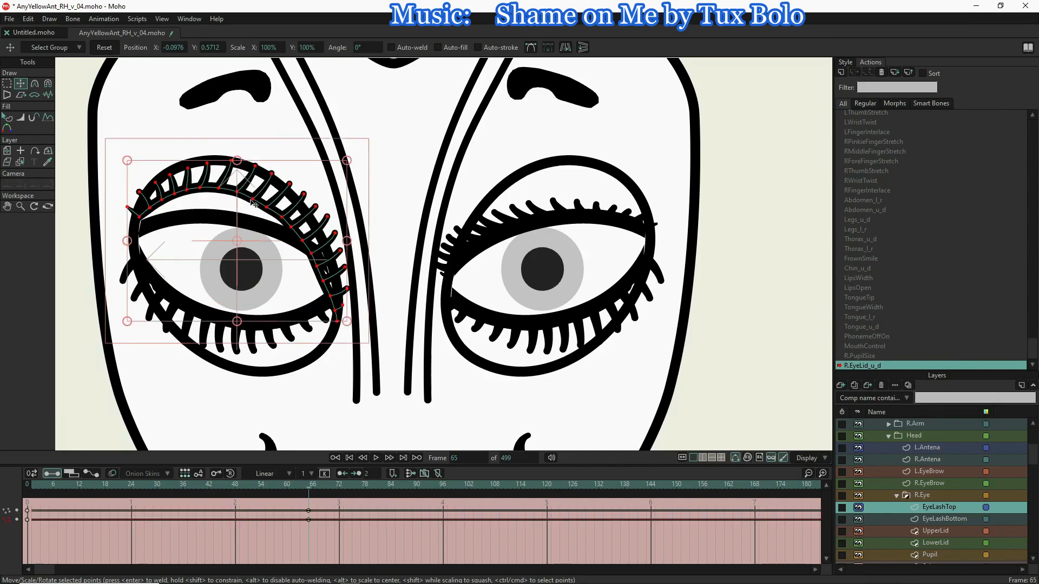
drag(268, 240, 273, 210)
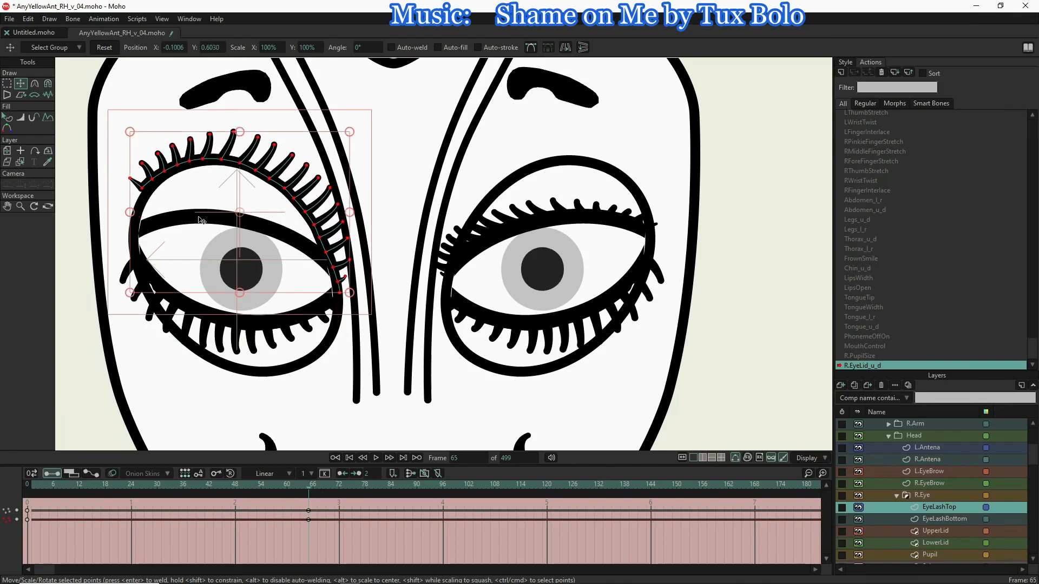
- Adjust individual lash line points along the inner half of the right eye's top lashes to follow the eye outline
click(328, 256)
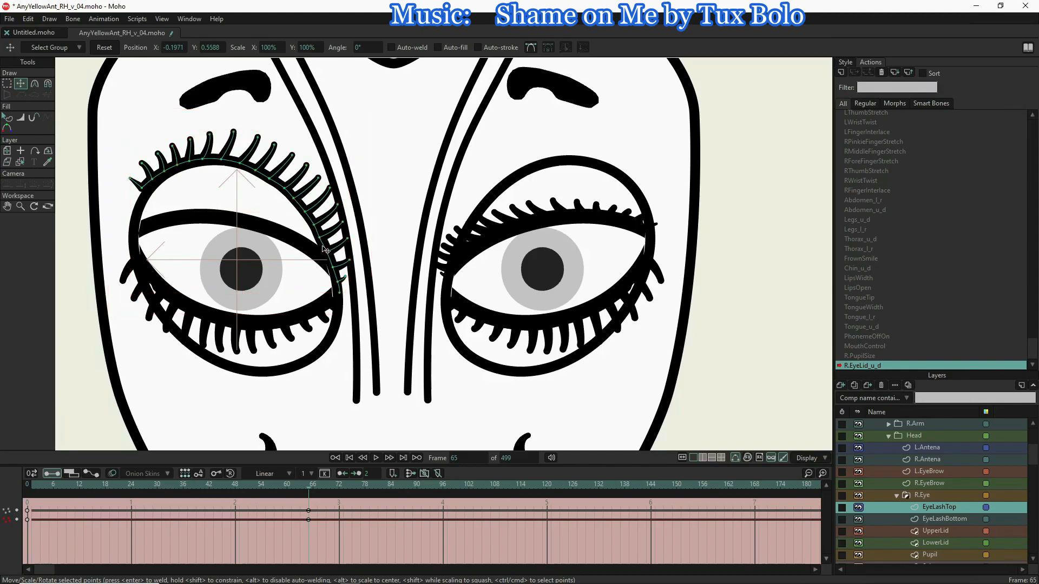
click(323, 240)
click(274, 183)
scroll(260, 174, up, 3)
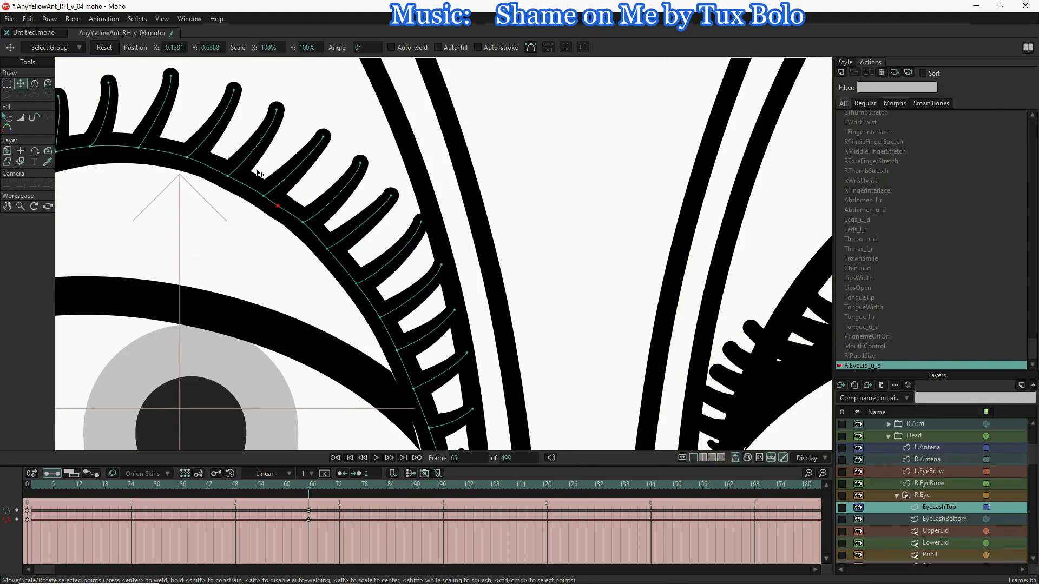
drag(278, 206, 385, 203)
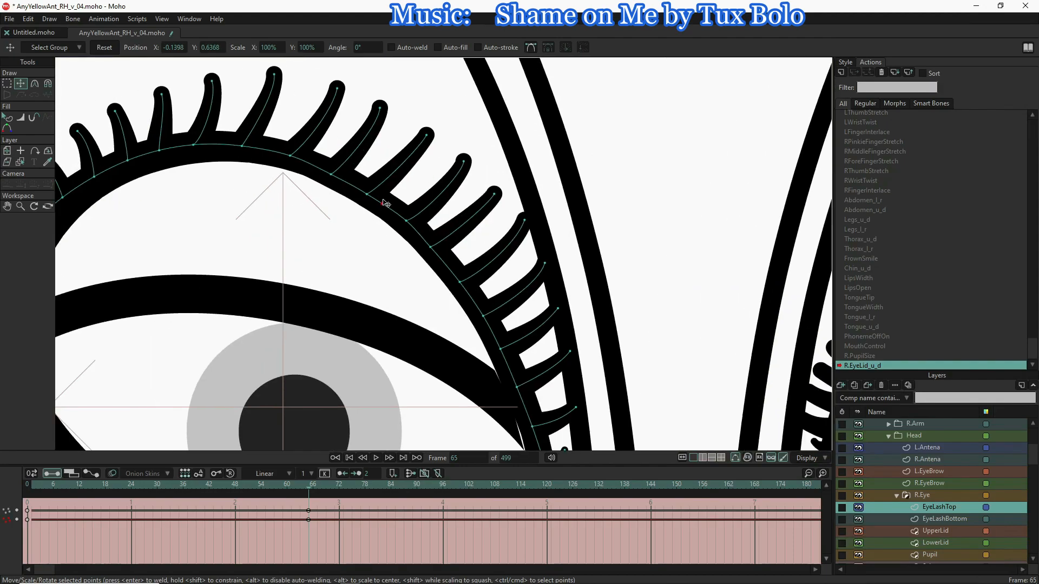
click(343, 176)
drag(341, 179, 381, 199)
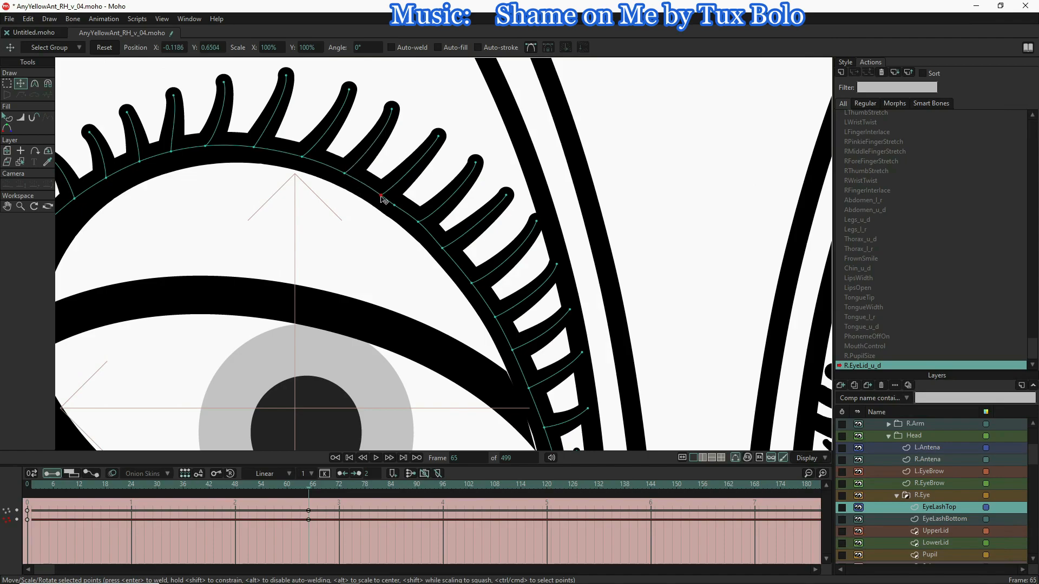
drag(424, 224, 423, 225)
- Nudge the top lash line's points from its outer end across the crown so the line follows the upper eye outline
drag(234, 226, 345, 212)
click(219, 164)
mouse_move(219, 164)
mouse_down()
mouse_move(162, 222)
mouse_move(224, 174)
mouse_up()
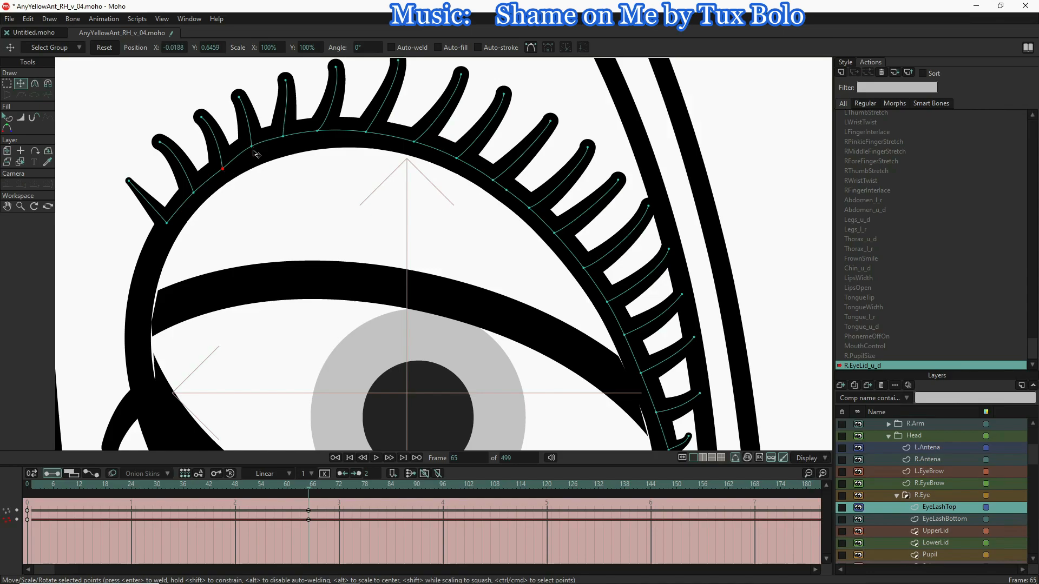
drag(251, 148, 284, 139)
drag(318, 131, 416, 144)
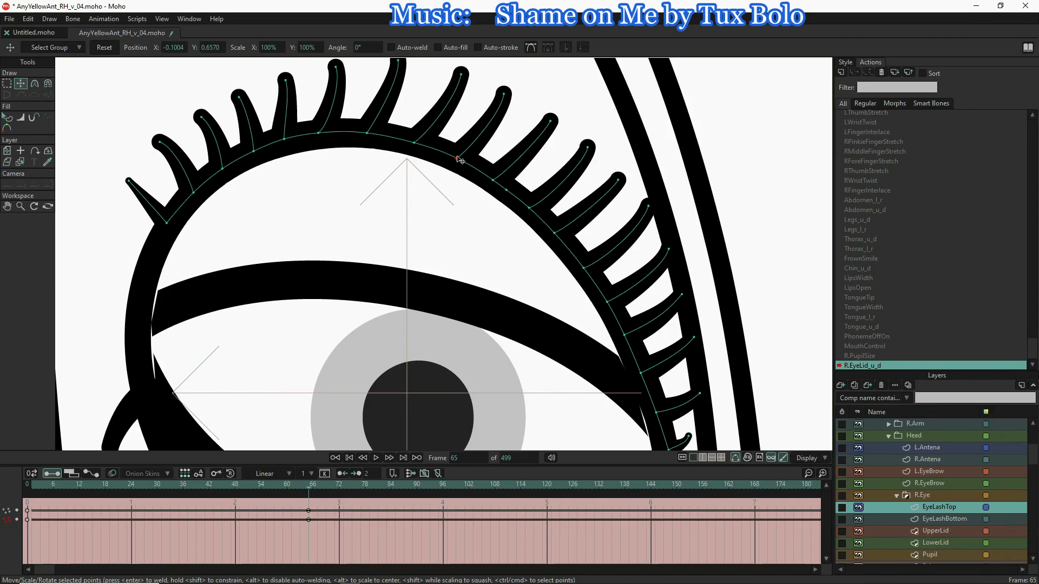
drag(459, 160, 447, 159)
- Stretch the right eye's EyeLashBottom points vertically at frame 65 and move them down onto the eye's lower outline
scroll(448, 160, down, 5)
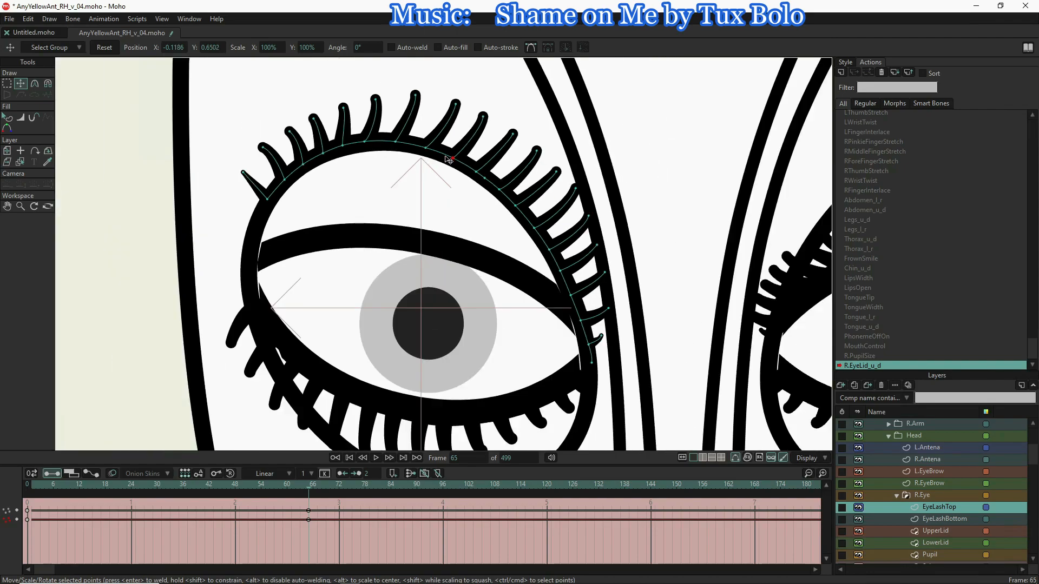
drag(402, 209, 327, 207)
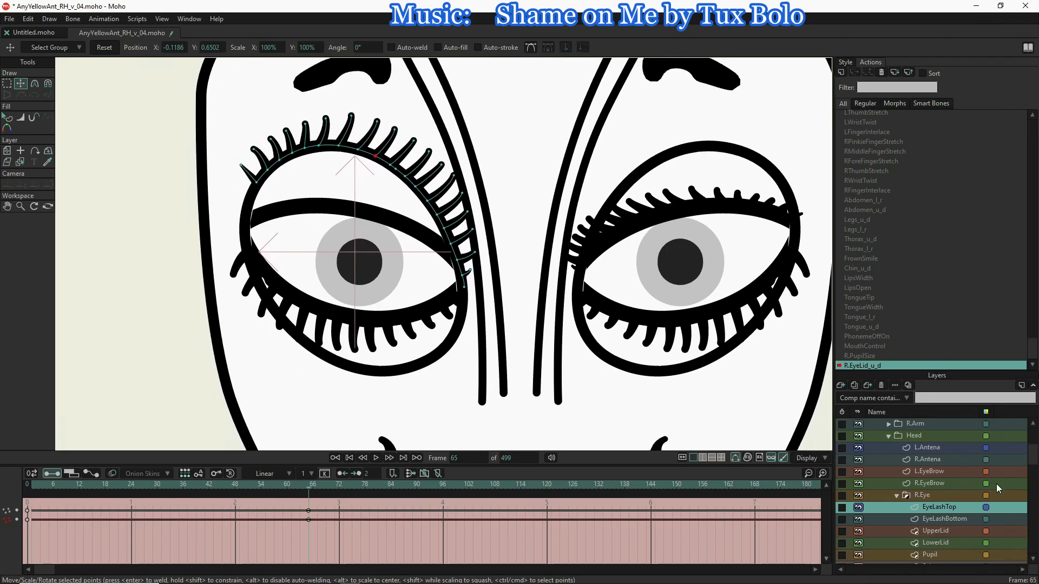
click(931, 519)
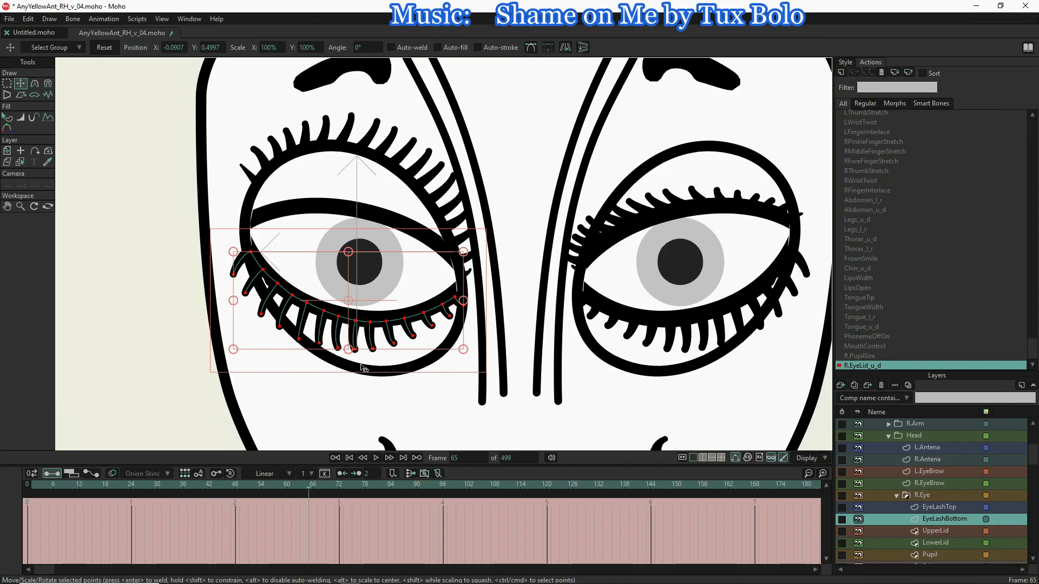
drag(348, 349, 353, 381)
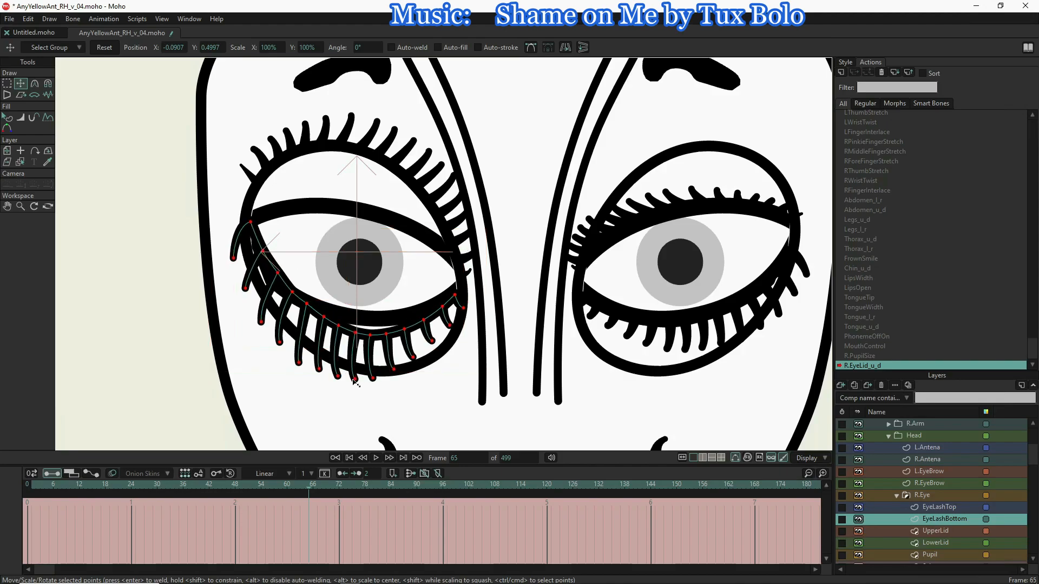
drag(353, 381, 353, 383)
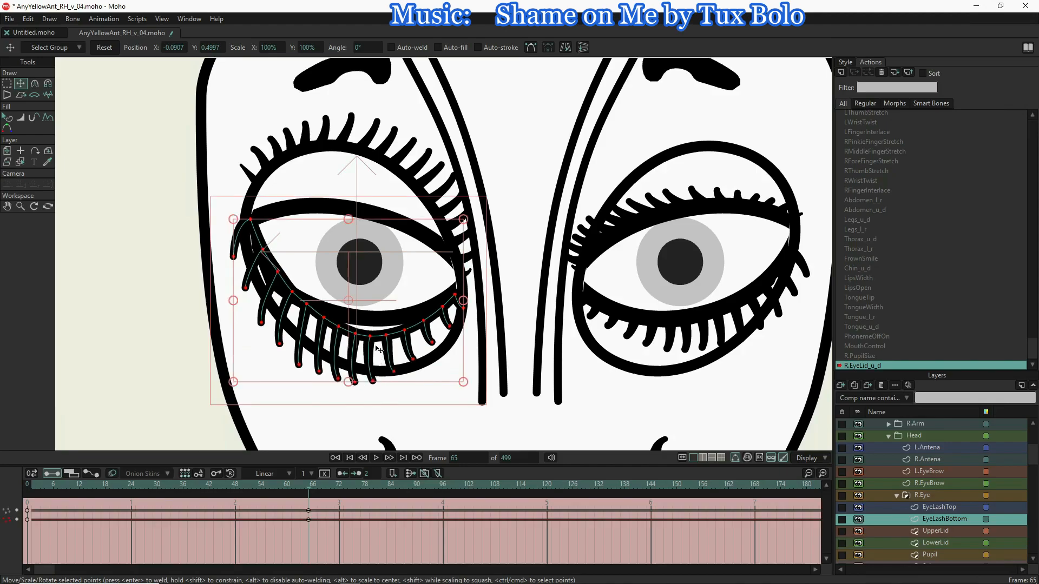
mouse_move(379, 345)
mouse_down()
mouse_move(368, 363)
mouse_move(373, 355)
mouse_up()
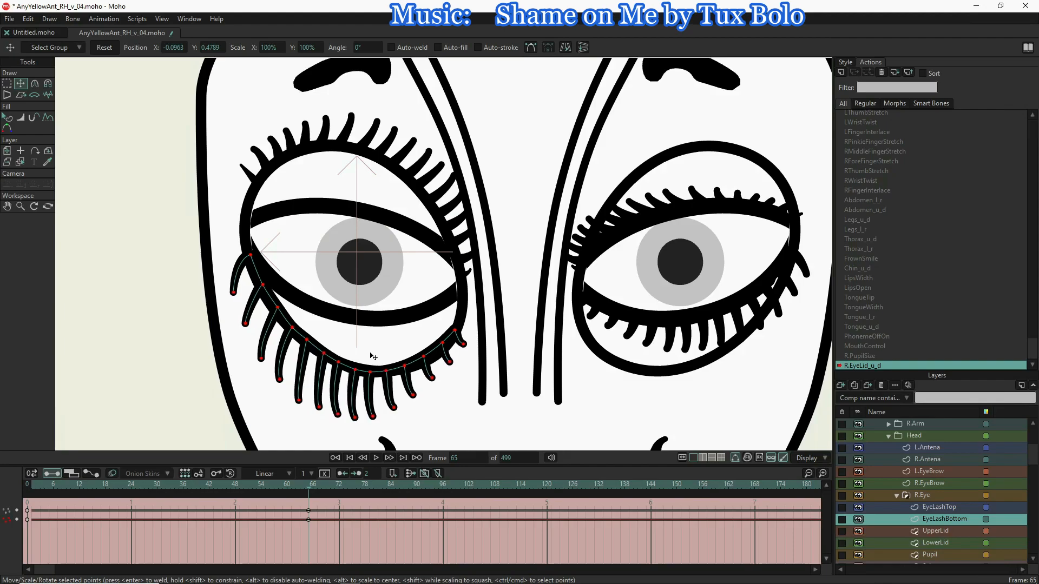
drag(371, 354, 371, 354)
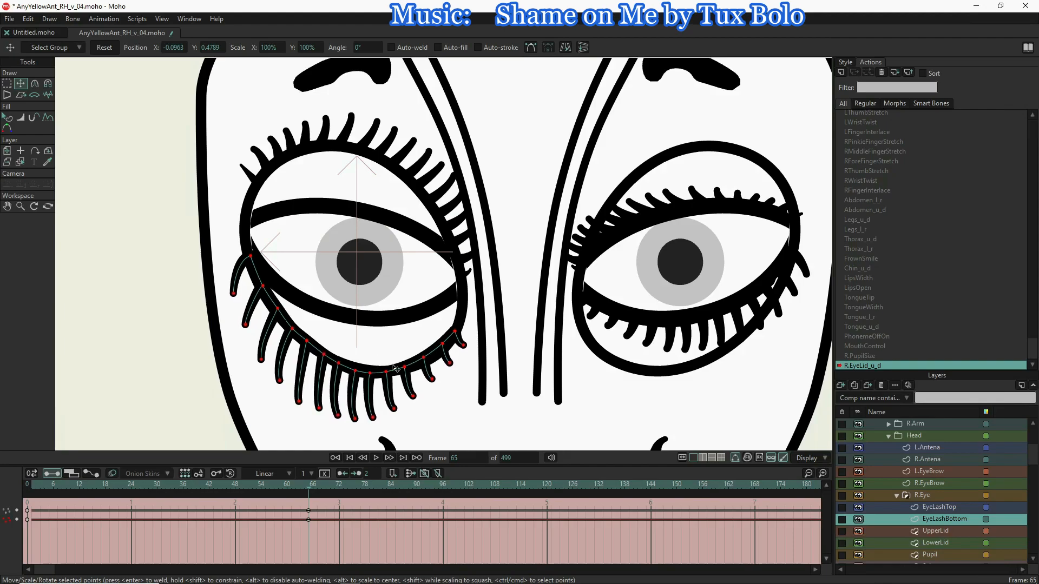
- At frame 65 of the R.EyeLid_u_d action, fit the EyeLashBottom base points to the lower curve of the wide-open right eye
click(405, 368)
drag(404, 371, 445, 350)
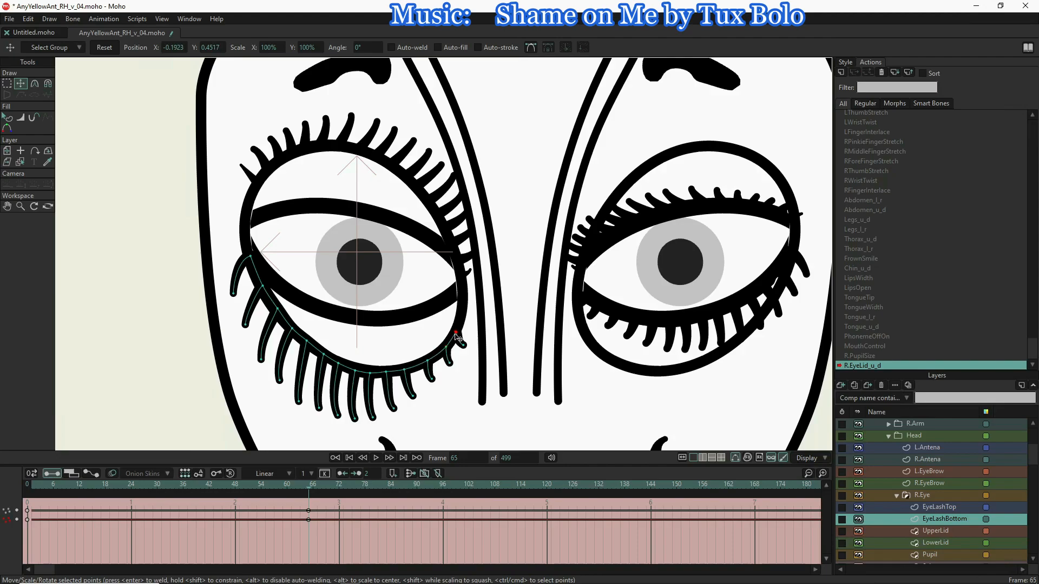
click(306, 341)
click(387, 374)
click(372, 373)
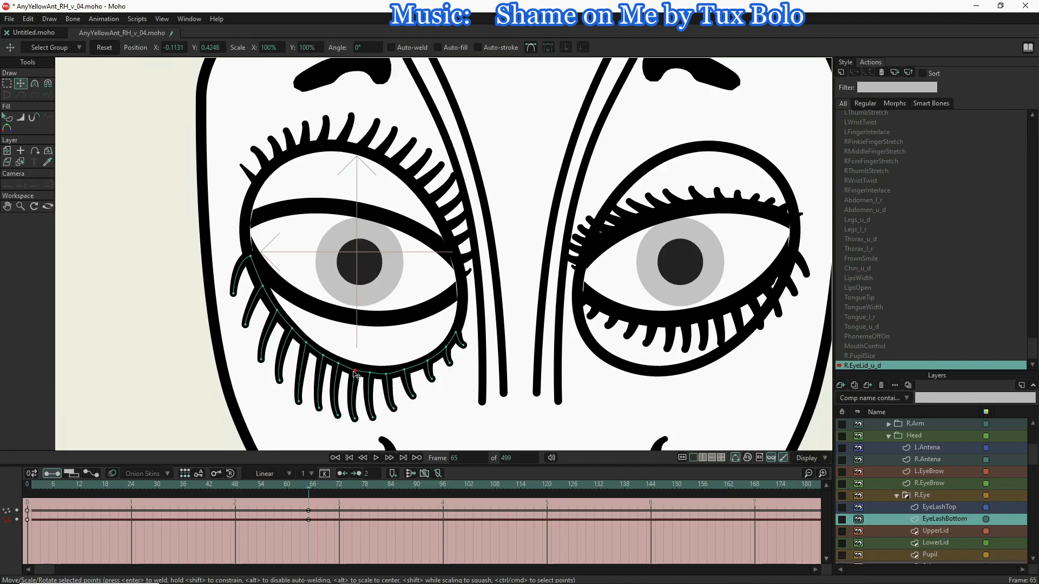
click(354, 372)
- At frame 65, raise the UpperLid layer's middle point until the lid follows the upper edge of the right eye's outline
click(943, 533)
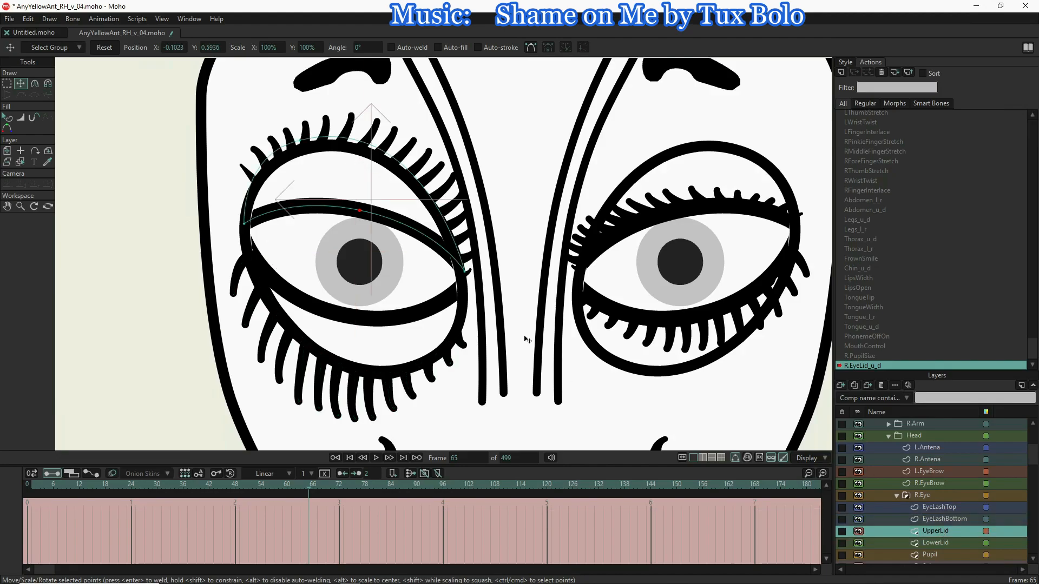
click(362, 211)
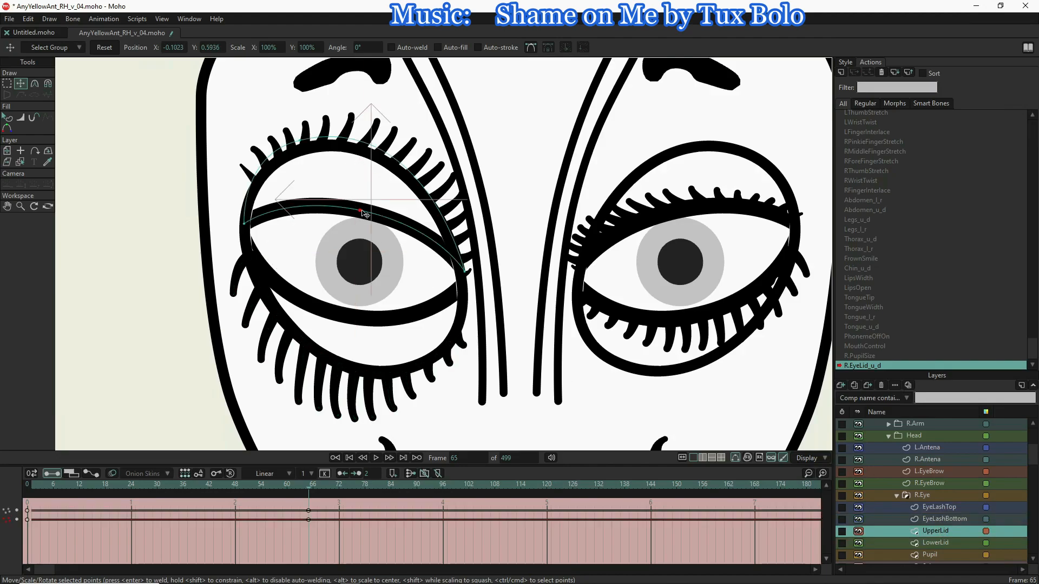
drag(365, 213, 304, 151)
mouse_move(310, 487)
mouse_down()
mouse_move(79, 477)
mouse_move(309, 499)
mouse_up()
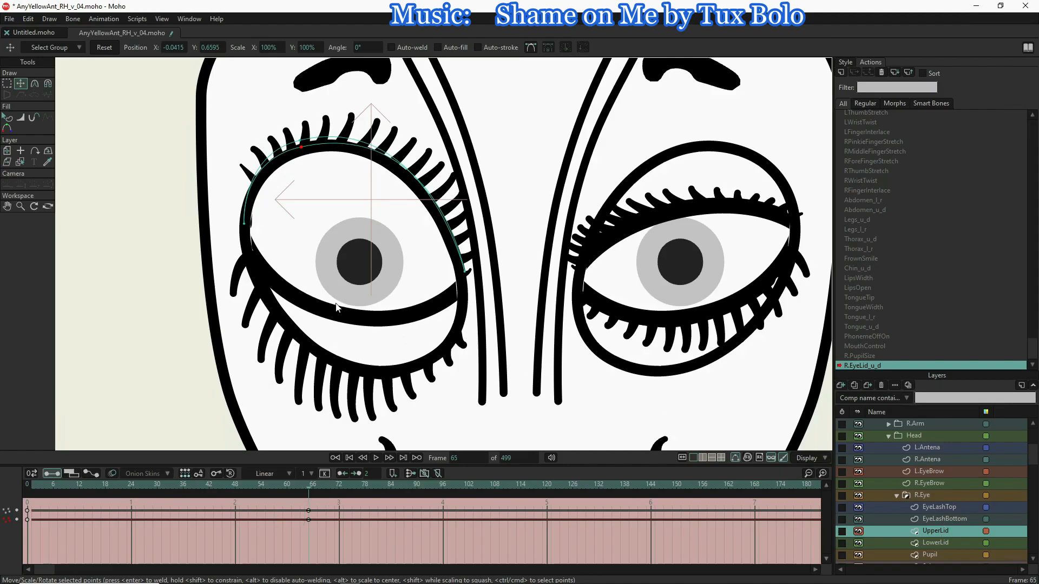
- At frame 65, lower the LowerLid layer's middle point until the lid follows the bottom edge of the right eye's outline
ctrl+alt+click(355, 315)
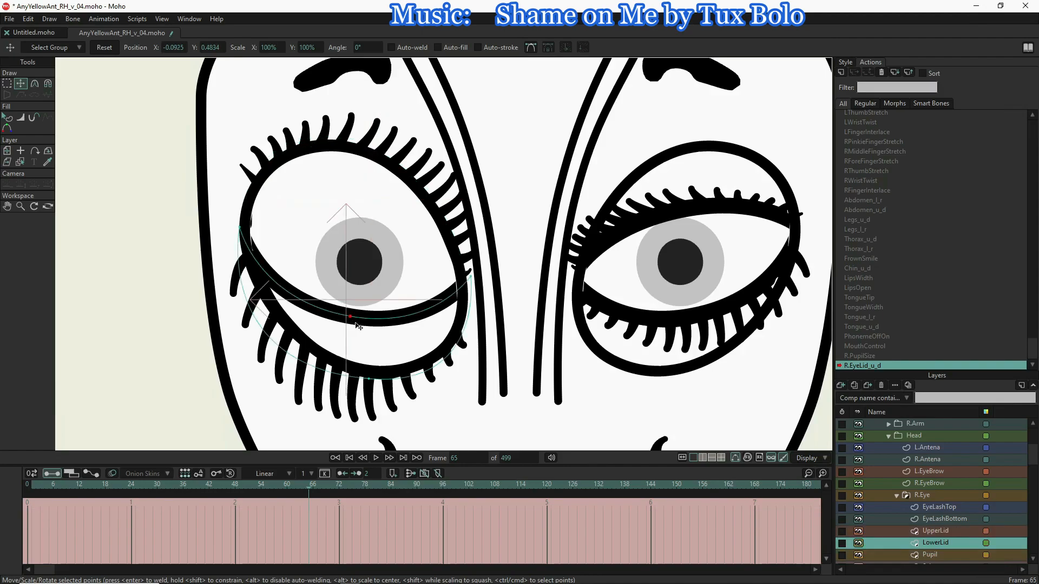
click(350, 317)
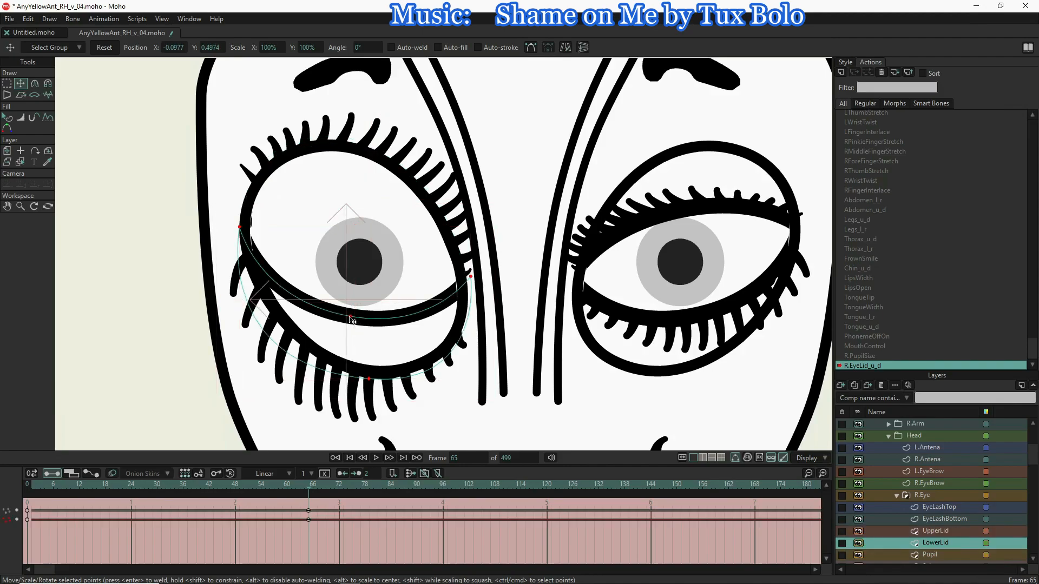
drag(350, 318, 413, 371)
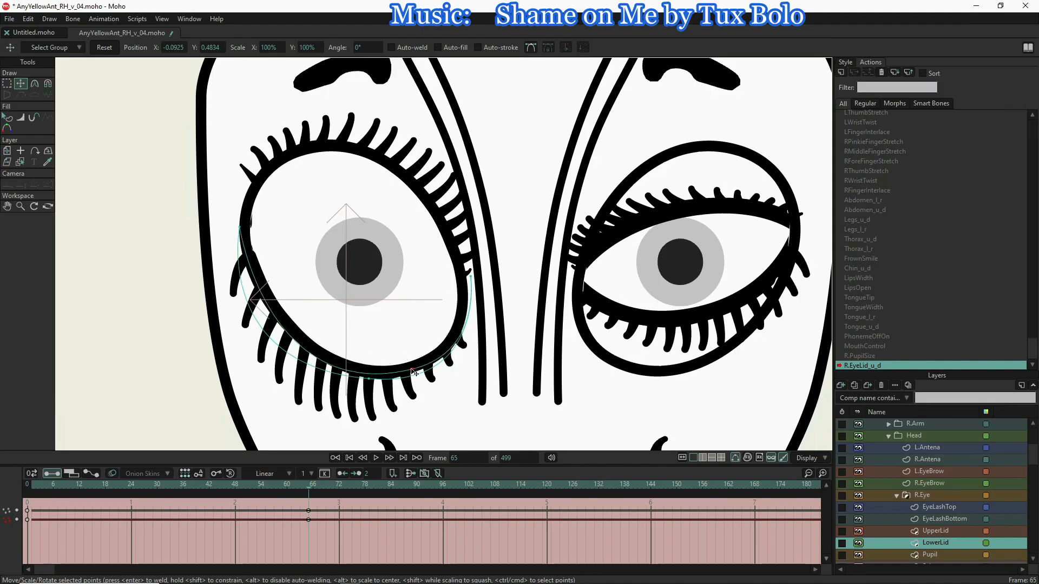
- At frame 33, reset the middle points of the LowerLid and UpperLid layers to their rest positions
drag(307, 489, 172, 493)
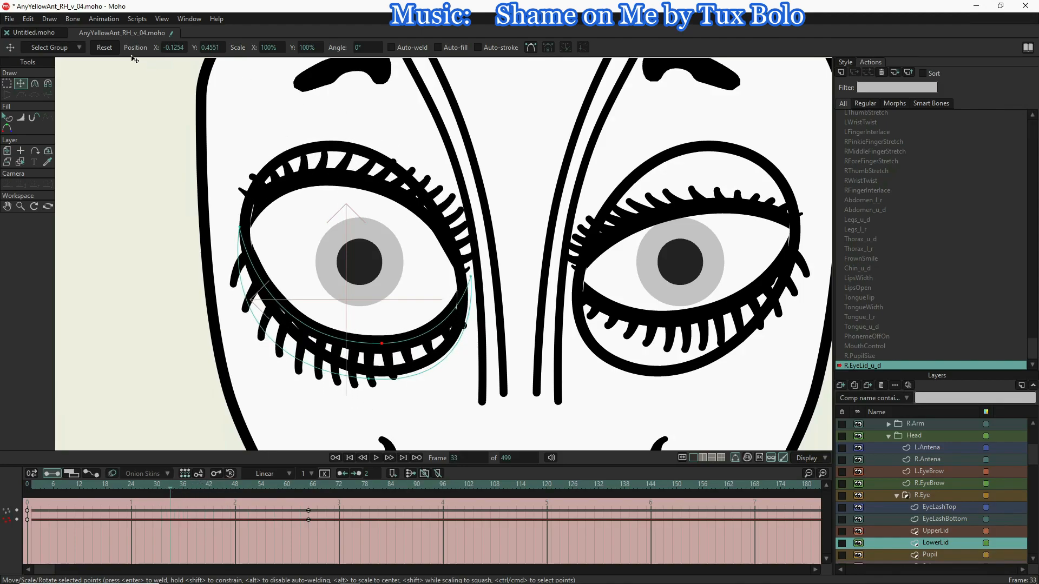
click(105, 50)
click(936, 531)
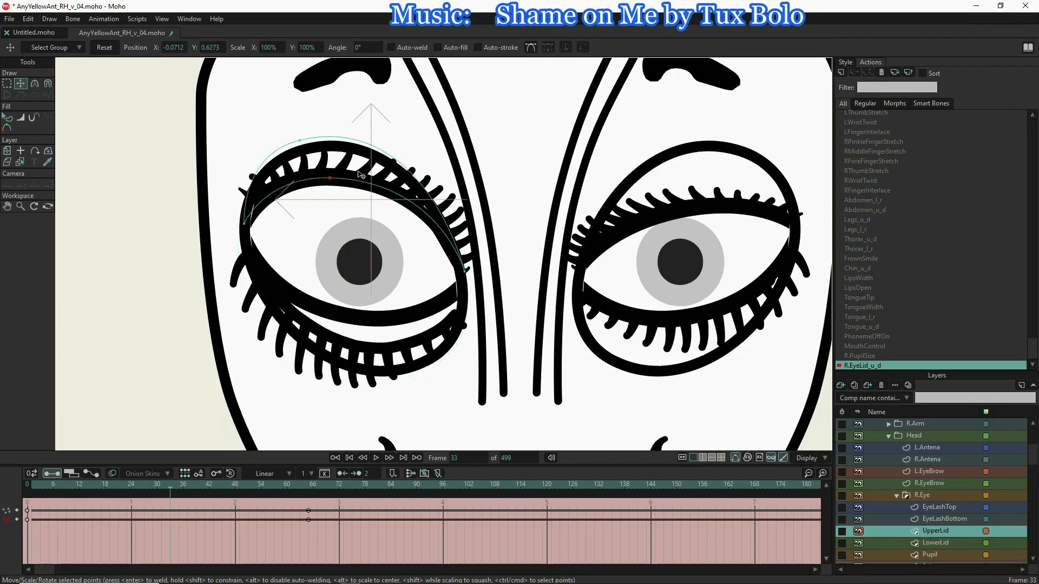
click(109, 47)
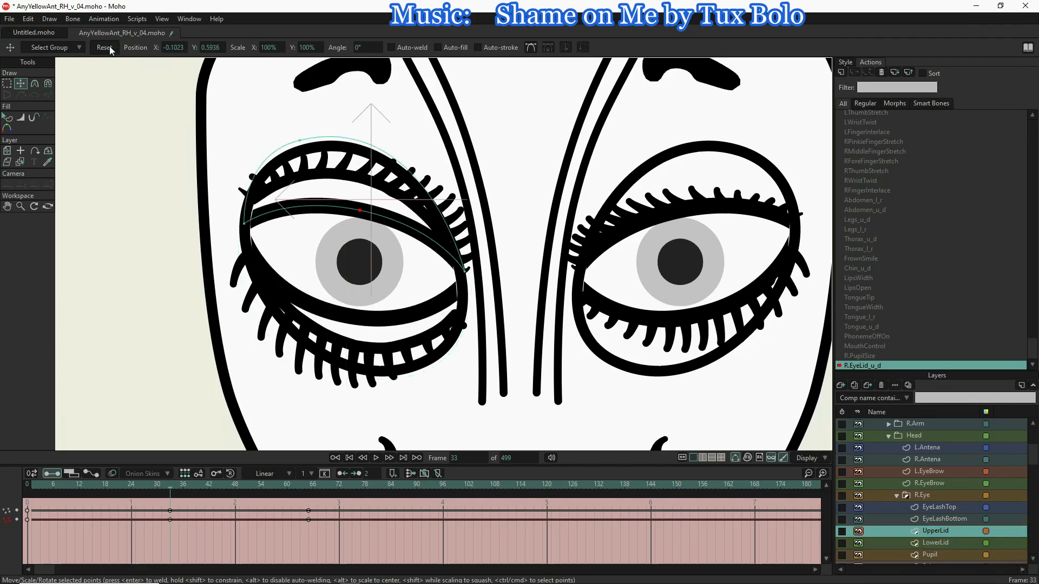
- Reset all points of the EyeLashBottom layer to their rest positions at frame 33
click(943, 522)
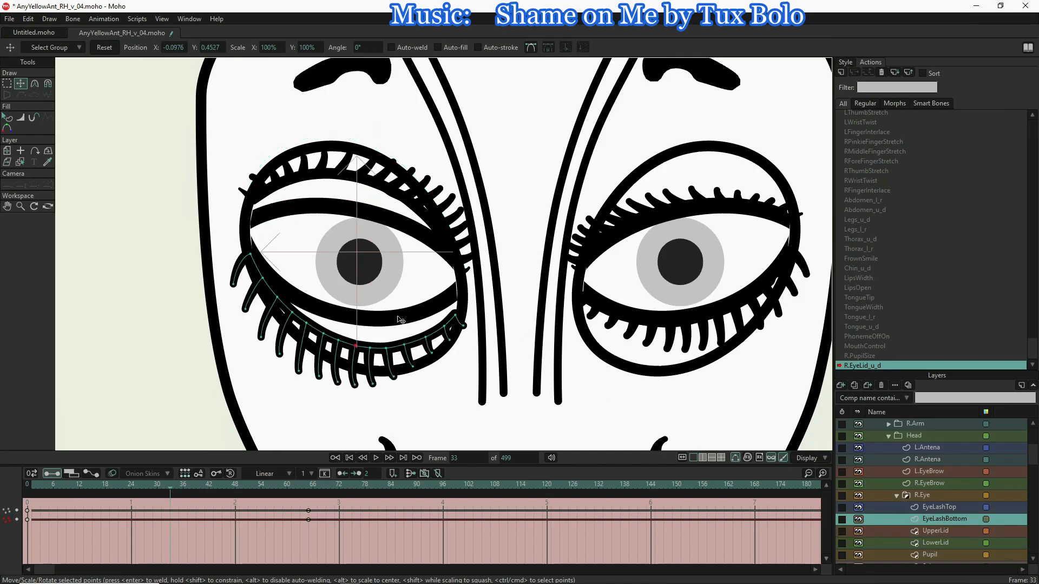
key(g)
key(ctrl+a)
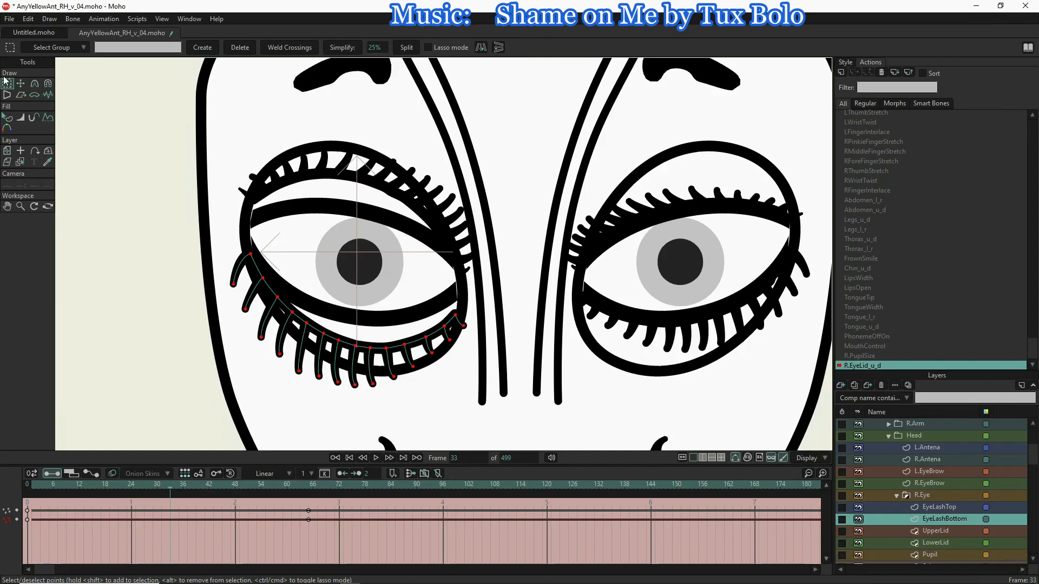
click(20, 83)
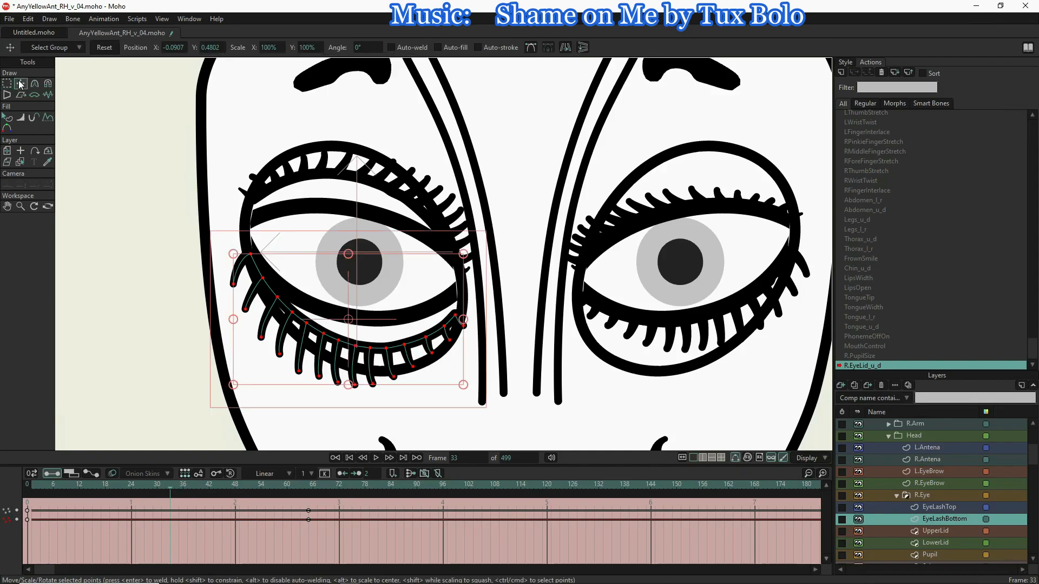
click(104, 47)
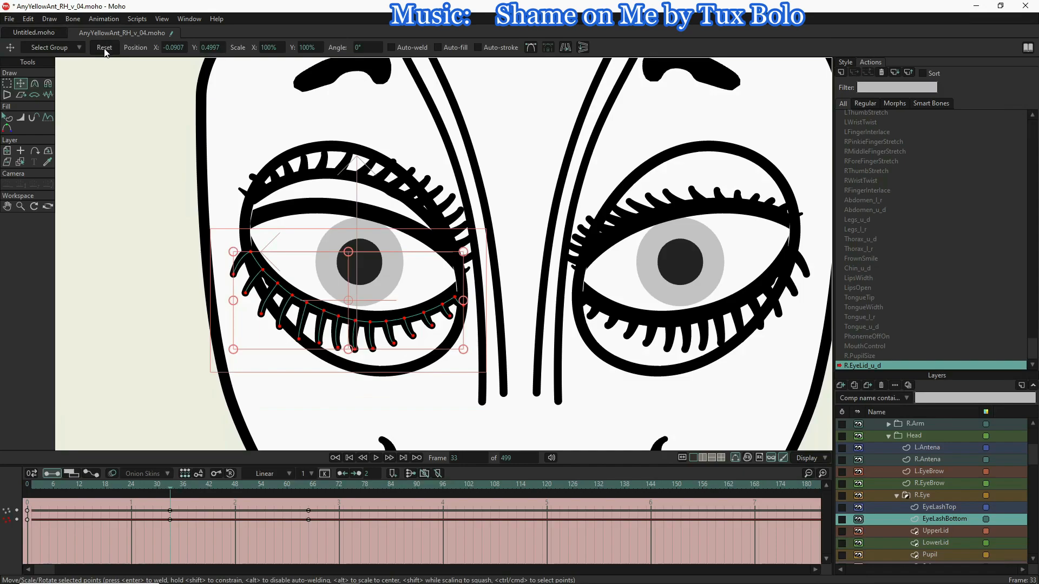
- Reset all points of the EyeLashTop layer to their rest positions at frame 33
click(959, 505)
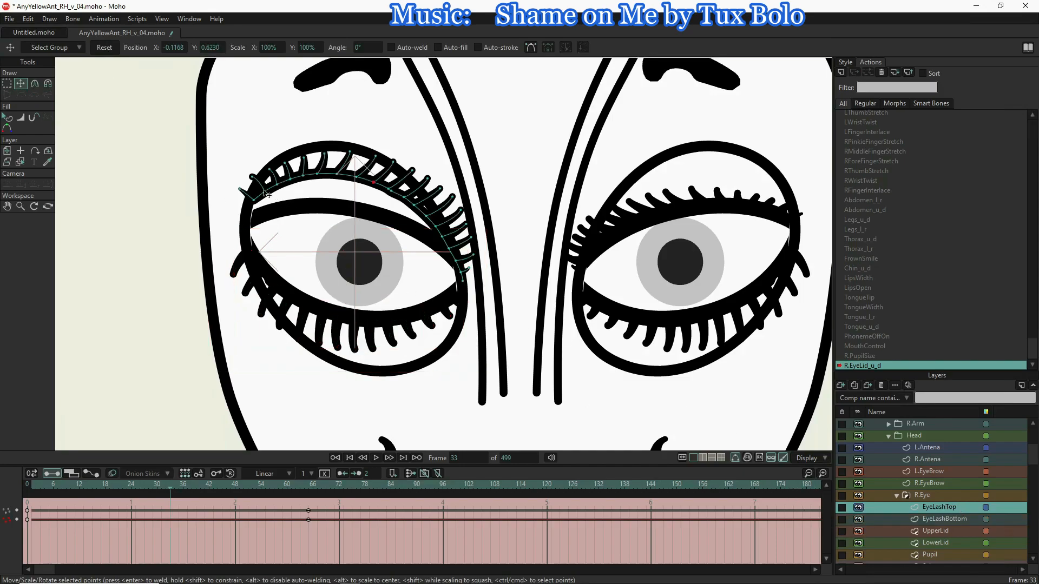
key(g)
drag(207, 119, 495, 298)
click(21, 83)
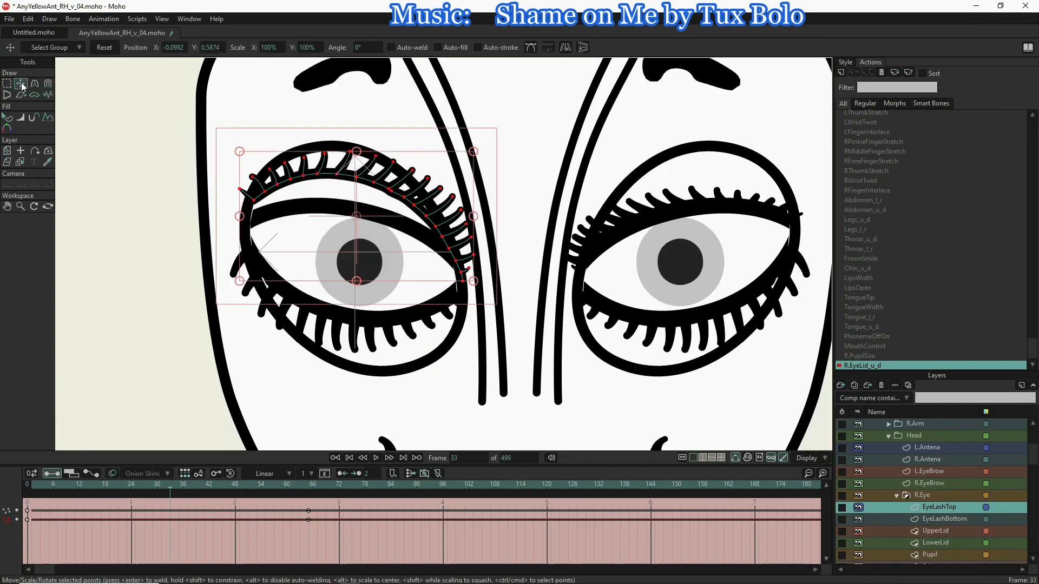
click(105, 49)
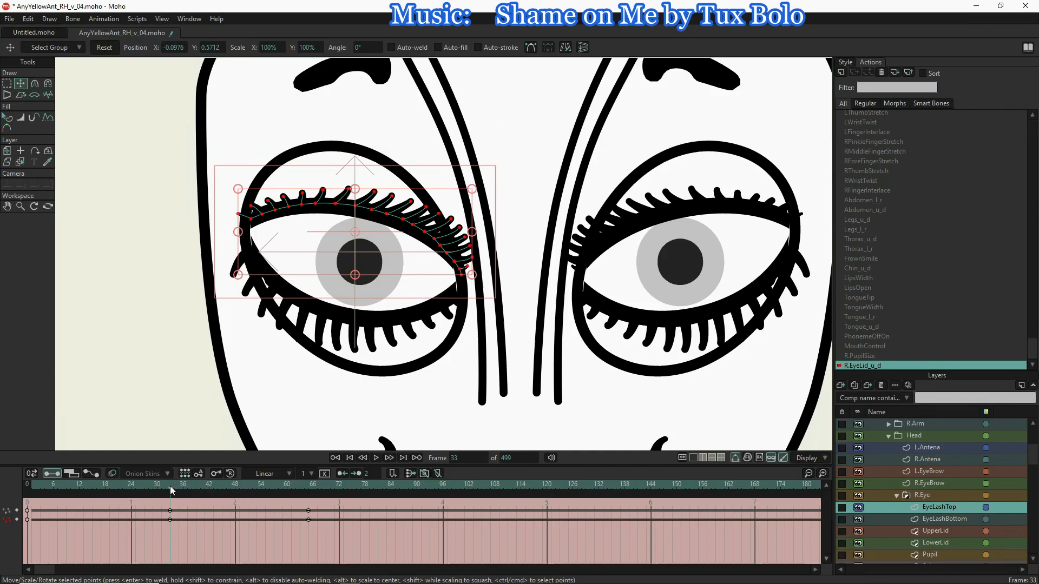
- At frame 1, raise the LowerLid's middle point and bring the UpperLid's middle point down to meet it, closing the right eye
drag(171, 491, 31, 492)
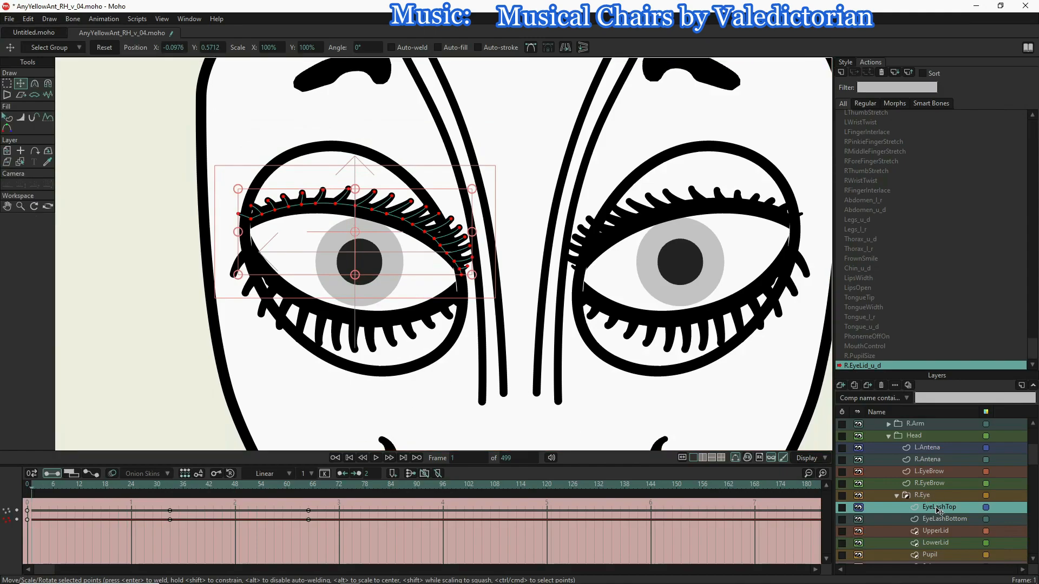
click(941, 544)
click(941, 545)
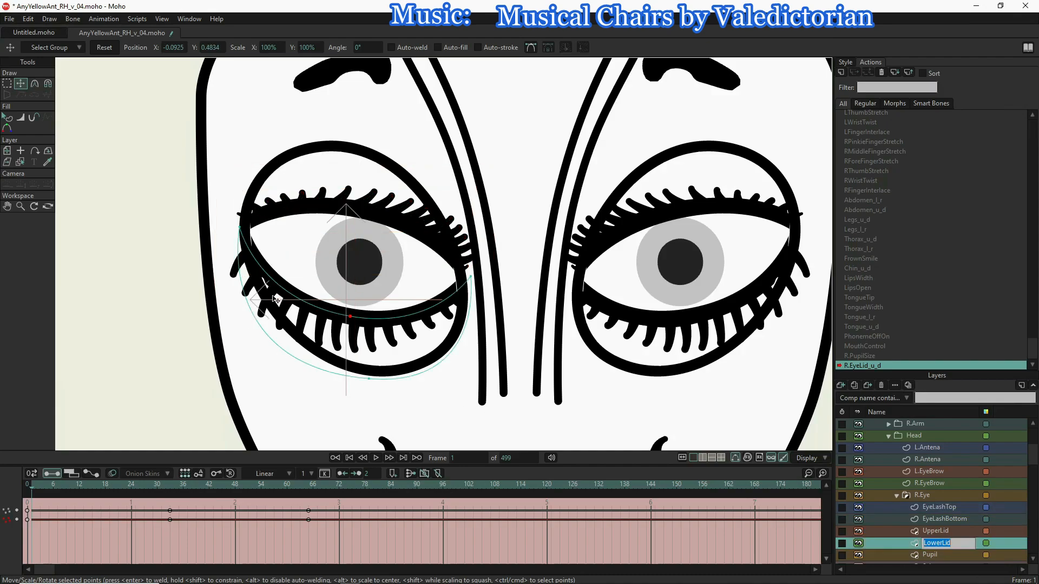
click(349, 316)
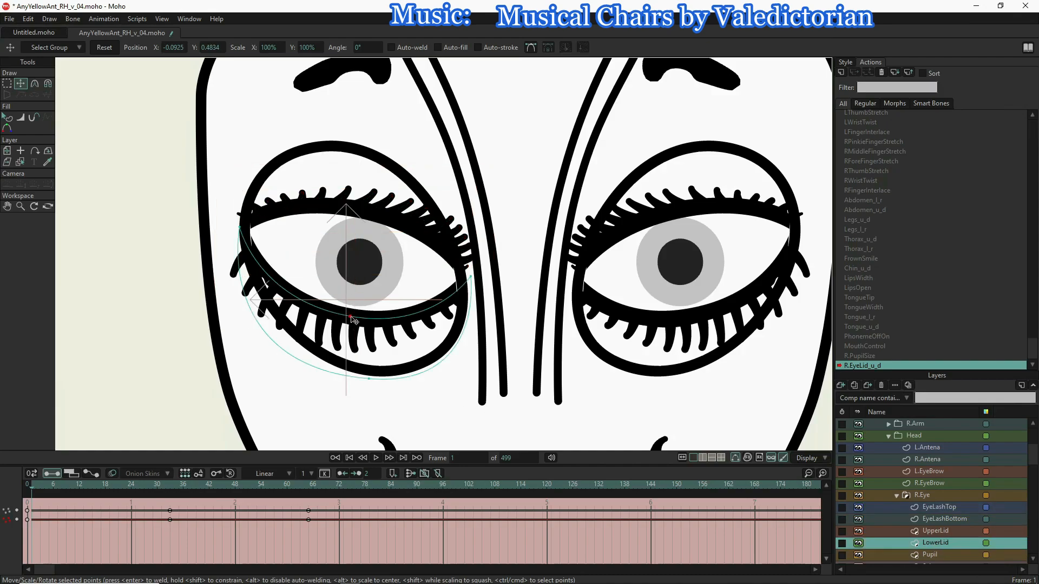
drag(352, 318, 354, 293)
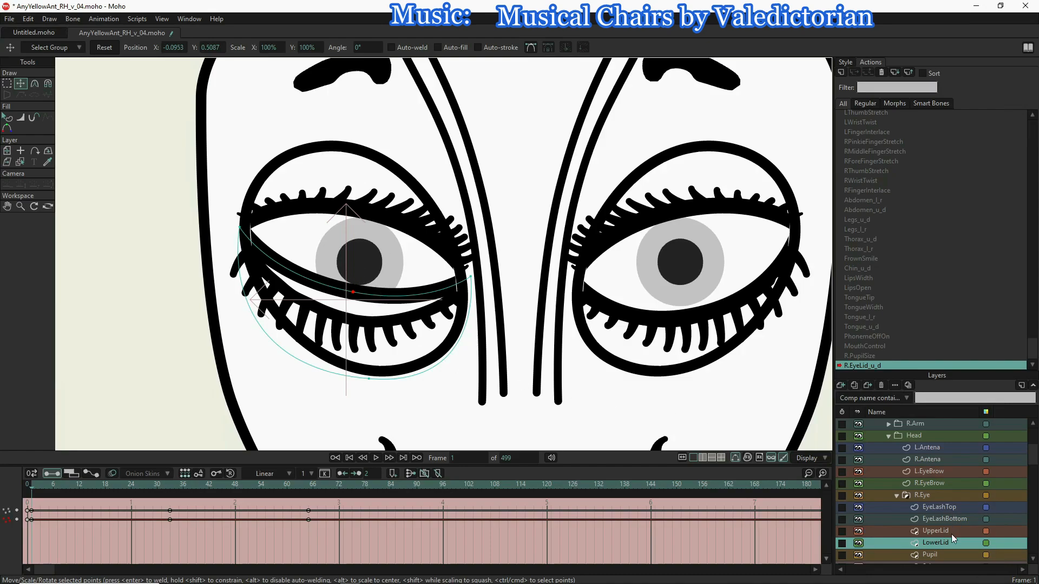
click(937, 532)
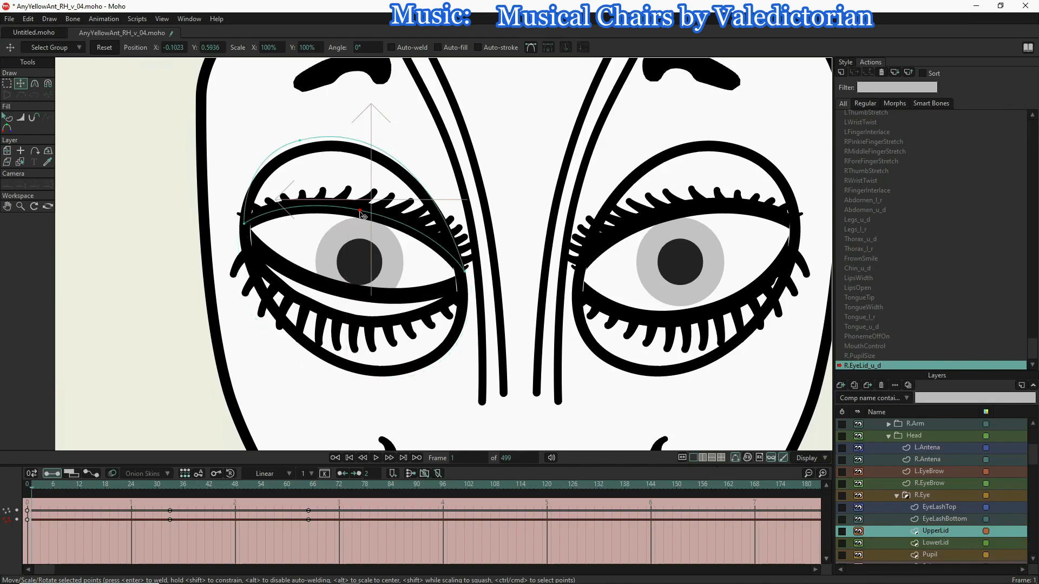
drag(361, 212, 353, 282)
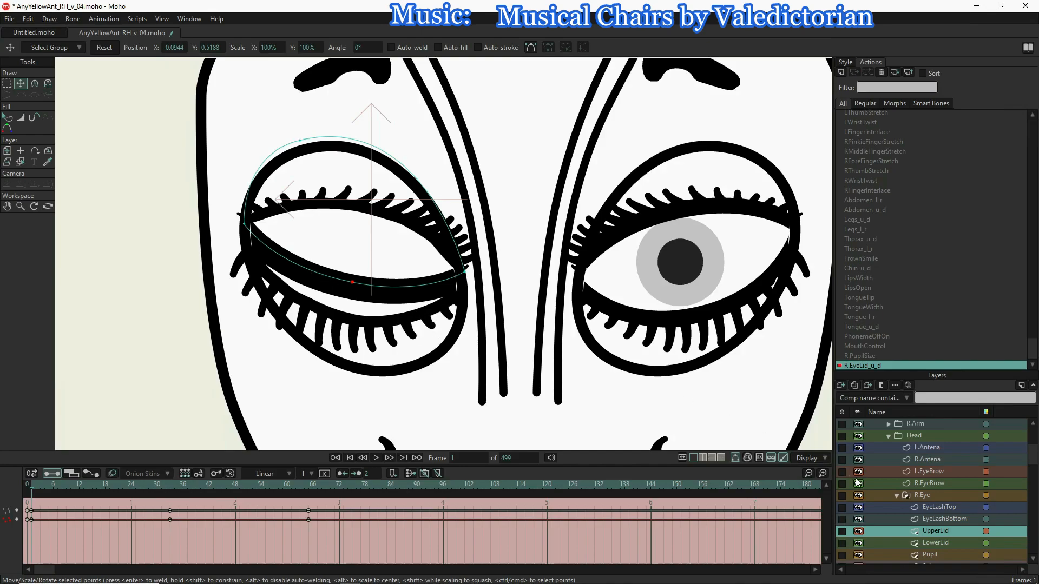
- At frame 1, move and rotate the EyeLashBottom points so the lashes sit along the closed lower lid
click(944, 519)
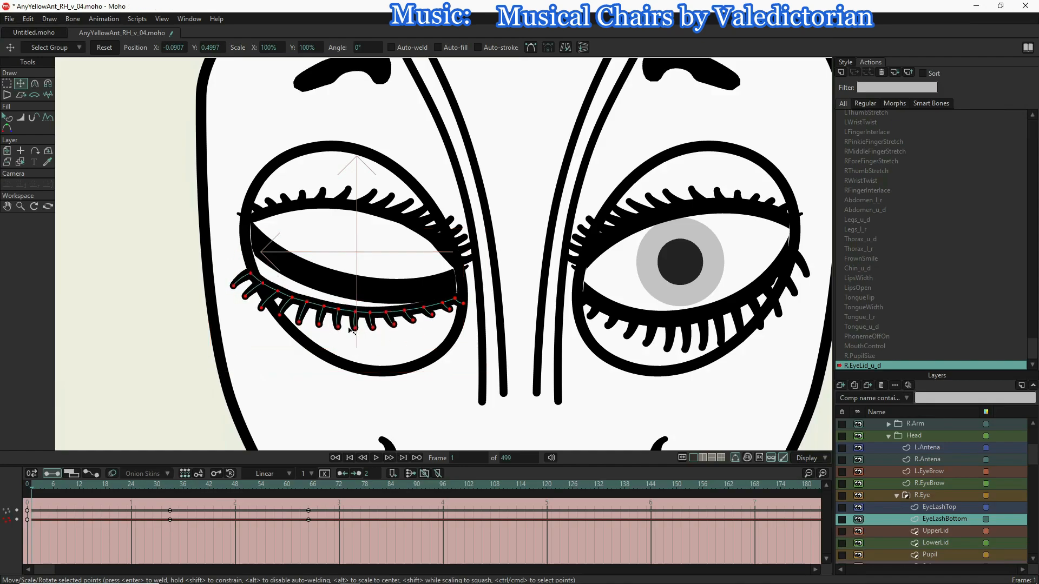
drag(351, 331, 391, 307)
drag(440, 335, 436, 342)
drag(391, 302, 391, 297)
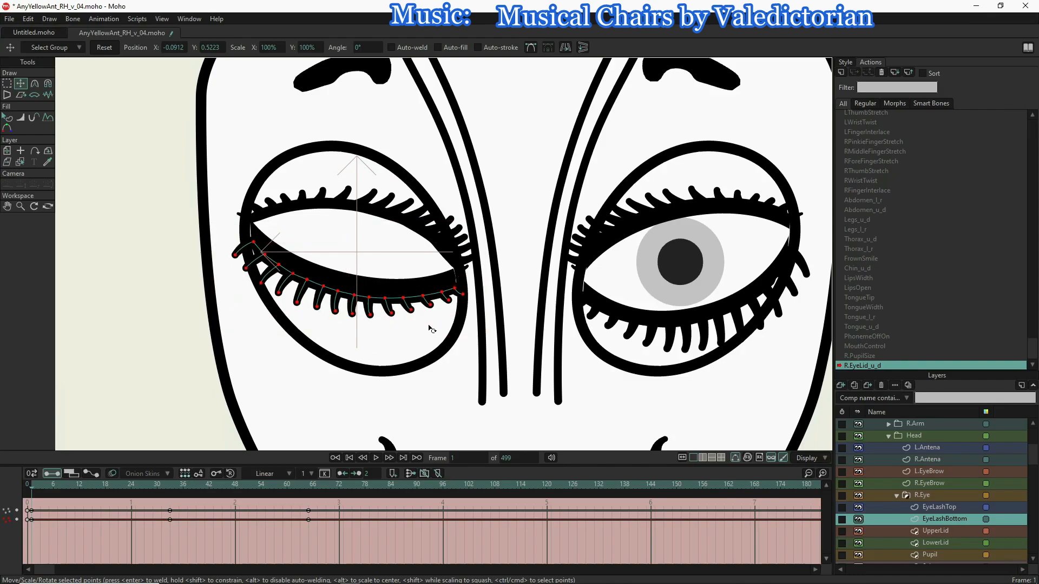
drag(428, 325, 429, 325)
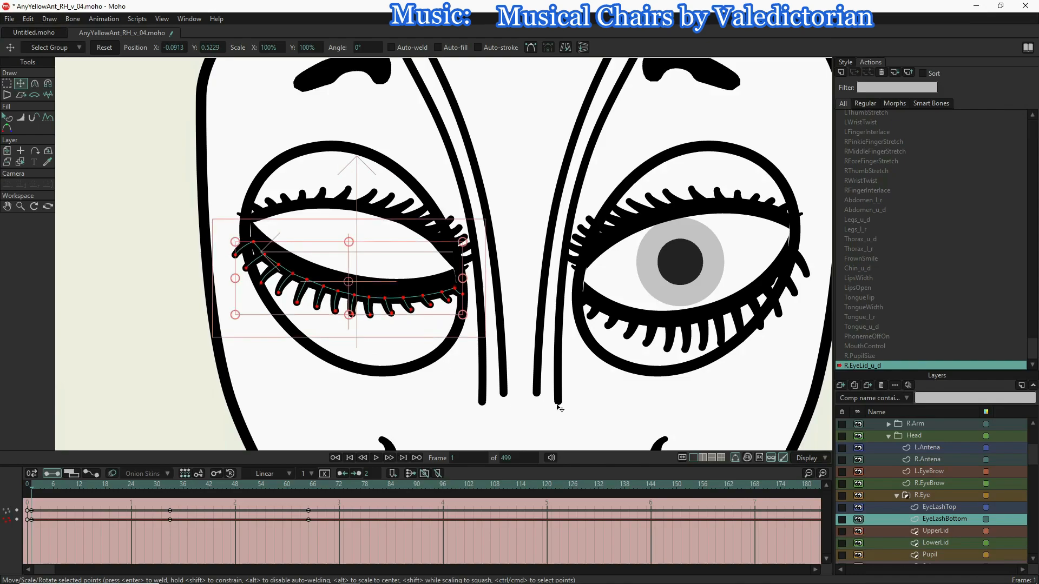
- At frame 1, bring the EyeLashTop points down, bend them along the closed lid and narrow them to fit within the eye outline
click(931, 508)
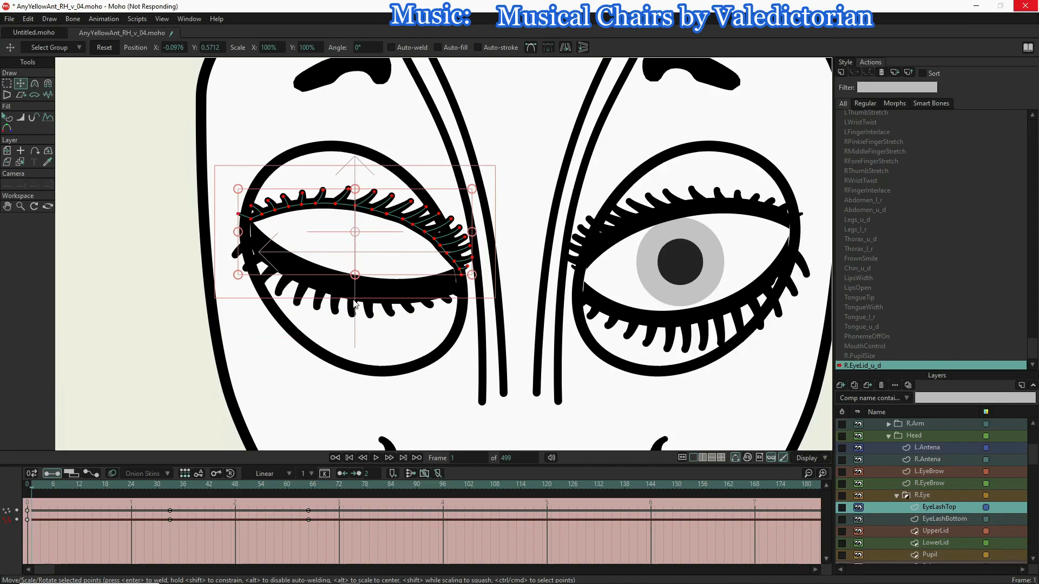
drag(352, 302, 353, 260)
drag(446, 194, 428, 242)
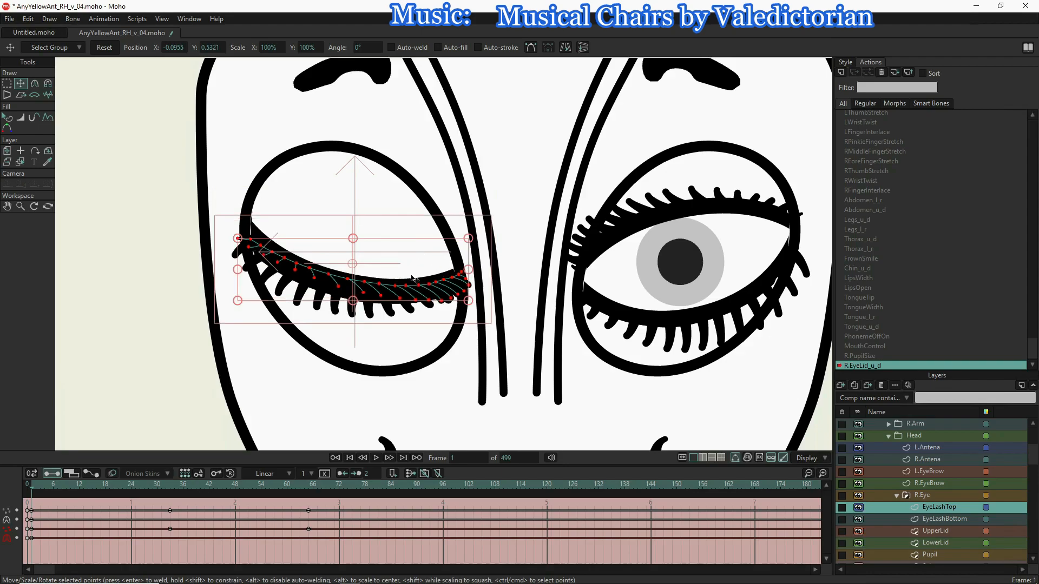
drag(471, 272, 455, 279)
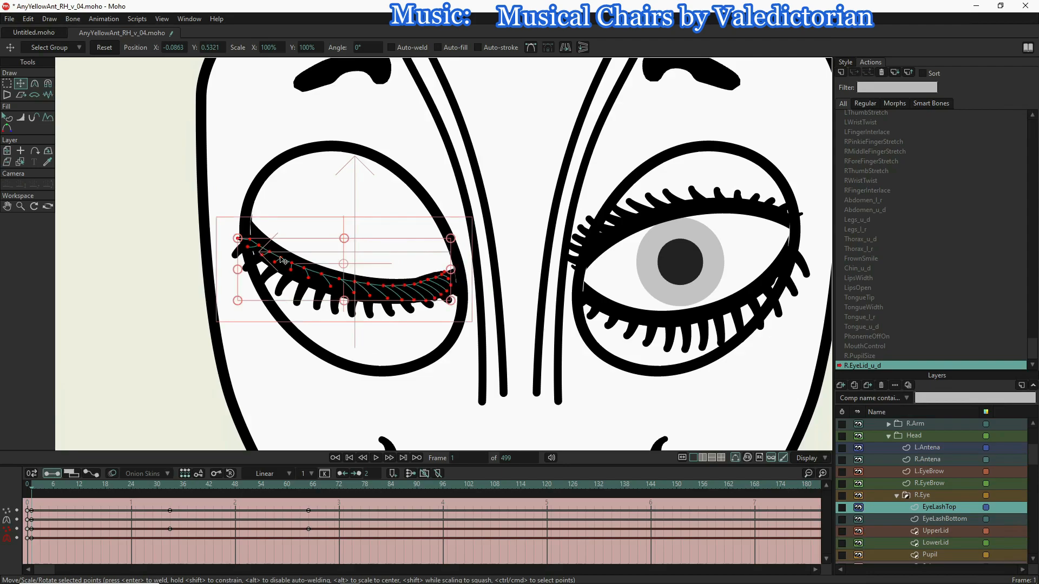
drag(239, 271, 246, 269)
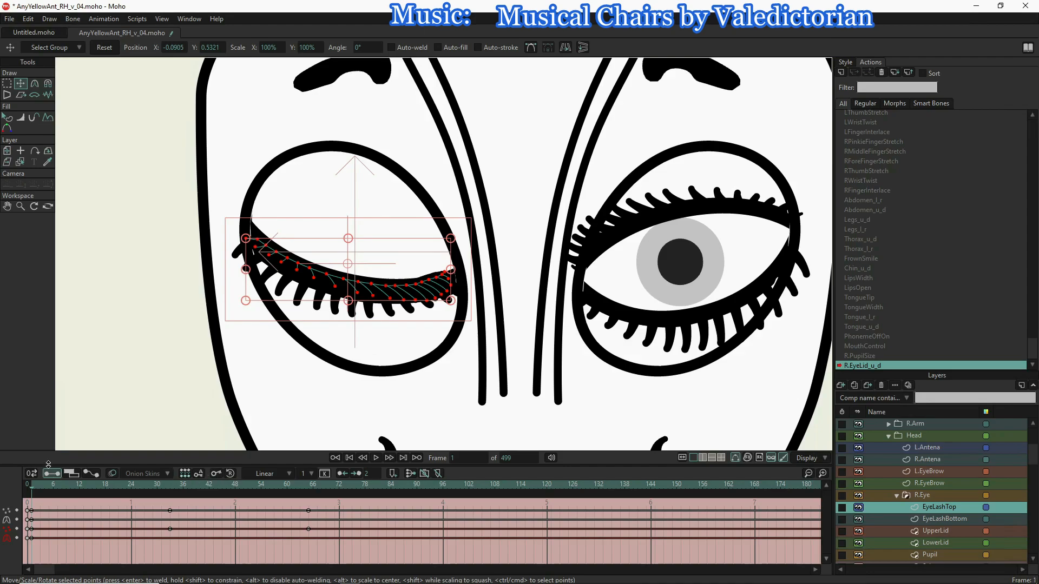
- Preview the eyelid action from frame 1 to frame 100, and return to the Mainline timeline
drag(33, 485, 461, 518)
click(461, 517)
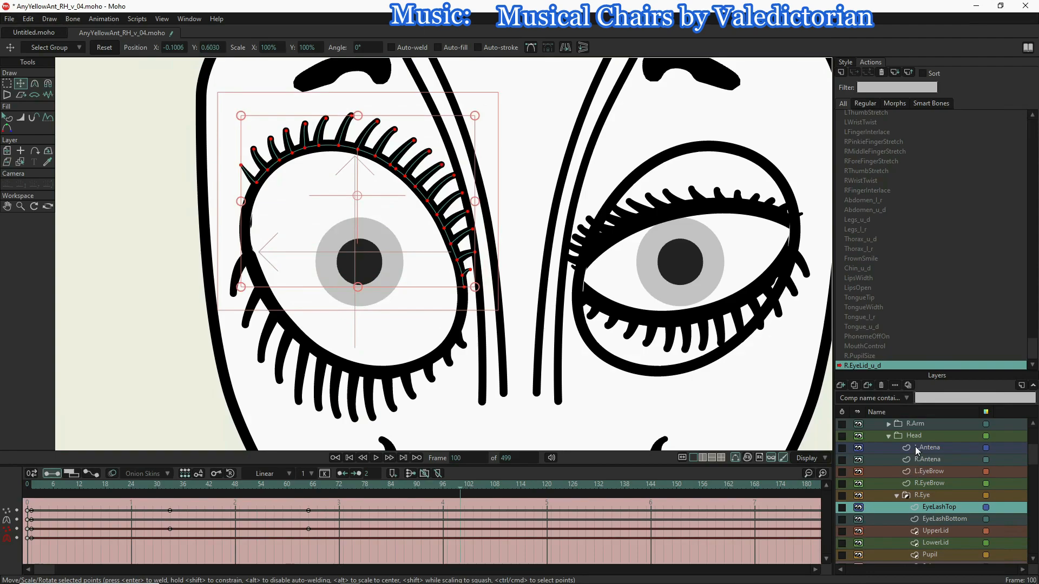
double_click(858, 113)
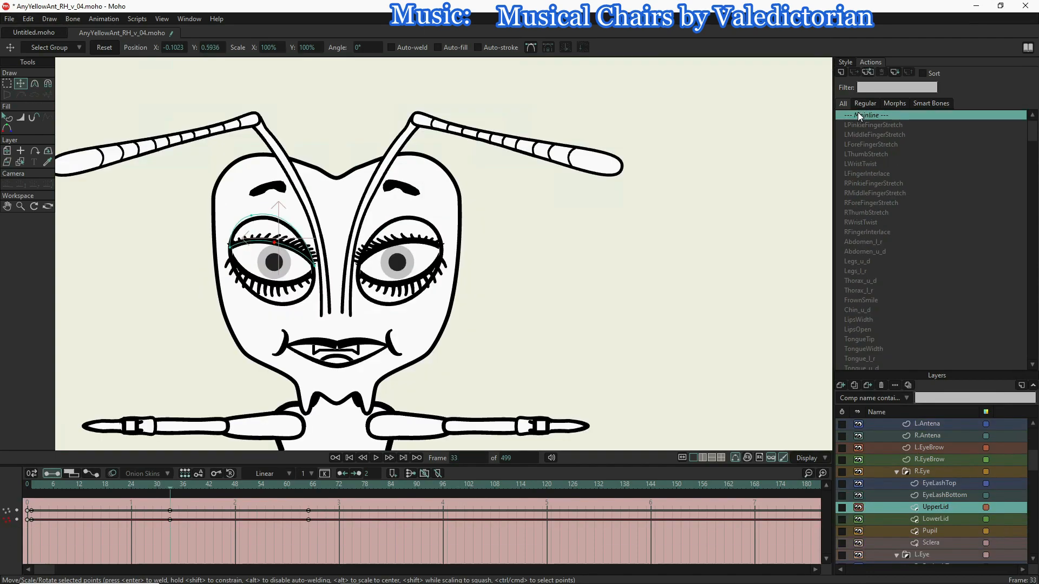
double_click(858, 113)
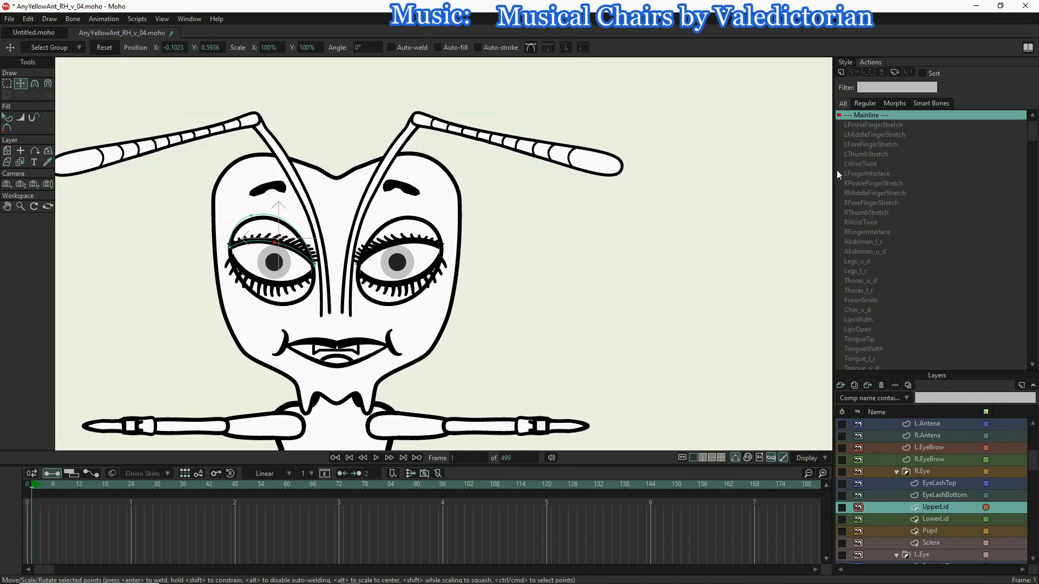
scroll(902, 459, up, 3)
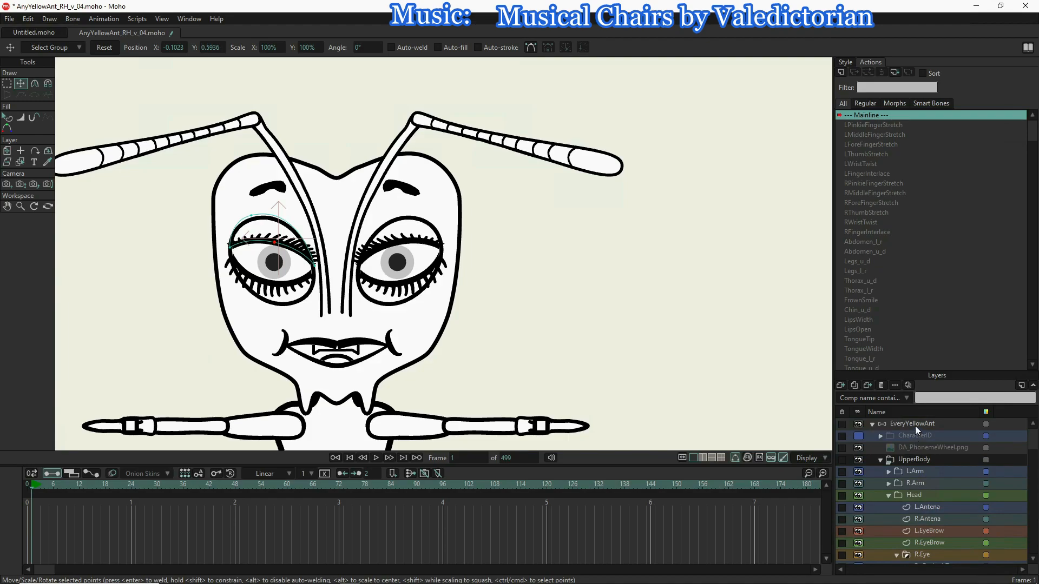
- Select the R.Pupil_l_r bone in the EveryYellowAnt rig and create a smart bone action named R.Pupil_l_r
click(916, 427)
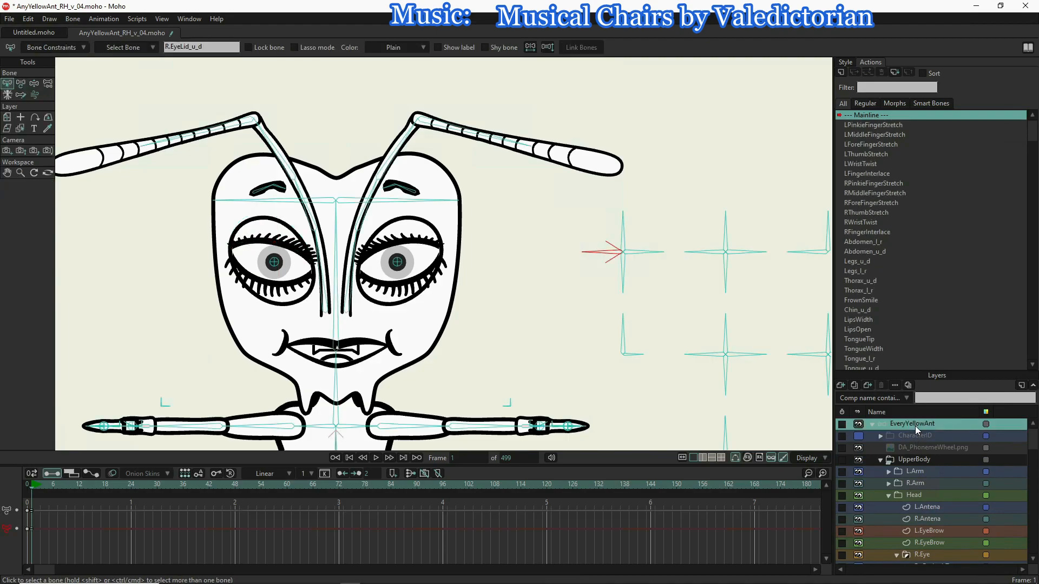
click(623, 219)
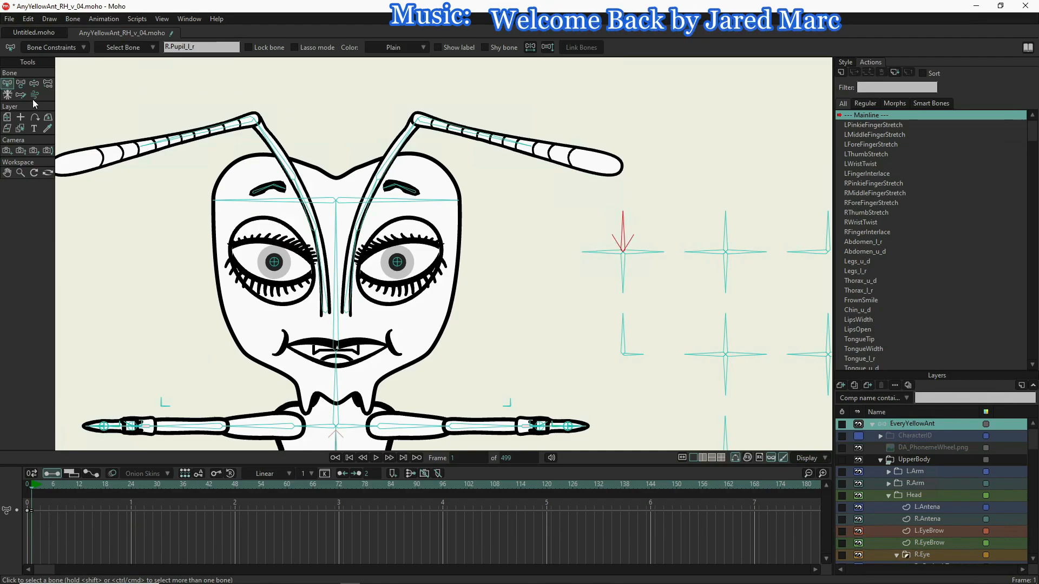
click(840, 73)
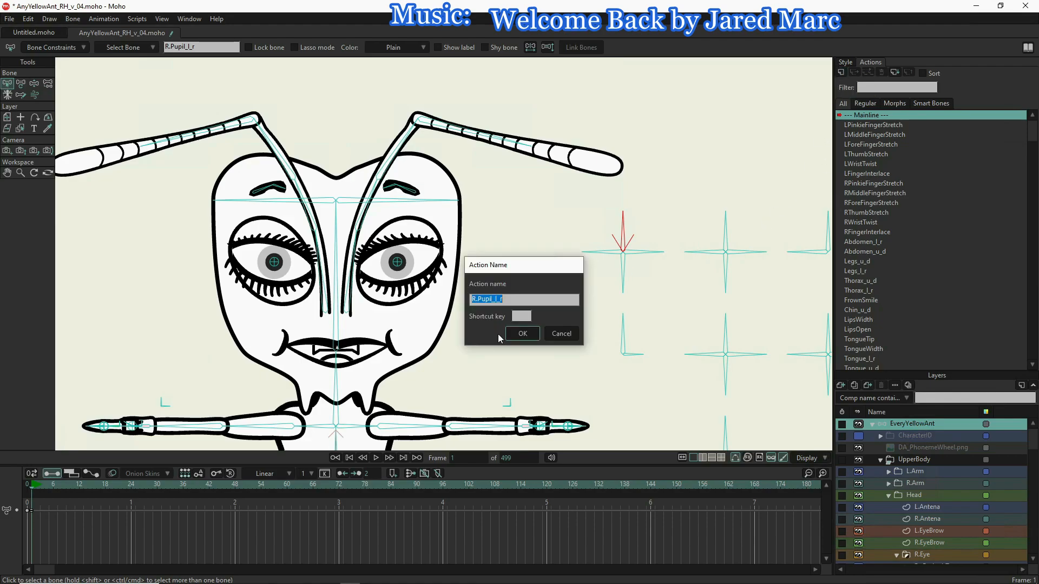
click(523, 334)
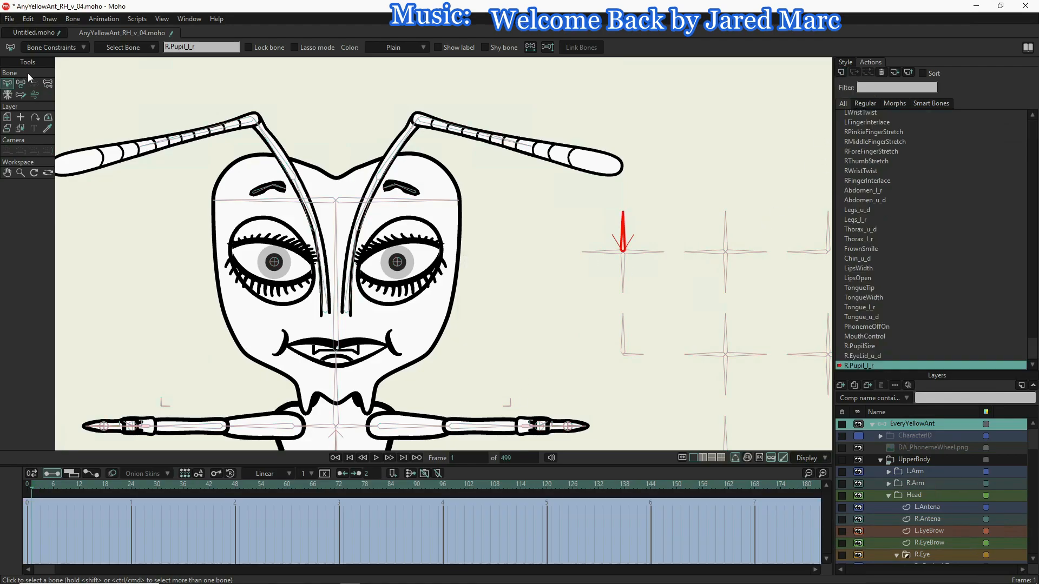
- Key the R.Pupil_l_r bone's rotation at 122° on frame 1 and 58° on frame 65
click(20, 84)
drag(630, 226, 528, 275)
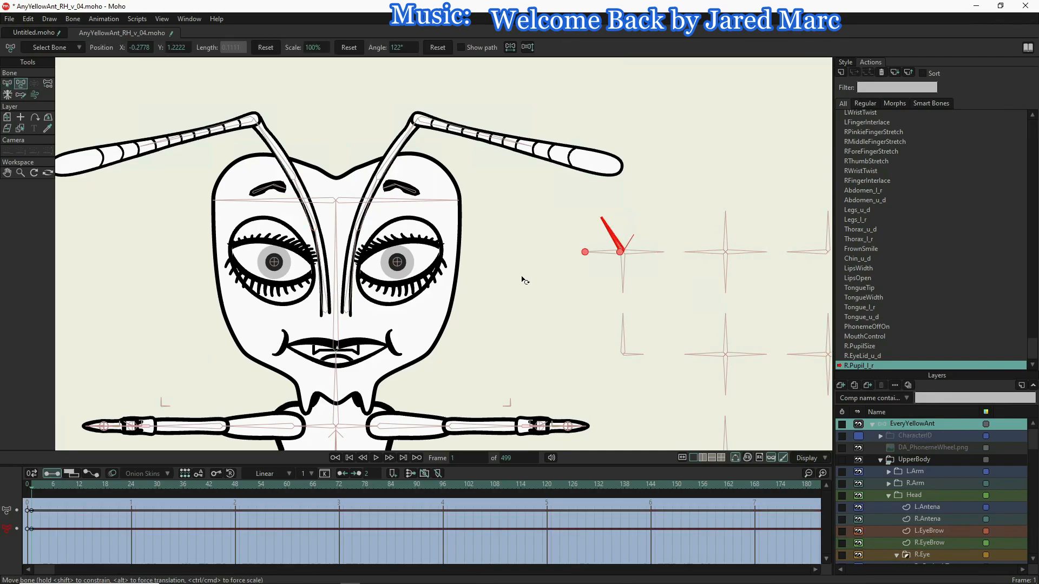
click(311, 487)
key(Left)
drag(614, 236, 645, 233)
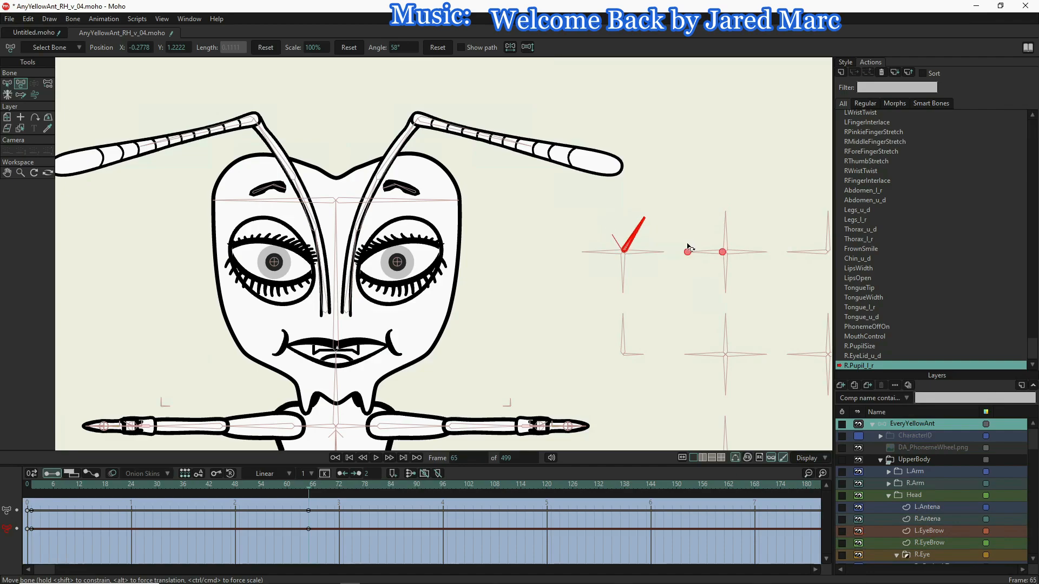
- At frame 65, shift the R.Eye Pupil layer sideways into the inner eye corner, to X about -0.126
scroll(911, 516, down, 3)
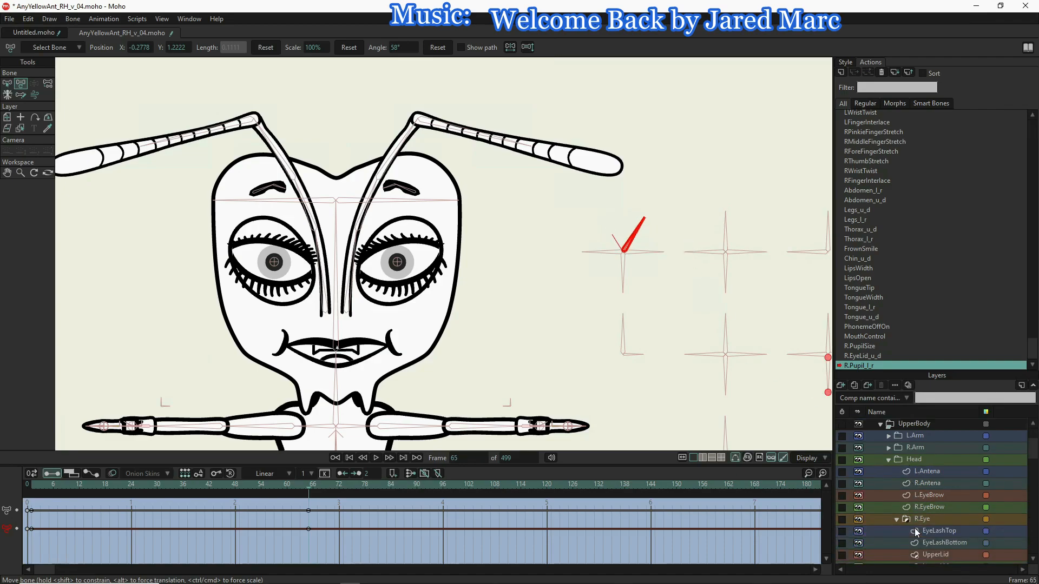
scroll(946, 545, down, 2)
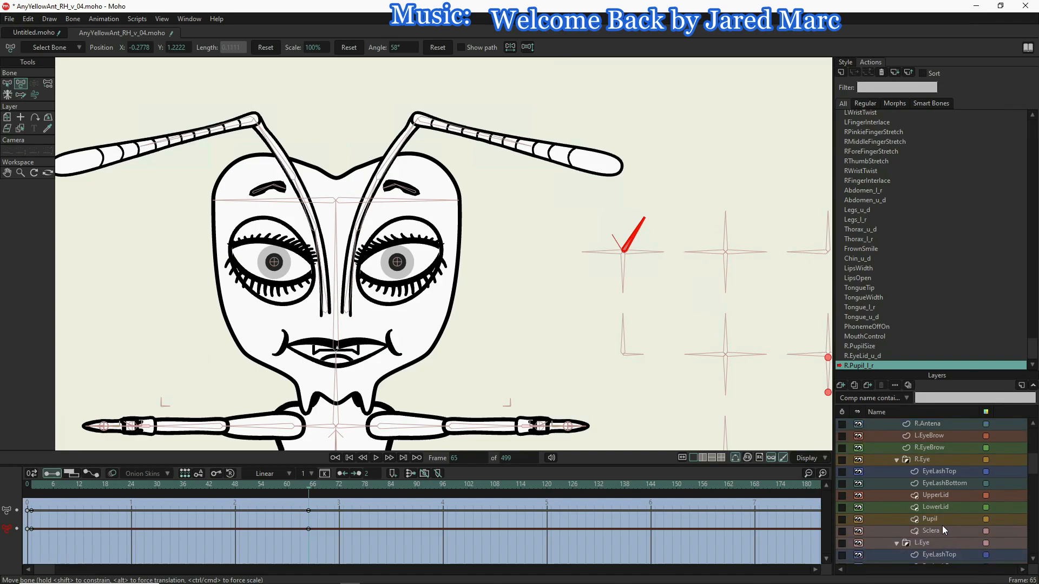
click(943, 520)
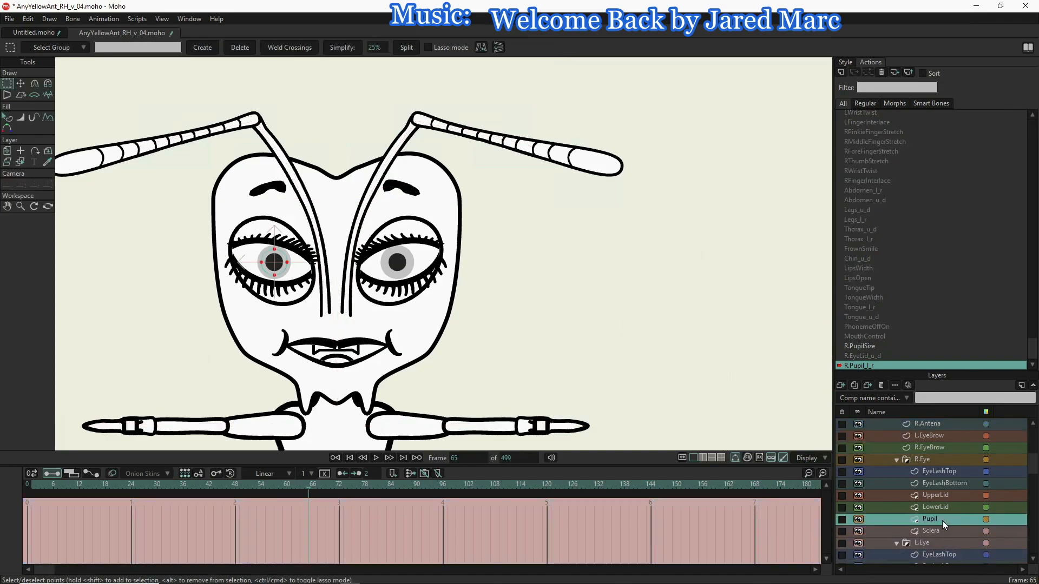
click(7, 153)
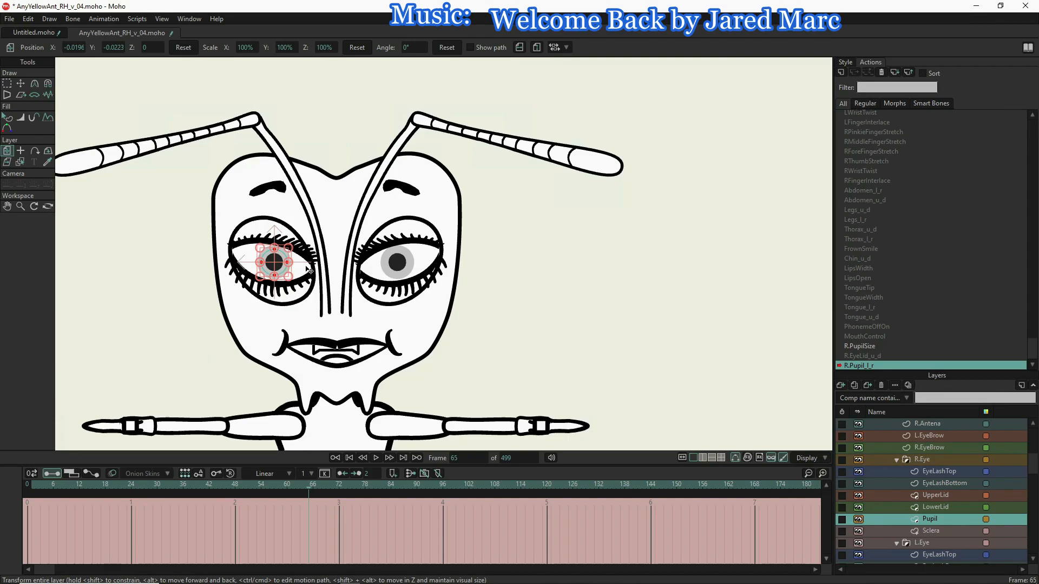
drag(300, 272, 321, 274)
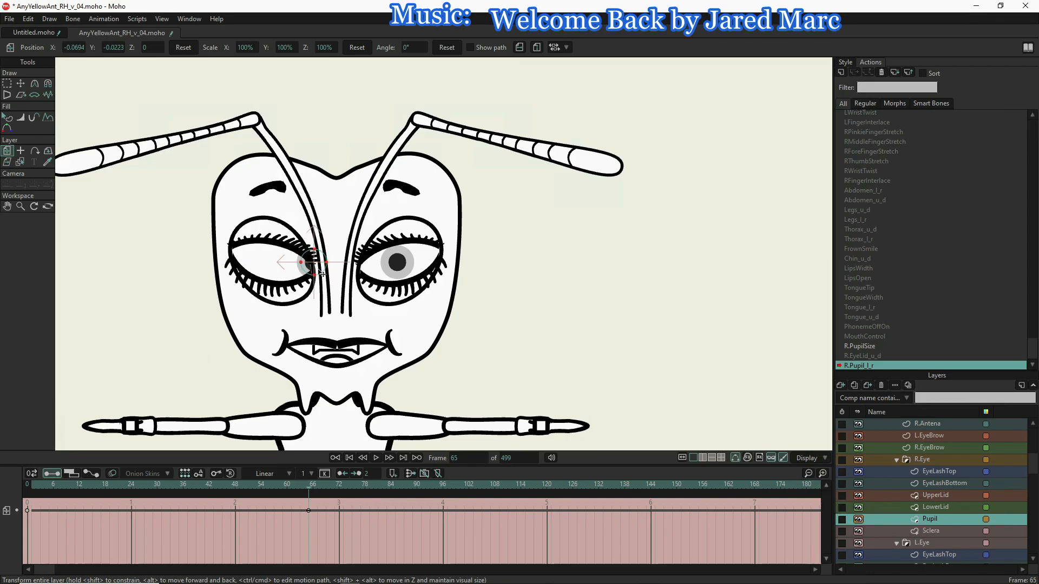
drag(321, 272, 318, 271)
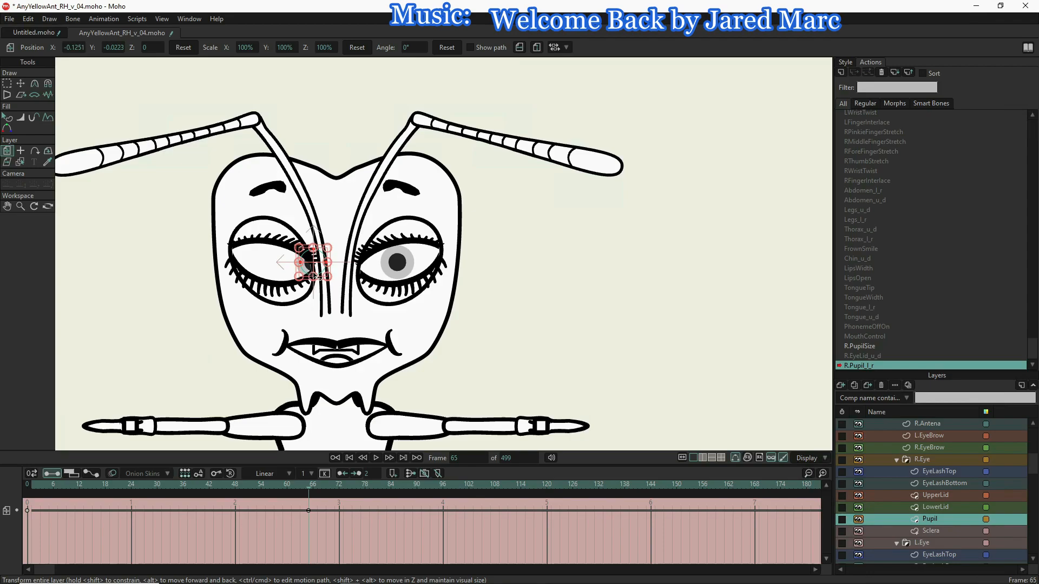
scroll(315, 273, up, 5)
scroll(318, 279, up, 4)
scroll(312, 275, up, 4)
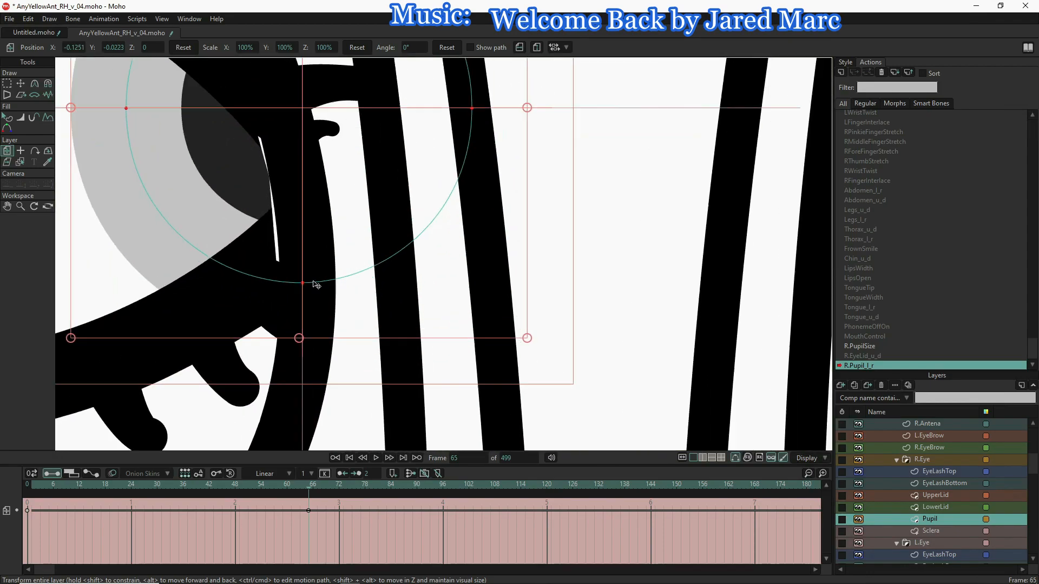
drag(311, 273, 319, 274)
scroll(319, 275, down, 12)
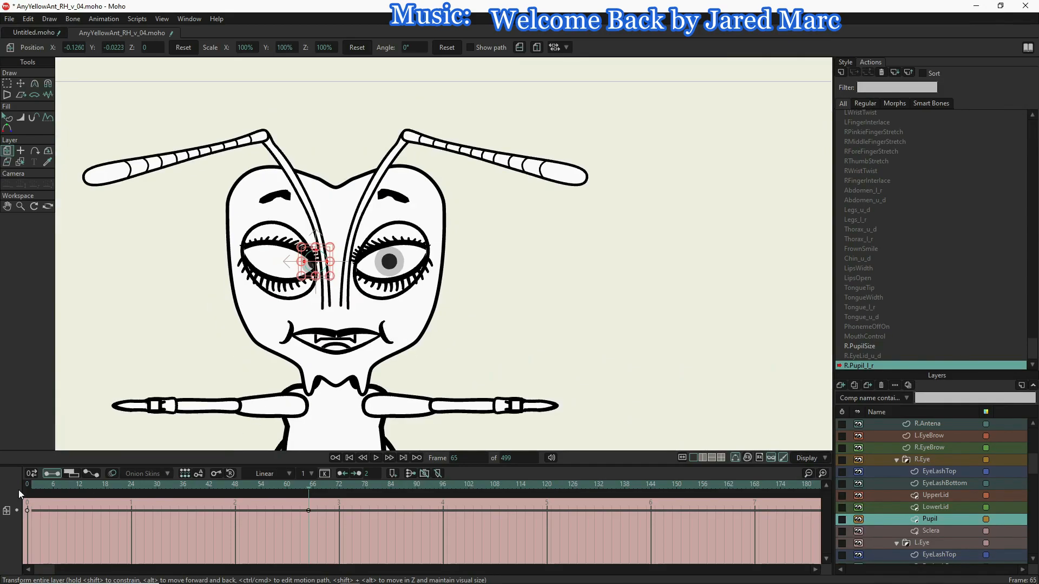
- Shift the Pupil layer to the outer eye corner at frame 1, X about 0.10, and reset its position at frame 33
click(34, 486)
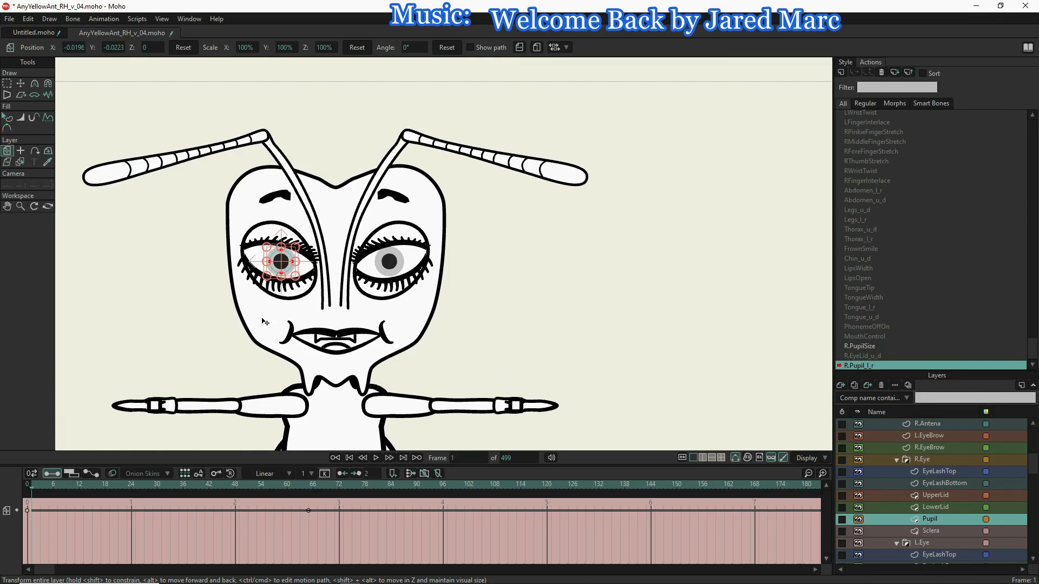
drag(282, 270, 249, 269)
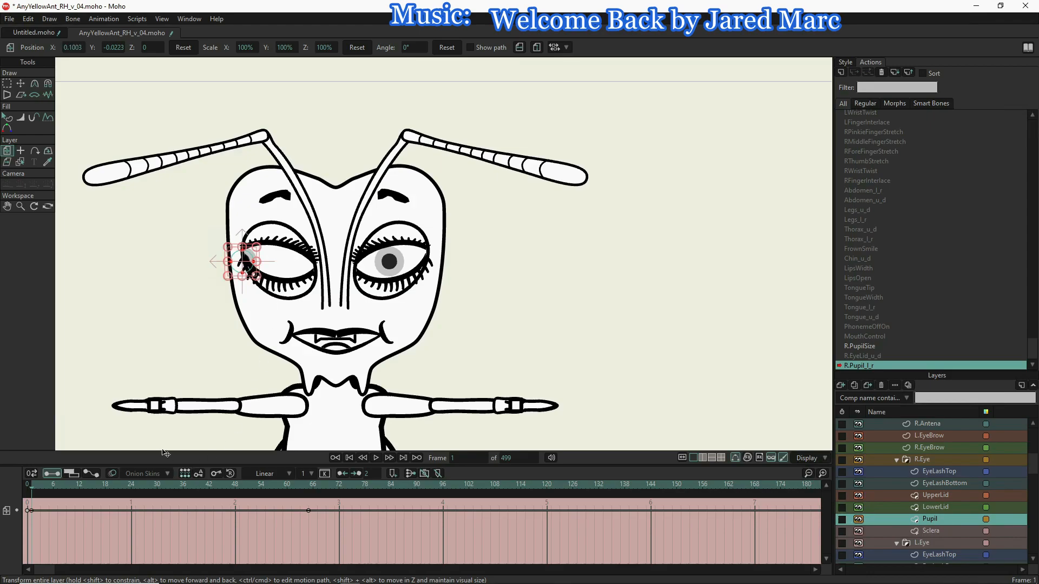
drag(31, 489, 171, 497)
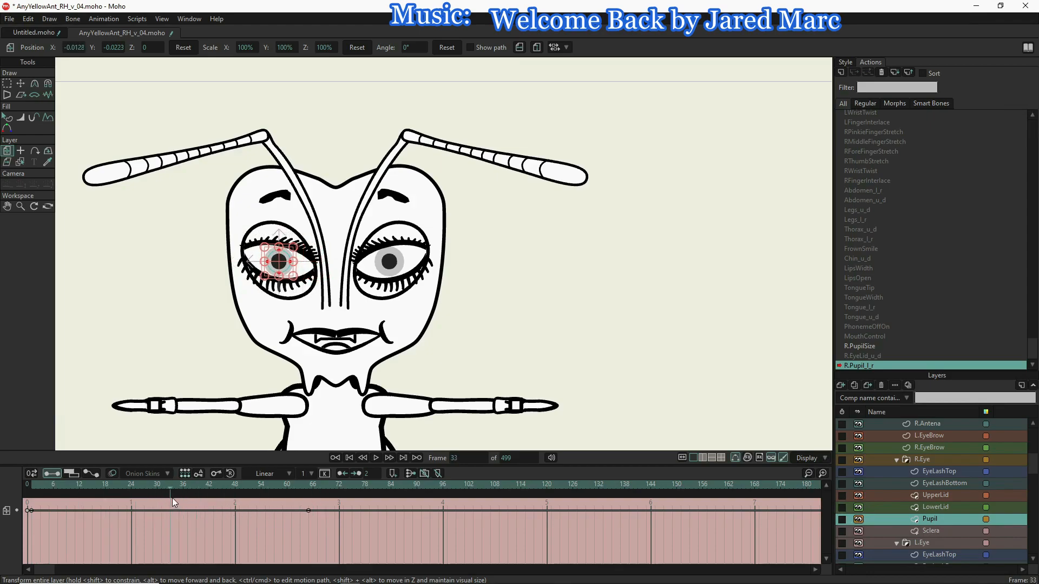
click(184, 48)
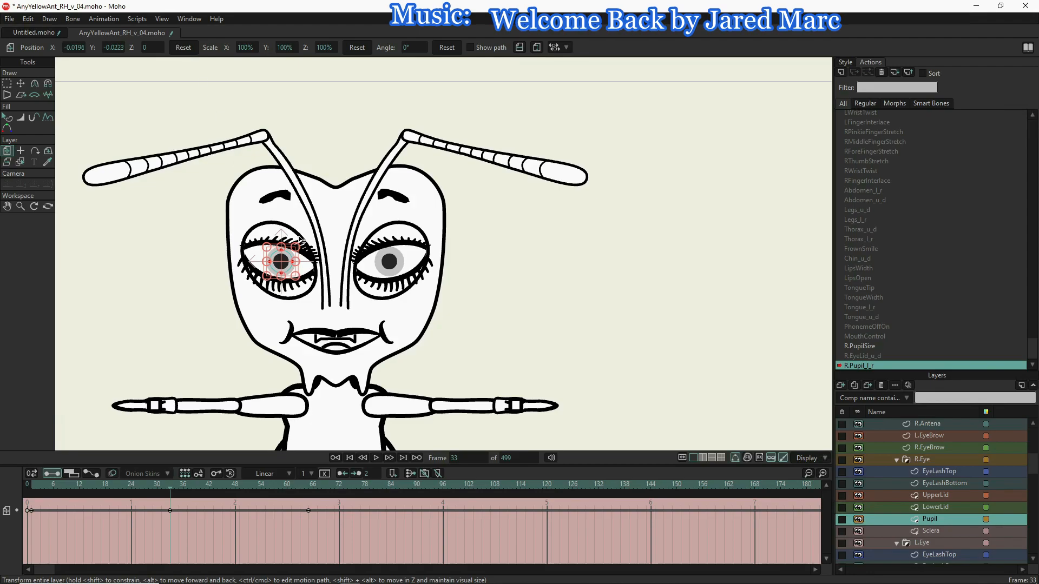
- Return to the Mainline timeline and create a smart bone action for the EveryYellowAnt rig's R.Pupil_u_d bone
scroll(865, 206, up, 2)
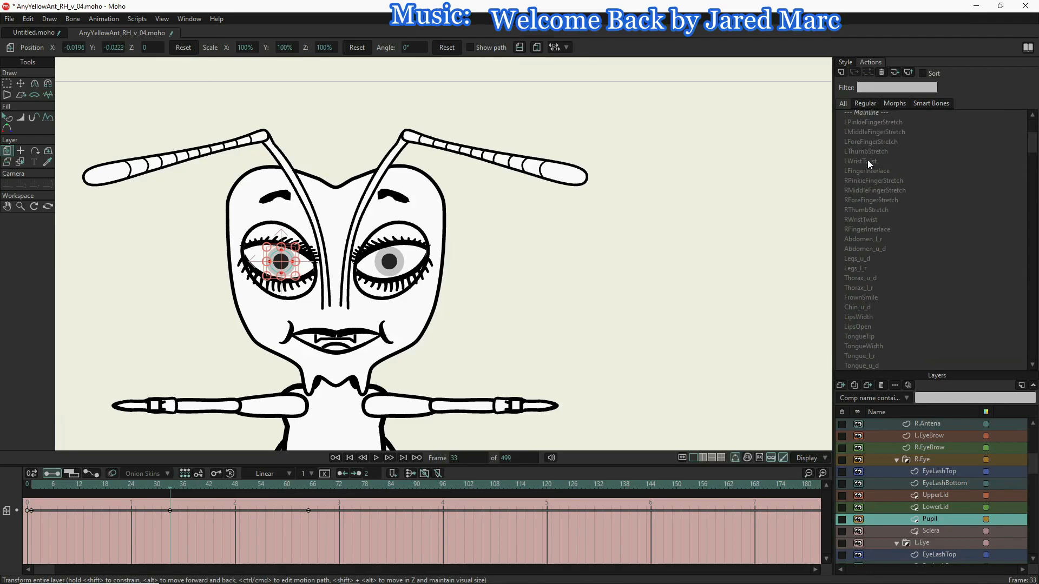
click(866, 114)
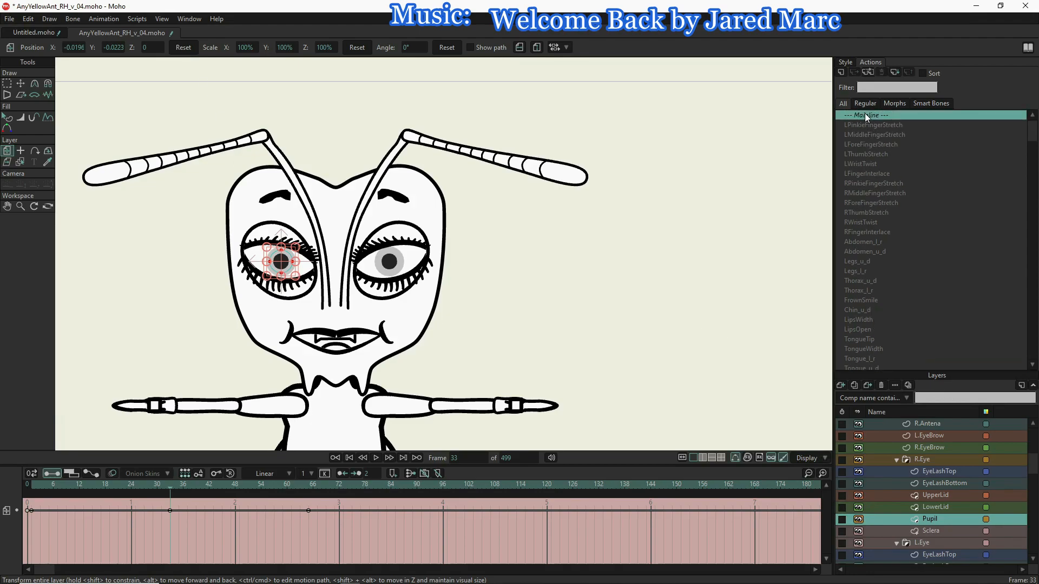
double_click(864, 114)
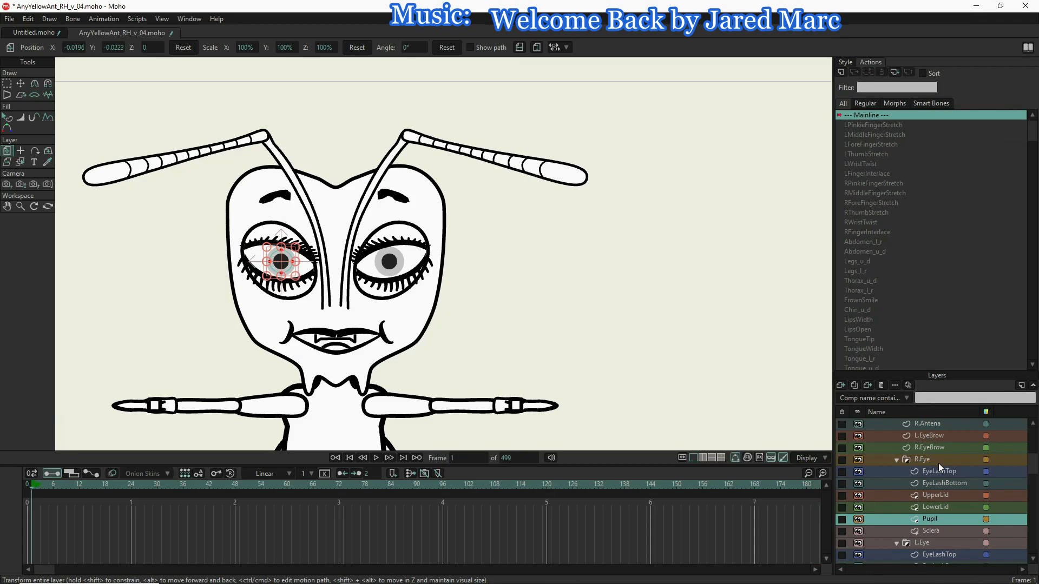
scroll(936, 460, up, 4)
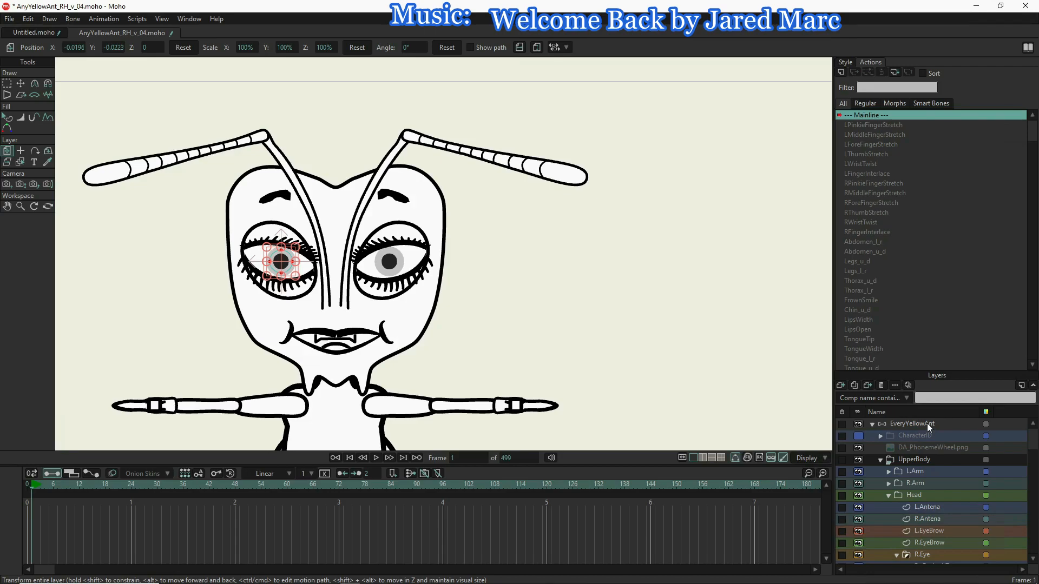
click(927, 423)
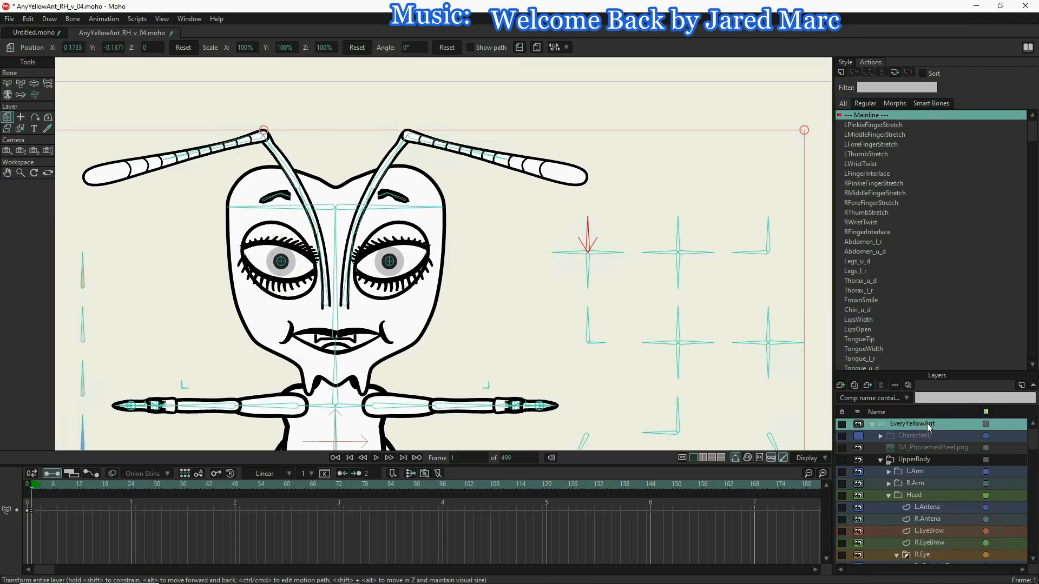
click(617, 256)
key(b)
click(614, 252)
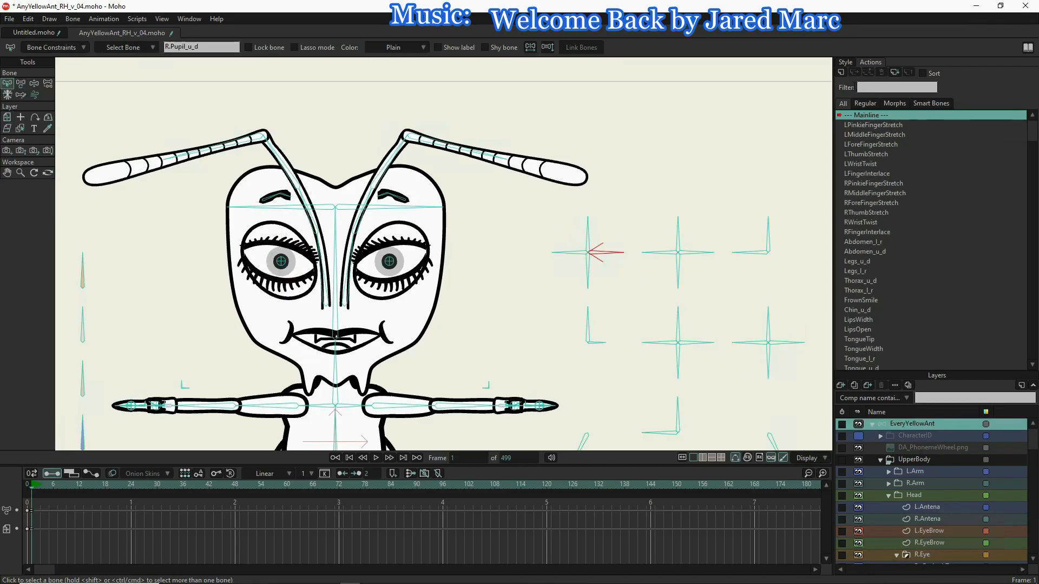
click(840, 72)
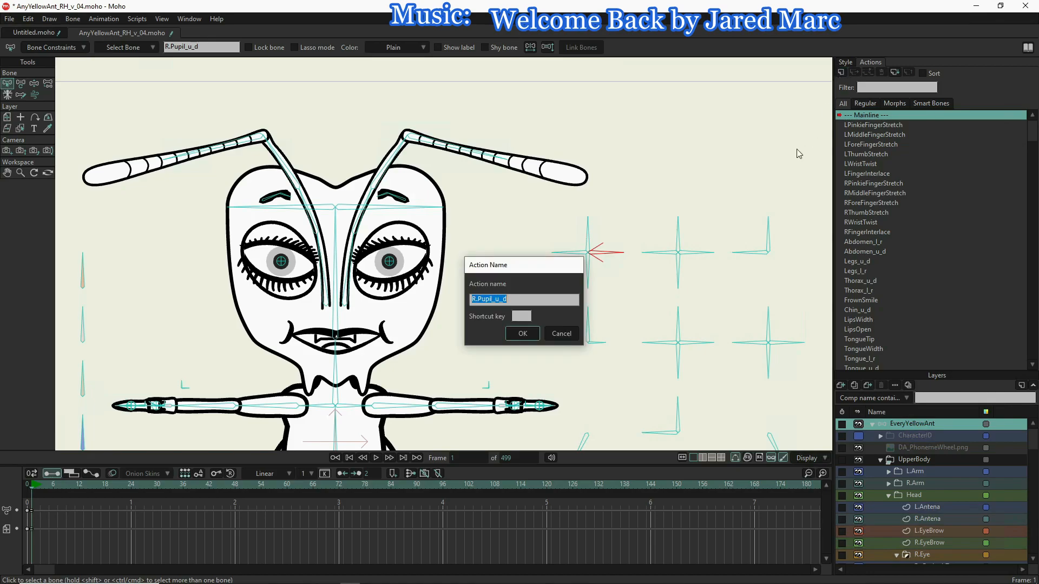
click(523, 334)
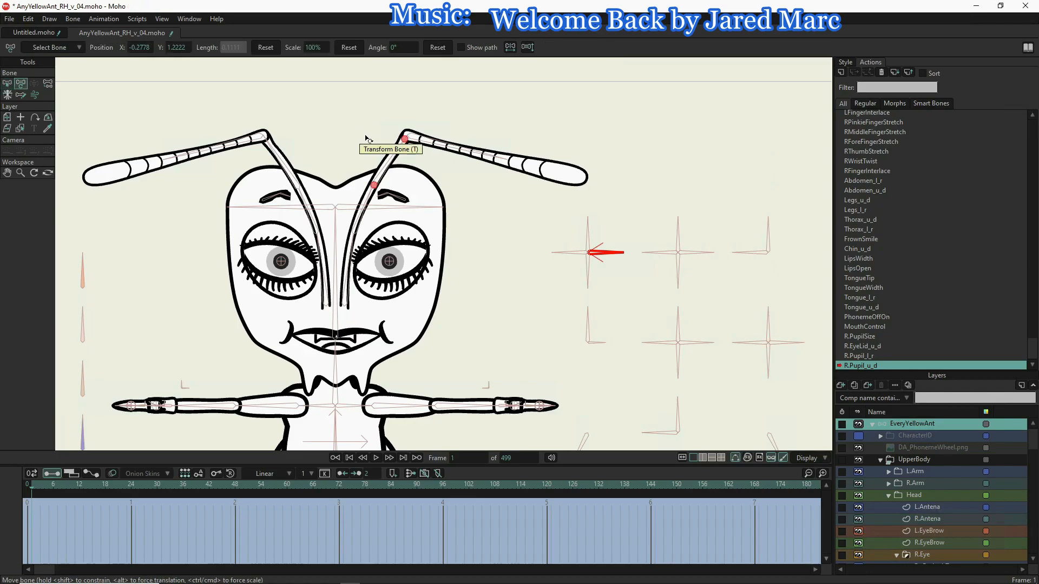
- Key the R.Pupil_u_d bone's rotation at -32° on frame 1 and 32° on frame 65
drag(607, 255, 608, 278)
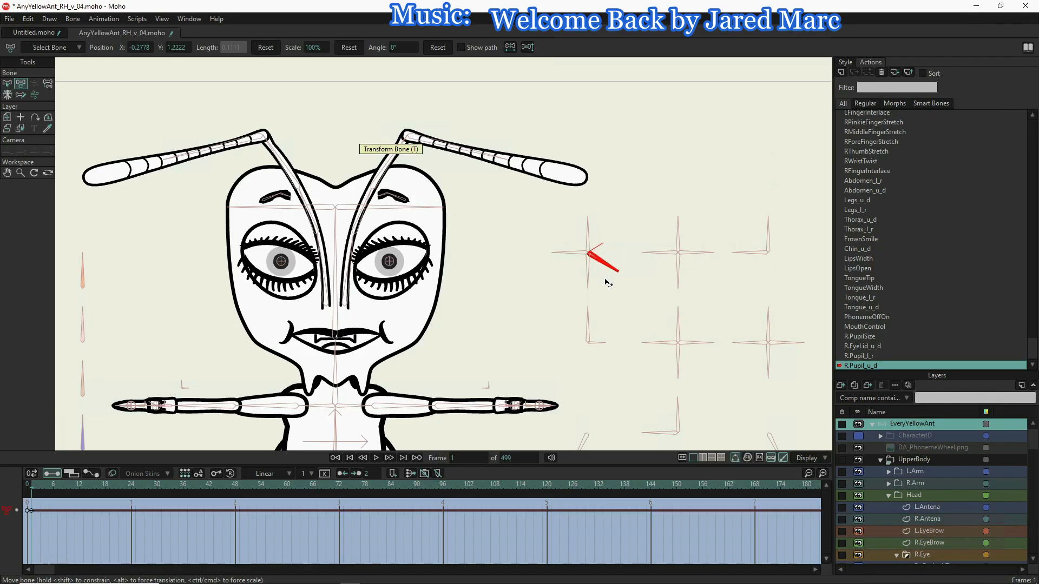
click(306, 486)
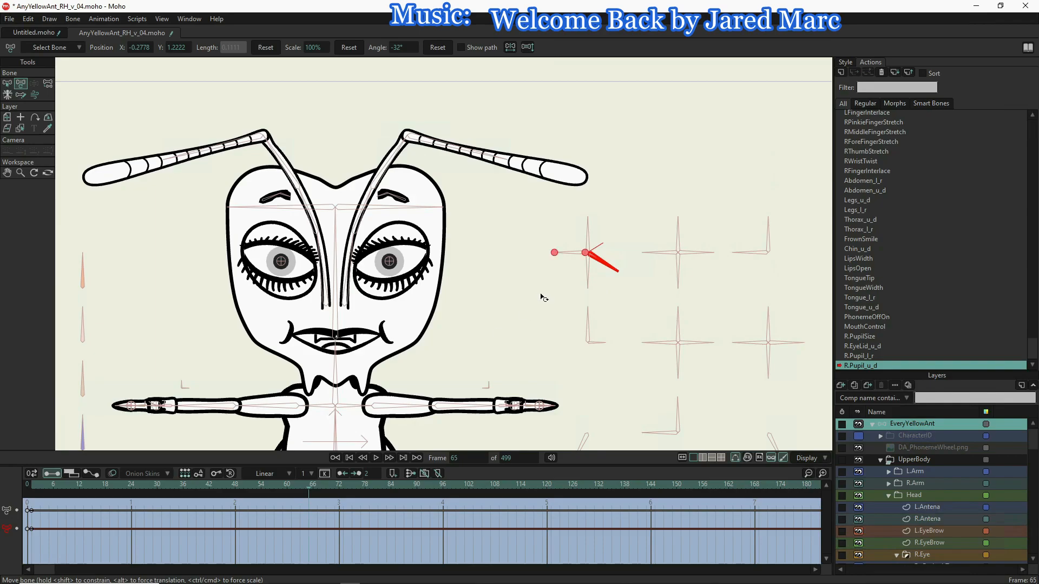
drag(607, 268, 598, 210)
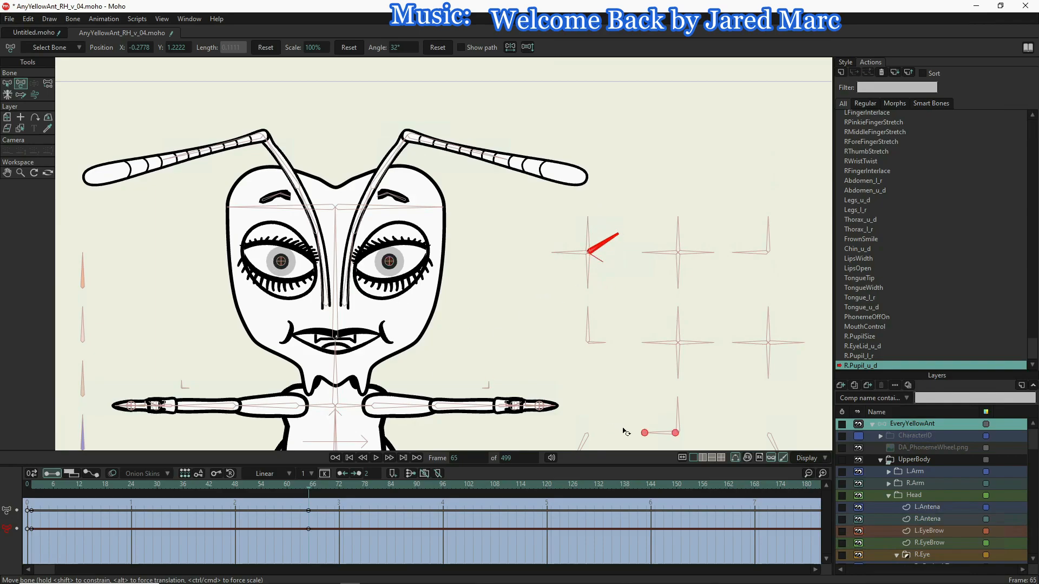
- Move the R.Eye Pupil points straight up past the upper lid at frame 65 and down past the lower lid at frame 1
scroll(928, 514, down, 3)
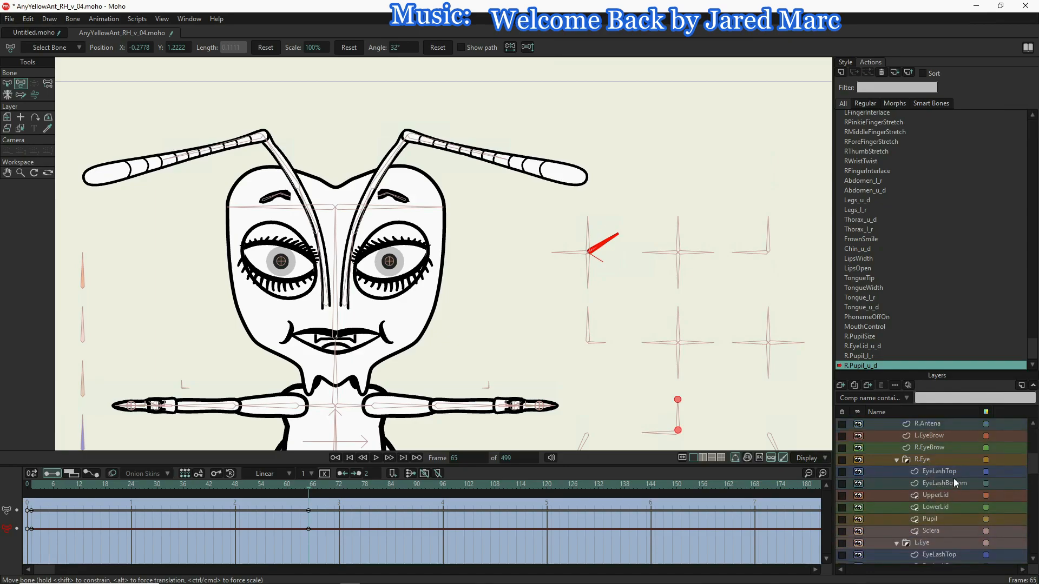
click(944, 519)
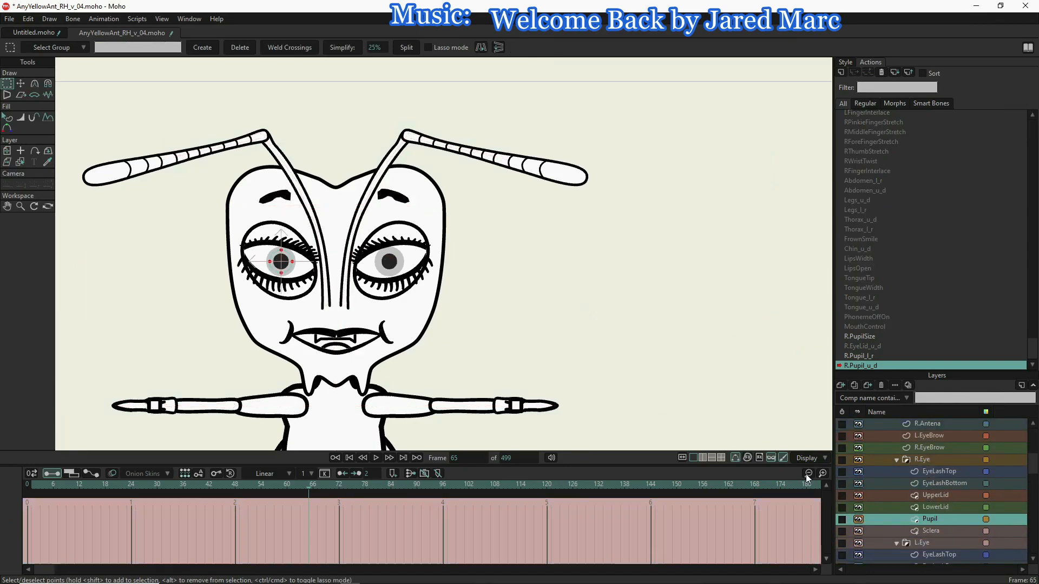
click(20, 84)
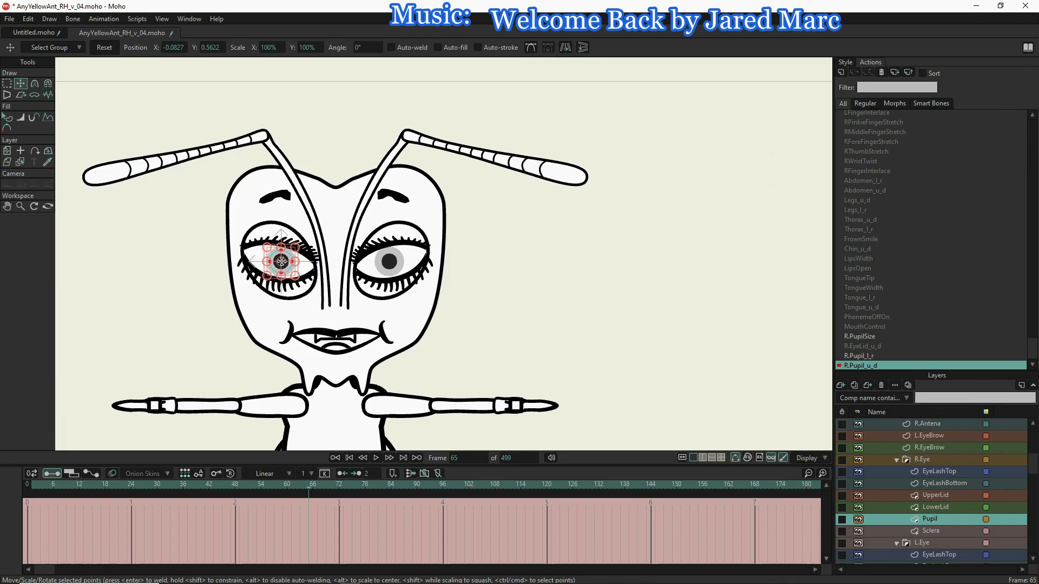
drag(288, 271, 291, 250)
drag(292, 241, 291, 230)
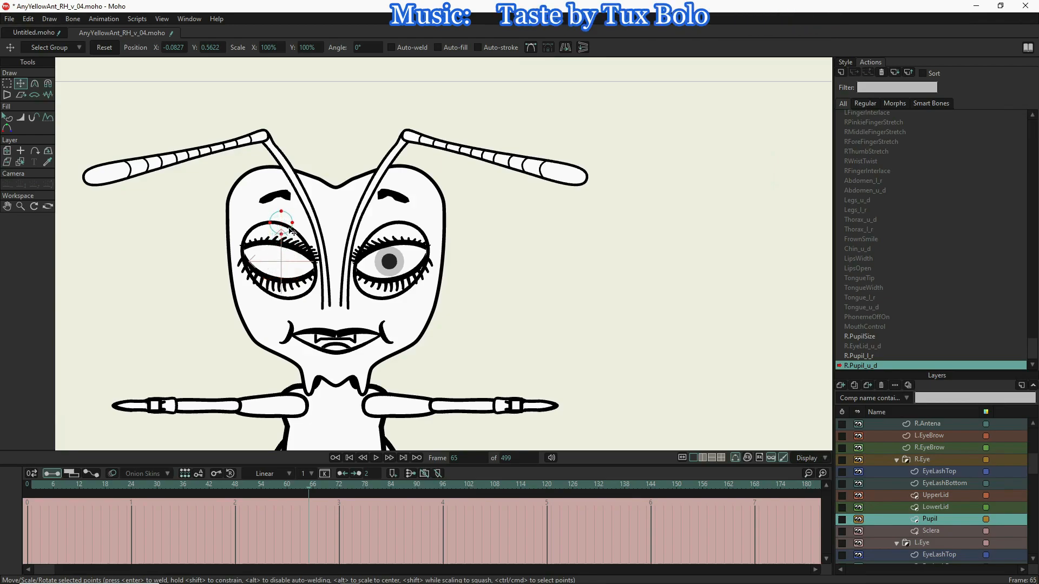
drag(289, 228, 289, 228)
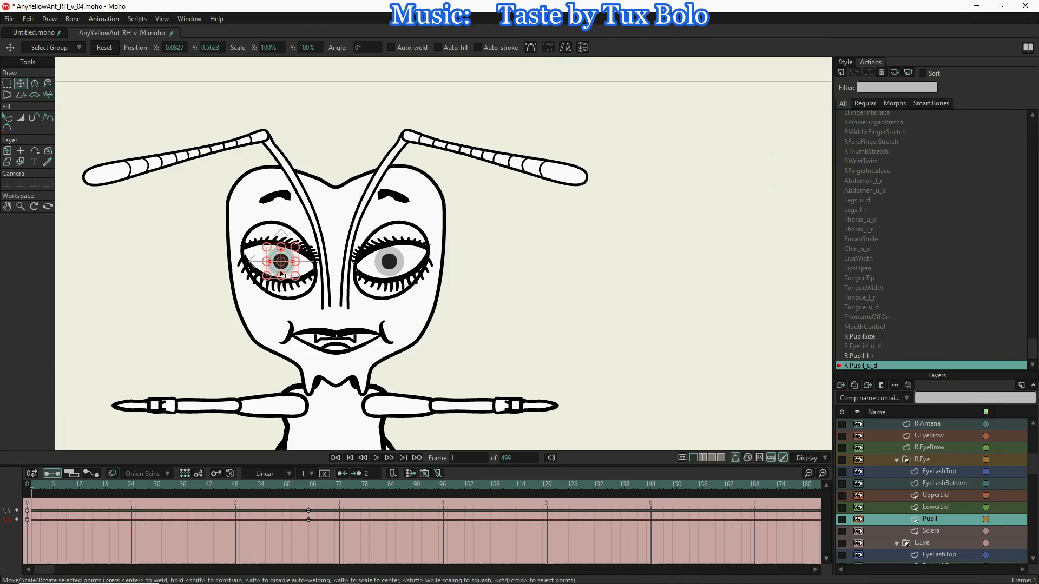
drag(284, 276, 291, 306)
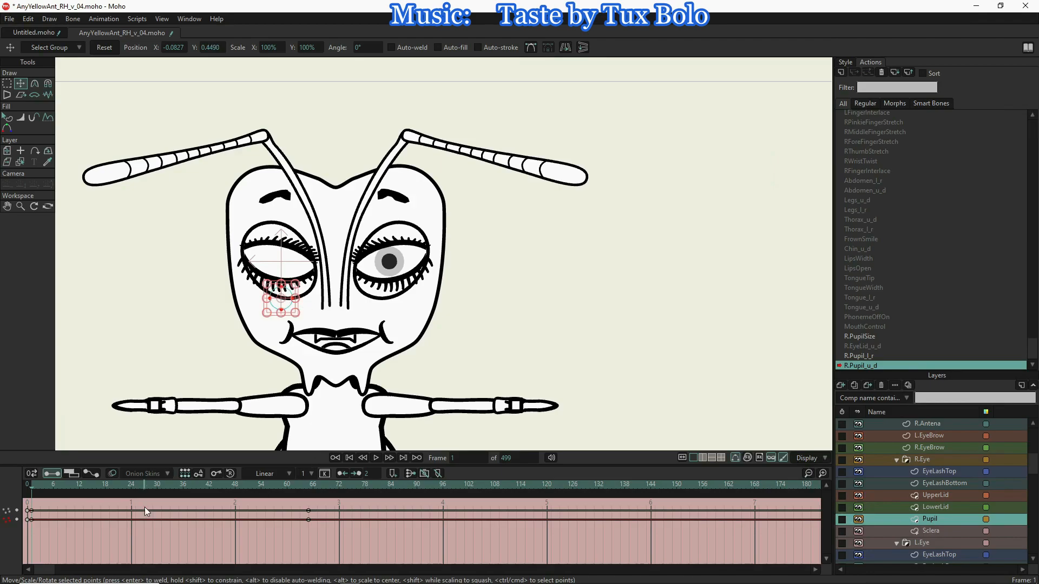
- Reset the R.Eye Pupil points at frame 33 and return the EveryYellowAnt rig to the Mainline timeline
click(171, 486)
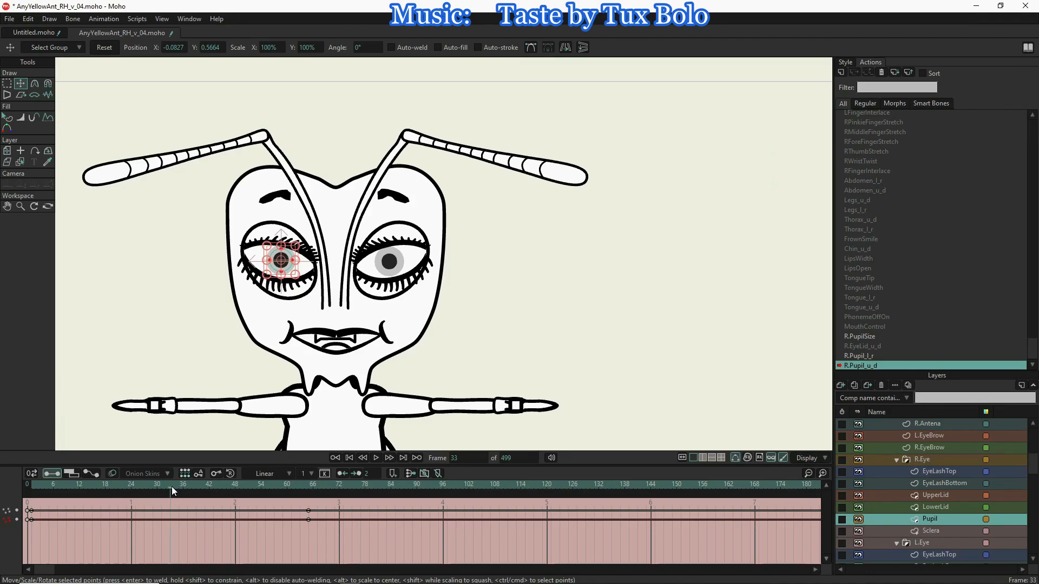
click(102, 49)
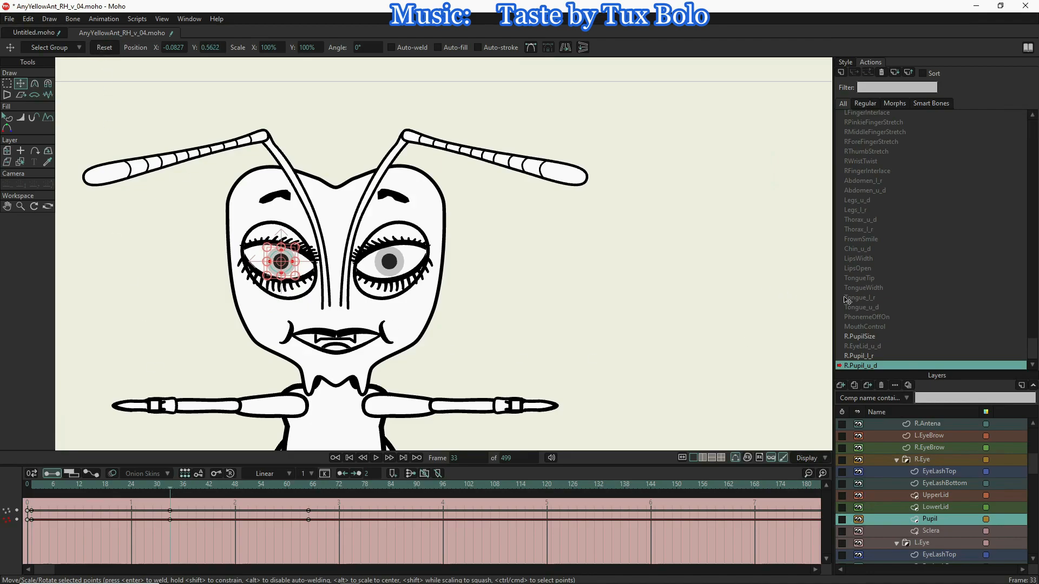
scroll(905, 452, up, 3)
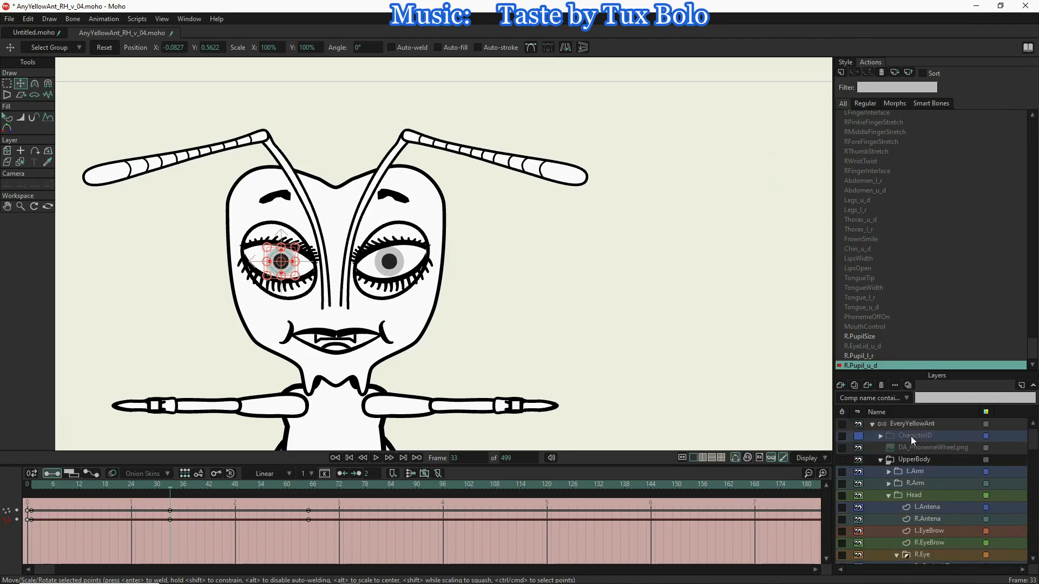
click(904, 424)
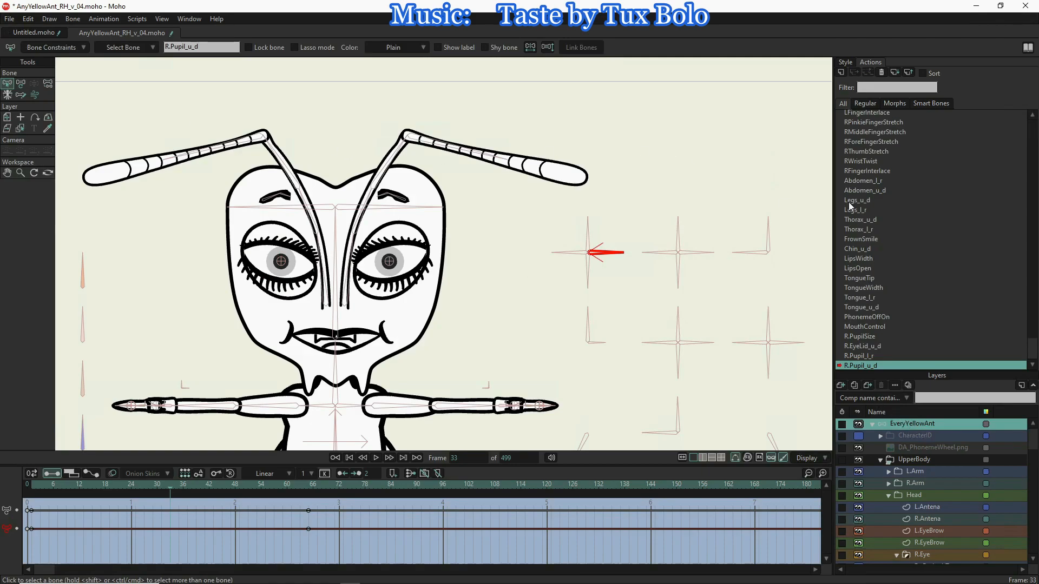
scroll(868, 158, up, 3)
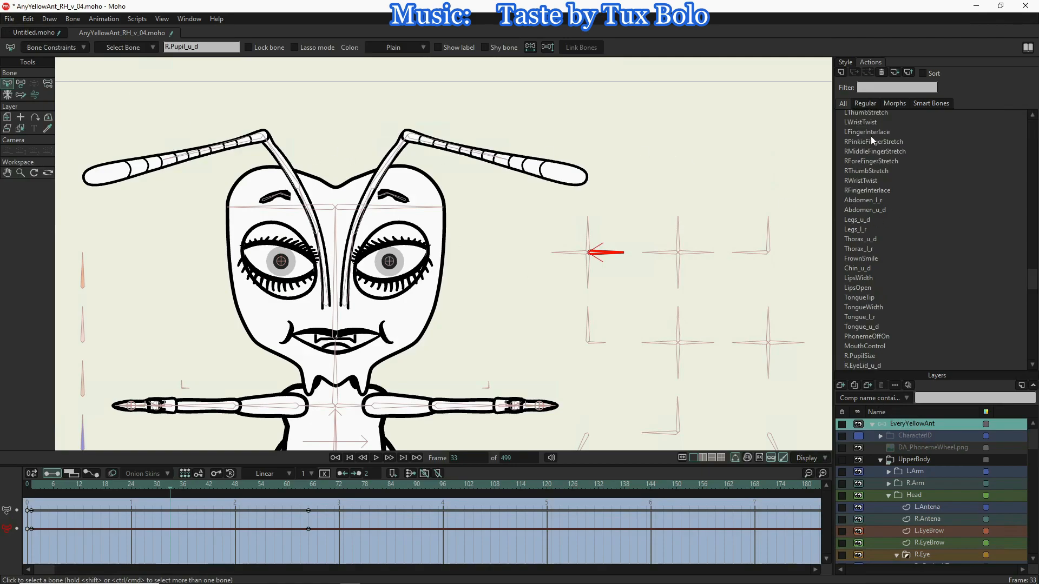
scroll(868, 125, up, 1)
scroll(868, 125, up, 3)
double_click(868, 116)
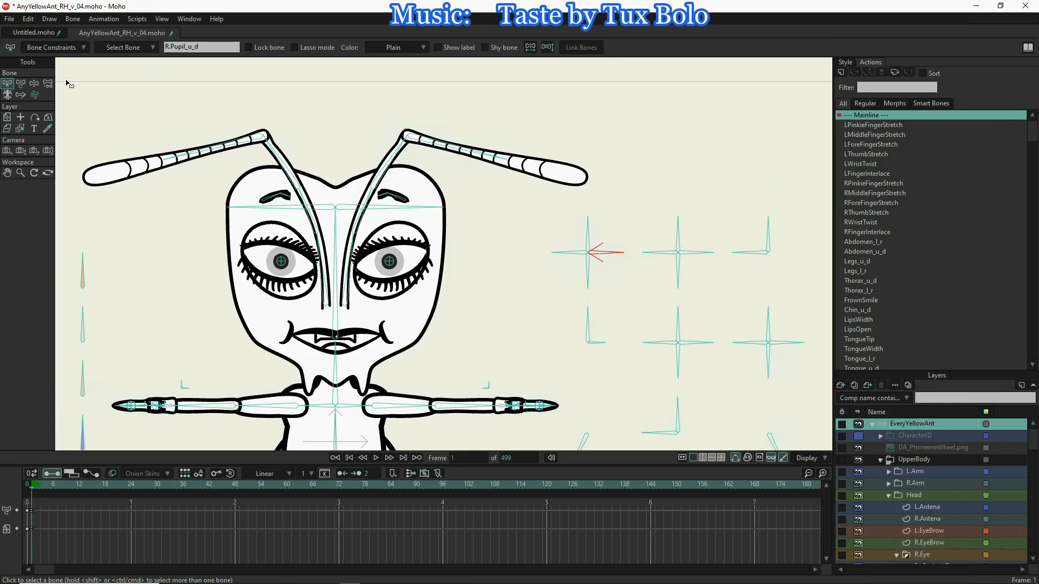
- Test the right eye's eyelid, pupil direction and pupil size controls by rotating their bones with Manipulate Bones
click(34, 85)
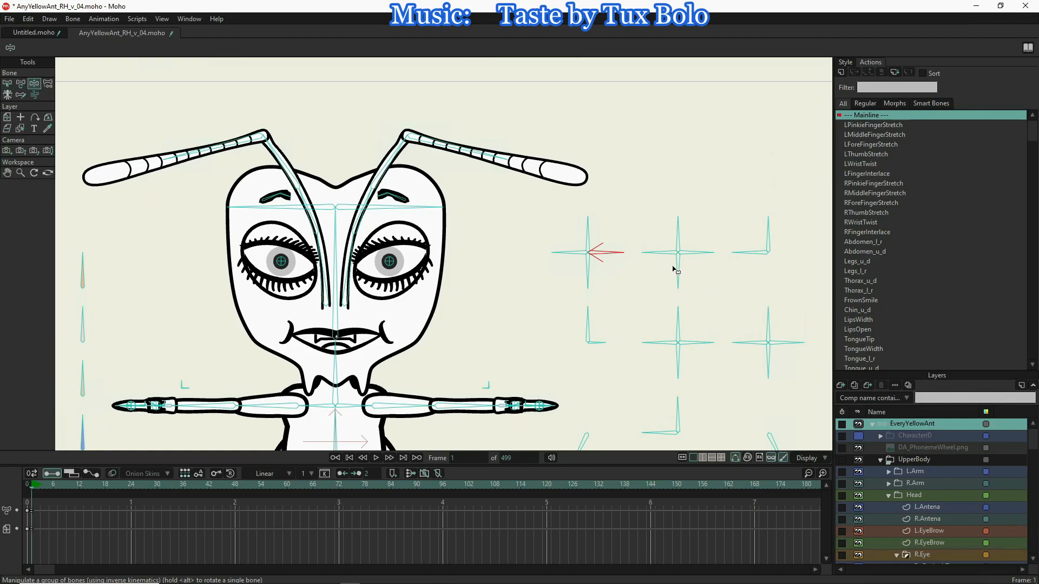
drag(621, 257, 558, 204)
drag(587, 281, 609, 281)
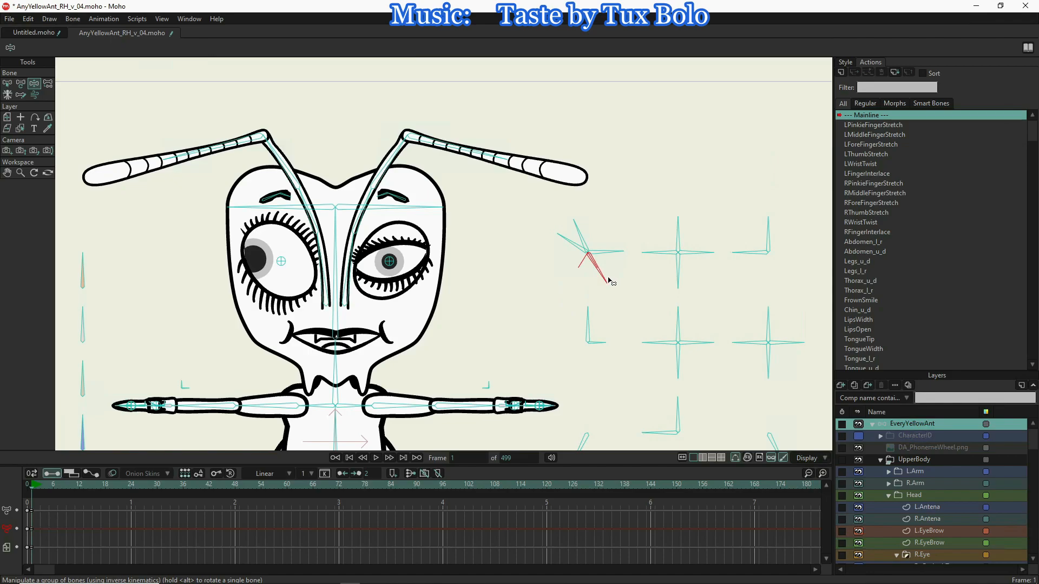
drag(583, 227, 591, 228)
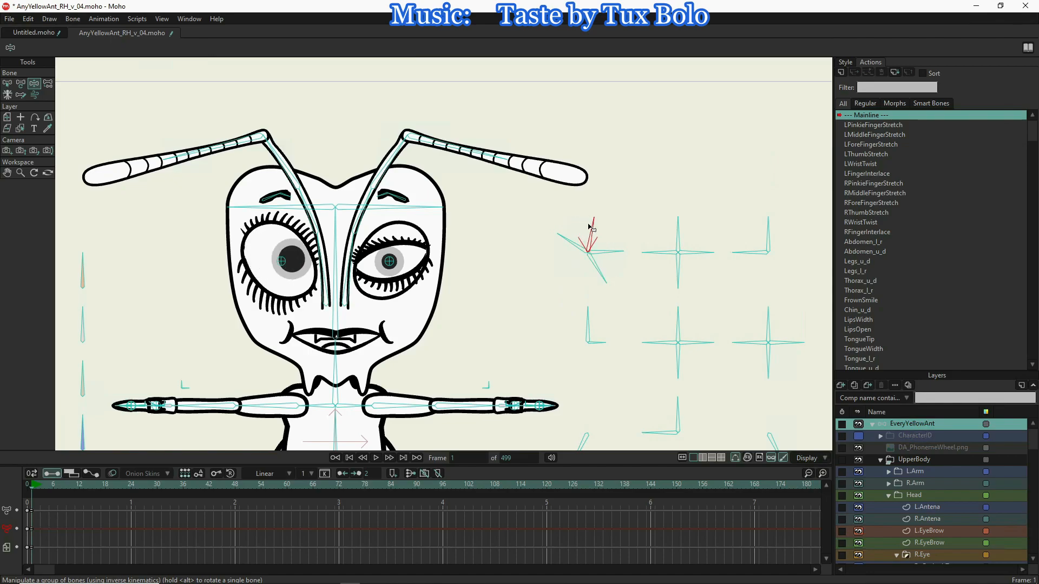
drag(613, 280, 482, 266)
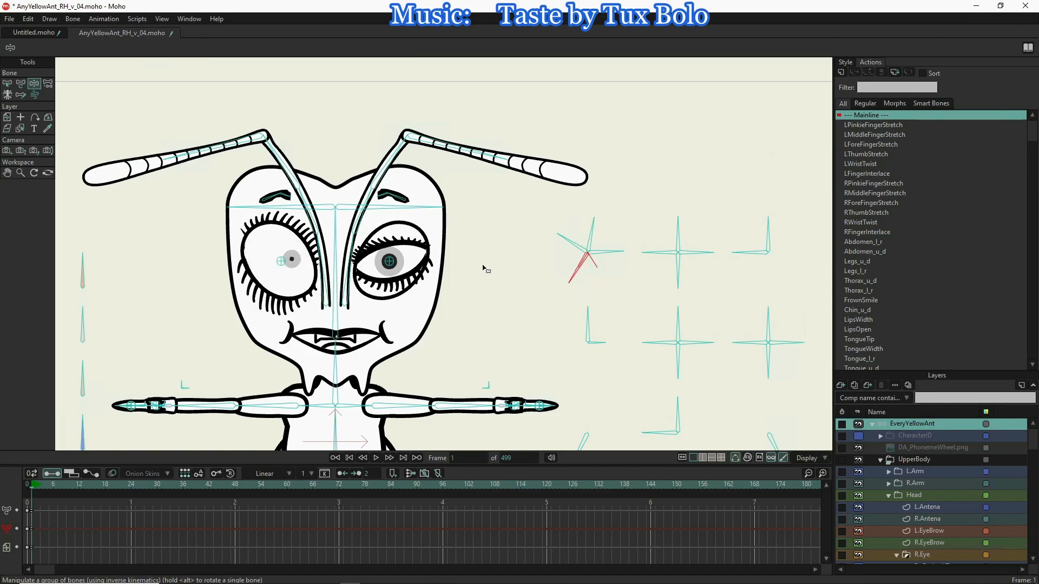
drag(569, 290, 588, 336)
- Create a smart bone action for the L.PupilSize bone and rotate that bone to 238° on frame 1
click(680, 288)
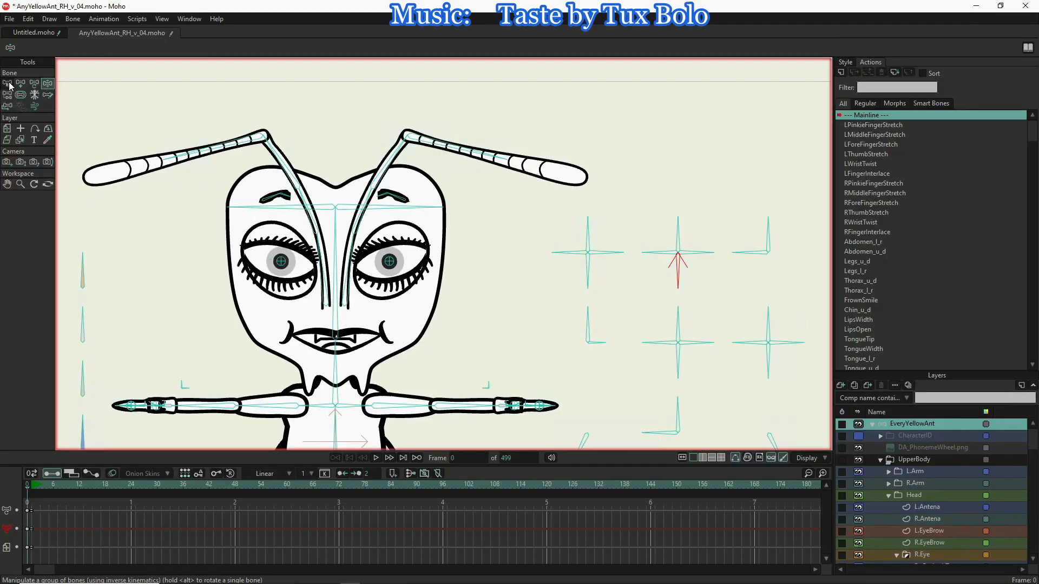
click(9, 85)
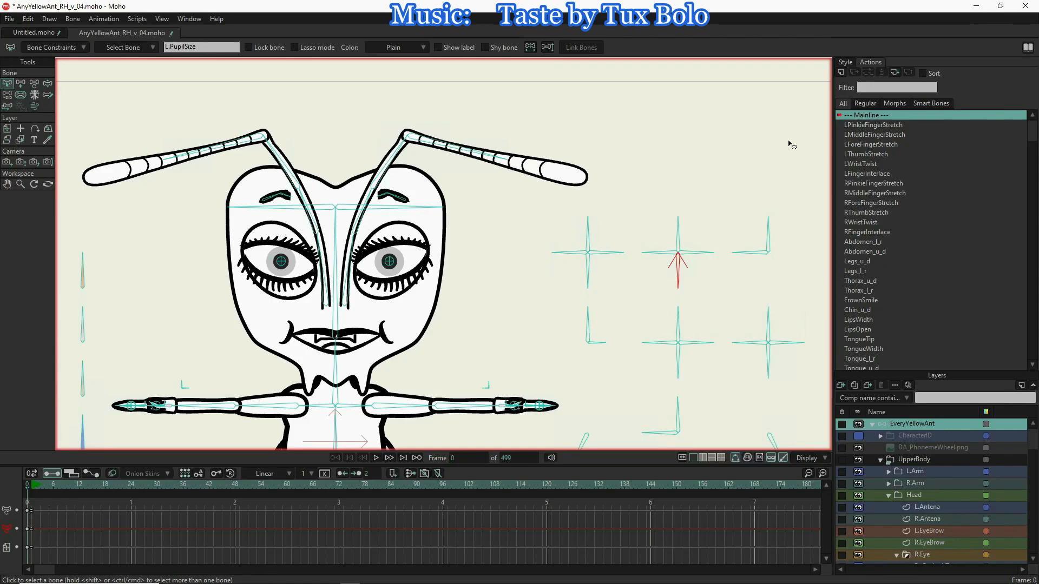
click(840, 73)
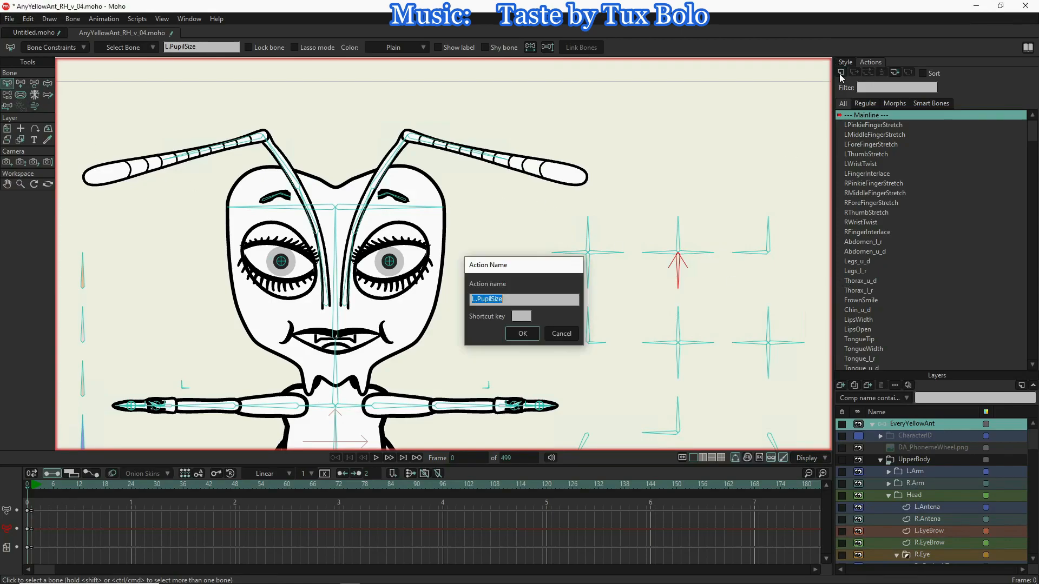
click(521, 334)
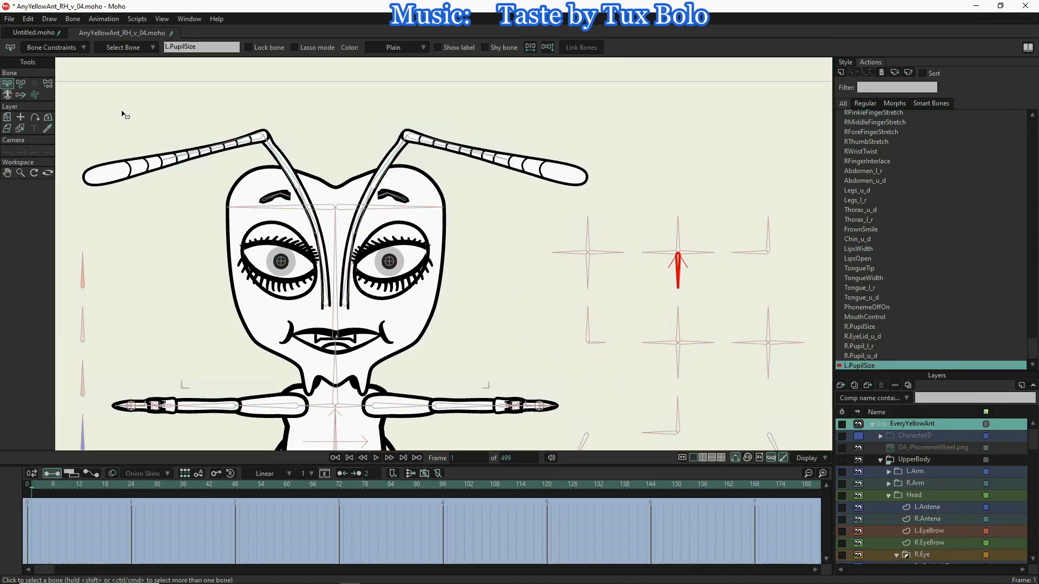
click(20, 84)
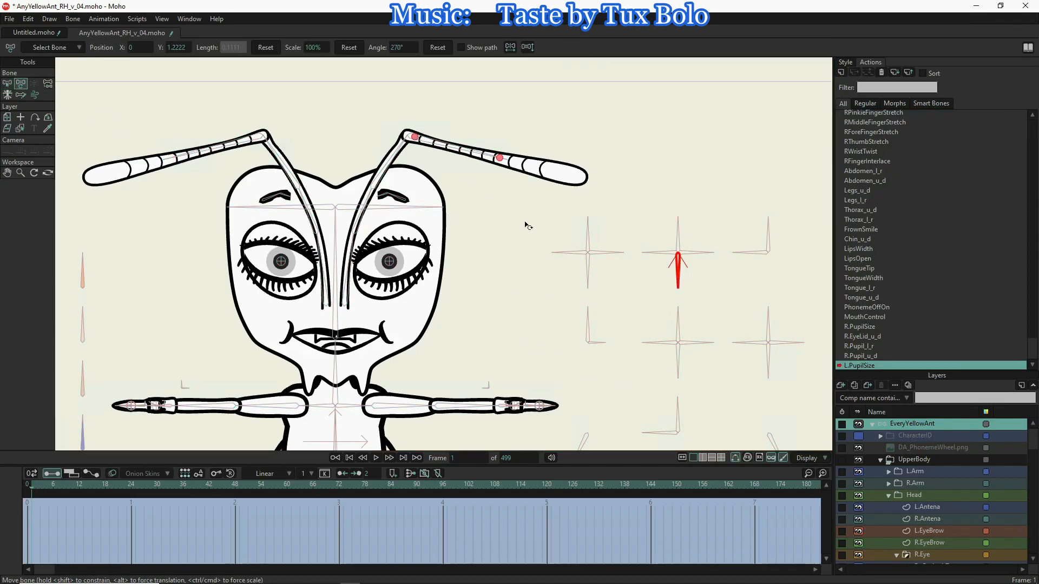
drag(685, 278, 647, 271)
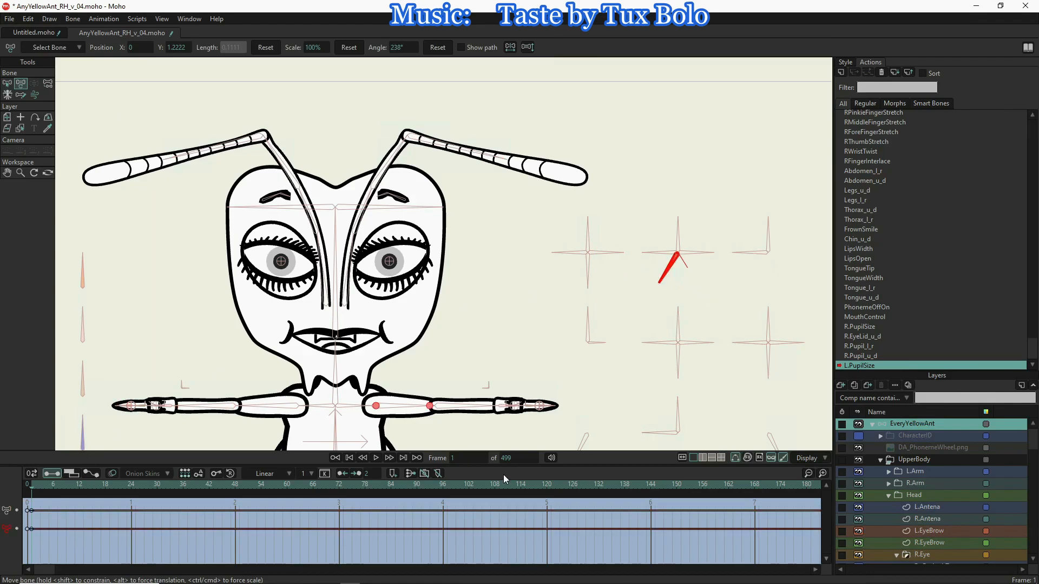
- Scale the L.Eye Pupil layer's points to 50% horizontally and vertically at frame 1
scroll(937, 512, down, 4)
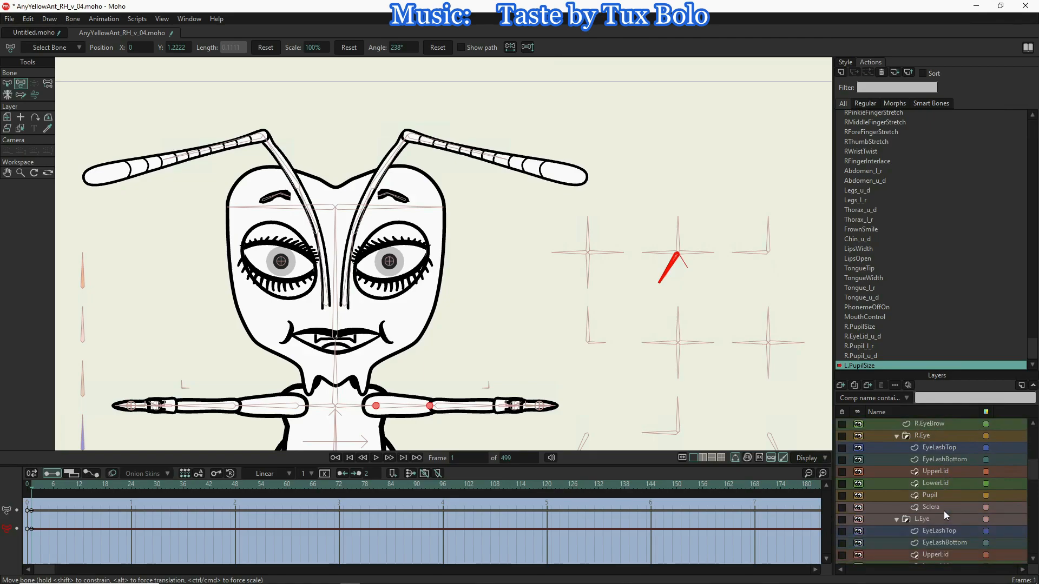
click(936, 497)
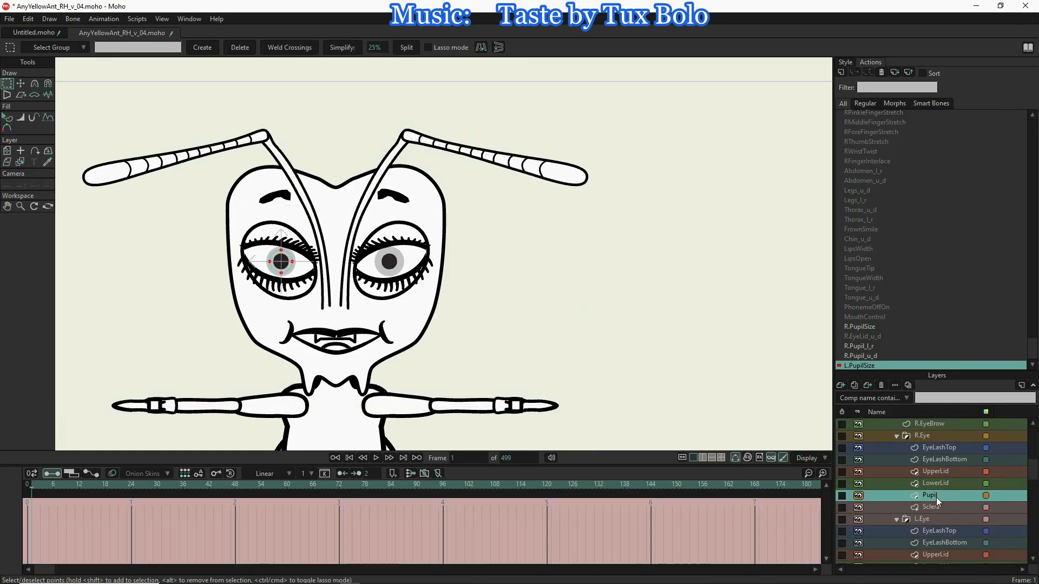
scroll(948, 544, down, 2)
click(952, 504)
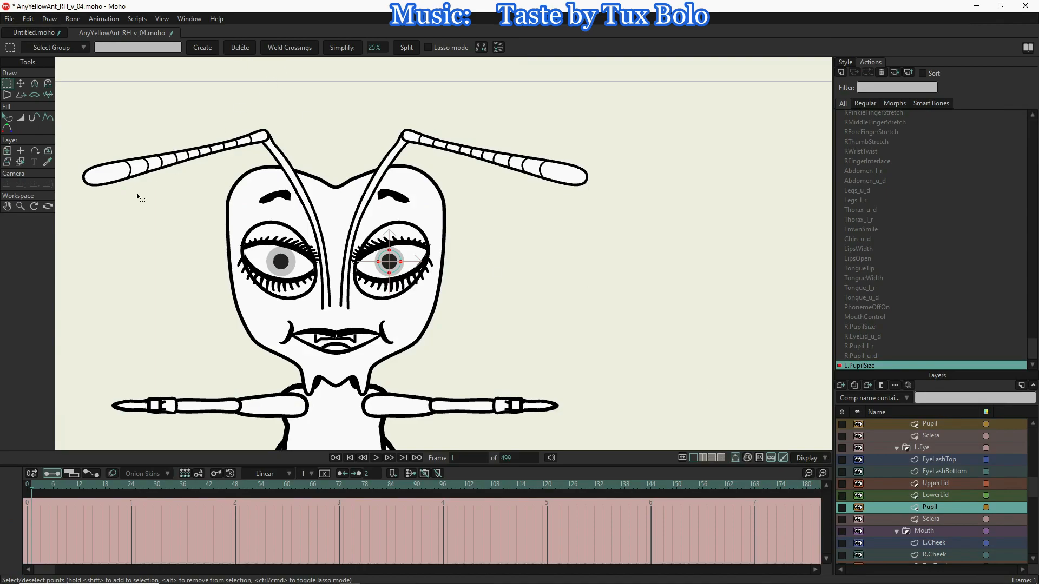
click(20, 83)
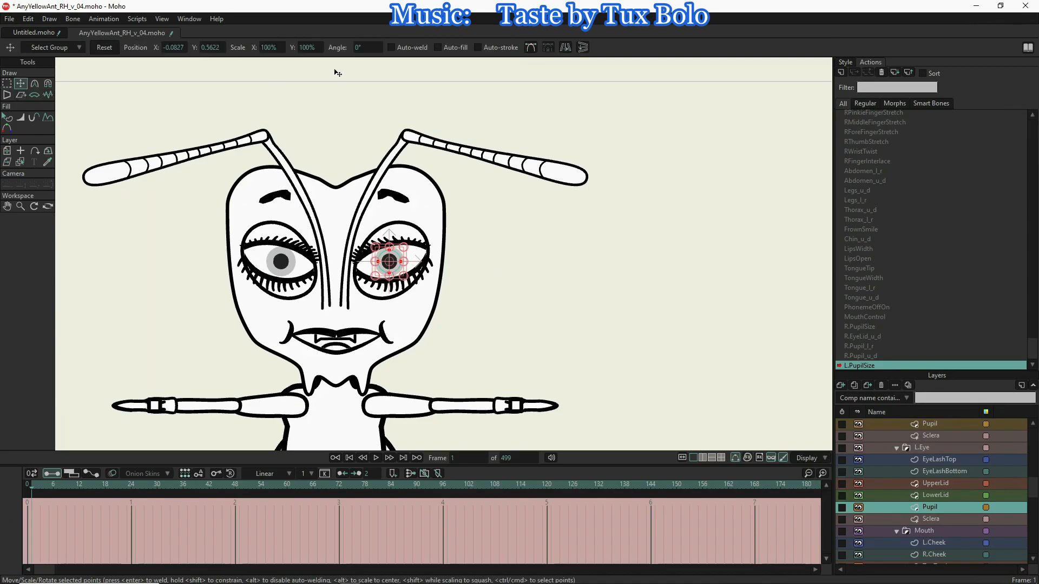
click(269, 47)
text(50)
click(310, 48)
text(0)
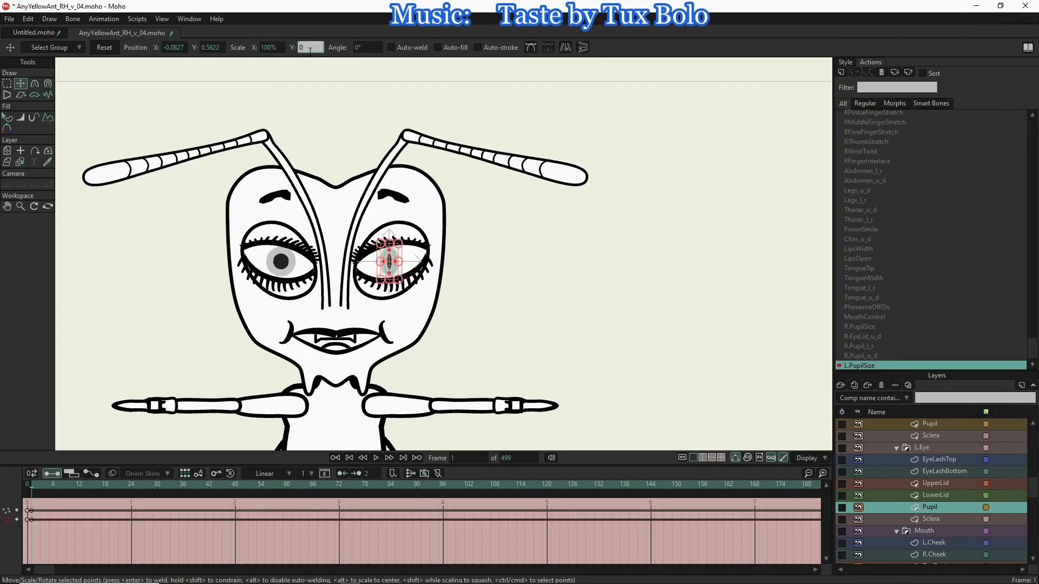
key(Return)
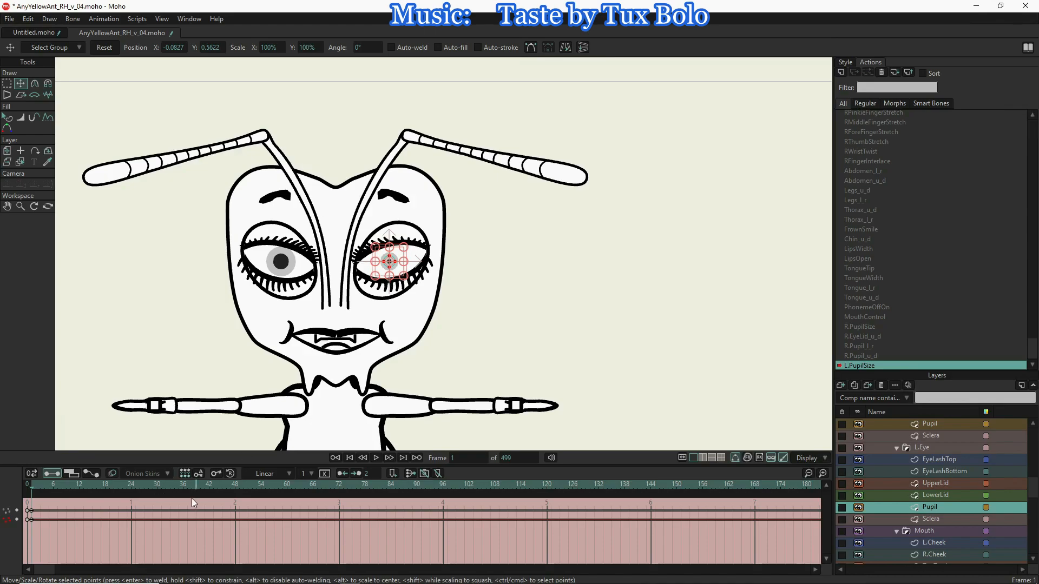
- Scale the L.Eye Pupil points to 200% horizontally and vertically at frame 33
click(175, 485)
click(277, 47)
text(200)
drag(281, 47, 232, 40)
text(2000)
double_click(280, 48)
text(200)
double_click(309, 47)
text(20)
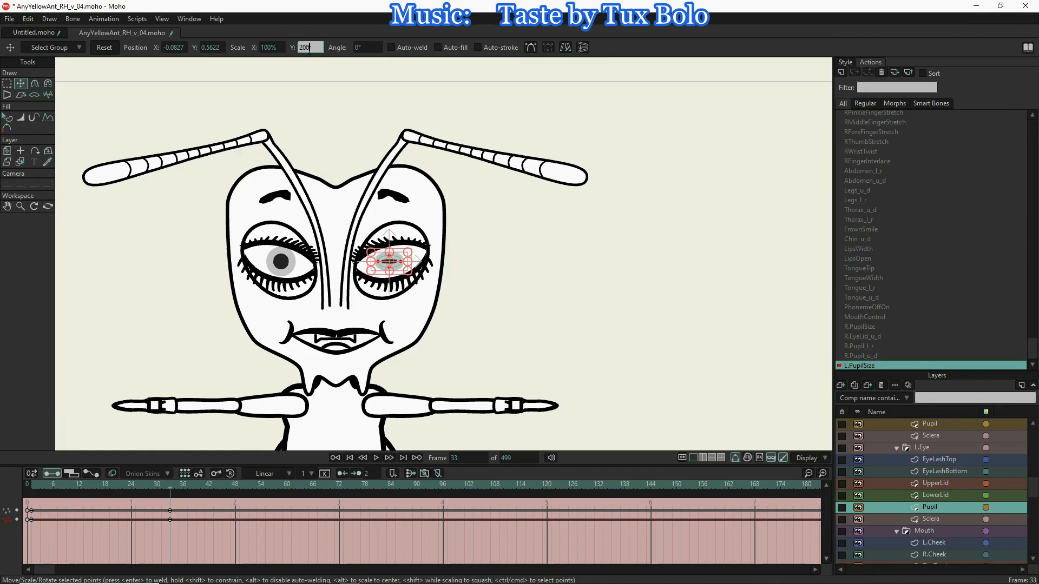
key(Return)
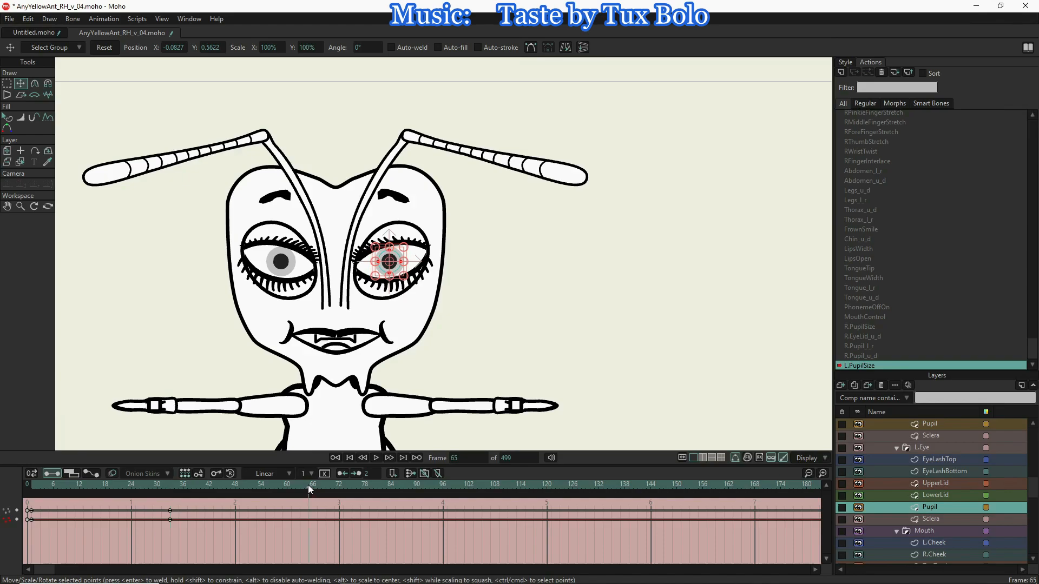
- Scale the L.Eye Pupil points to 150% horizontally and vertically at frame 65, and return to the Mainline timeline
click(272, 48)
text(1)
key(Return)
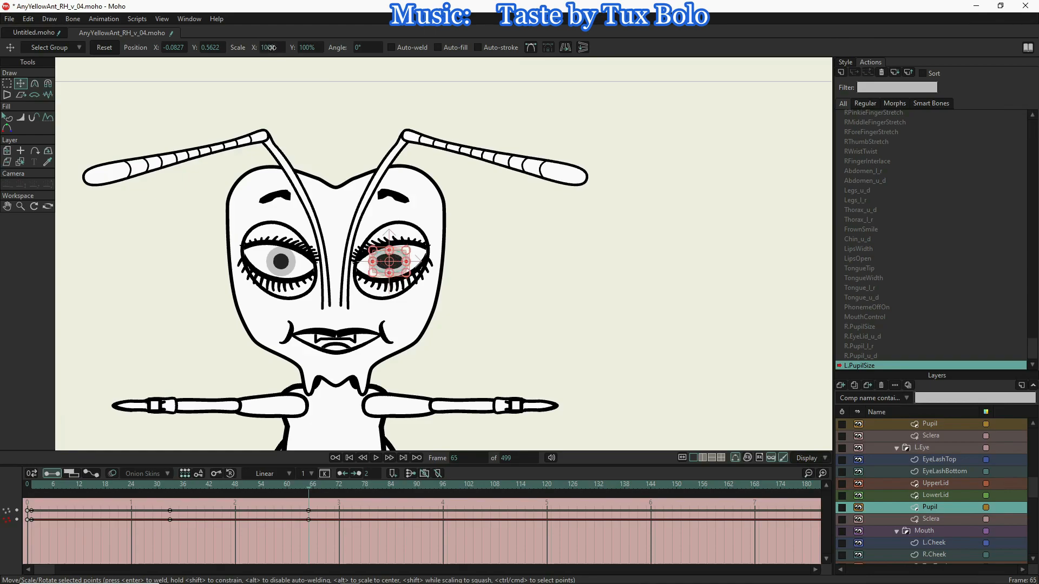
click(305, 48)
text(1)
text(50)
key(Return)
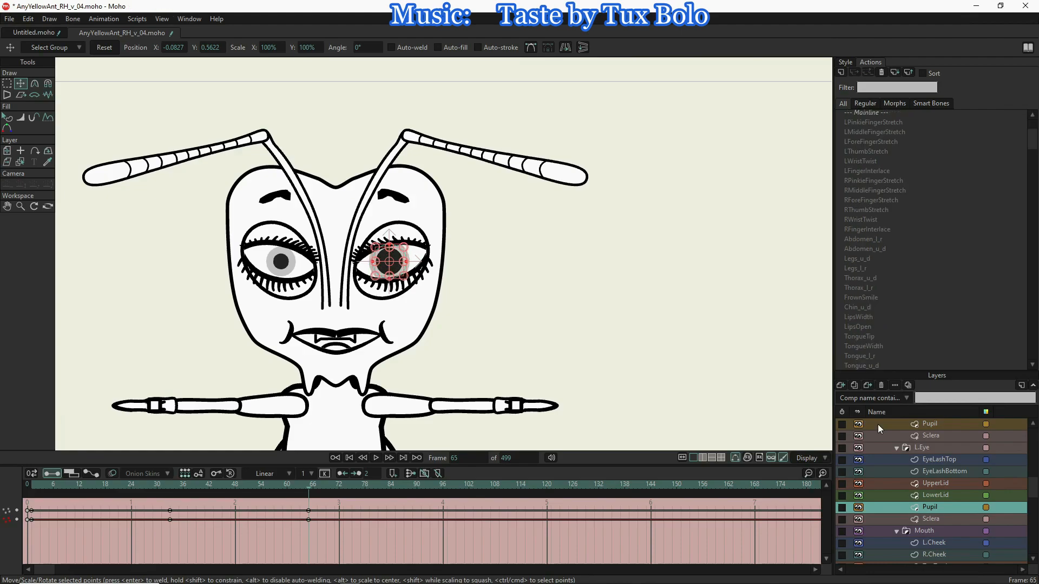
scroll(883, 297, up, 3)
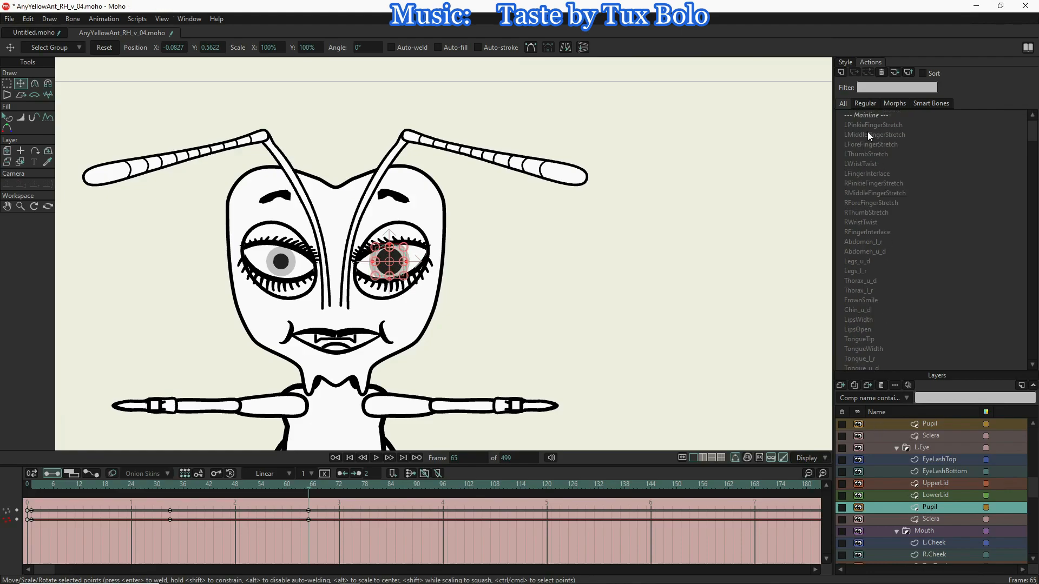
click(865, 117)
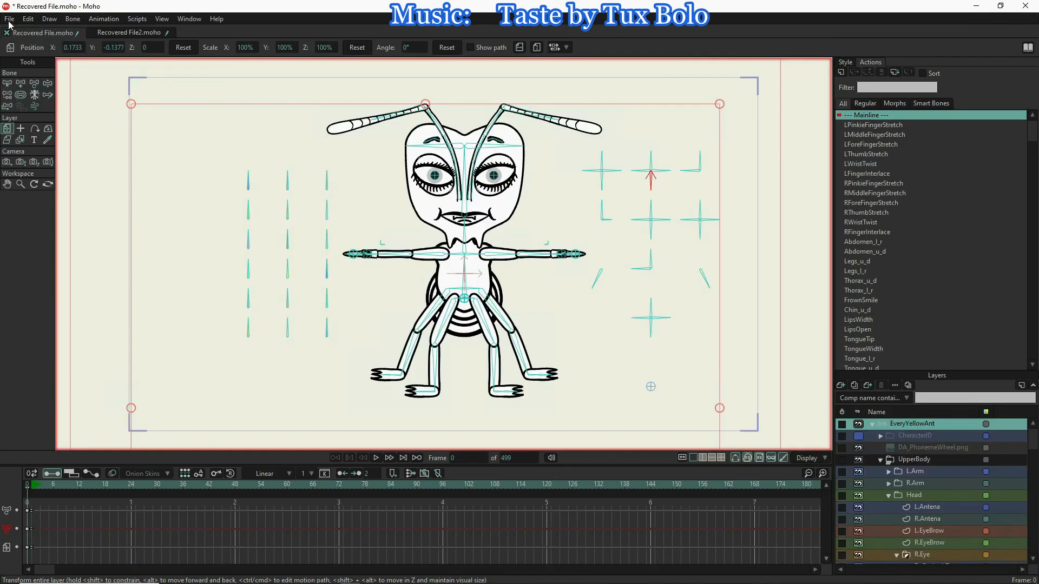
- Save the recovered project in the YellowAnts folder as AnyYellowAnt_RH_v_05.moho
click(10, 20)
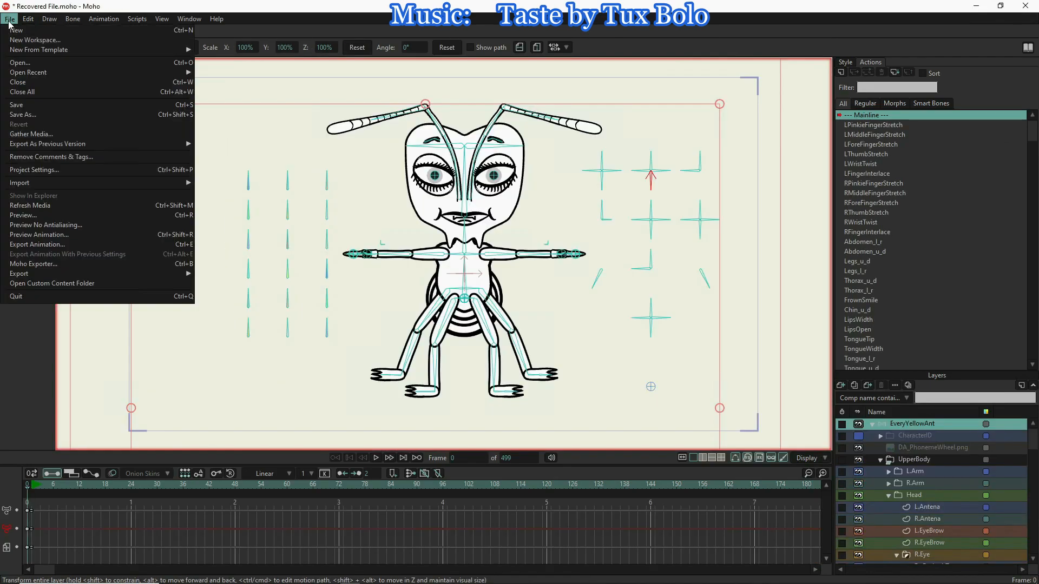
click(29, 115)
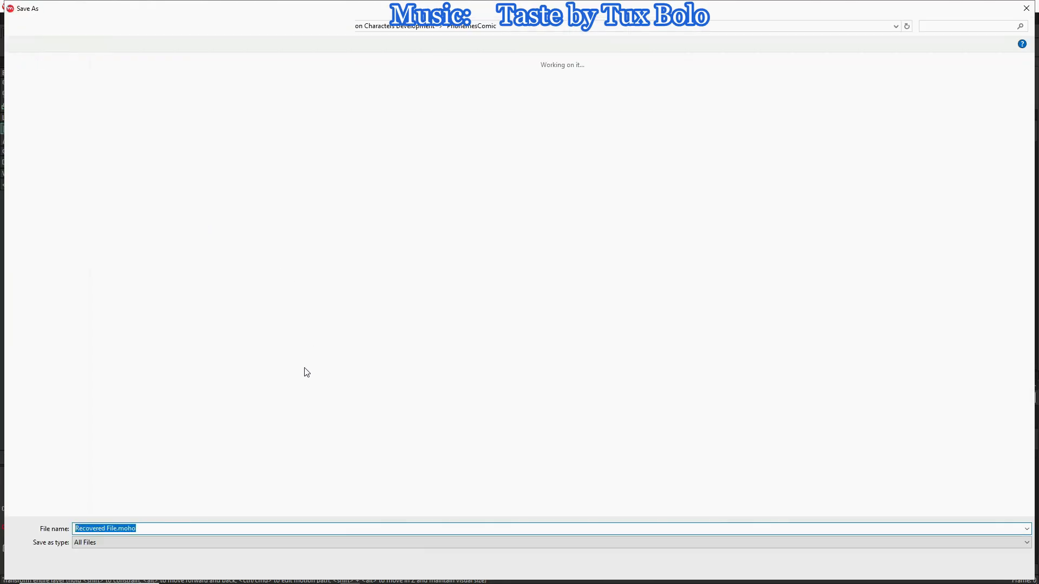
click(140, 528)
click(139, 529)
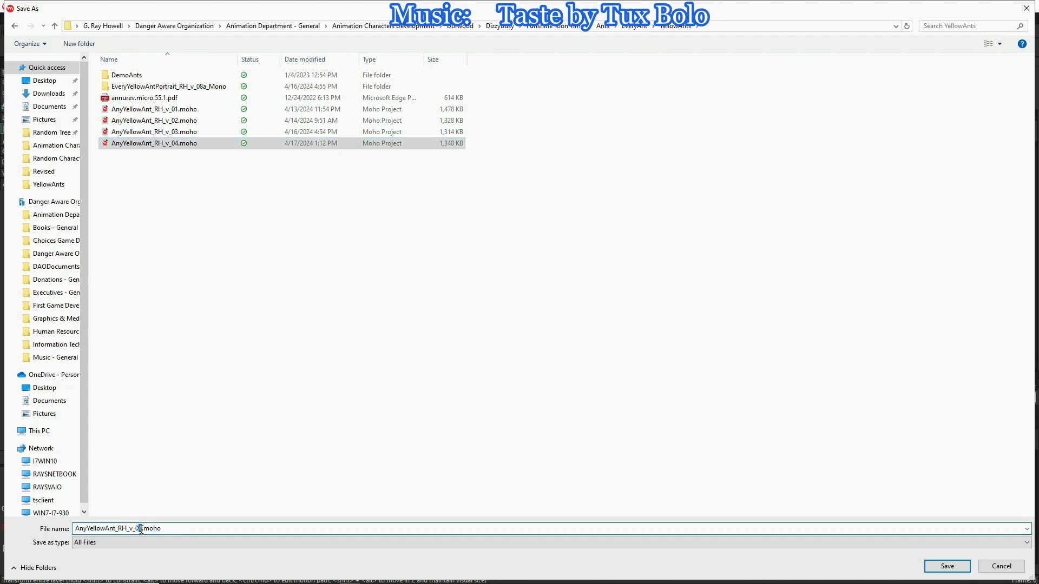
text(5)
key(Return)
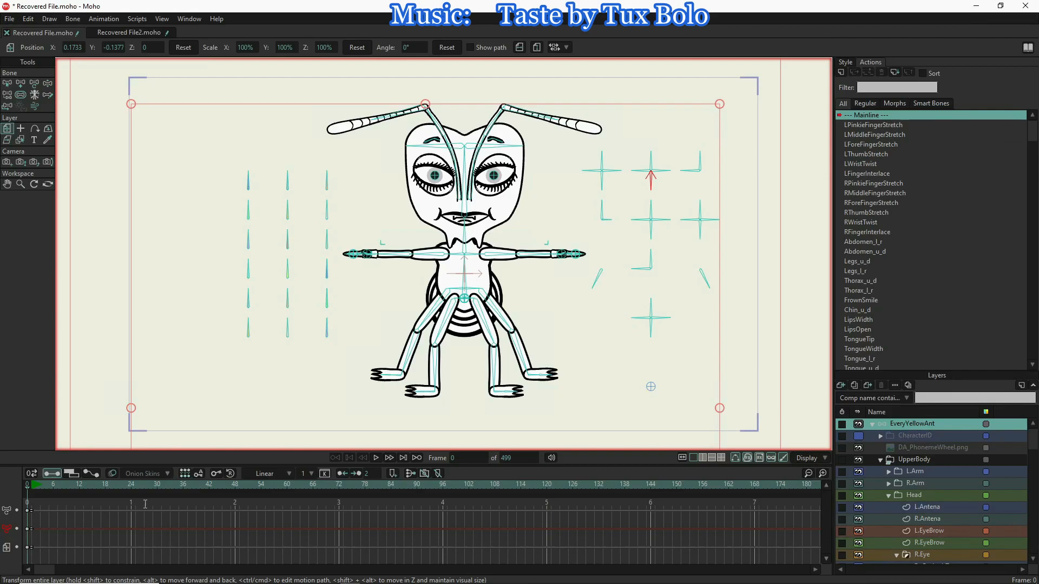
- Select the L.EyeLid_u_d bone and create a smart bone action under the same name
click(648, 163)
key(b)
click(648, 162)
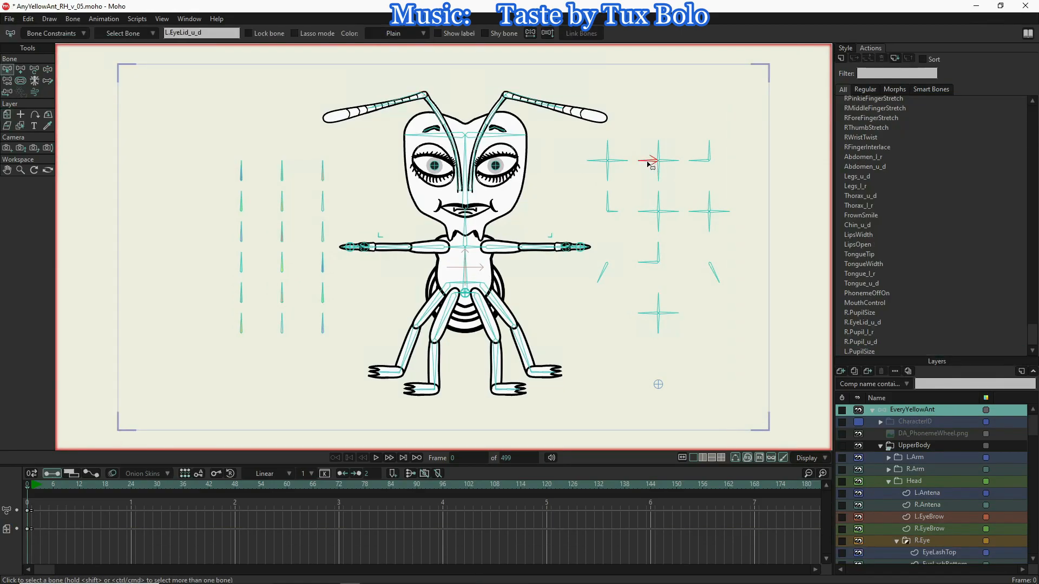
click(842, 58)
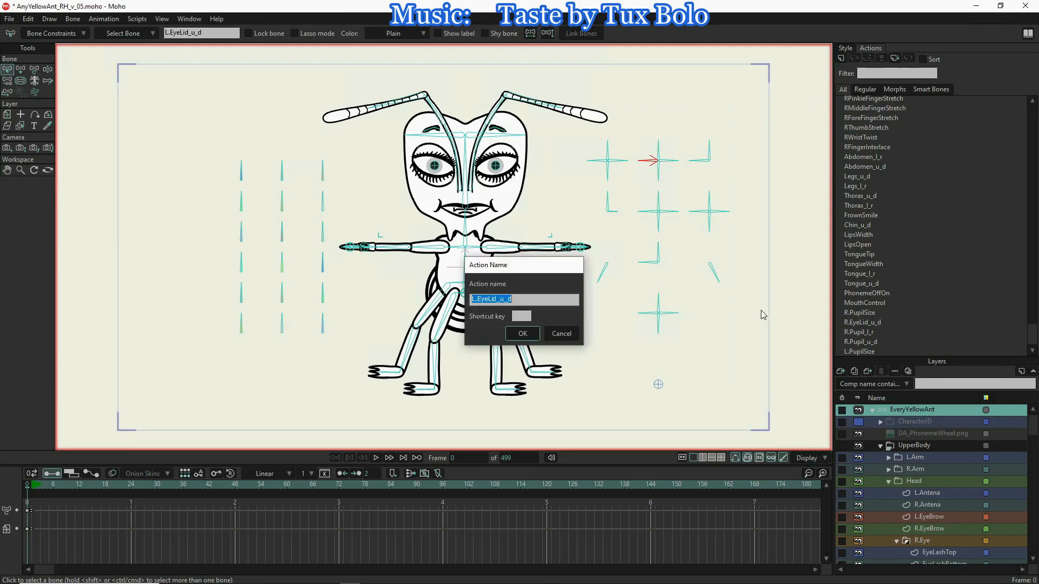
click(522, 333)
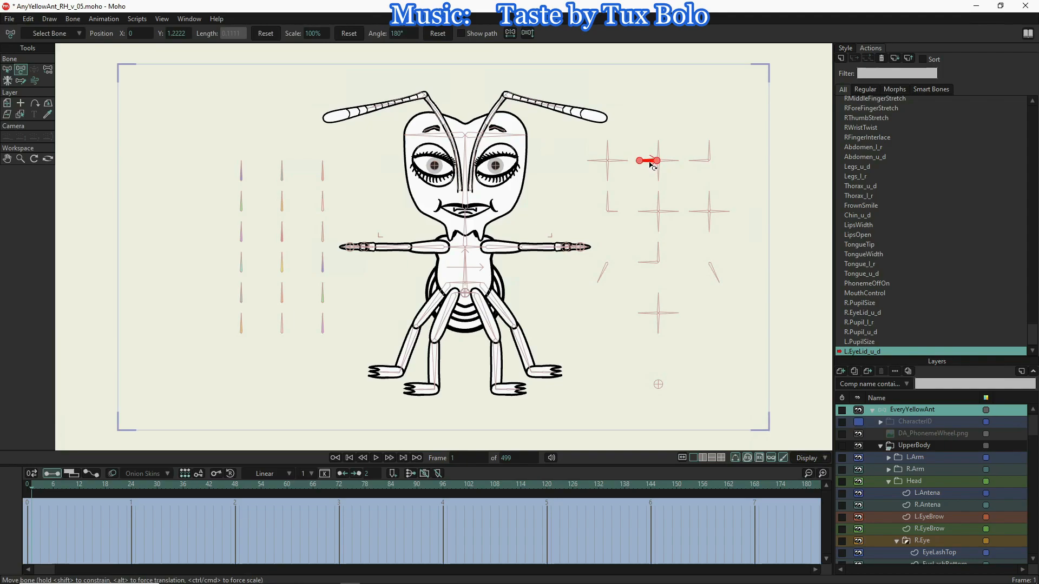
- Rotate the L.EyeLid_u_d control bone to 212° at frame 1 and to 148° at frame 65
drag(643, 164, 639, 163)
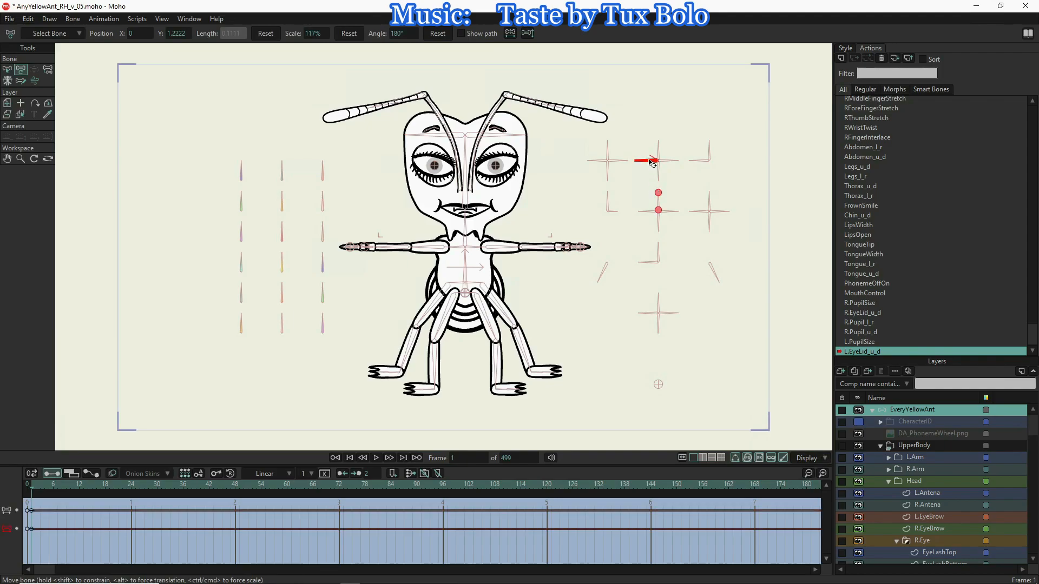
key(ctrl+z)
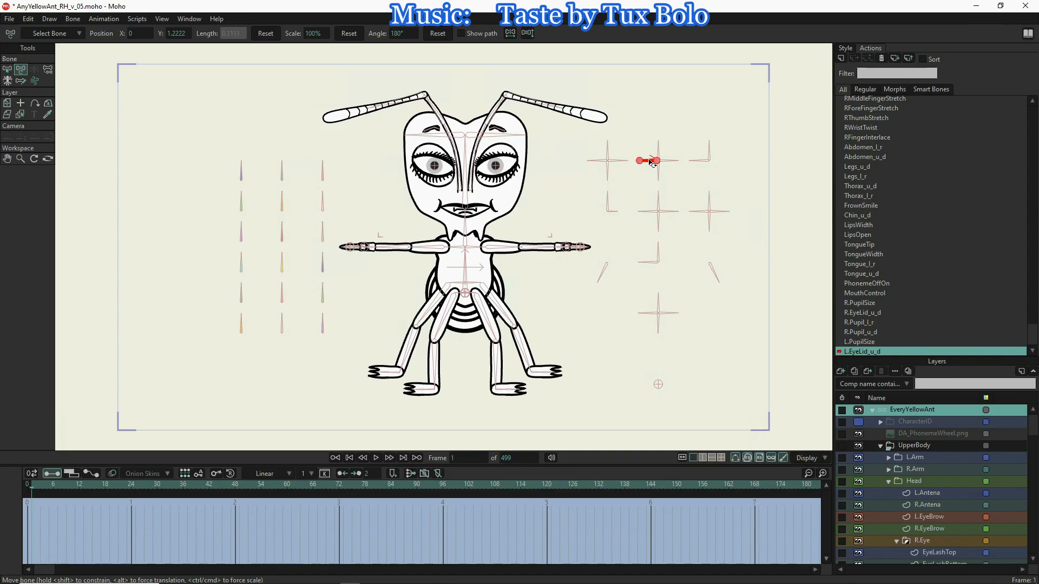
drag(652, 163, 664, 196)
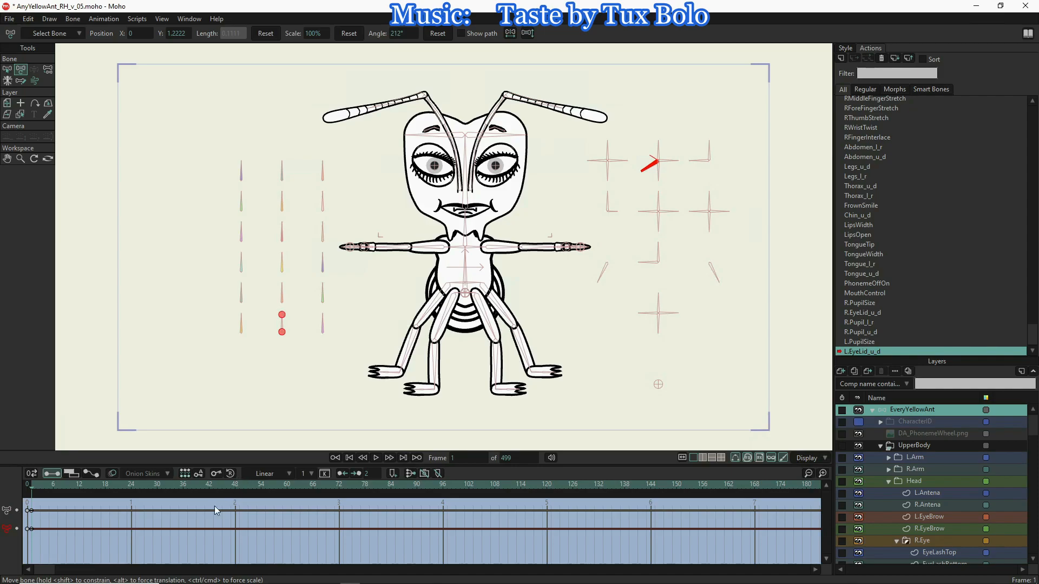
click(310, 492)
drag(650, 175, 652, 136)
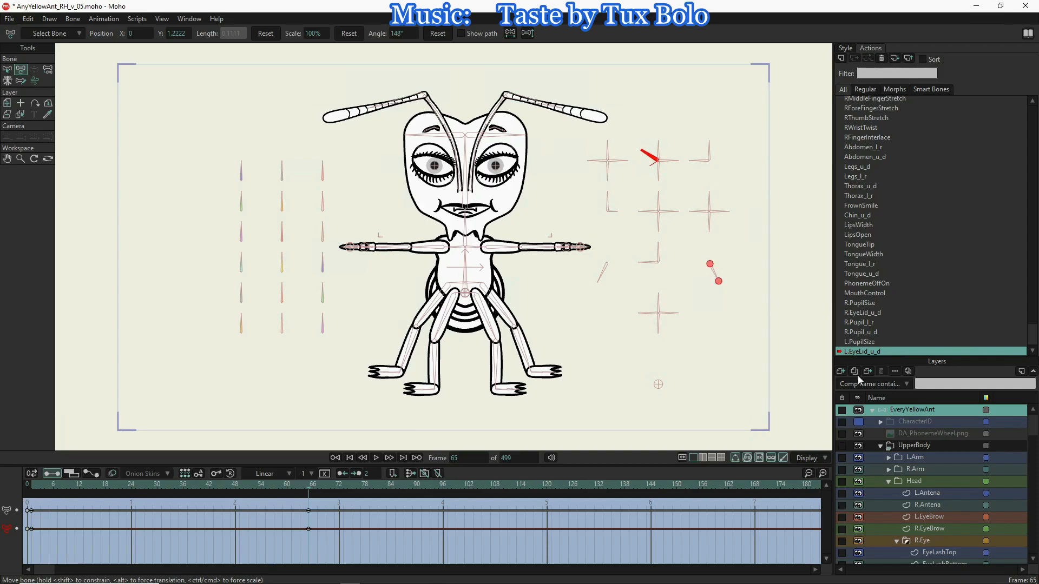
- Collapse the R.Eye group and select the EyeLashTop layer inside L.Eye
scroll(900, 485, down, 2)
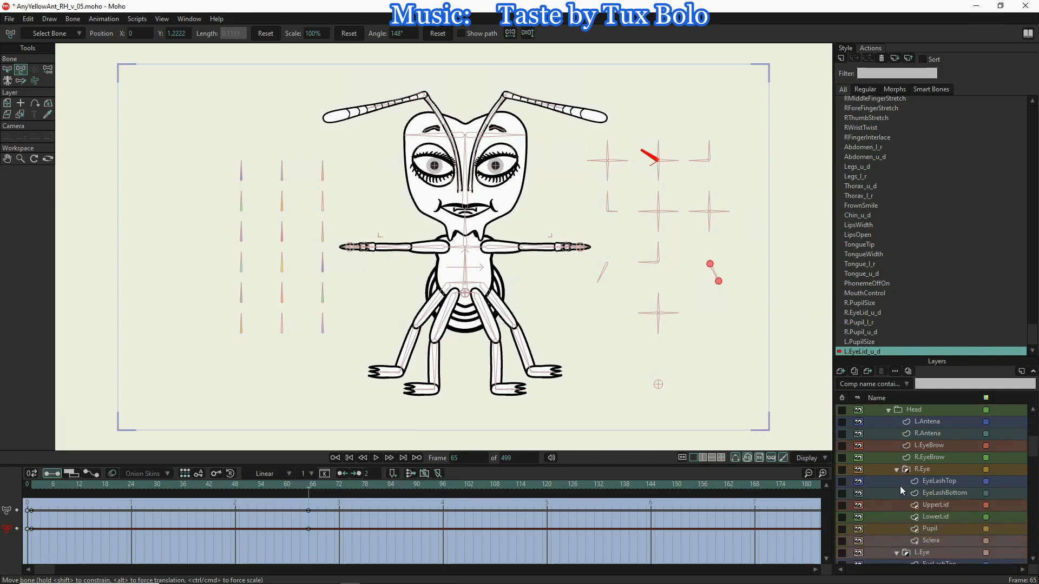
click(898, 470)
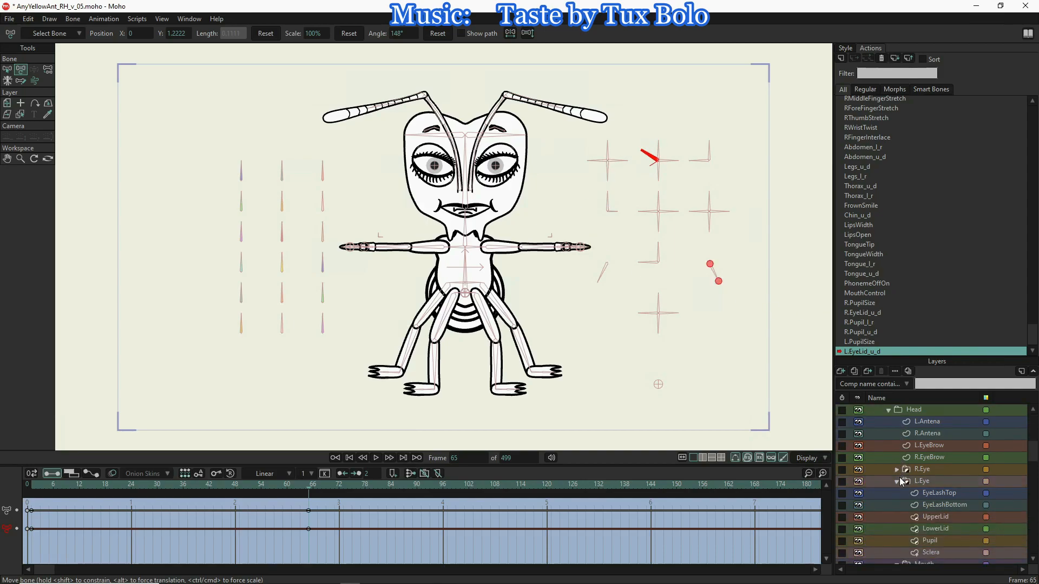
click(935, 494)
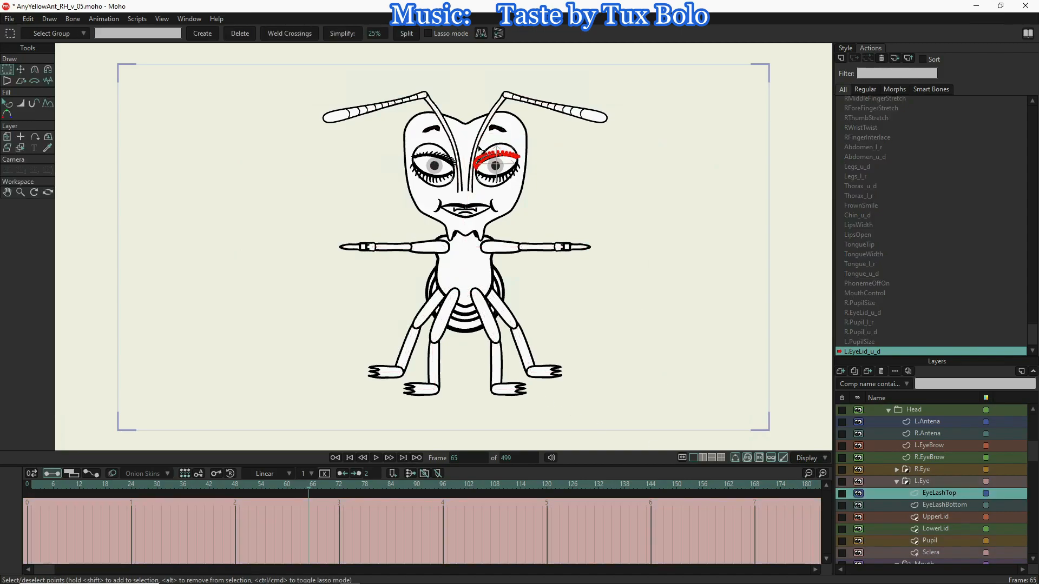
scroll(487, 149, up, 1)
scroll(488, 149, up, 5)
drag(571, 163, 447, 202)
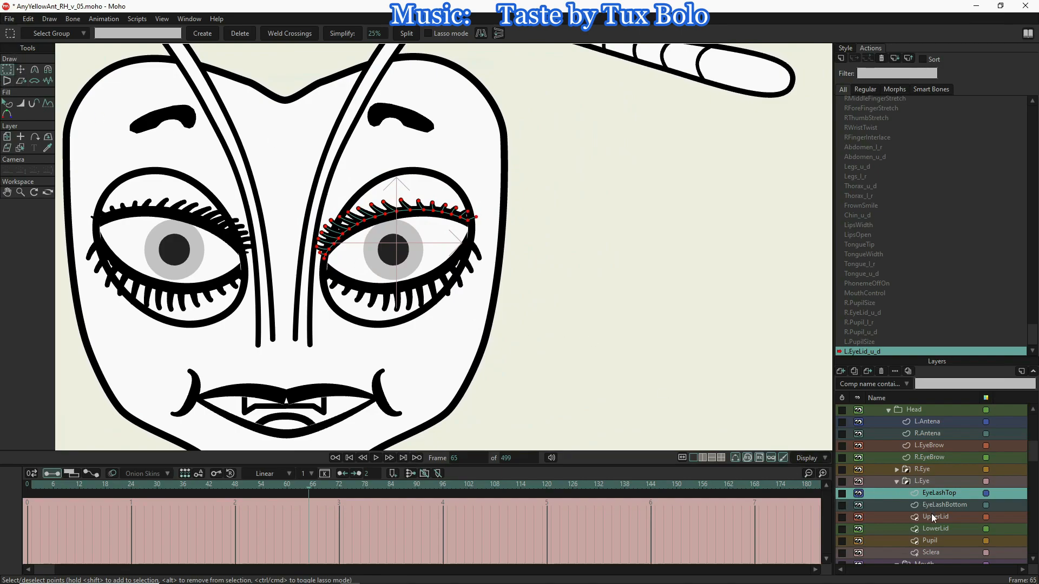
- Activate the R.EyeLid_u_d action and copy all point keyframes of the EyeLashTop layer inside R.Eye
click(871, 343)
double_click(871, 343)
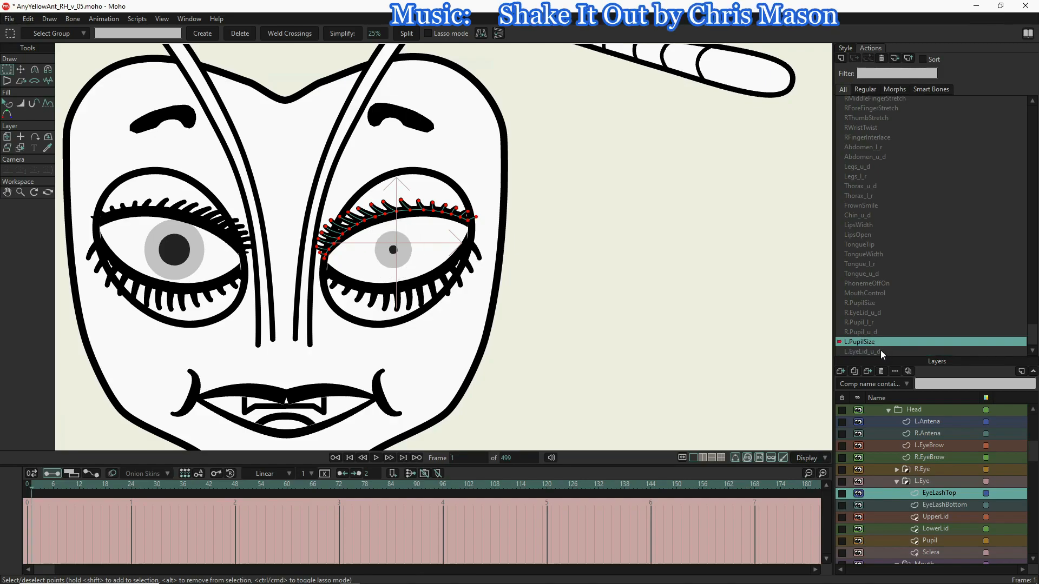
click(880, 351)
click(872, 314)
double_click(872, 314)
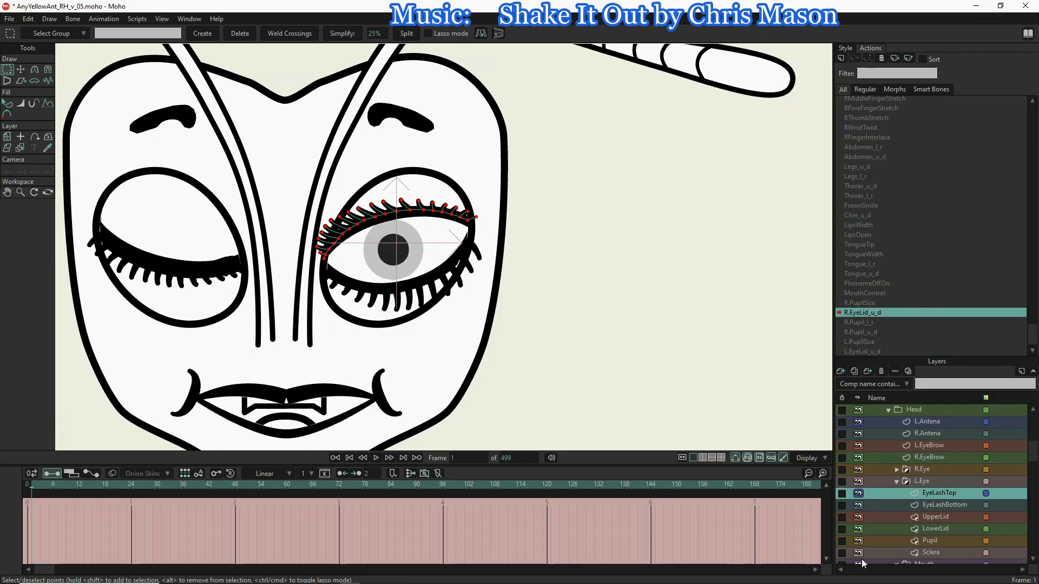
click(896, 469)
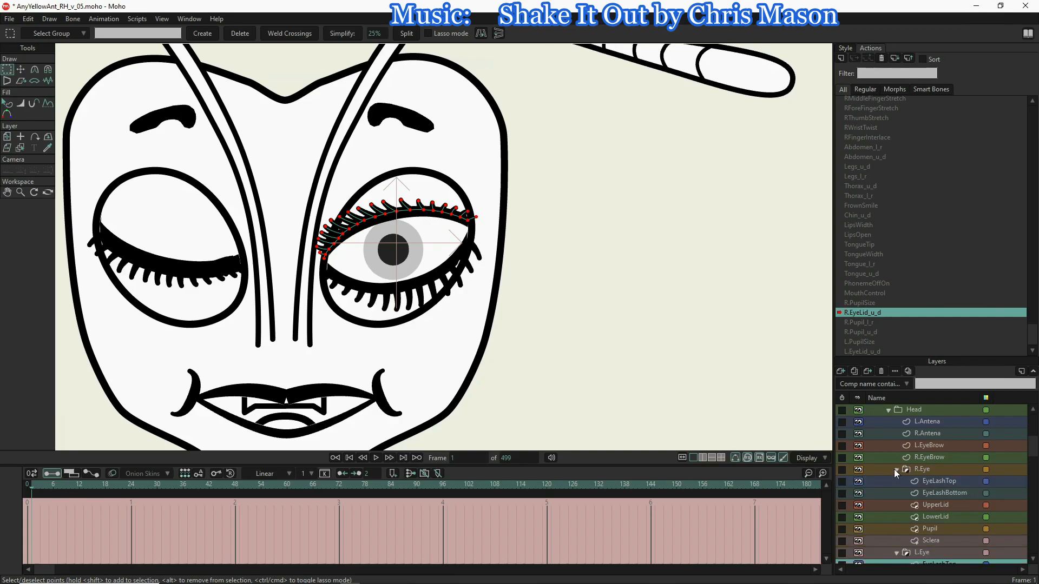
click(934, 481)
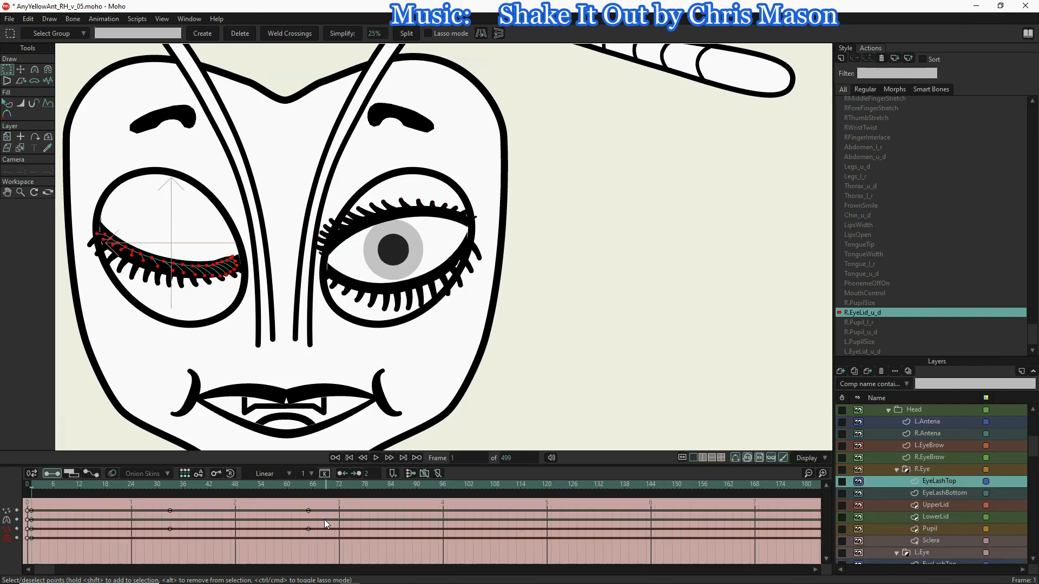
drag(316, 523, 19, 514)
- Paste the copied keyframes onto L.Eye's EyeLashTop layer in the L.EyeLid_u_d action and scrub the timeline to check the lashes
click(875, 353)
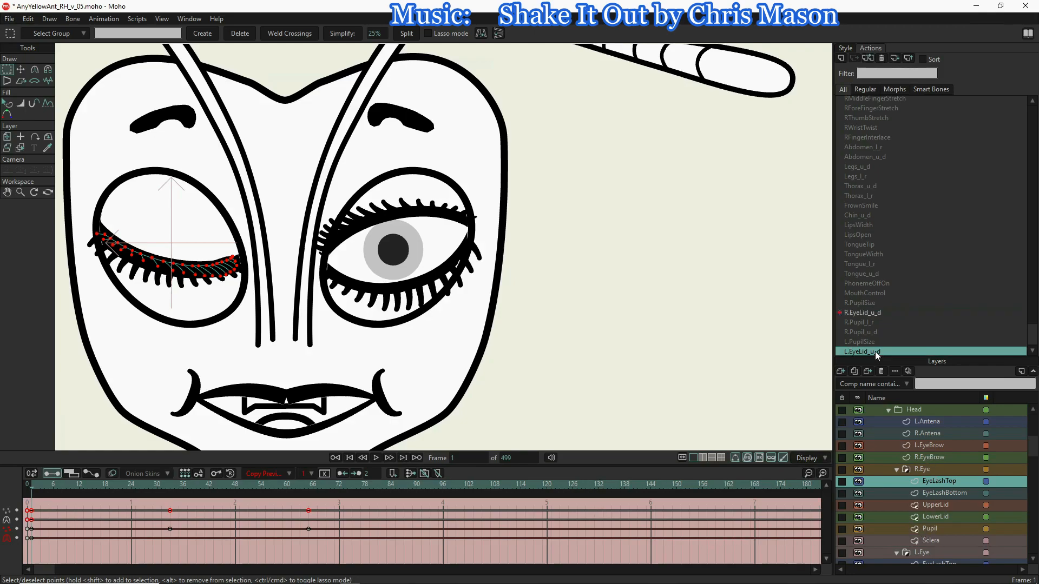
double_click(875, 351)
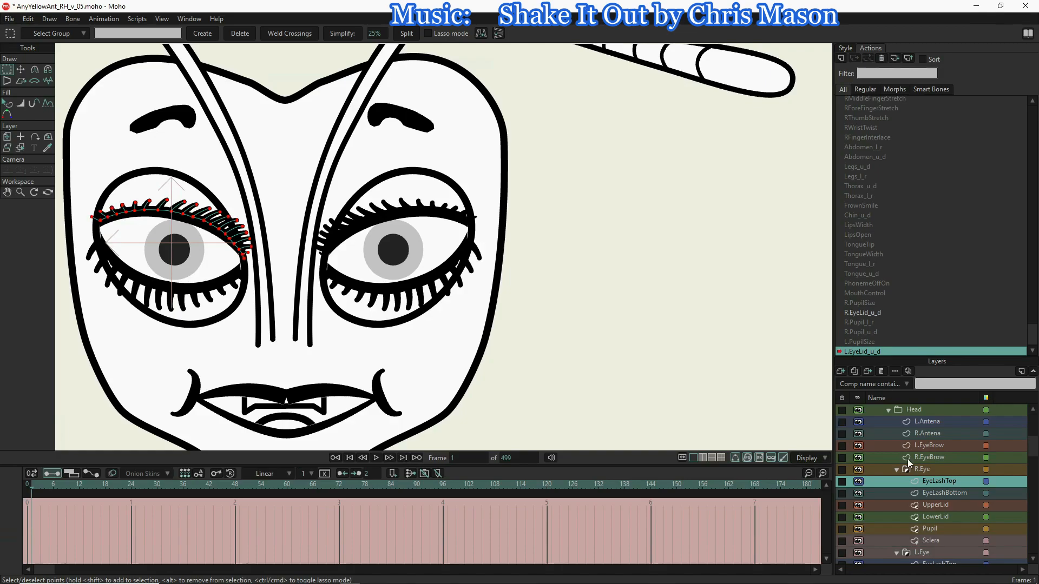
scroll(916, 496, down, 2)
scroll(917, 496, down, 2)
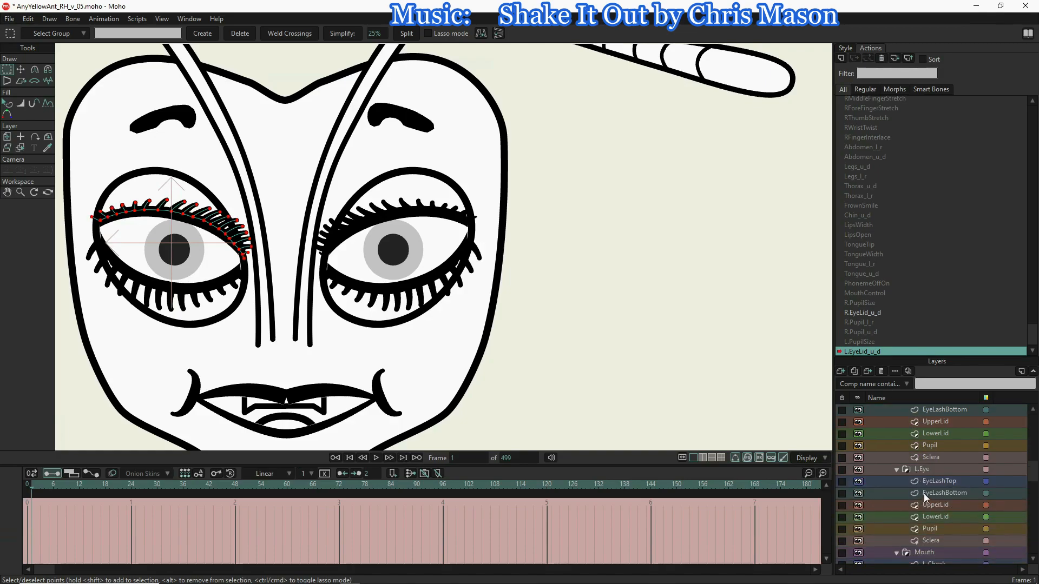
click(926, 481)
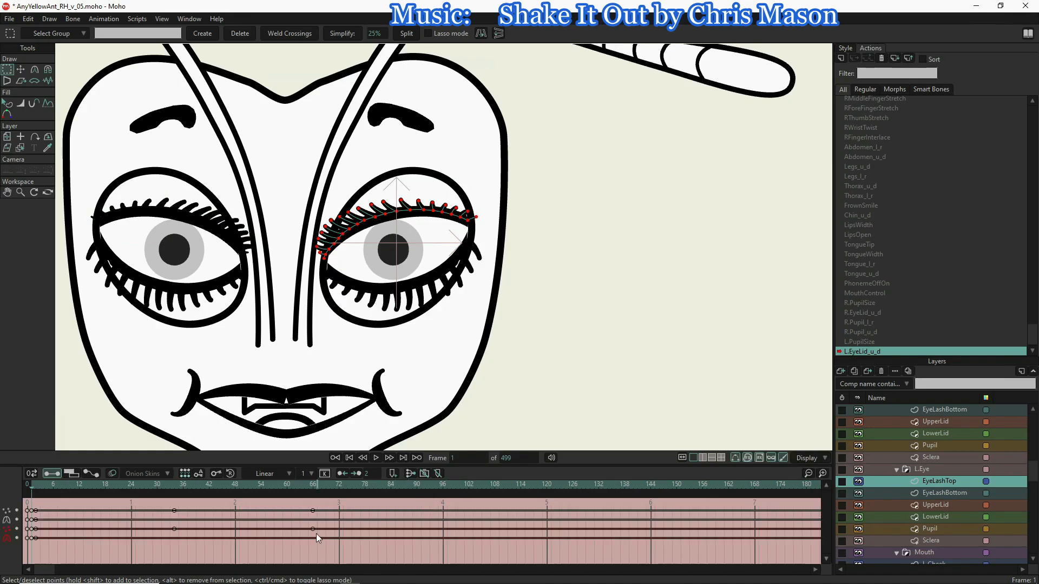
mouse_move(36, 487)
mouse_down()
mouse_move(341, 489)
mouse_move(40, 501)
mouse_up()
drag(235, 496, 270, 501)
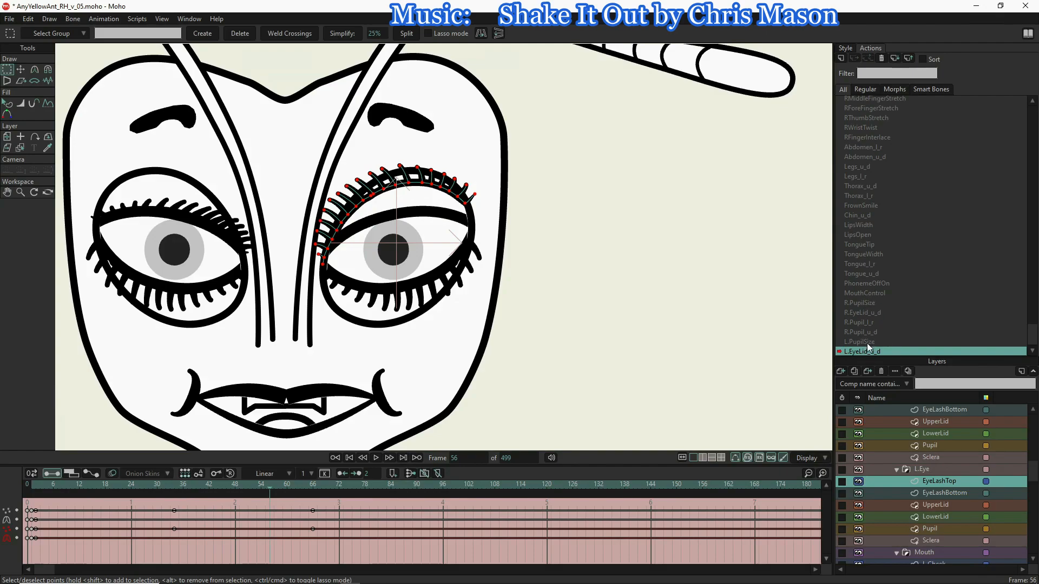
- Copy R.Eye's EyeLashBottom keyframes from the R.EyeLid_u_d action onto L.Eye's EyeLashBottom layer in L.EyeLid_u_d, and scrub to check them
click(878, 313)
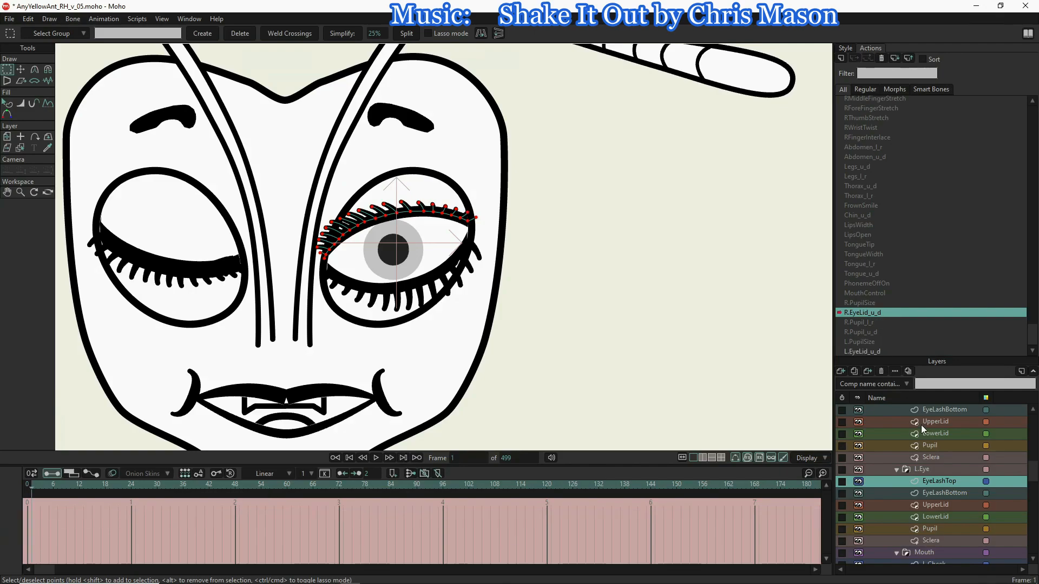
scroll(957, 468, up, 2)
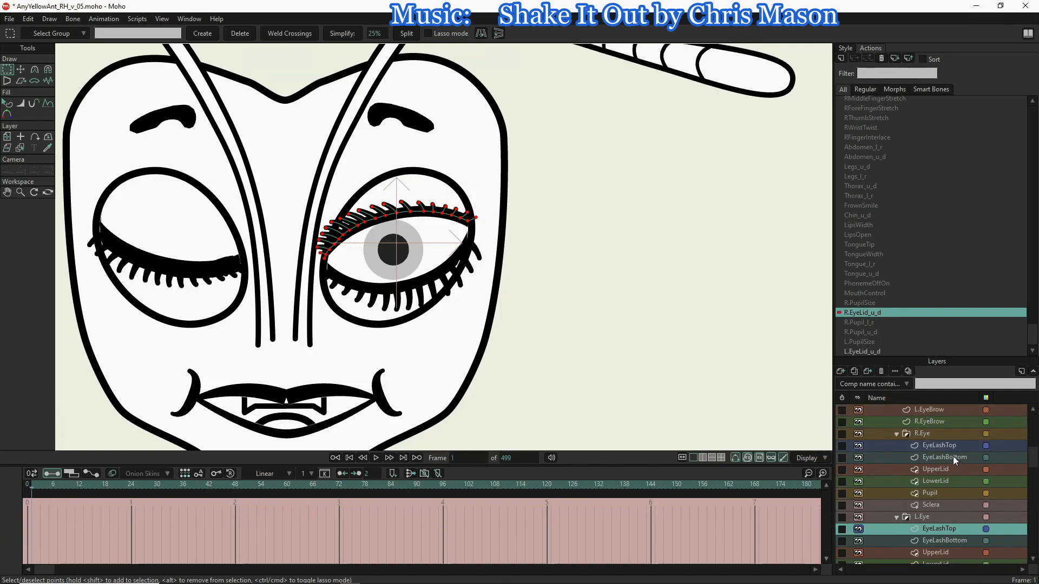
click(945, 463)
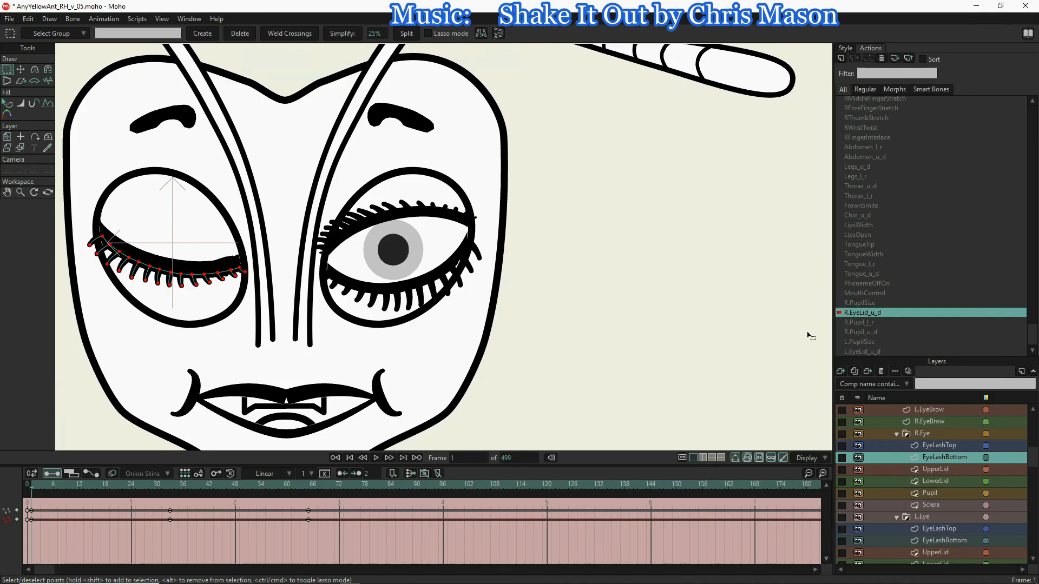
drag(344, 539, 25, 501)
click(857, 351)
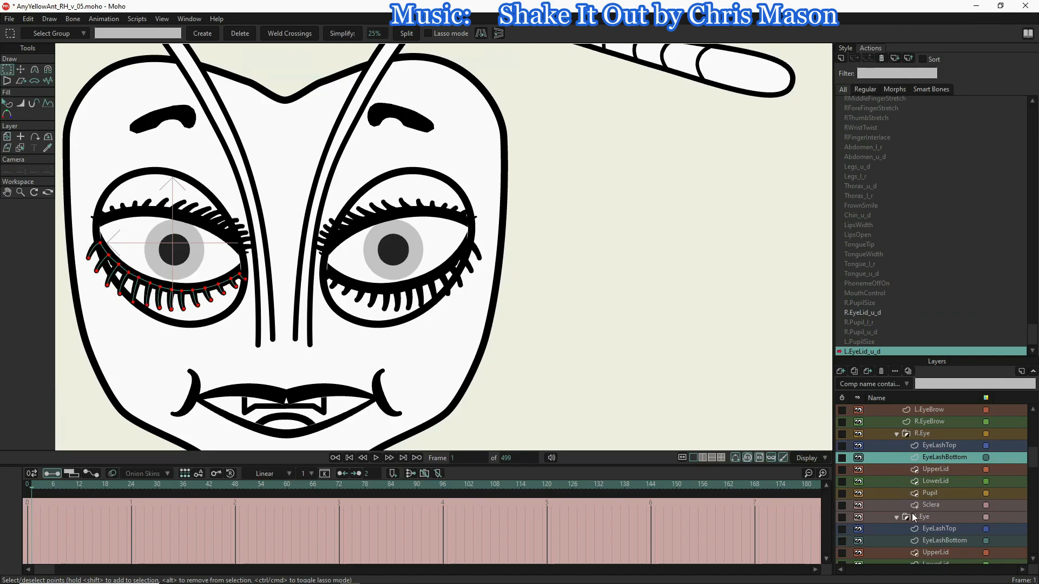
click(925, 544)
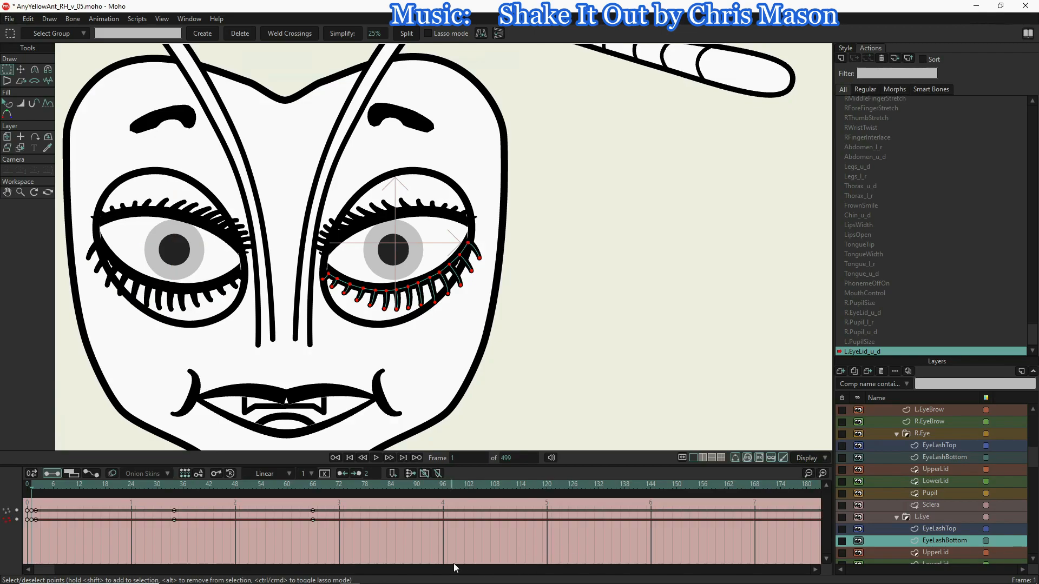
drag(34, 486, 178, 484)
drag(84, 478, 30, 493)
- Copy R.Eye's UpperLid keyframes from the R.EyeLid_u_d action and paste them onto L.Eye's UpperLid layer in L.EyeLid_u_d
double_click(869, 312)
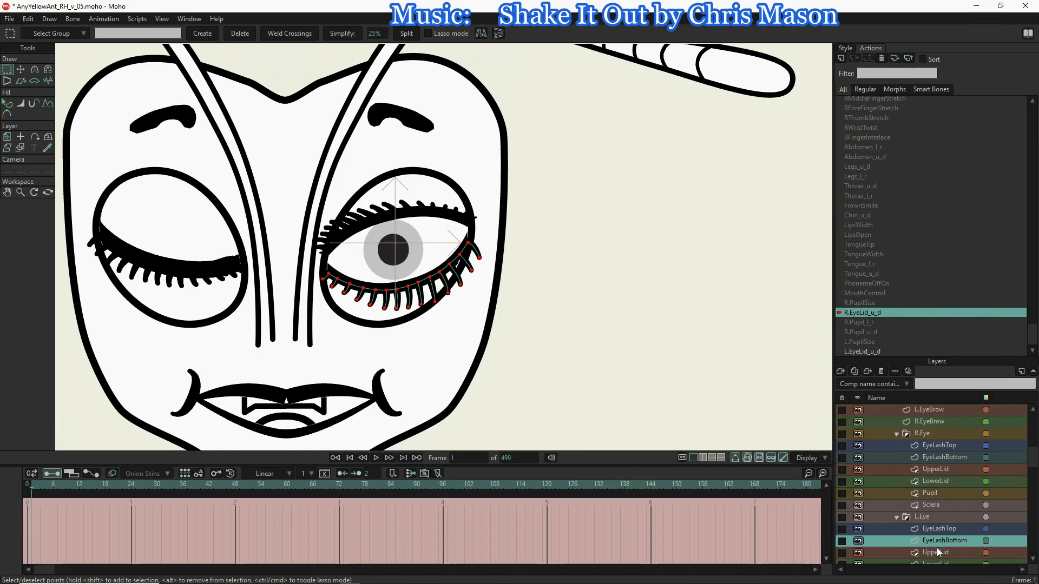
click(940, 469)
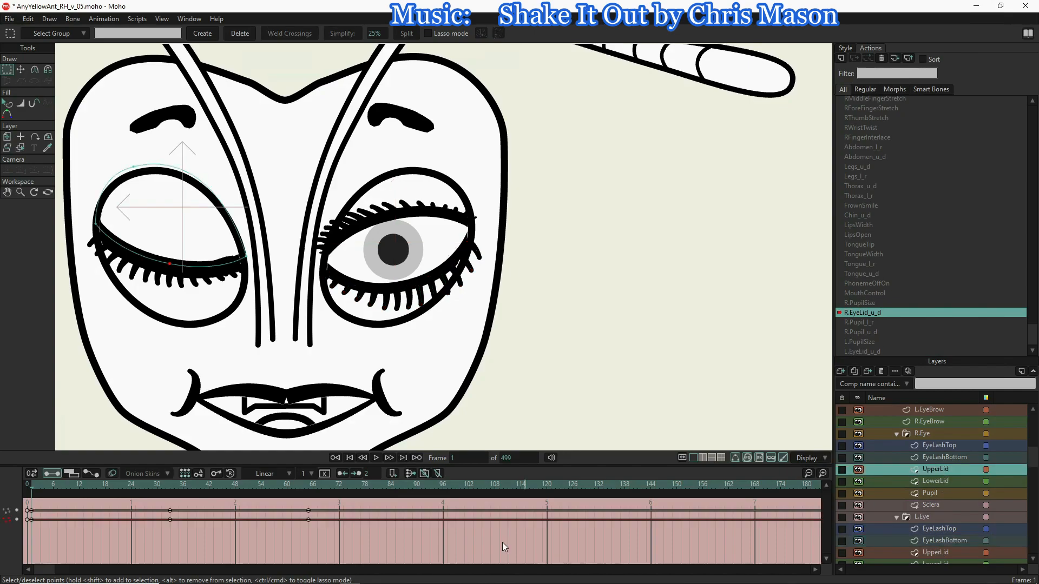
drag(333, 527, 2, 496)
double_click(868, 351)
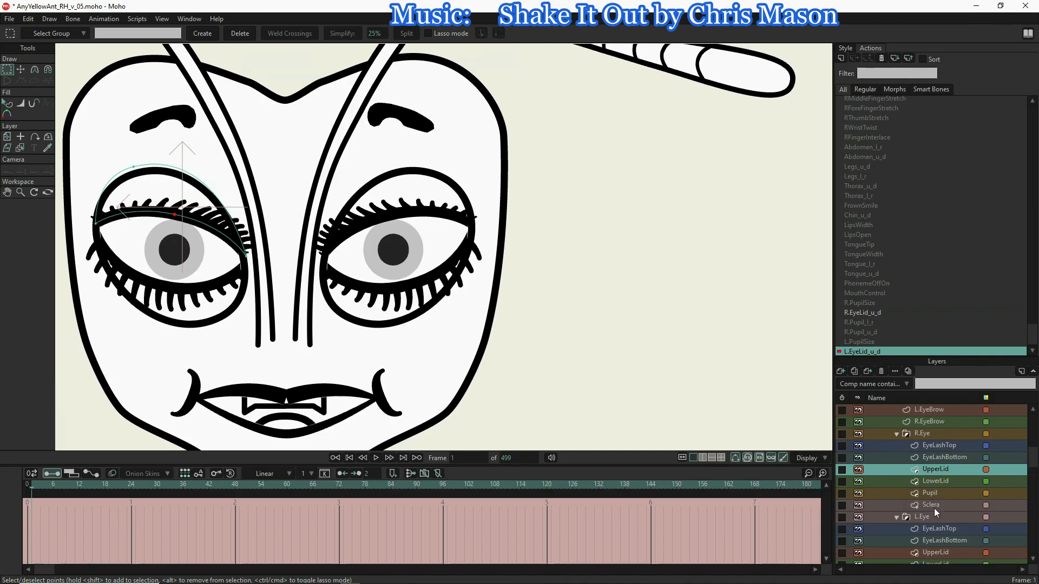
click(933, 554)
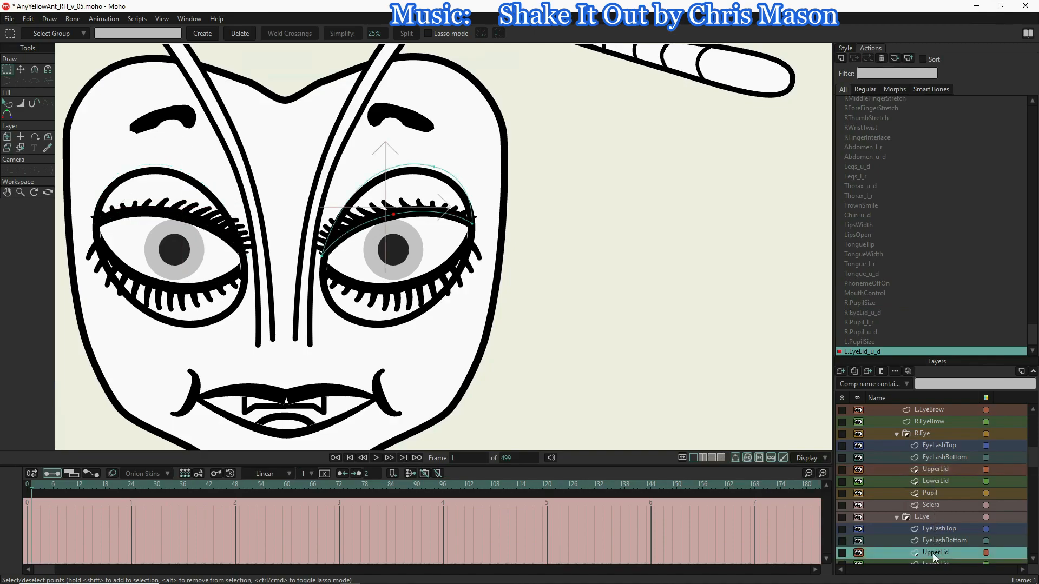
double_click(933, 553)
click(895, 553)
scroll(751, 489, up, 2)
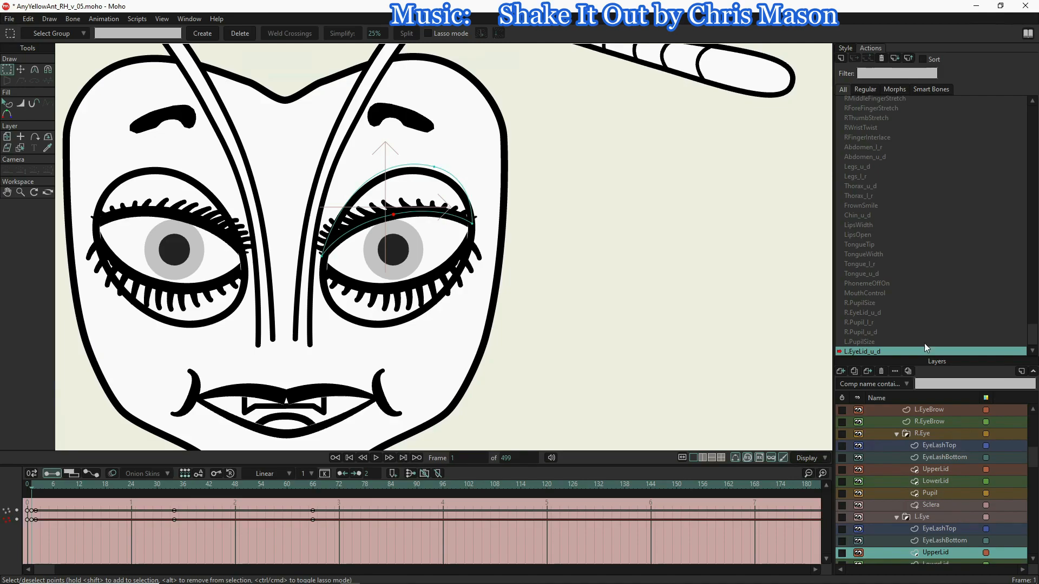
- Copy R.Eye's LowerLid keyframes from R.EyeLid_u_d onto L.Eye's LowerLid layer in L.EyeLid_u_d, and return to the Mainline timeline
click(874, 314)
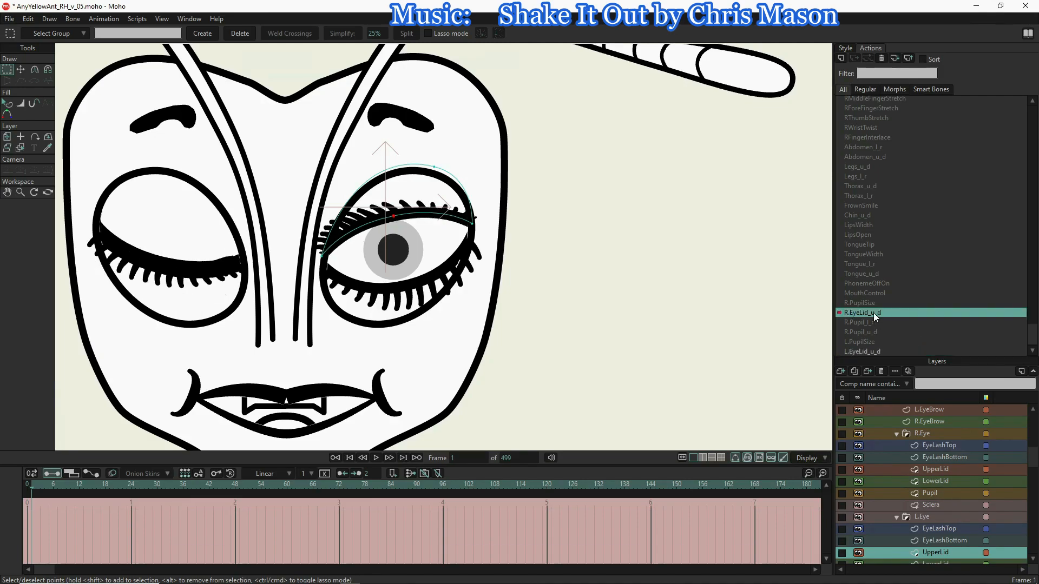
click(946, 481)
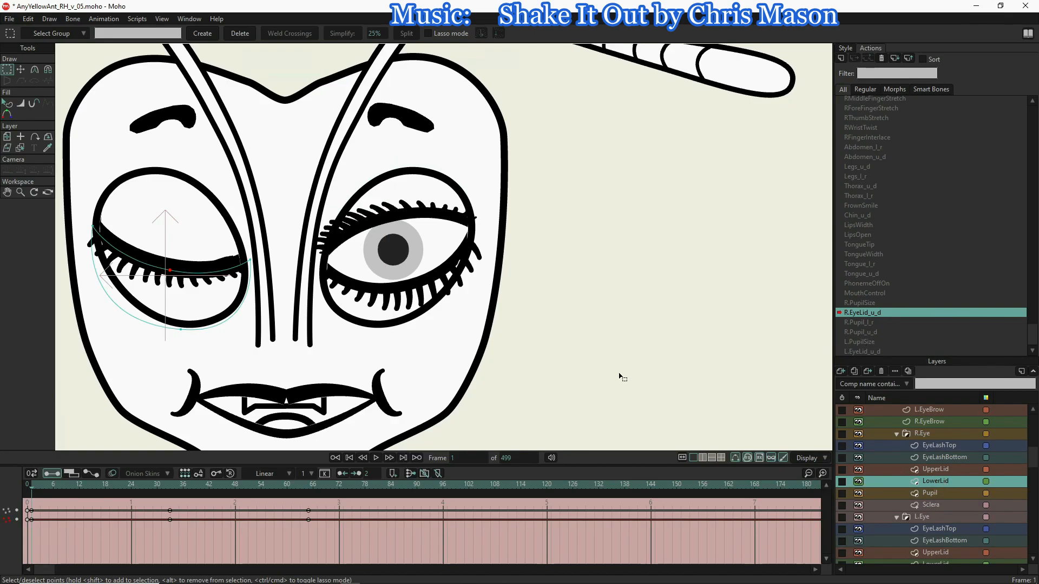
drag(368, 547, 8, 505)
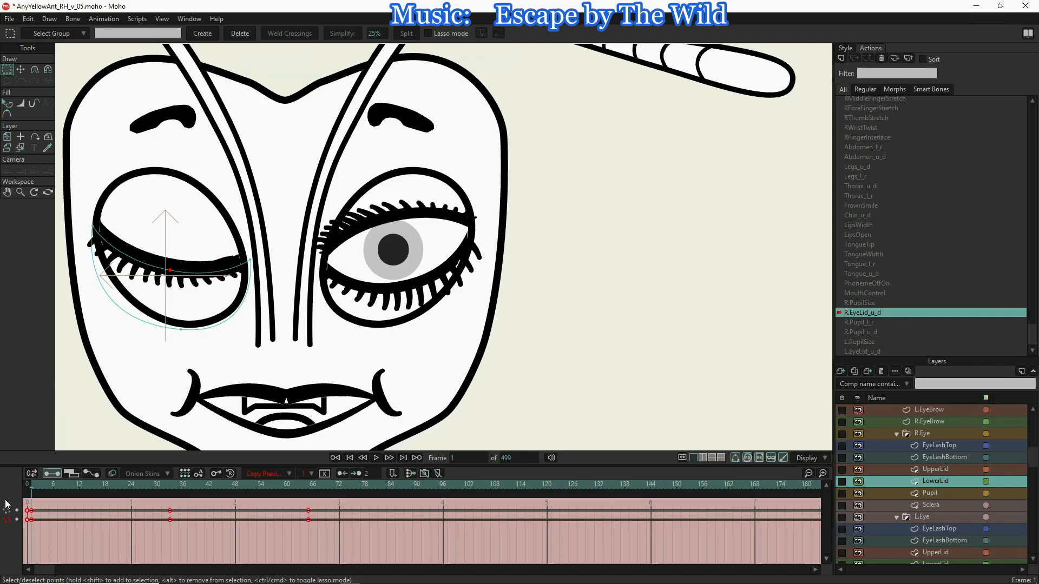
click(862, 350)
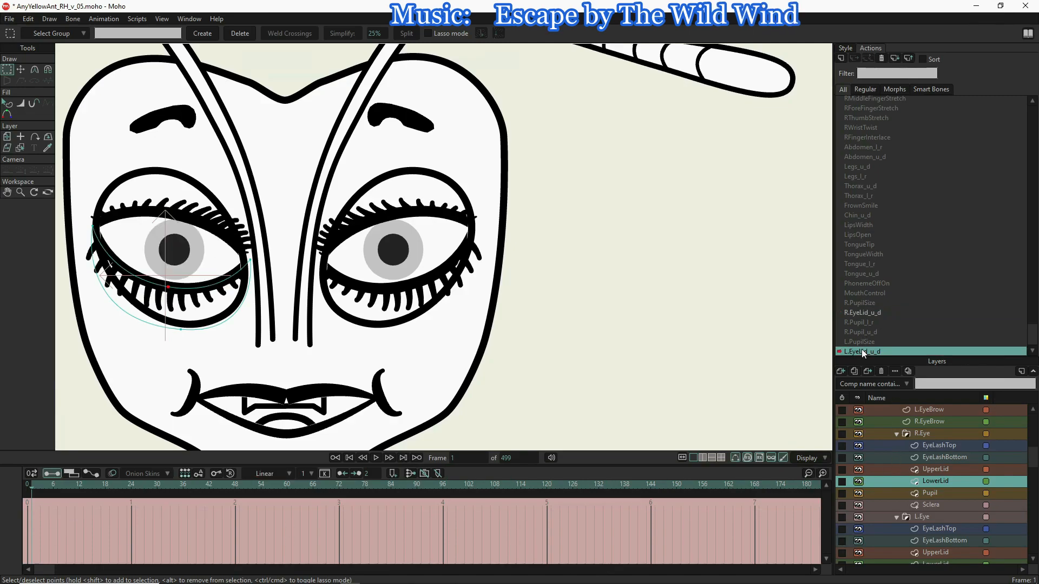
click(940, 560)
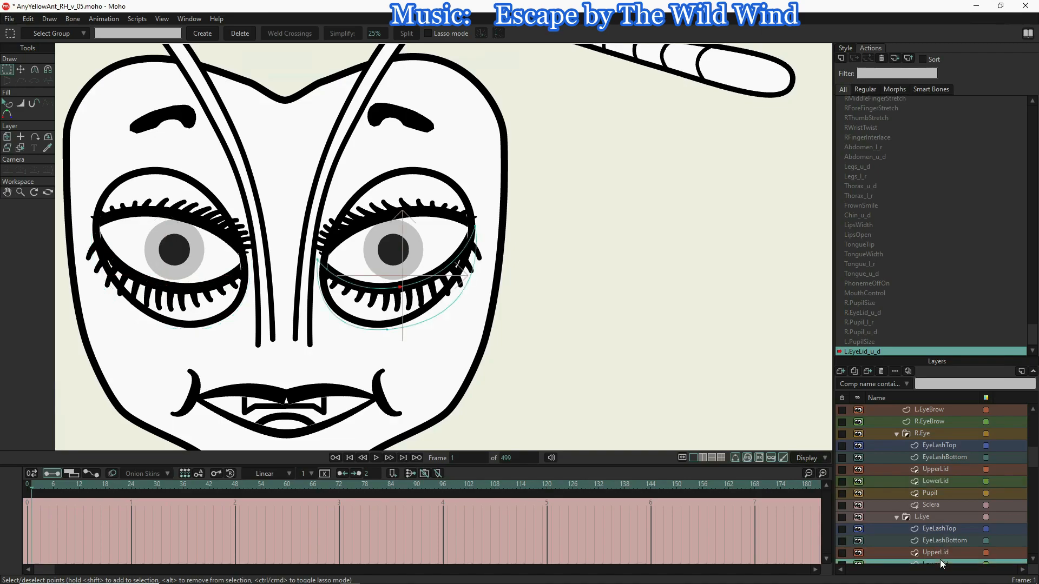
scroll(942, 521, down, 1)
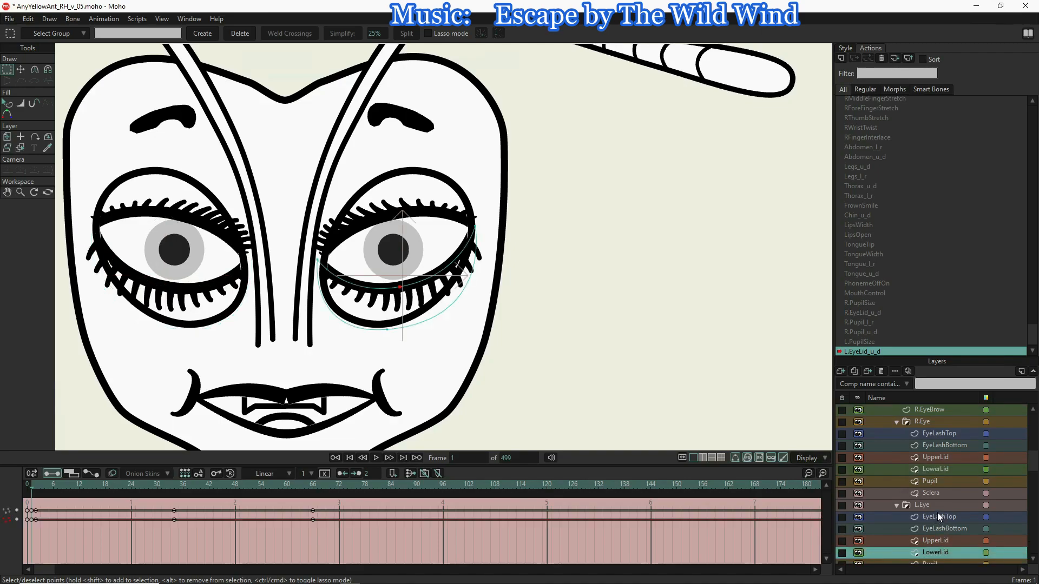
scroll(936, 492, up, 5)
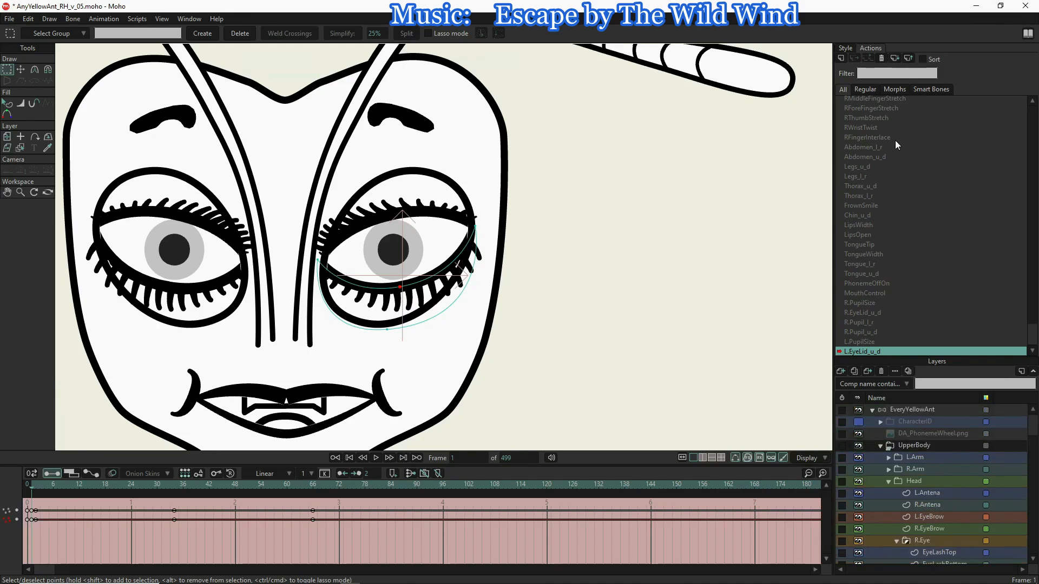
scroll(893, 141, up, 3)
click(871, 102)
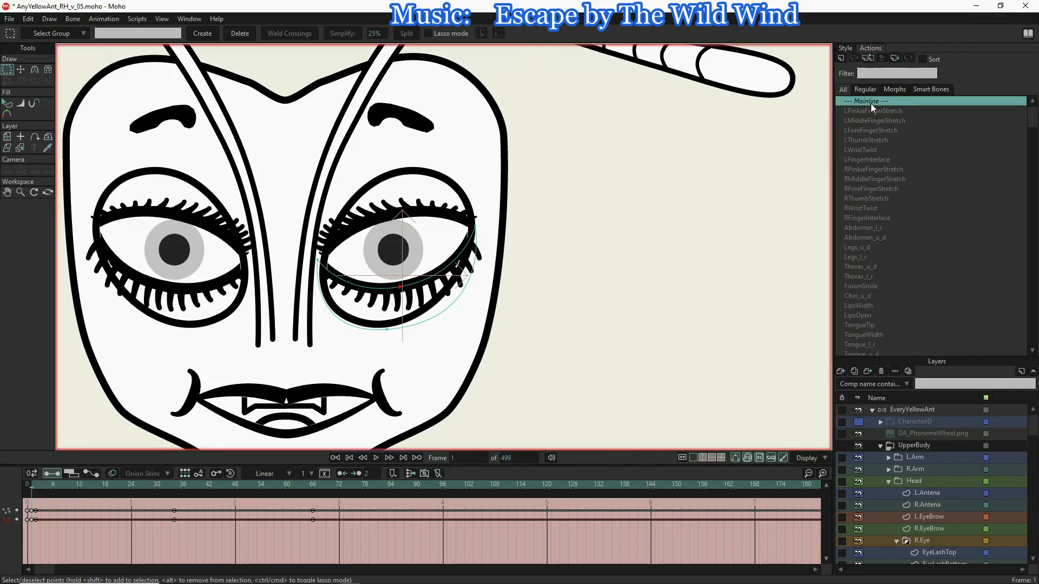
- On the Mainline timeline, select the EveryYellowAnt layer at frame 1 and manipulate the eye control bones to test the smart bone actions
double_click(872, 103)
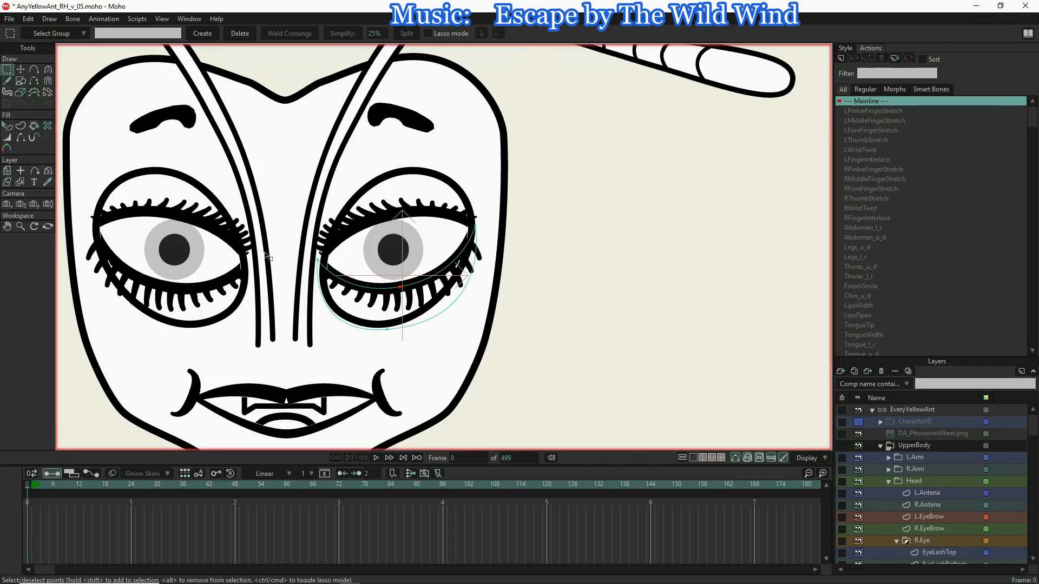
scroll(266, 256, down, 4)
scroll(313, 270, up, 1)
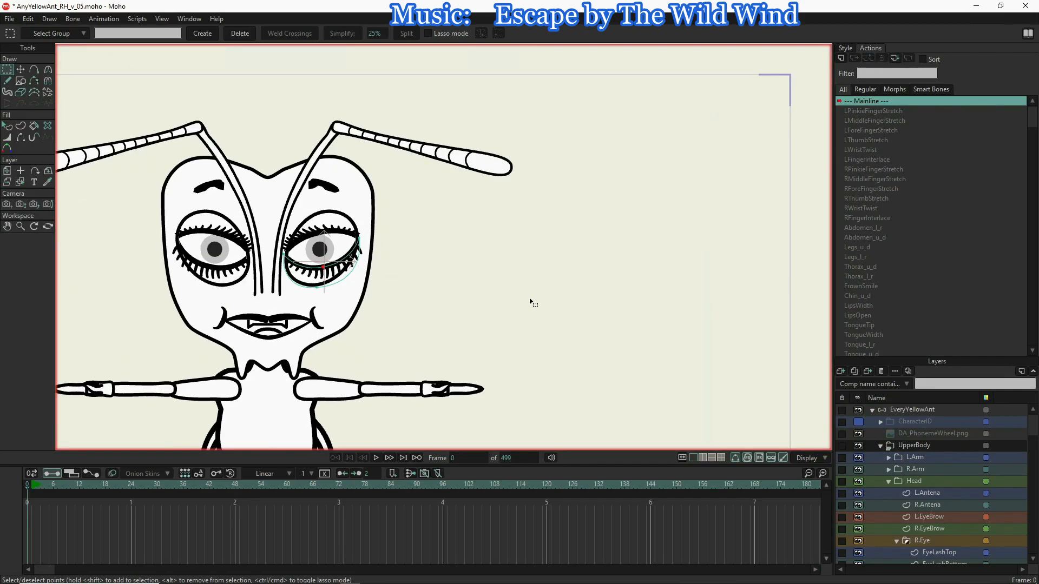
click(911, 411)
click(32, 485)
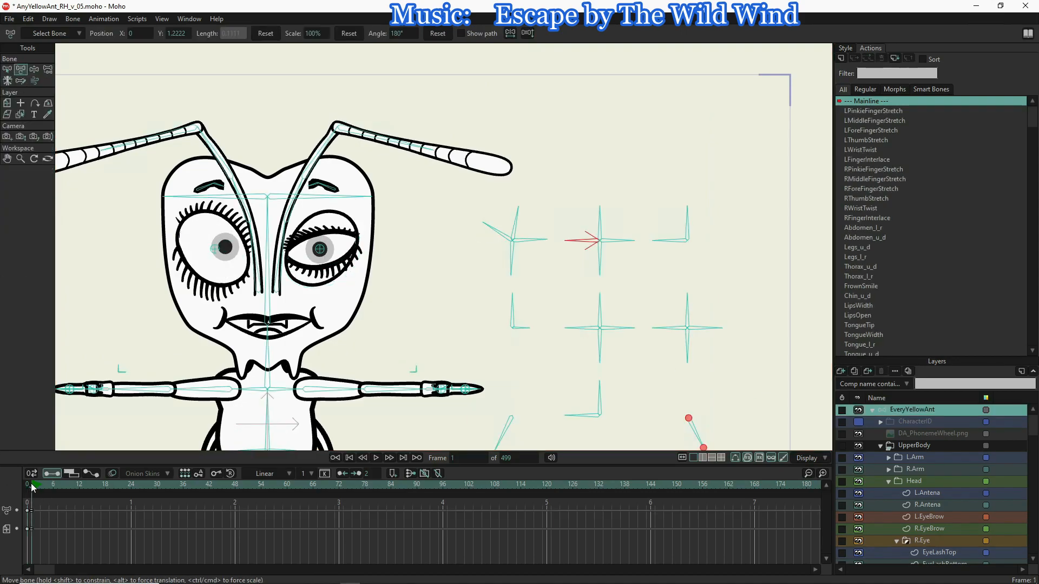
click(34, 70)
drag(574, 241, 567, 200)
mouse_move(487, 225)
mouse_down()
mouse_move(482, 289)
mouse_move(478, 213)
mouse_up()
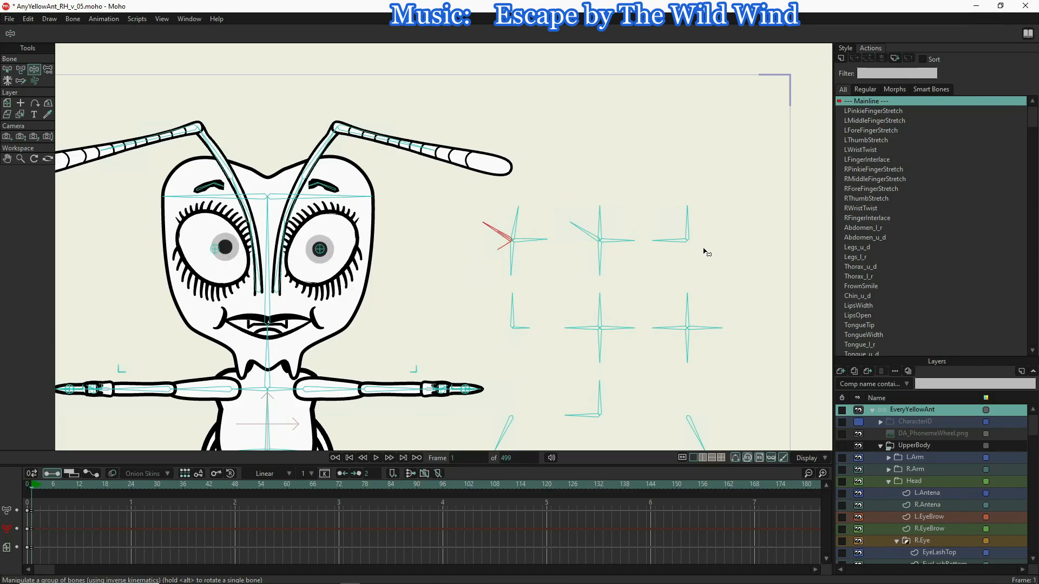
click(628, 246)
drag(629, 247, 577, 225)
drag(579, 274, 569, 242)
drag(570, 230, 638, 226)
- Reopen the L.EyeLid_u_d action and scrub between frames 1 and 2 to check the left eyelid
scroll(875, 268, down, 3)
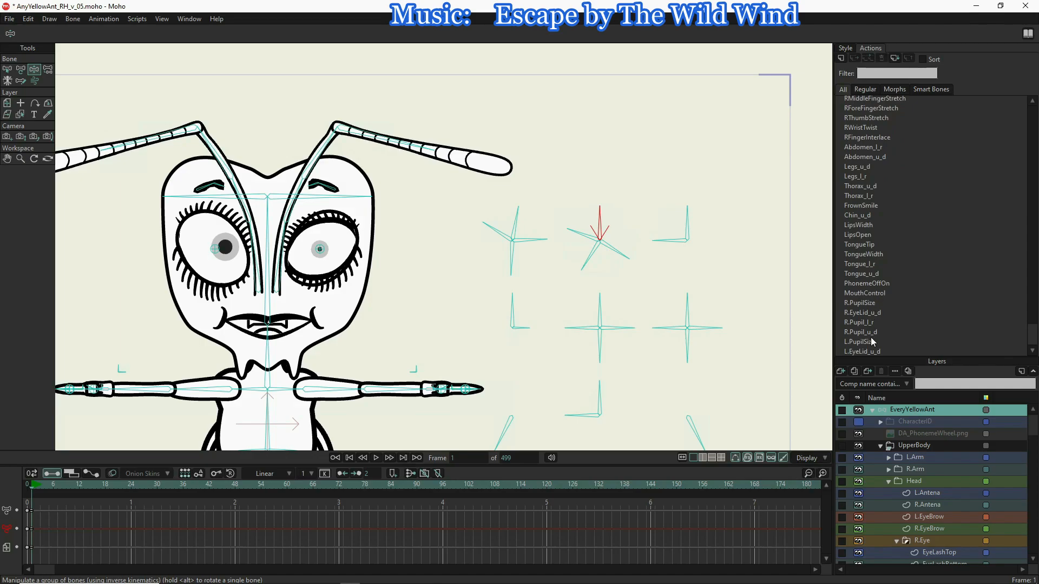
click(868, 351)
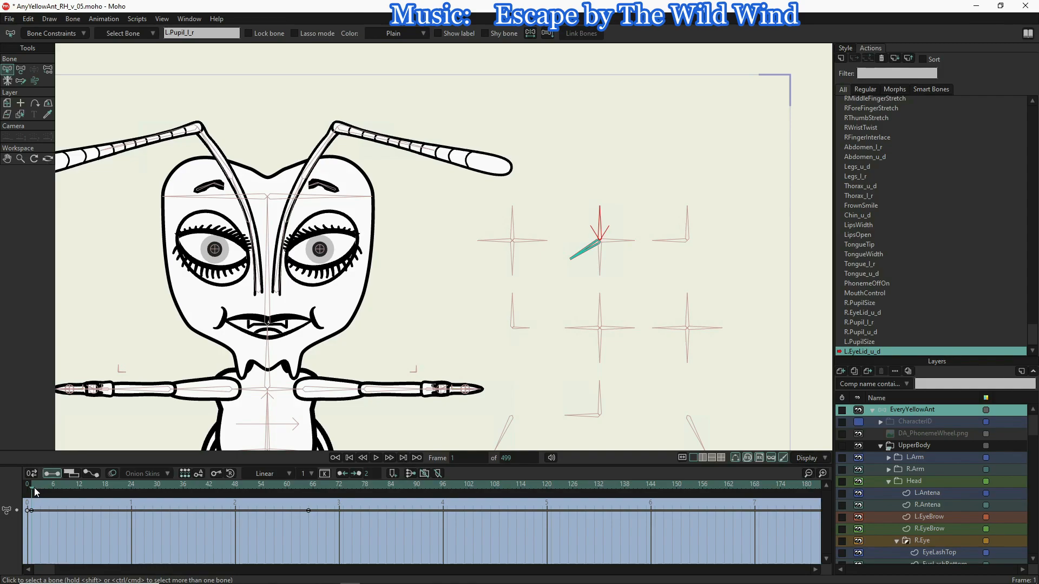
mouse_move(32, 487)
mouse_down()
mouse_move(132, 489)
mouse_move(30, 480)
mouse_move(38, 486)
mouse_up()
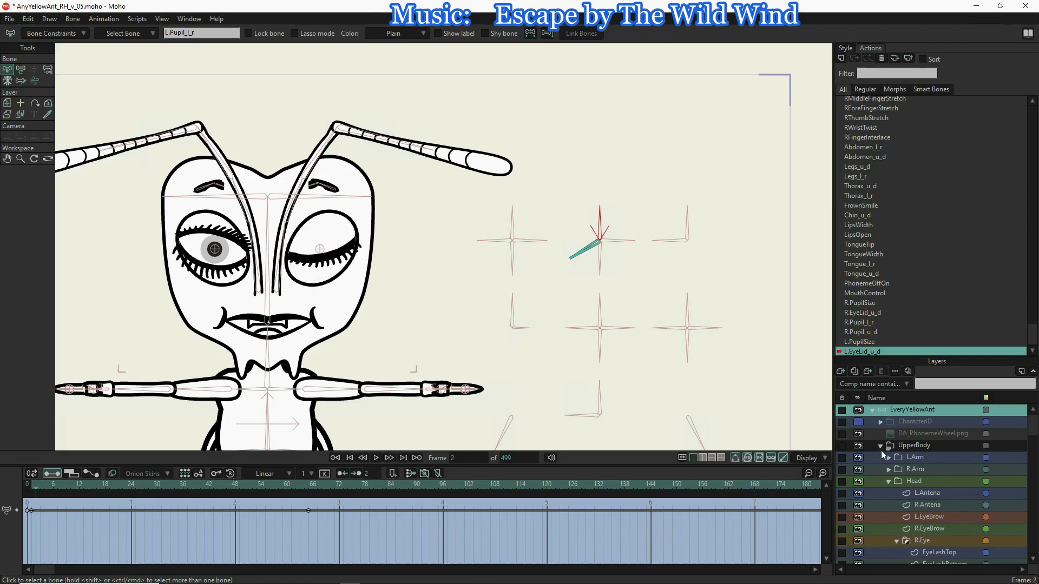
- Examine the antenna, eyebrow and R.Eye lash and lid layers for stray keyframes in the L.EyeLid_u_d action
click(926, 493)
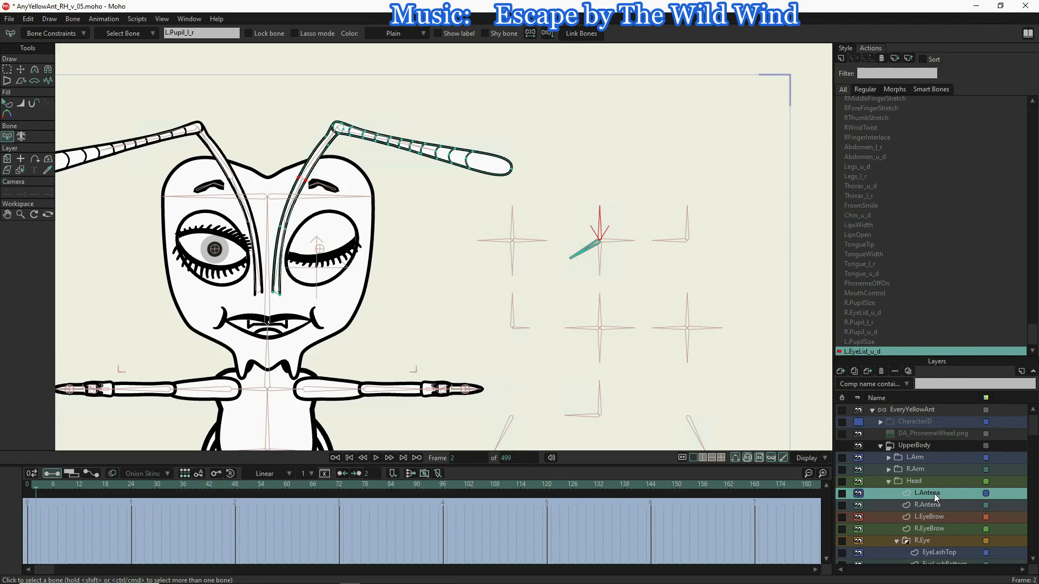
click(935, 505)
scroll(935, 512, down, 2)
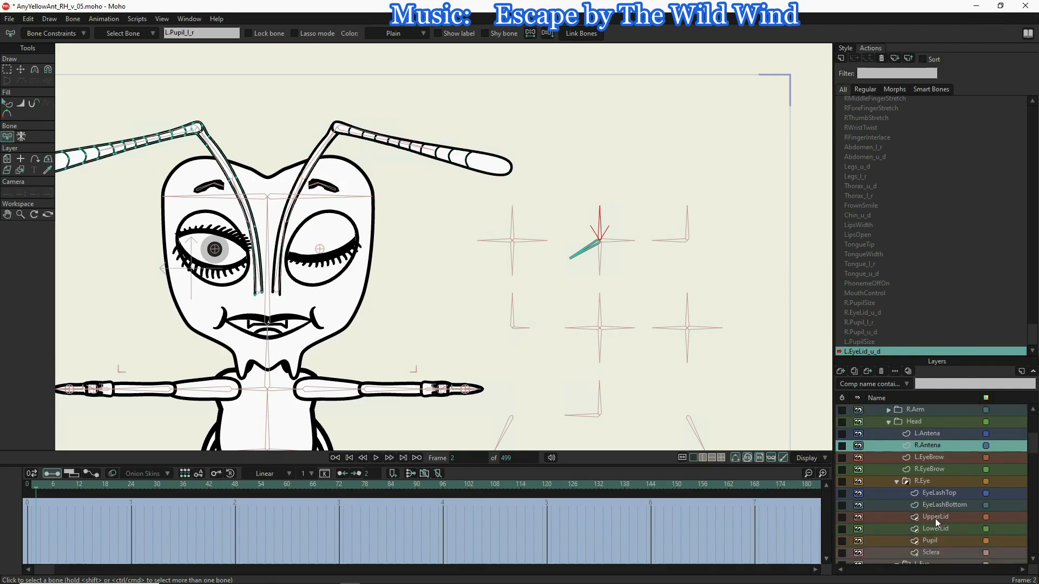
click(935, 492)
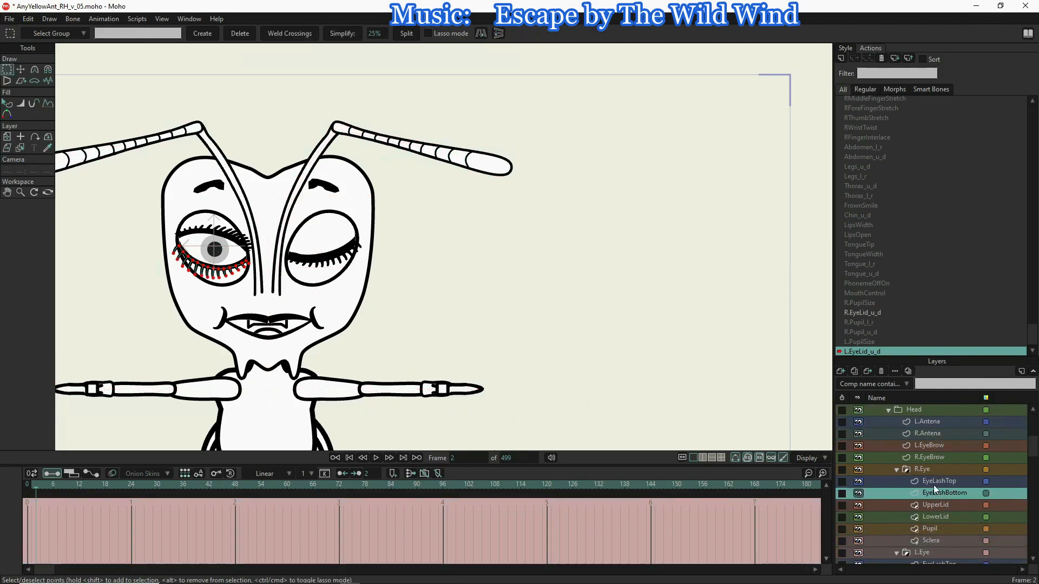
click(933, 483)
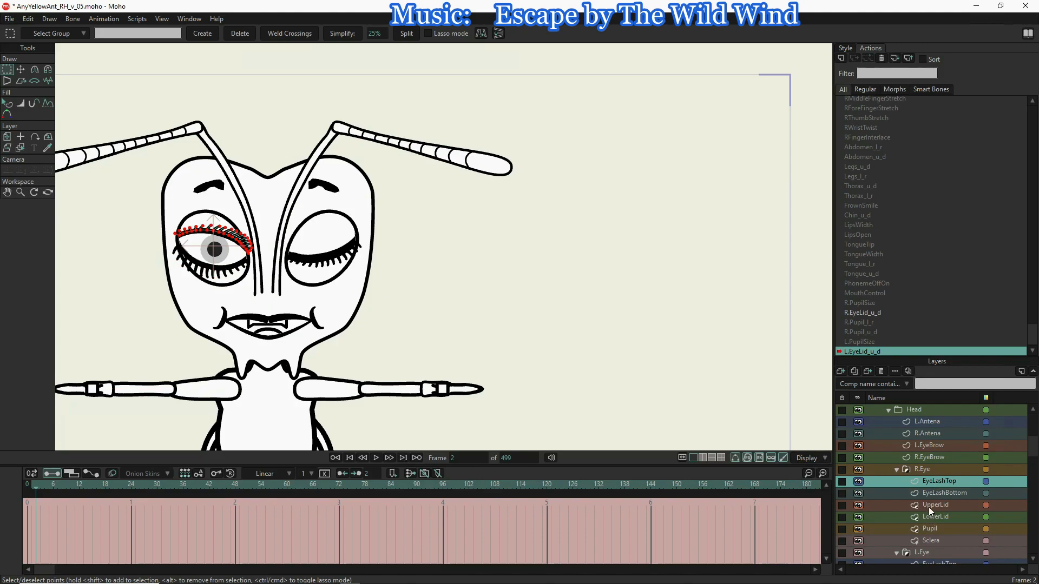
click(928, 504)
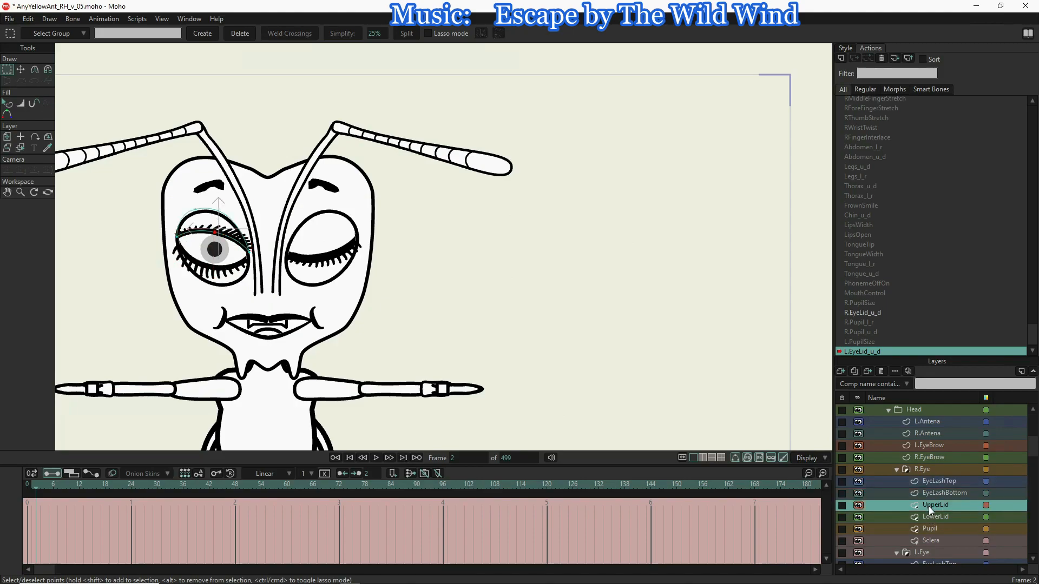
click(928, 516)
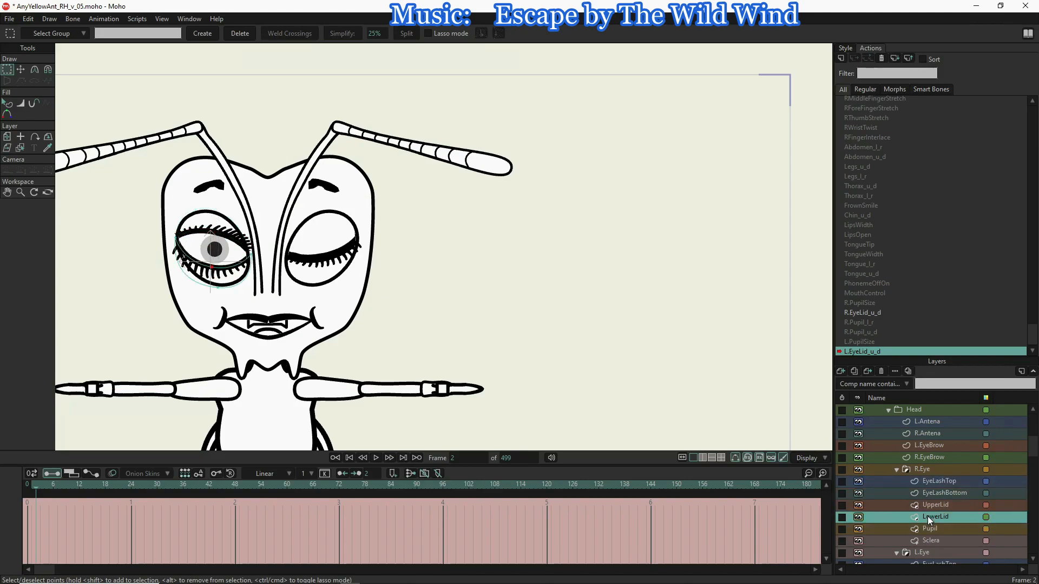
key(ctrl+Right)
click(943, 507)
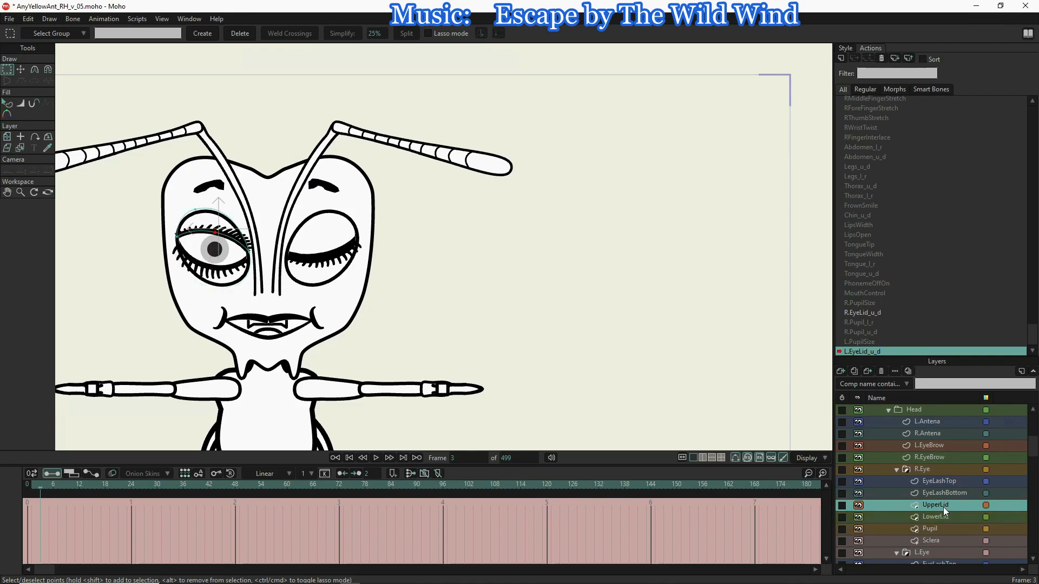
double_click(942, 506)
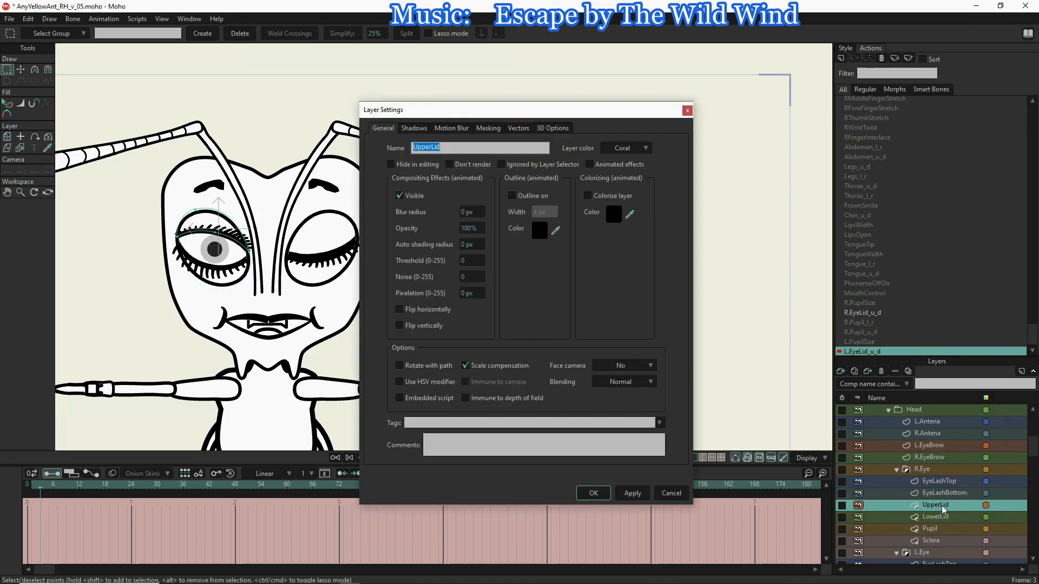
click(670, 494)
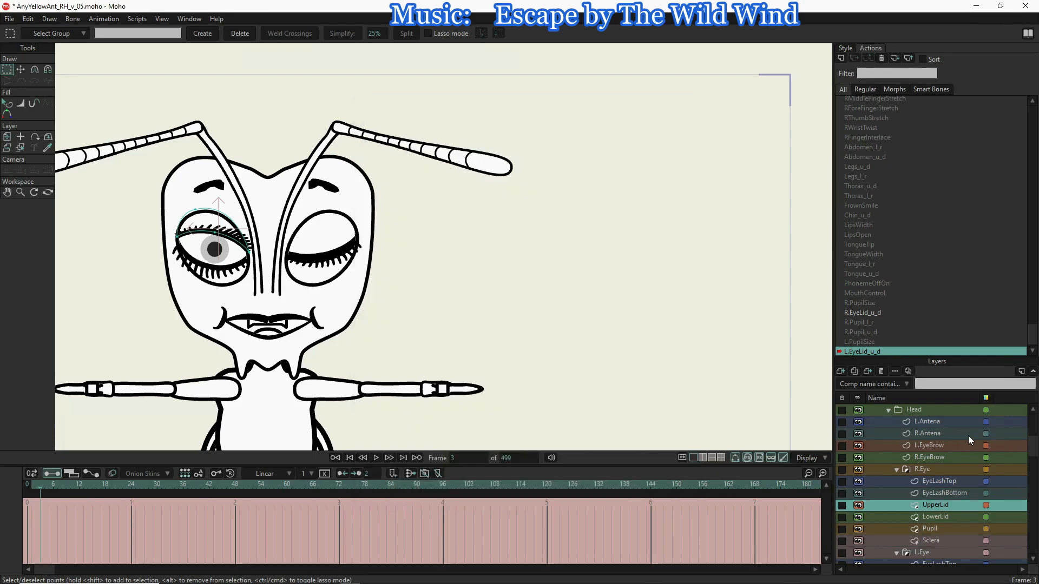
click(940, 458)
click(947, 494)
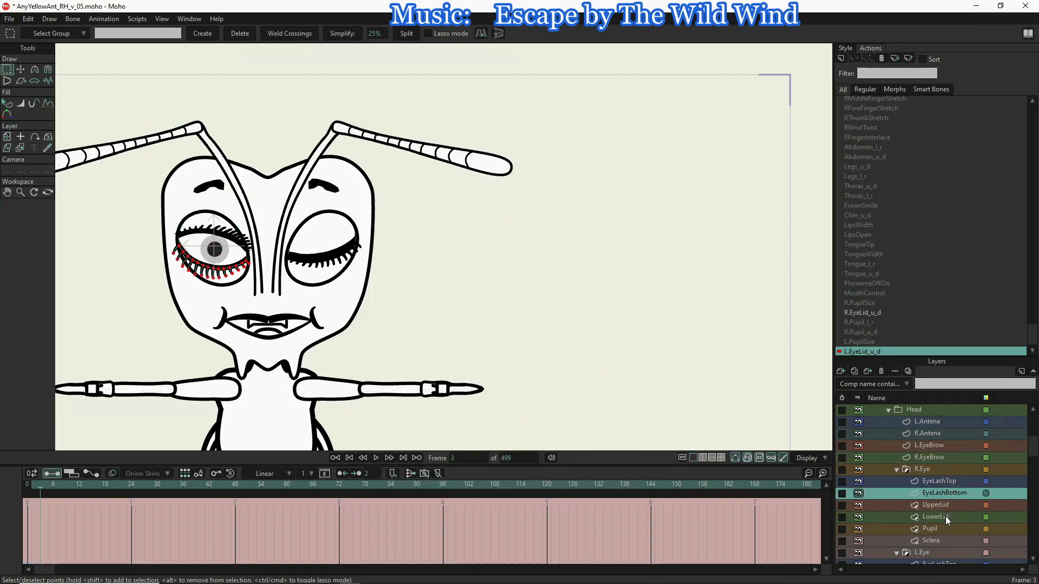
click(944, 514)
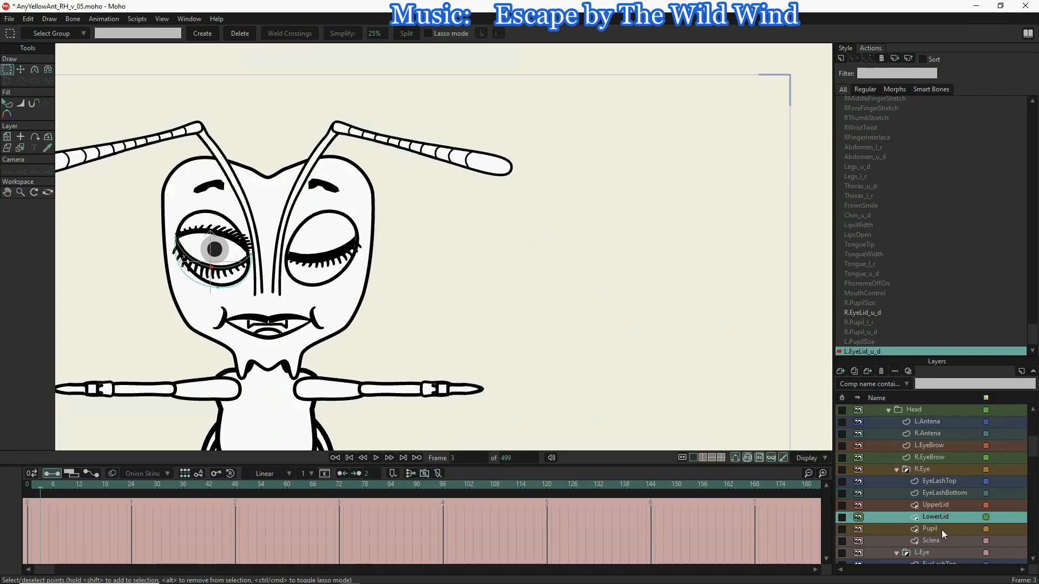
- Shift the keyframes at frames 2, 34 and 66 one frame earlier on L.Eye's EyeLashBottom and EyeLashTop layers
scroll(939, 525, down, 3)
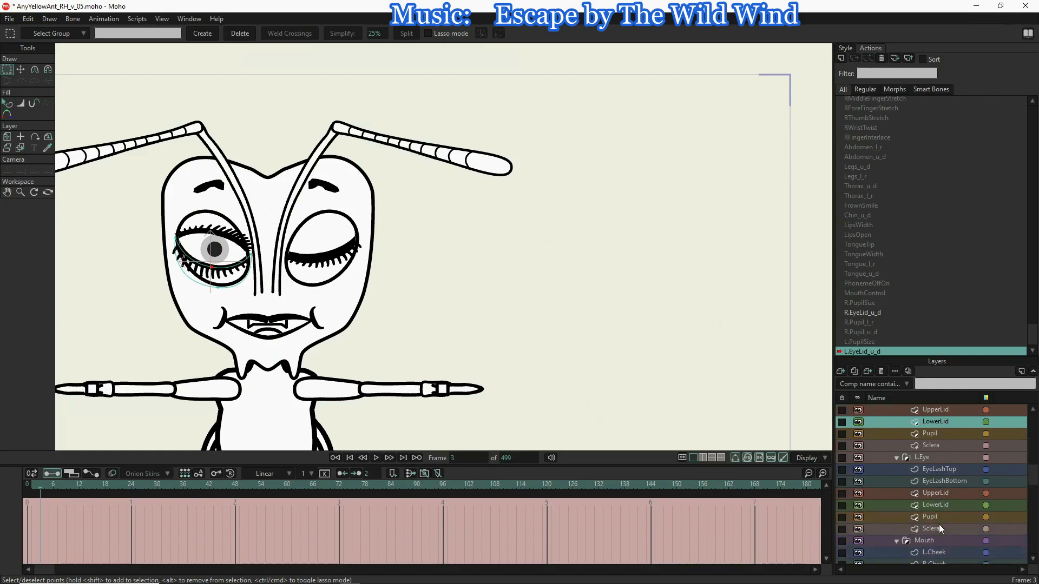
click(942, 479)
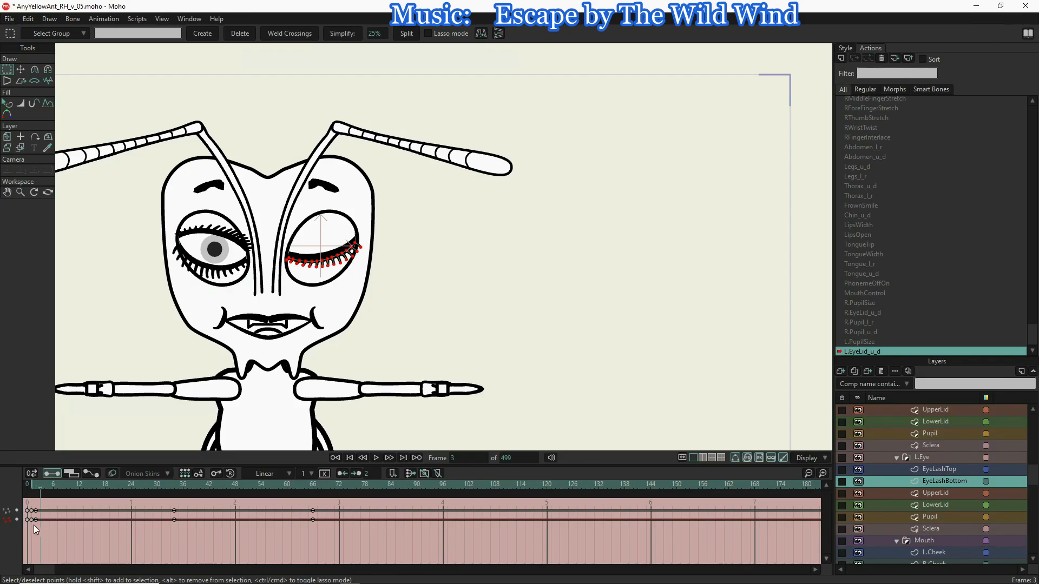
drag(31, 500, 50, 561)
drag(361, 537, 31, 508)
click(904, 468)
drag(356, 551, 33, 507)
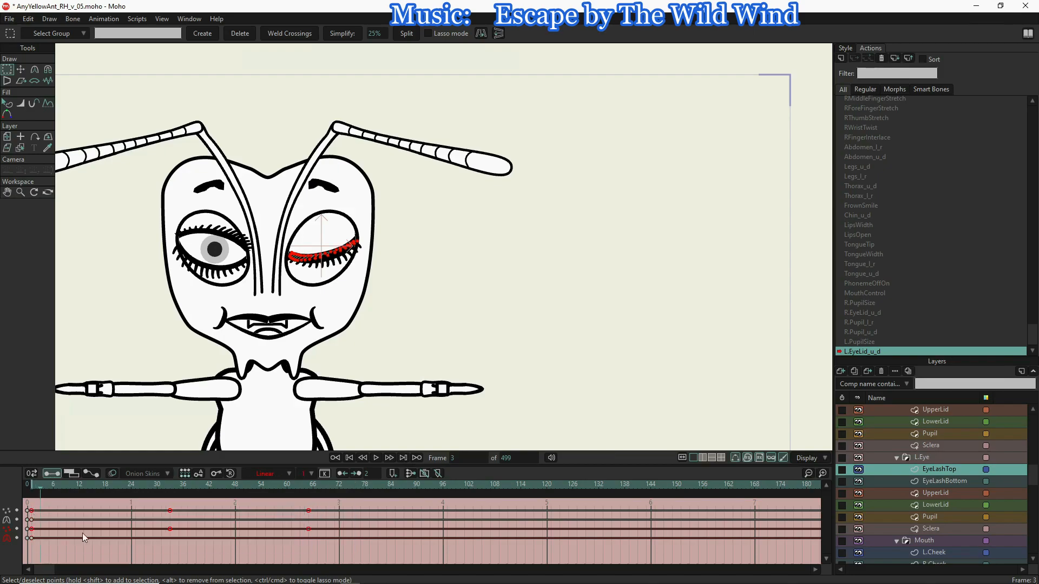
- Shift the keyframes at frames 2, 34 and 66 one frame earlier on L.Eye's UpperLid and LowerLid layers
click(936, 493)
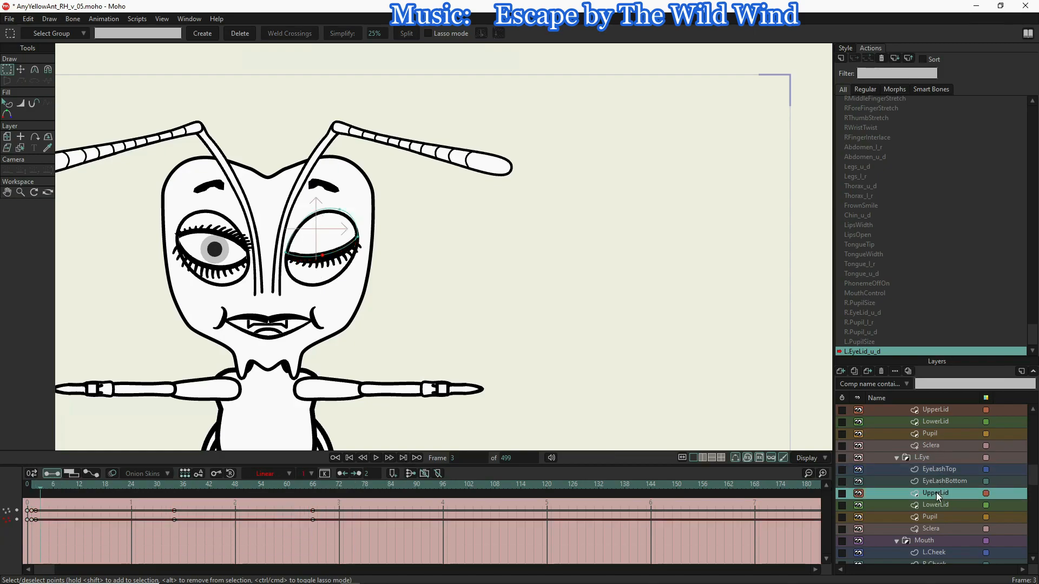
drag(329, 544, 35, 515)
drag(352, 540, 28, 522)
click(947, 503)
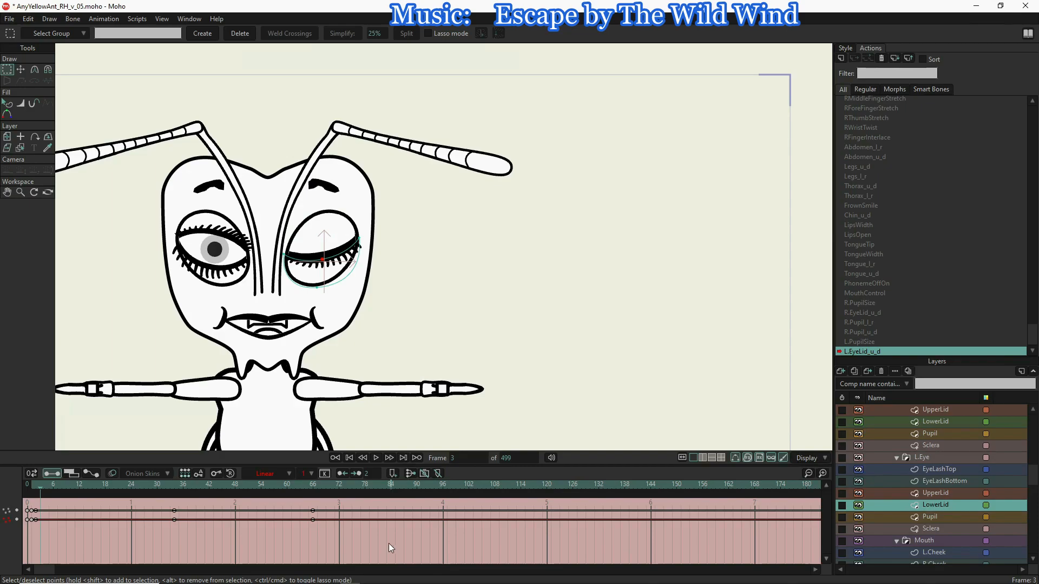
drag(90, 528, 32, 519)
- Return to the Mainline timeline, select the EveryYellowAnt layer and manipulate the left eye's control bones to test the corrected eyelid action
scroll(894, 307, up, 3)
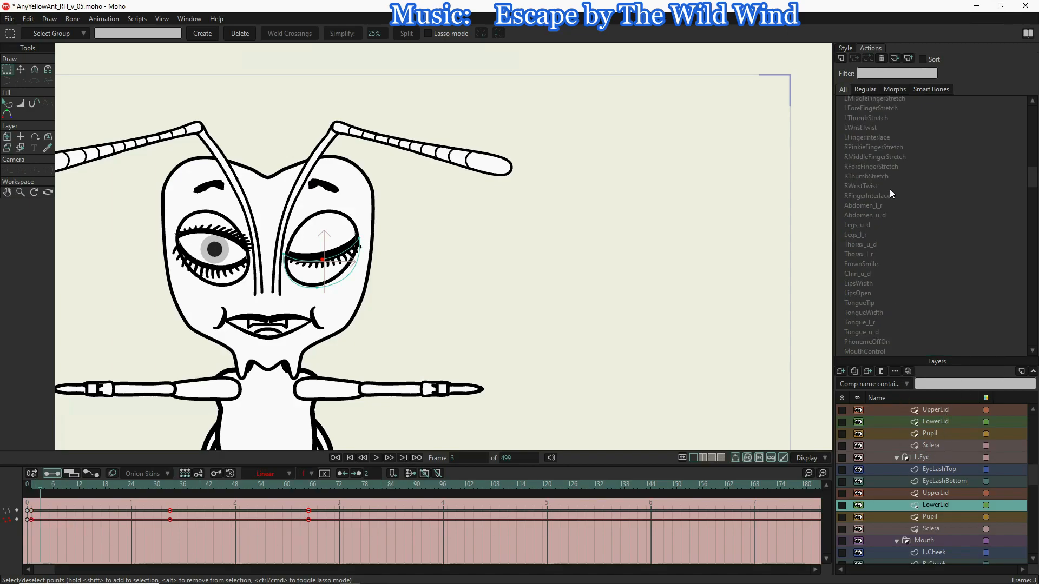
click(877, 102)
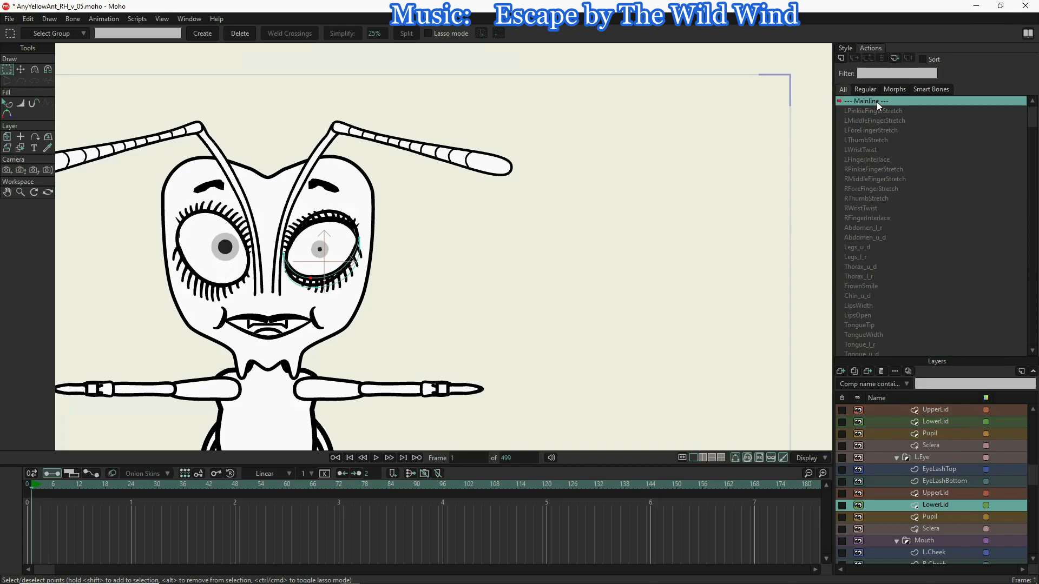
scroll(918, 428, up, 4)
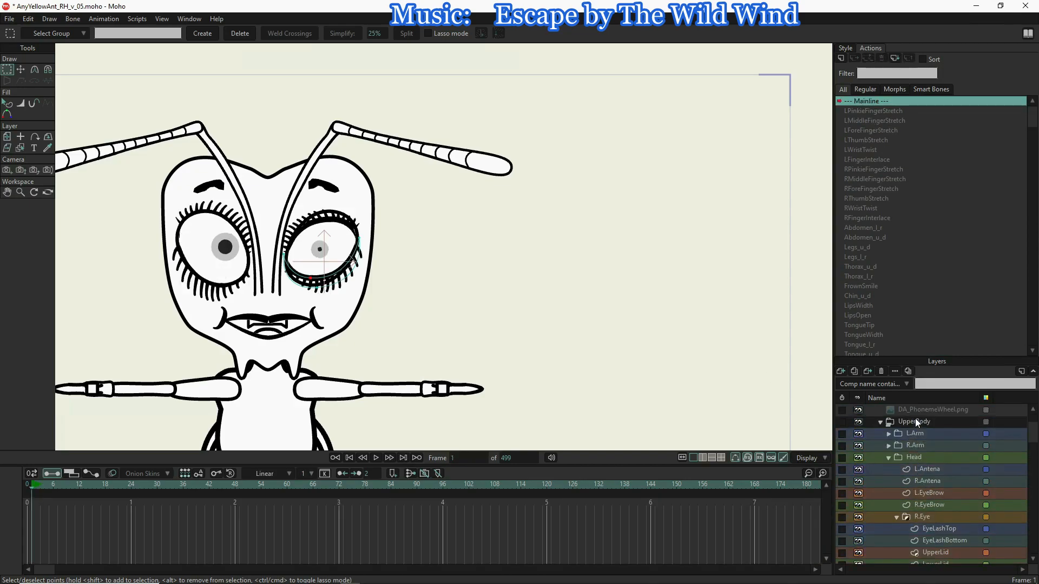
click(913, 409)
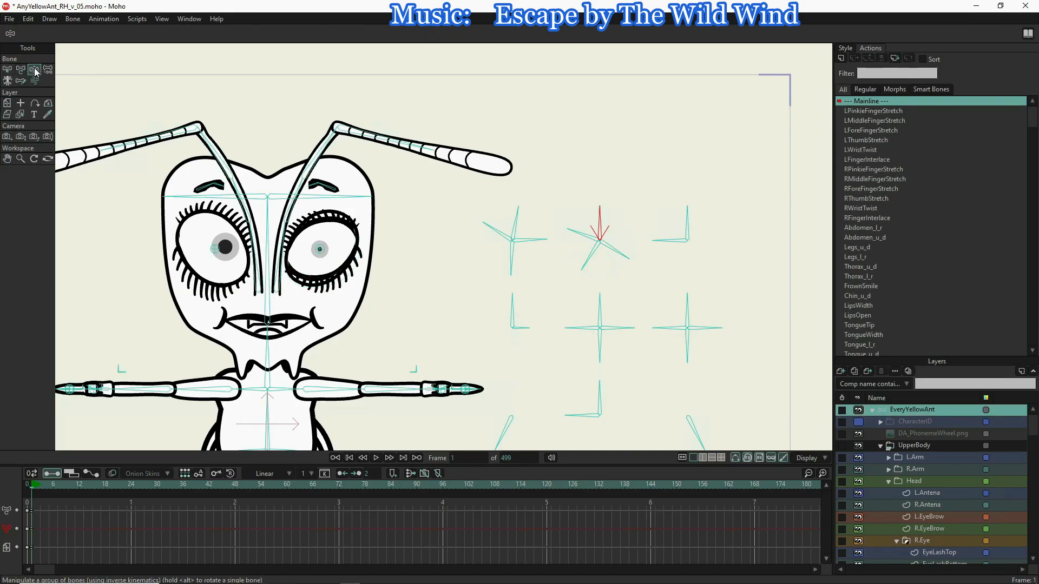
drag(570, 244, 530, 201)
drag(584, 262, 603, 220)
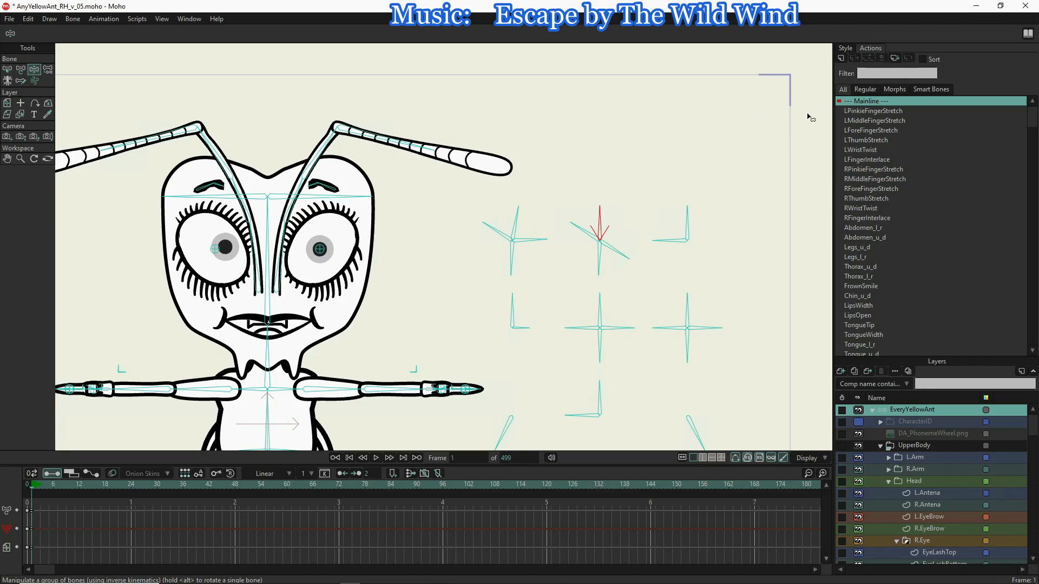
- Create the L.Pupil_l_r action and rotate its bone to 122° at frame 1 and 58° at frame 65
click(840, 61)
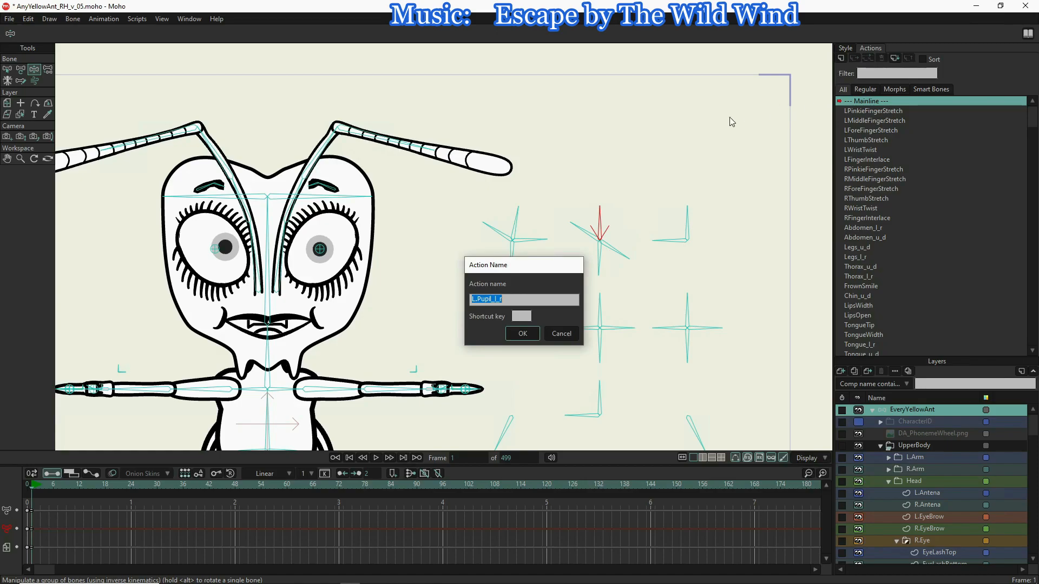
click(527, 333)
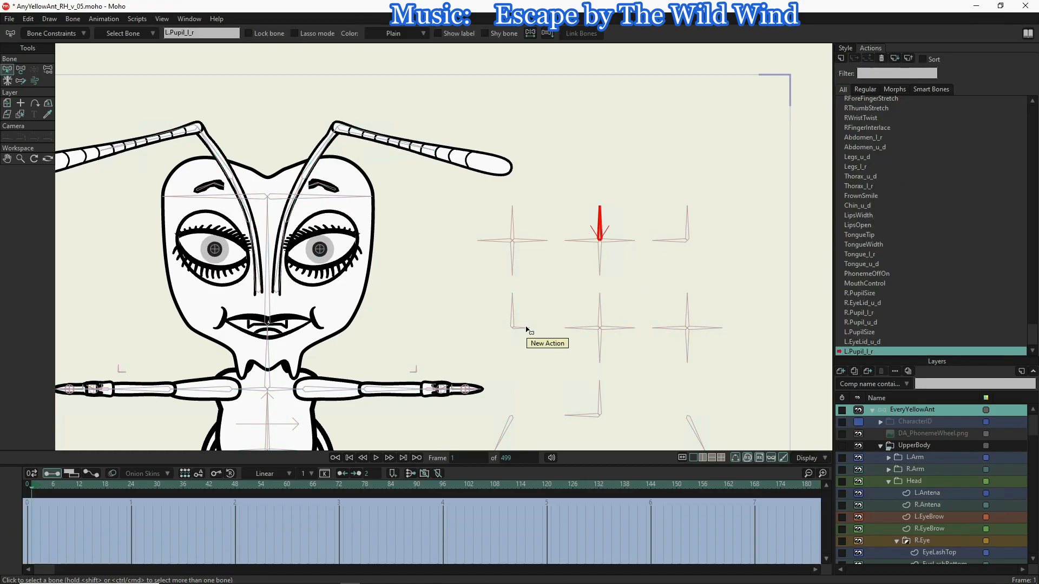
click(20, 70)
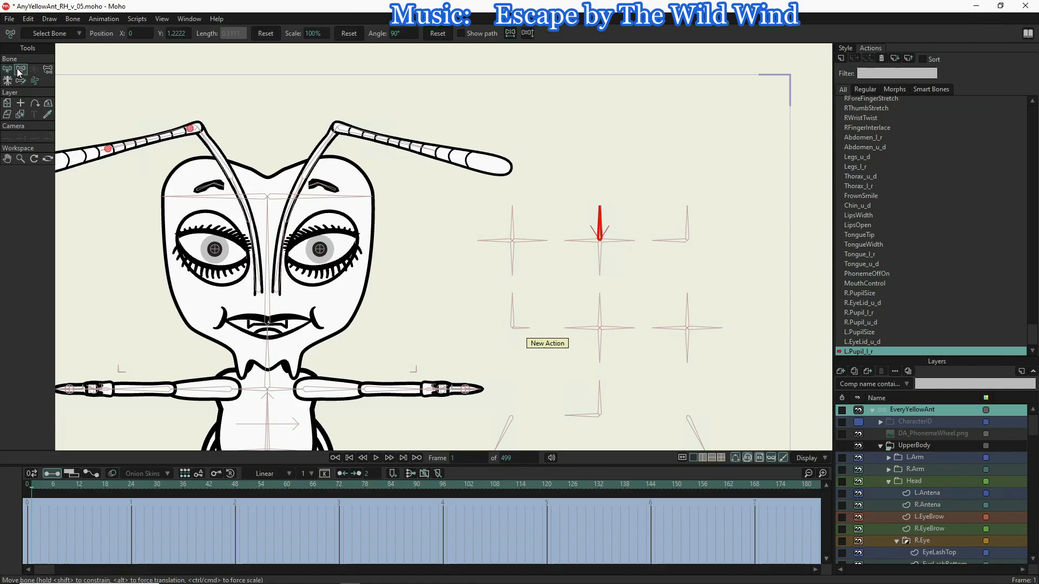
drag(604, 220, 582, 211)
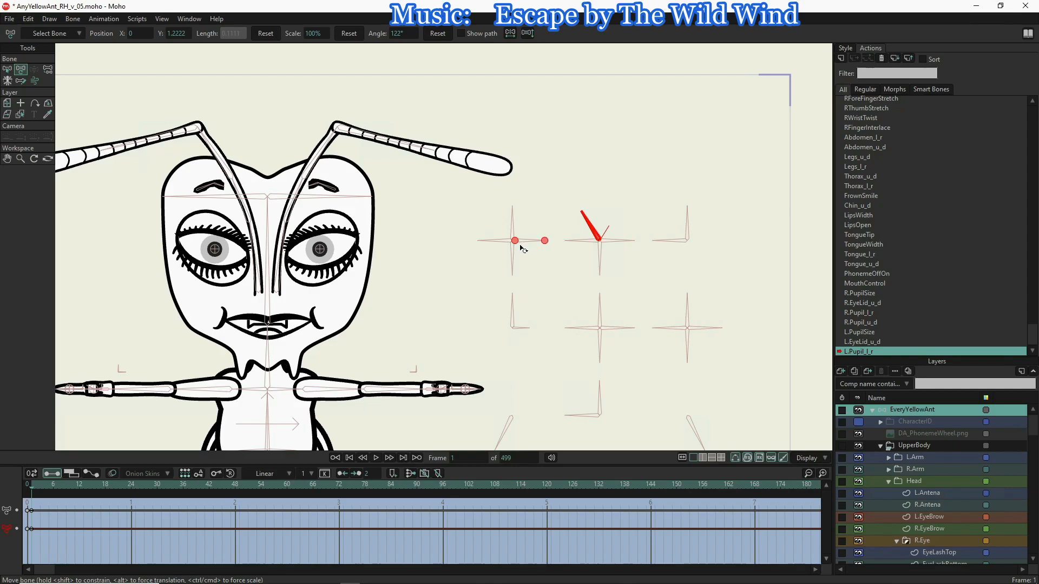
click(309, 487)
drag(590, 226, 632, 230)
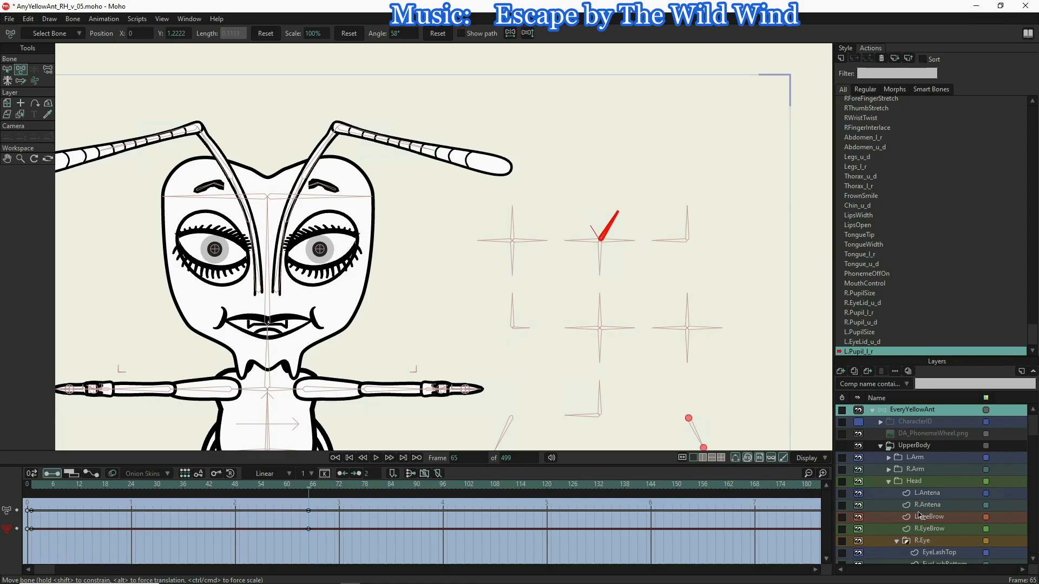
- Move L.Eye's Pupil layer outward to X 0.1007 at frame 65 of the L.Pupil_l_r action
scroll(926, 504, down, 2)
scroll(930, 507, down, 3)
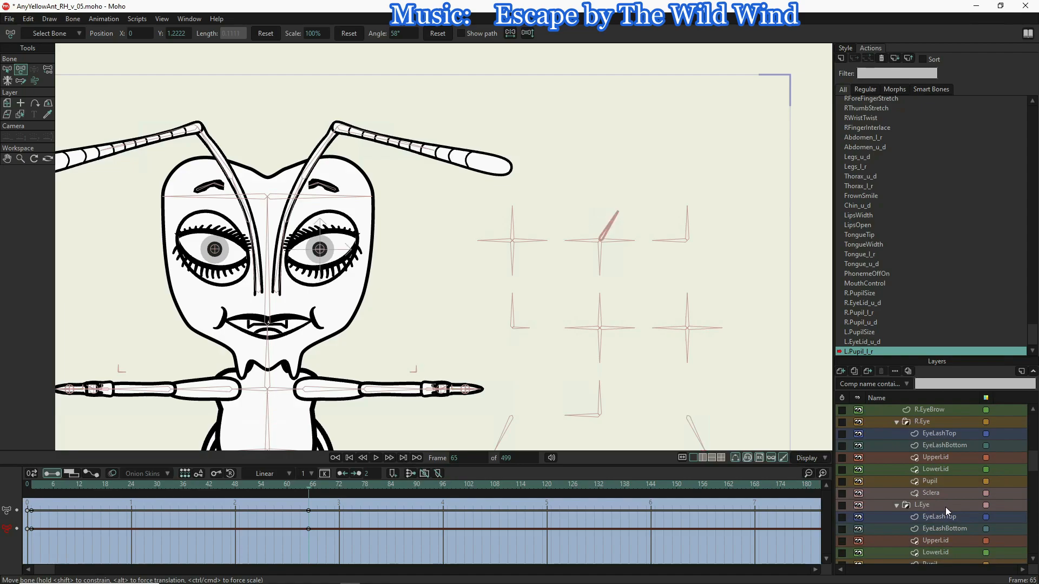
click(946, 508)
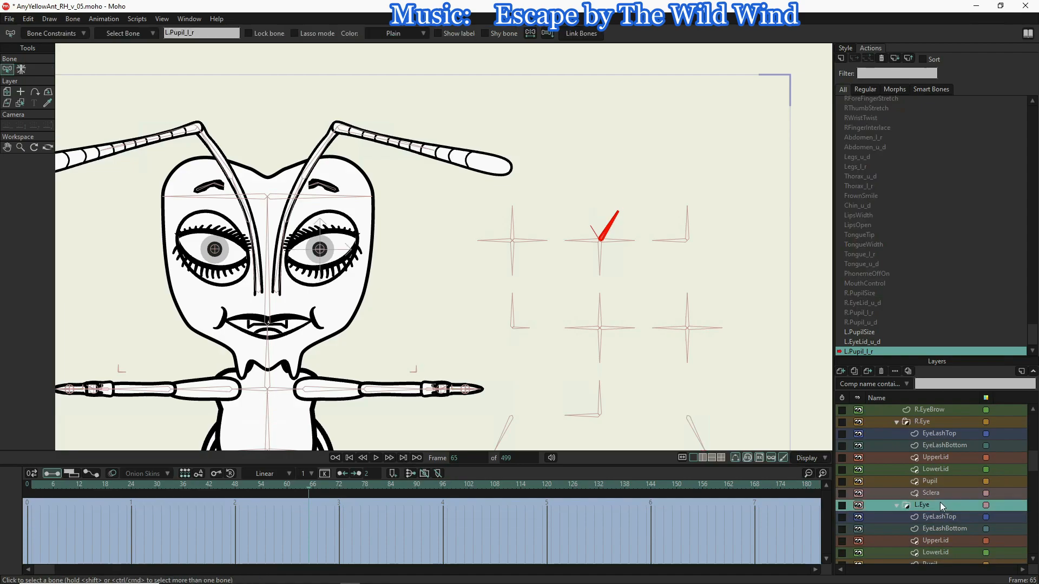
click(7, 92)
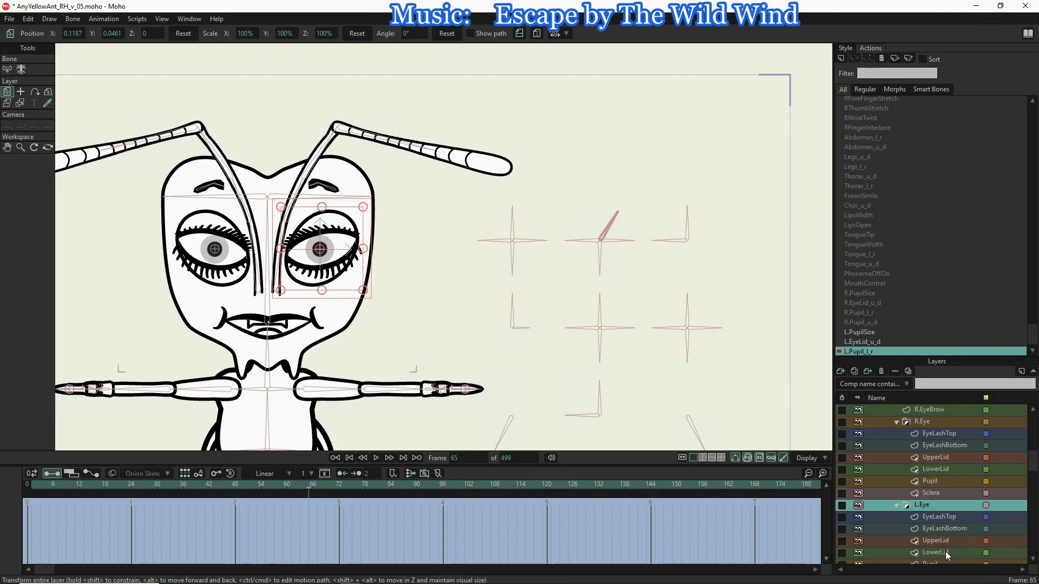
scroll(945, 551, down, 3)
click(943, 518)
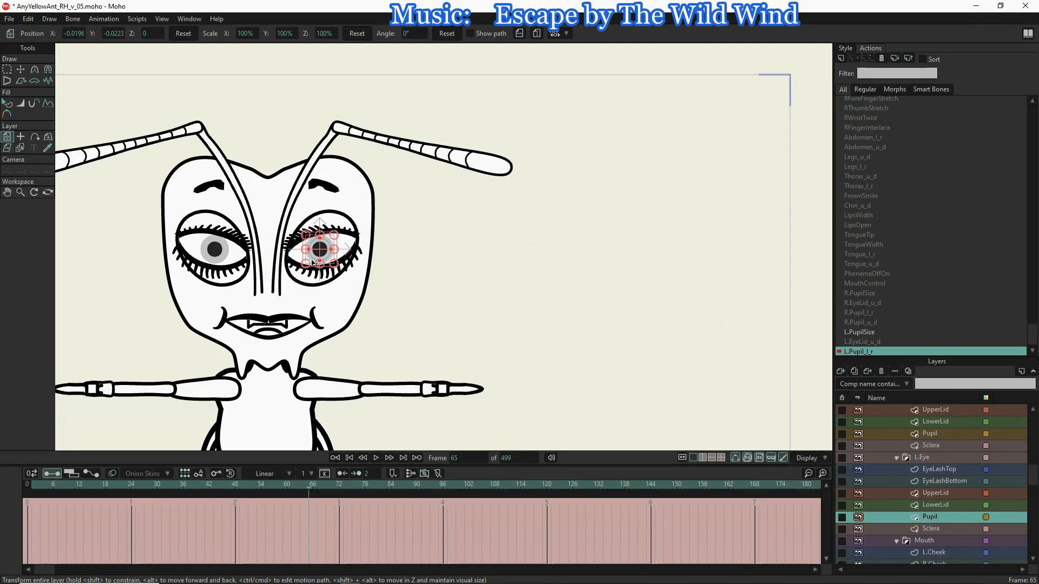
drag(326, 258, 366, 260)
scroll(360, 249, up, 1)
scroll(360, 247, up, 3)
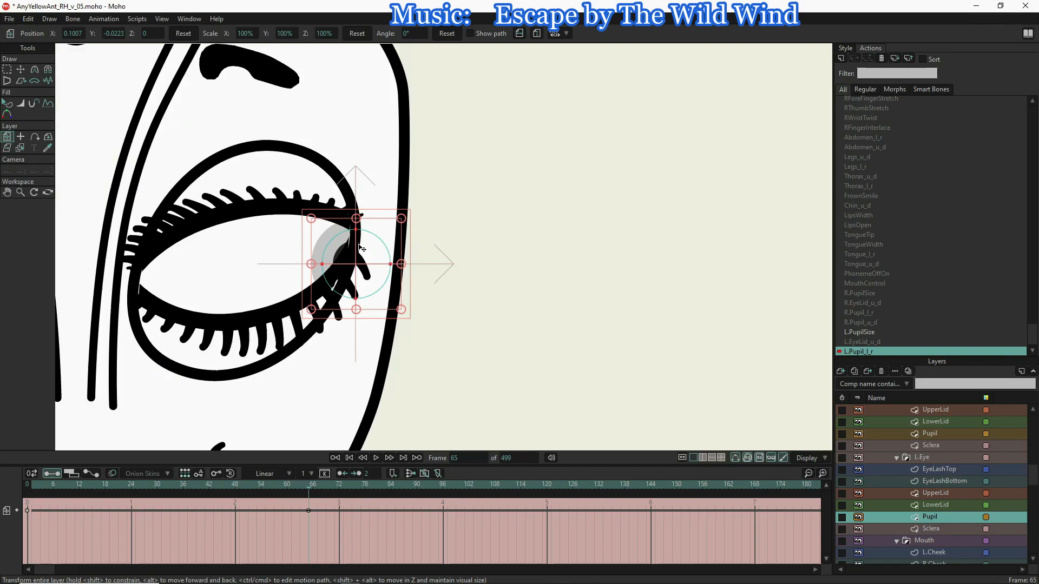
scroll(359, 247, down, 1)
scroll(360, 241, down, 3)
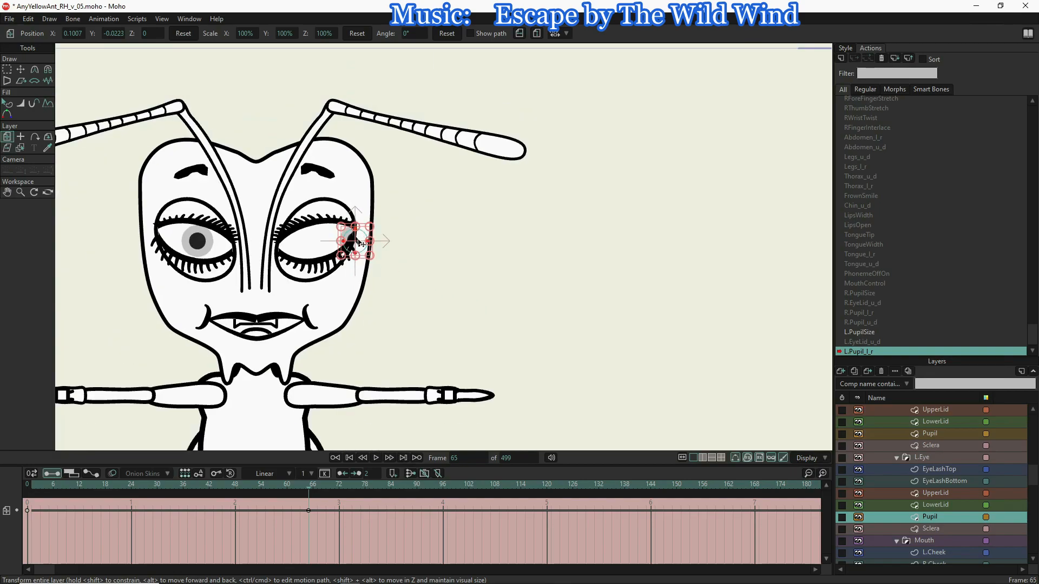
- Move L.Eye's Pupil layer inward to X -0.1253 at frame 1 and reset its position at frame 33
click(32, 485)
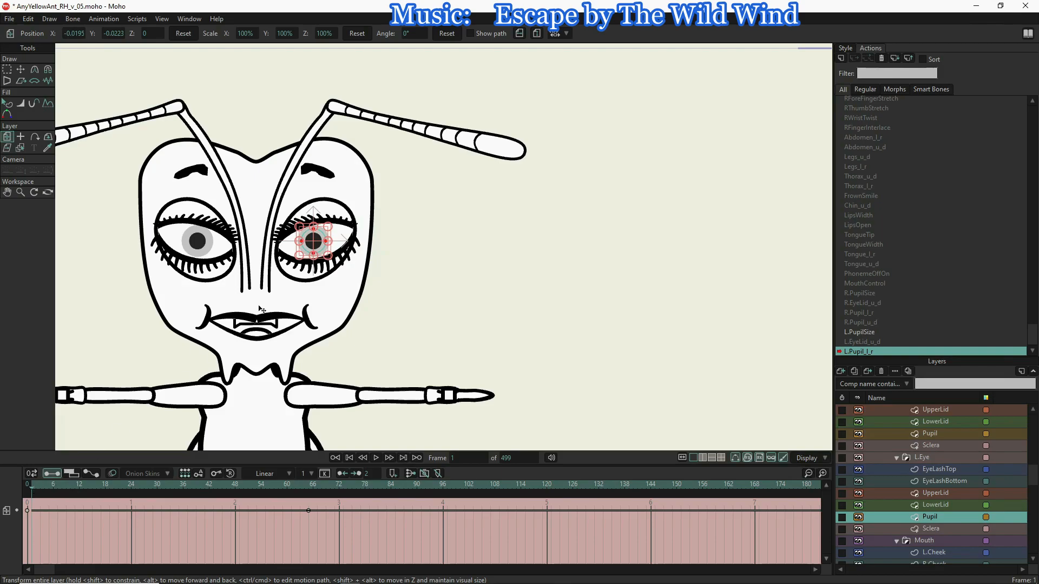
drag(319, 249, 283, 250)
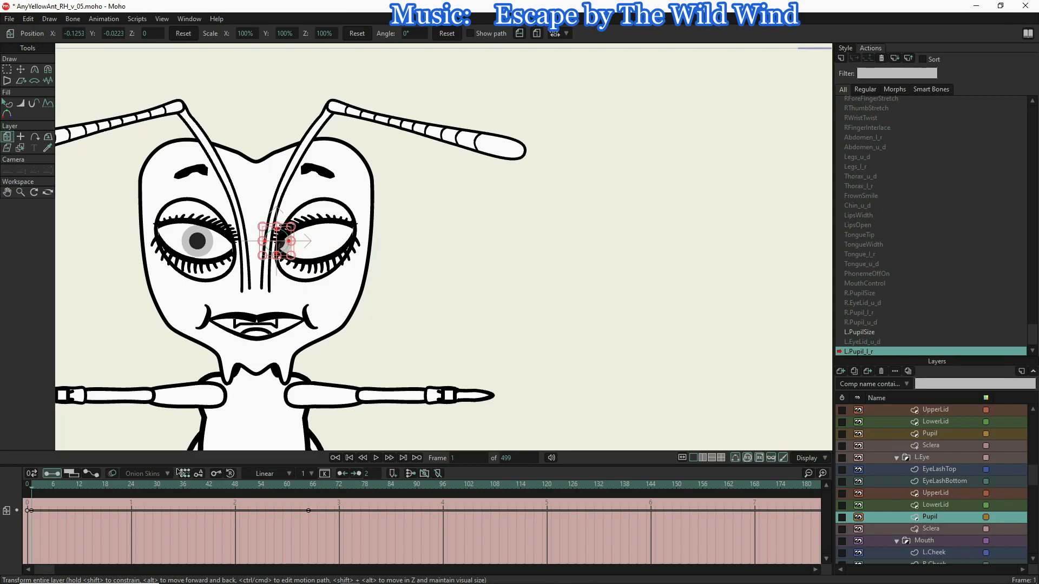
drag(37, 485, 171, 485)
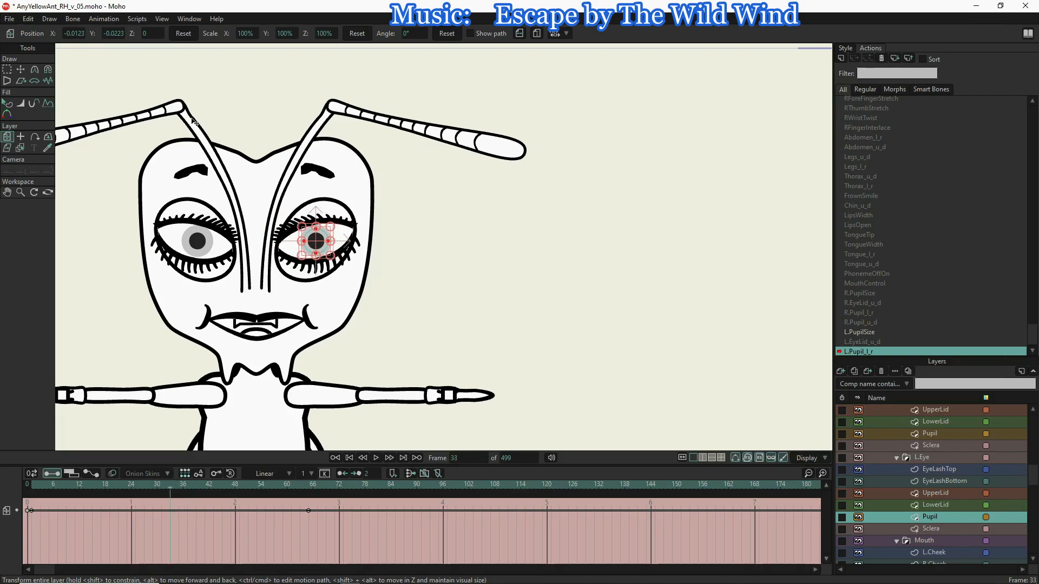
click(186, 31)
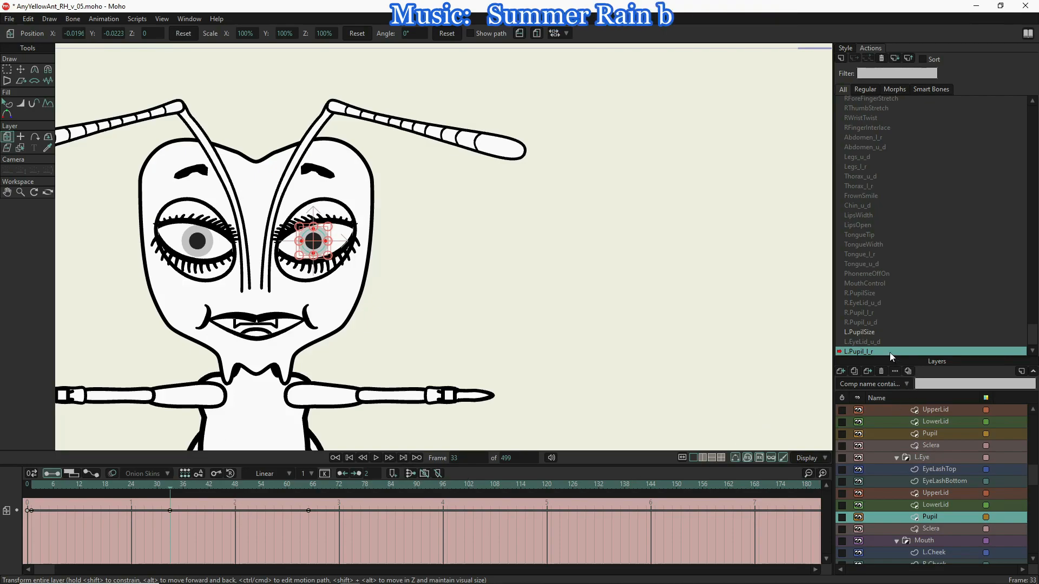
- Return to the Mainline timeline and select the EveryYellowAnt layer at frame 0
scroll(861, 281, up, 3)
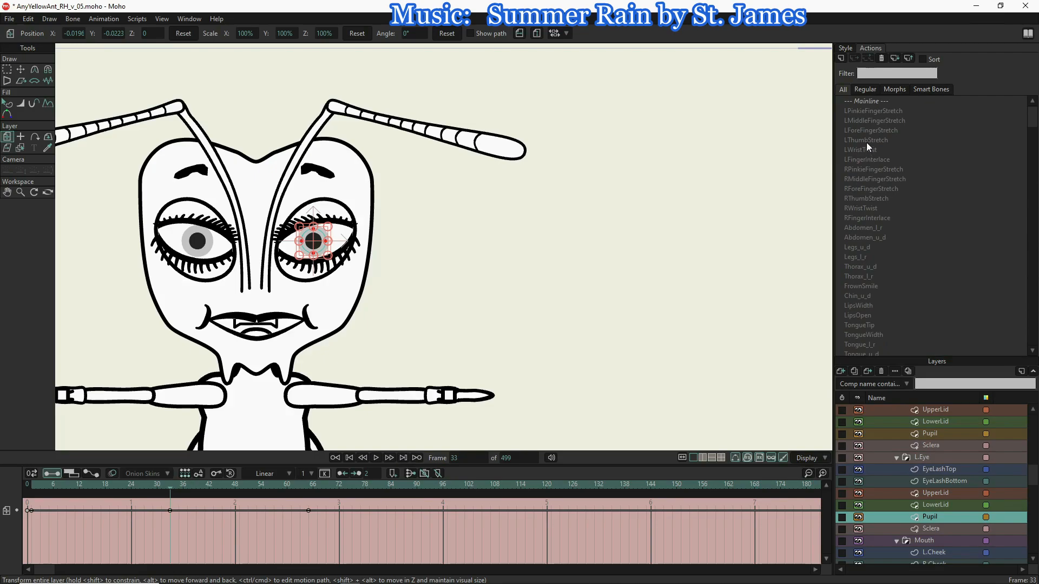
click(867, 102)
double_click(867, 102)
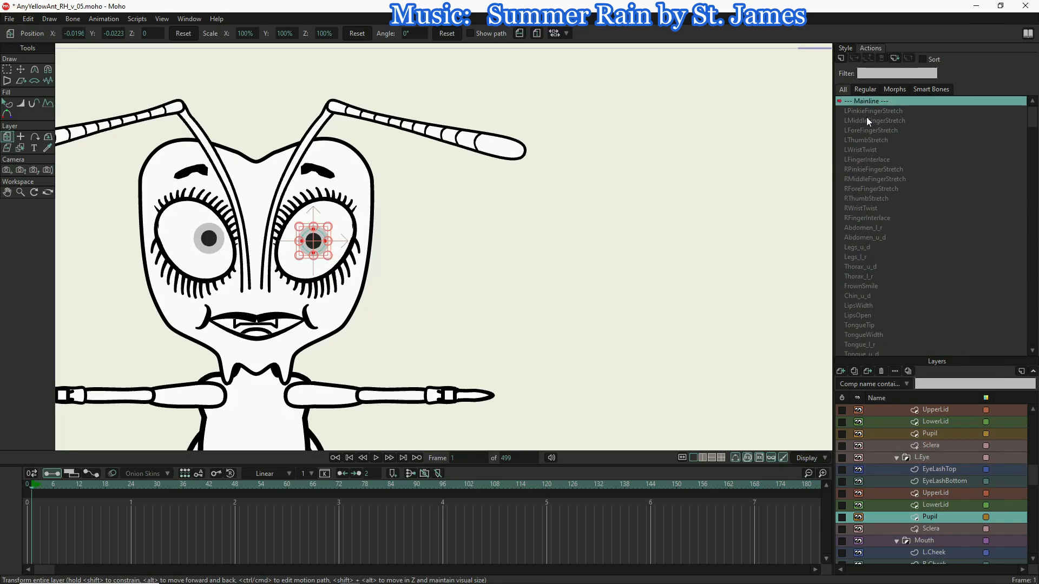
scroll(910, 453, up, 5)
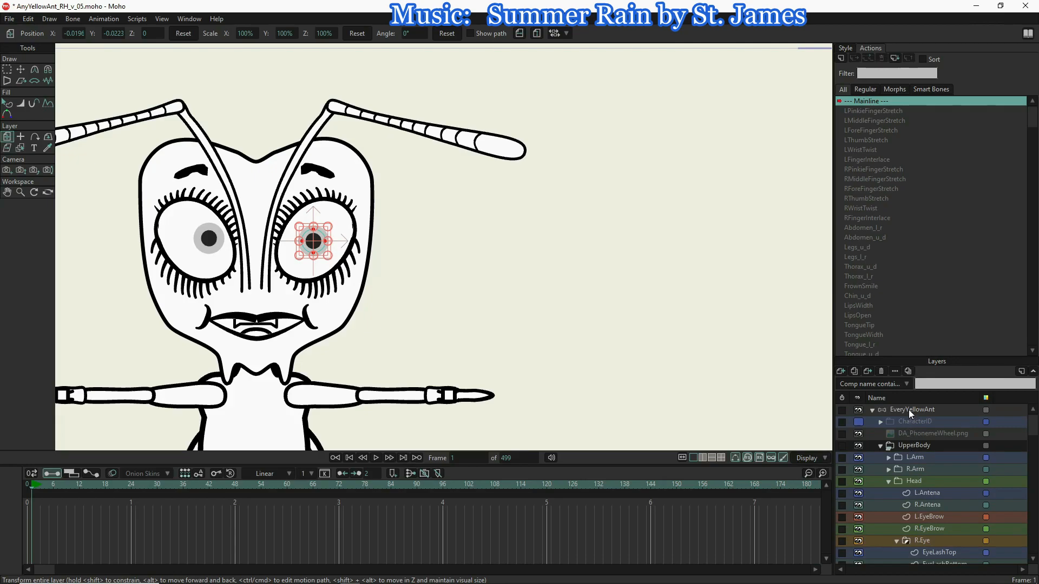
key(Home)
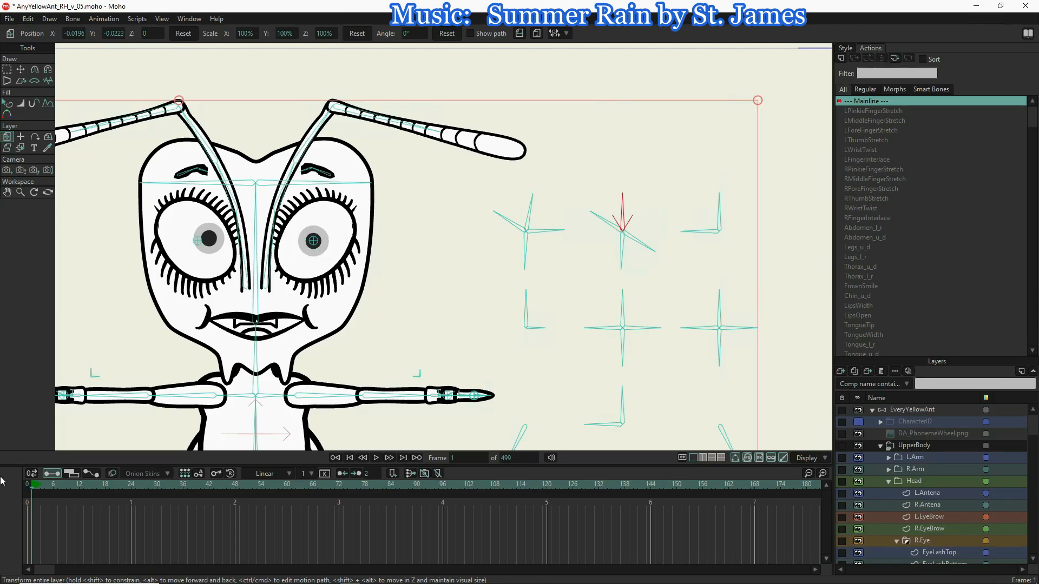
click(28, 487)
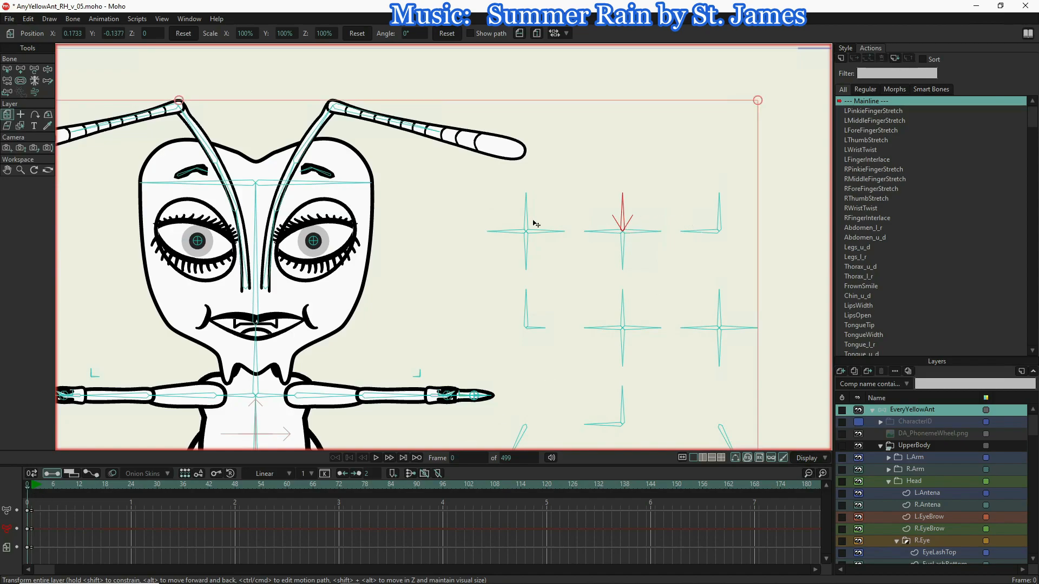
- Select the L.Pupil_u_d bone and create a smart bone action named L.Pupil_u_d for it
click(7, 69)
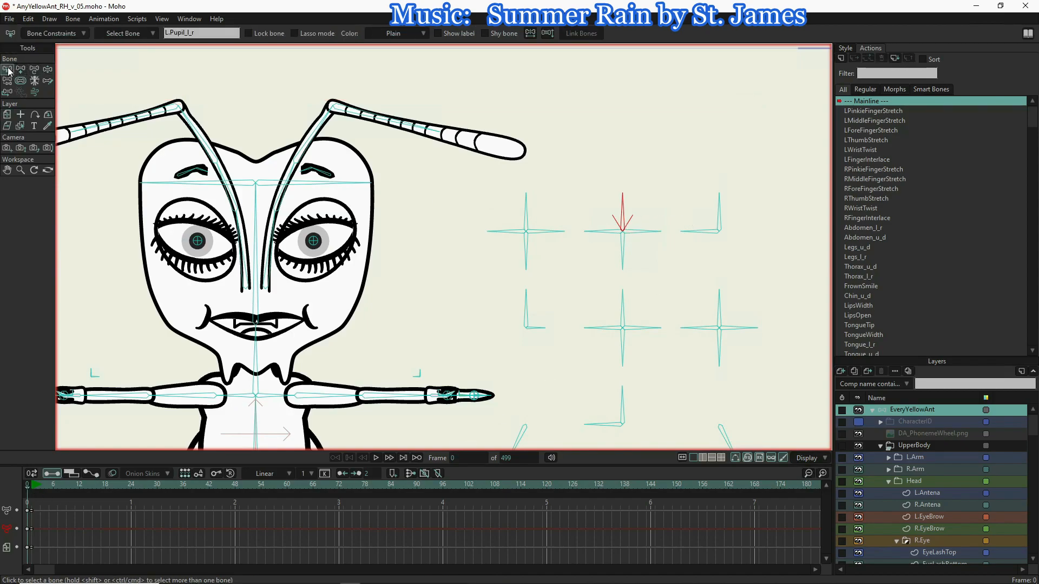
click(642, 232)
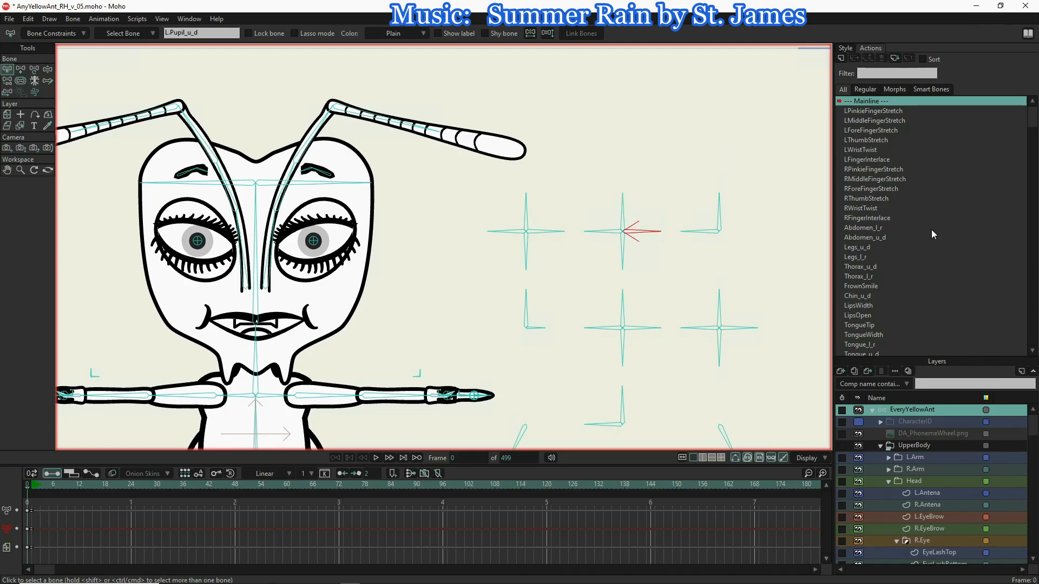
click(840, 58)
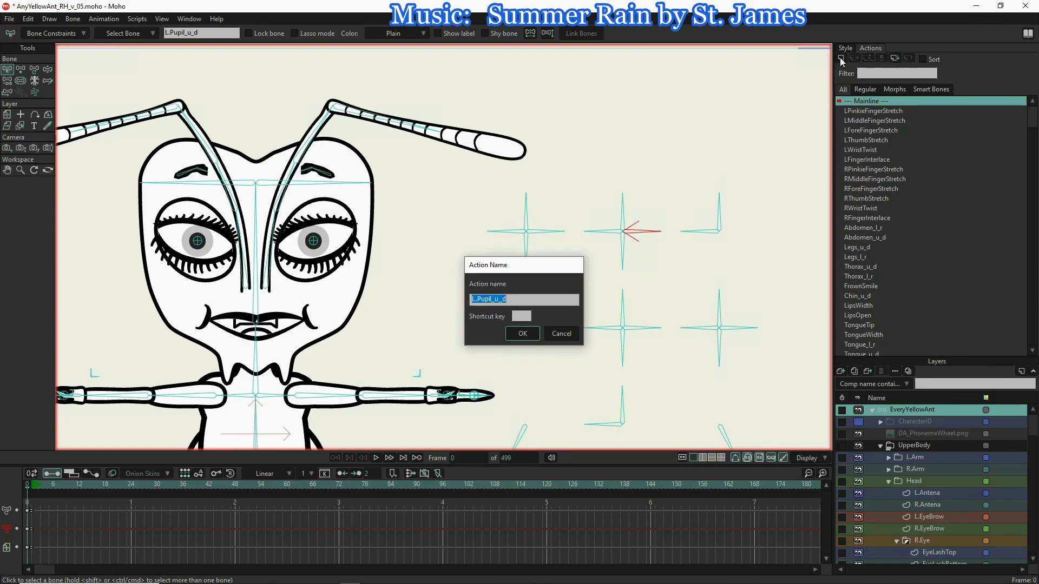
click(521, 334)
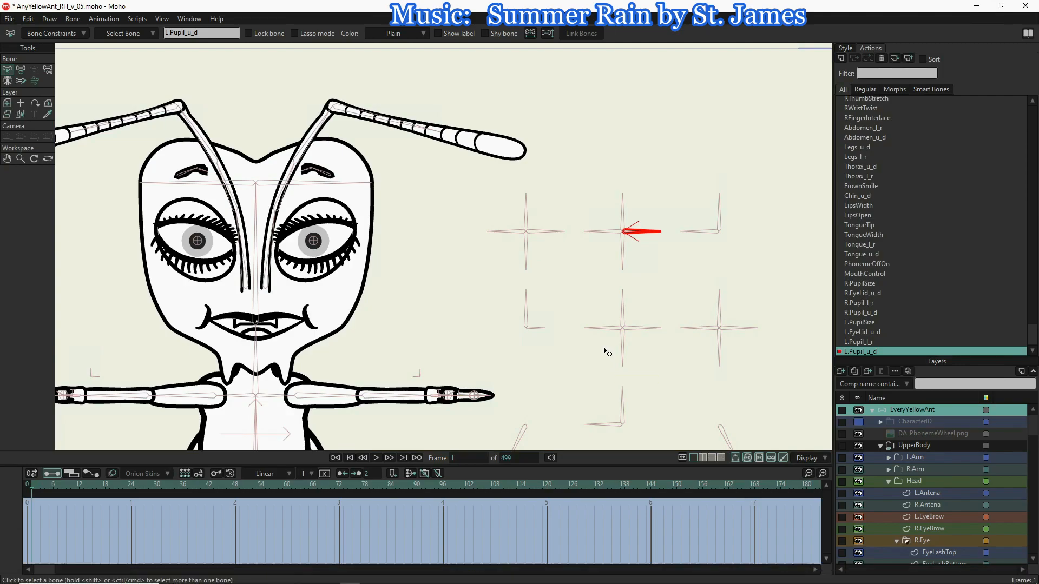
- Rotate the L.Pupil_u_d bone to -32° at frame 1 and 32° at frame 65
click(20, 71)
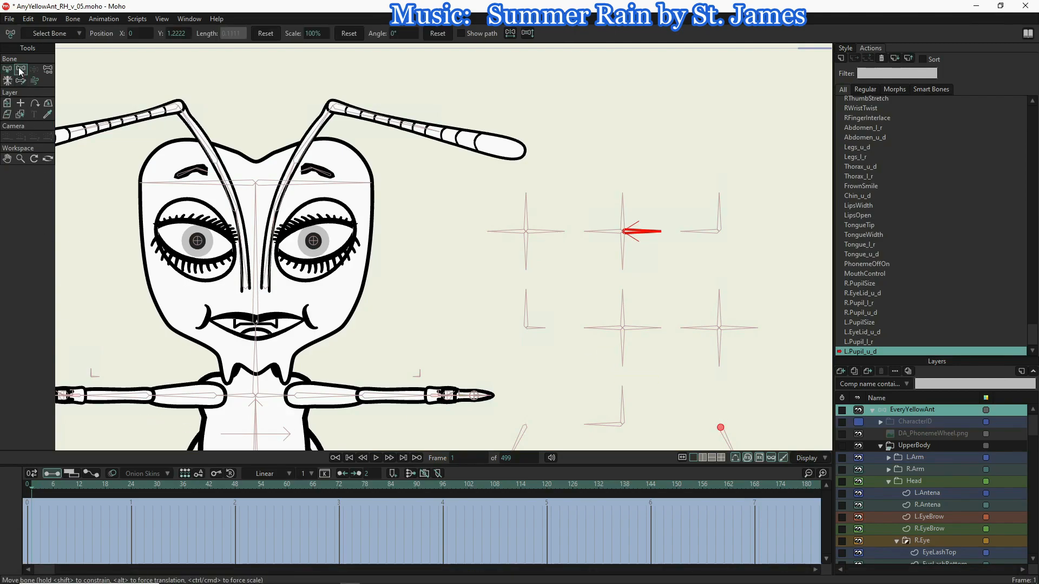
drag(651, 237, 640, 270)
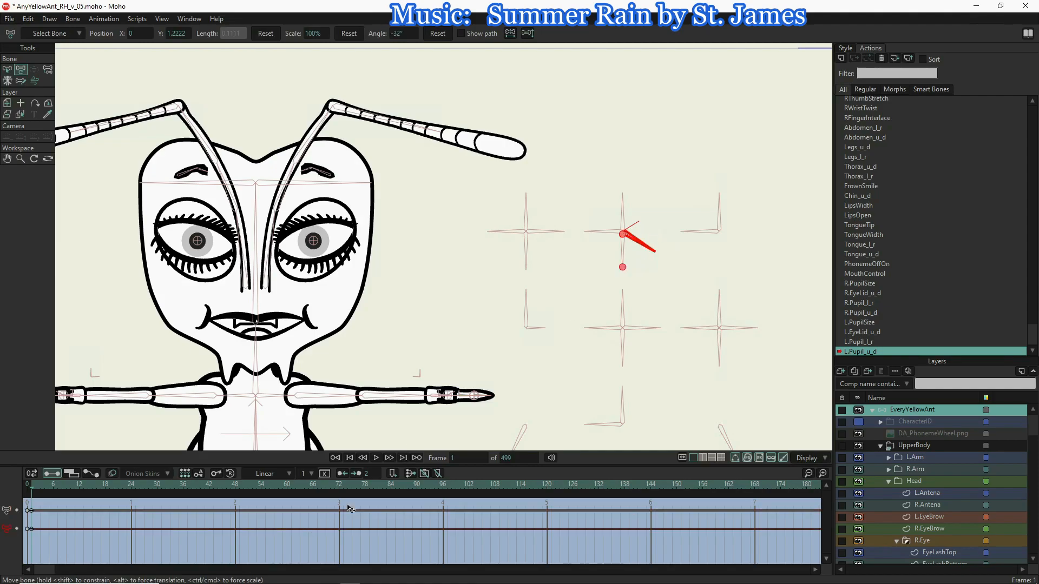
click(309, 488)
drag(650, 238, 636, 159)
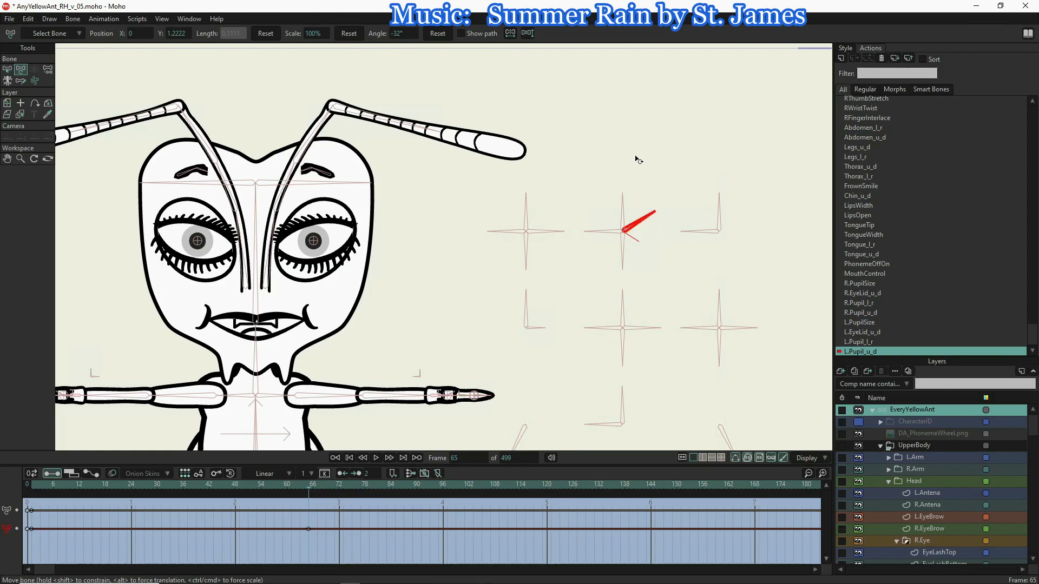
- Move the points of L.Eye's Pupil layer straight up to about Y 0.68 at frame 65 of the L.Pupil_u_d action
scroll(924, 516, down, 3)
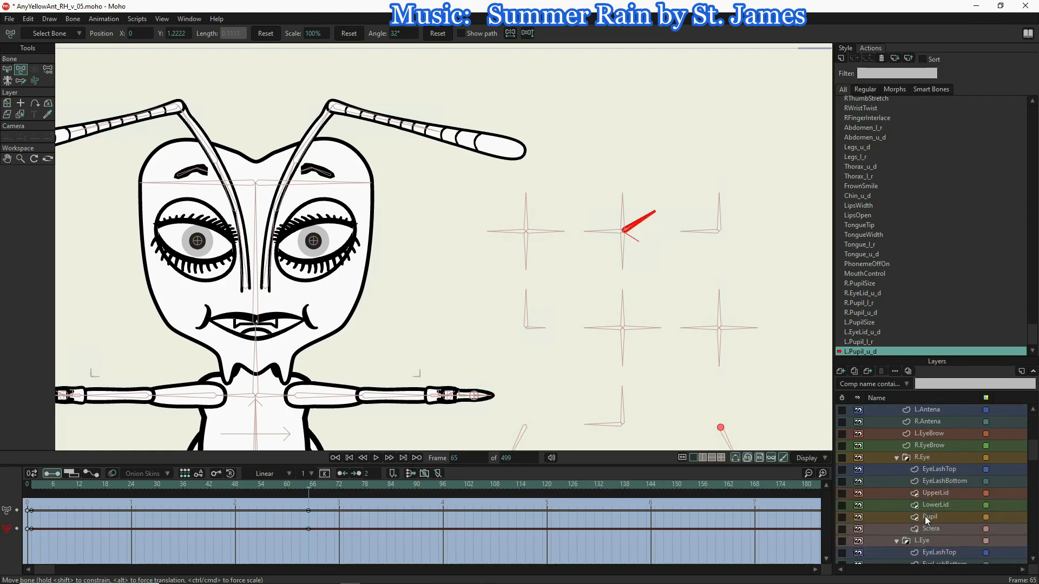
scroll(935, 515, down, 3)
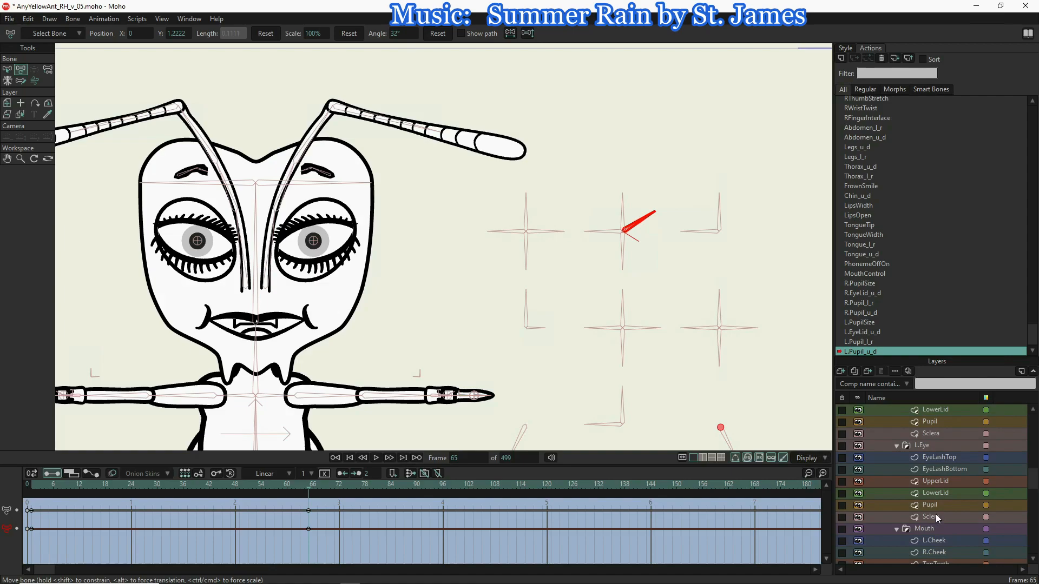
click(930, 505)
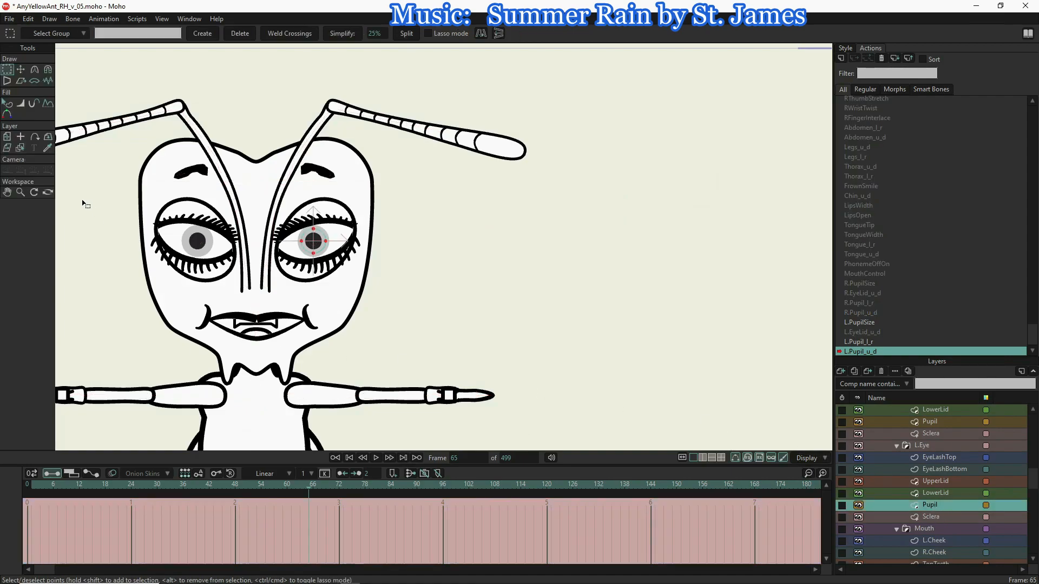
click(20, 70)
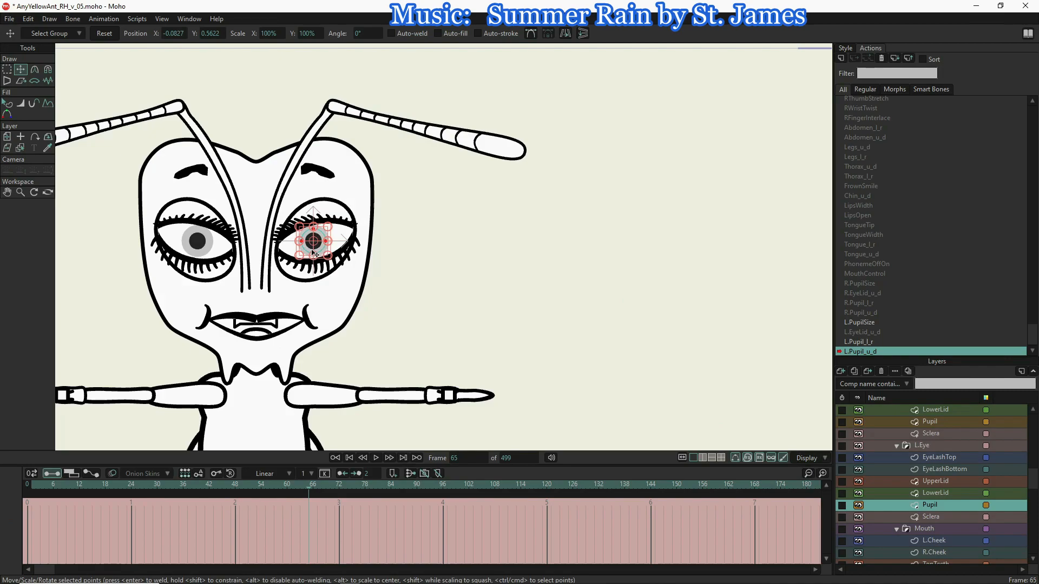
drag(314, 252, 316, 207)
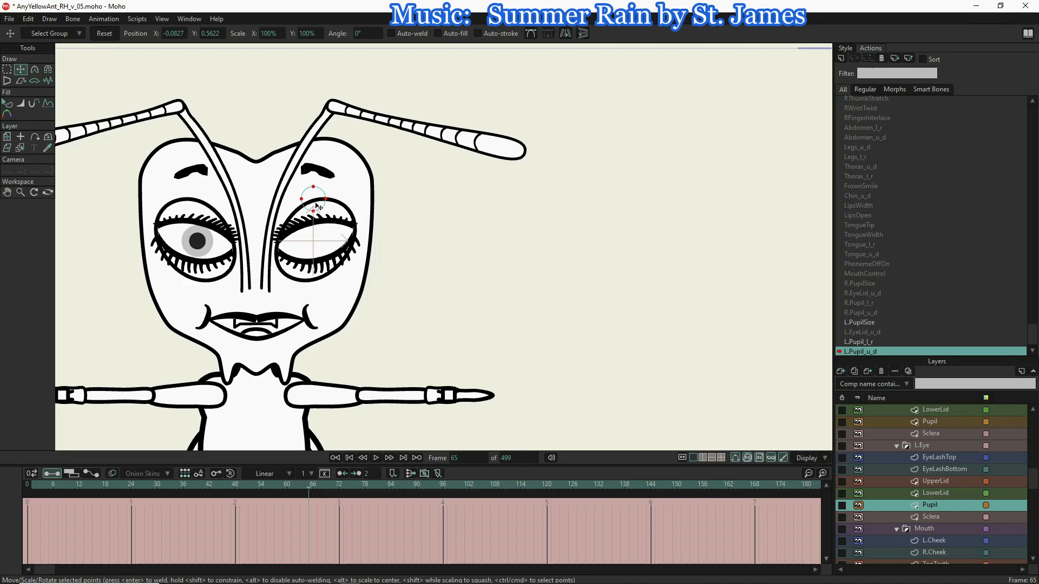
drag(319, 208, 319, 208)
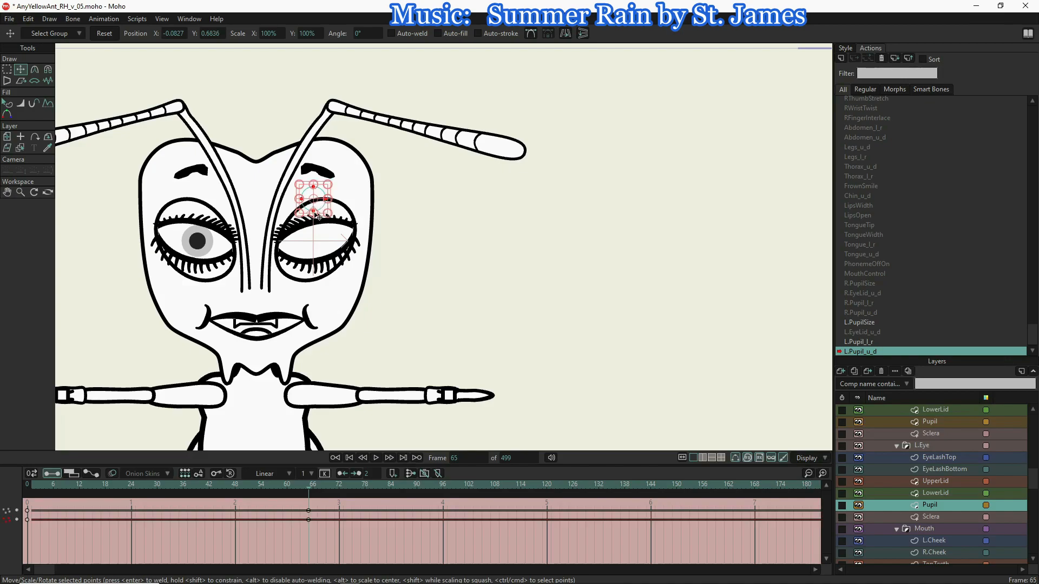
- Move the left pupil's points straight down to Y 0.4502 at frame 1 and reset them at frame 33
click(31, 485)
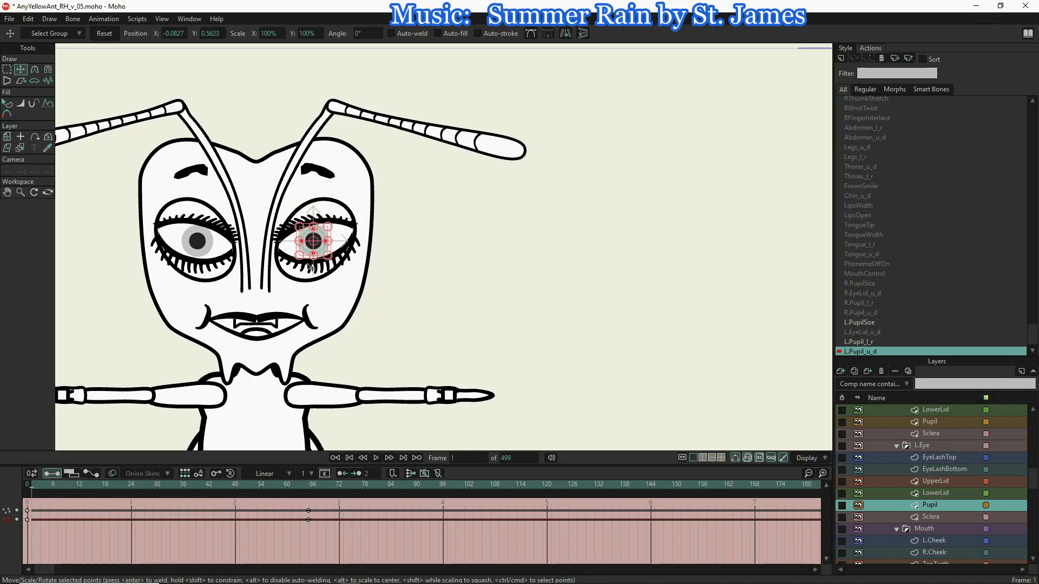
drag(318, 248, 318, 289)
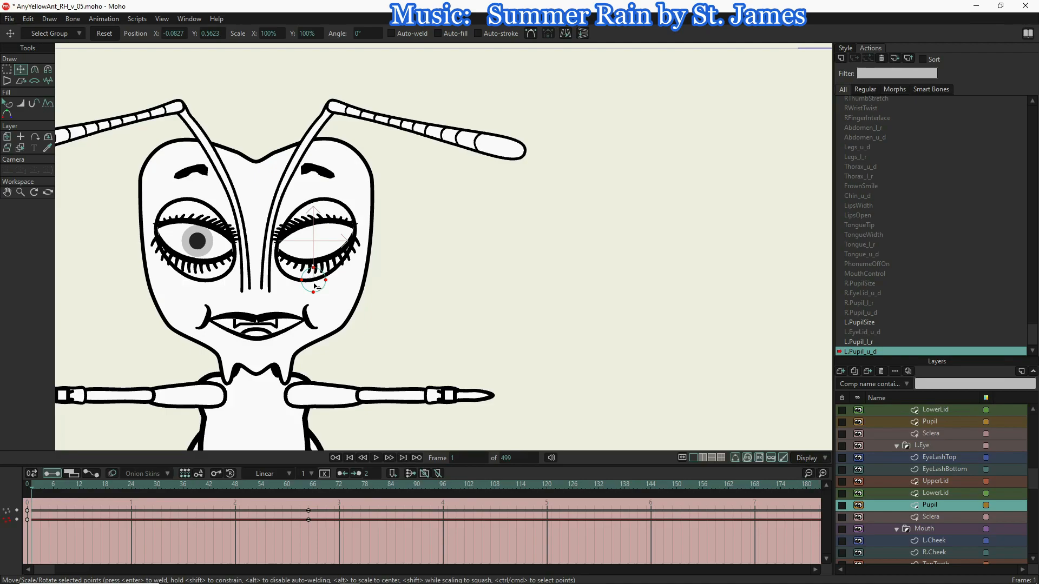
drag(314, 284, 314, 284)
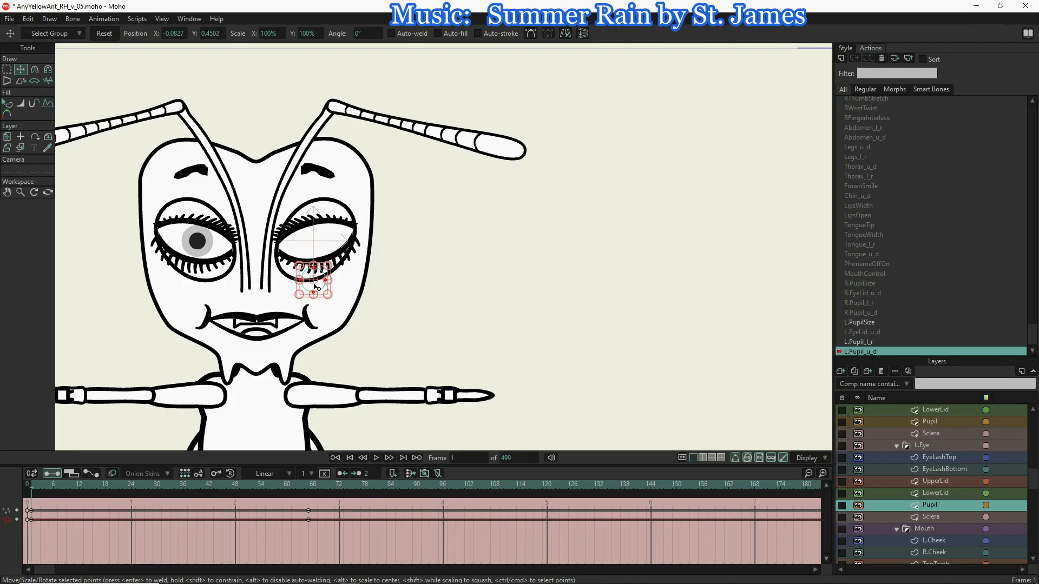
click(172, 482)
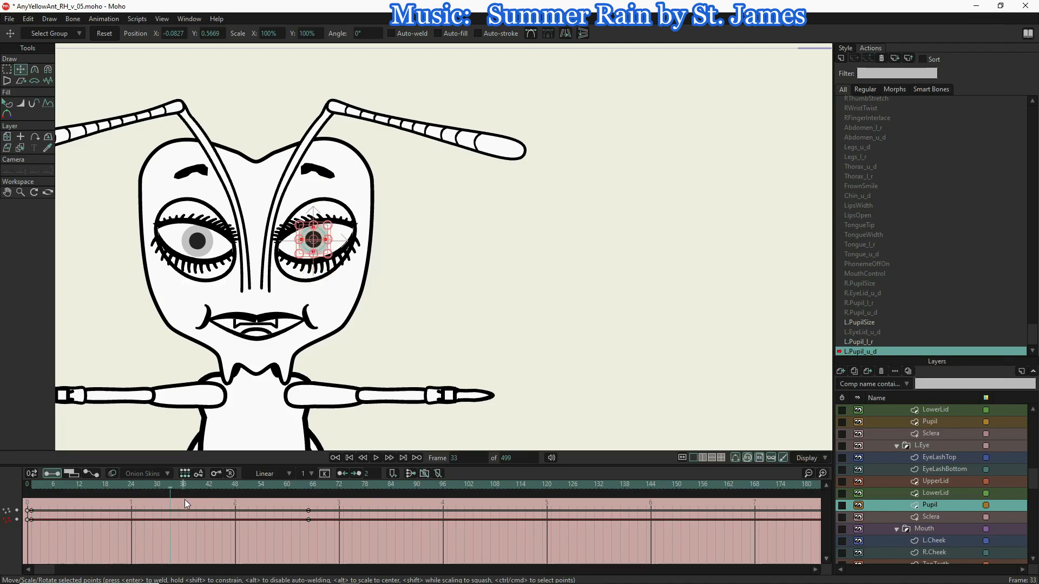
click(101, 33)
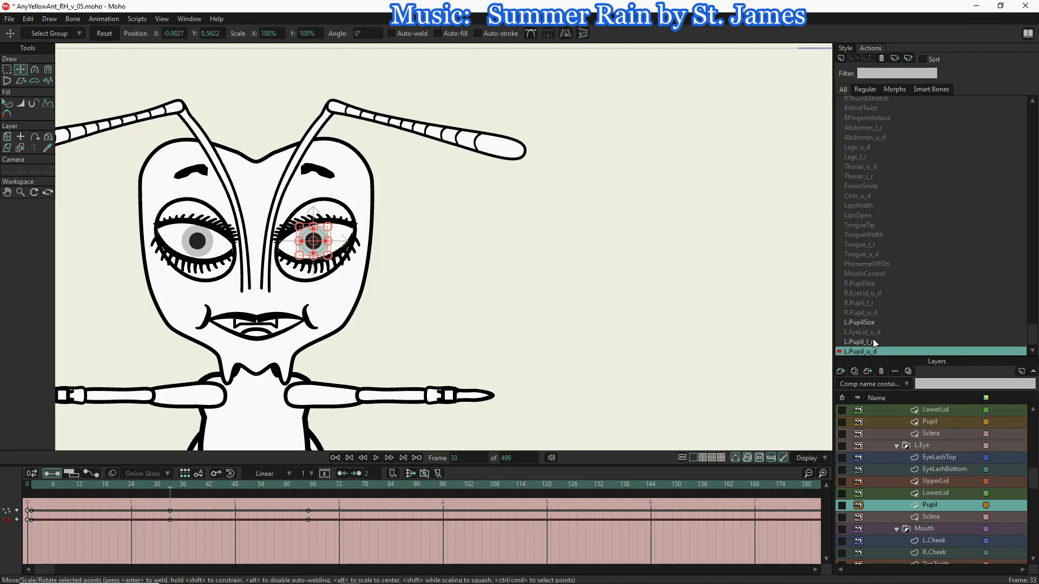
- Return to the Mainline action and select the EveryYellowAnt bone layer with no bone selected
scroll(868, 320, up, 4)
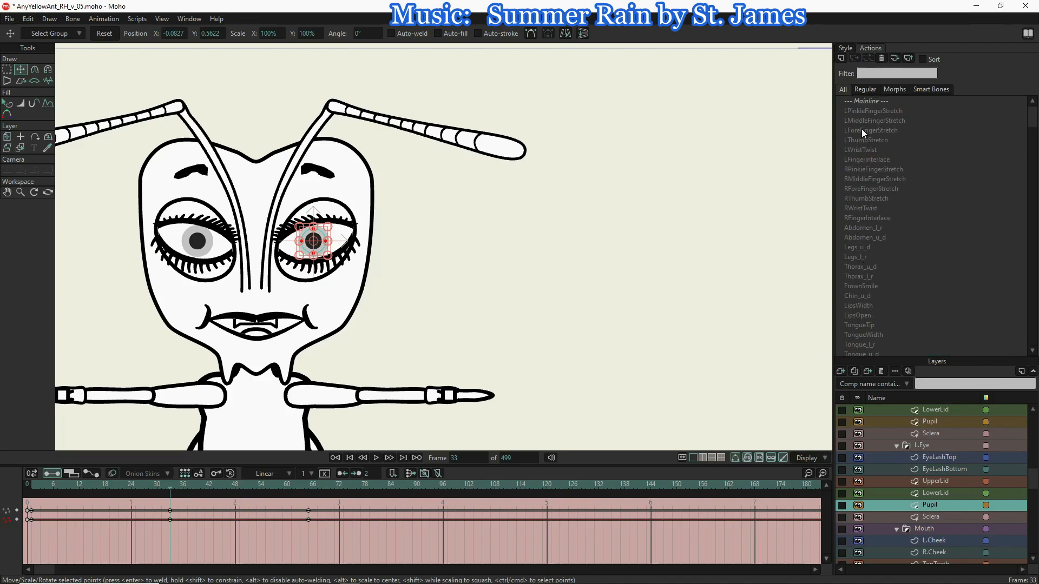
click(864, 103)
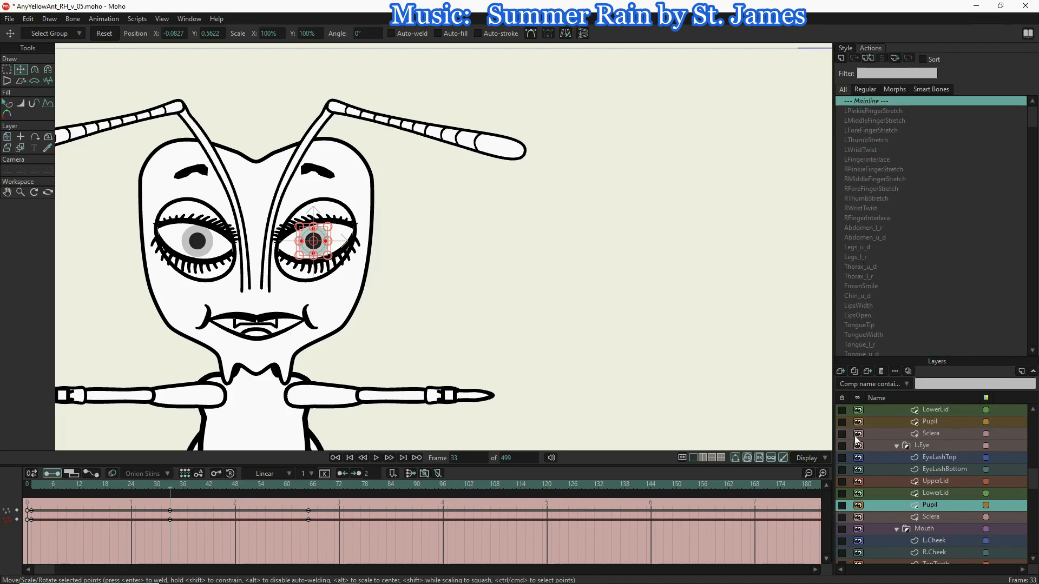
double_click(863, 101)
scroll(898, 472, up, 4)
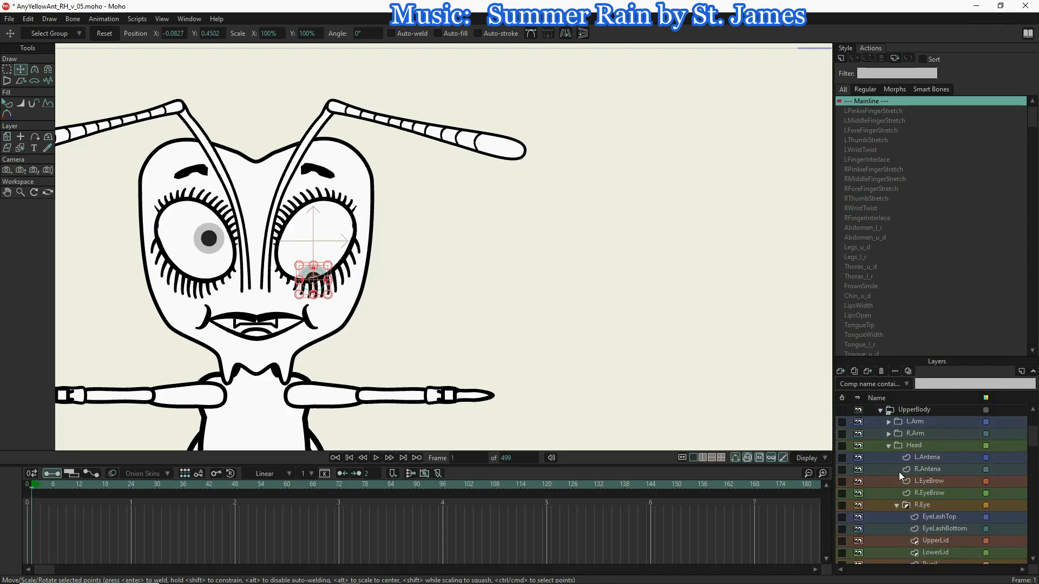
scroll(898, 472, up, 1)
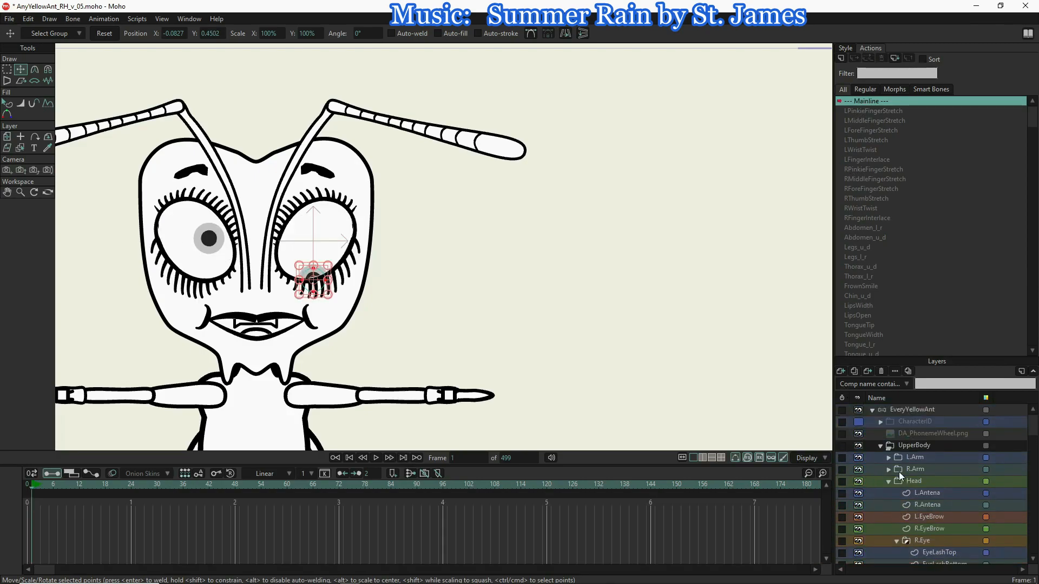
click(895, 412)
click(895, 410)
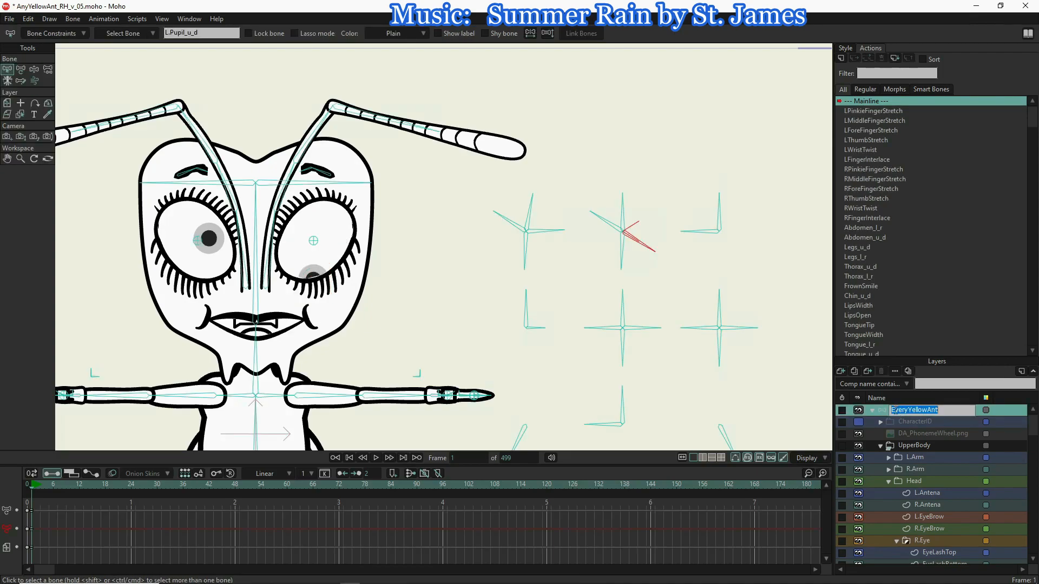
click(764, 314)
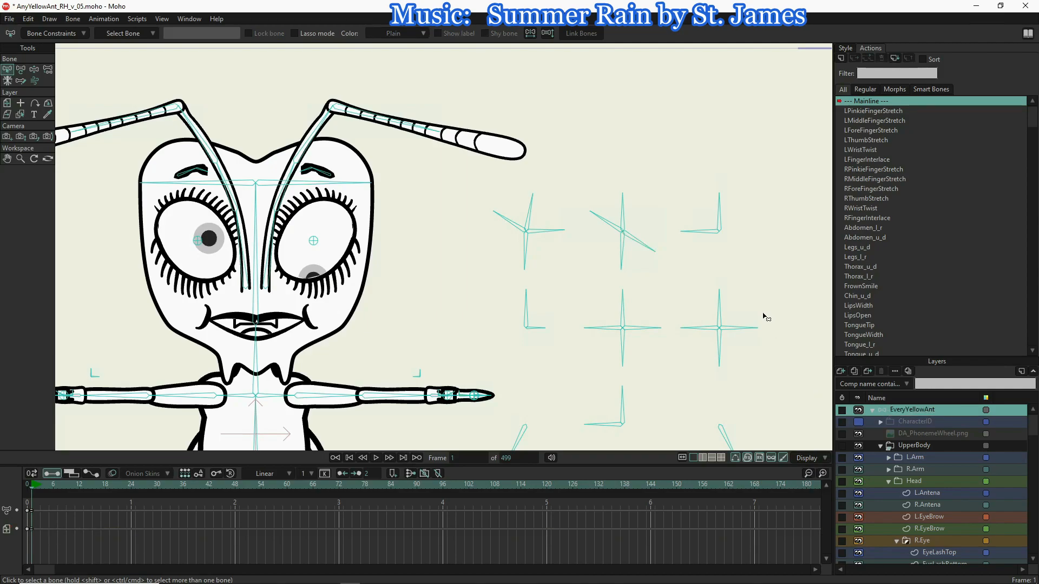
- Test the left eye's smart bones on the mainline by rotating its pupil left-right, eyelid and pupil-size bones with Manipulate Bones
click(34, 69)
drag(647, 248, 642, 201)
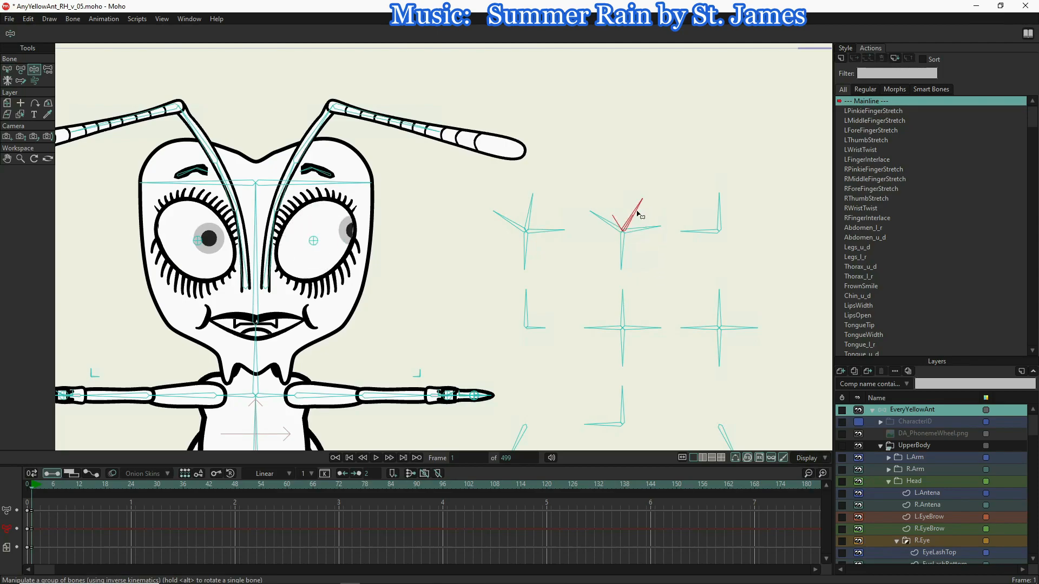
drag(595, 228, 592, 201)
drag(617, 265, 720, 294)
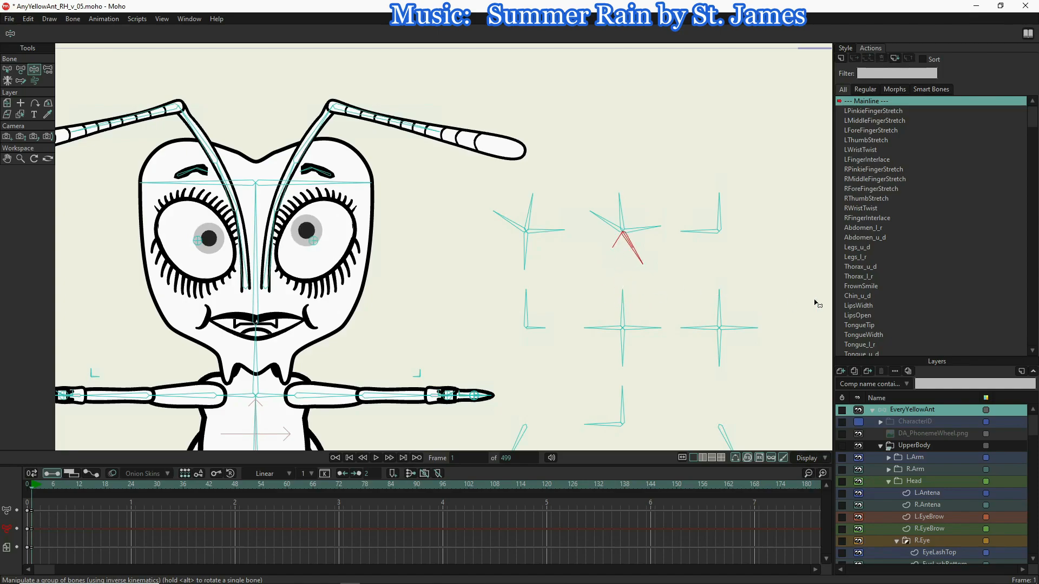
- In the L.PupilSize action, rotate the L.PupilSize bone to 302° at frame 65
scroll(914, 303, down, 1)
scroll(914, 300, down, 4)
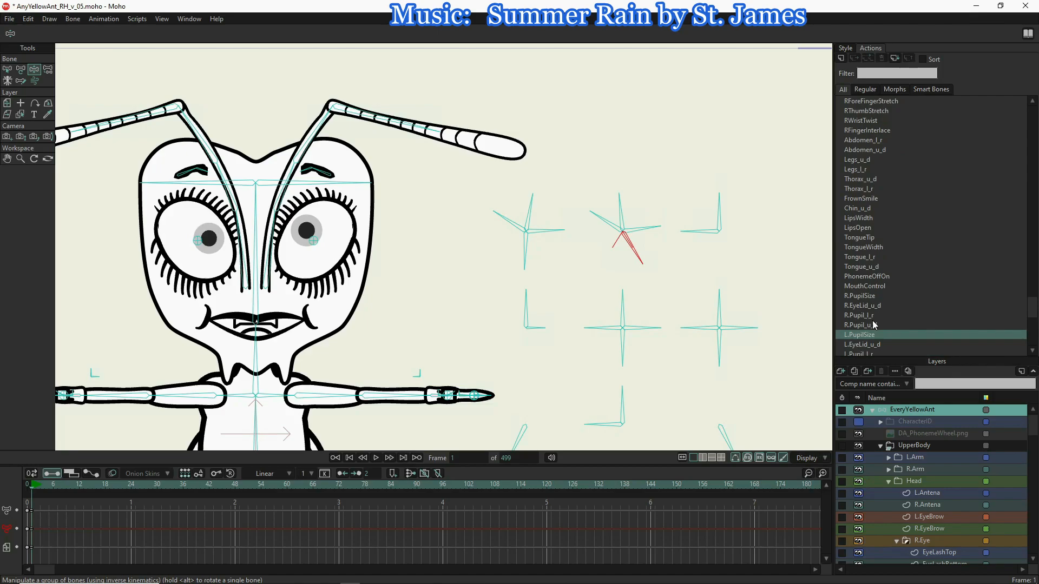
click(863, 324)
double_click(864, 325)
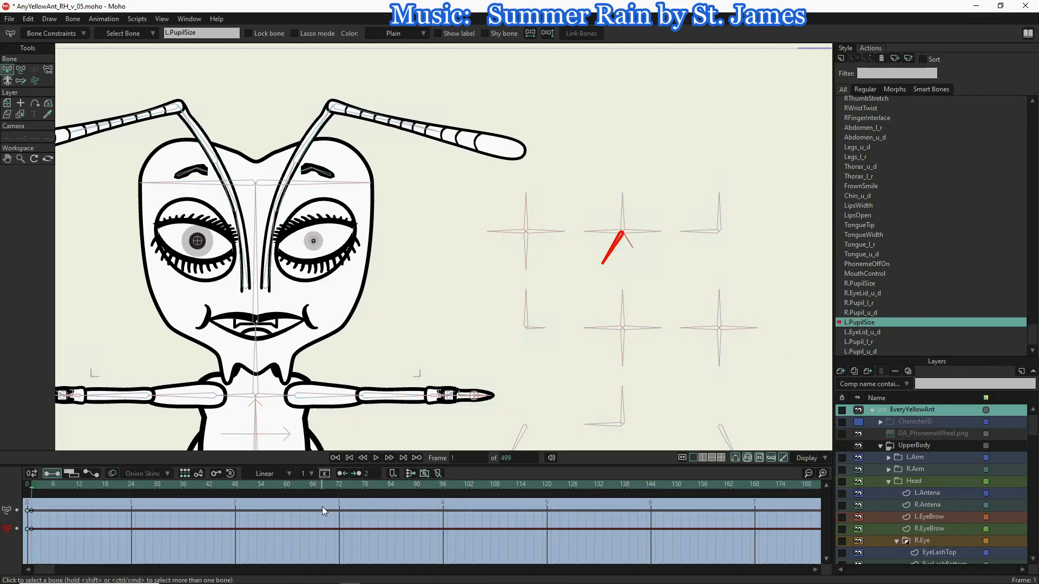
click(310, 483)
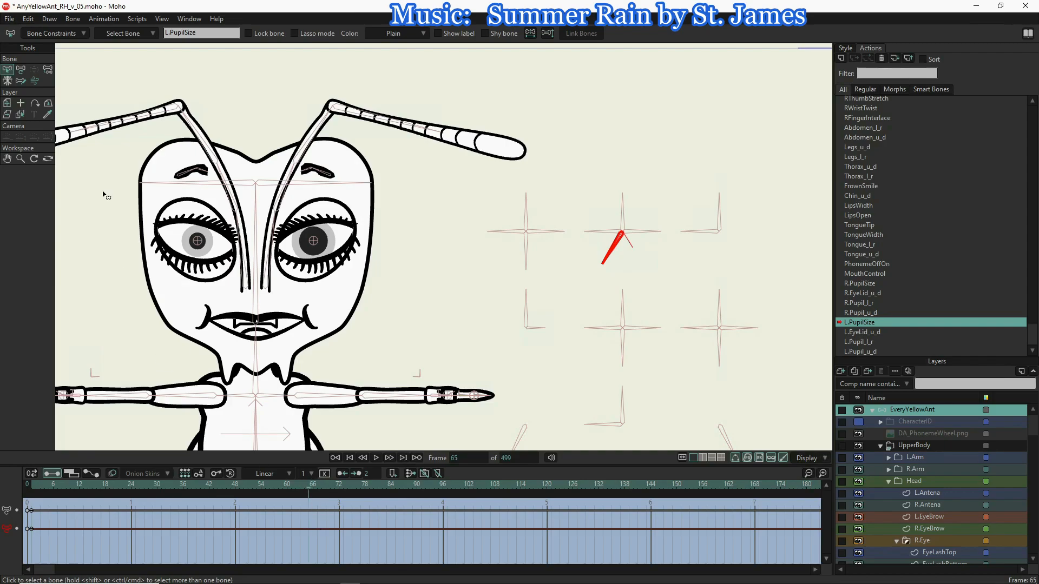
click(21, 71)
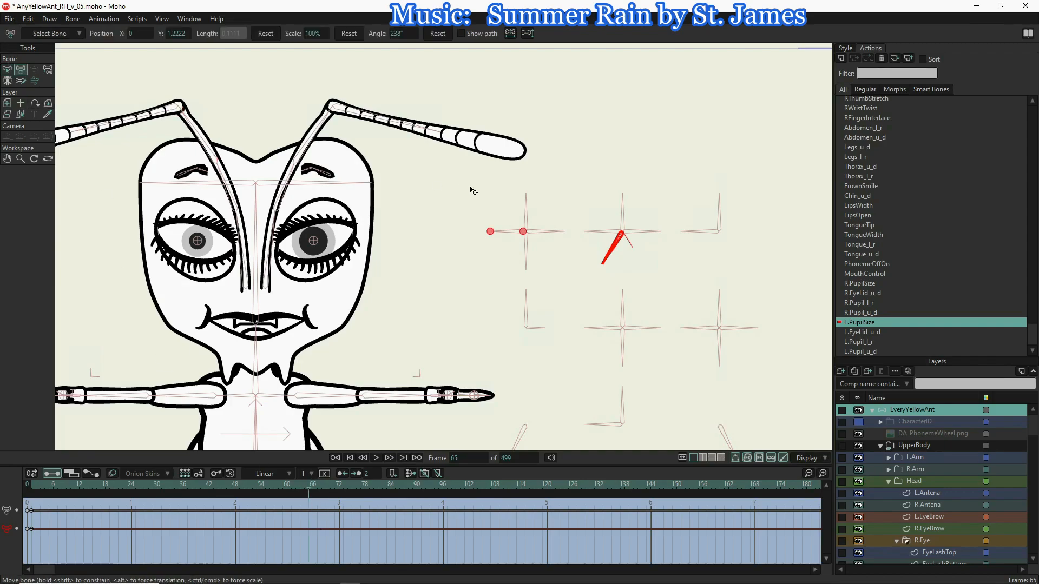
drag(608, 257, 707, 254)
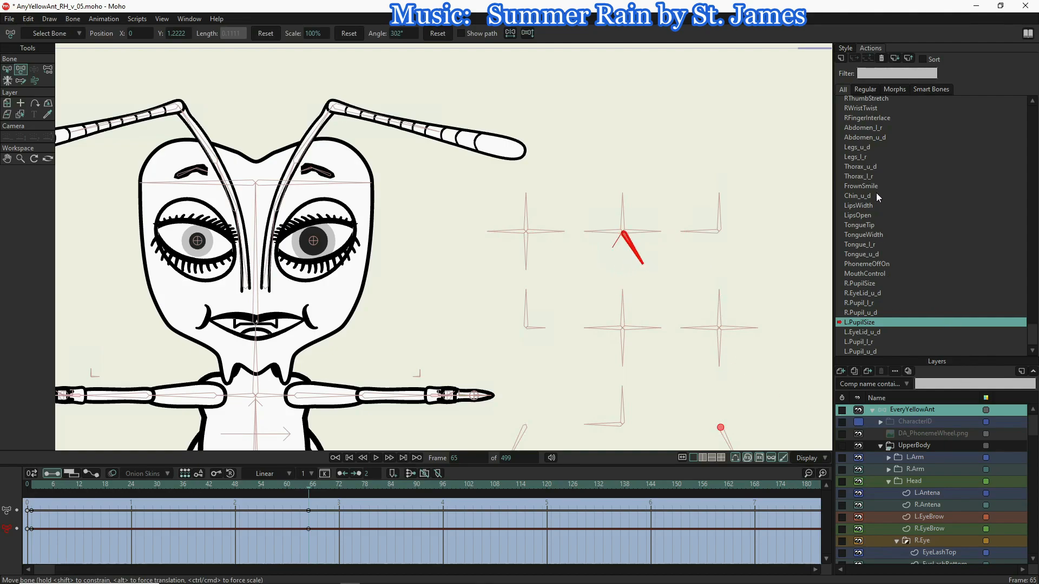
- Return to the Mainline action and test the L.PupilSize bone's effect on the left pupil with Manipulate Bones
scroll(875, 168, up, 2)
scroll(872, 135, up, 2)
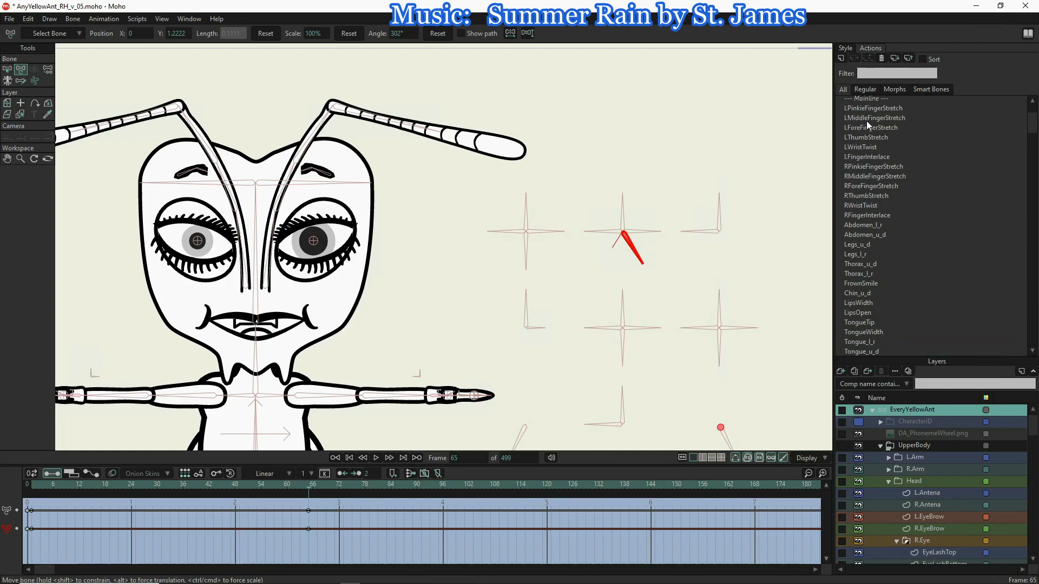
click(870, 99)
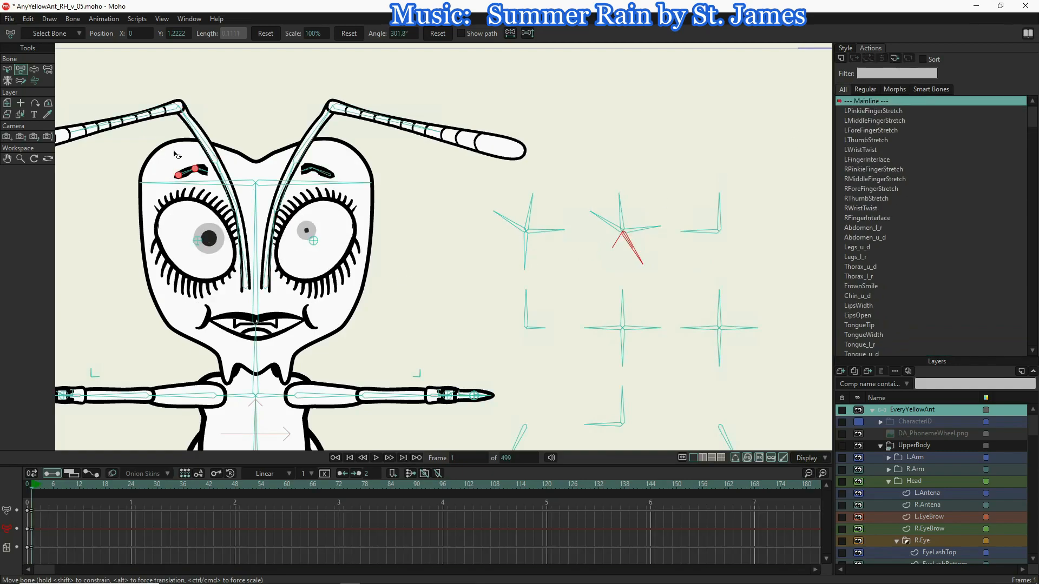
click(34, 70)
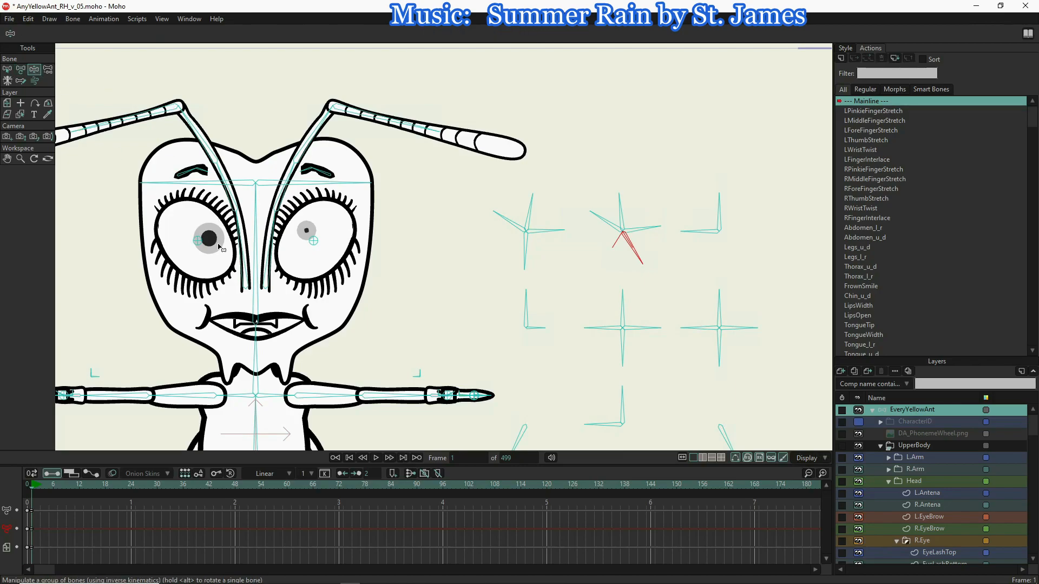
drag(638, 262, 408, 272)
drag(635, 269, 469, 303)
- Test the pupil direction, pupil size and eyelid bones of both eyes on the mainline with Manipulate Bones
mouse_move(661, 231)
mouse_down()
mouse_move(645, 274)
mouse_move(643, 225)
mouse_move(660, 226)
mouse_up()
drag(548, 232, 554, 209)
drag(619, 202, 598, 208)
drag(501, 214, 494, 179)
mouse_move(551, 225)
mouse_down()
mouse_move(561, 242)
mouse_move(560, 217)
mouse_up()
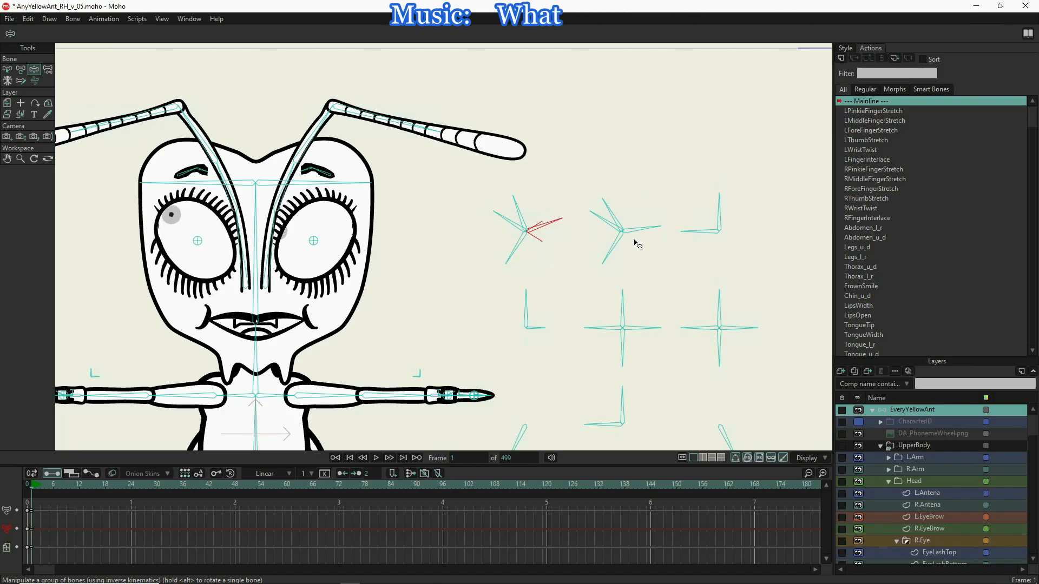
mouse_move(607, 261)
mouse_down()
mouse_move(622, 260)
mouse_move(619, 268)
mouse_up()
drag(511, 258, 535, 267)
drag(529, 204, 538, 204)
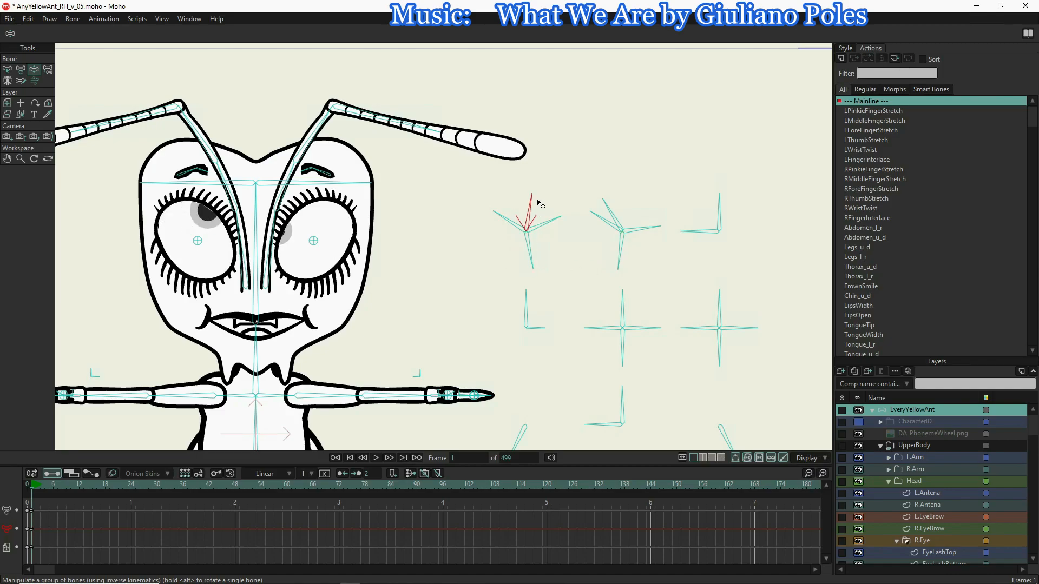
drag(617, 202, 582, 228)
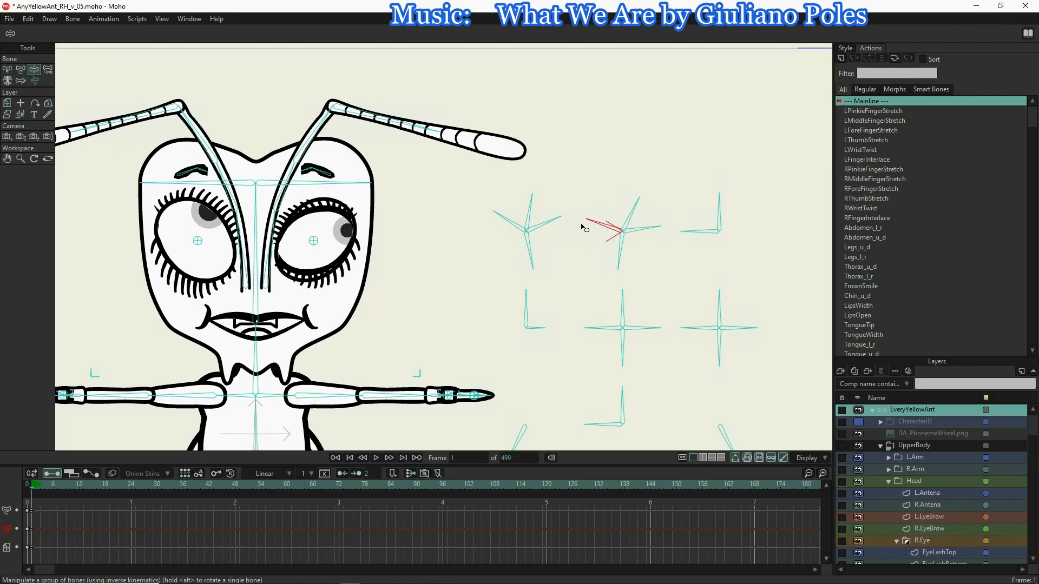
- Select the R.EyeLid_u_d bone and set its angle control bone to L.EyeLid_u_d in the bone constraints
click(11, 72)
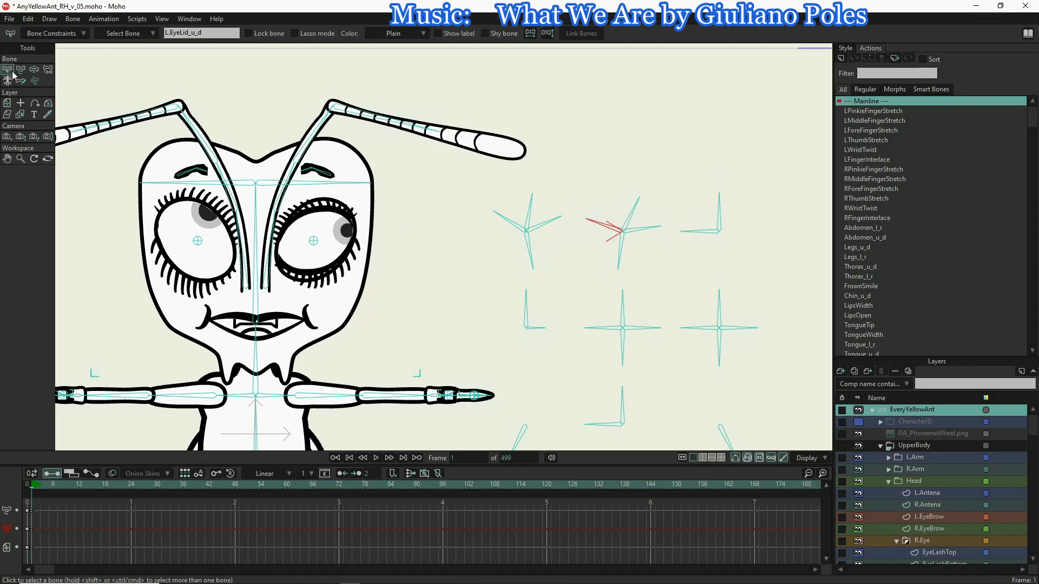
click(43, 34)
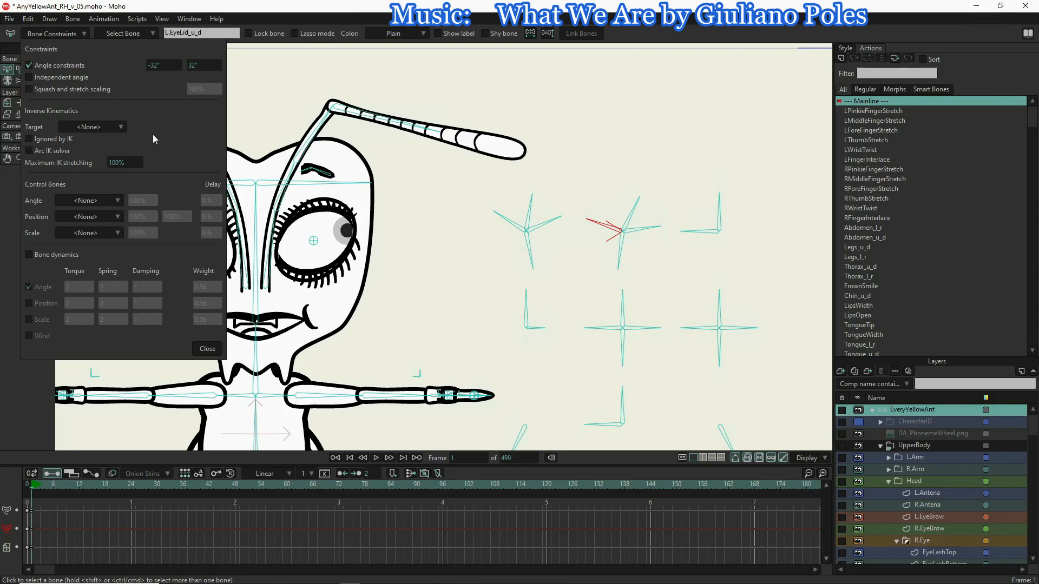
click(518, 228)
click(122, 200)
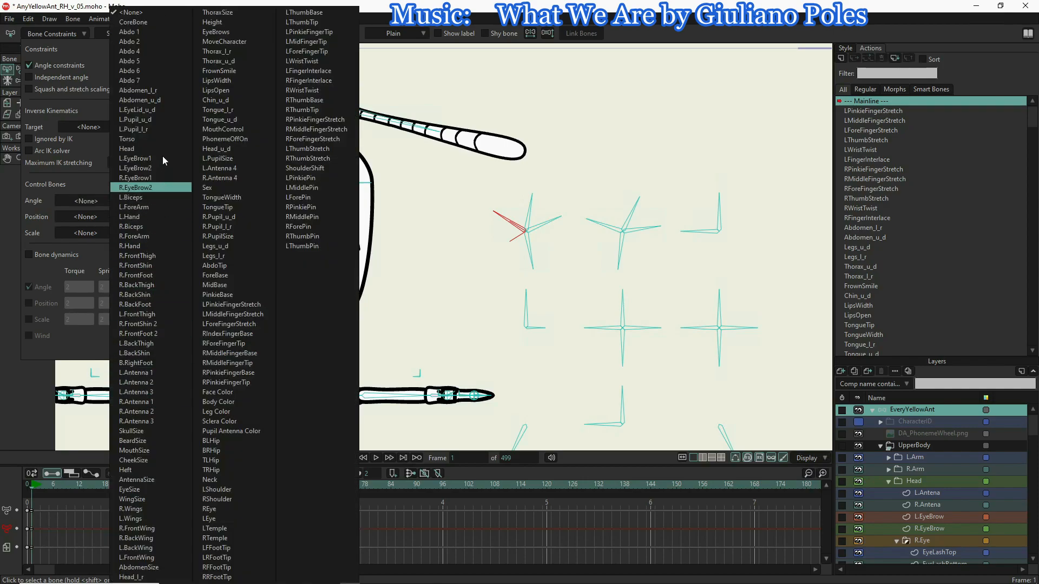
click(153, 109)
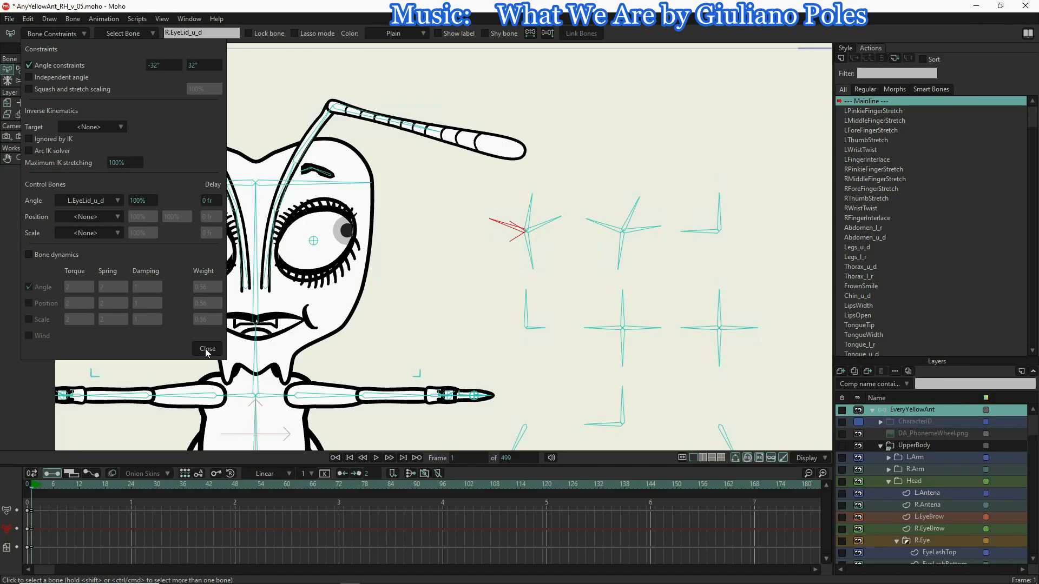
- Set the angle control bone of R.PupilSize to L.PupilSize and that of R.Pupil_l_r to L.Pupil_l_r
click(533, 252)
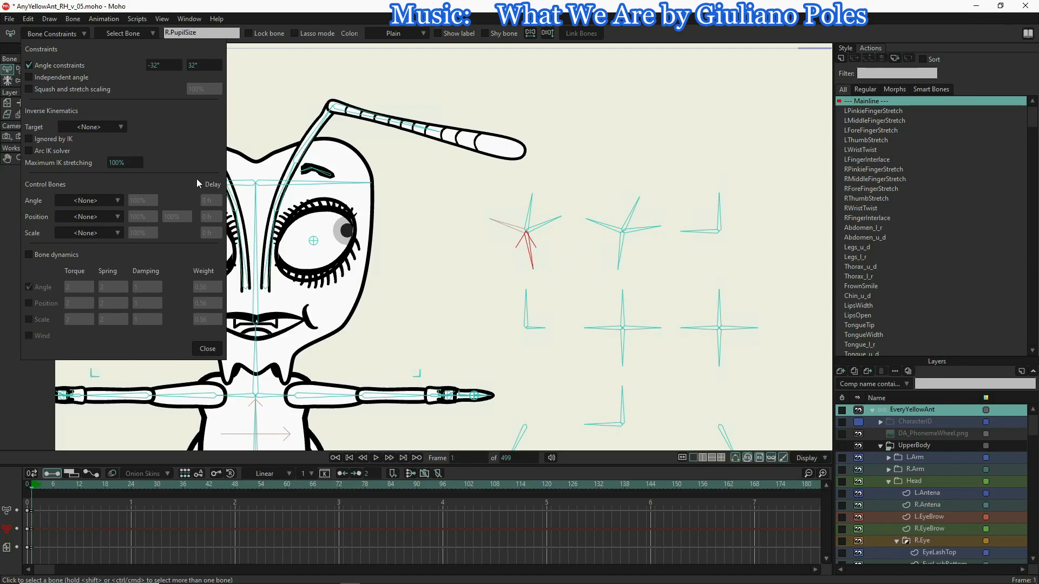
click(115, 201)
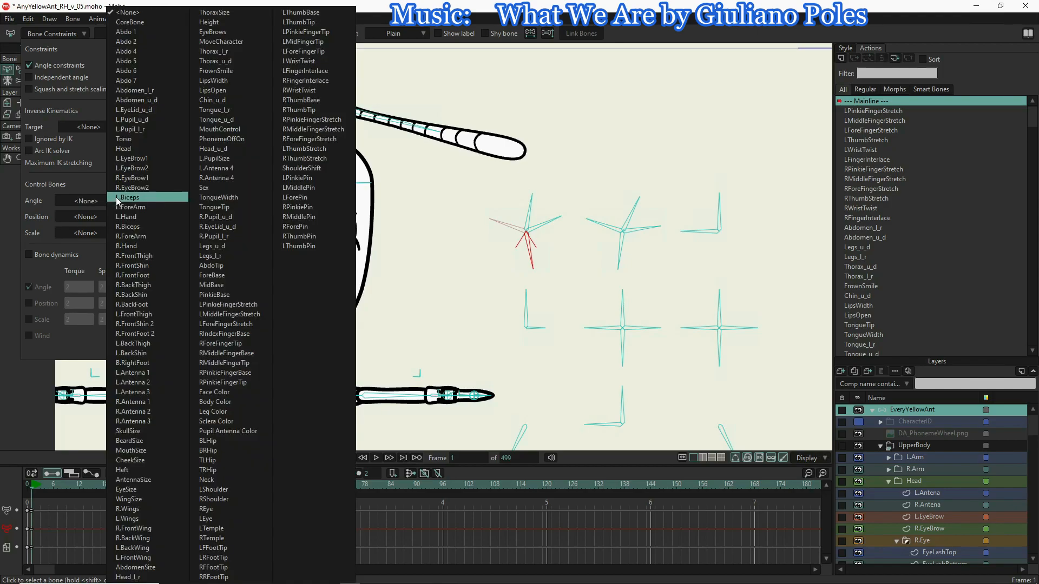
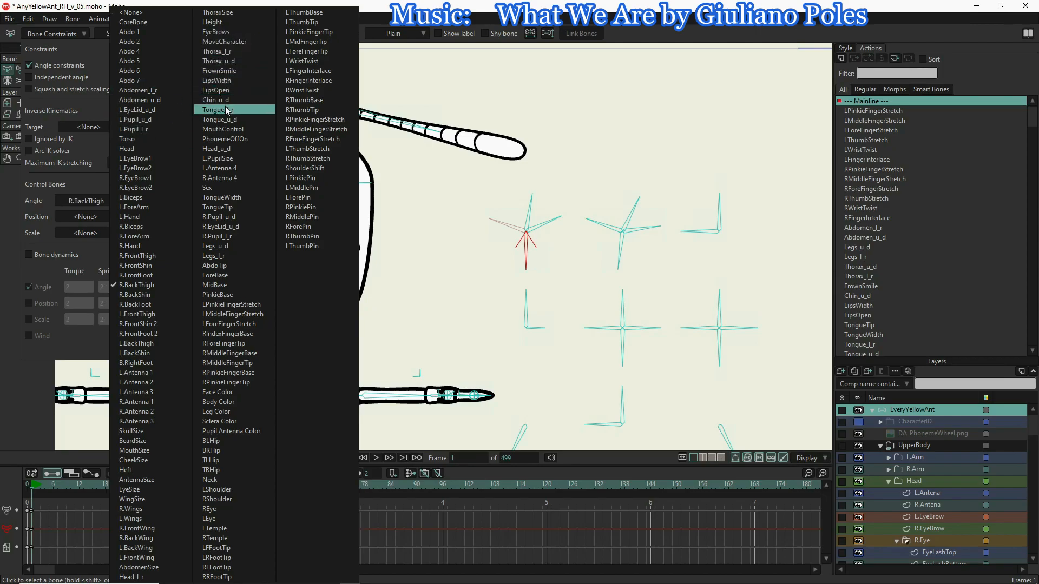
click(218, 159)
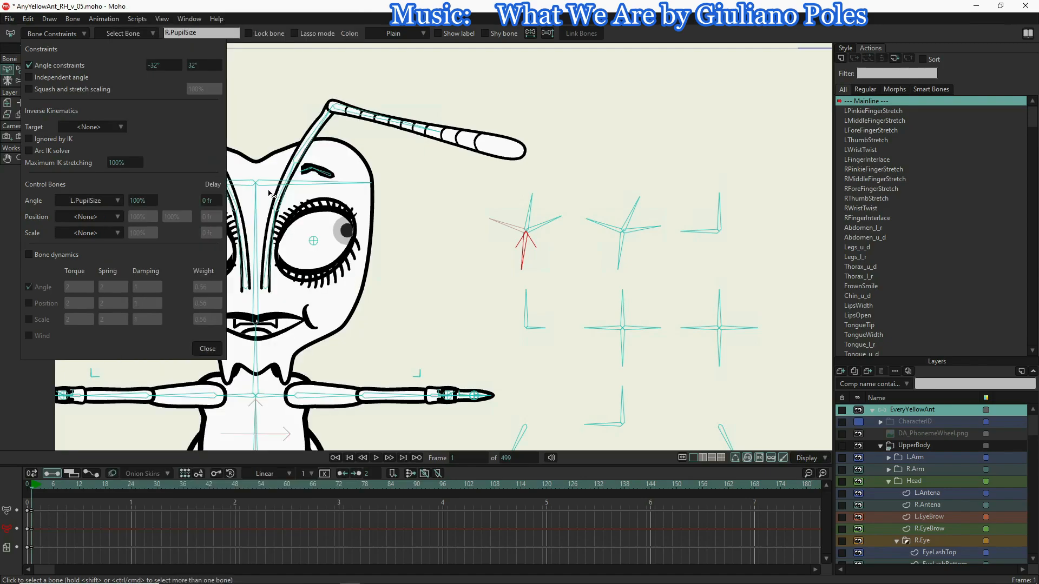
click(529, 213)
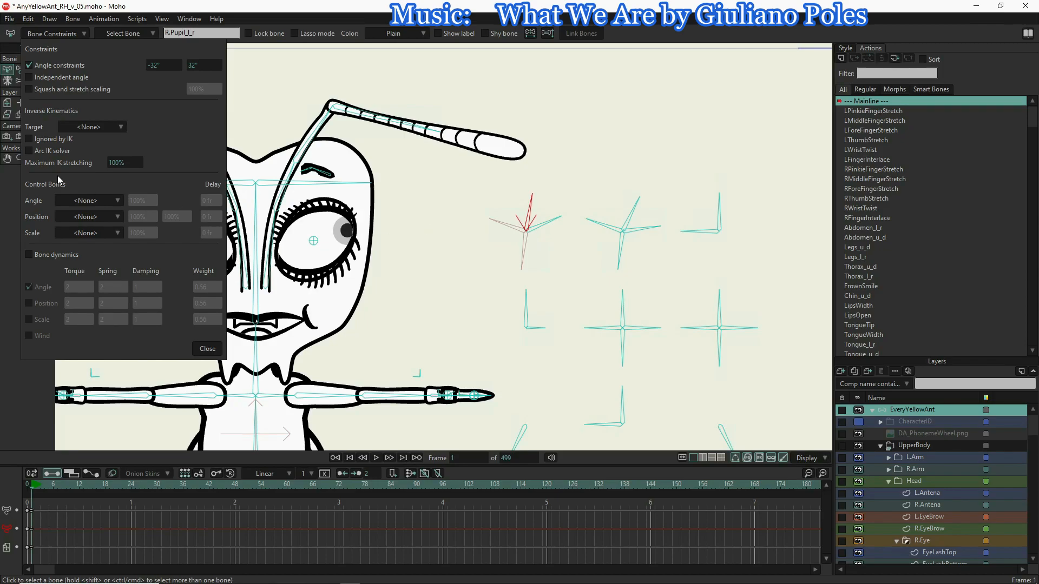
click(80, 202)
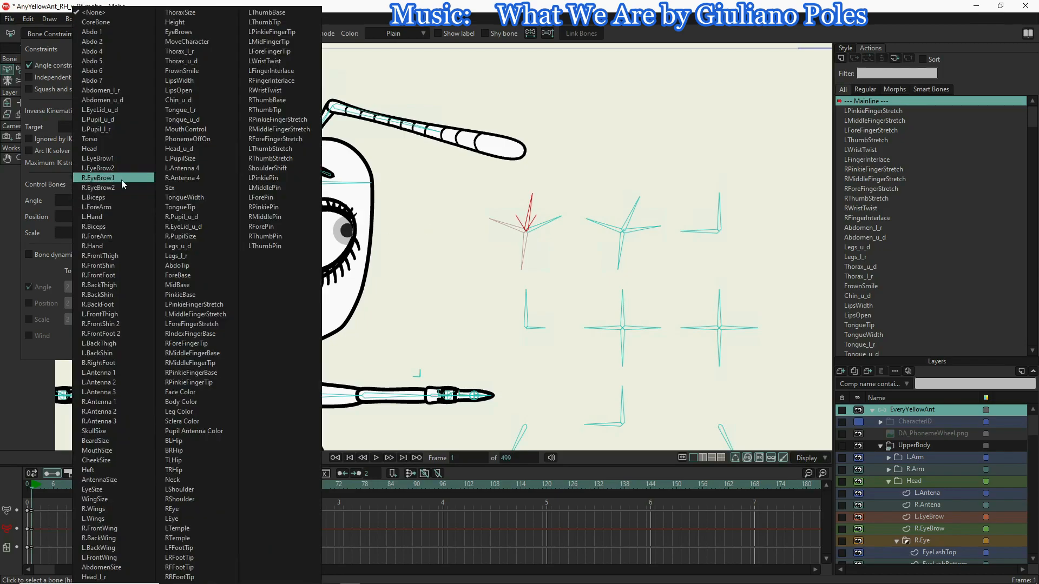
click(113, 128)
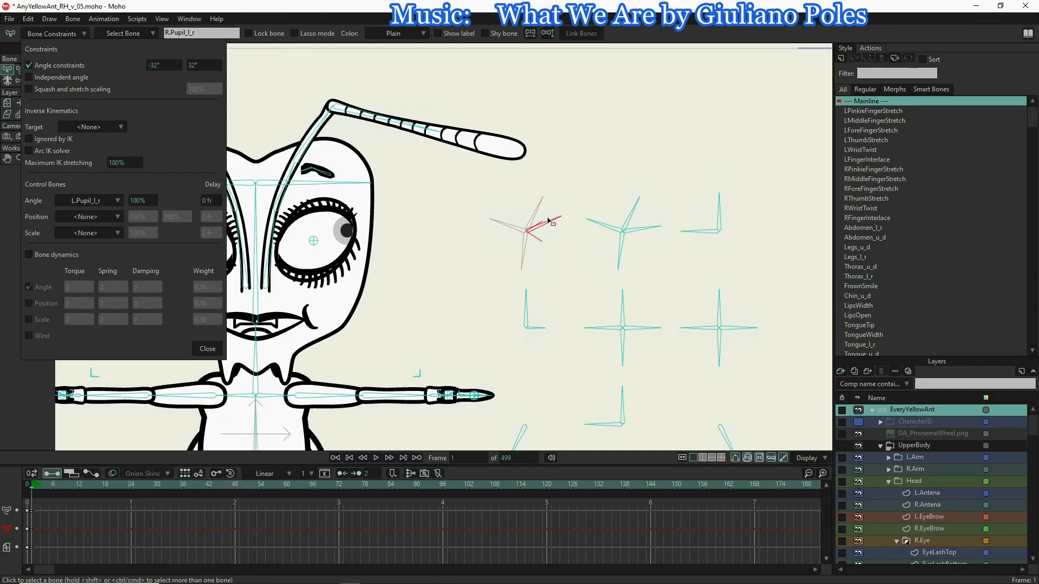
- Set the angle control bone of R.Pupil_u_d to L.Pupil_u_d, close the bone constraints and activate Manipulate Bones
click(546, 226)
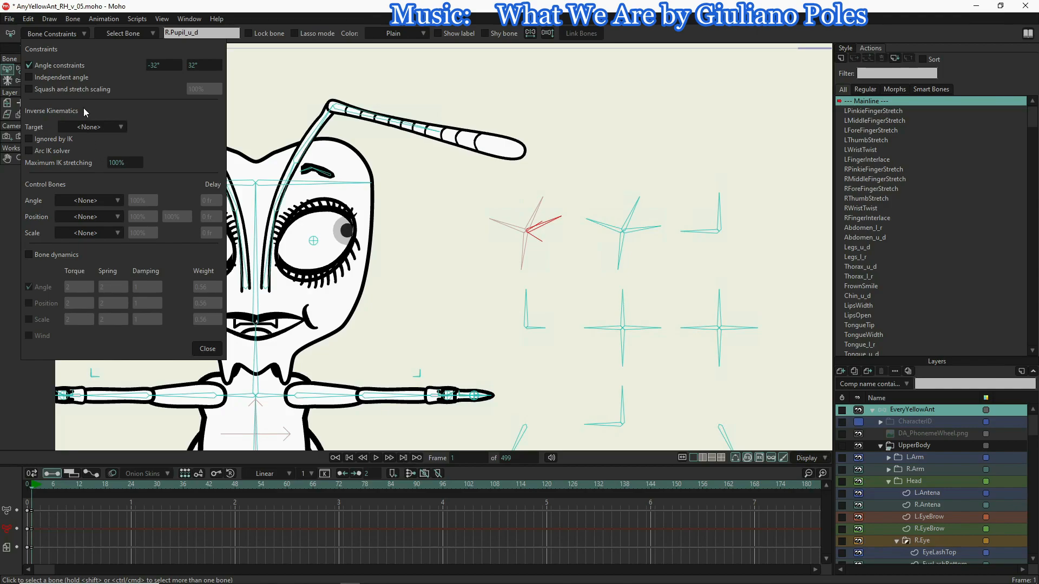
click(112, 199)
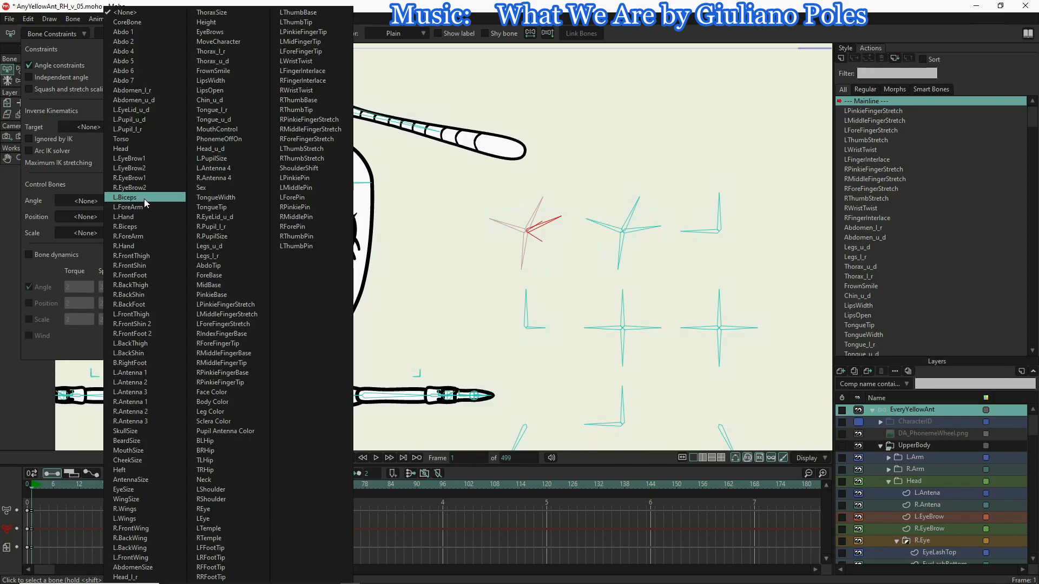
click(141, 119)
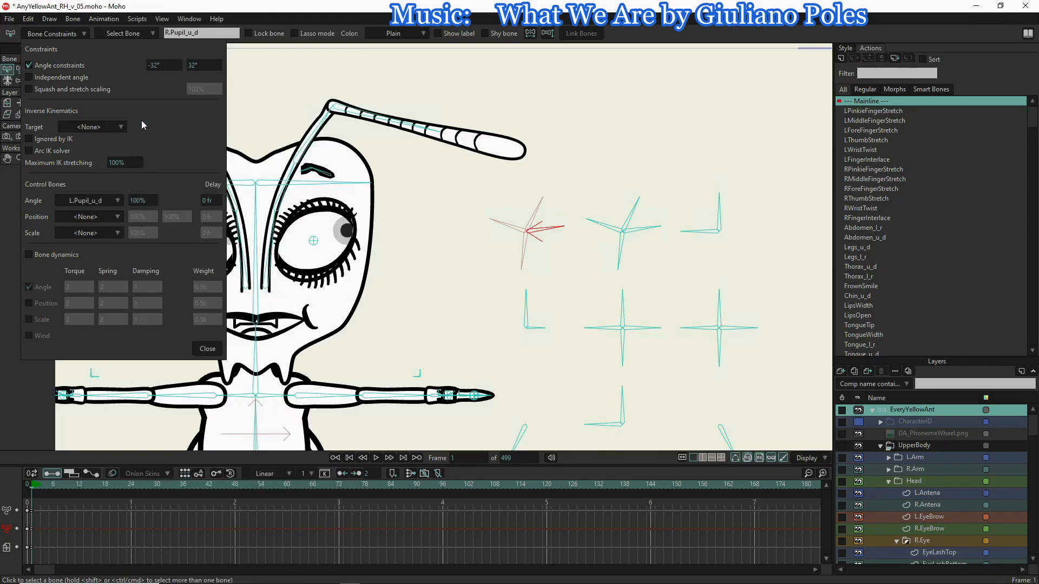
click(206, 349)
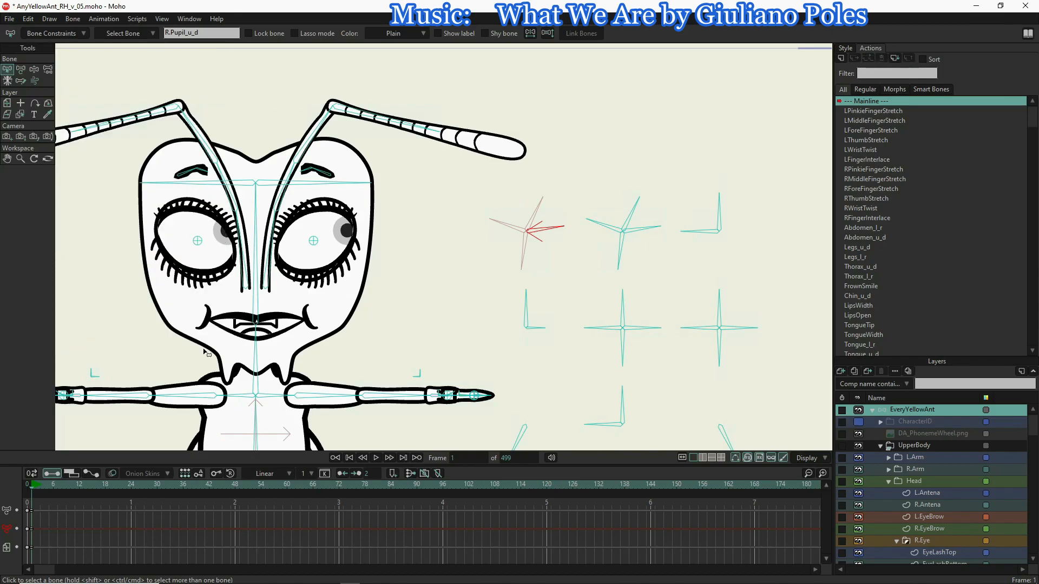
click(34, 69)
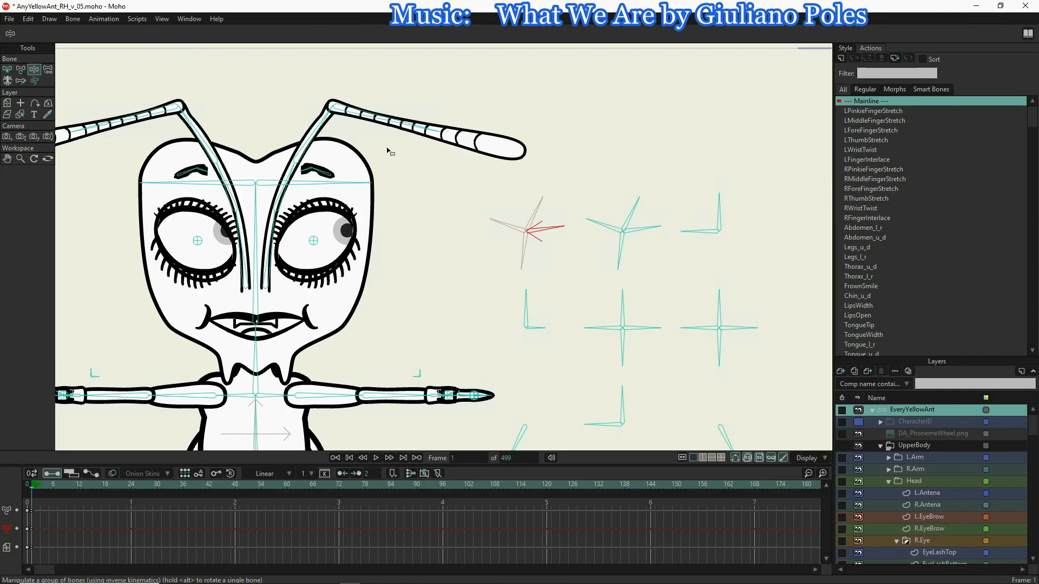
- Swing a left eye control bone with Manipulate Bones to test the linked right eye
drag(641, 209, 635, 253)
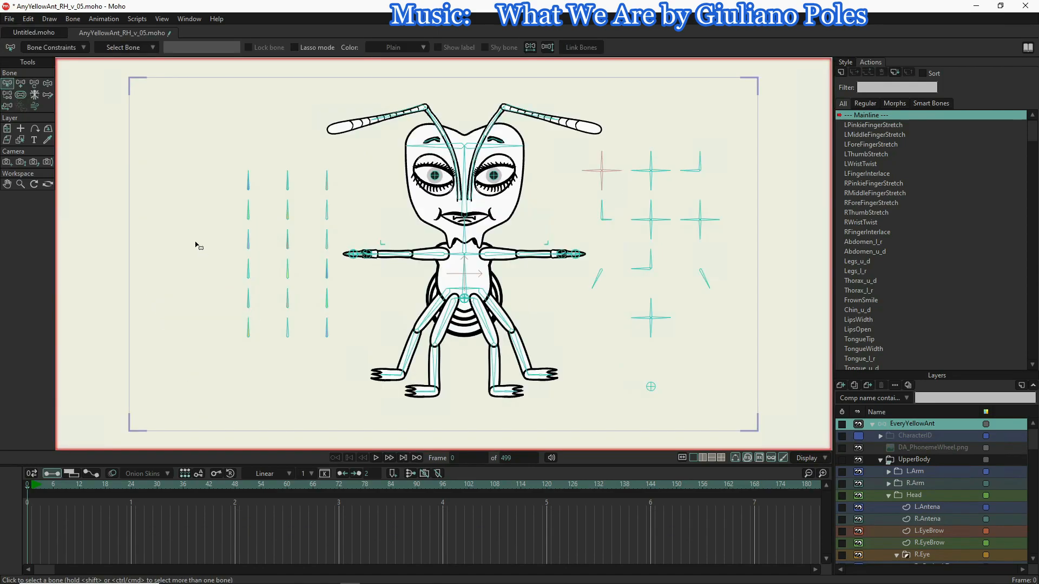
- Alternate between Manipulate Bones and Select Bone at frame 0 to compare the ant's eyes and face
click(48, 86)
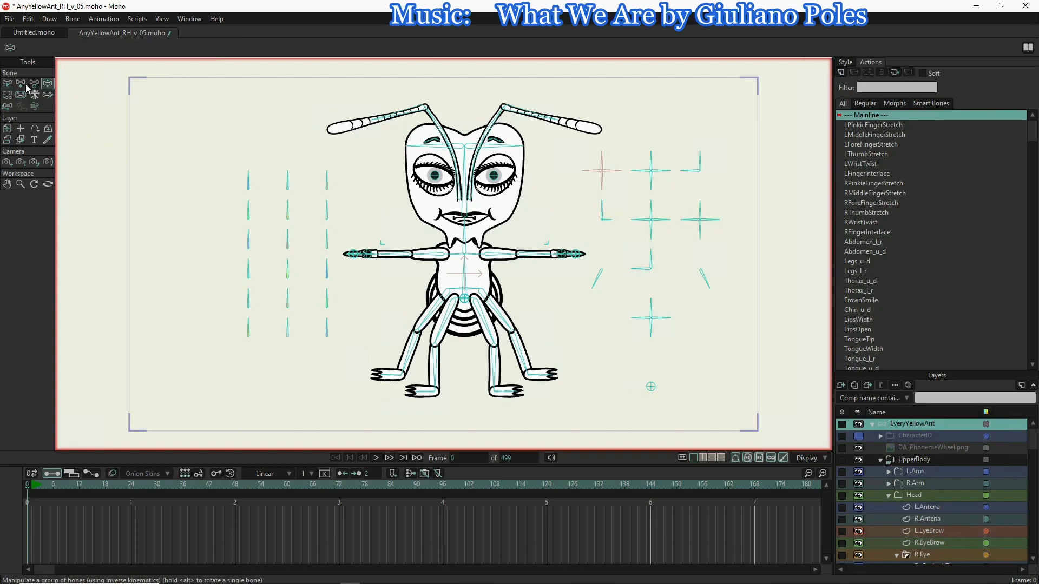
click(9, 85)
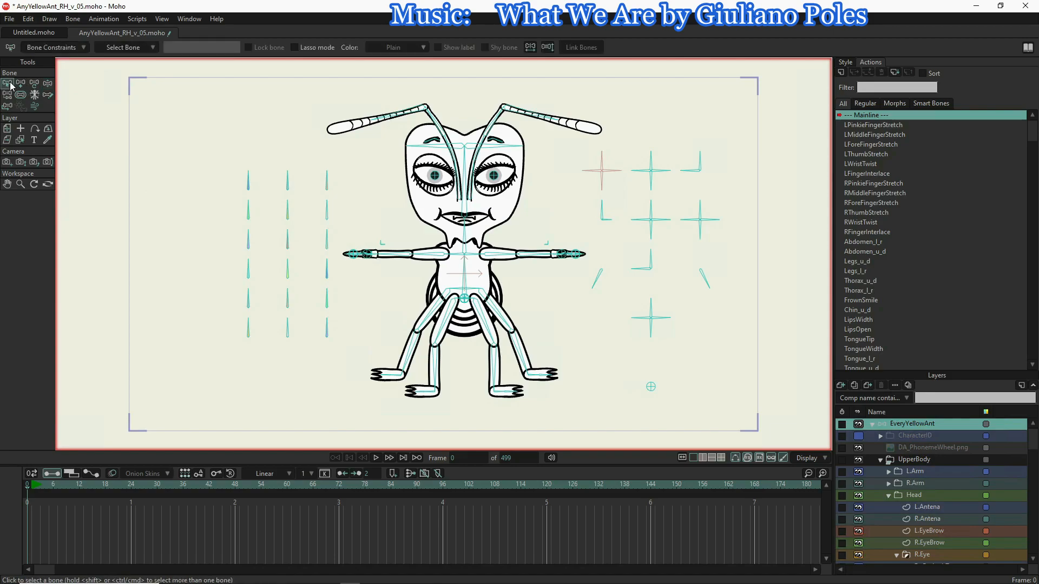
click(48, 86)
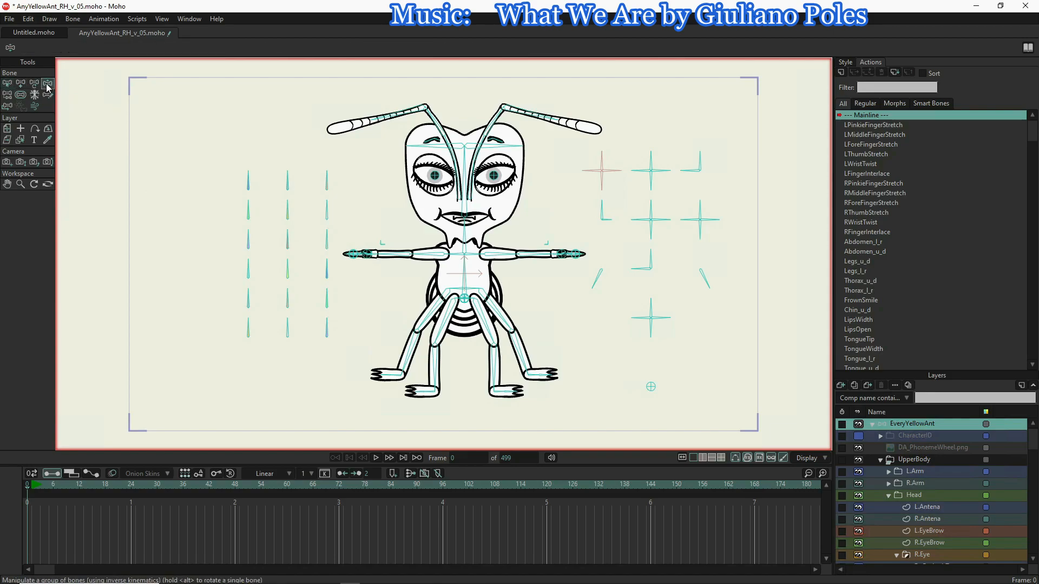
click(8, 86)
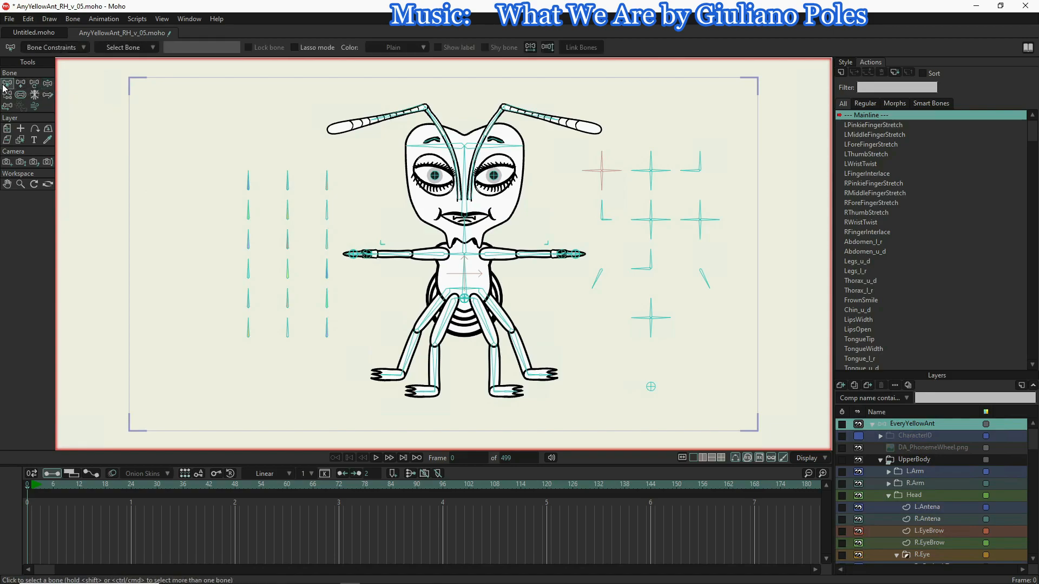
click(48, 84)
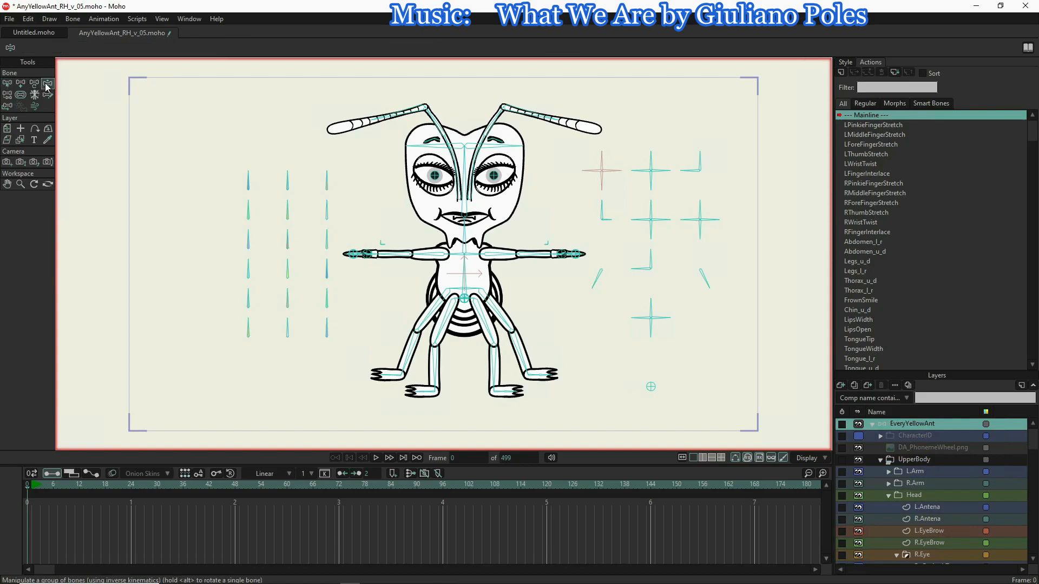
click(8, 85)
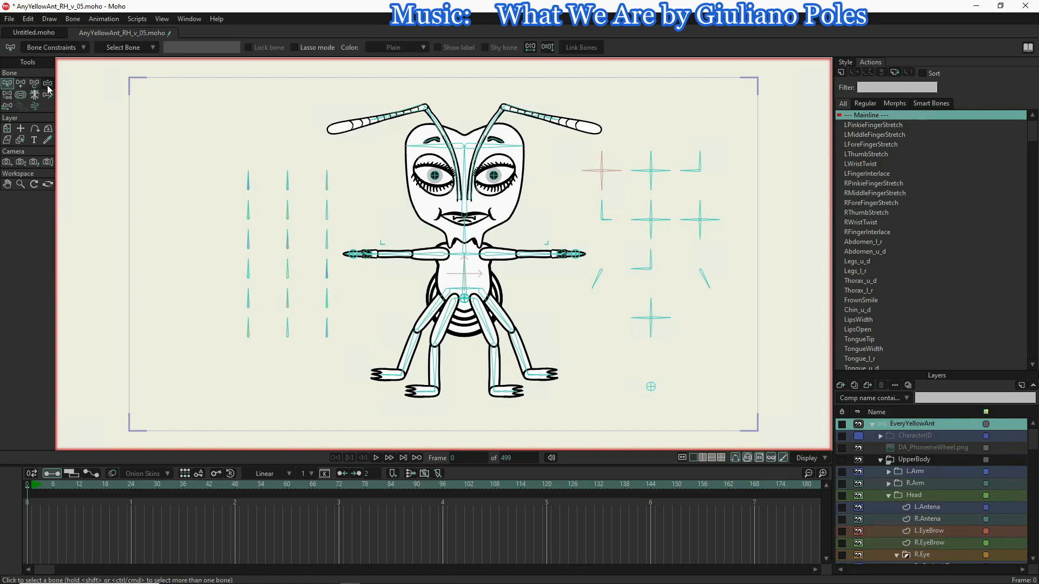
click(48, 87)
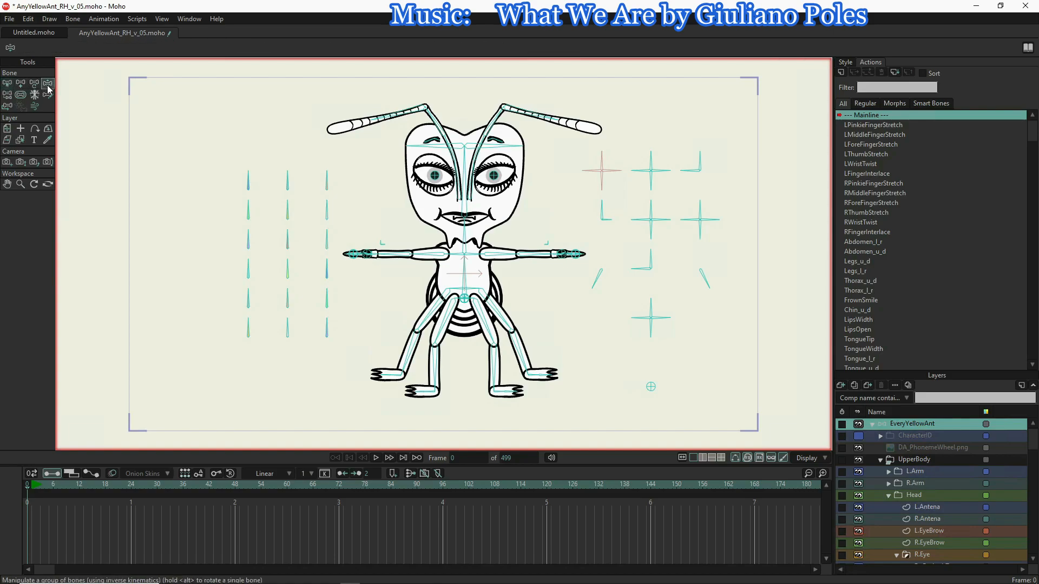
click(4, 86)
scroll(473, 258, up, 1)
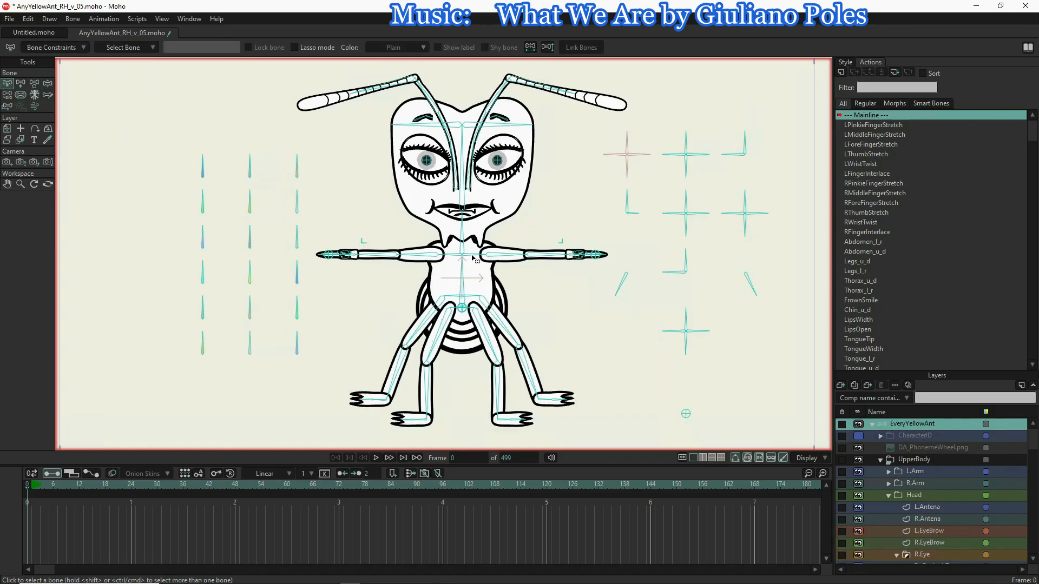
scroll(472, 258, up, 2)
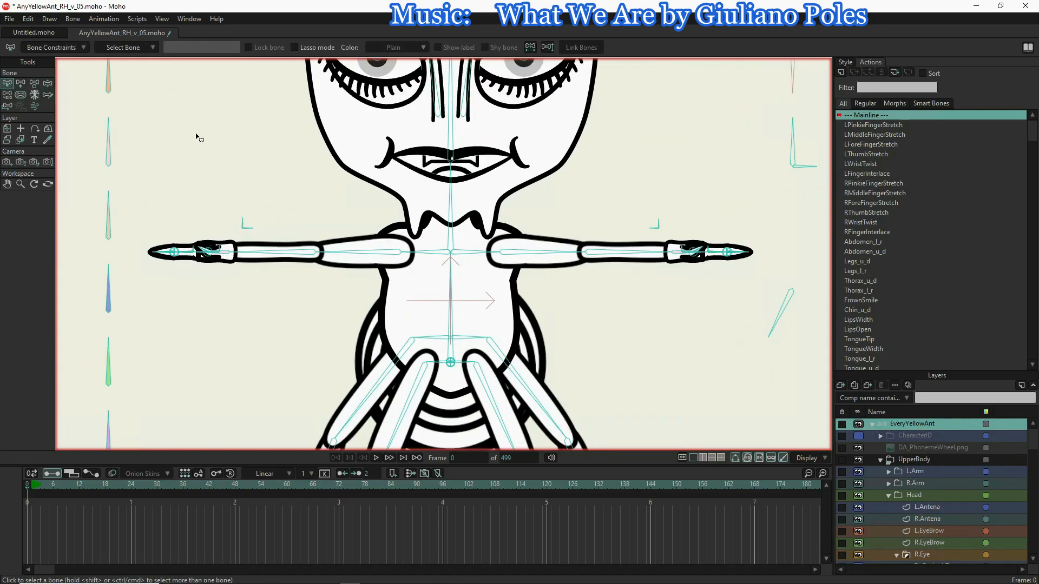
drag(183, 129, 177, 288)
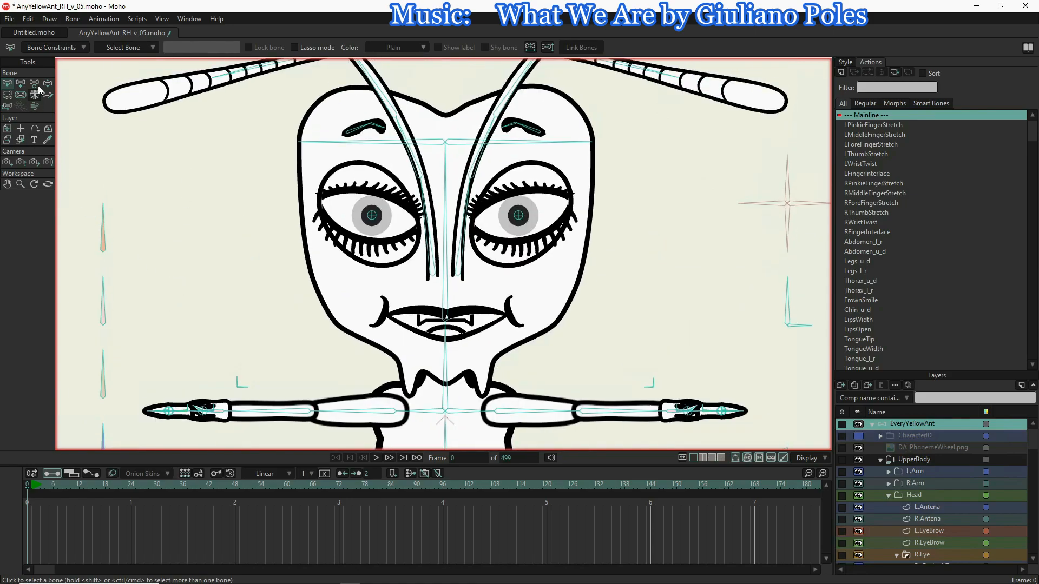
click(49, 84)
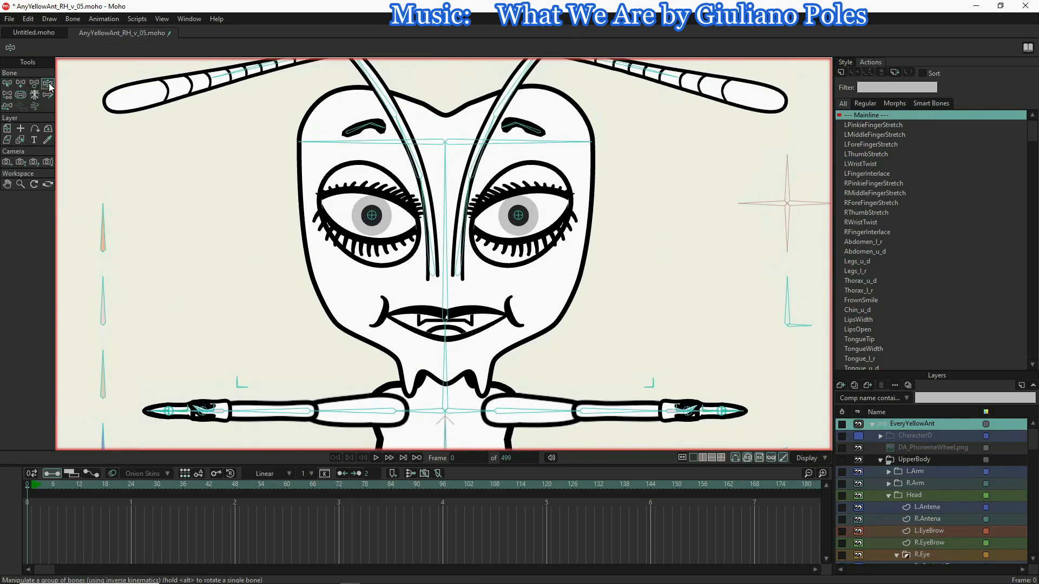
click(7, 85)
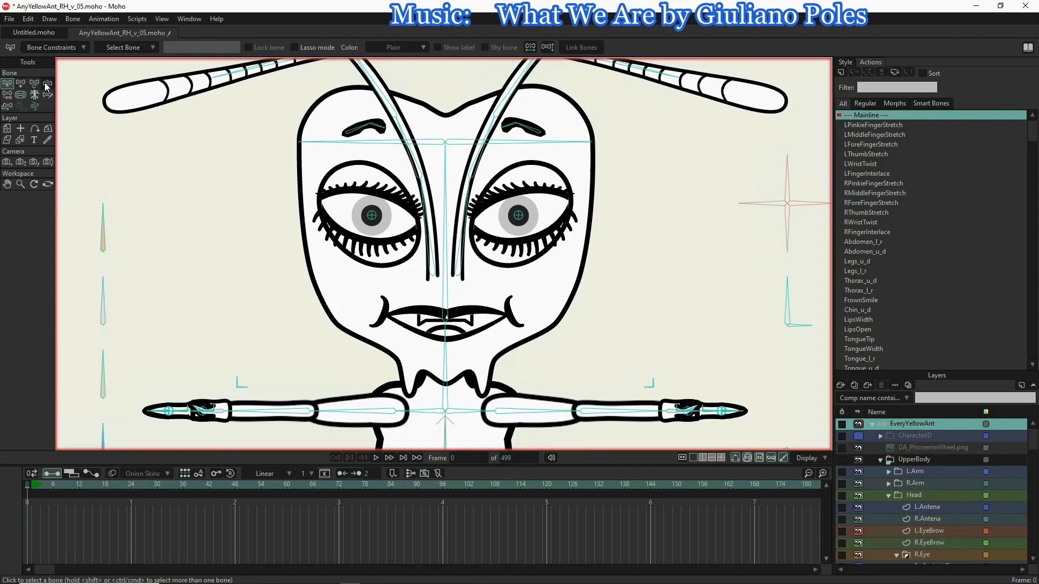
click(46, 83)
- Open the R.EyeLid_u_d smart bone action and go to frame 33
scroll(867, 329, down, 9)
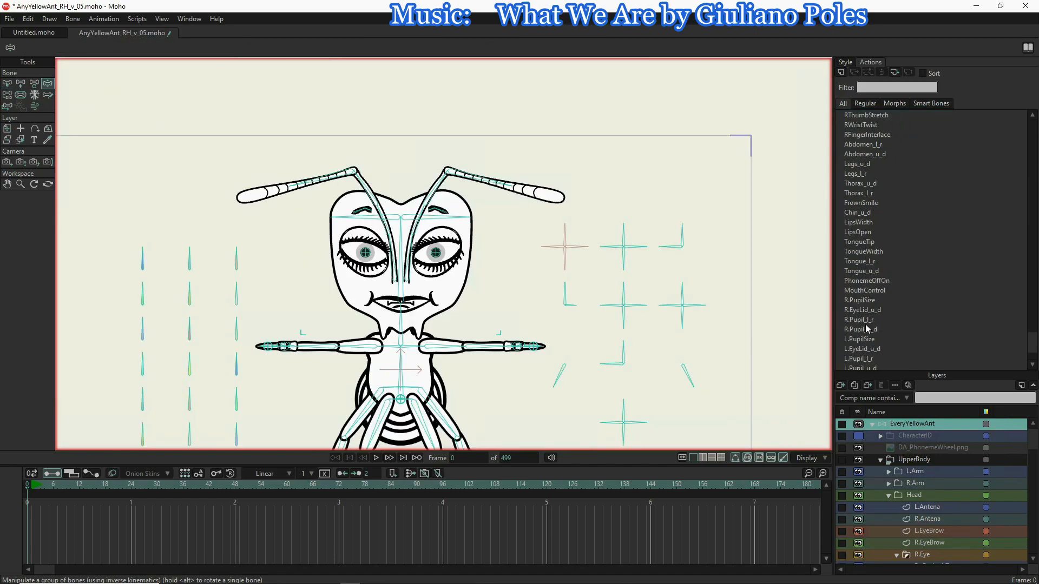
scroll(875, 332, down, 1)
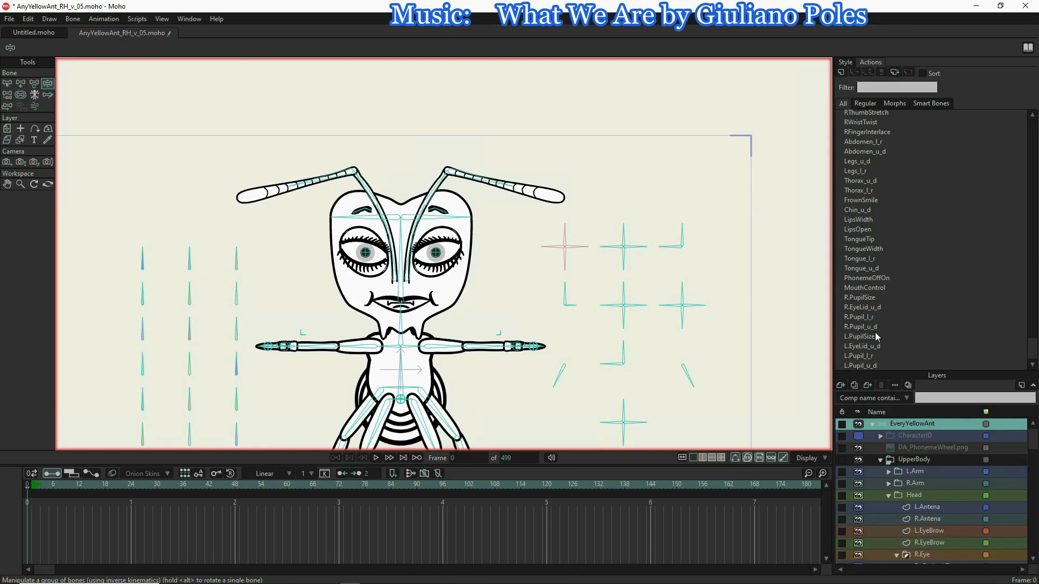
double_click(864, 307)
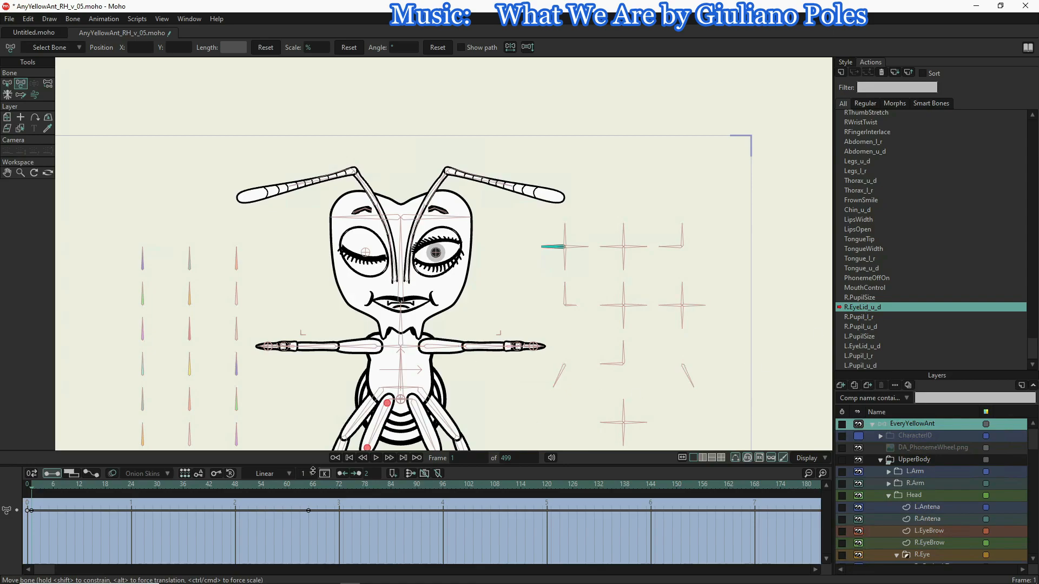
click(823, 473)
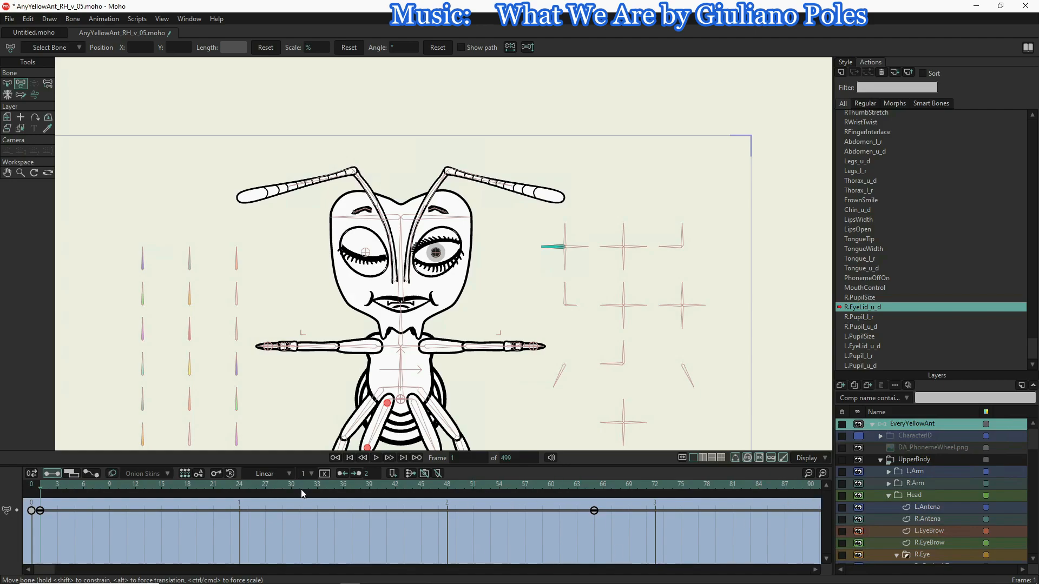
click(317, 489)
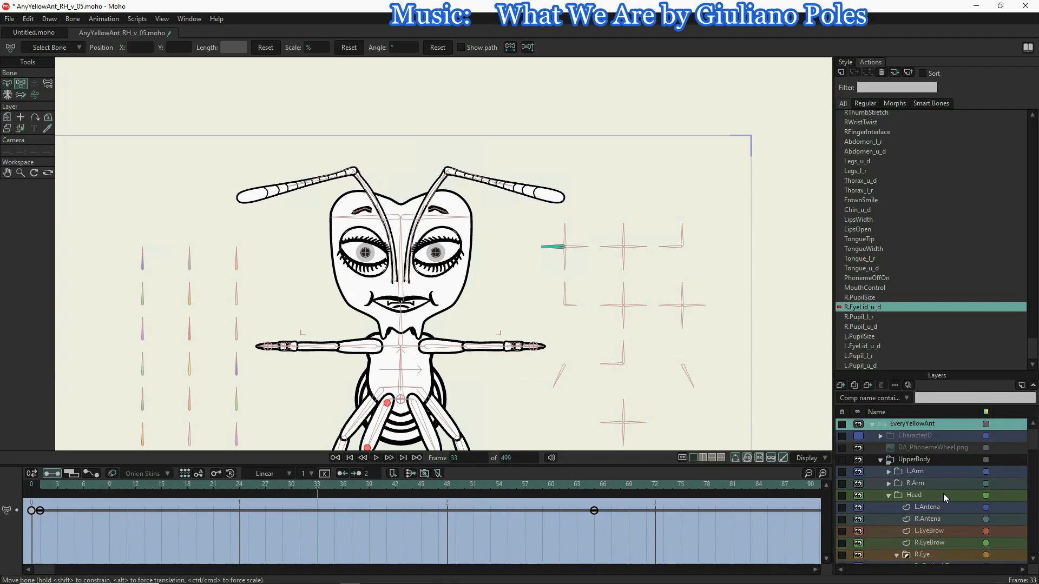
- Reset the curvature of the right eye's EyeLashTop and EyeLashBottom layers at frame 33
scroll(943, 493, down, 2)
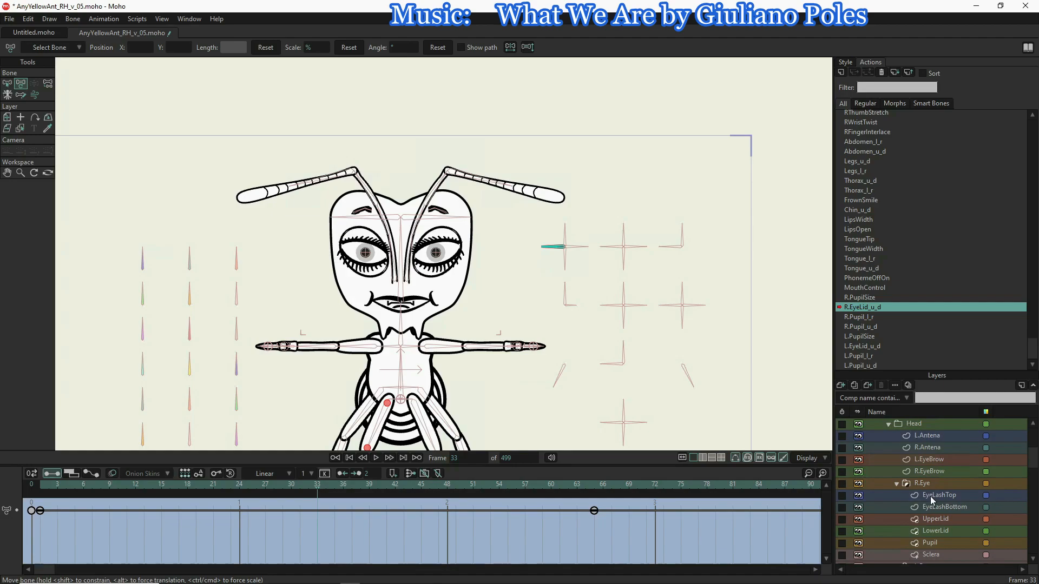
scroll(930, 495, down, 1)
click(944, 472)
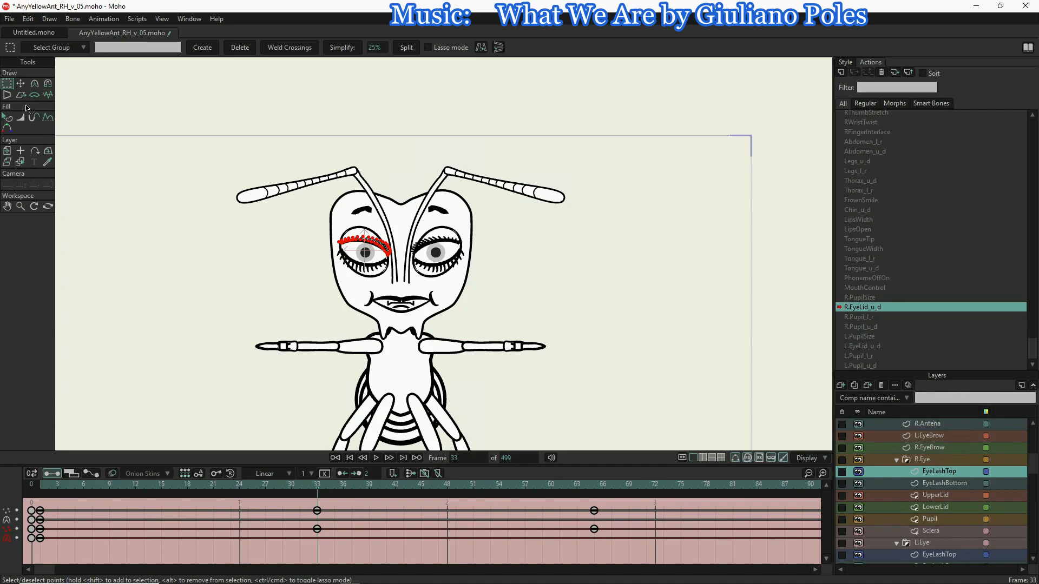
click(21, 83)
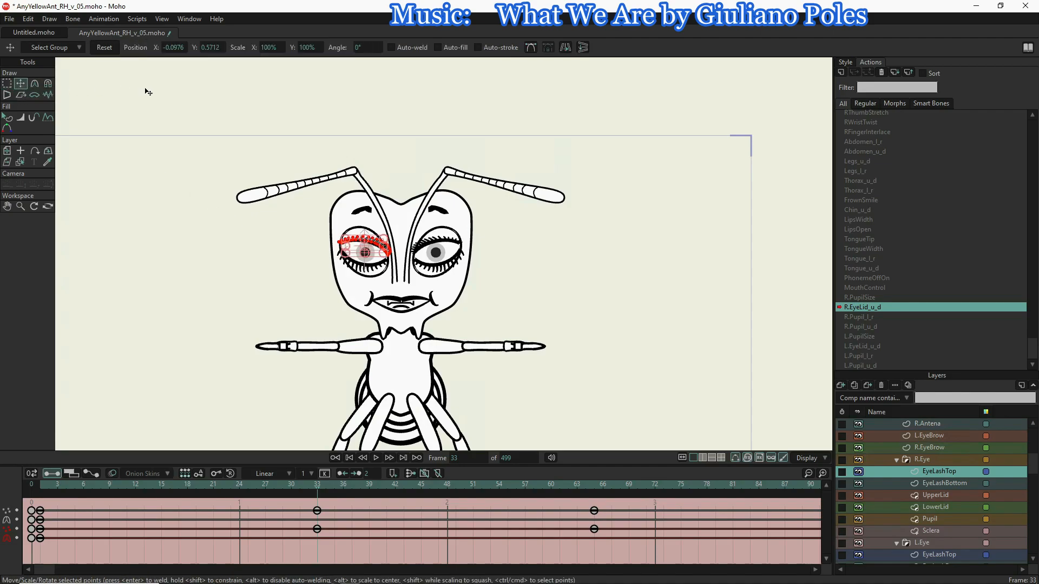
click(32, 84)
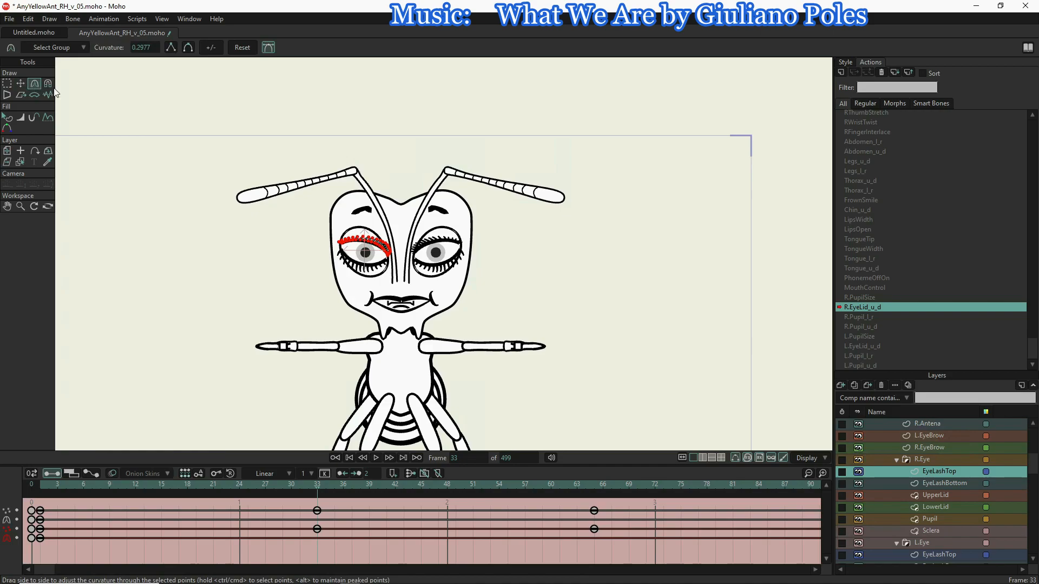
click(242, 47)
click(935, 482)
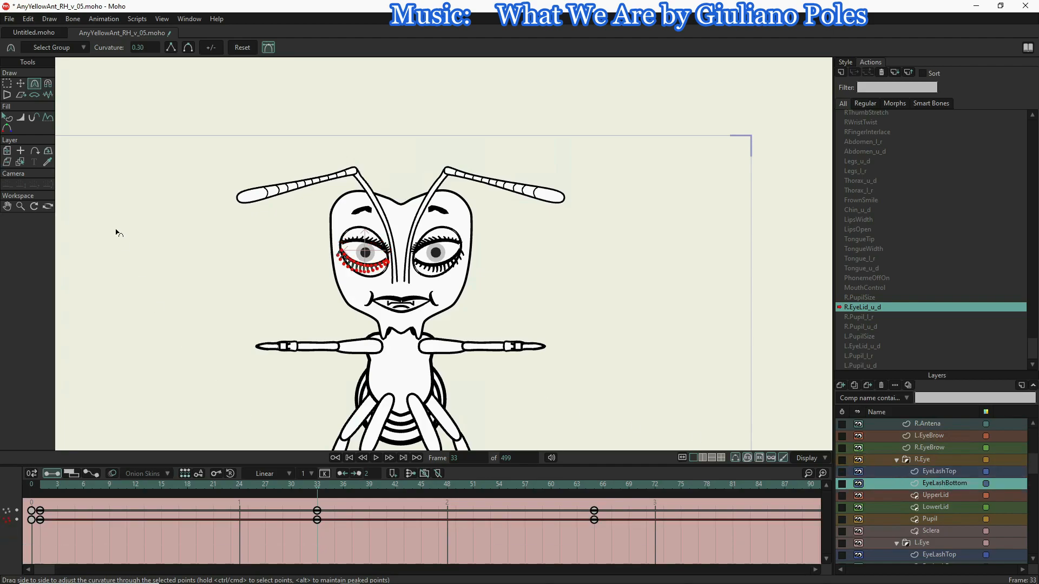
click(243, 49)
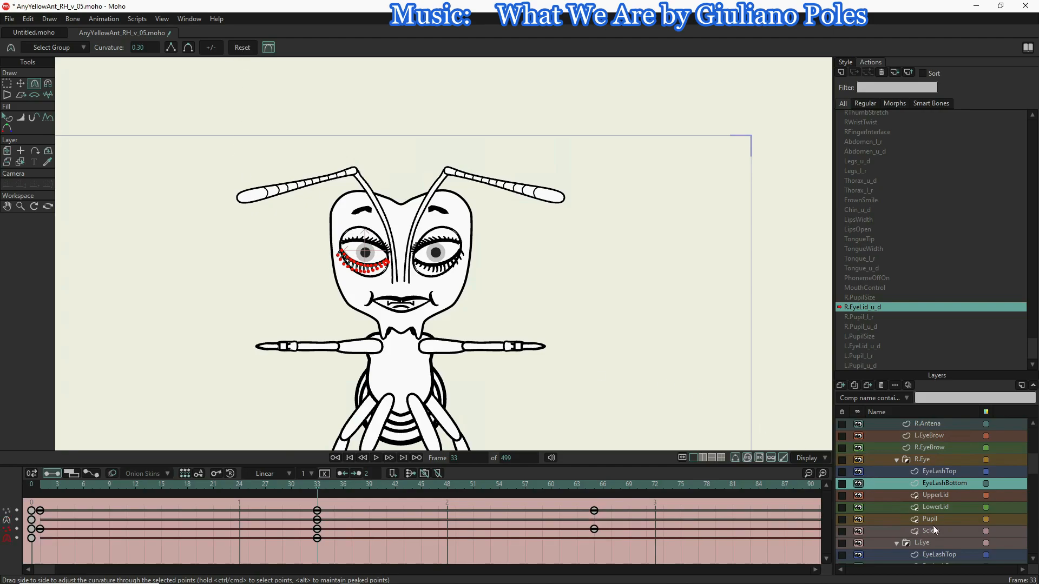
- Open the L.EyeLid_u_d action and reset the curvature of the left eye's EyeLashTop layer at frame 33
double_click(875, 345)
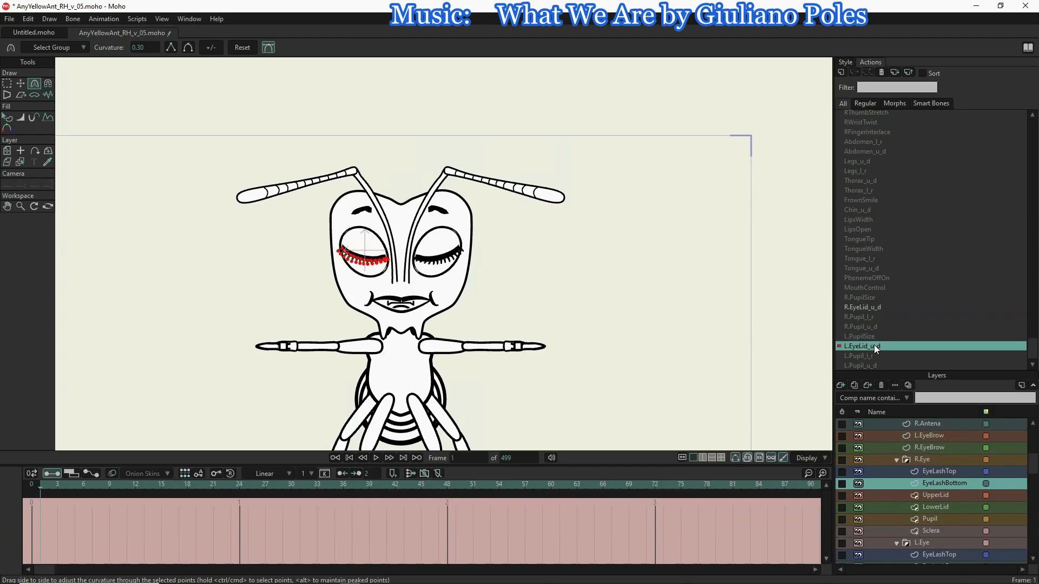
scroll(924, 486, down, 3)
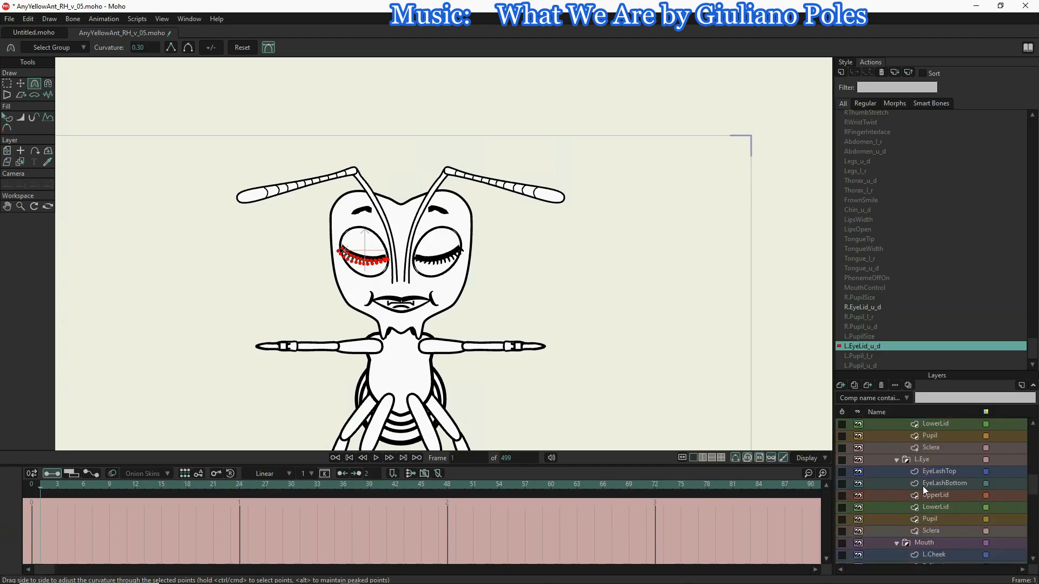
click(935, 472)
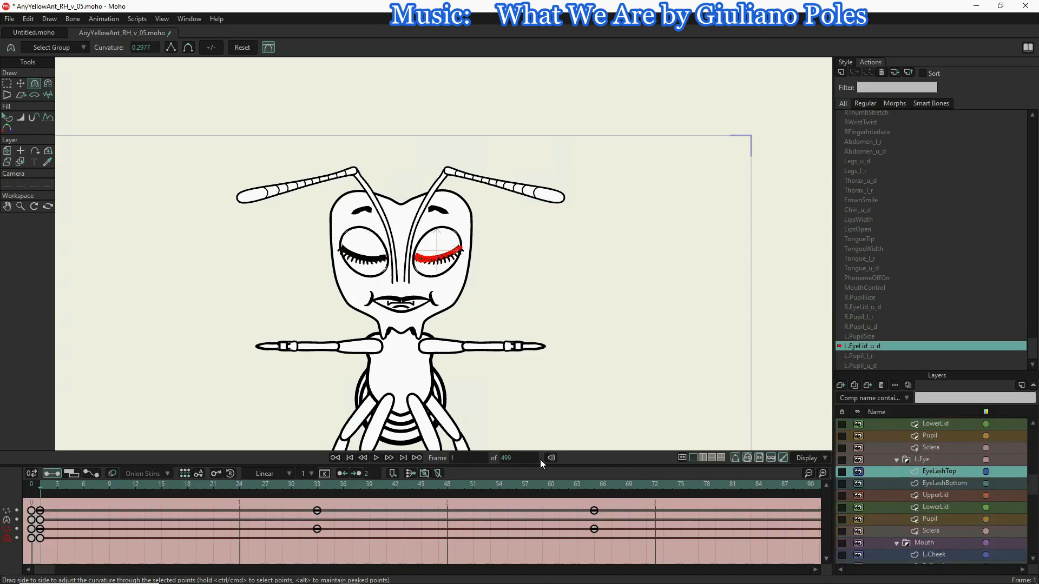
click(316, 485)
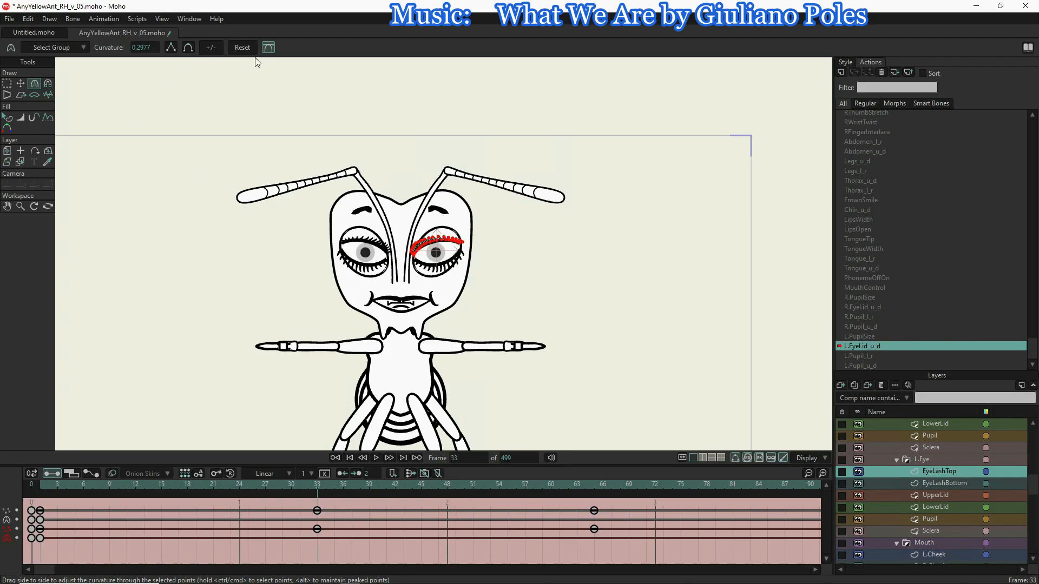
click(244, 47)
- Return the EveryYellowAnt layer to the Mainline and recheck the face by switching between Manipulate Bones and Select Bone
scroll(908, 430, up, 5)
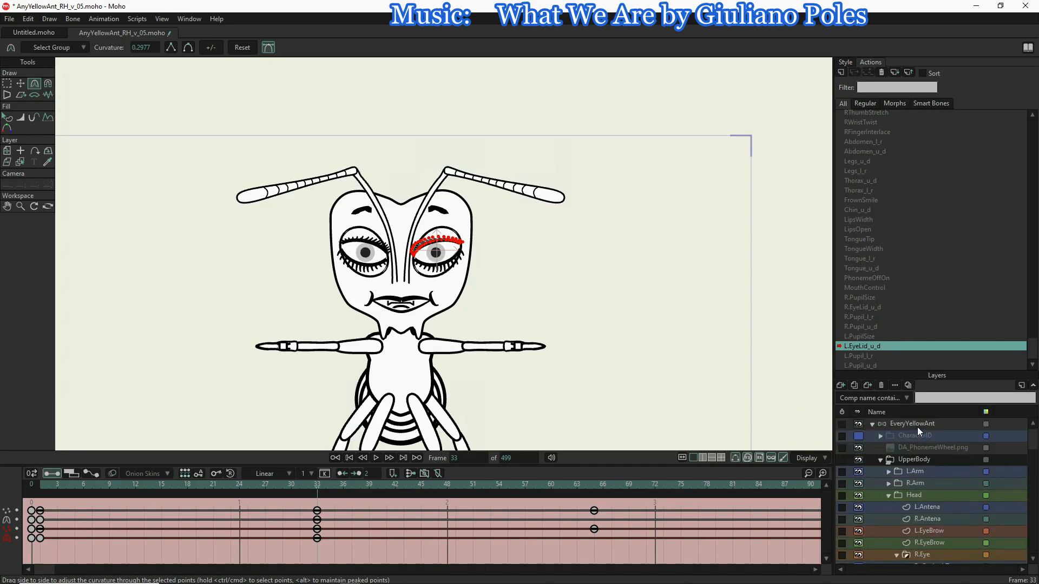
click(917, 427)
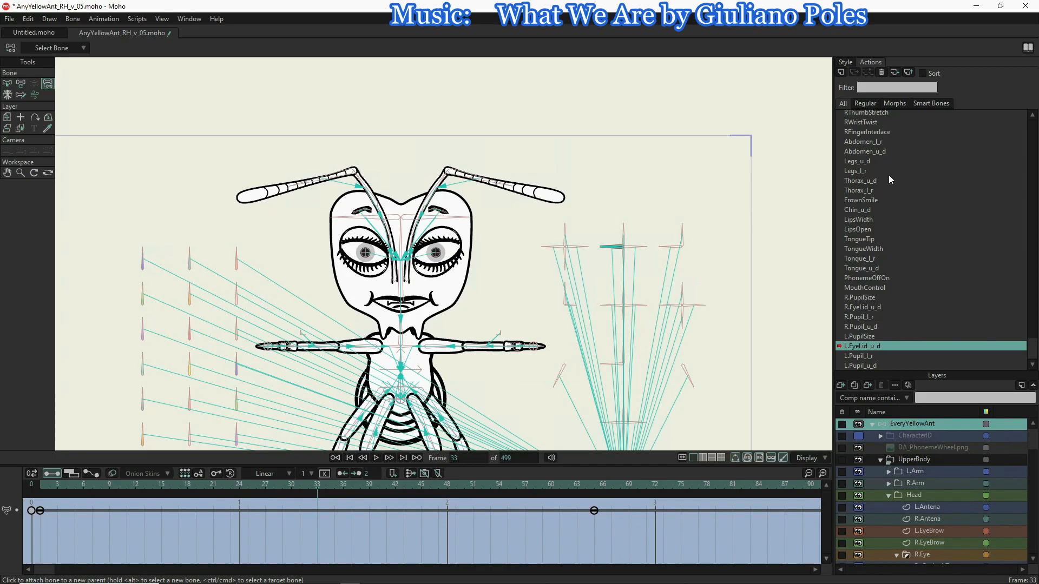
key(z)
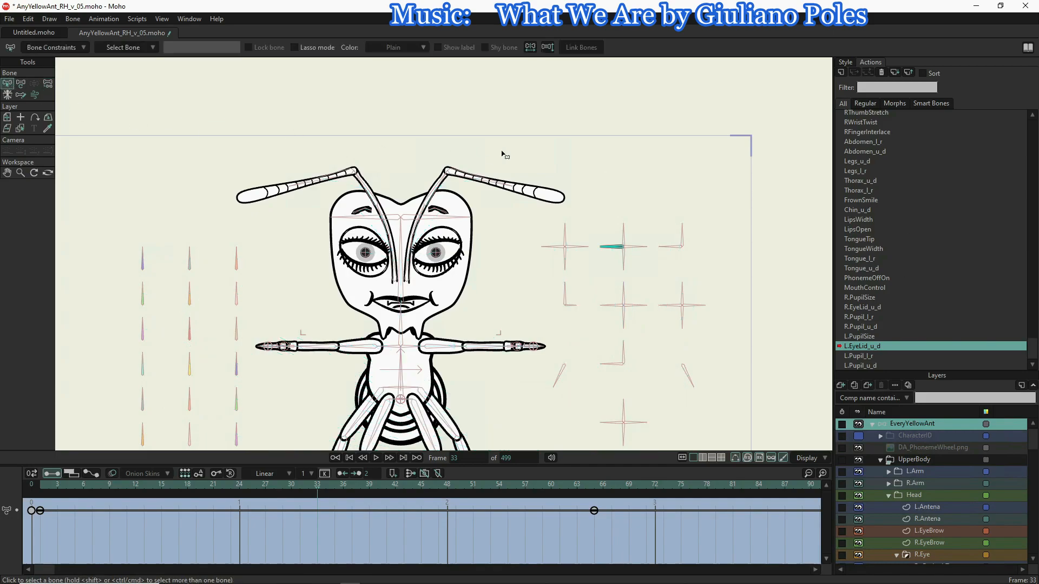
scroll(869, 128, up, 4)
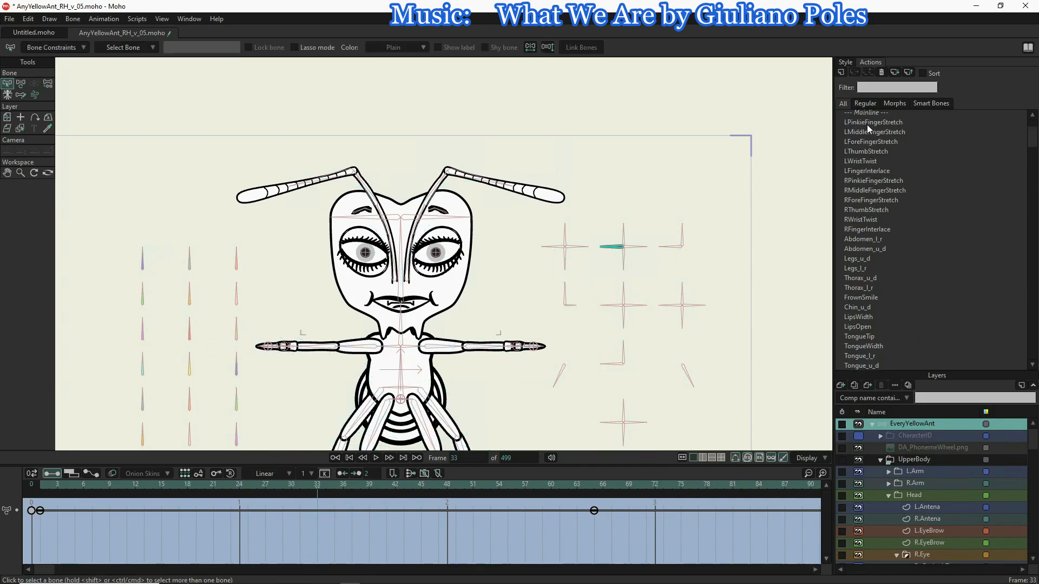
click(865, 114)
double_click(864, 115)
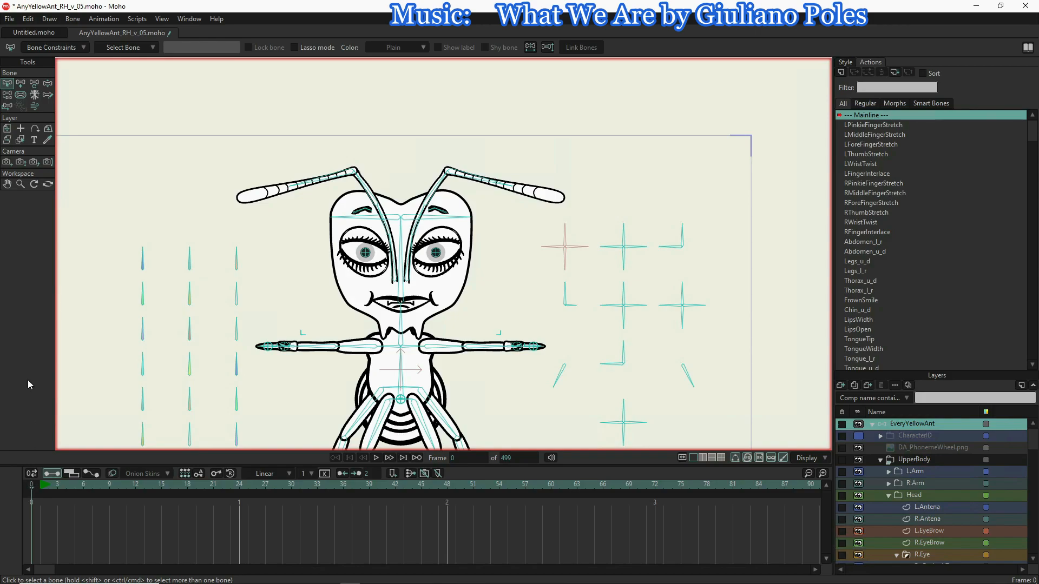
click(48, 84)
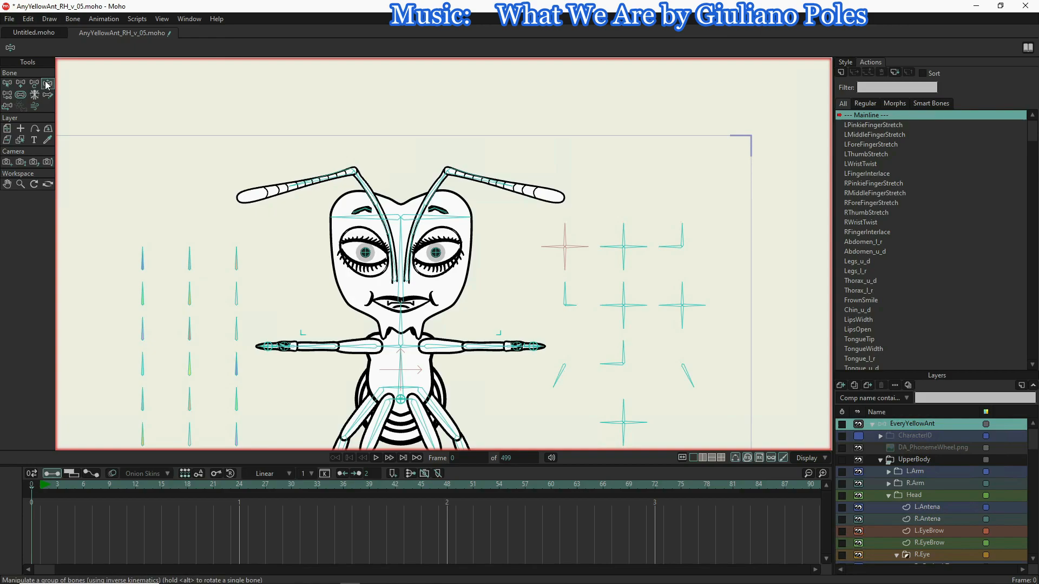
click(8, 84)
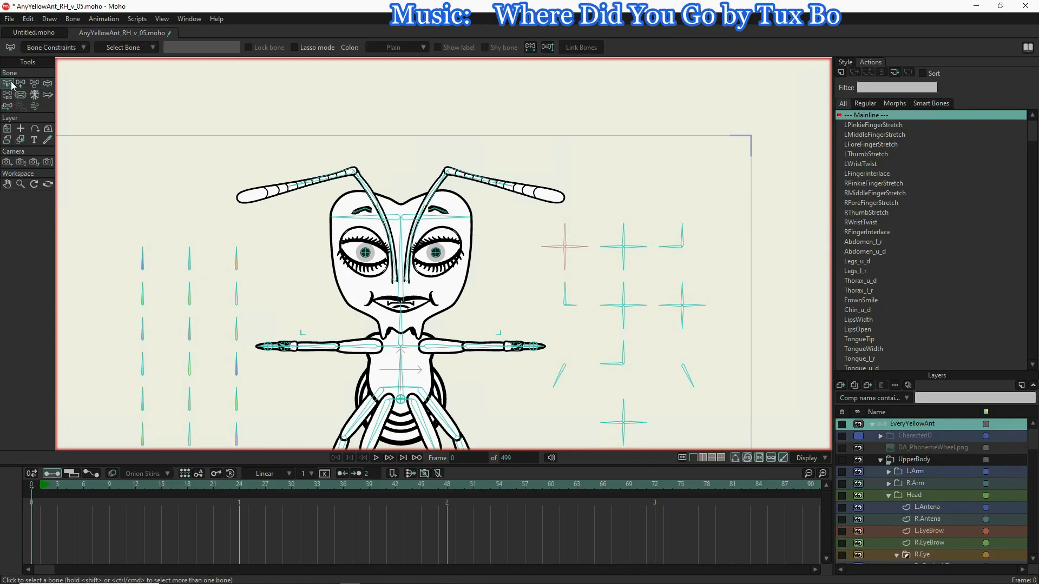
- Check the ant's neutral pose for shape shifts by alternating repeatedly between the Manipulate Bones and Select Bone tools
click(47, 85)
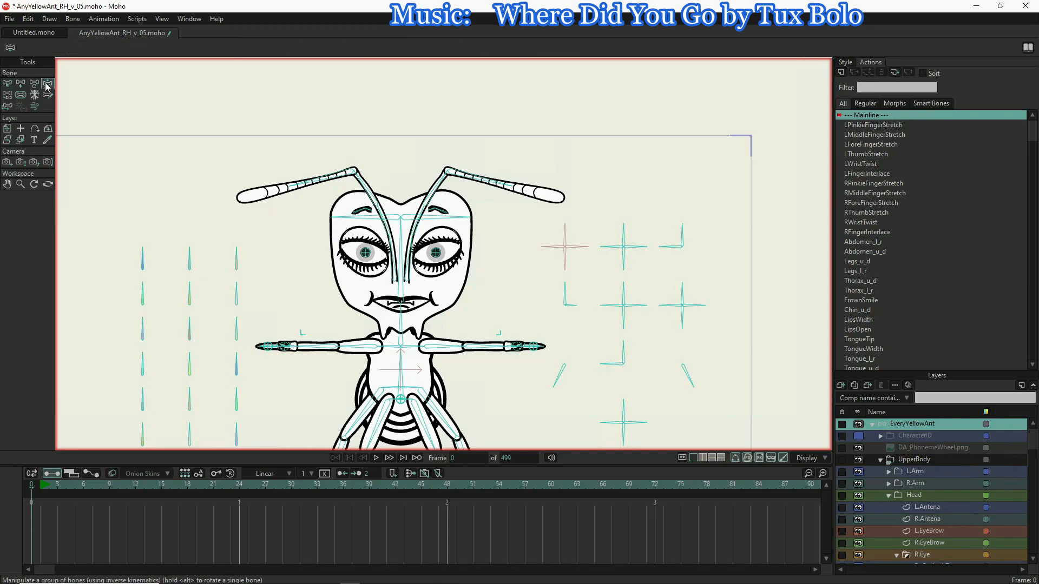
click(11, 84)
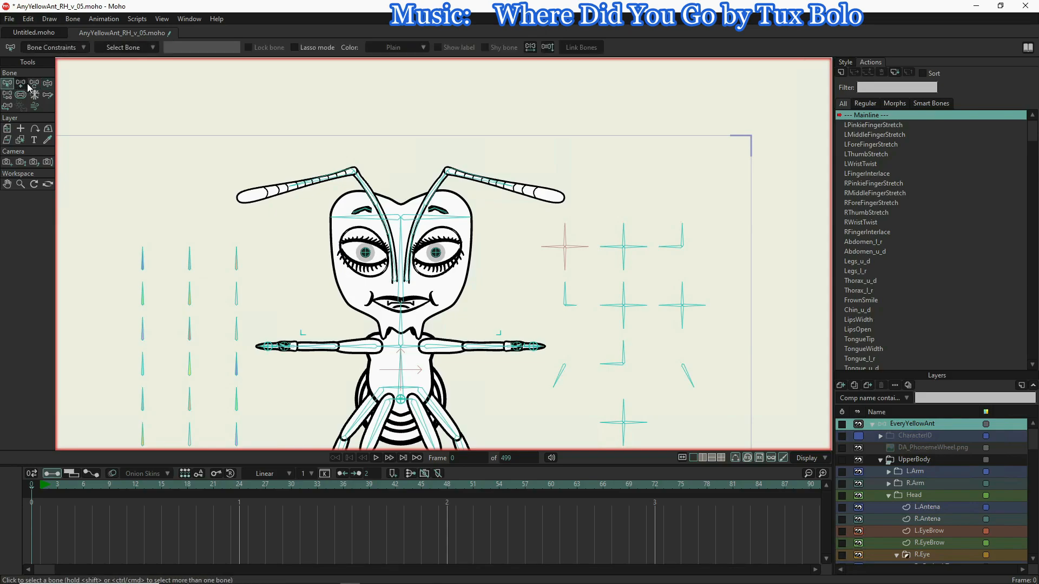
click(21, 84)
click(6, 86)
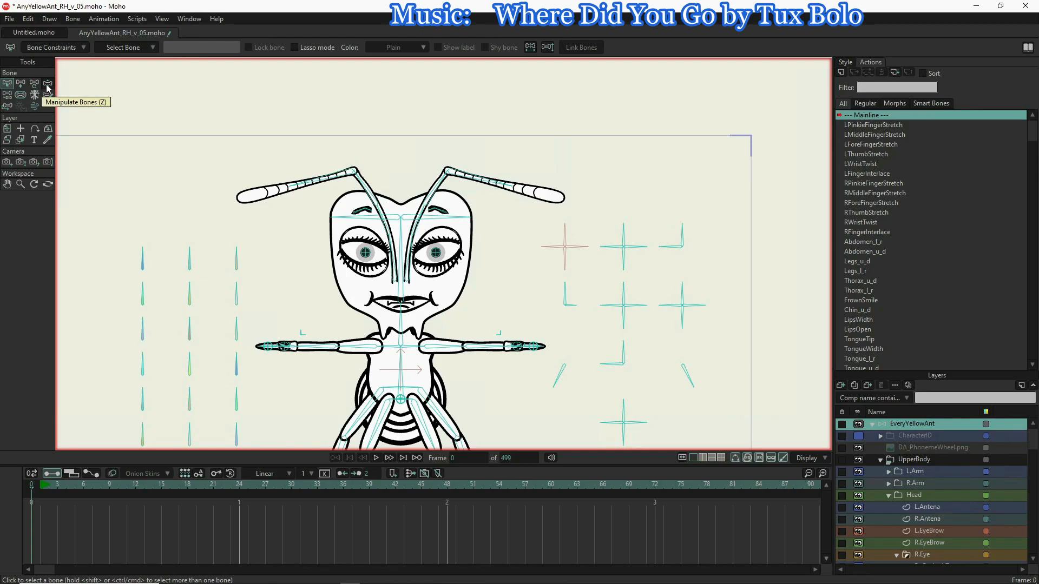
click(47, 85)
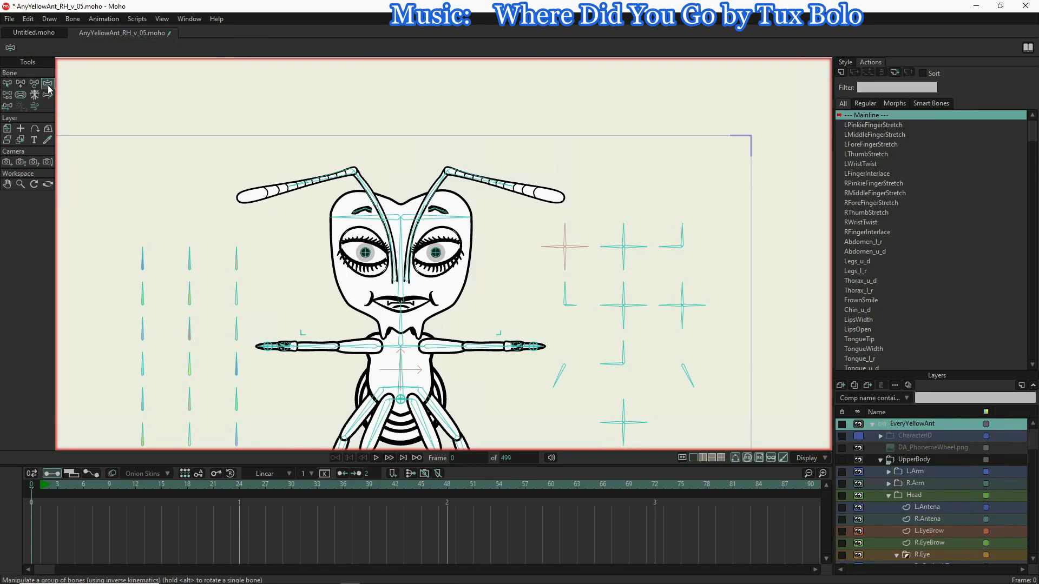
click(7, 84)
click(48, 85)
click(7, 85)
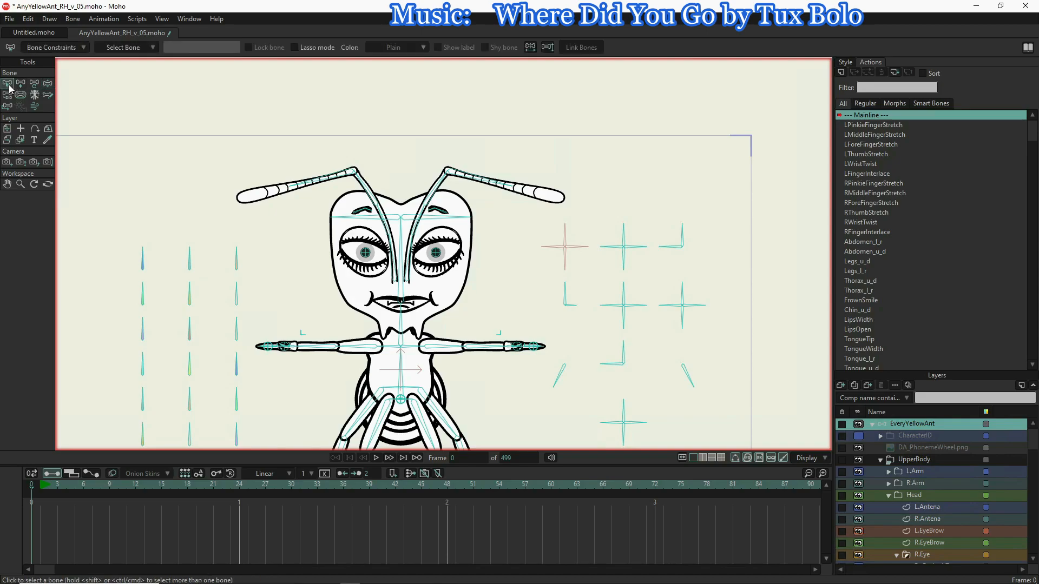
click(47, 85)
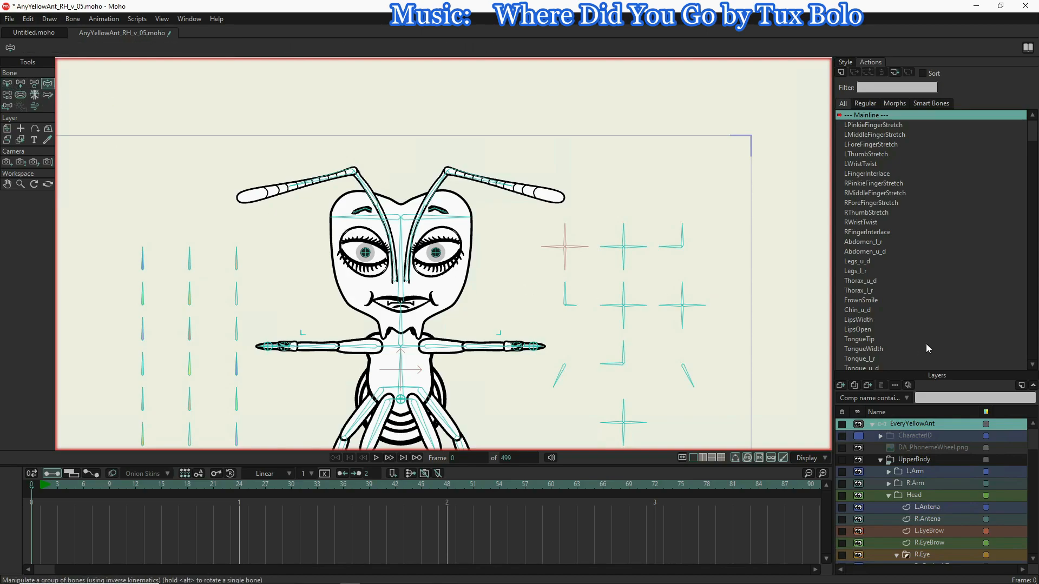
- Open the Legs_l_r smart bone action and select the Thorax layer in the LowerBody group
scroll(876, 327, down, 2)
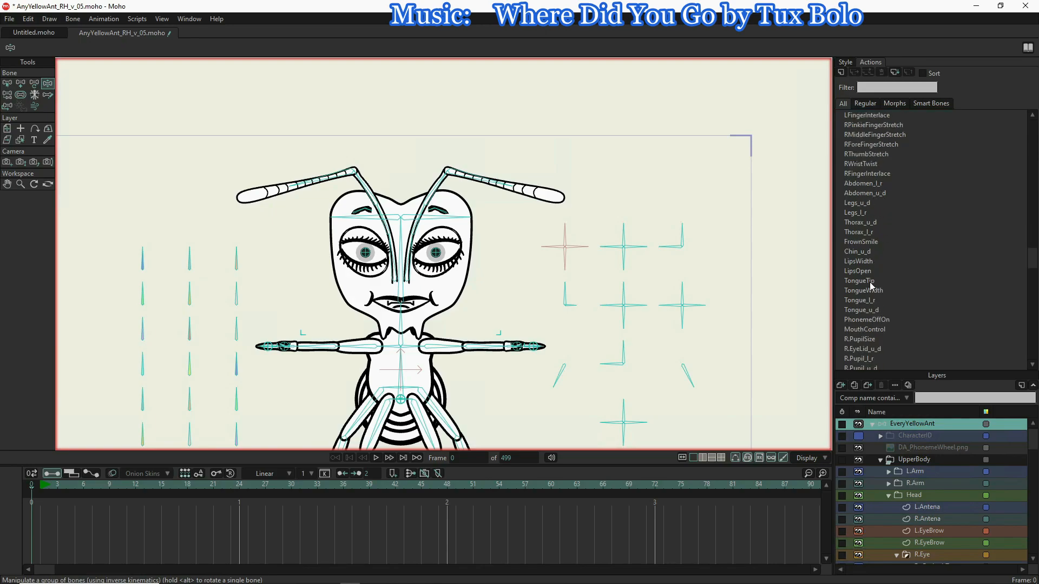
scroll(881, 295, down, 1)
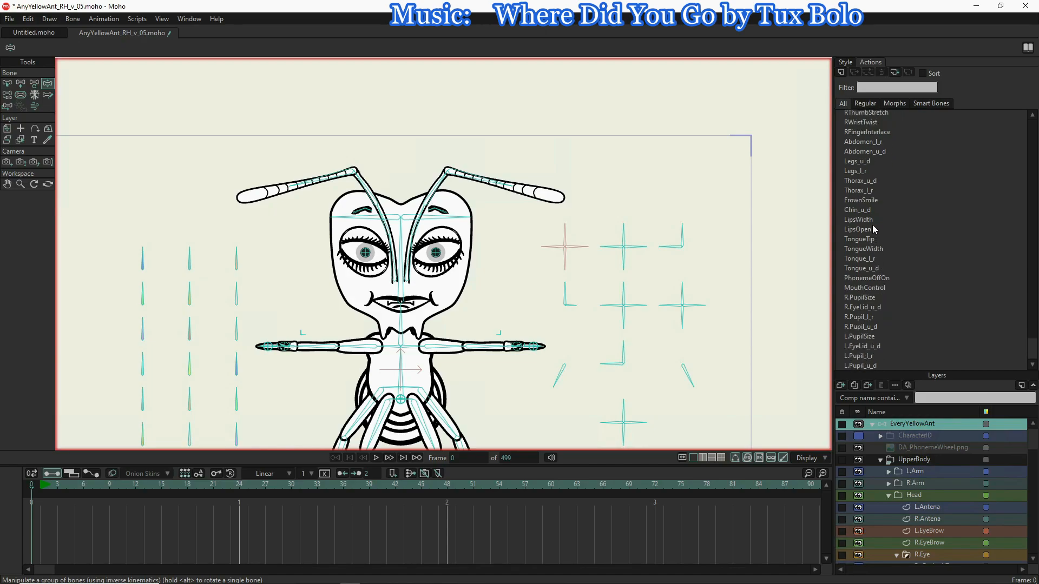
click(855, 171)
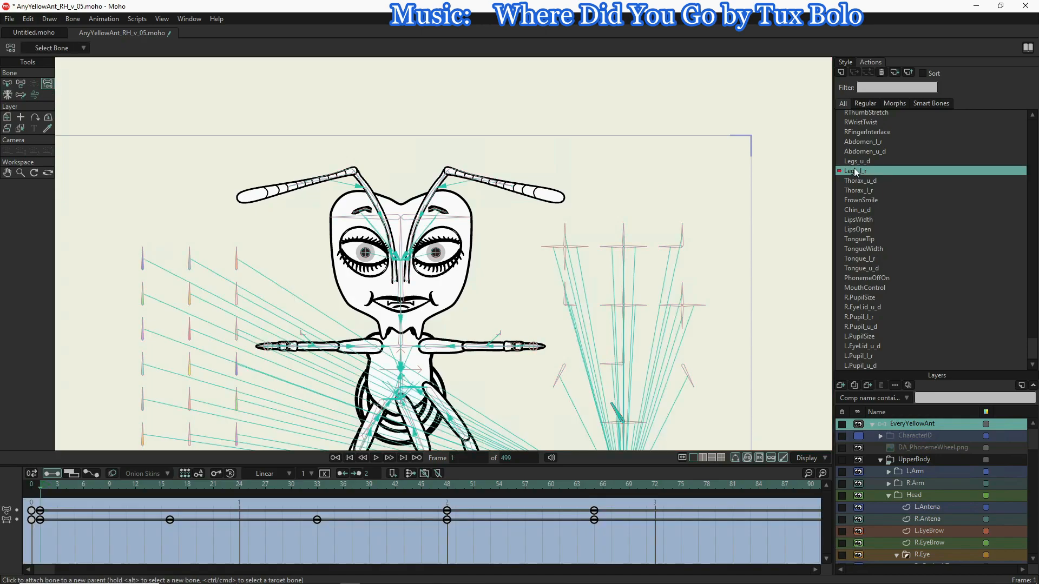
click(7, 84)
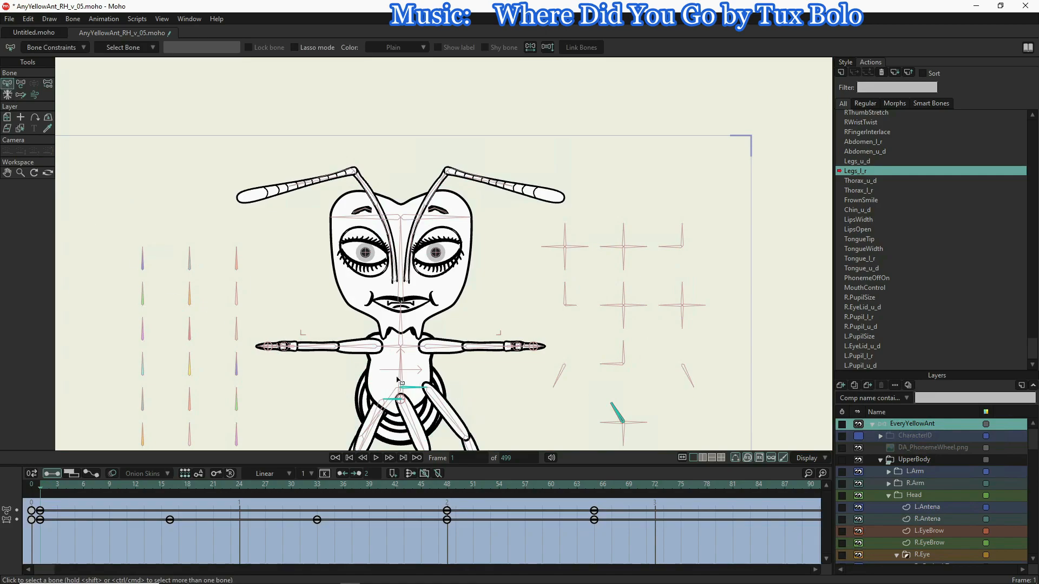
scroll(904, 506, down, 3)
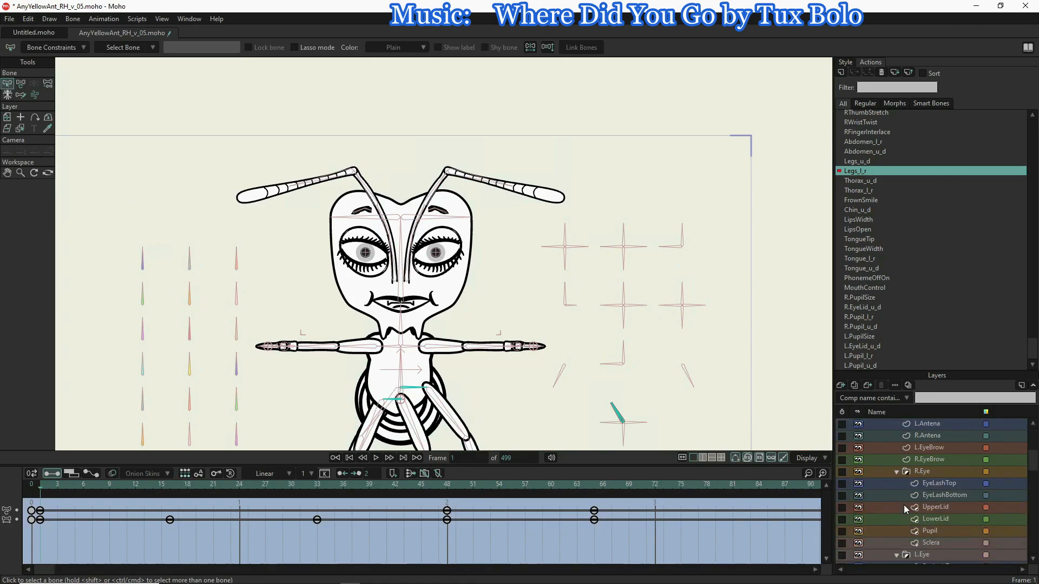
scroll(904, 505, down, 2)
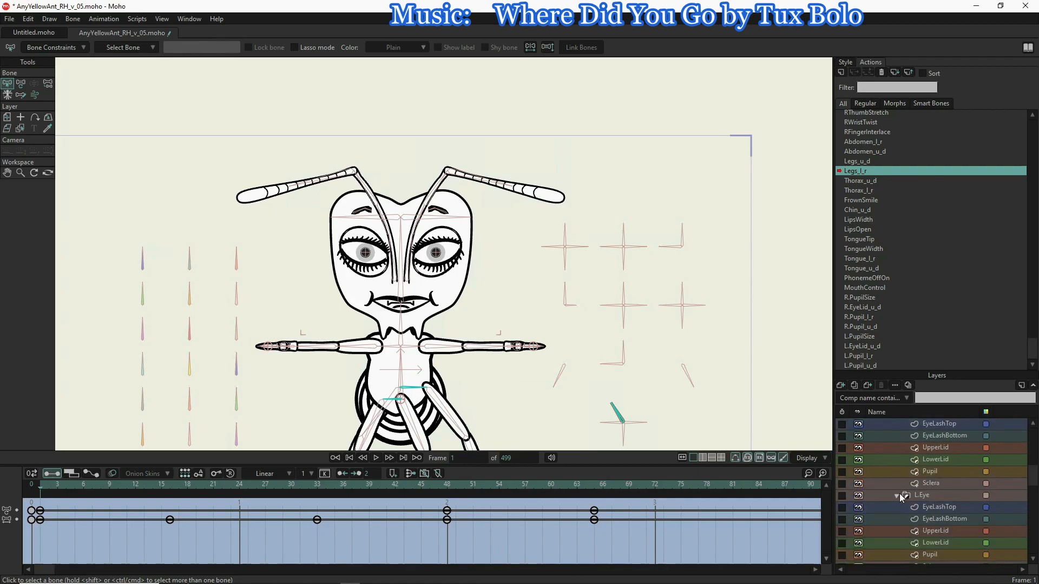
scroll(924, 500, down, 4)
click(934, 482)
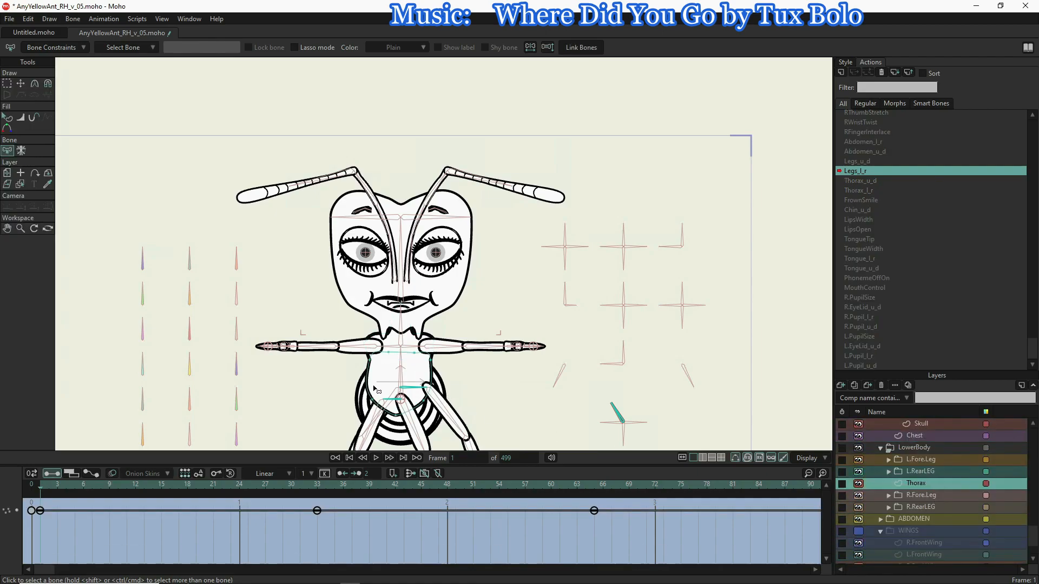
- Reset the transform and curvature of all Thorax points at frame 33 of the Legs_l_r action
key(t)
key(ctrl+a)
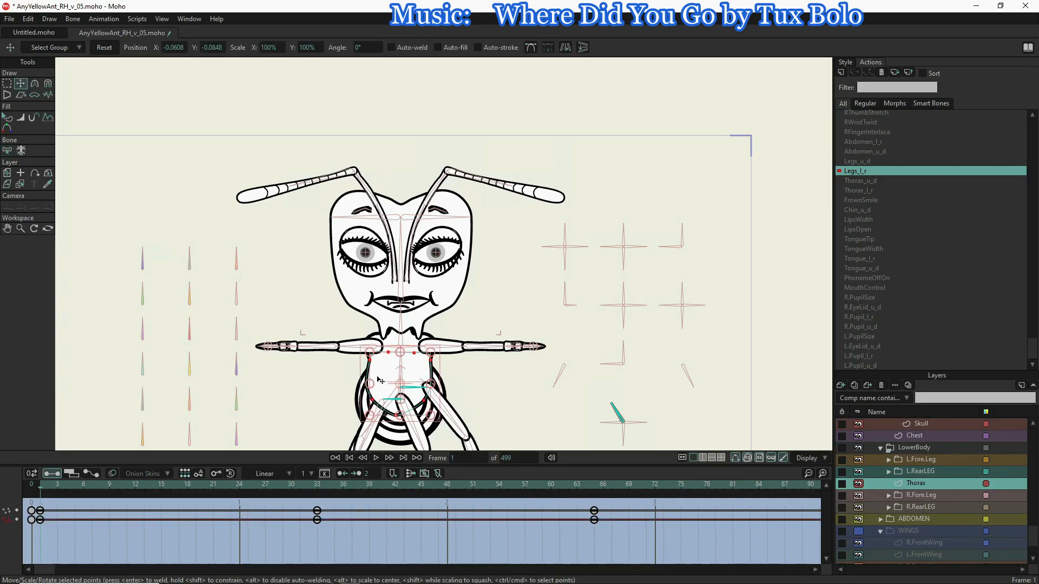
click(318, 489)
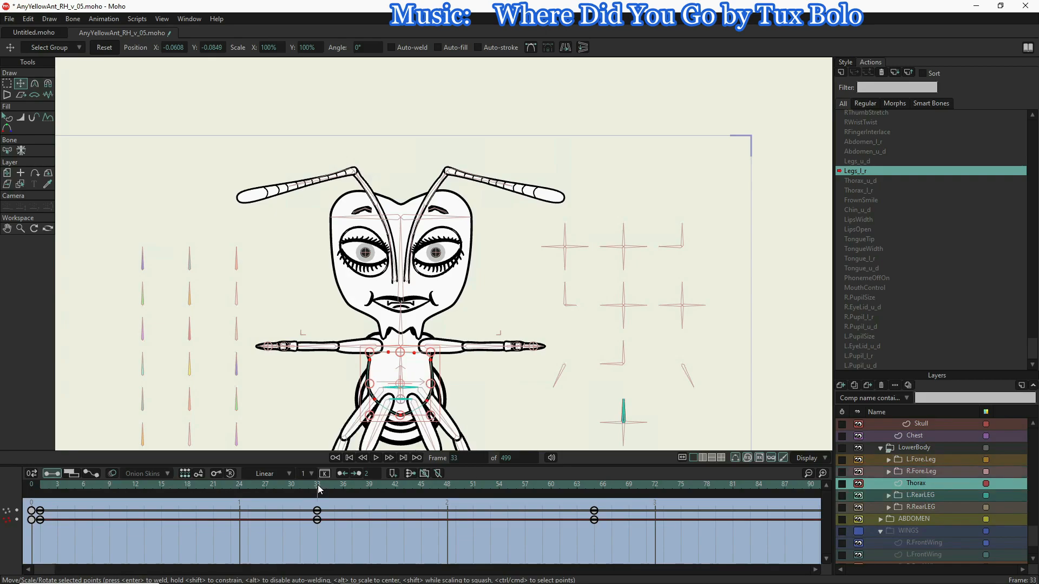
click(101, 50)
click(35, 84)
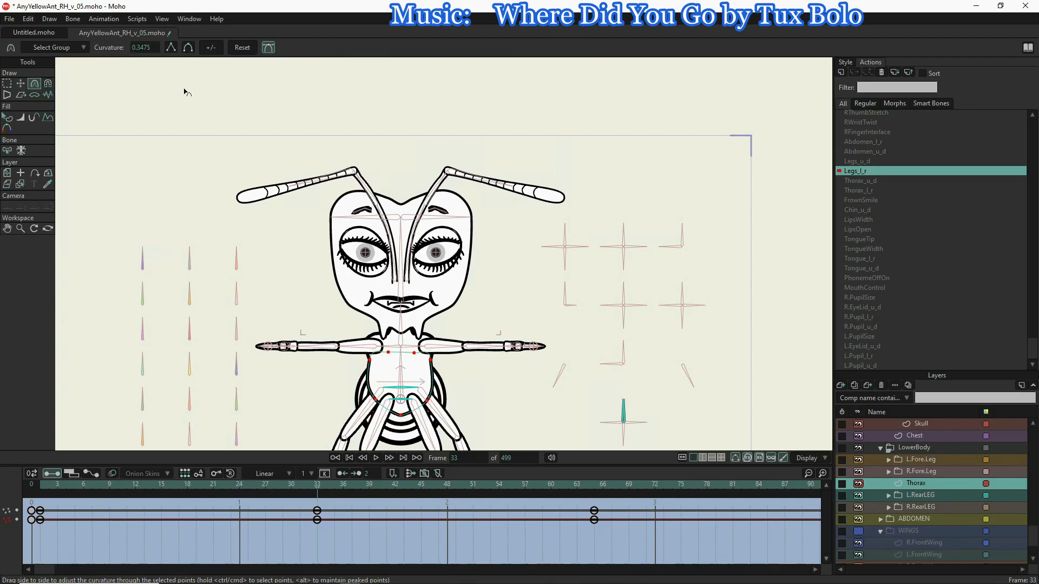
click(242, 48)
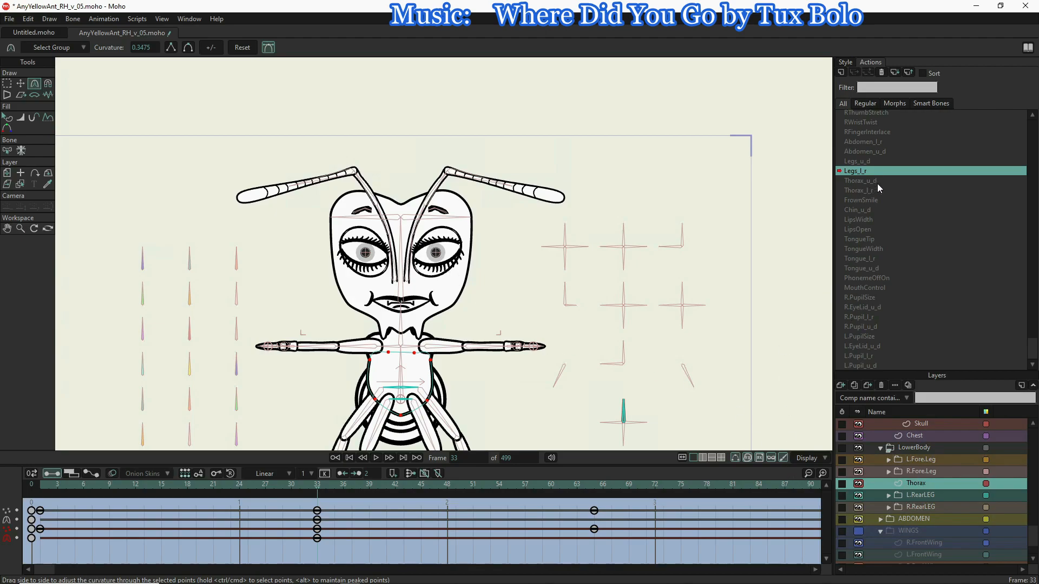
- Open the Thorax_l_r smart bone action and select the Chest layer
scroll(876, 160, up, 2)
scroll(876, 161, up, 1)
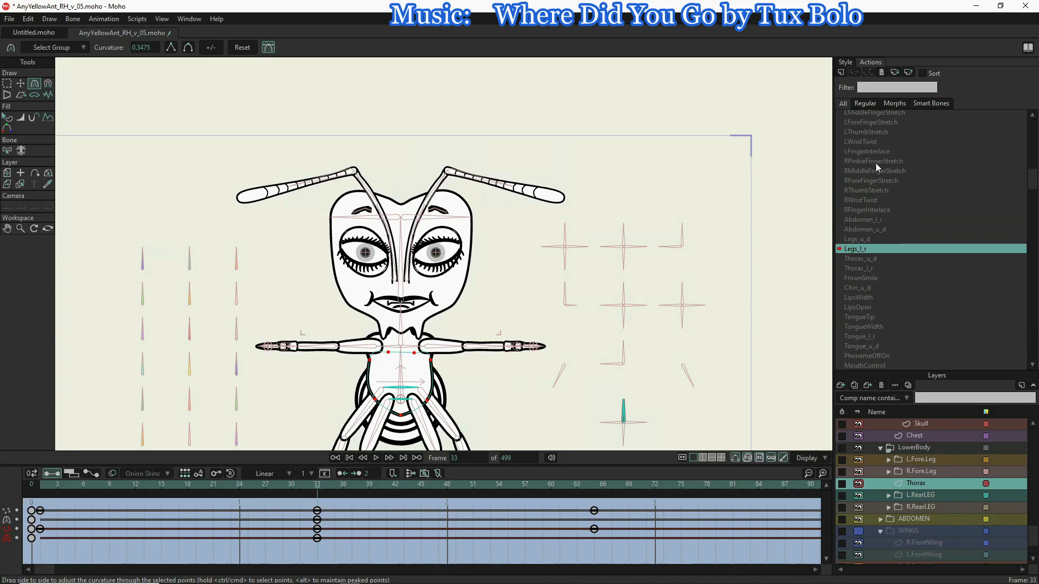
scroll(876, 163, up, 1)
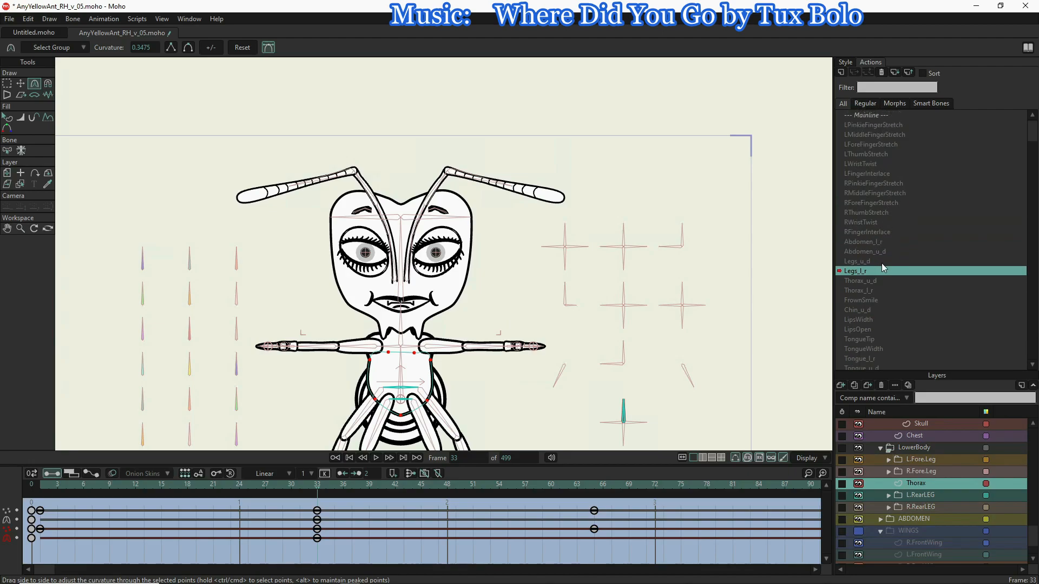
scroll(881, 263, down, 3)
double_click(855, 191)
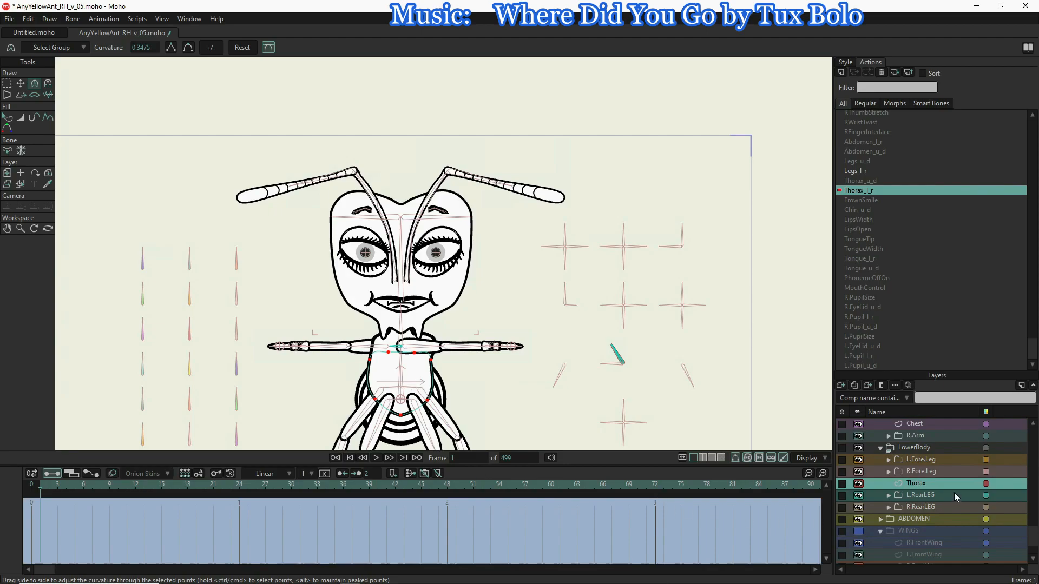
scroll(927, 472, up, 2)
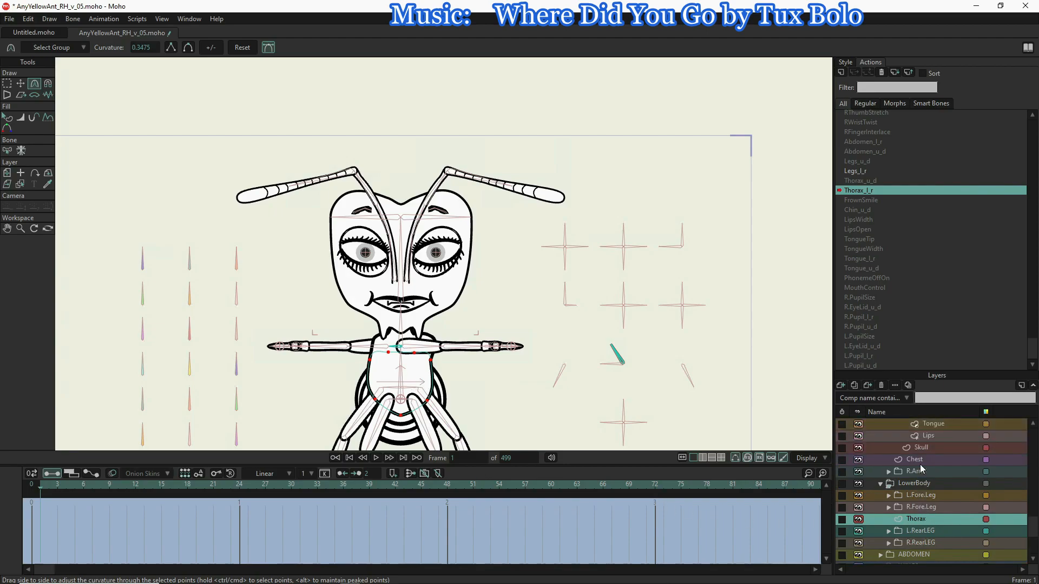
click(920, 460)
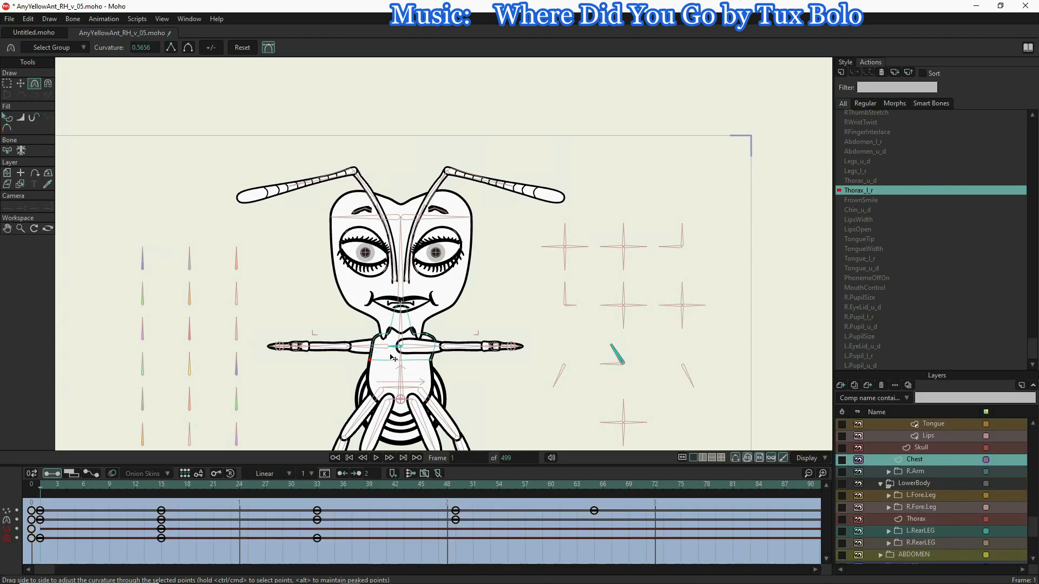
- Reset the transform and curvature of all Chest points at frame 33 of the Thorax_l_r action
key(t)
key(ctrl+a)
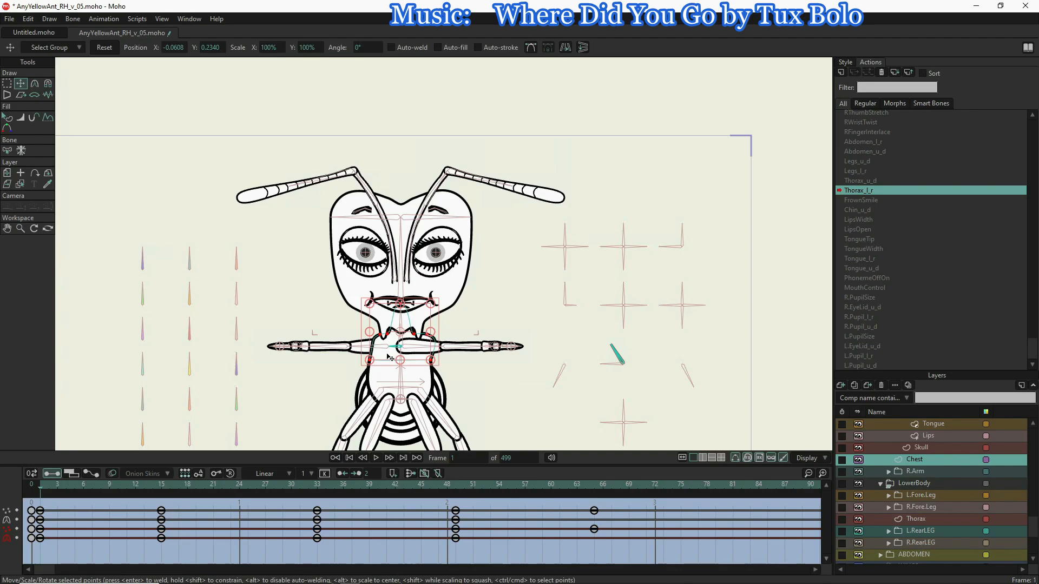
click(317, 484)
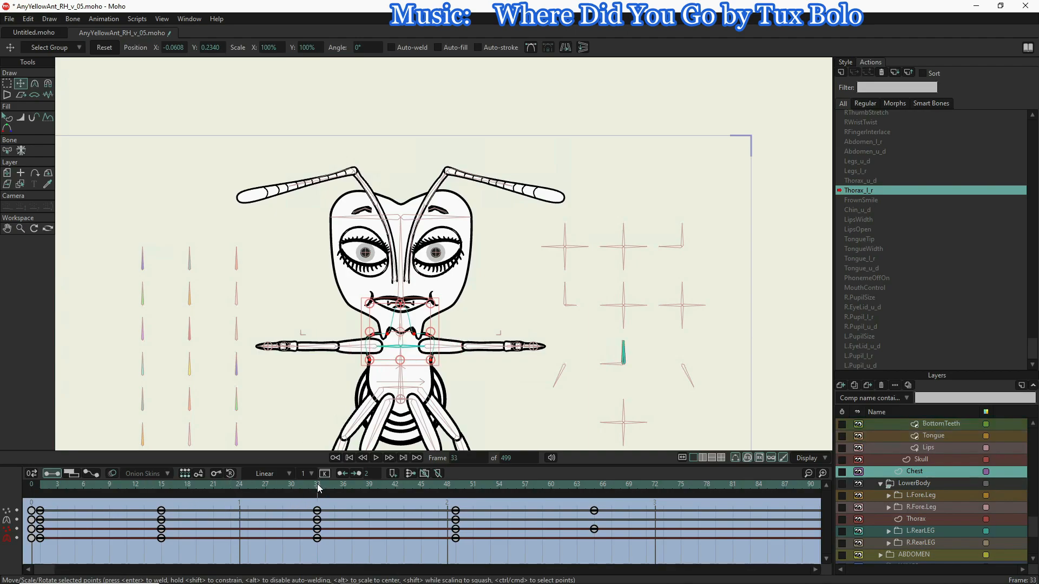
click(104, 48)
click(40, 85)
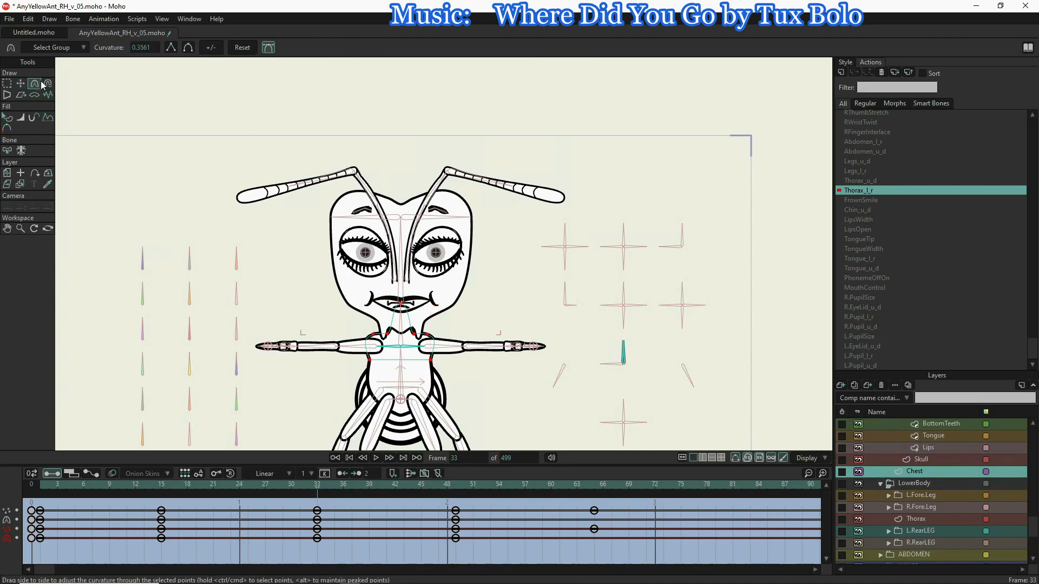
click(241, 48)
- Return to the Mainline, select the EveryYellowAnt layer and recheck the torso with Manipulate Bones
scroll(871, 150, up, 5)
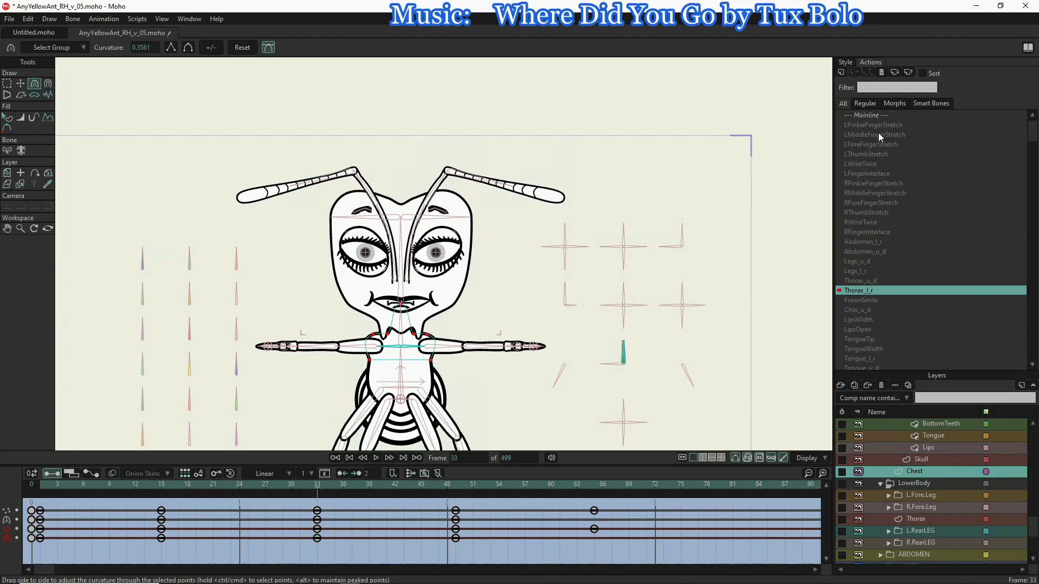
click(872, 116)
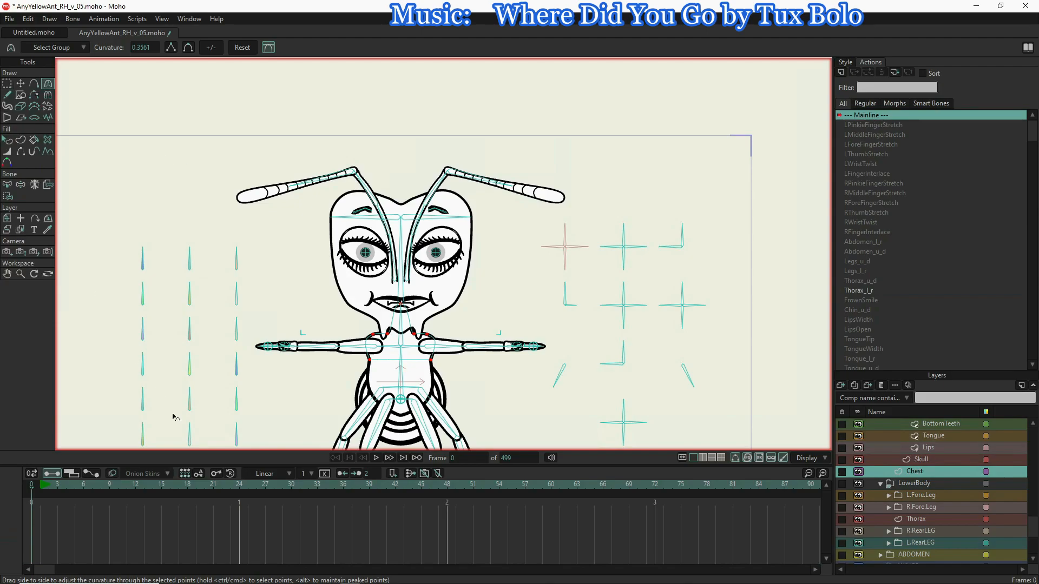
scroll(929, 452, up, 3)
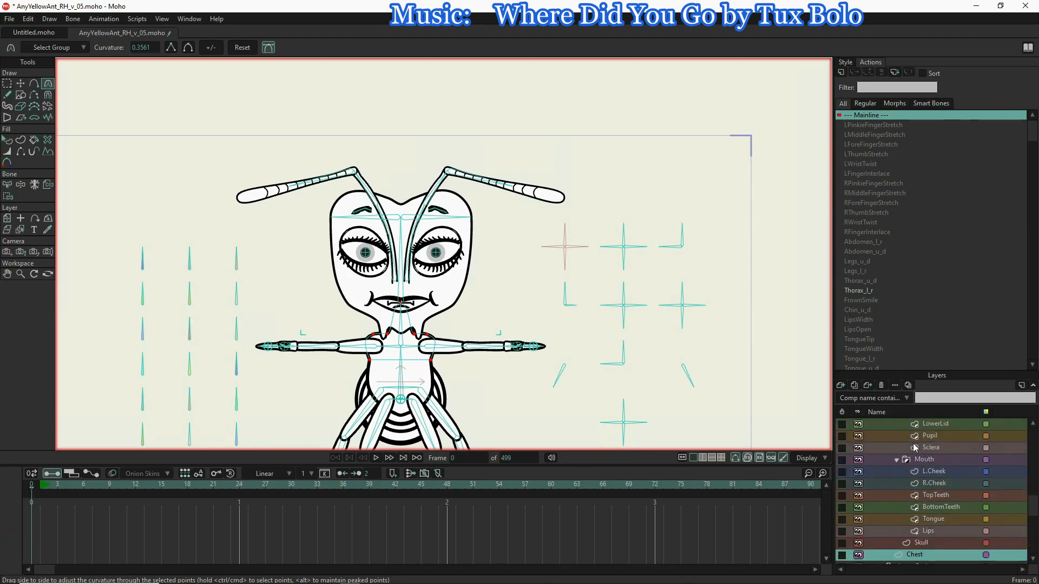
scroll(929, 452, up, 2)
scroll(916, 432, up, 4)
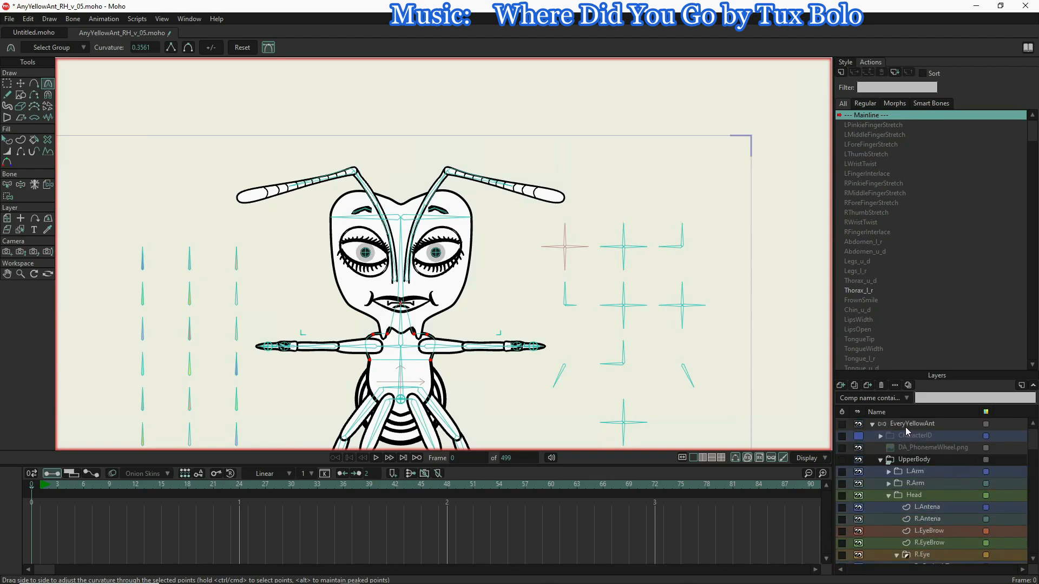
click(904, 427)
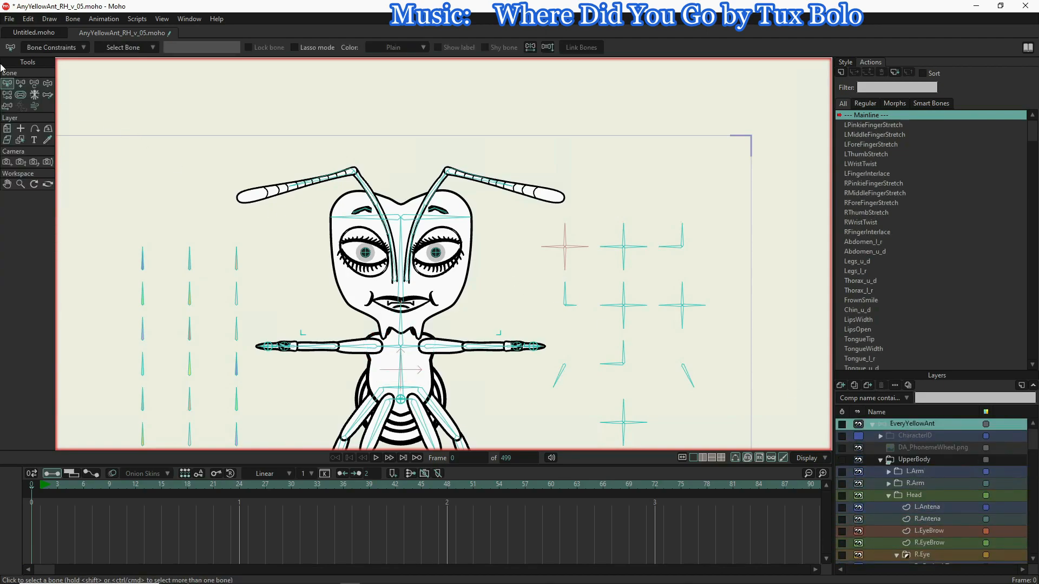
click(48, 84)
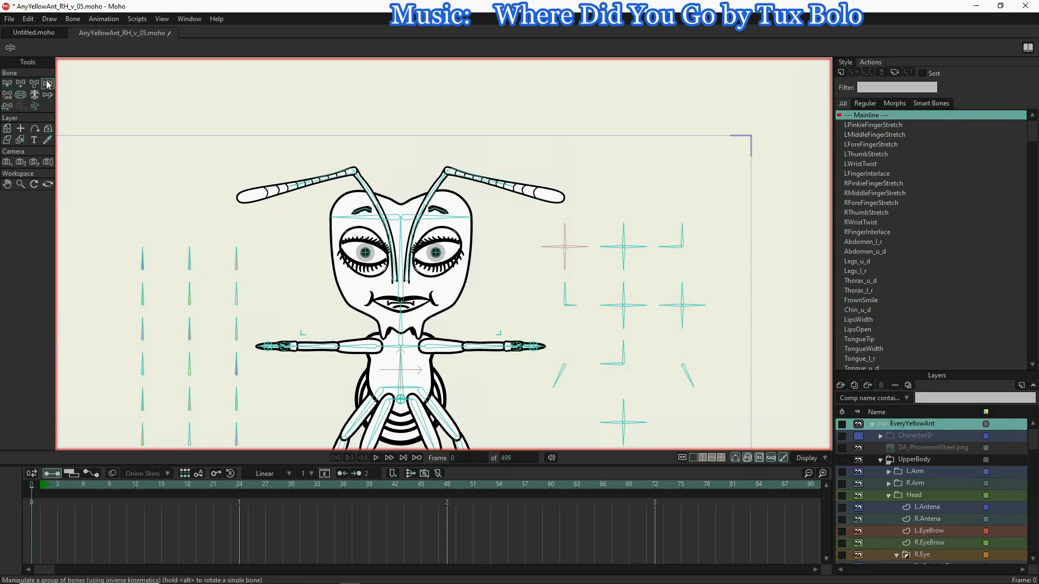
- Compare how the ant rig and the hand artwork display with the Select Bone and Manipulate Bones tools at frame 0
click(7, 85)
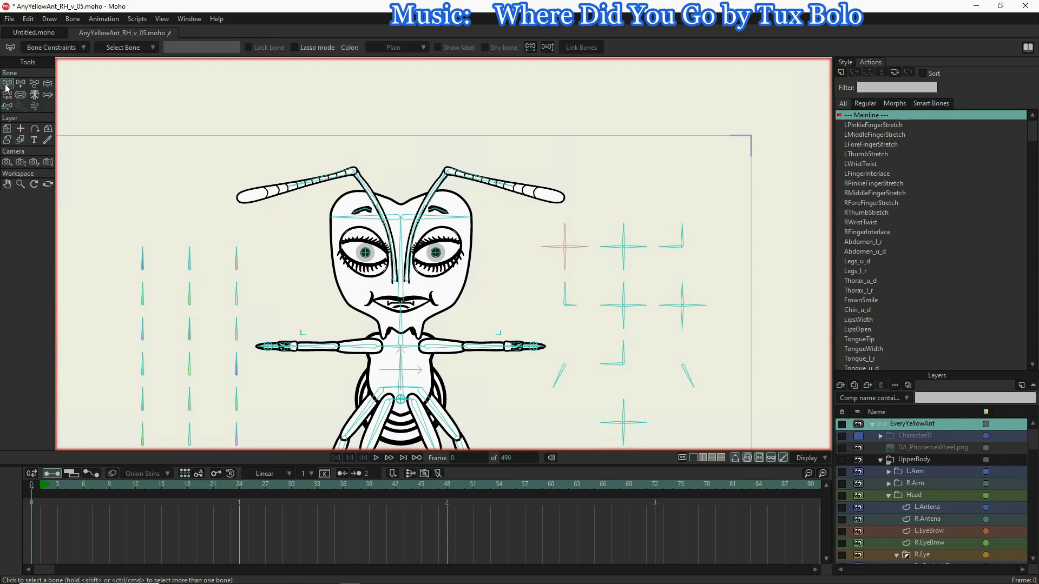
click(48, 86)
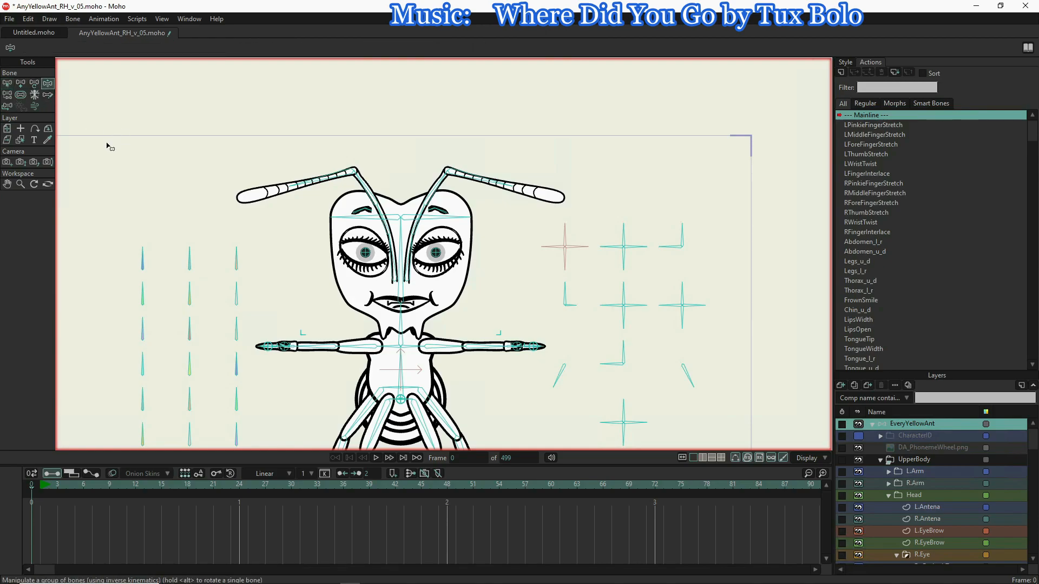
drag(297, 283, 301, 190)
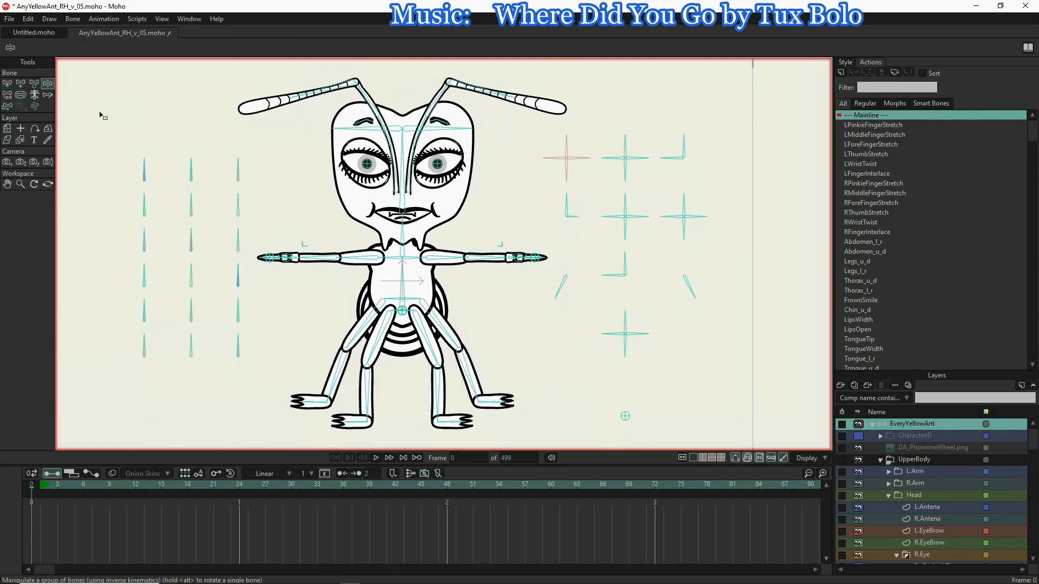
click(7, 85)
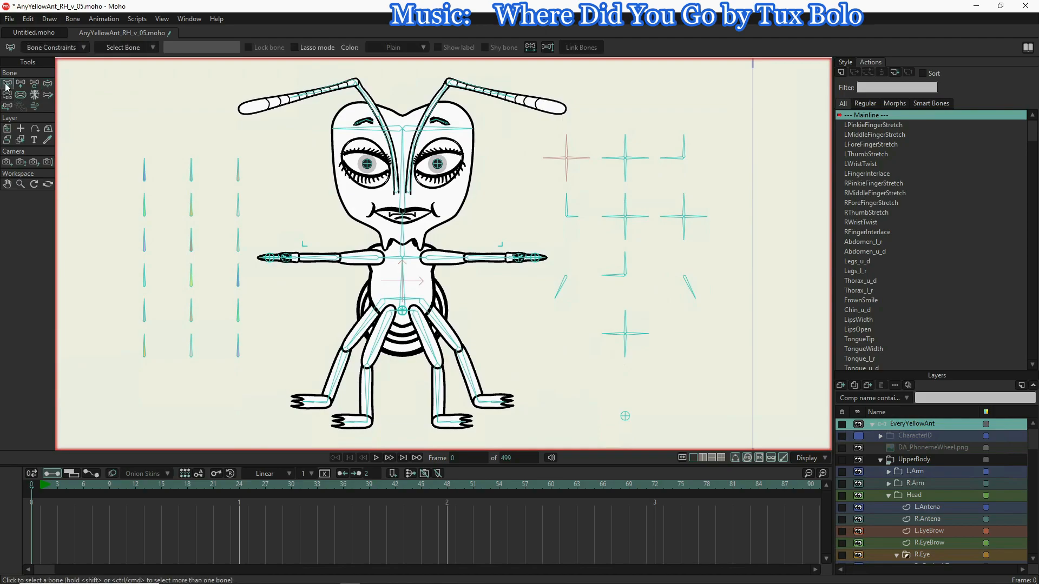
click(47, 86)
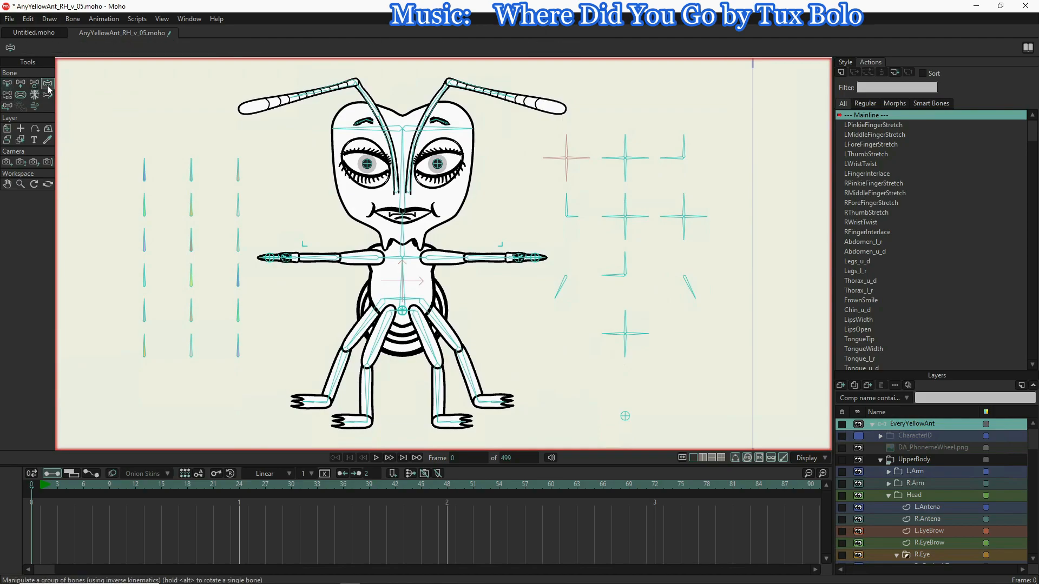
click(7, 86)
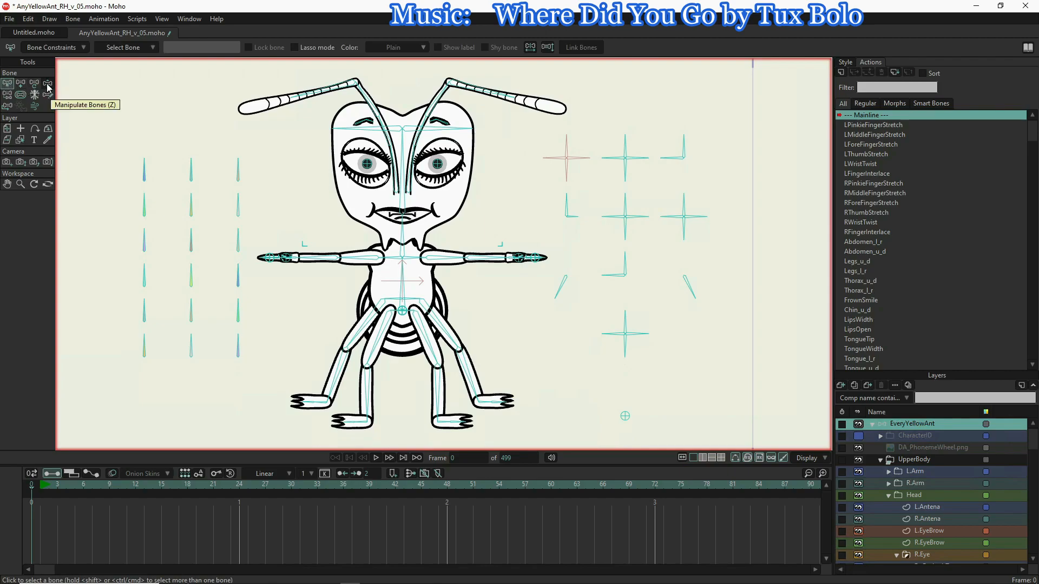
click(48, 87)
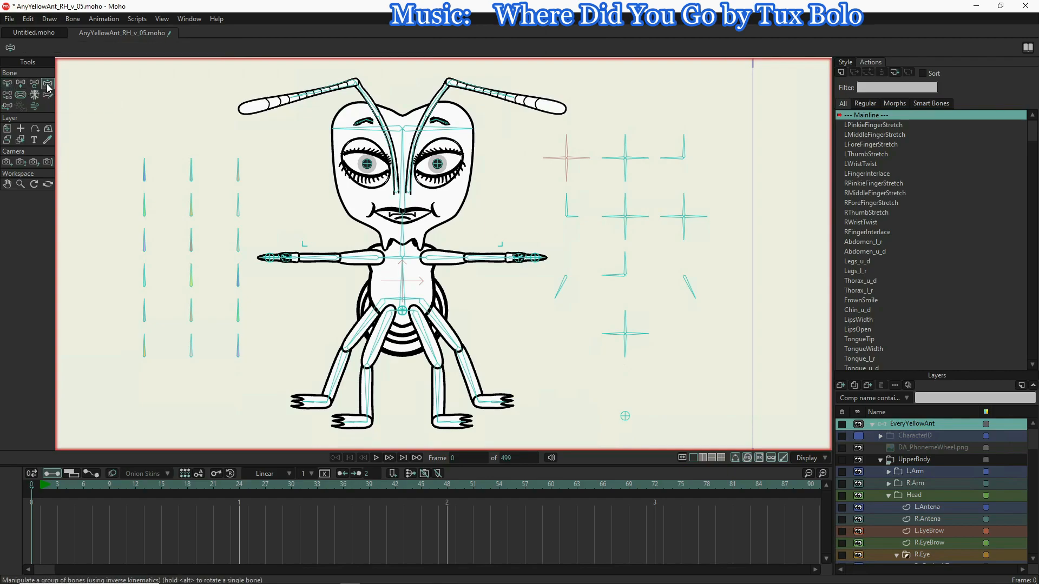
click(9, 85)
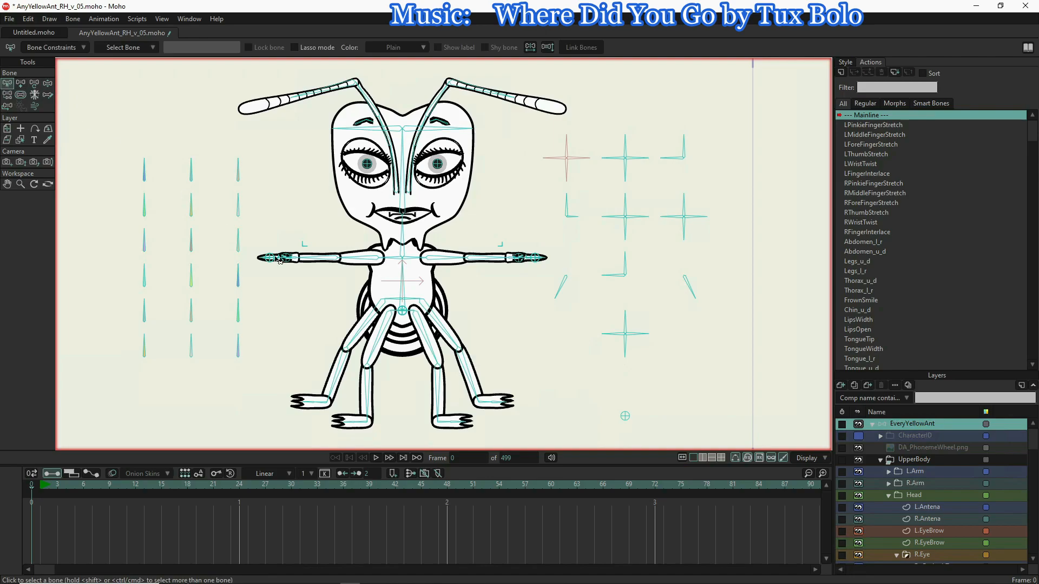
scroll(279, 259, up, 6)
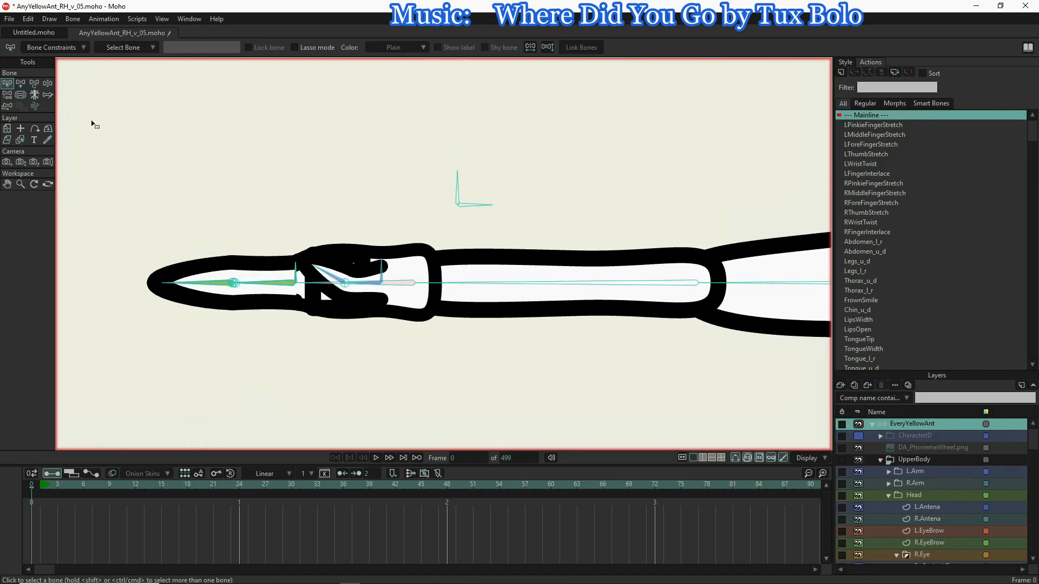
click(48, 85)
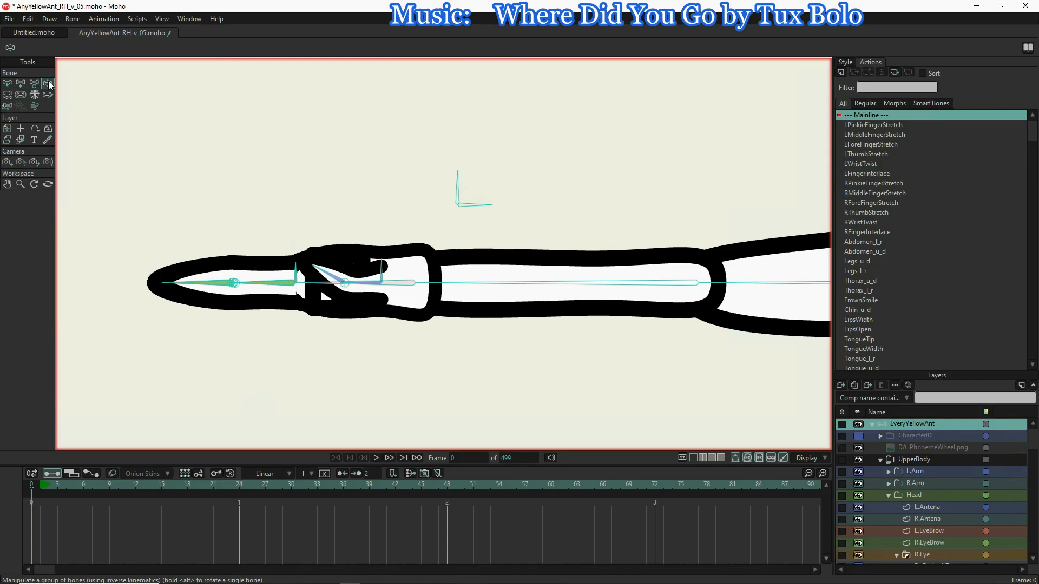
click(8, 83)
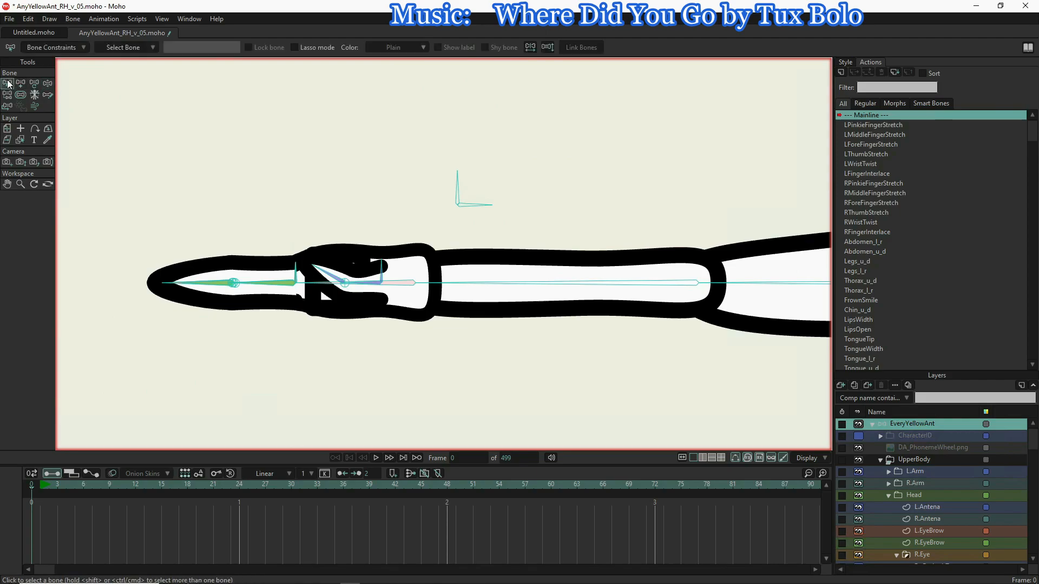
click(48, 84)
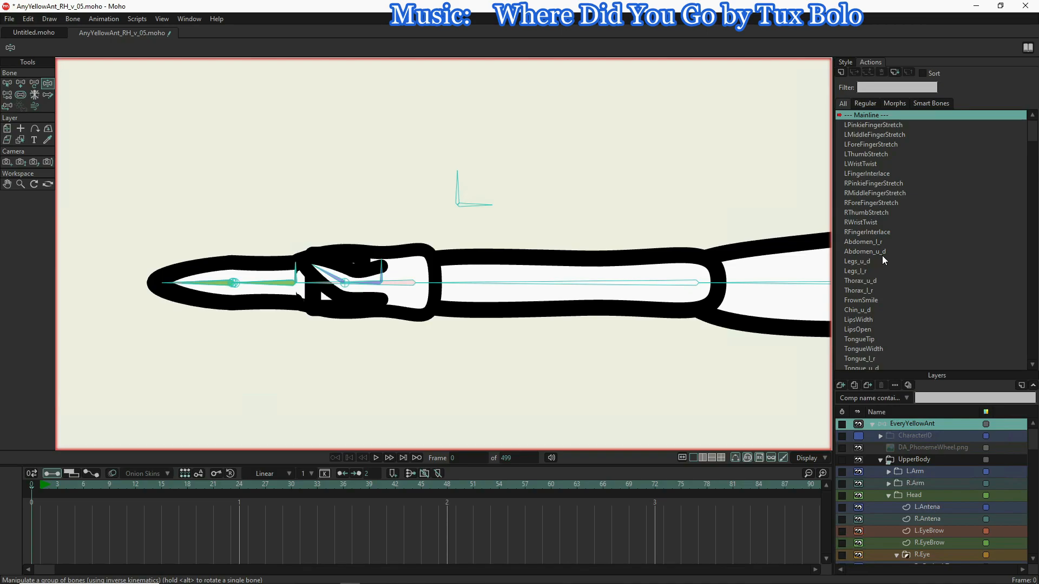
- Open the LWristTwist action for editing and go to its frame 33
scroll(882, 257, down, 1)
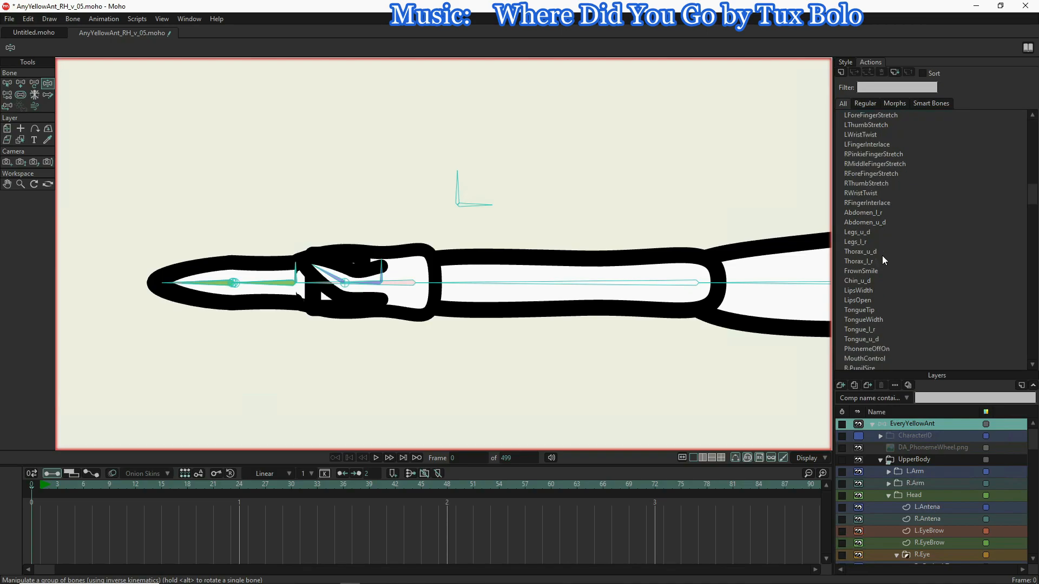
scroll(881, 265, down, 2)
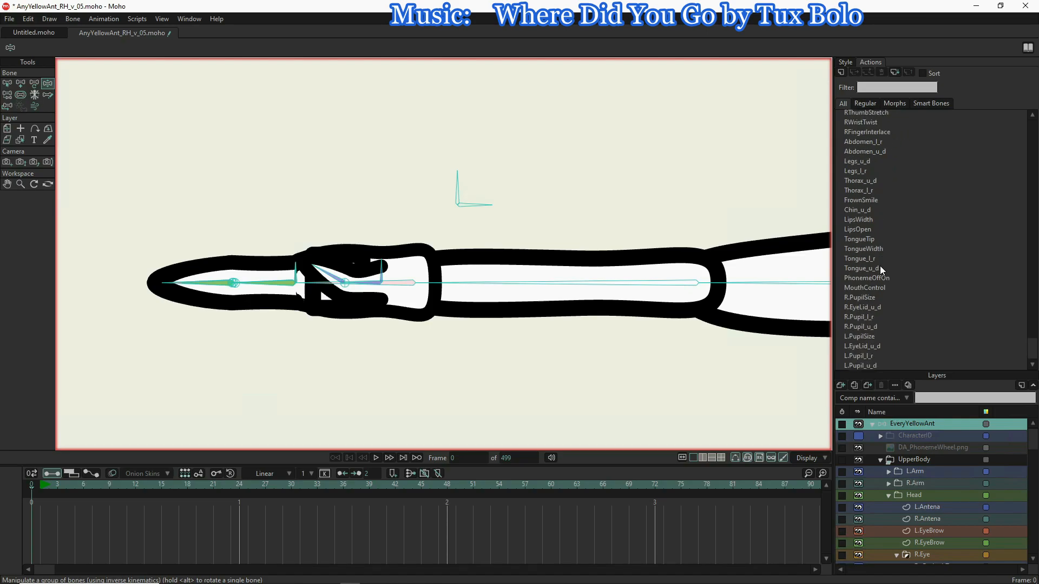
scroll(902, 254, up, 3)
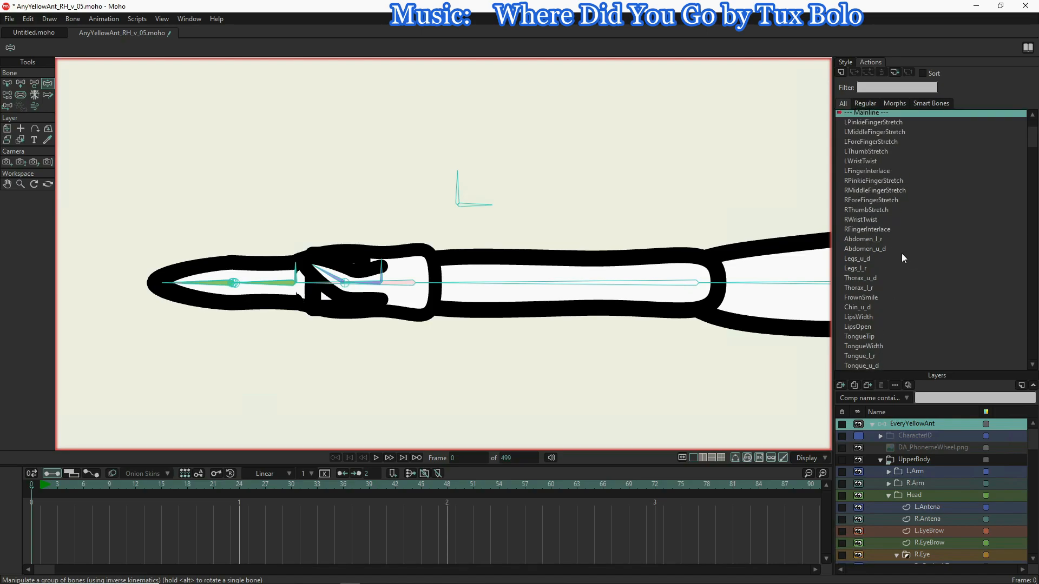
click(859, 162)
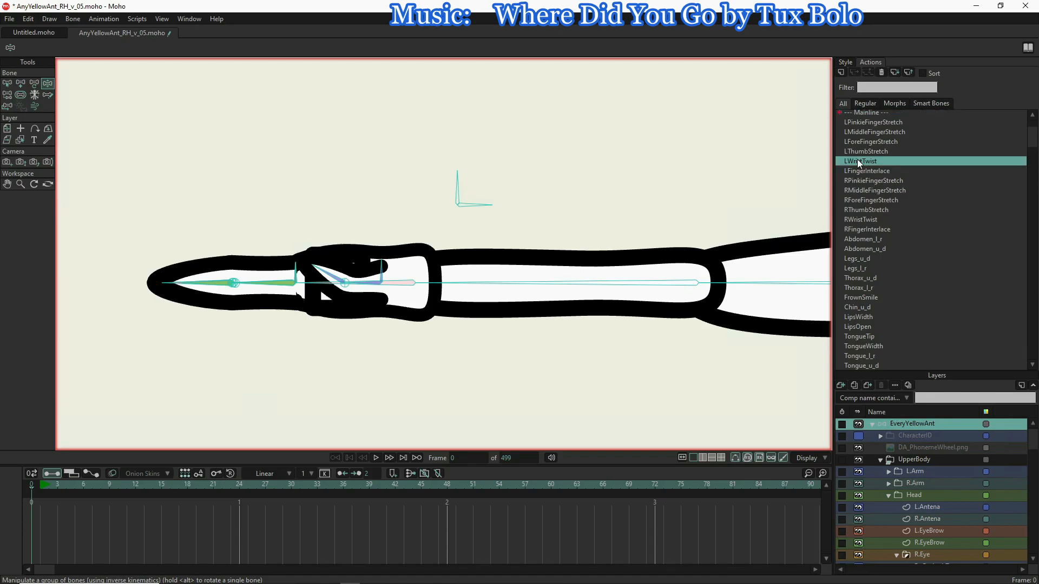
double_click(857, 161)
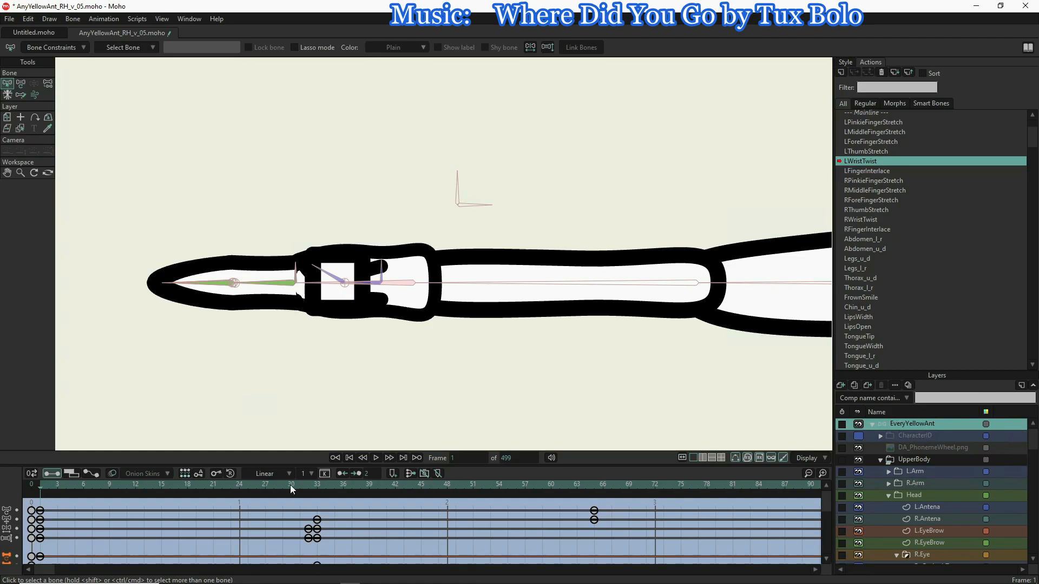
click(318, 485)
- Expand the L.Arm group and select the Palm layer inside its Hand group
click(888, 471)
scroll(940, 488, down, 2)
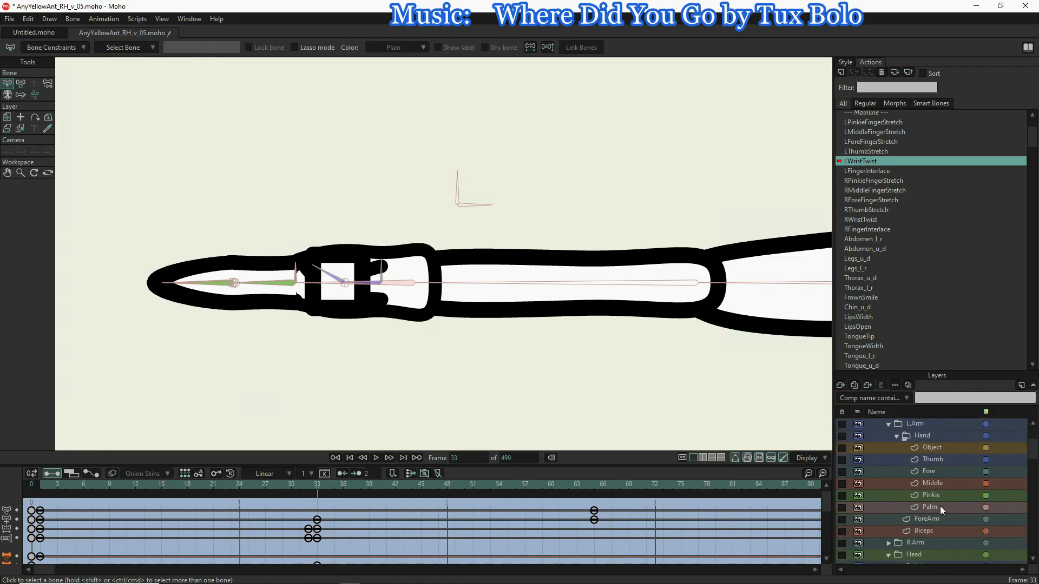
click(940, 507)
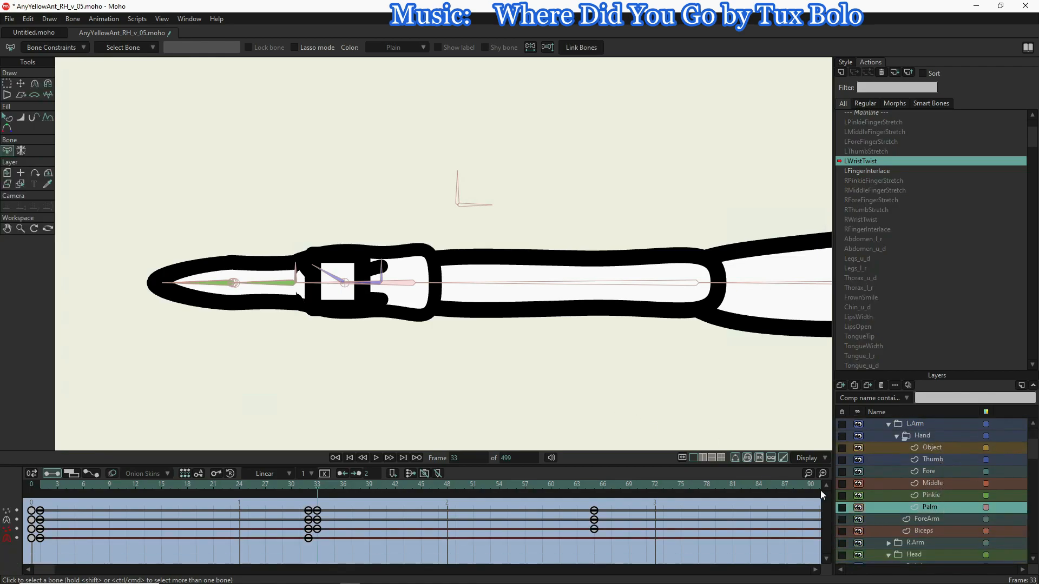
scroll(944, 541, down, 1)
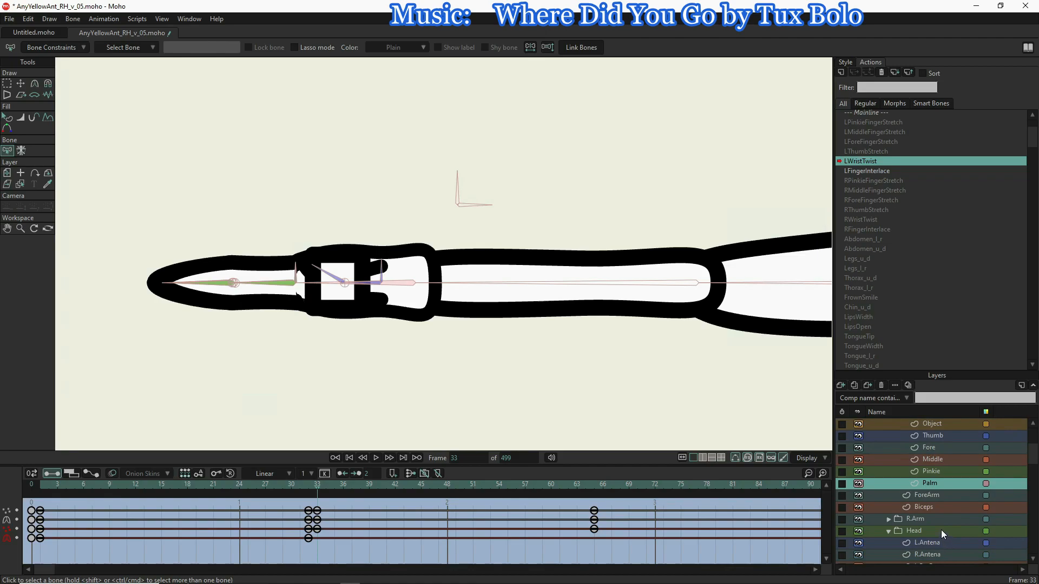
scroll(289, 317, down, 10)
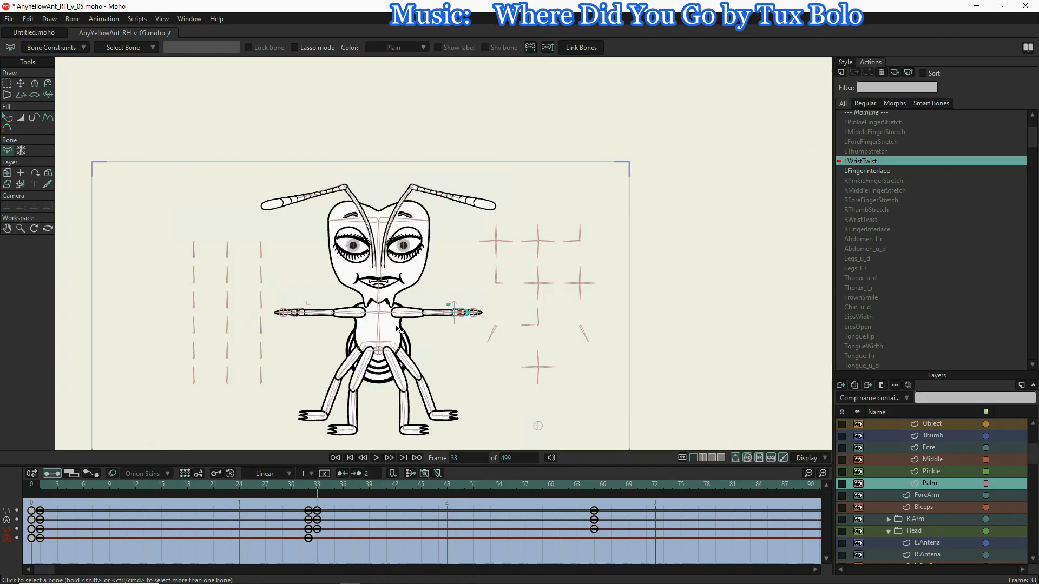
scroll(471, 314, up, 7)
scroll(462, 319, up, 5)
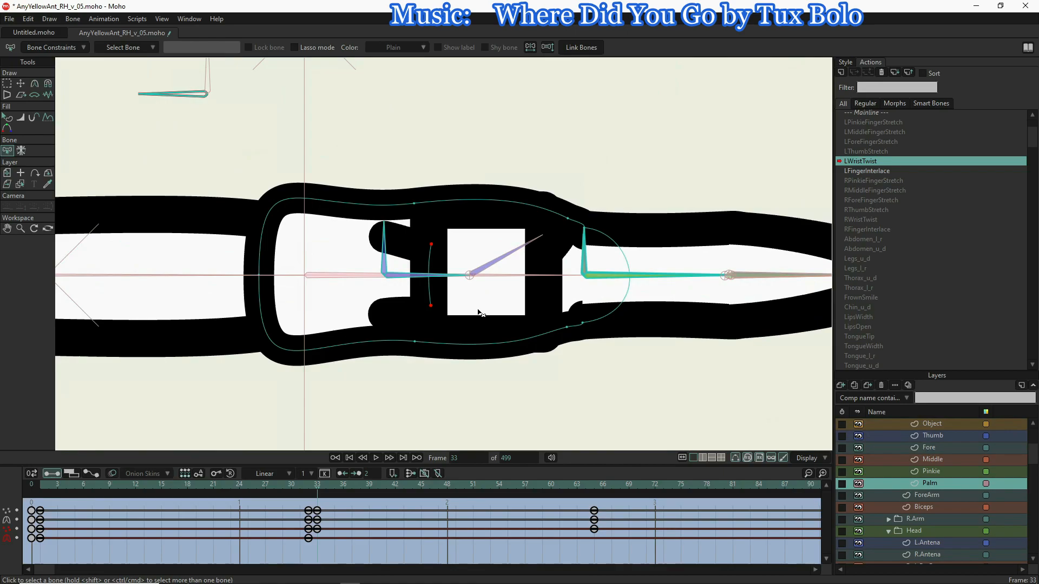
- Select all points of the left Palm layer and reset their positions and curvature at frame 33
key(t)
key(ctrl+a)
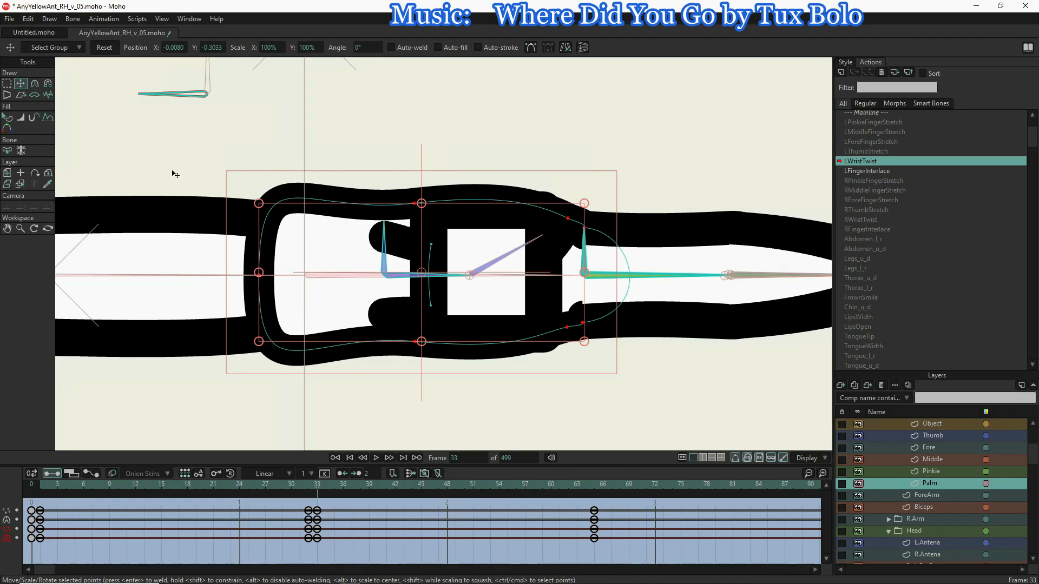
click(106, 47)
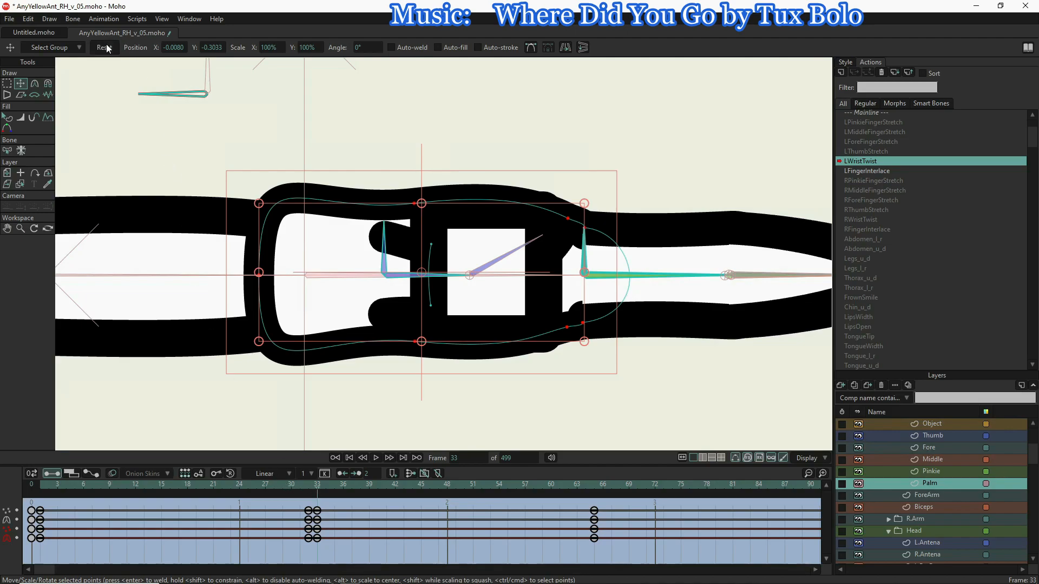
click(34, 84)
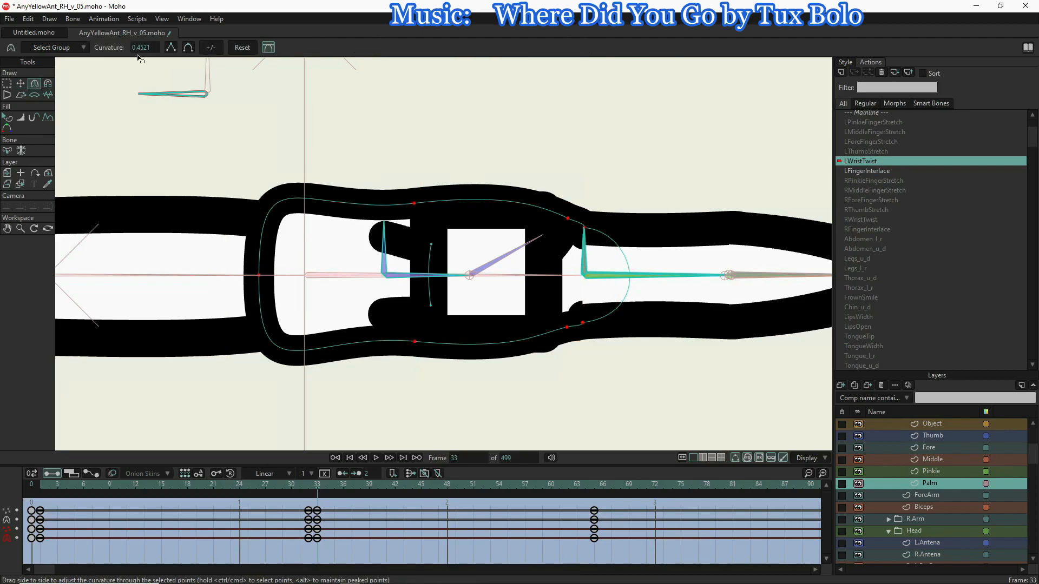
click(245, 48)
- Hide the Object layer in the L.Arm Hand group
scroll(750, 178, down, 10)
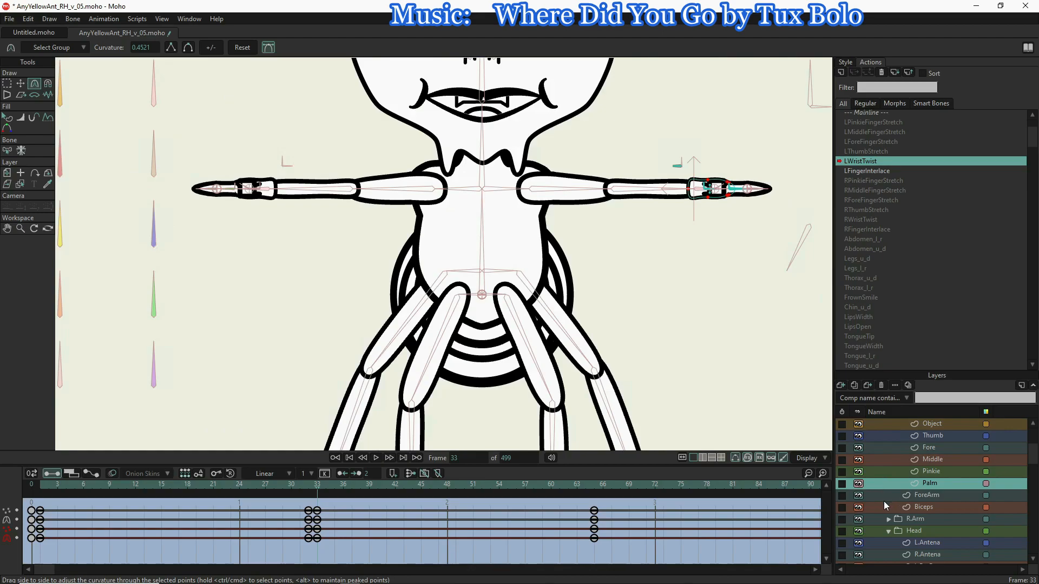
click(858, 424)
scroll(908, 455, up, 2)
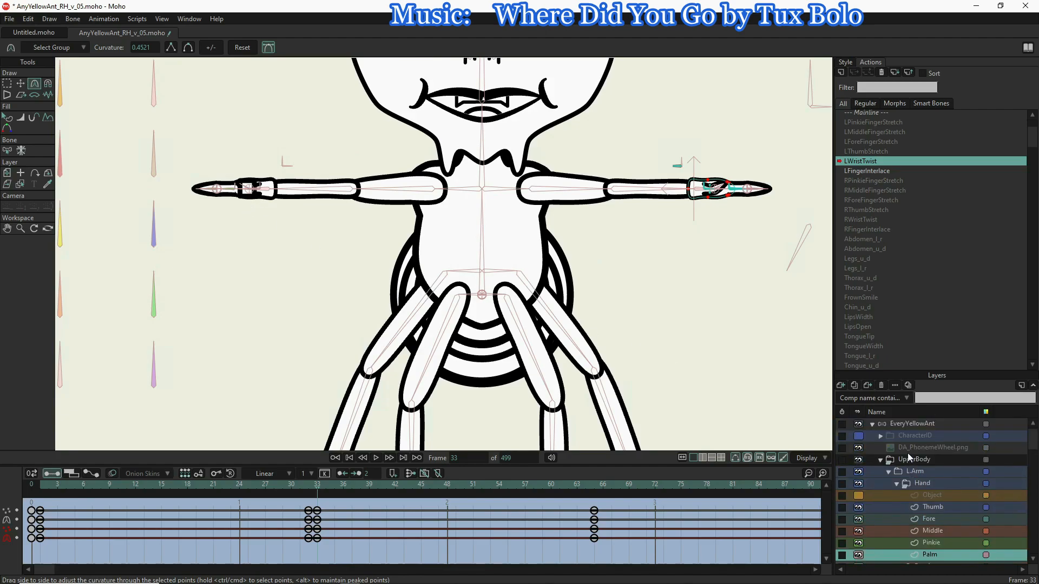
- Activate the RWristTwist action and select the Palm layer of the R.Arm hand at frame 33
click(859, 219)
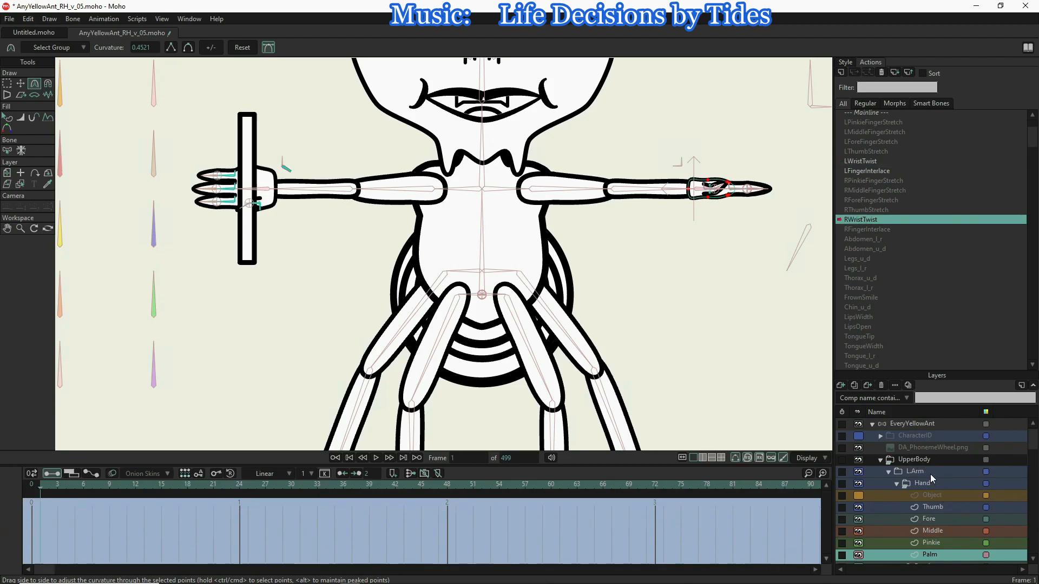
scroll(930, 487, down, 2)
scroll(929, 487, down, 1)
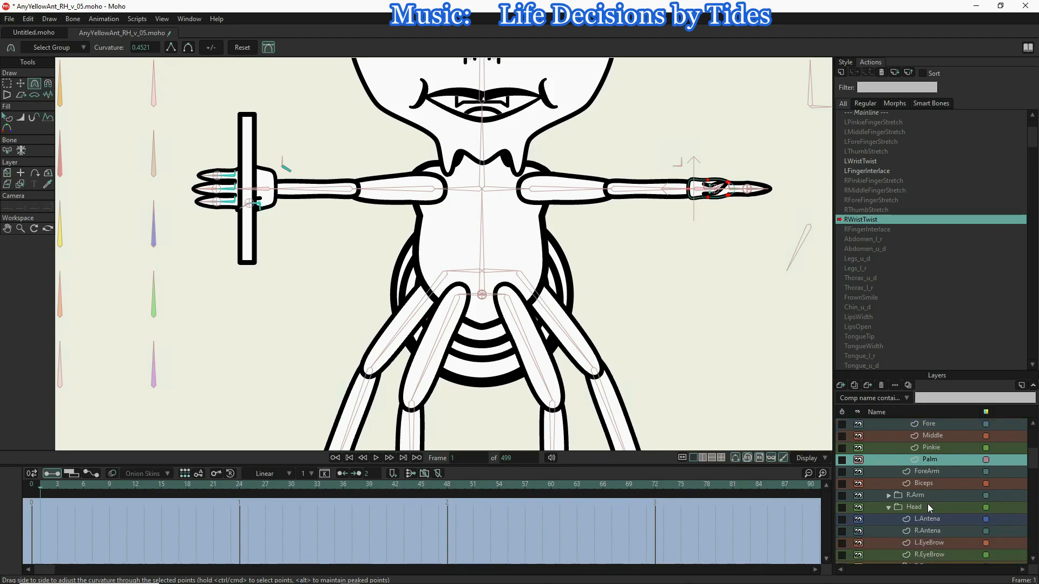
click(888, 494)
scroll(946, 512, down, 2)
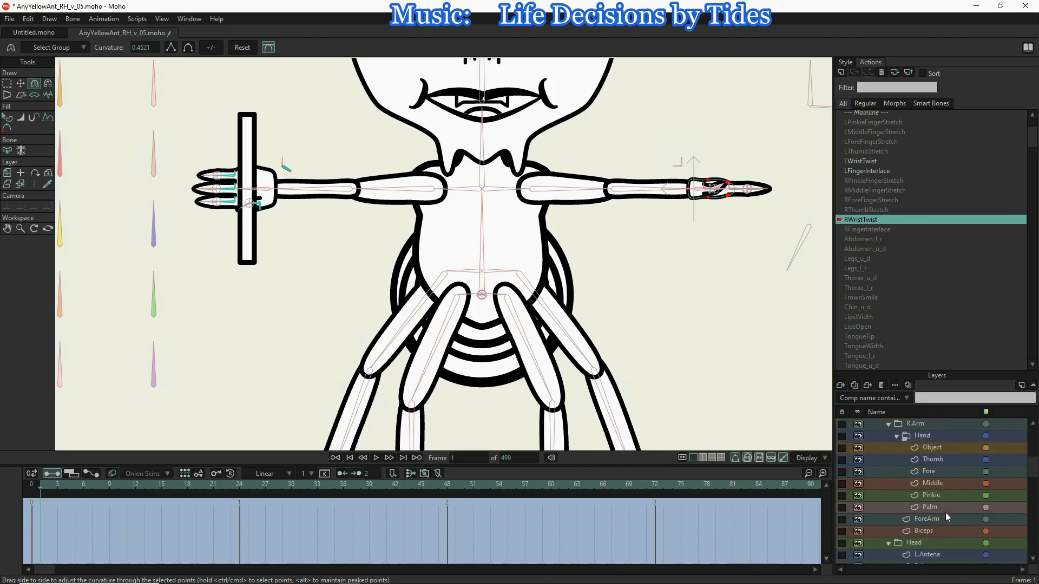
click(941, 508)
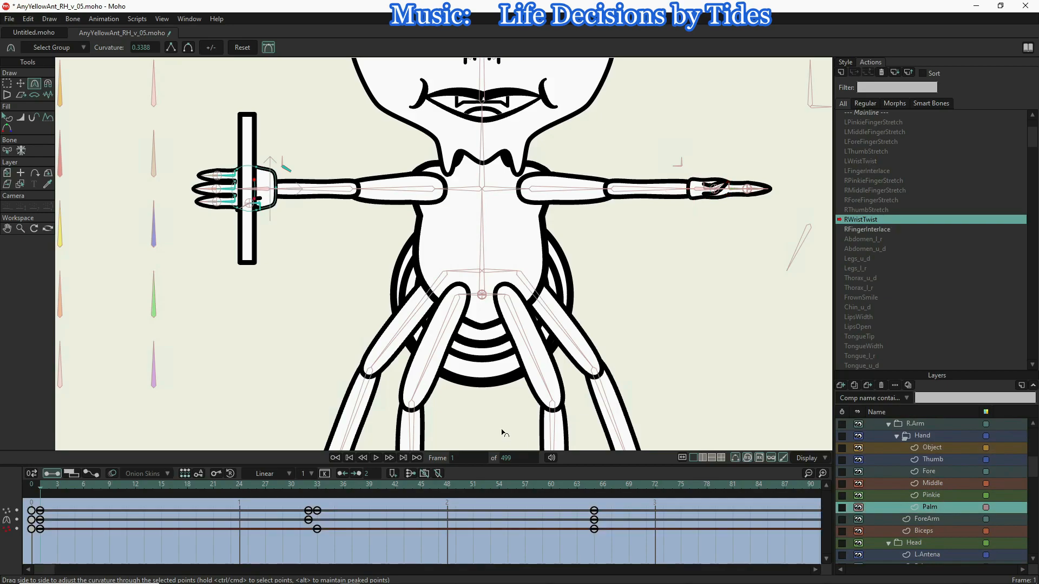
click(317, 486)
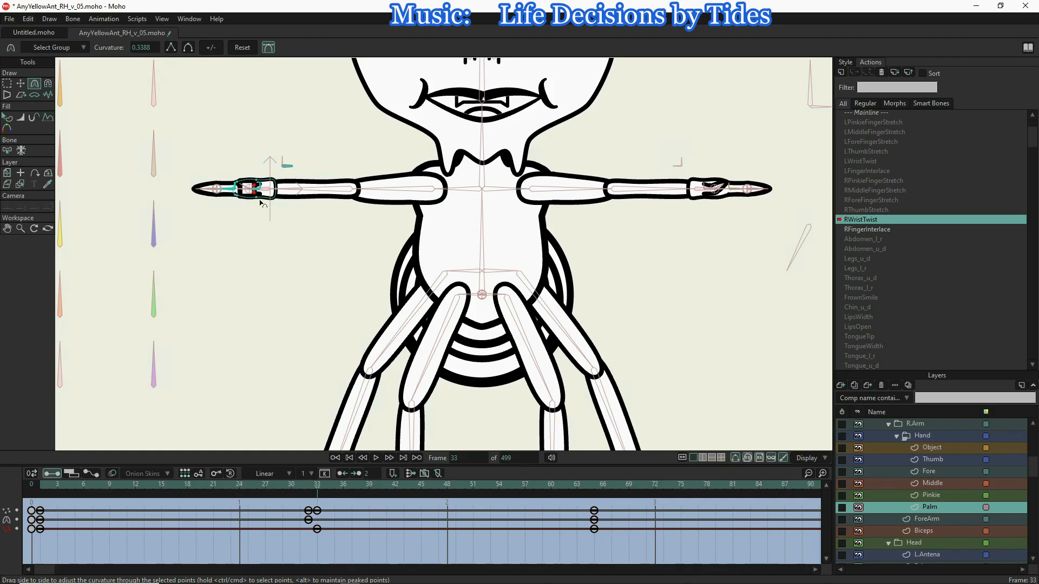
- Select all points of the right Palm layer and reset their positions at frame 33
scroll(256, 190, up, 5)
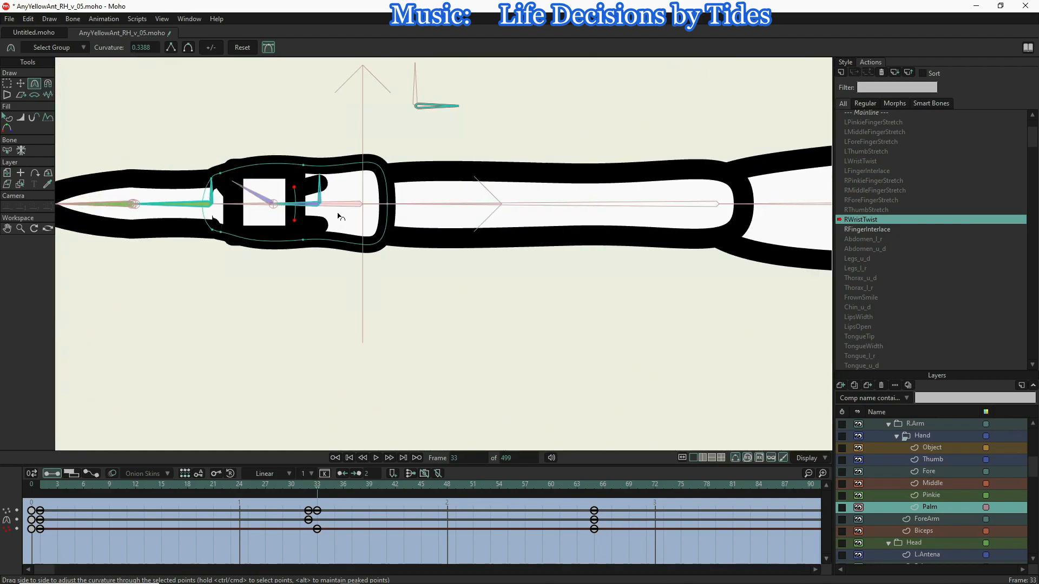
key(t)
key(ctrl+a)
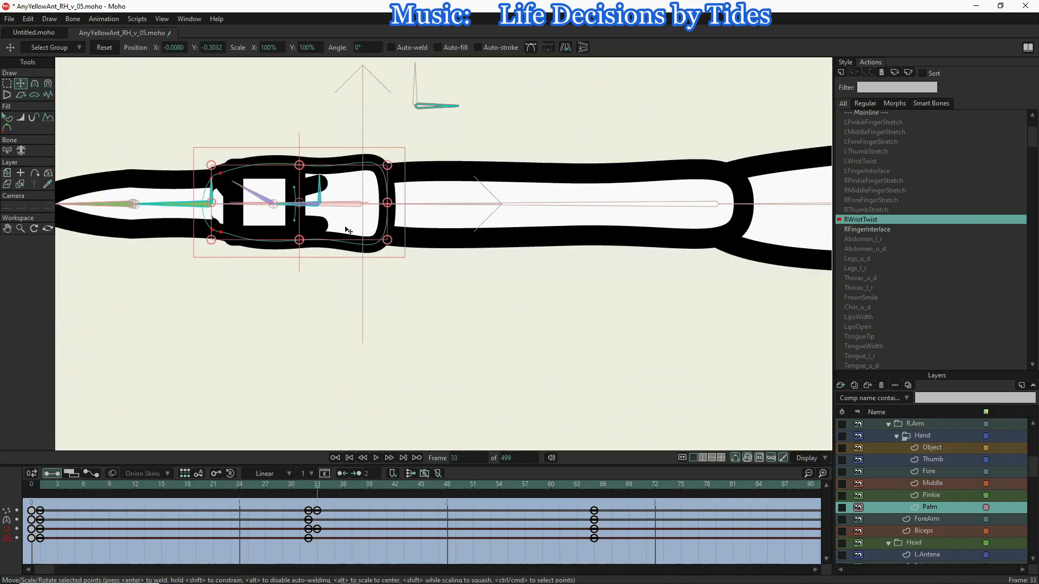
click(105, 48)
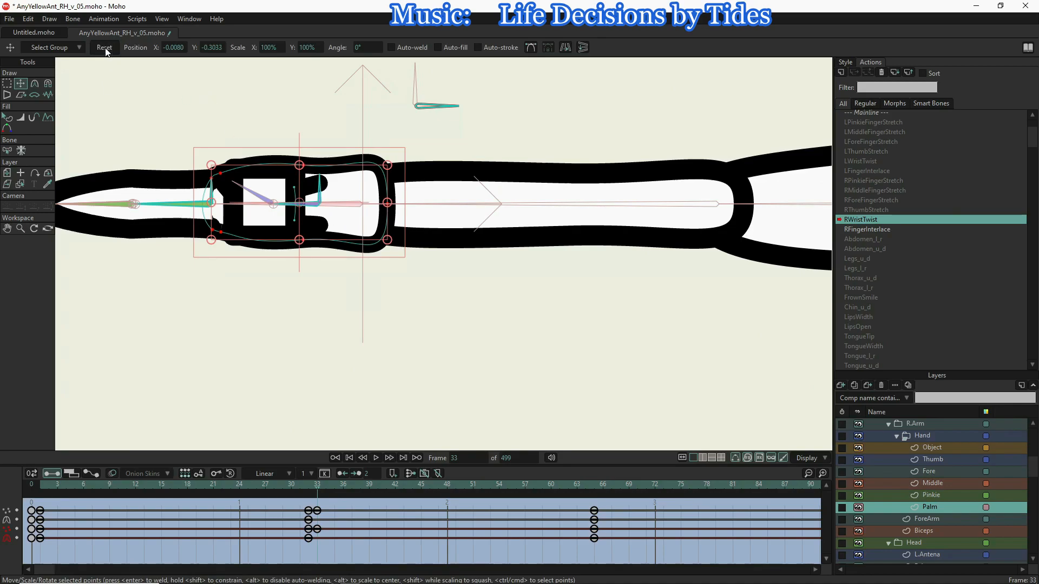
- Reset the curvature of the selected points on the right Palm layer at frame 33
click(34, 83)
click(242, 48)
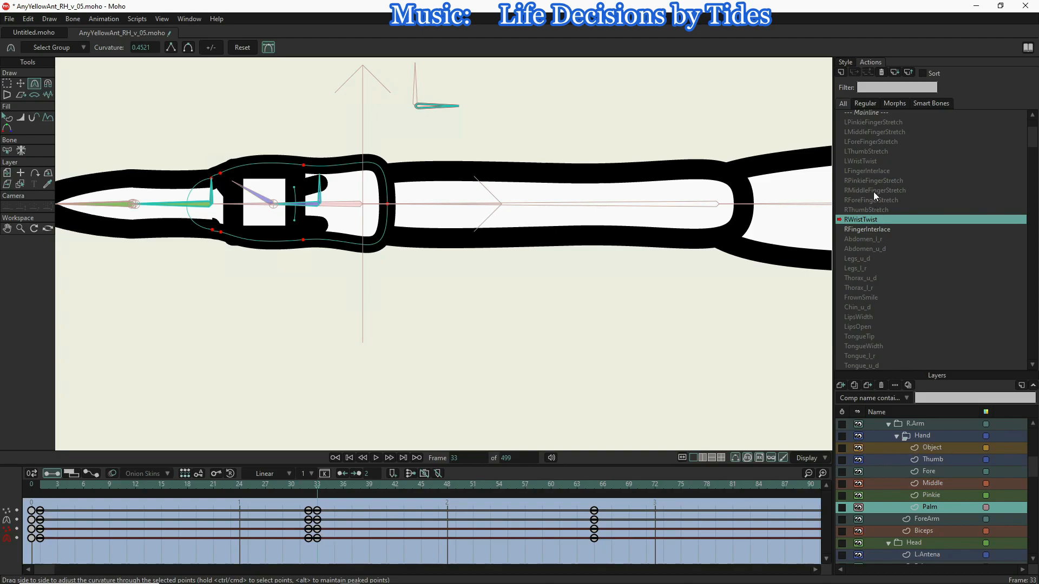
- Hide the Object layer in the R.Arm Hand group and make Mainline the active action
click(861, 117)
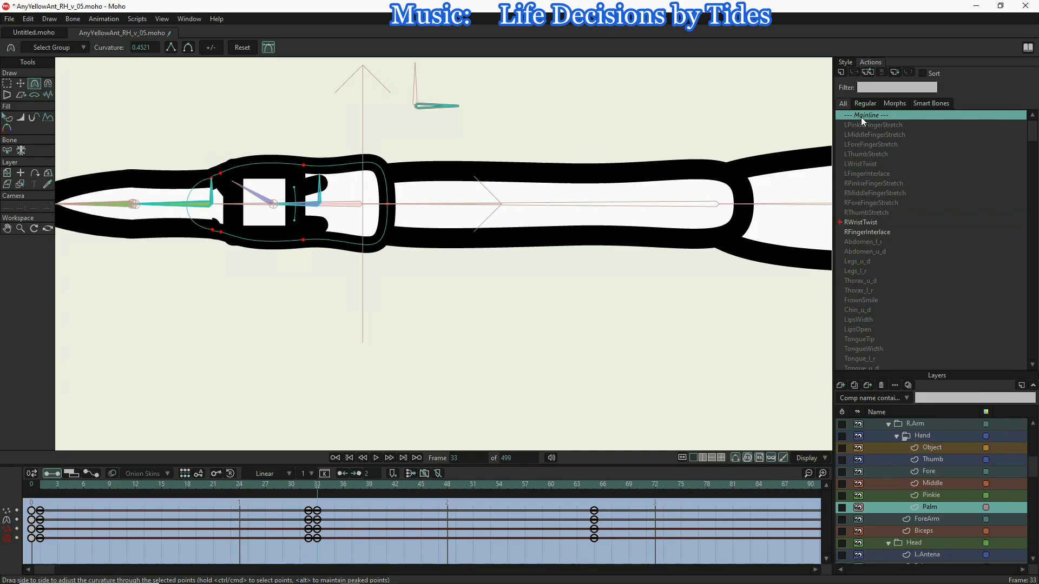
click(858, 449)
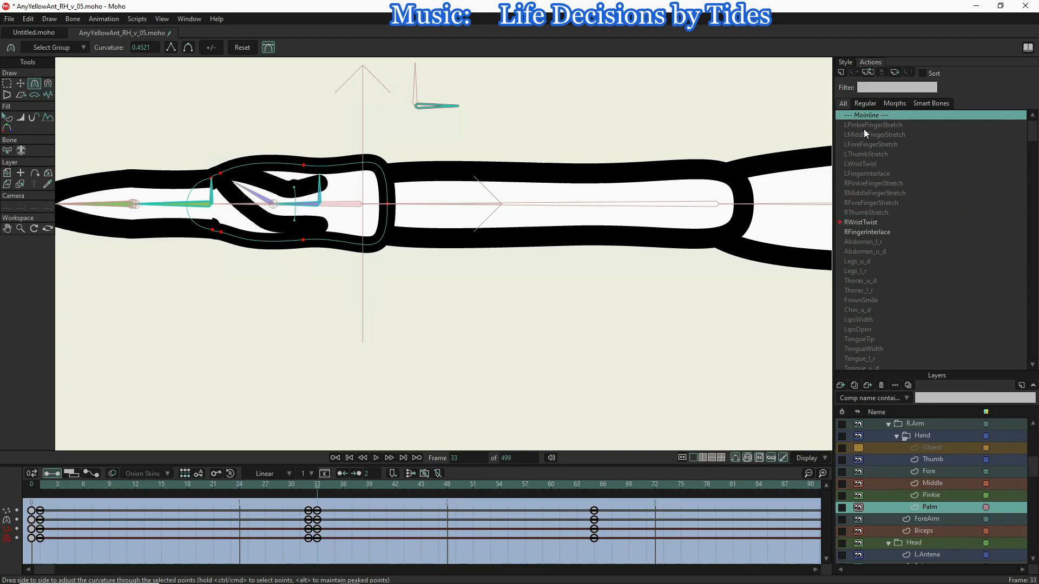
double_click(855, 117)
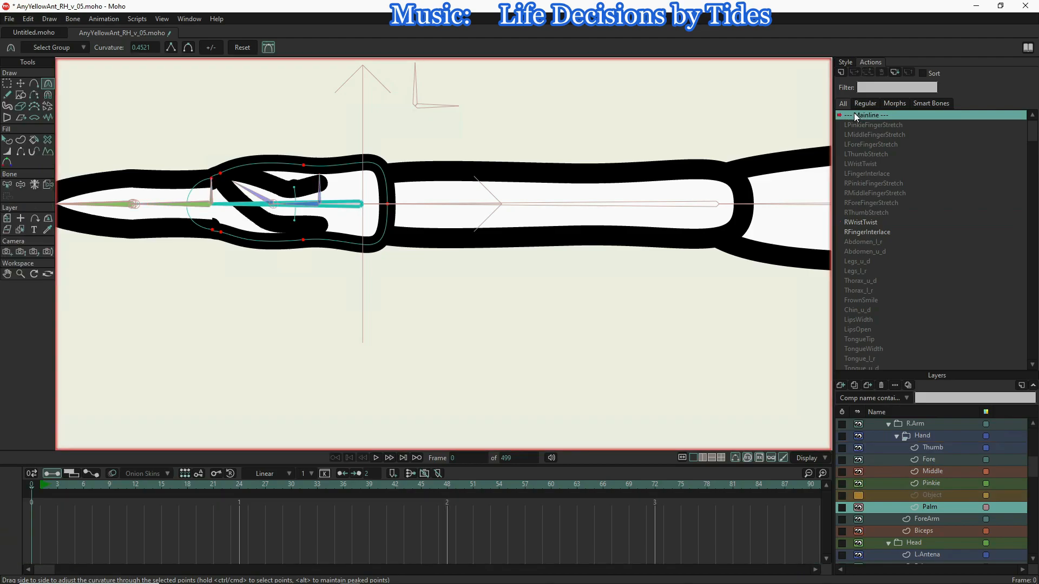
- Select the EveryYellowAnt bone layer and activate the Manipulate Bones tool
scroll(382, 288, down, 6)
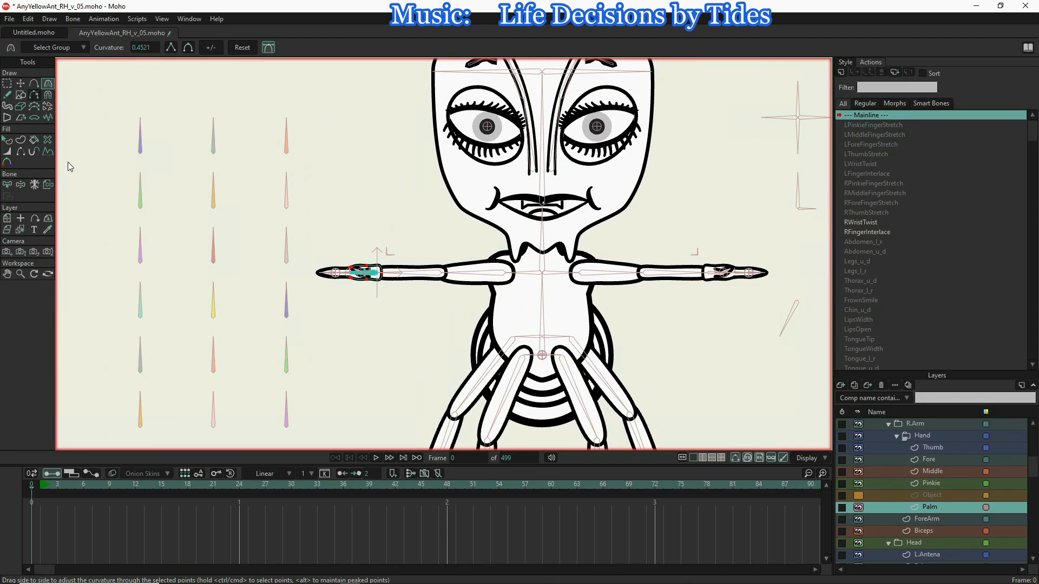
scroll(931, 443, up, 5)
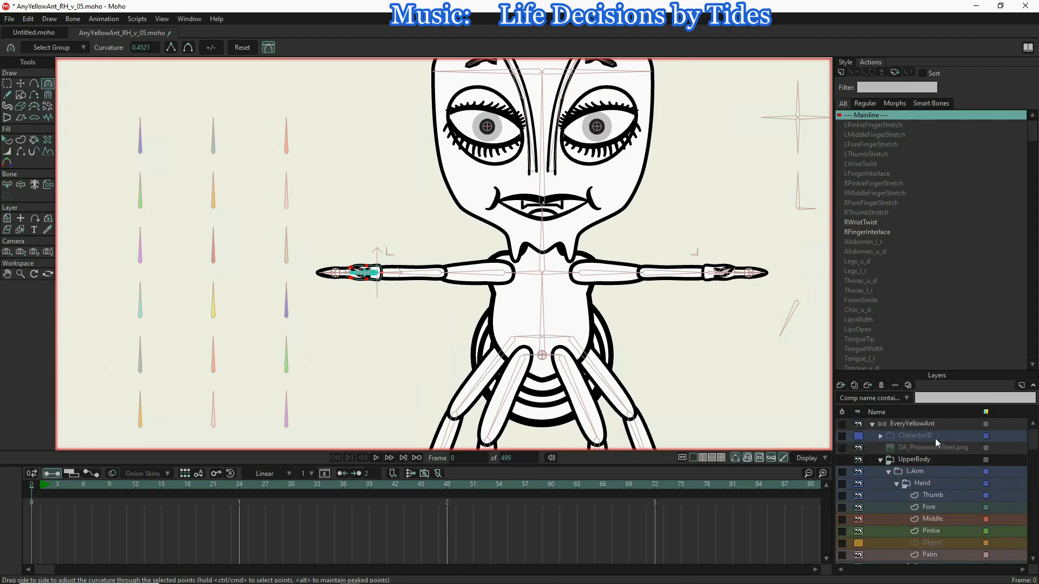
click(930, 424)
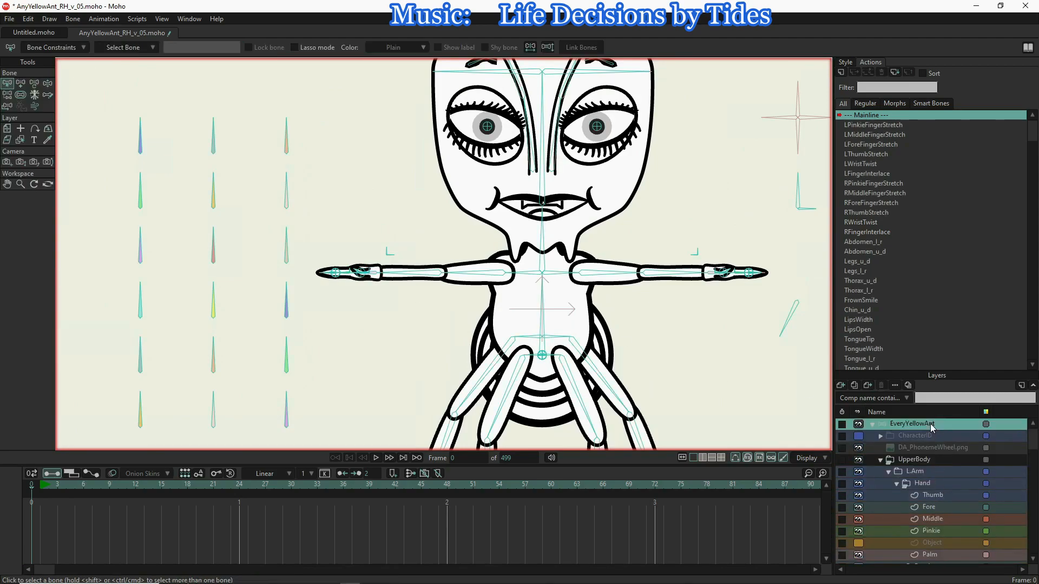
click(47, 84)
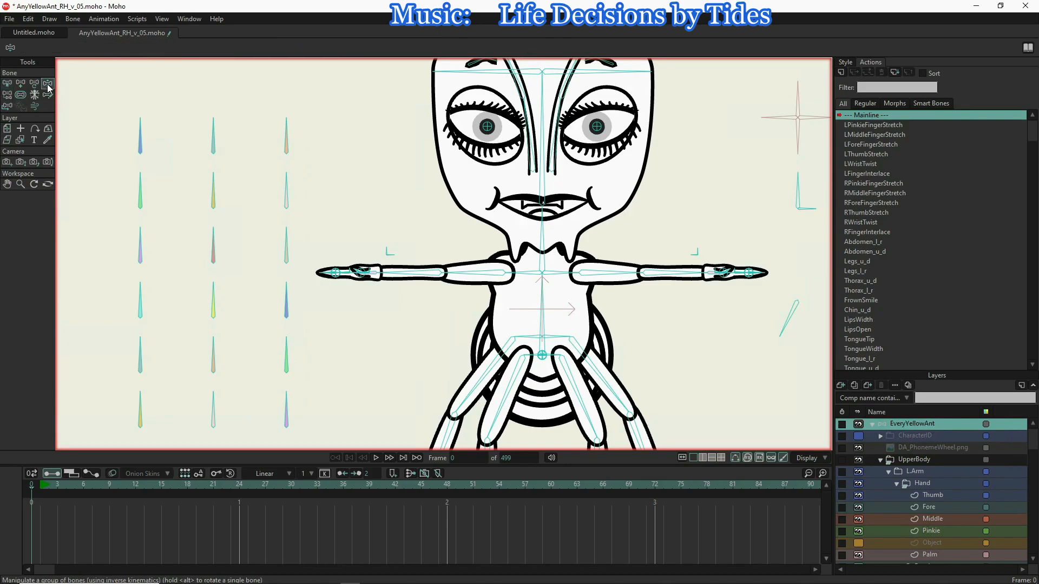
click(7, 84)
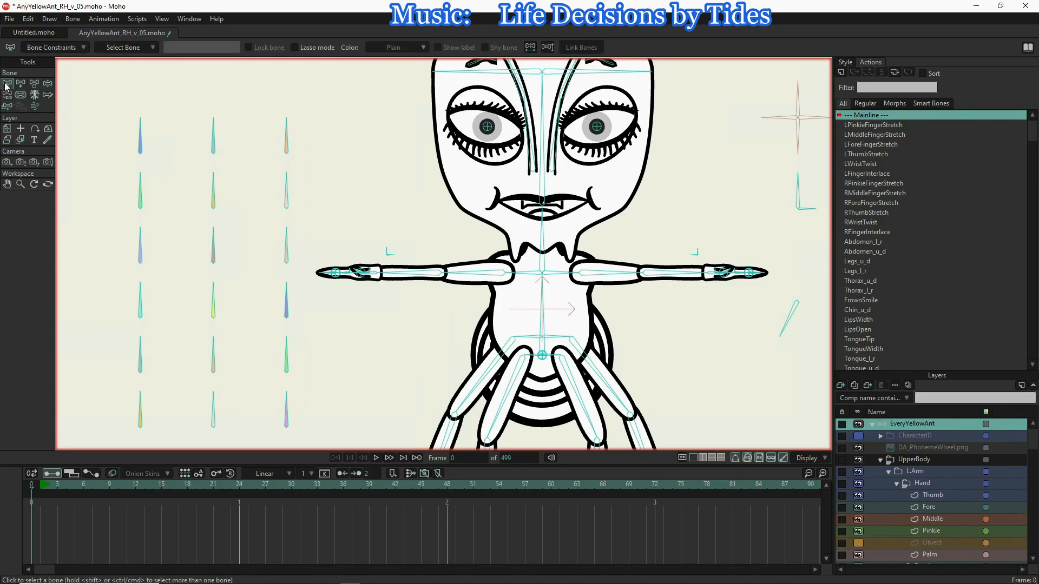
click(47, 84)
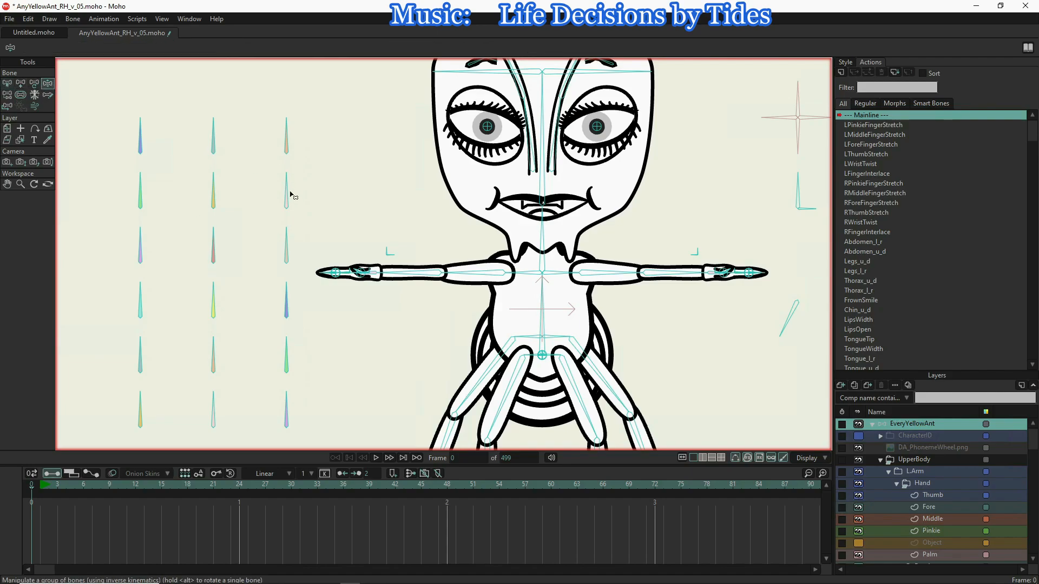
- Save the AnyYellowAnt_RH_v_05.moho project
scroll(256, 223, down, 2)
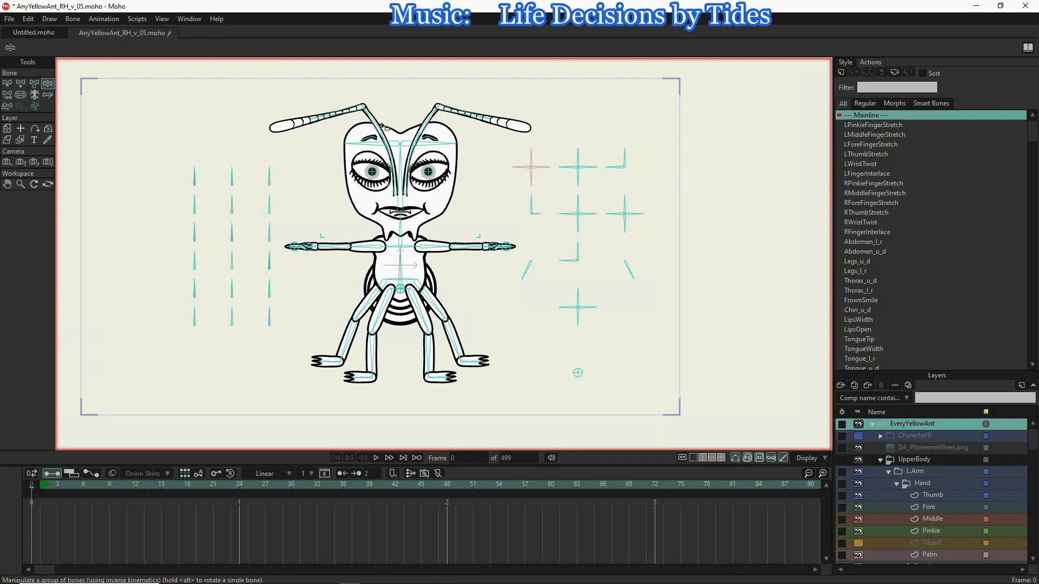
scroll(388, 135, up, 2)
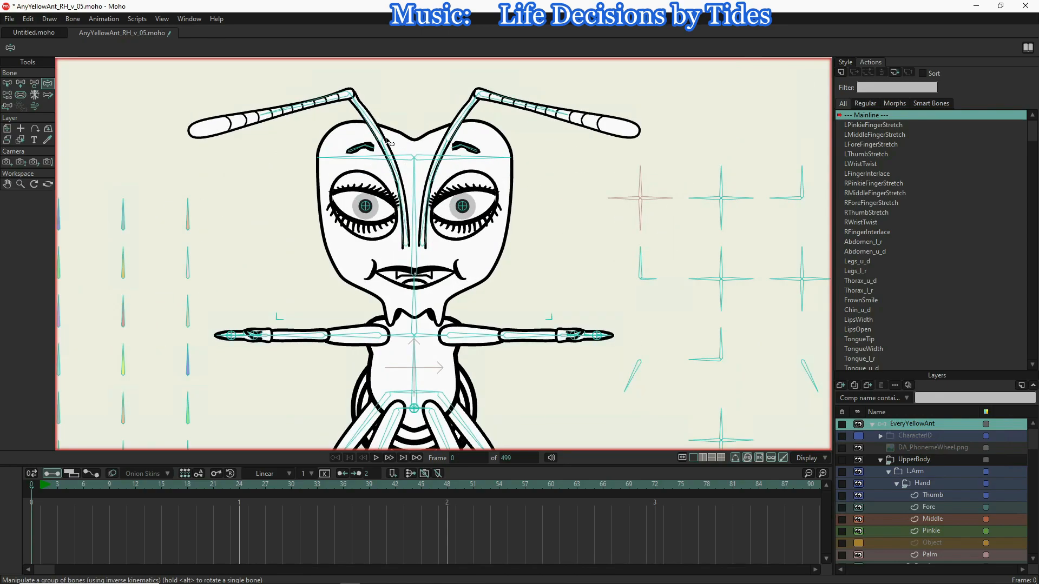
scroll(383, 190, down, 1)
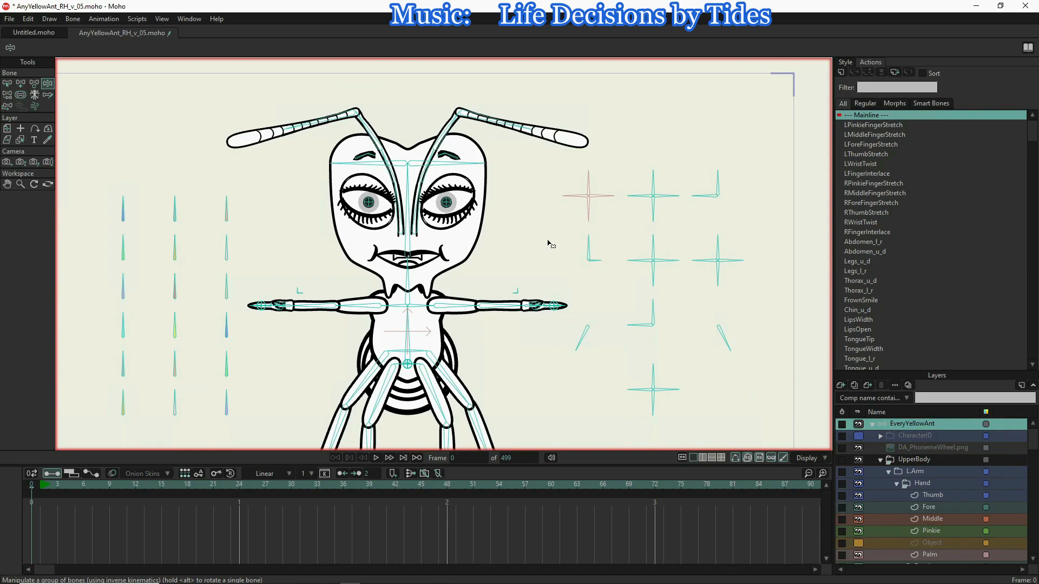
click(11, 19)
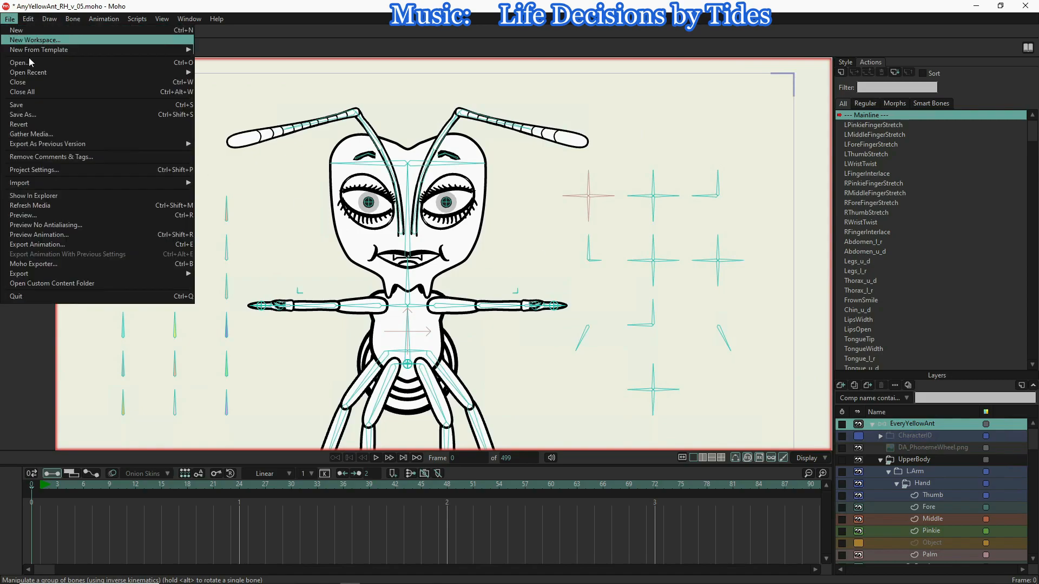
click(25, 107)
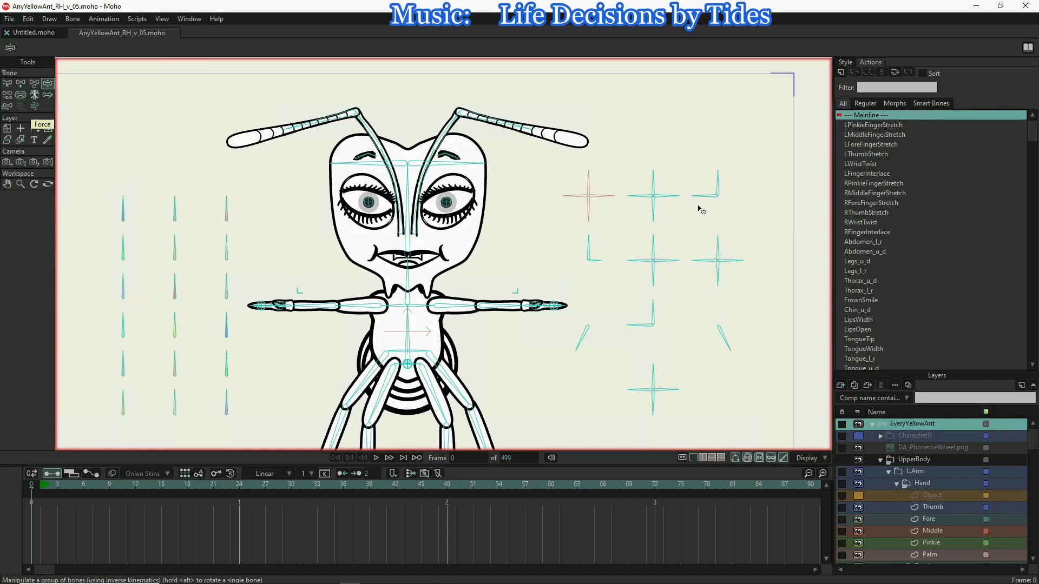
- Try the vertical and horizontal bones of the L-shaped controller at the end of the topmost controller row
drag(705, 199, 719, 181)
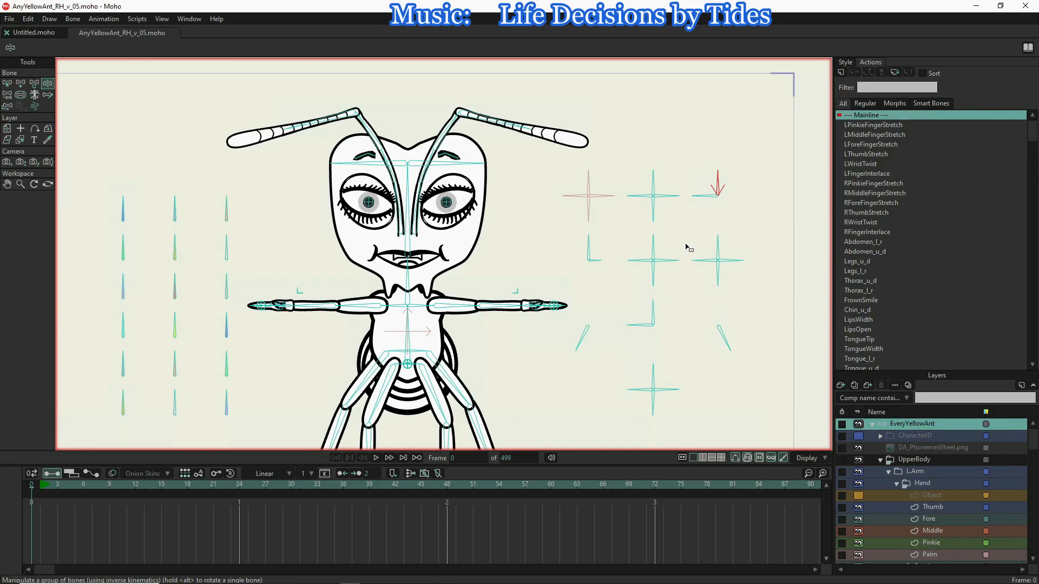
click(705, 197)
- Activate the Rotate Layer XY tool and select the Head layer in the UpperBody group
click(48, 130)
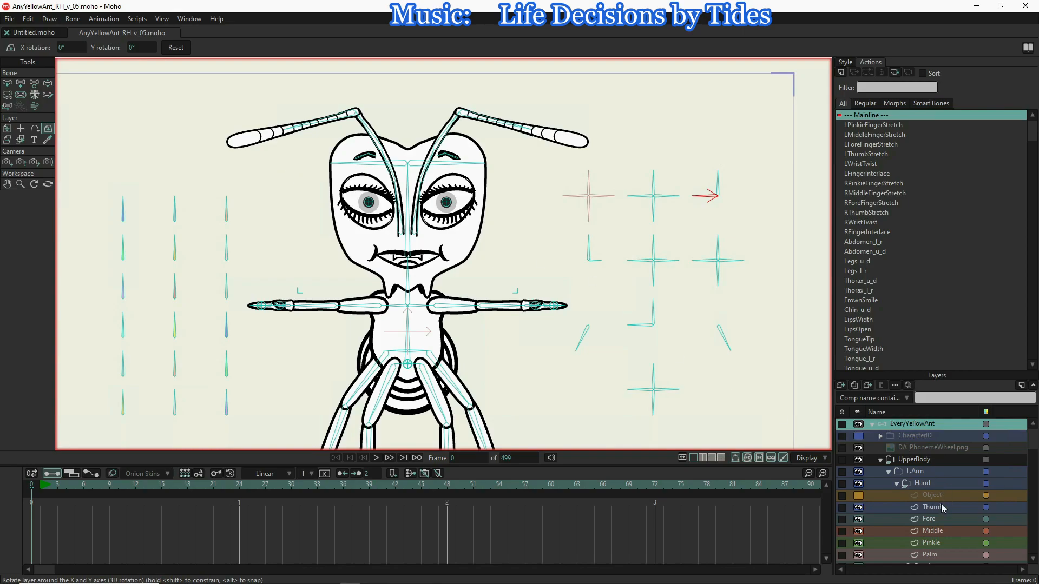
scroll(940, 508, down, 4)
scroll(938, 506, down, 2)
click(928, 458)
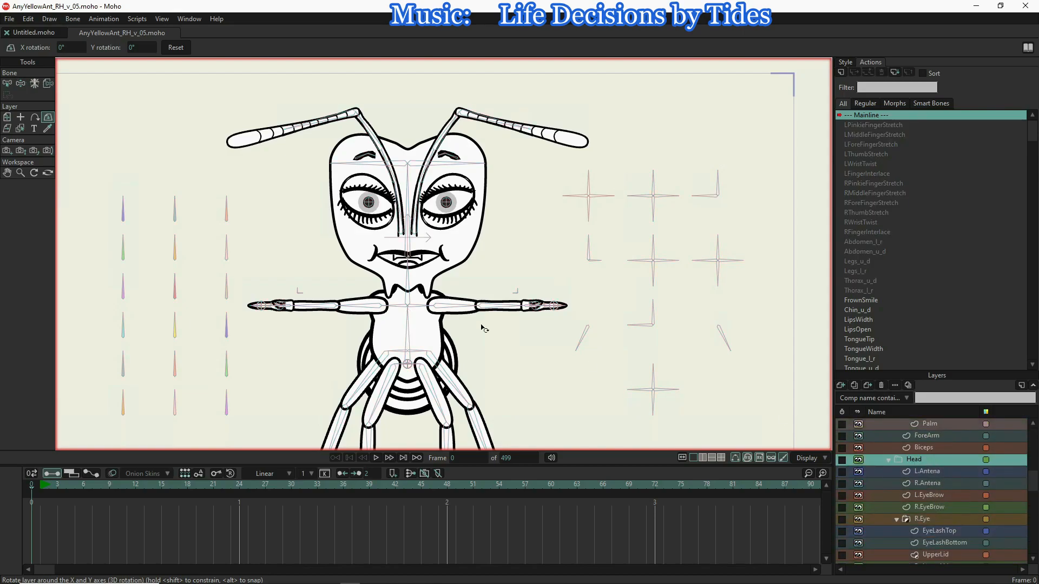
- Zoom the camera in to a field of view of about 15.5° and track it to about X 0.12, Y 0.47 to centre the head
scroll(314, 255, down, 5)
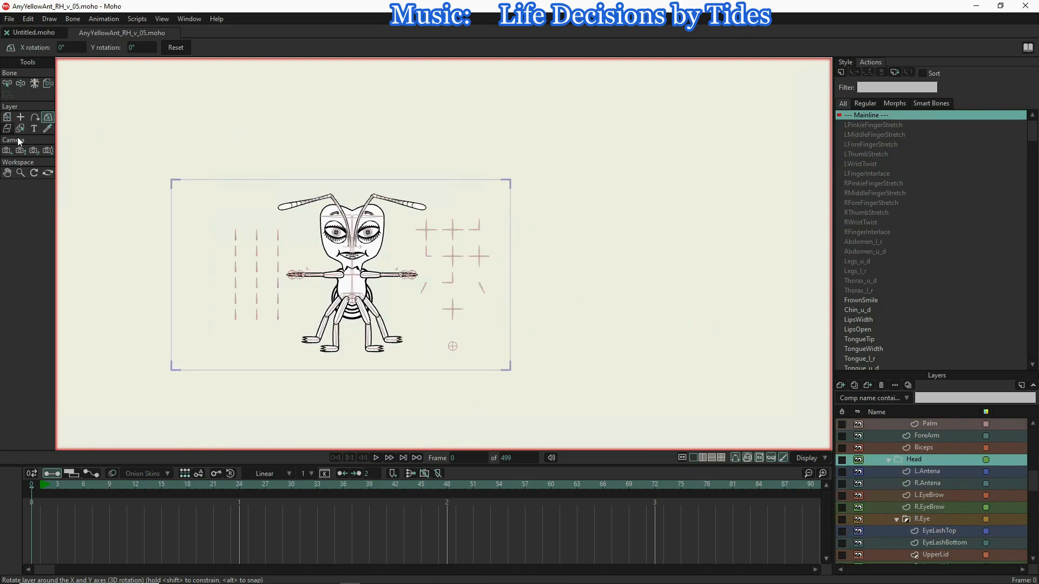
click(13, 152)
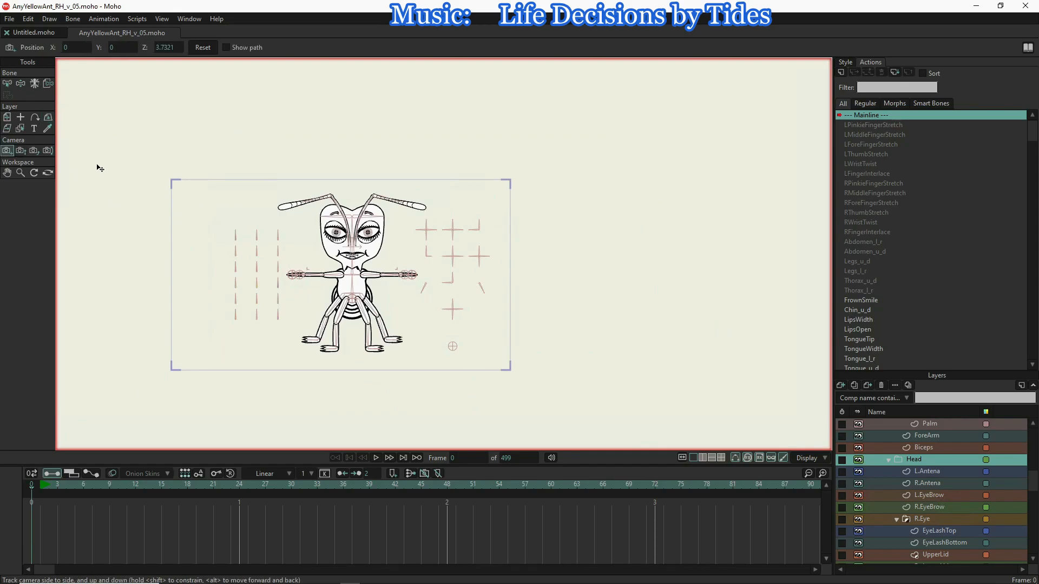
click(20, 151)
drag(409, 273, 539, 453)
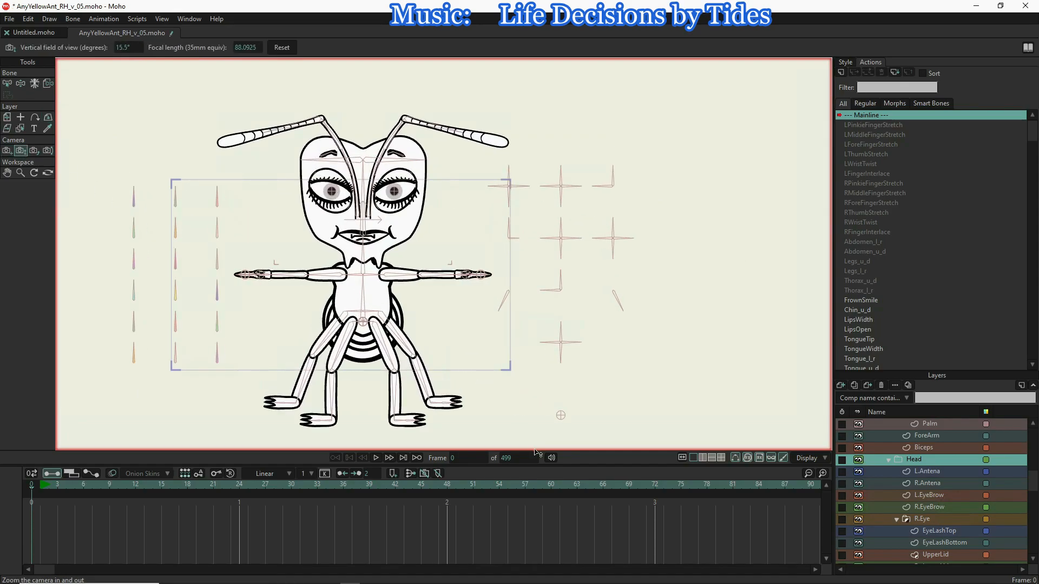
click(7, 151)
drag(369, 249, 357, 291)
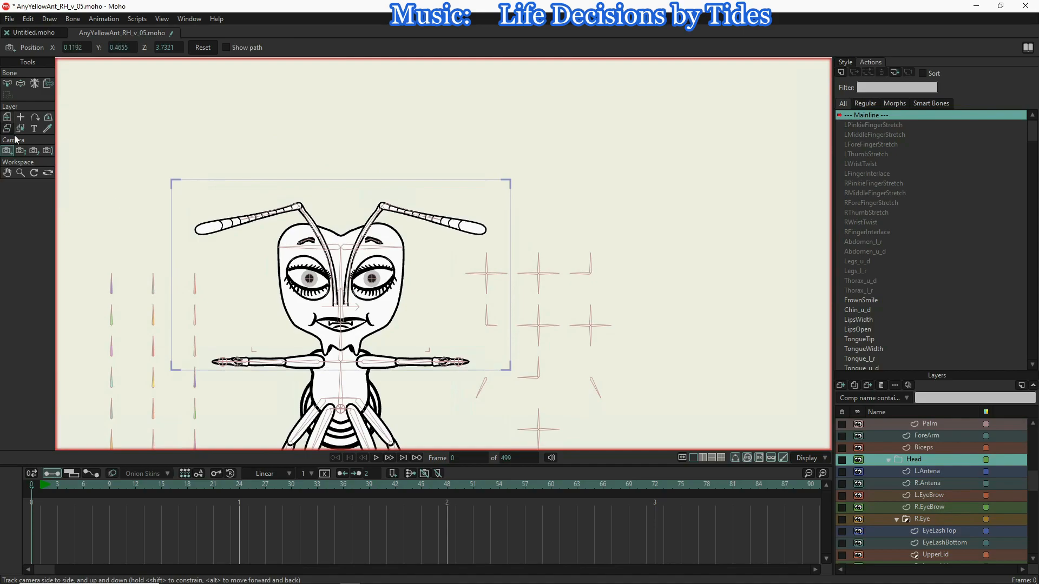
- Fine-tune the camera zoom to a vertical field of view of about 14.8° so the head and antennae fill the frame
click(21, 151)
drag(388, 269, 389, 301)
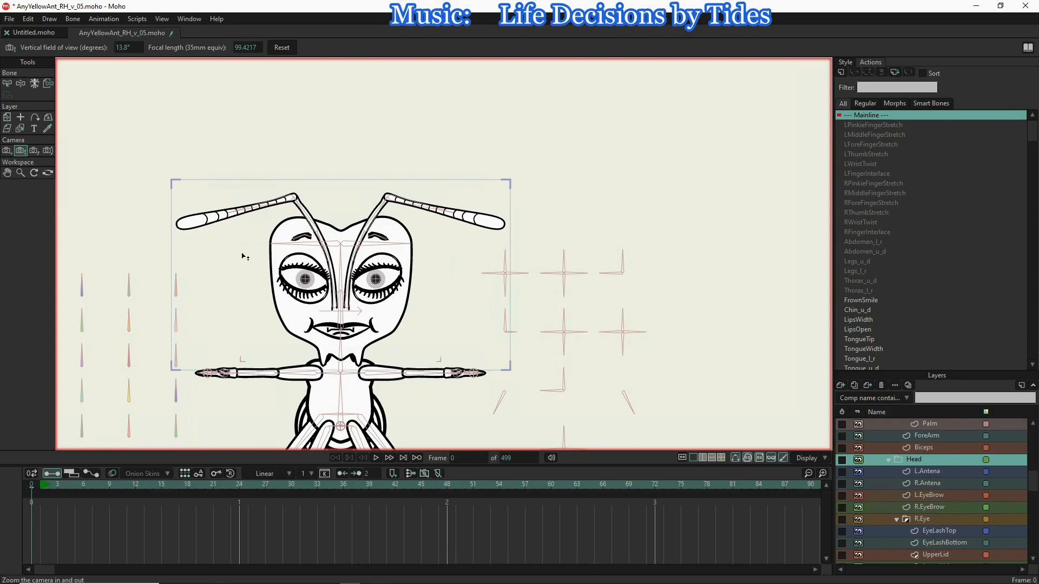
drag(335, 271, 305, 255)
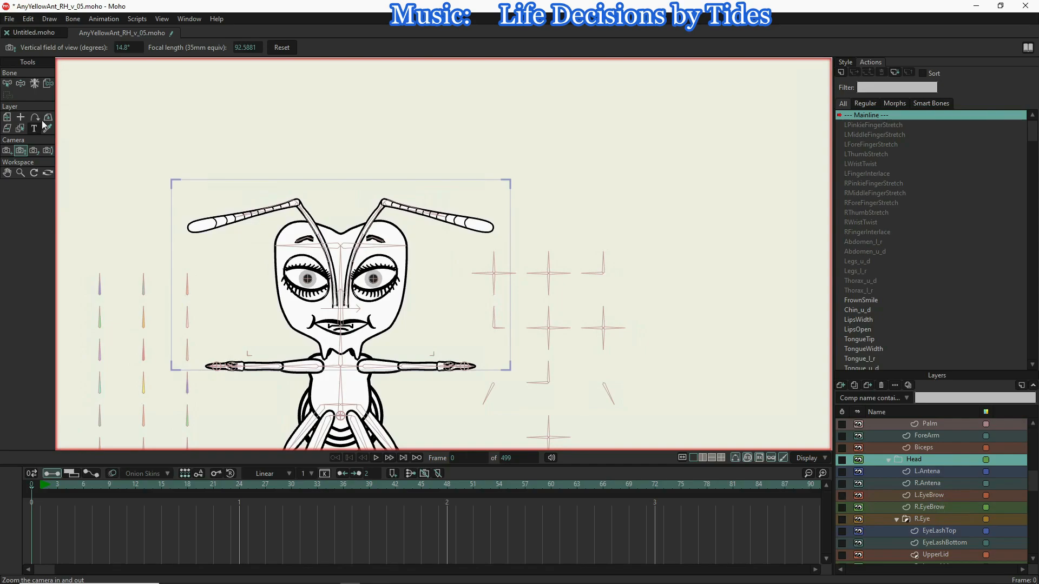
- Set the Head layer's X rotation to -25° with the Rotate Layer XY tool
double_click(942, 462)
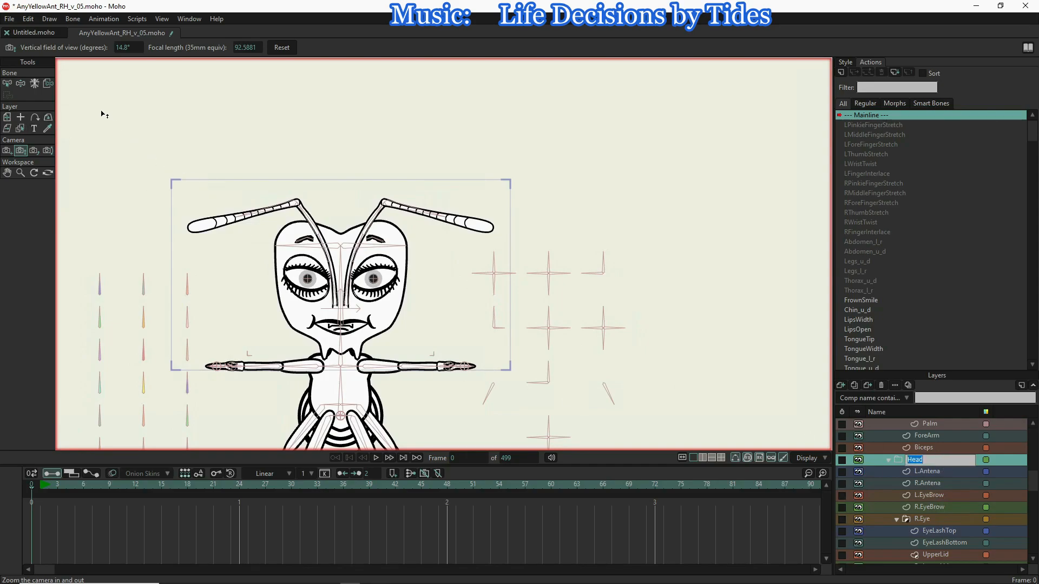
click(50, 118)
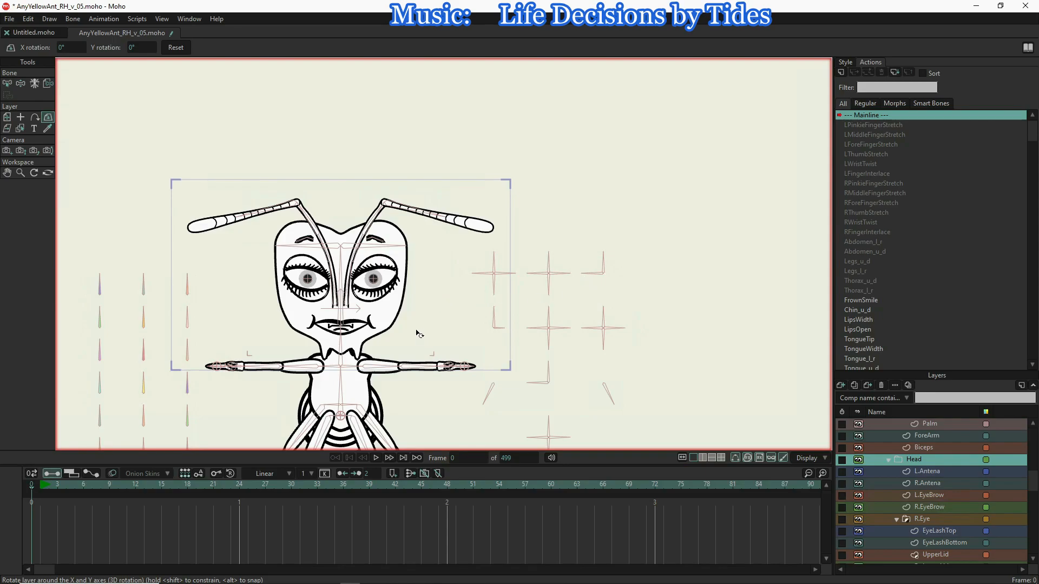
click(73, 47)
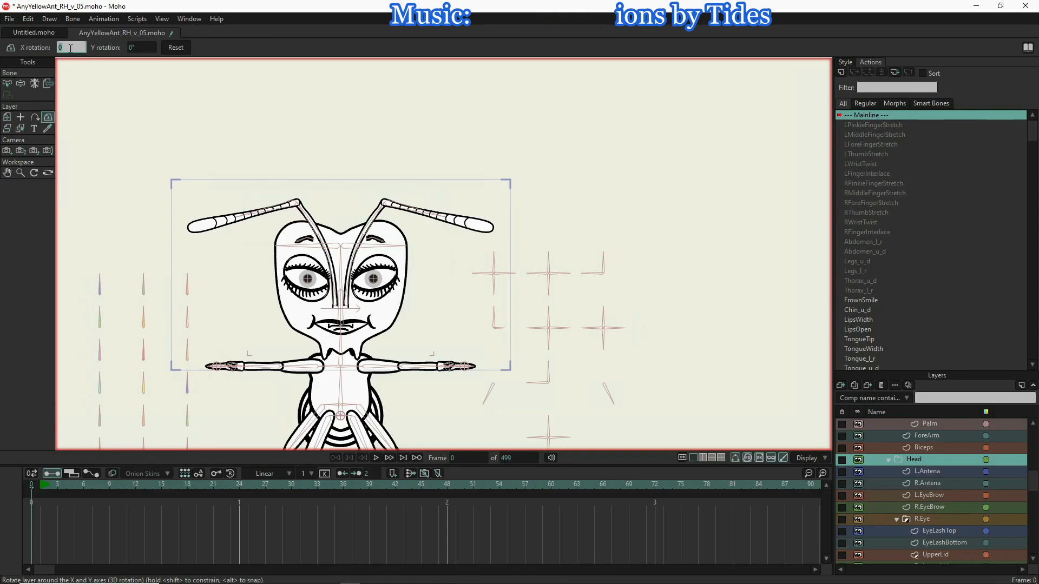
text(-25)
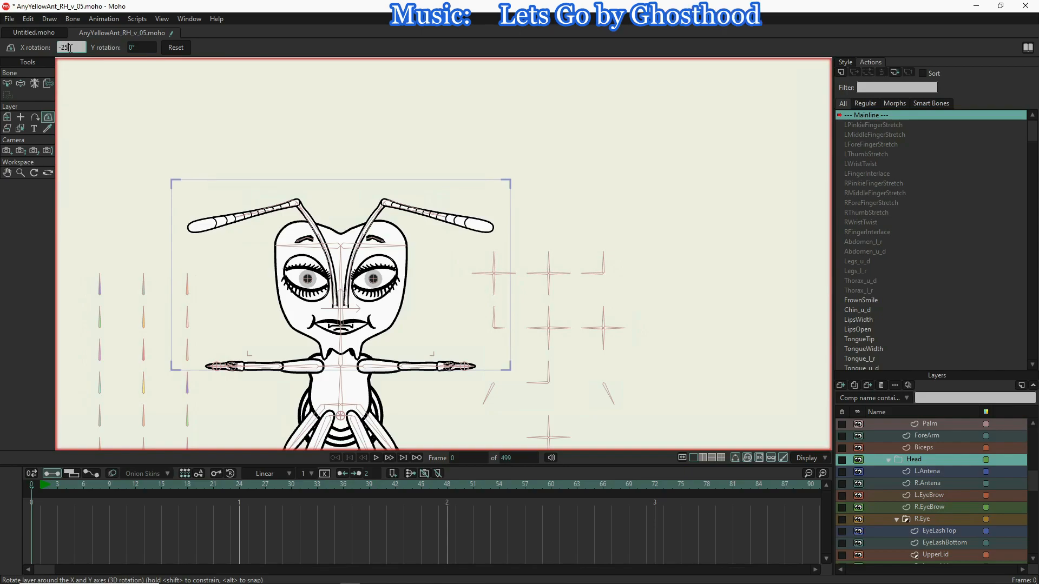
key(Return)
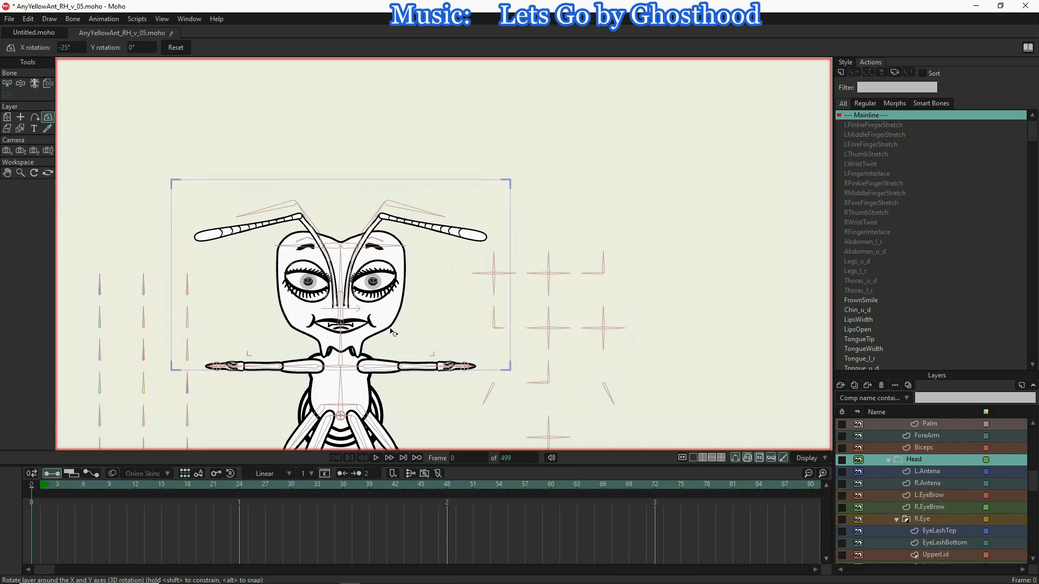
- Render frame 0, save it as a PNG replacing HeadTiltBack.png, and close the render window
key(ctrl+r)
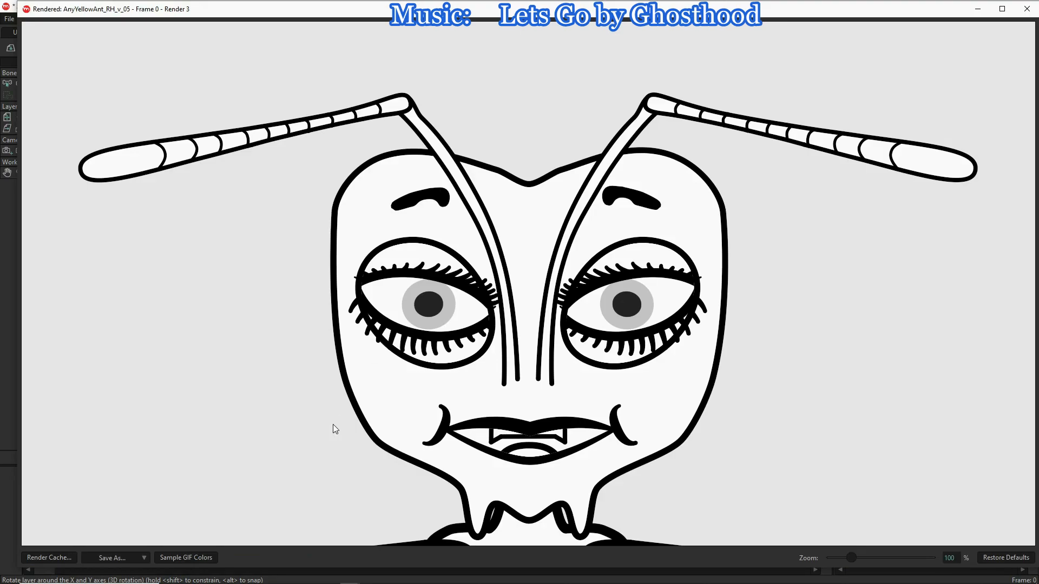
click(127, 558)
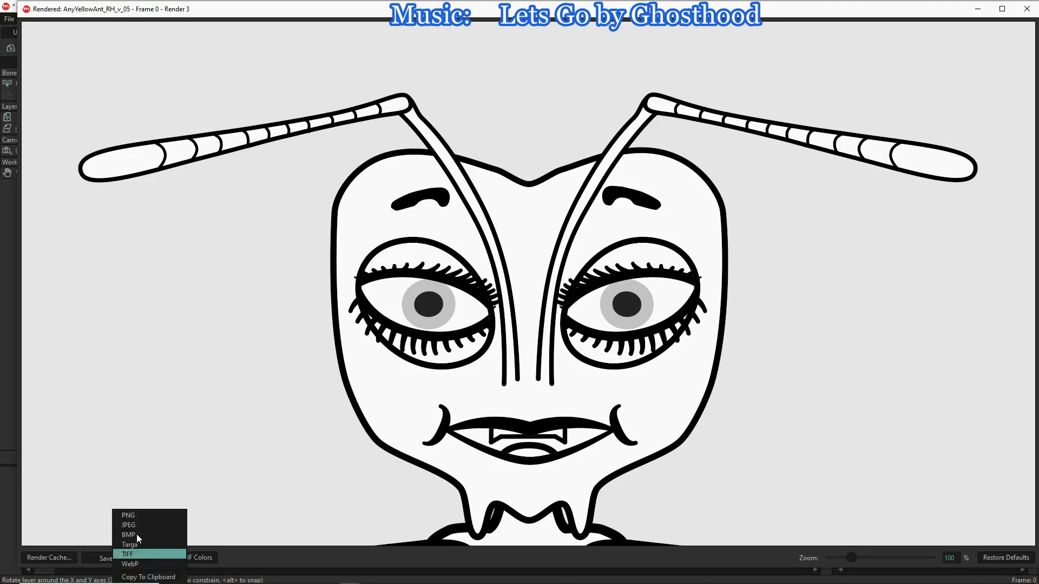
click(145, 514)
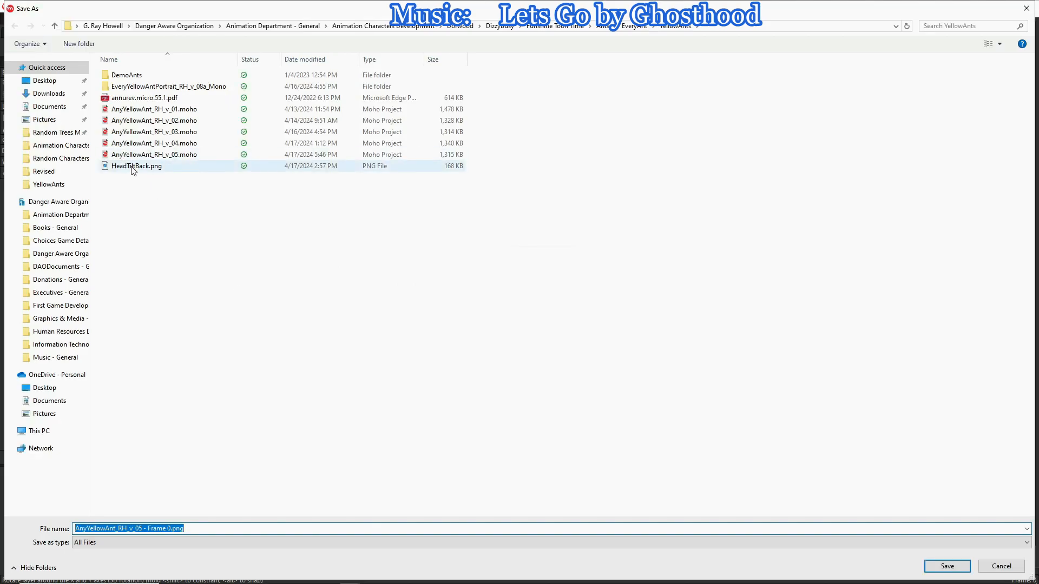
click(133, 167)
click(947, 566)
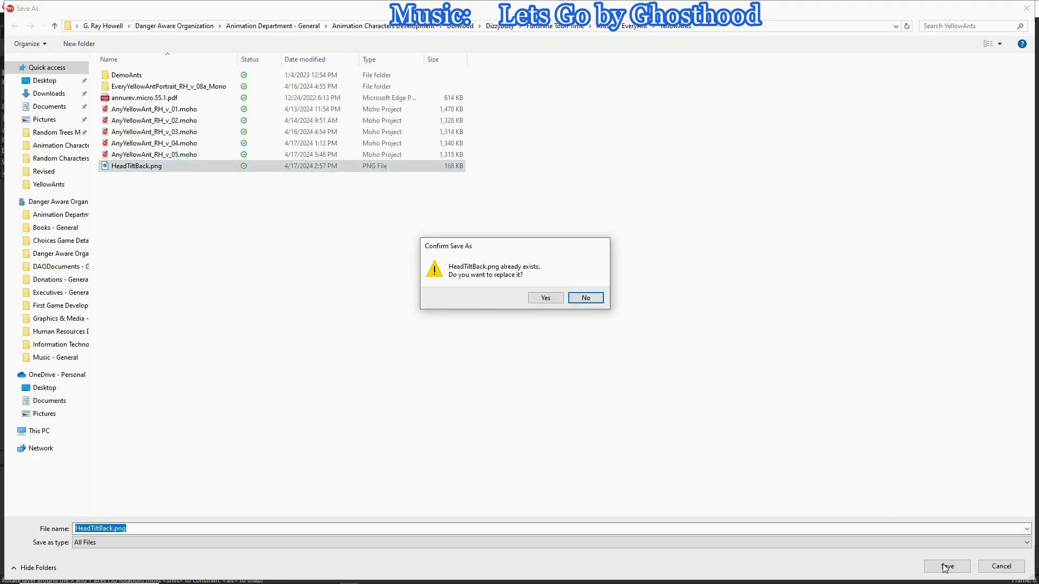
click(545, 298)
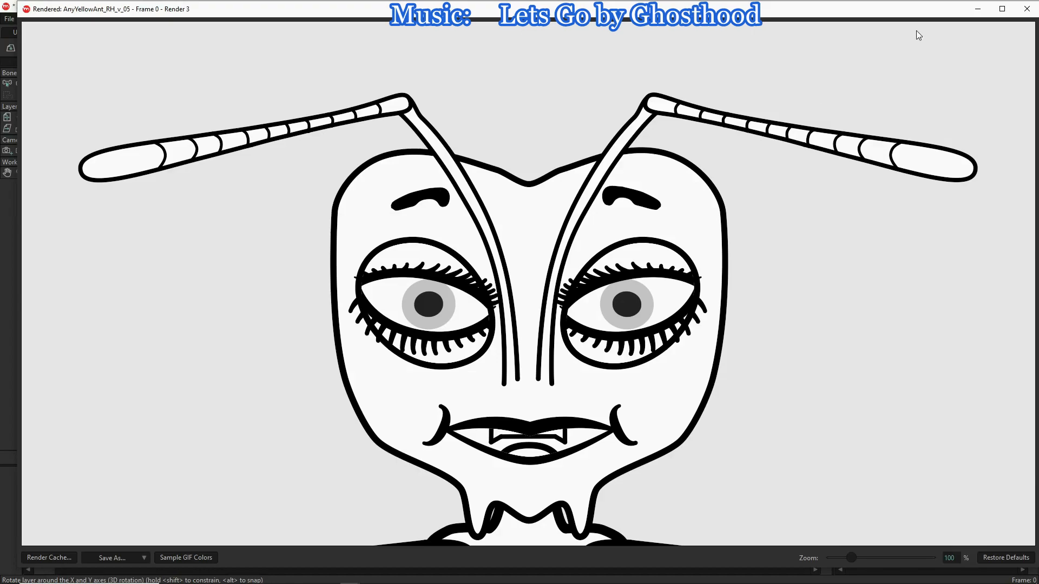
click(1027, 10)
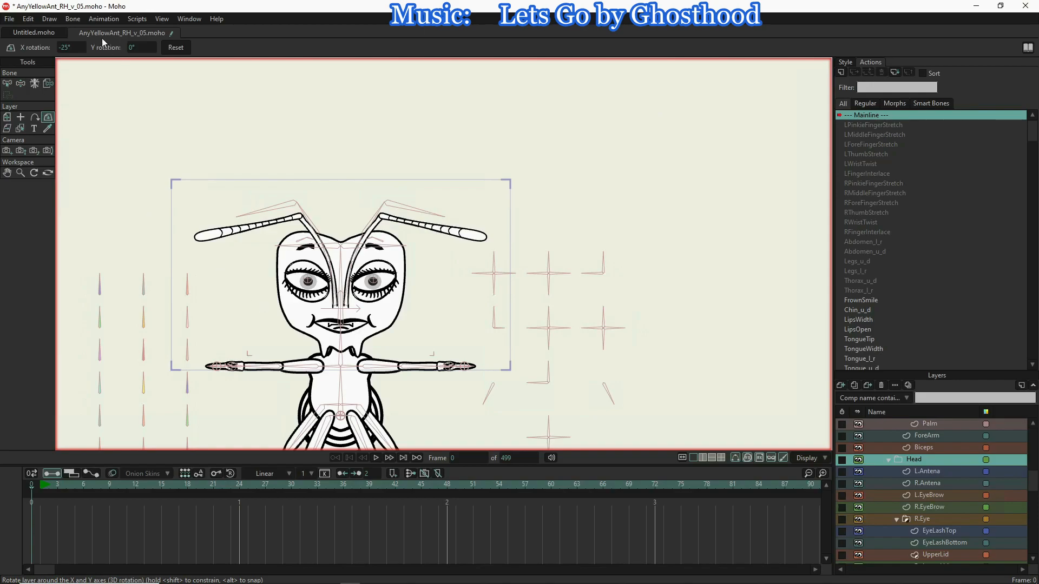
- Try positive X rotations on the Head layer, starting at 25°, increasing to 40° and easing back to 35°
click(80, 48)
text(2)
key(Return)
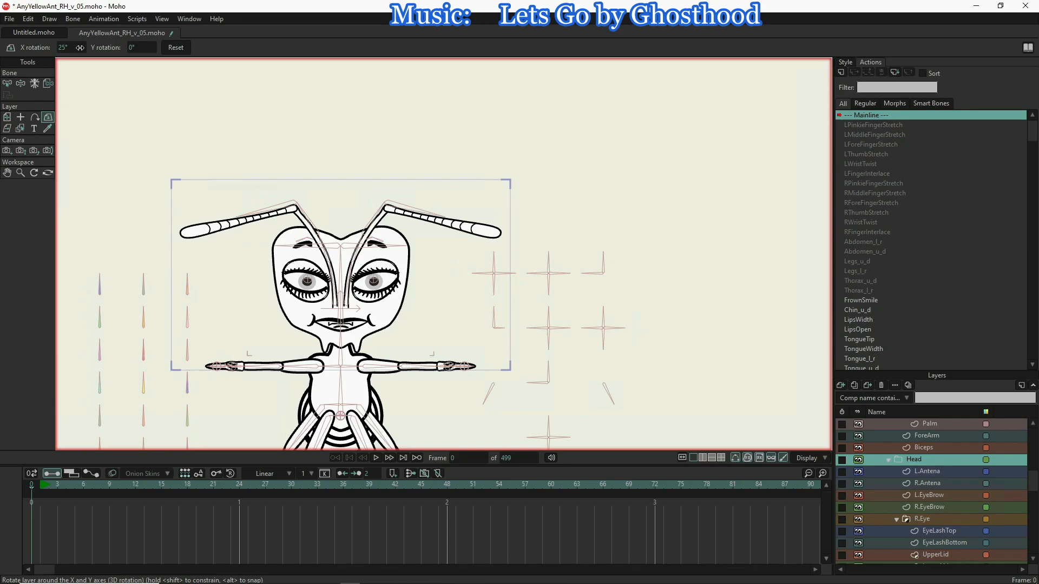
drag(80, 50, 140, 117)
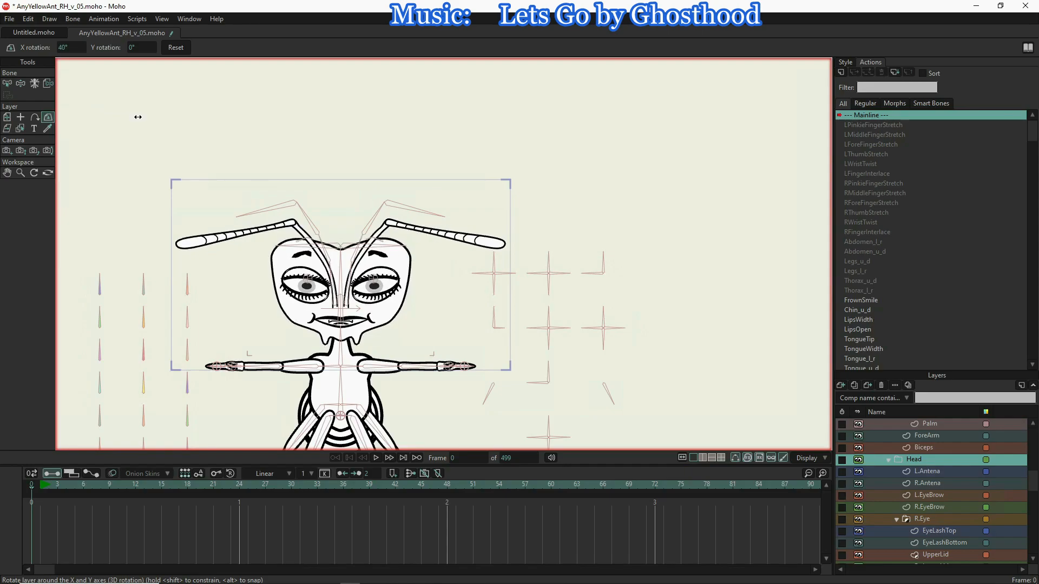
drag(139, 117, 130, 117)
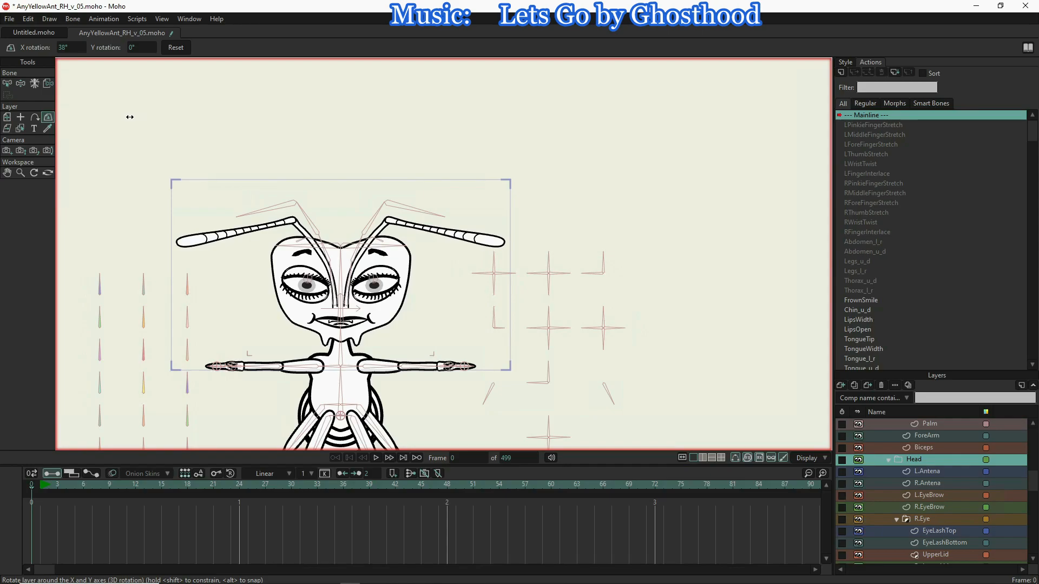
drag(130, 117, 118, 115)
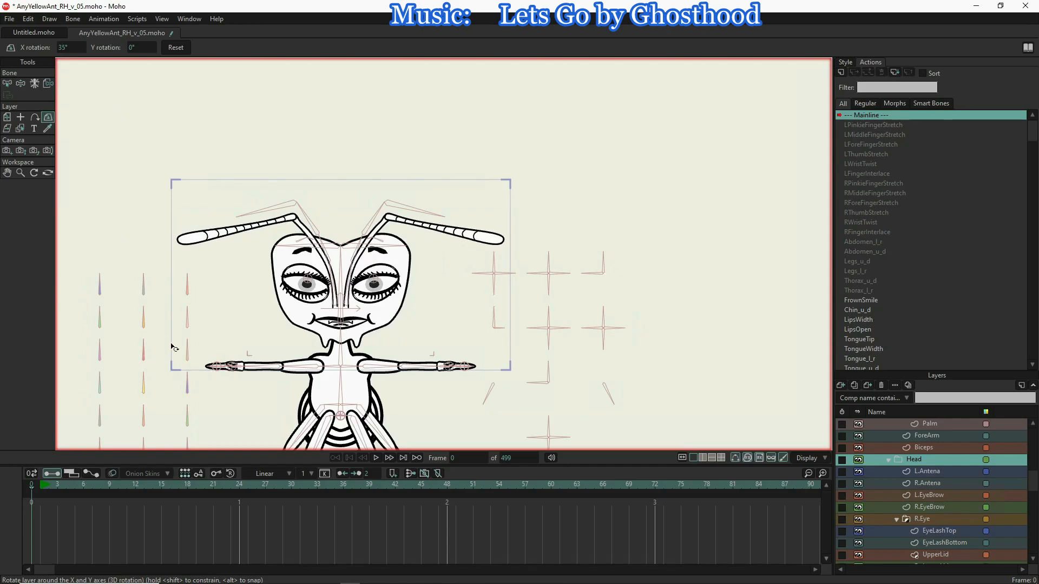
- Set the Head layer's X rotation to -35°
click(59, 48)
text(-)
key(Return)
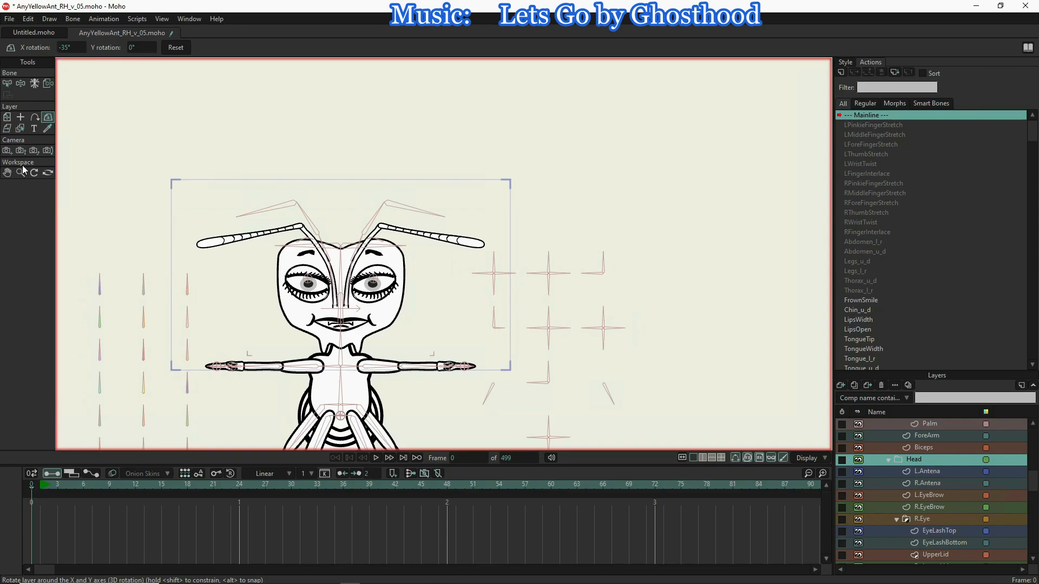
- Render frame 0, save it as a PNG replacing HeadTiltBack.png, and close the render window
key(ctrl+r)
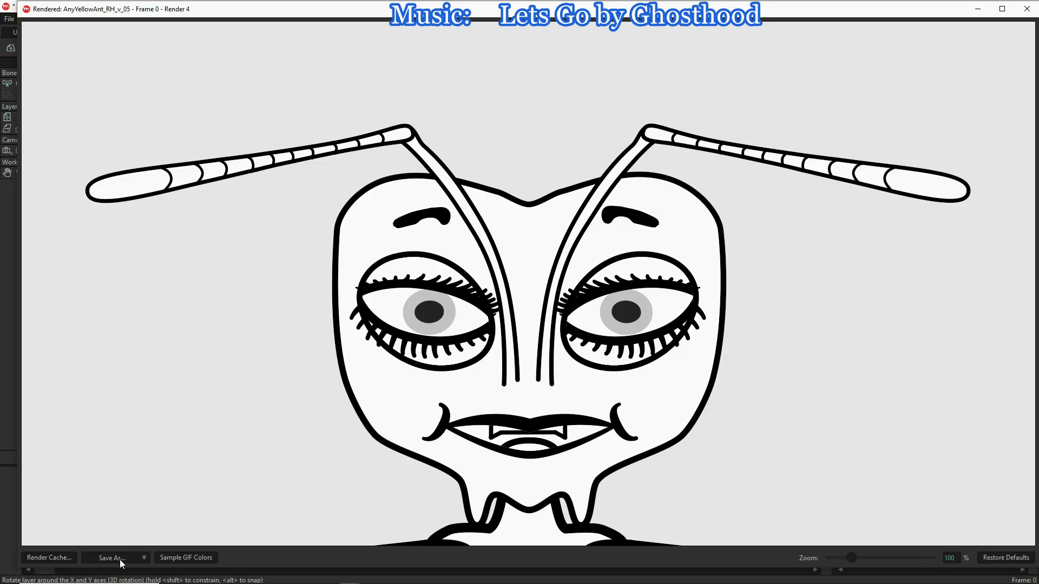
click(120, 561)
click(134, 514)
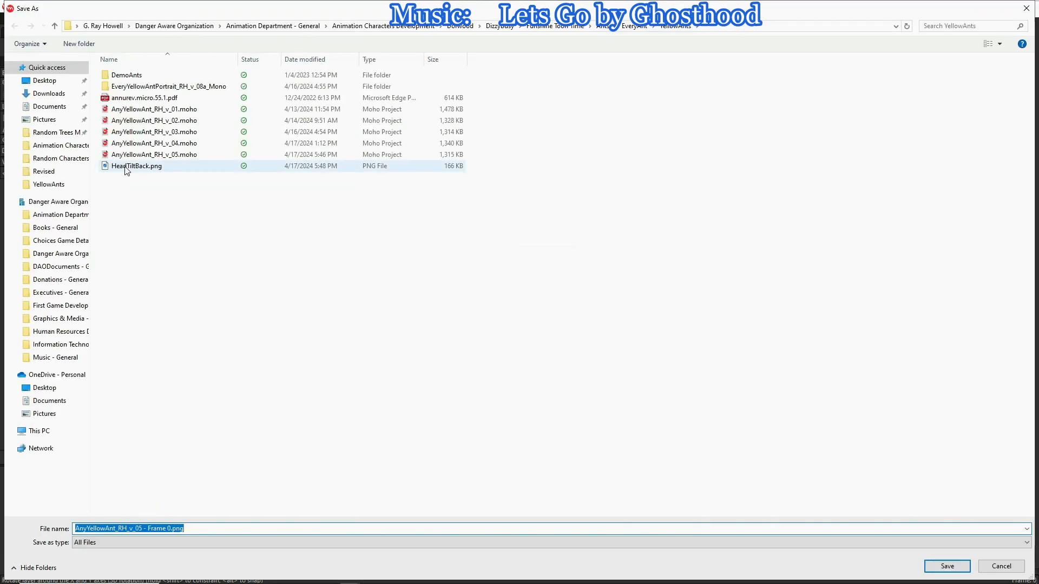
click(125, 167)
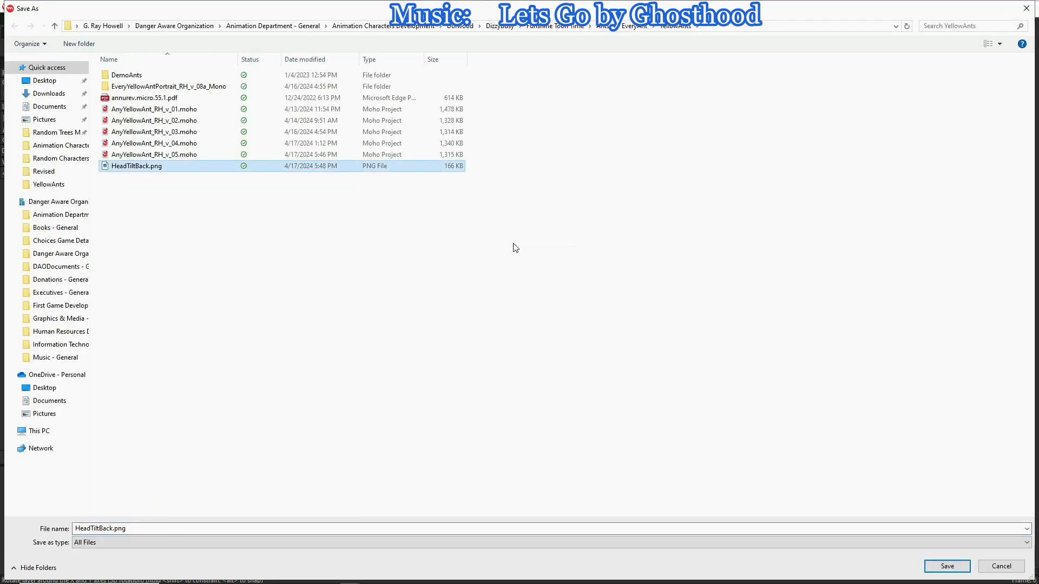
click(967, 564)
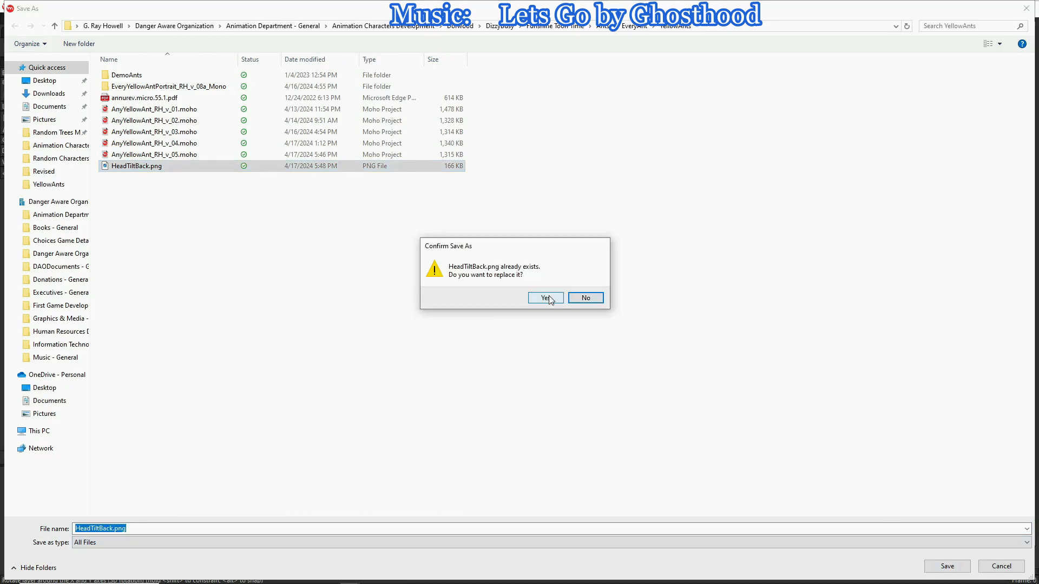
click(547, 298)
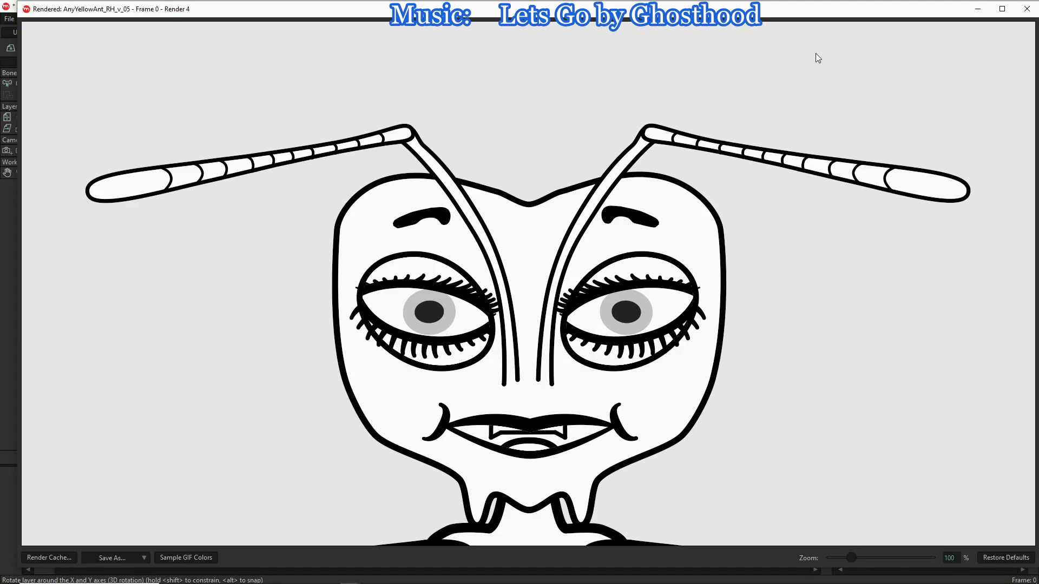
click(1027, 9)
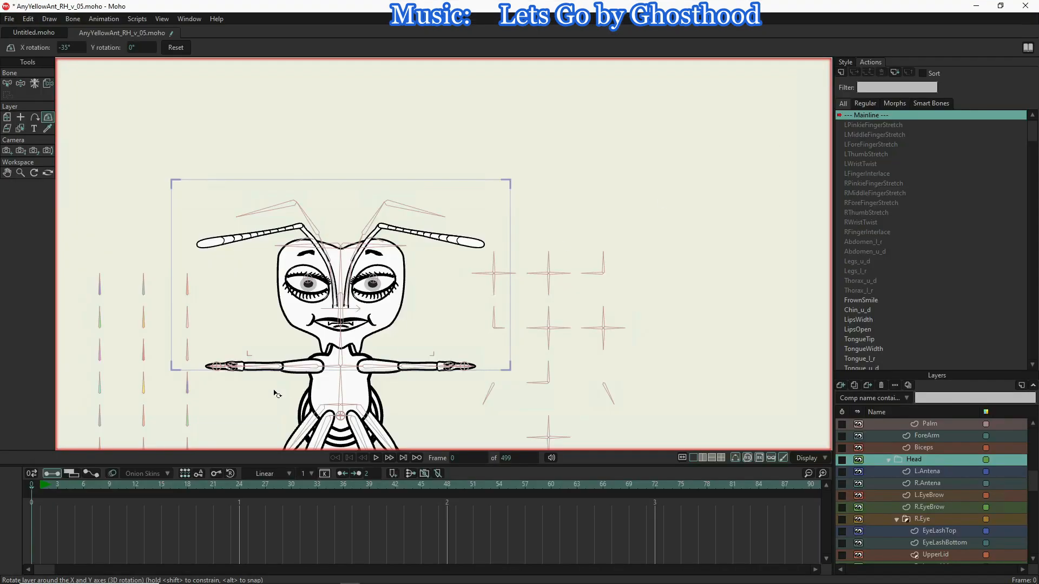
- Set the Head layer's X rotation to 35° for the forward head tilt
click(68, 48)
text(355)
key(Return)
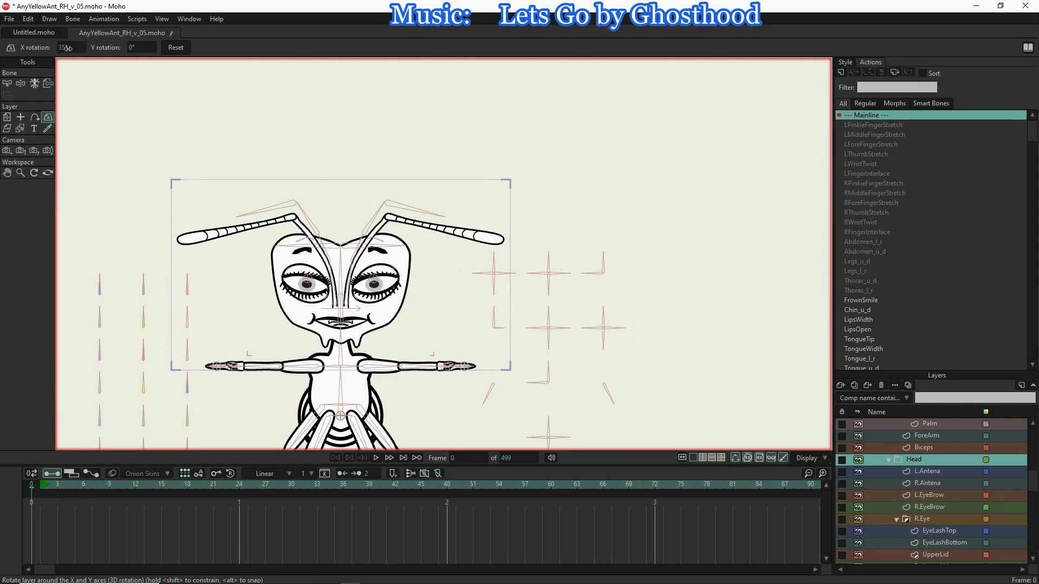
- Render frame 0, save it as a PNG named HeadTiltFore.png, and close the render window
key(ctrl+r)
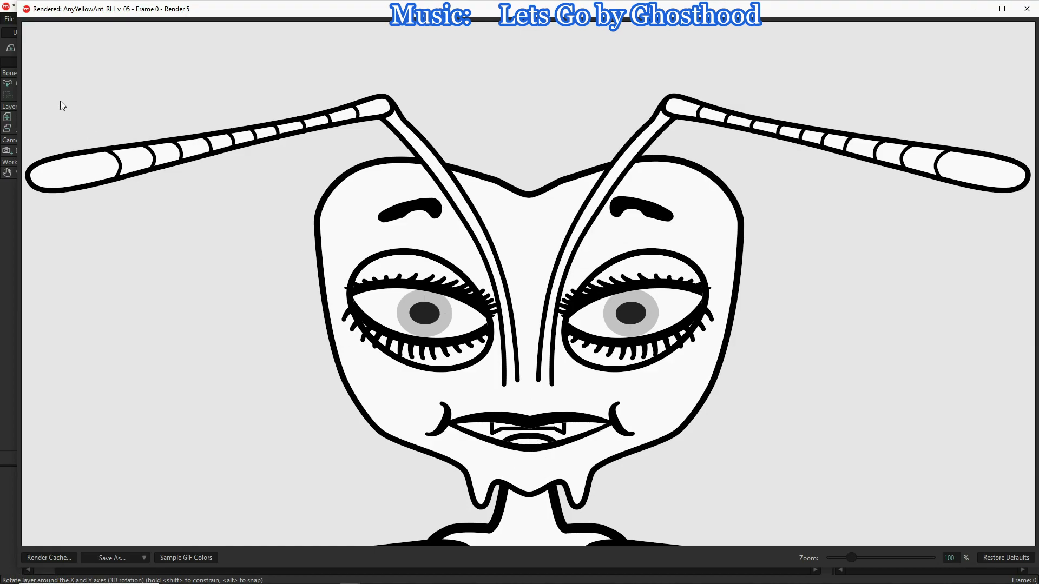
click(105, 559)
click(109, 515)
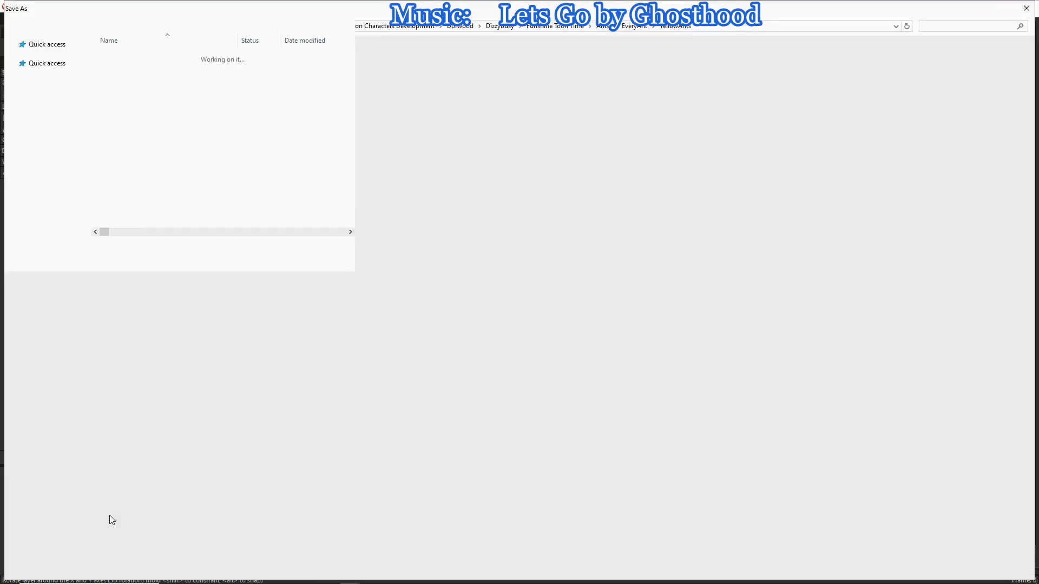
click(135, 168)
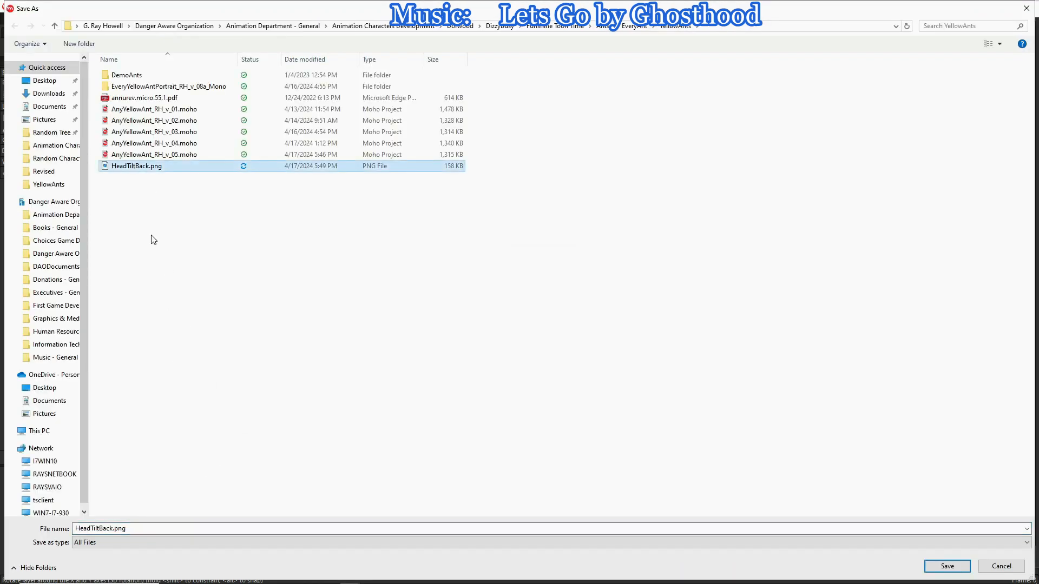
click(105, 528)
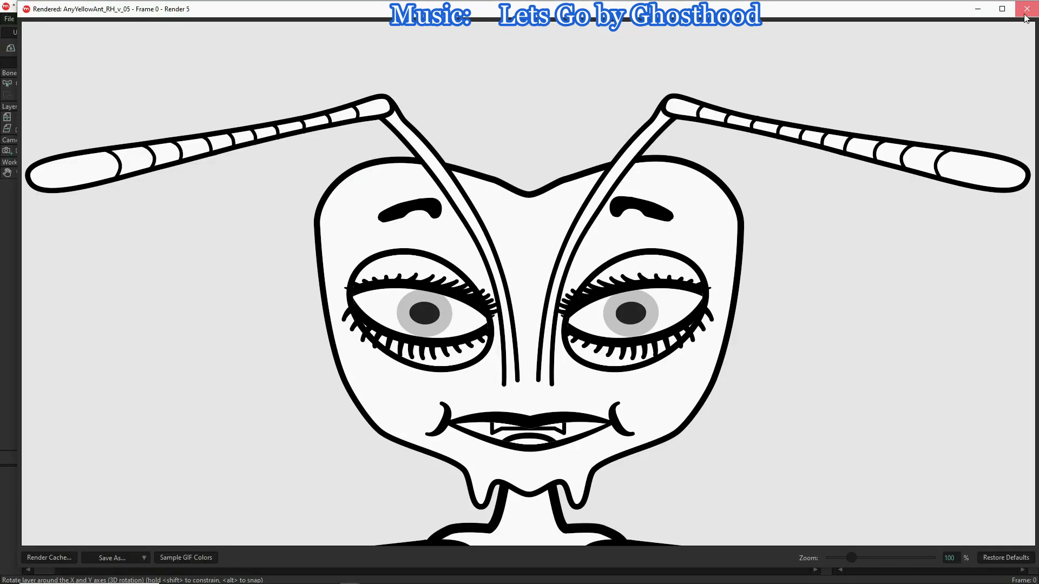
click(1026, 7)
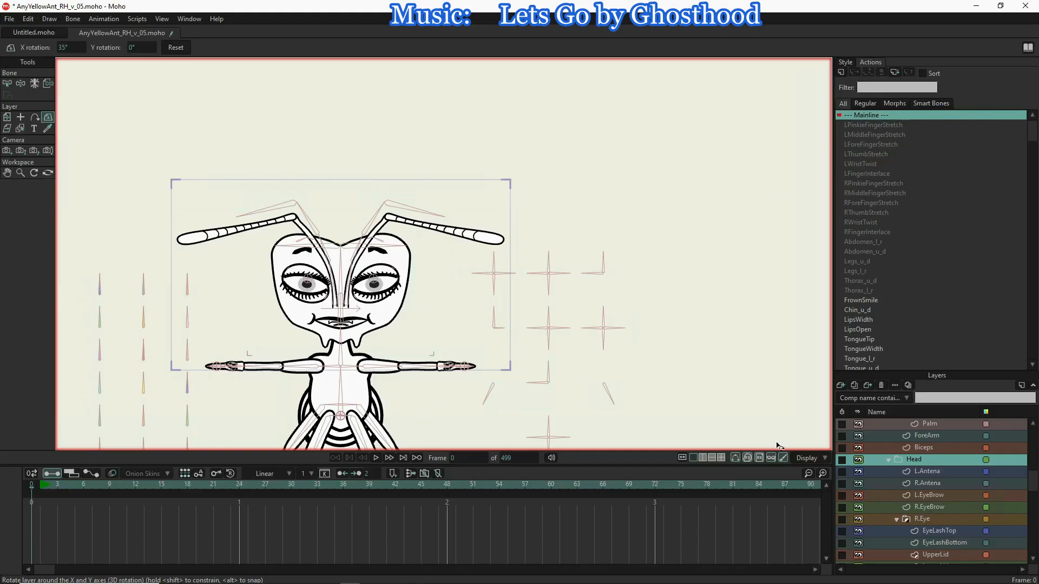
- Return the Head layer's X rotation to 0°
click(75, 48)
text(0)
key(Return)
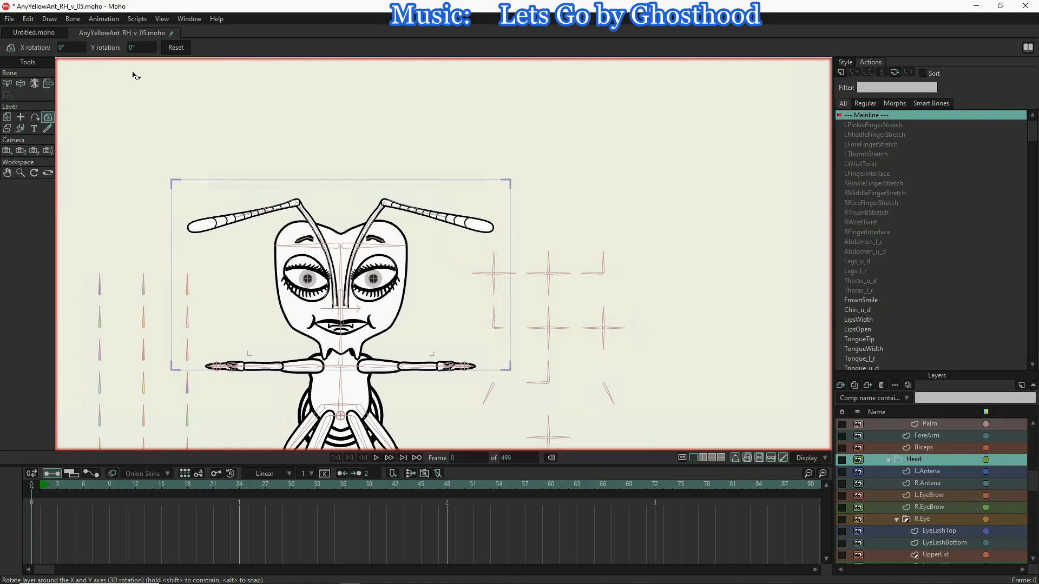
- Try Y rotations of 35°, 75° and 65° on the Head layer to compare sideways turns
click(153, 48)
text(35)
key(Return)
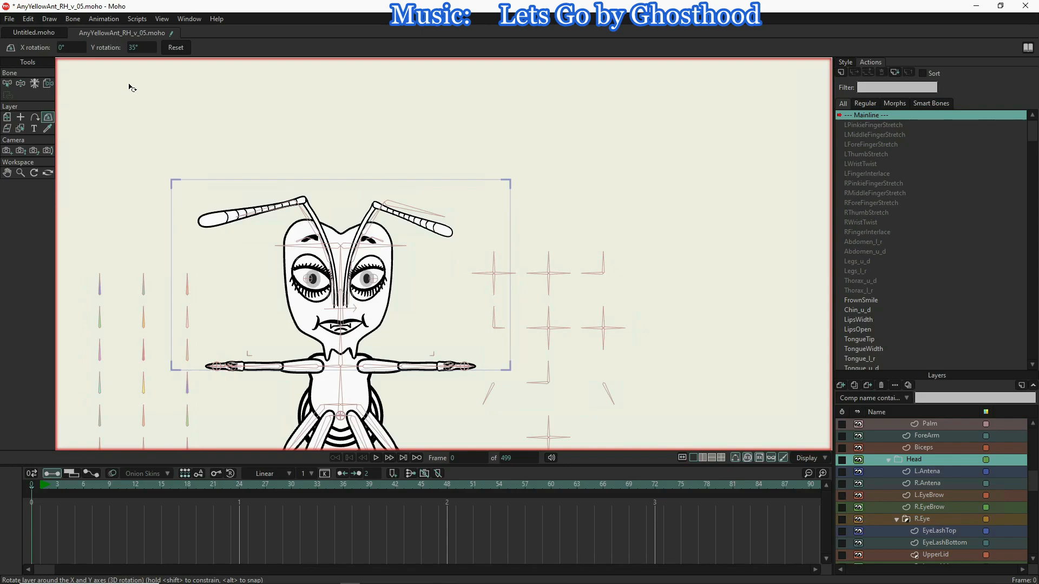
click(141, 48)
text(75)
key(Return)
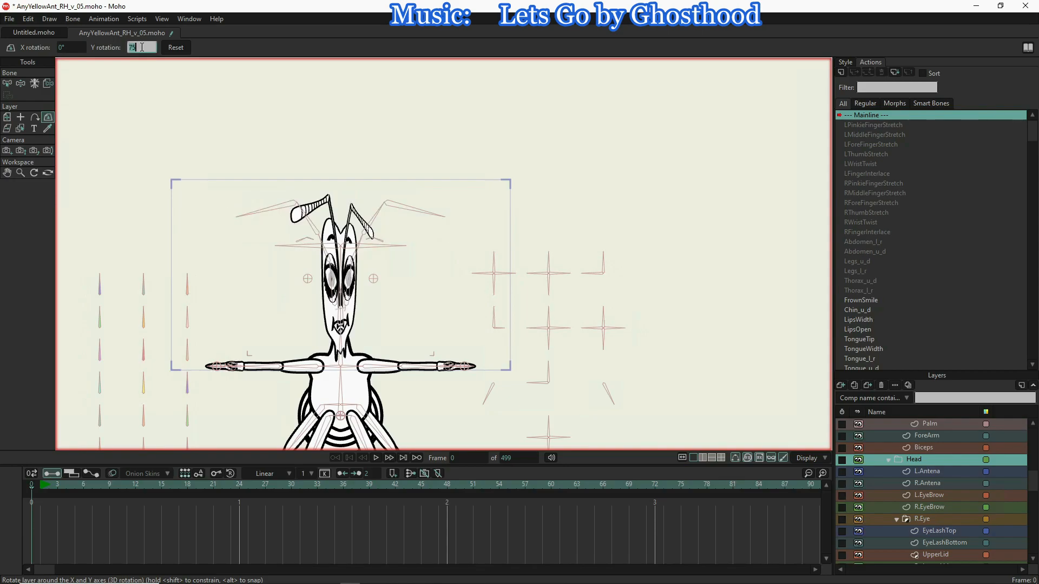
text(65)
key(Return)
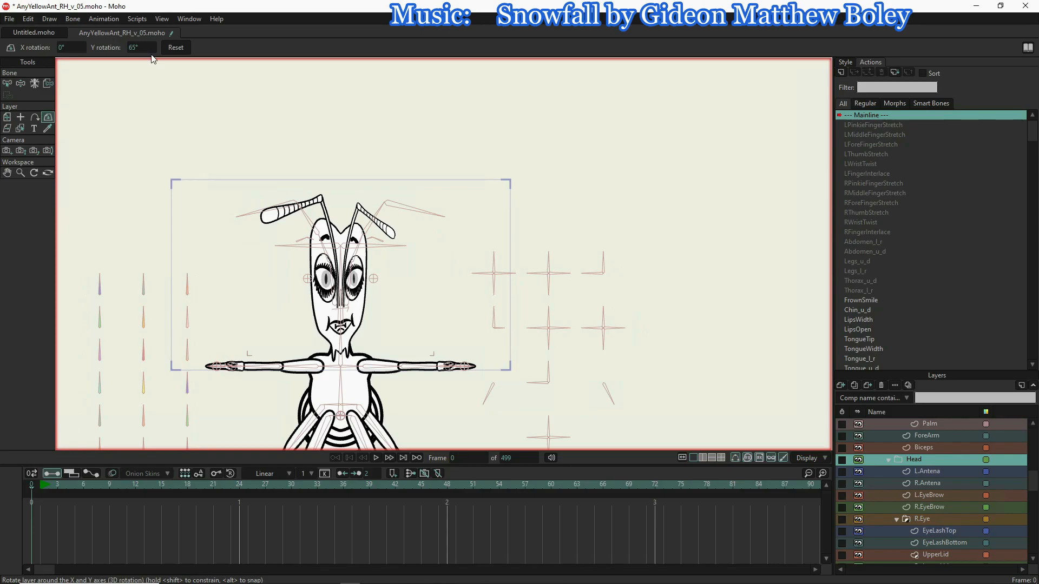
- Set the Head layer's Y rotation to 55°
click(148, 48)
text(565)
key(Return)
click(144, 47)
text(55)
key(Return)
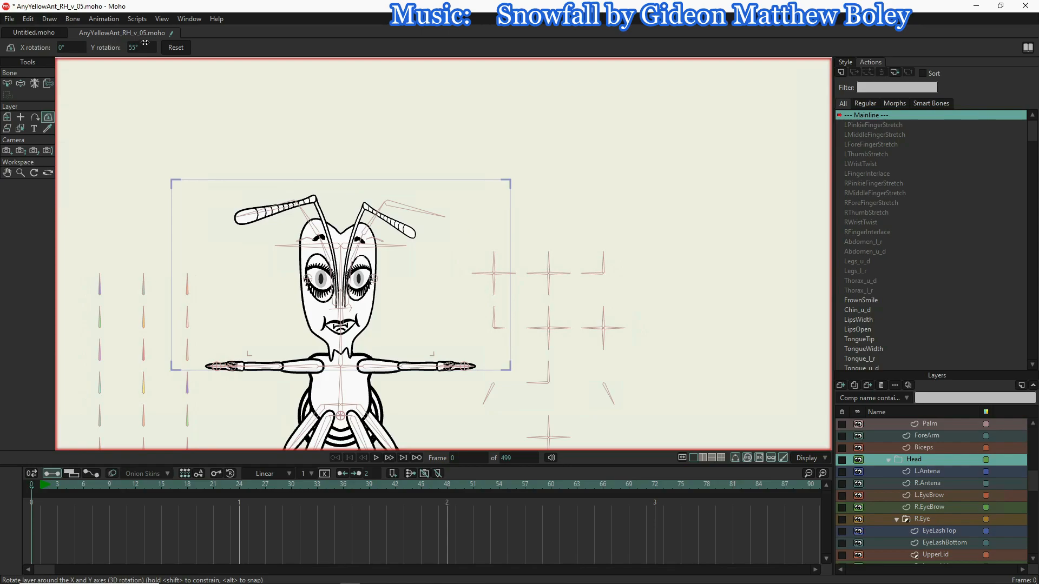
- Render frame 0 with the head turned sideways and start saving the image as a PNG
key(ctrl+r)
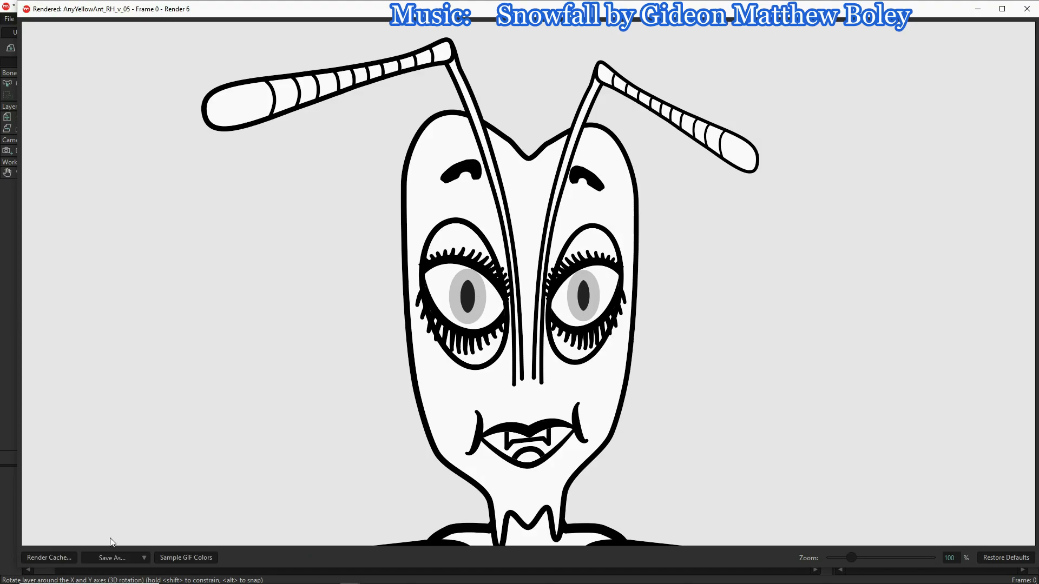
click(129, 559)
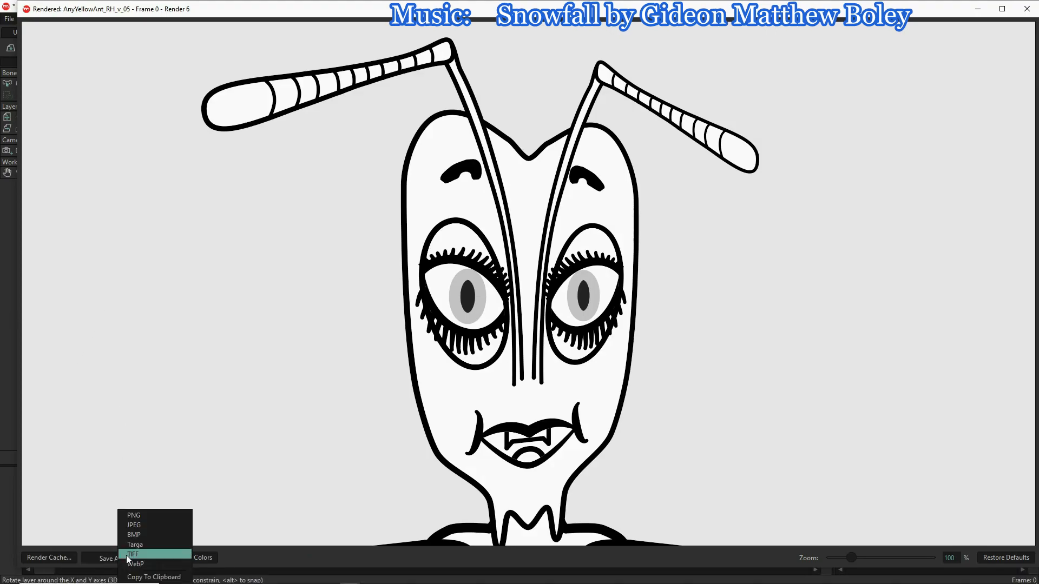
click(133, 515)
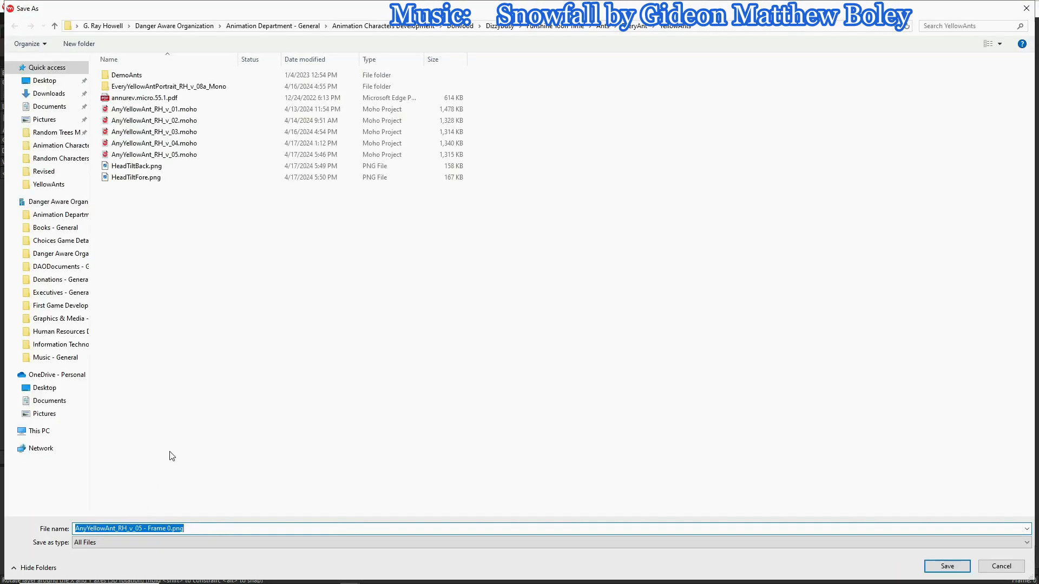
- Base the file name on HeadTiltFore.png, change it to HeadTiltLeft.png, save the image and close the render window
click(140, 181)
click(92, 528)
click(92, 528)
drag(92, 528, 112, 529)
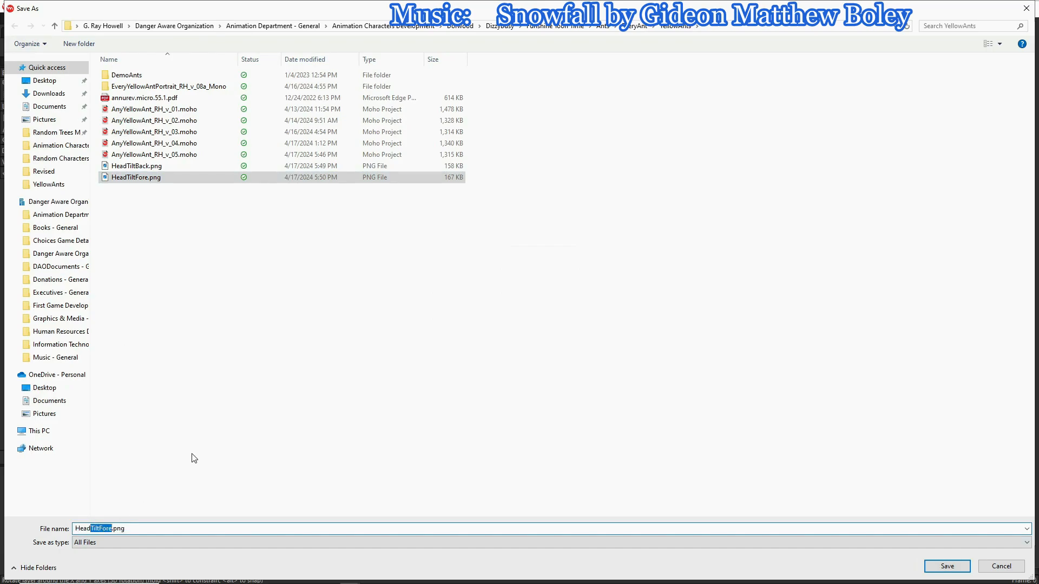
key(Home)
text(Left)
key(BackSpace)
key(BackSpace)
key(BackSpace)
key(BackSpace)
key(End)
key(Left)
key(Left)
key(Left)
key(Left)
key(BackSpace)
key(BackSpace)
key(BackSpace)
key(BackSpace)
text(Left)
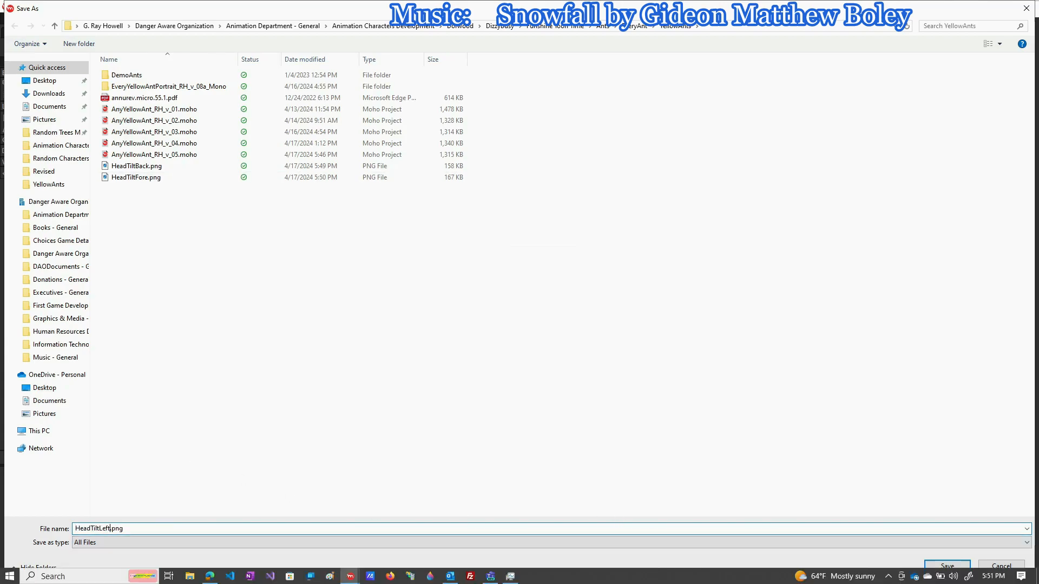
click(947, 566)
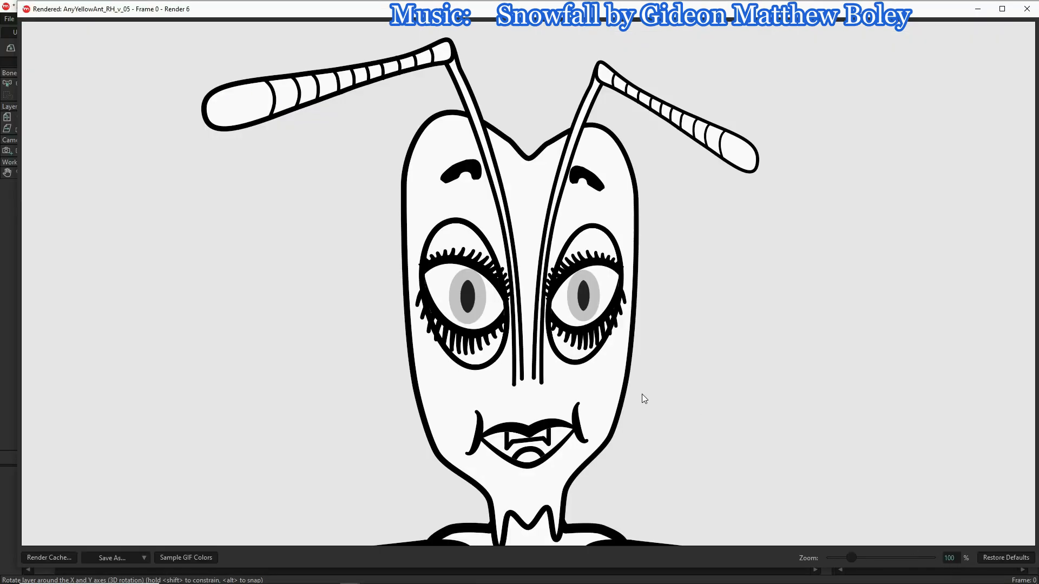
click(1026, 8)
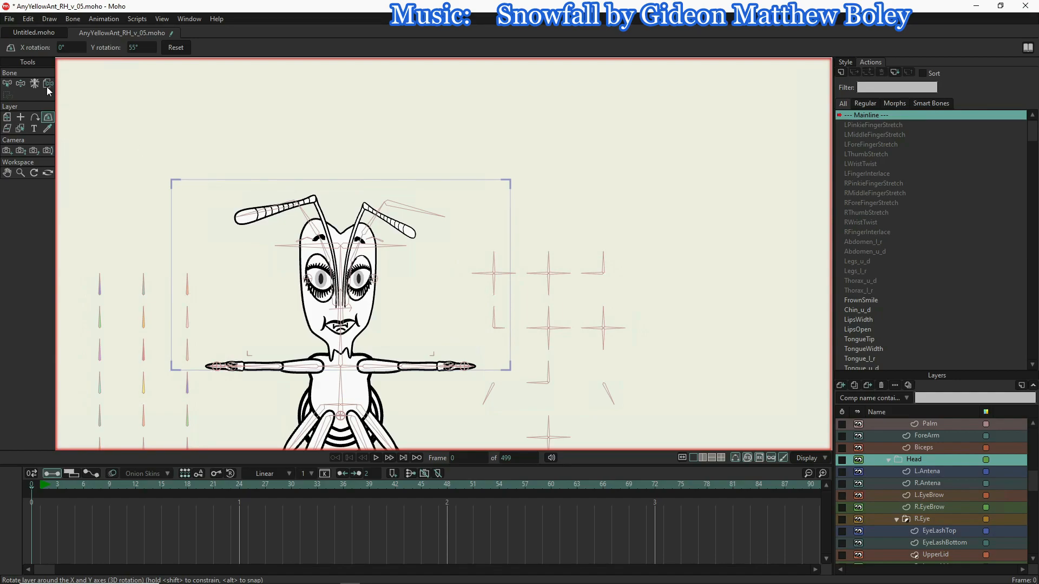
- Set the Head layer's Y rotation to -55° for the opposite head turn
double_click(140, 47)
text(-5)
key(Return)
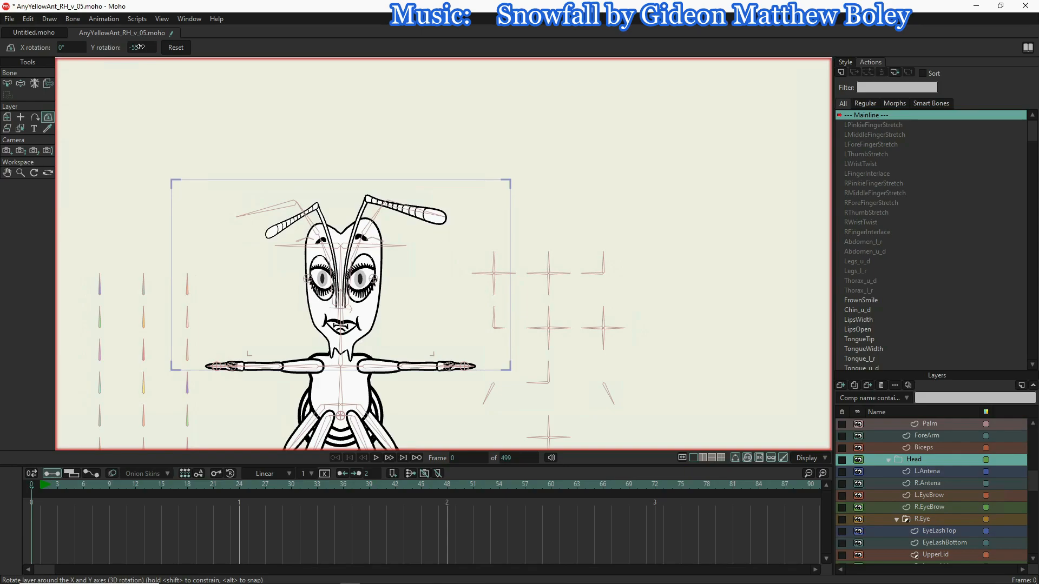
- Render frame 0 with the head turned the opposite way and start saving it as a PNG
key(ctrl+r)
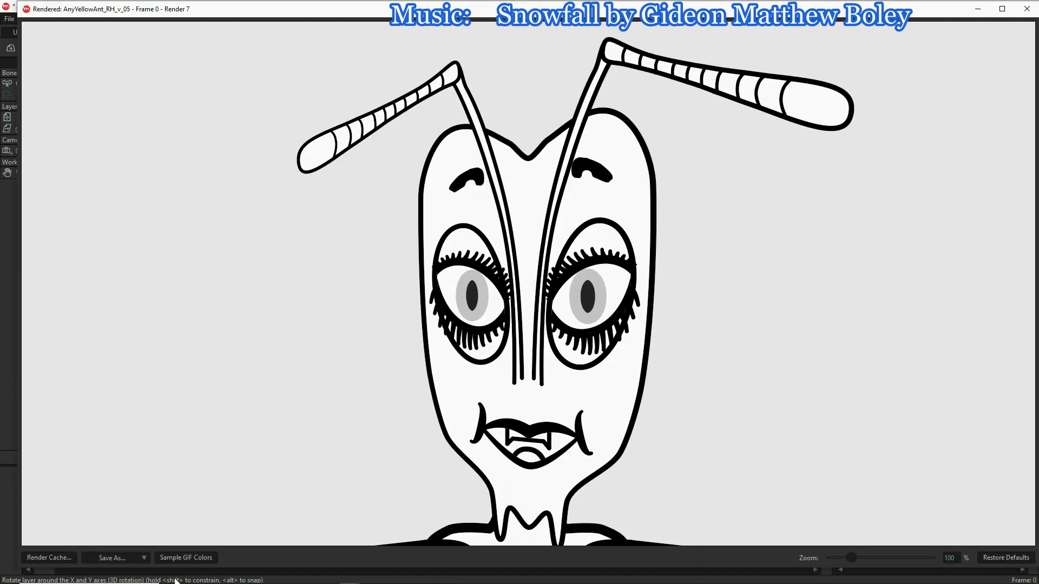
click(144, 557)
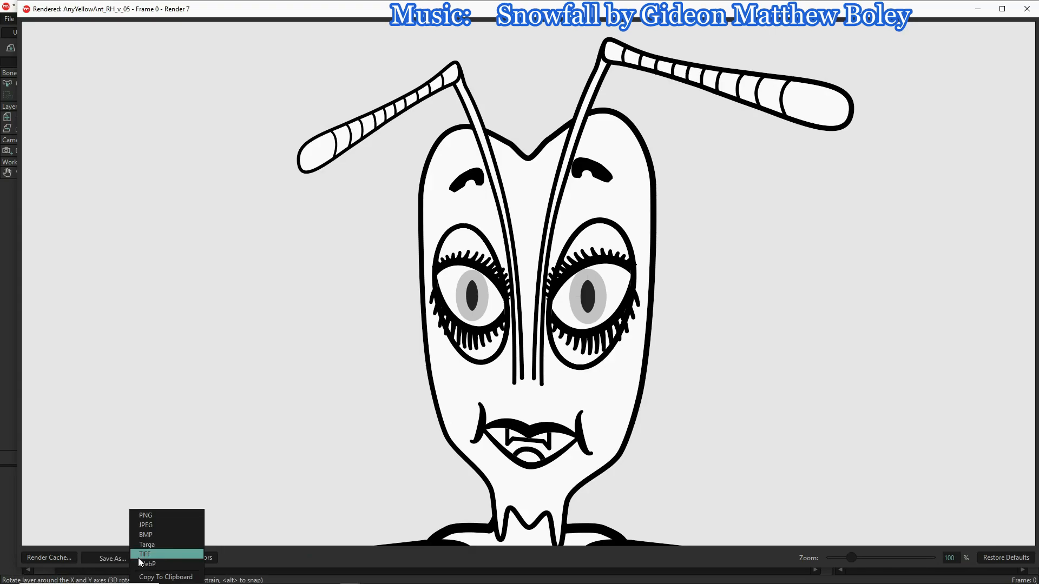
click(173, 516)
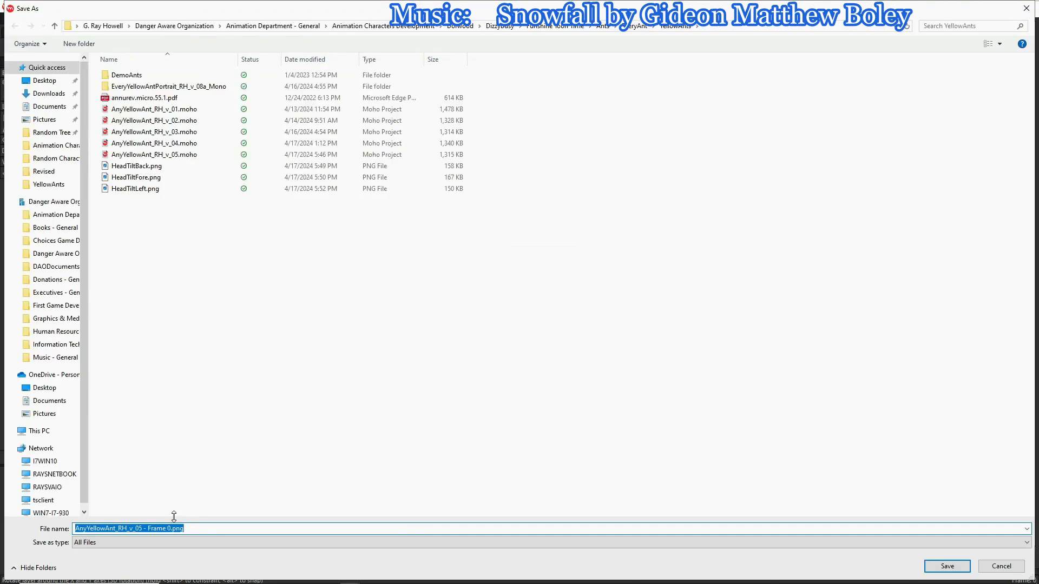
- Rename the existing file HeadTiltLeft.png to HeadTurnLeft.png within the save dialog
click(135, 178)
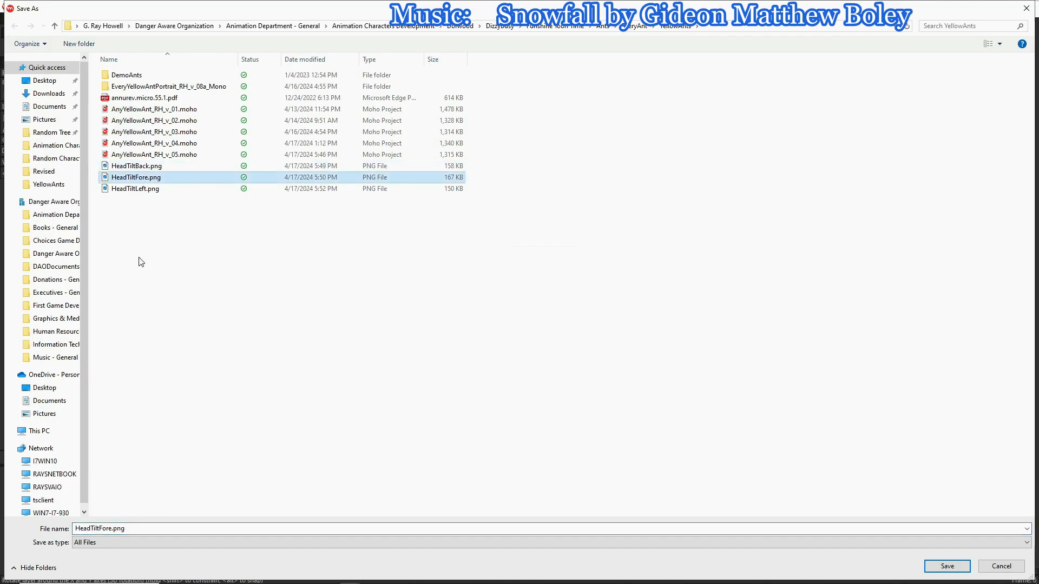
key(Down)
key(F2)
key(Right)
key(Left)
key(Left)
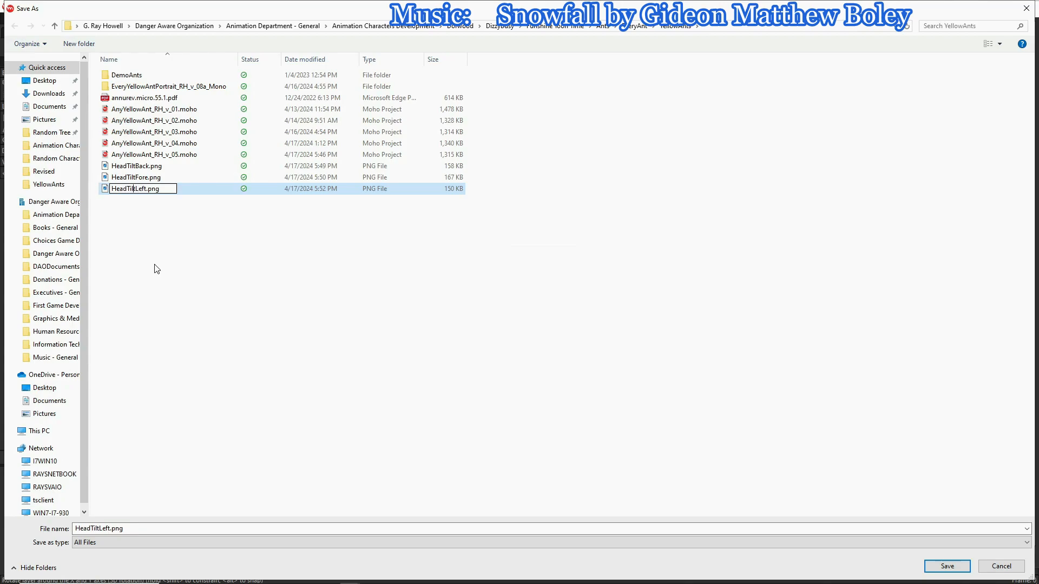
key(BackSpace)
key(BackSpace)
key(BackSpace)
text(urn)
click(156, 269)
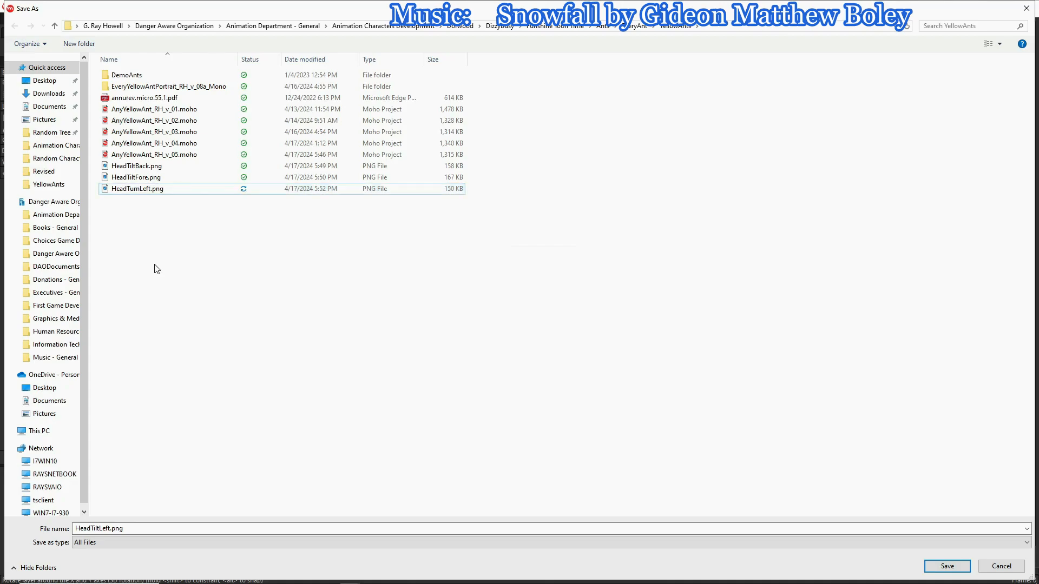
- Base the file name on HeadTurnLeft.png, change it to HeadTurnRight.png, save the image and close the render window
click(136, 193)
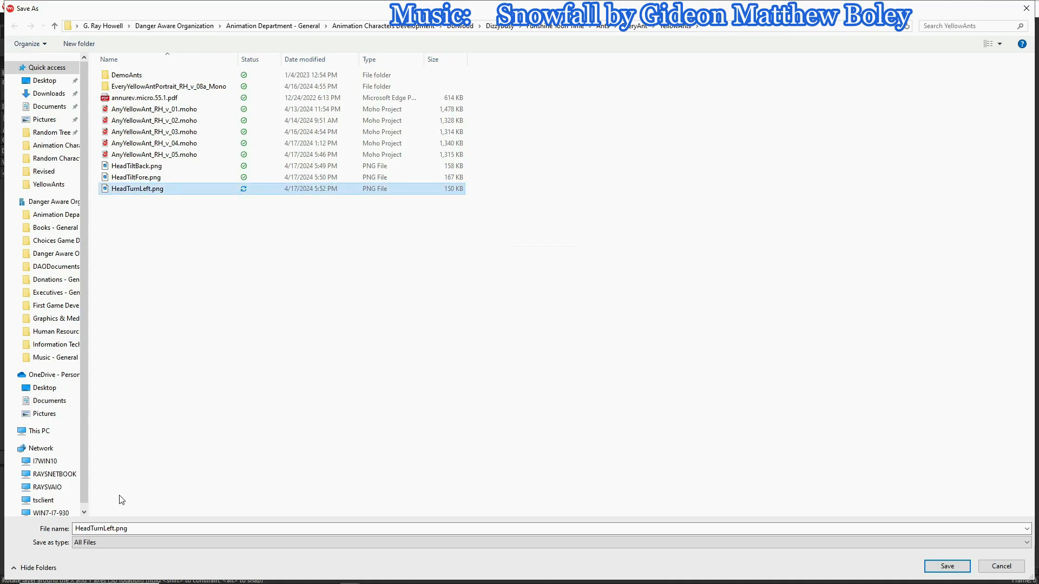
click(103, 531)
drag(103, 530, 115, 531)
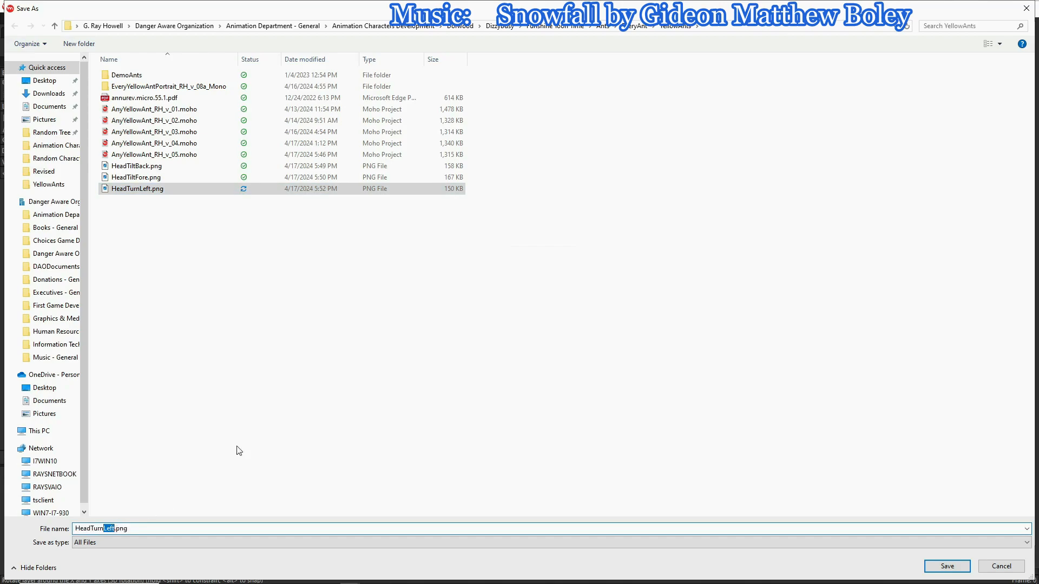
text(Right)
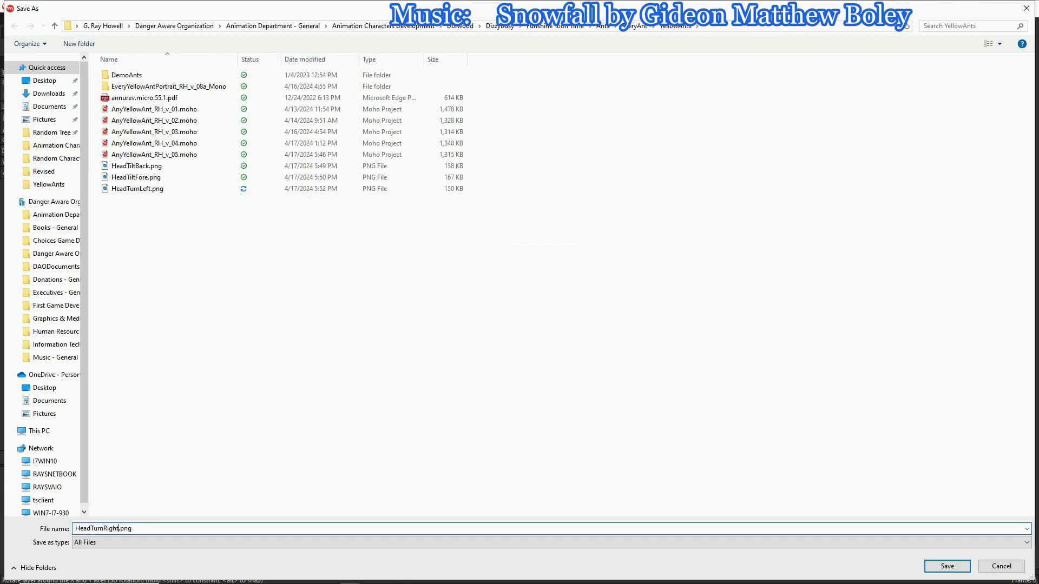
key(Return)
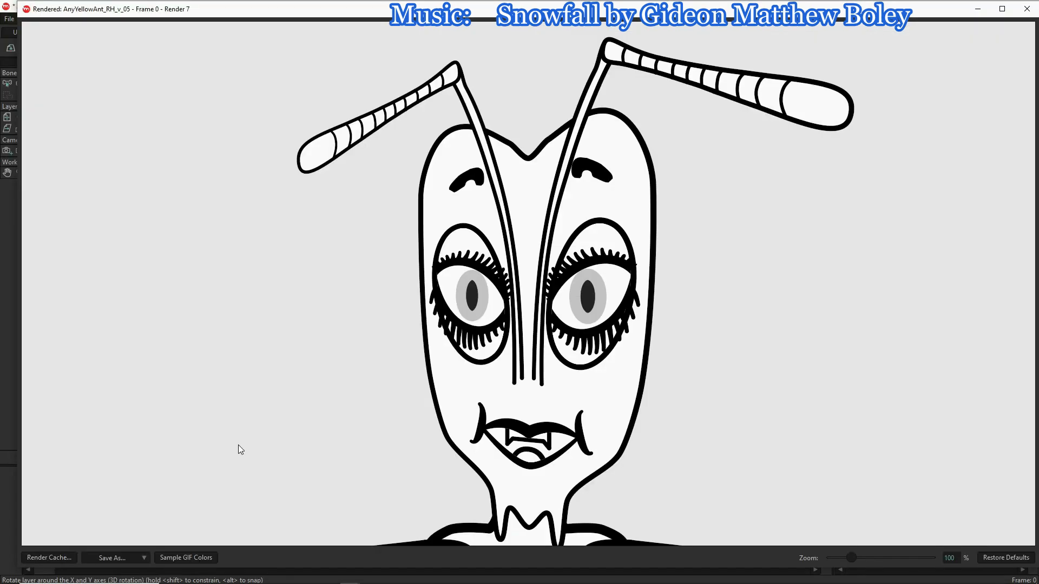
click(1026, 9)
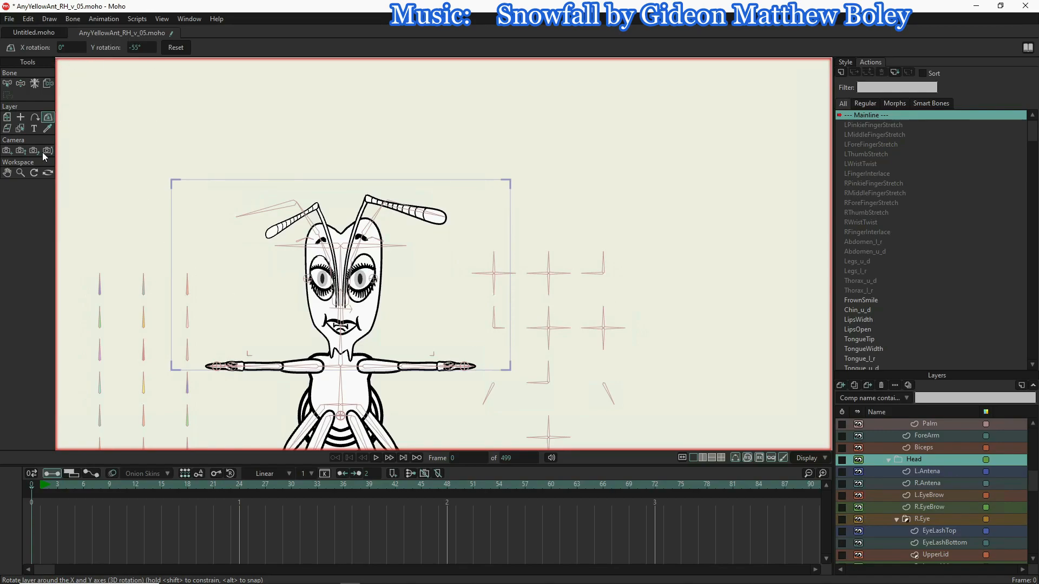
- Reset the Head layer's X and Y rotation and switch to the Select Bone tool
click(176, 48)
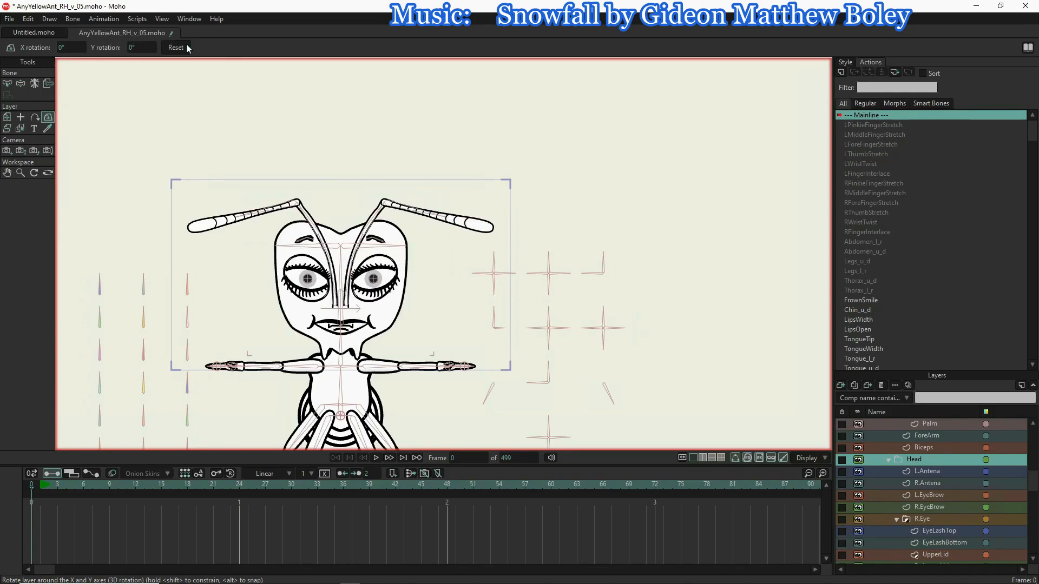
click(7, 84)
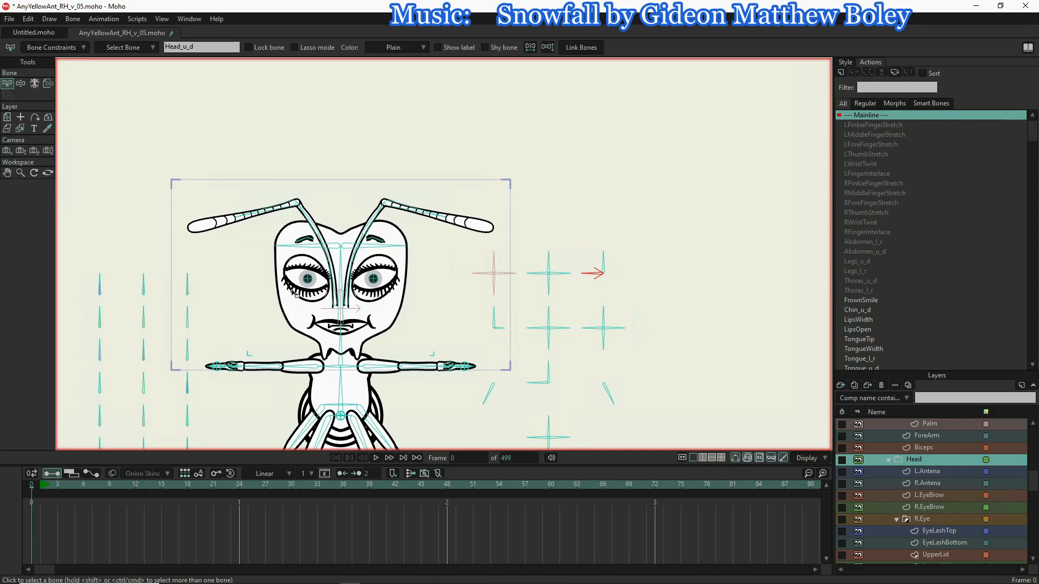
scroll(398, 280, down, 1)
scroll(398, 280, down, 1)
scroll(396, 302, down, 1)
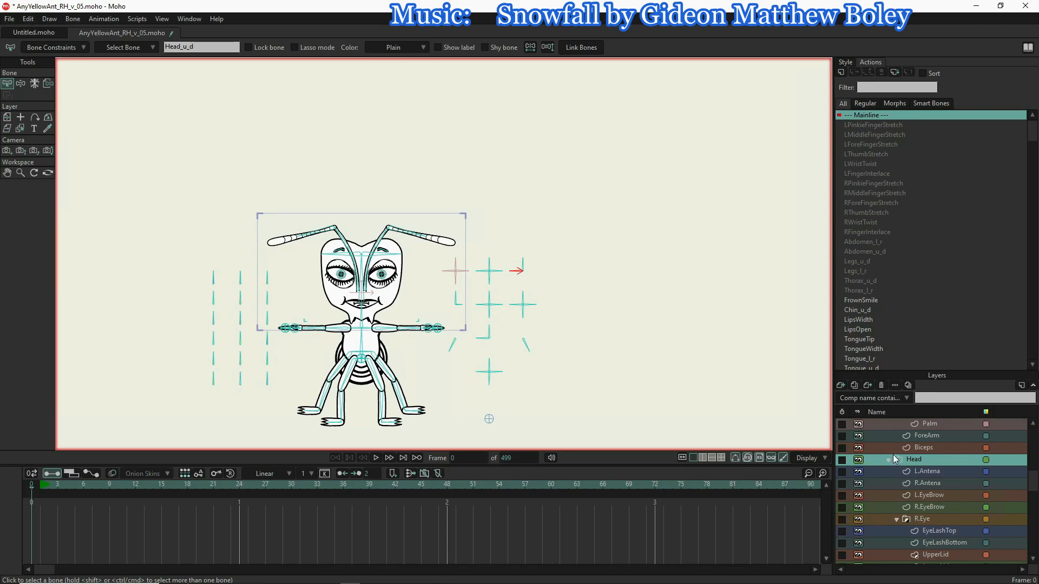
- Import HeadTiltBack.png as an image layer directly above DA_PhonemeWheel.png in the EveryYellowAnt group
scroll(893, 459, up, 5)
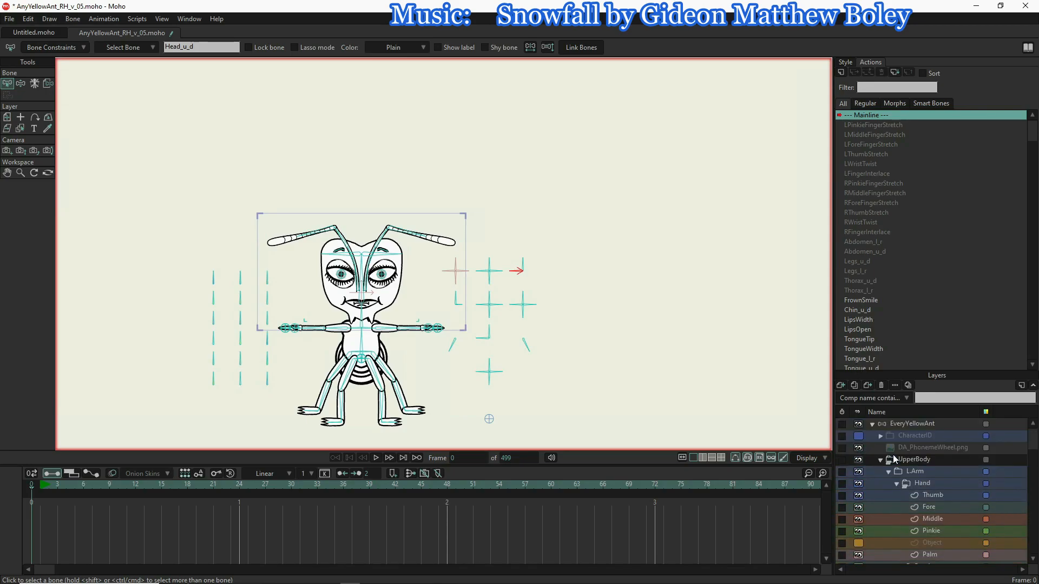
click(879, 450)
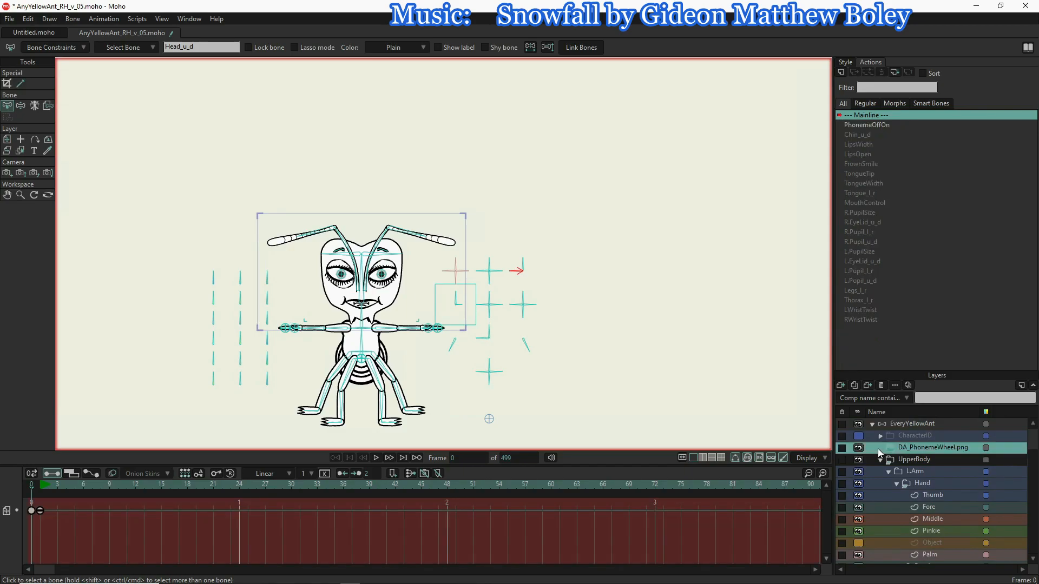
click(842, 386)
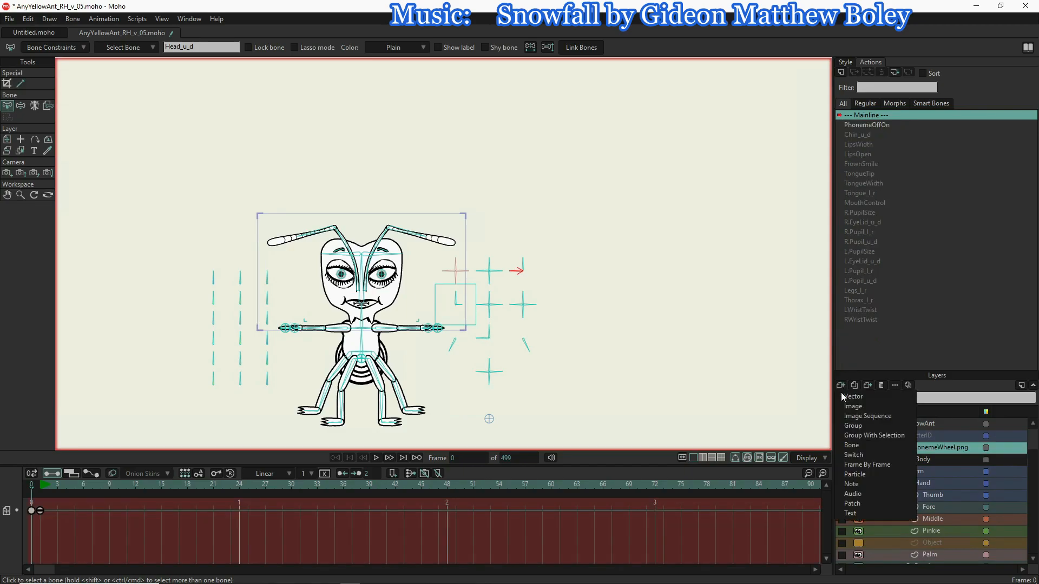
click(842, 404)
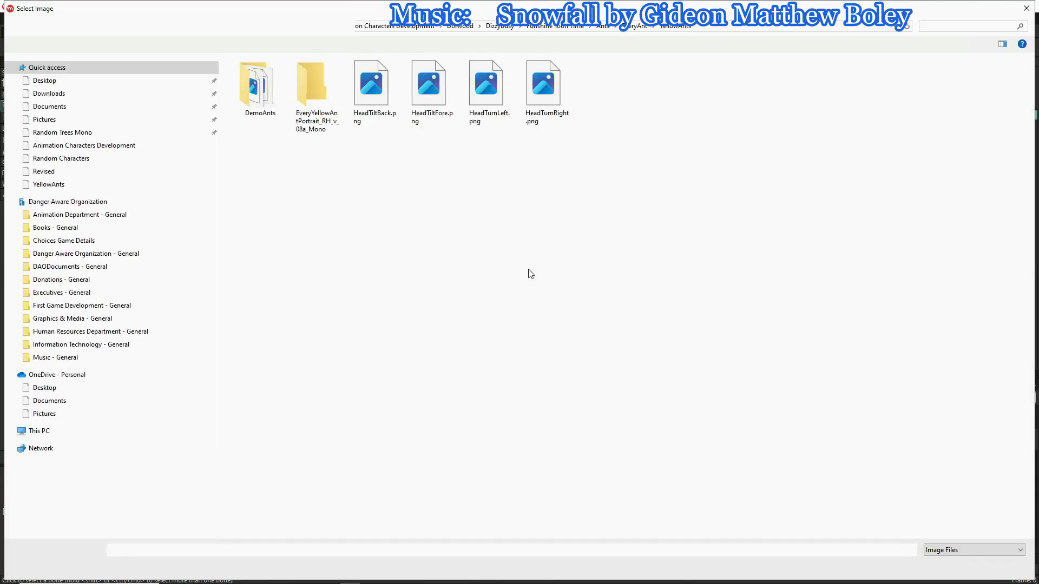
click(320, 79)
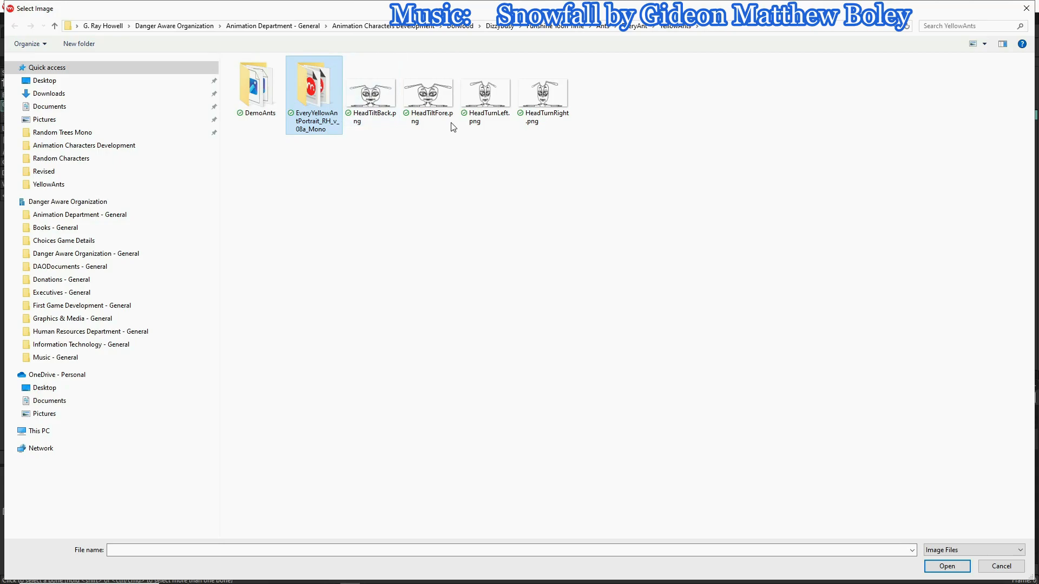
double_click(385, 105)
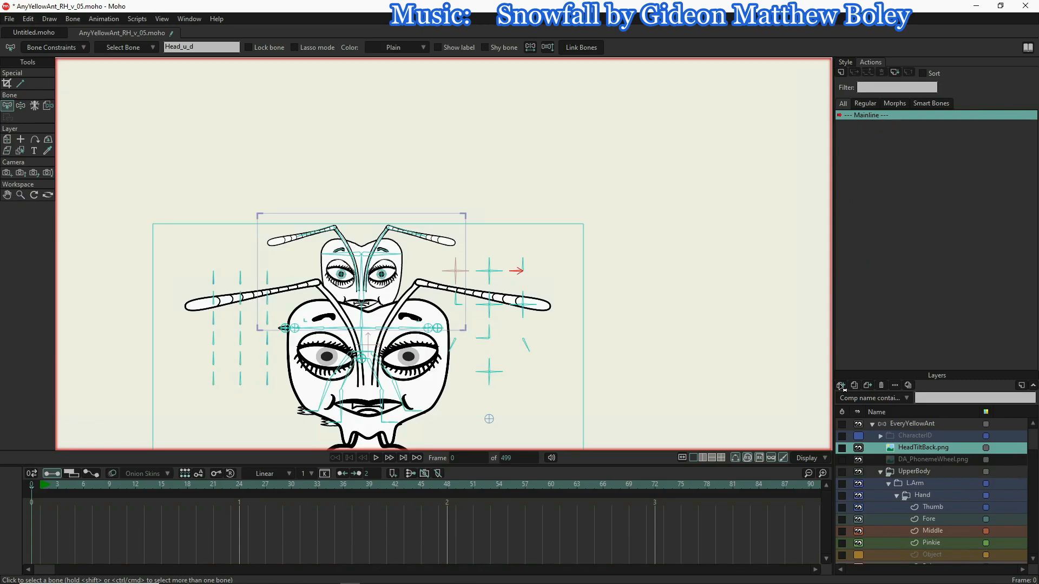
- Import HeadTiltFore.png, HeadTurnLeft.png and HeadTurnRight.png as image layers, stacked in that order above HeadTiltBack.png
click(840, 385)
click(848, 406)
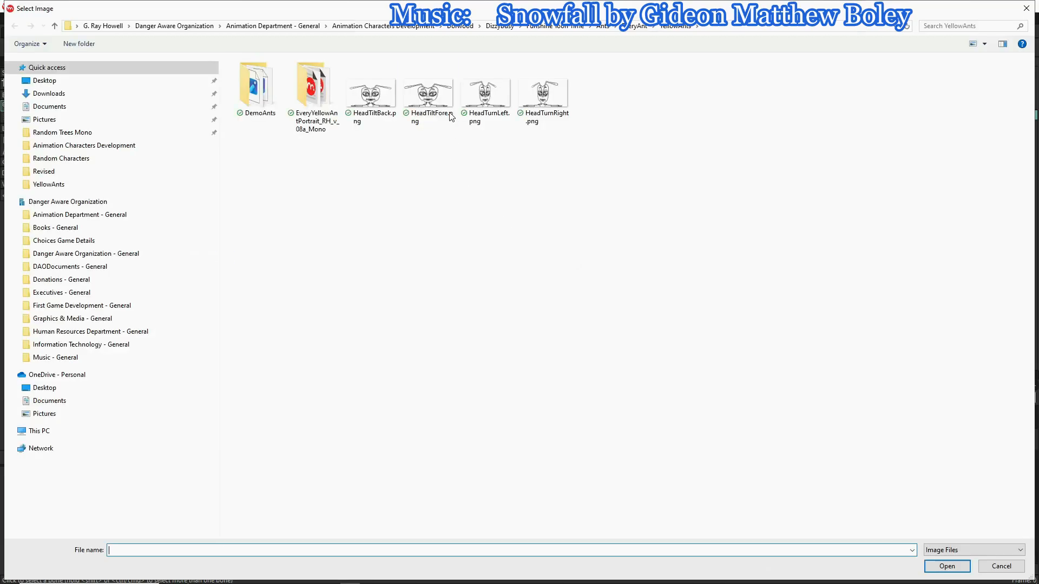
double_click(436, 99)
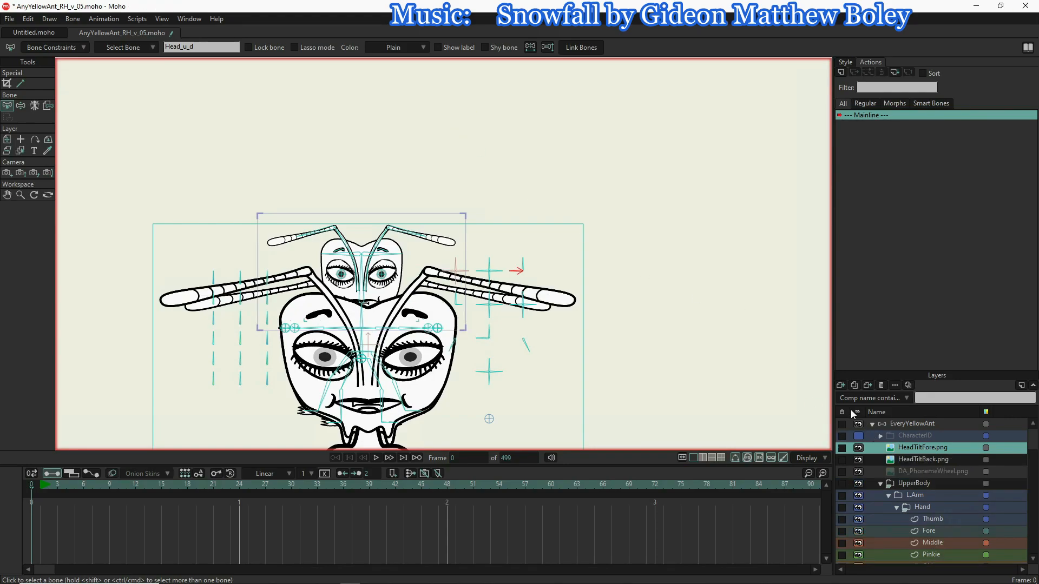
click(841, 387)
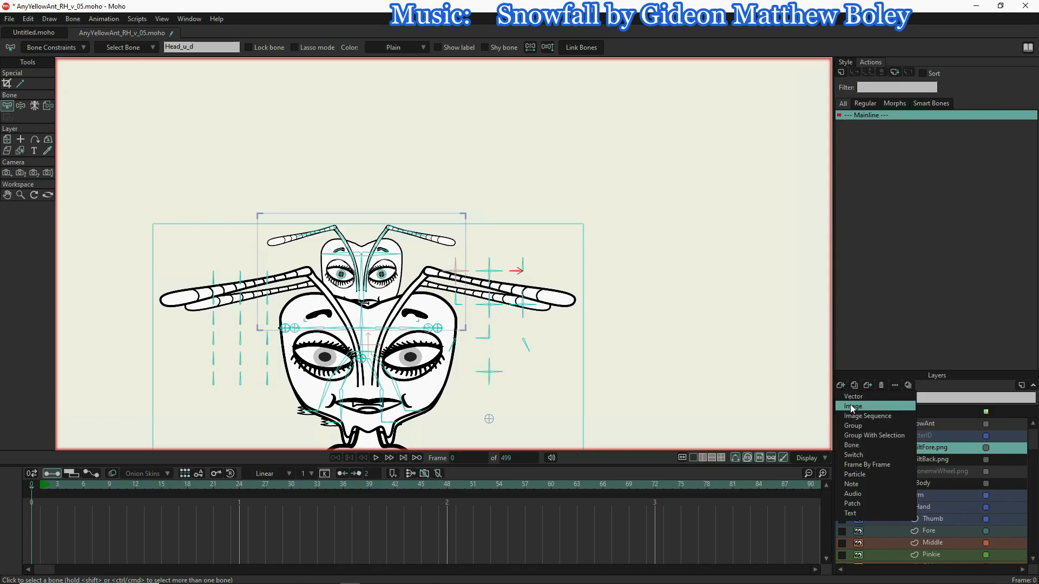
click(853, 407)
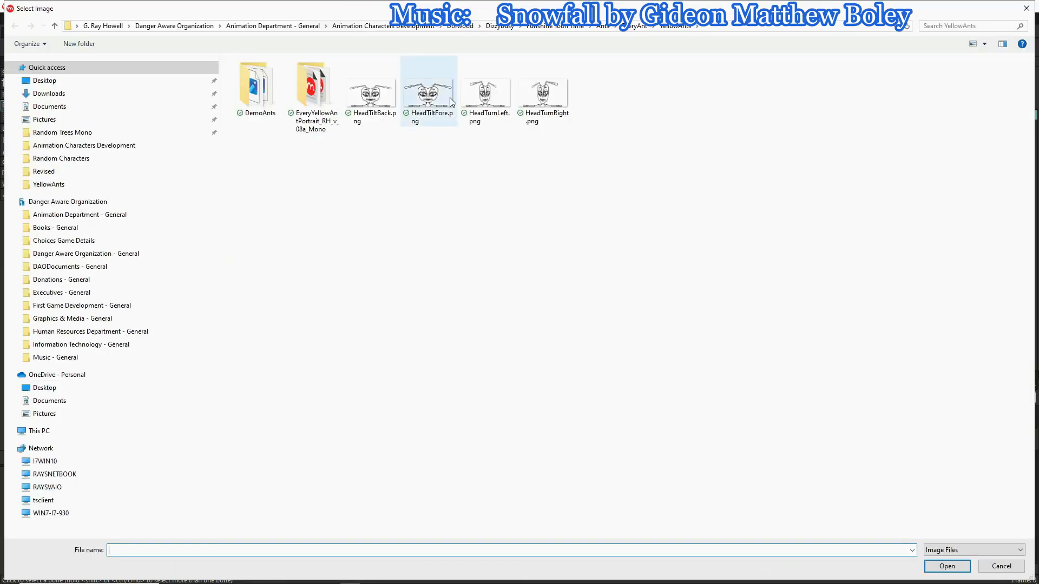
double_click(496, 86)
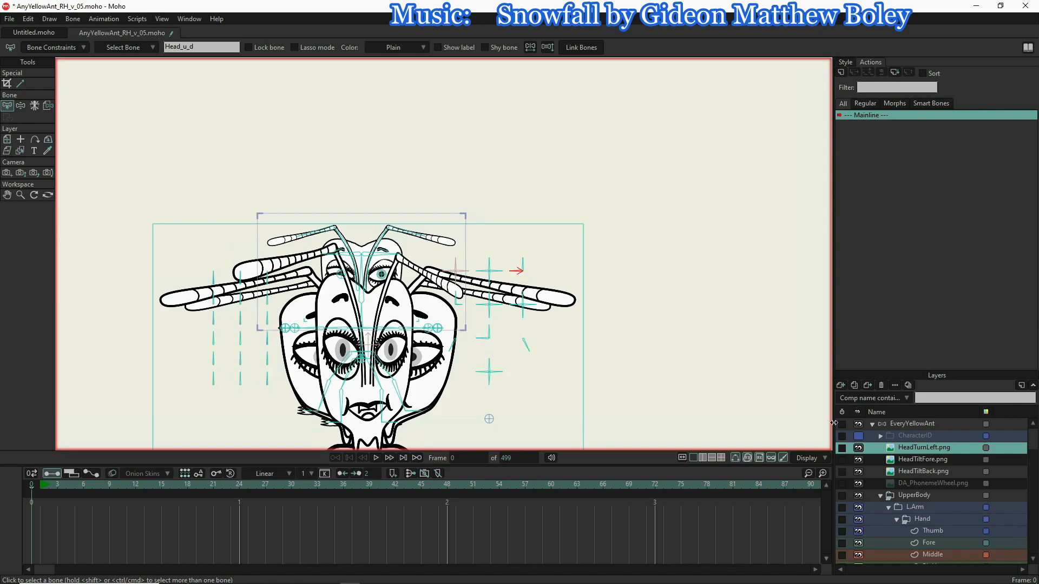
click(841, 386)
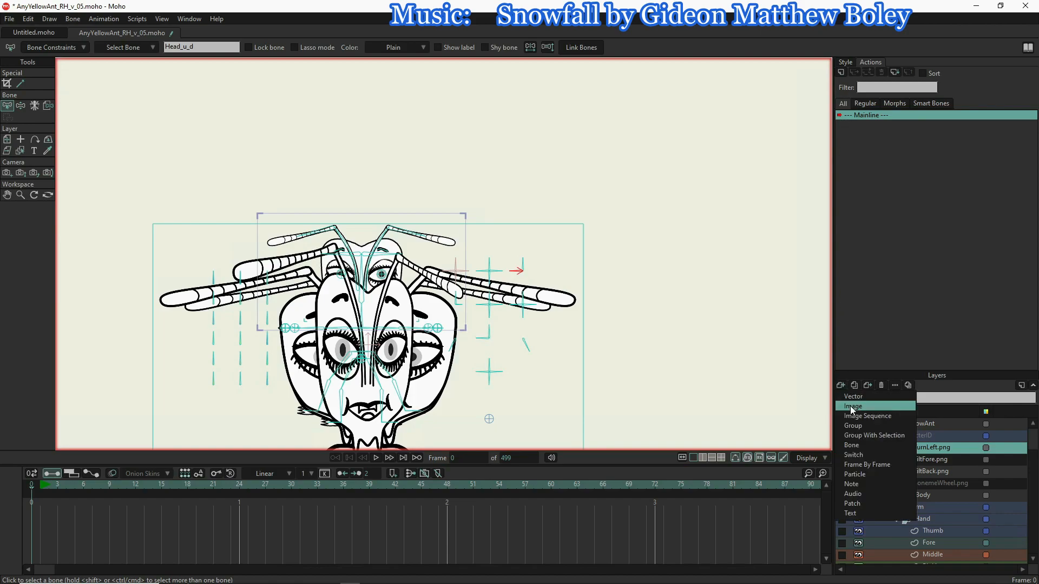
click(849, 407)
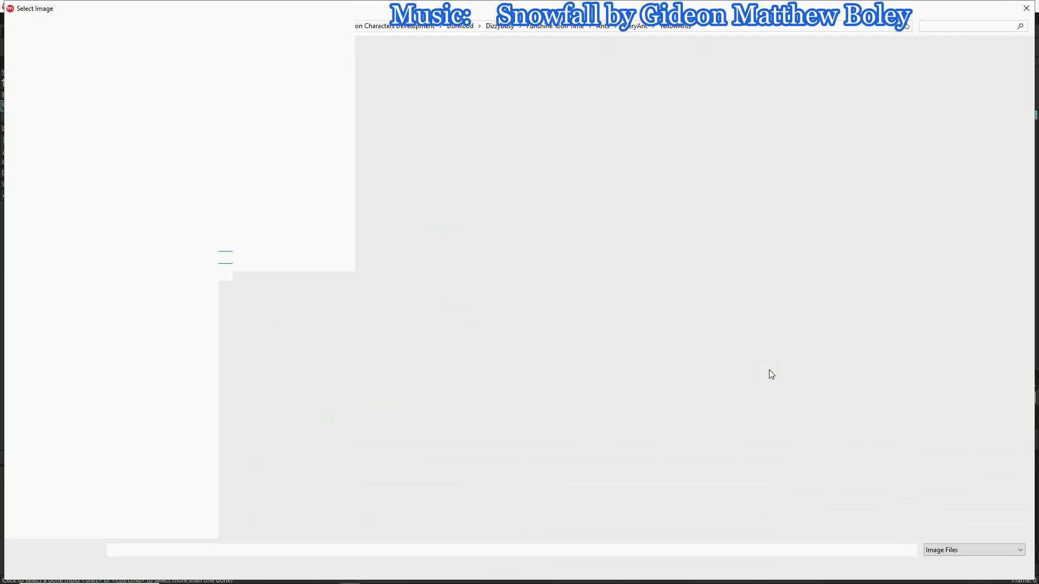
double_click(557, 91)
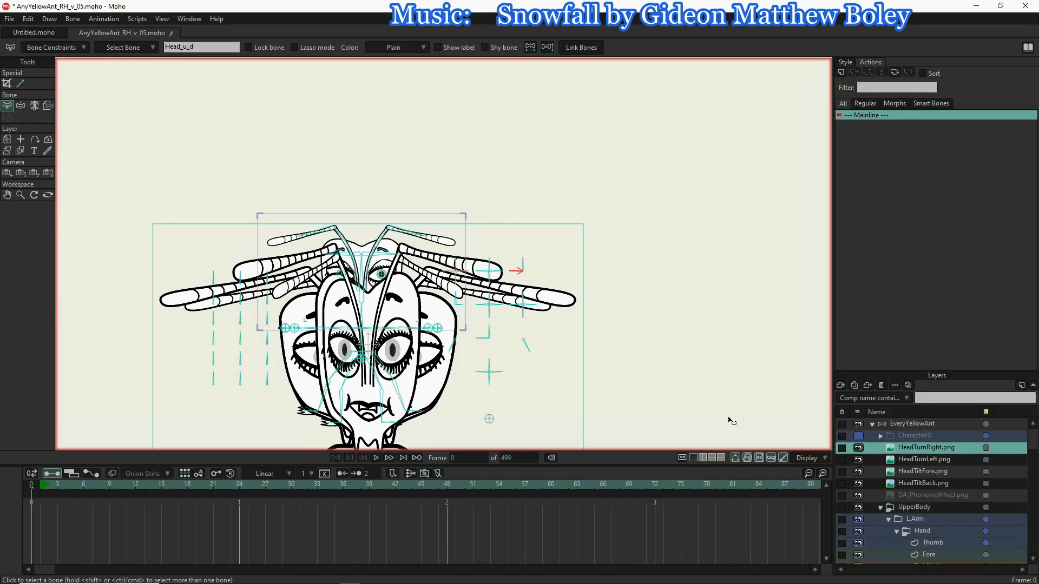
- Hide the HeadTiltBack.png, HeadTiltFore.png and HeadTurnLeft.png layers, leaving only the HeadTurnRight.png reference visible
click(858, 483)
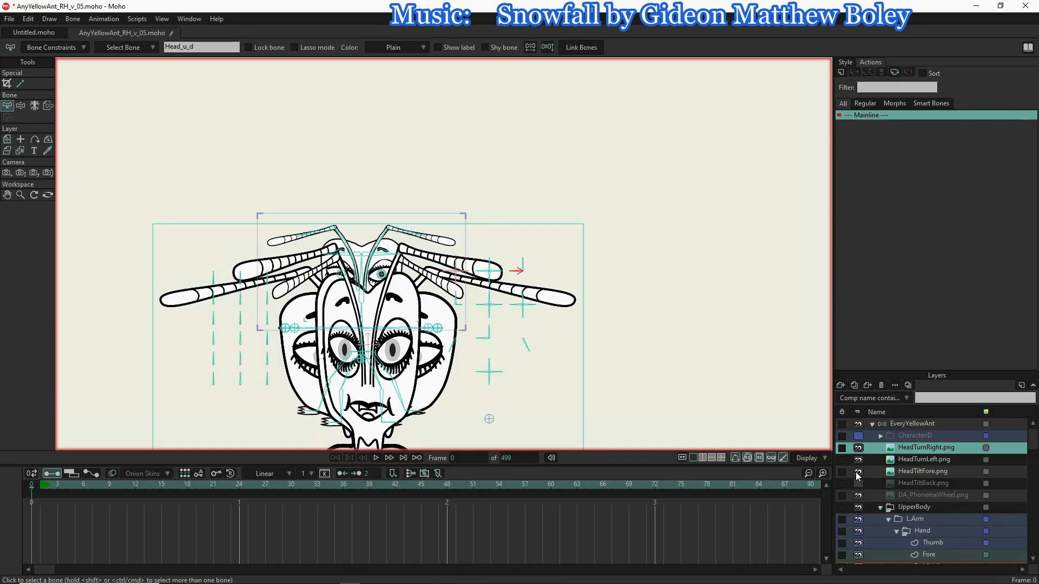
click(856, 471)
click(858, 460)
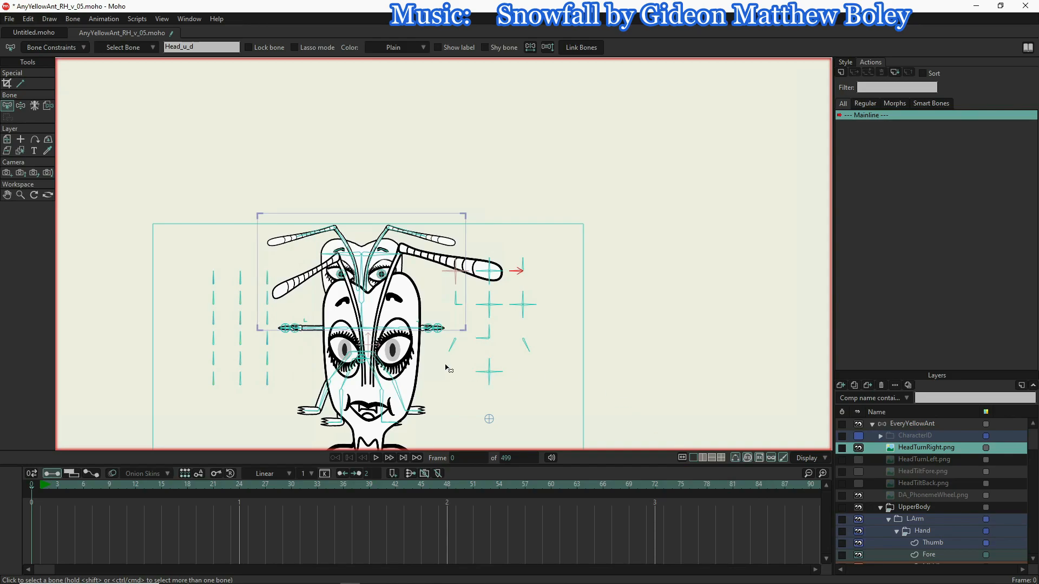
- Select the Head layer and set its X rotation to 65° with the Rotate Layer XY tool
scroll(396, 315, down, 1)
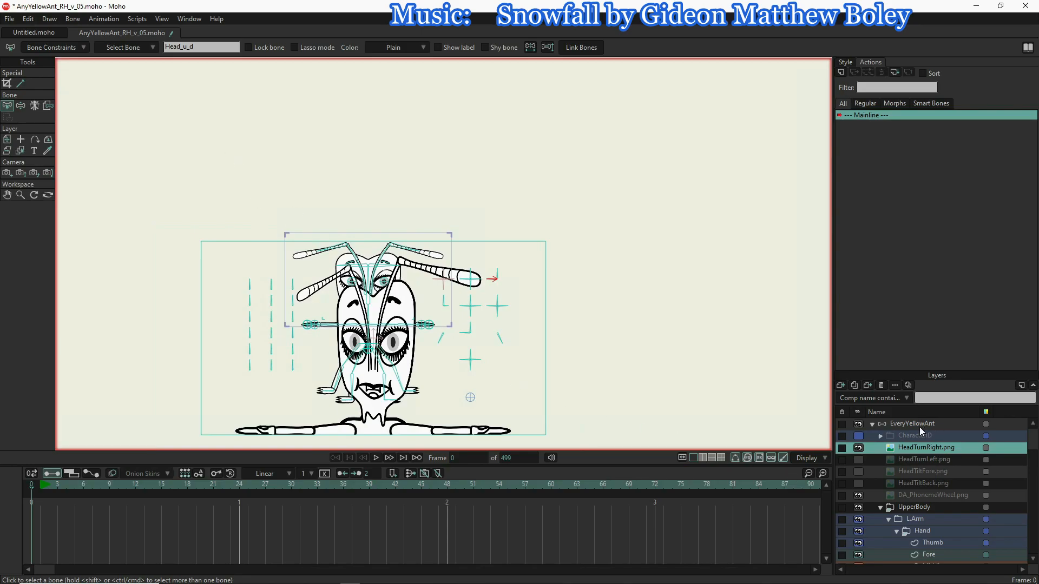
scroll(919, 548, down, 6)
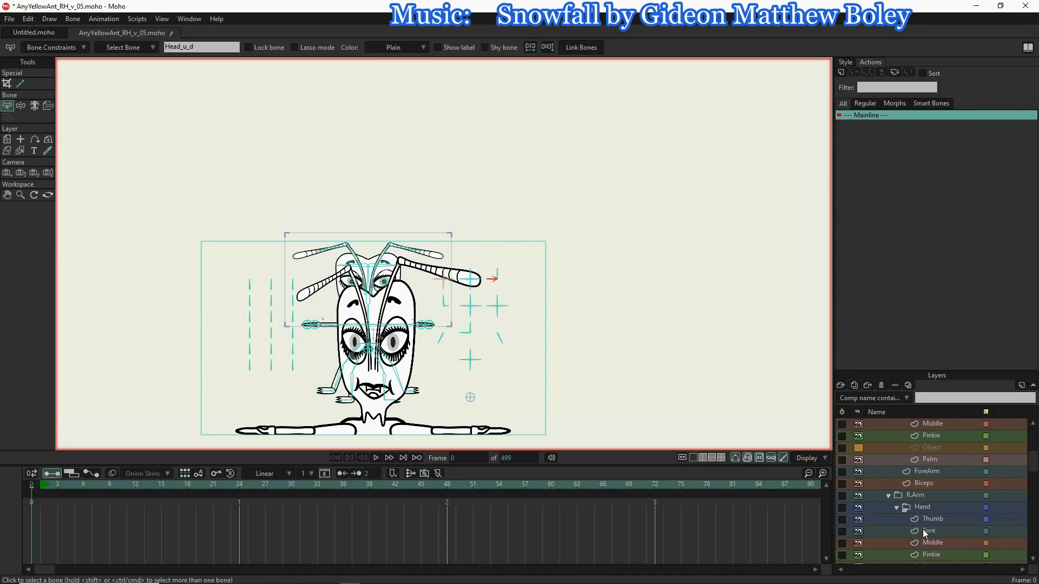
scroll(923, 530, down, 2)
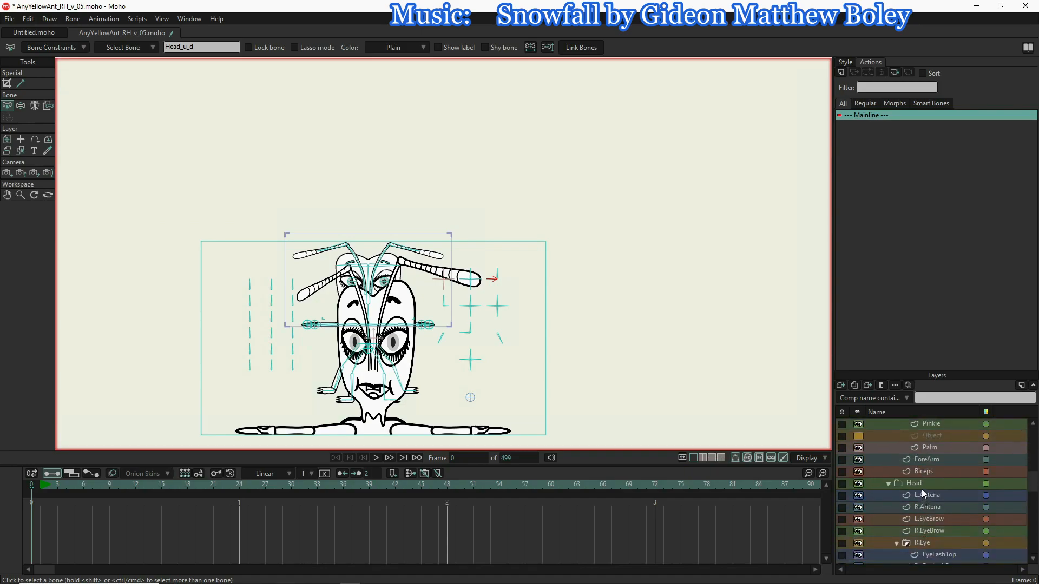
click(922, 485)
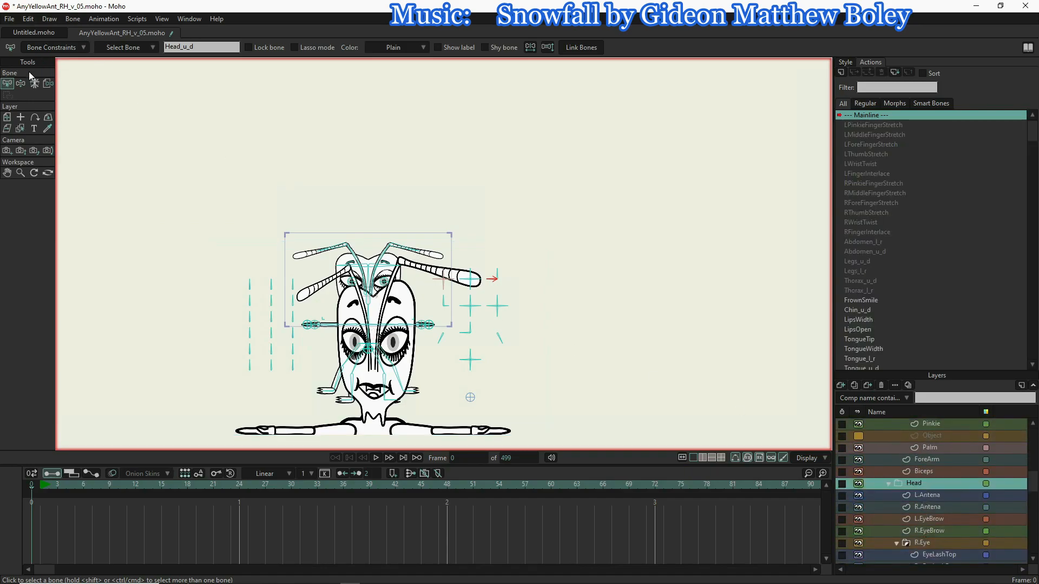
click(47, 118)
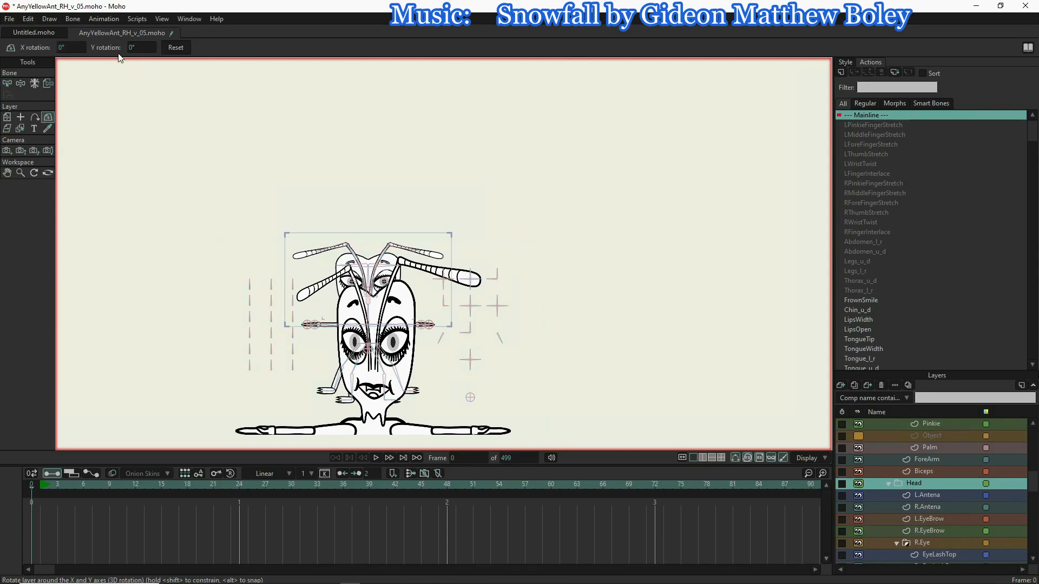
click(75, 48)
text(65)
key(Return)
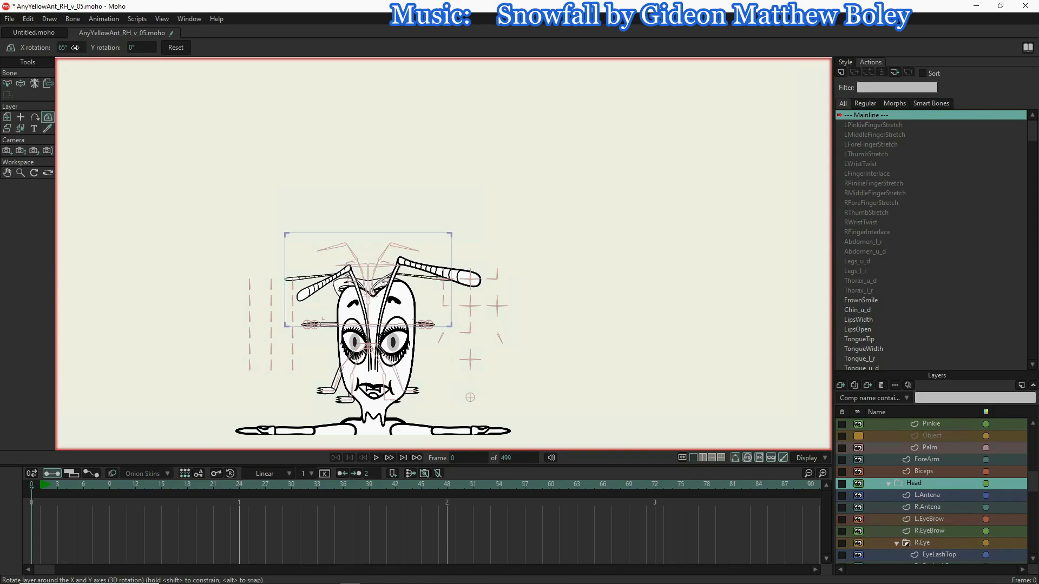
- Set the Head layer's X rotation back to 0° and its Y rotation to 55°
click(67, 47)
text(0)
key(Return)
click(131, 47)
text(55)
key(Return)
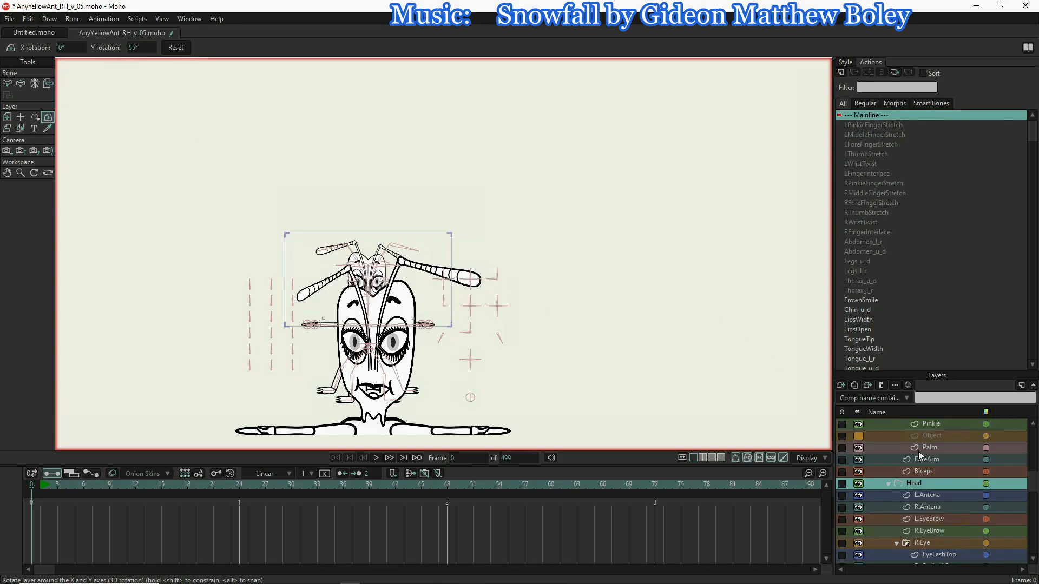
scroll(920, 460, up, 1)
scroll(924, 459, up, 12)
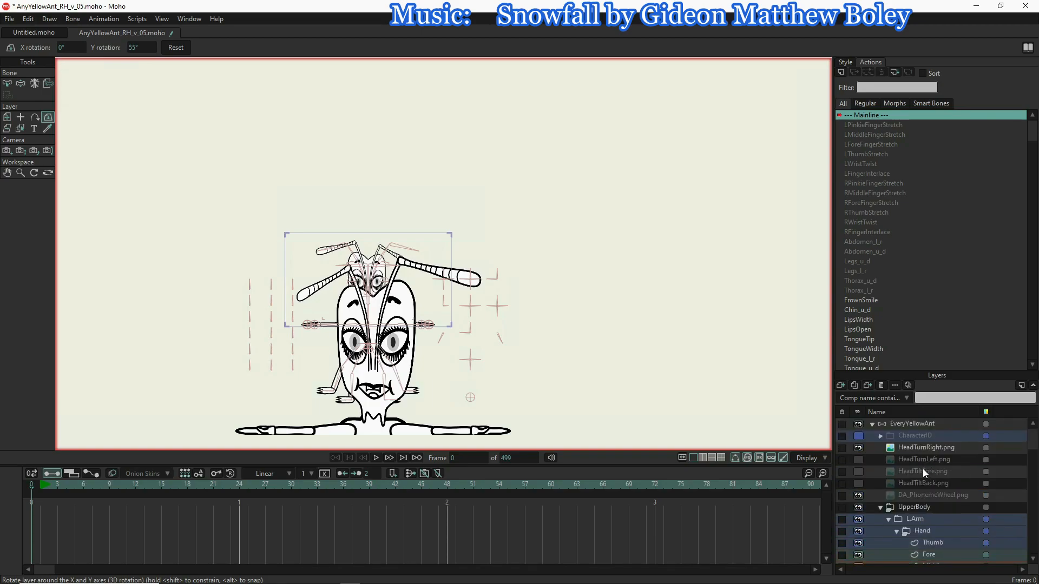
- Select the four head reference image layers, scale them down to about 47.4% together and move them up over the ant
click(914, 447)
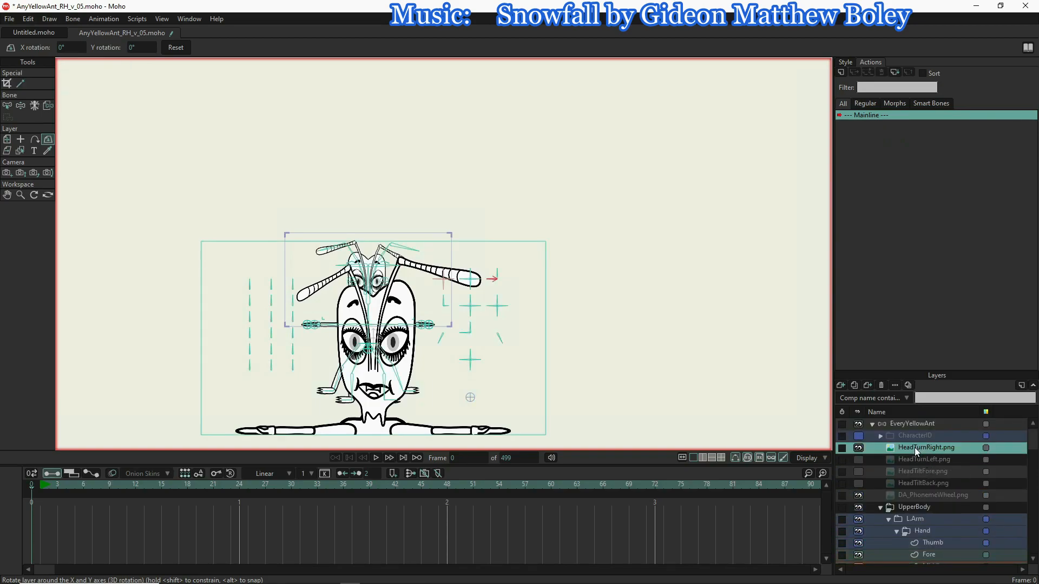
shift+click(914, 482)
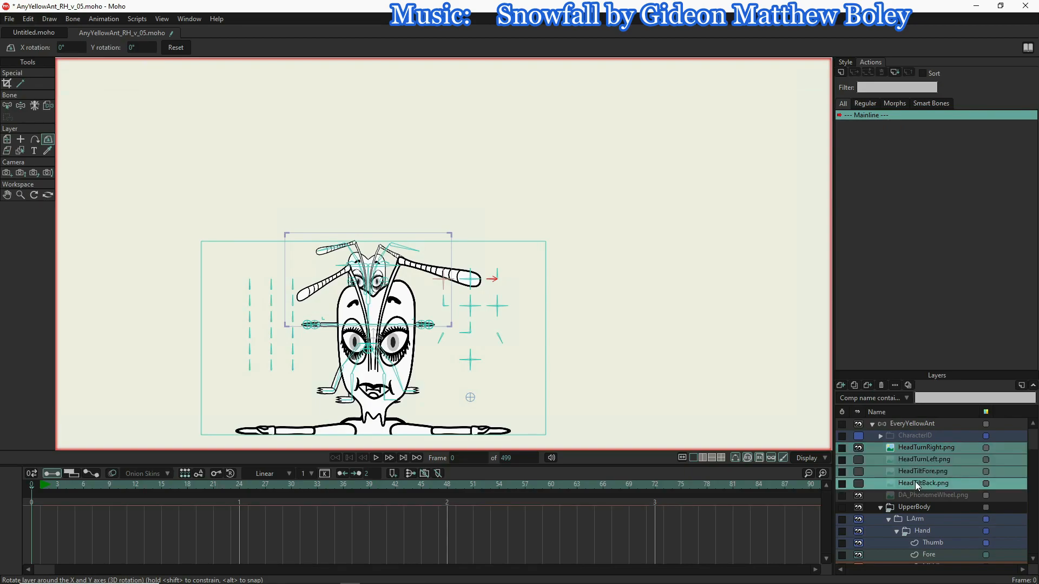
click(7, 139)
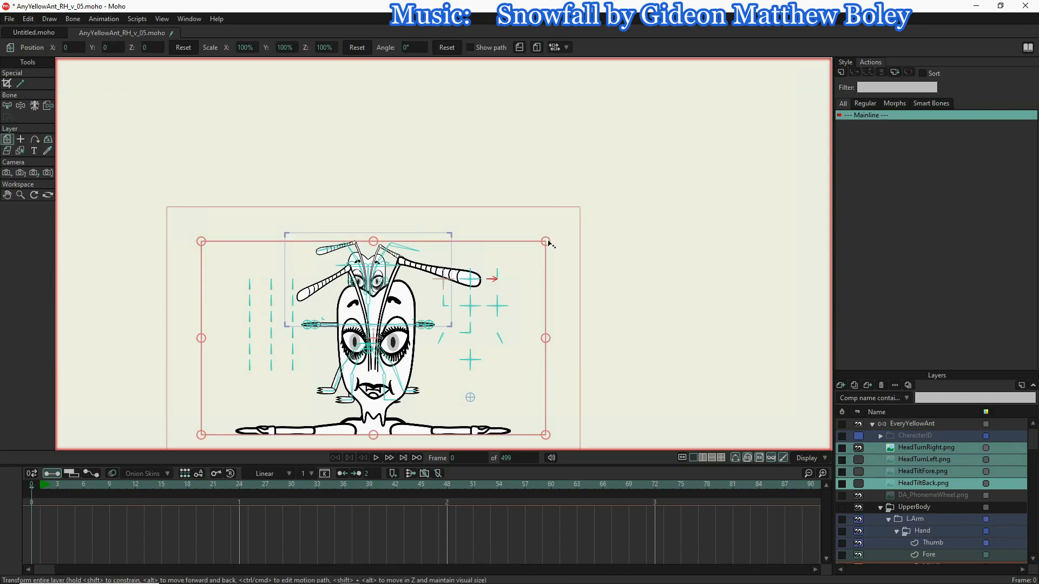
drag(546, 242, 479, 287)
drag(419, 360, 410, 302)
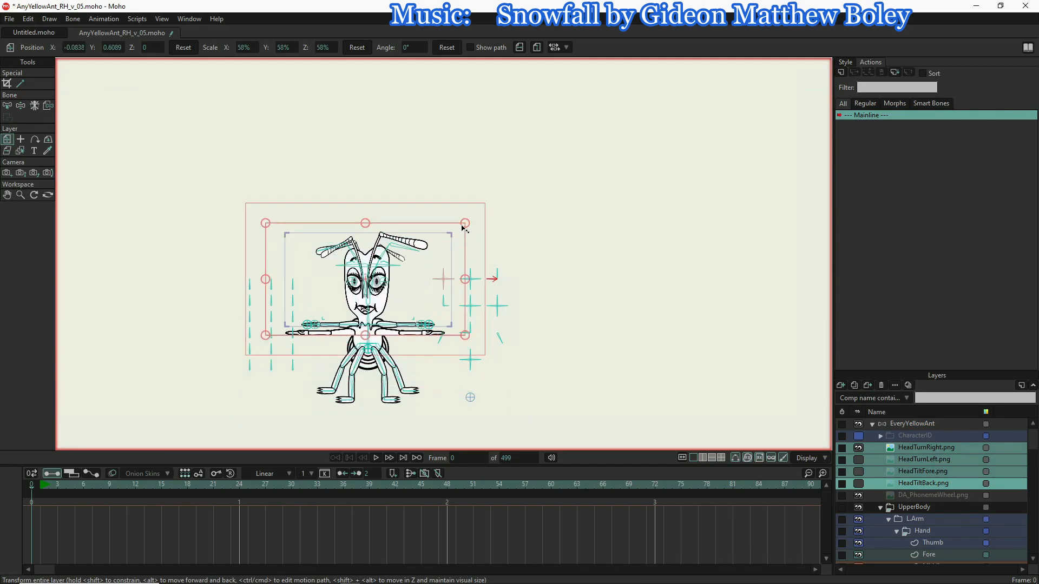
drag(465, 227, 449, 235)
- Refine the reference layers' fit by scaling them to about 49% and nudging them to about X -0.0594, Y 0.6120
scroll(389, 290, up, 5)
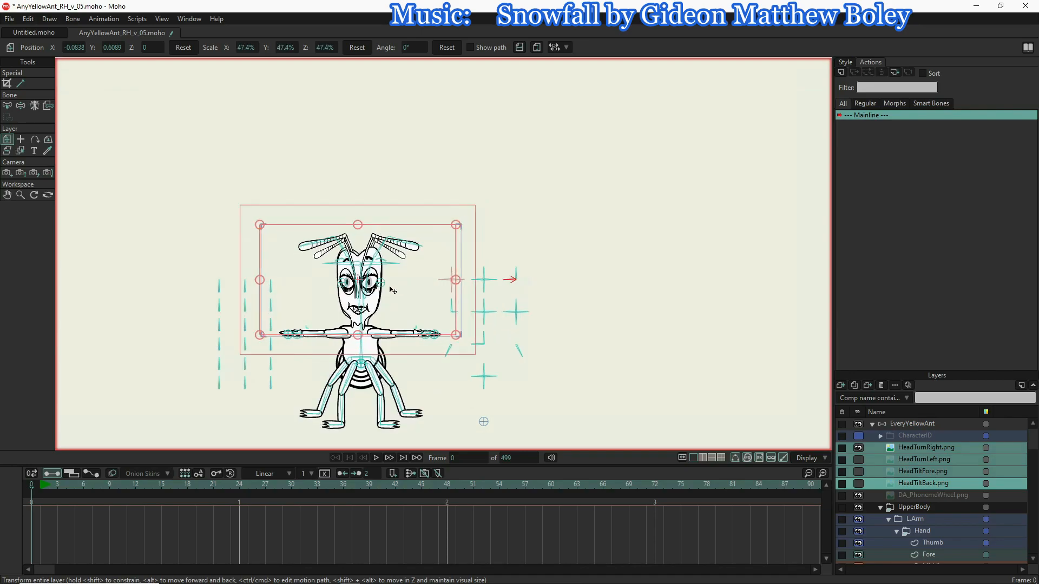
scroll(390, 294, down, 2)
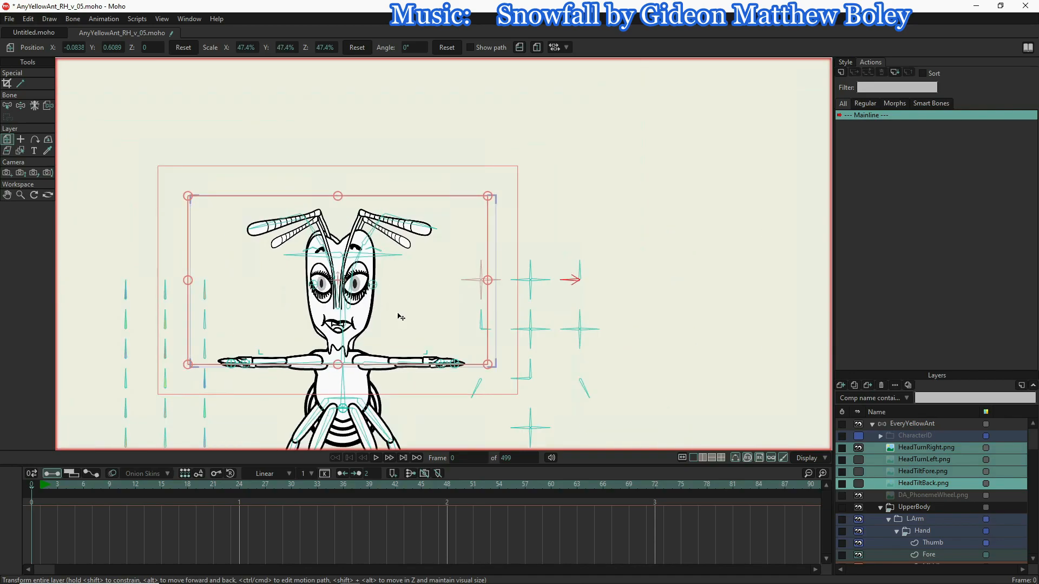
drag(489, 368, 444, 269)
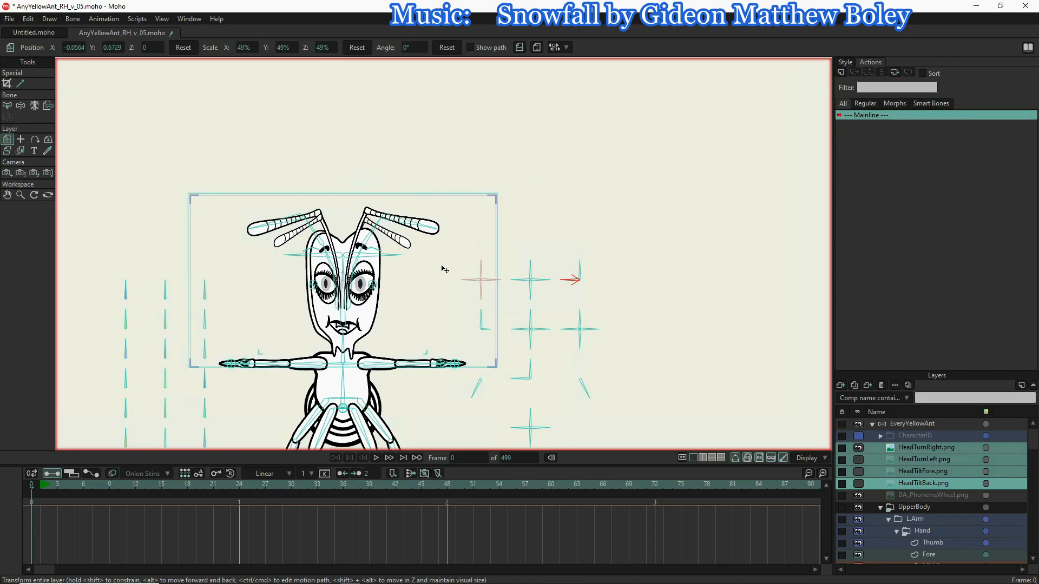
mouse_move(445, 268)
mouse_down()
mouse_move(408, 269)
mouse_move(468, 271)
mouse_move(443, 268)
mouse_up()
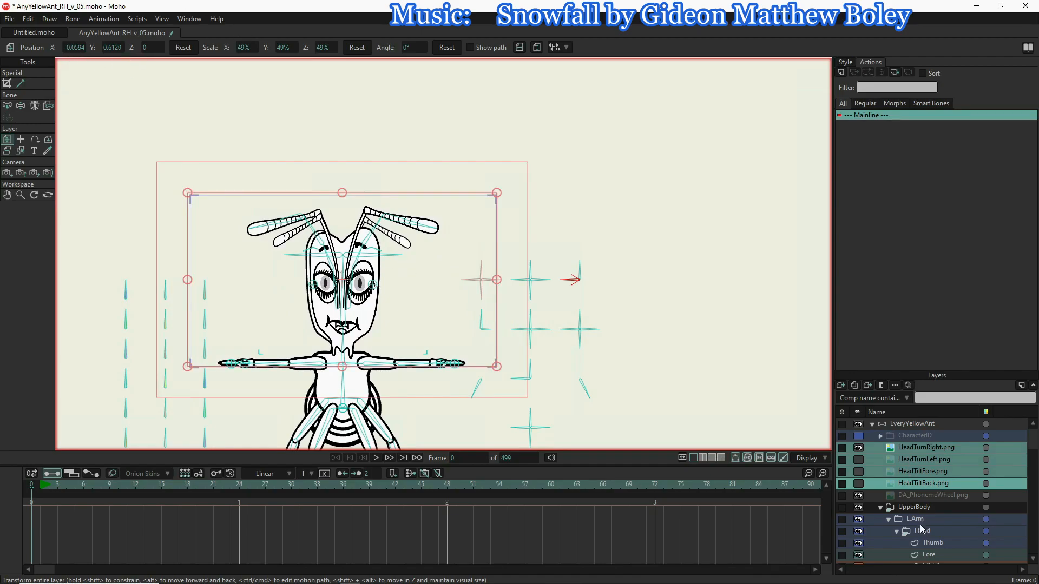
- Select the Head layer and set its Y rotation to -55° with the Rotate Layer XY tool
scroll(921, 529, down, 5)
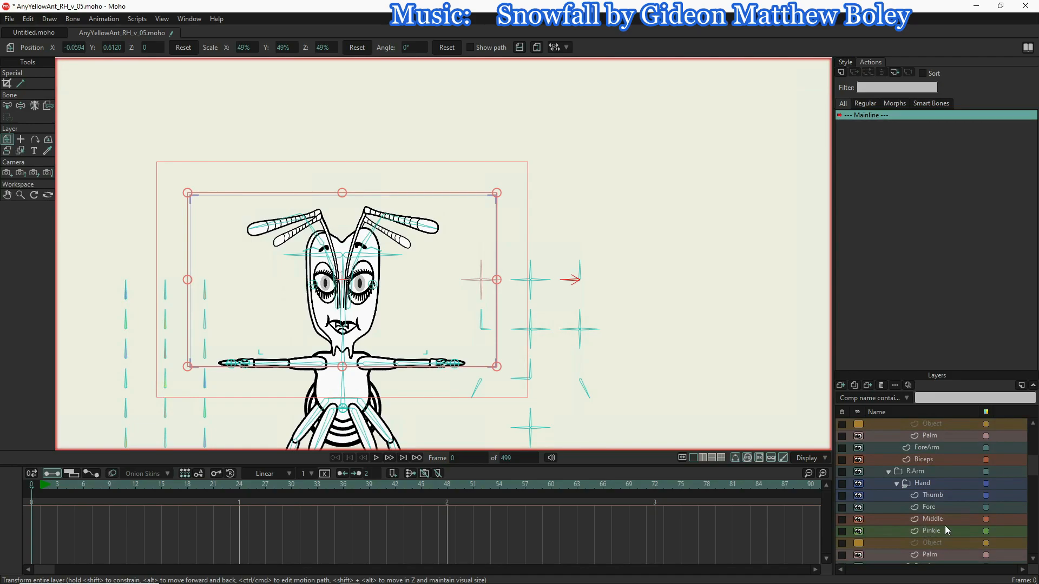
scroll(946, 529, down, 3)
click(929, 508)
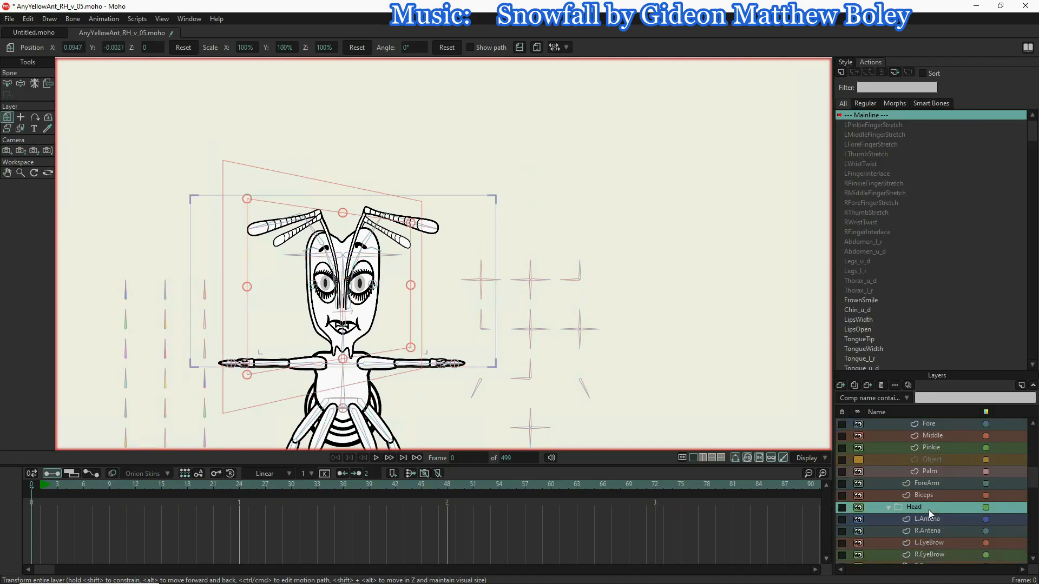
click(48, 117)
click(129, 47)
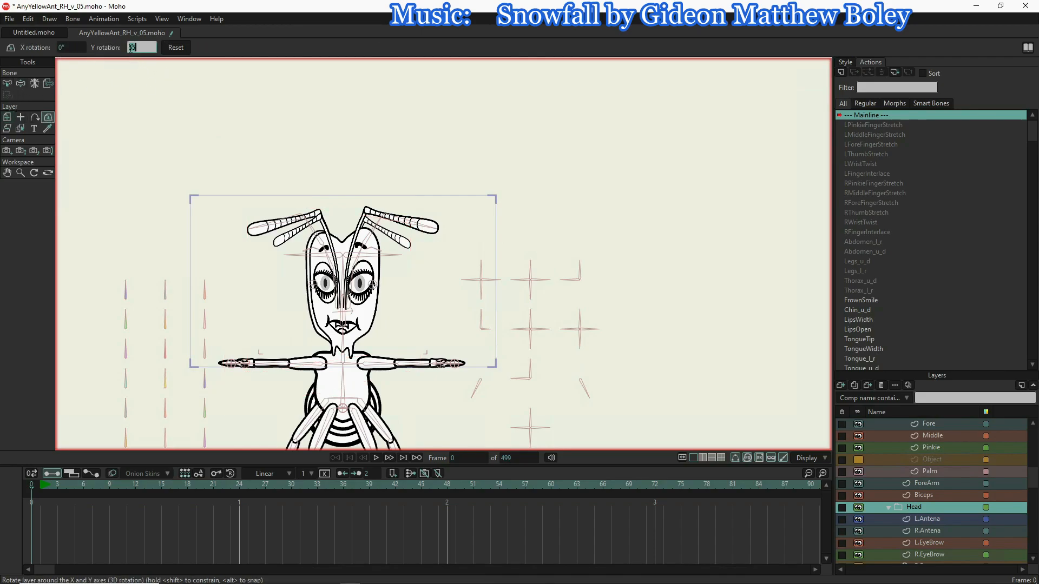
text(-)
key(Return)
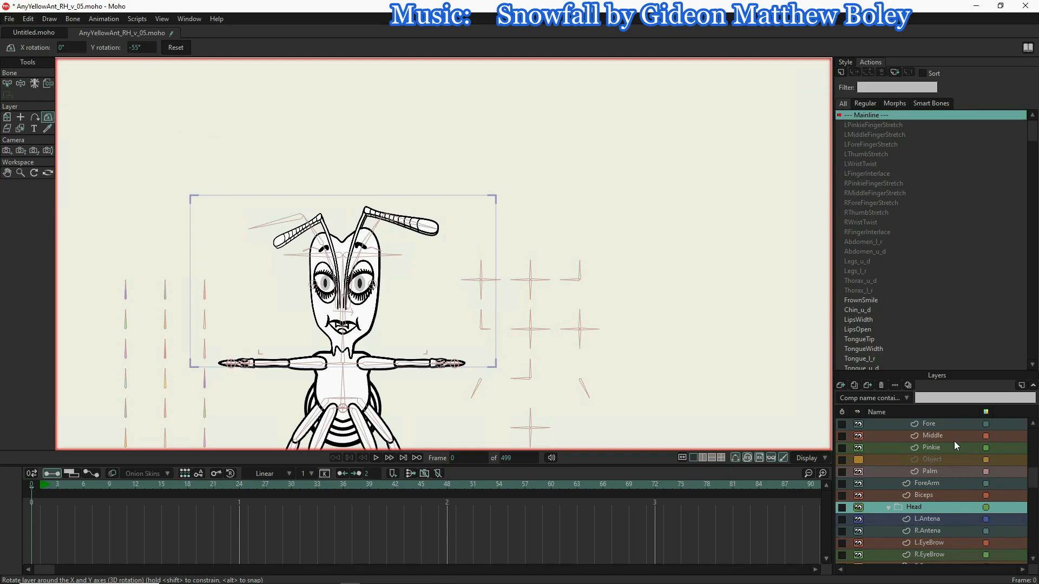
- Reselect the four reference image layers, scale them to about 48.4% and align them with the ant at about X -0.0550, Y 0.6031
scroll(947, 440, up, 4)
scroll(939, 438, up, 3)
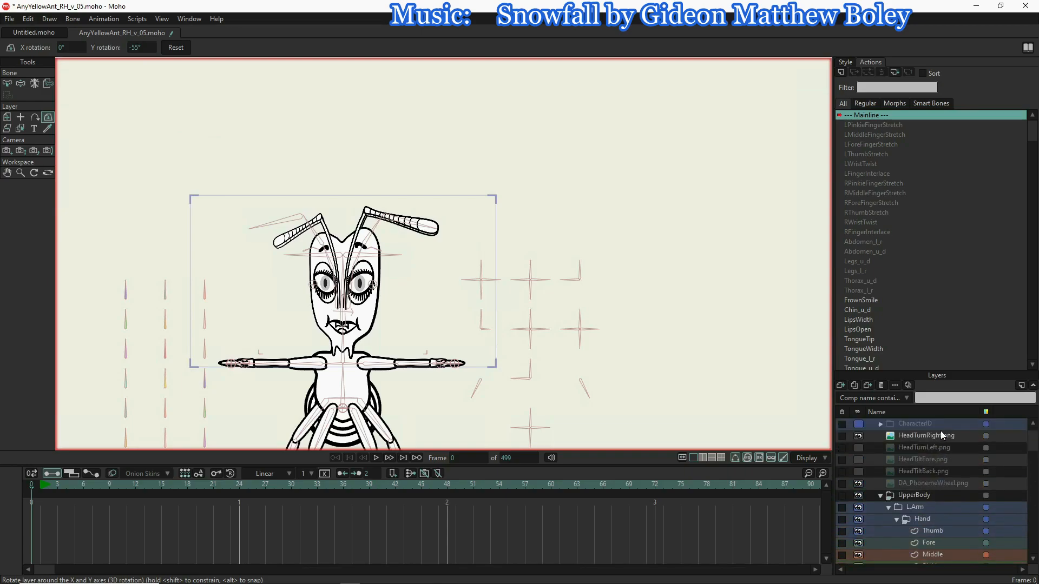
click(911, 473)
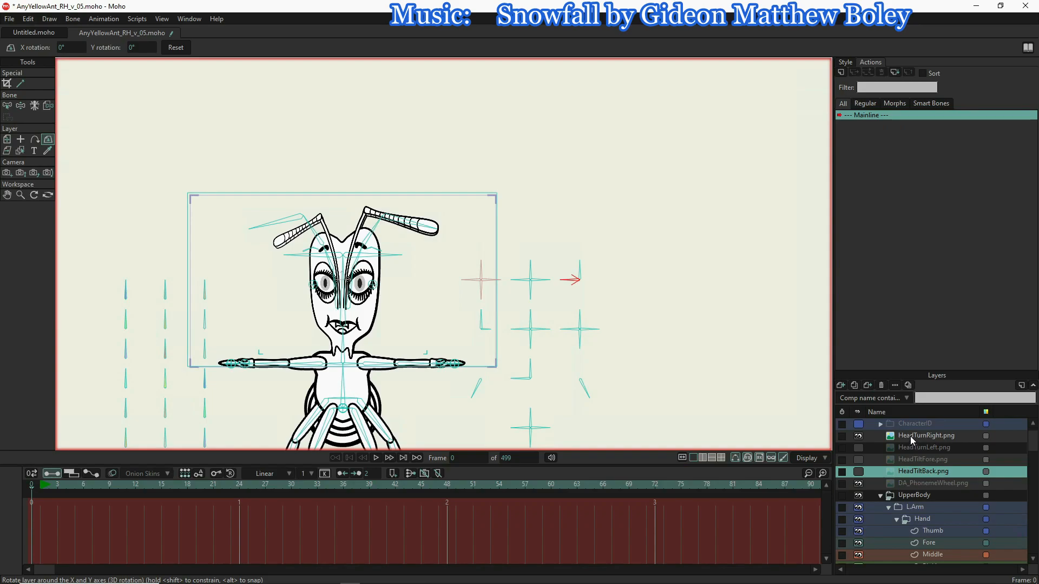
shift+click(910, 436)
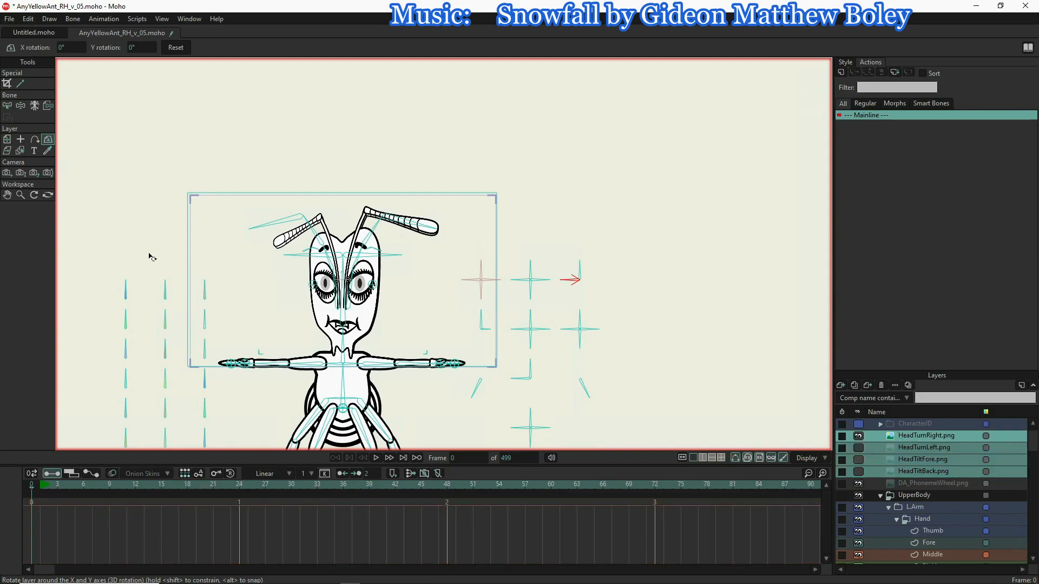
click(7, 139)
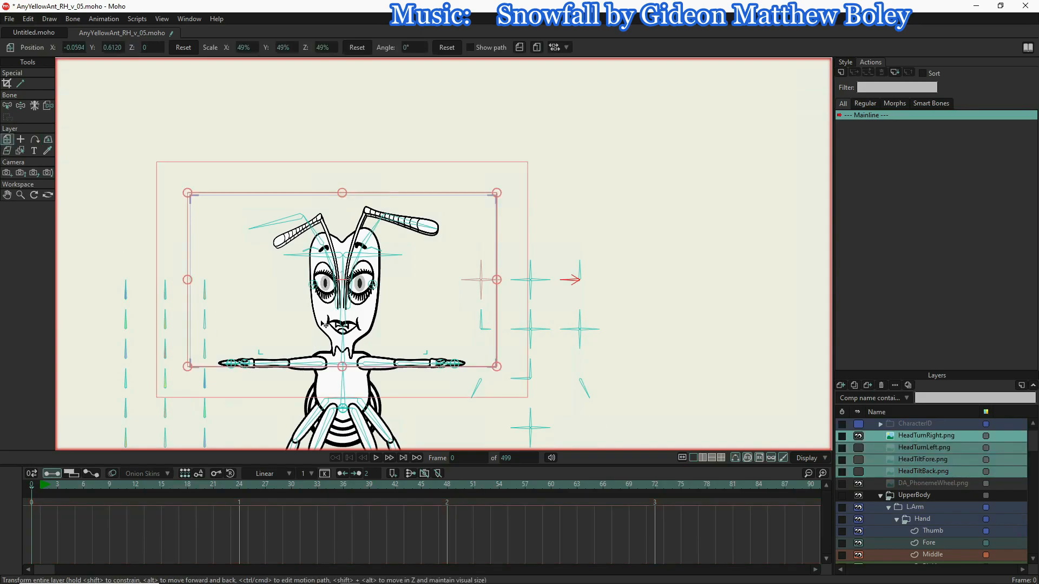
scroll(327, 302, up, 3)
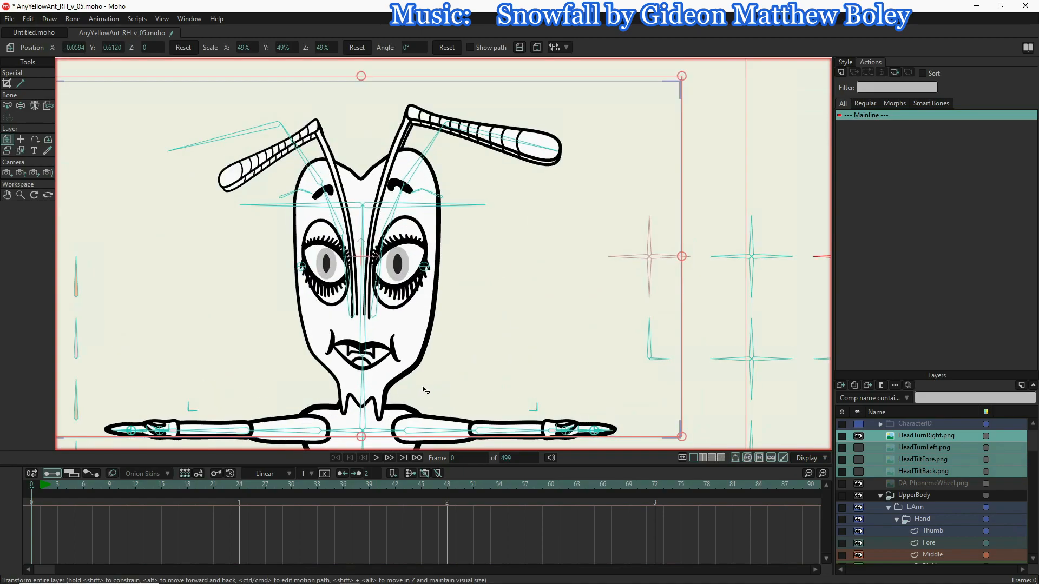
drag(422, 386, 429, 318)
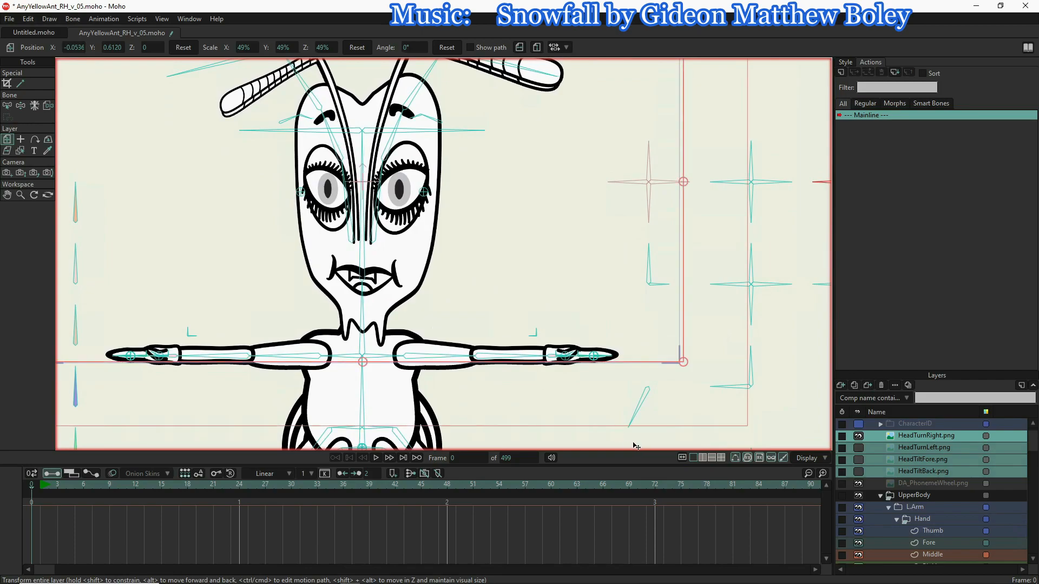
drag(685, 362, 682, 361)
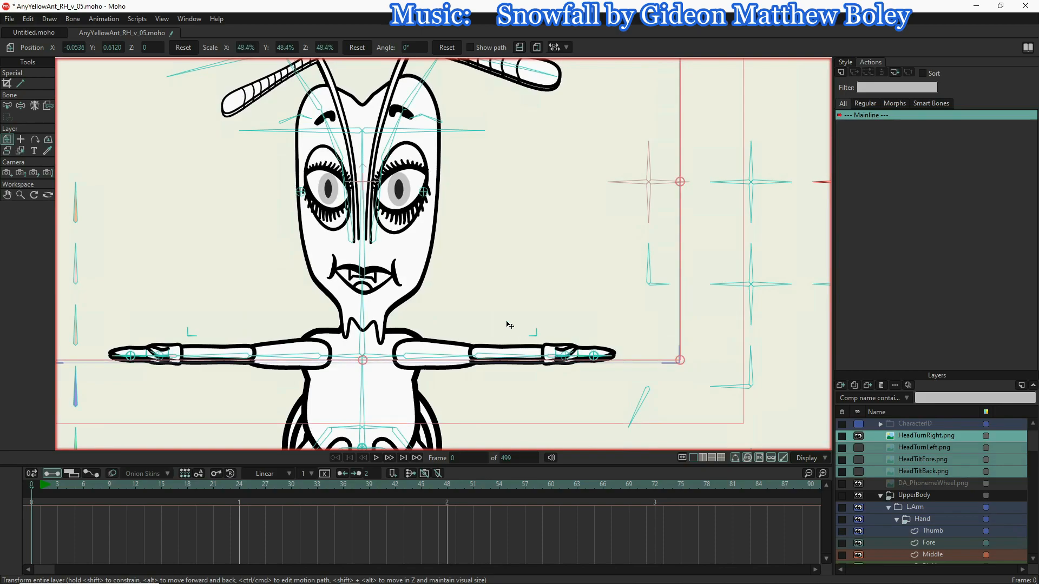
drag(487, 315, 486, 315)
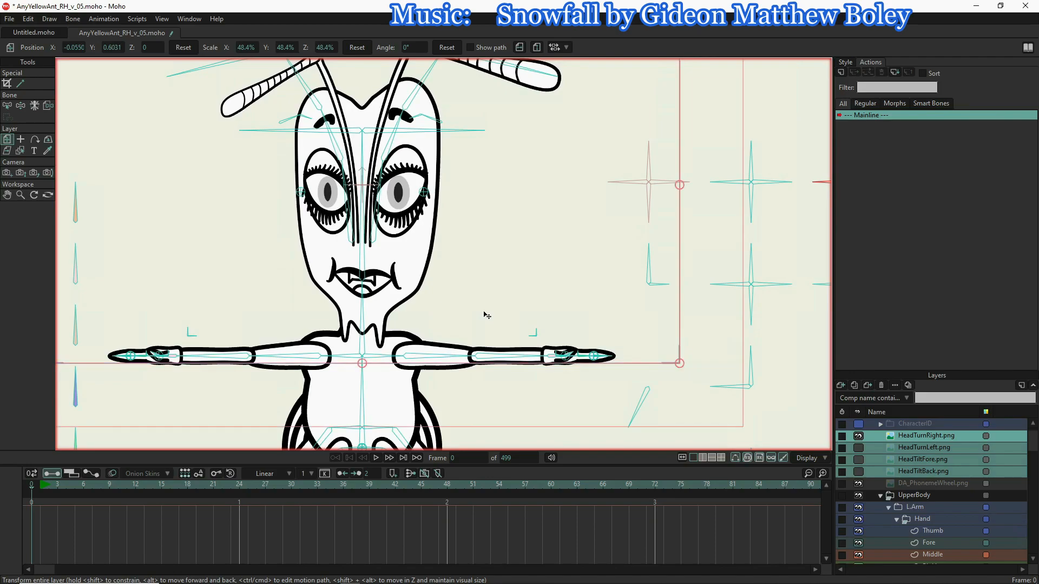
key(ctrl+r)
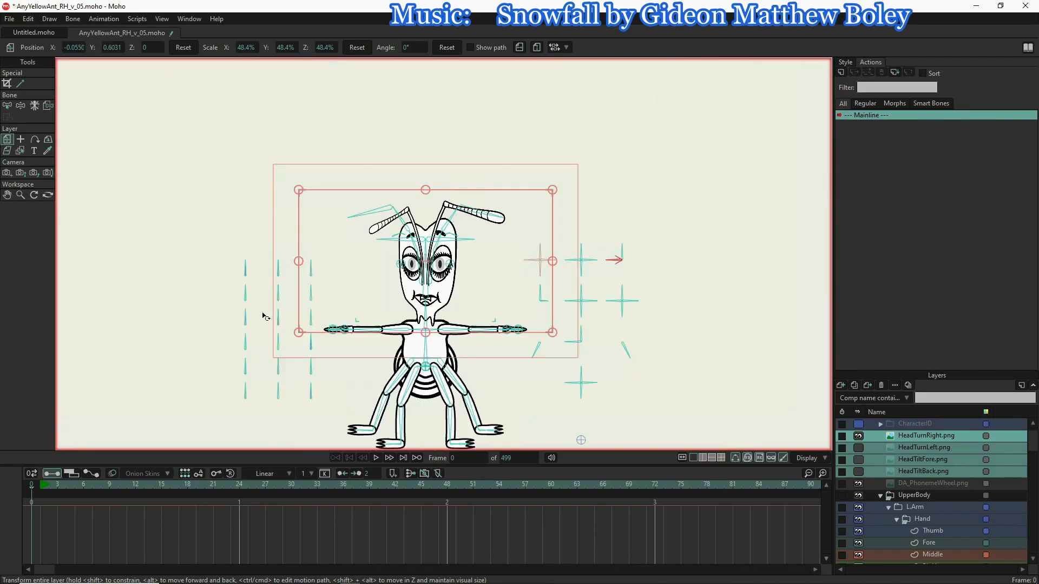
scroll(472, 291, up, 3)
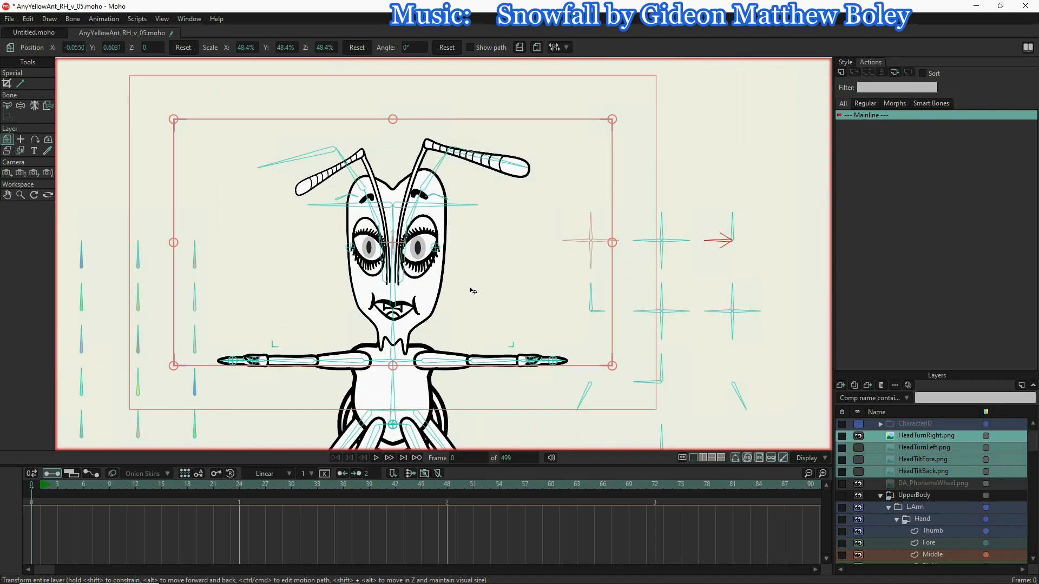
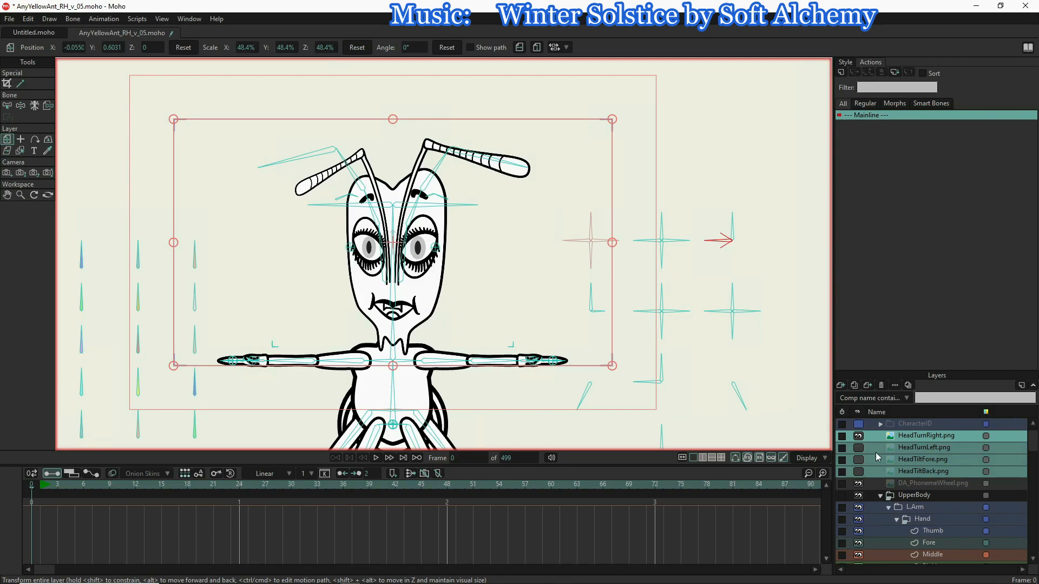
- Set the HeadTurnRight.png layer's opacity to 50% in its layer settings
double_click(914, 437)
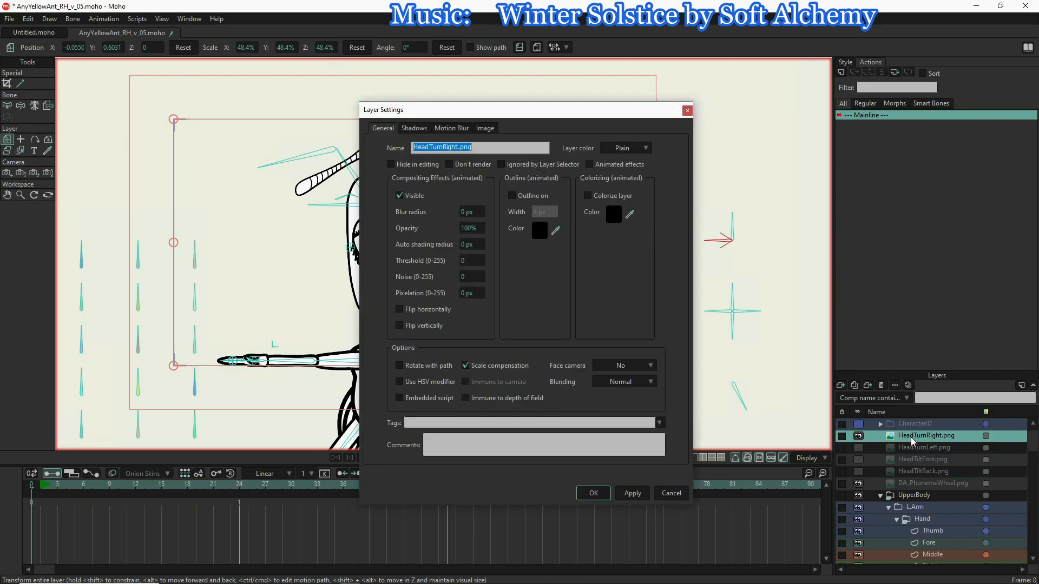
drag(481, 231, 507, 242)
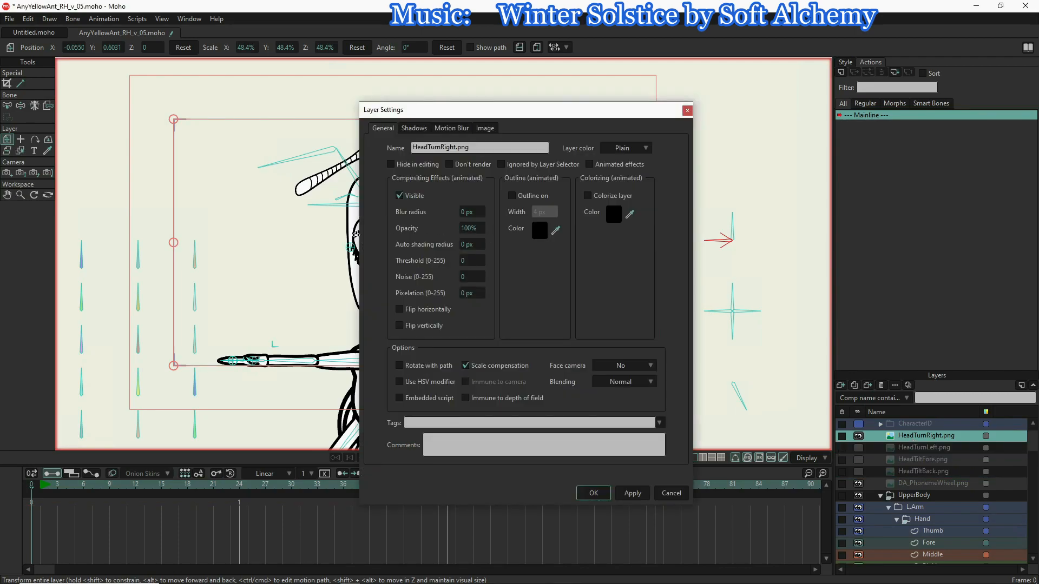
drag(474, 231, 537, 258)
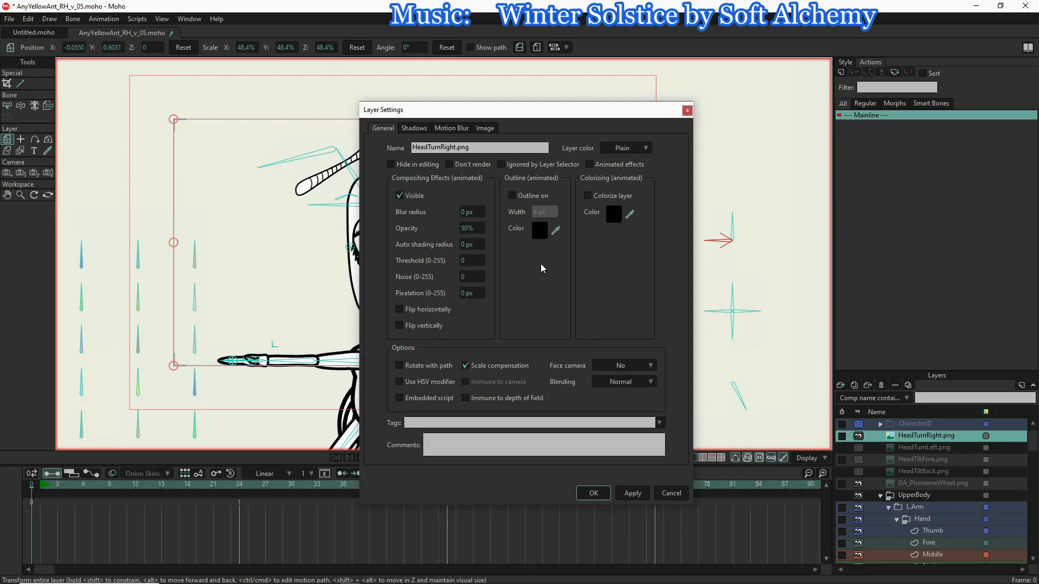
click(593, 493)
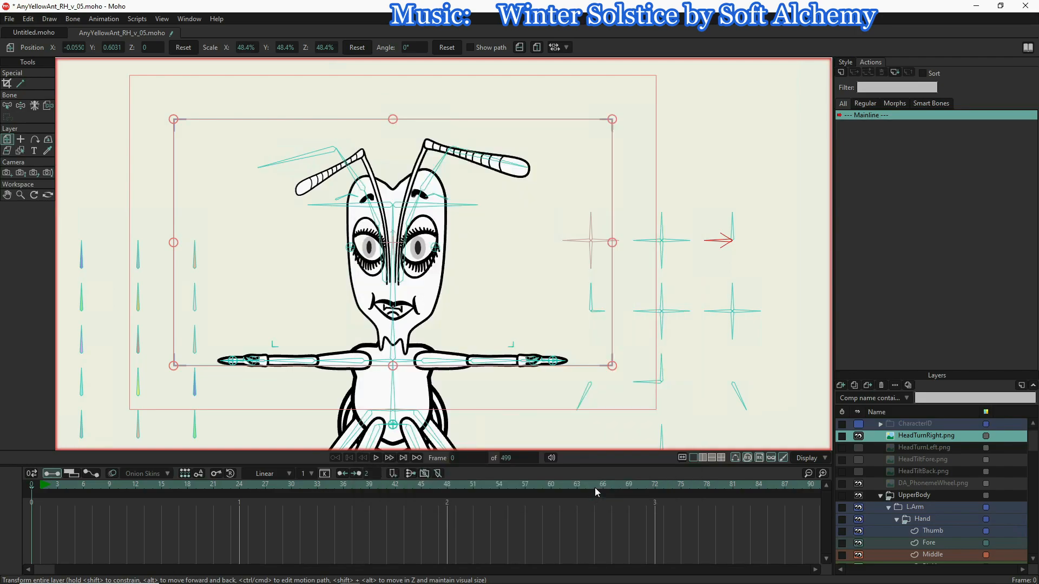
- Hide the HeadTurnRight.png layer, show HeadTiltFore.png and set the latter's opacity to 51%
click(859, 436)
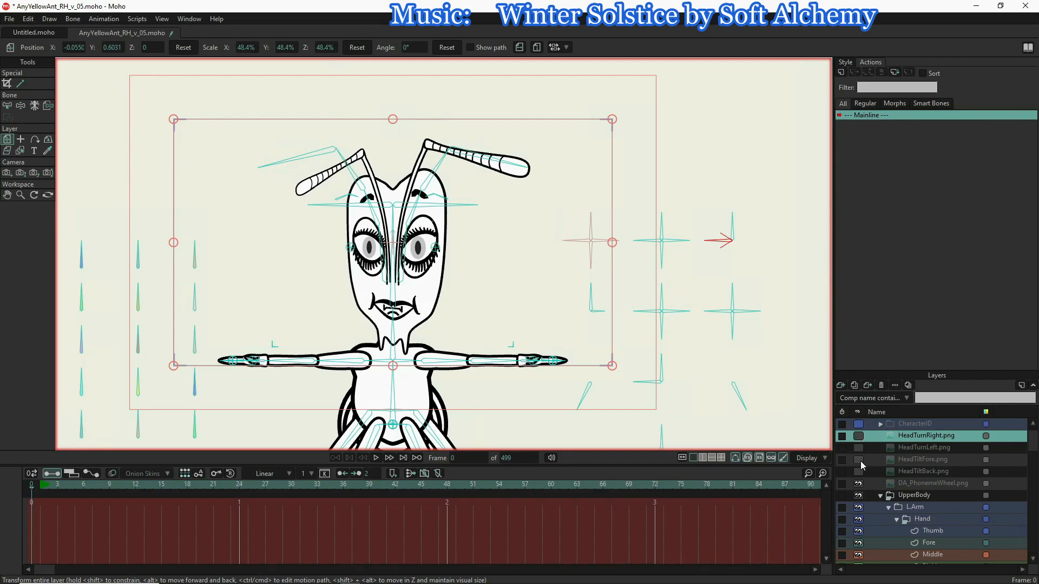
click(859, 460)
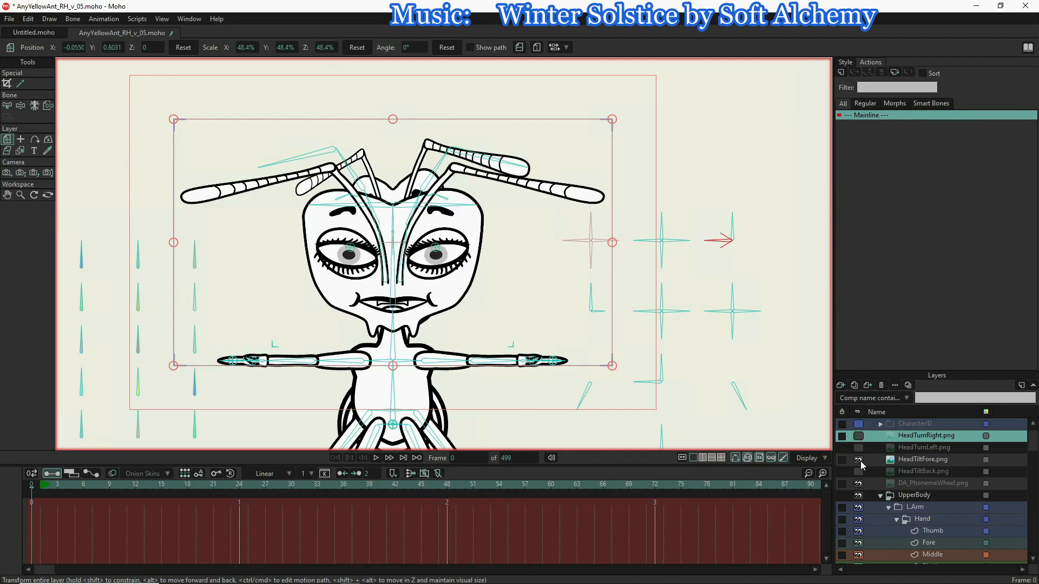
double_click(920, 462)
drag(475, 225, 384, 217)
drag(317, 220, 217, 209)
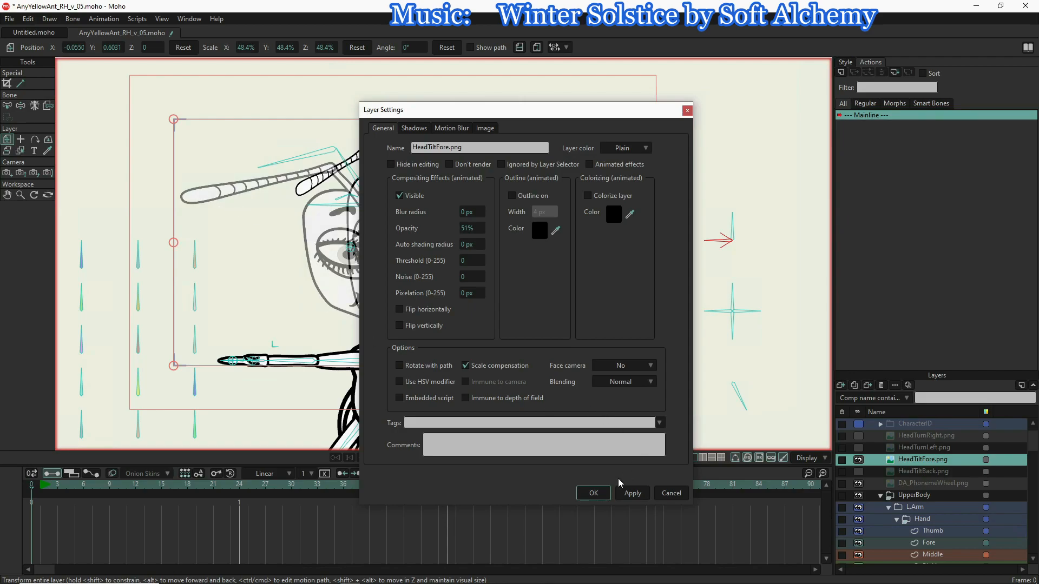
click(605, 493)
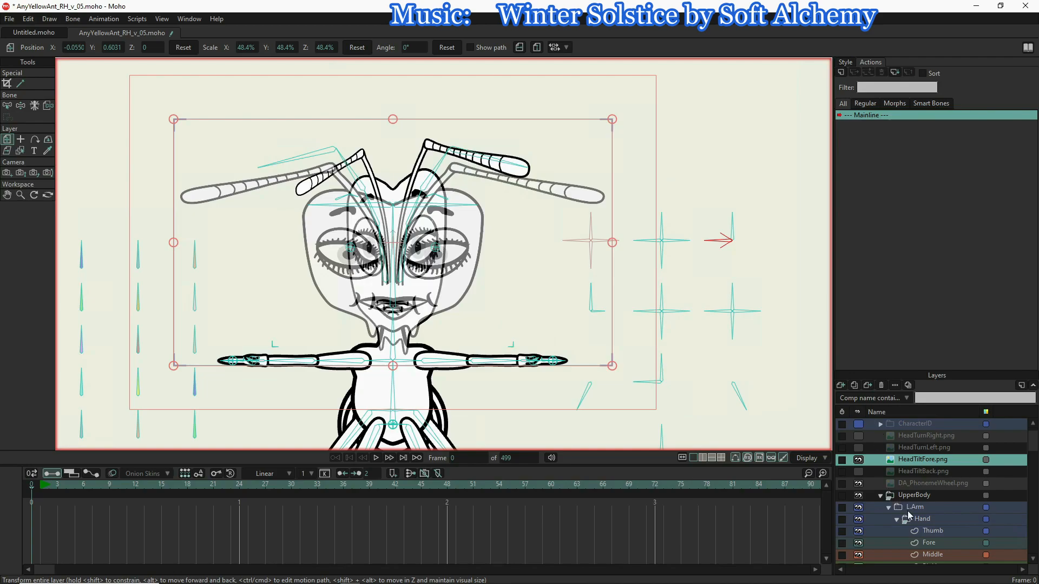
- Select the Head layer and reset its X and Y rotation with the Rotate Layer XY tool
scroll(908, 512, down, 3)
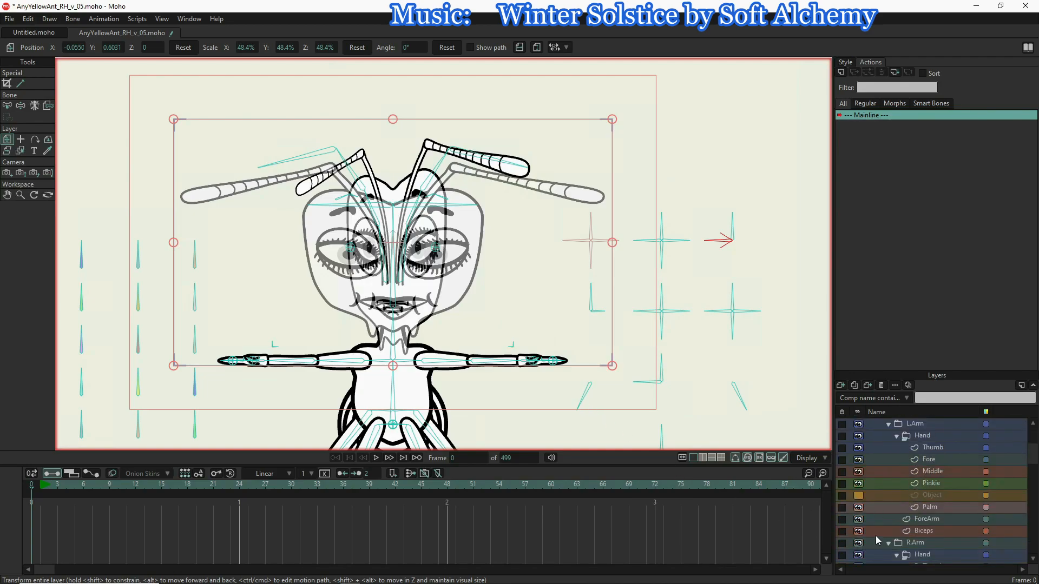
scroll(928, 531, down, 8)
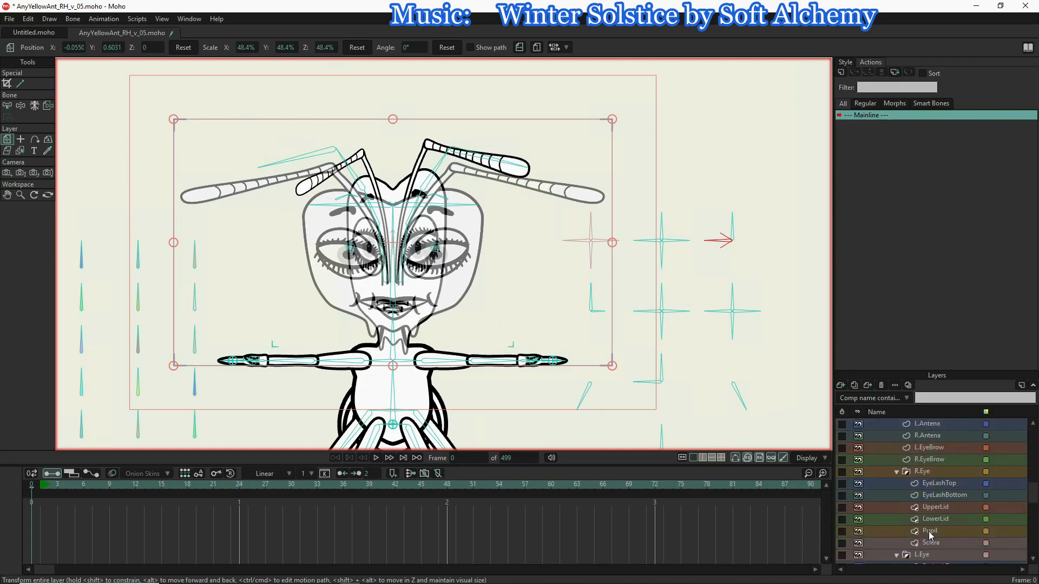
scroll(929, 535, up, 2)
click(927, 463)
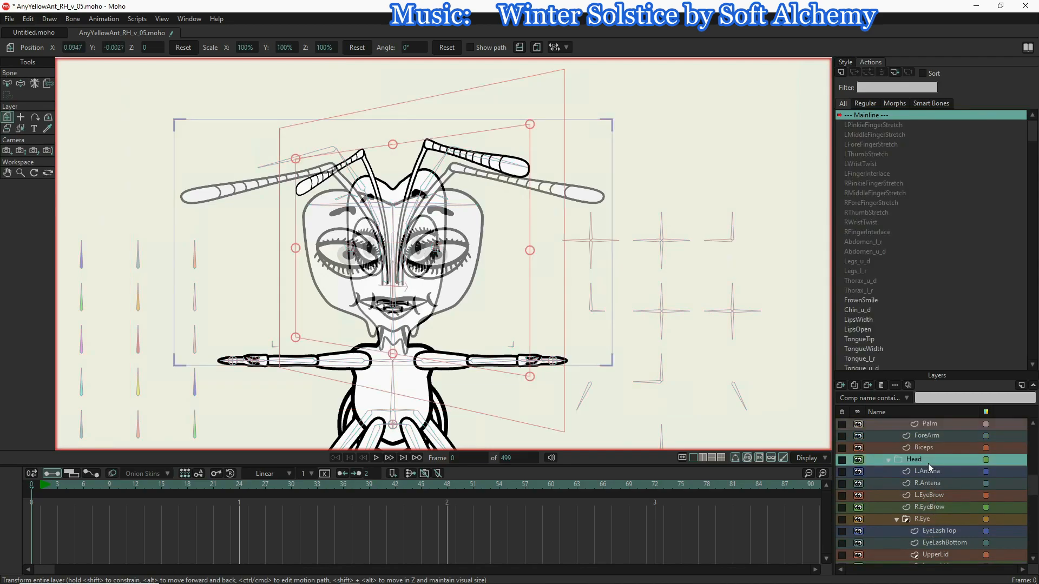
click(49, 117)
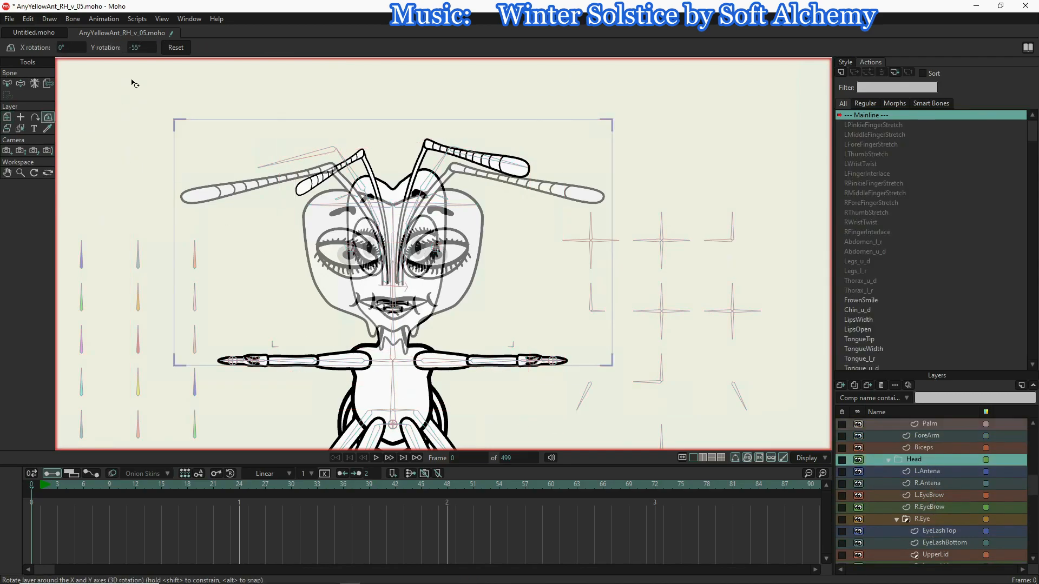
click(177, 48)
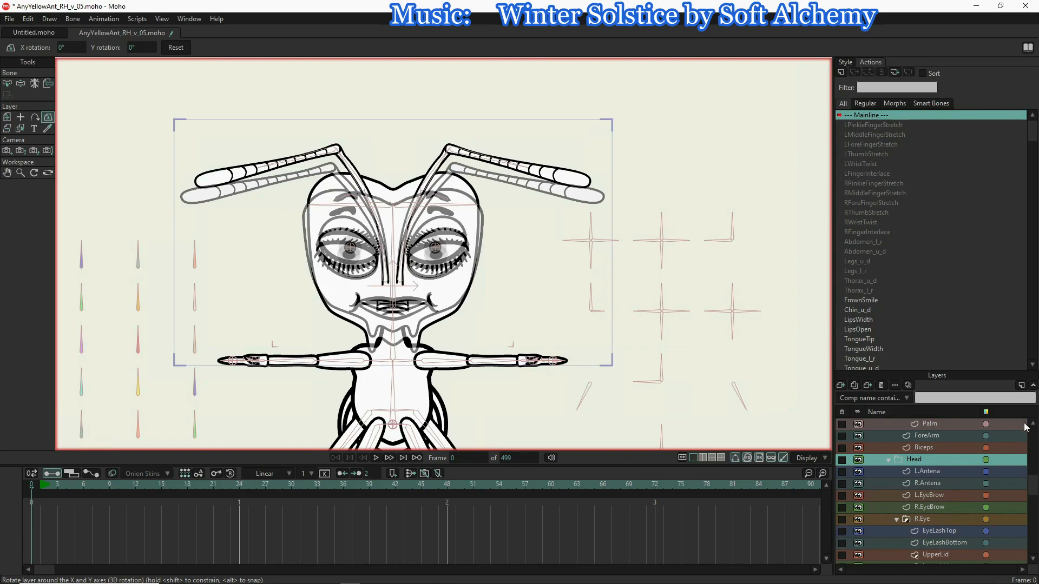
- Select the Head_u_d bone on the EveryYellowAnt layer and create a new action named Head_u_d for it
scroll(900, 483, up, 4)
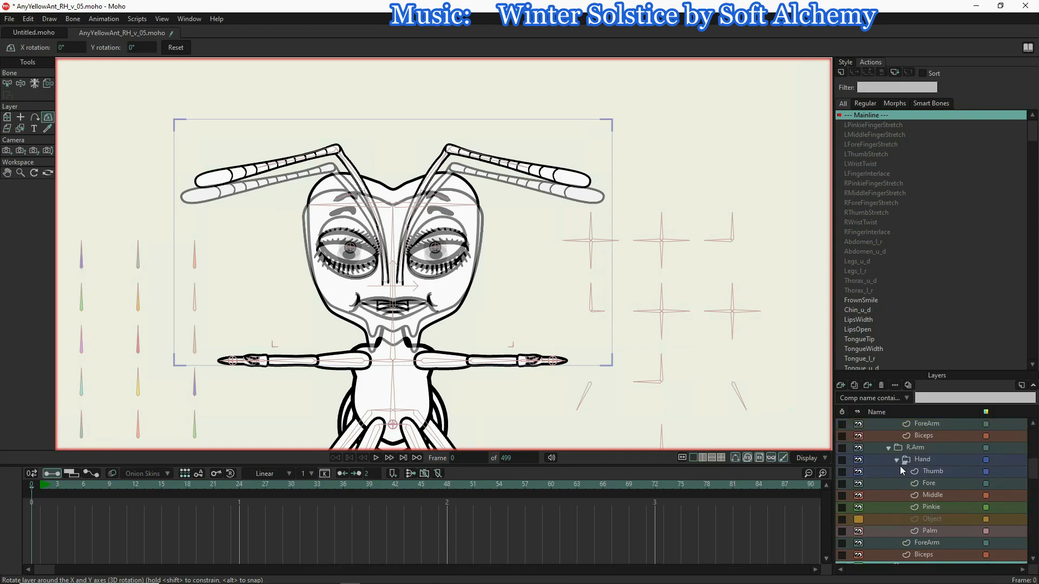
scroll(900, 466, up, 2)
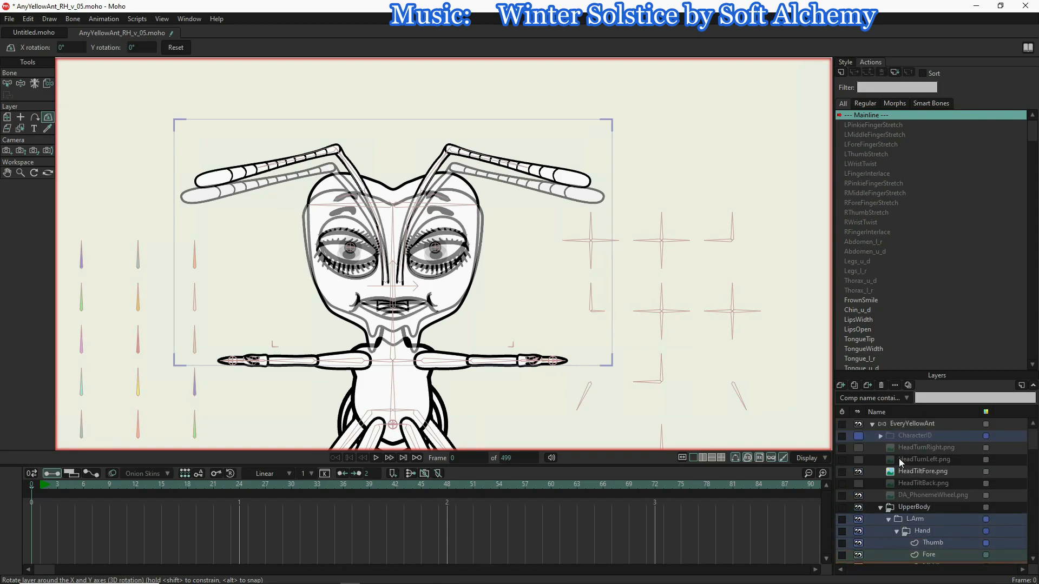
click(904, 423)
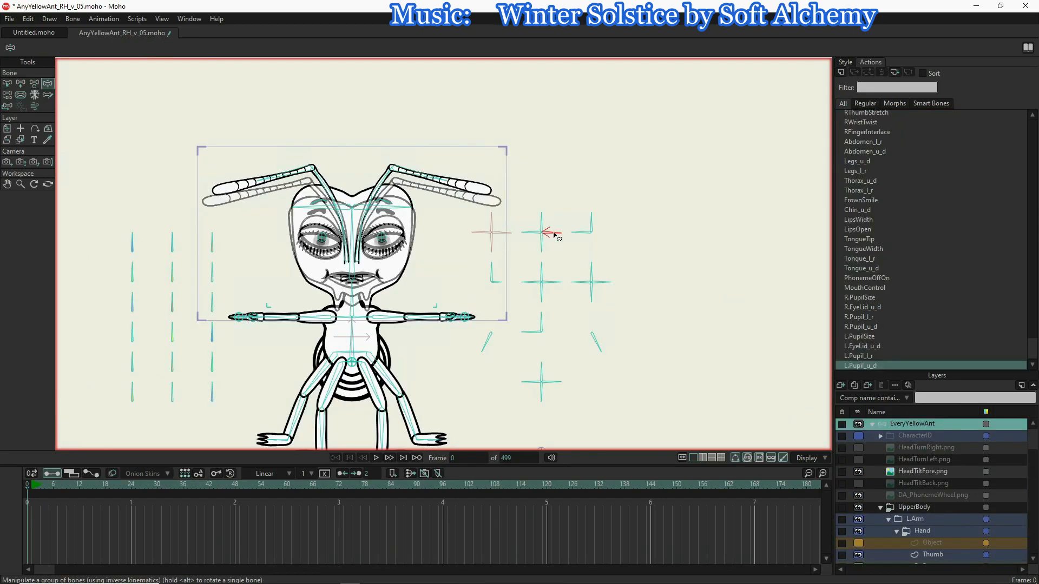
click(580, 234)
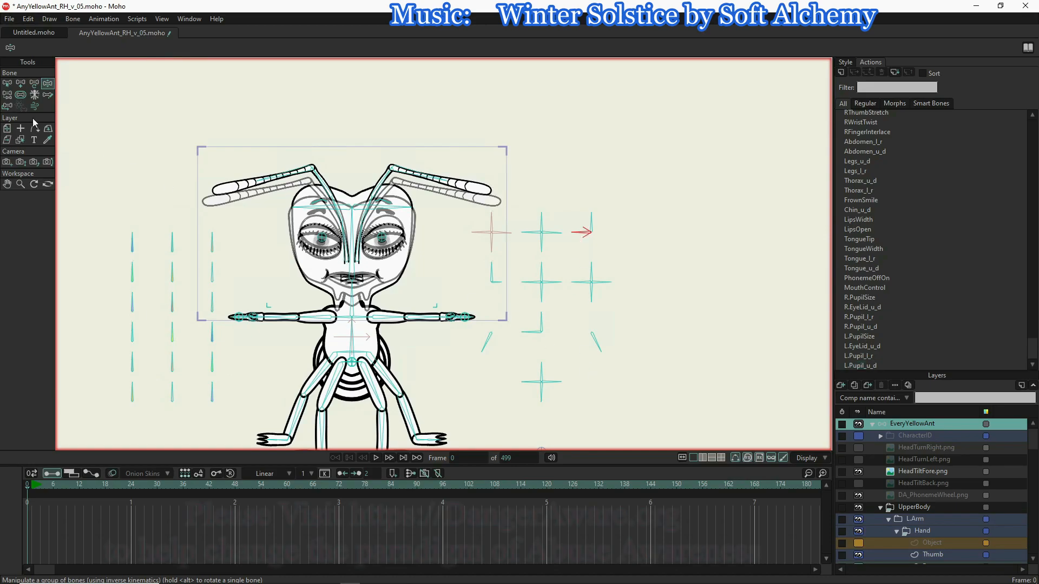
click(7, 83)
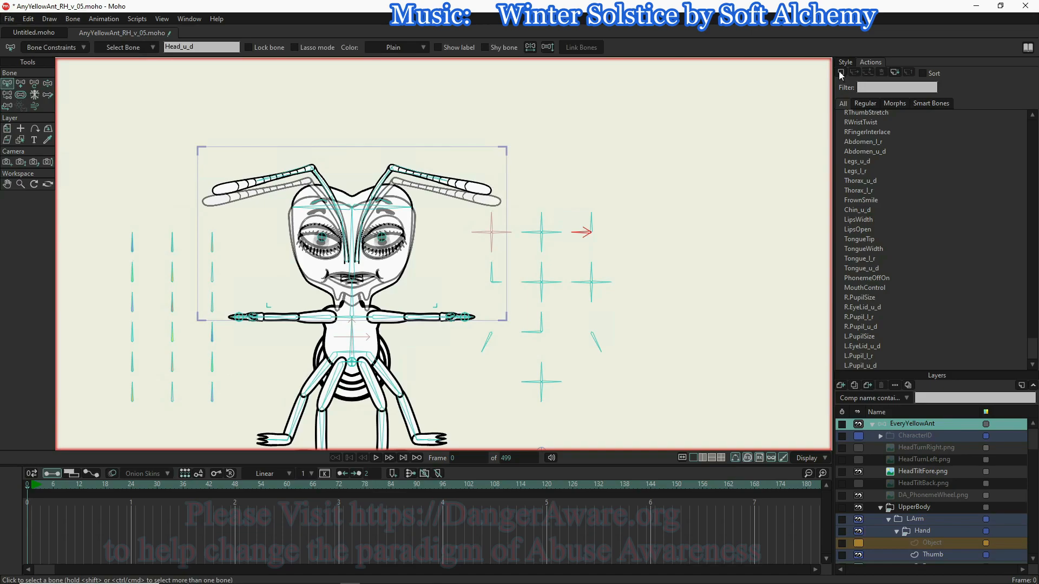
click(842, 73)
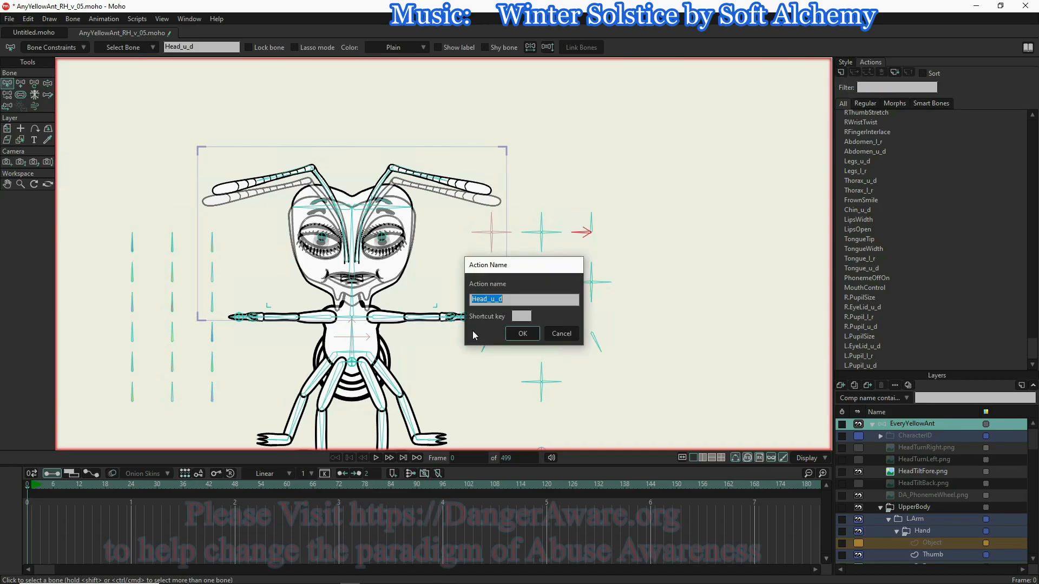
click(525, 334)
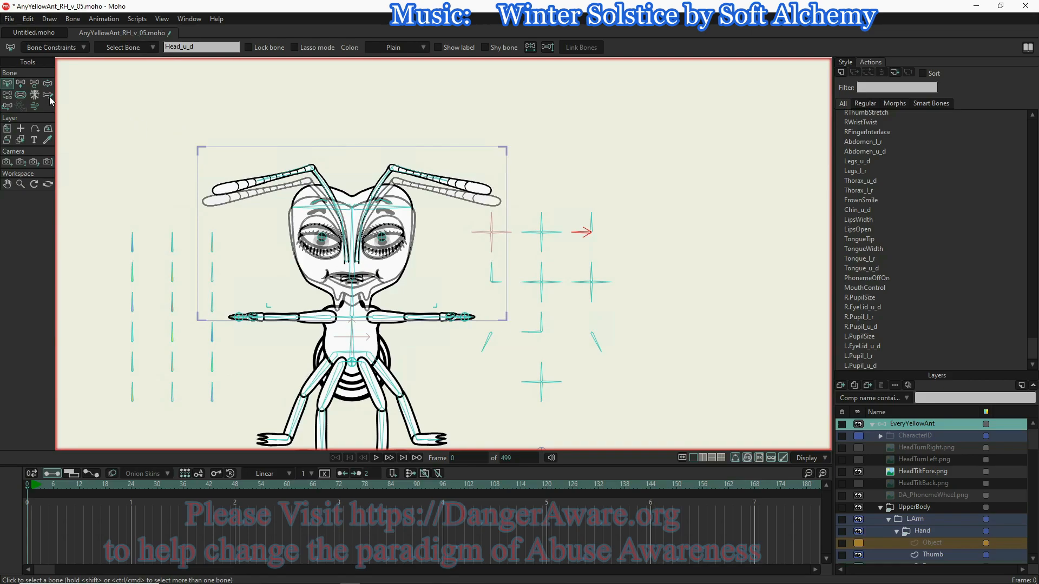
- Rotate the Head_u_d control bone to about 212° on frame 1 and swing it the opposite way on frame 65
click(24, 87)
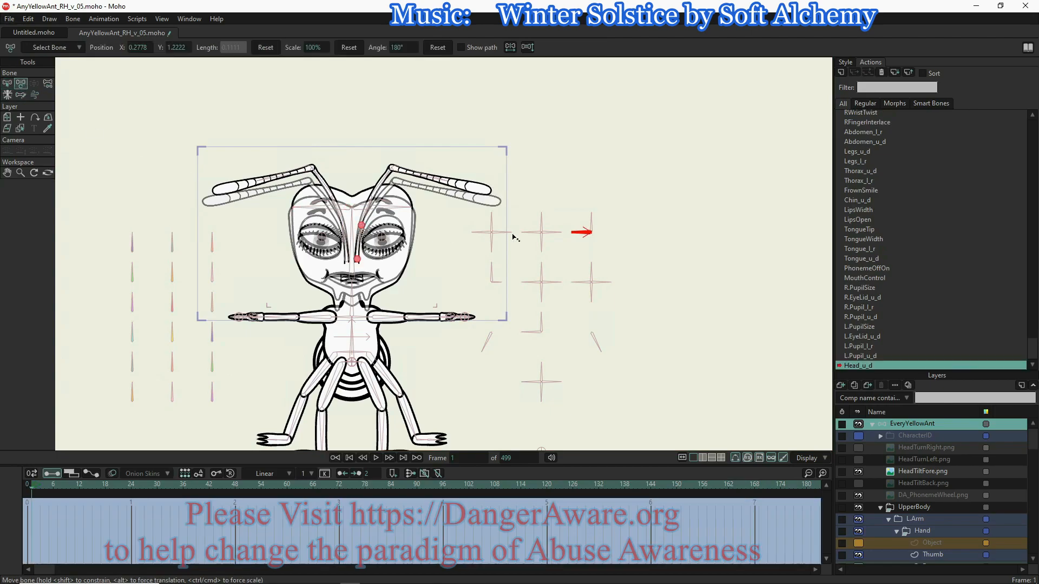
click(582, 233)
drag(582, 233, 591, 262)
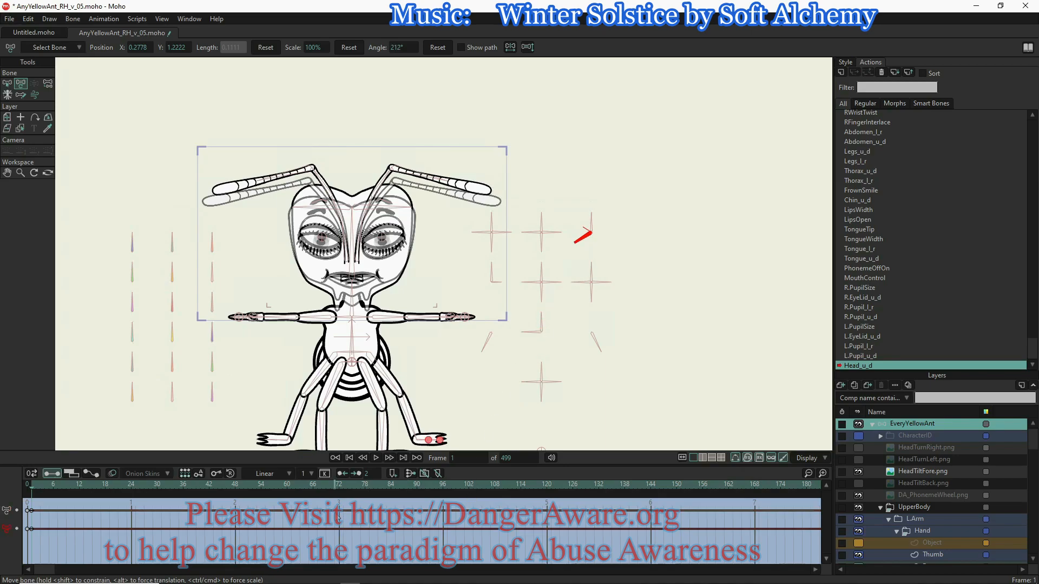
click(822, 473)
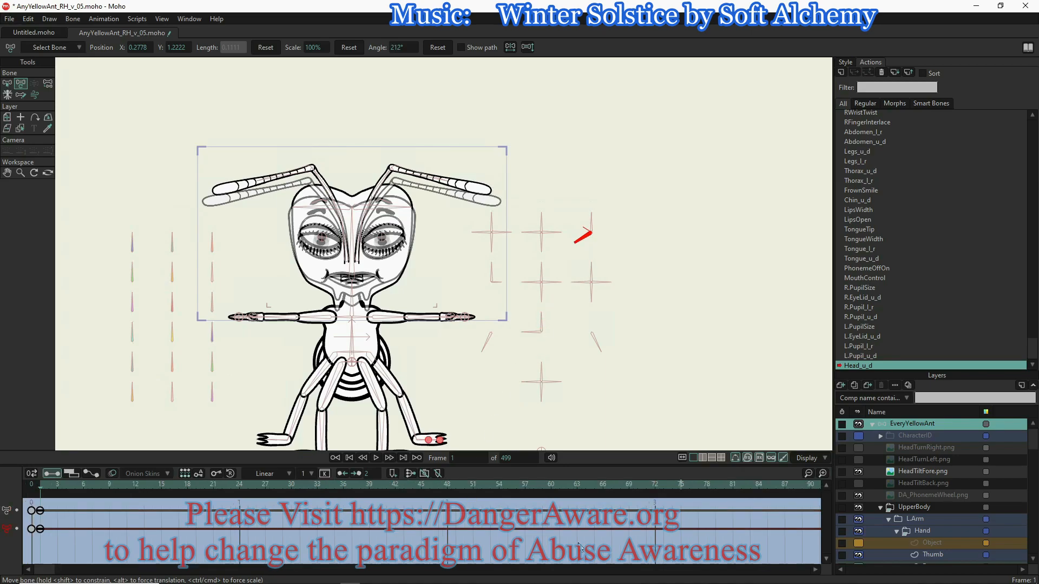
click(595, 484)
drag(574, 240, 575, 222)
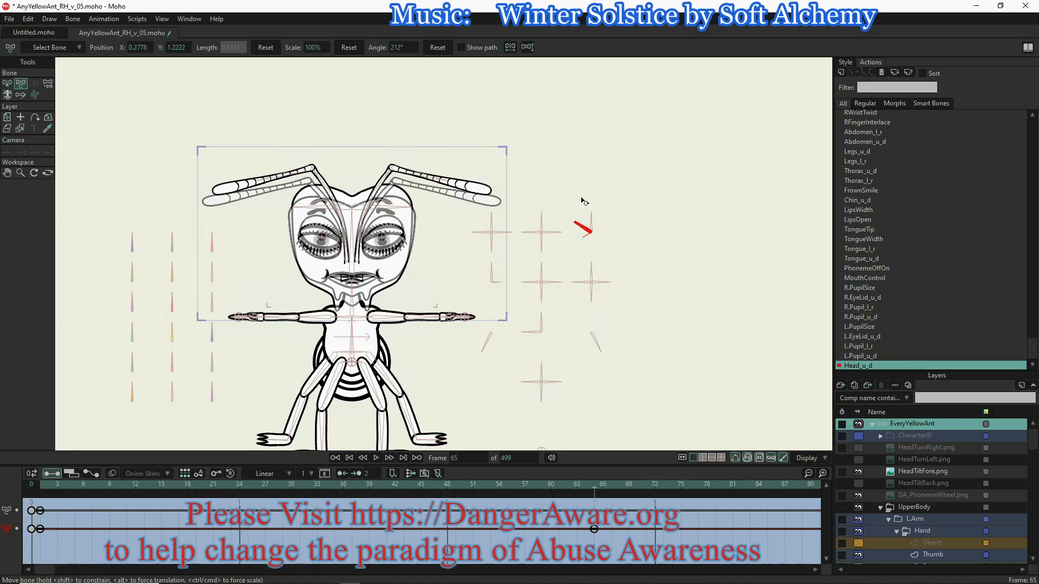
- On frame 1, shorten the central head bone to about 87% to match the HeadTiltFore reference
click(132, 393)
click(40, 489)
click(363, 301)
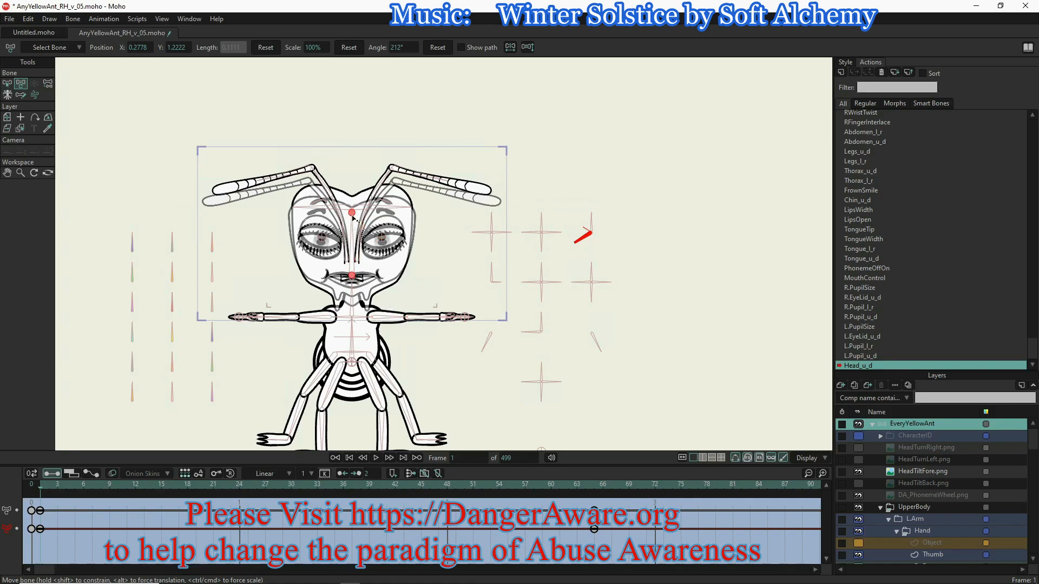
scroll(354, 219, up, 4)
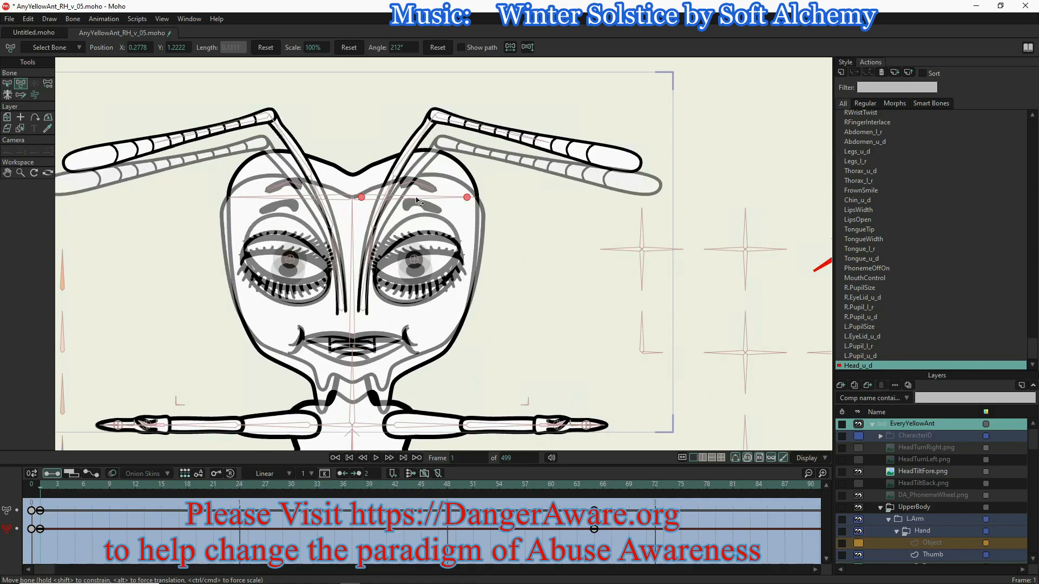
click(351, 214)
drag(350, 215, 349, 216)
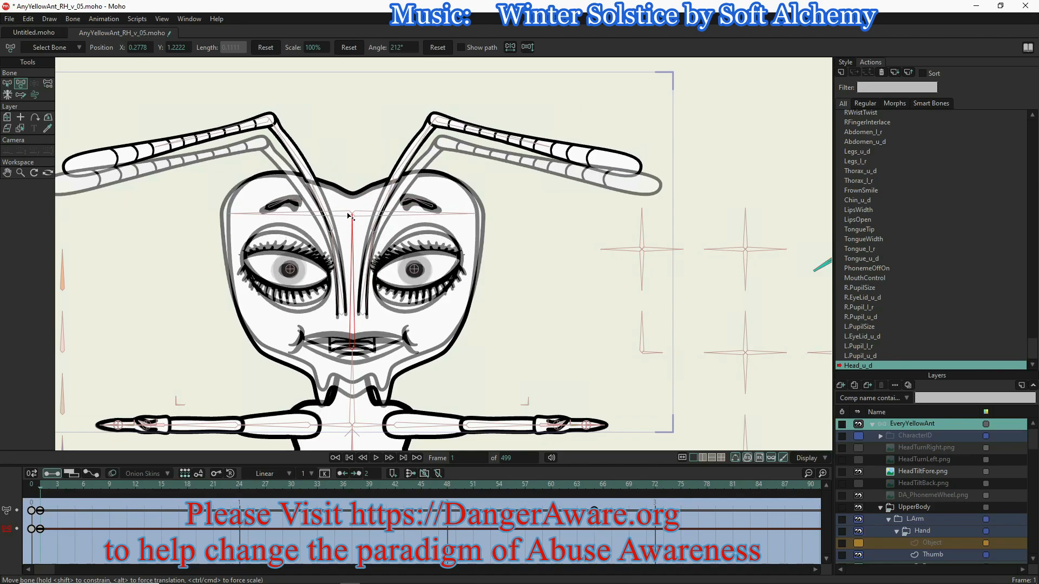
drag(349, 216, 349, 217)
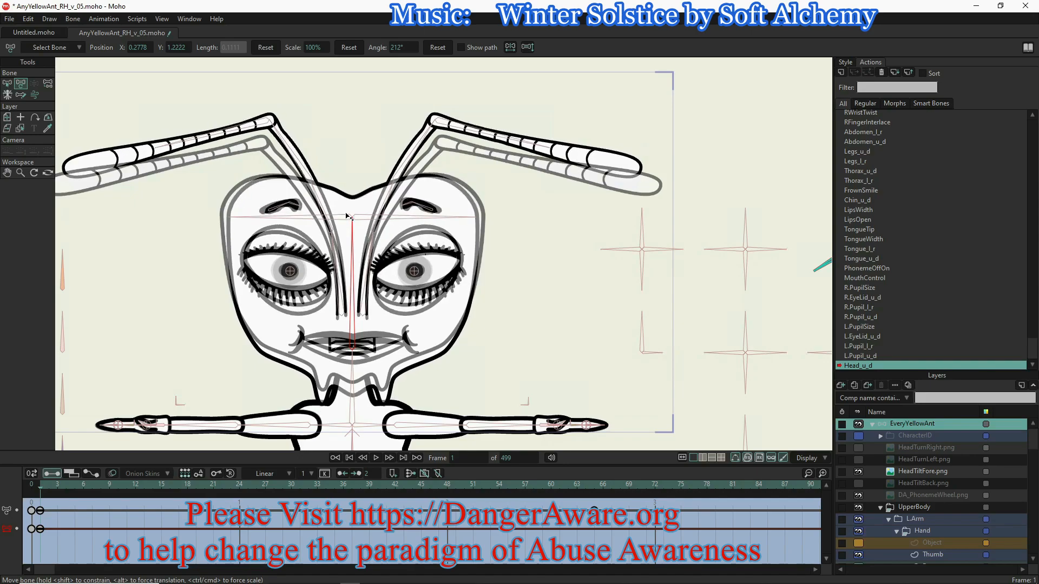
- Compare the eyes and brows with the reference and fine-tune the central head bone's scale to about 87.8%
click(462, 263)
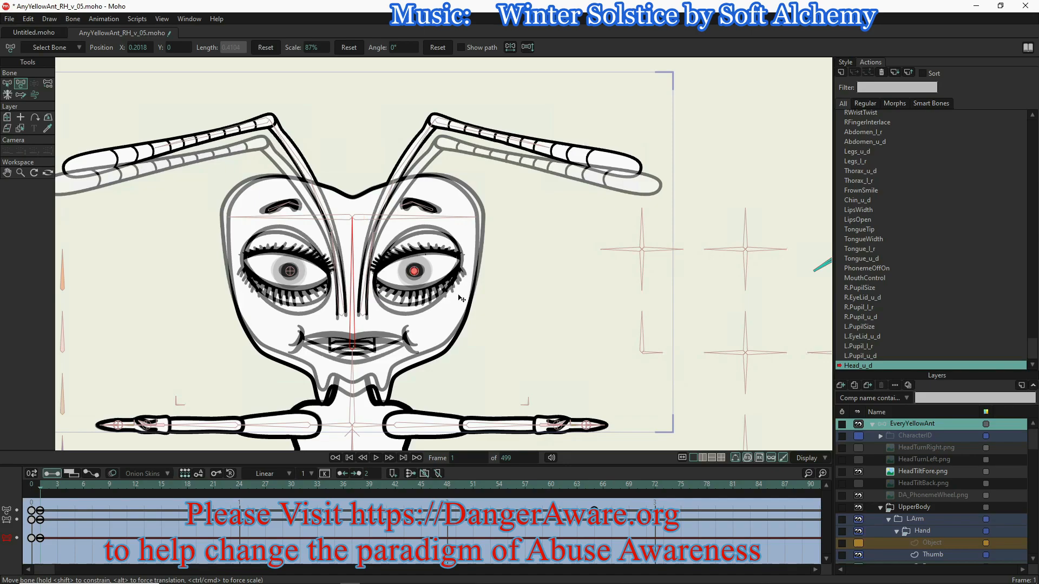
click(297, 196)
click(314, 278)
click(402, 311)
click(414, 273)
click(351, 242)
drag(353, 230, 353, 227)
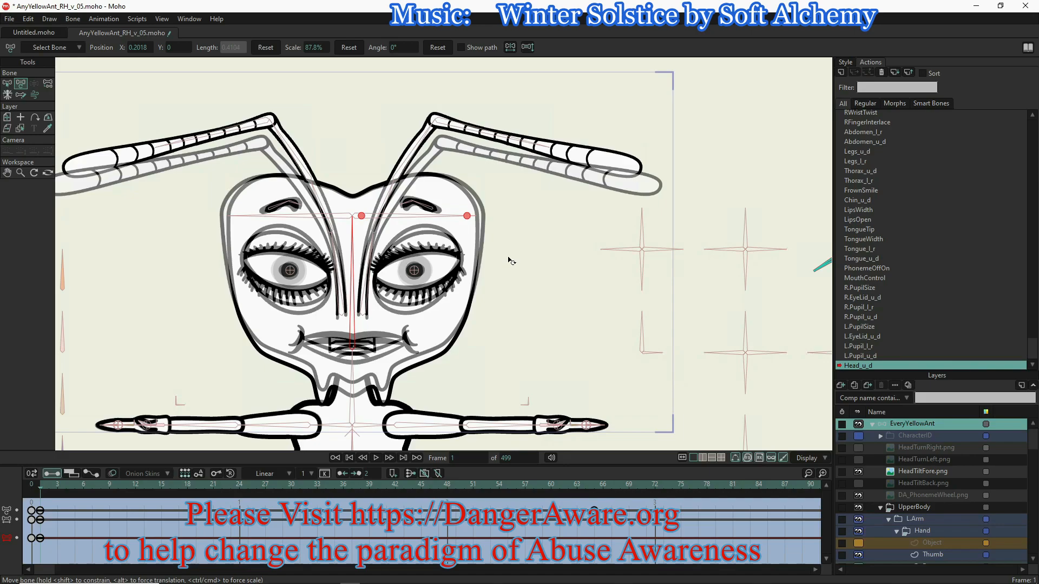
drag(359, 129, 391, 176)
click(391, 175)
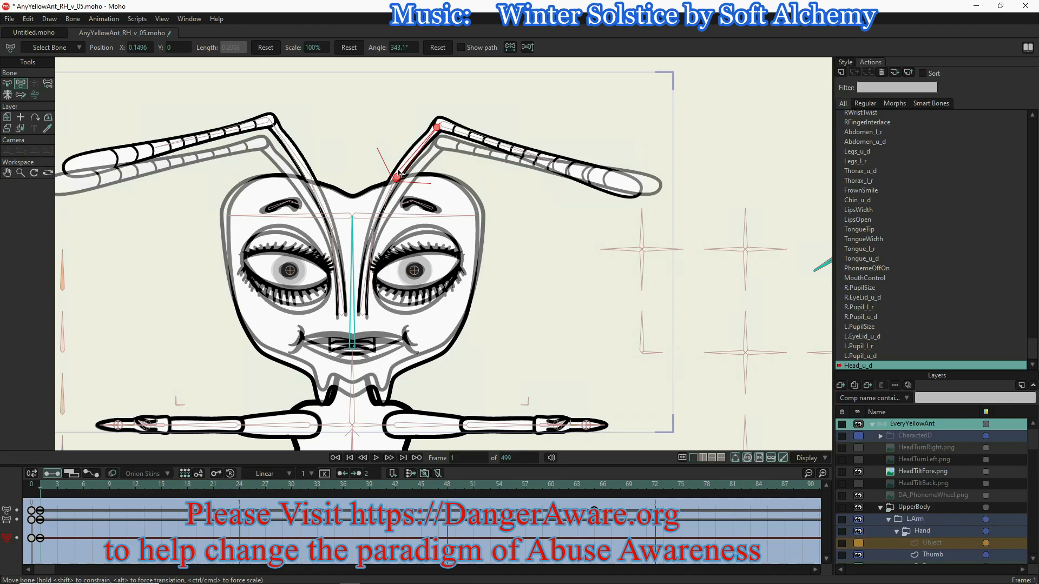
key(ctrl+z)
key(z)
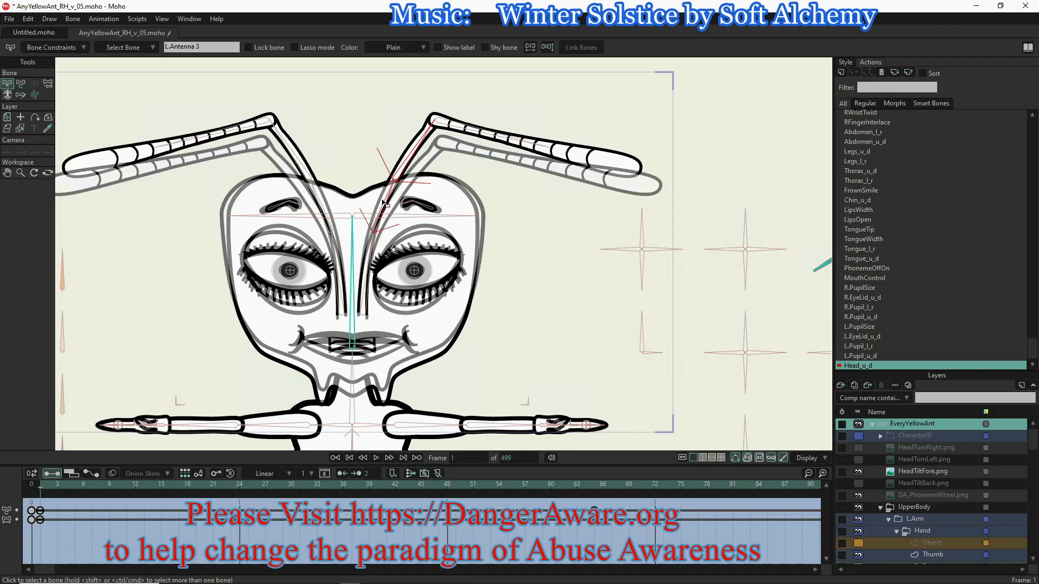
- Add the lowest left antenna bone to the selection and scale the L.Antenna bones to 90% on frame 1
click(369, 259)
key(t)
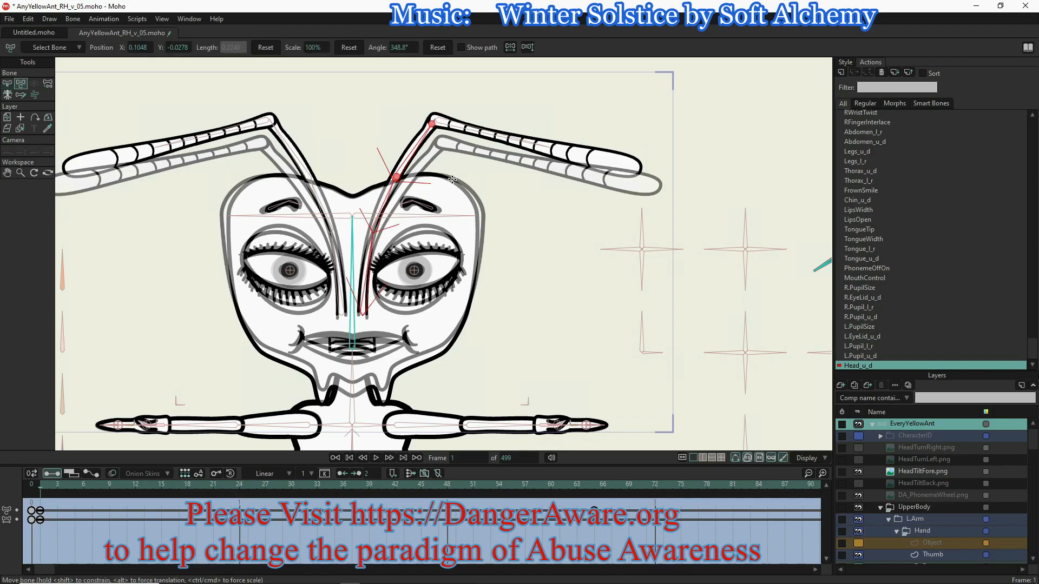
drag(432, 126, 480, 227)
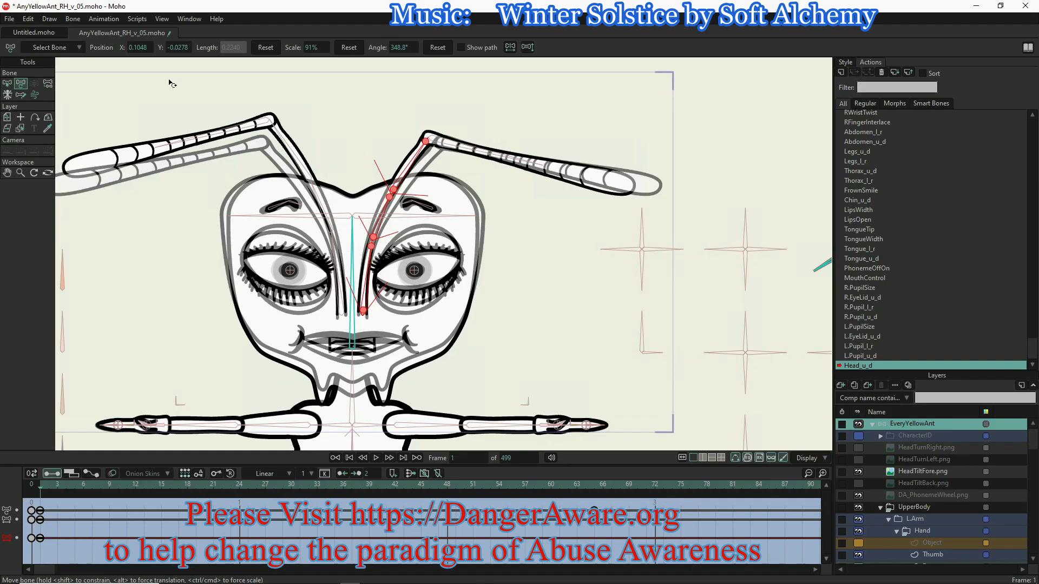
click(315, 49)
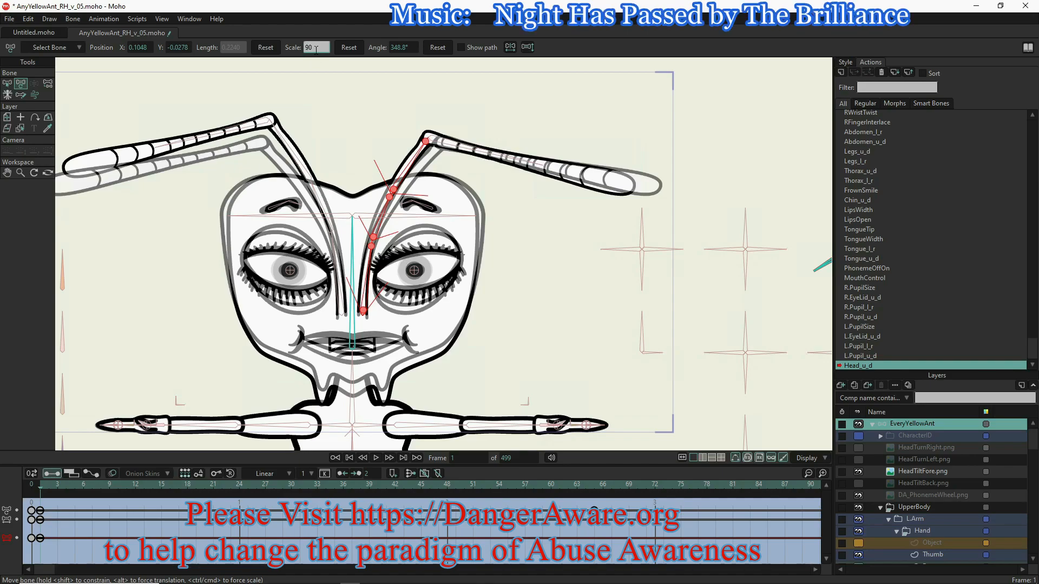
key(Return)
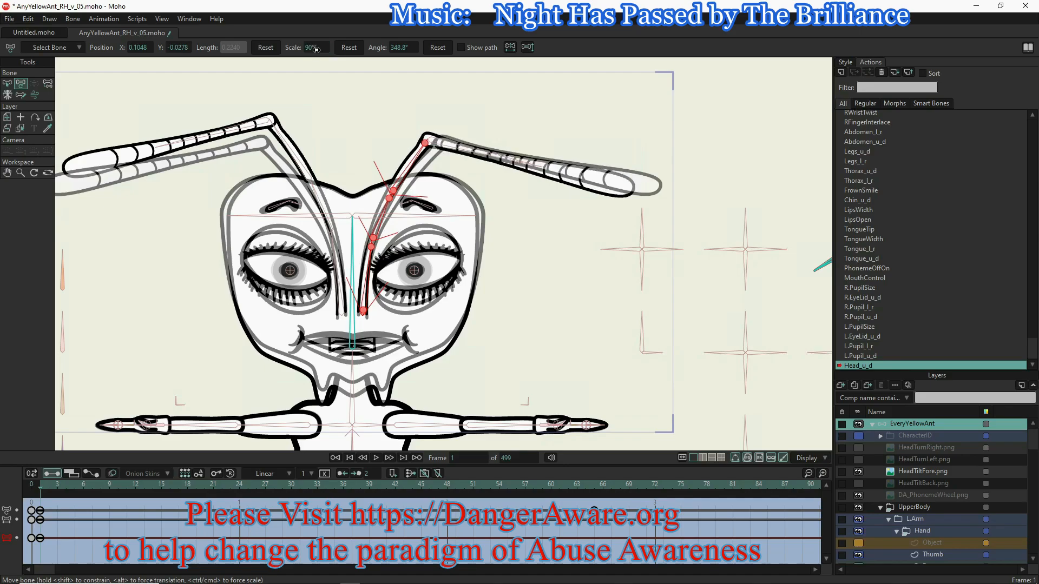
- Select the matching three R.Antenna bones along the stalk and set their scale to 90%
click(342, 296)
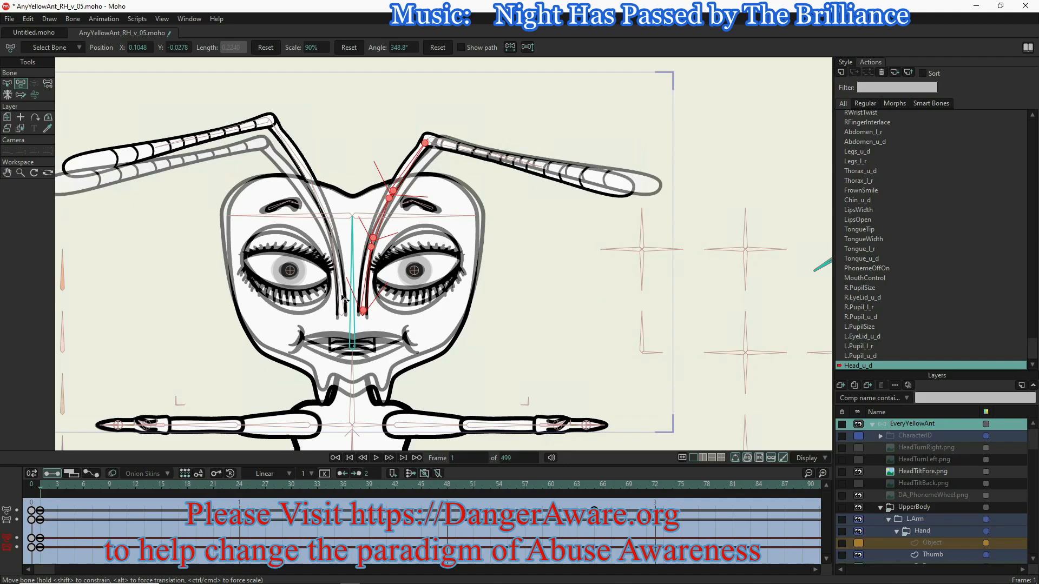
key(b)
click(343, 299)
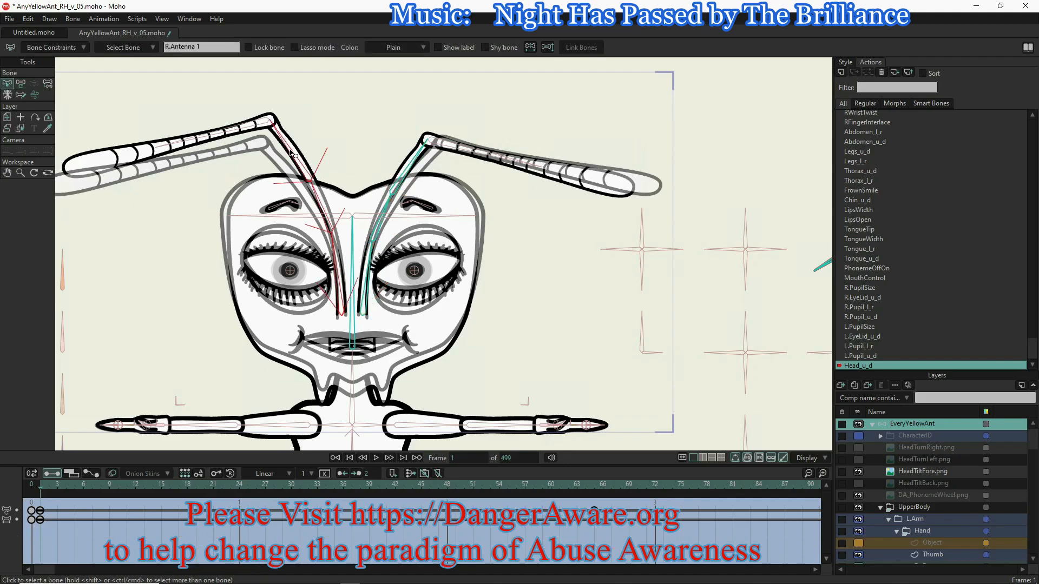
key(t)
click(312, 48)
text(90)
key(Return)
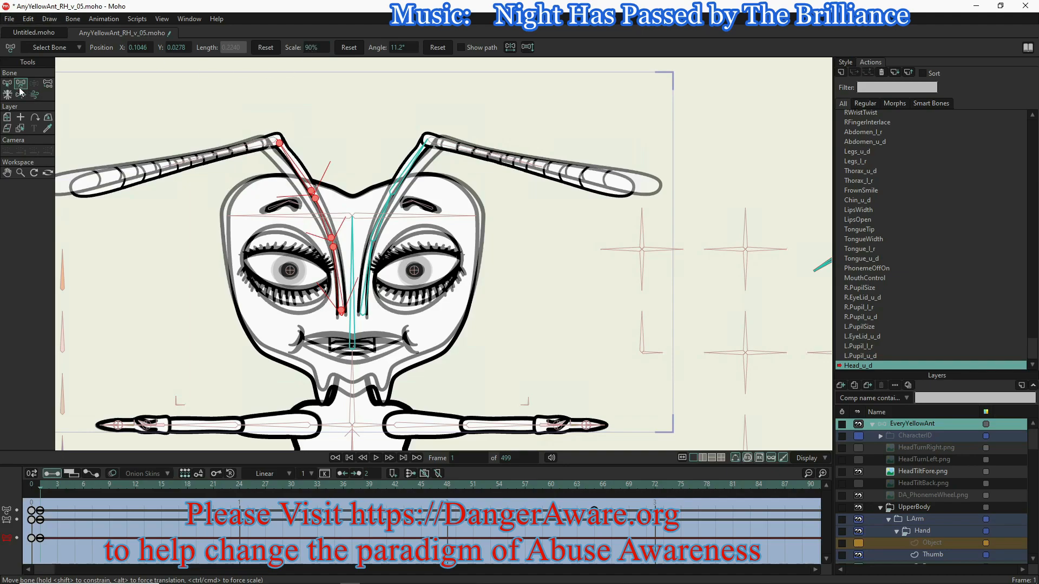
- Rotate the lowest L.Antenna bone inward to about 352° so the stalk base follows the HeadTiltFore reference
click(561, 308)
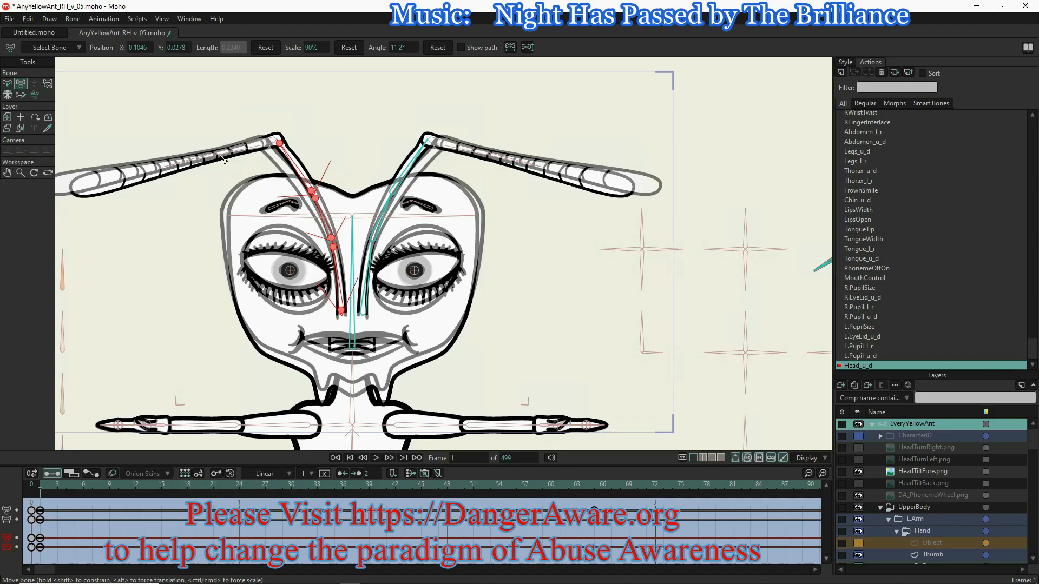
key(b)
click(383, 228)
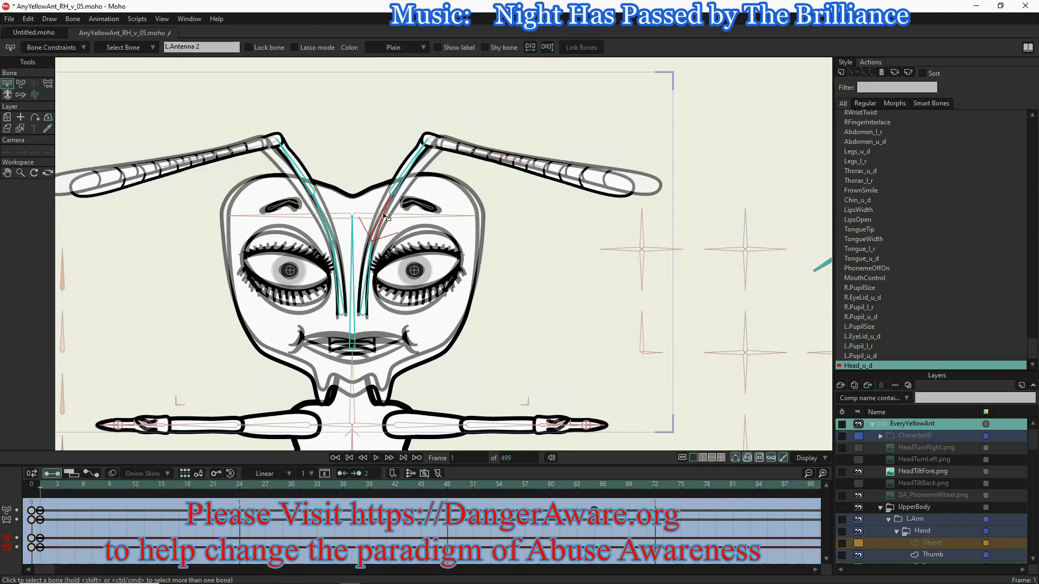
click(21, 84)
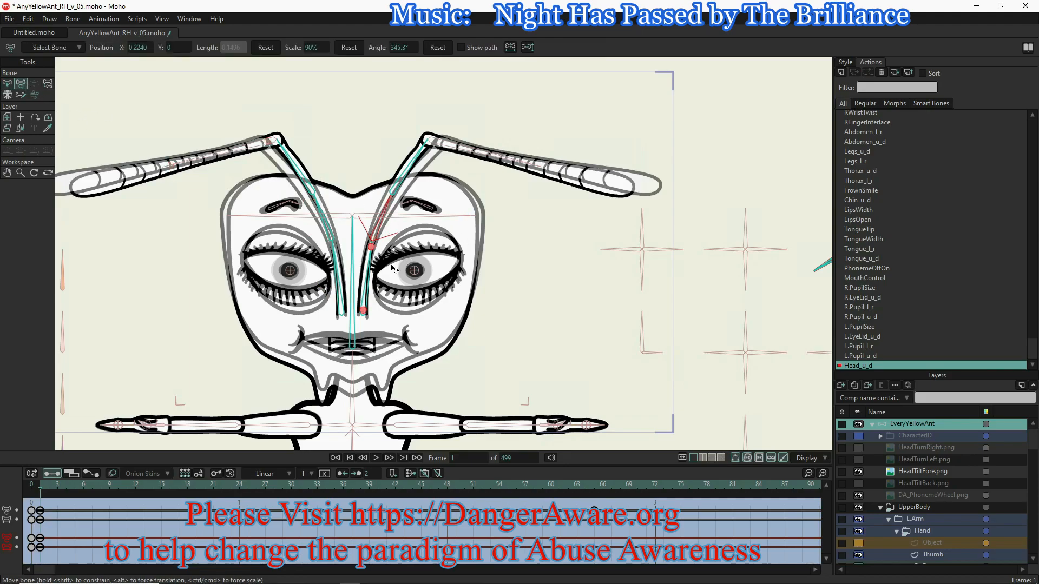
drag(373, 263, 369, 259)
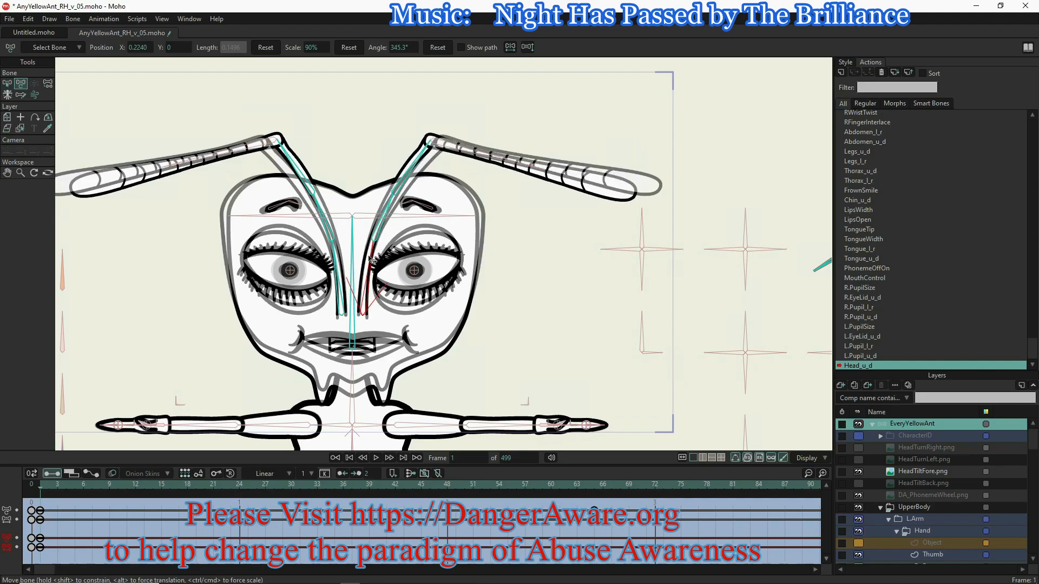
- Rotate the second L.Antenna bone outward to about 339.5°, undoing the accidental change along the way
click(383, 217)
drag(384, 214, 389, 208)
click(384, 216)
click(390, 211)
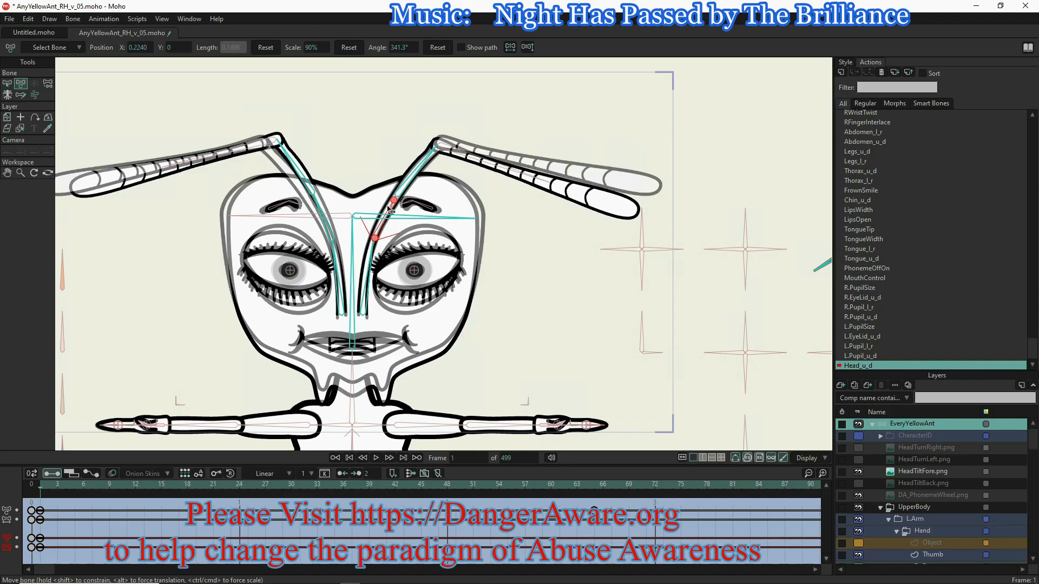
key(ctrl+z)
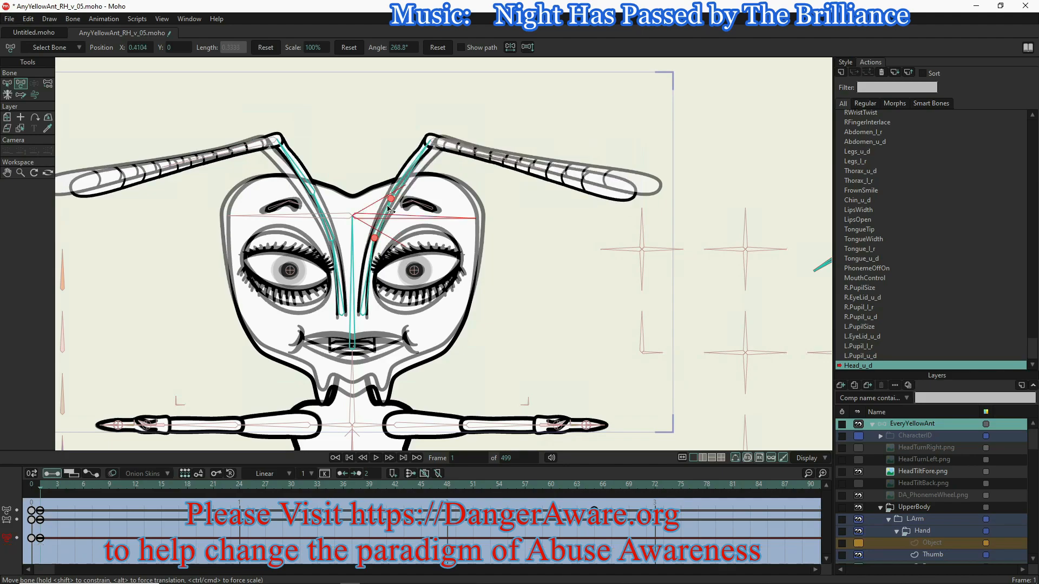
click(389, 210)
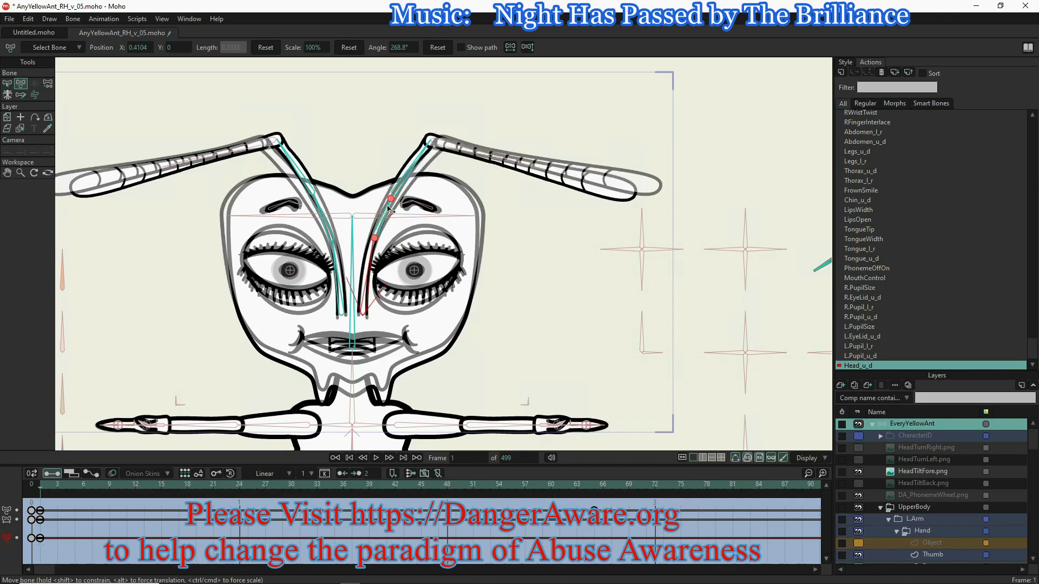
drag(389, 210, 393, 211)
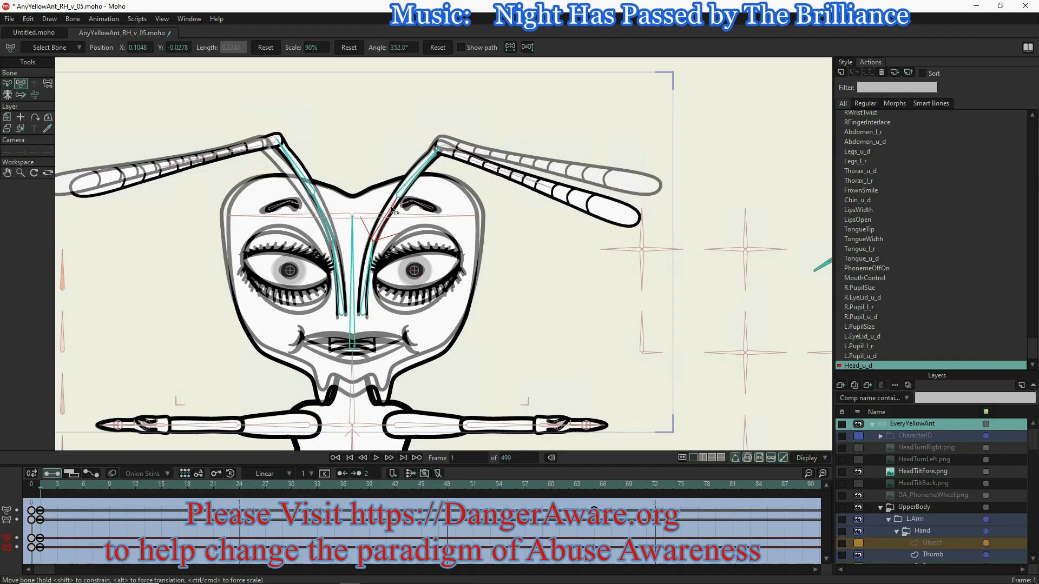
- Raise the outermost L.Antenna bone to about 294.6° and stretch it to about 107% to match the reference
click(432, 163)
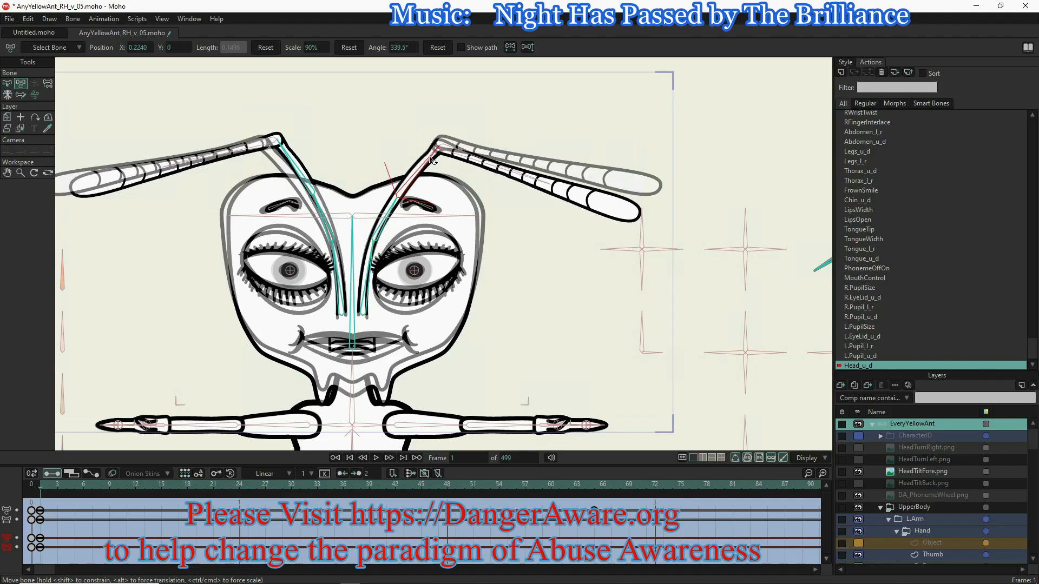
click(458, 155)
drag(458, 153, 458, 148)
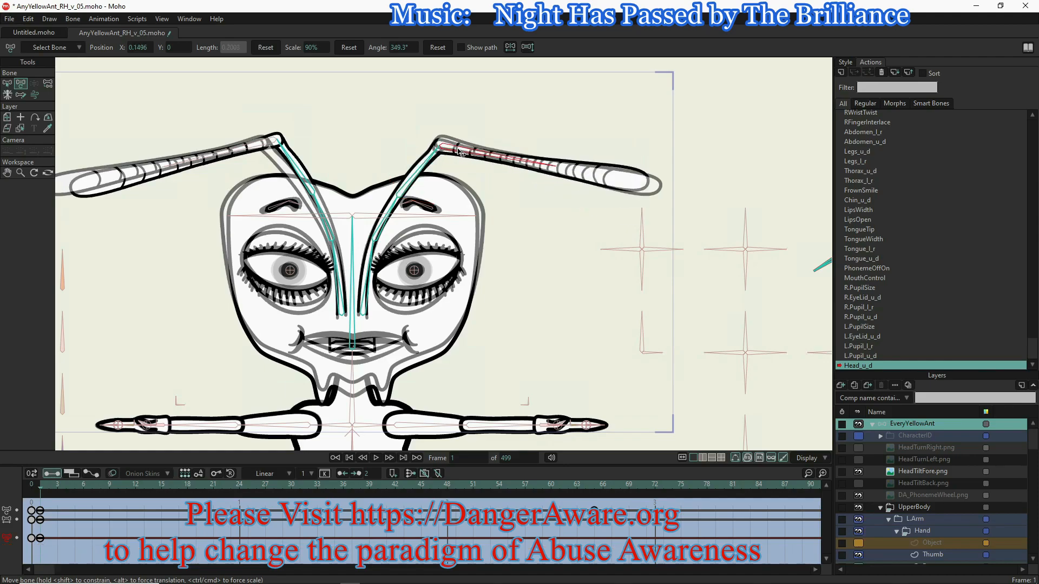
drag(457, 152, 458, 152)
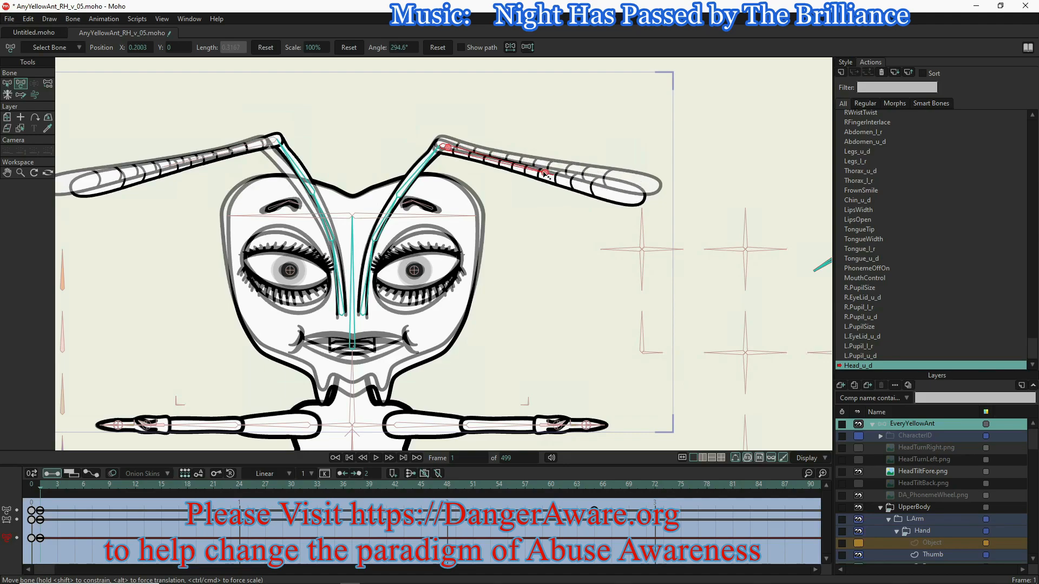
drag(544, 174, 550, 176)
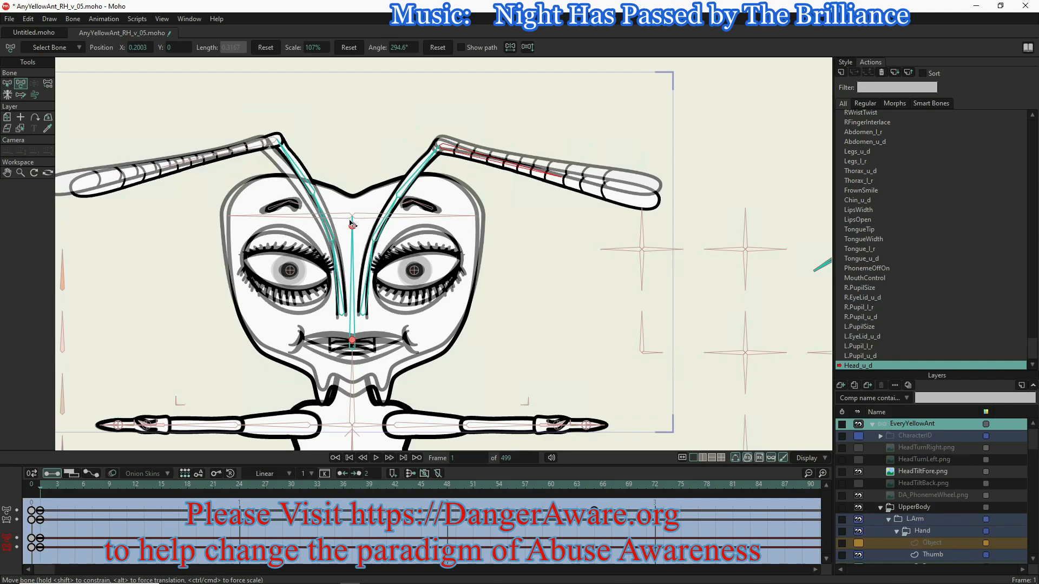
- Rotate the lower R.Antenna bones along the reference stalk, with the second bone at about 18.4° and 90% scale
drag(336, 254, 334, 254)
click(318, 218)
drag(315, 215, 314, 215)
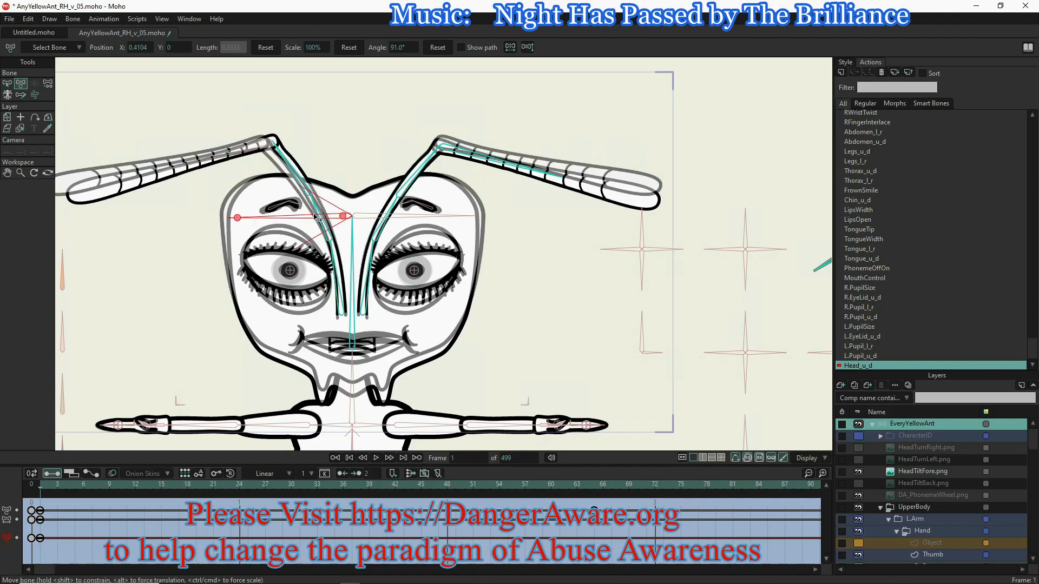
click(319, 213)
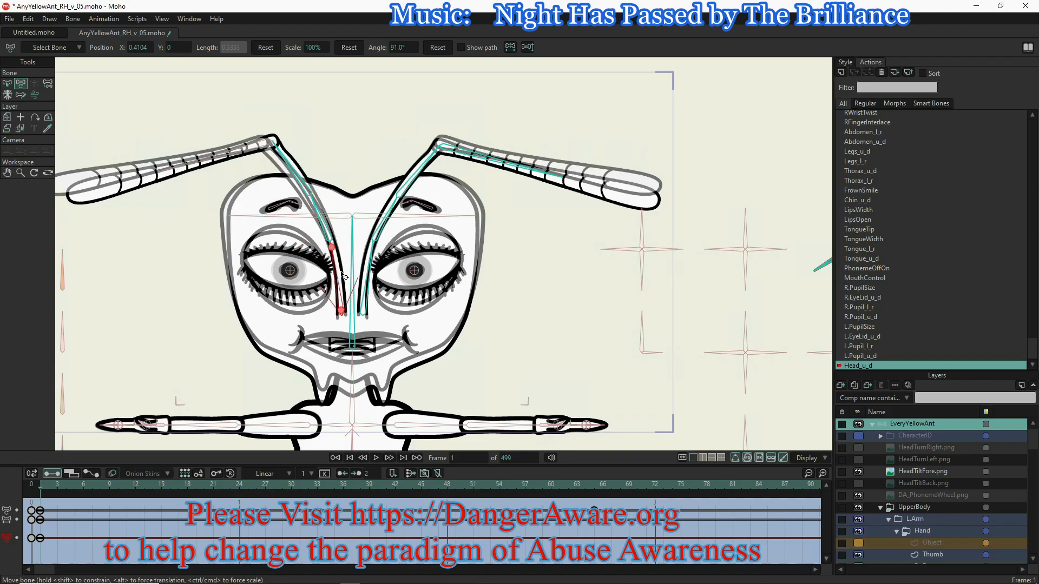
drag(314, 201, 311, 202)
click(312, 203)
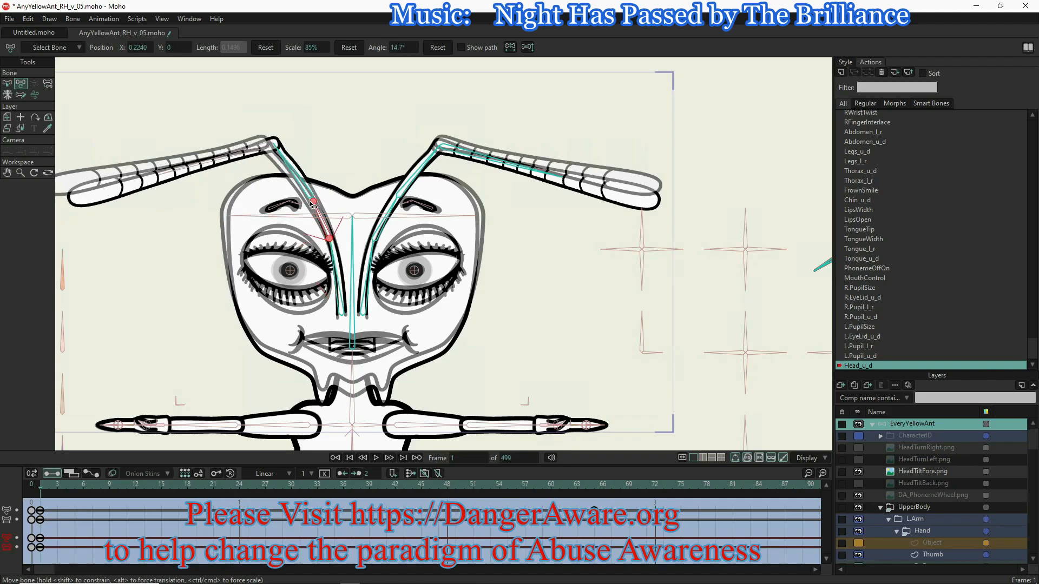
drag(327, 233, 313, 208)
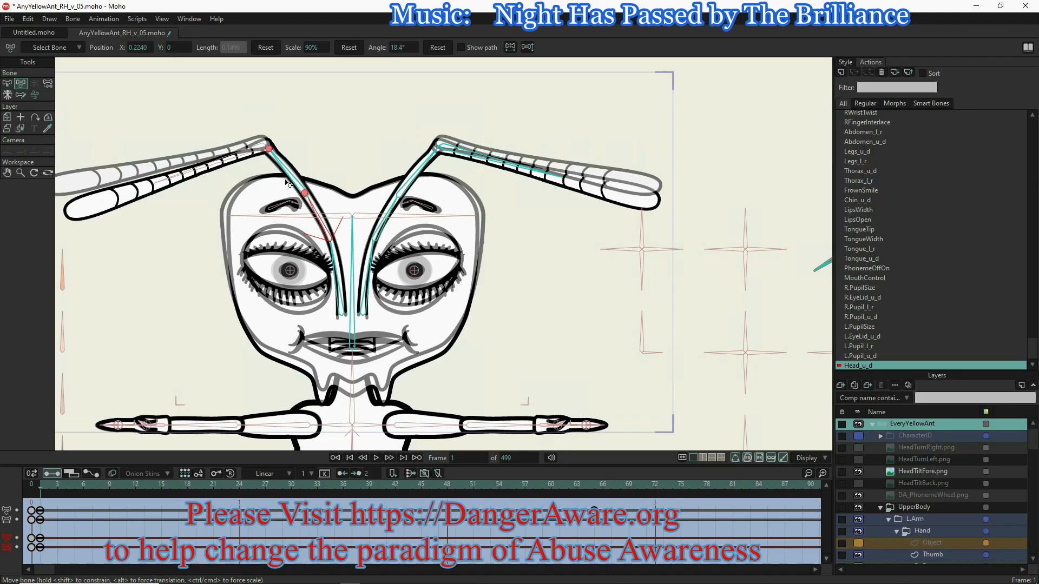
- Align the upper R.Antenna bones with the reference, rotating the outermost one to about 62.6° and stretching it to about 105%
drag(284, 174, 283, 172)
click(236, 169)
key(ctrl+z)
key(ctrl+z)
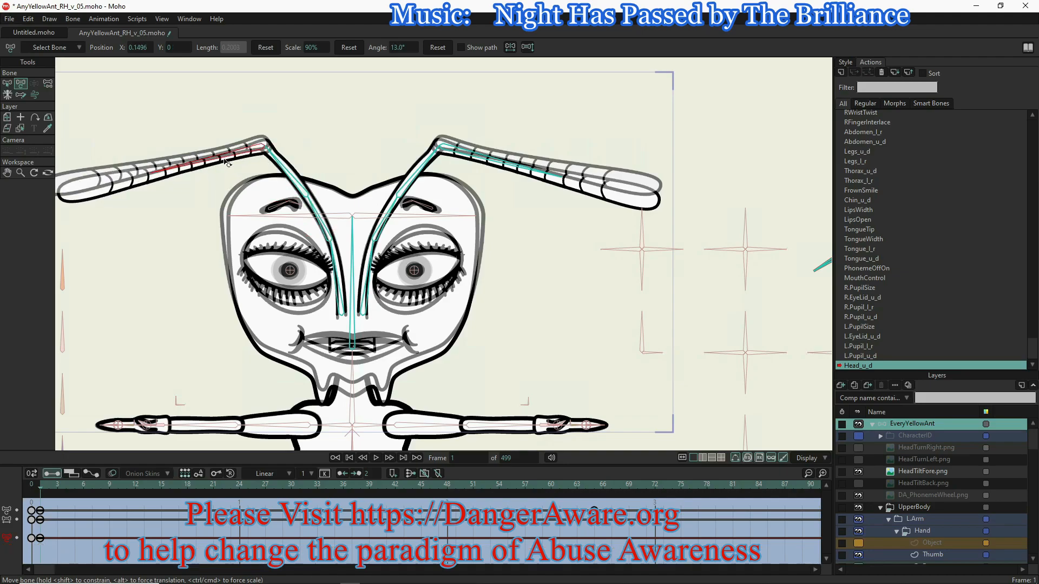
drag(224, 160, 224, 159)
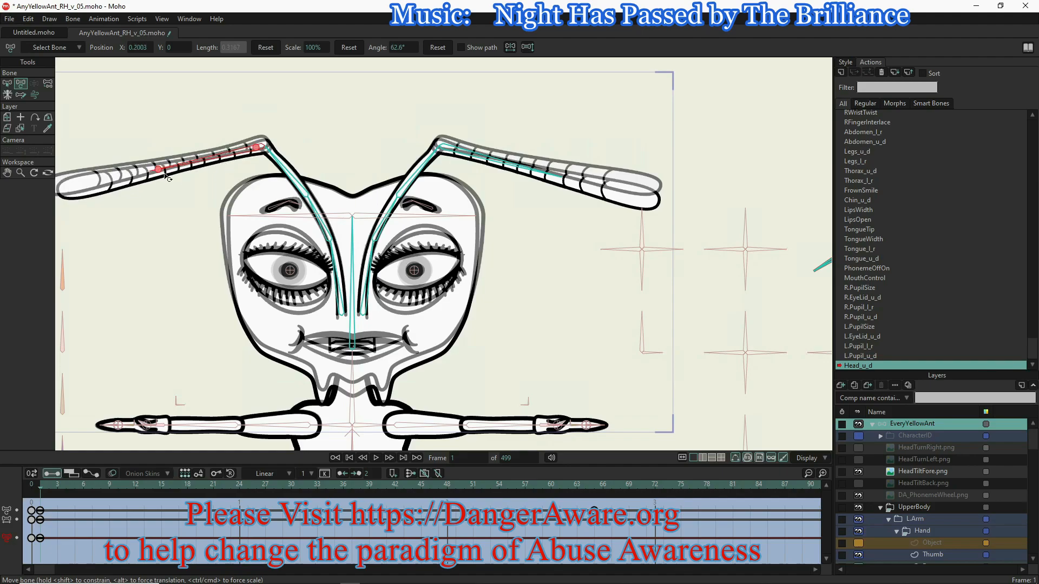
drag(163, 172, 163, 172)
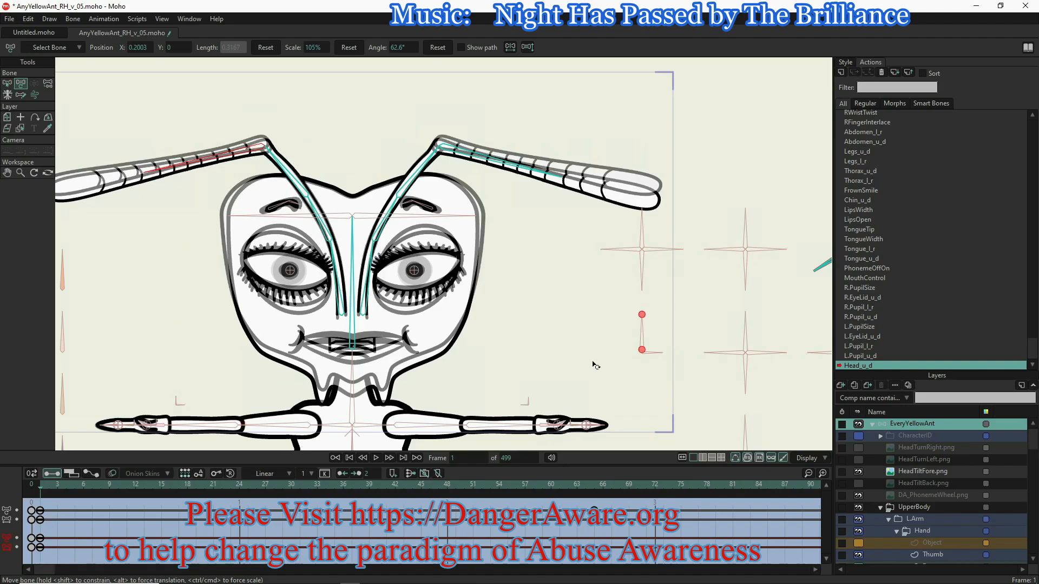
- Squash the R.Eye layer to about 82.6% vertically and widen it to about 105.2% to fit the reference eye
click(937, 512)
scroll(937, 512, down, 4)
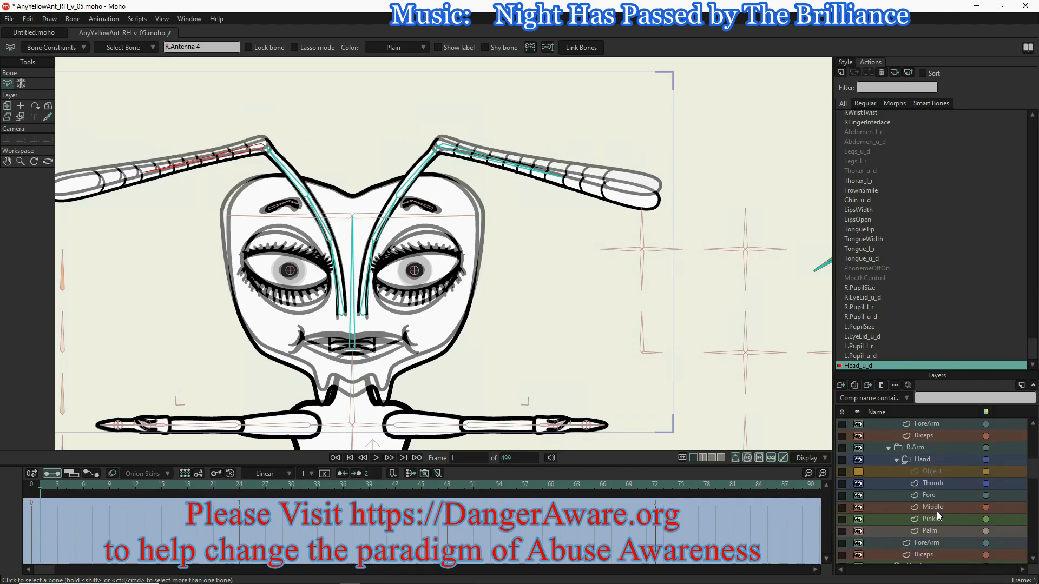
scroll(937, 511, down, 3)
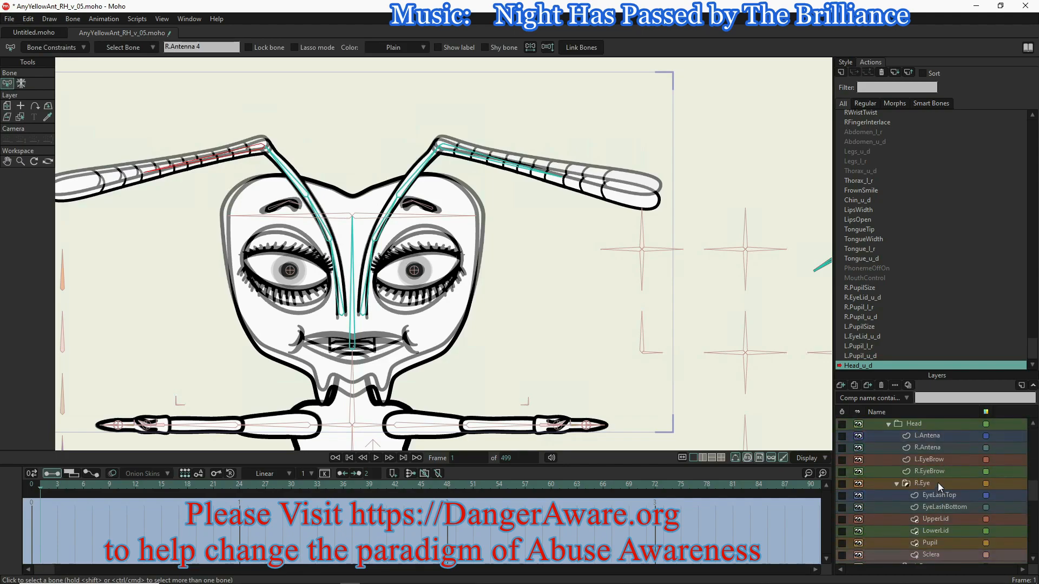
click(937, 483)
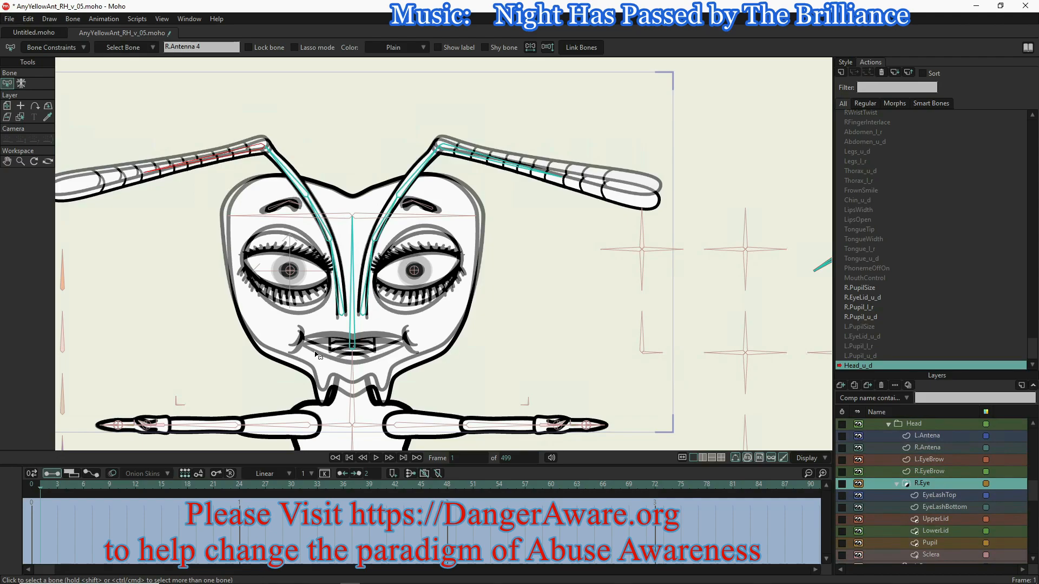
click(7, 106)
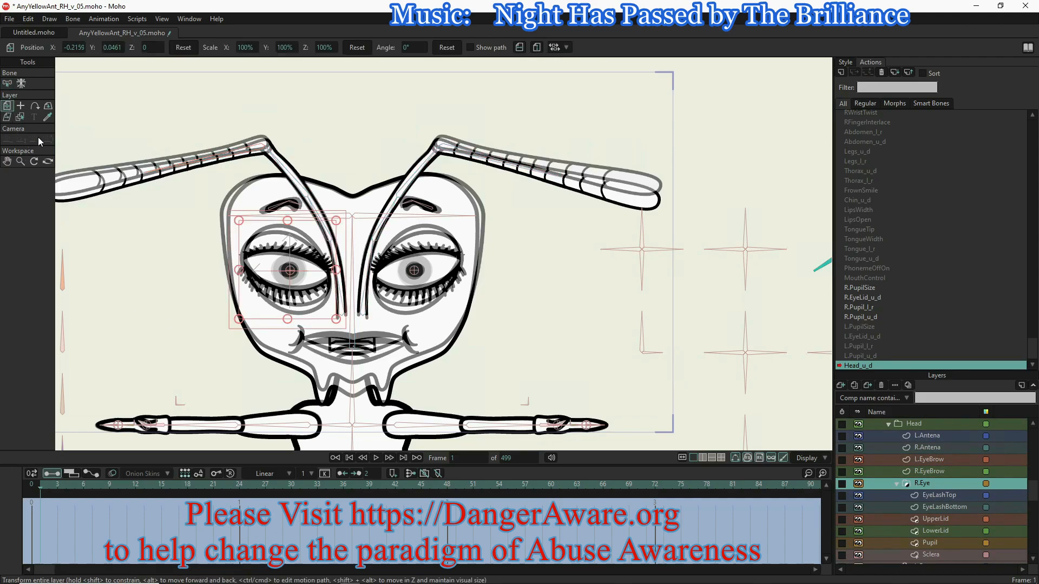
drag(288, 220, 288, 235)
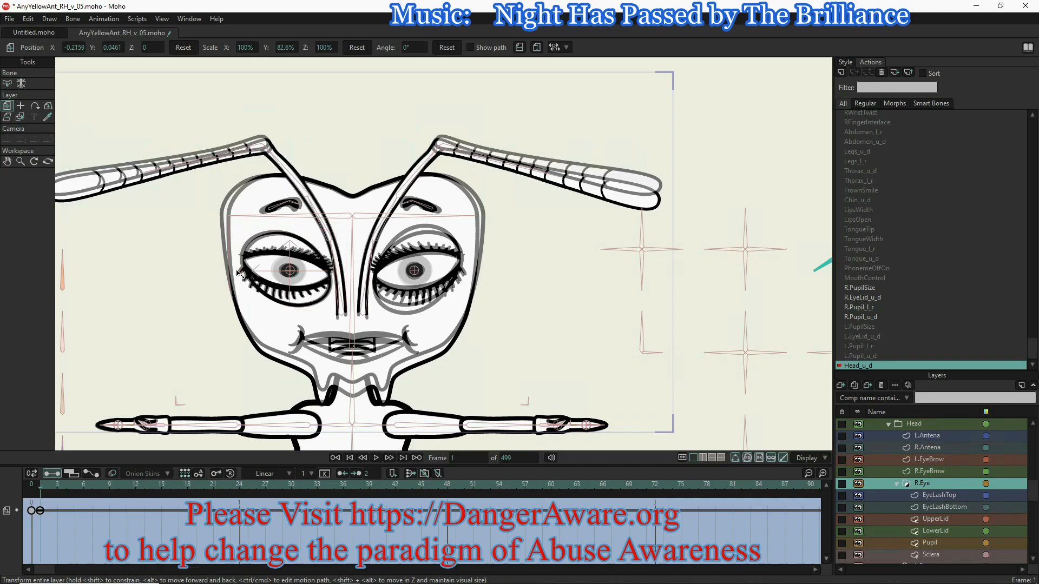
drag(235, 270, 279, 282)
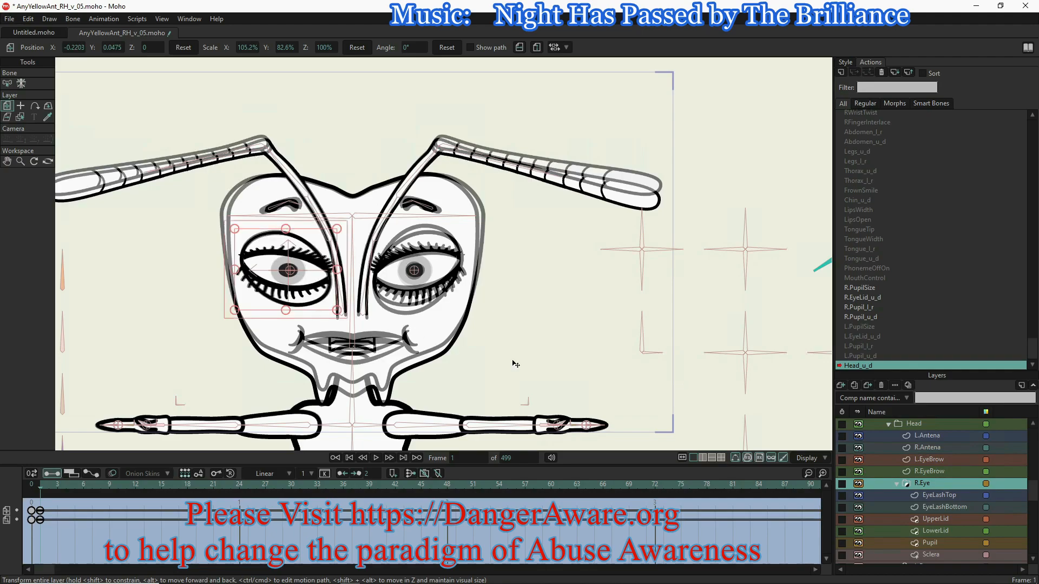
- Squash the L.Eye layer vertically and widen it slightly to fit the reference eye
scroll(961, 519, down, 1)
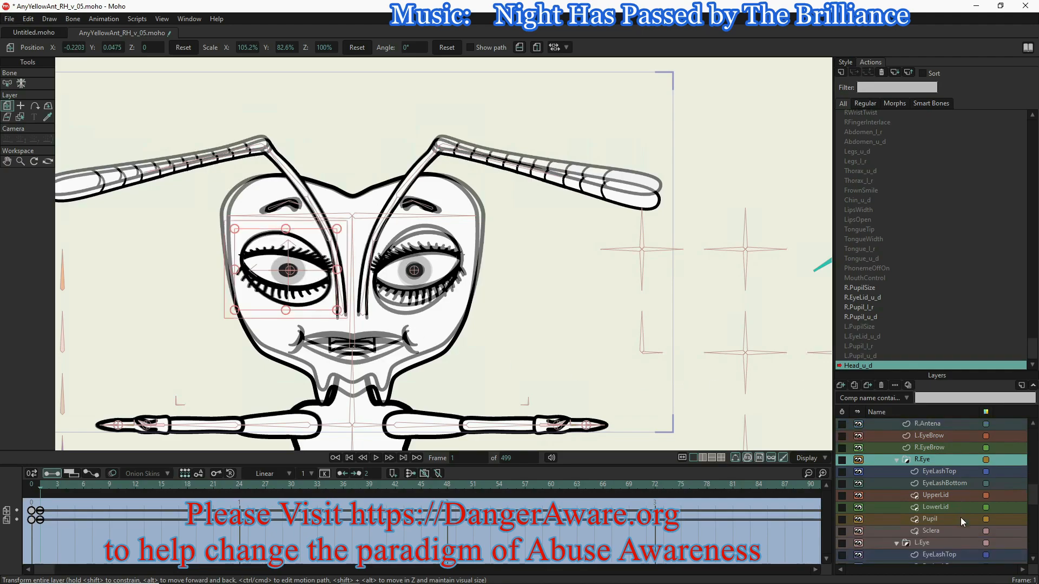
click(947, 543)
drag(417, 221, 420, 231)
drag(466, 269, 448, 275)
- Move the Mouth layer to about X 0.0151, Y 0.0301 so the lips line up with the reference
scroll(901, 499, down, 4)
click(929, 531)
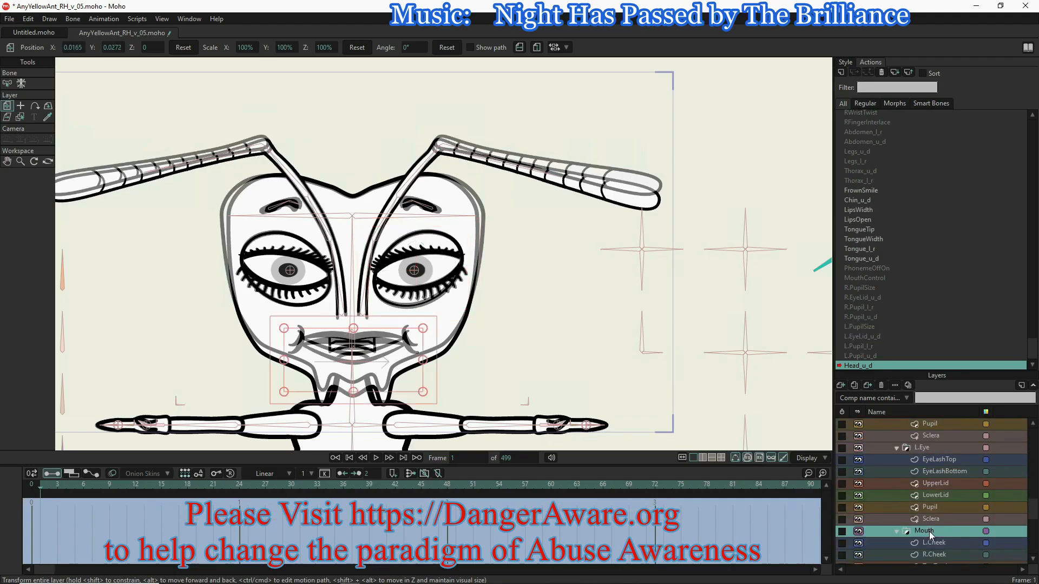
drag(373, 352, 374, 344)
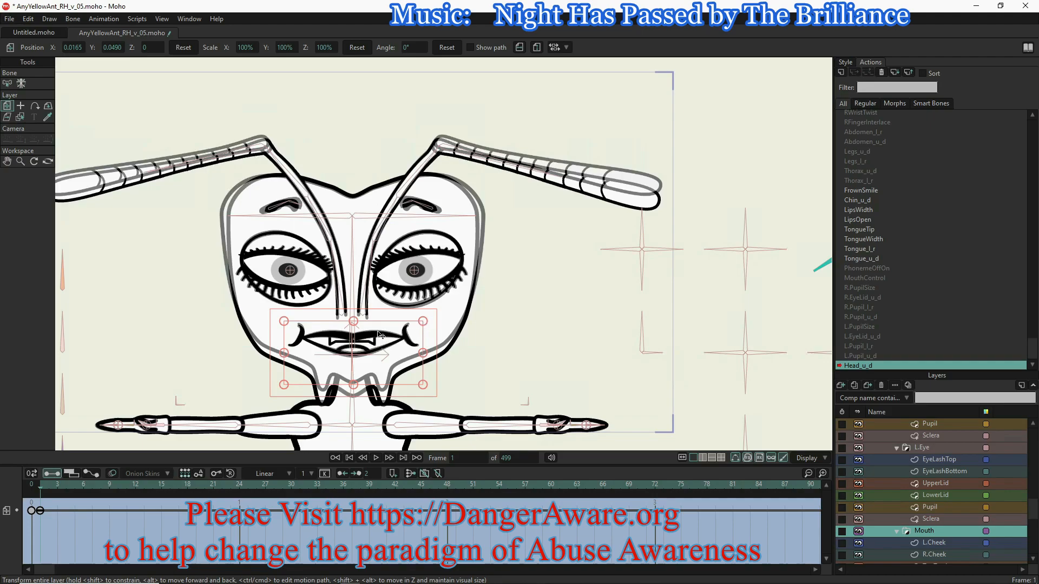
drag(377, 332, 377, 338)
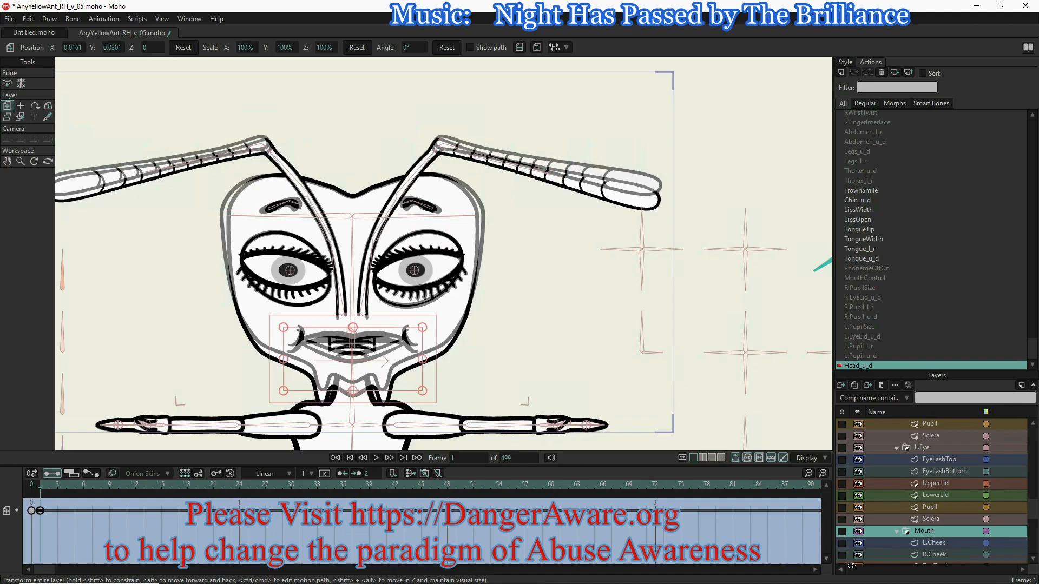
- Move the selected chin and mandible points of the Skull layer up onto the reference outline
scroll(934, 535, down, 3)
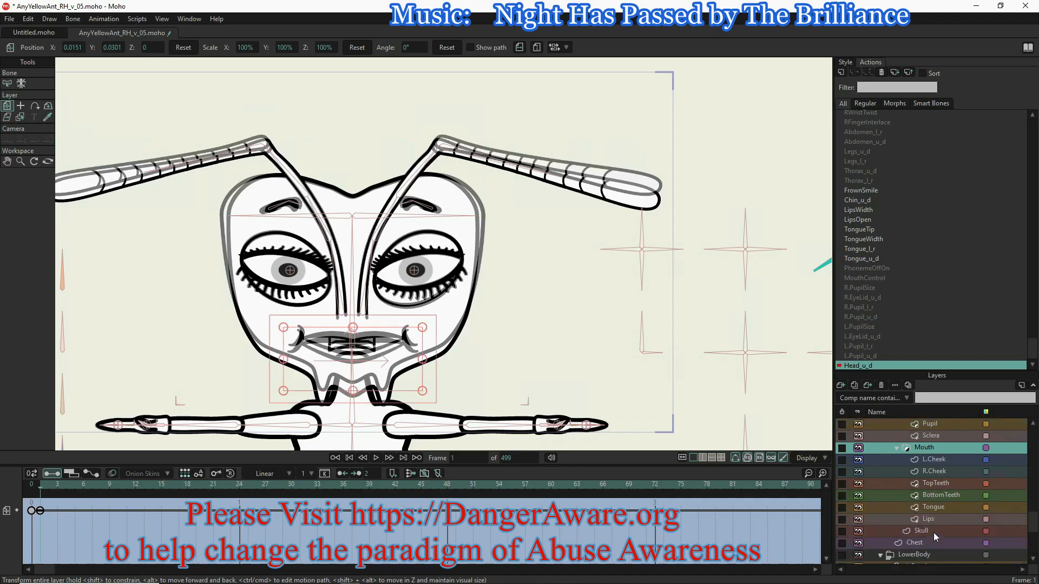
click(932, 531)
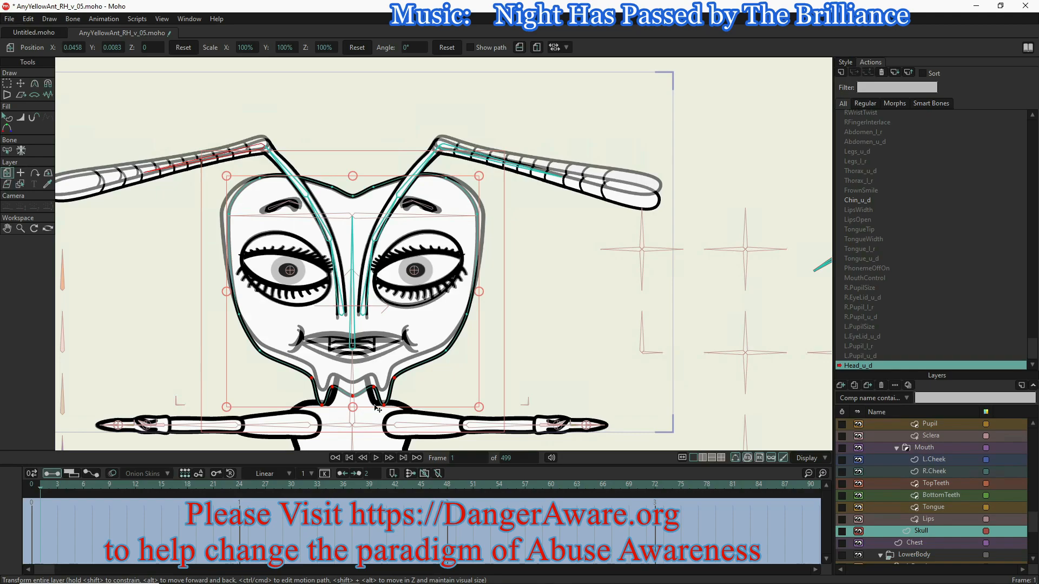
key(t)
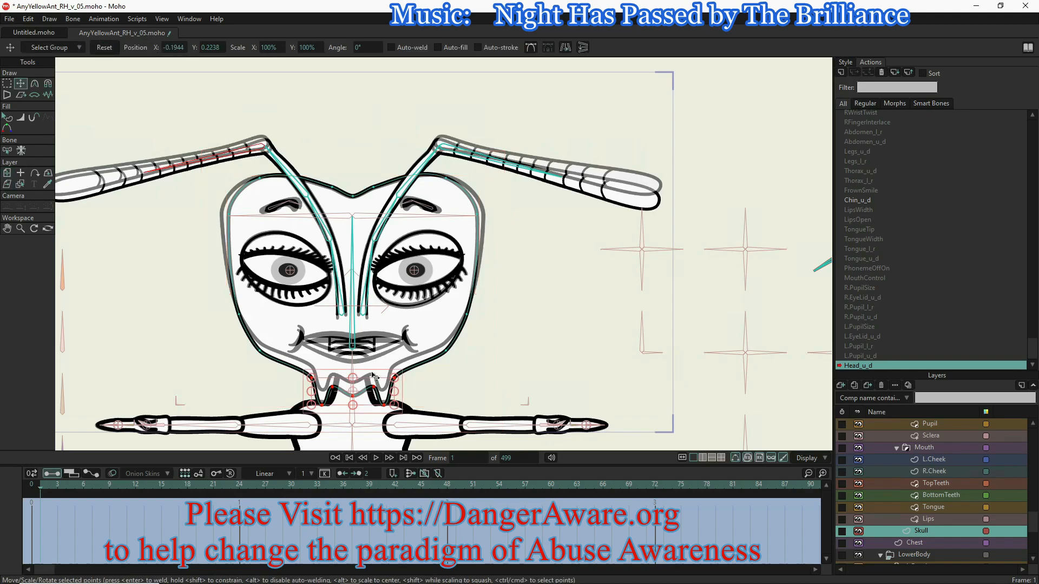
drag(365, 386, 365, 376)
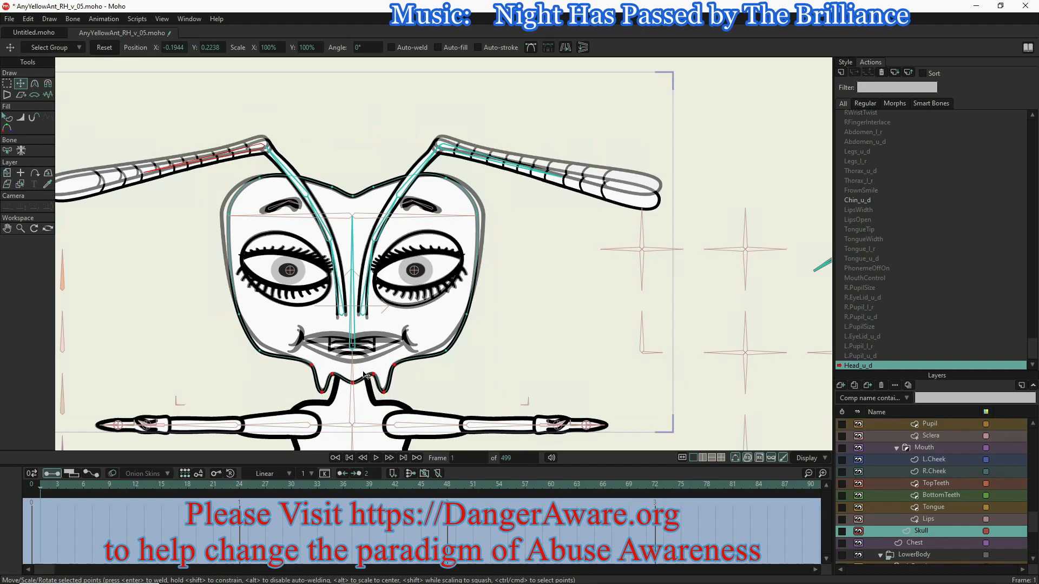
drag(366, 375, 366, 375)
- Fine-tune the lowest point of each mandible on the Skull layer to match the reference
click(383, 390)
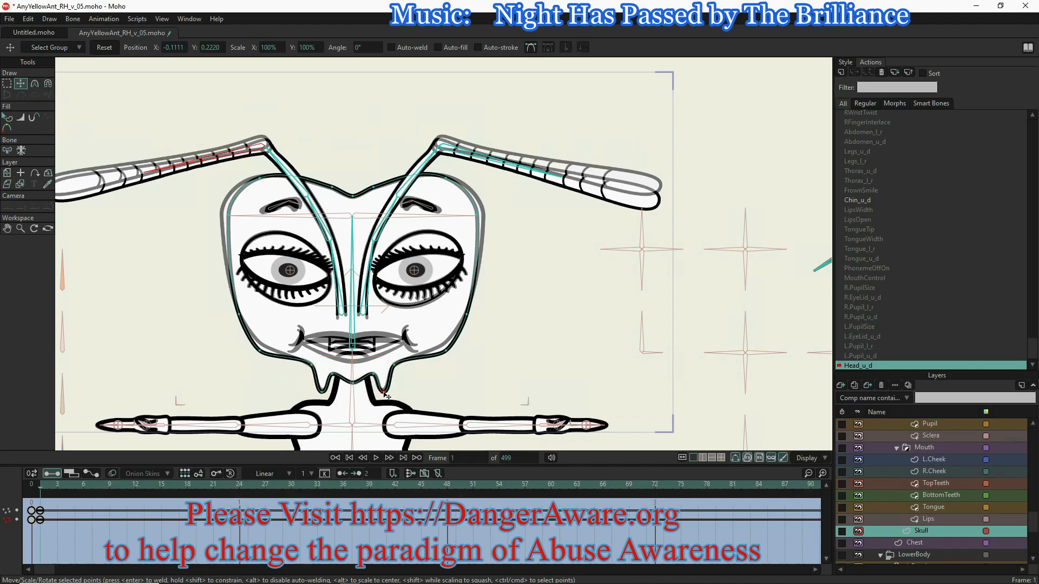
drag(384, 392, 382, 390)
drag(318, 401, 320, 399)
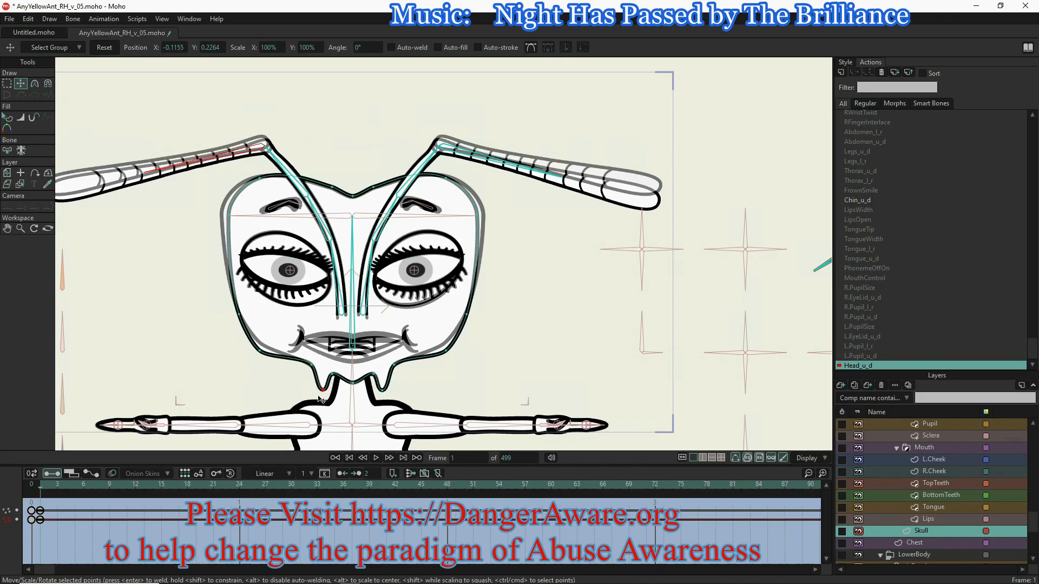
- Move the jaw corner points on both sides of the Skull layer up and inward onto the reference outline
click(261, 349)
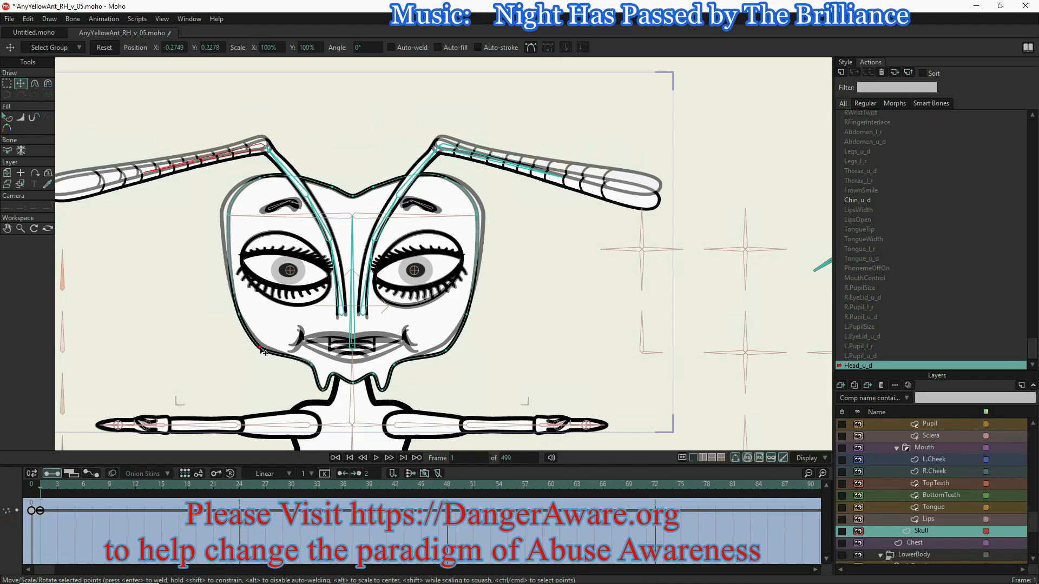
drag(263, 351, 261, 345)
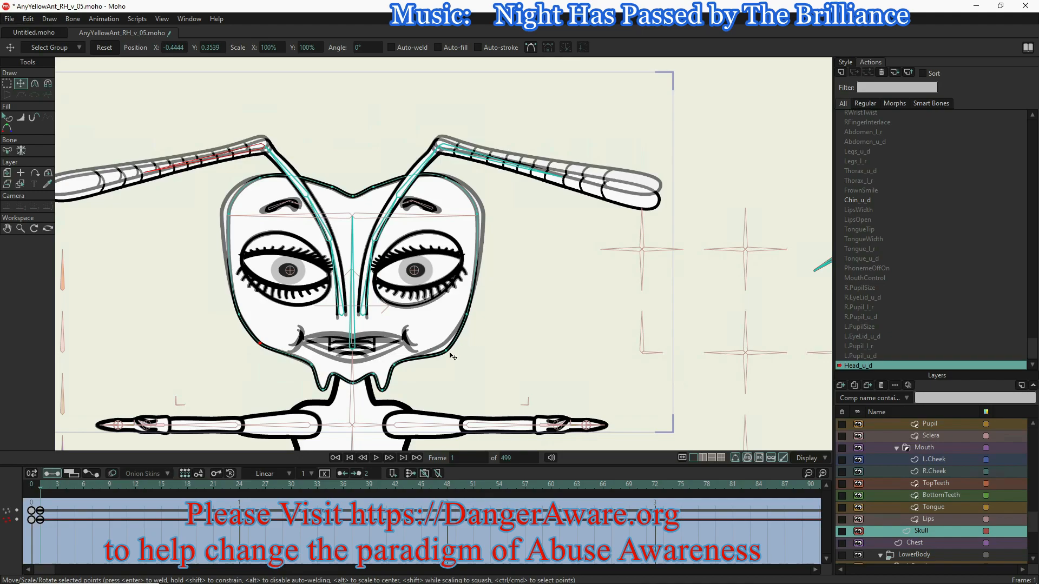
drag(448, 354, 444, 347)
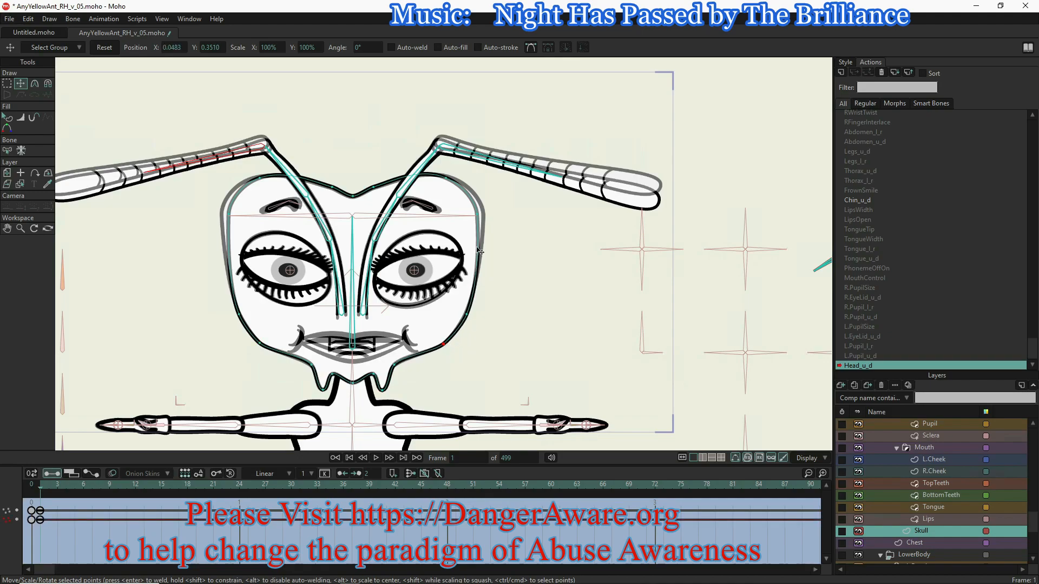
click(484, 215)
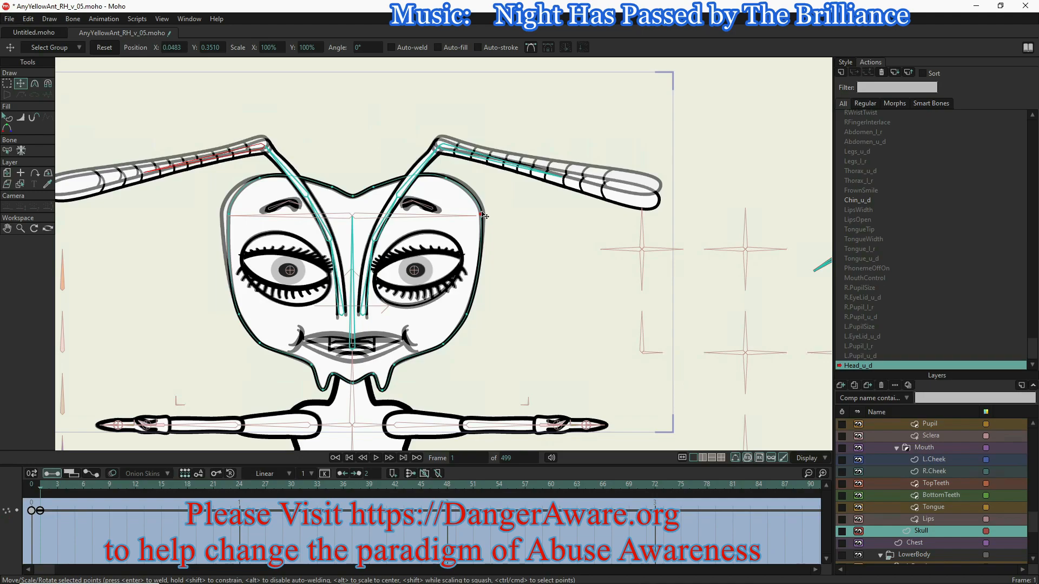
click(447, 179)
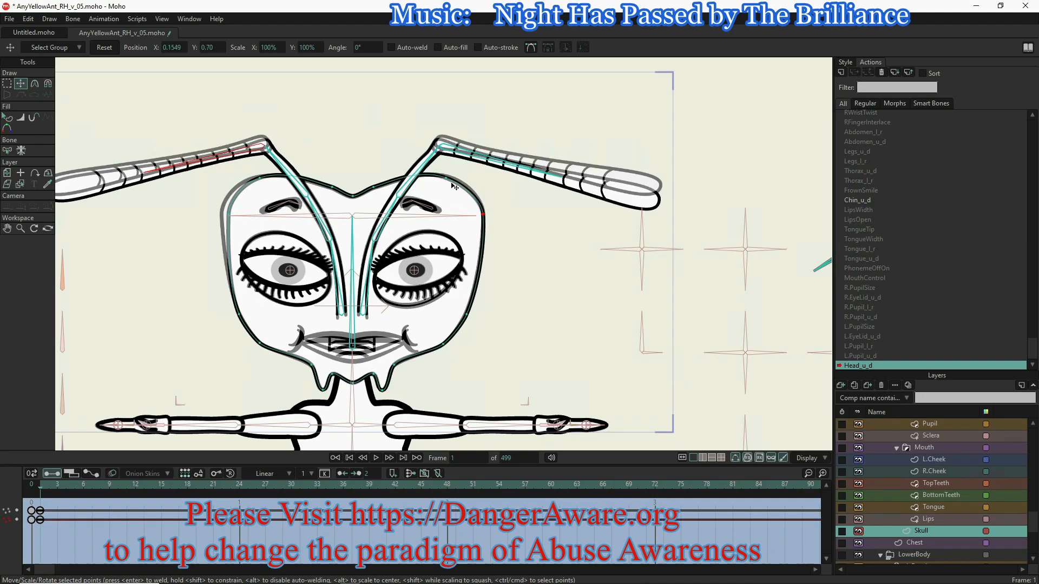
drag(454, 184, 457, 182)
click(253, 183)
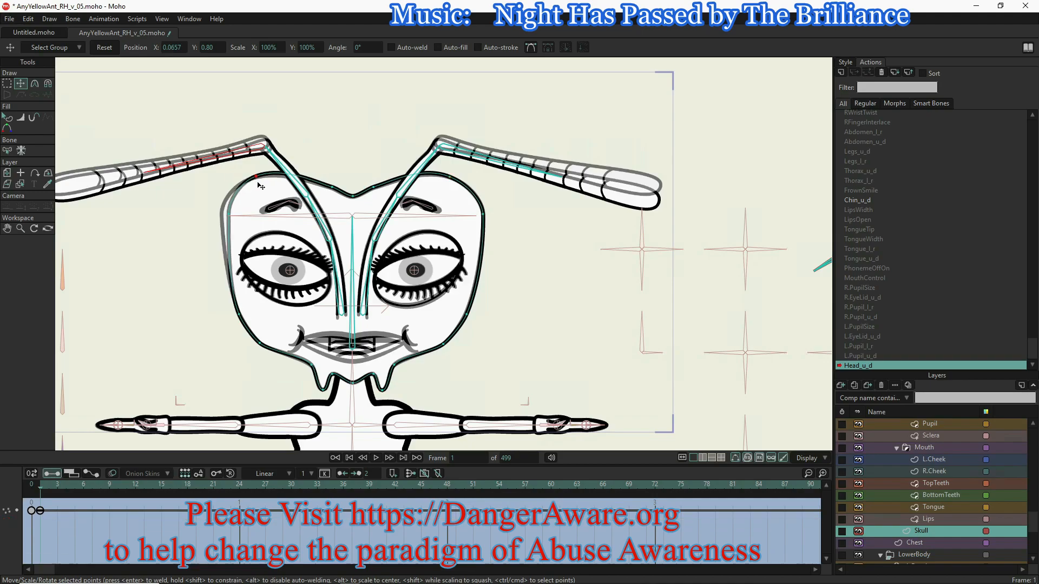
click(228, 219)
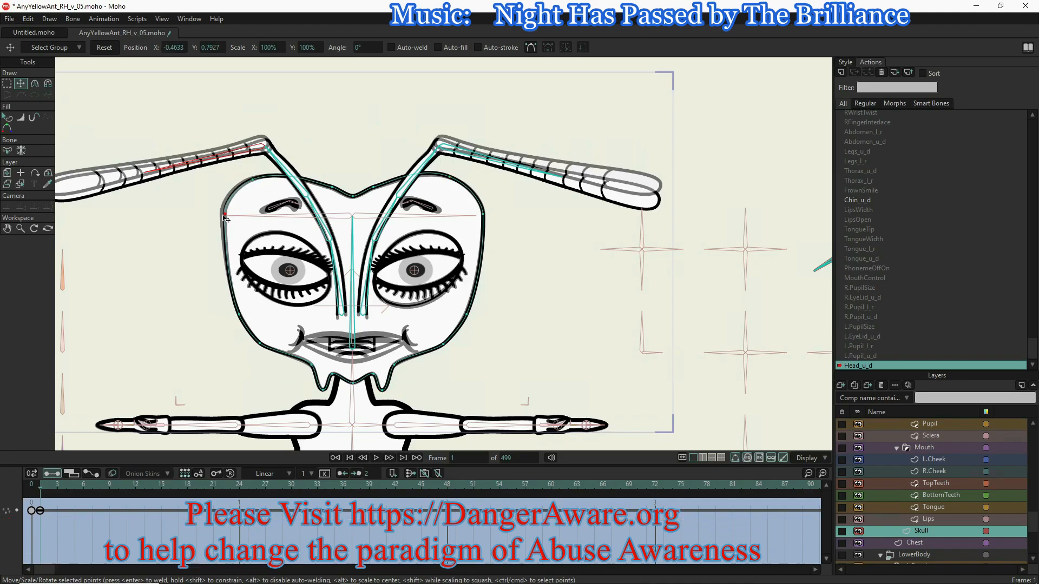
click(222, 216)
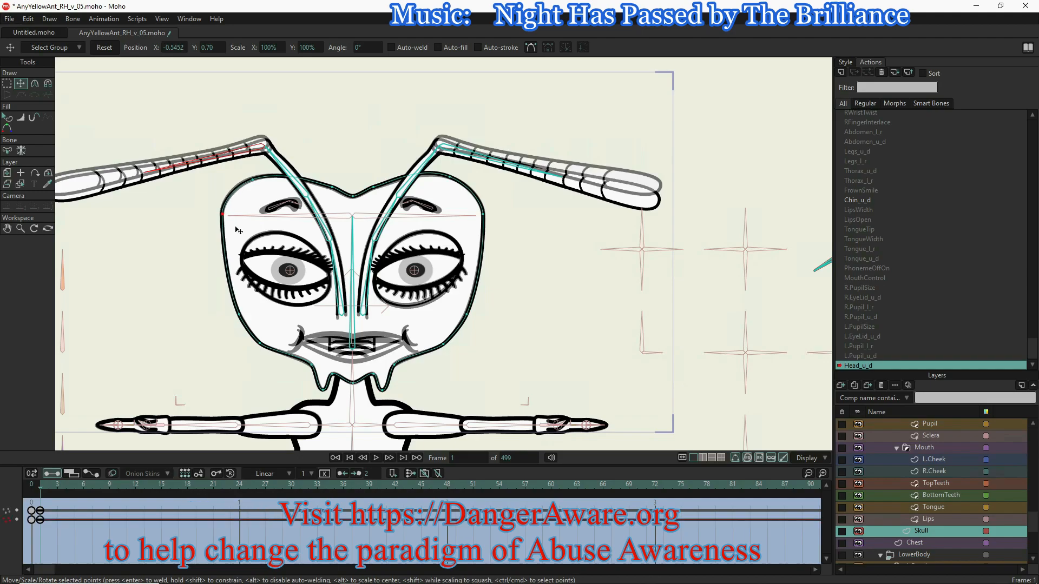
key(ctrl+z)
key(ctrl+z)
key(ctrl+z)
key(ctrl+z)
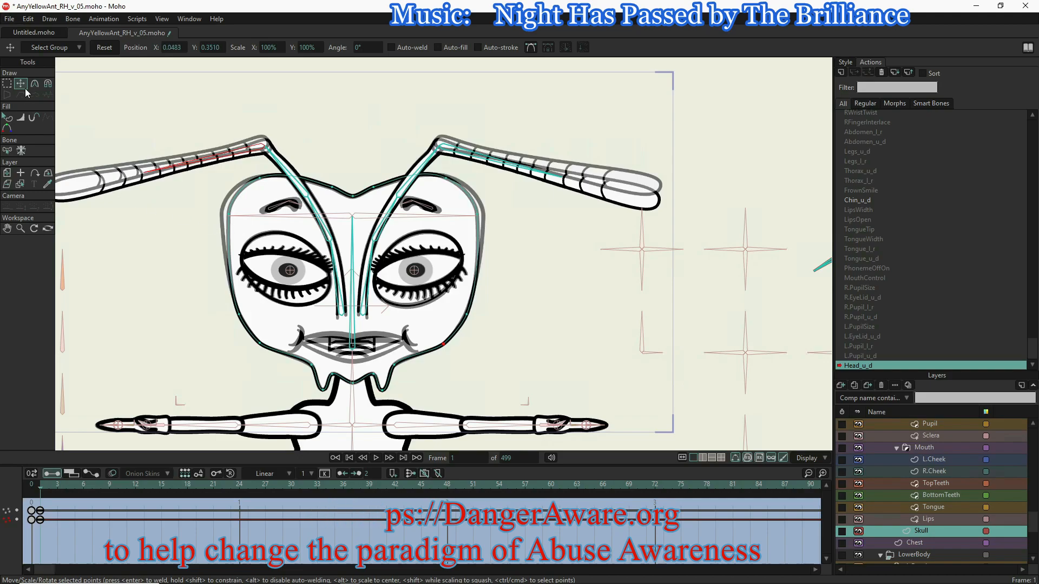
- On the EveryYellowAnt bone layer, stretch the ant's right temple bone outward until the skull side meets the reference outline
scroll(923, 460, up, 6)
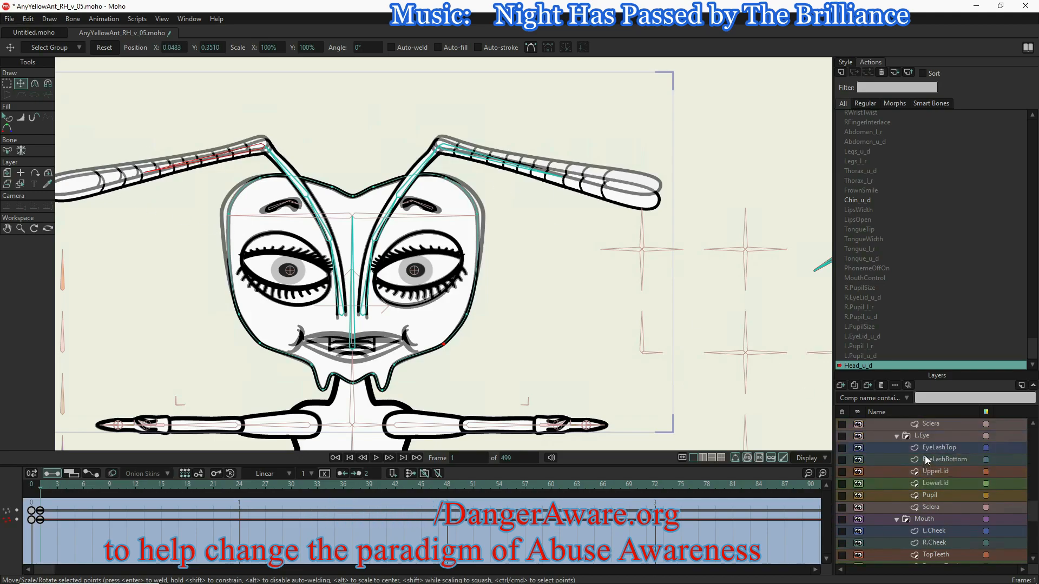
scroll(924, 440, up, 3)
scroll(923, 433, up, 2)
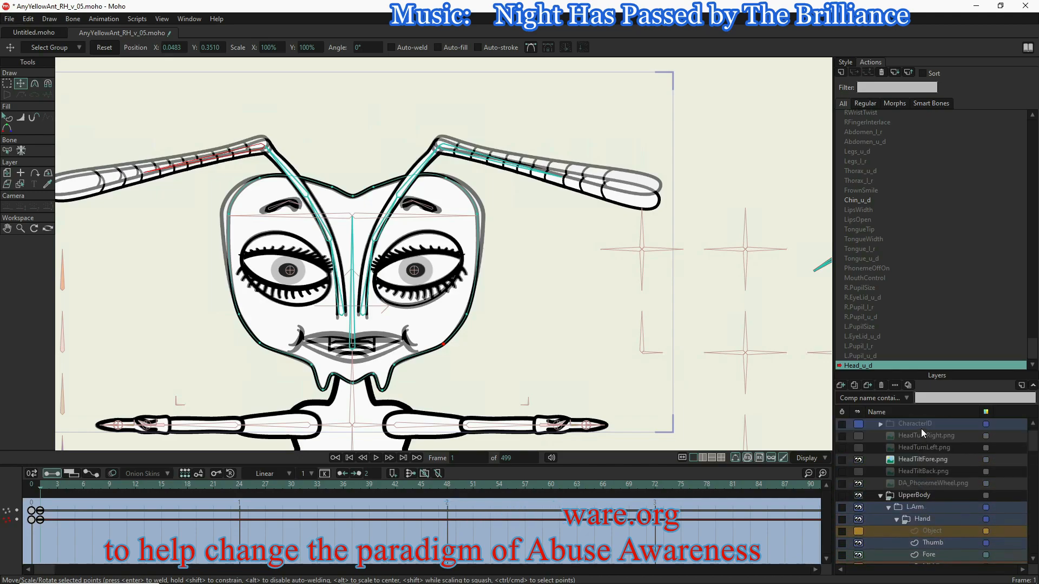
click(919, 426)
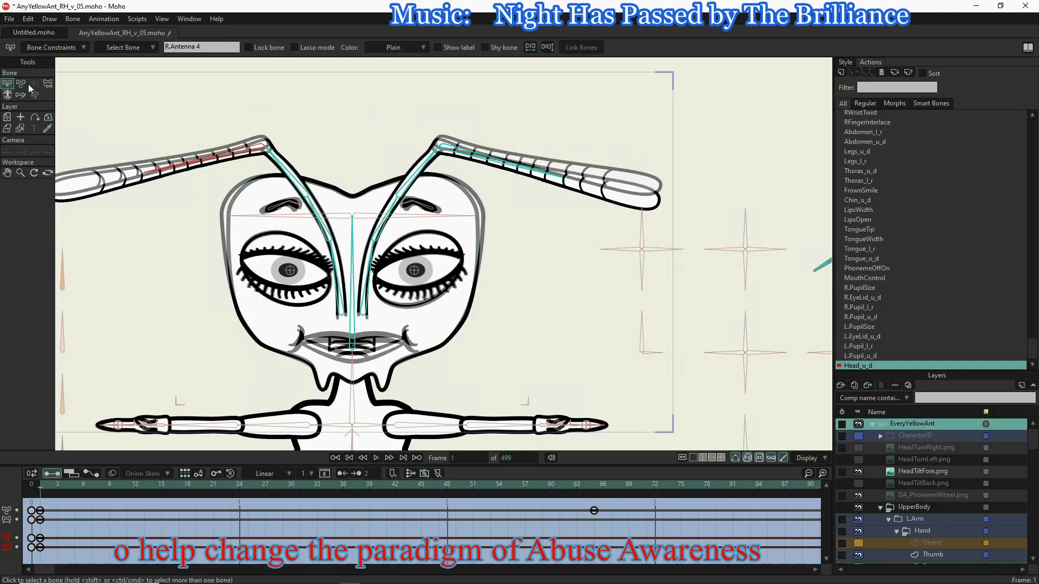
key(t)
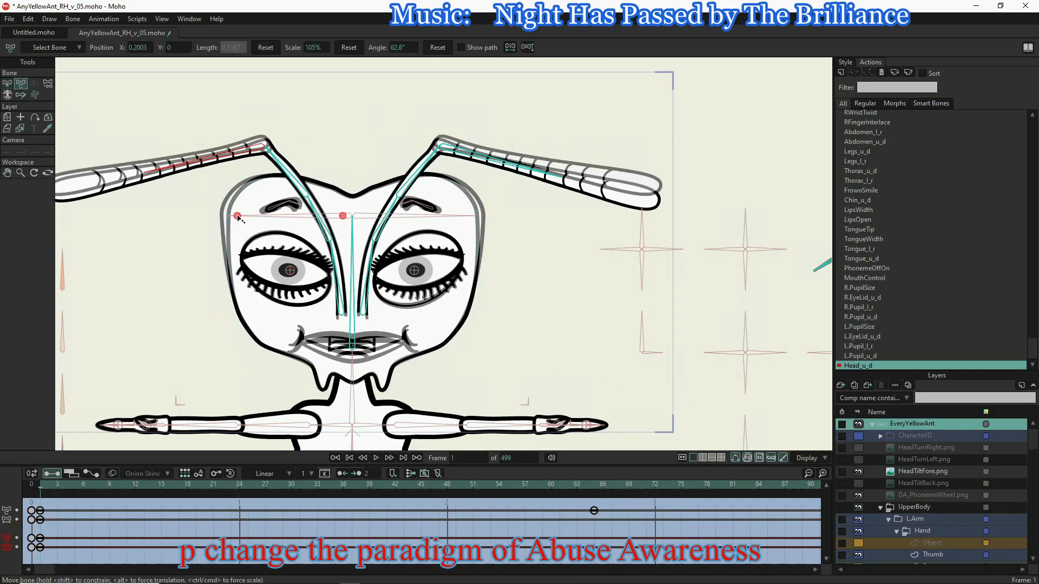
click(238, 218)
drag(236, 217, 242, 220)
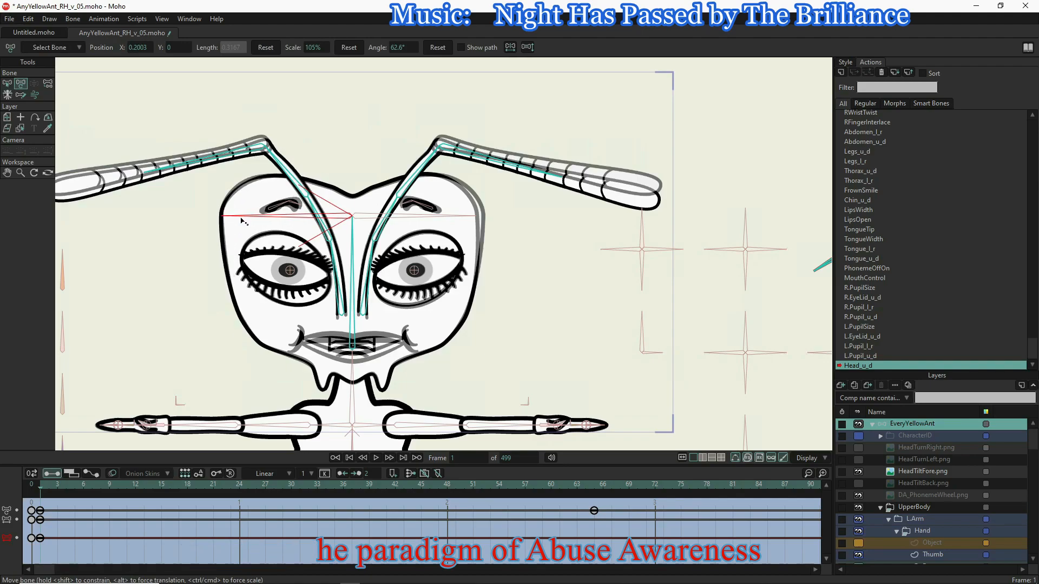
- Stretch the left temple bone to about 105% and pose the outer left antenna bone at about 107% scale and 296.5° on the reference
click(466, 216)
drag(467, 216, 469, 219)
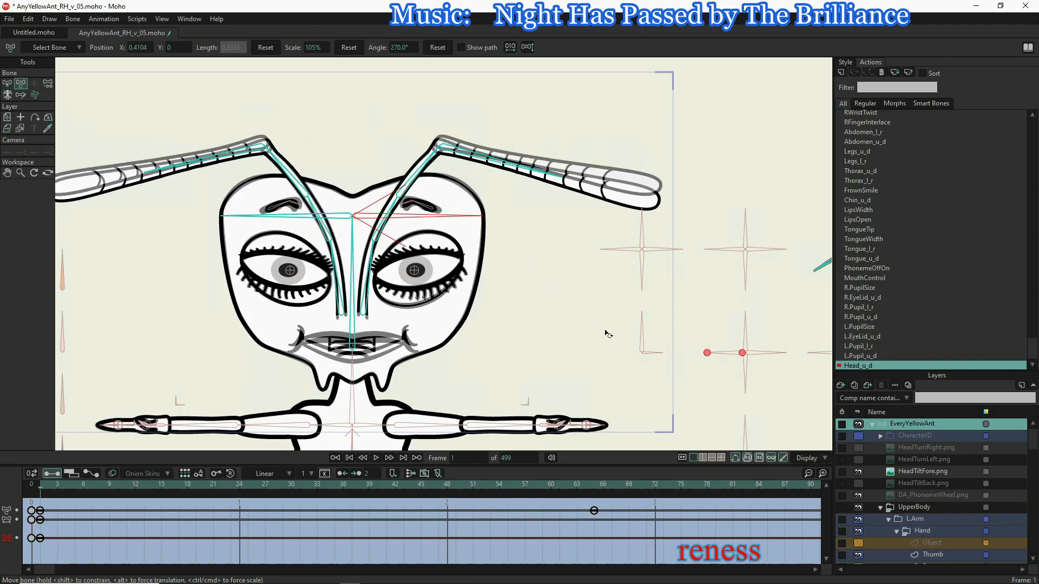
click(533, 174)
drag(531, 169, 531, 170)
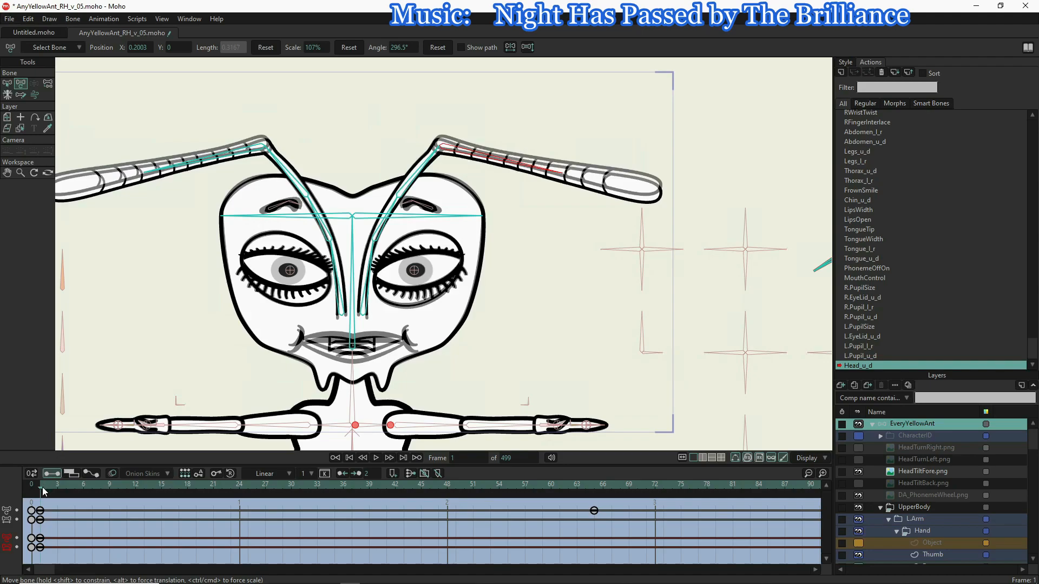
- Go to frame 65 of the action, hide the HeadTiltFore.png reference and show HeadTiltBack.png
drag(42, 487, 590, 487)
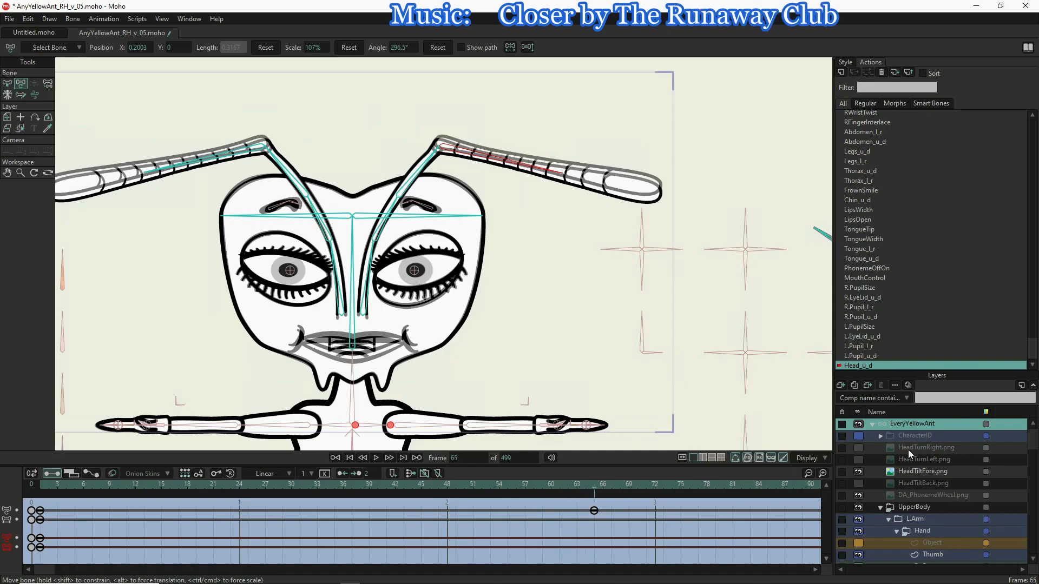
click(859, 470)
click(859, 482)
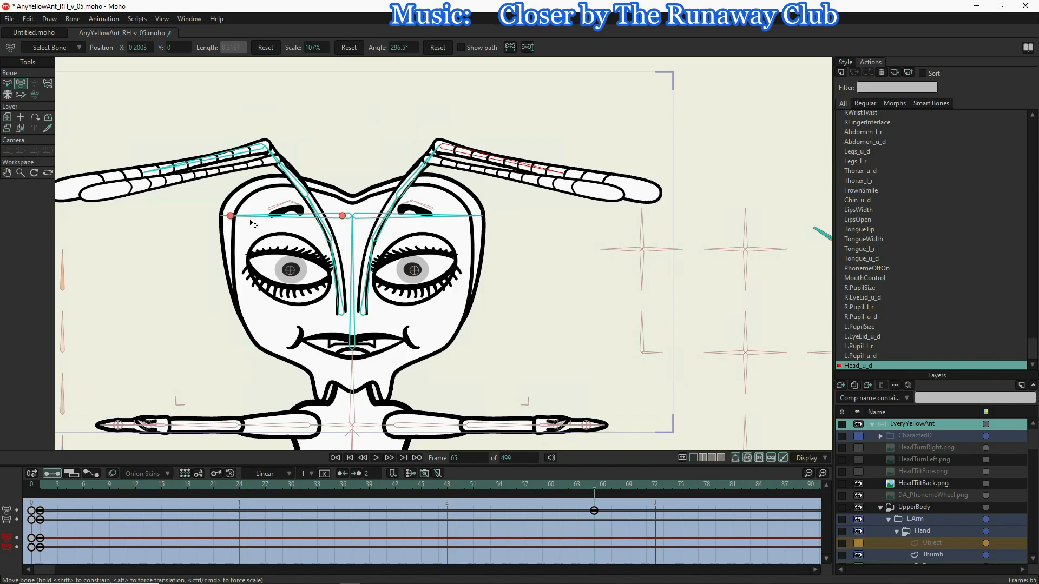
- Shorten the right temple bone to about 95.5% and the left one to about 93.7% to match the tilted-back reference
click(234, 220)
drag(233, 219, 228, 216)
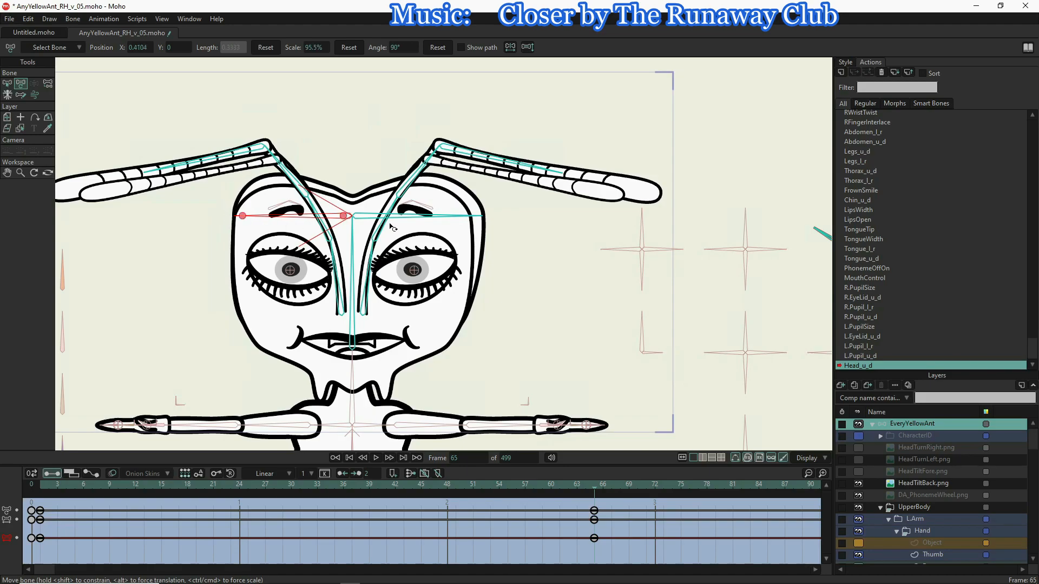
drag(473, 217, 464, 216)
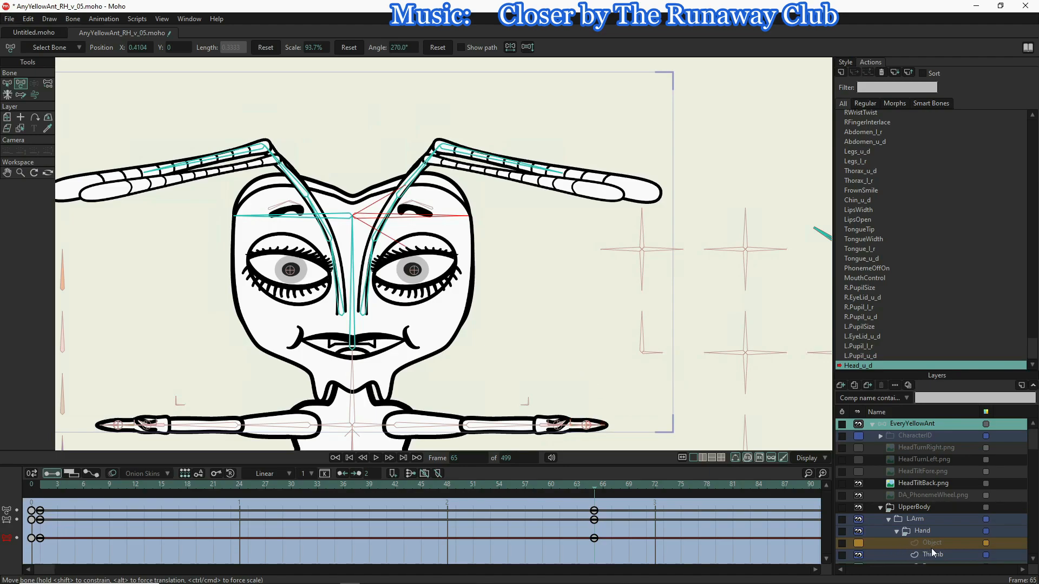
- On the Skull layer, move the jaw, mandible and chin points on the ant's left side onto the HeadTiltBack reference outline
scroll(932, 550, down, 5)
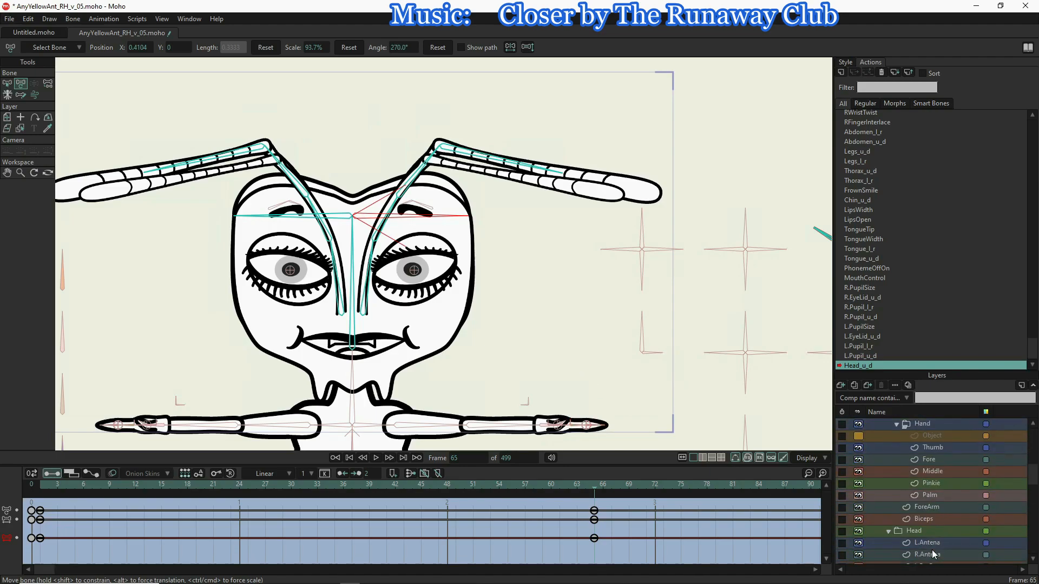
scroll(932, 550, down, 6)
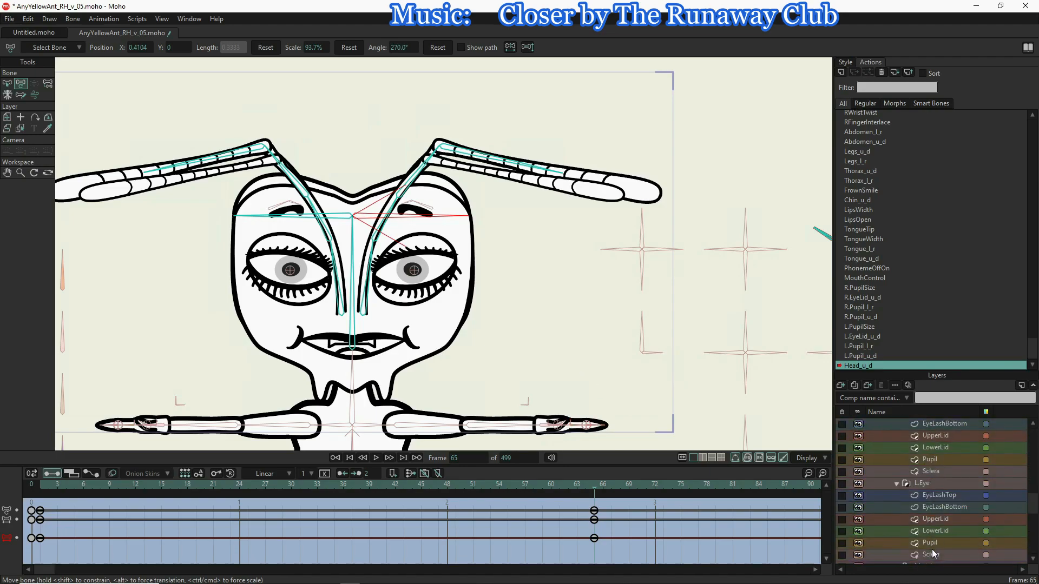
scroll(933, 527, down, 5)
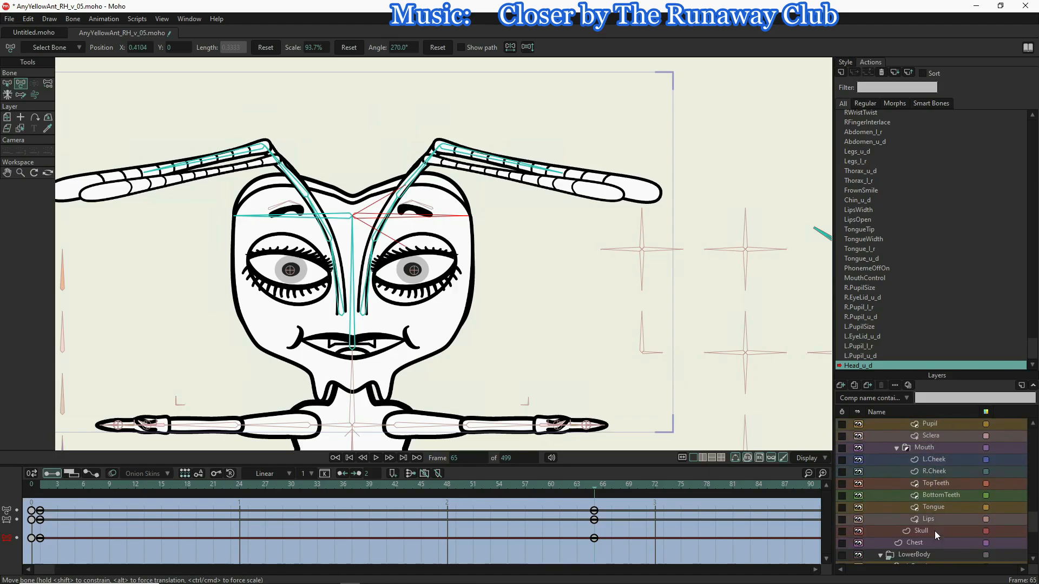
click(934, 530)
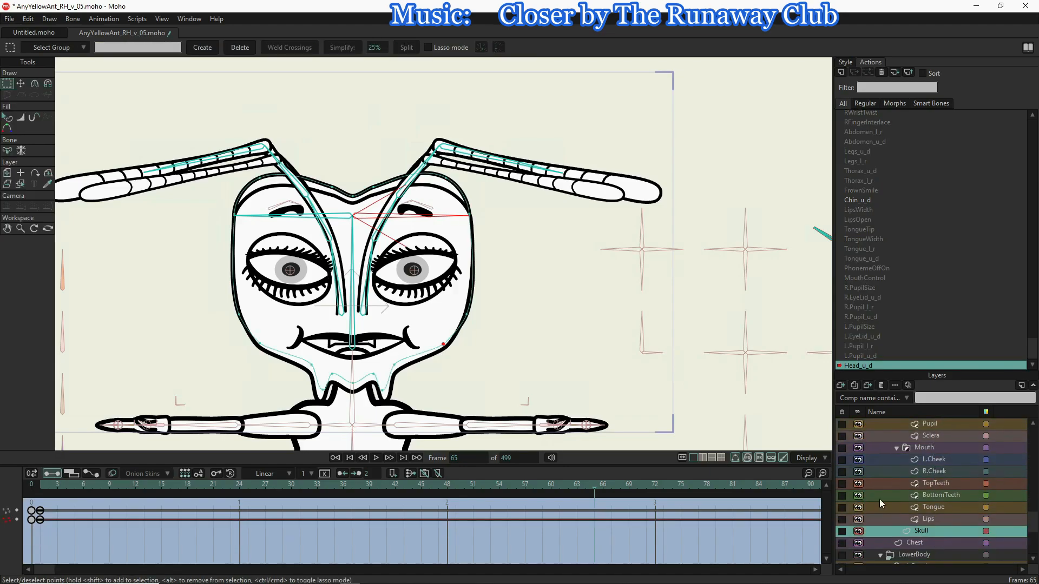
click(465, 315)
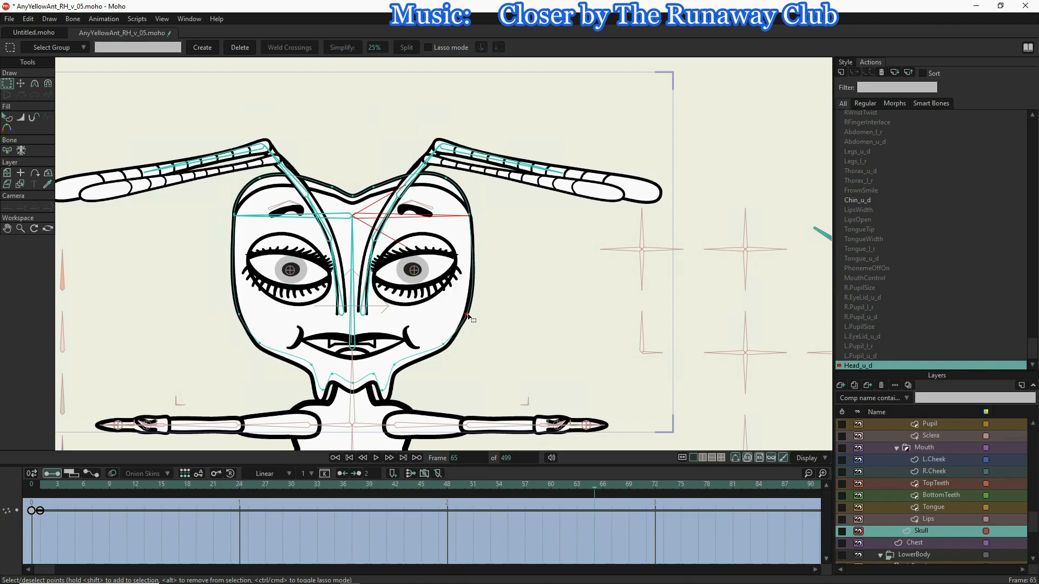
key(t)
drag(469, 315, 352, 391)
click(352, 384)
- Move the mandible and jaw points on the ant's right side of the Skull layer onto the reference outline
click(333, 382)
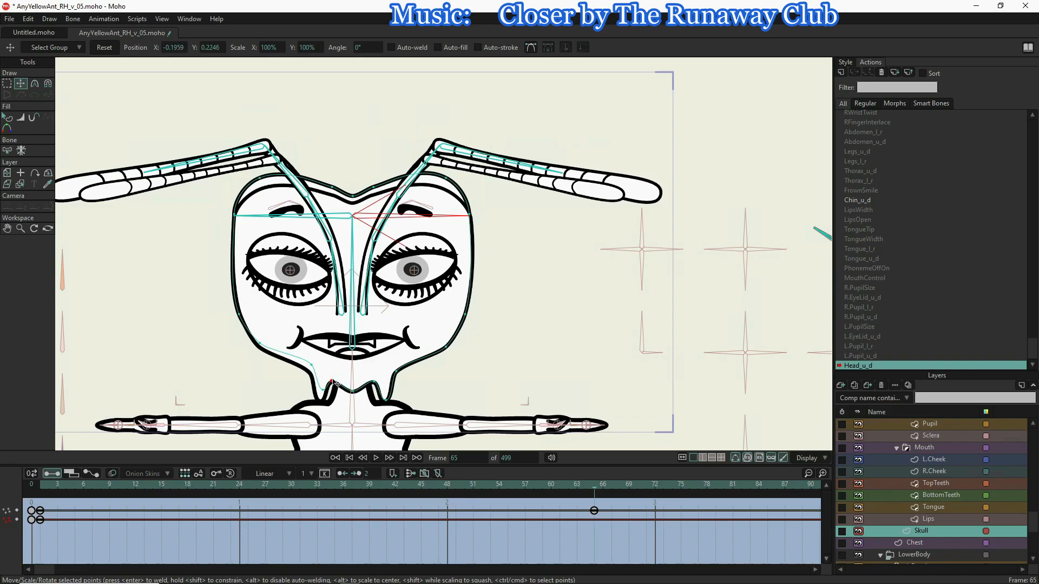
drag(336, 384, 320, 401)
click(310, 375)
drag(309, 377, 273, 346)
click(261, 346)
drag(263, 351, 264, 353)
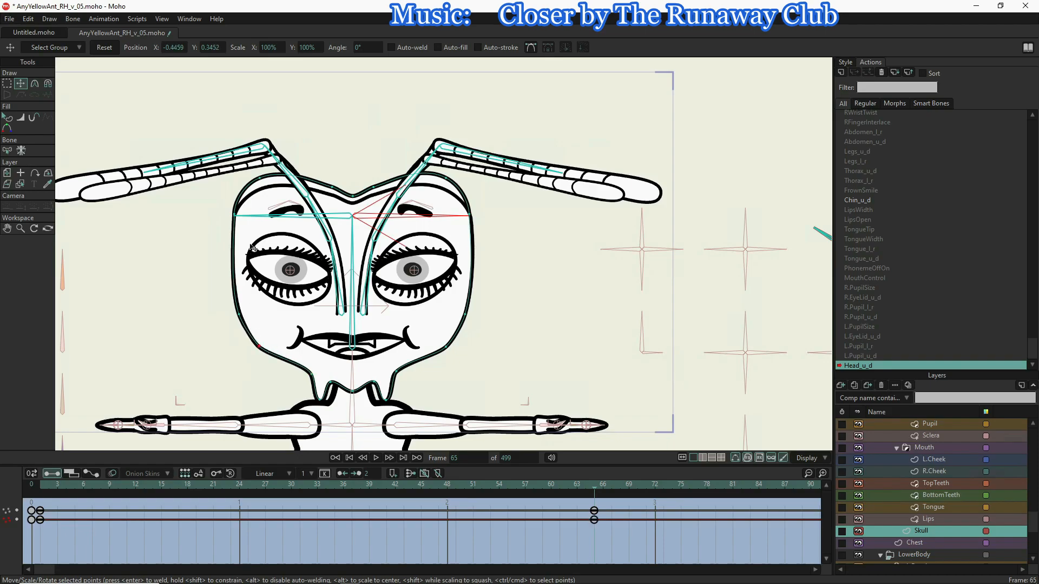
- Lower the points along the top of the Skull layer, from the right crown to the left crown, onto the reference outline
click(265, 183)
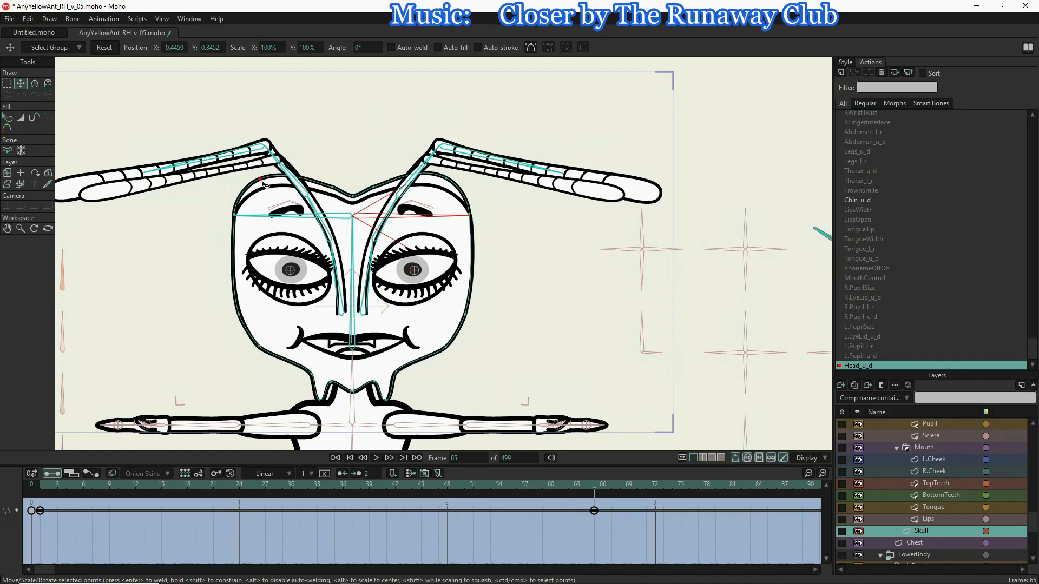
click(332, 194)
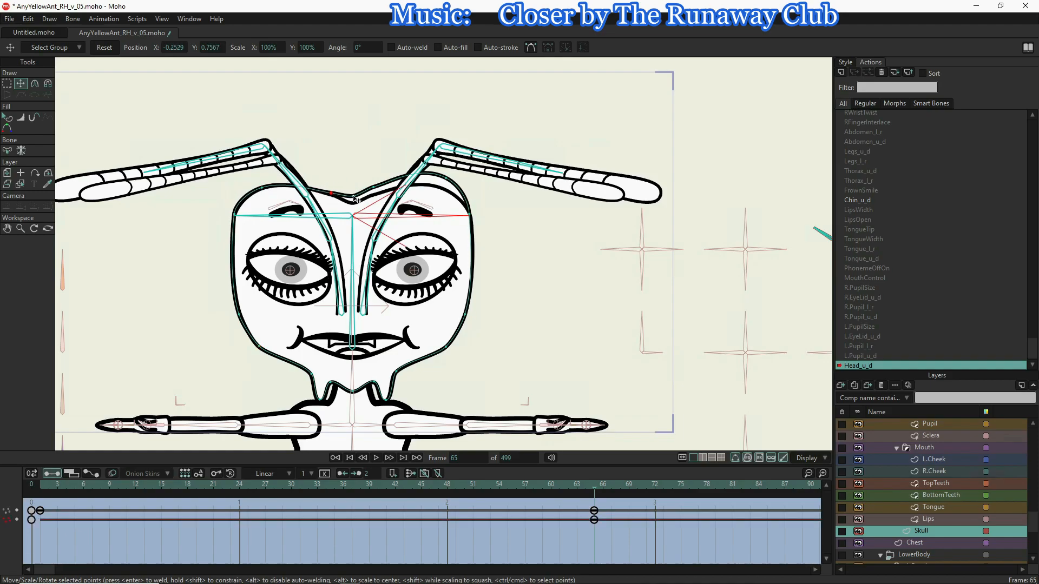
mouse_move(337, 197)
mouse_down()
mouse_move(357, 206)
mouse_move(335, 196)
mouse_up()
drag(385, 188, 442, 189)
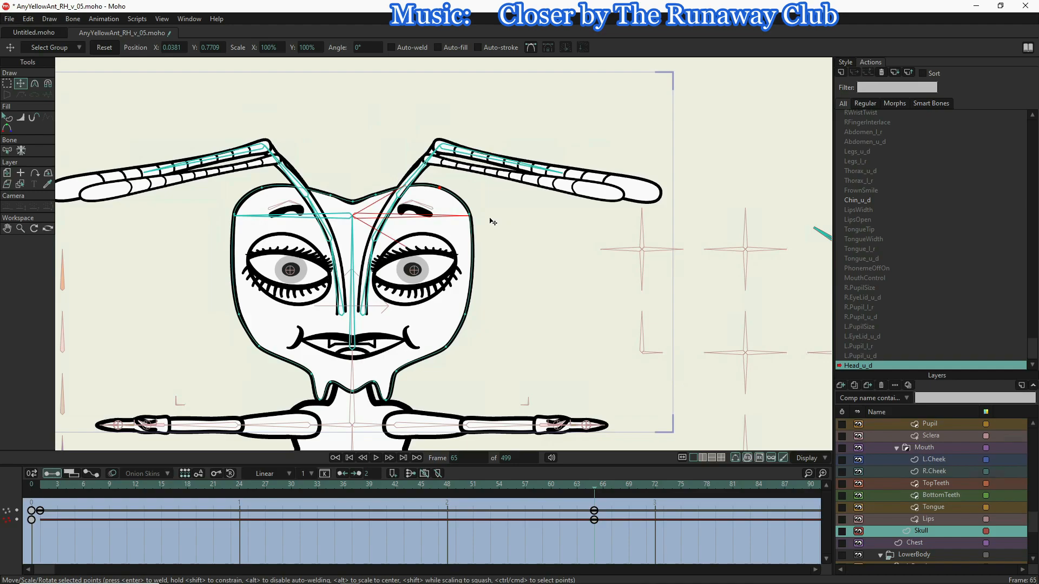
- On the EveryYellowAnt bone layer, shorten the antenna stalk bones to about 82.6% at frame 65 to match the HeadTiltBack reference
click(6, 83)
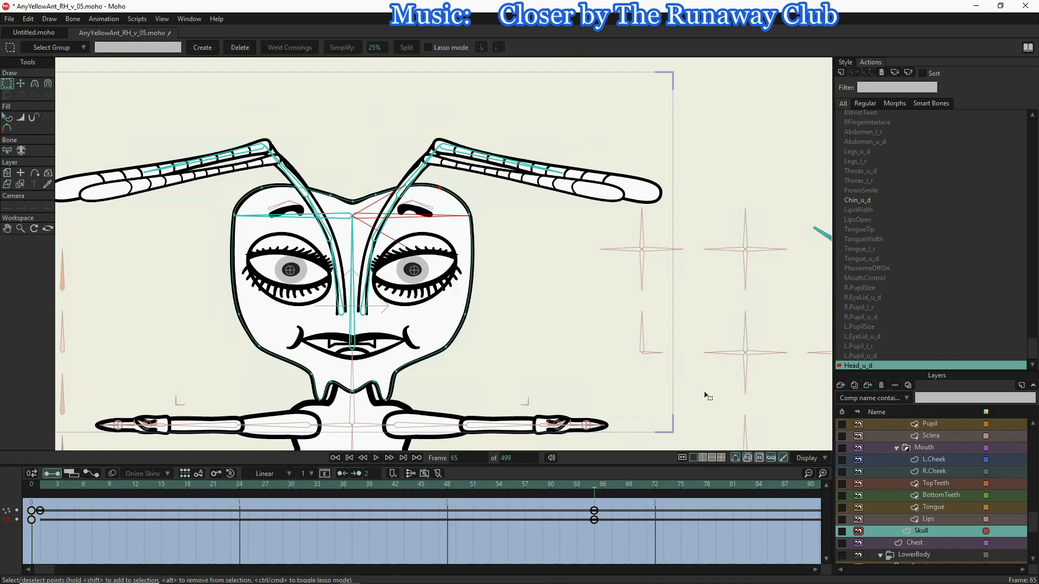
scroll(963, 438, up, 8)
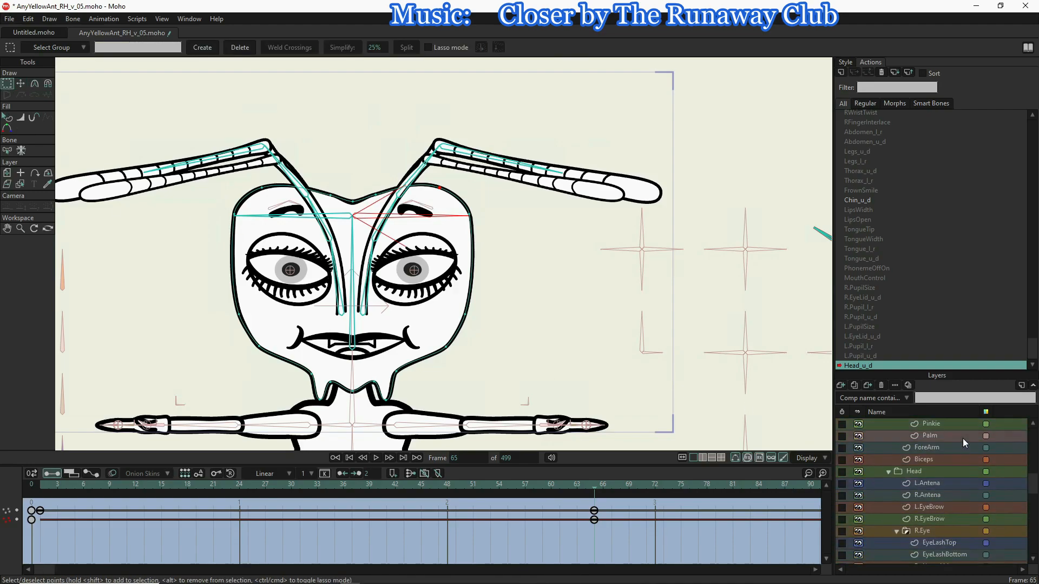
scroll(963, 438, up, 6)
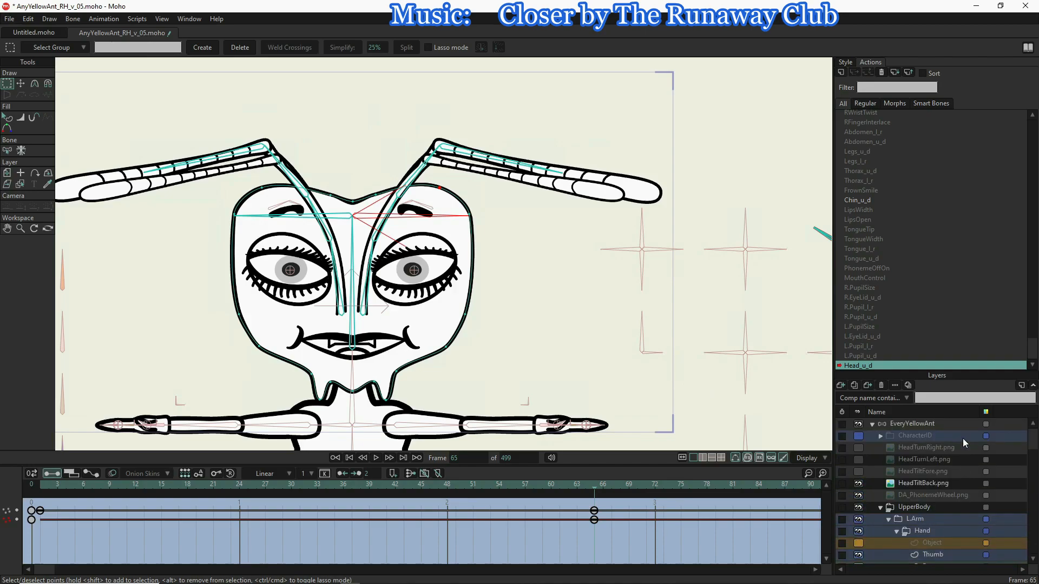
click(935, 421)
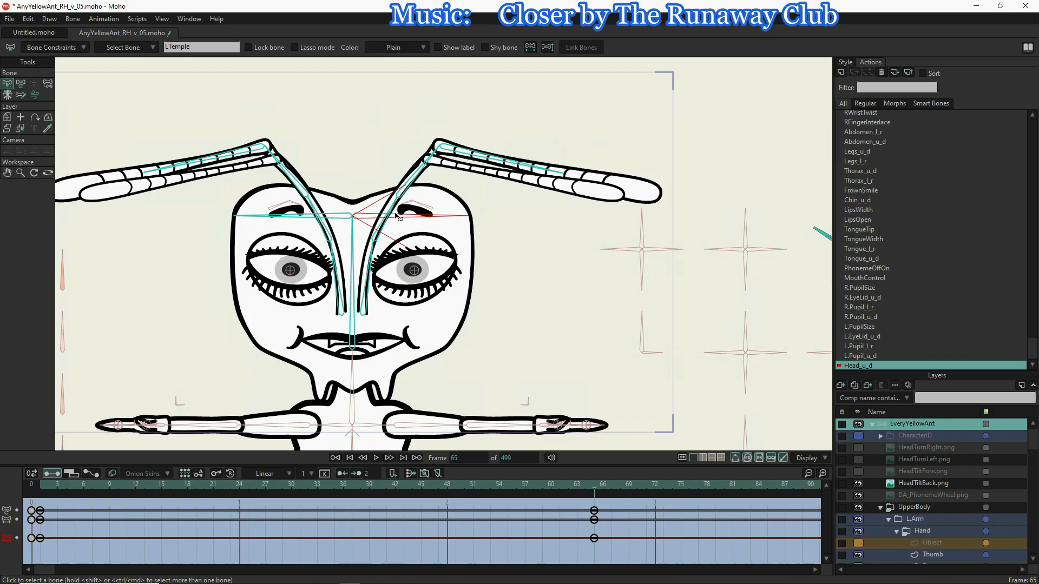
click(366, 293)
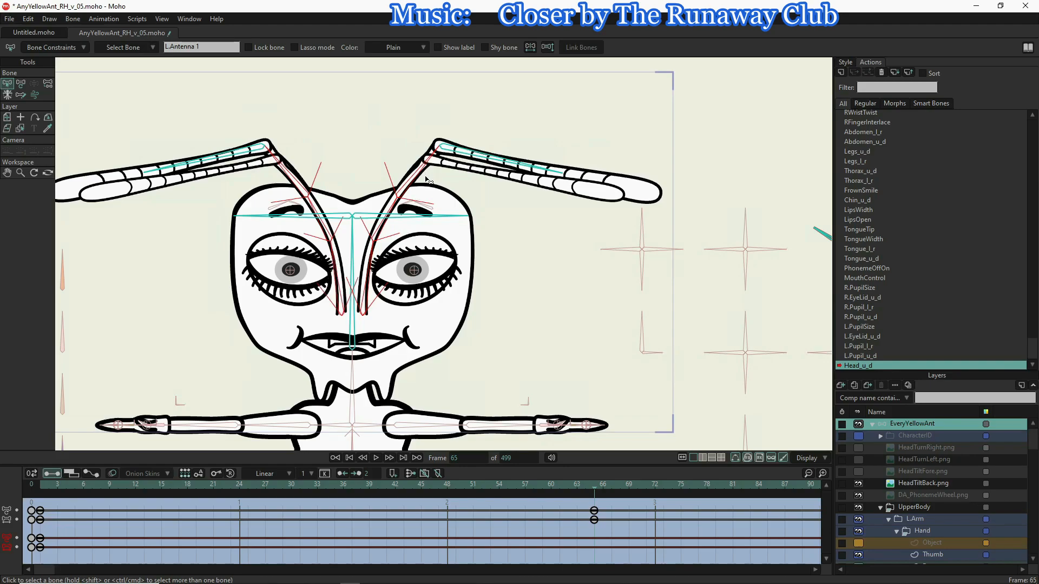
key(t)
drag(437, 151, 431, 152)
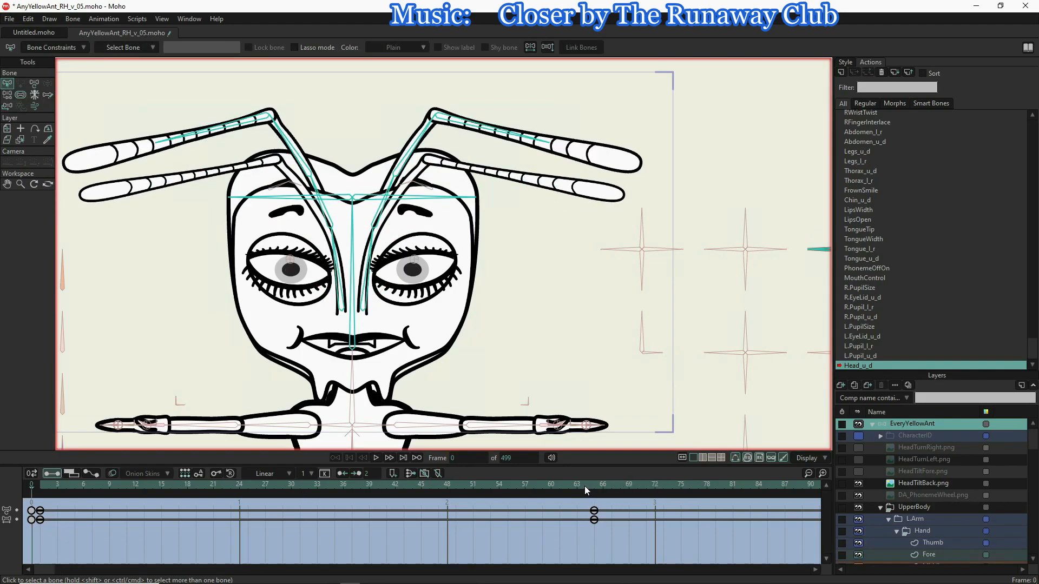
click(592, 486)
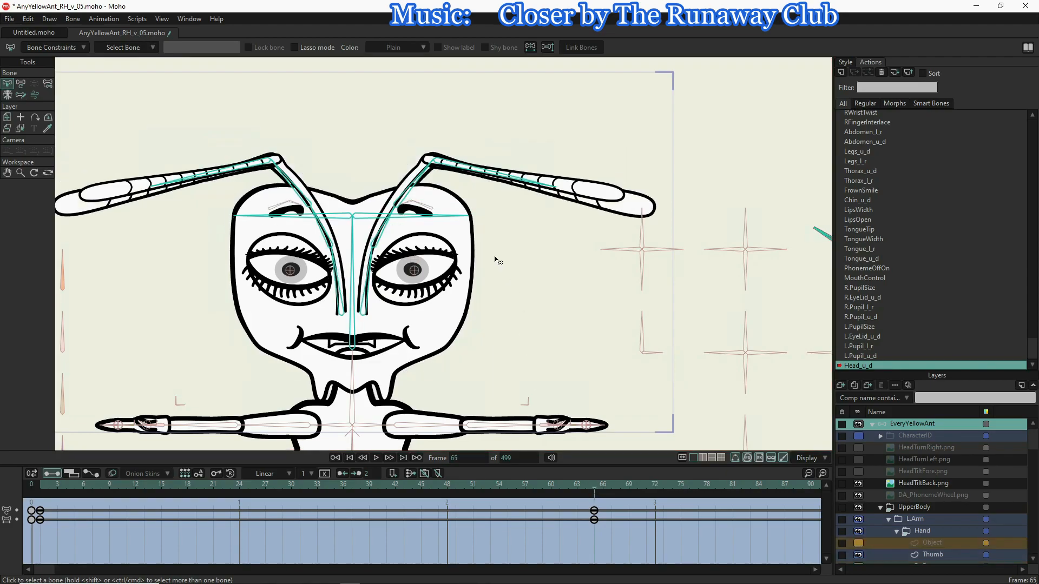
- Scale and rotate the outer antenna bones onto the reference, the left to about 91.3% at 297.9° and the right to about 92.1% at 60.9°
click(544, 186)
key(t)
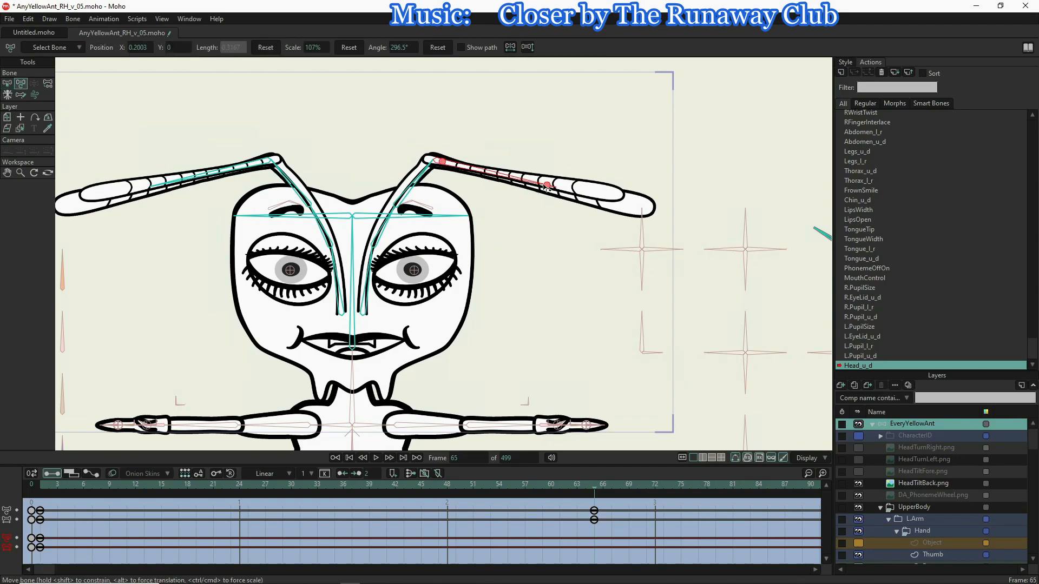
mouse_move(544, 186)
mouse_down()
mouse_move(518, 180)
mouse_move(533, 182)
mouse_up()
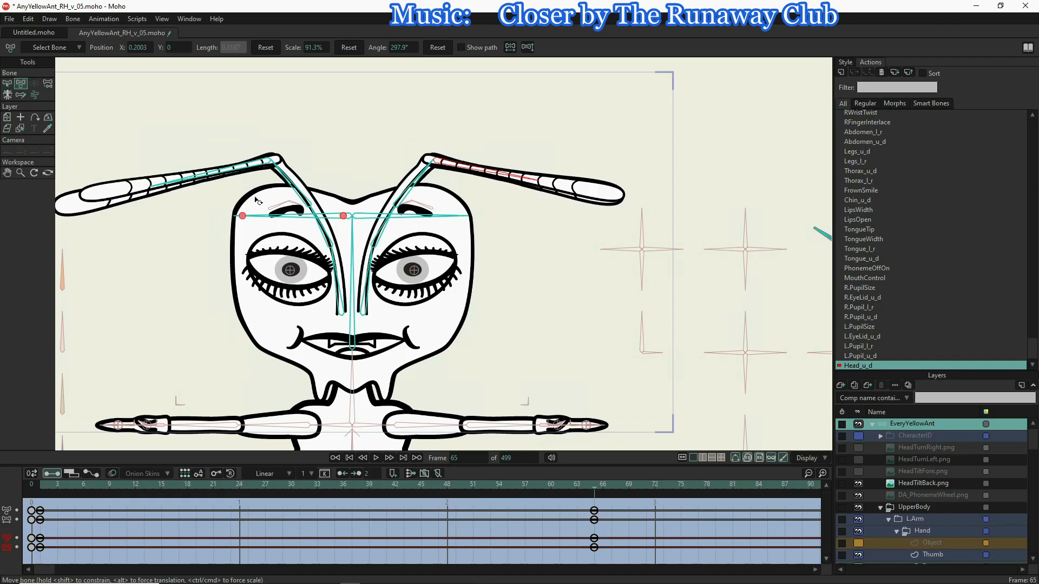
click(165, 187)
drag(164, 184, 154, 182)
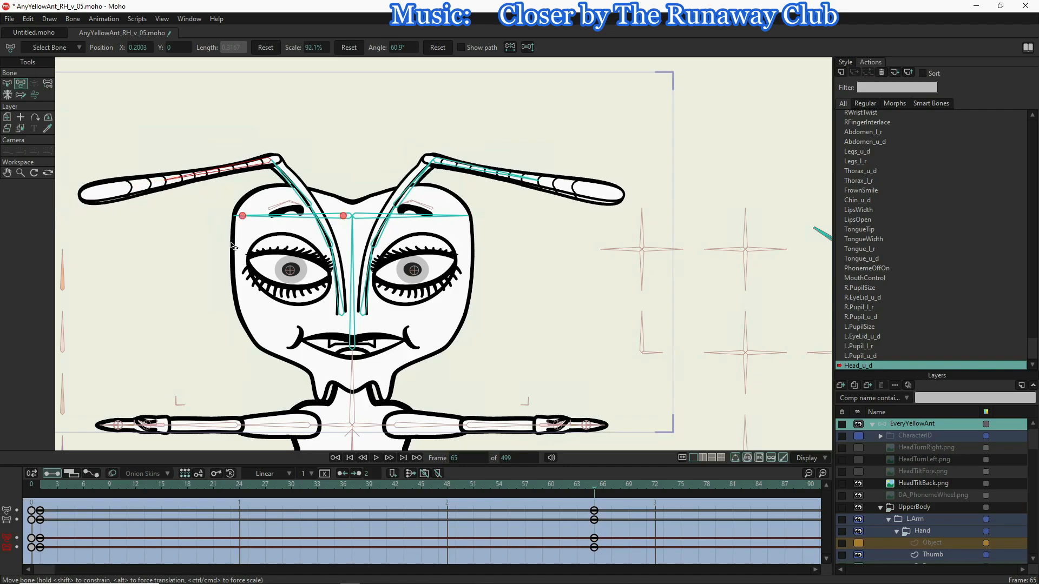
- Rotate the left antenna's stalk bones to follow the reference curve, with the uppermost stalk bone at about 345.5°
click(372, 267)
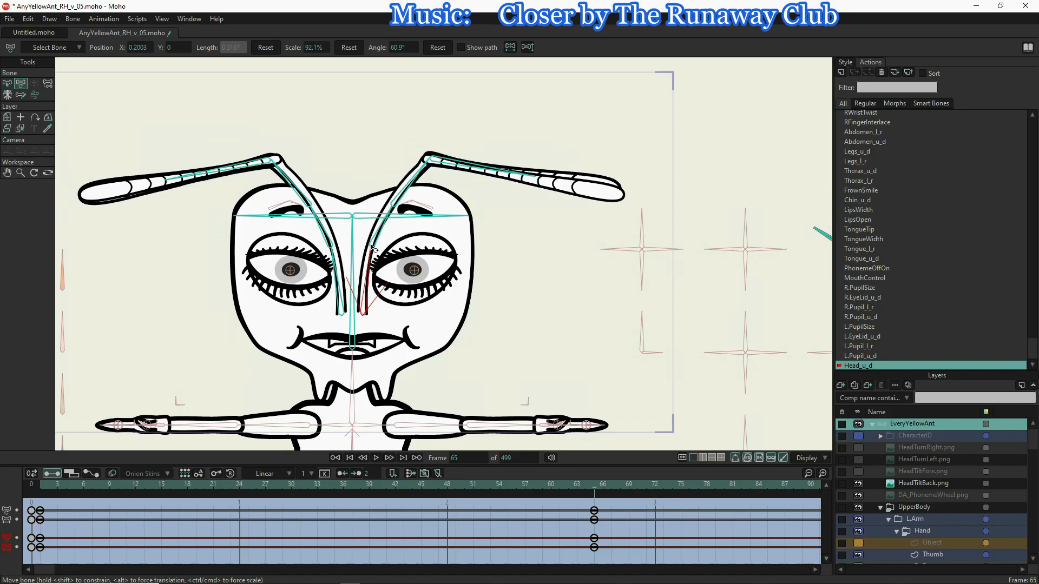
click(386, 231)
drag(384, 228, 382, 226)
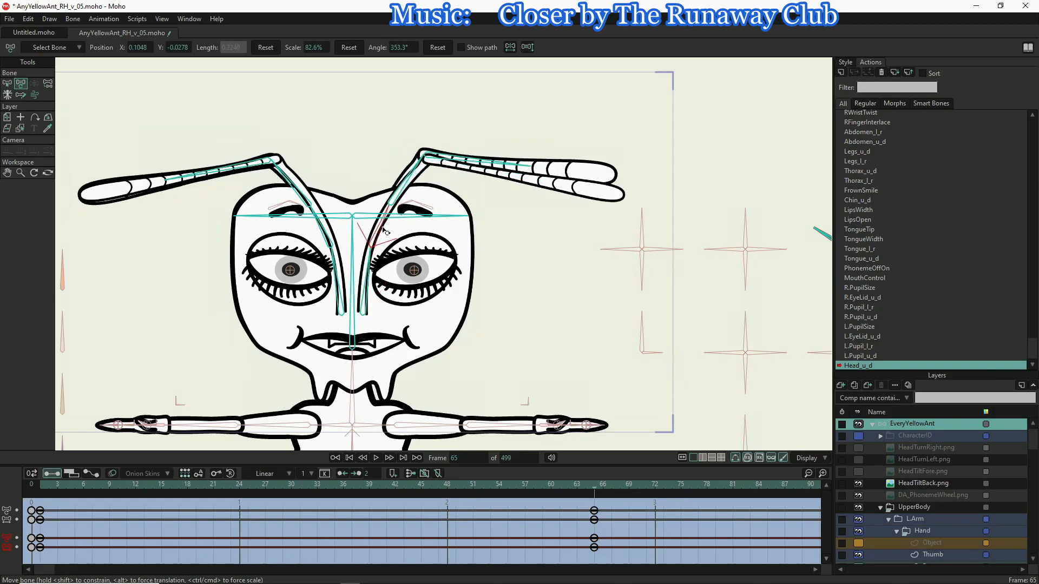
click(414, 170)
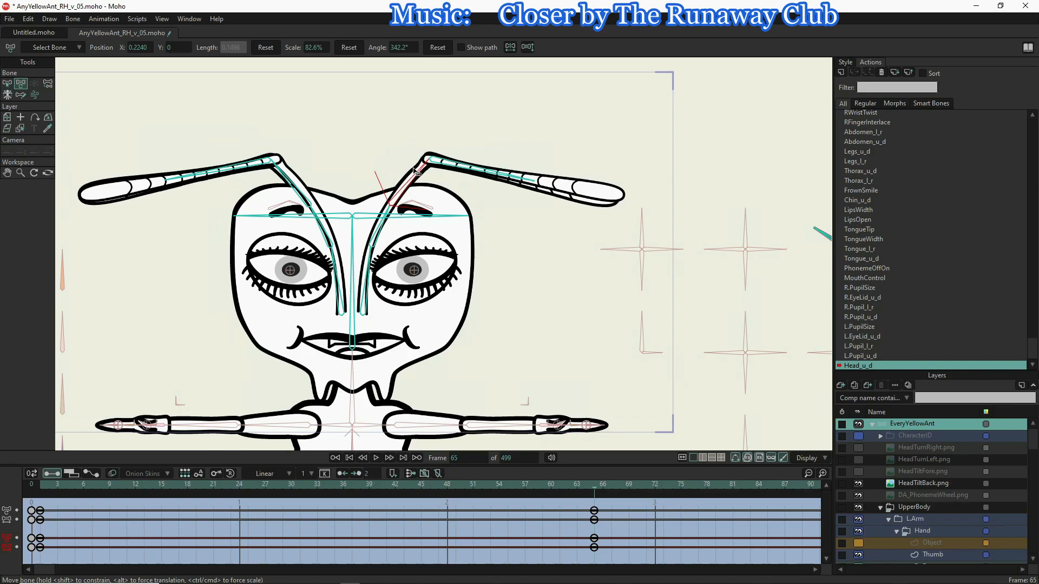
- Rotate the right antenna's stalk bones to follow the reference curve, with the uppermost stalk bone at about 16.6°
click(335, 256)
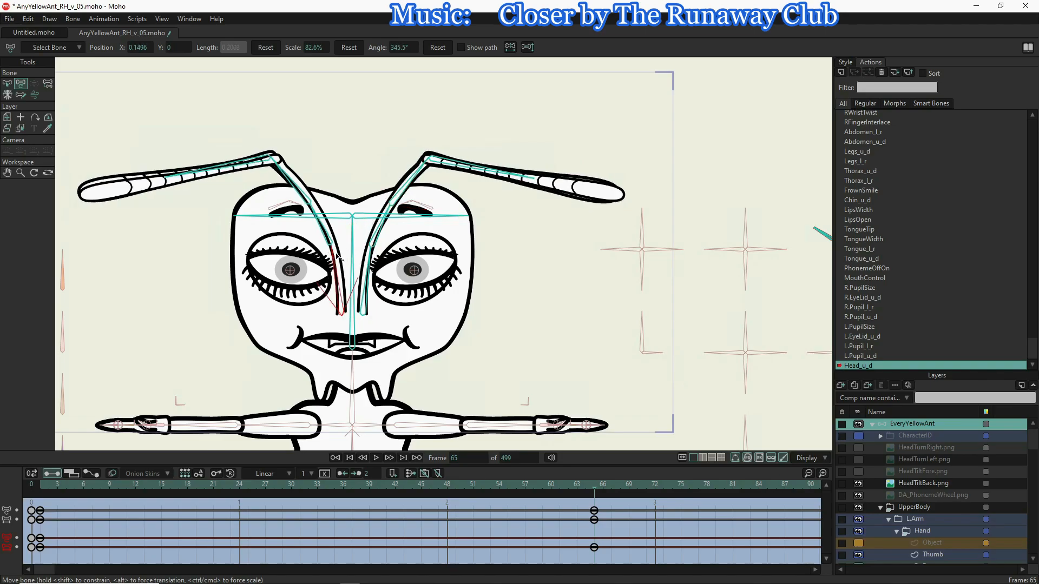
drag(335, 256, 325, 233)
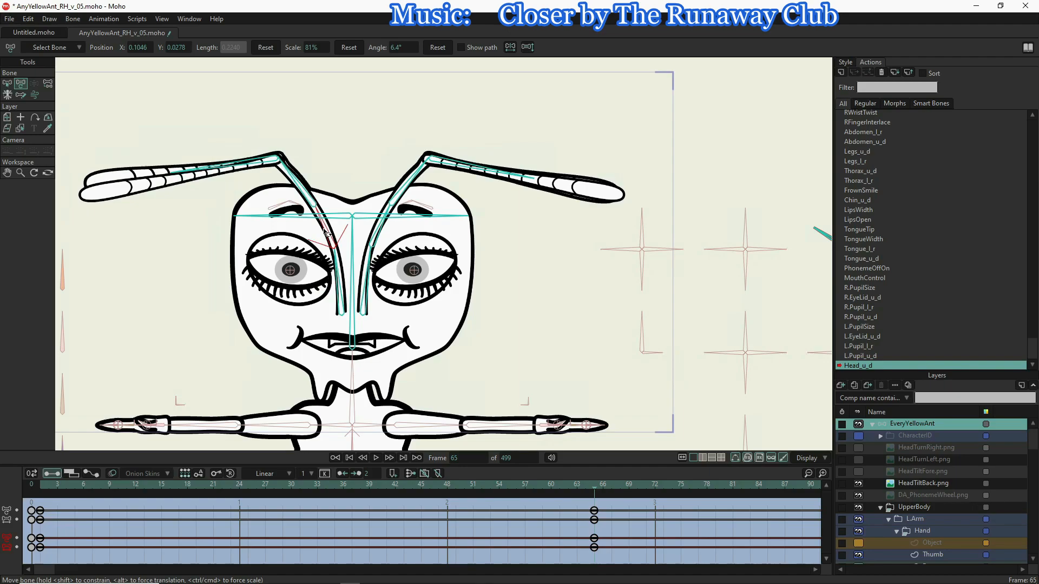
click(298, 183)
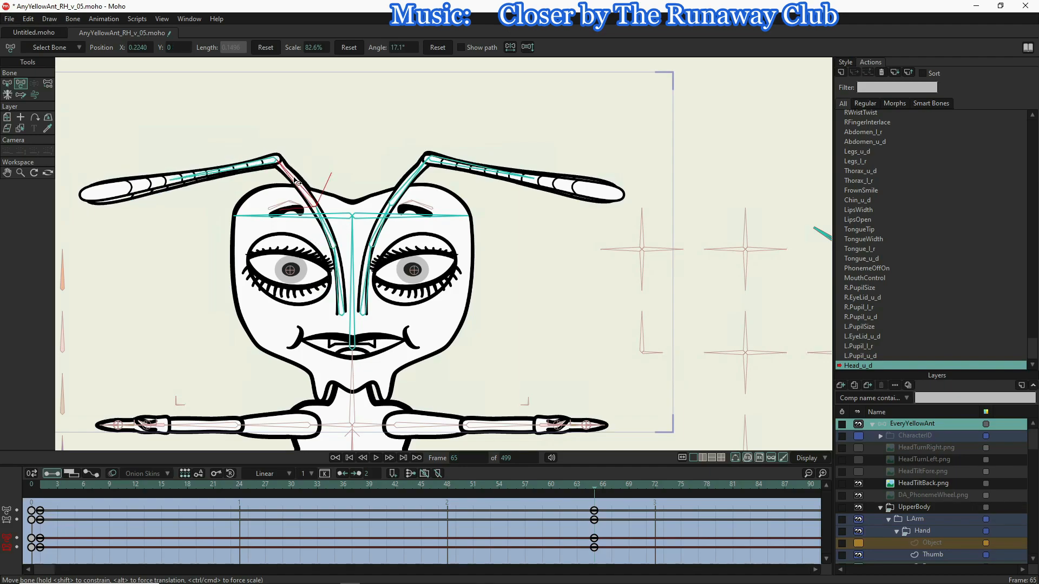
- Set the HeadTiltBack.png reference layer's opacity to 50% and return to frame 65
click(574, 288)
click(317, 485)
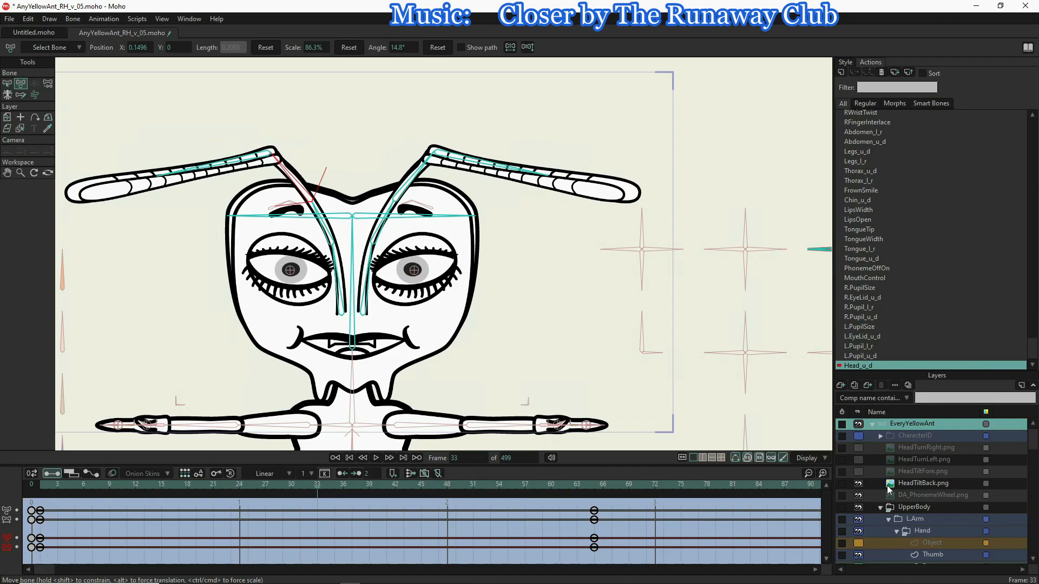
double_click(909, 479)
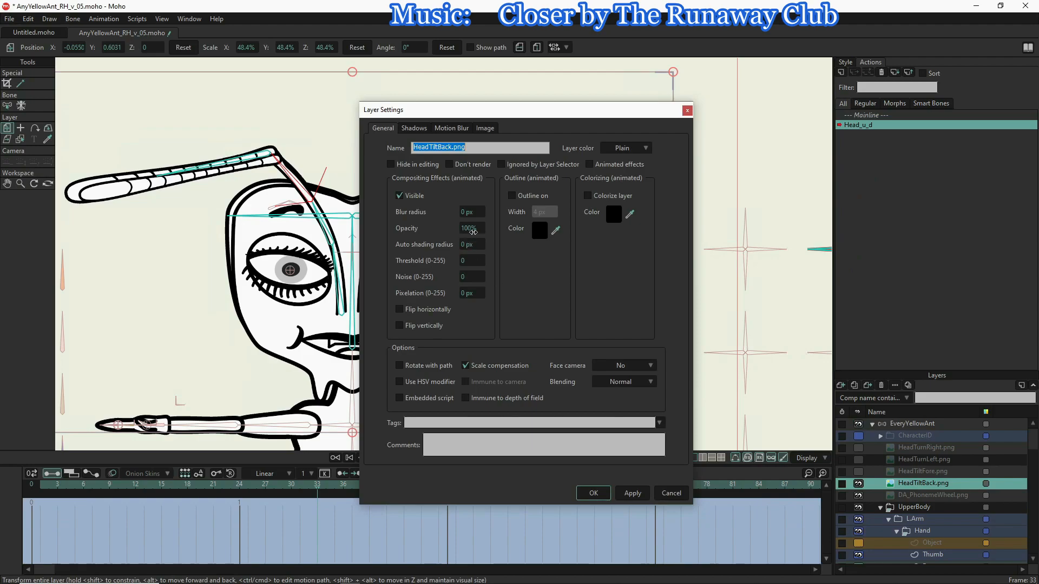
drag(351, 230, 230, 238)
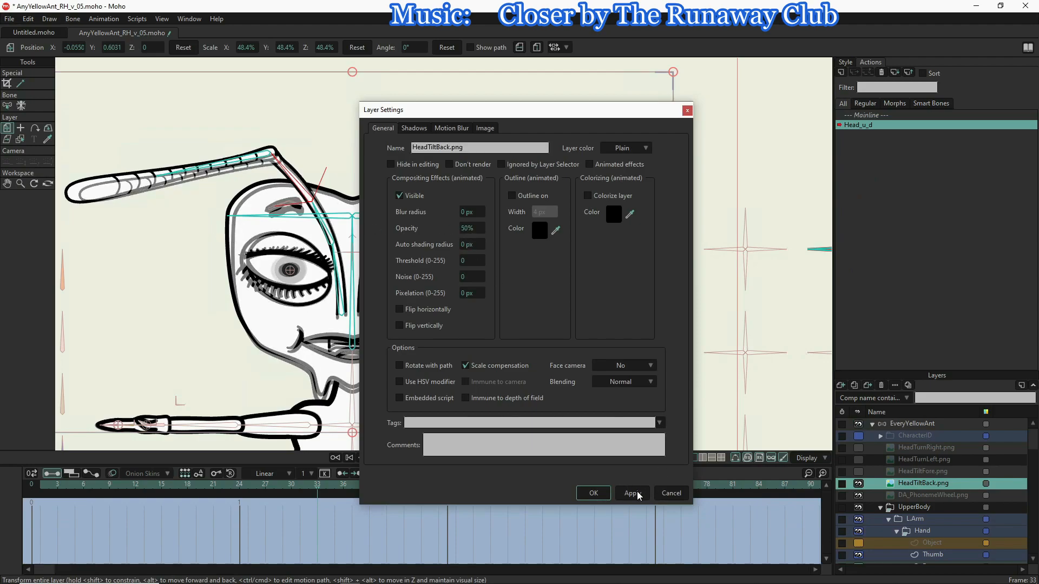
click(594, 493)
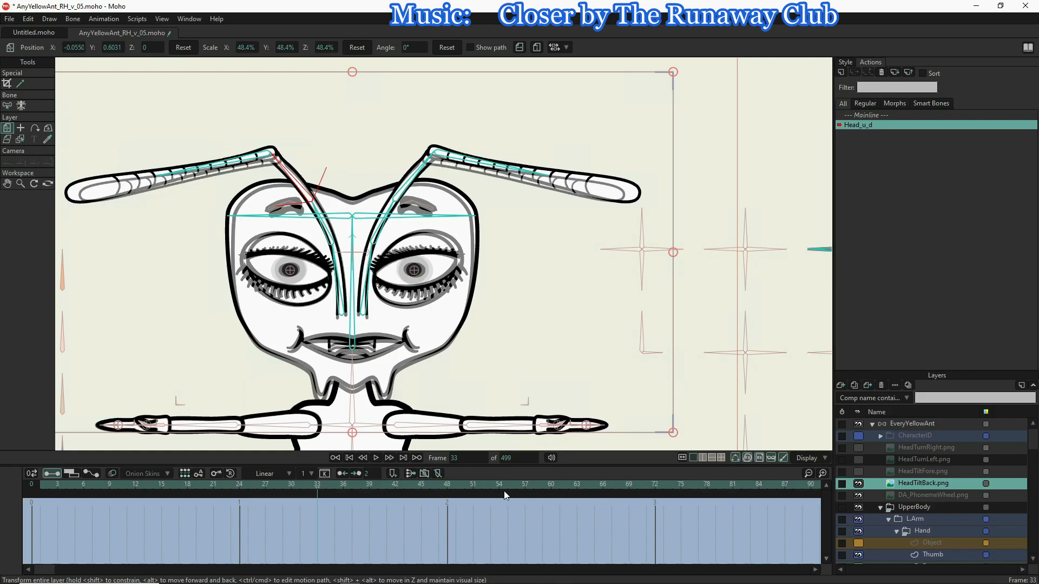
click(595, 482)
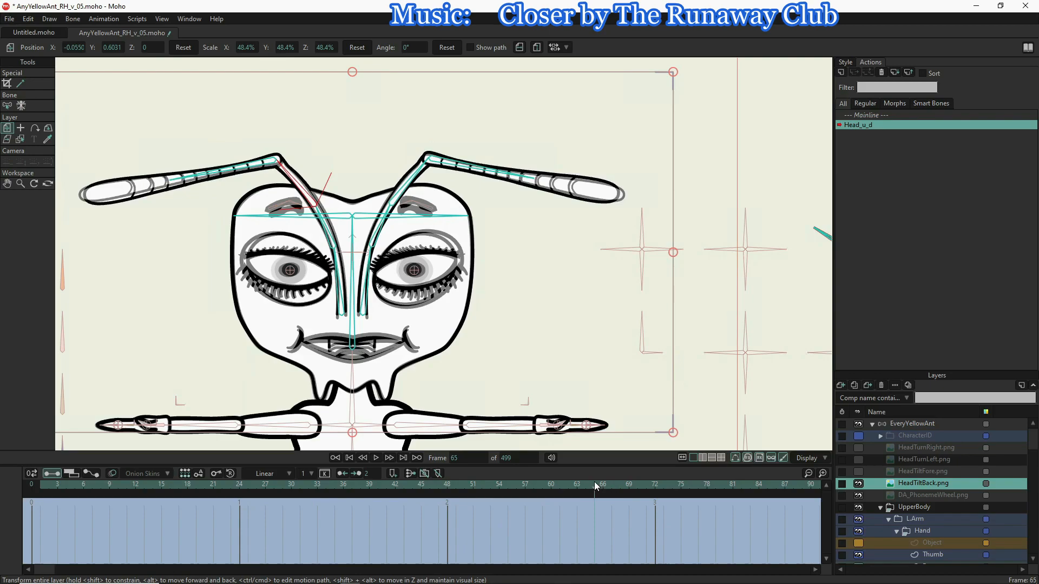
- On the EveryYellowAnt bone layer, adjust the left and right eyebrow bones so both brows line up with the reference
click(909, 420)
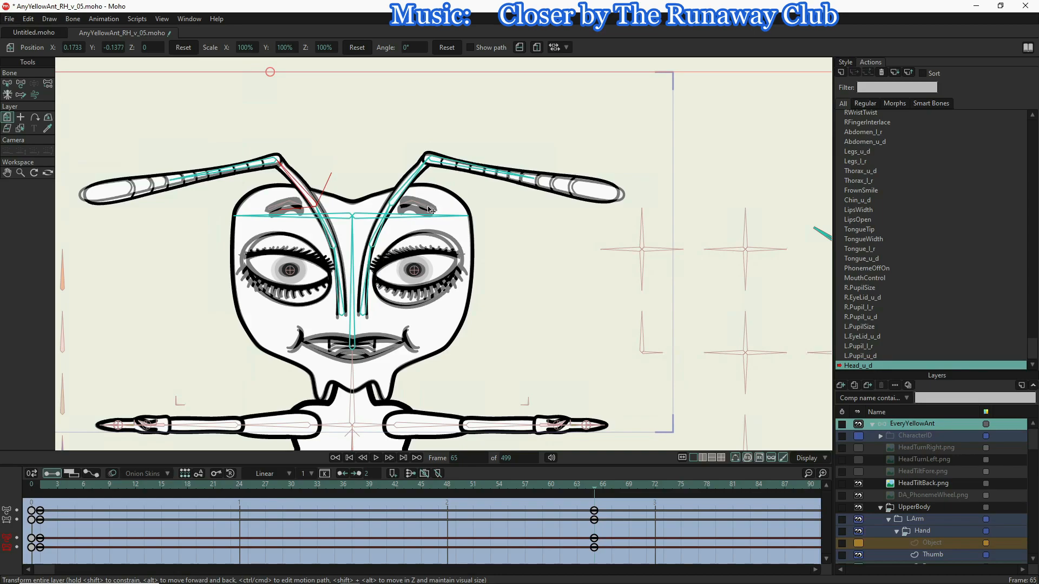
click(21, 82)
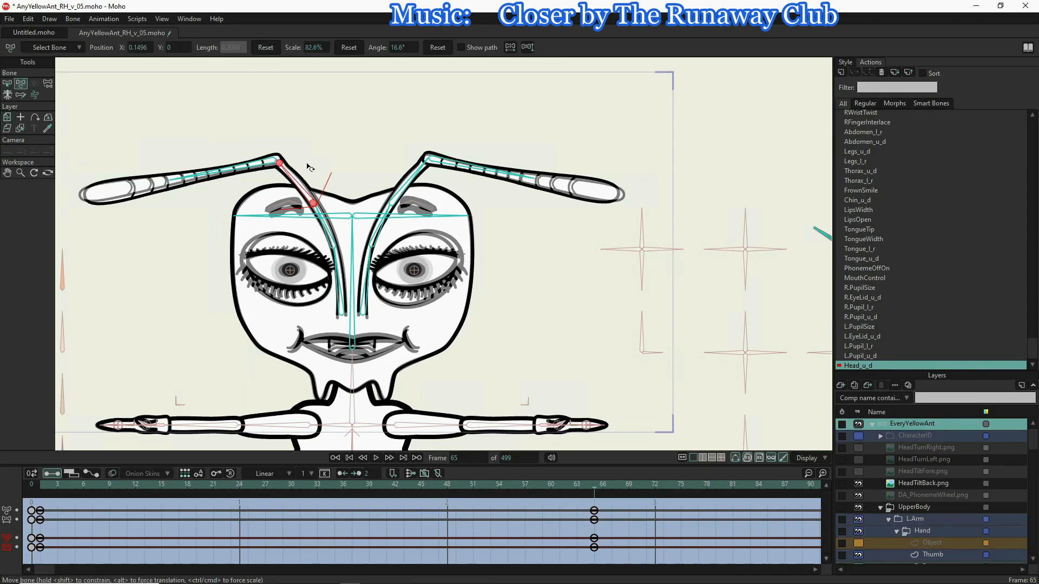
click(432, 215)
click(431, 215)
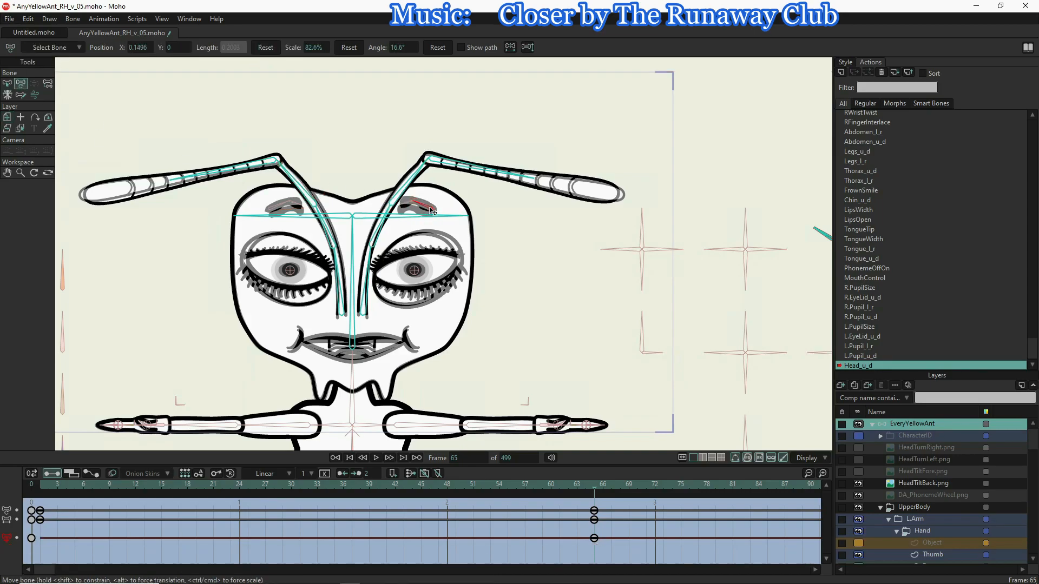
drag(432, 217, 430, 218)
click(273, 213)
drag(271, 213, 274, 215)
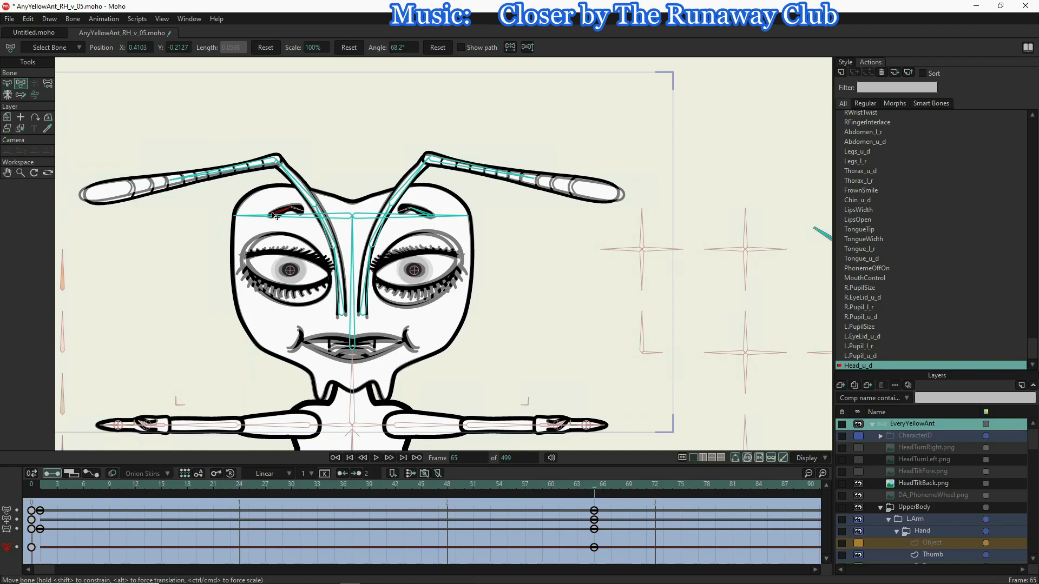
- Narrow the R.Eye layer to about 96% horizontal scale and align it with the reference eye
scroll(932, 537, down, 6)
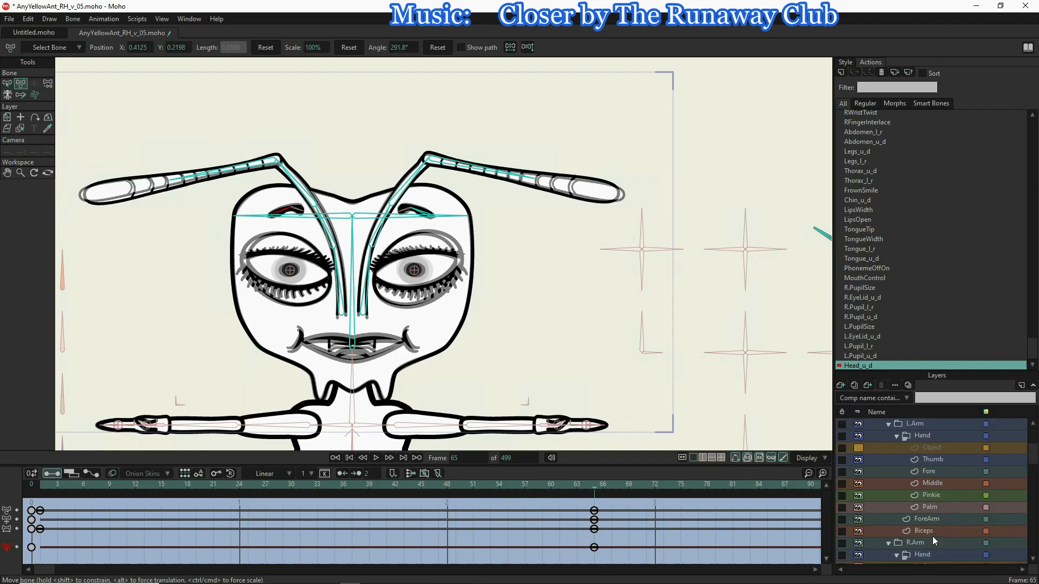
scroll(933, 537, down, 5)
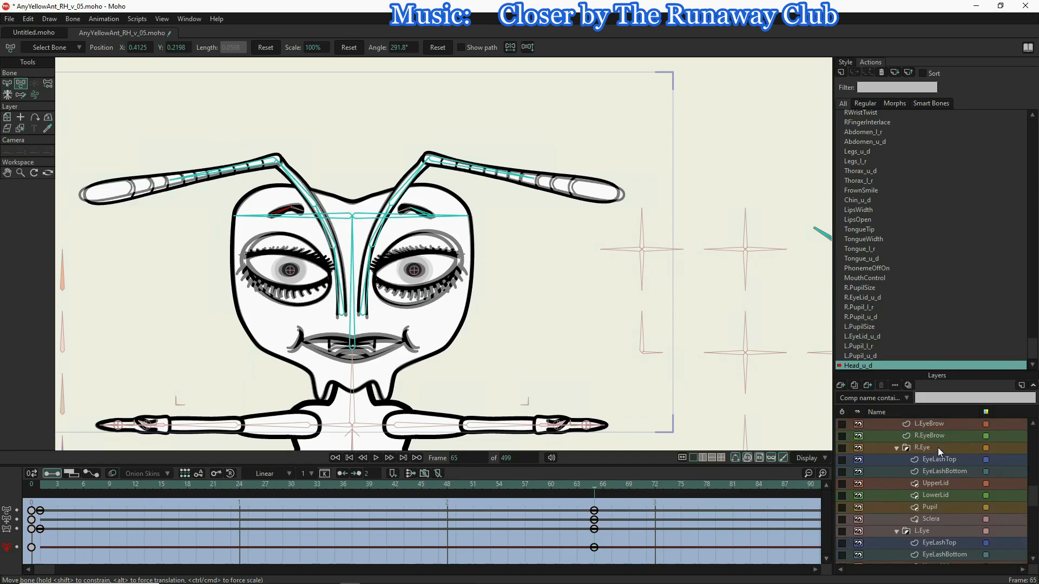
click(937, 447)
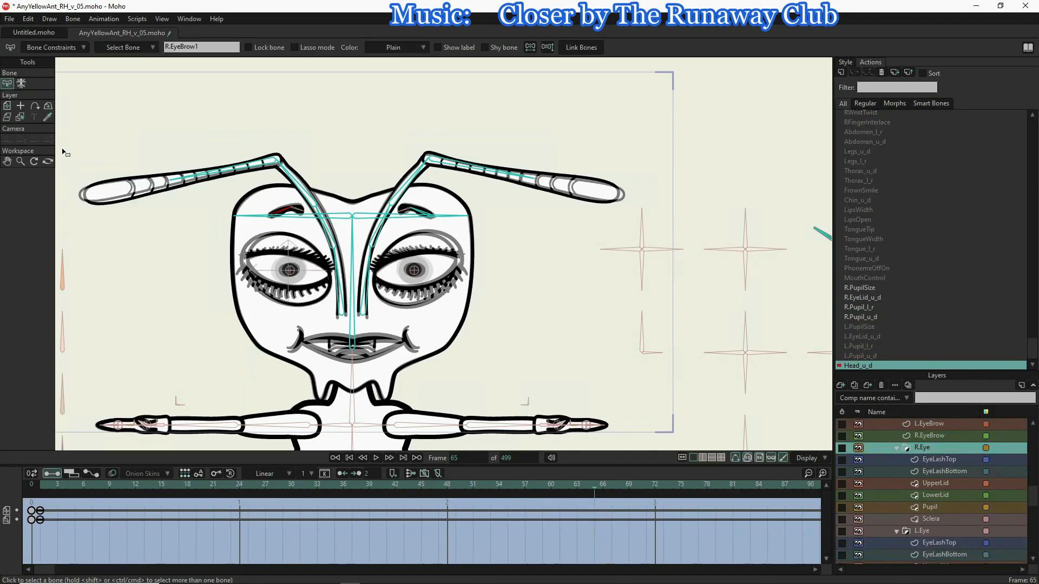
click(7, 107)
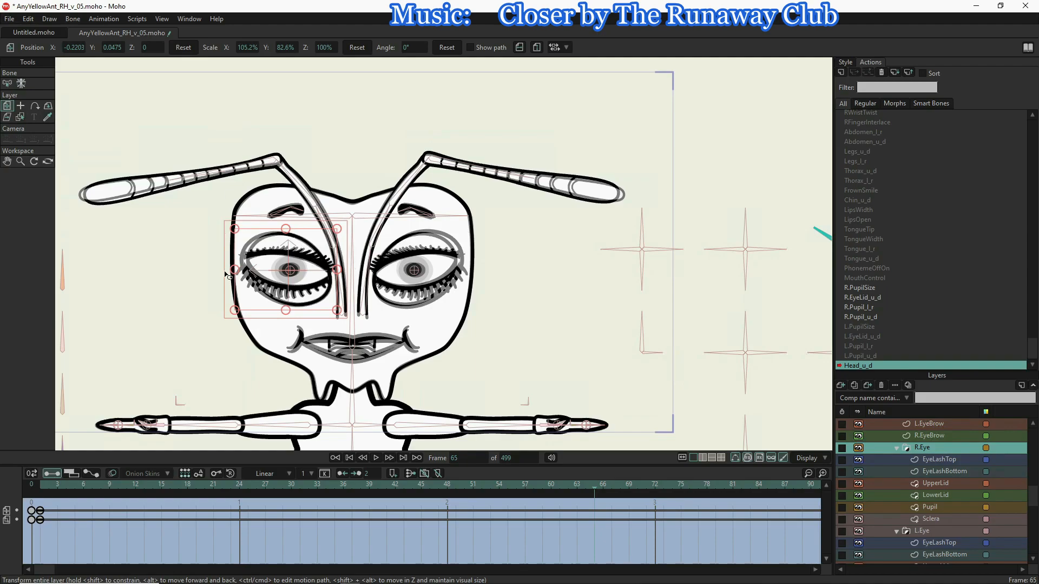
drag(234, 269, 282, 283)
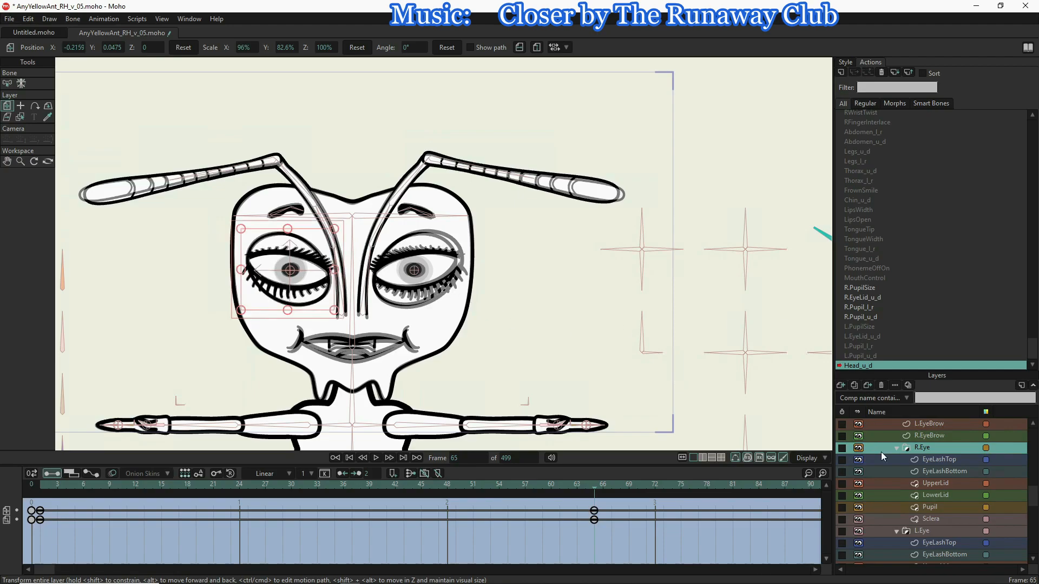
- Scale the L.Eye layer to about 95.6% by 81.5% and position it over the reference eye
click(930, 532)
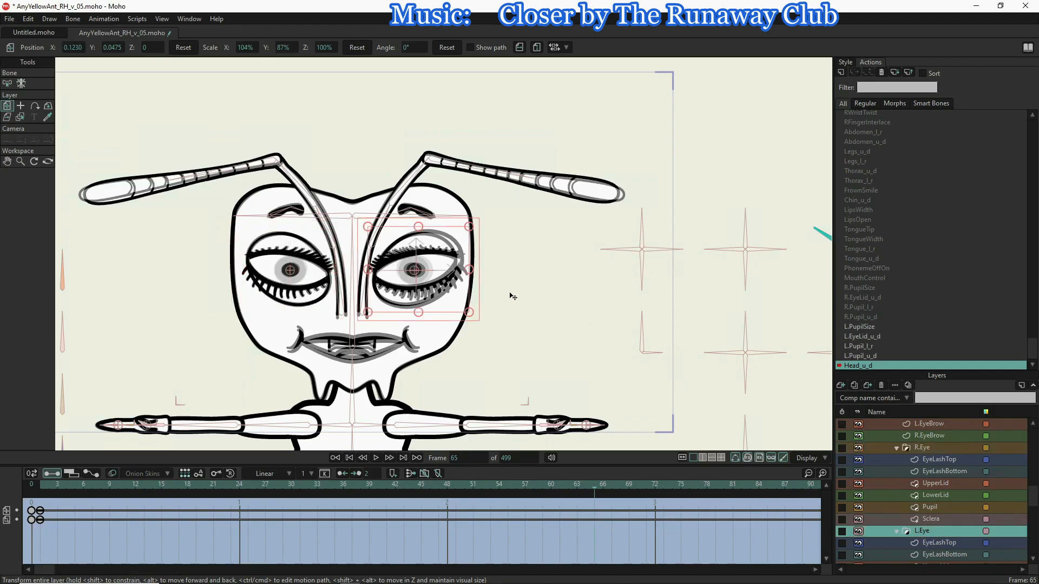
drag(471, 271, 415, 231)
drag(460, 268, 460, 270)
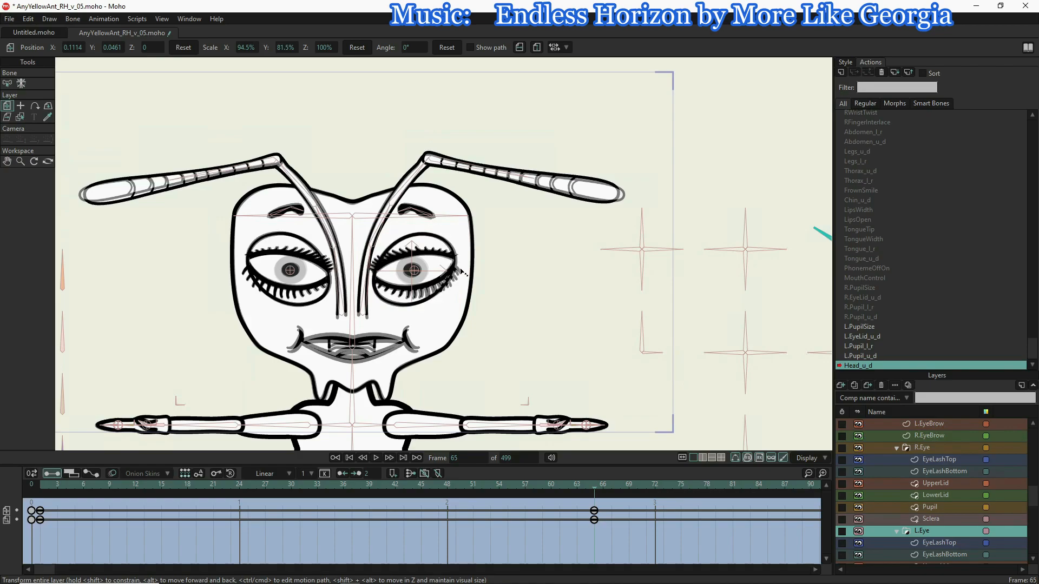
drag(461, 269, 443, 269)
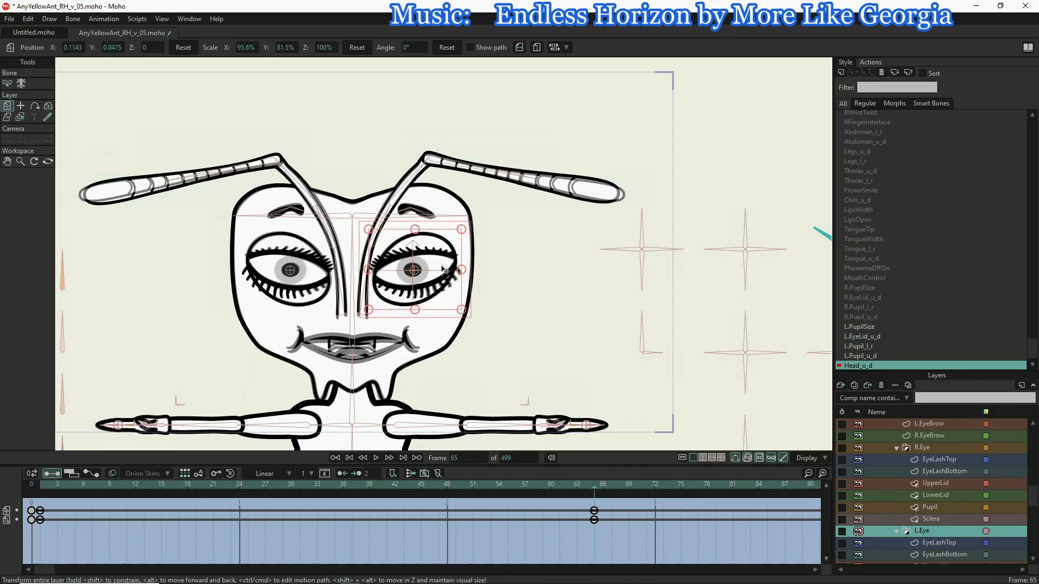
- Nudge the R.Eye layer to about X -0.2145, Y 0.0490 to refine its match with the reference
click(920, 451)
drag(319, 290, 319, 289)
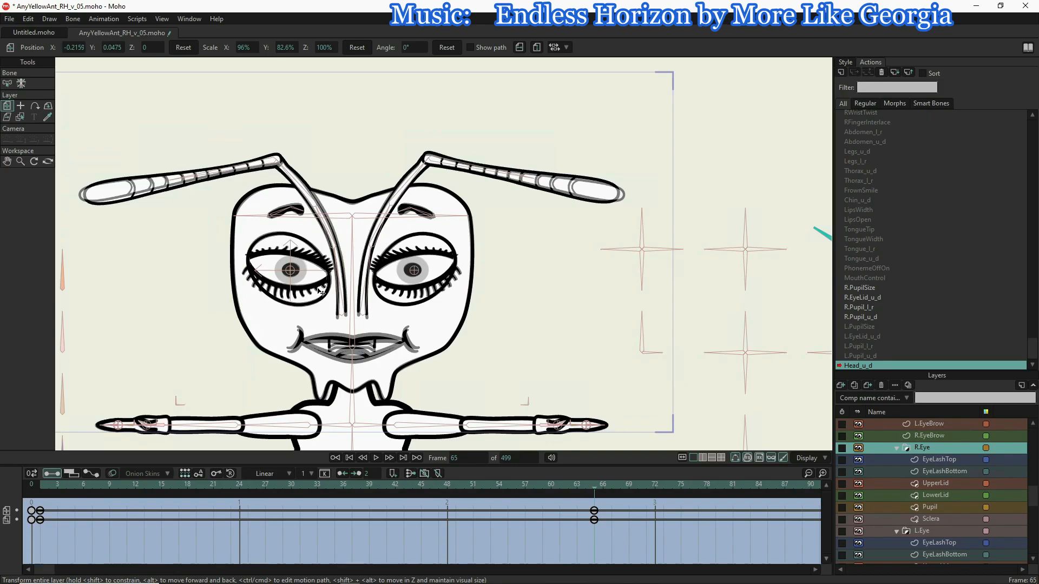
drag(318, 288, 335, 276)
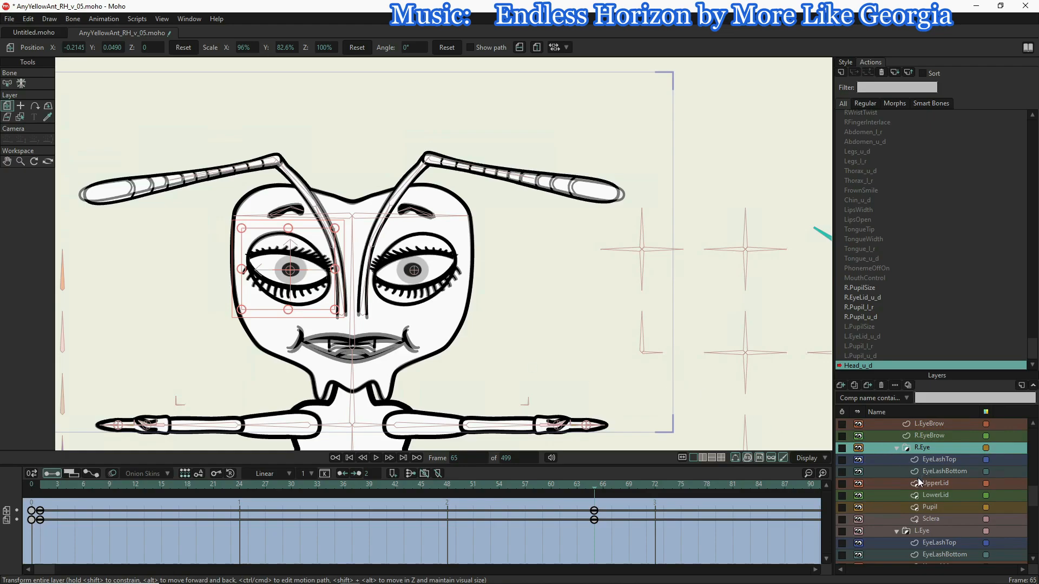
- Hide the HeadTiltBack.png reference layer and scrub the Head_u_d action back to frame 33
scroll(914, 476, up, 5)
scroll(904, 454, up, 3)
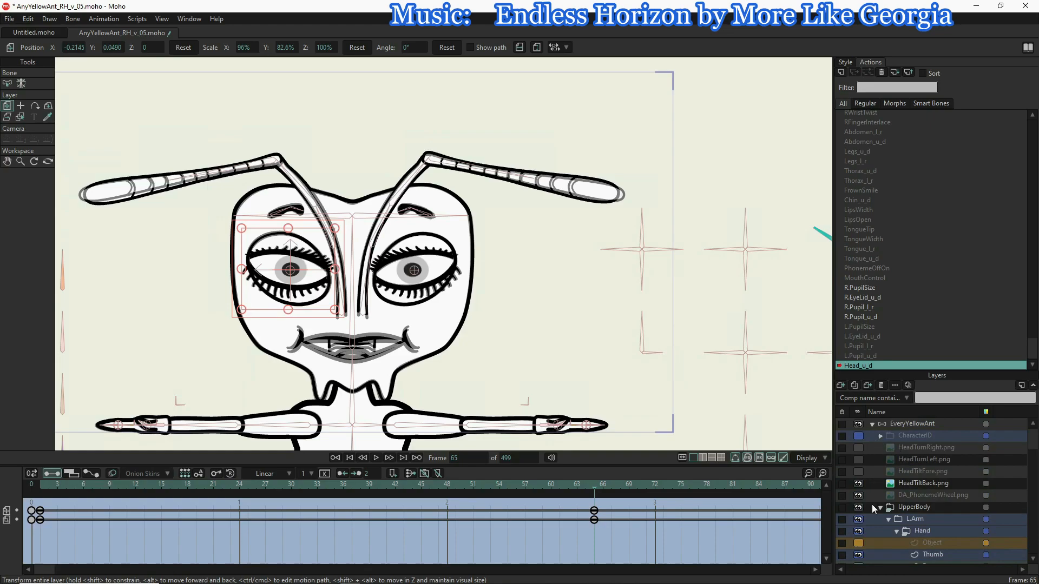
click(857, 483)
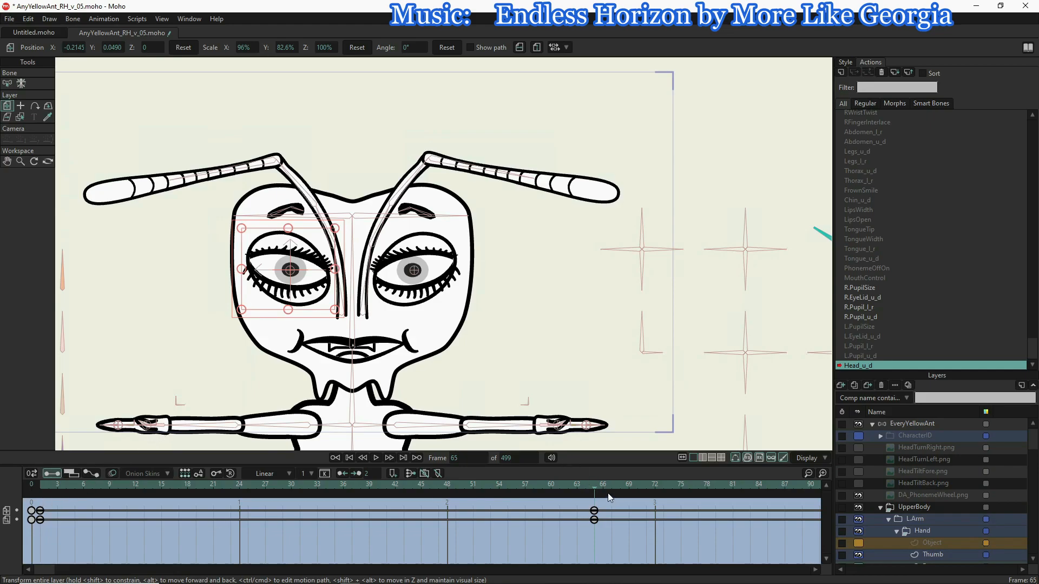
drag(593, 487, 317, 489)
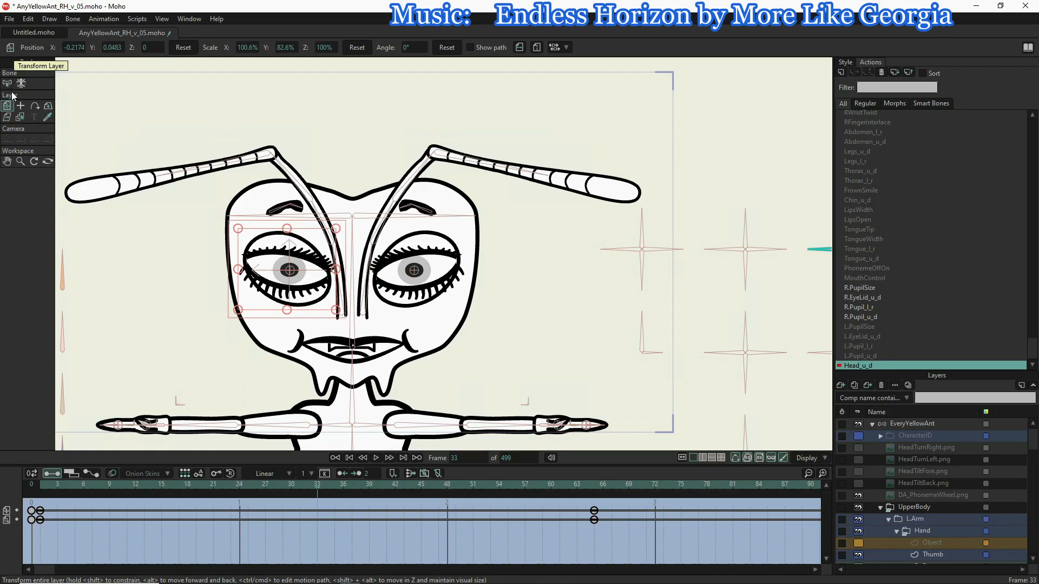
- Select the head, antenna and eyebrow bones together and activate Transform Bone on the EveryYellowAnt layer
key(b)
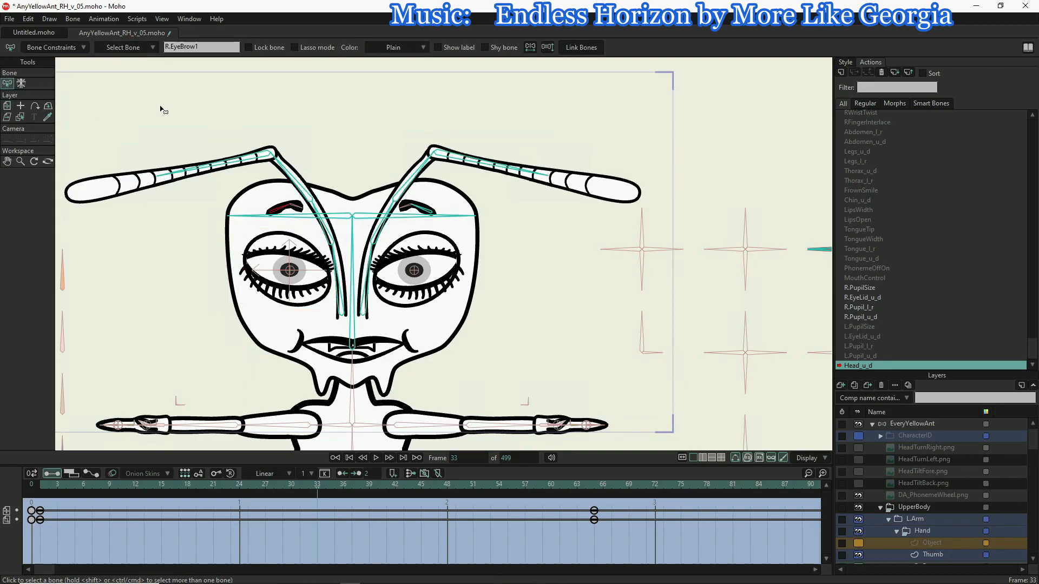
drag(161, 107, 508, 238)
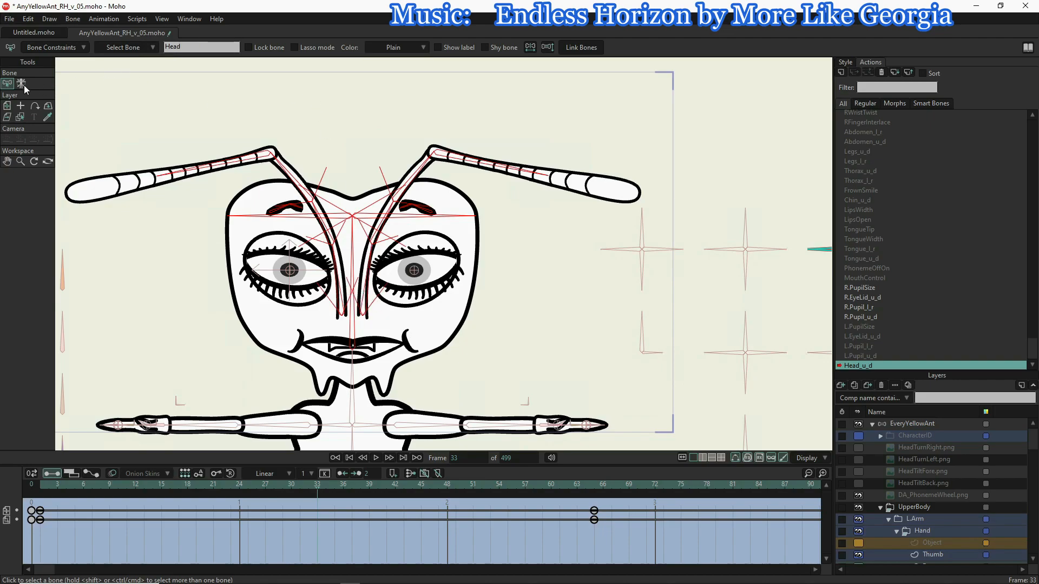
click(914, 425)
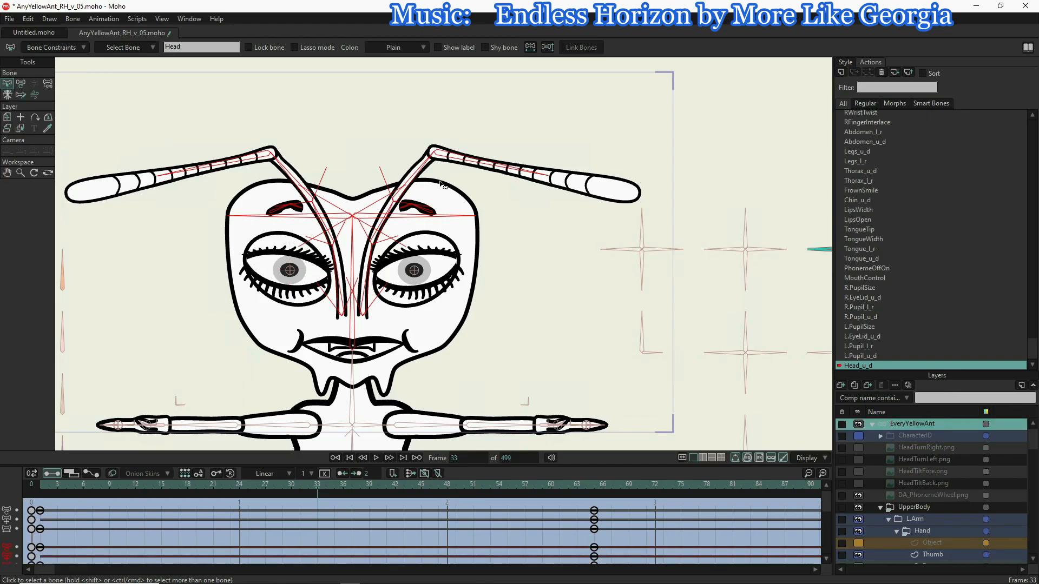
click(22, 84)
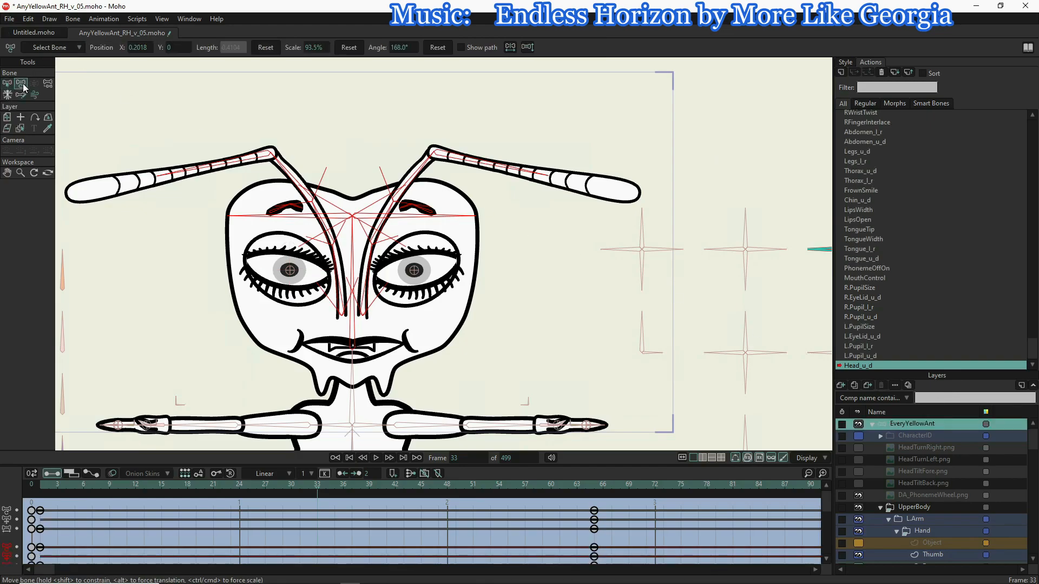
- Reset the position, scale and angle of the selected head, antenna and eyebrow bones at frame 33
click(264, 48)
click(347, 48)
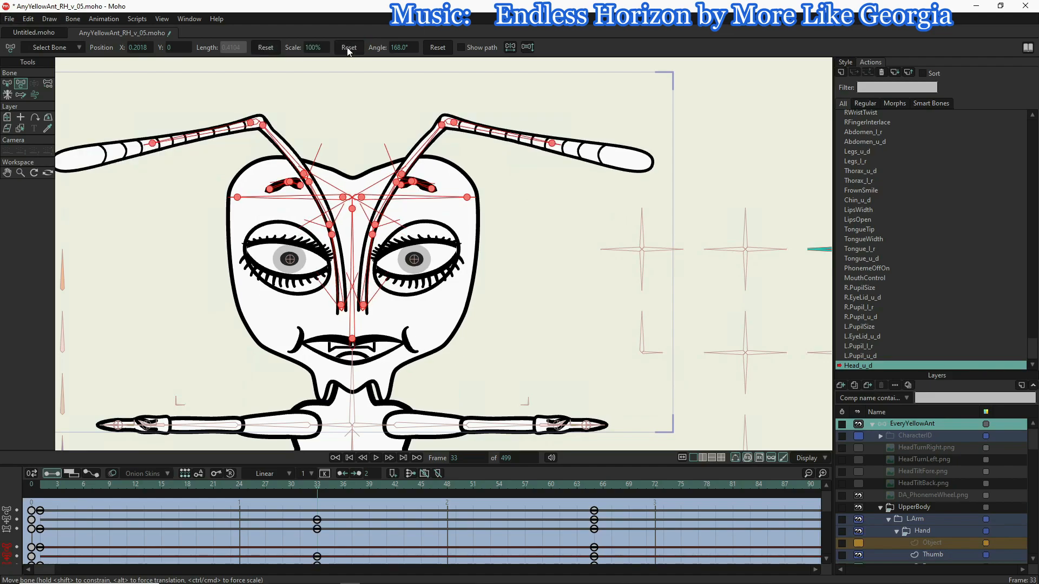
click(438, 48)
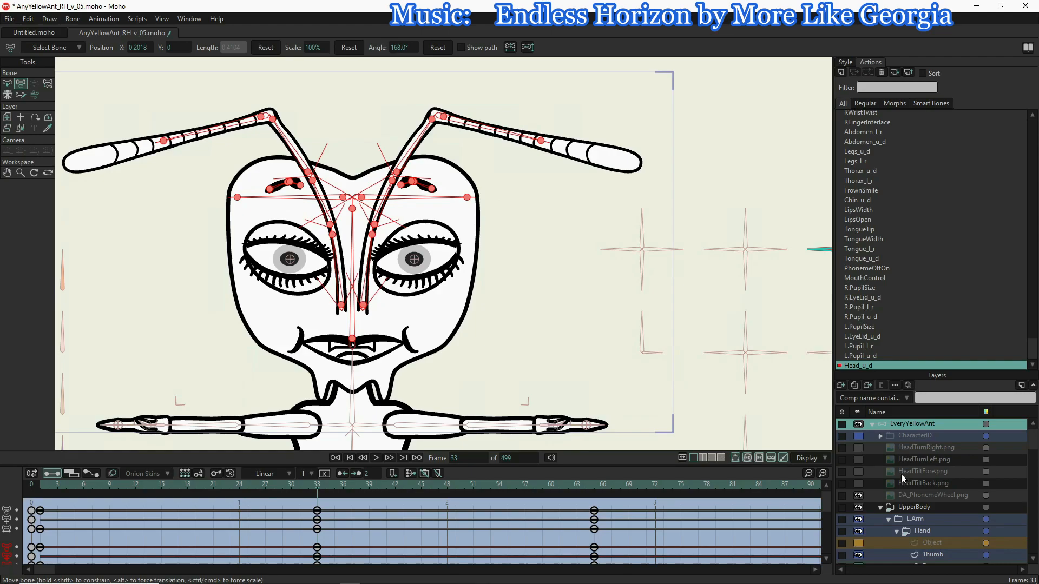
- Reset the R.Eye layer's position, scale and angle at frame 33 with Transform Layer
scroll(904, 509, down, 4)
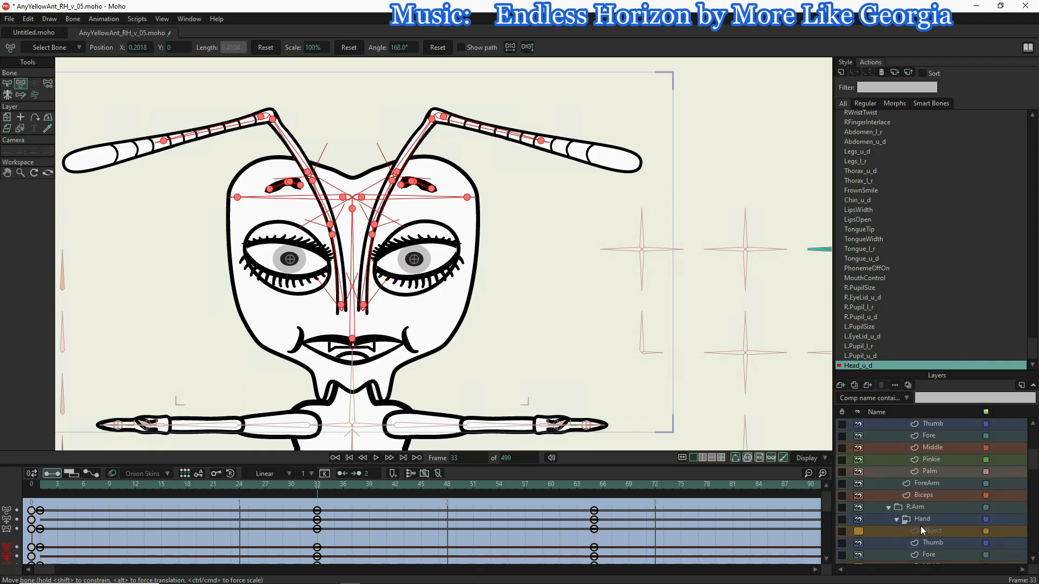
scroll(953, 516, down, 3)
scroll(952, 514, down, 5)
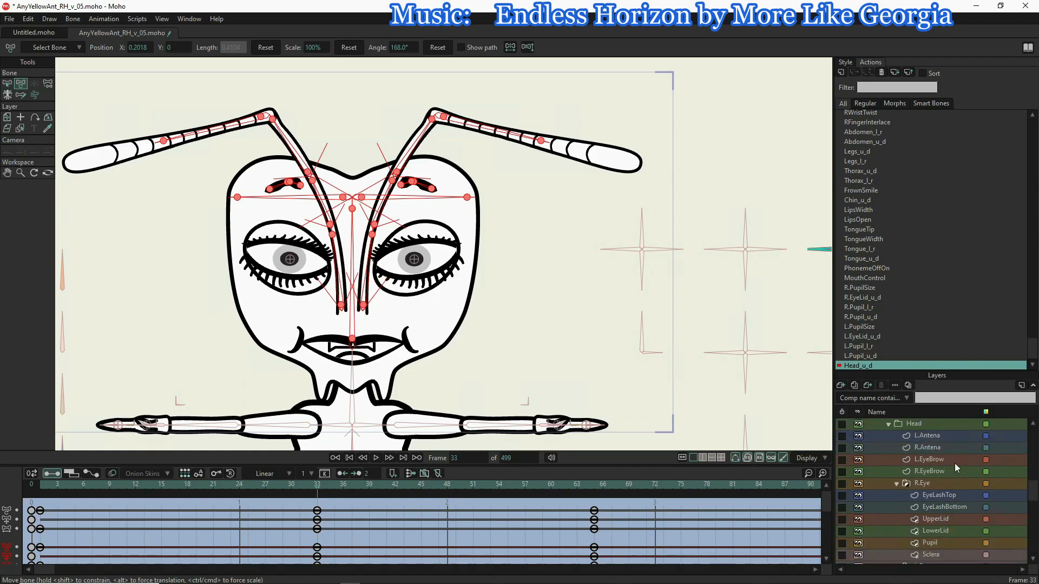
click(937, 481)
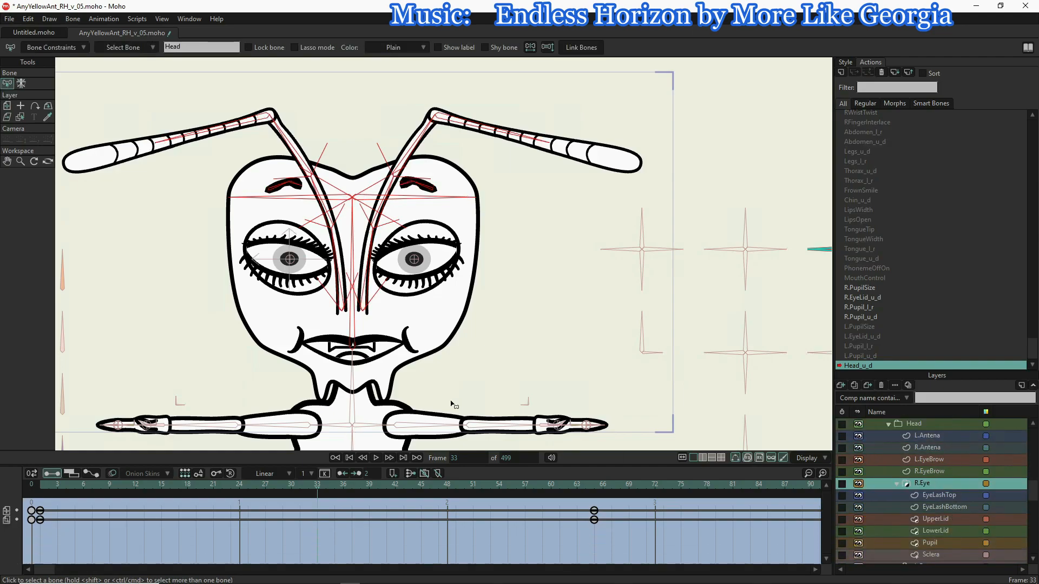
click(6, 106)
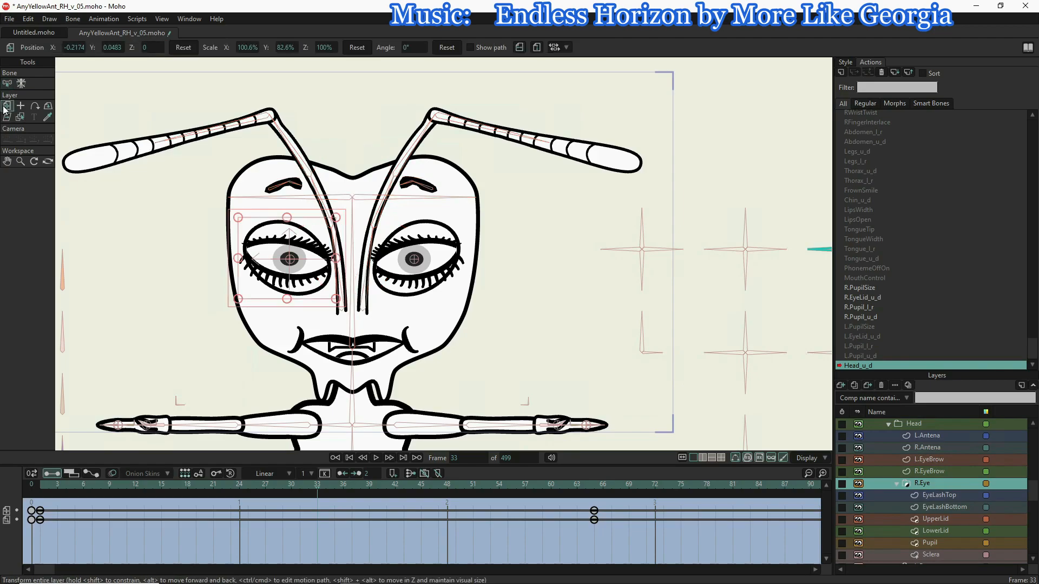
click(184, 47)
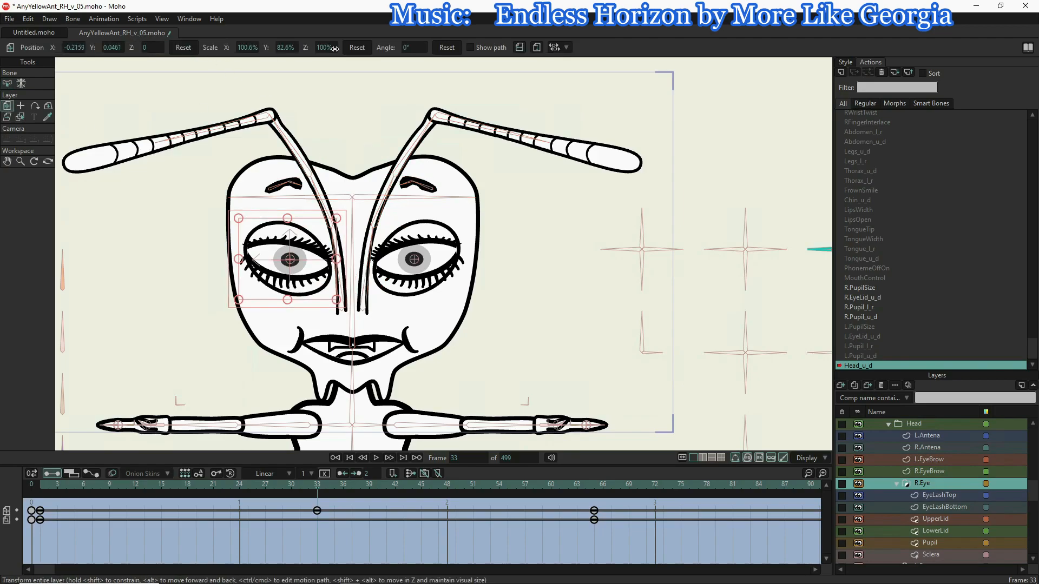
click(357, 48)
click(447, 48)
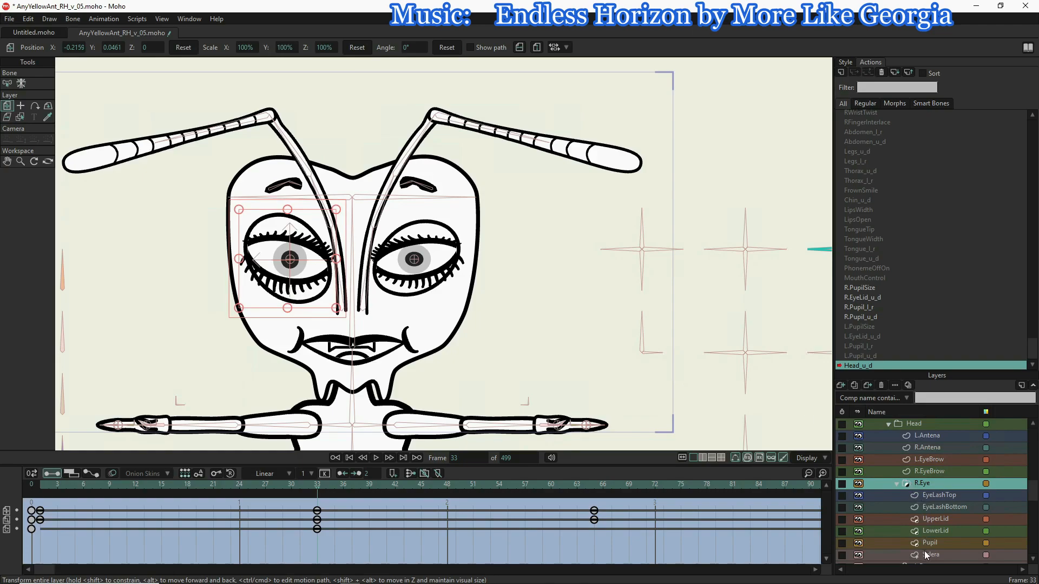
- Reset the L.Eye layer's position, scale and angle at frame 33
scroll(925, 549, down, 3)
click(927, 531)
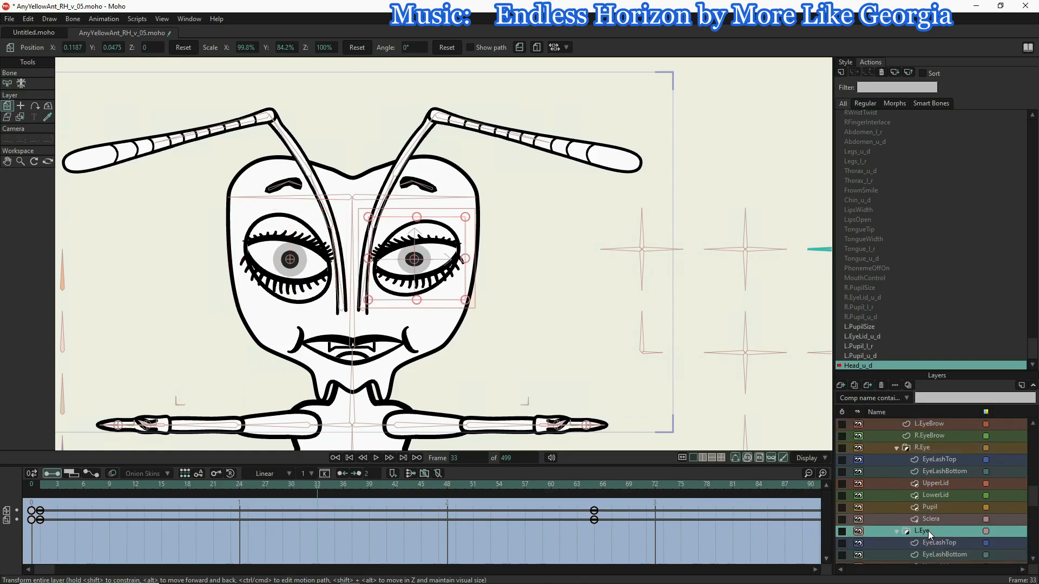
click(182, 48)
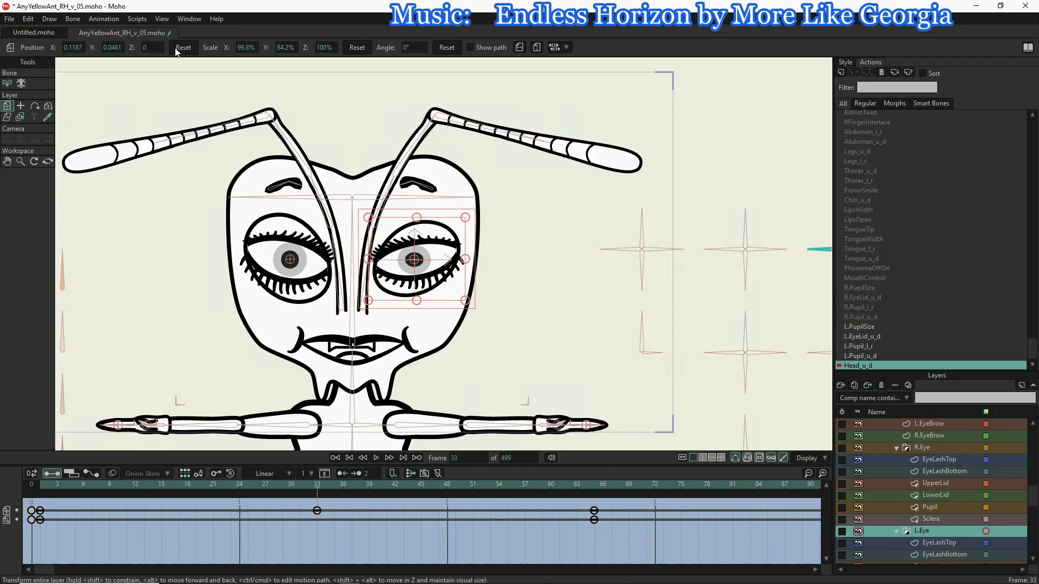
click(358, 48)
click(446, 48)
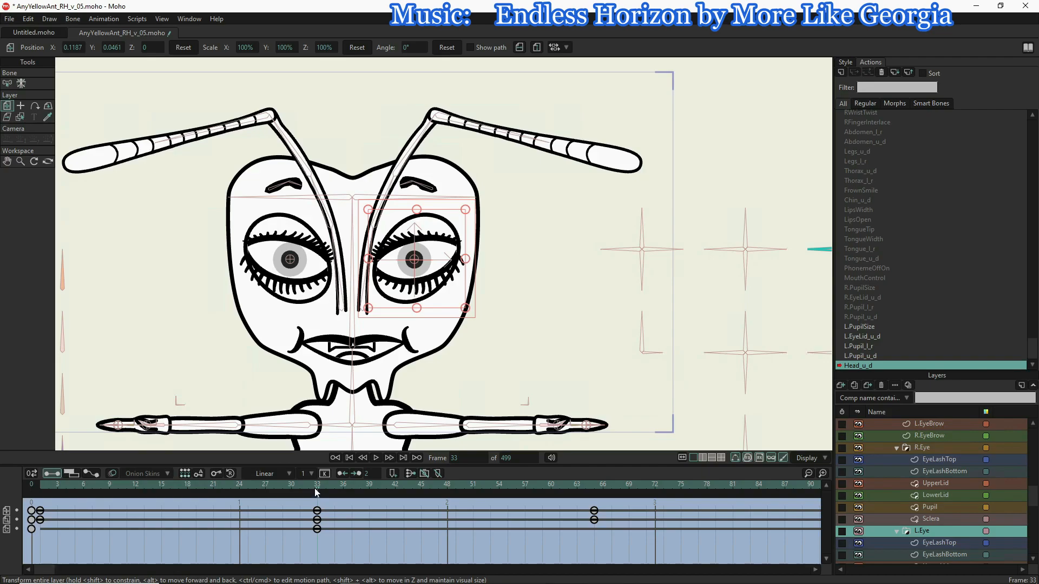
- Reset the Mouth layer's position, scale and angle at frame 33
drag(318, 485, 592, 491)
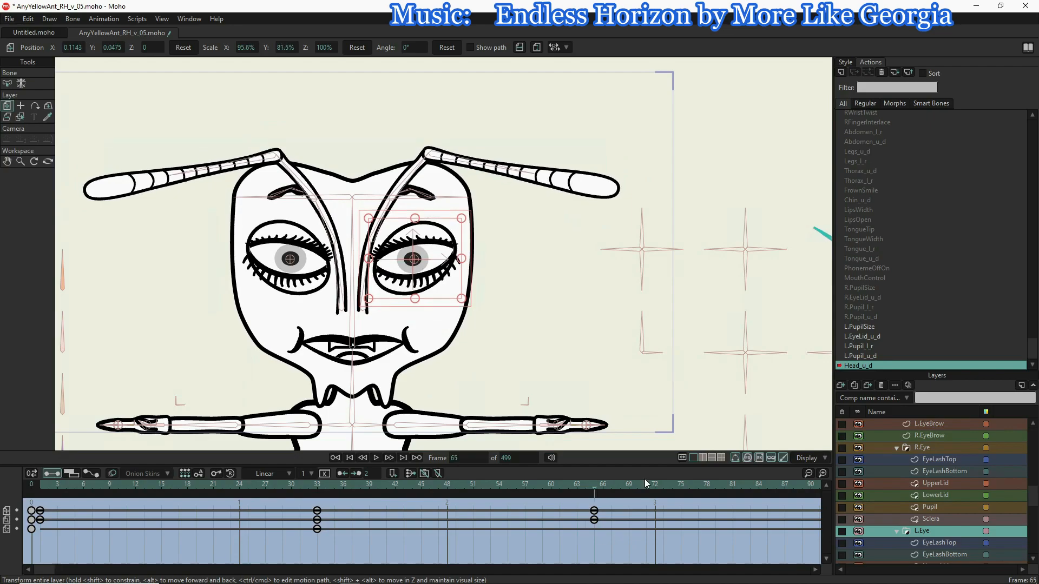
scroll(975, 525, down, 3)
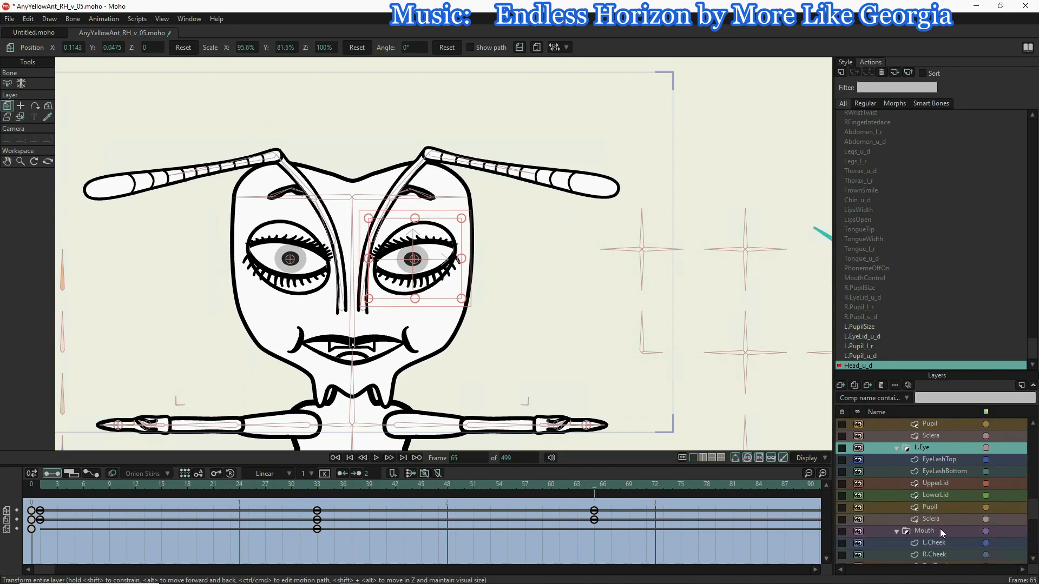
click(940, 530)
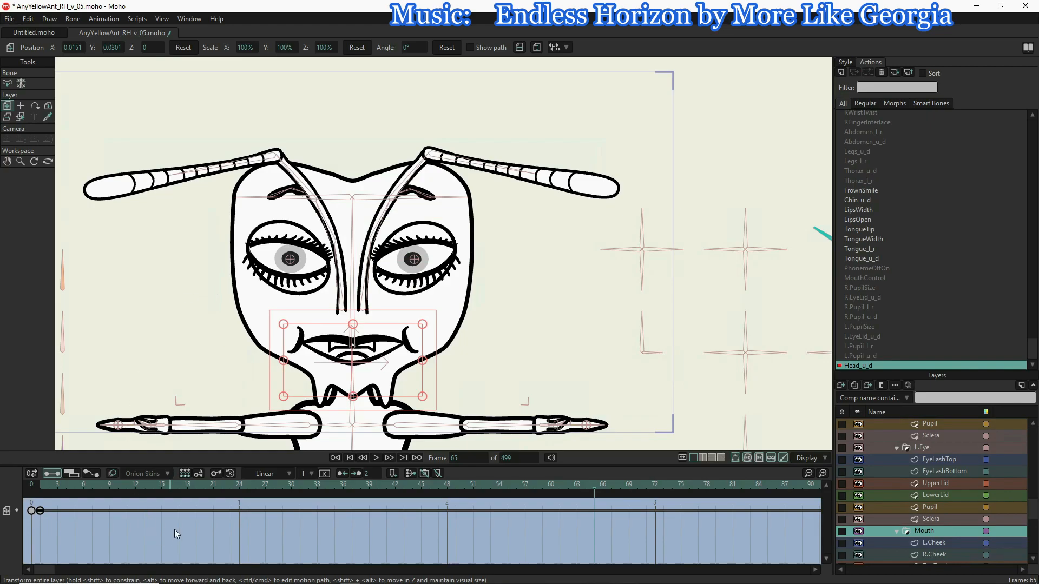
click(316, 484)
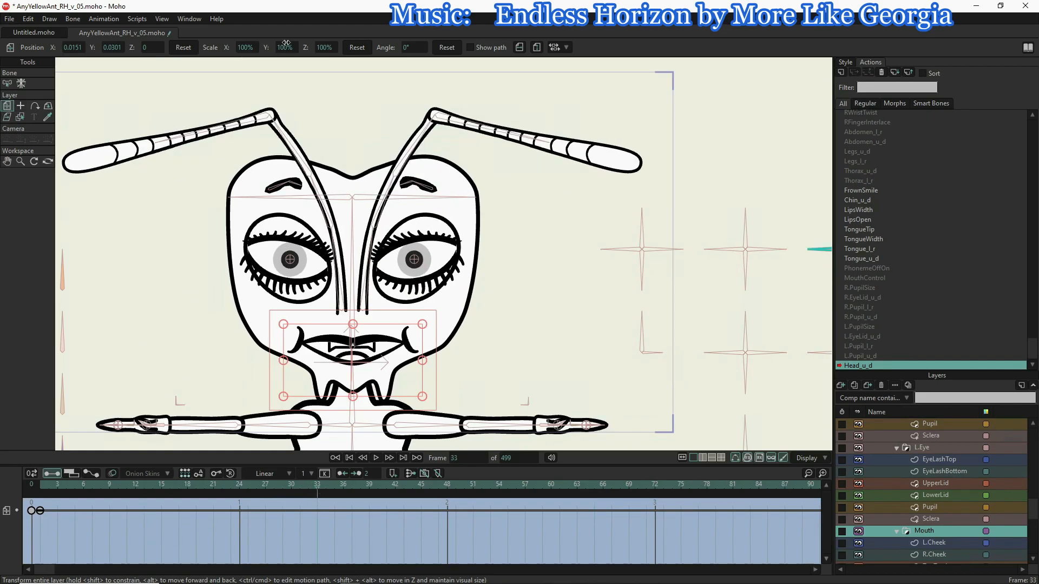
click(184, 47)
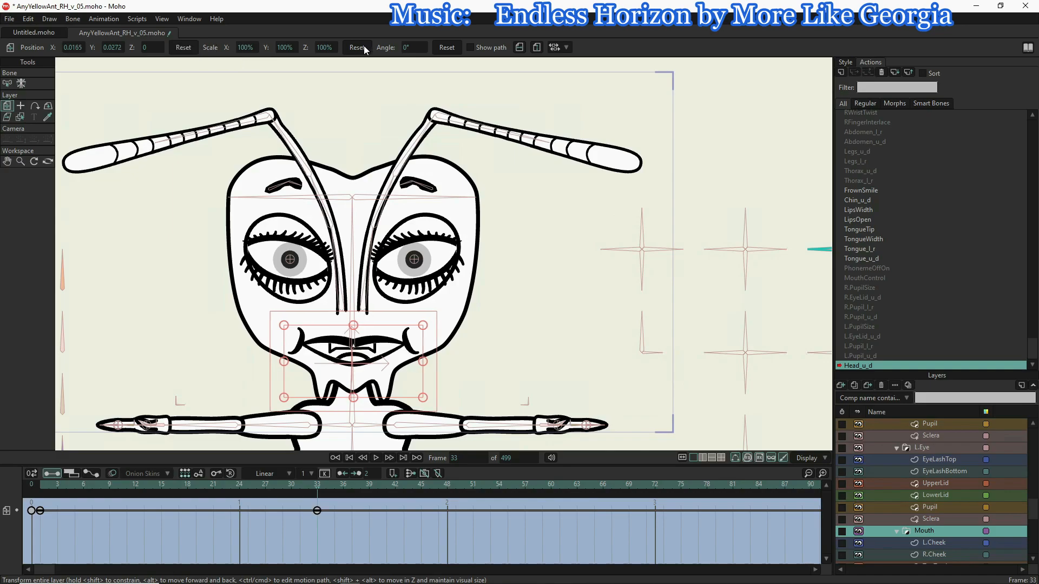
click(359, 47)
click(453, 49)
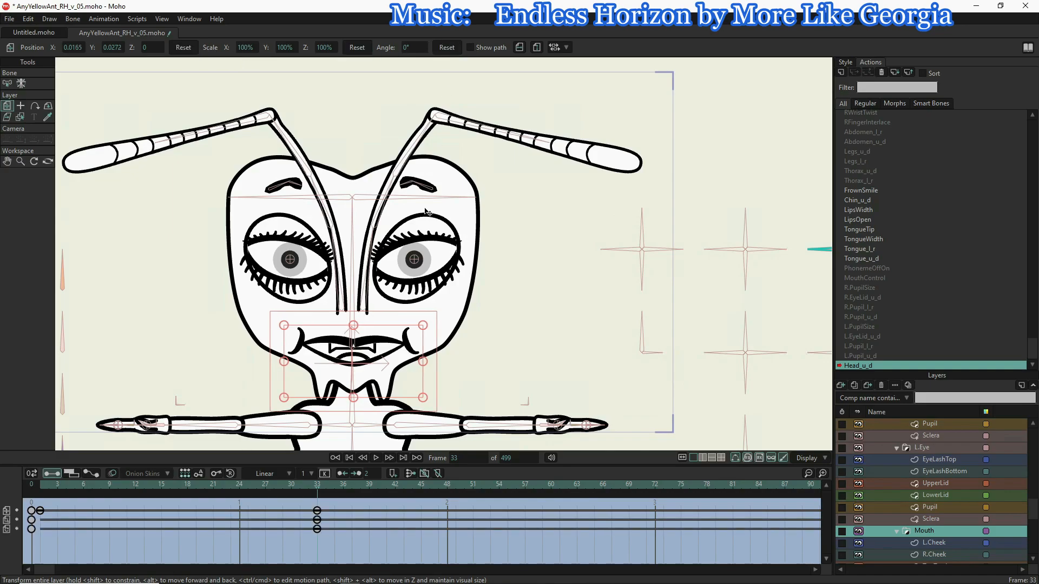
- Squash the Mouth layer vertically to about 88.6% and raise it to about Y 0.0490 at frame 65, and scrub back to frame 1
click(596, 485)
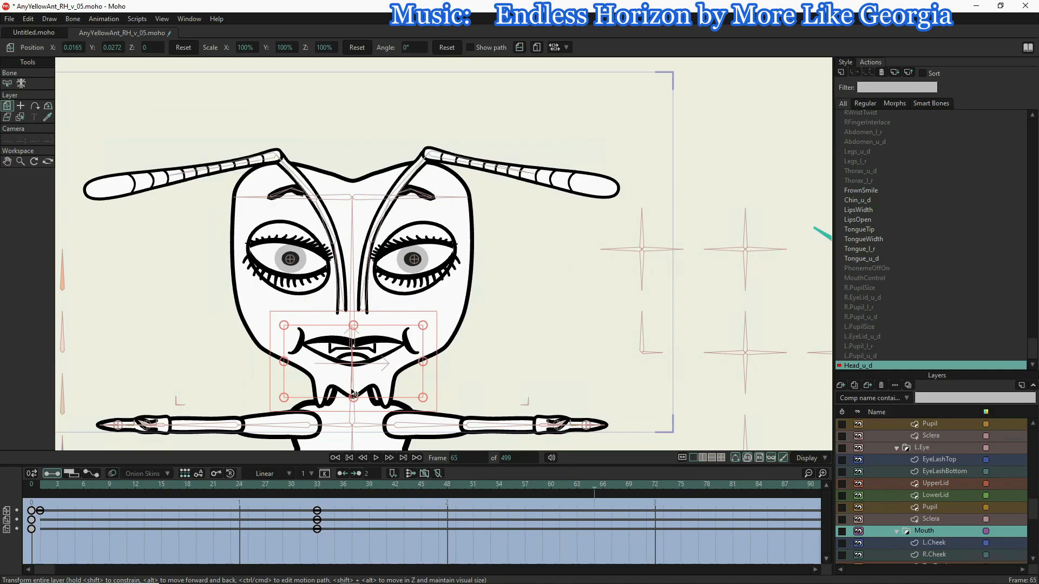
drag(353, 325, 374, 343)
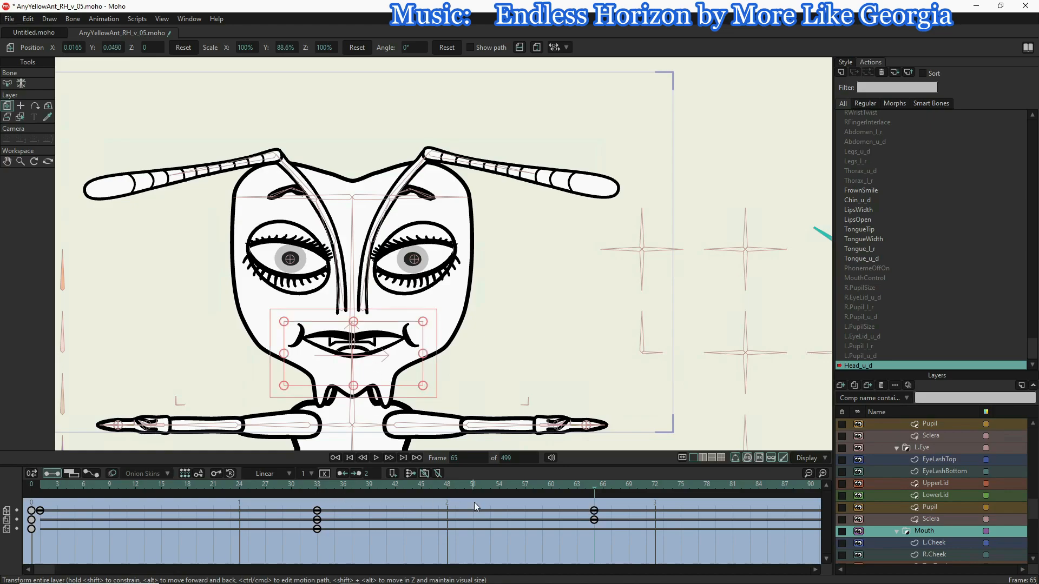
drag(595, 489, 43, 517)
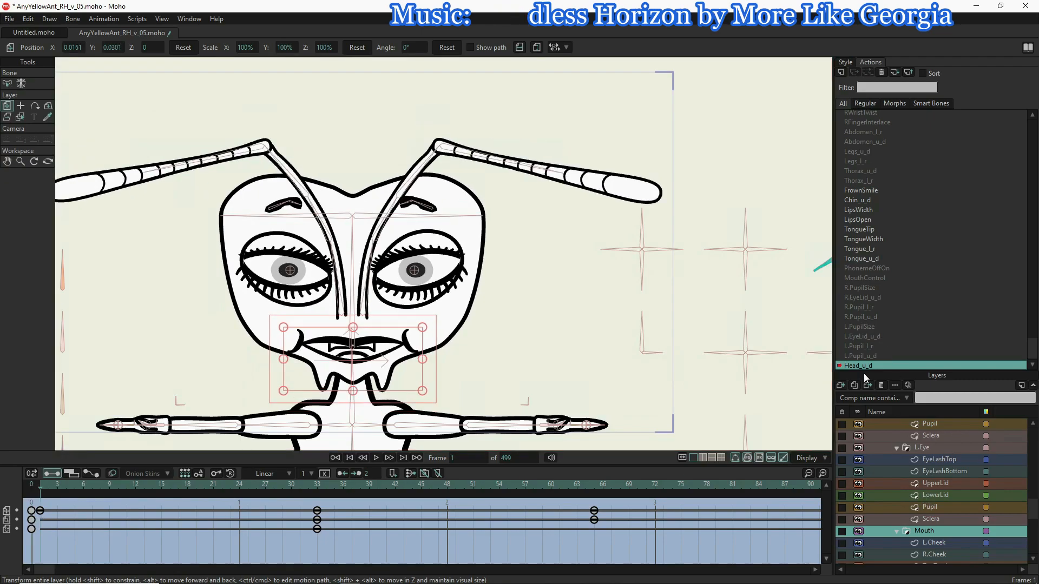
- Shorten the Neck bone of the EveryYellowAnt layer to about 88.5% scale at frame 1
scroll(906, 462, up, 5)
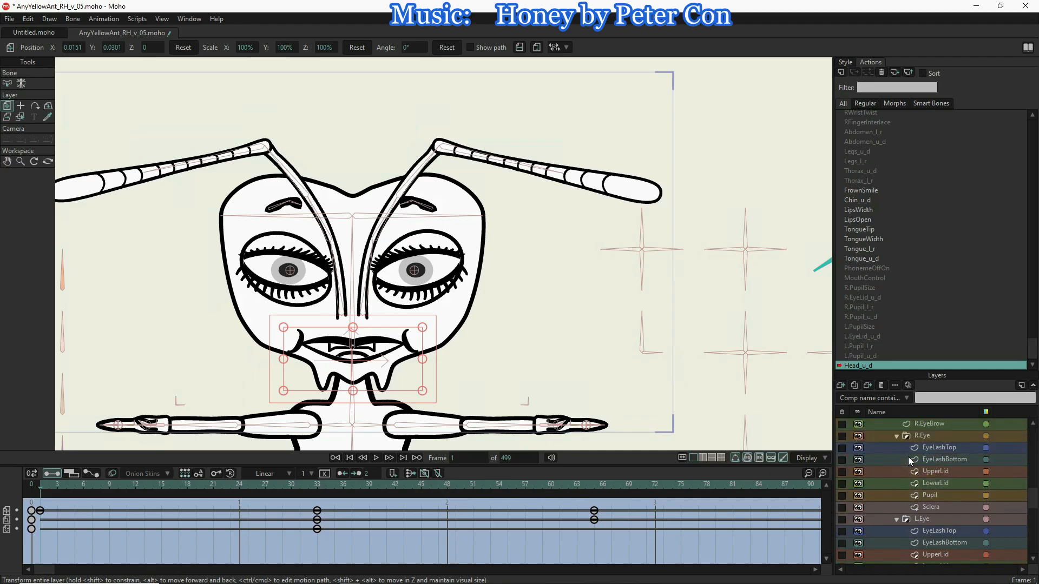
scroll(917, 449, up, 7)
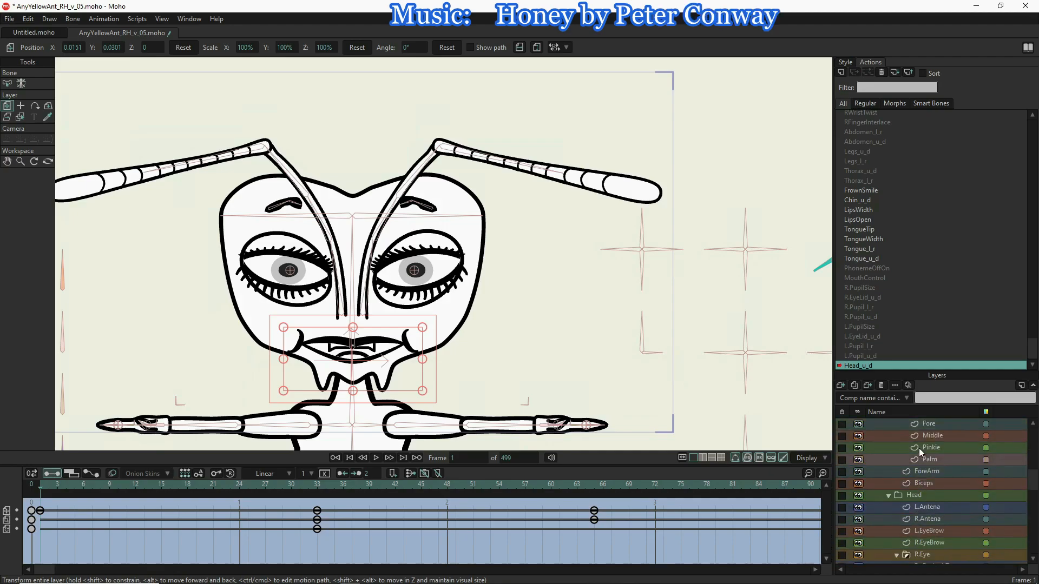
scroll(920, 445, up, 6)
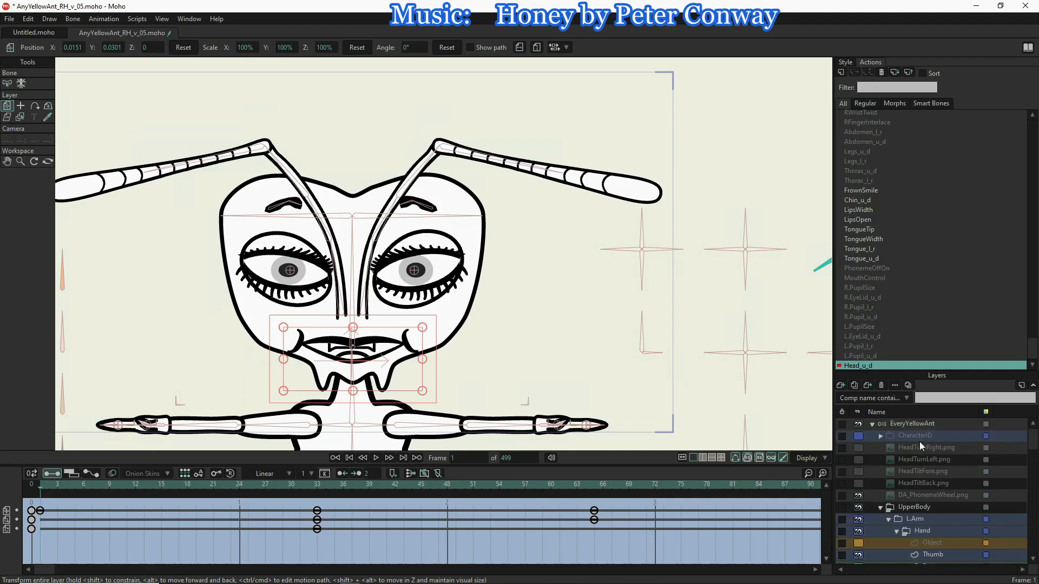
click(912, 425)
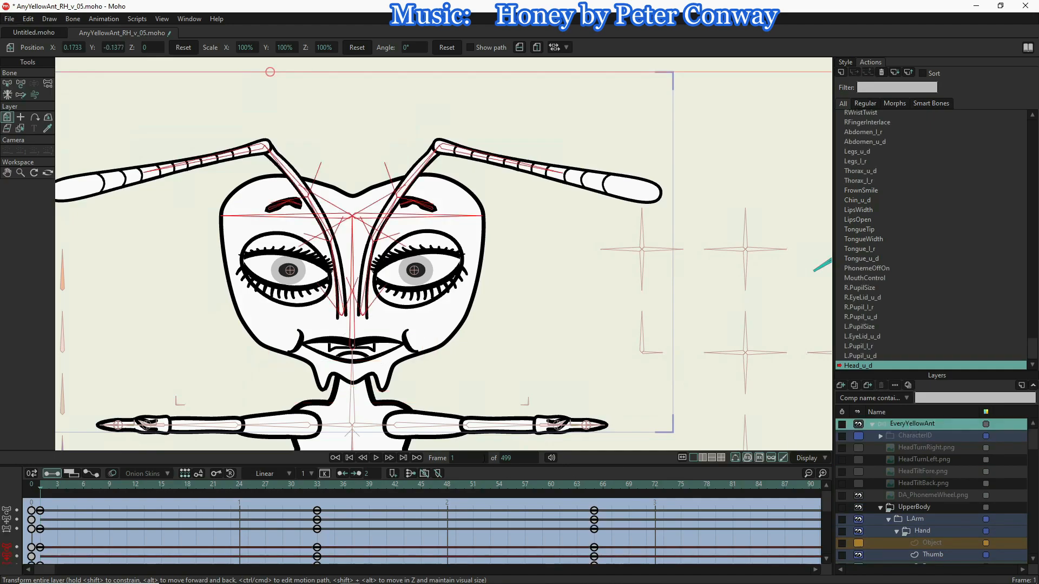
click(20, 83)
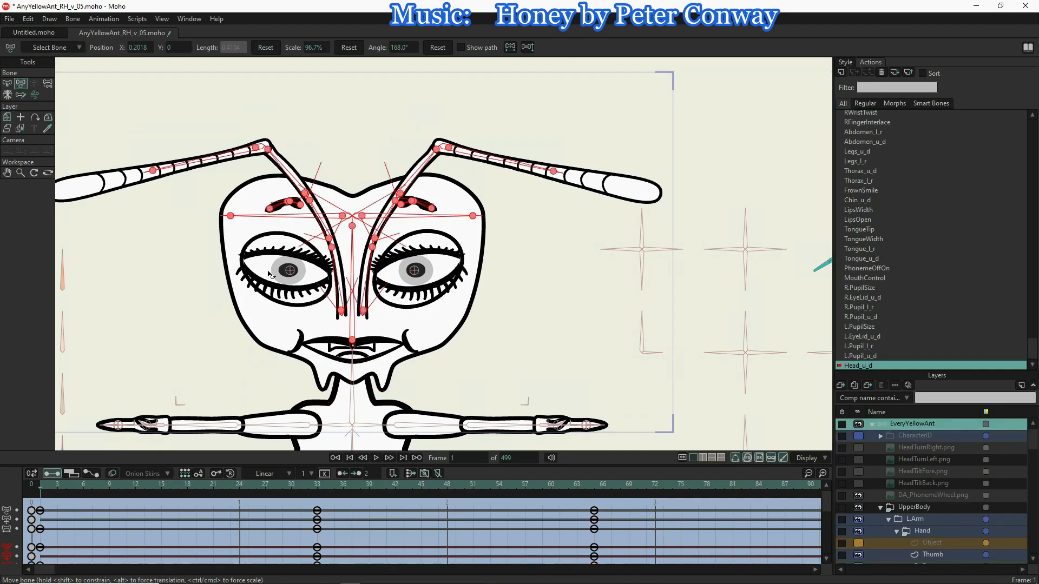
key(z)
click(353, 365)
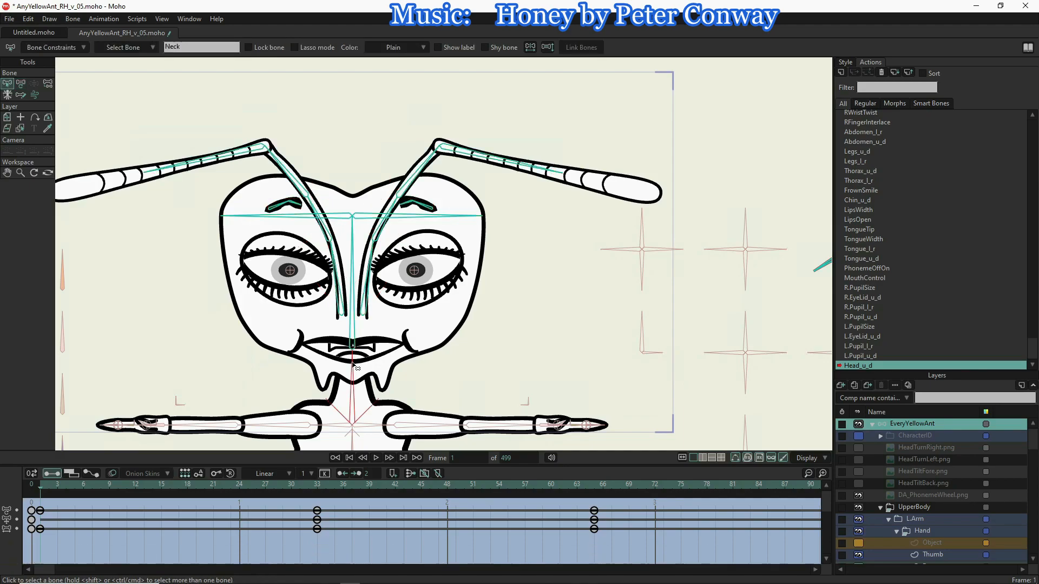
key(t)
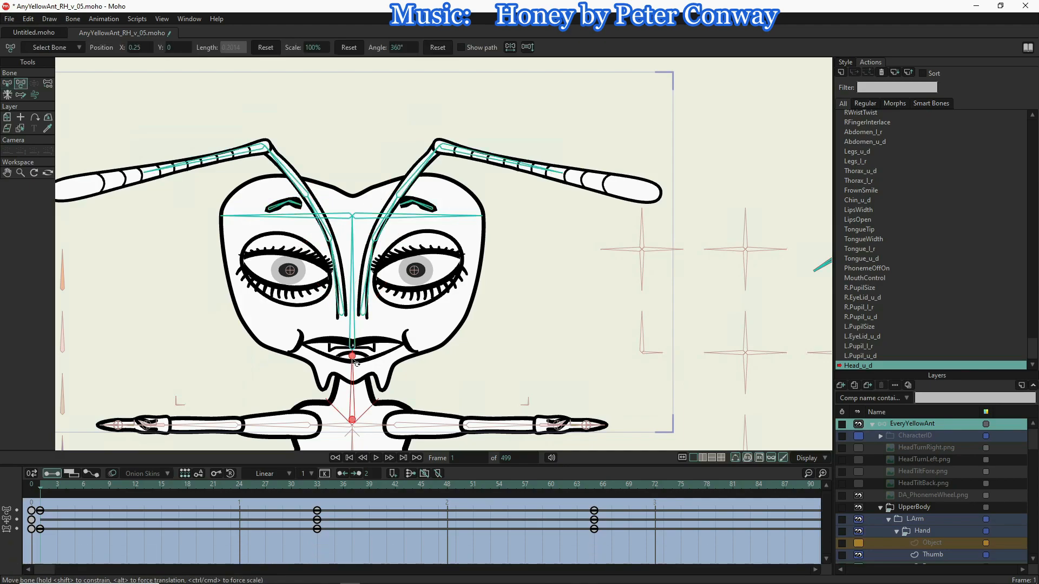
click(352, 357)
drag(352, 359, 347, 371)
click(295, 425)
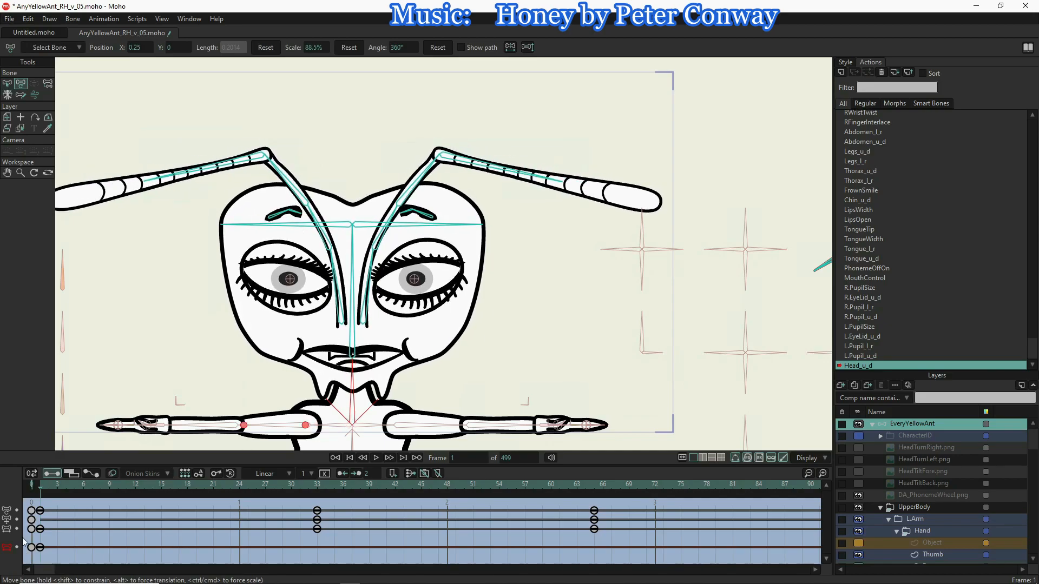
- Reset the Neck bone's position and scale at frame 33
drag(41, 490, 316, 494)
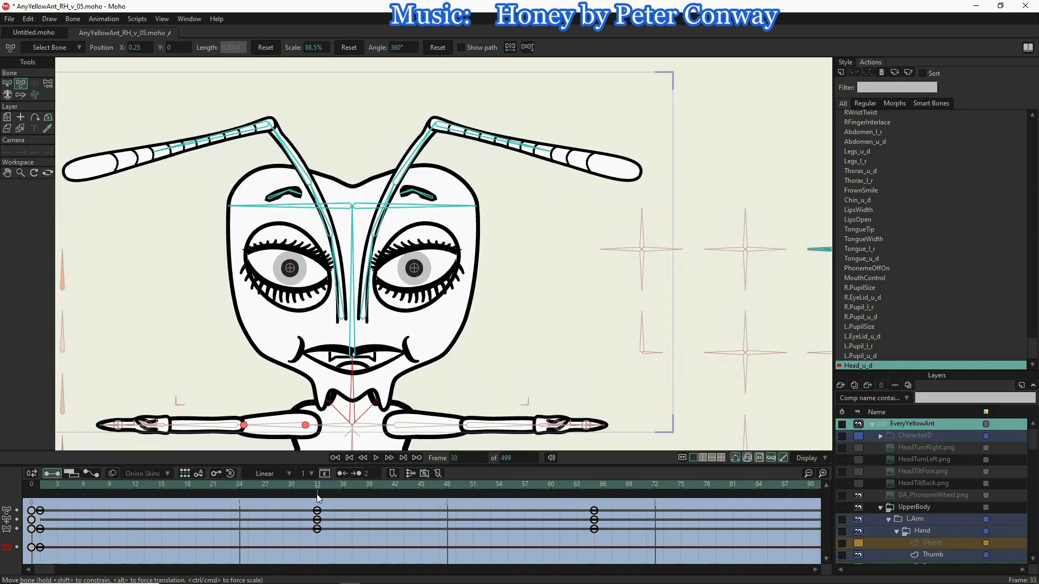
click(211, 138)
click(264, 48)
click(349, 48)
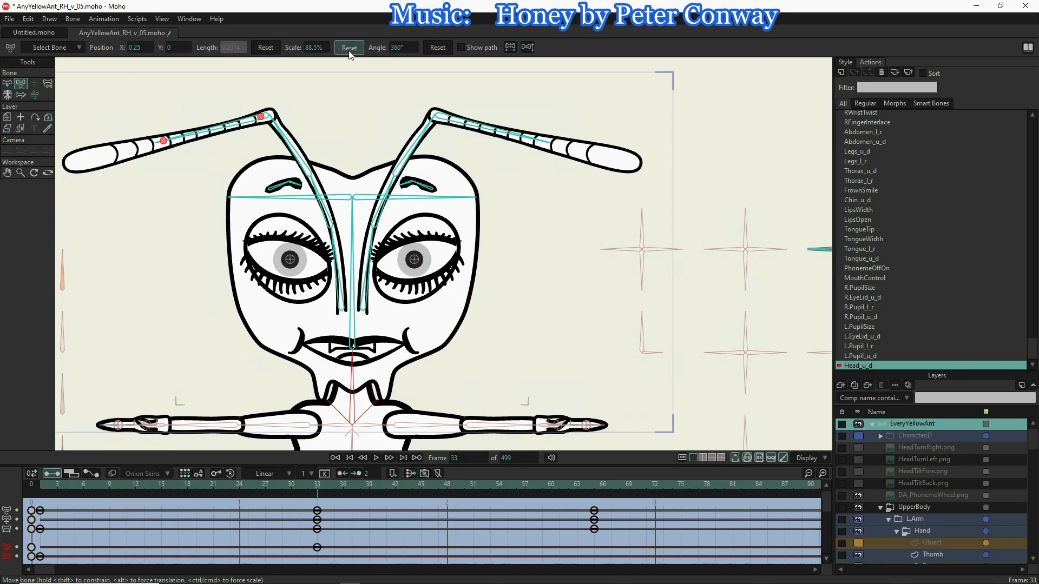
click(353, 422)
- Lengthen the Neck bone to about 106% scale at frame 65 and scrub through the head movement to check it
drag(318, 485, 592, 481)
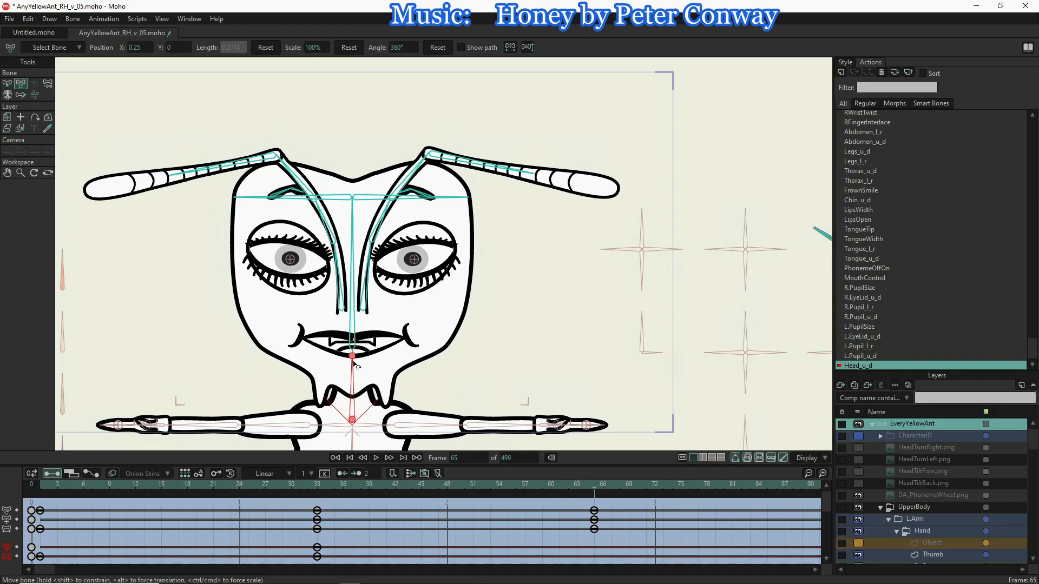
drag(355, 365, 359, 358)
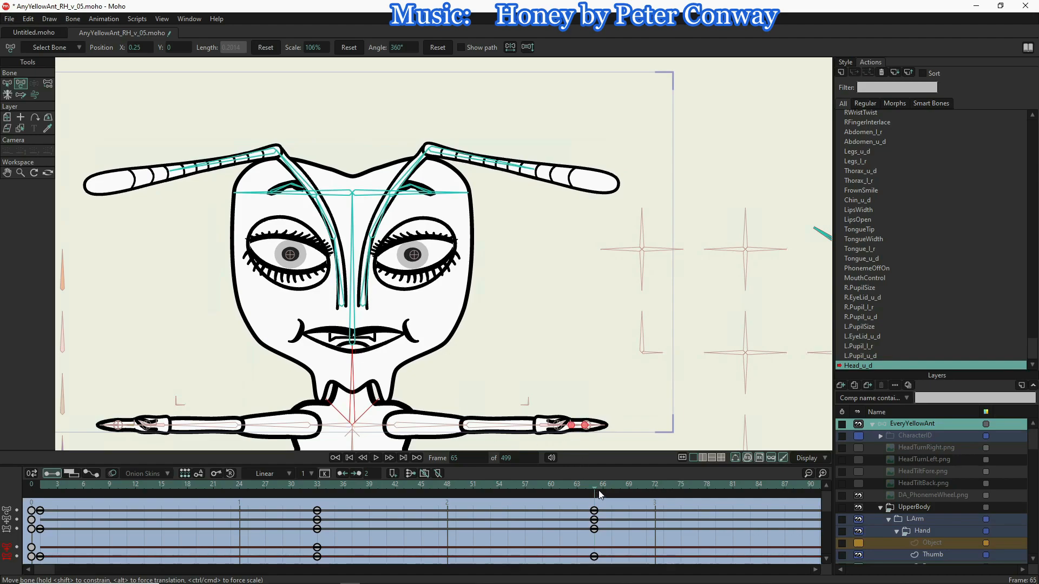
drag(596, 488, 28, 523)
drag(173, 520, 308, 517)
drag(206, 522, 597, 498)
- Shorten the Head bone to about 94.3% scale at frame 65
click(200, 201)
click(352, 205)
drag(351, 202, 348, 205)
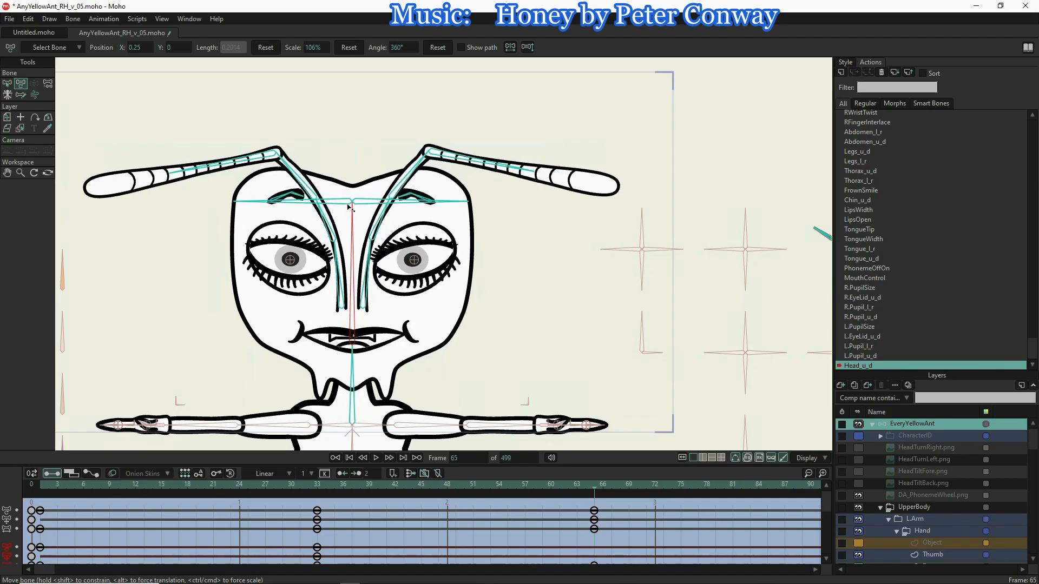
click(504, 426)
- Reset the Head bone's scale at frame 33 and scrub back to frame 65
drag(593, 485, 317, 508)
click(170, 162)
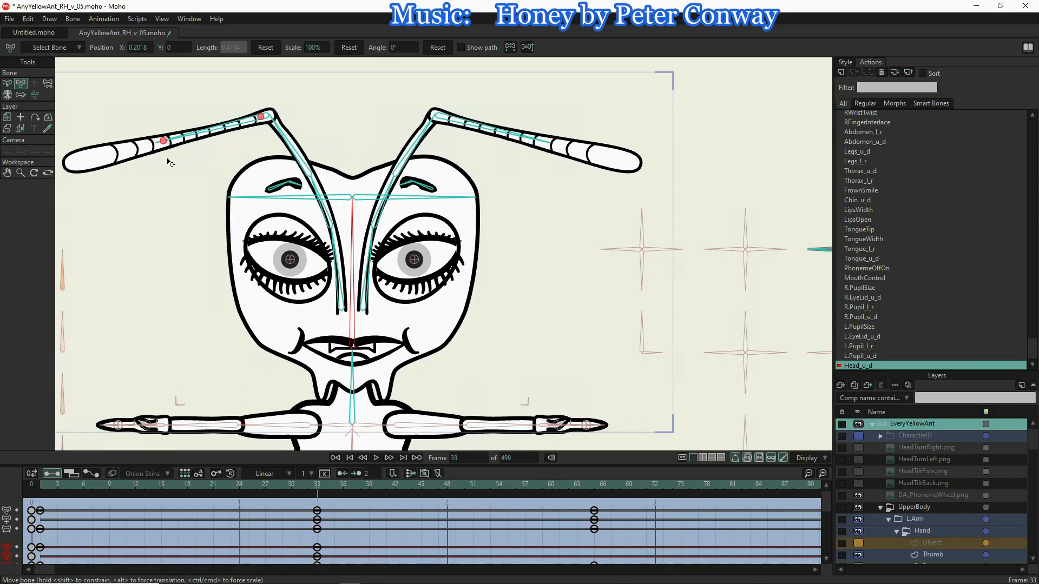
click(347, 50)
drag(316, 487, 593, 495)
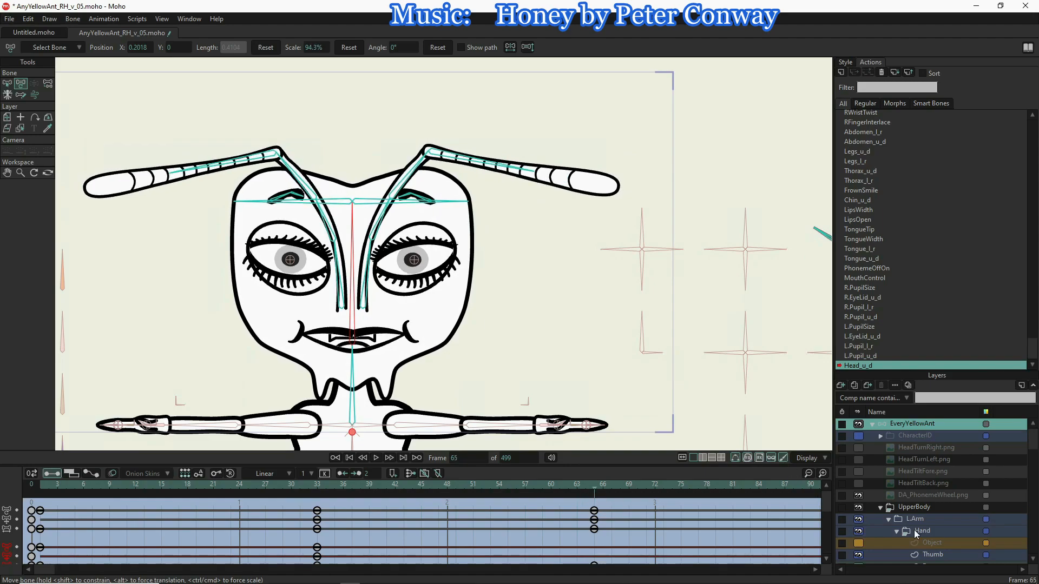
- Move the Mouth layer down to a Y position of about 0.0403 at frame 65 and scrub back to frame 1
scroll(914, 530, down, 8)
scroll(915, 531, down, 8)
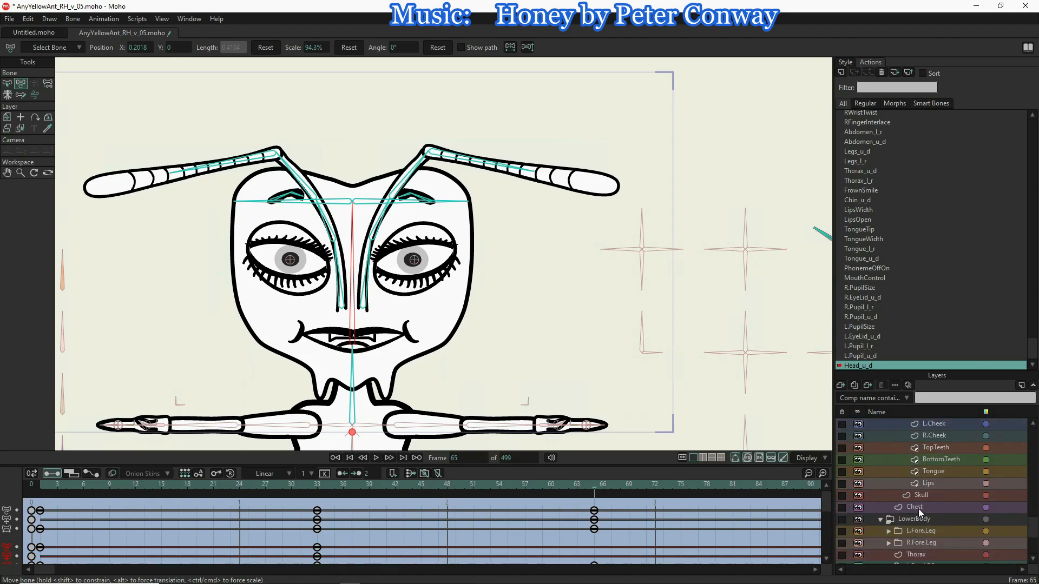
scroll(956, 501, up, 2)
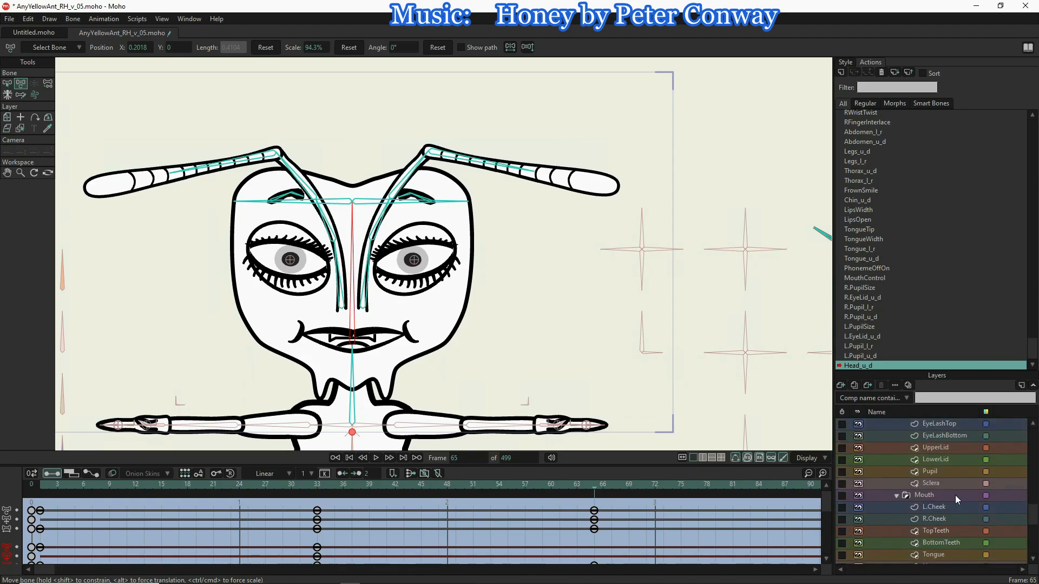
click(954, 495)
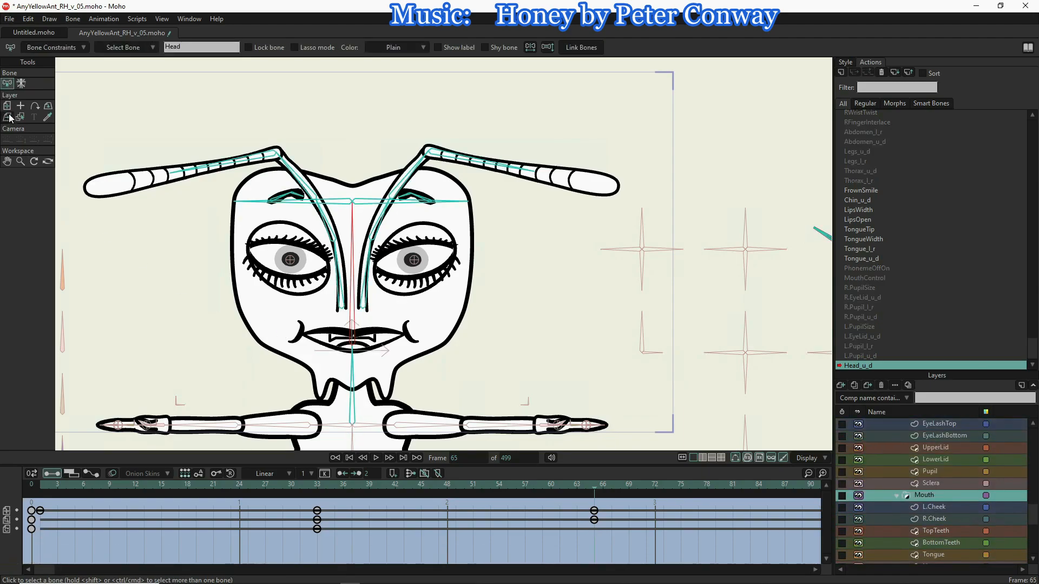
click(7, 107)
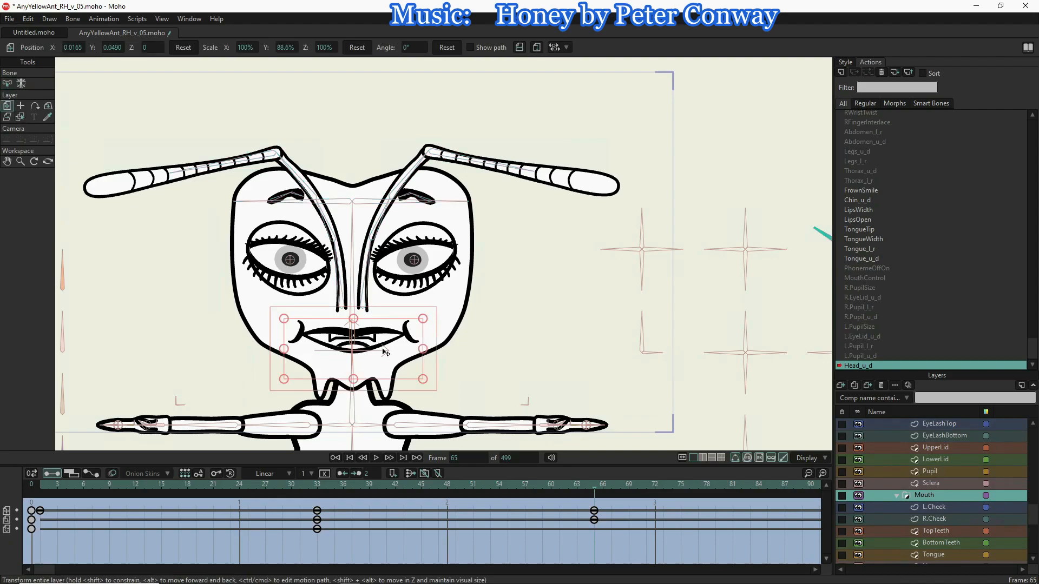
drag(382, 350, 383, 356)
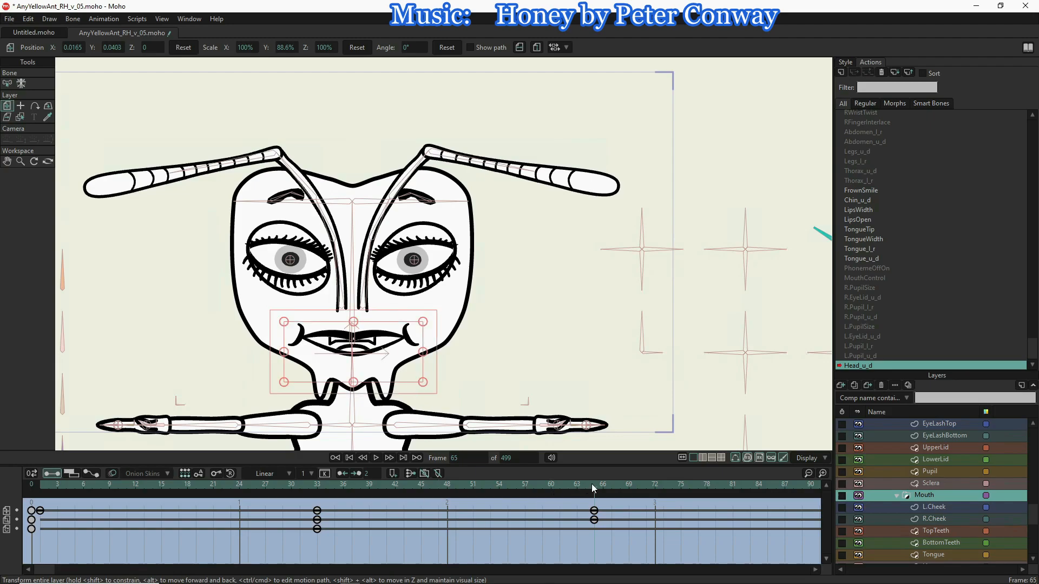
drag(592, 485, 263, 464)
drag(358, 470, 44, 504)
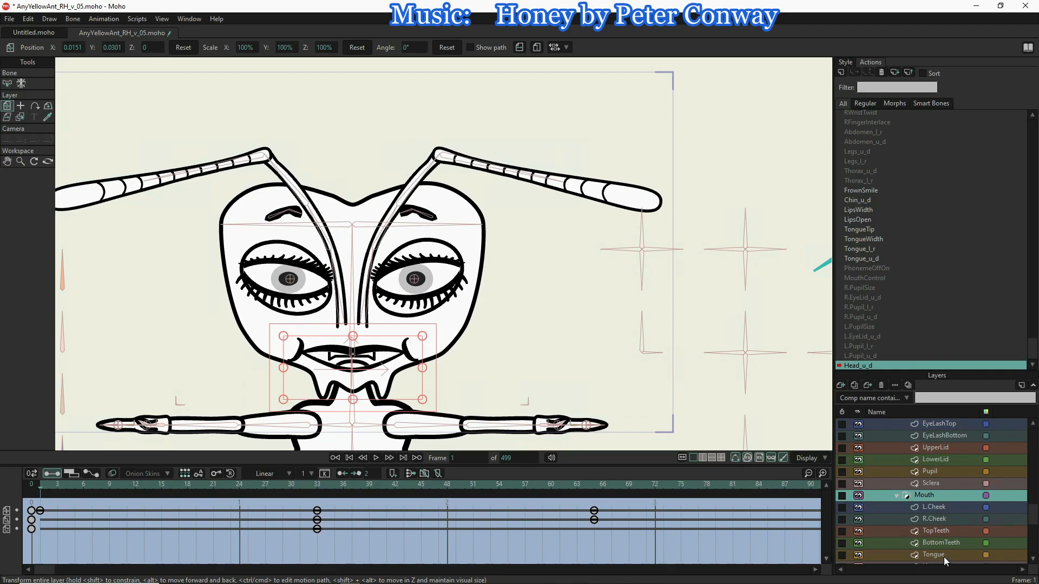
- Raise the centre and neighbouring points of the Skull layer's top notch at frame 1 to make the dip shallower
scroll(943, 557, down, 2)
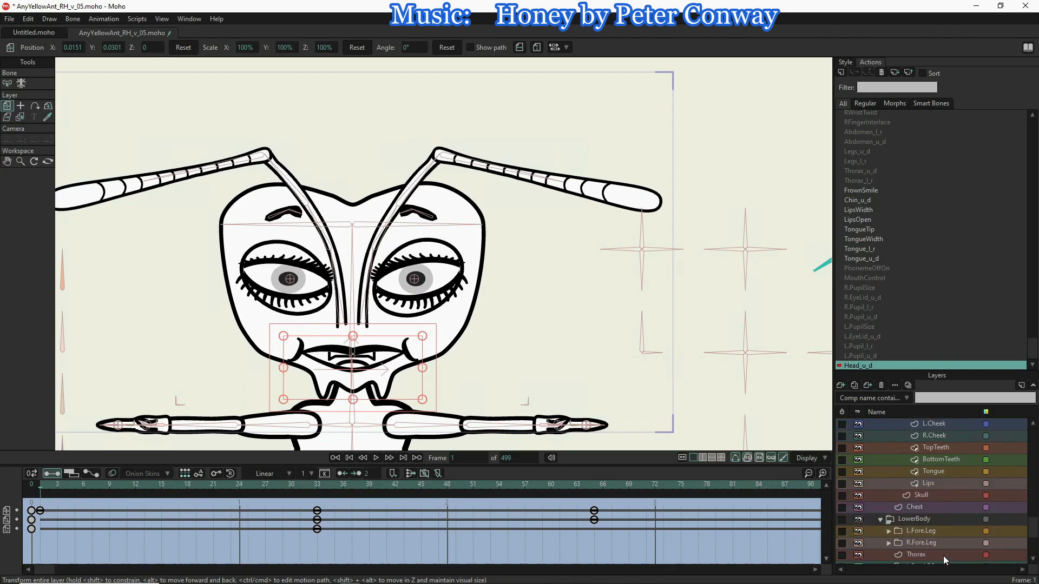
click(936, 500)
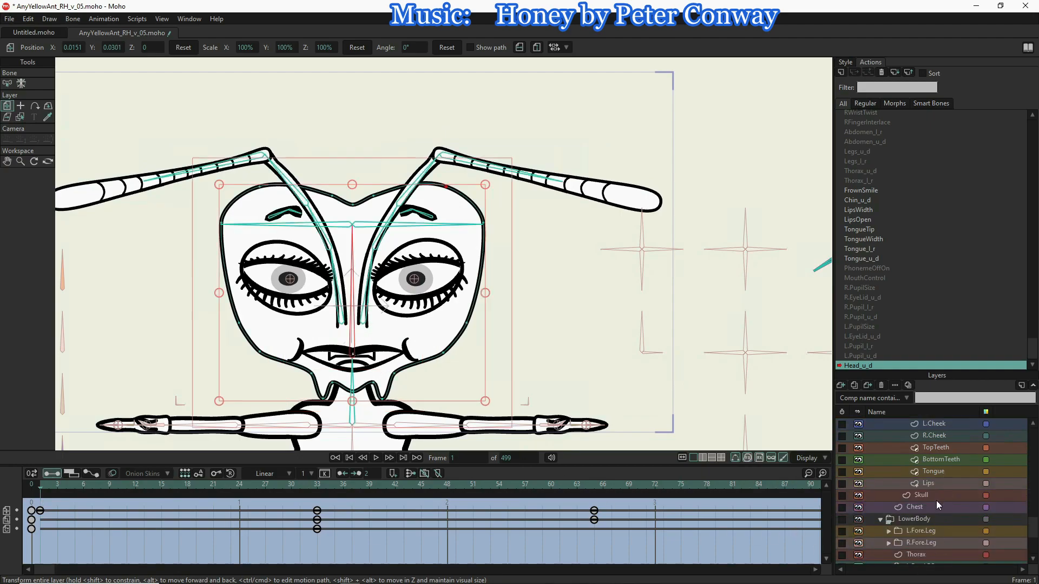
click(354, 208)
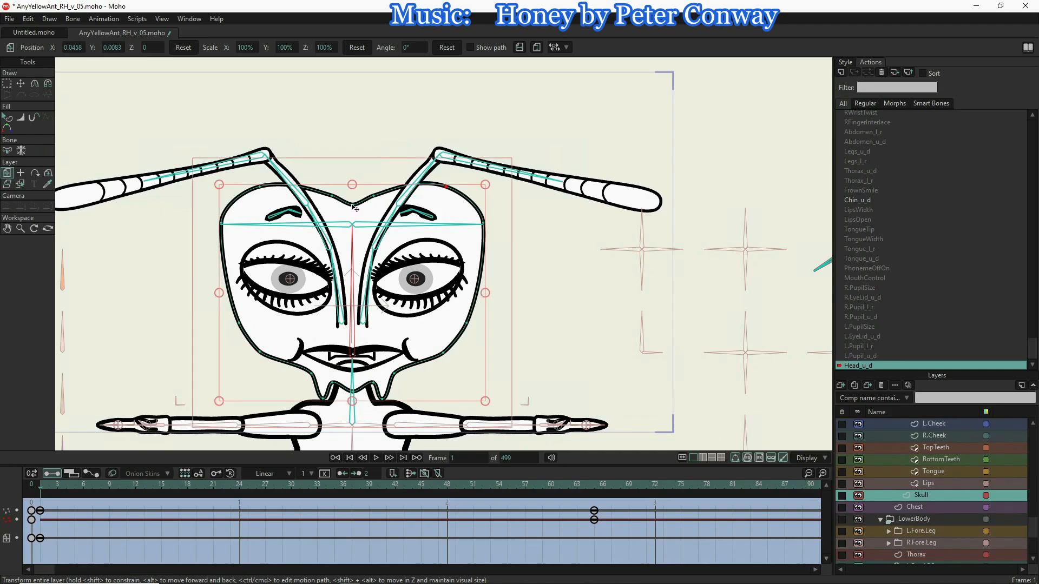
key(t)
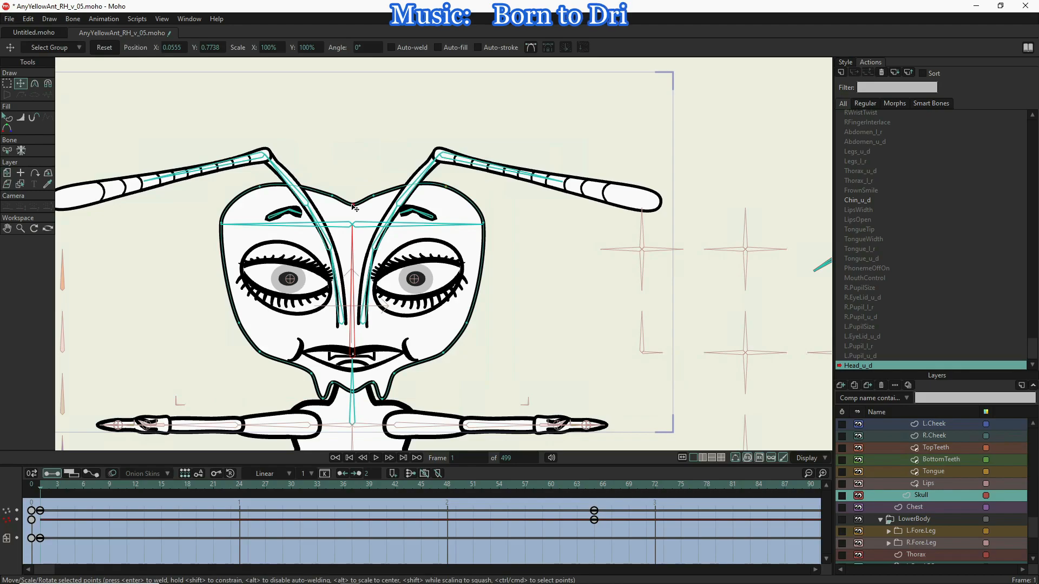
drag(355, 208, 332, 193)
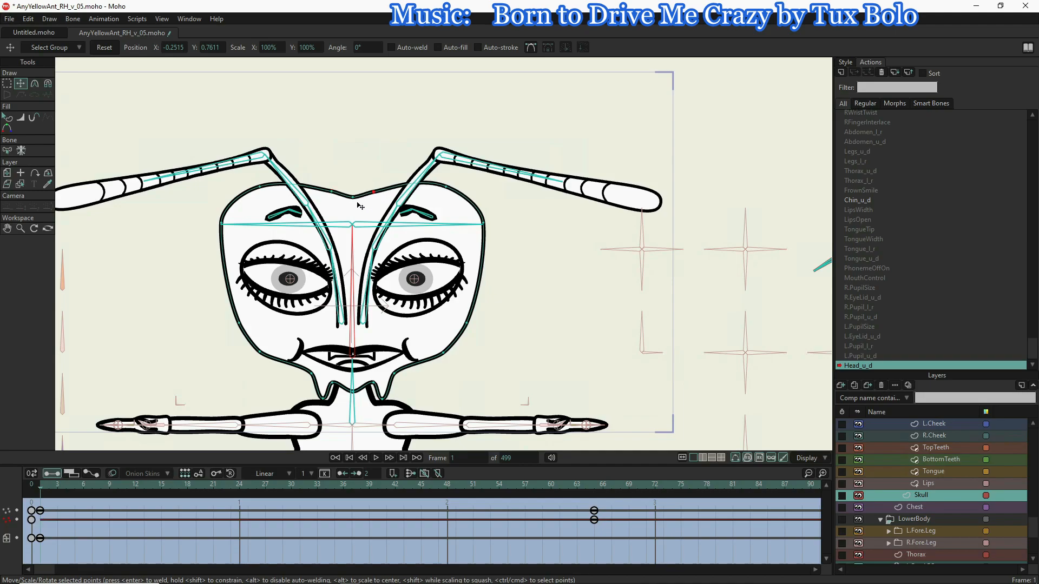
click(352, 197)
drag(352, 198, 352, 196)
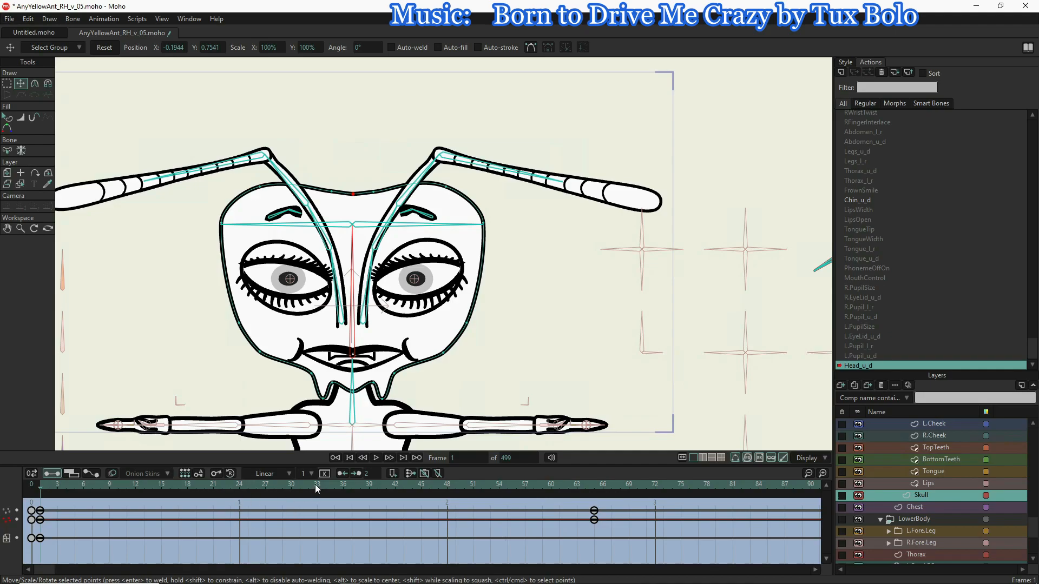
- Select all the Skull layer's points at frame 33 and reset their positions and curvature
click(316, 485)
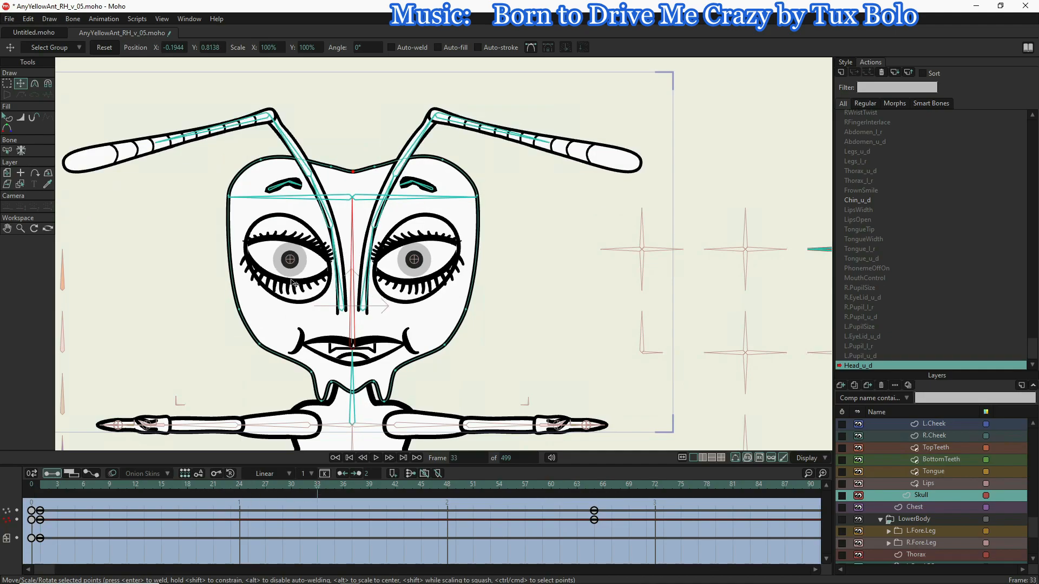
key(g)
drag(247, 140, 486, 279)
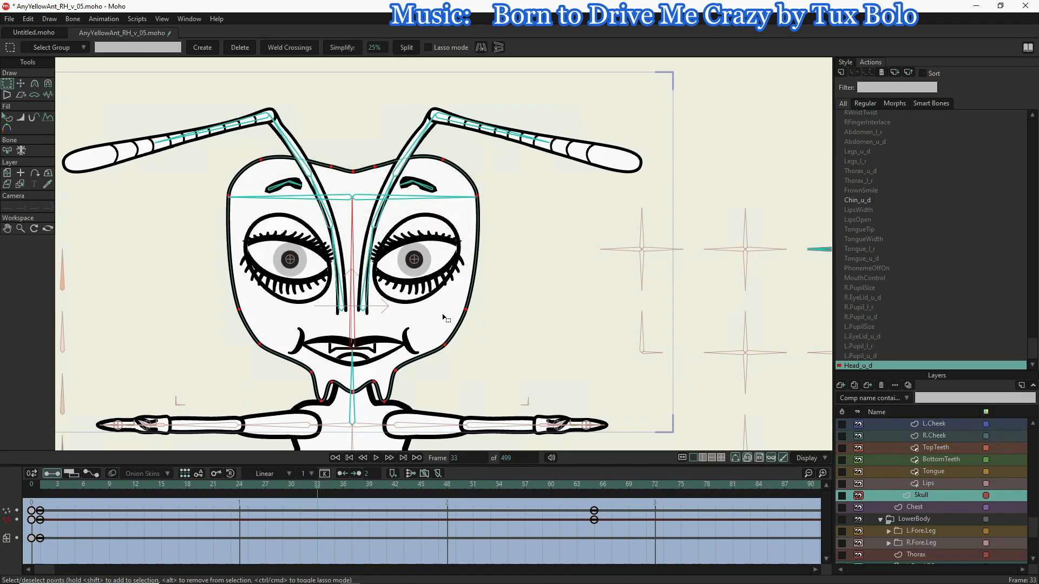
click(20, 84)
click(108, 49)
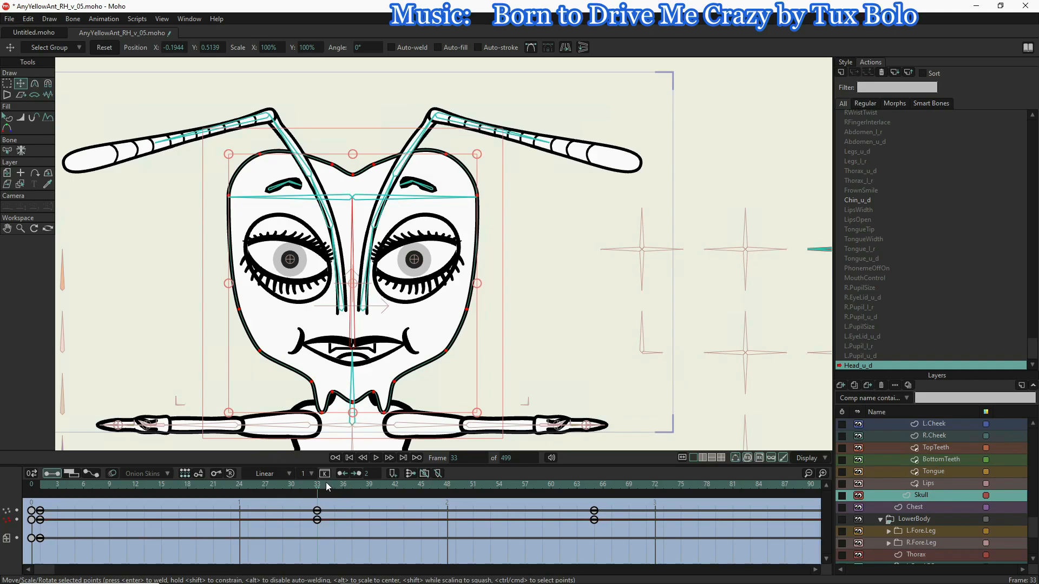
click(35, 84)
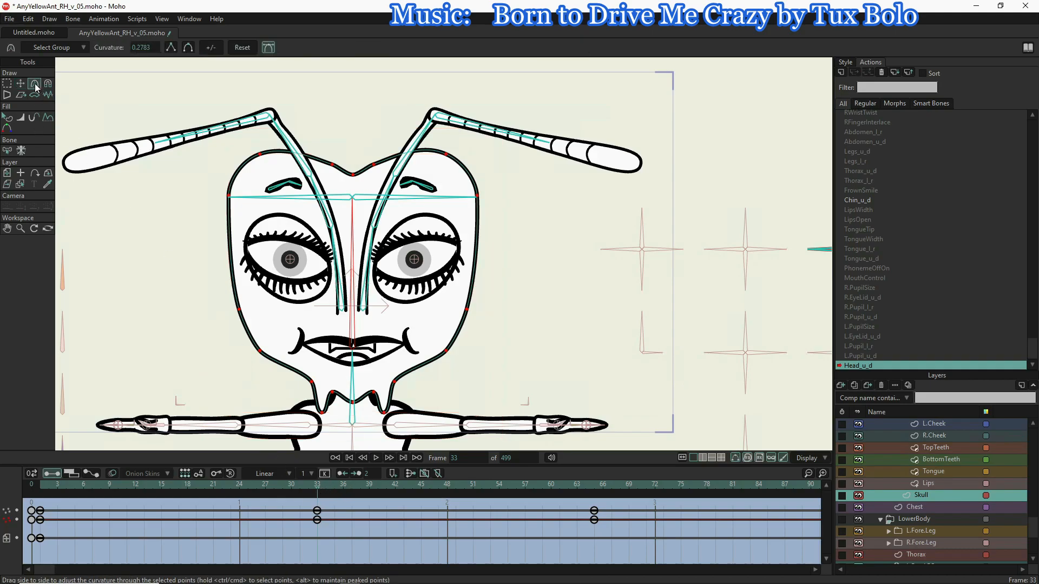
click(242, 48)
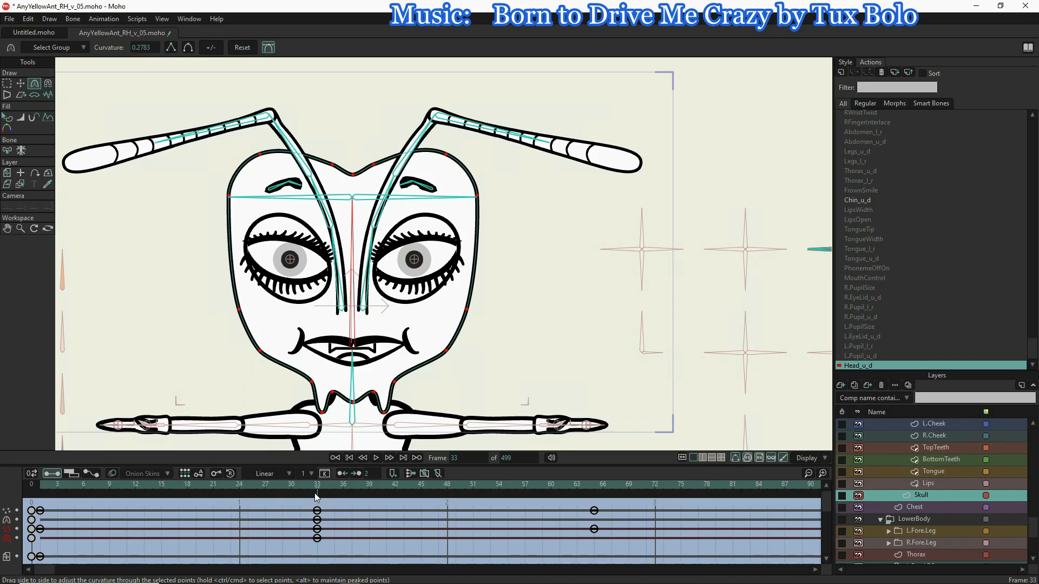
- Scrub through the head movement and raise the skull's top centre points further at frame 1
drag(322, 492, 508, 492)
drag(421, 500, 41, 496)
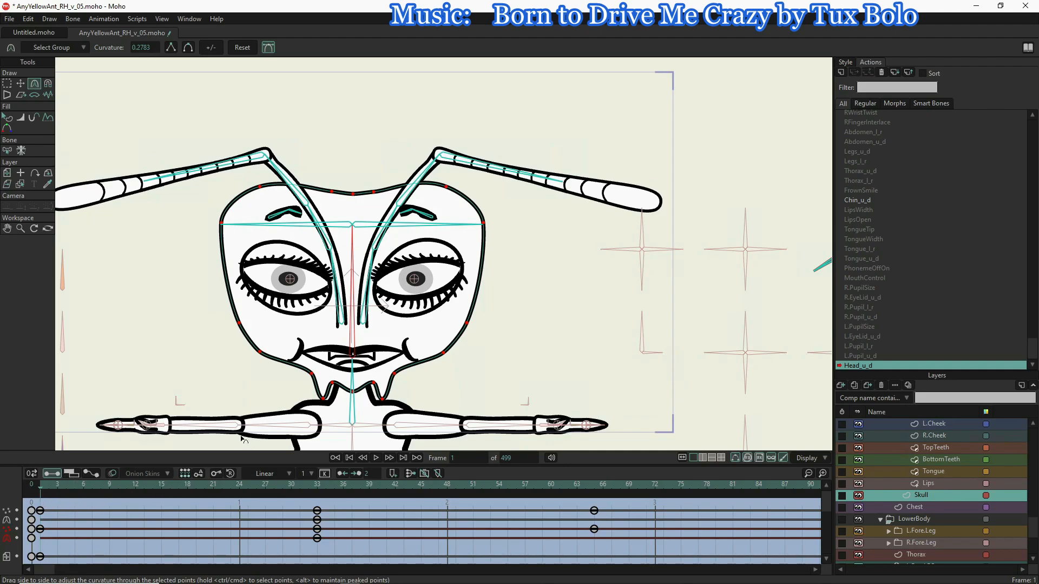
key(t)
click(353, 195)
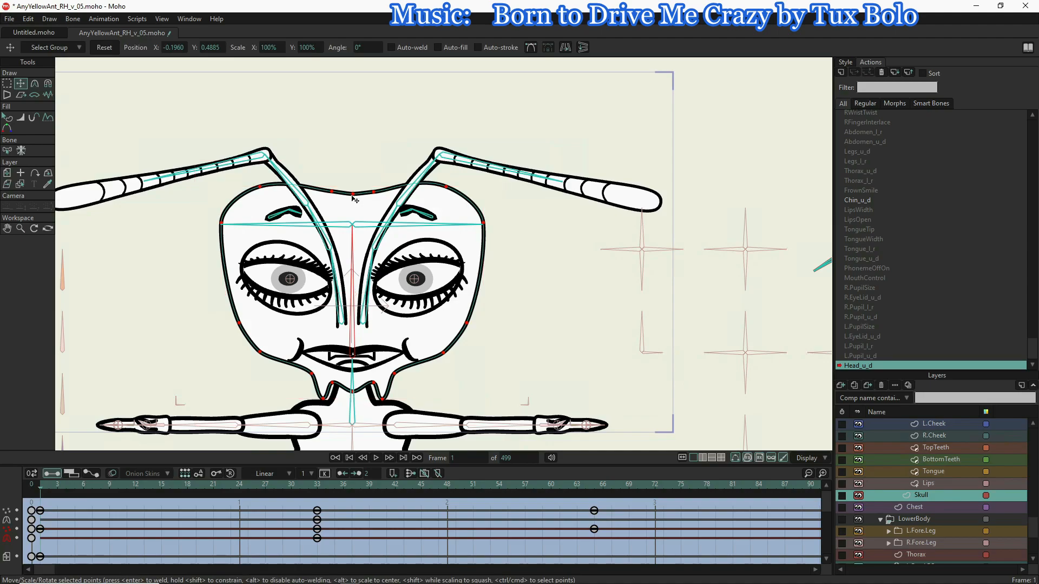
drag(353, 195, 374, 185)
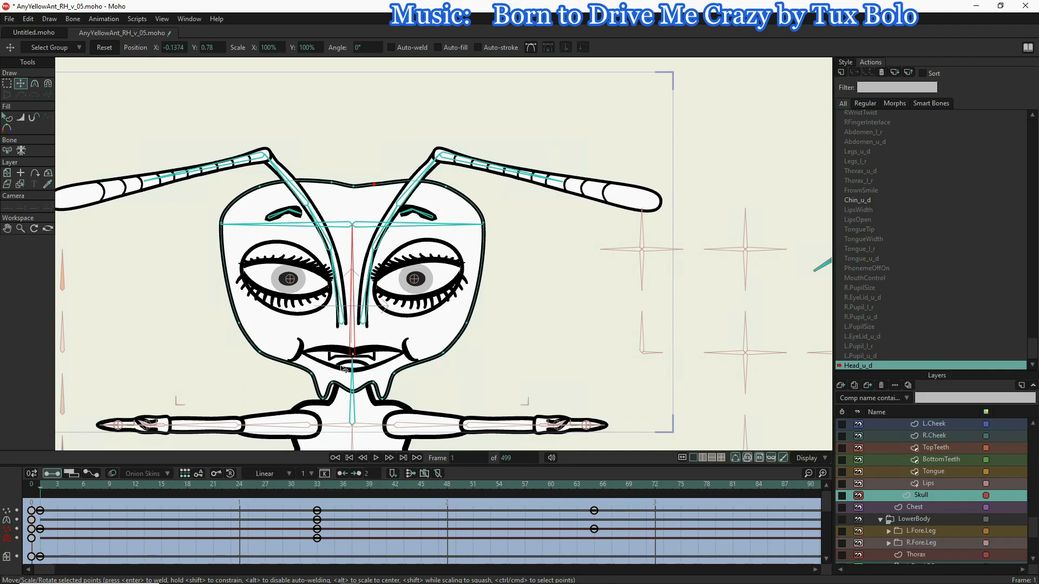
- Lower the centre and neighbouring points of the skull's top notch at frame 65 to deepen the dip
drag(41, 486, 592, 546)
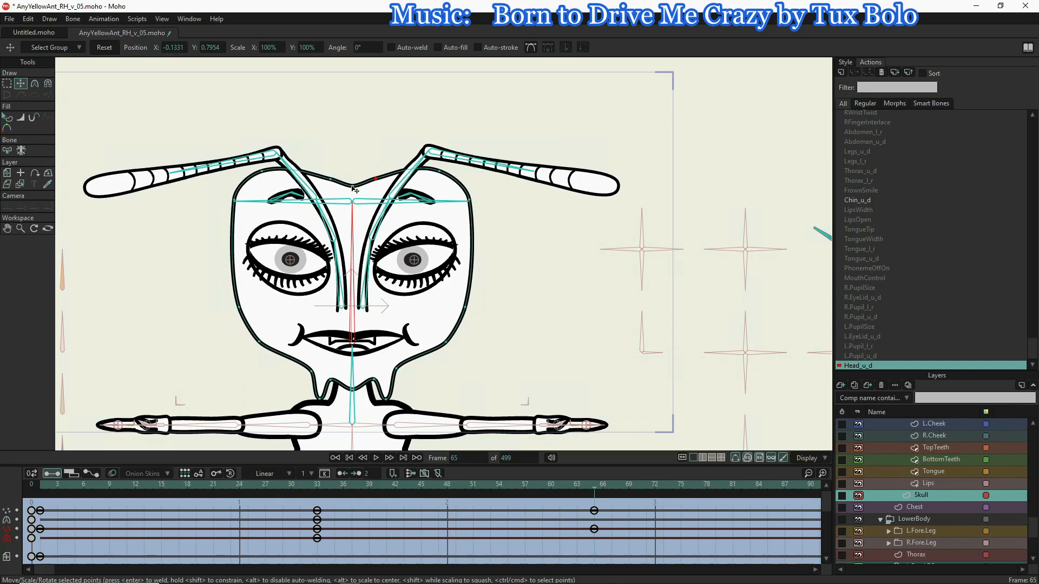
drag(352, 186, 352, 193)
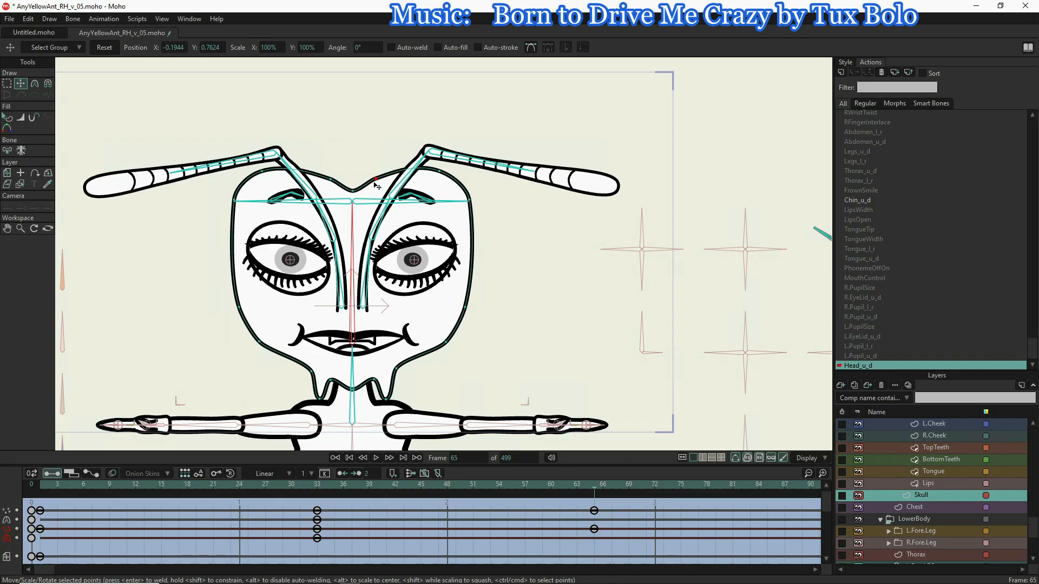
drag(329, 184, 329, 186)
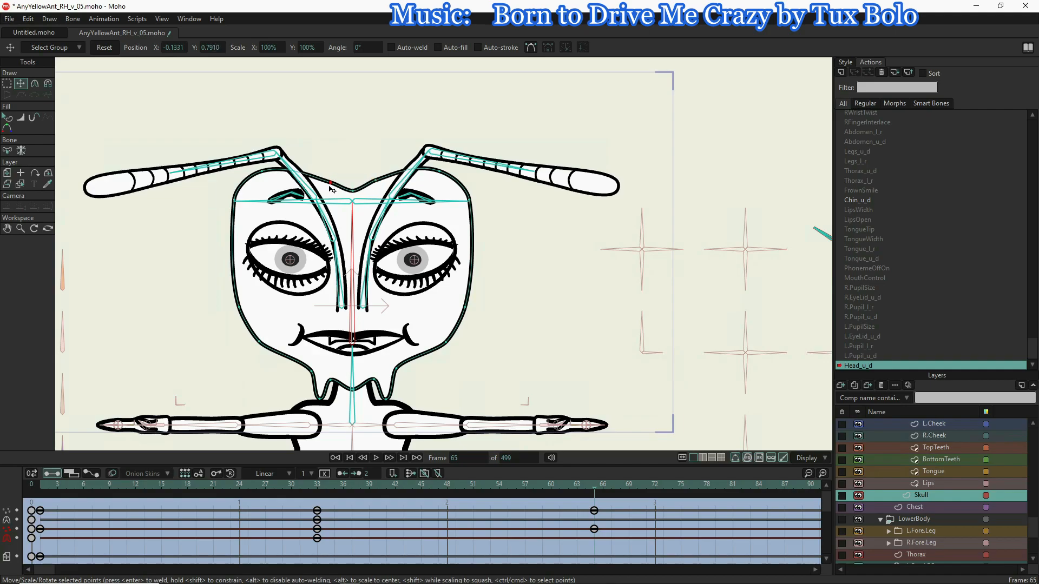
click(375, 182)
- Scrub back and forth between the key poses to examine the skull deformation across the up-down head movement
drag(596, 488, 196, 555)
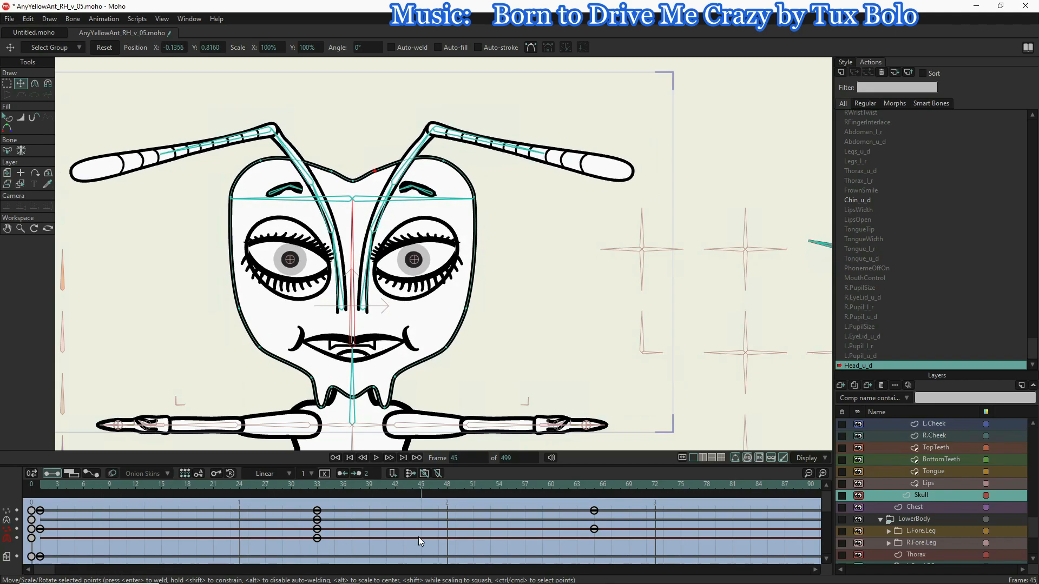
drag(138, 537, 390, 532)
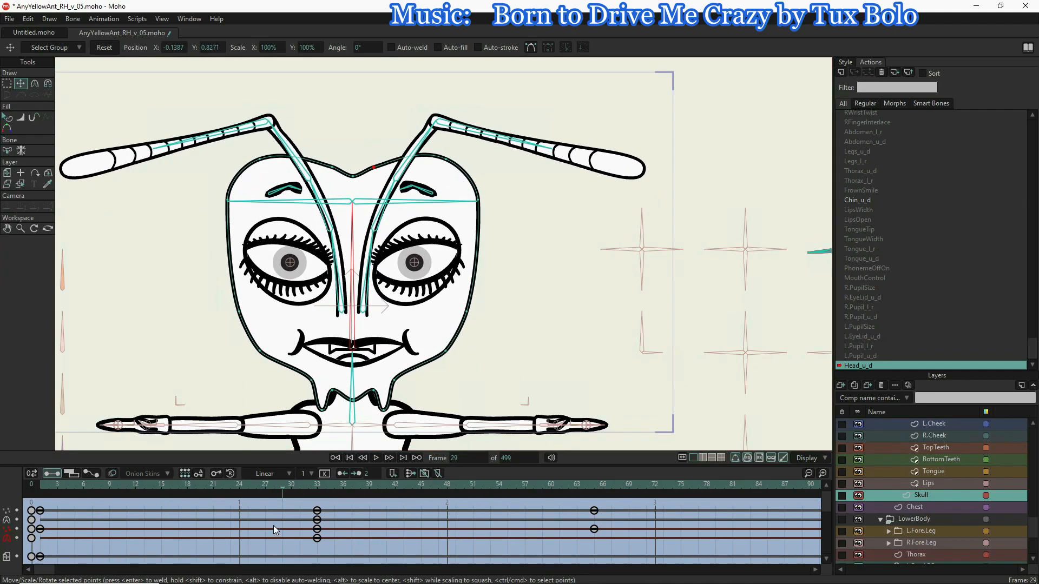
drag(128, 543, 247, 541)
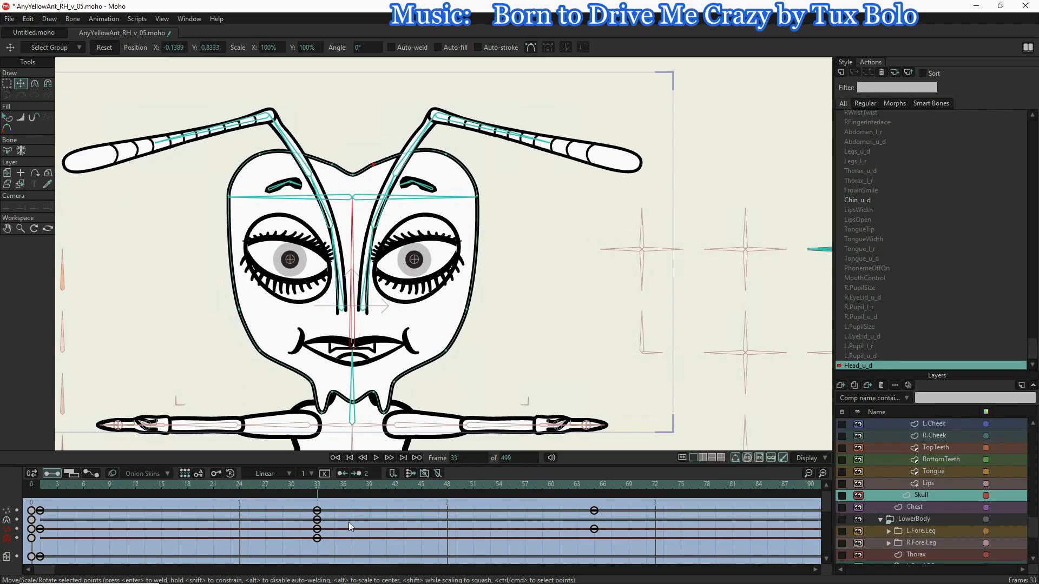
key(Left)
key(Left)
key(Left)
key(Left)
key(Left)
drag(260, 525, 200, 519)
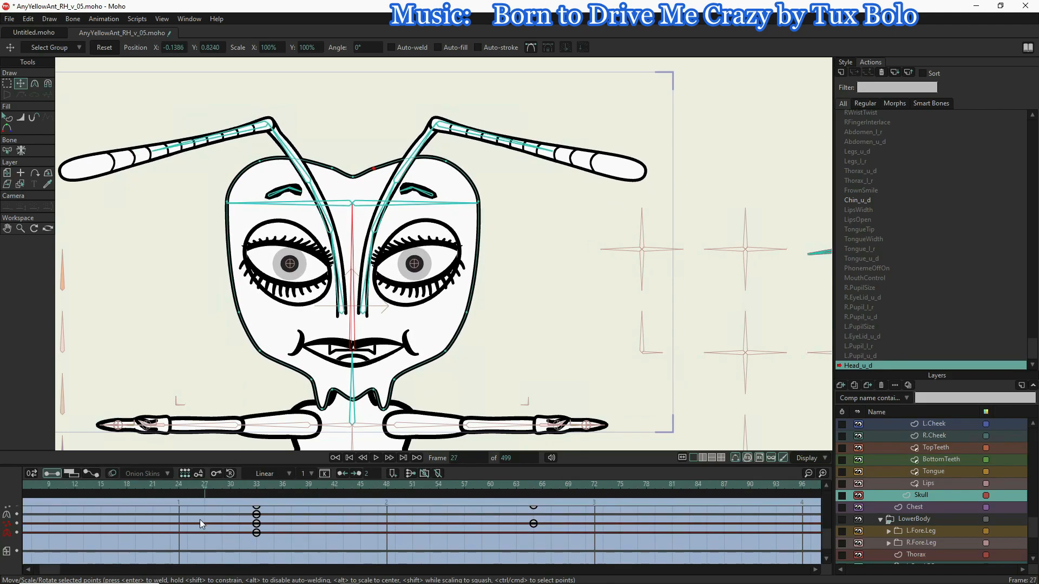
drag(314, 535, 520, 531)
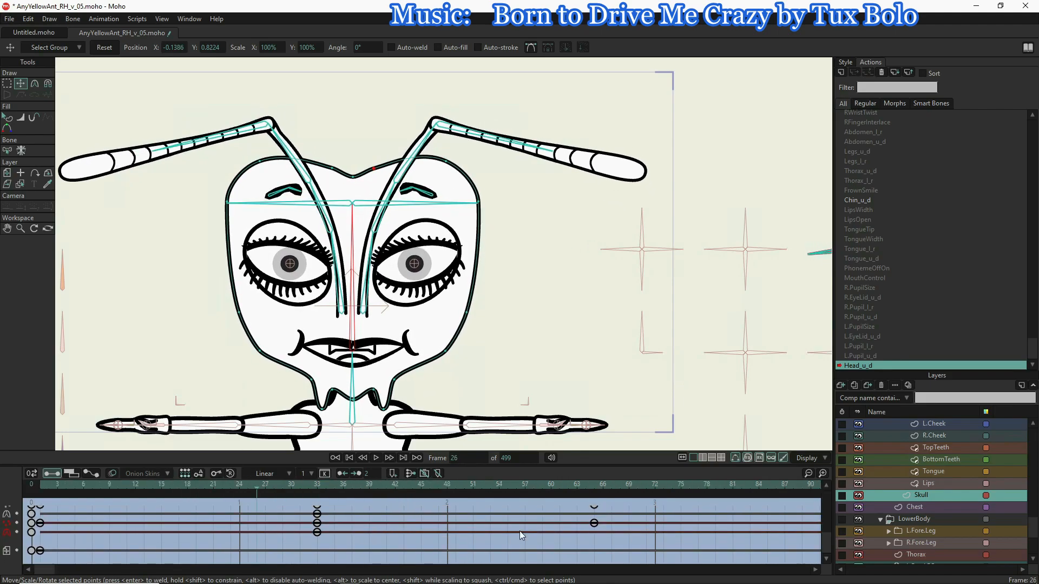
drag(401, 541, 398, 562)
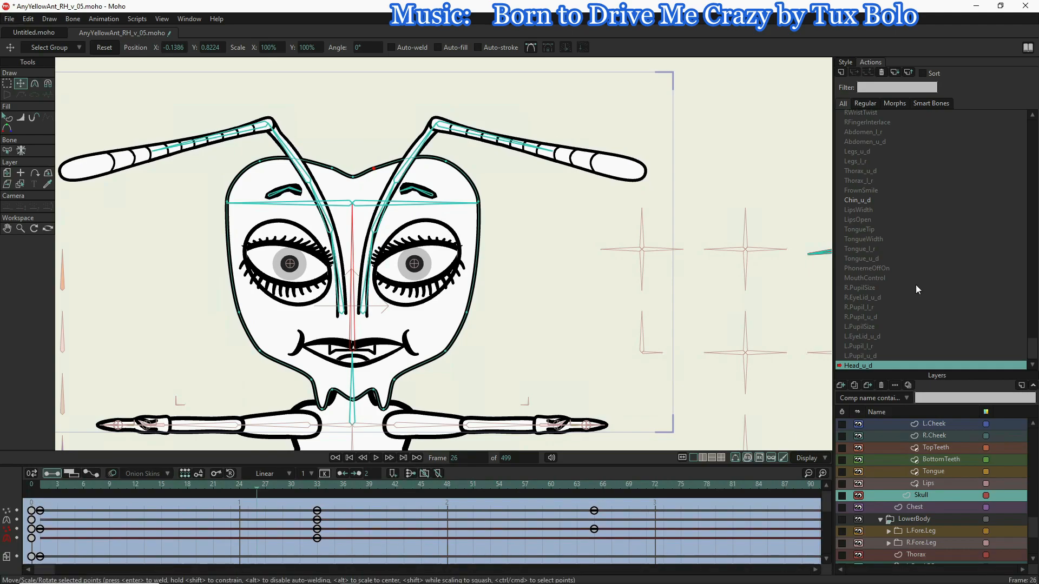
- Return to the Mainline timeline and select the EveryYellowAnt bone layer with the Manipulate Bones tool
scroll(888, 146, up, 4)
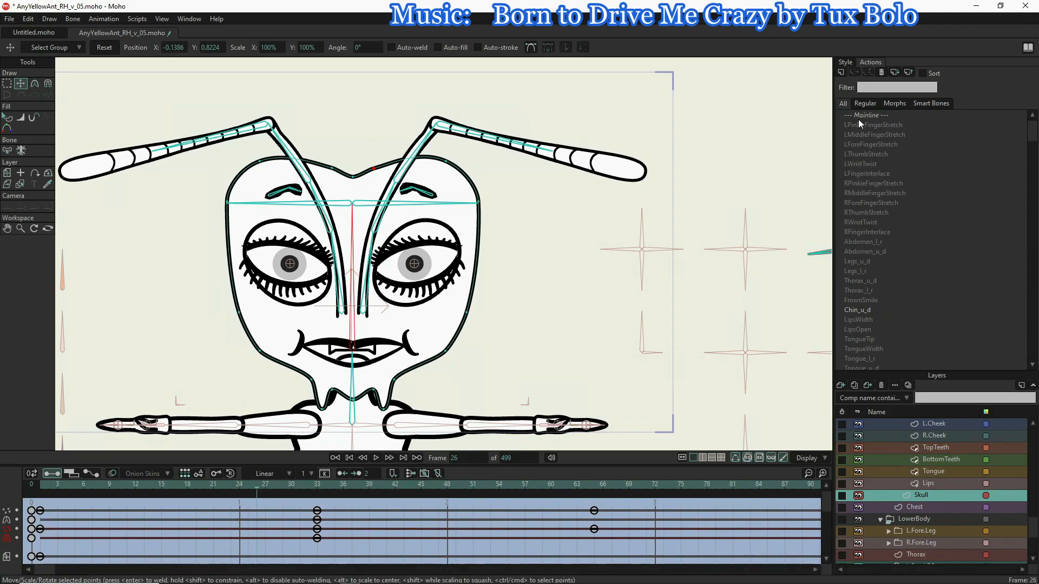
click(858, 119)
double_click(859, 117)
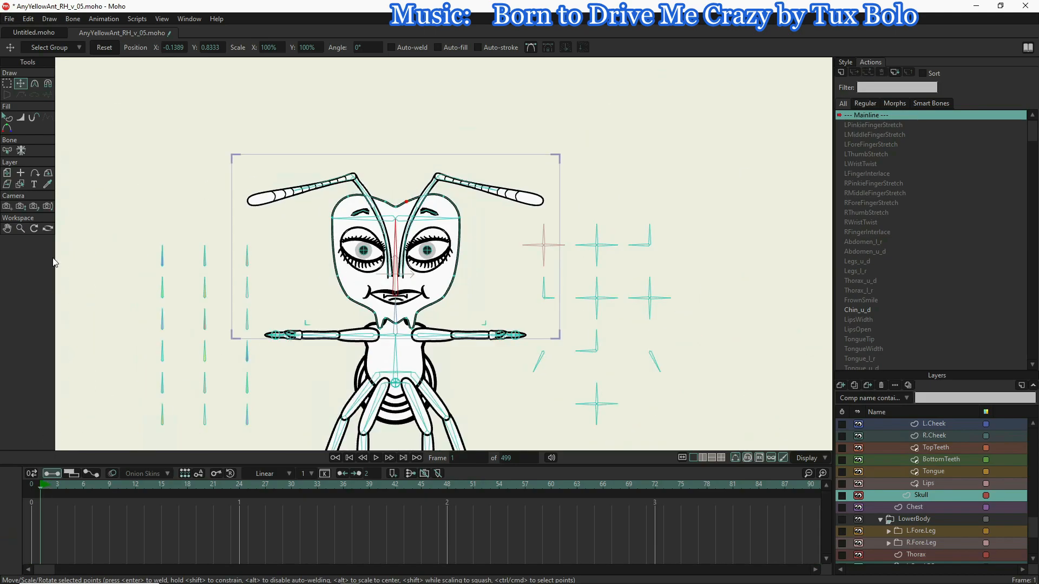
scroll(945, 486, up, 5)
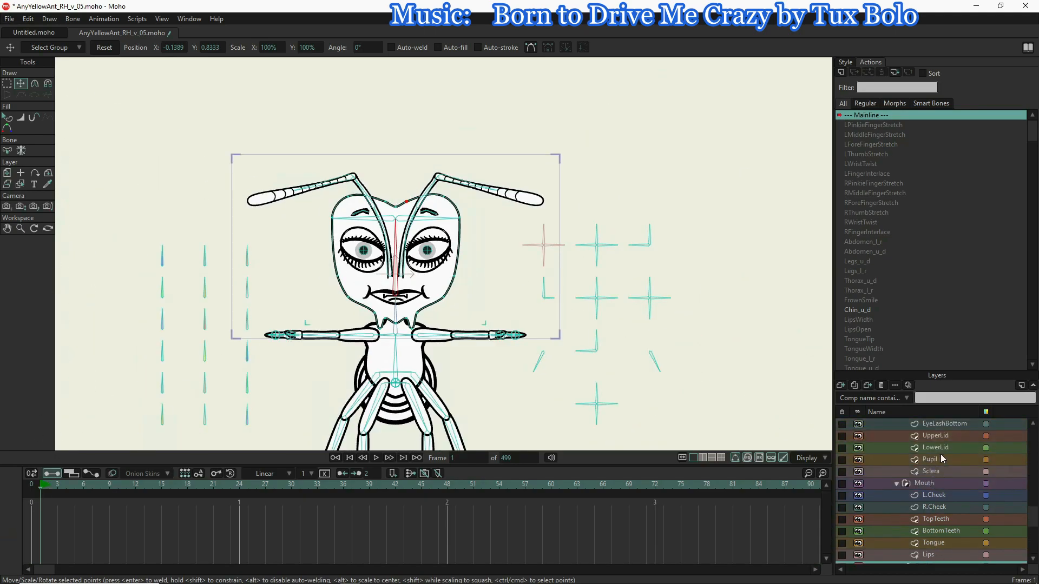
scroll(948, 443, up, 6)
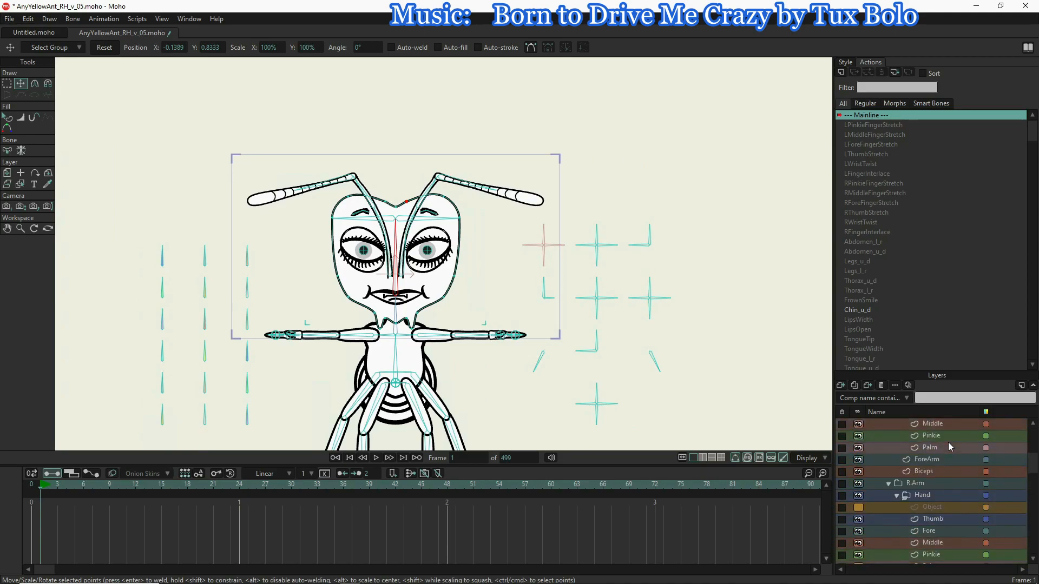
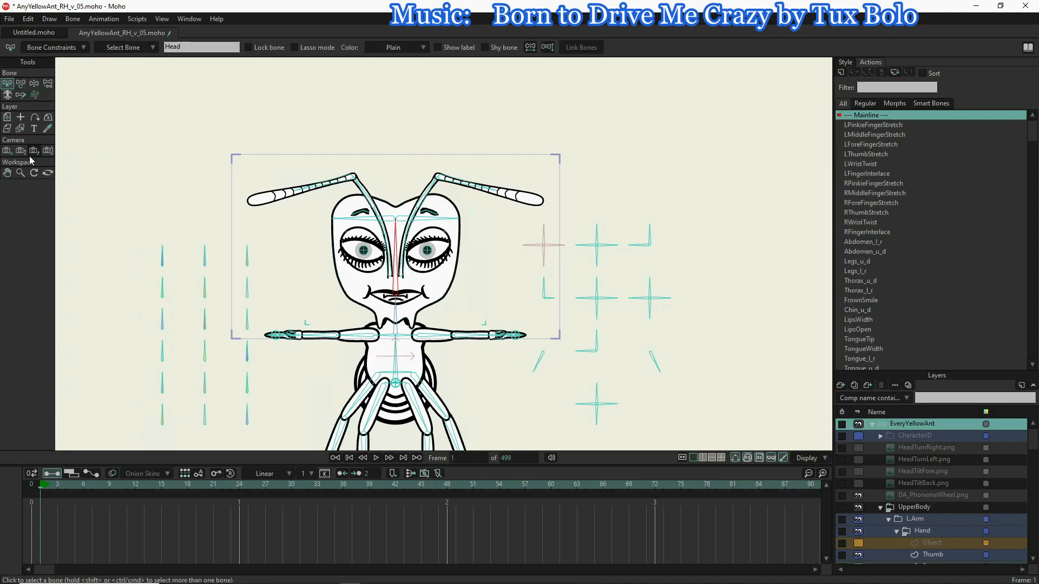
click(32, 86)
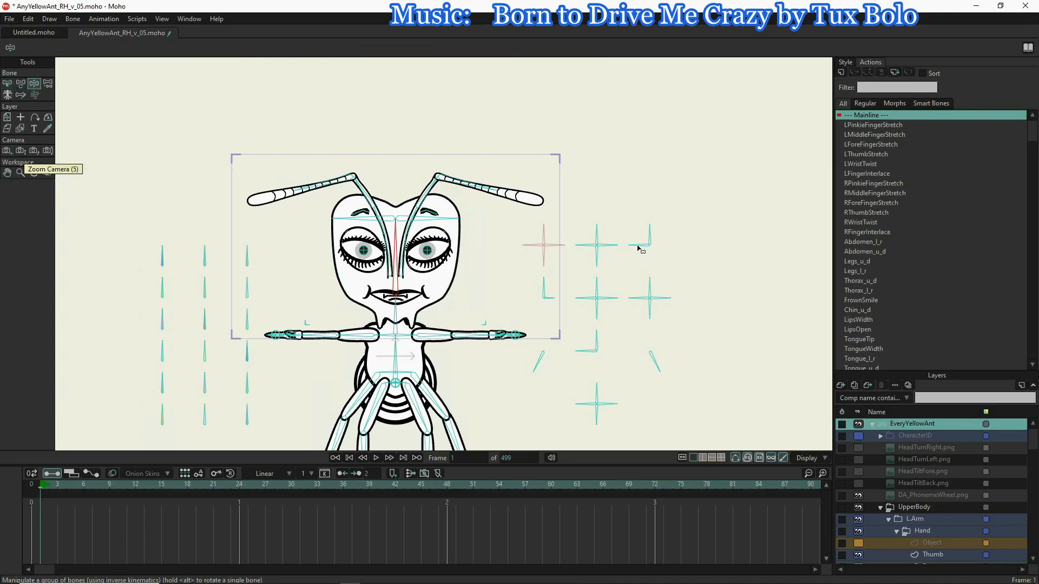
- Tilt the head down with the Head_u_d control bone in Mainline and reopen the Head_u_d smart bone action
mouse_move(639, 249)
mouse_down()
mouse_move(637, 261)
mouse_move(636, 232)
mouse_move(634, 266)
mouse_move(633, 233)
mouse_move(632, 255)
mouse_up()
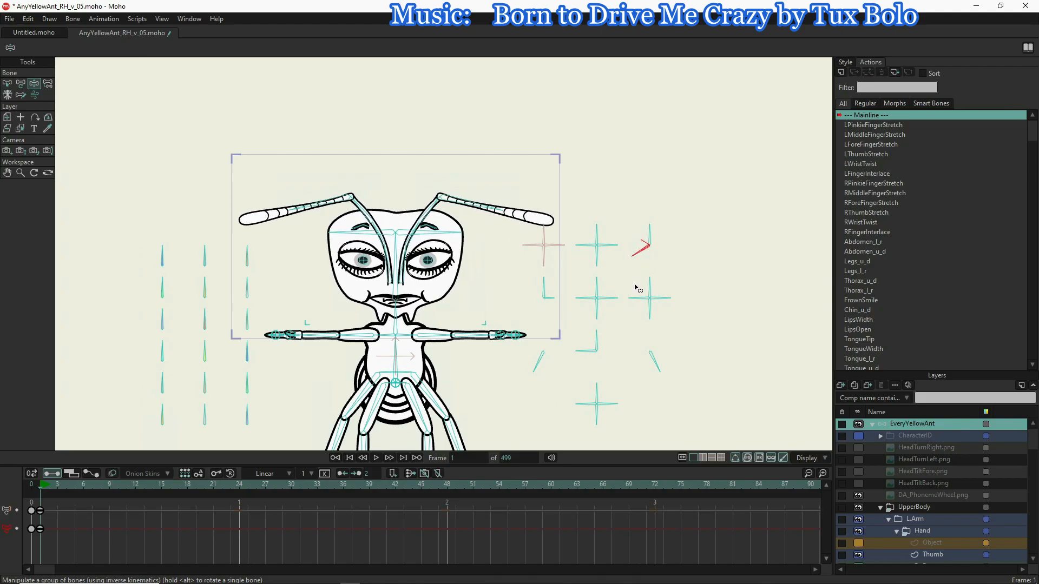
scroll(871, 320, down, 5)
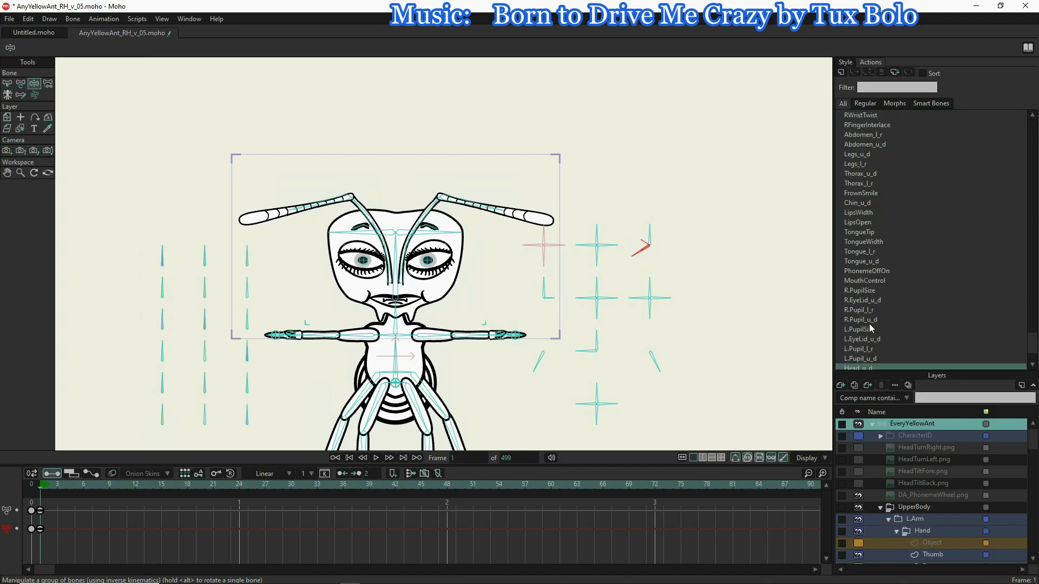
double_click(855, 366)
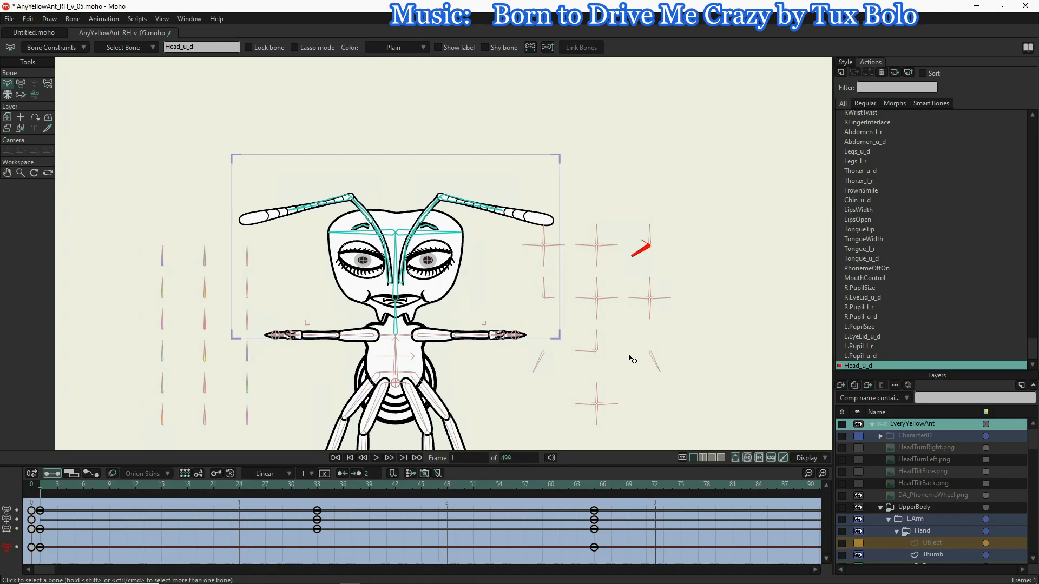
- Scale the Mouth layer uniformly to 96.8% at frame 1 of the Head_u_d action with Transform Layer
scroll(964, 533, down, 4)
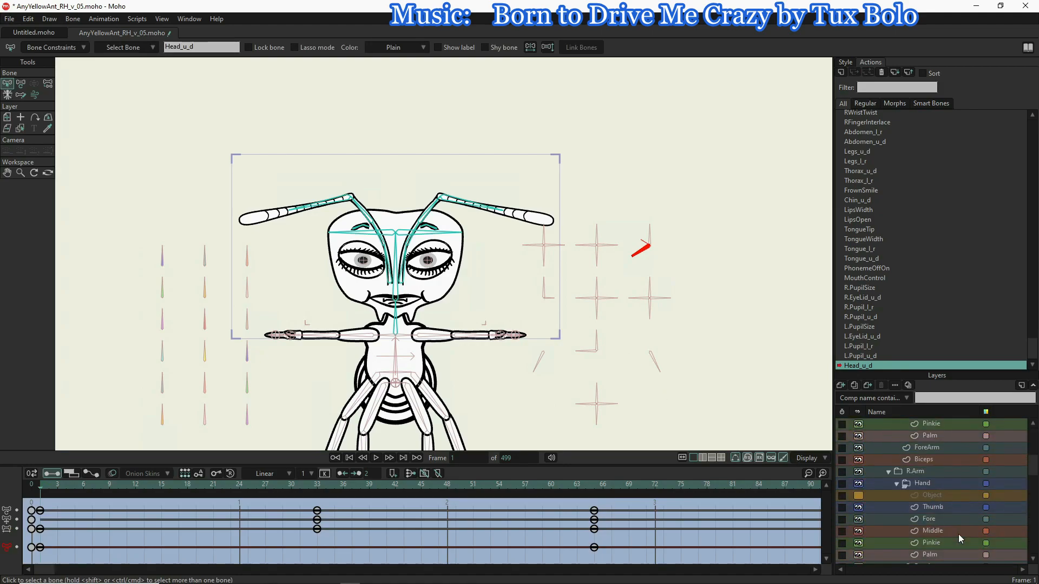
scroll(953, 530, down, 5)
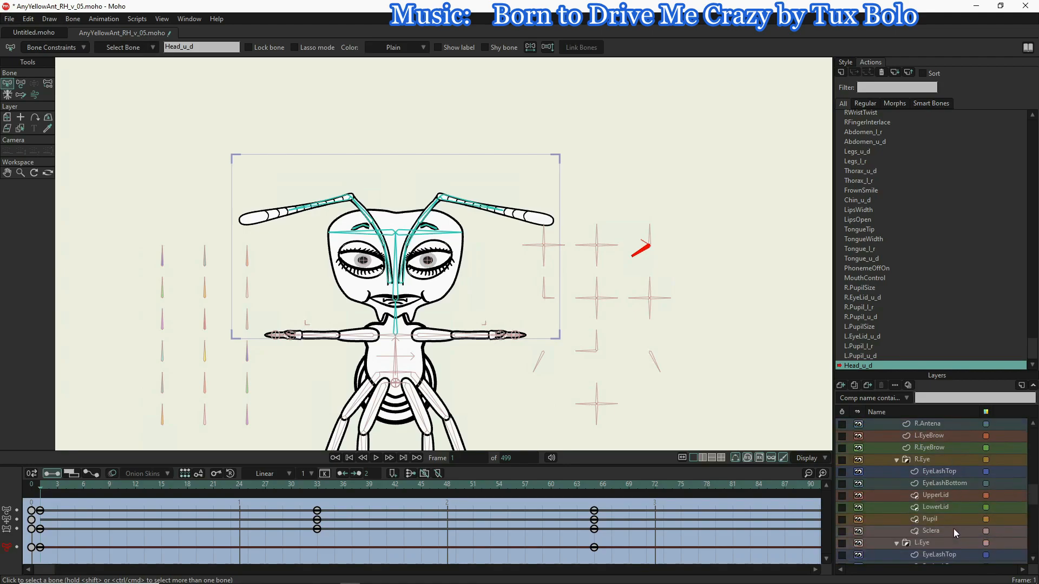
scroll(952, 531, down, 3)
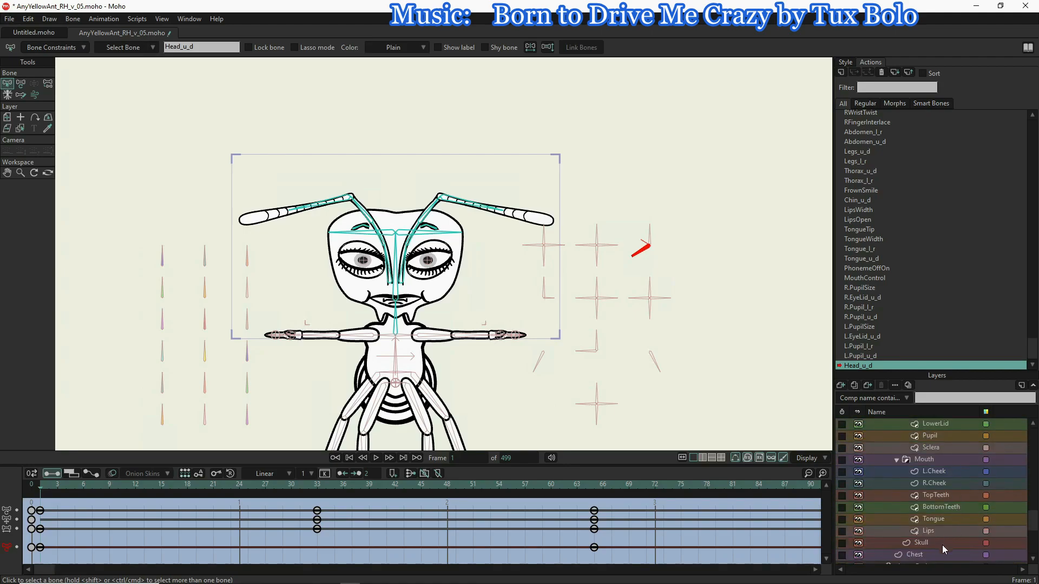
scroll(940, 505, up, 2)
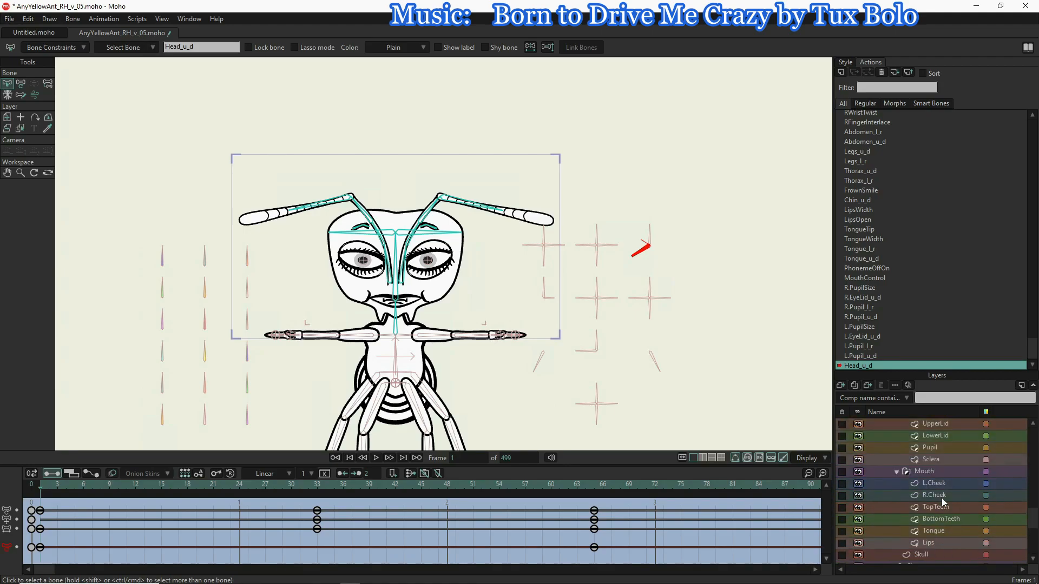
click(939, 473)
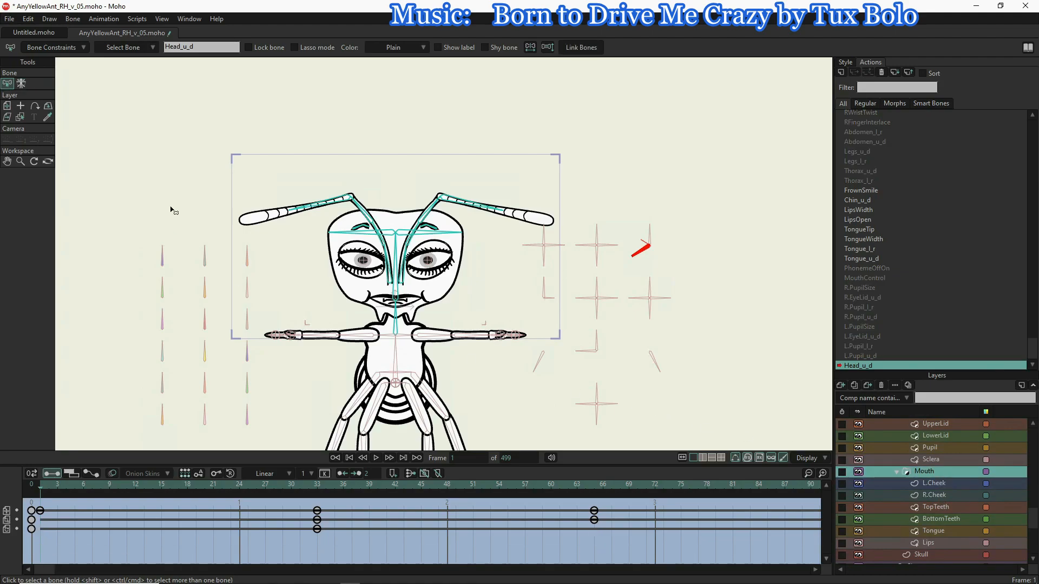
click(7, 105)
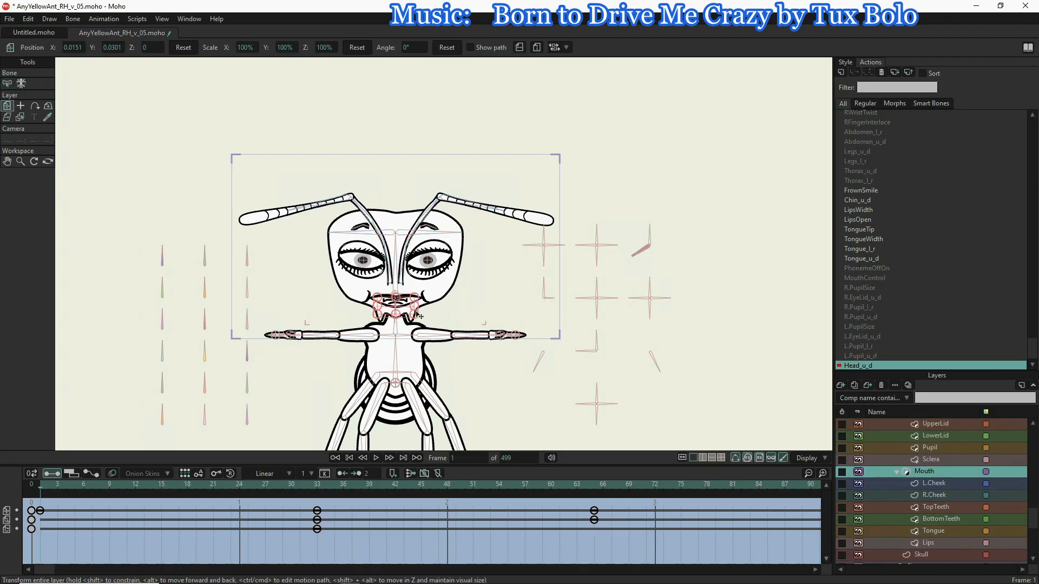
scroll(420, 316, up, 5)
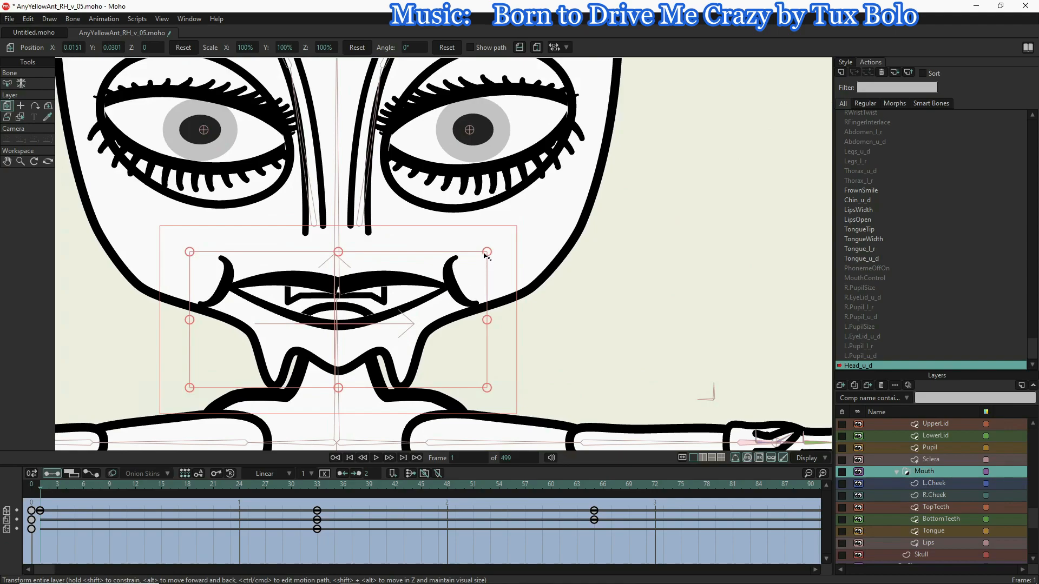
drag(486, 253, 485, 262)
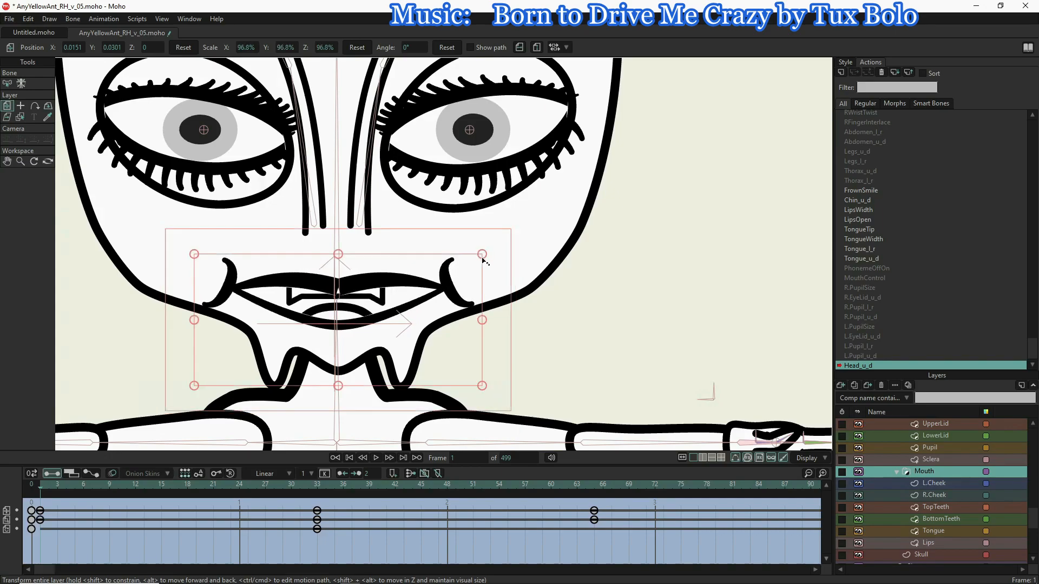
- Compare the mouth across the head movement and scale it at frame 65 to X 98.6%, Y 85.5% and Z 97.5%
click(317, 484)
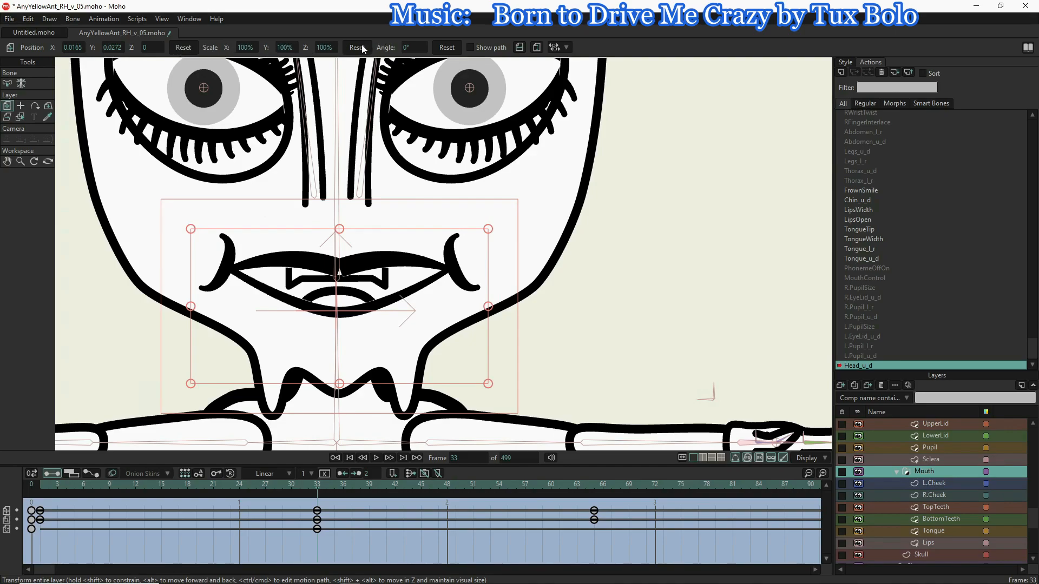
click(41, 485)
drag(41, 485, 404, 487)
drag(495, 508, 594, 514)
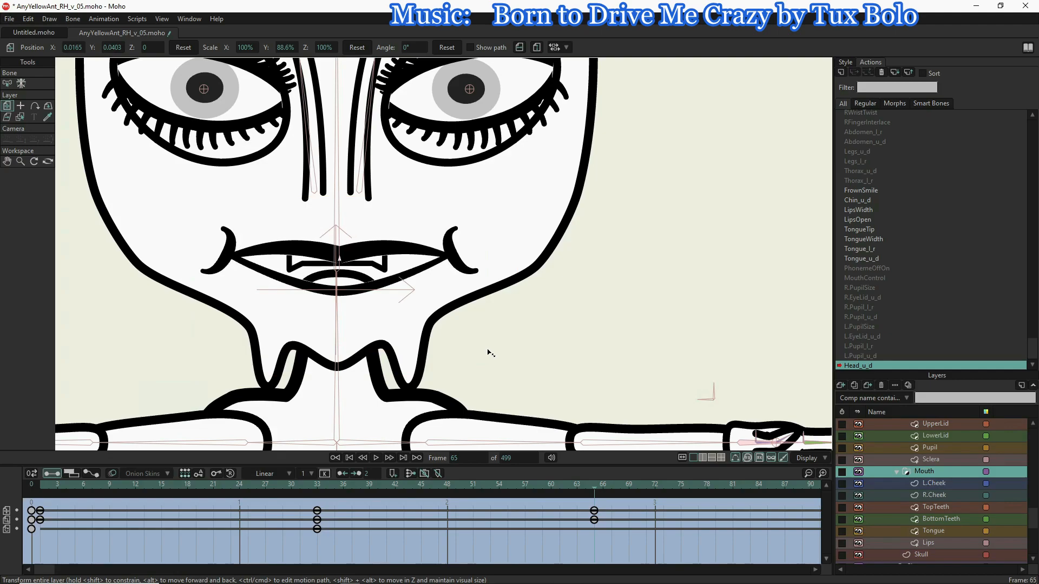
drag(488, 350, 487, 349)
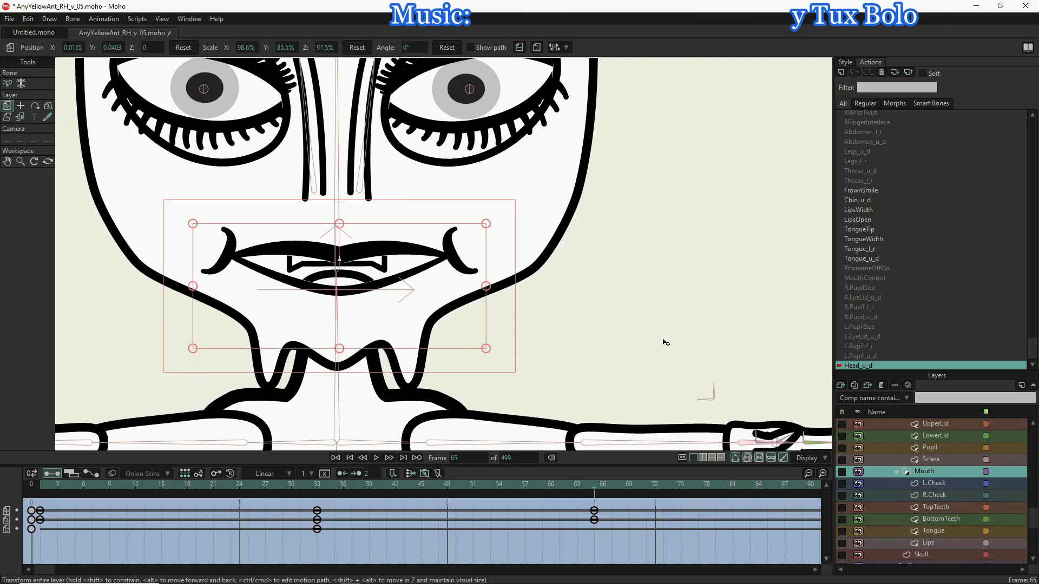
- Return to Mainline and swing the EveryYellowAnt layer's Head_u_d control bone with Manipulate Bones to test the mouth scaling
scroll(869, 167, up, 4)
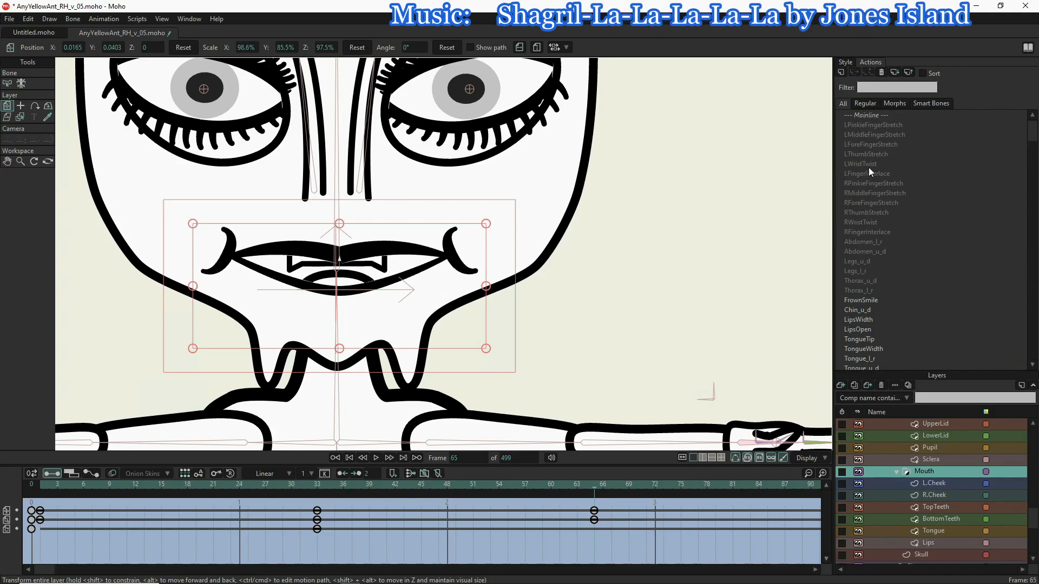
click(862, 117)
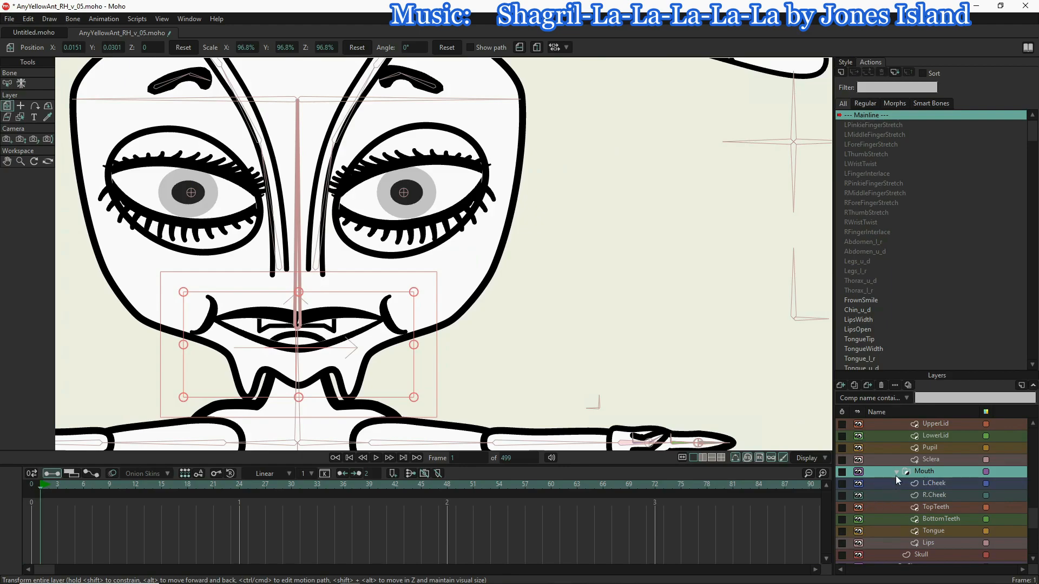
scroll(887, 456, up, 5)
scroll(887, 456, up, 5)
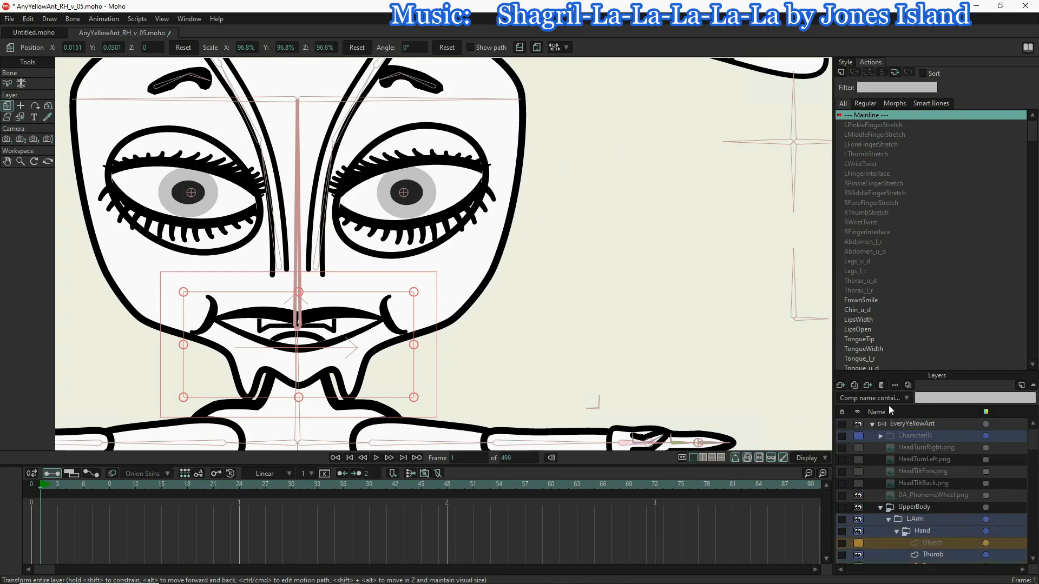
click(898, 423)
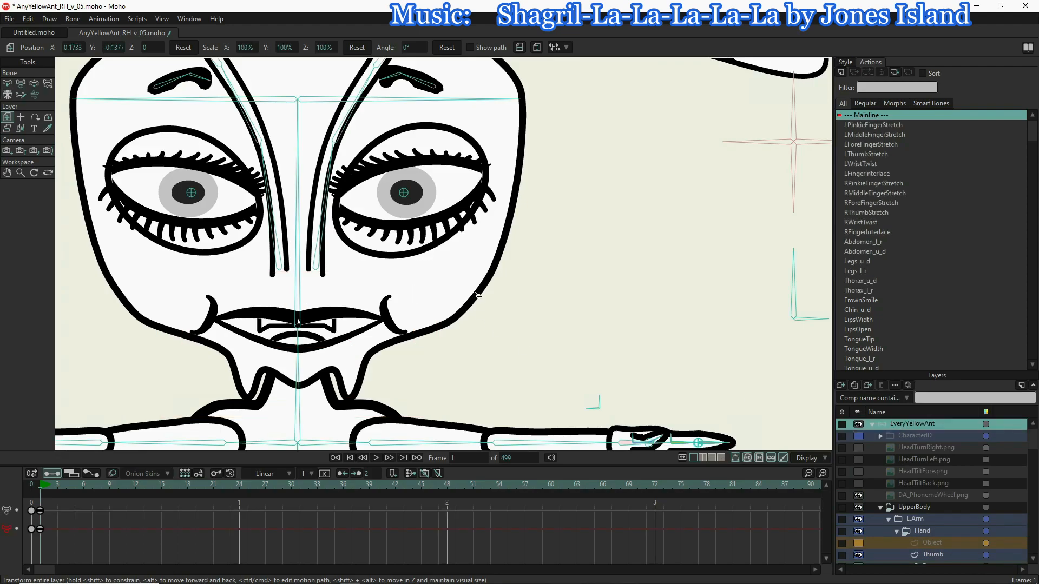
scroll(477, 292, down, 3)
scroll(238, 276, down, 2)
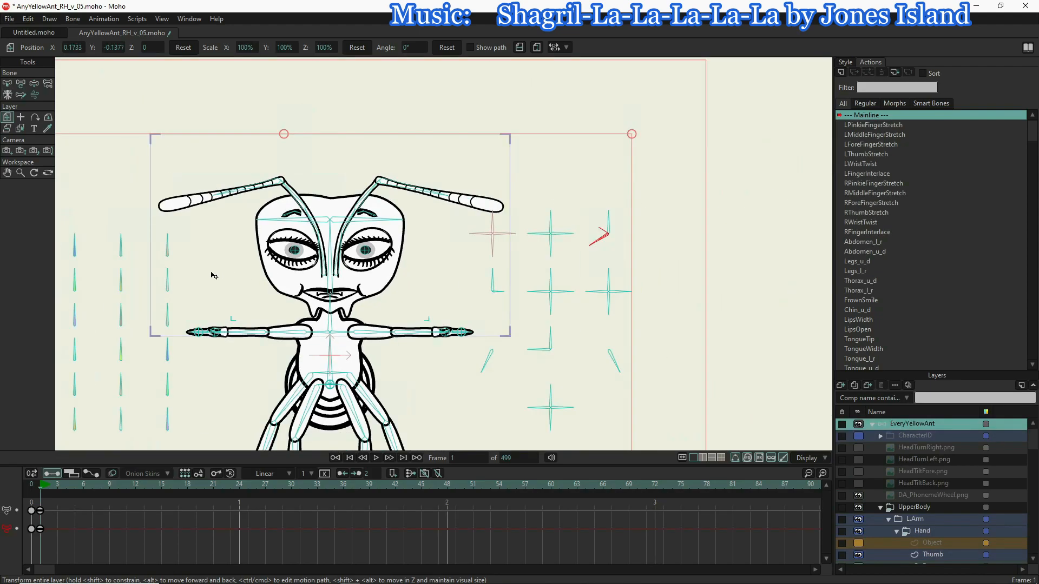
click(34, 83)
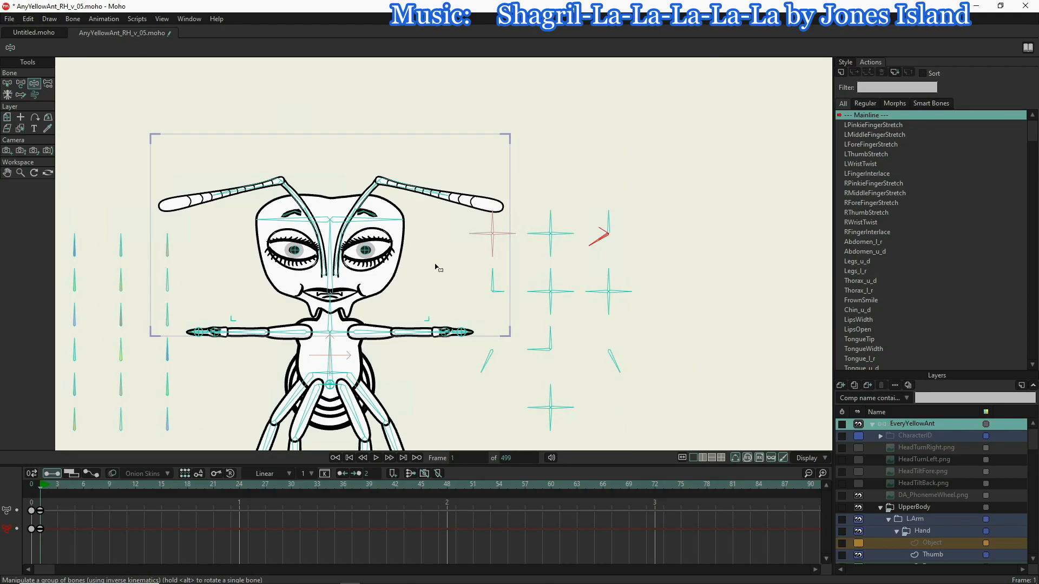
drag(591, 248, 522, 336)
- Reopen the Head_u_d action and squash the Mouth layer from below to a Y scale of 86.7% at frame 1
scroll(904, 327, down, 4)
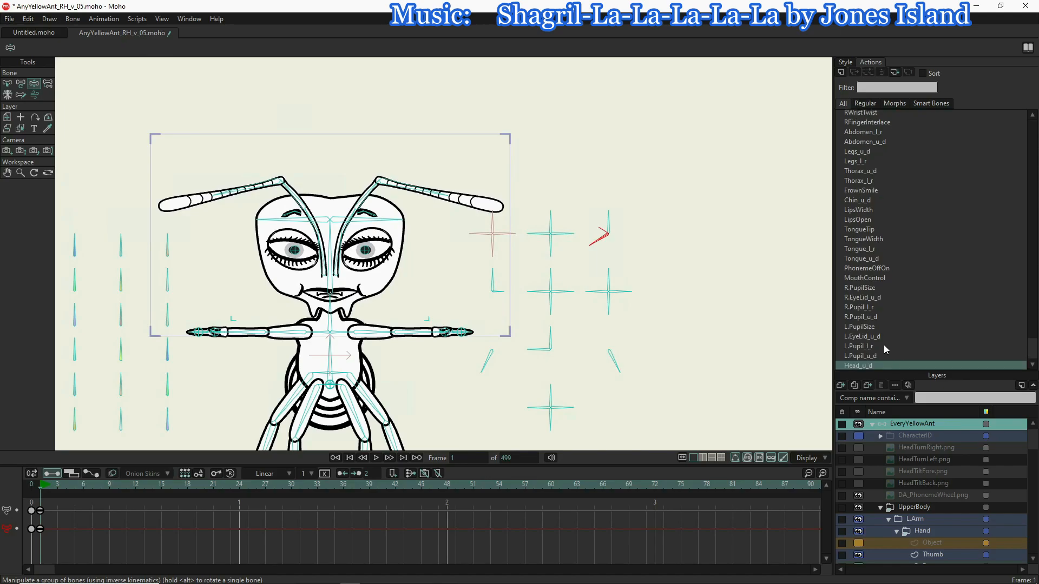
double_click(871, 365)
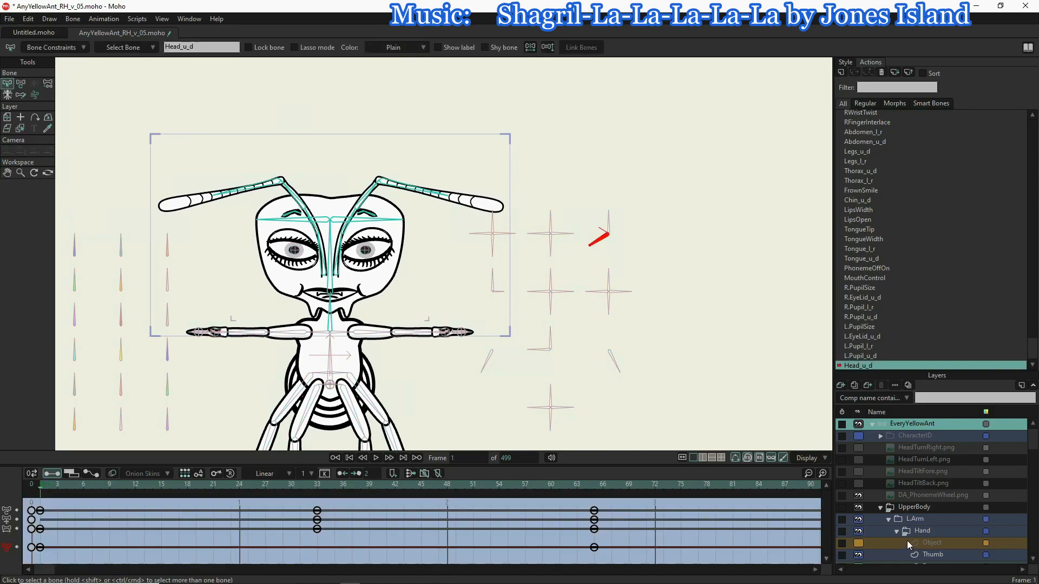
scroll(904, 505, down, 6)
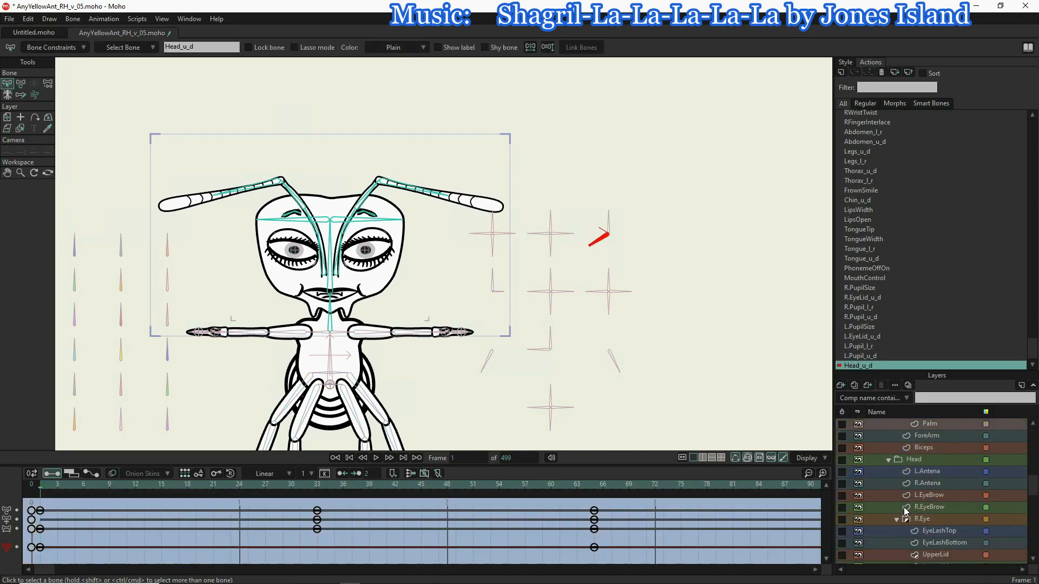
scroll(924, 465, down, 3)
scroll(924, 467, down, 4)
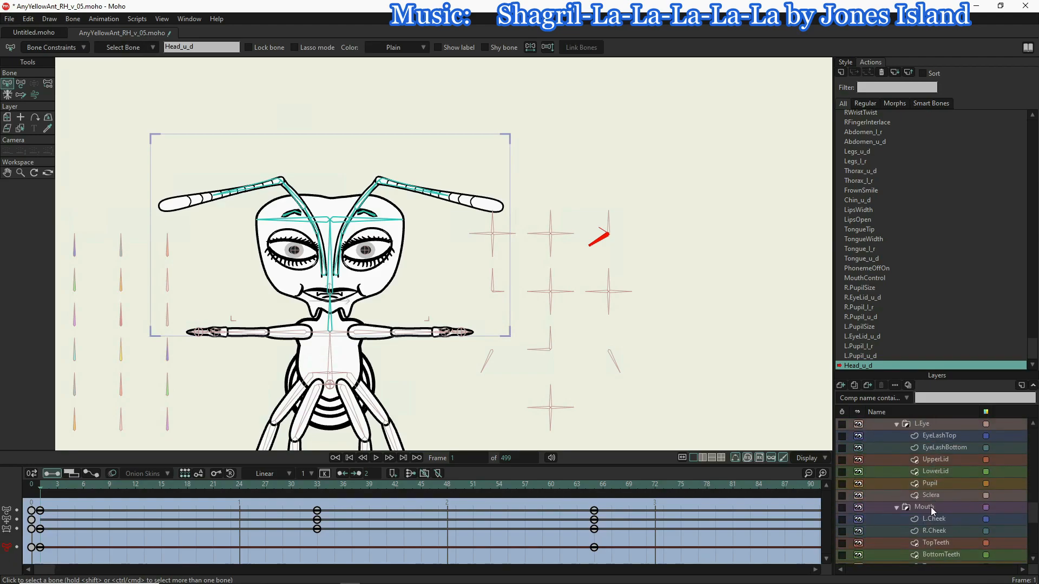
click(931, 508)
click(7, 106)
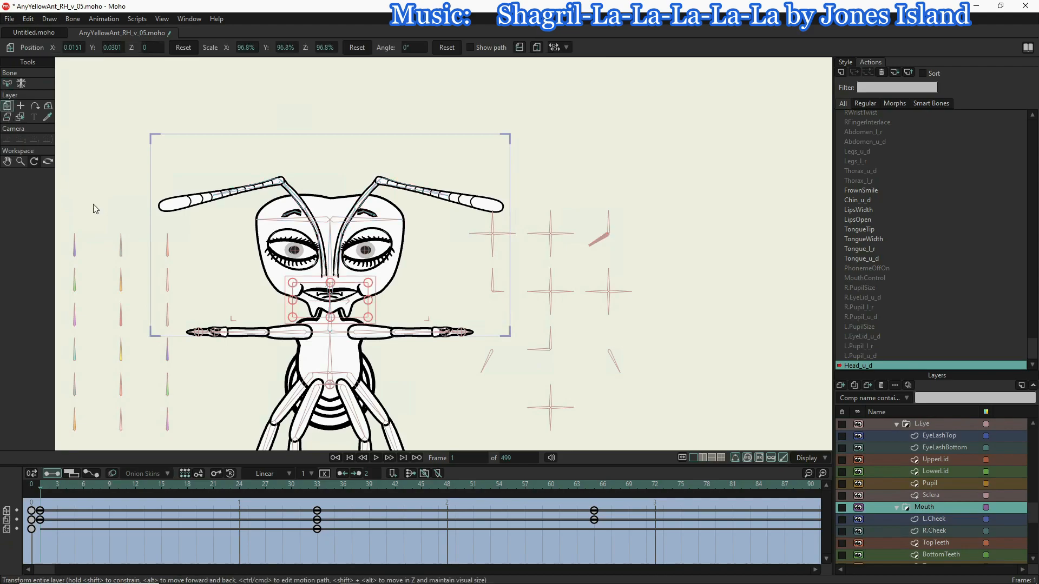
scroll(329, 310, up, 5)
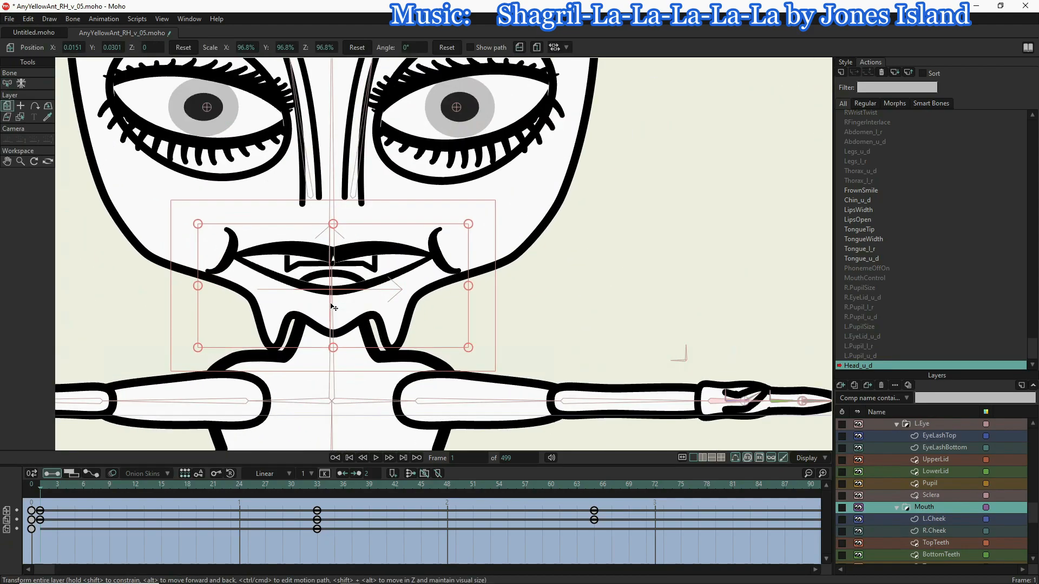
drag(332, 345, 338, 315)
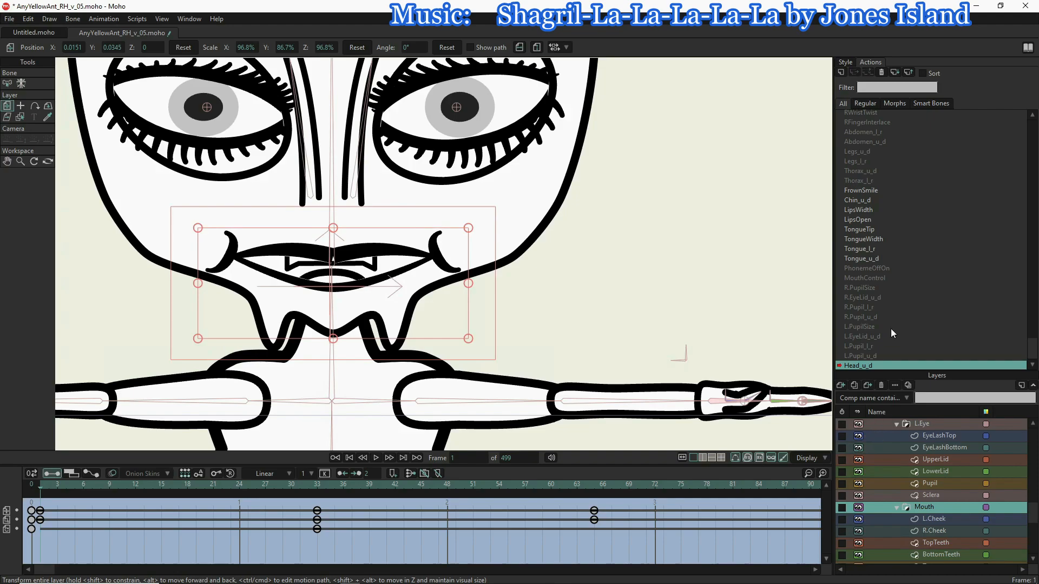
- Switch back to the Mainline timeline and activate Manipulate Bones on the EveryYellowAnt bone layer
scroll(887, 216, up, 4)
click(866, 115)
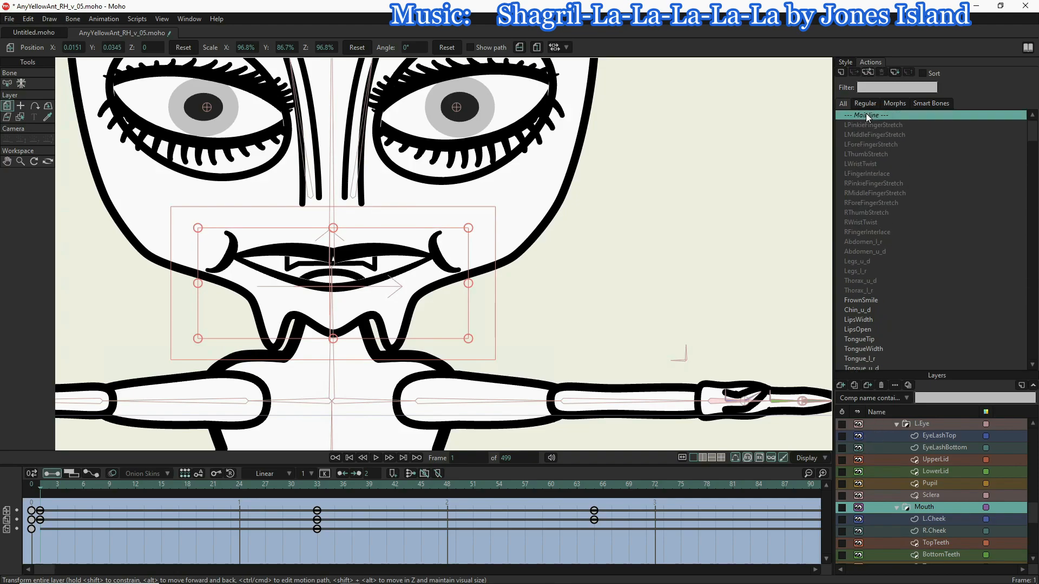
double_click(866, 114)
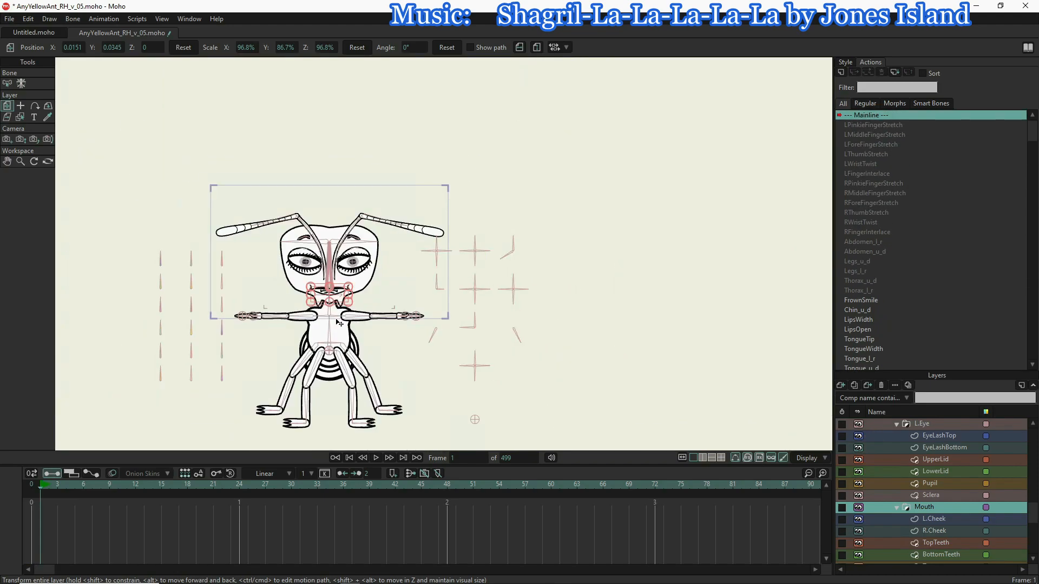
scroll(339, 323, up, 3)
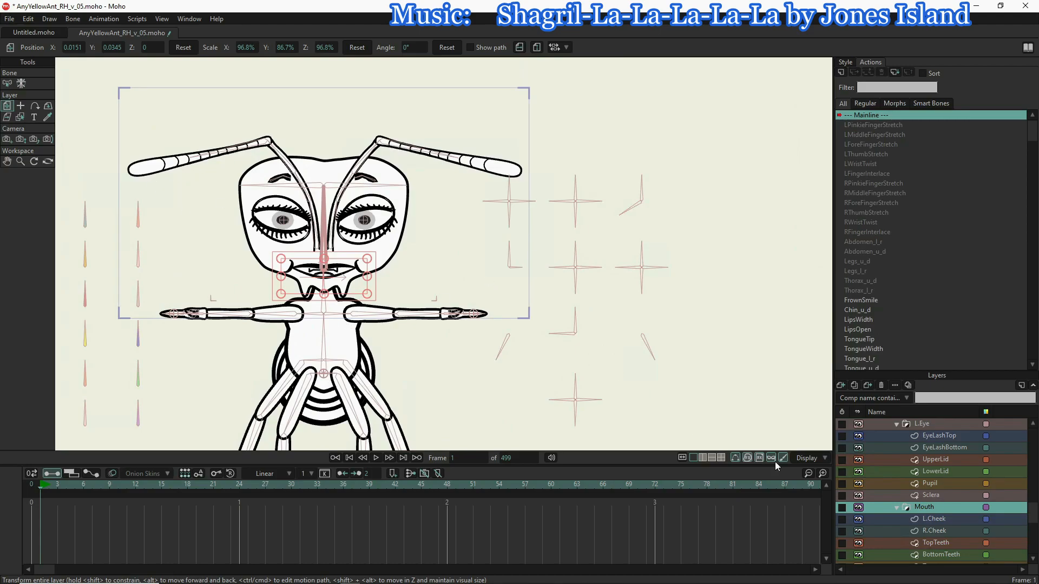
scroll(865, 466, down, 10)
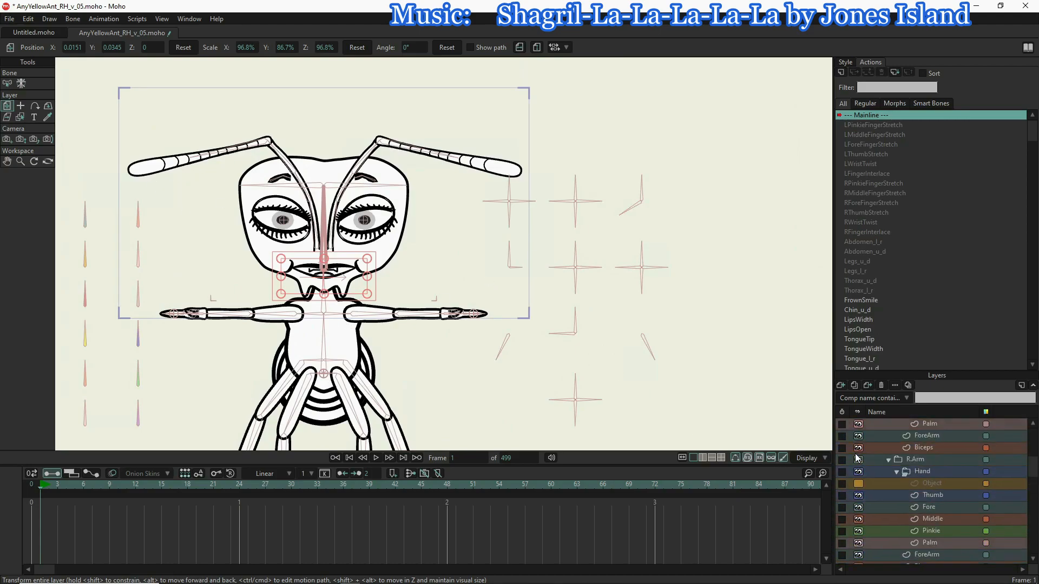
scroll(856, 457, up, 2)
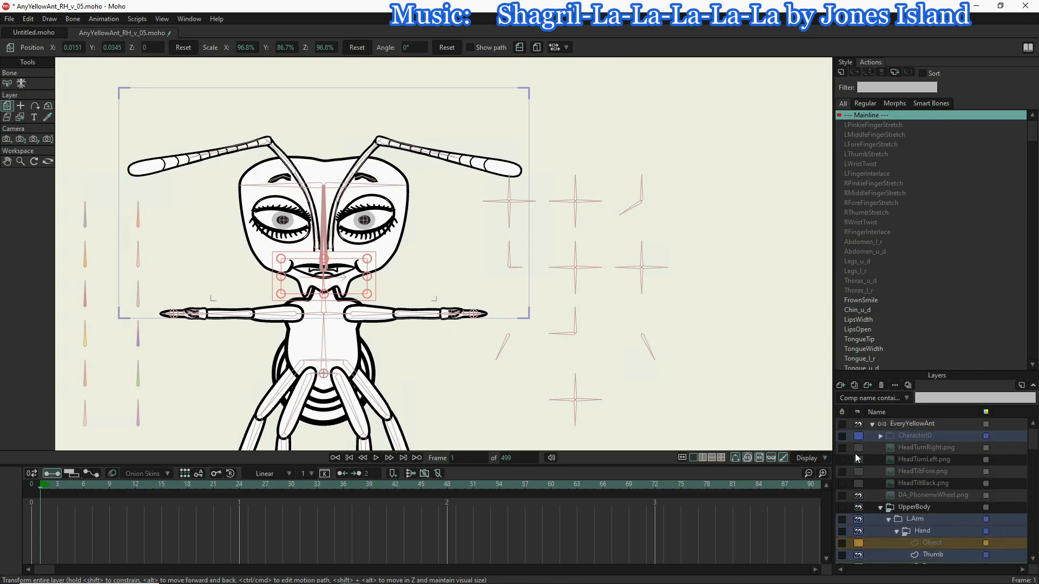
click(908, 424)
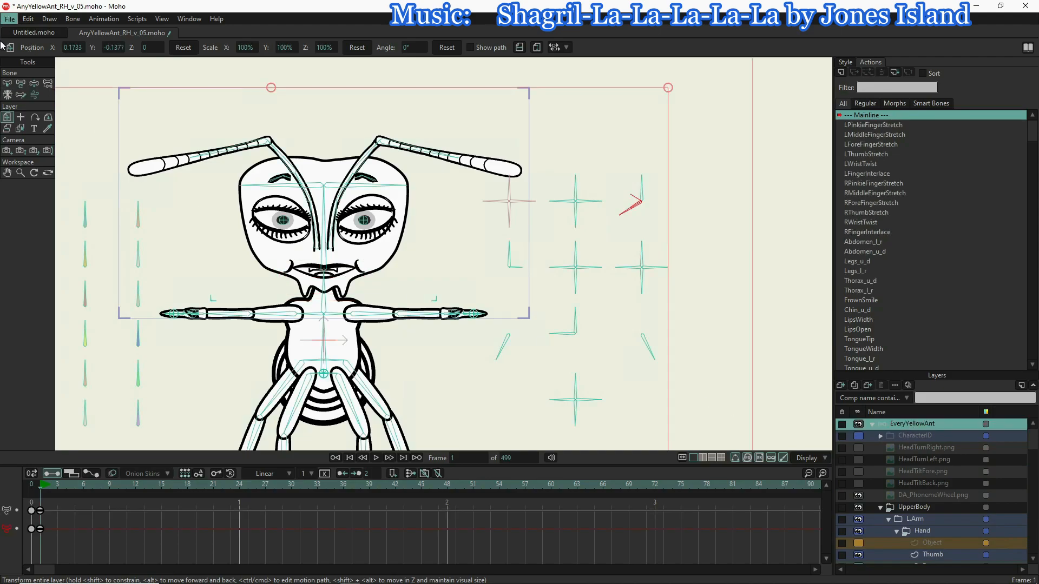
click(33, 84)
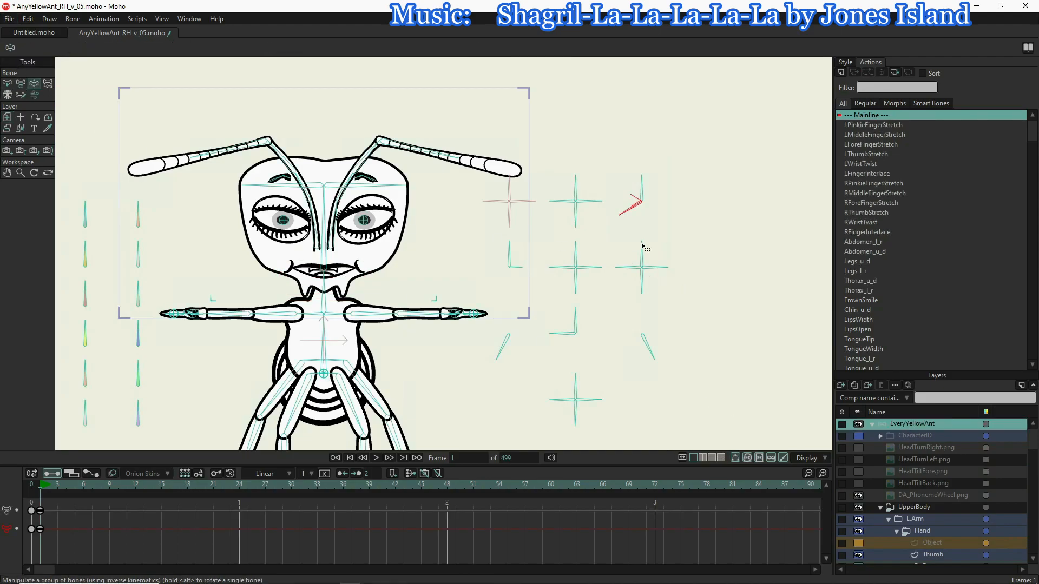
- Test the Head_u_d control bone and swing the eye control bones to open the lids wide and lower the pupils
drag(629, 218, 546, 279)
drag(569, 200, 548, 230)
drag(597, 206, 577, 176)
drag(582, 232, 517, 236)
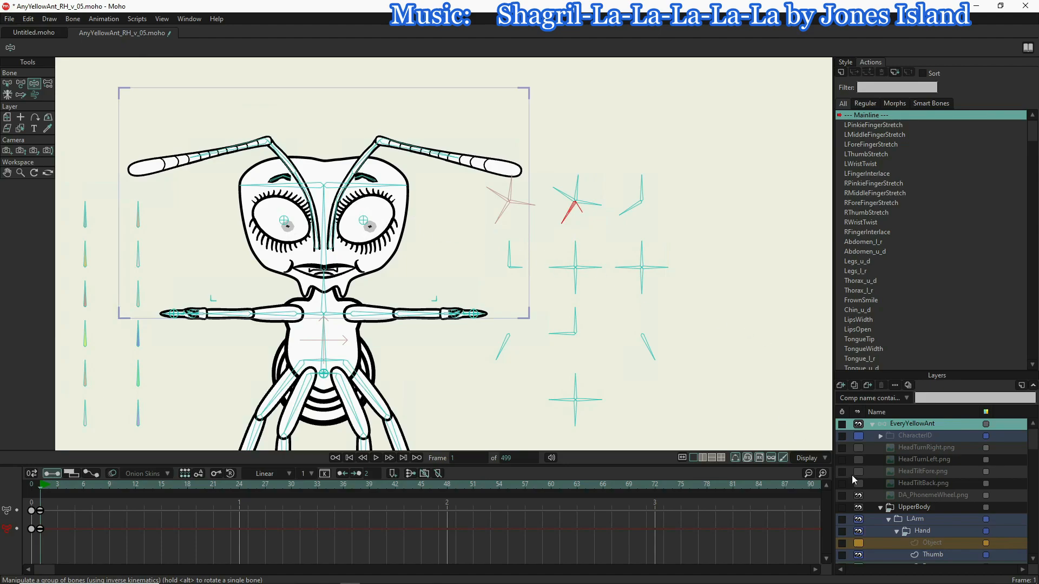
- Swing the Head_u_d control bone once more in Mainline, and delete all the test keyframes
mouse_move(623, 214)
mouse_down()
mouse_move(617, 176)
mouse_move(616, 228)
mouse_move(607, 177)
mouse_move(620, 229)
mouse_up()
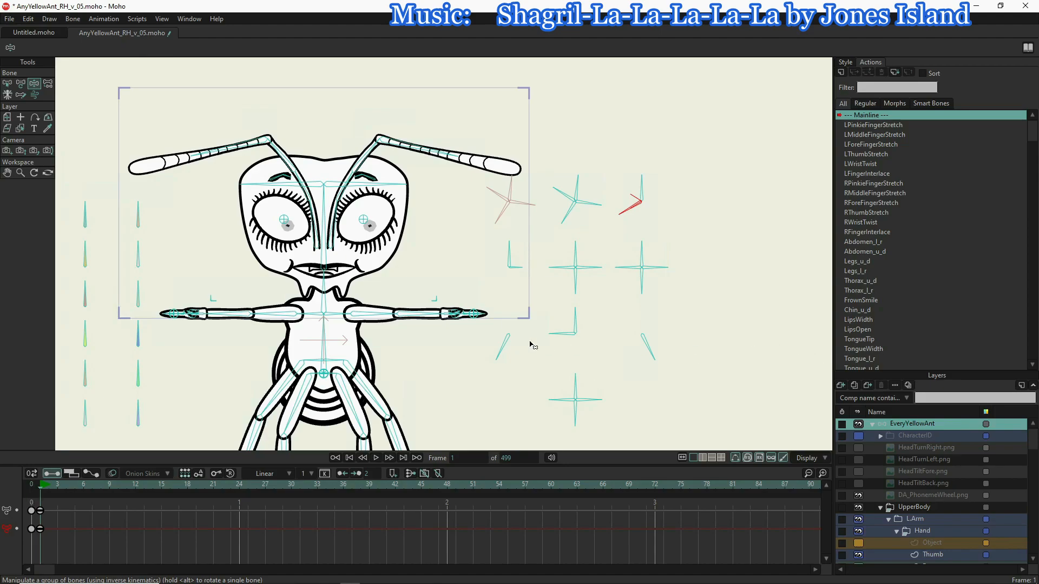
click(34, 487)
drag(55, 543, 0, 459)
key(Delete)
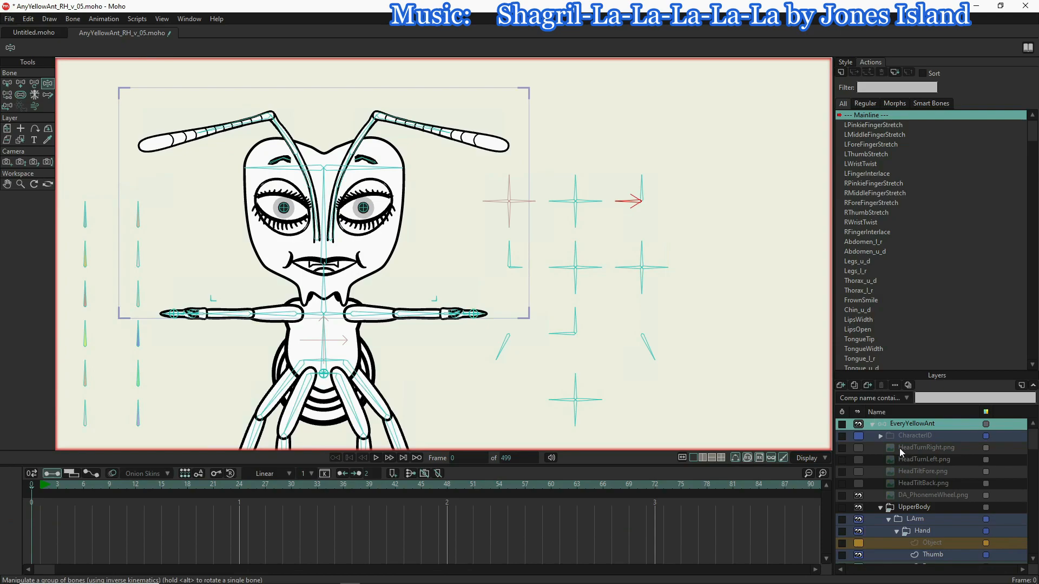
- Show the HeadTurnLeft.png reference layer and set its opacity to 43%
click(859, 460)
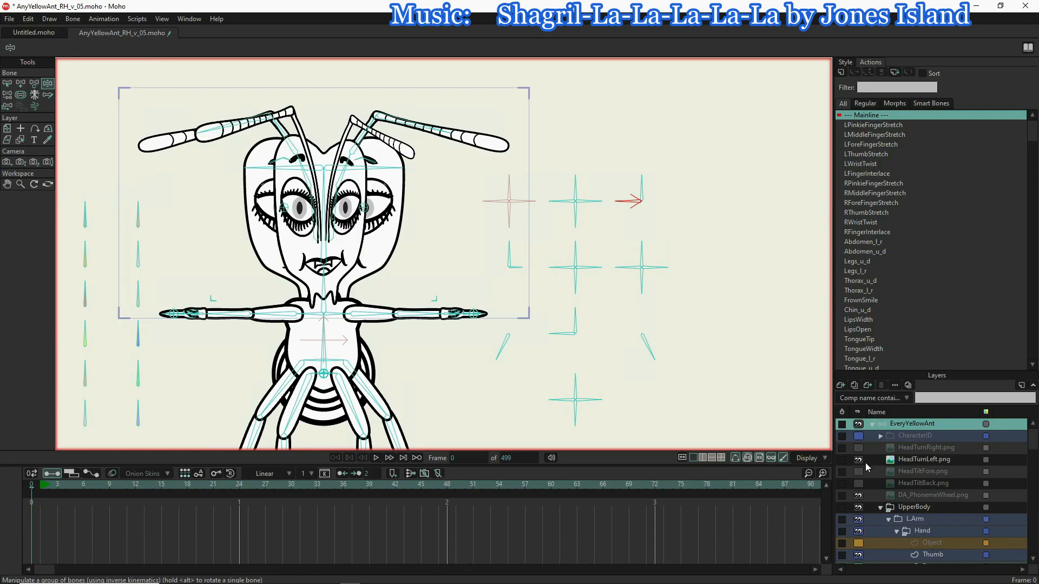
double_click(918, 460)
drag(433, 230, 246, 219)
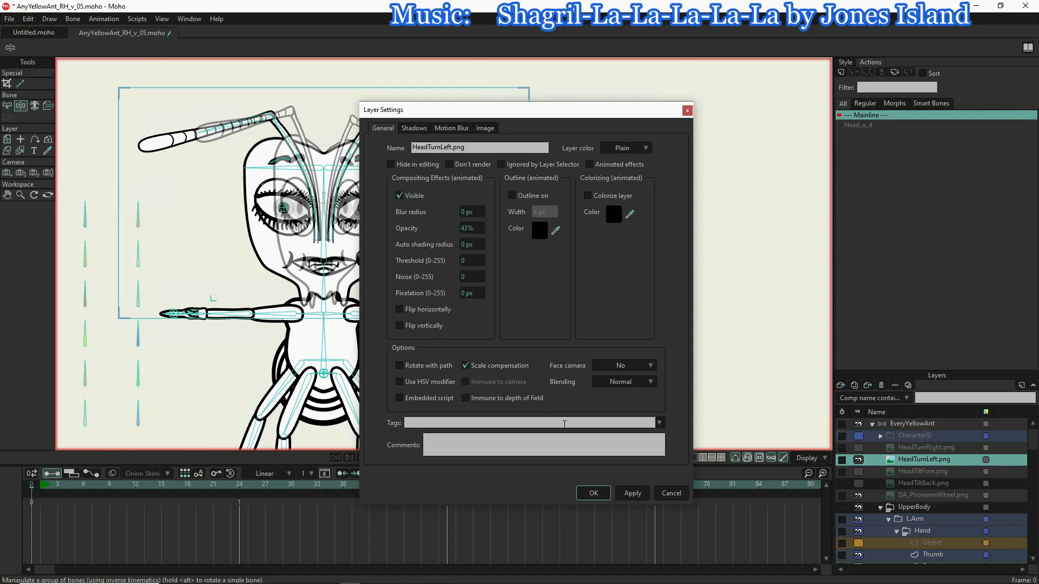
click(600, 491)
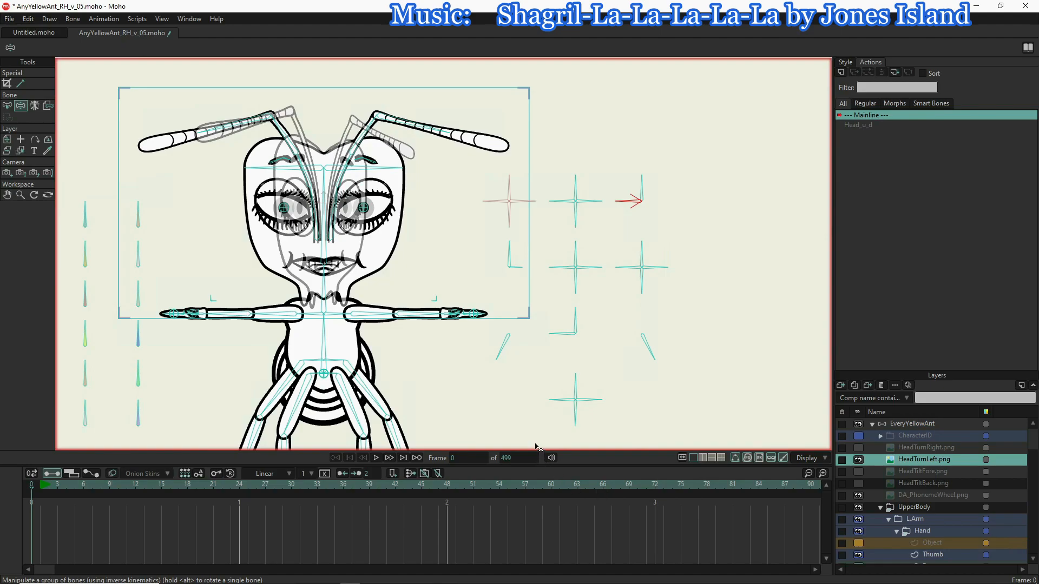
- On the EveryYellowAnt bone layer, select the head's left-right control bone and create an action named Head_l_r for it
scroll(321, 203, up, 2)
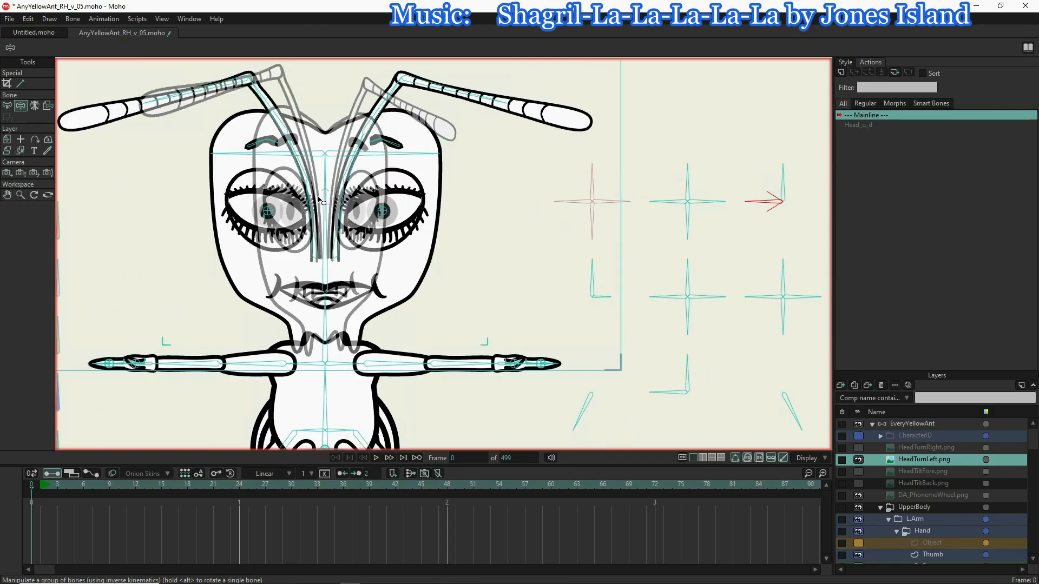
scroll(321, 203, up, 2)
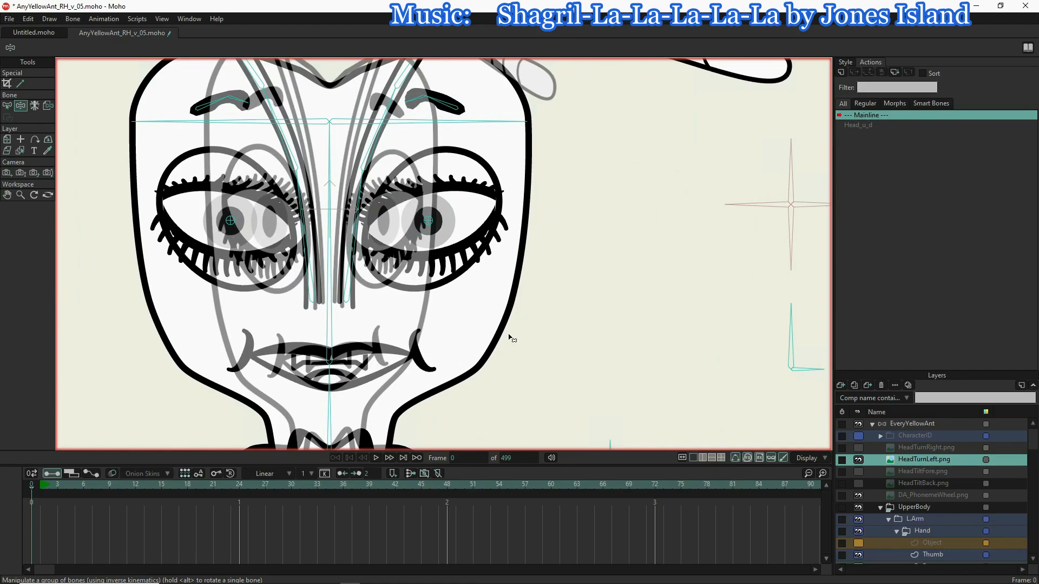
click(919, 427)
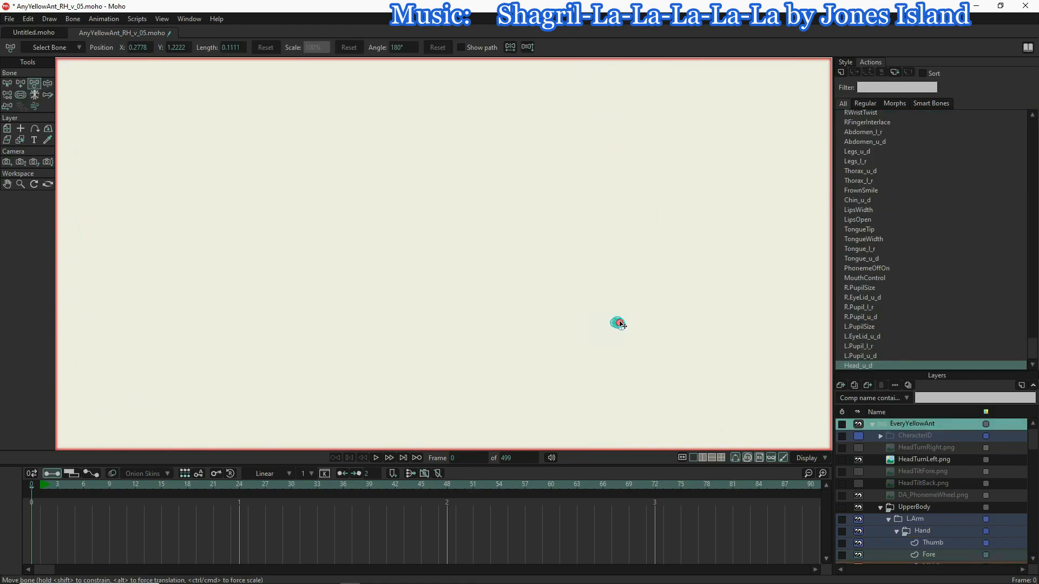
scroll(620, 324, up, 15)
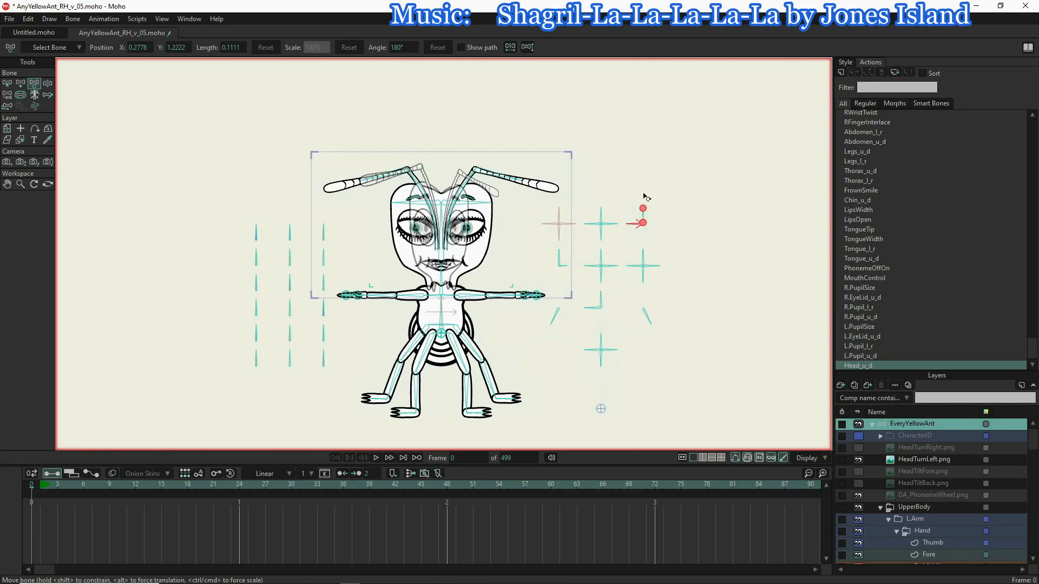
click(643, 212)
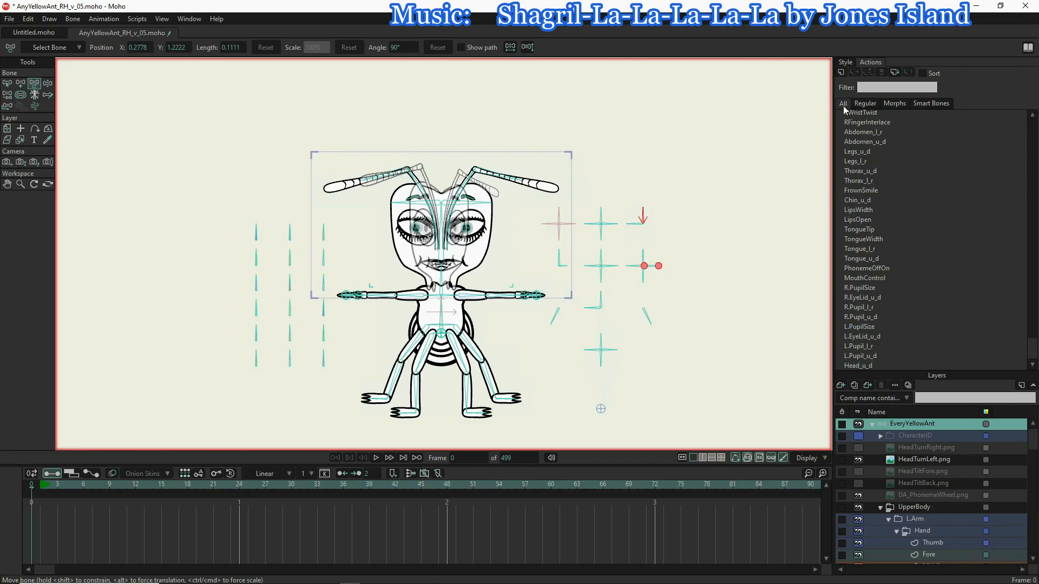
click(840, 72)
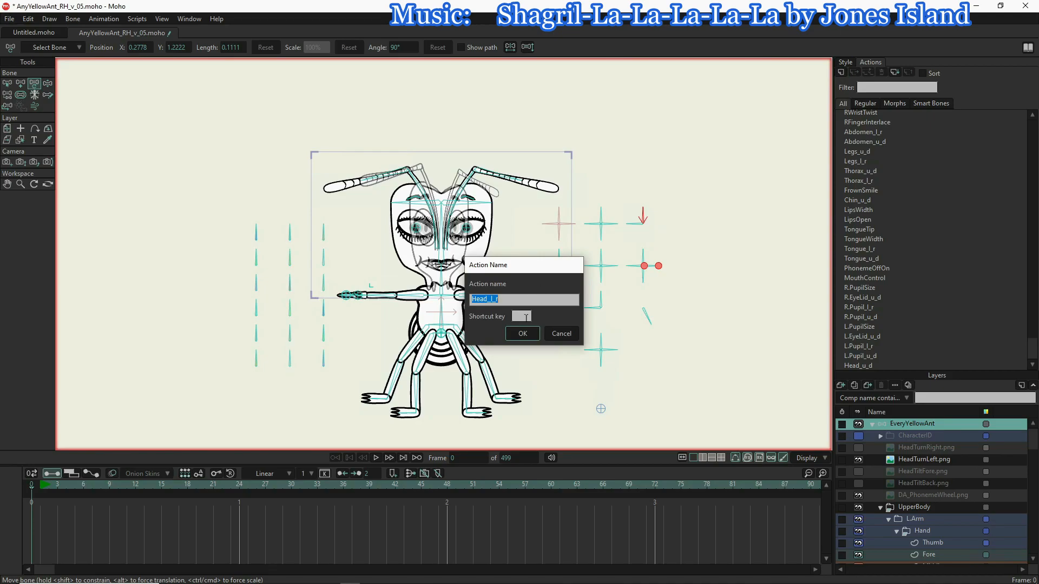
click(522, 335)
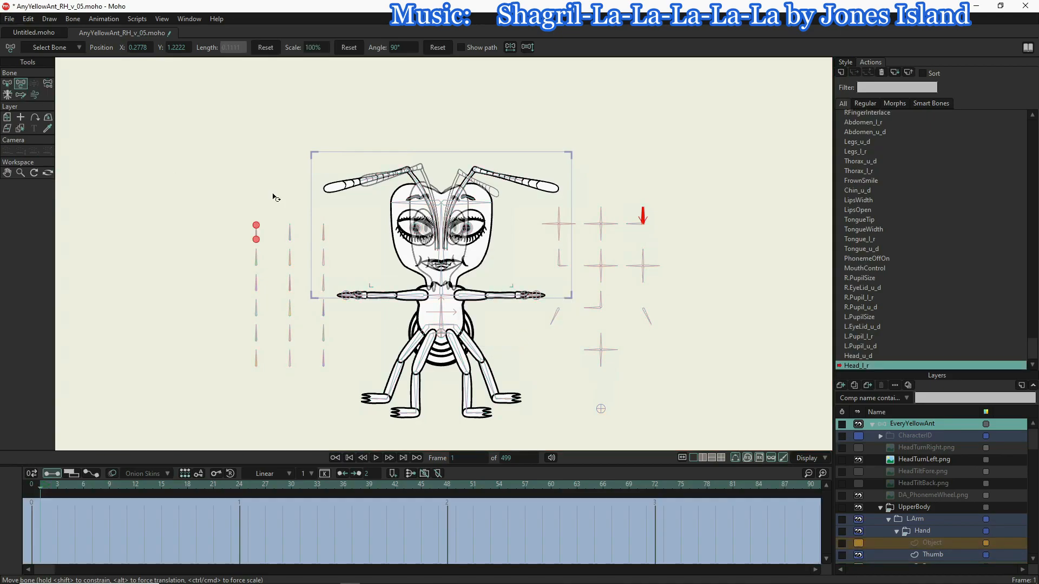
- Rotate the Head_l_r control bone to 122° at frame 1 and to 58° at frame 65
drag(646, 217, 637, 213)
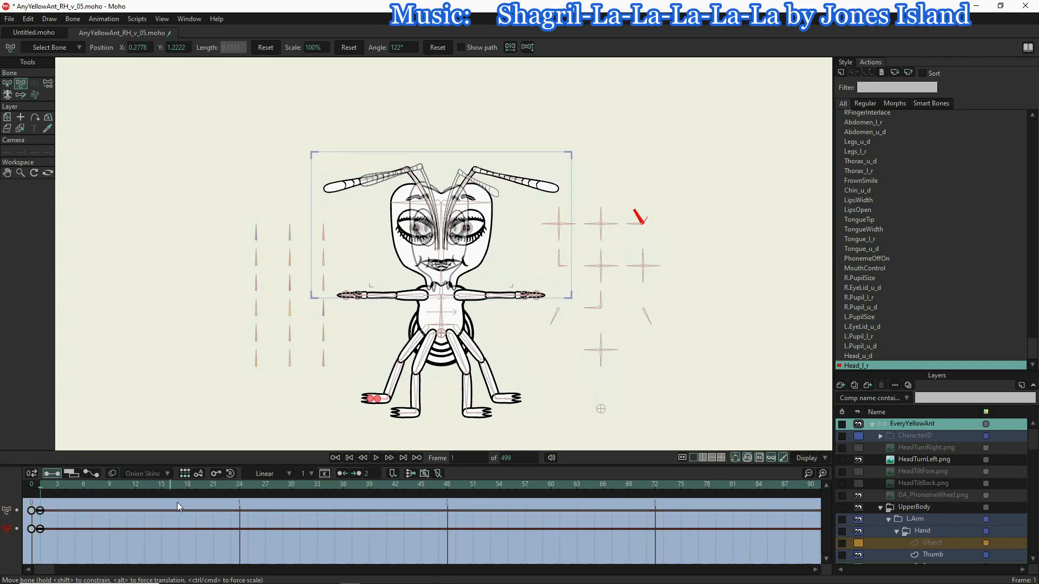
click(594, 487)
drag(641, 220, 649, 213)
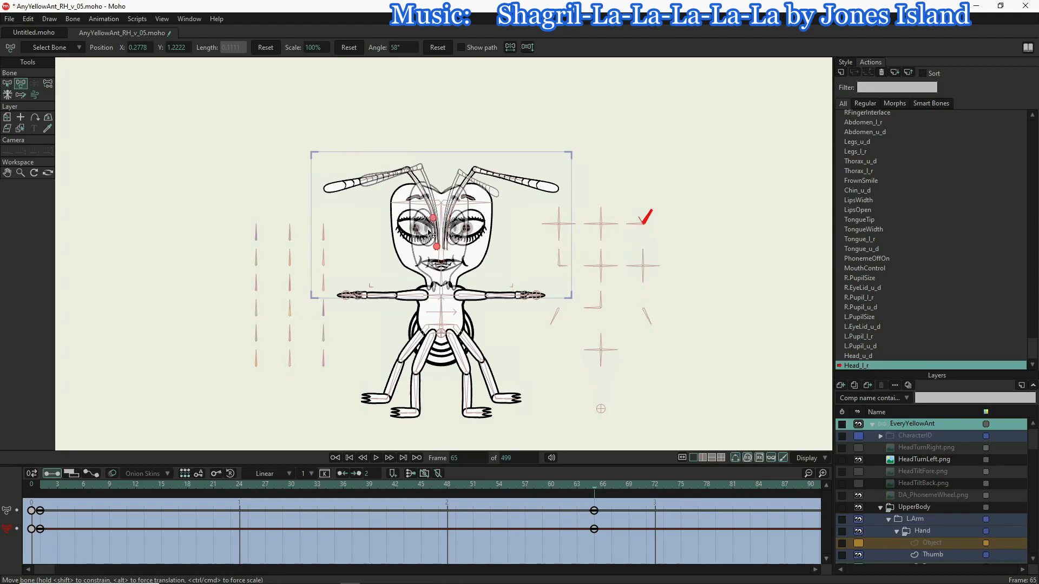
- At frame 65, move the base bones of both antennae inward to match the HeadTurnLeft reference
click(513, 285)
scroll(449, 227, up, 5)
scroll(434, 303, up, 5)
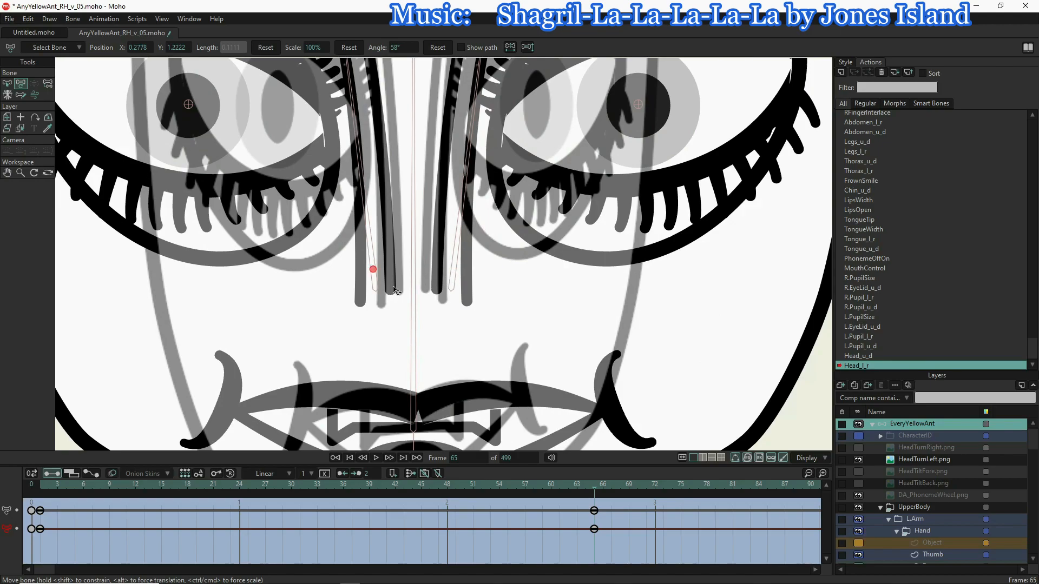
click(455, 270)
drag(456, 271, 435, 268)
click(378, 280)
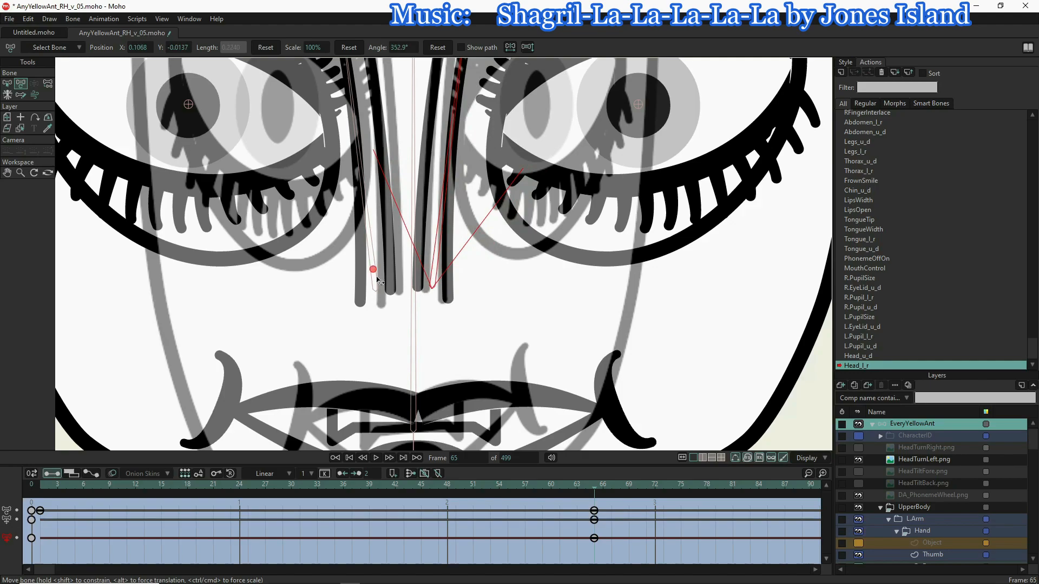
drag(373, 272, 389, 274)
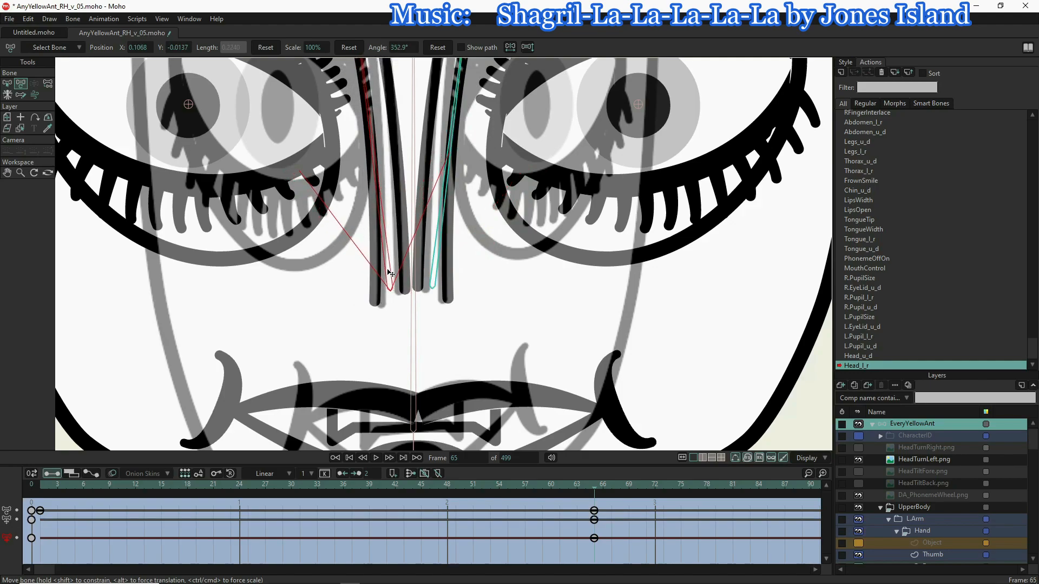
click(433, 275)
drag(434, 265, 423, 331)
scroll(433, 288, down, 2)
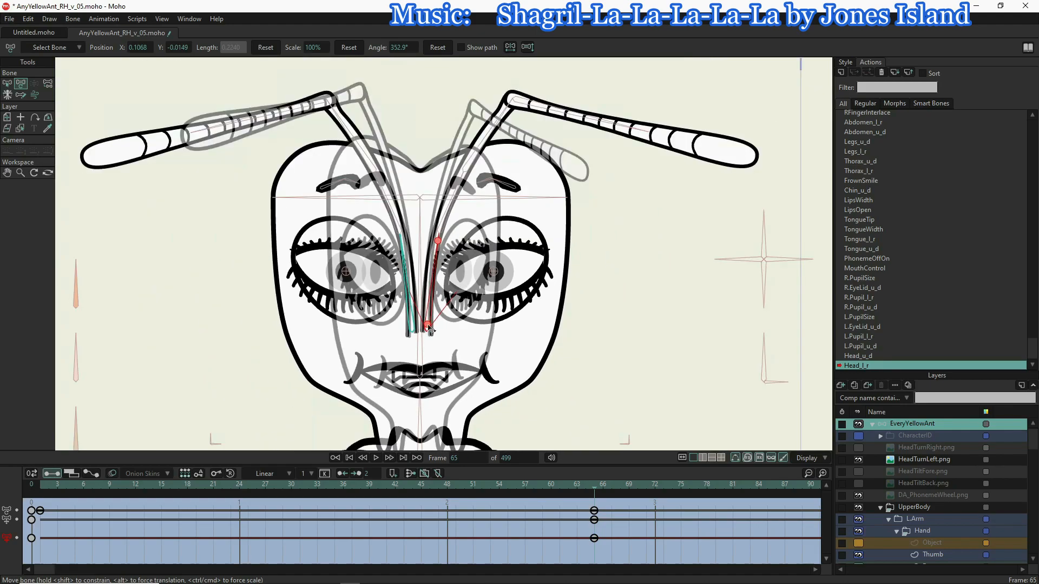
click(432, 325)
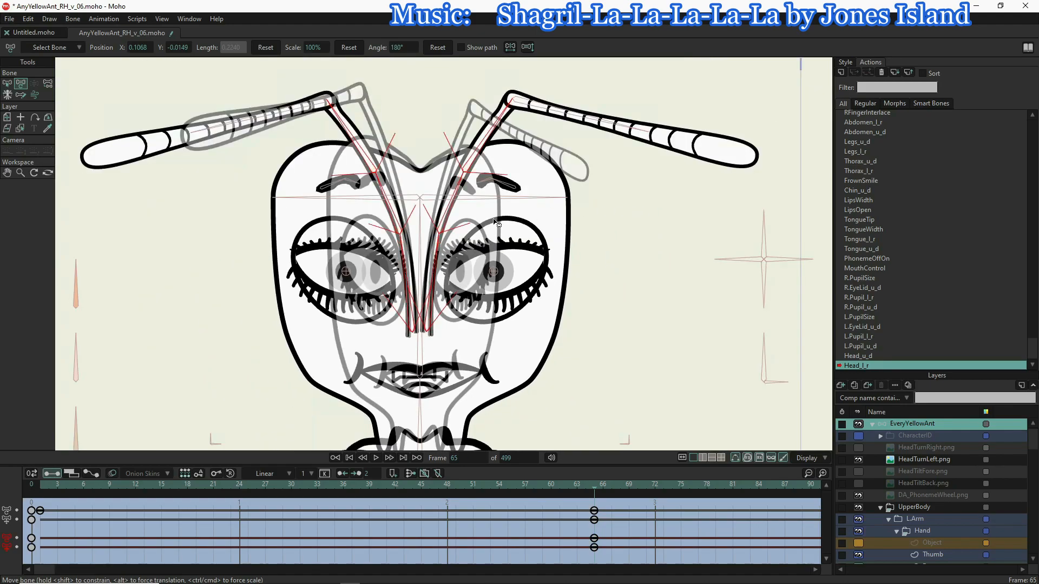
- Select the L.Antenna 1 bone with the two stalk bones above it and scale them together to 93.5%
key(b)
click(438, 250)
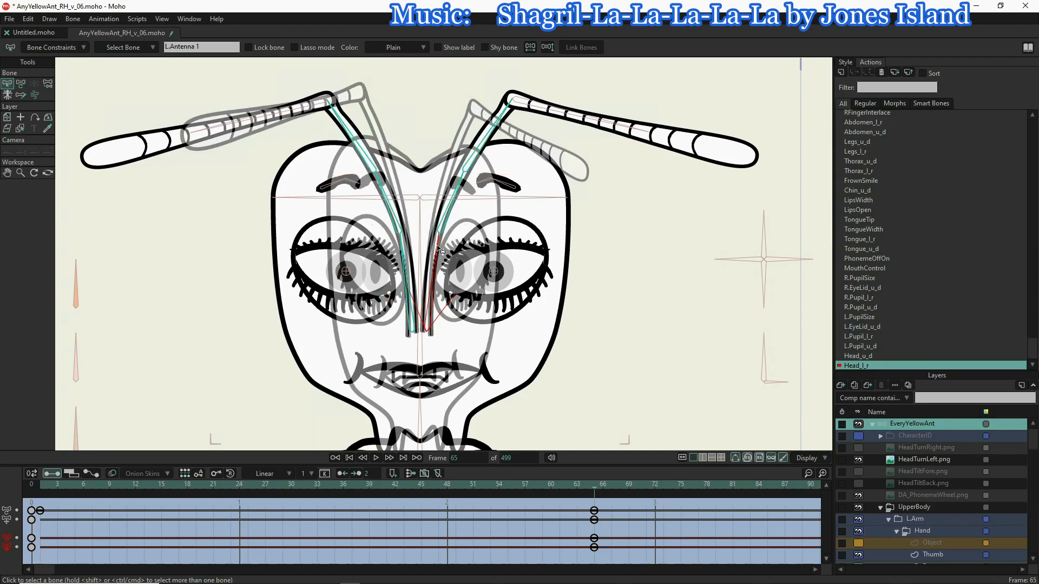
shift+click(451, 202)
shift+click(466, 164)
key(t)
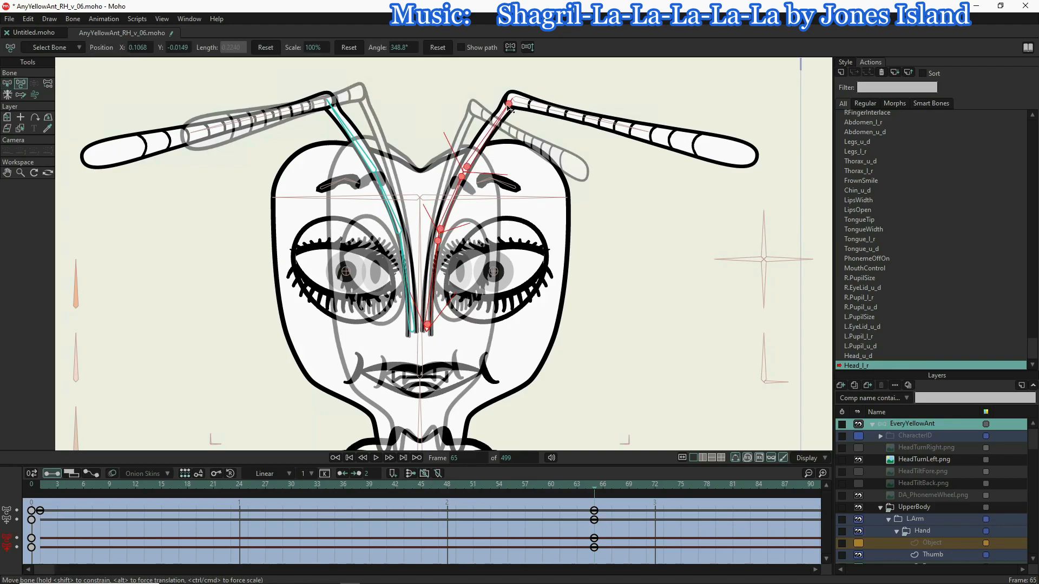
drag(508, 105, 504, 109)
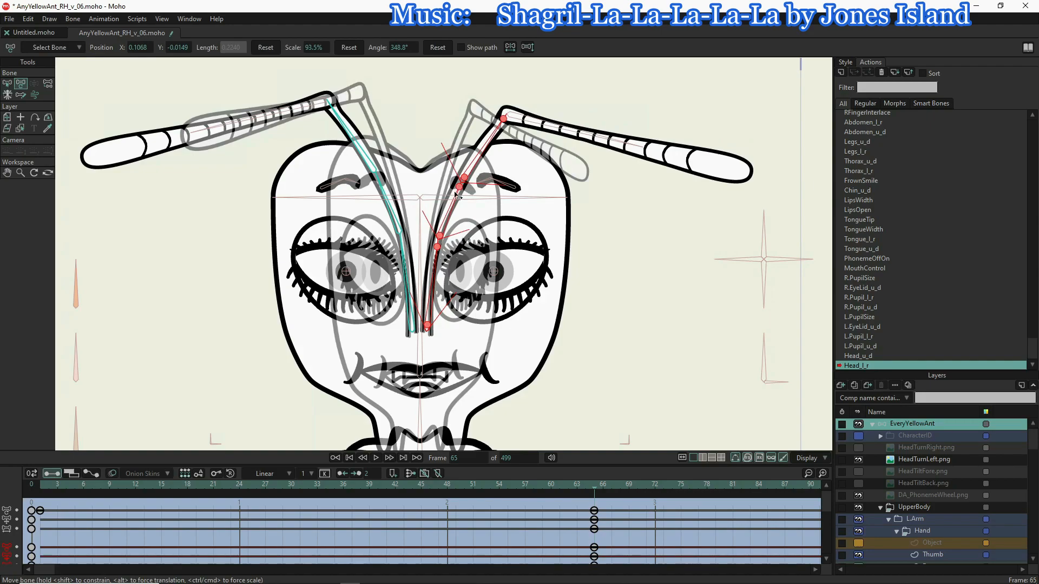
- Rotate the L antenna's stalk bones onto the reference, and set its outer bone to about 258° with 54.3% scale
key(s)
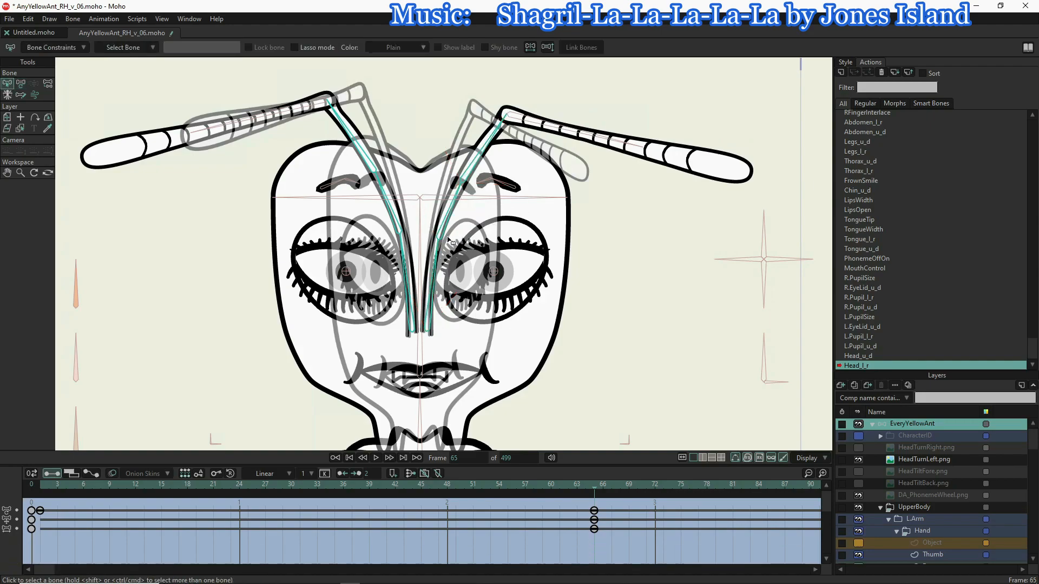
click(437, 259)
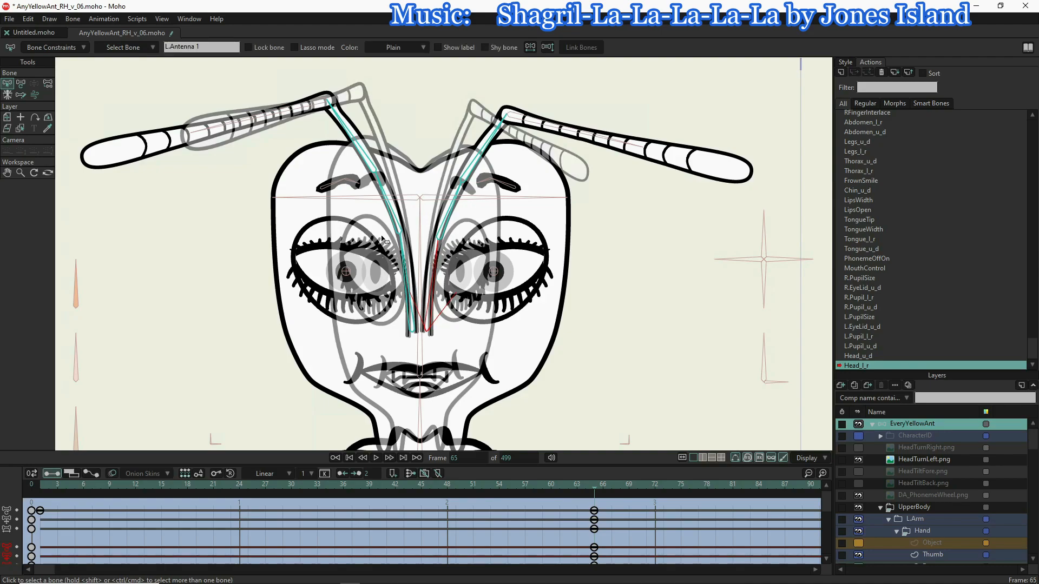
key(t)
drag(435, 271, 444, 204)
click(468, 147)
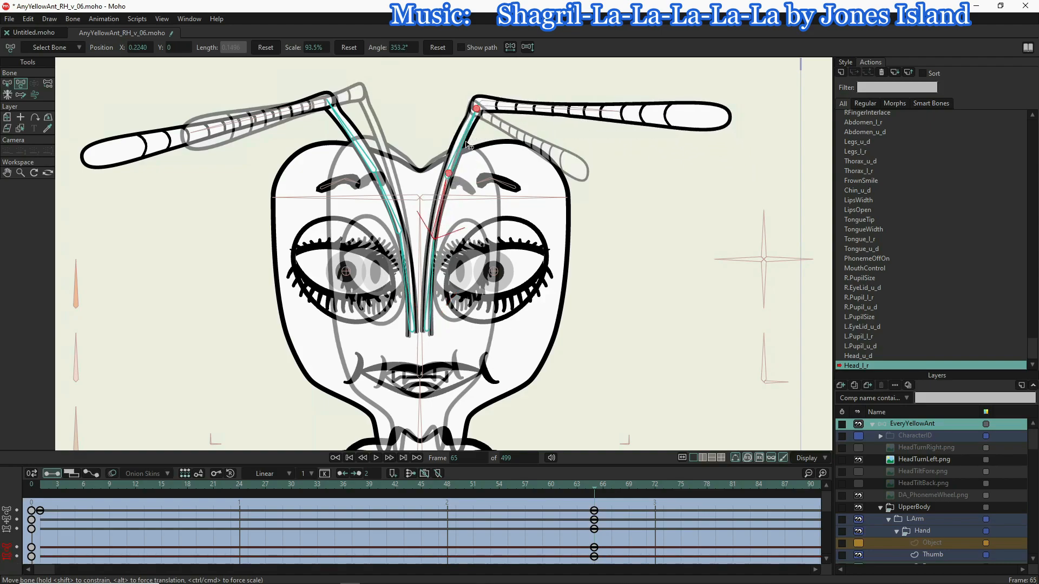
drag(466, 136, 465, 135)
drag(522, 101, 512, 121)
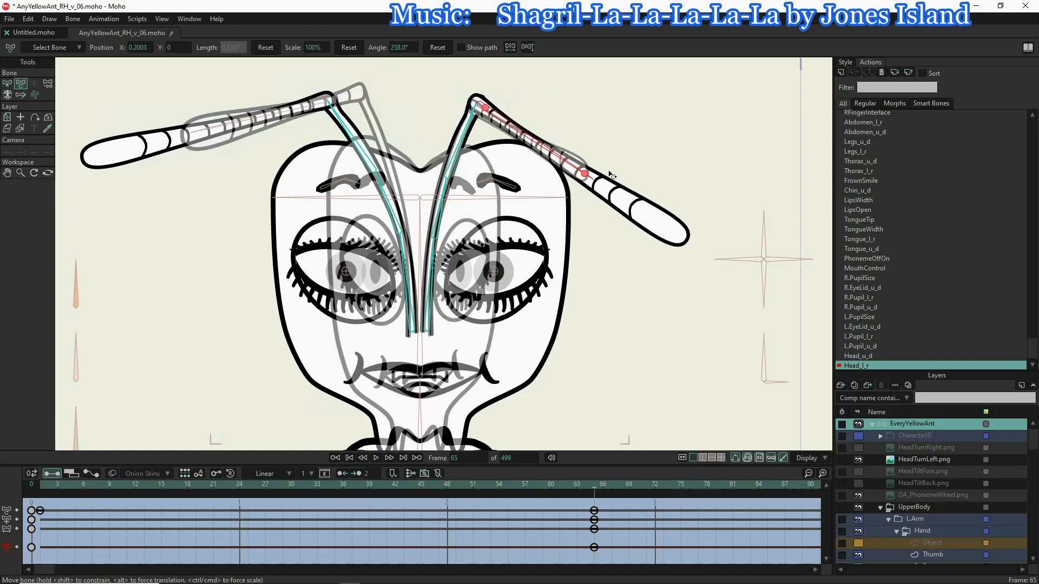
drag(589, 182, 541, 157)
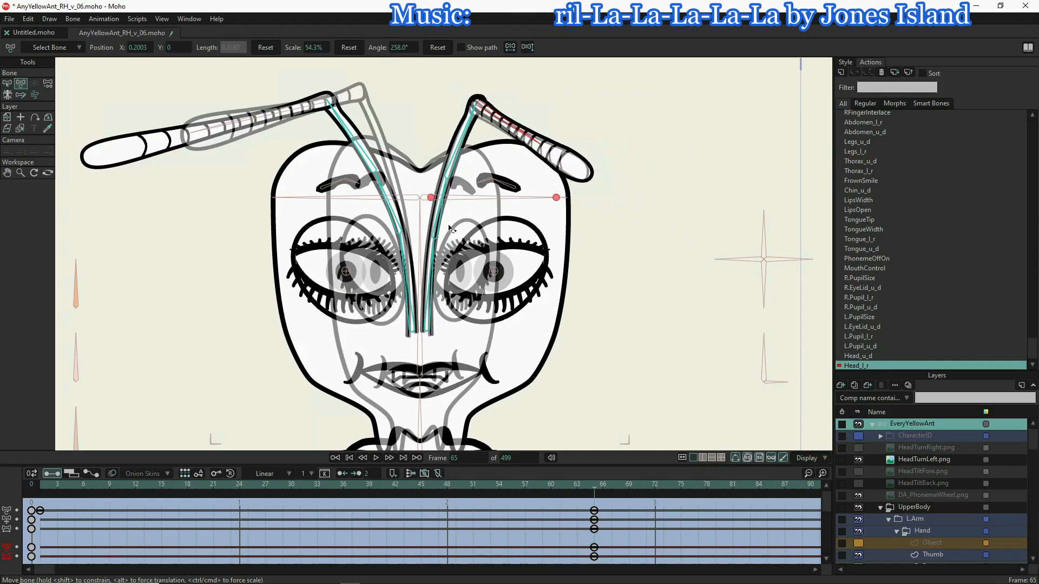
- Rotate the opposite antenna's stalk bones onto the reference, and set its outer bone to about 85.2° with 73% scale
drag(388, 215, 392, 213)
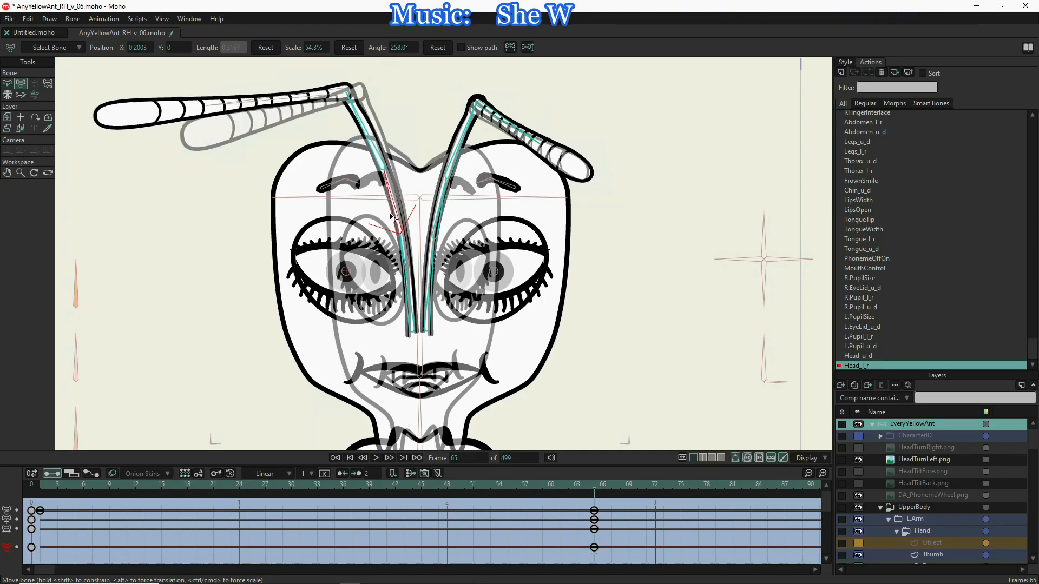
drag(402, 252, 406, 255)
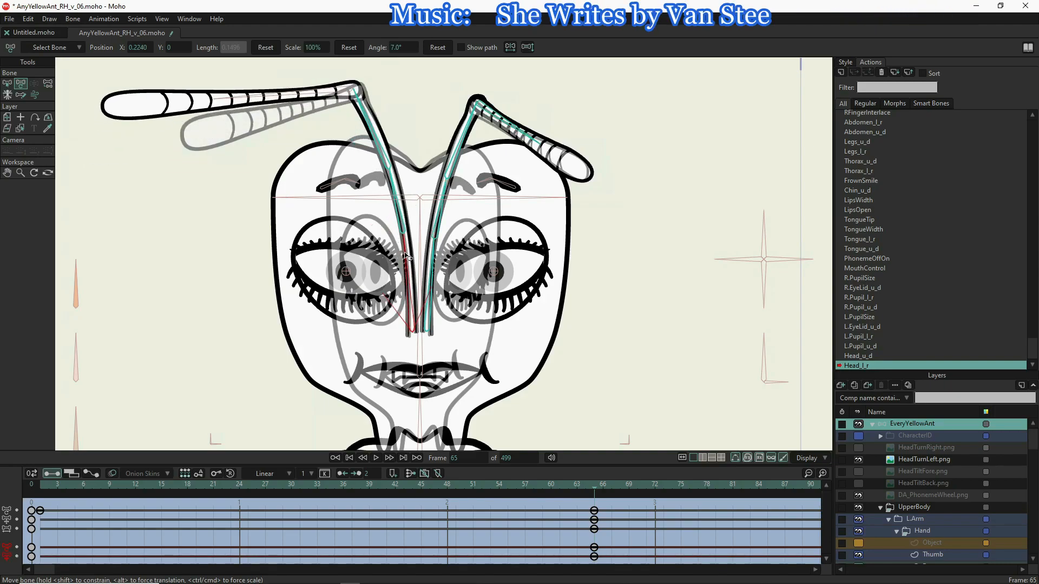
drag(379, 142, 378, 142)
drag(299, 95, 304, 103)
drag(190, 135, 214, 132)
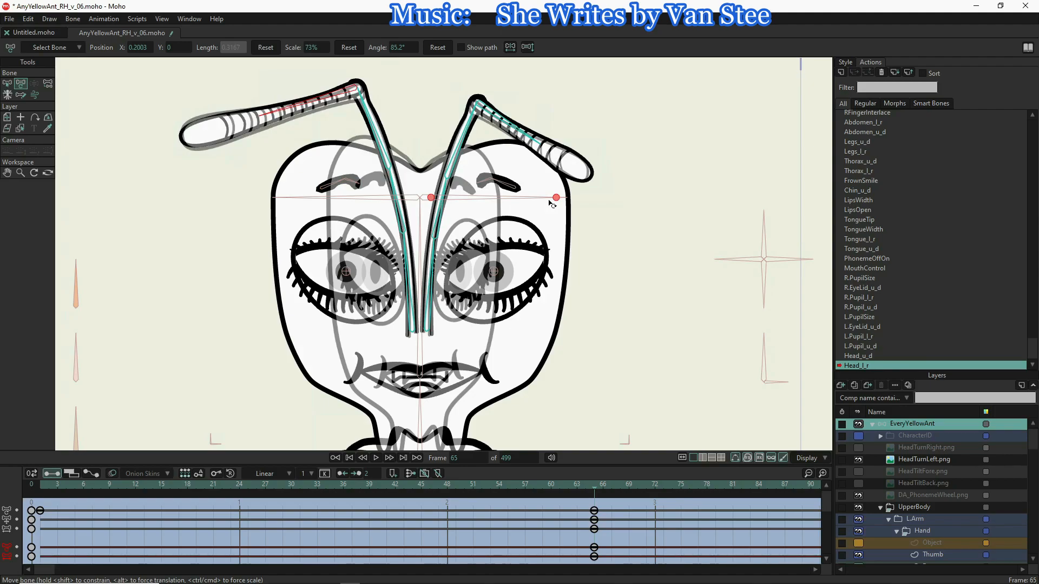
- Shorten both horizontal skull bones to narrow the head toward the reference, scaling the ant's right-hand one to 62.5%
drag(558, 198, 510, 195)
drag(284, 198, 252, 195)
click(494, 271)
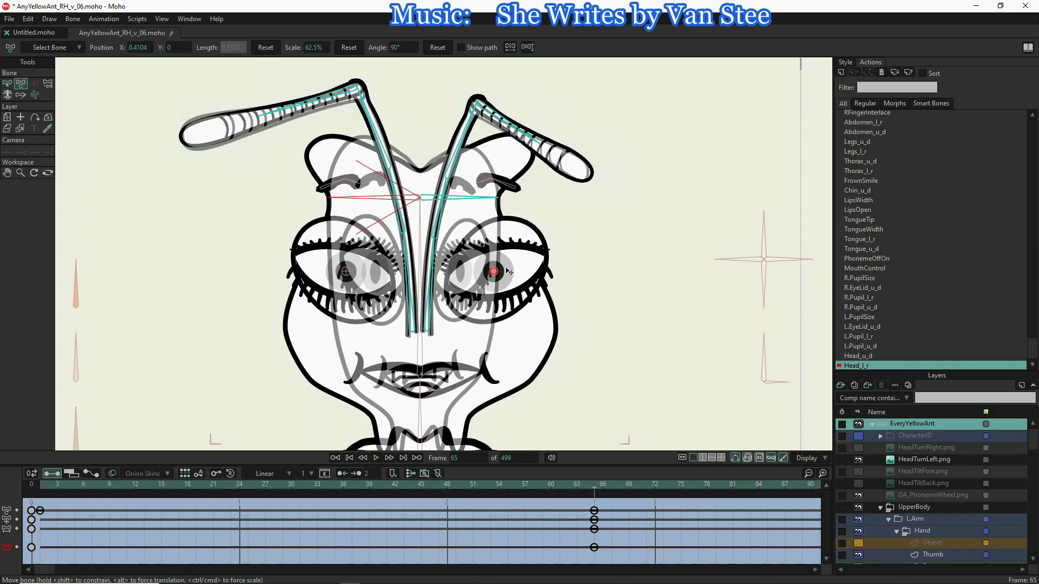
click(417, 281)
- Move both eye bones inward toward the antennae to narrow the eyes at frame 65
click(493, 276)
drag(493, 273, 463, 274)
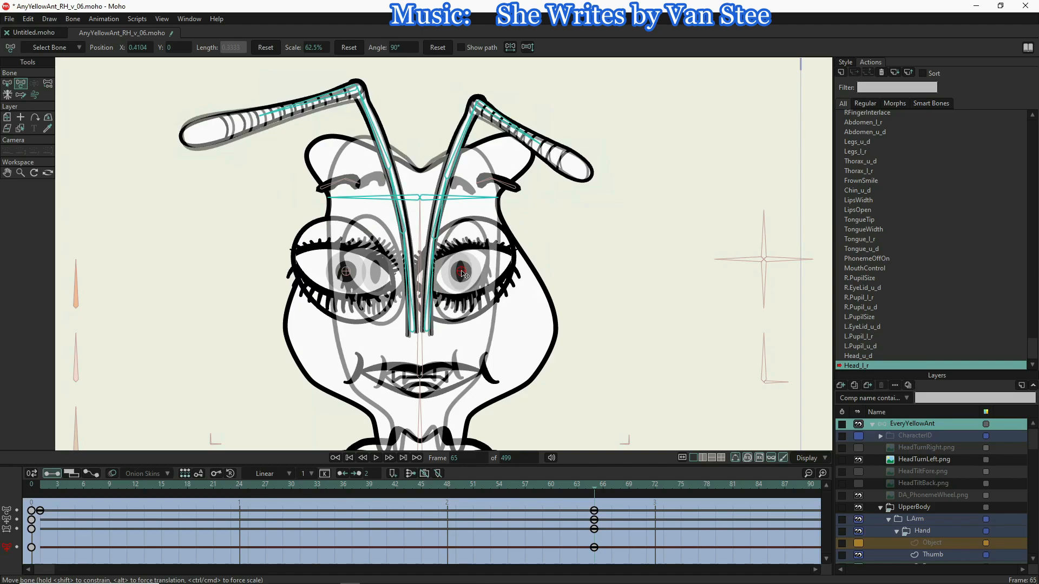
click(348, 274)
drag(348, 273, 375, 271)
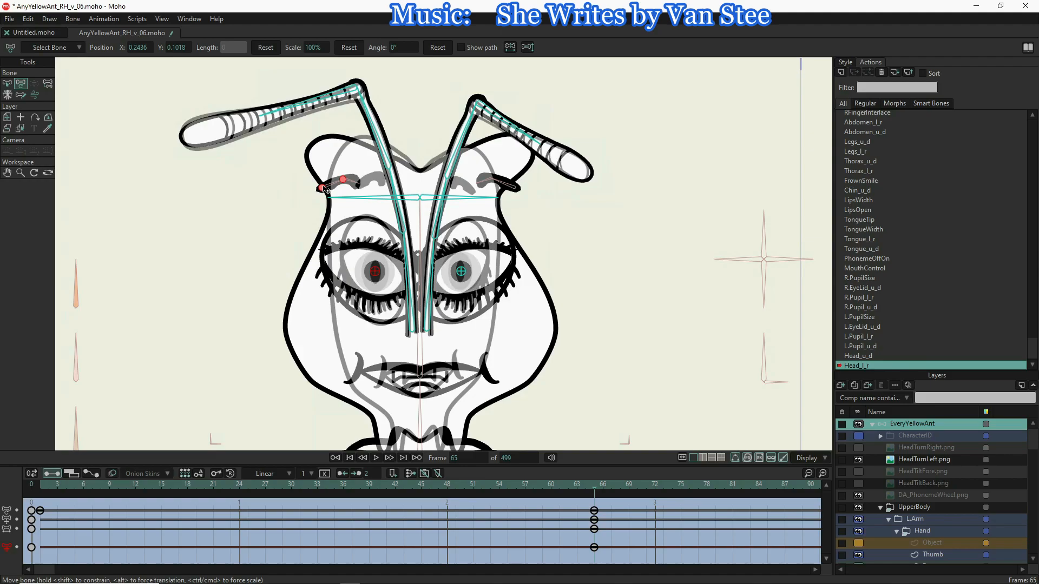
- Move both eyebrows inward toward the antennae at frame 65 to bring them closer to the HeadTurnLeft reference
drag(324, 189, 361, 182)
drag(513, 188, 469, 194)
scroll(469, 193, up, 5)
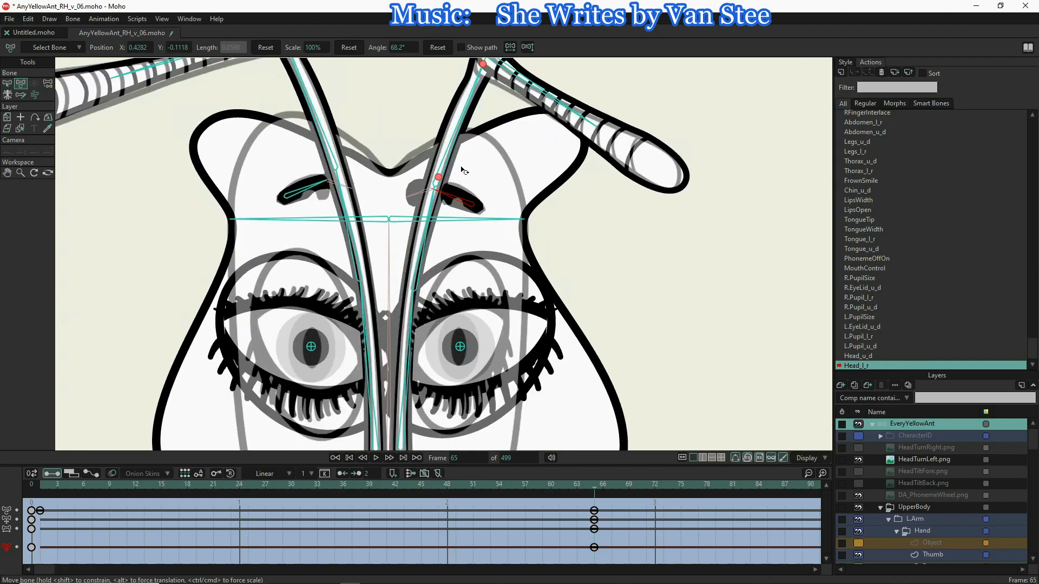
- Shorten and rotate the L eyebrow's bones onto the reference, setting its inner bone to 36.8% scale and 33.4°
drag(394, 221, 356, 230)
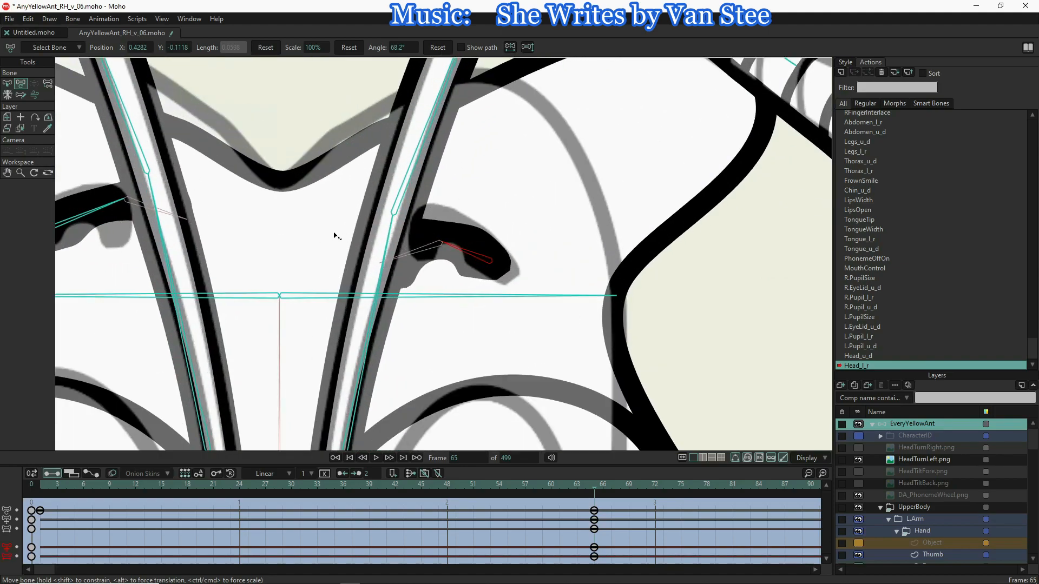
click(385, 263)
drag(385, 261, 249, 247)
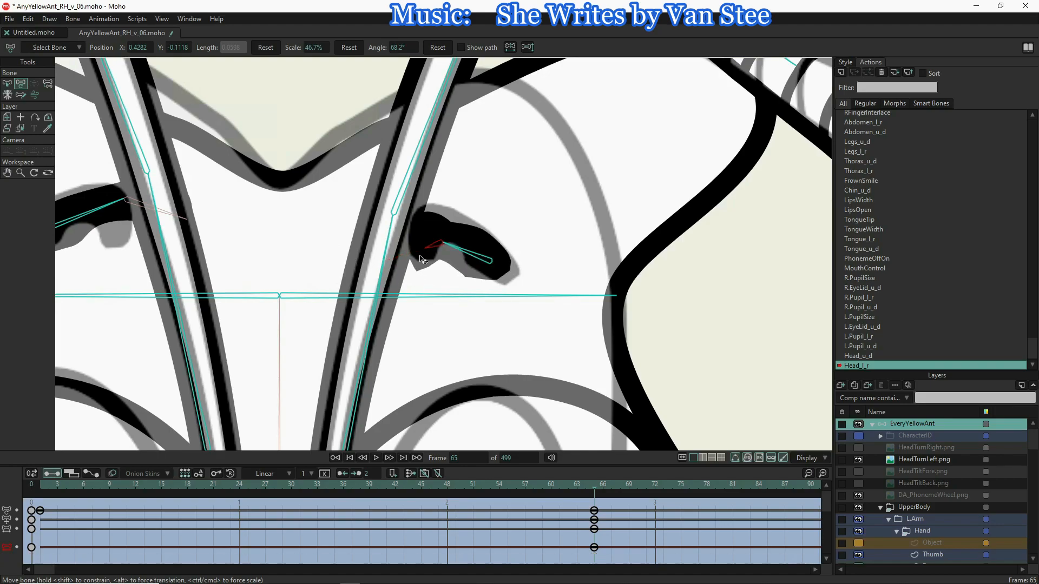
drag(487, 261, 443, 242)
drag(573, 261, 688, 276)
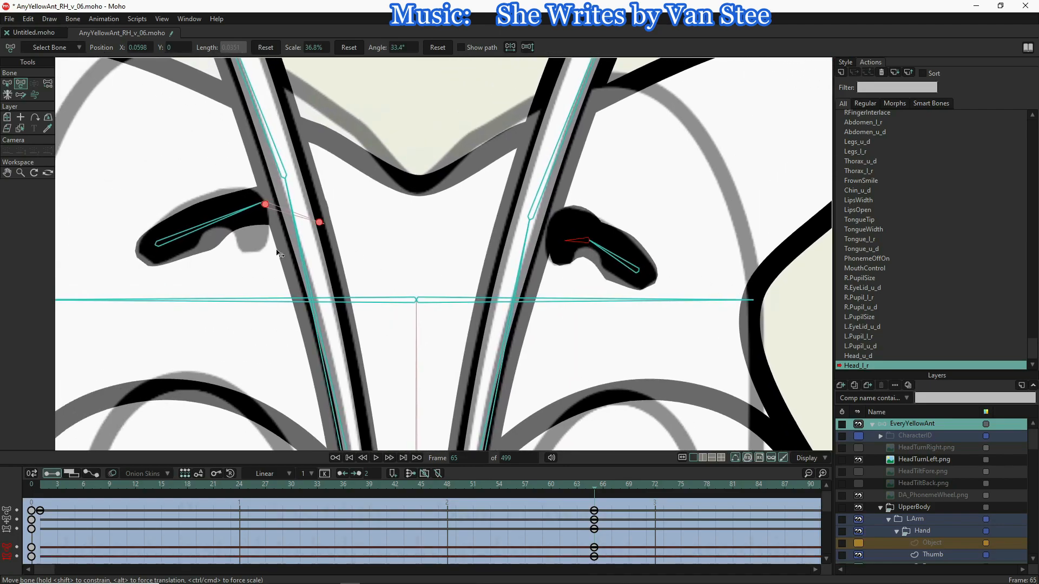
- Fit the R eyebrow's bones to the reference, with the inner bone at 66.6% and 314.8° and the outer at 62.1% and 299.7°
drag(252, 208, 212, 214)
click(250, 232)
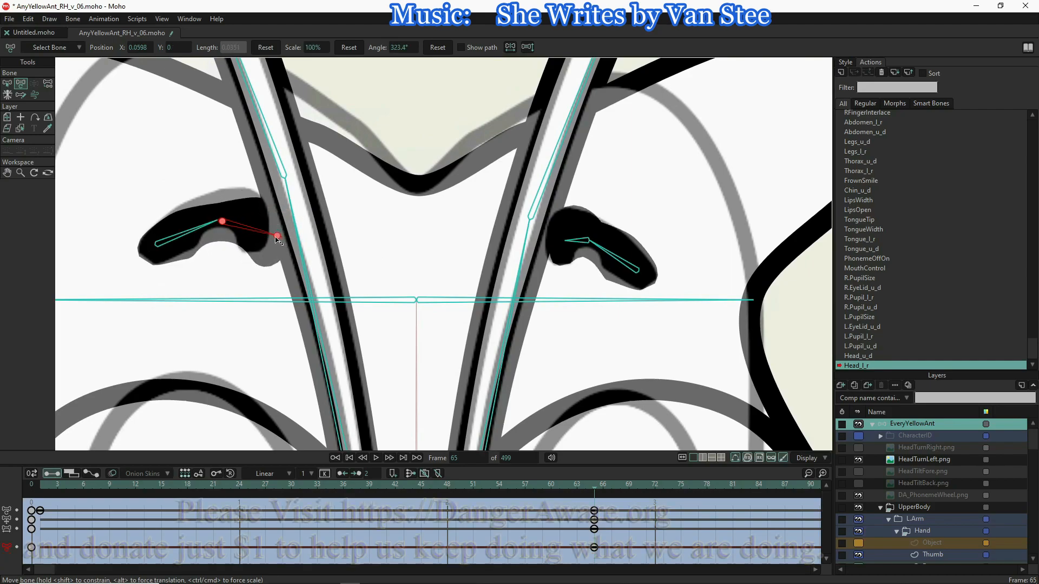
drag(278, 238, 207, 216)
click(257, 225)
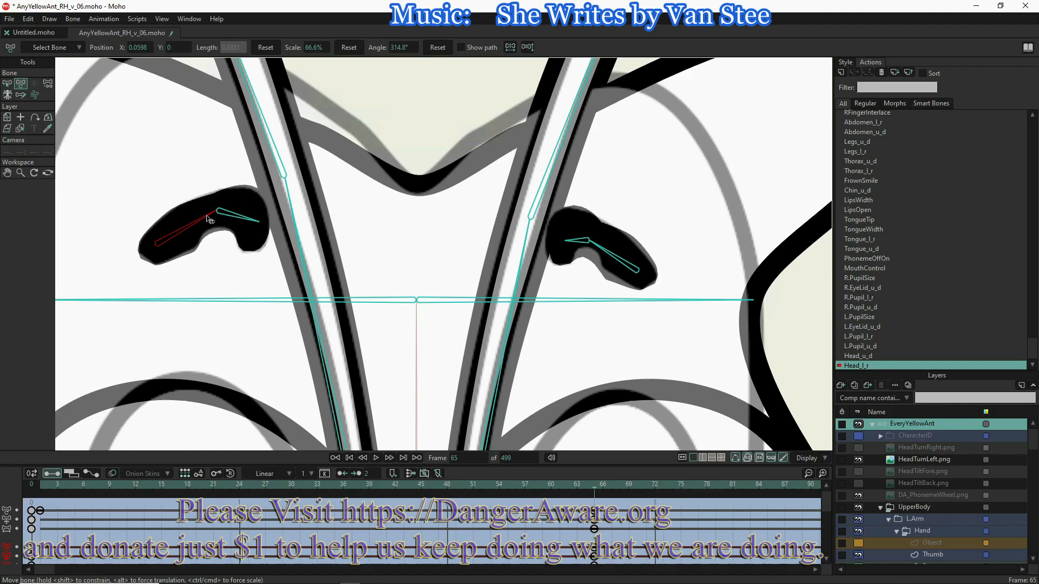
- Move the Skull layer's upper outline points inward so both top lobes and the center notch follow the reference
scroll(208, 217, down, 7)
scroll(444, 247, down, 2)
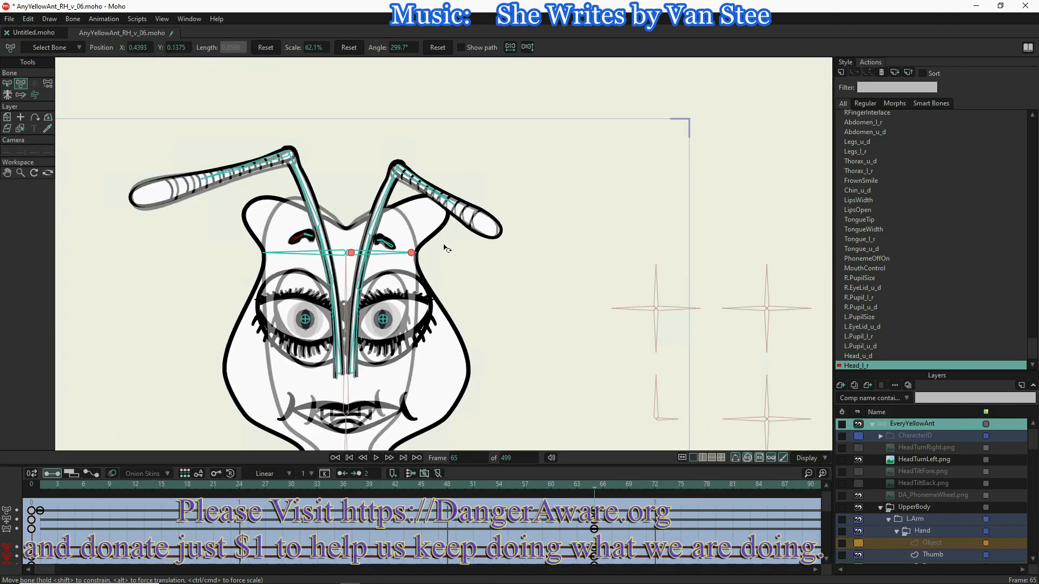
scroll(444, 248, down, 2)
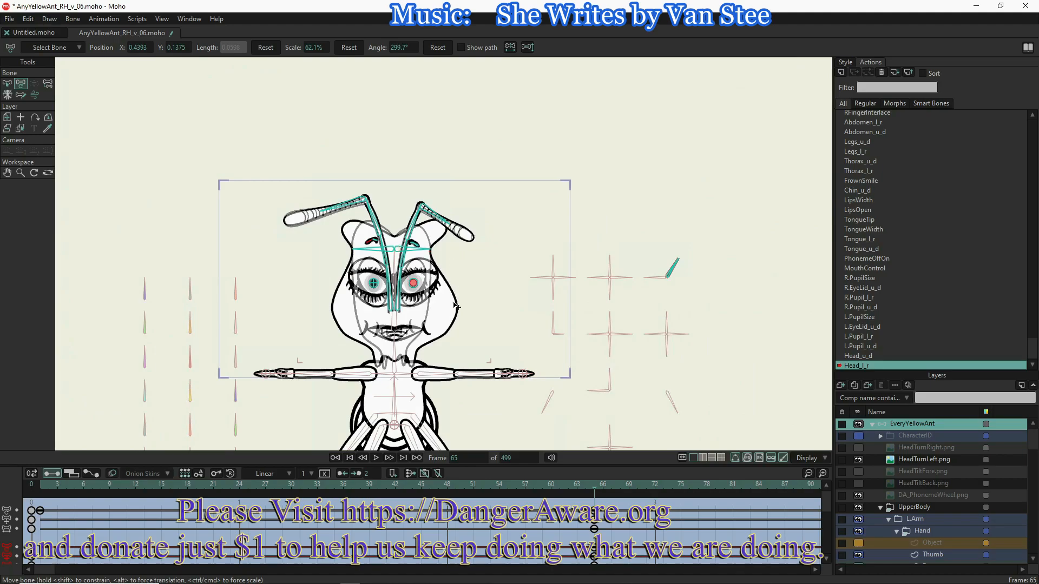
scroll(948, 527, down, 4)
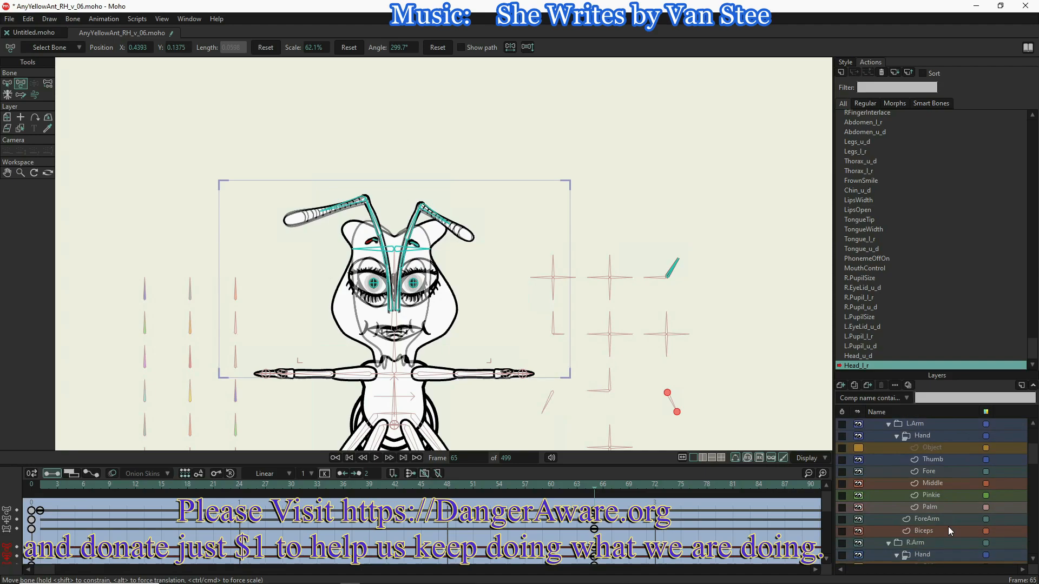
scroll(948, 527, down, 5)
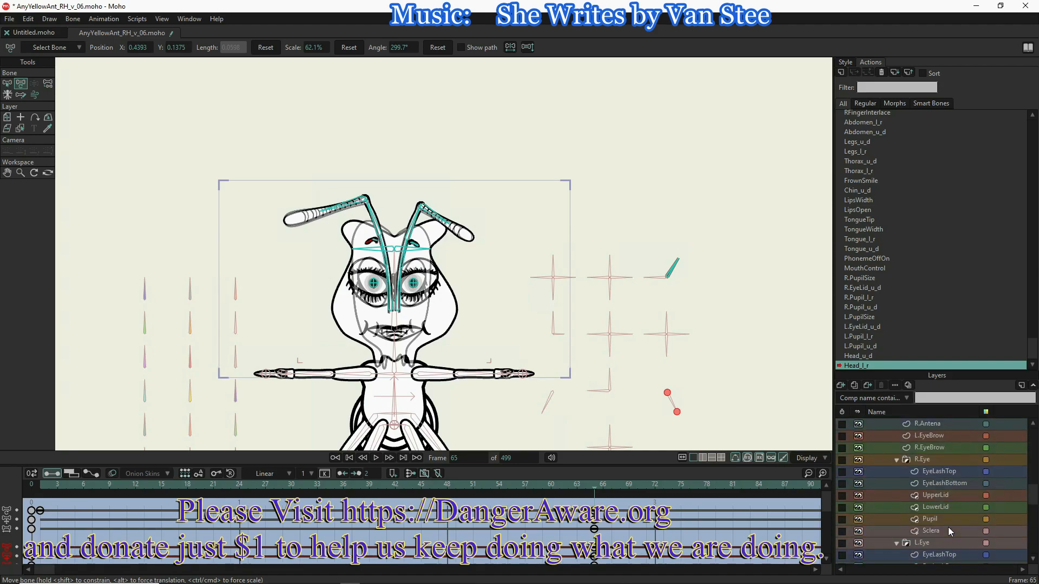
scroll(948, 531, down, 1)
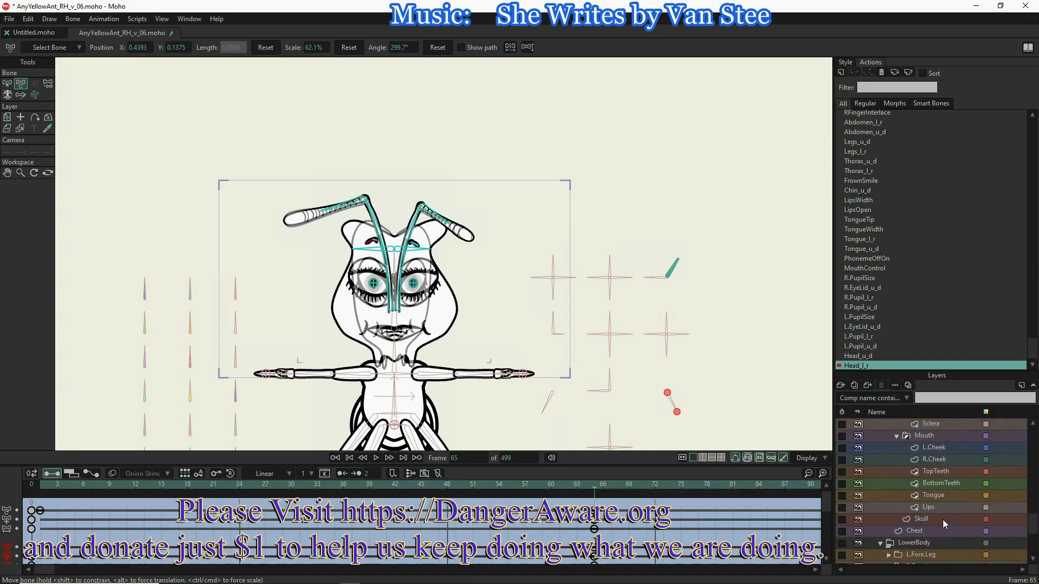
click(943, 520)
scroll(433, 258, up, 5)
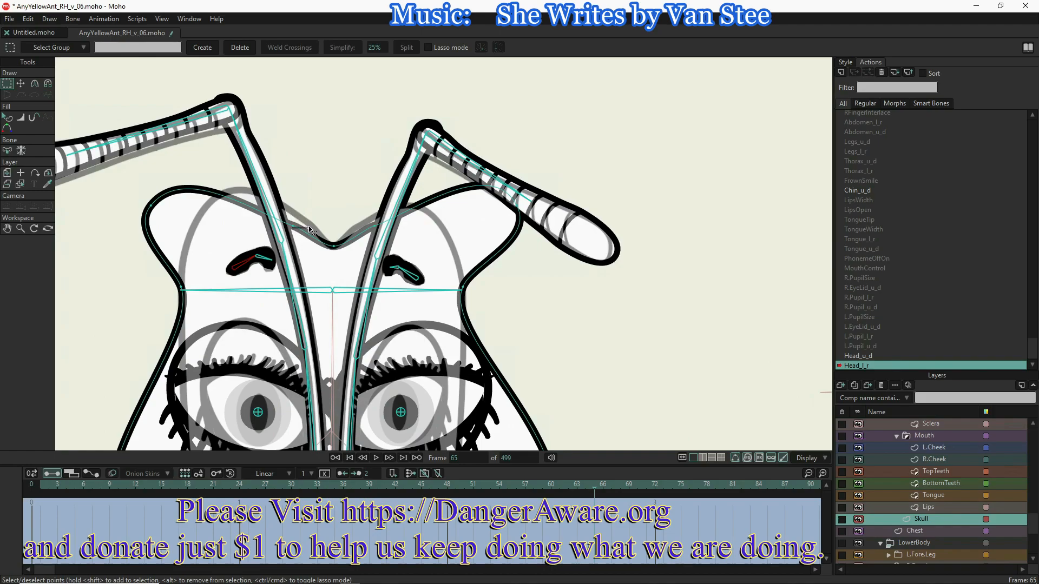
key(t)
drag(295, 228, 311, 228)
drag(151, 208, 228, 194)
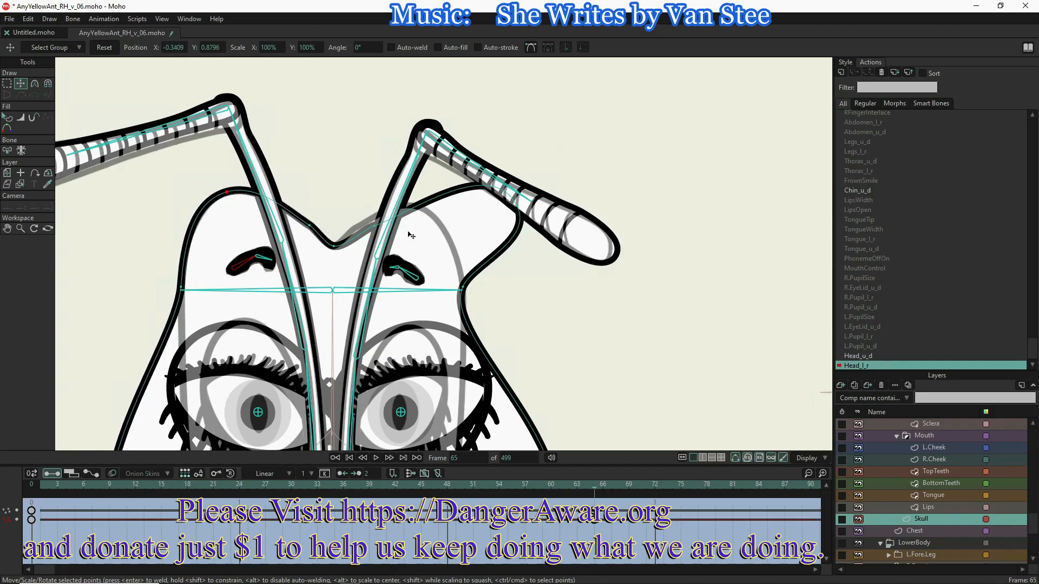
drag(391, 225, 351, 230)
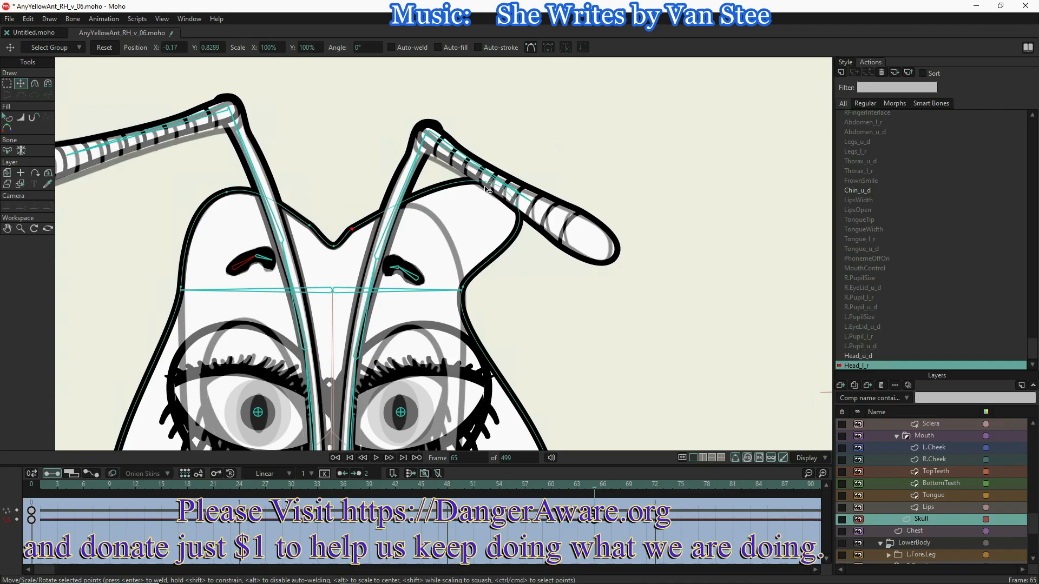
drag(486, 190, 408, 206)
- Pull the Skull layer's cheek points inward on both sides to narrow the face outline to the reference
drag(515, 336, 523, 192)
drag(569, 368, 466, 357)
drag(119, 370, 205, 262)
drag(176, 319, 246, 330)
drag(208, 229, 212, 228)
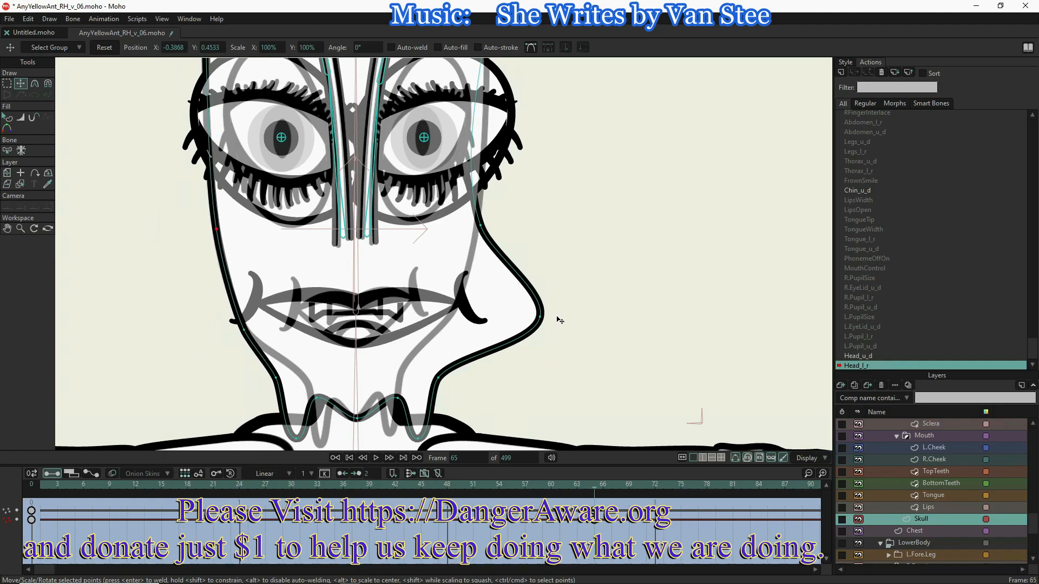
drag(540, 315, 454, 312)
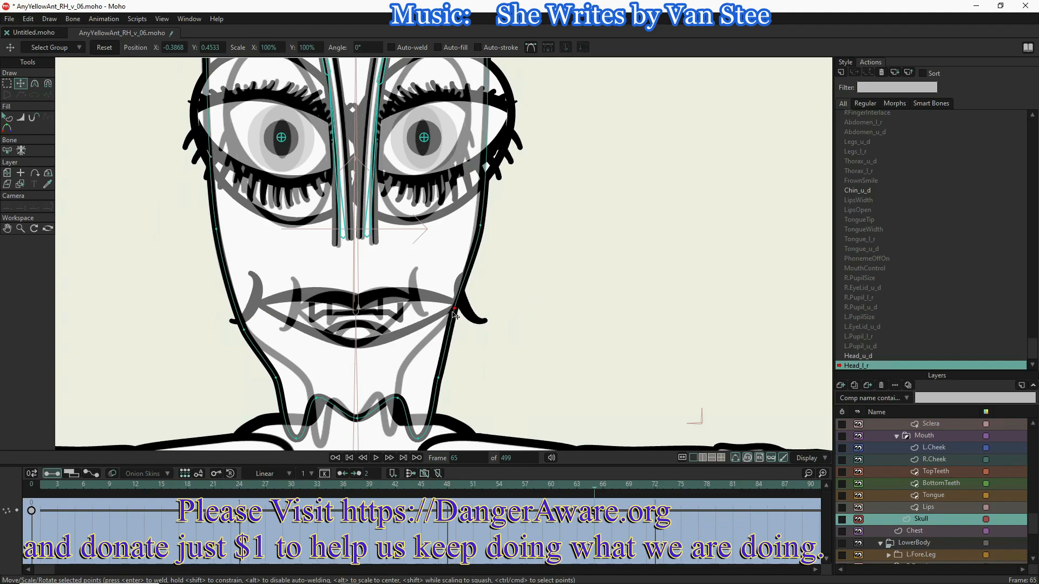
- Narrow the Skull's neck by moving its side points and both pointed lower tips inward onto the reference
drag(438, 379, 336, 402)
drag(298, 437, 323, 446)
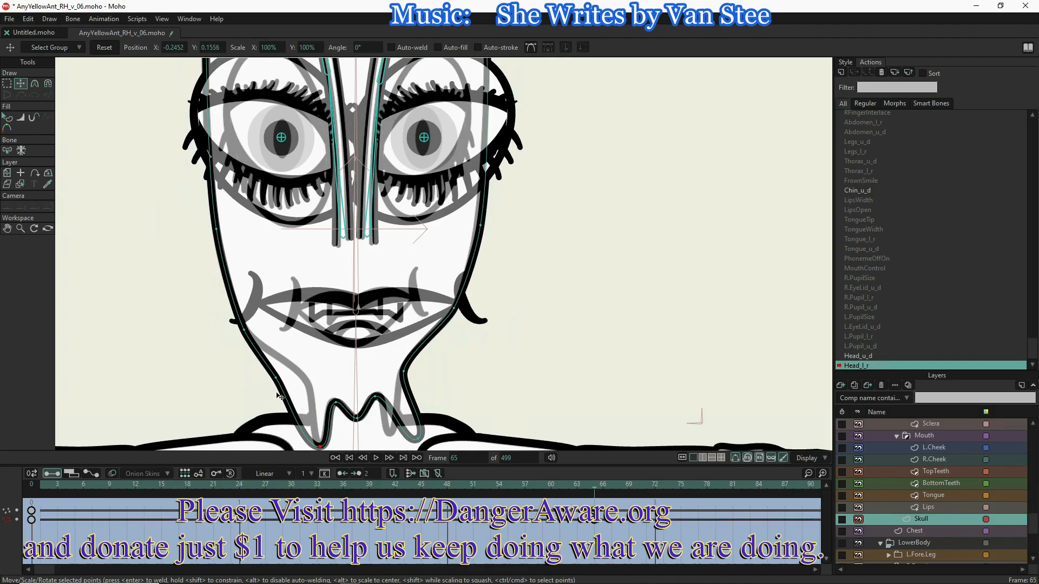
drag(275, 378, 308, 385)
drag(415, 443, 390, 438)
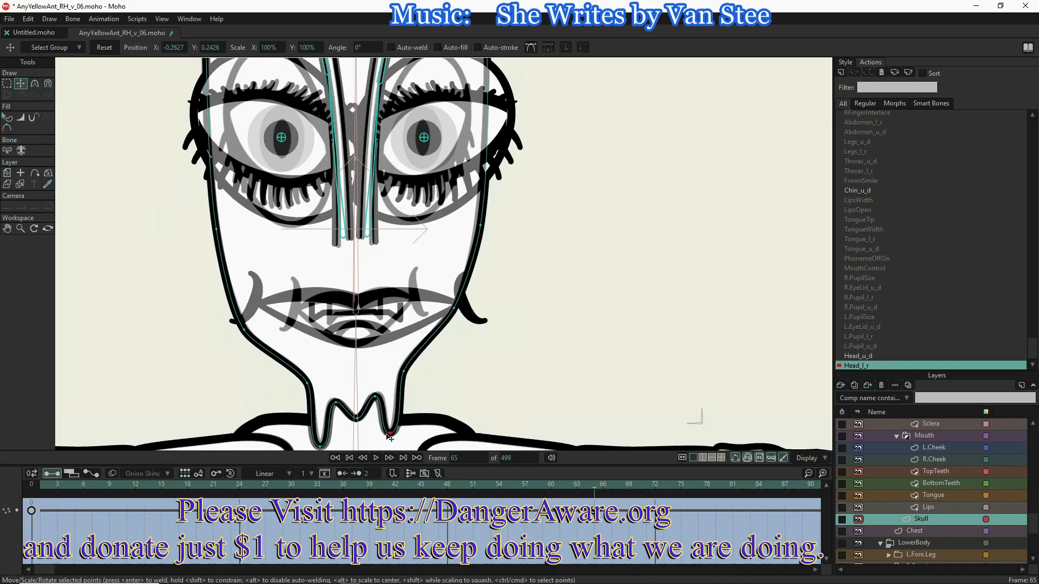
- Fine-tune the Skull's neck points, lower tips and the ant's left cheek point to match the reference outline
click(404, 377)
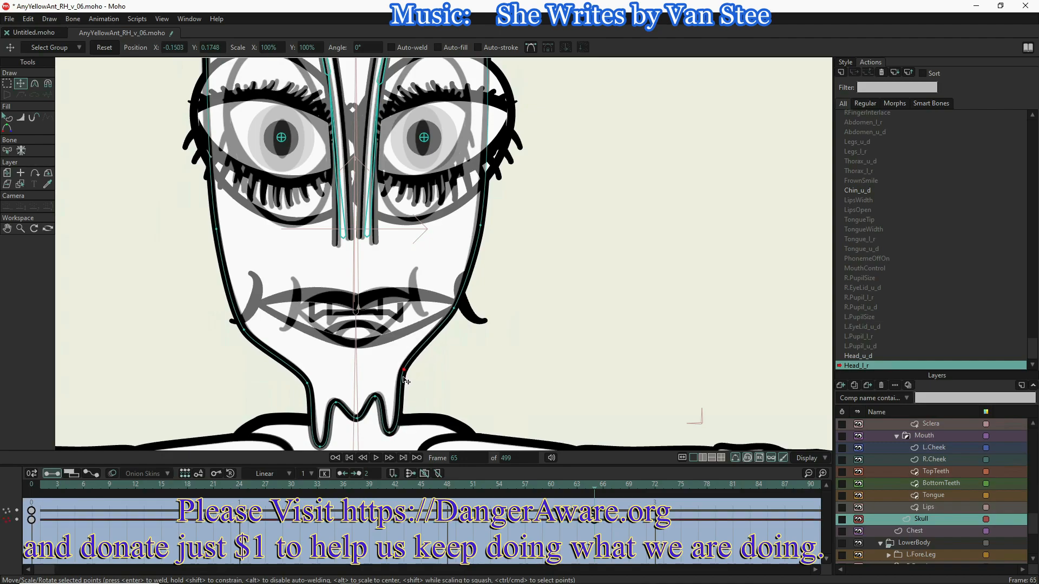
drag(375, 397, 333, 406)
click(322, 448)
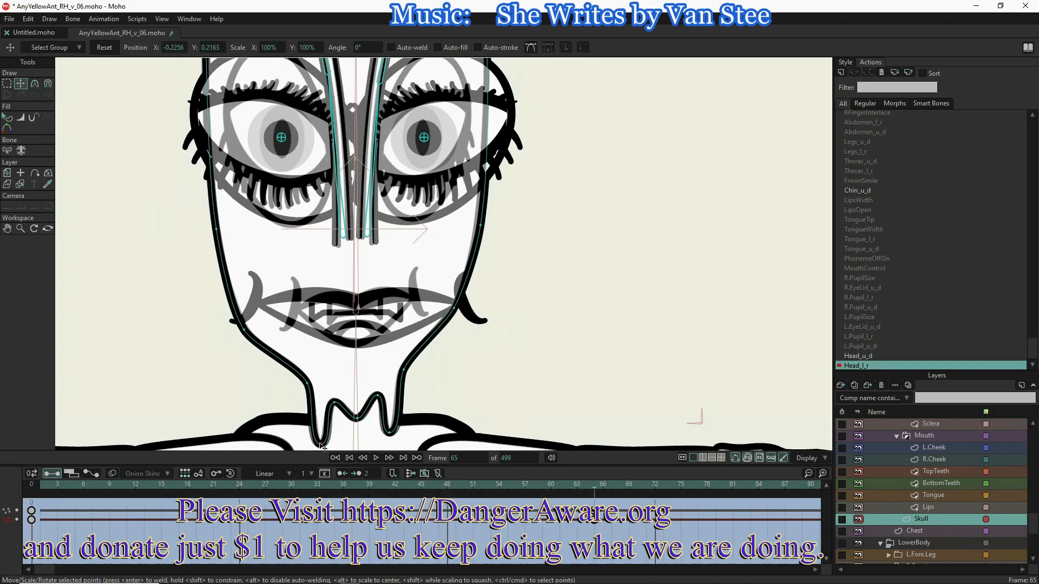
click(321, 445)
click(389, 433)
drag(482, 226, 480, 225)
click(478, 225)
- Scale the Mouth layer horizontally to 57.5% and rotate it 3.3° to match the reference
scroll(497, 236, down, 3)
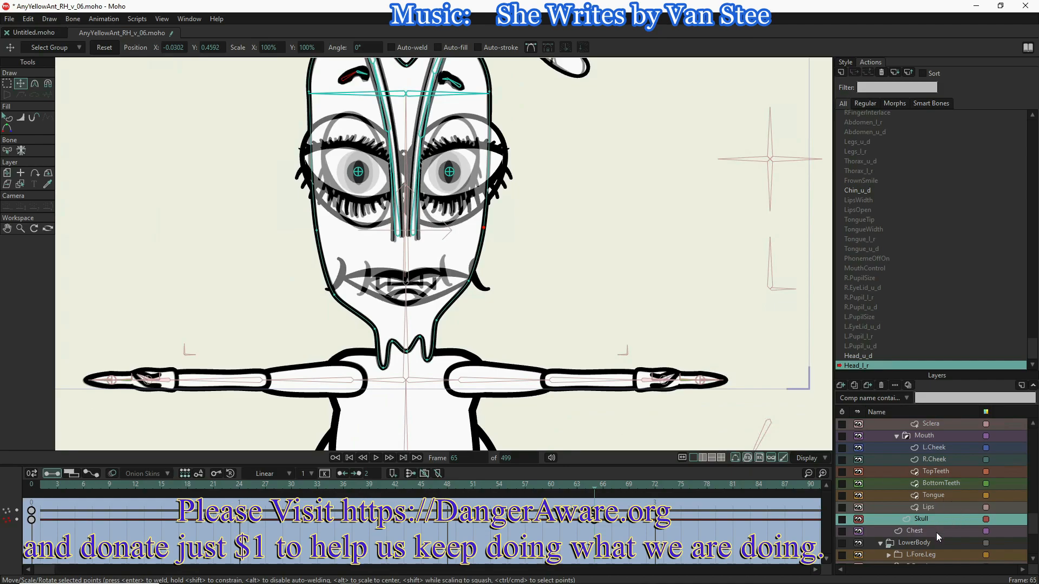
scroll(936, 533, up, 3)
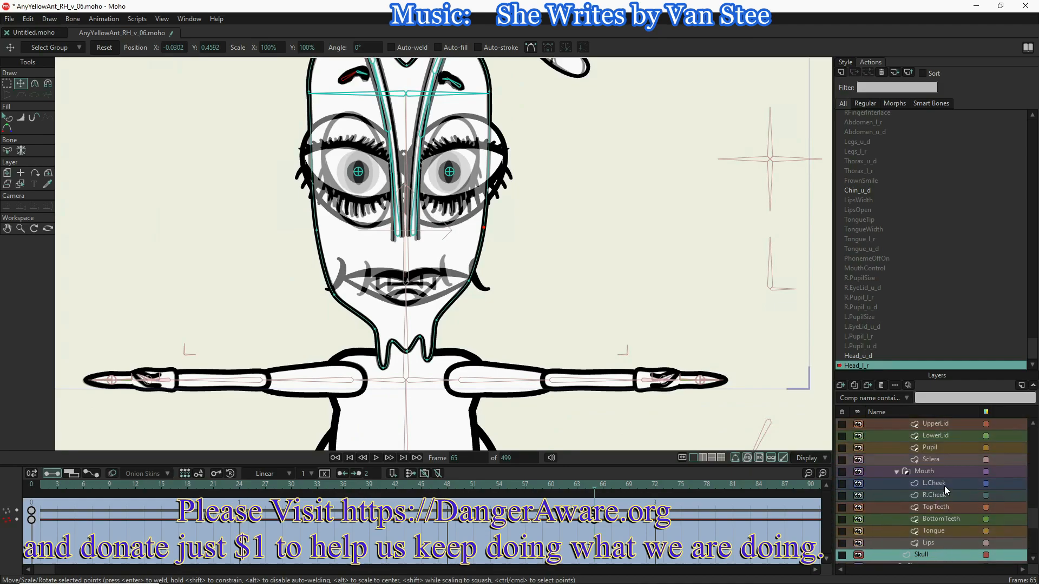
click(940, 473)
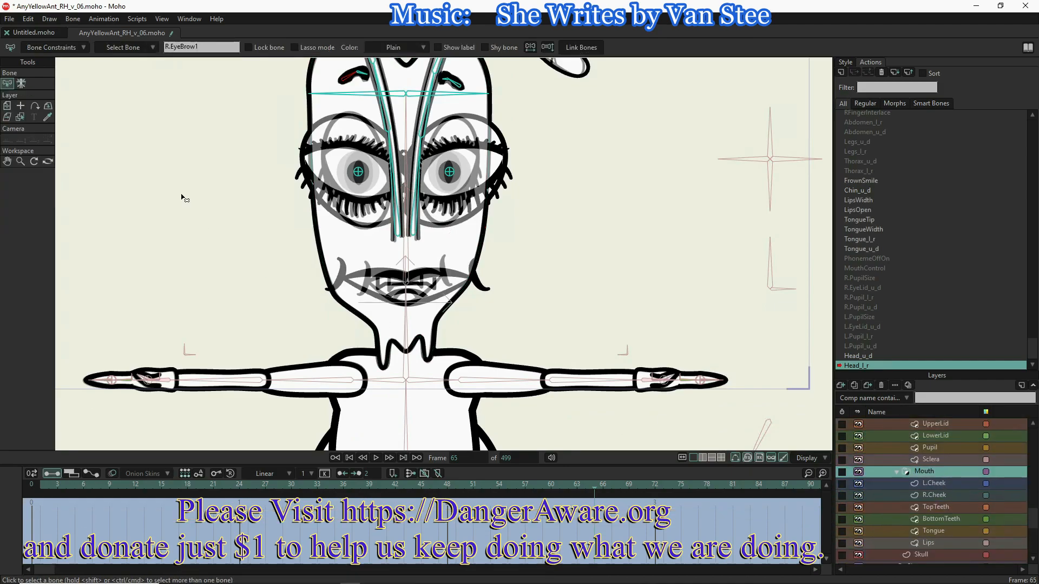
click(7, 106)
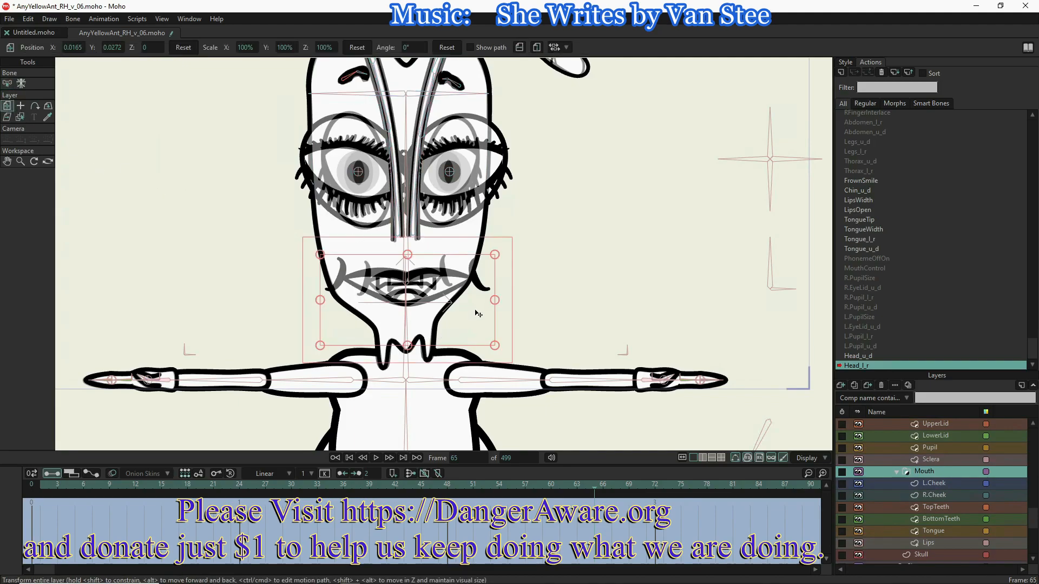
drag(497, 300, 457, 301)
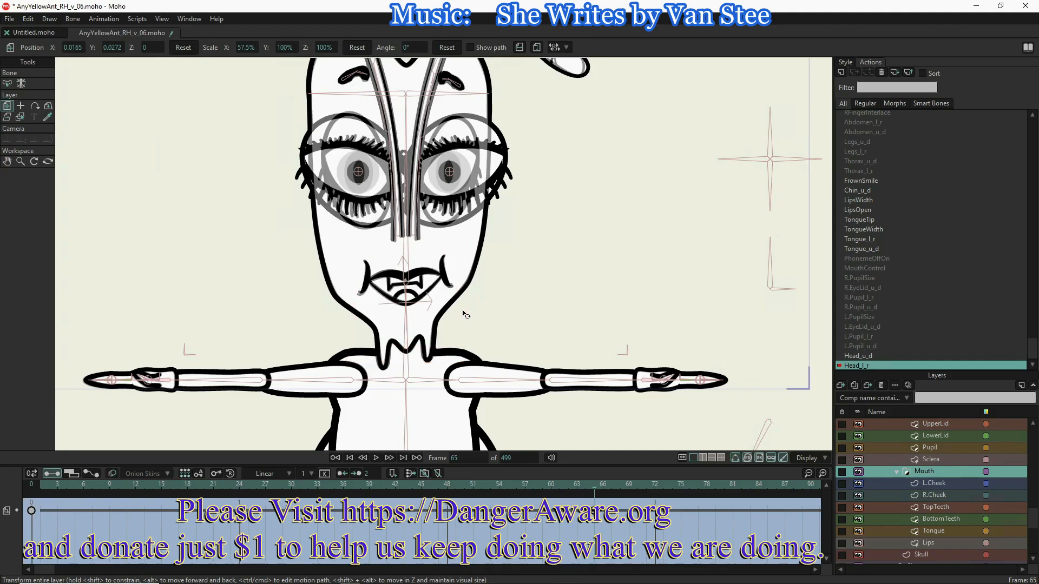
drag(464, 314, 492, 318)
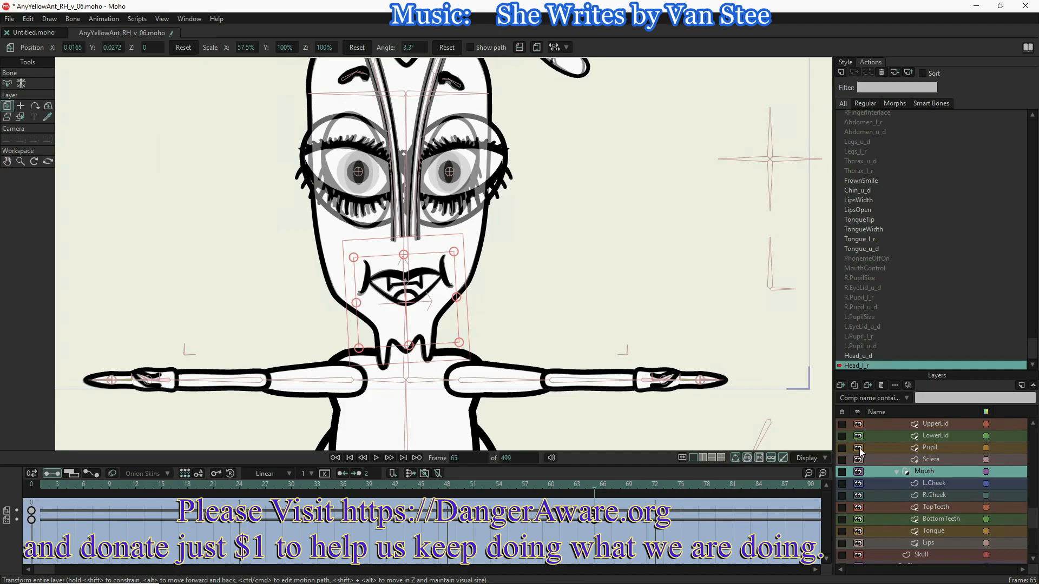
- Scale the L.Eye layer horizontally to 54% to fit the reference eye
scroll(924, 466, up, 3)
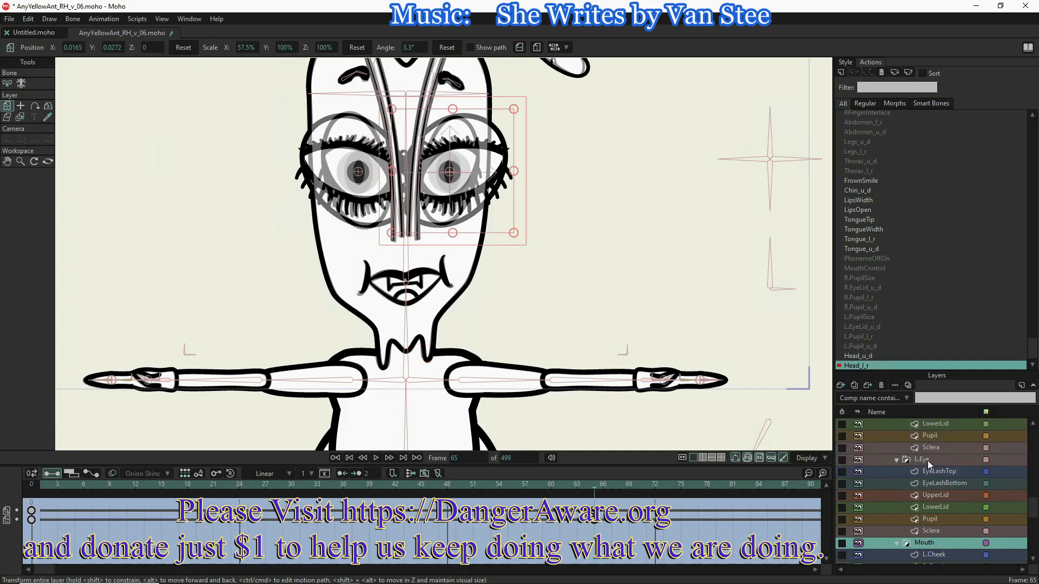
click(927, 460)
drag(514, 171, 486, 172)
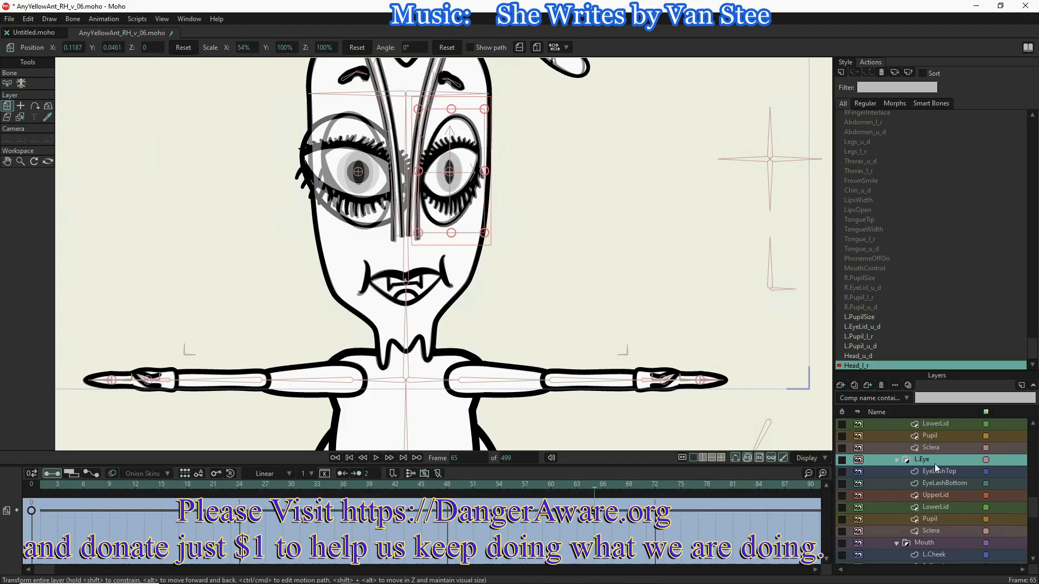
- Scale the R.Eye layer to 62.9% horizontally and 105% vertically to fit the reference eye
scroll(934, 447, up, 3)
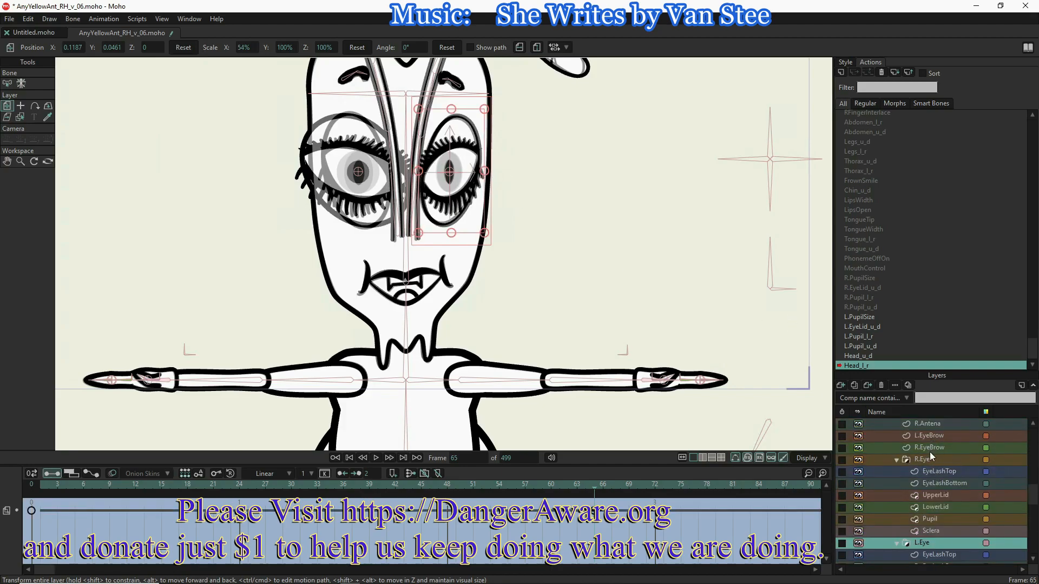
click(929, 459)
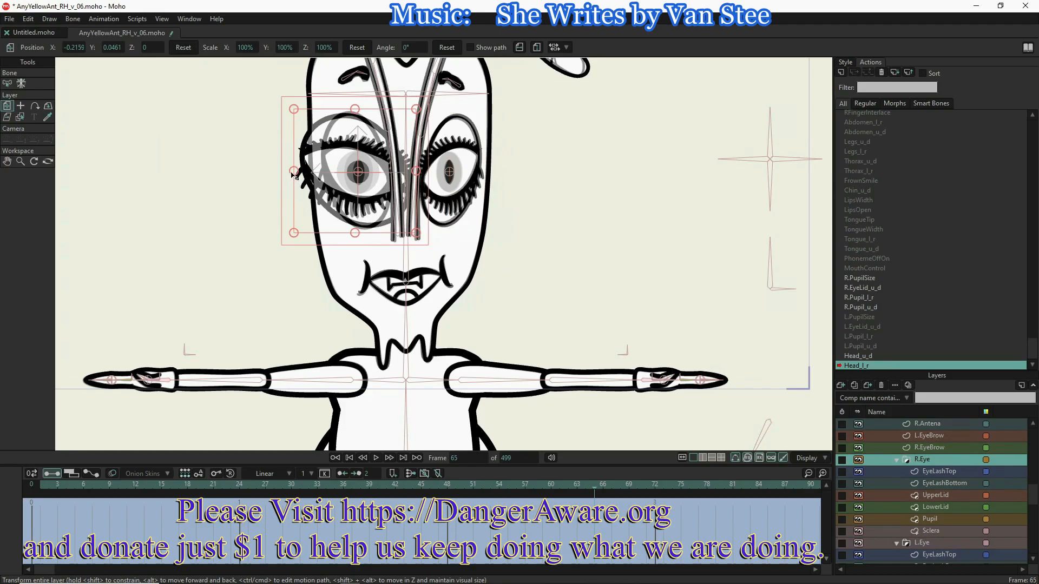
drag(292, 173, 318, 179)
drag(355, 110, 355, 106)
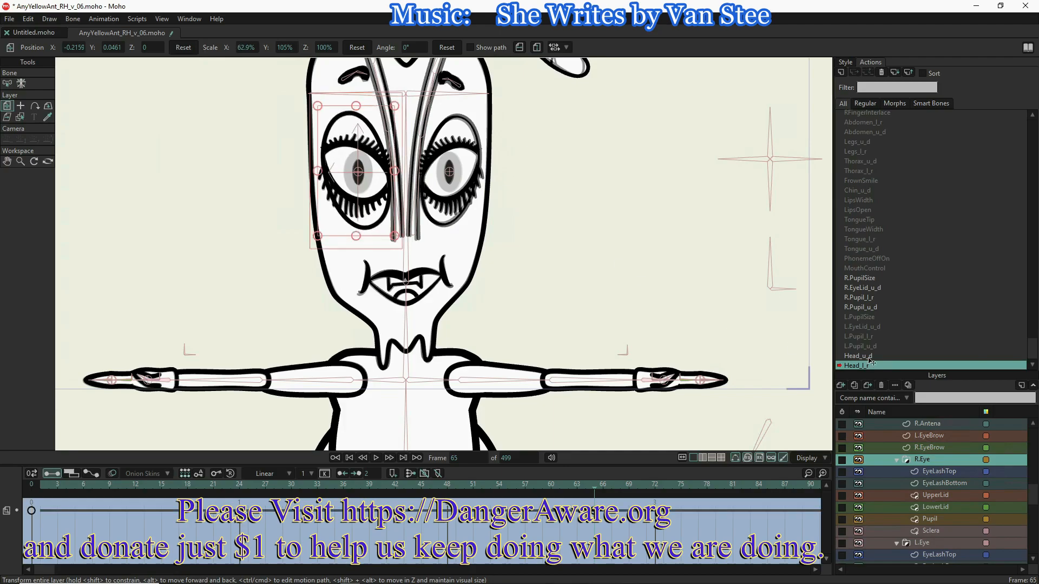
- Reduce the L.Eye layer's vertical scale to 96.6% to match the reference height
click(932, 545)
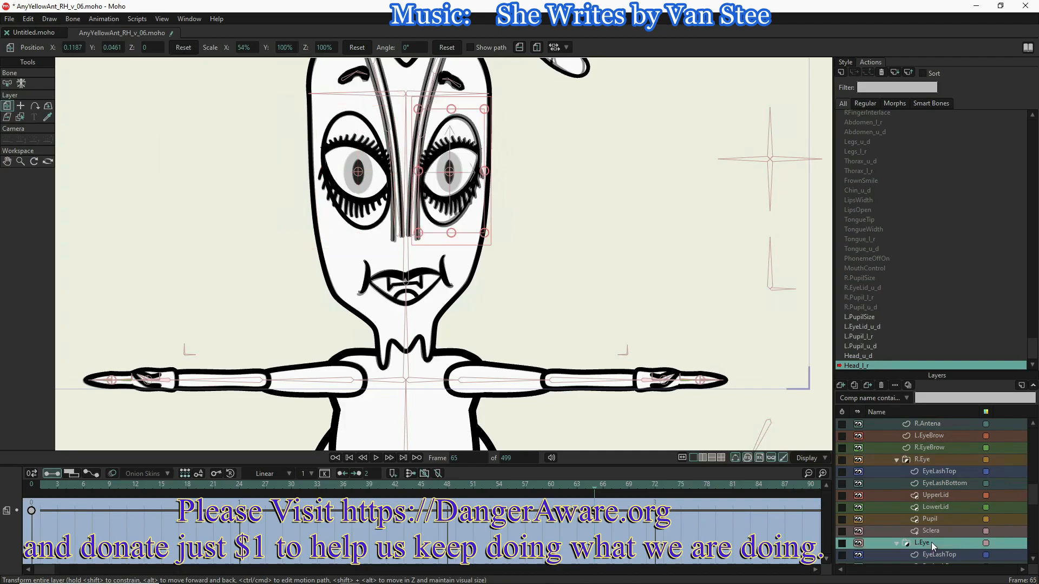
drag(453, 108, 453, 110)
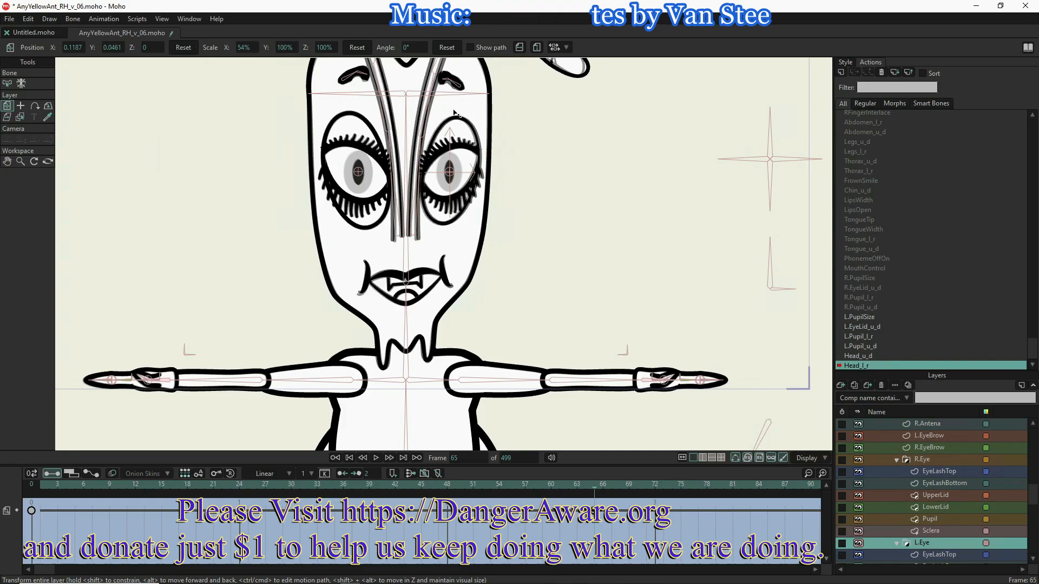
drag(453, 110, 453, 111)
scroll(443, 262, down, 2)
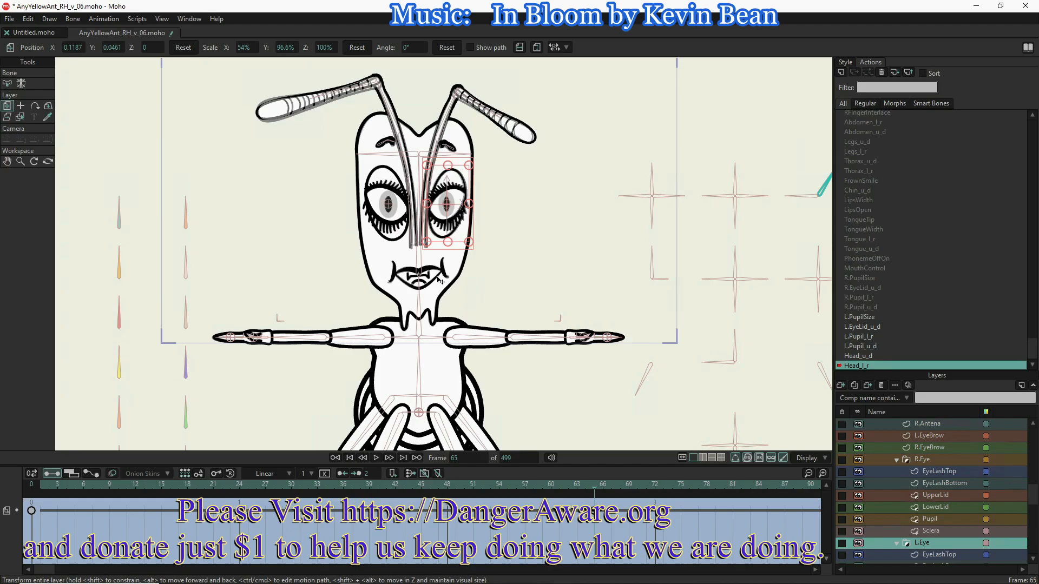
scroll(888, 486, down, 10)
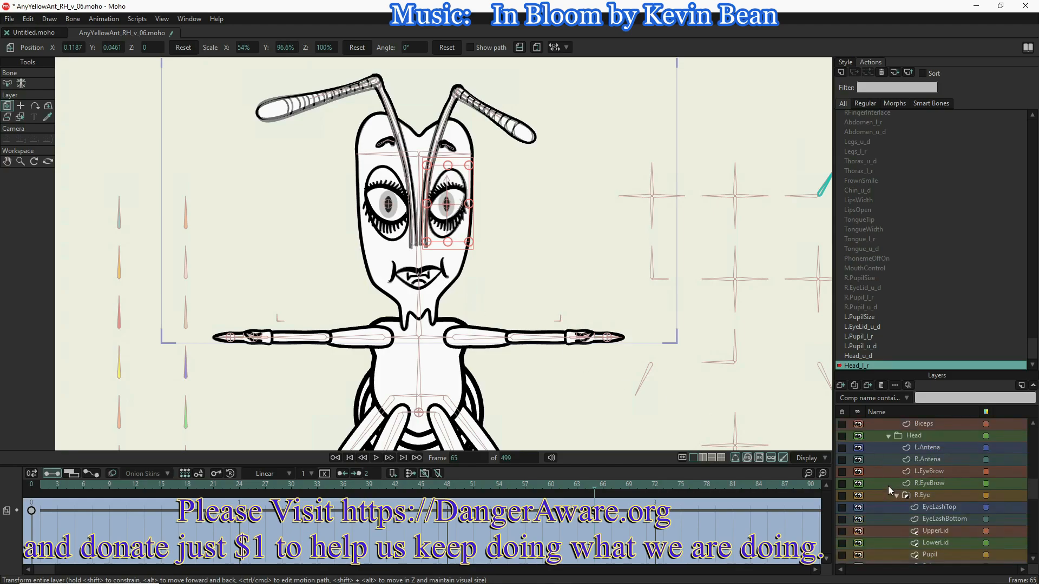
- Hide the HeadTurnLeft.png reference, show HeadTurnRight.png instead, and go to frame 1 of the Head_l_r action
scroll(888, 486, up, 2)
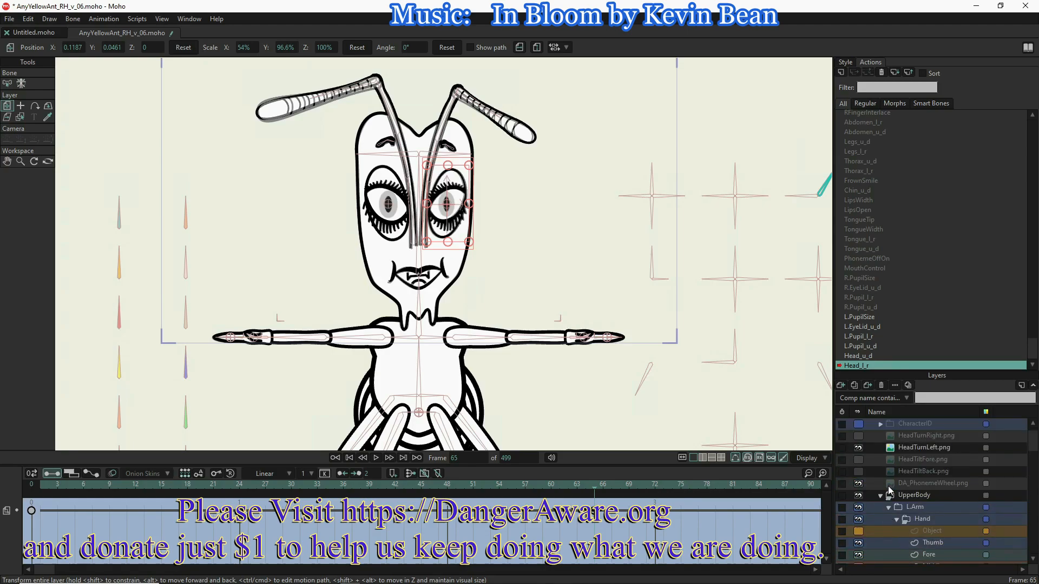
click(859, 447)
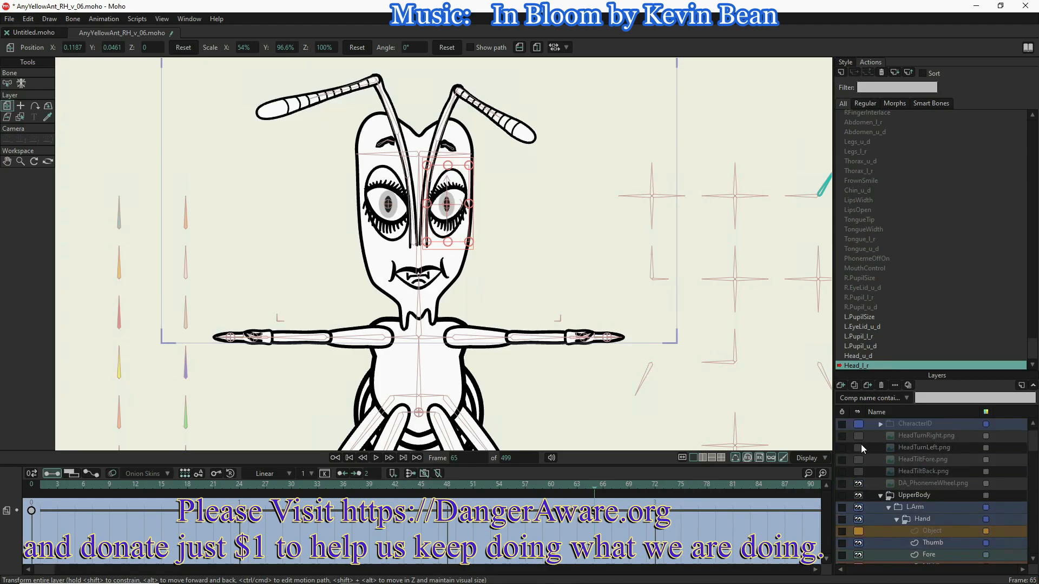
click(859, 436)
double_click(913, 436)
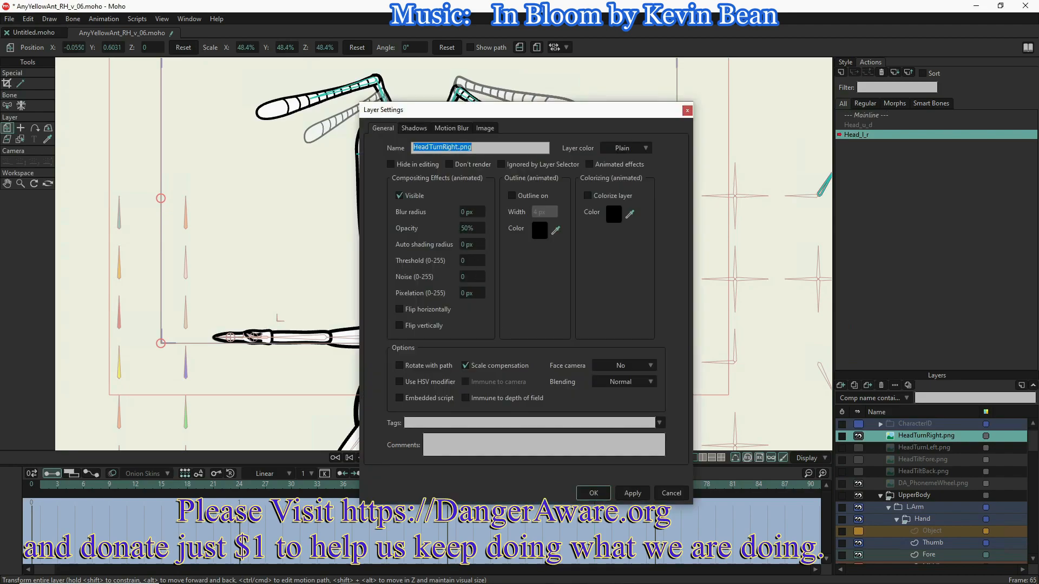
click(594, 493)
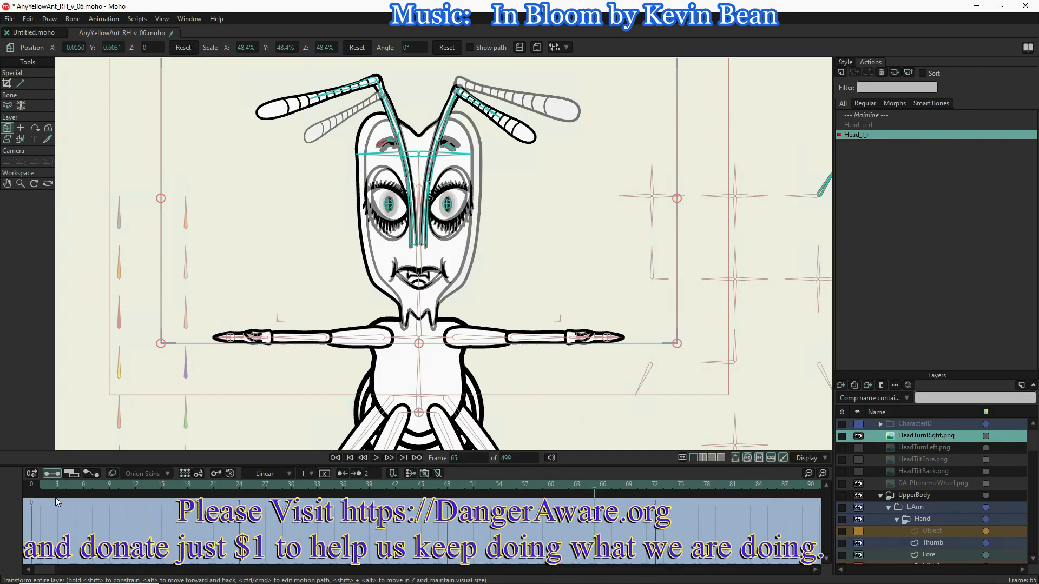
click(41, 486)
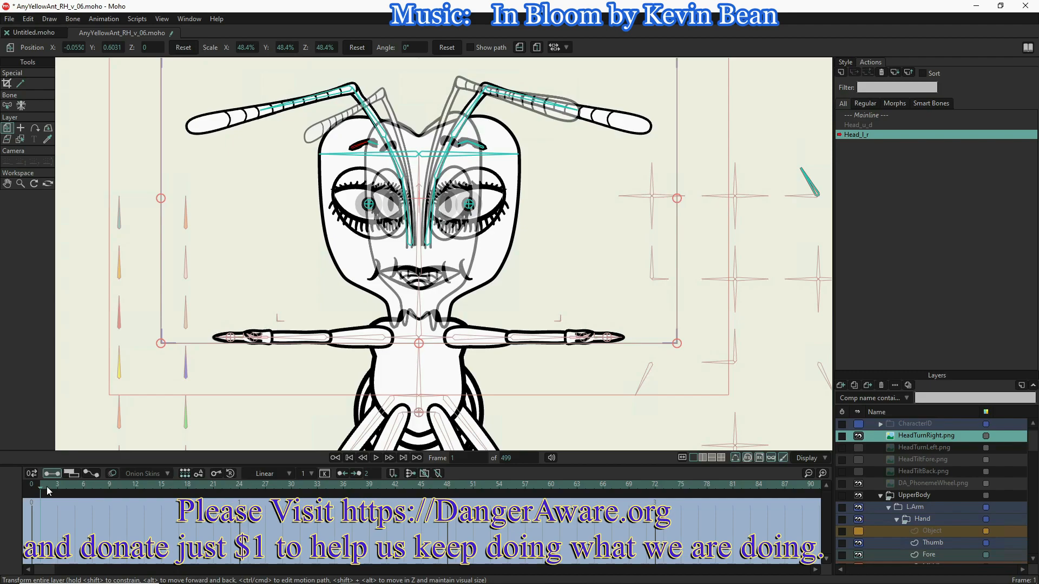
- On the EveryYellowAnt bone layer, move the base bones of both antennae to match the HeadTurnRight reference
scroll(948, 451, up, 1)
click(912, 423)
scroll(401, 240, up, 9)
key(t)
drag(447, 265, 465, 266)
drag(536, 265, 518, 265)
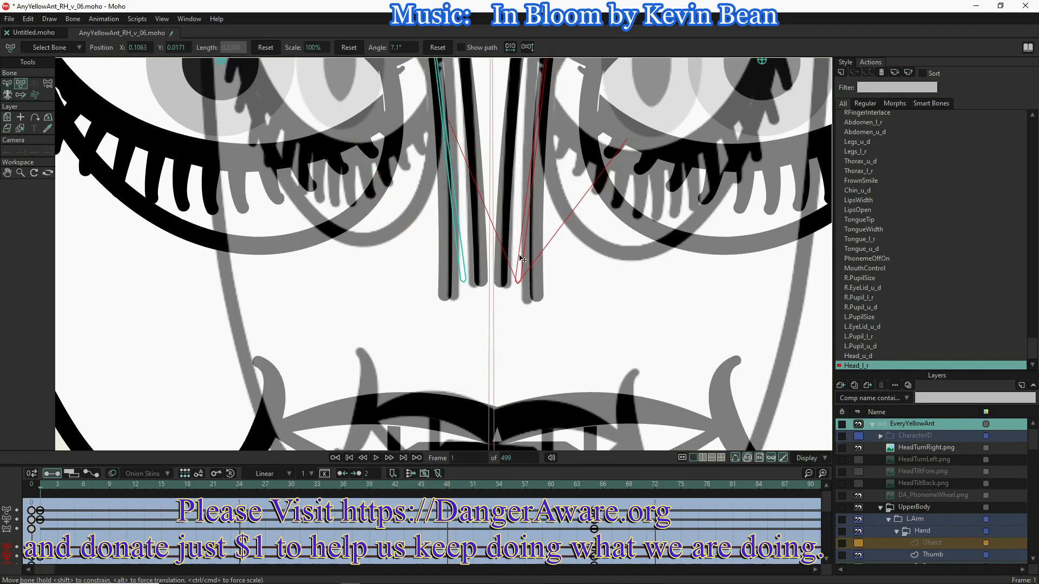
click(465, 265)
- Rotate and scale the remaining stem and tip bones of the antennae to follow the reference antennae
scroll(471, 311, down, 6)
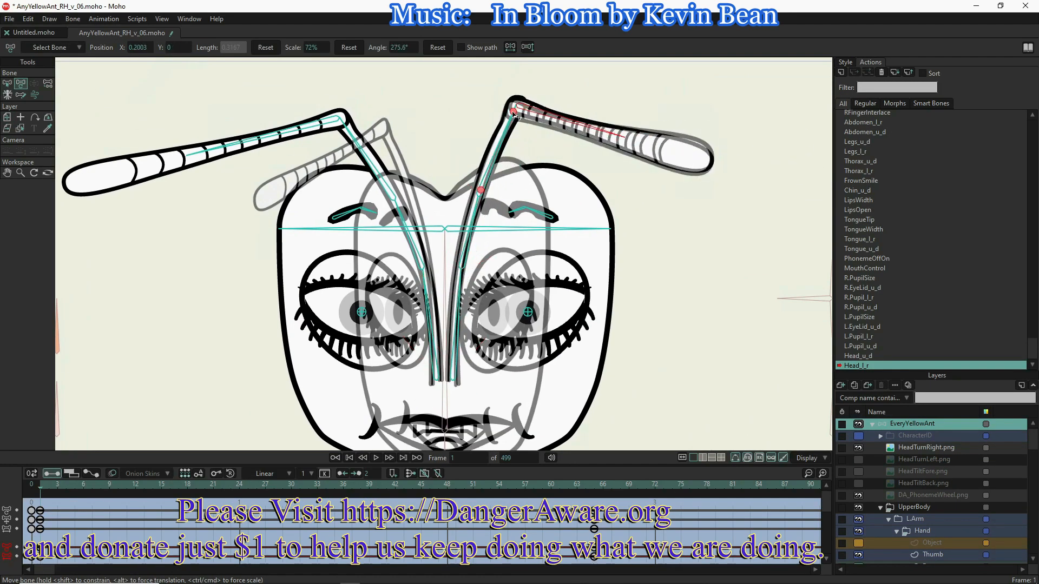
drag(407, 239, 422, 231)
click(430, 322)
drag(397, 161, 410, 168)
shift+click(430, 325)
shift+click(418, 233)
drag(374, 112, 385, 139)
drag(415, 213, 412, 206)
drag(303, 131, 312, 168)
drag(245, 204, 313, 168)
- Move and adjust both eyebrow bones inward to line up with the reference eyebrows
drag(344, 215, 395, 216)
drag(410, 210, 407, 217)
drag(512, 212, 484, 208)
drag(525, 217, 493, 207)
- Move both pupil bones inward to the reference eyes and shorten the two horizontal skull bones to the reference head width
drag(528, 312, 494, 313)
drag(364, 315, 394, 313)
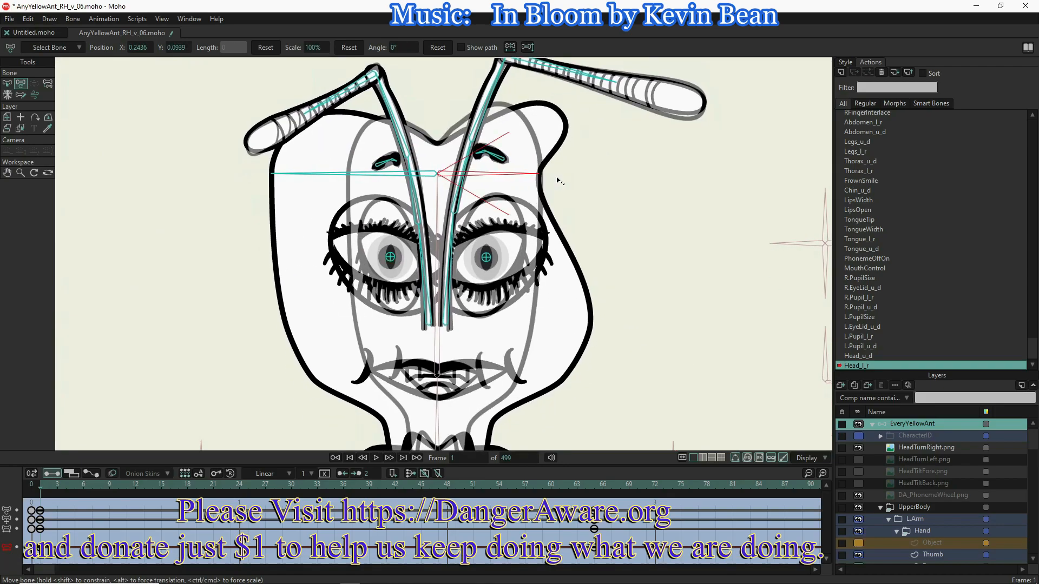
click(248, 168)
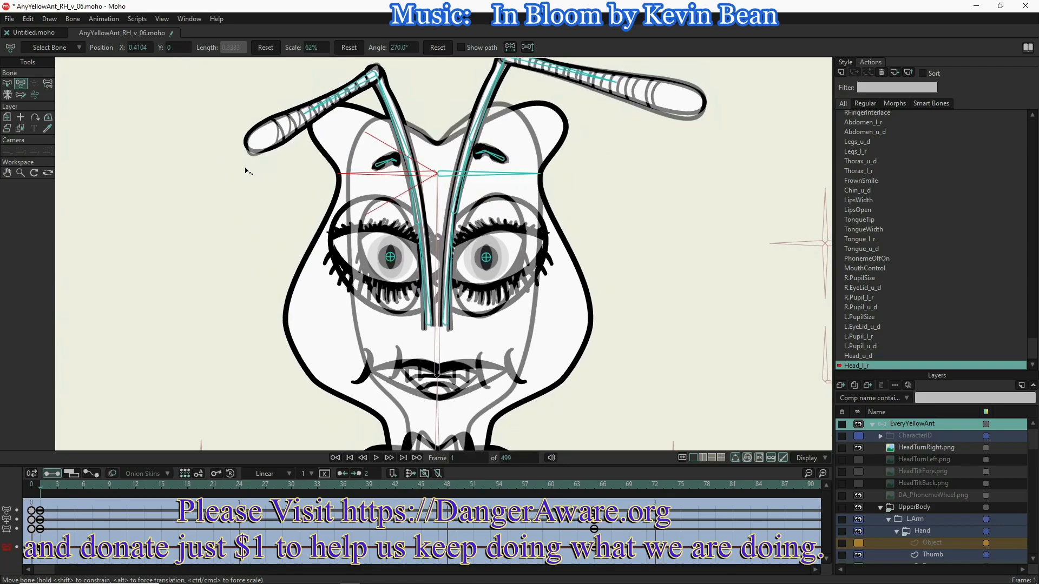
- On the Skull layer, move the crown points and the first side and jaw points onto the reference outline
scroll(927, 499, down, 5)
scroll(927, 499, down, 4)
click(922, 496)
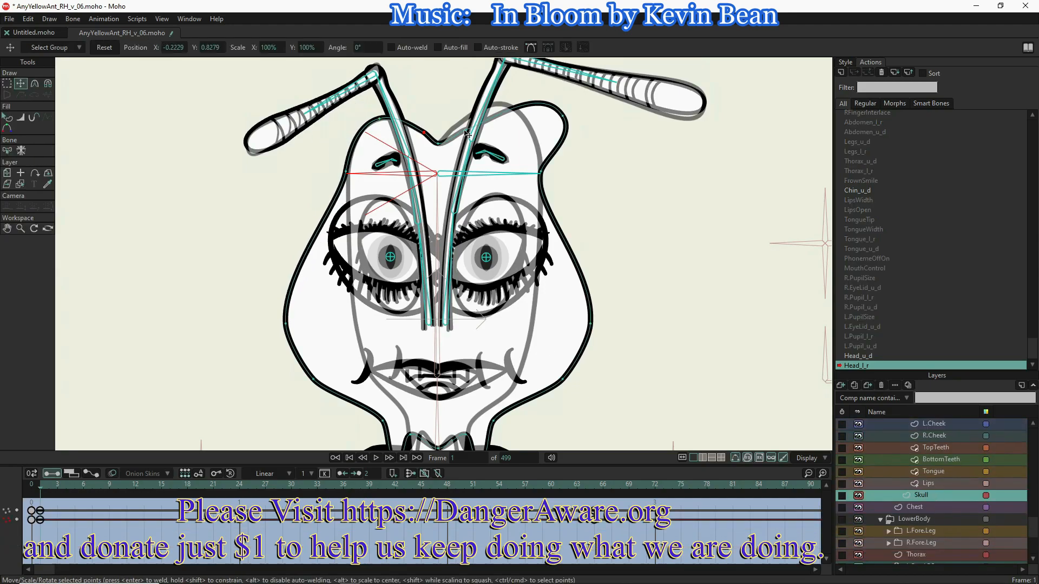
drag(505, 109, 502, 110)
drag(590, 324, 534, 322)
drag(563, 379, 459, 310)
- Move the neck points and the remaining jaw and cheek points of the Skull layer onto the reference outline
scroll(480, 317, up, 4)
drag(513, 361, 481, 370)
drag(506, 280, 497, 283)
drag(374, 303, 399, 301)
drag(346, 361, 382, 354)
drag(317, 275, 360, 260)
drag(173, 188, 333, 329)
drag(162, 224, 311, 211)
drag(333, 328, 339, 326)
scroll(586, 355, down, 5)
drag(626, 363, 486, 285)
- Adjust the curvature of the Skull layer's neck tip points at frame 1, comparing them with the pose at frame 65
click(35, 83)
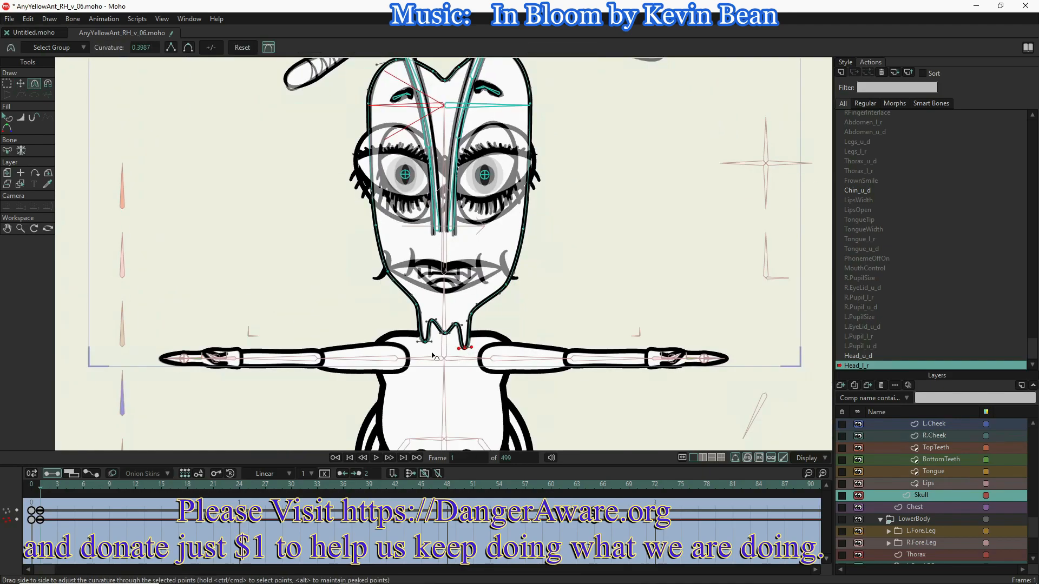
click(424, 347)
click(593, 488)
click(463, 341)
drag(317, 488, 41, 488)
drag(457, 249, 432, 311)
- Scale the Mouth layer horizontally to 56.4%, rotate it -4.8°, and scale the L.Eye layer to fit the reference
scroll(931, 481, up, 2)
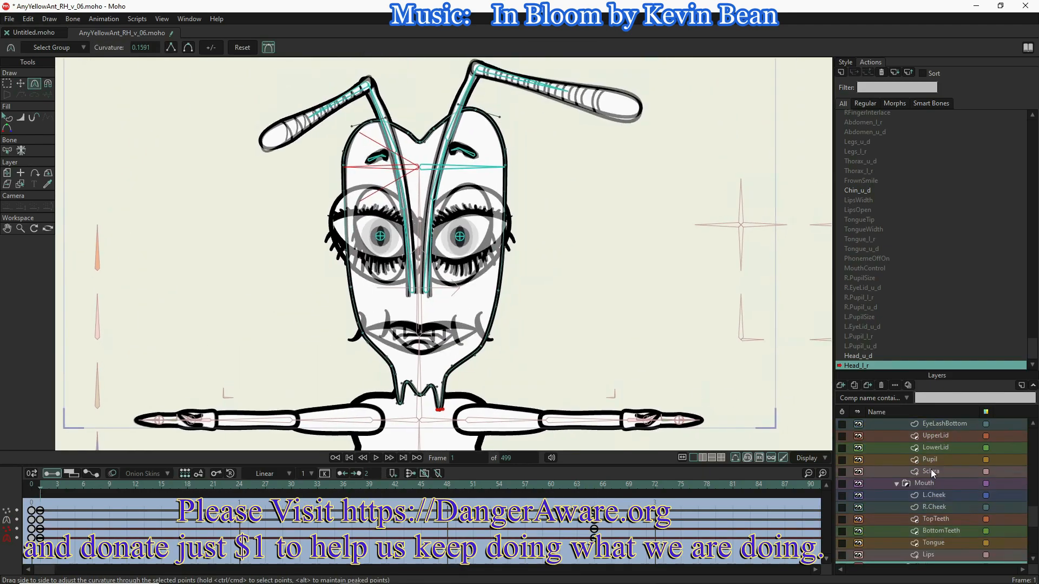
click(931, 482)
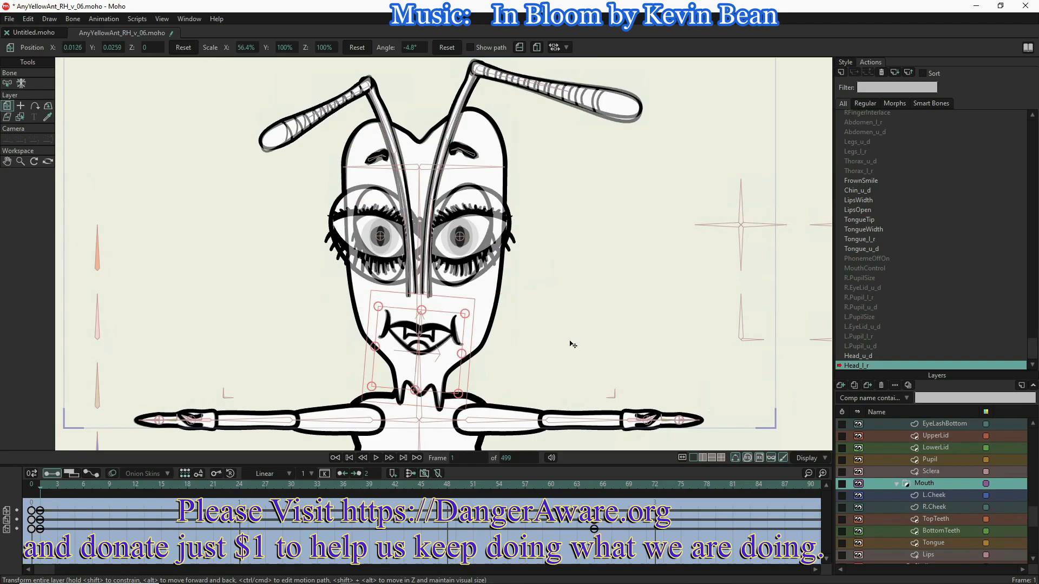
click(496, 237)
drag(497, 237, 495, 237)
- Scale the R.Eye layer to 52.8% horizontally and 96.2% vertically to fit the reference eye
scroll(905, 472, up, 2)
click(905, 473)
drag(325, 236, 350, 236)
drag(378, 181, 379, 182)
- Hide the HeadTurnRight.png reference and scrub the Head_l_r action from frame 1 to frame 33
scroll(904, 471, up, 3)
click(858, 448)
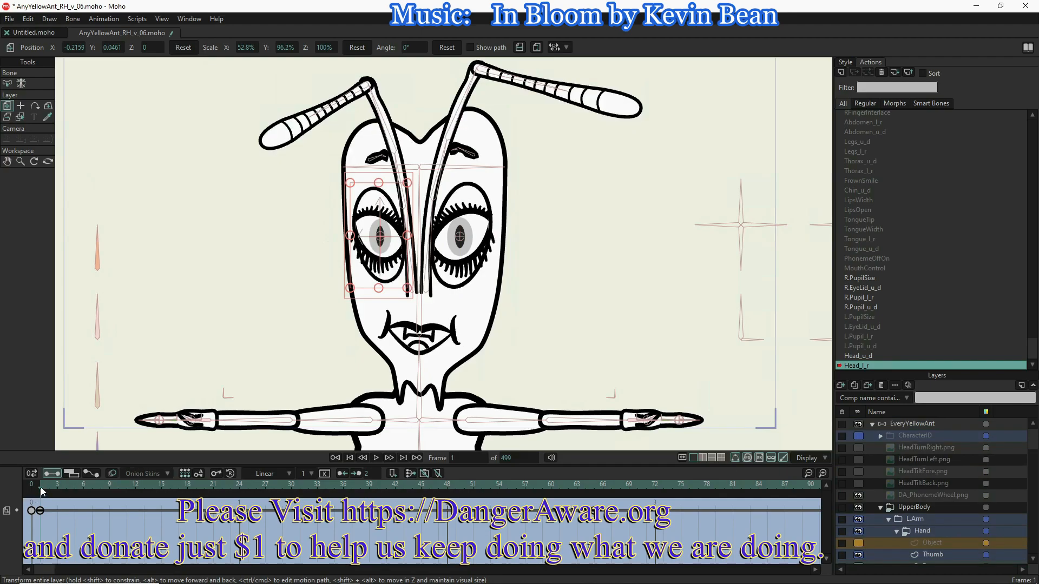
drag(41, 487, 317, 498)
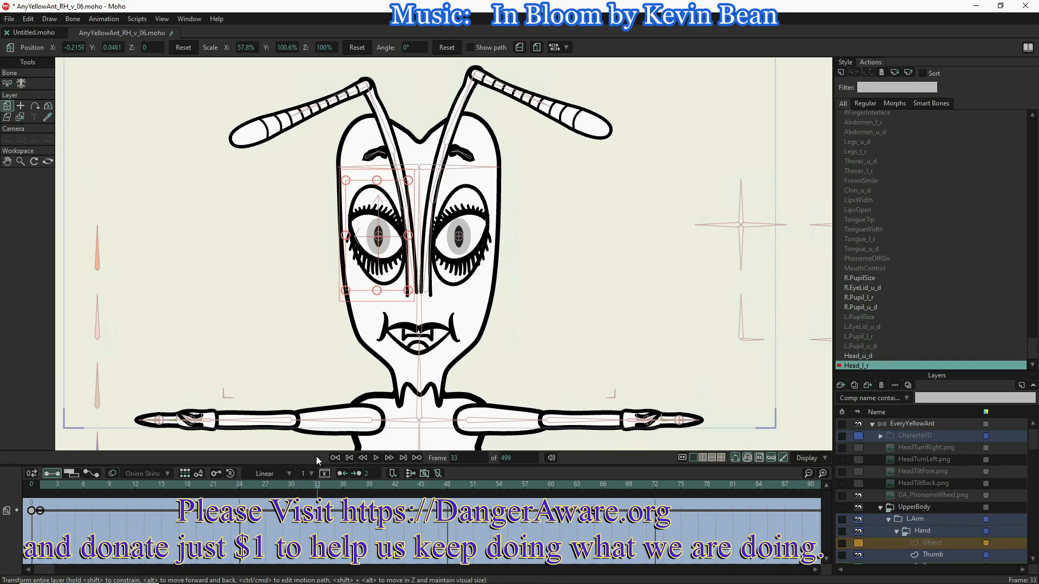
- Select all head bones of the EveryYellowAnt layer and reset their position, scale and angle at frame 33
key(z)
drag(644, 269, 259, 77)
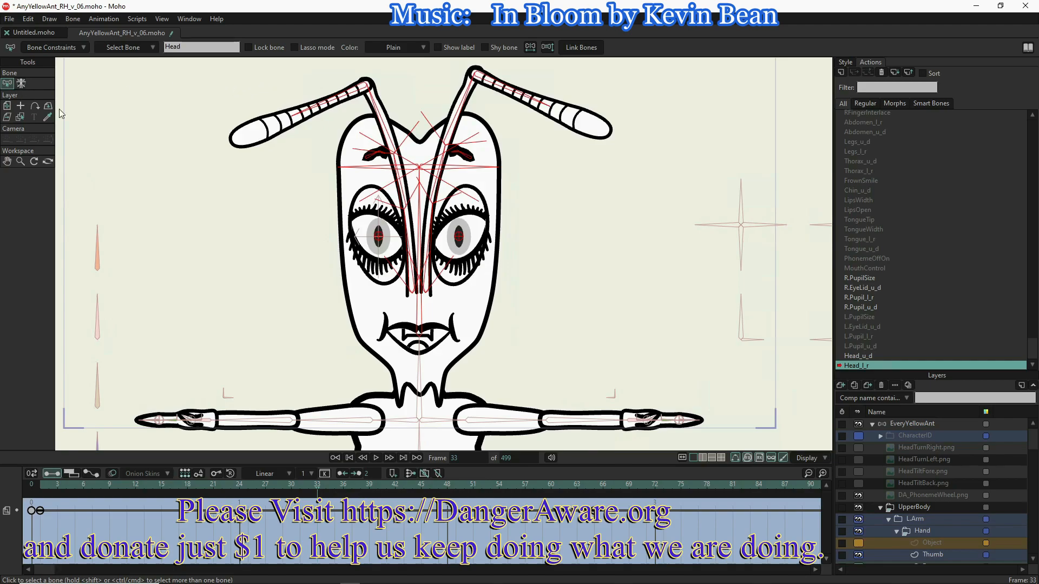
click(918, 423)
click(21, 84)
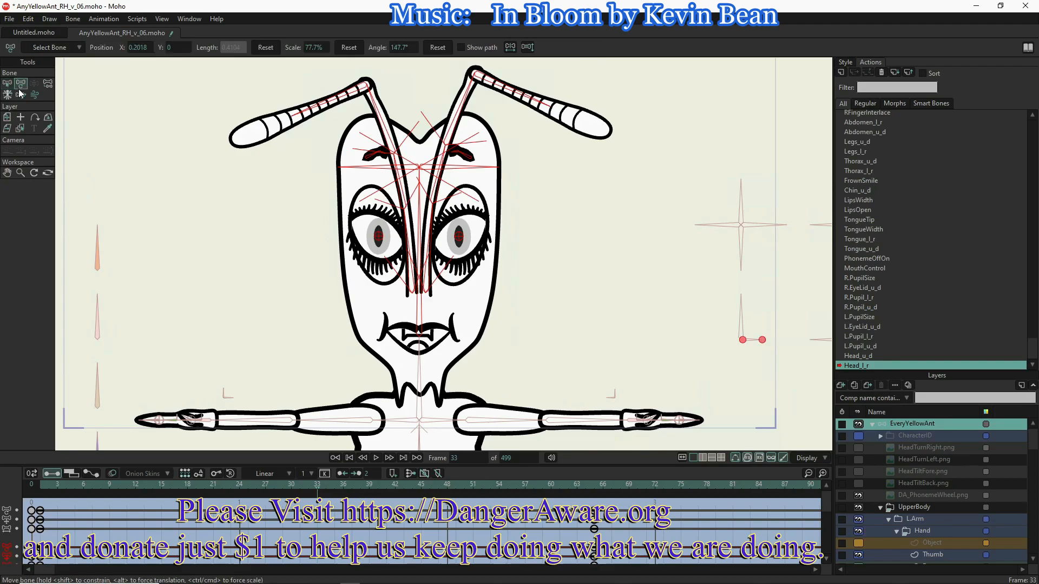
click(261, 48)
click(349, 48)
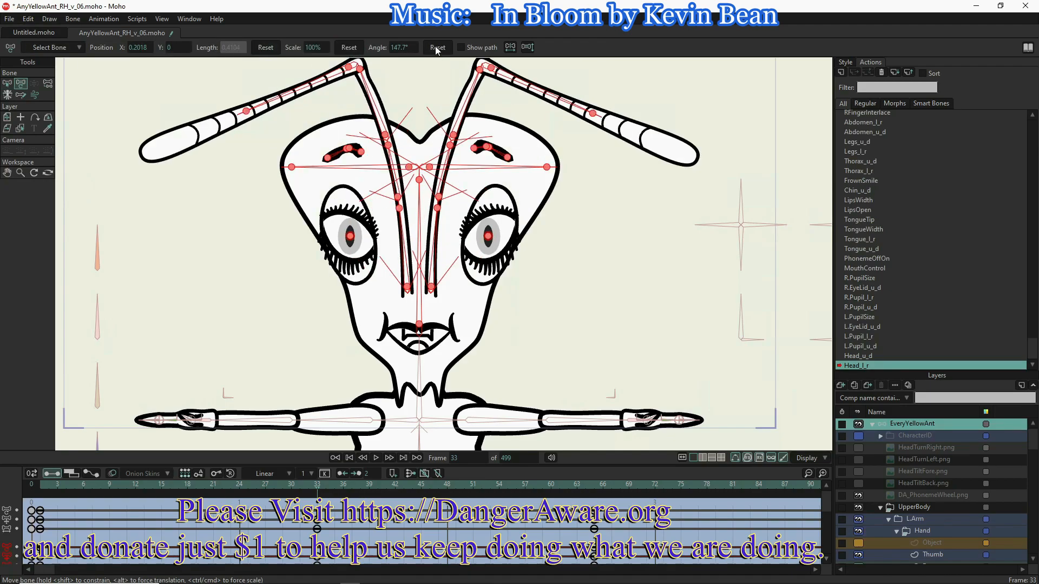
click(436, 48)
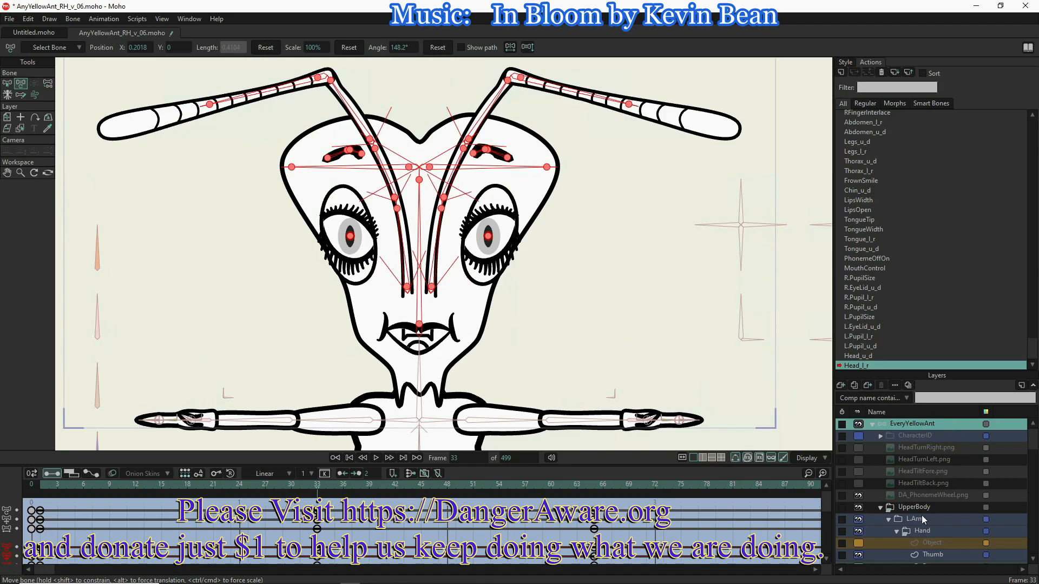
- Select all points of the Skull layer and reset their positions and curvature at frame 33
scroll(921, 515, down, 5)
scroll(926, 519, down, 5)
scroll(939, 518, down, 3)
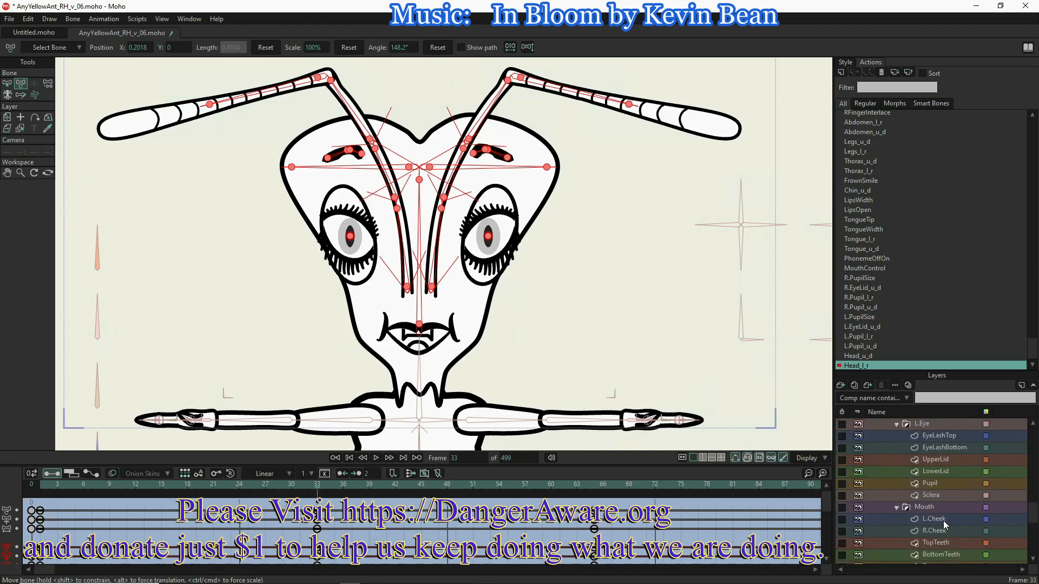
scroll(943, 520, down, 3)
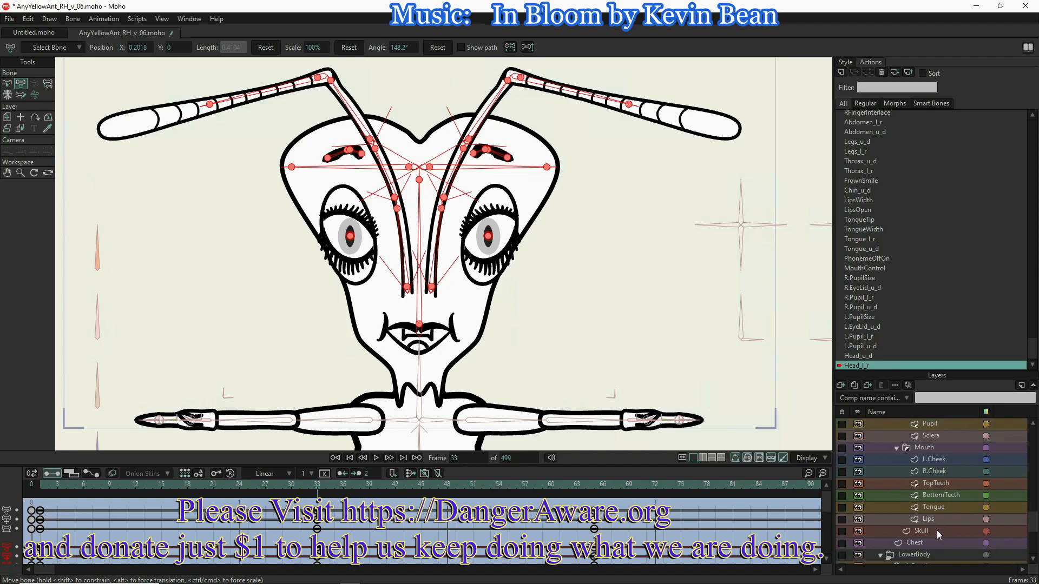
click(937, 530)
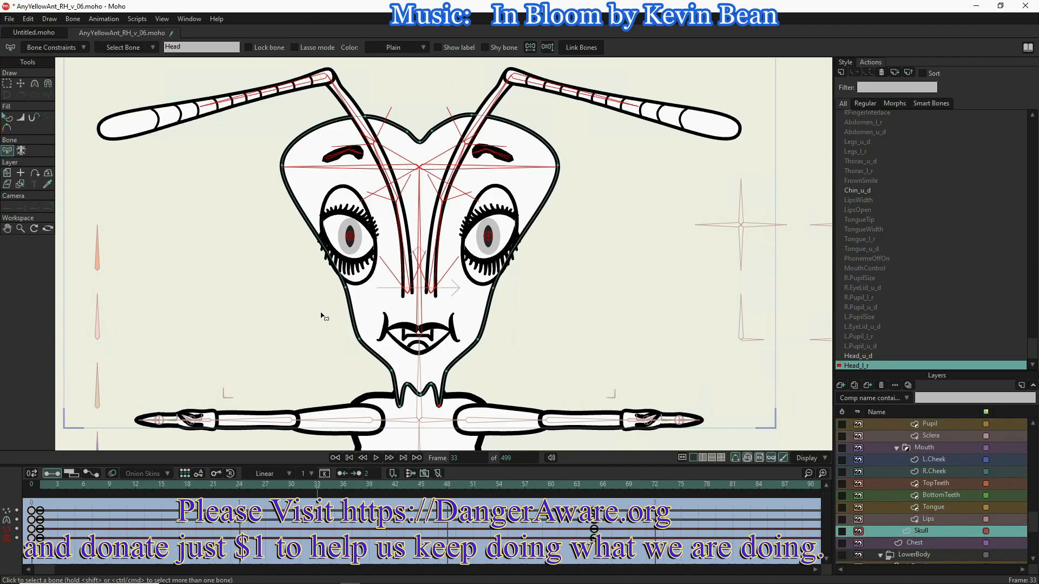
key(t)
key(ctrl+a)
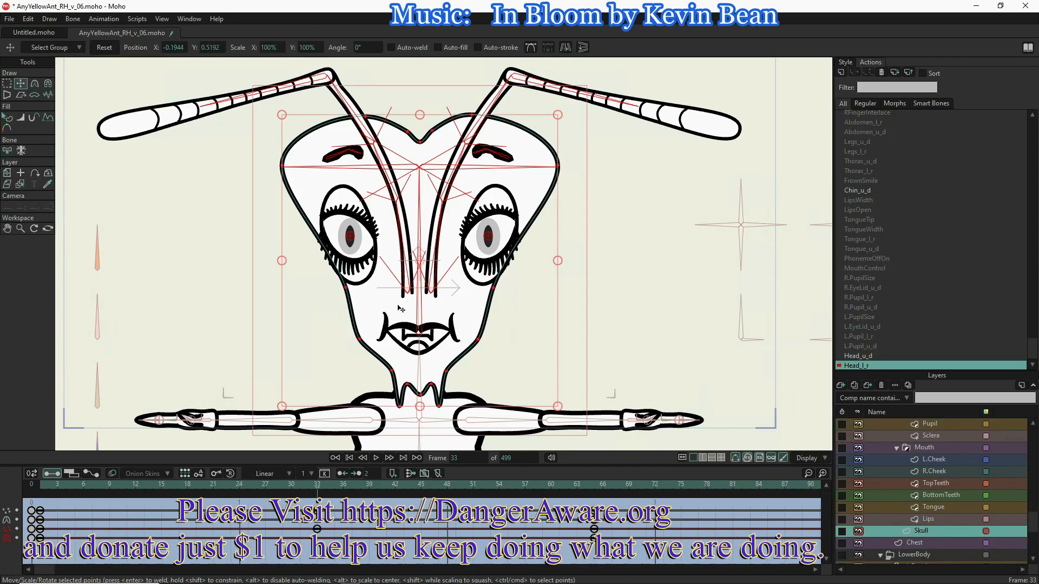
click(102, 49)
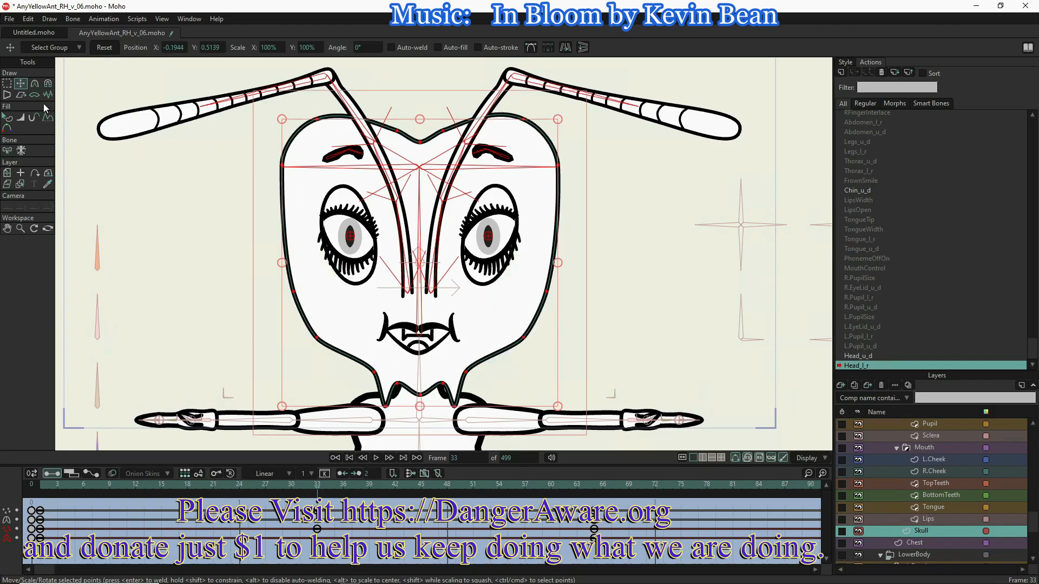
click(35, 83)
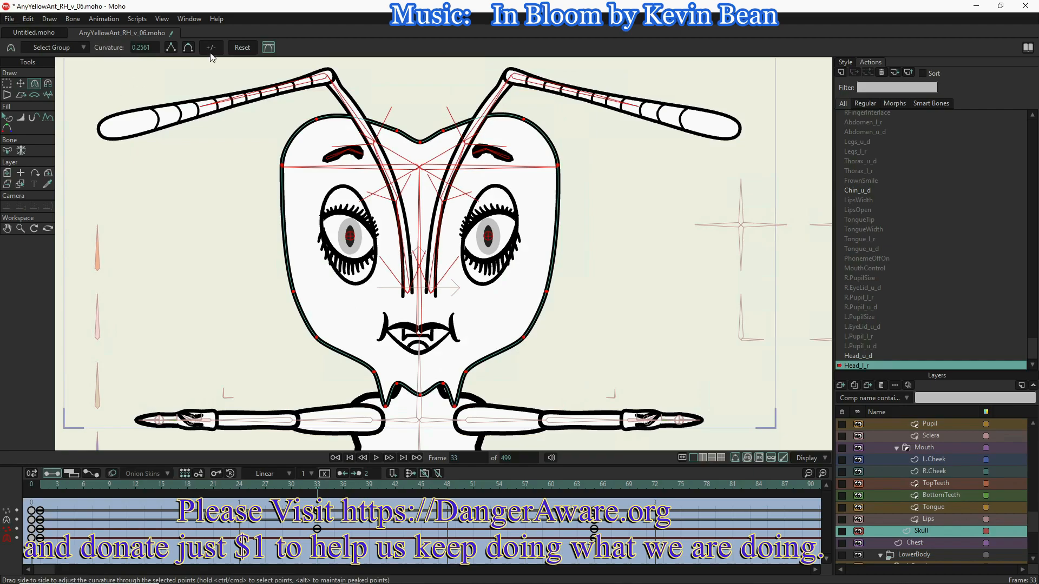
click(243, 49)
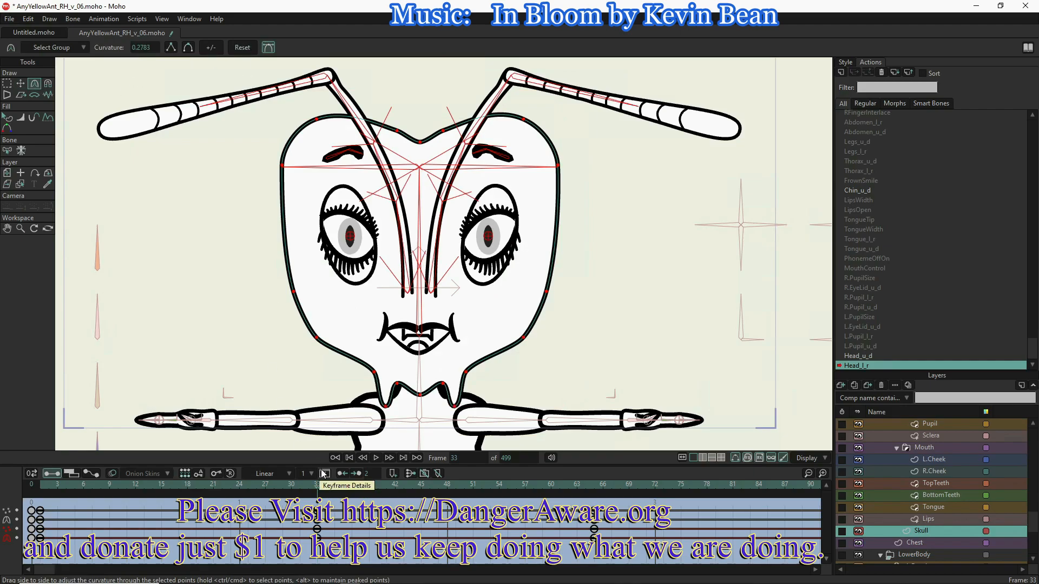
- Reset the L.Eye layer's position, scale and angle at frame 33
scroll(904, 526, down, 3)
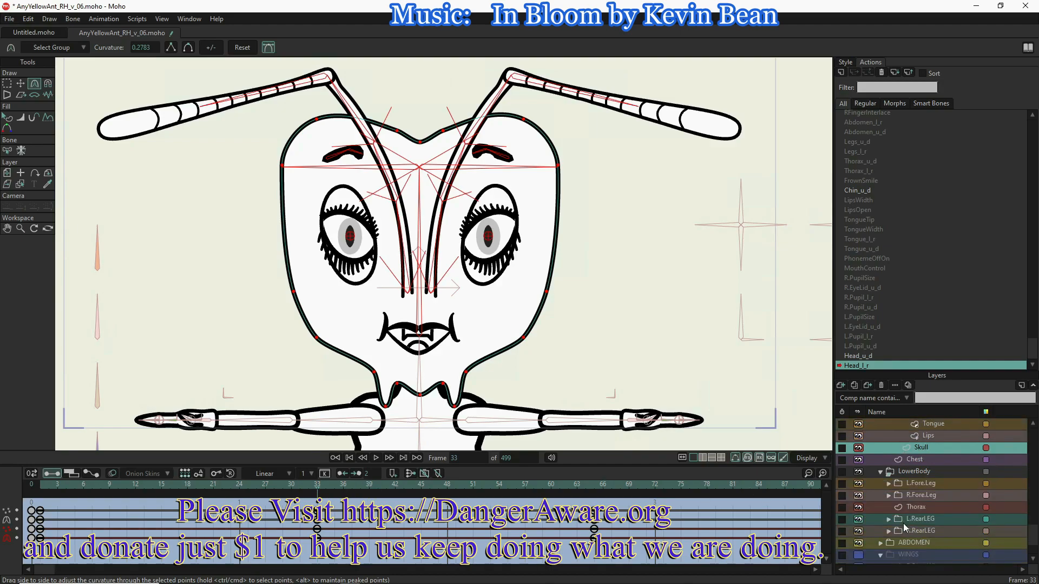
scroll(948, 510, up, 5)
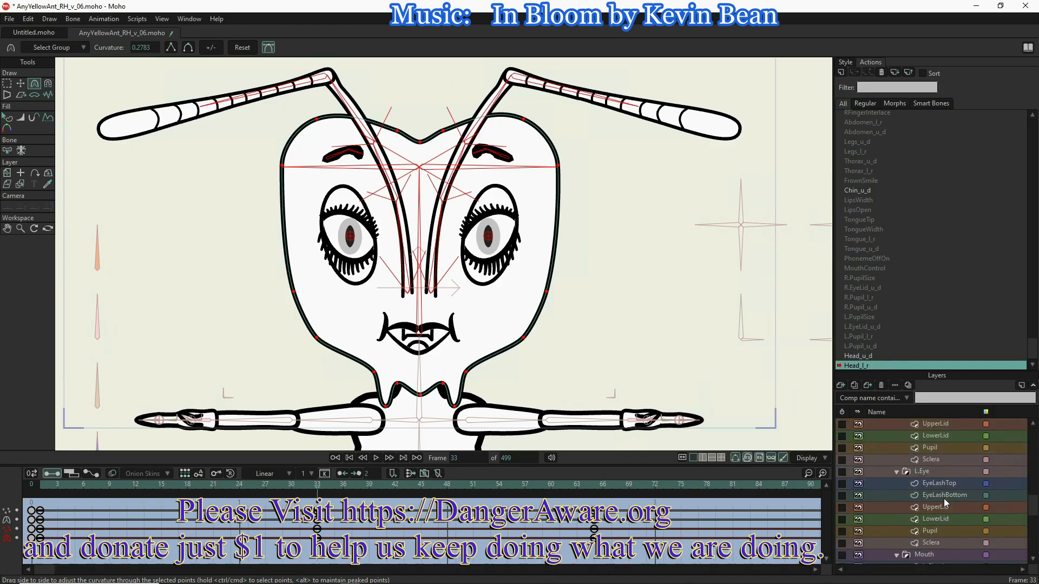
click(940, 471)
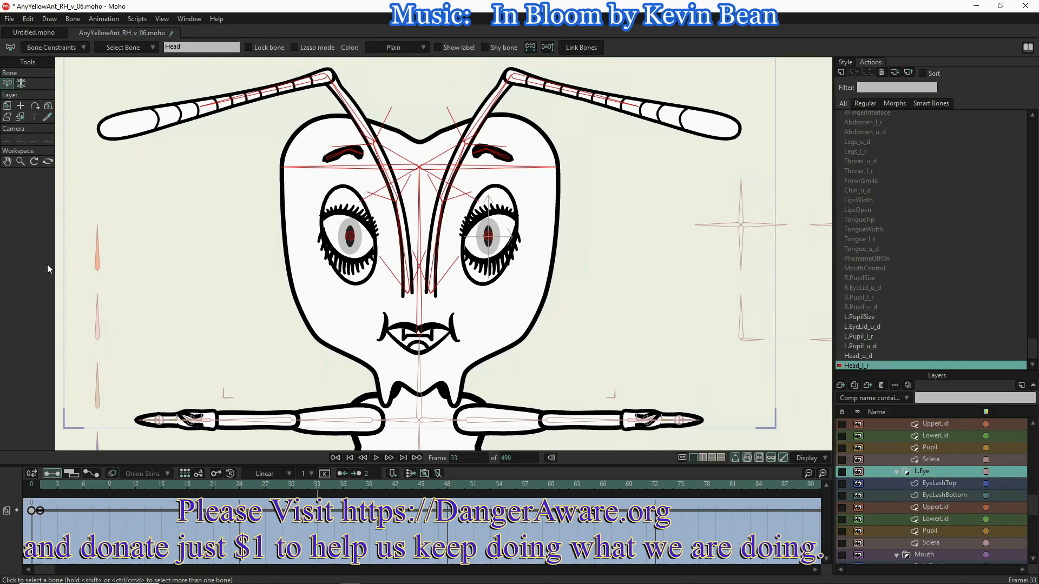
click(7, 105)
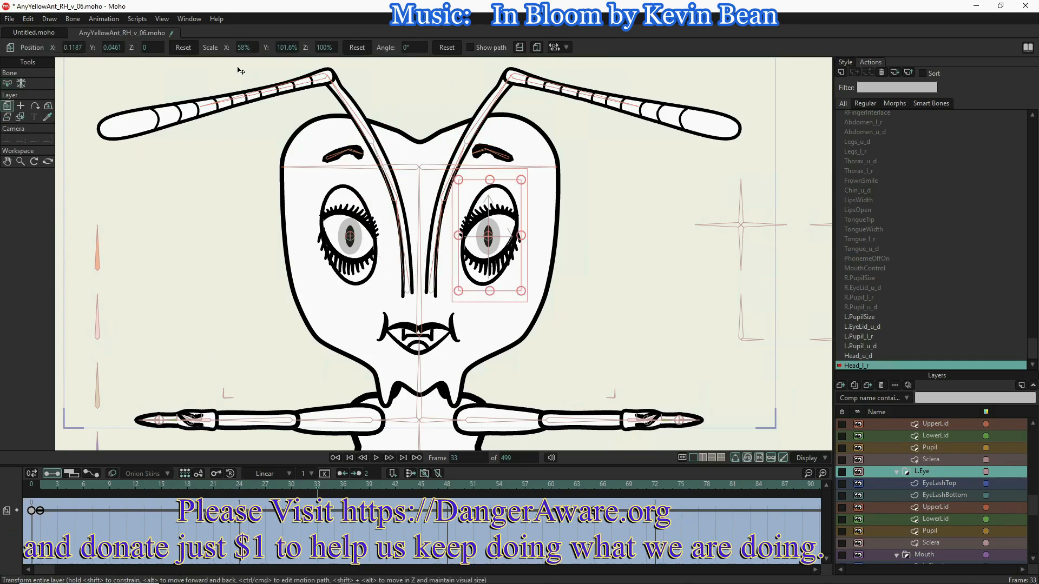
click(183, 48)
click(357, 49)
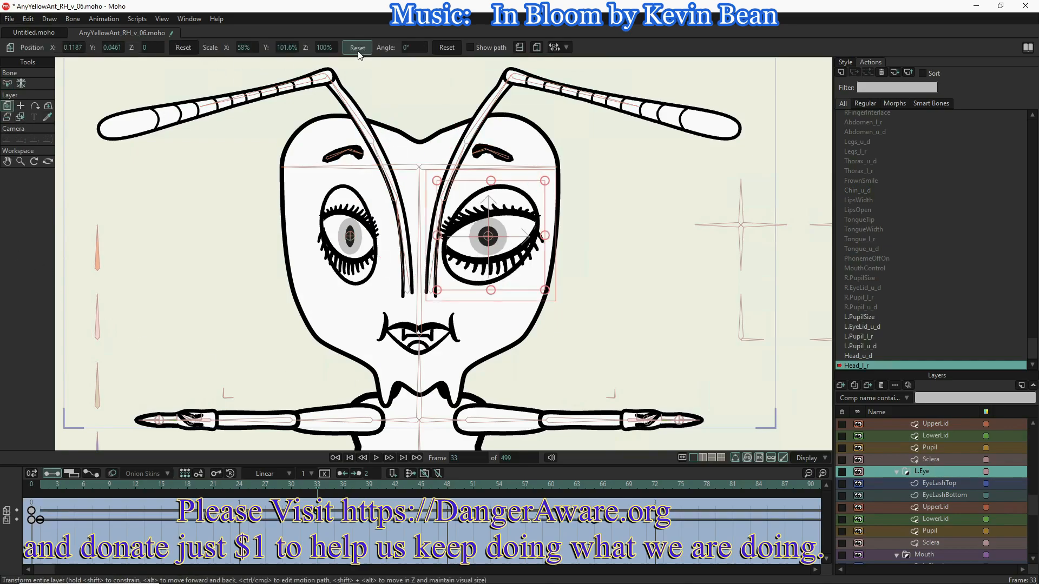
click(447, 48)
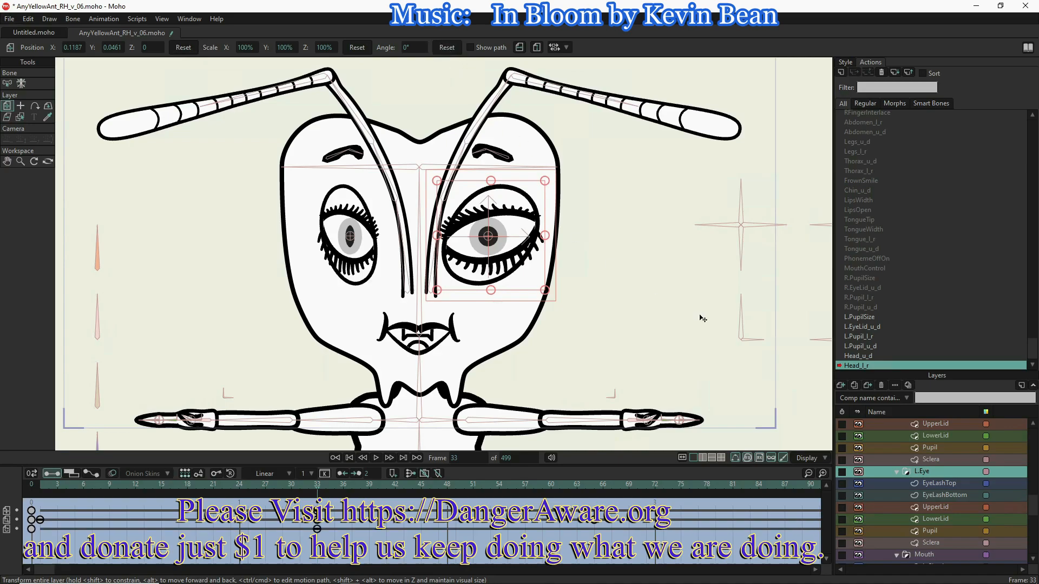
- Reset the R.Eye layer's angle, scale and position at frame 33
scroll(910, 439, up, 3)
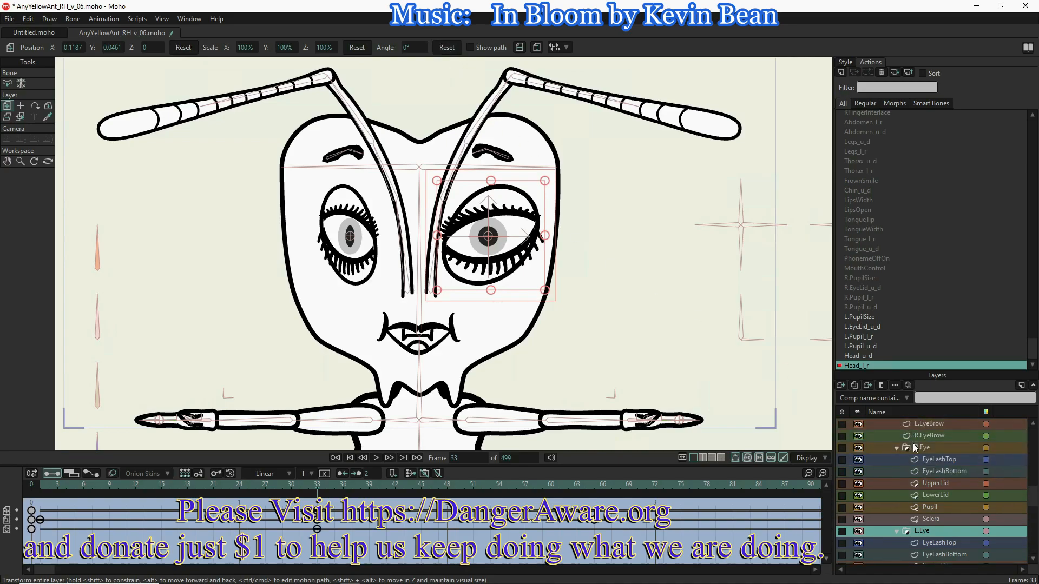
click(914, 445)
click(441, 52)
click(356, 48)
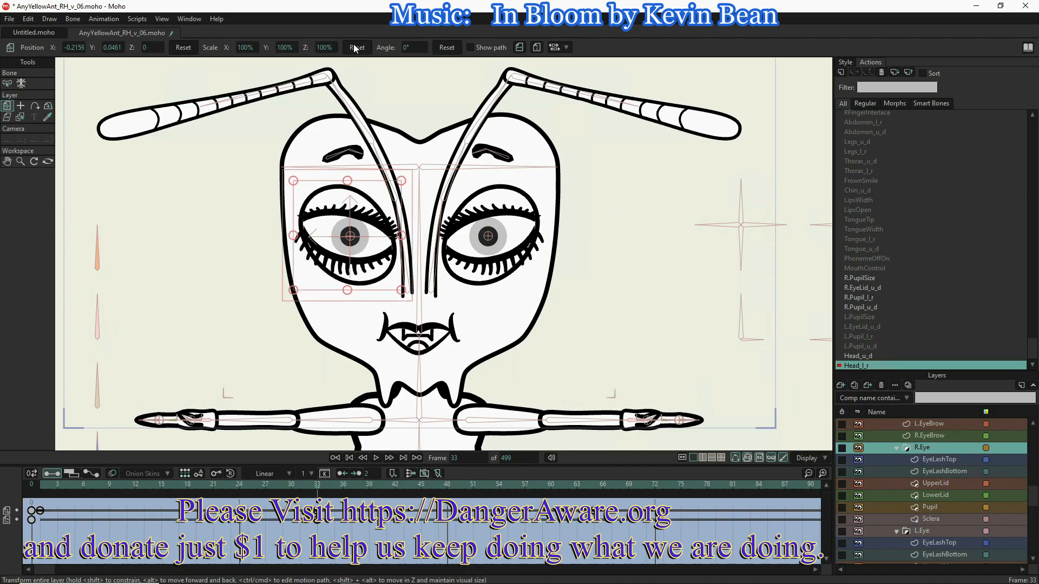
click(184, 48)
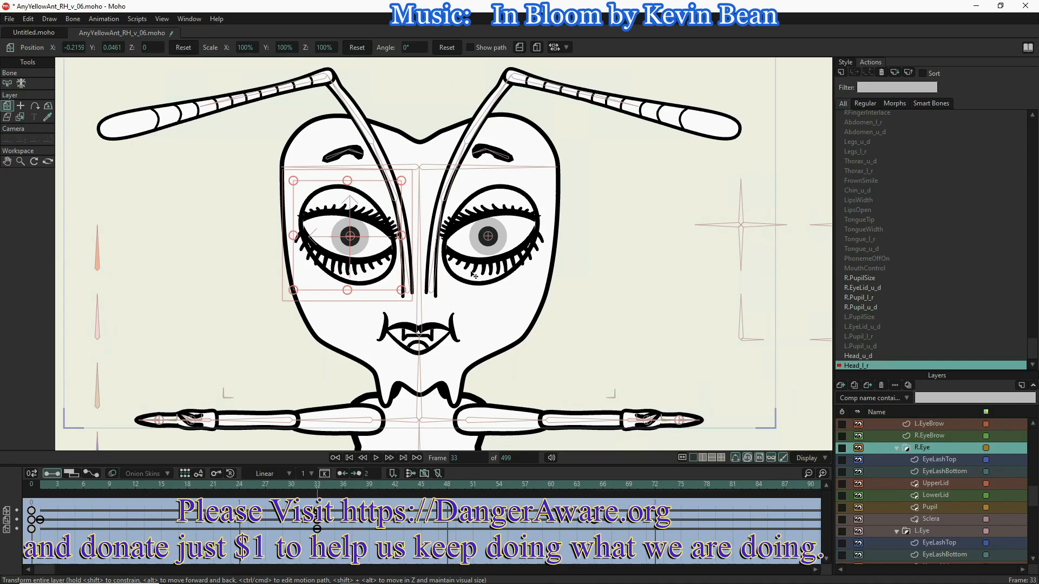
- Reset the Mouth layer's angle, scale and position at frame 33
scroll(951, 540, down, 4)
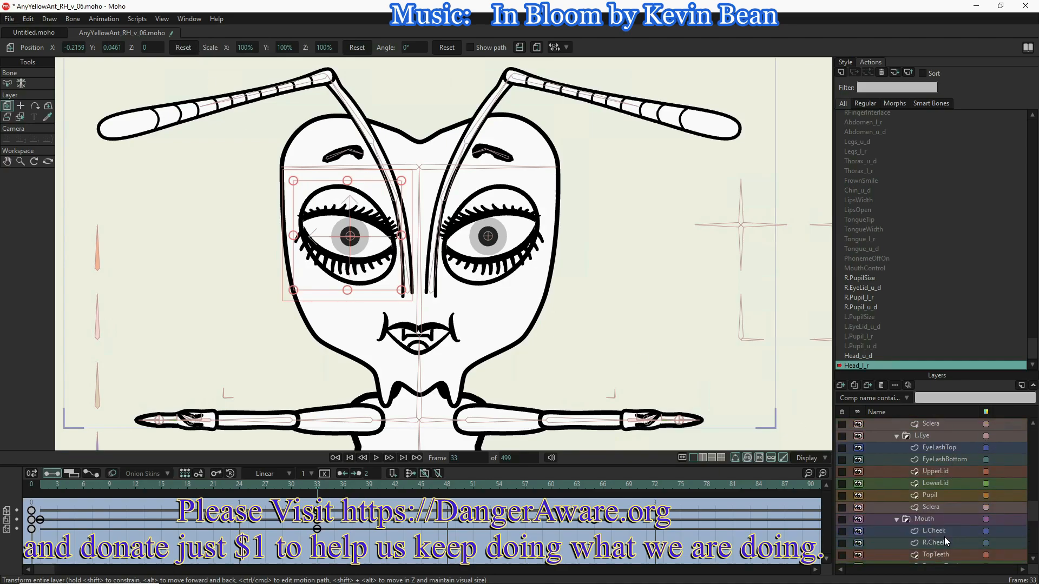
click(938, 519)
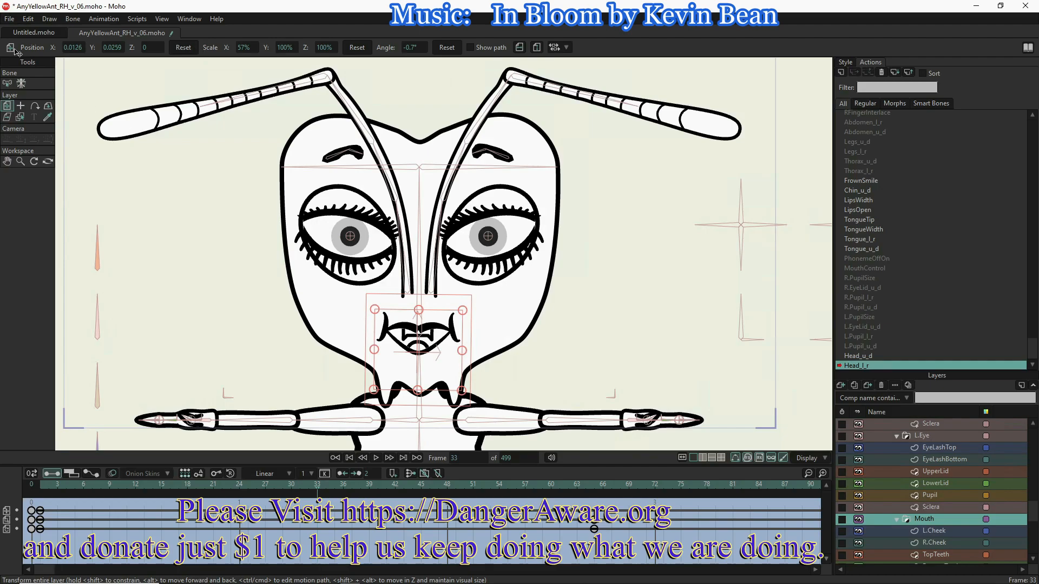
click(447, 48)
click(363, 50)
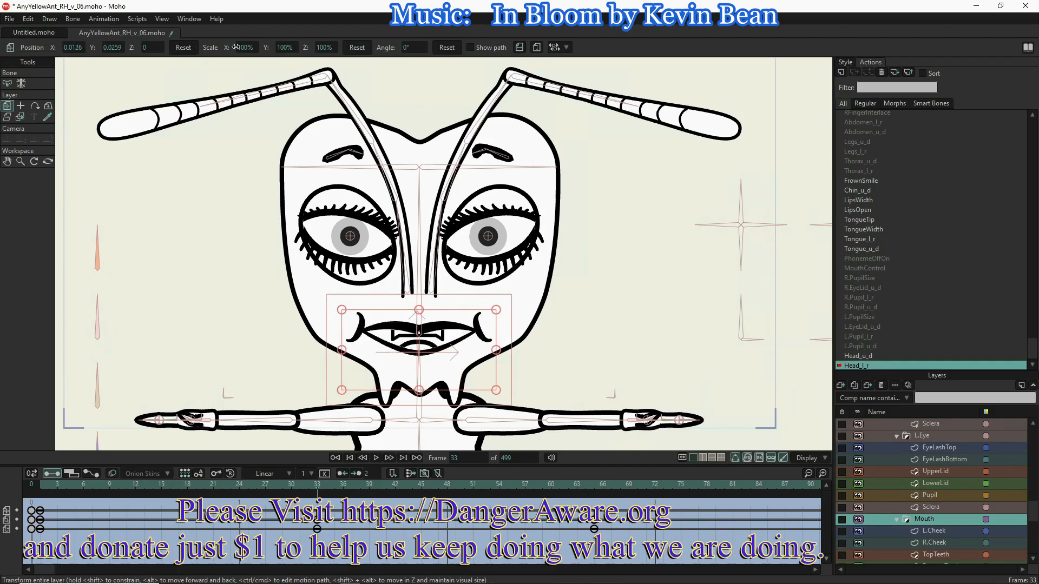
click(183, 48)
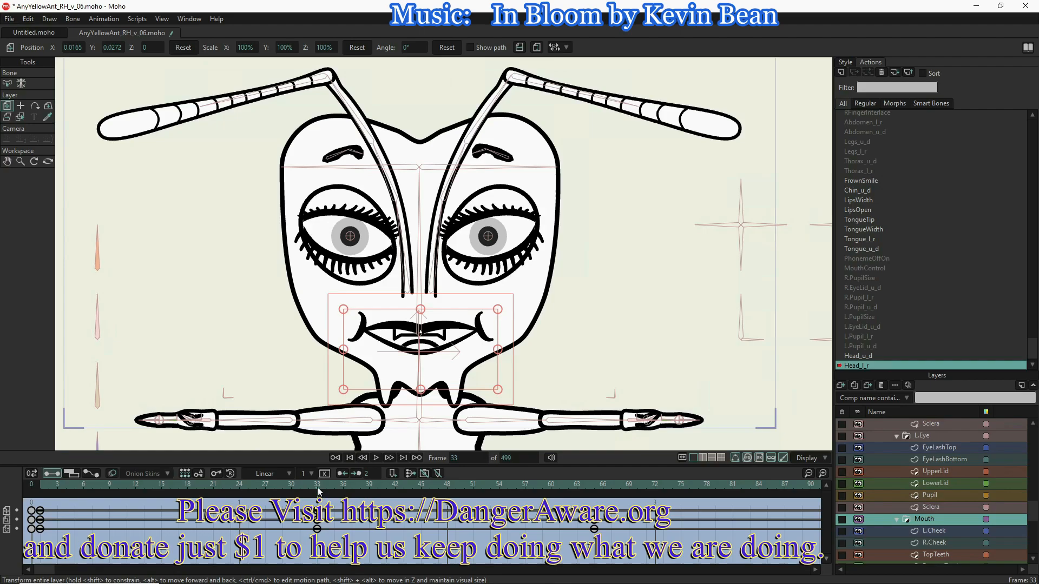
- At frame 65, move the Skull layer's forehead, cheek and jaw points outward on the viewer's left side of the head
drag(317, 490, 594, 504)
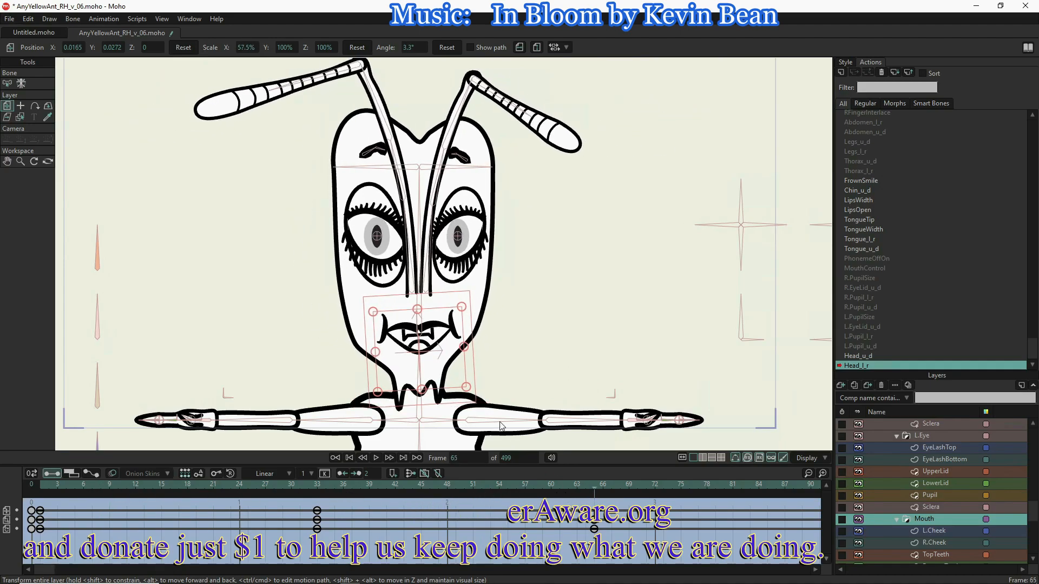
scroll(950, 537, down, 3)
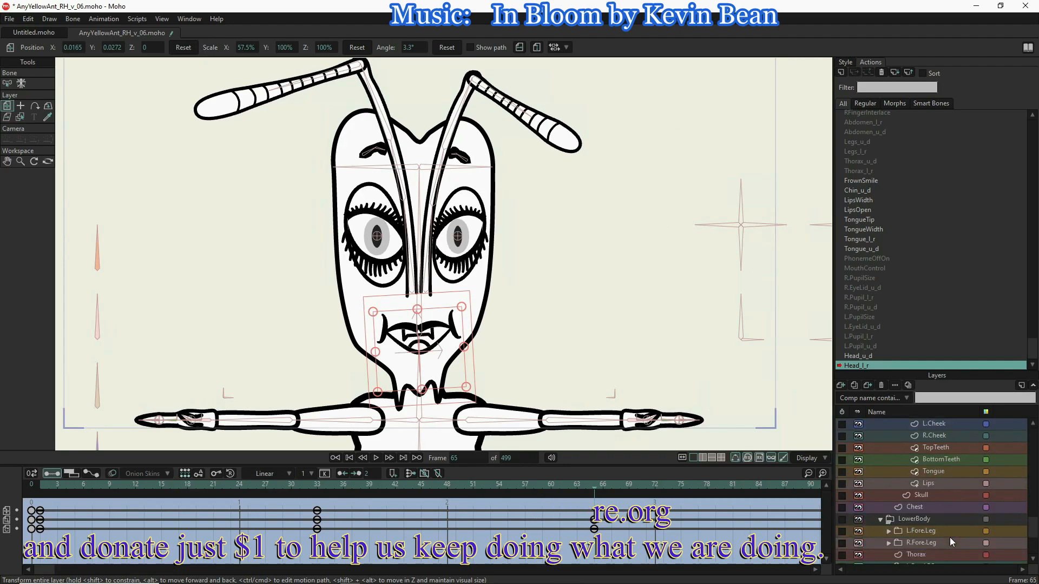
click(934, 493)
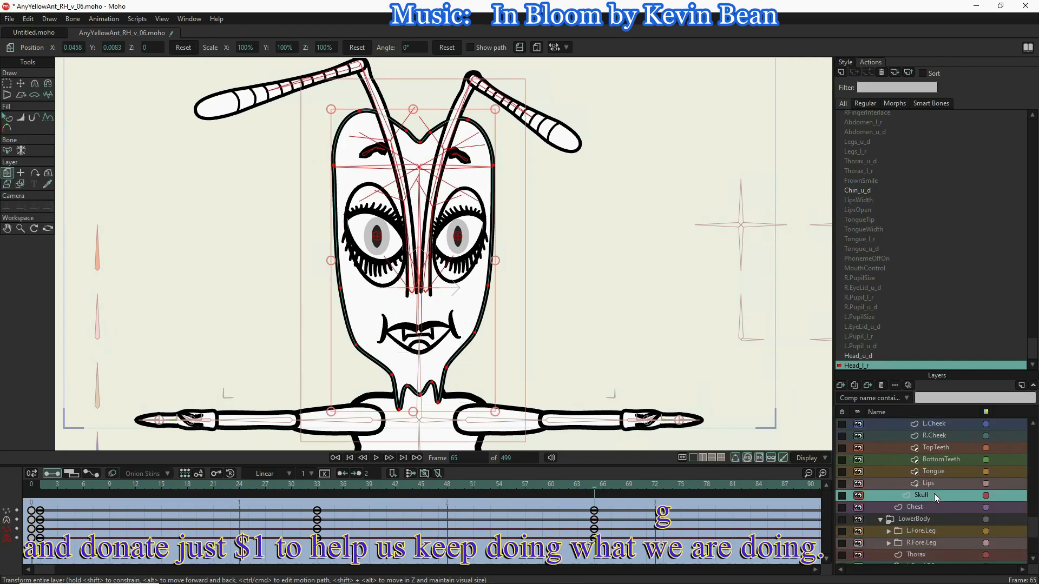
click(353, 345)
key(t)
key(t)
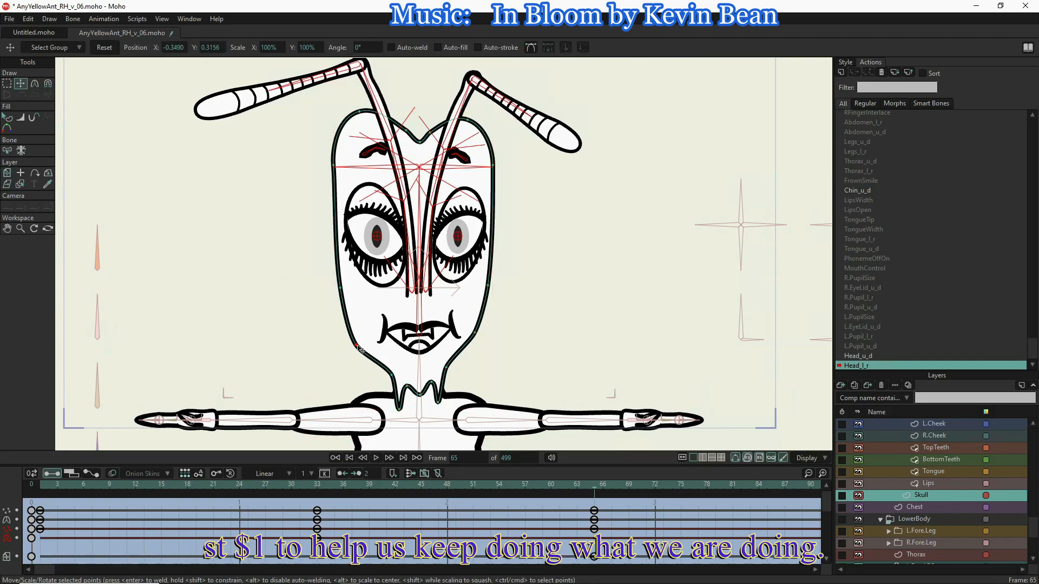
drag(352, 347, 347, 347)
drag(338, 287, 320, 285)
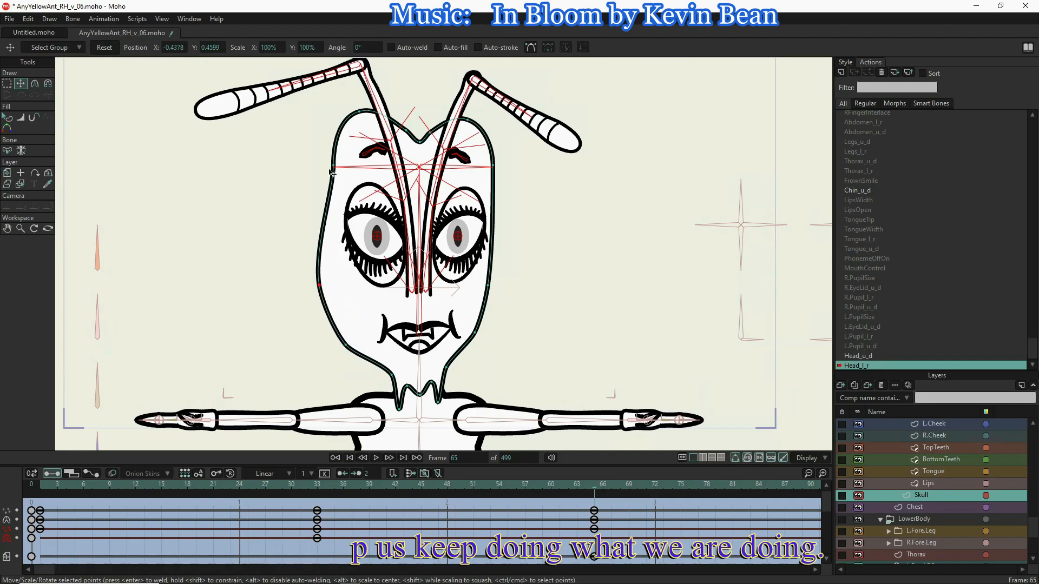
drag(334, 169, 313, 163)
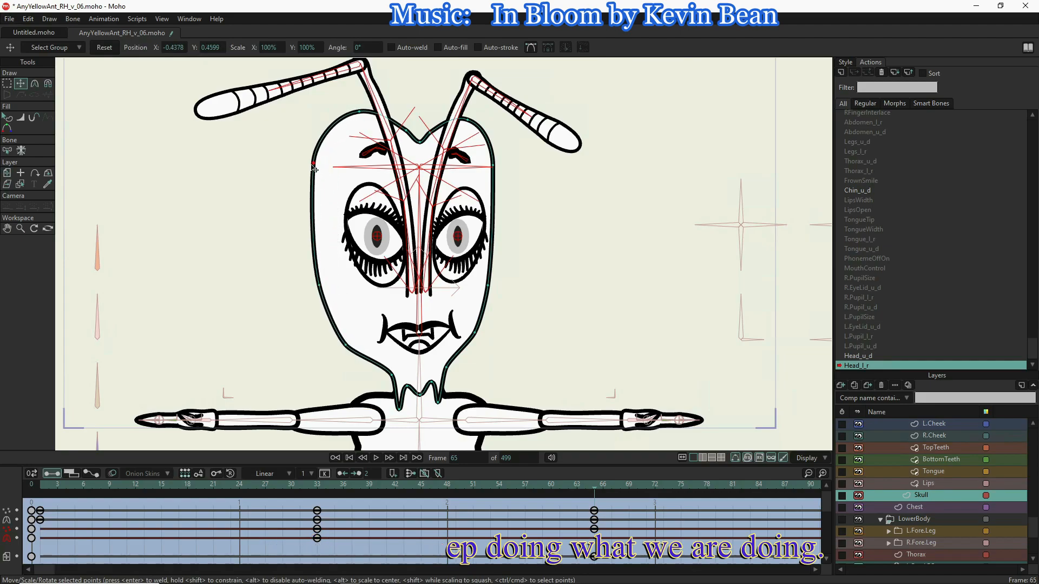
drag(319, 285, 312, 290)
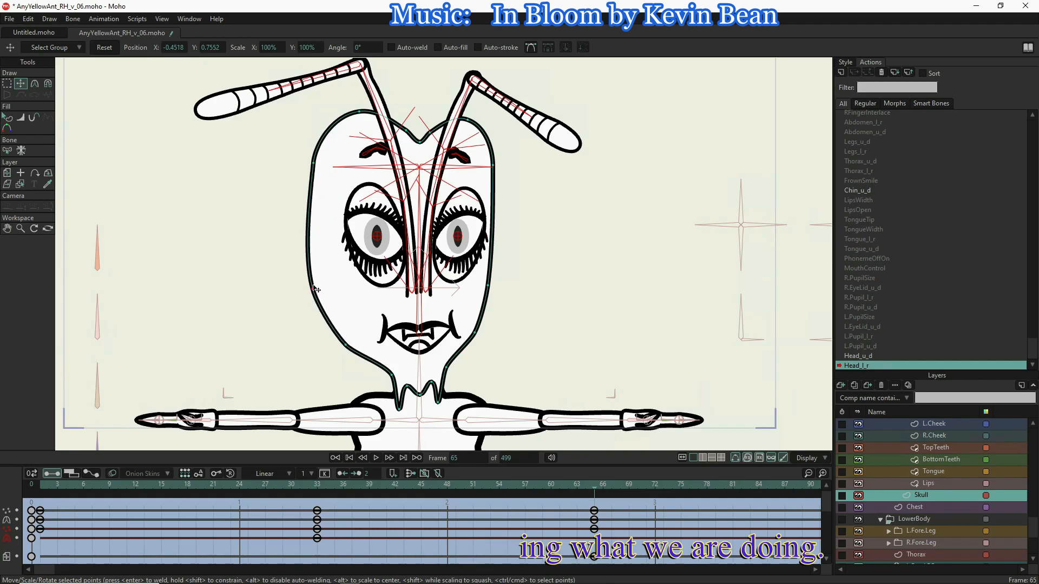
drag(342, 338, 330, 343)
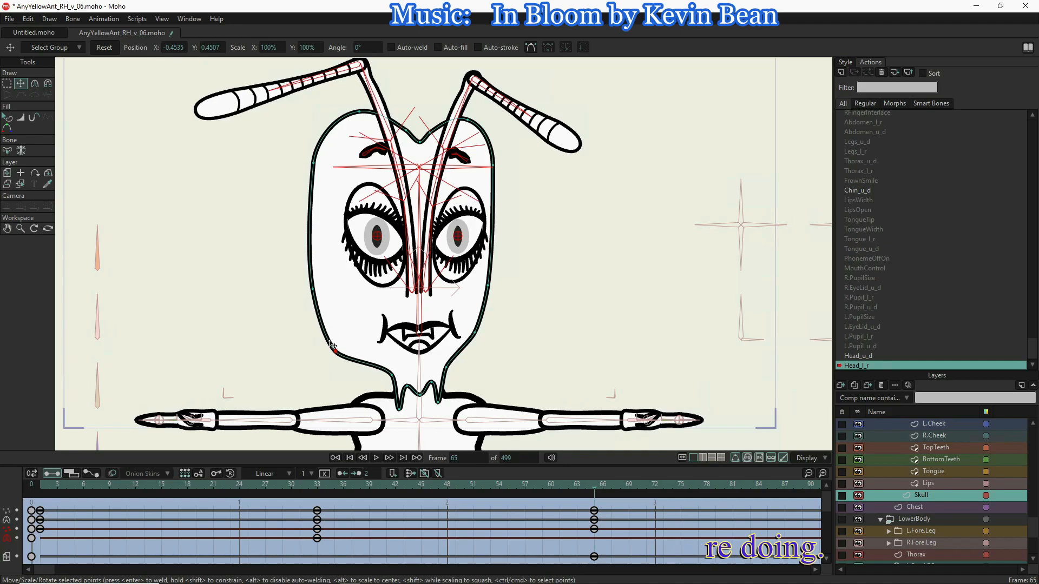
- Widen the viewer's left side of the skull further at frame 65, adjusting its crown, temple, cheek and jaw points, and scrub to check
drag(348, 117, 337, 116)
drag(313, 163, 307, 168)
drag(312, 290, 306, 294)
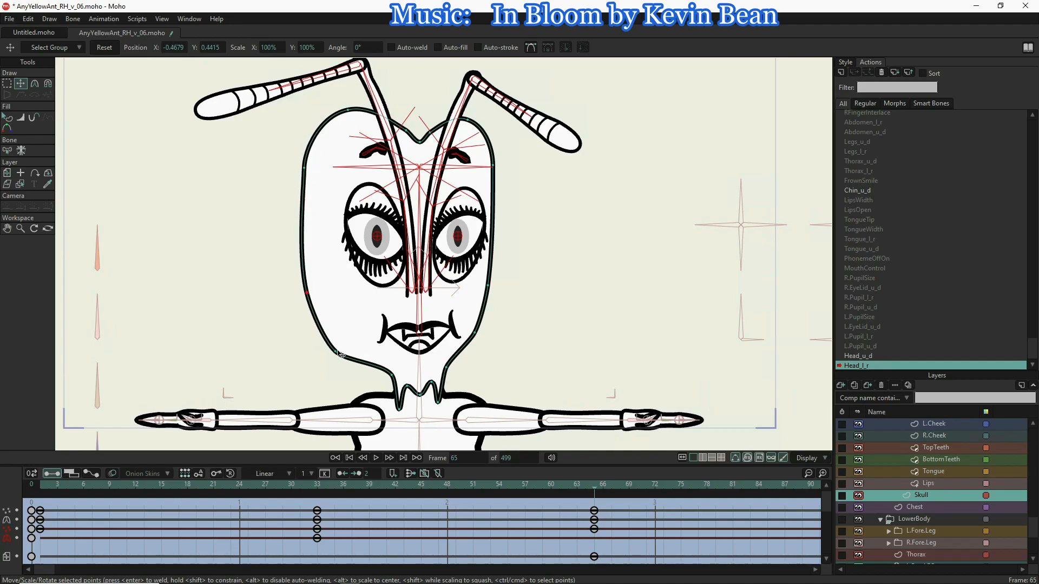
drag(335, 353, 333, 353)
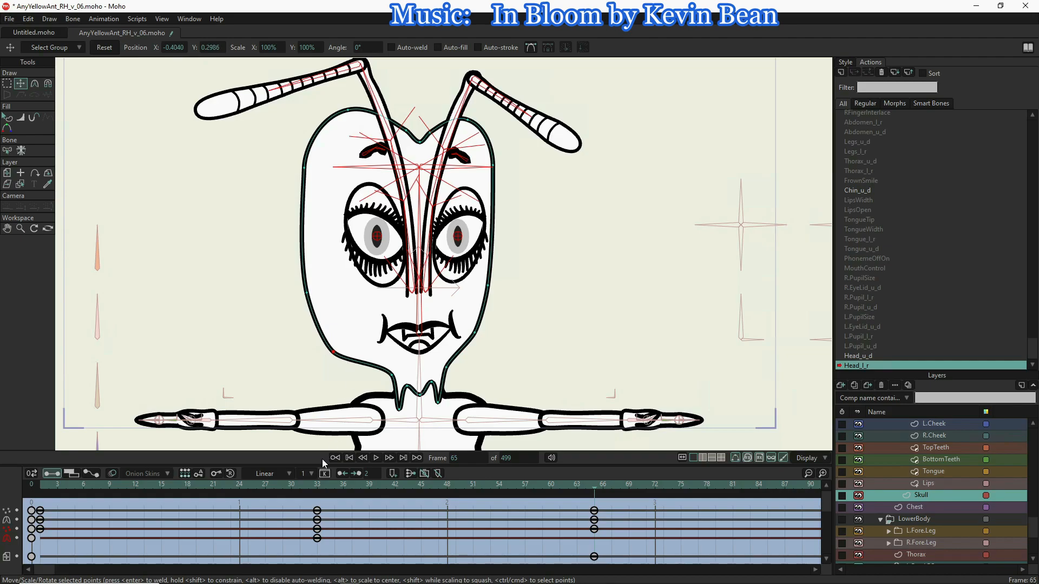
drag(593, 485, 582, 508)
mouse_move(579, 511)
mouse_down()
mouse_move(383, 500)
mouse_move(596, 512)
mouse_up()
- Select the Neck bone in the EveryYellowAnt layer and shift it toward the viewer's right at frame 65, to Y about -0.04
scroll(934, 502, up, 4)
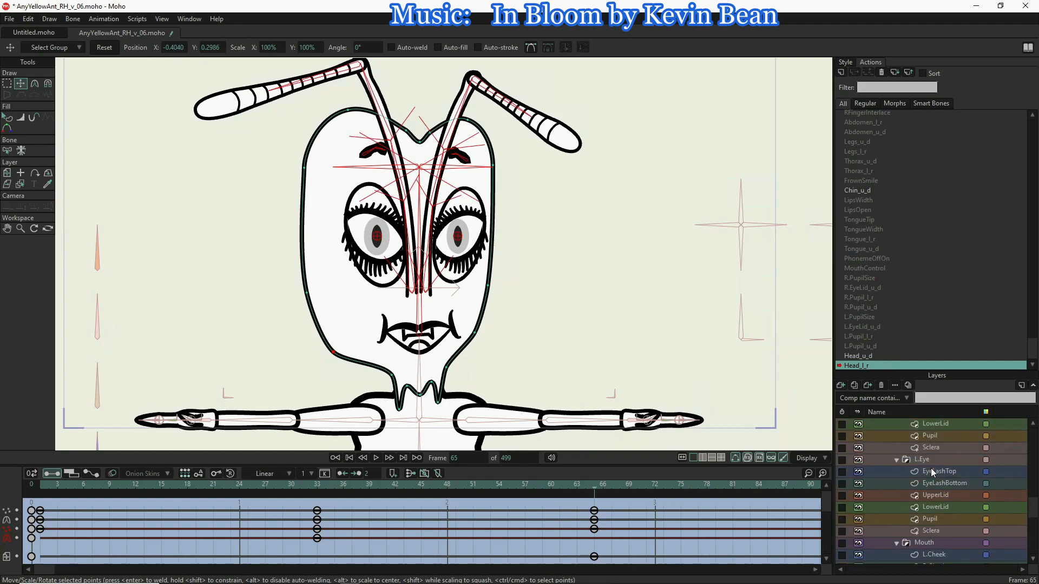
scroll(931, 467, up, 2)
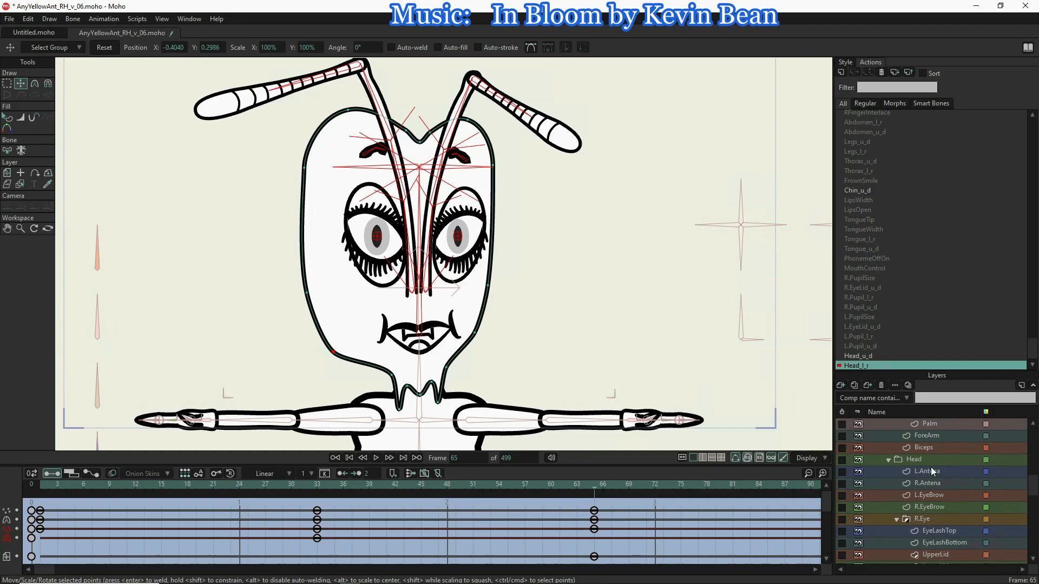
click(924, 482)
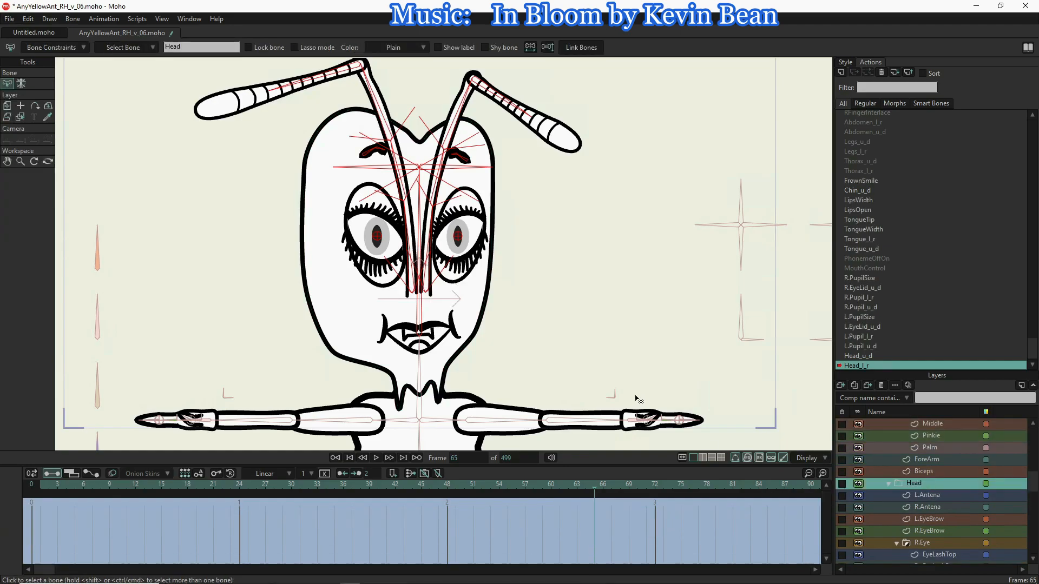
click(8, 105)
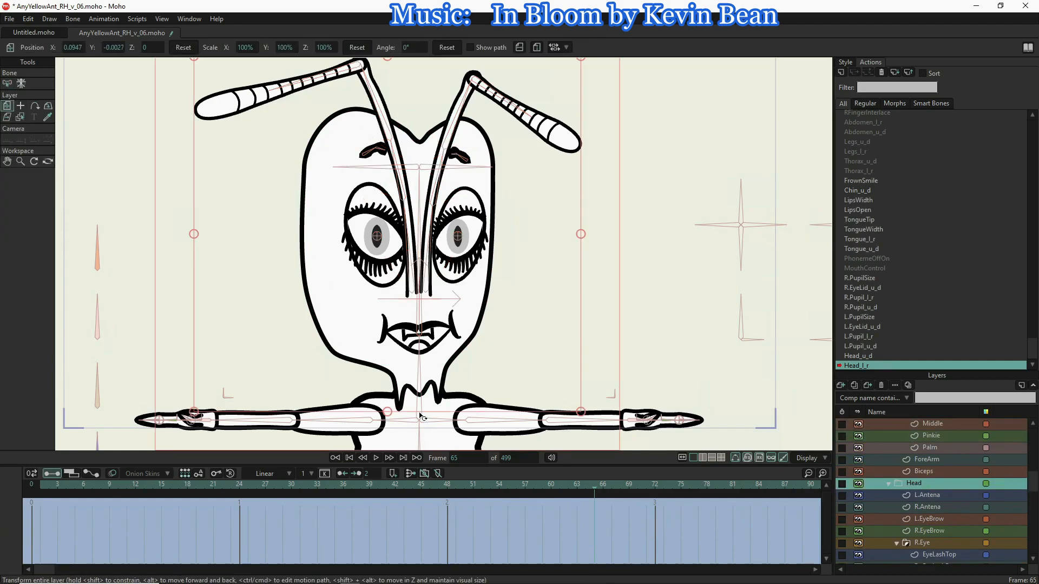
scroll(951, 428, up, 3)
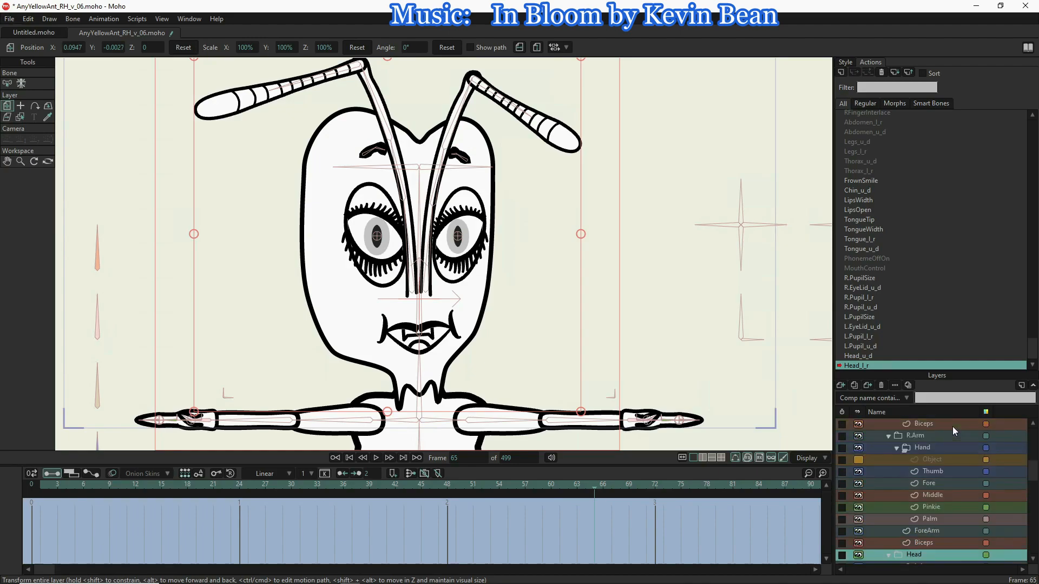
scroll(949, 427, up, 3)
click(932, 426)
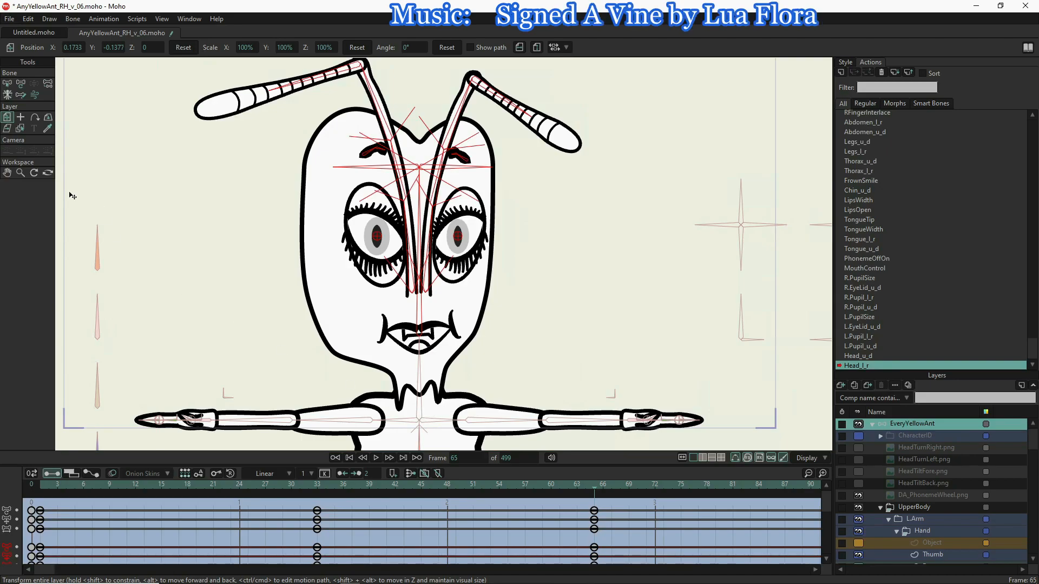
click(21, 84)
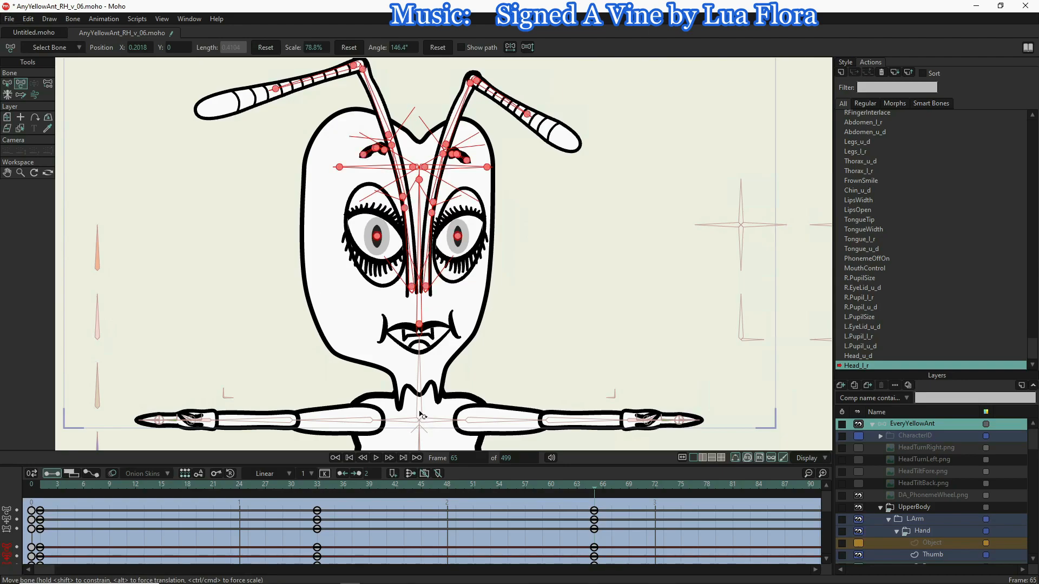
key(b)
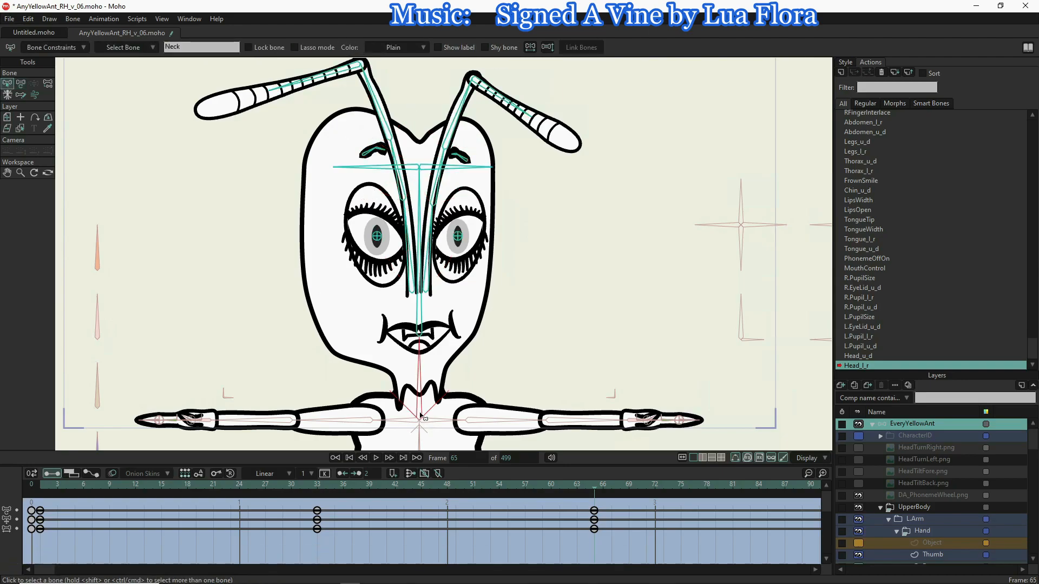
key(t)
drag(423, 418, 439, 424)
- Reset the Neck bone's position at frame 33 and scrub back to frame 65 to check the head turn
click(318, 484)
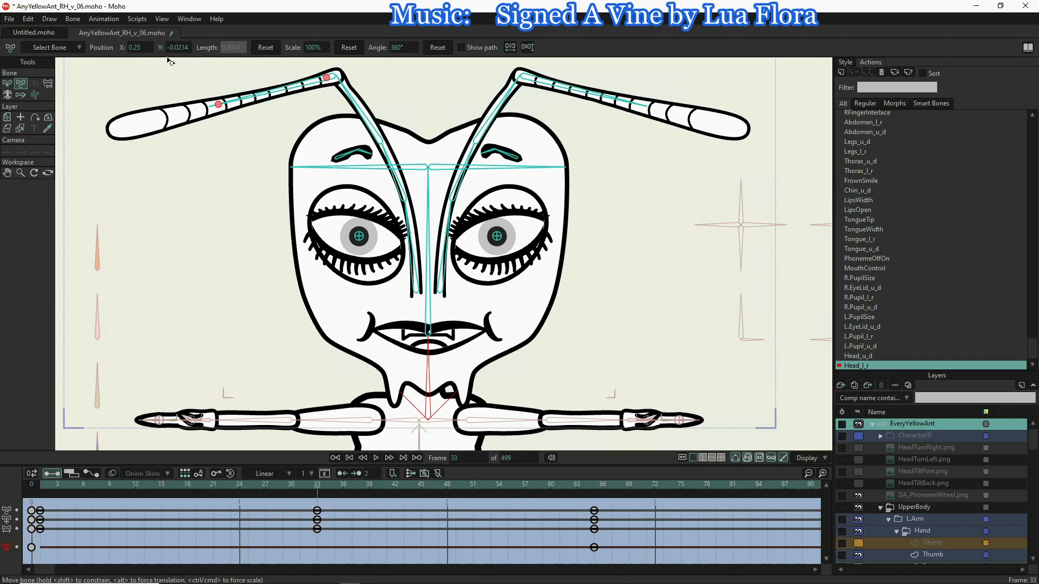
click(259, 50)
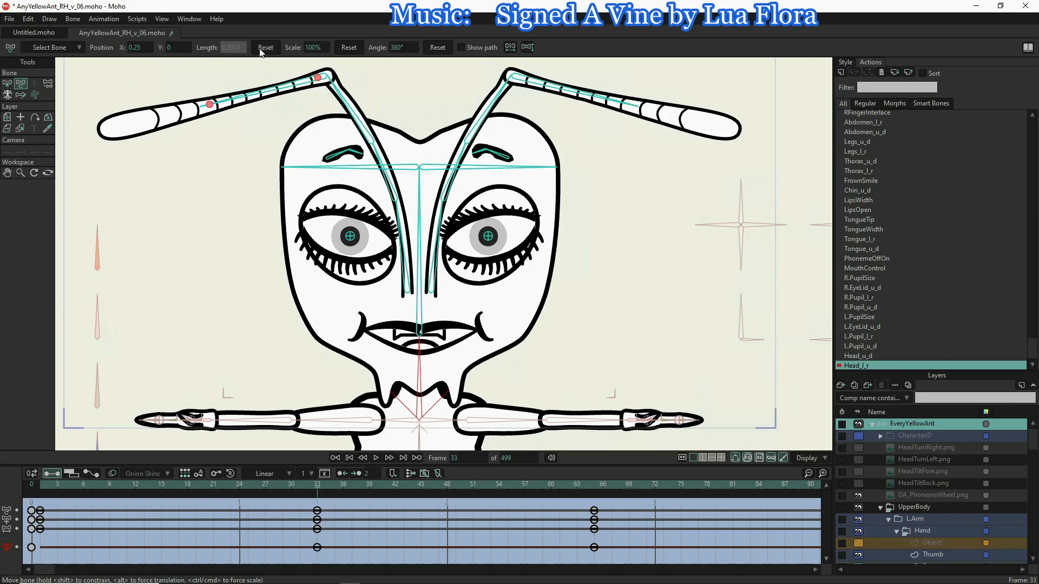
drag(317, 491, 404, 493)
mouse_move(498, 503)
mouse_down()
mouse_move(635, 512)
mouse_move(499, 493)
mouse_up()
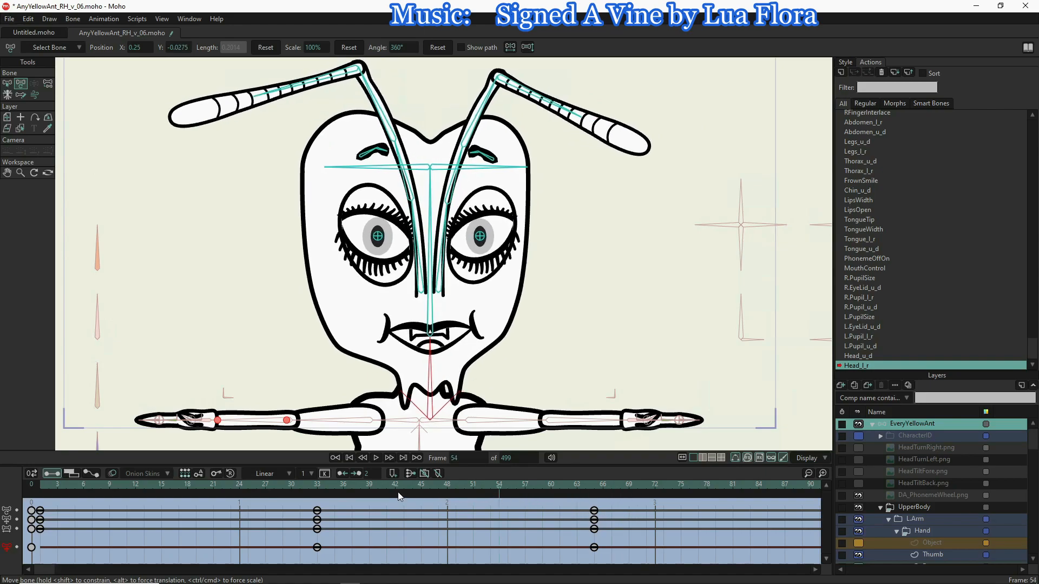
drag(398, 496, 596, 504)
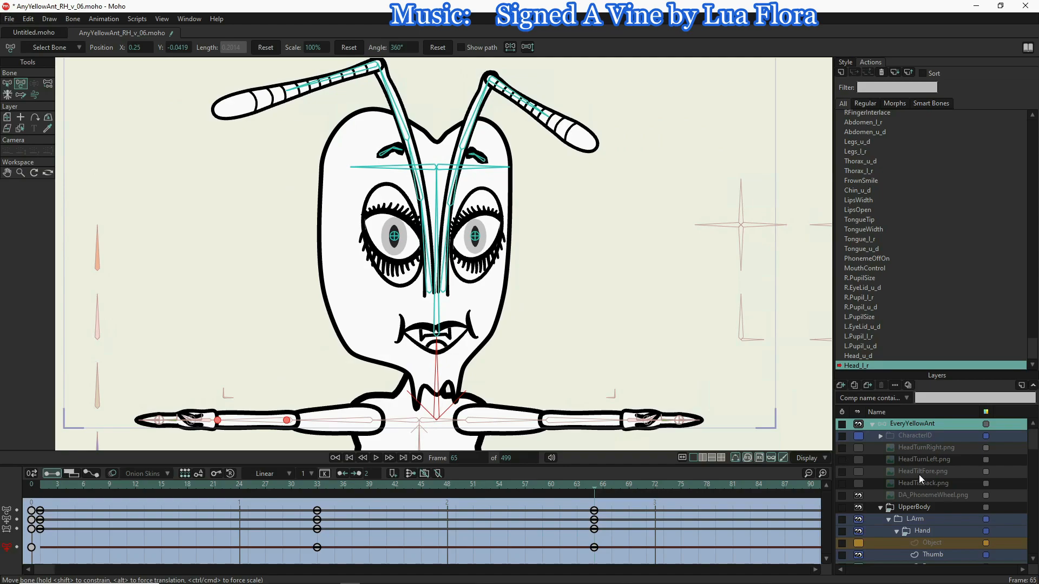
- At frame 65, pull the Skull layer's temple and cheek points farther outward on the viewer's left side
scroll(919, 475, down, 3)
scroll(908, 533, down, 3)
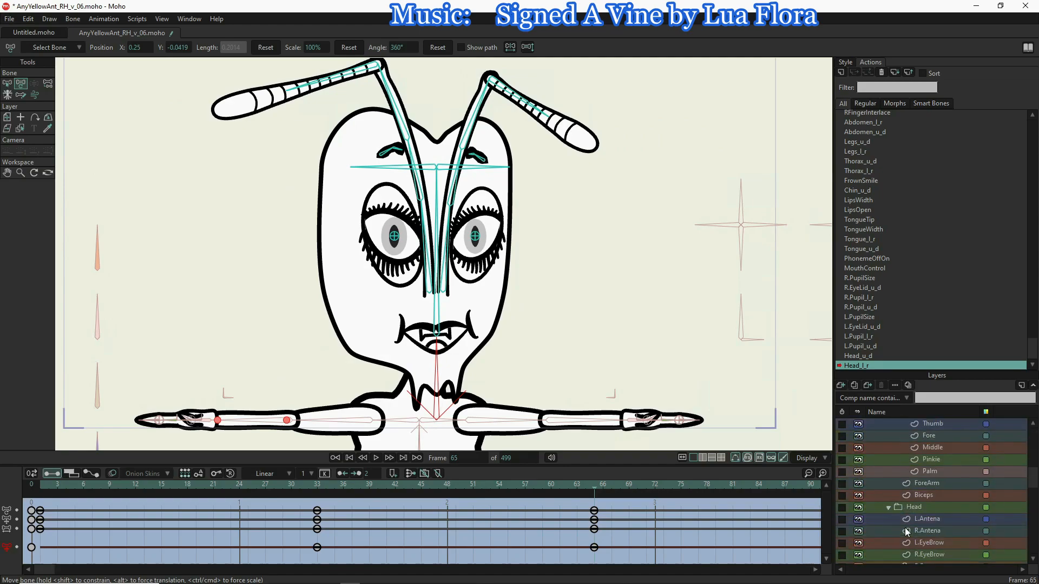
scroll(909, 531, down, 6)
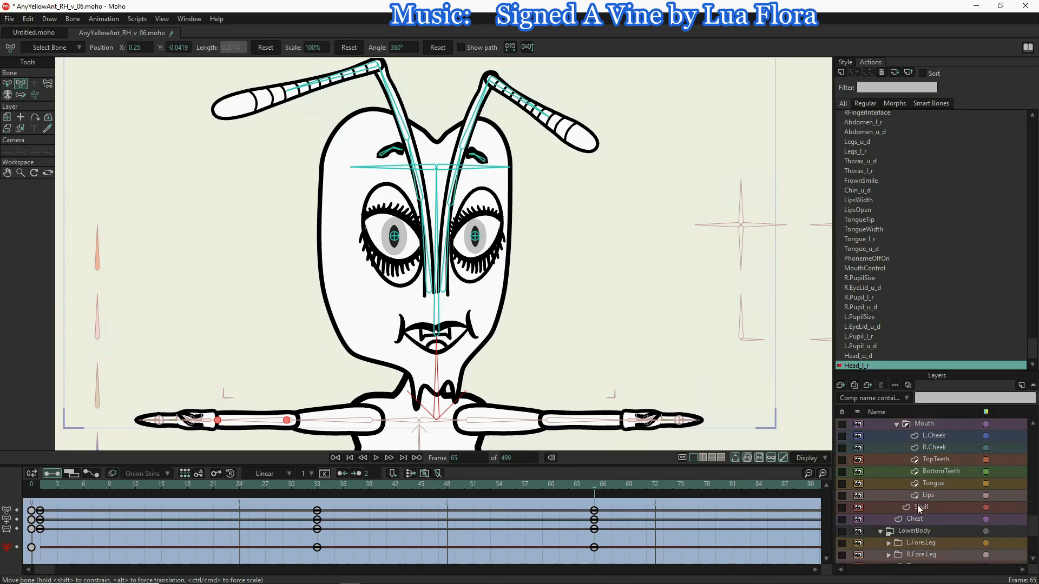
click(918, 508)
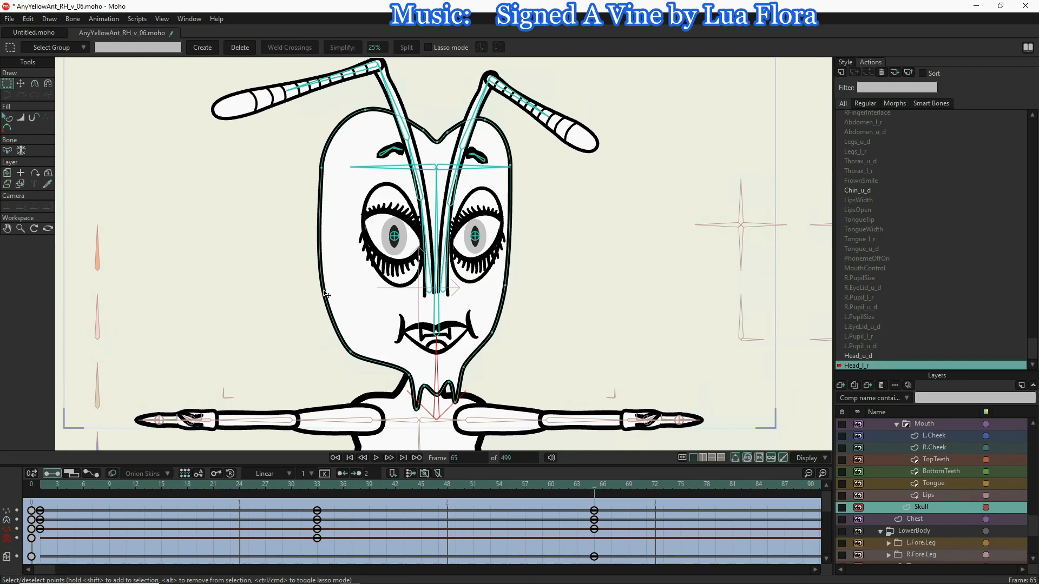
key(t)
drag(325, 295, 311, 294)
drag(320, 181, 301, 182)
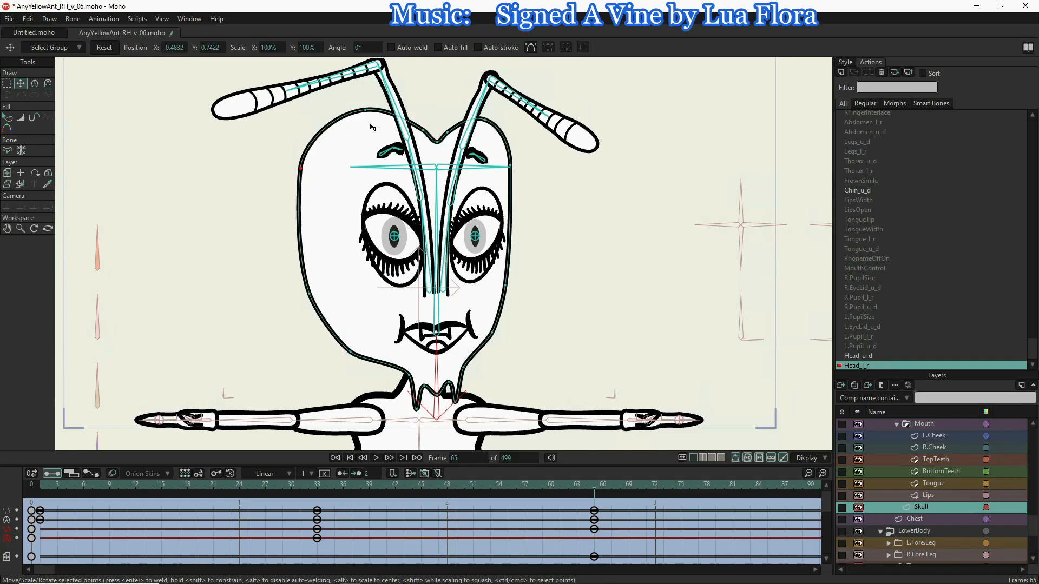
drag(304, 294, 302, 296)
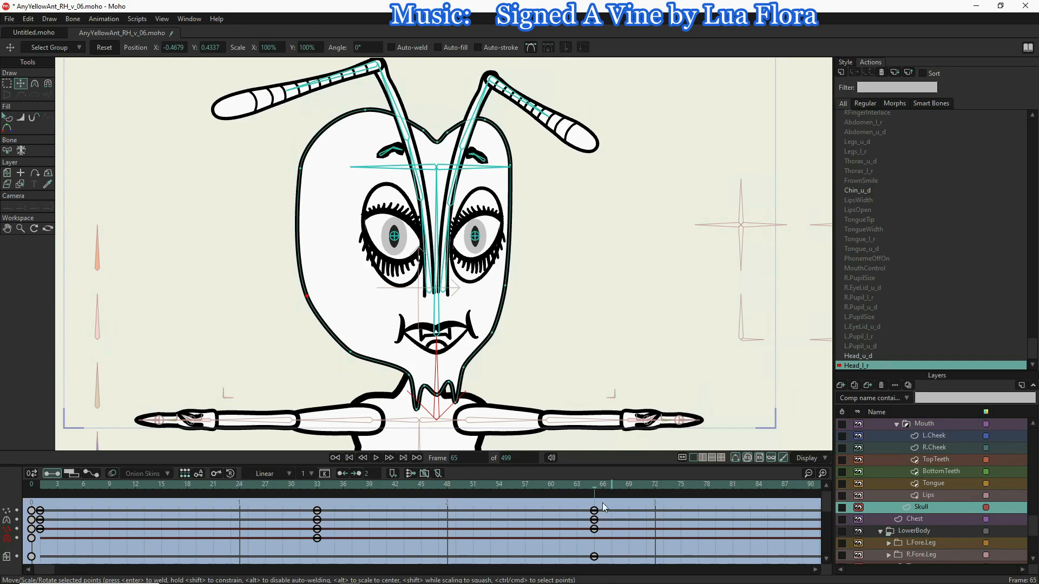
drag(594, 492, 595, 466)
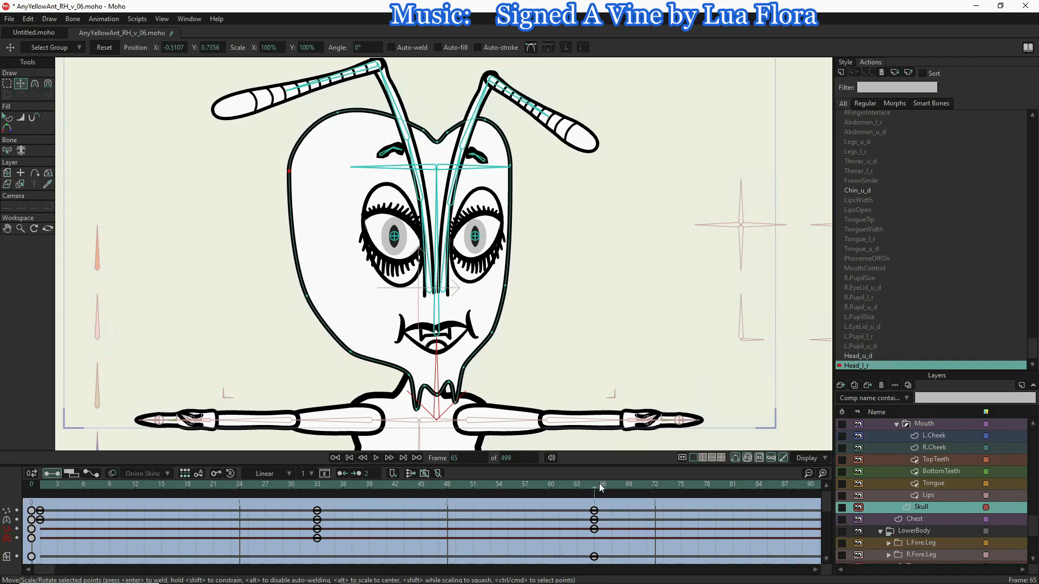
- Move the skull's viewer-left jaw point to about X -0.42, Y 0.33 at frame 65, comparing the pose with frame 33
drag(583, 491, 317, 485)
drag(403, 484, 598, 494)
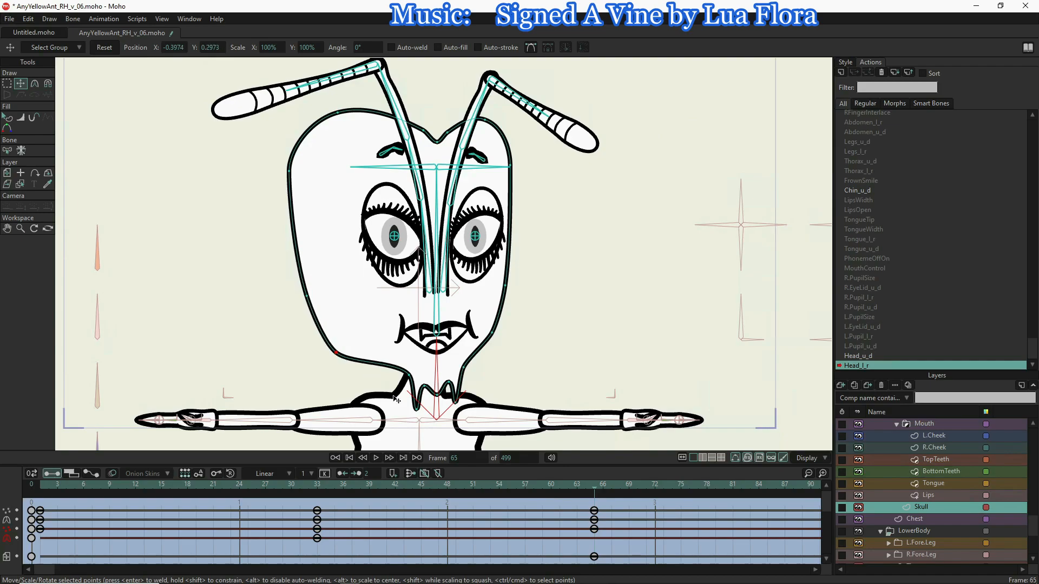
mouse_move(595, 486)
mouse_down()
mouse_move(302, 475)
mouse_move(479, 478)
mouse_move(595, 495)
mouse_up()
drag(338, 357, 329, 342)
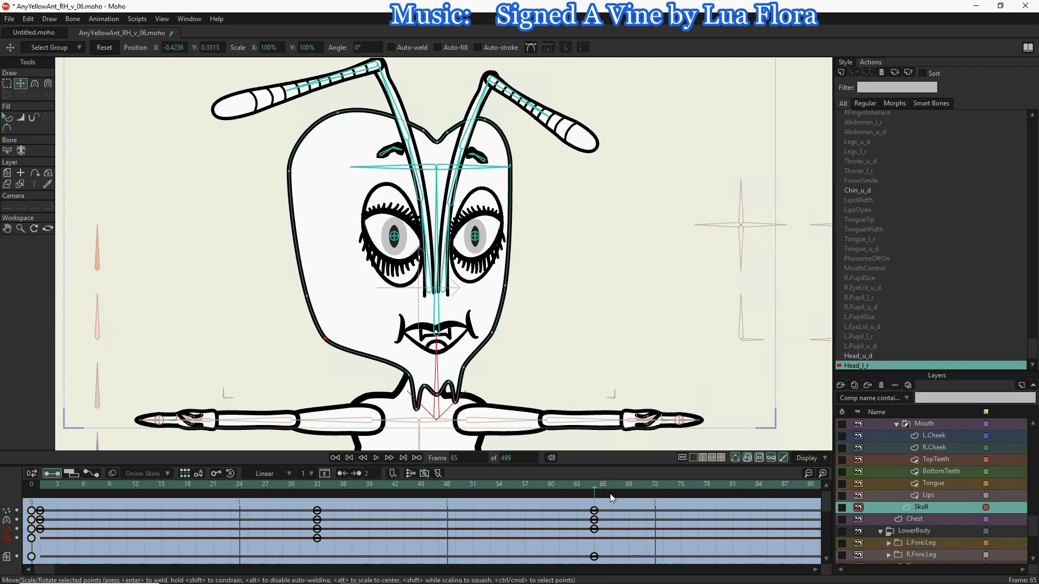
drag(596, 488, 314, 464)
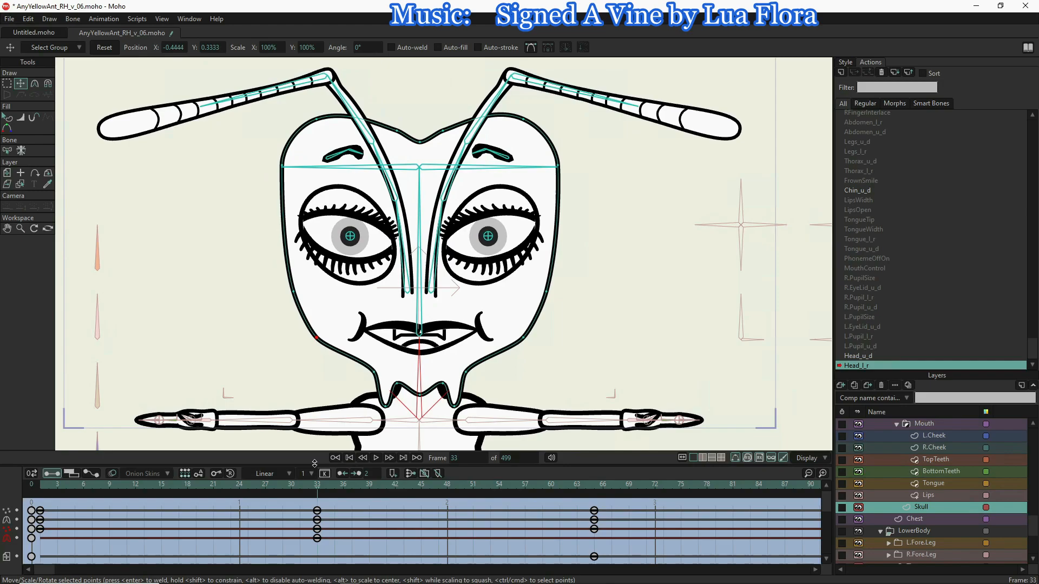
- At frame 65, pull the skull's viewer-left cheek point out to about X -0.50, Y 0.43 and the jaw point to about X -0.39, Y 0.34
drag(324, 465, 606, 479)
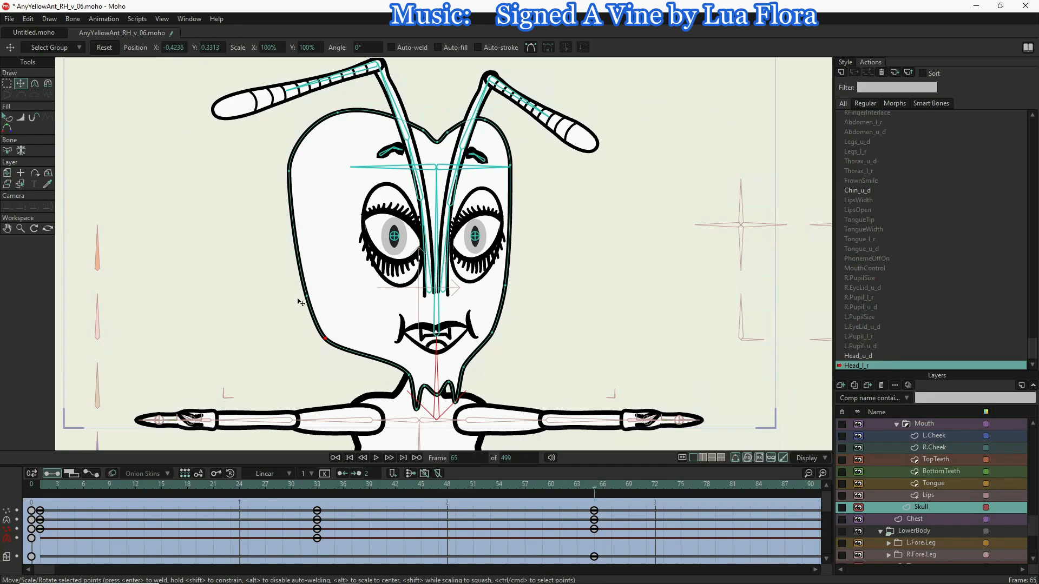
mouse_move(305, 297)
mouse_down()
mouse_move(294, 297)
mouse_move(297, 306)
mouse_up()
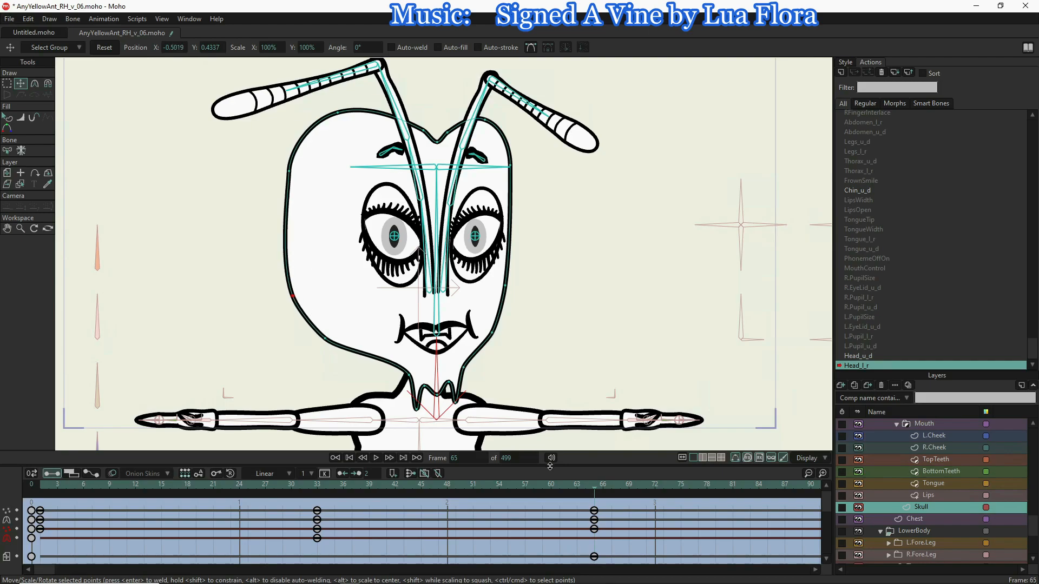
drag(597, 490, 421, 493)
drag(495, 497, 594, 509)
drag(329, 342, 342, 341)
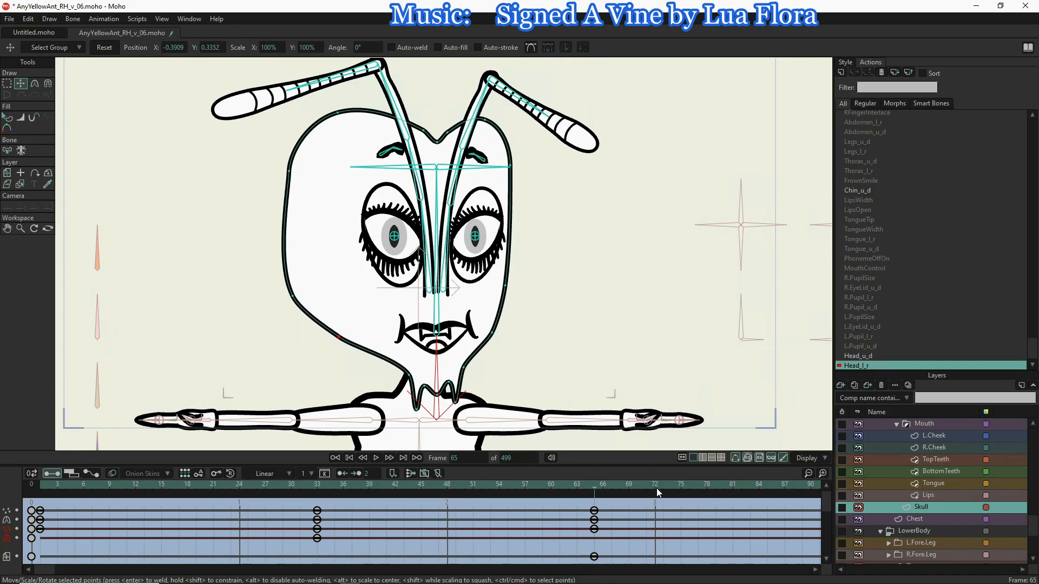
- Nudge the skull's viewer-left cheek point to about X -0.49, Y 0.43 at frame 65 and scrub nearby frames to check the turn
drag(596, 487, 593, 511)
drag(293, 297, 297, 297)
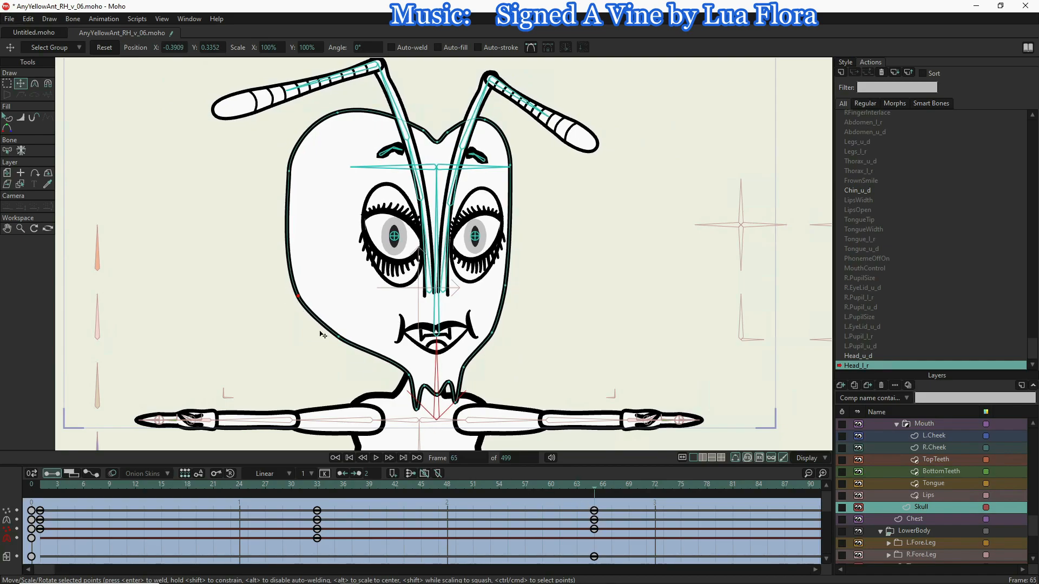
drag(596, 489, 583, 523)
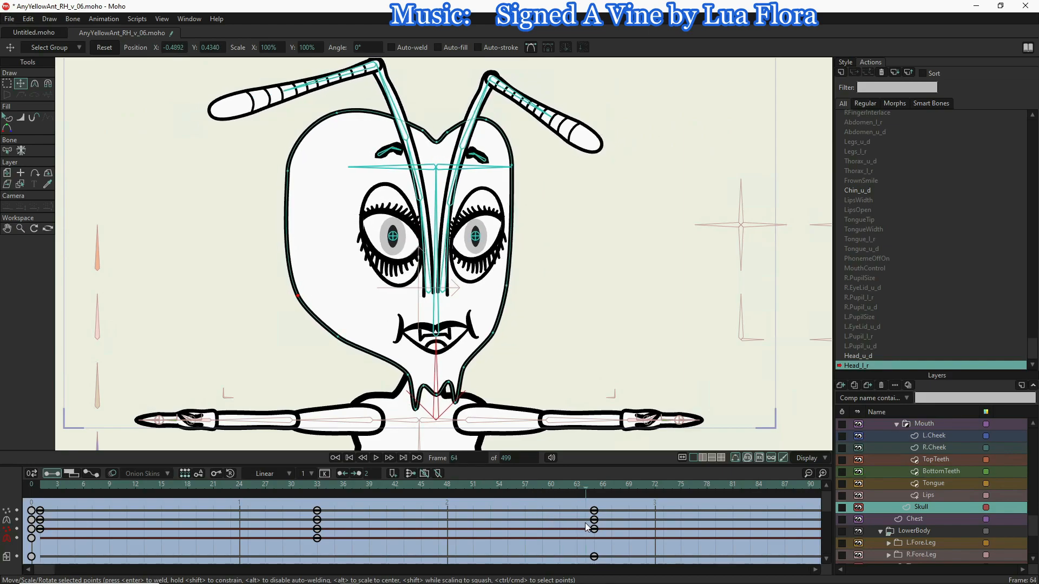
drag(592, 528, 599, 527)
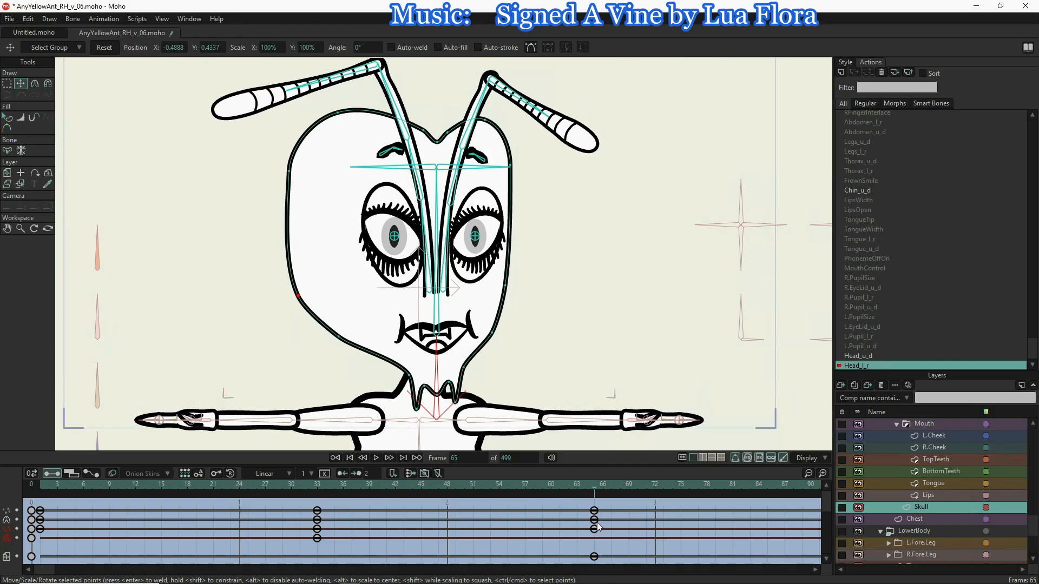
mouse_move(598, 527)
mouse_down()
mouse_move(336, 504)
mouse_move(594, 509)
mouse_up()
- Render frame 65 of the head turn and save the image as HeadTurnReverse.png
key(ctrl+r)
click(111, 556)
click(140, 211)
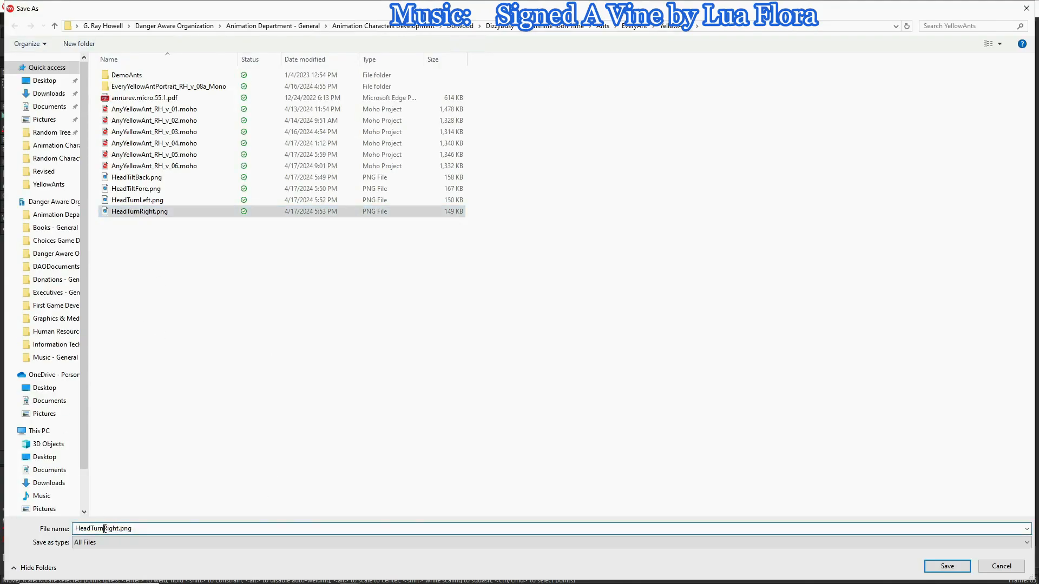
key(Return)
- Add HeadTurnReverse.png as a reference image layer and line it up over the ant's head at frame 1
click(841, 385)
click(860, 409)
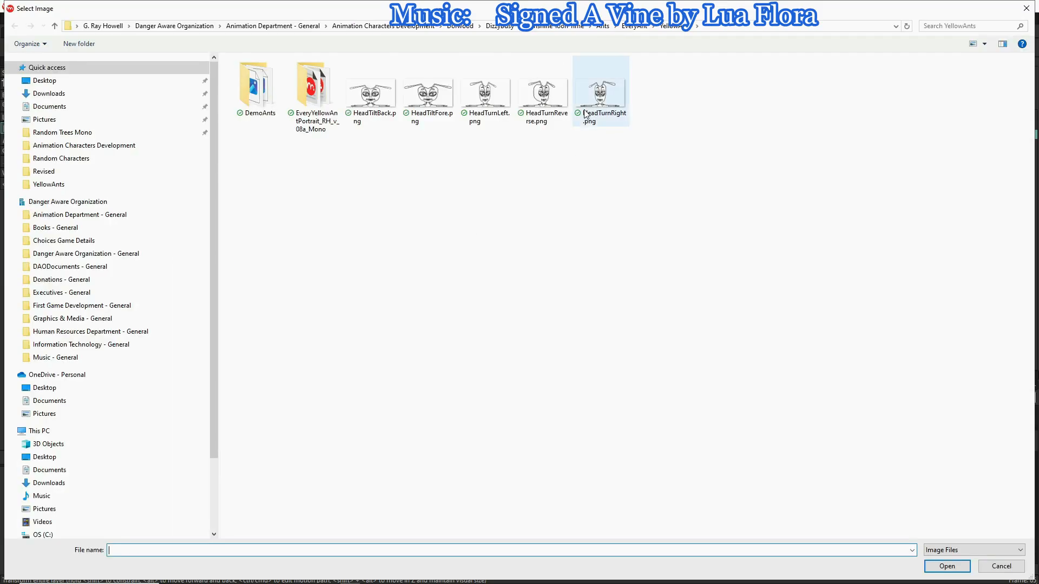
double_click(538, 97)
scroll(400, 174, down, 10)
drag(506, 362, 432, 319)
scroll(364, 247, up, 5)
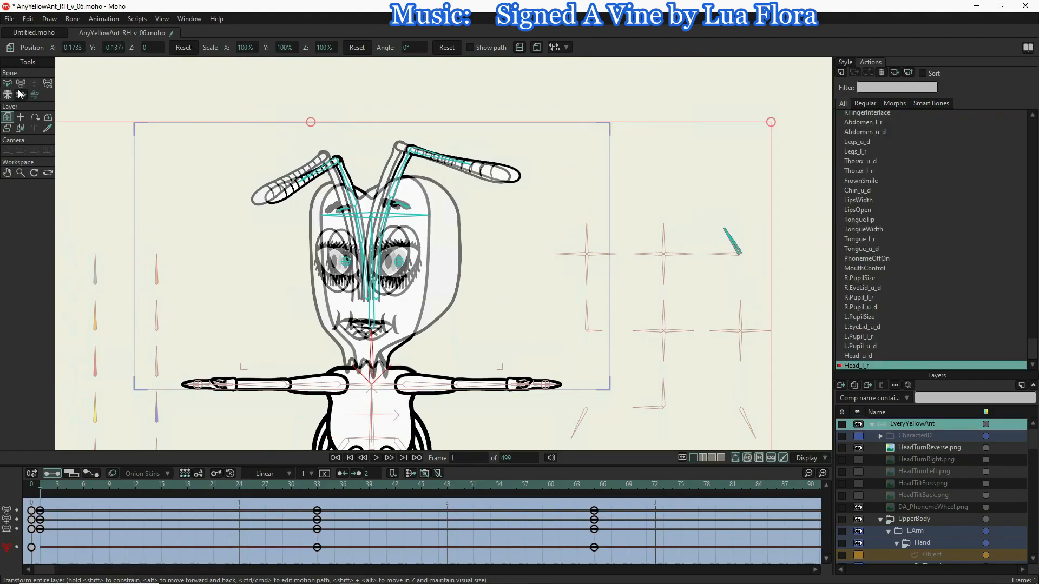
- At frame 1, move the lower antenna bones and both pupil bones of EveryYellowAnt to match the HeadTurnReverse reference
scroll(323, 276, up, 3)
drag(323, 275, 324, 276)
drag(387, 273, 355, 274)
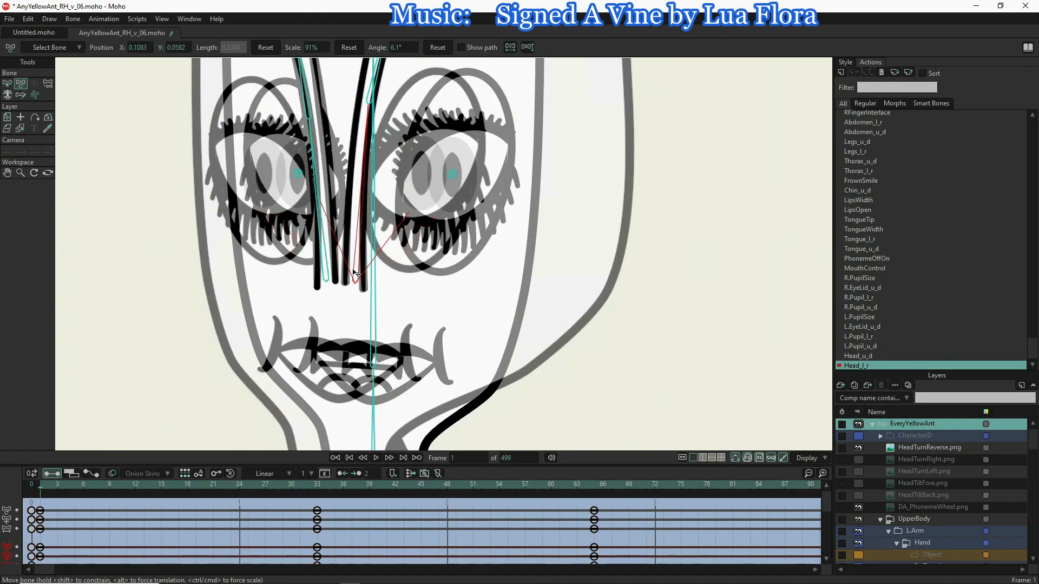
drag(453, 174, 420, 174)
drag(298, 173, 264, 174)
- Shift the Mouth layer to about X -0.03, Y 0.03 at frame 1 to match the reference mouth
scroll(916, 533, down, 10)
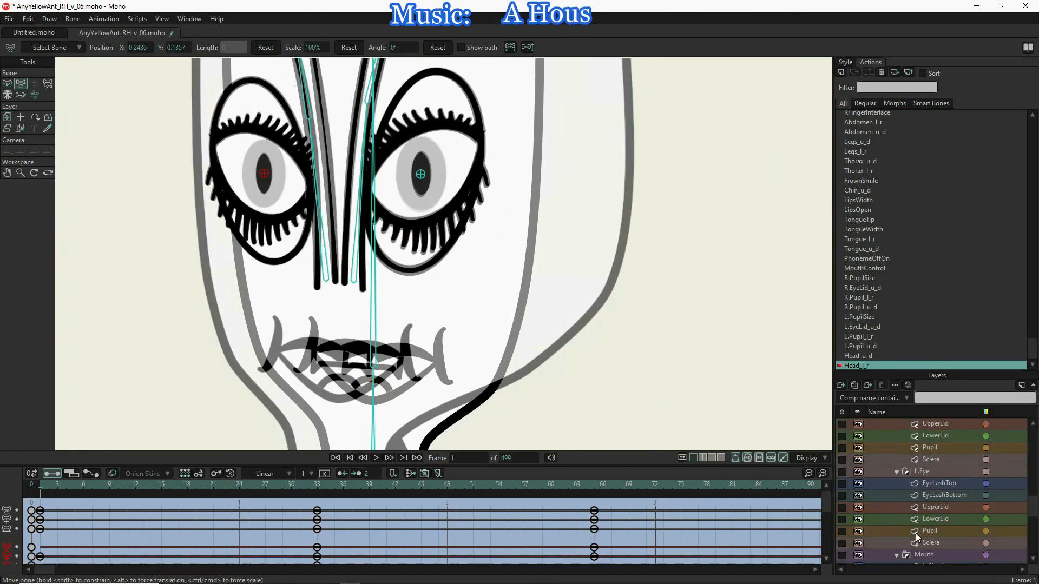
click(923, 555)
drag(381, 372, 346, 371)
scroll(346, 335, down, 3)
- Adjust EveryYellowAnt's upper and outer antenna bones and the eyebrow bones at frame 1 to line up with the reference
scroll(909, 464, up, 15)
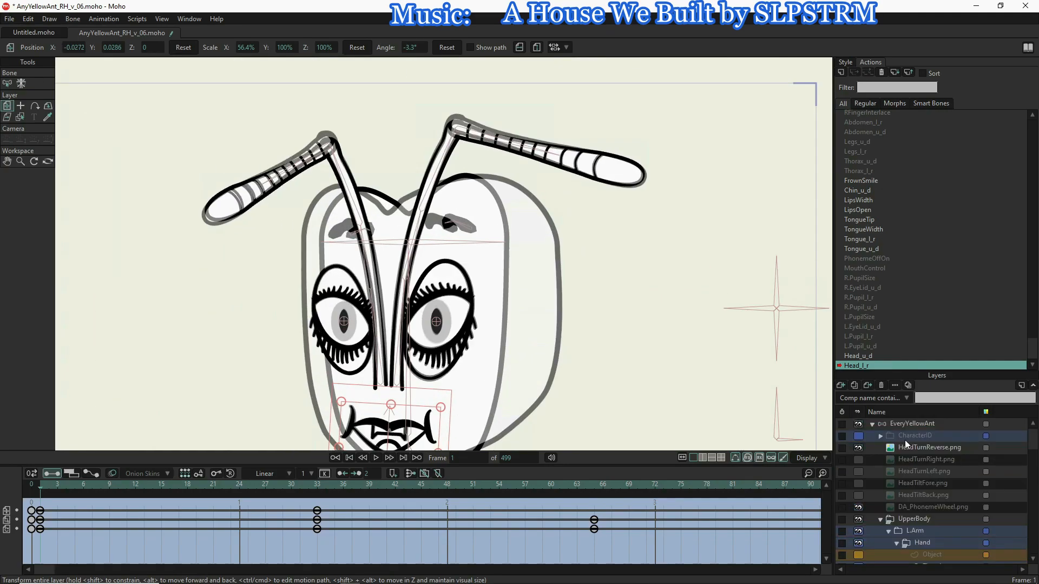
click(912, 424)
drag(554, 153, 556, 155)
drag(267, 184, 262, 188)
drag(333, 152, 327, 142)
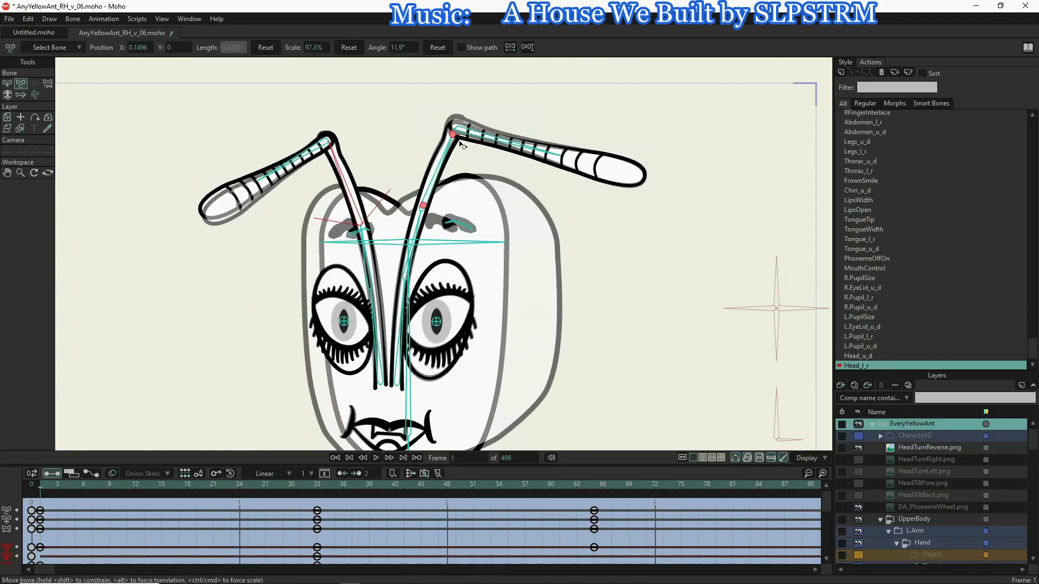
drag(456, 128, 459, 123)
drag(546, 152, 547, 151)
drag(266, 182, 265, 181)
drag(348, 234, 345, 235)
- Pull the Skull layer's cheek and jaw points on the viewer's right outward at frame 1 to follow the reference outline
scroll(465, 239, down, 3)
scroll(928, 532, down, 12)
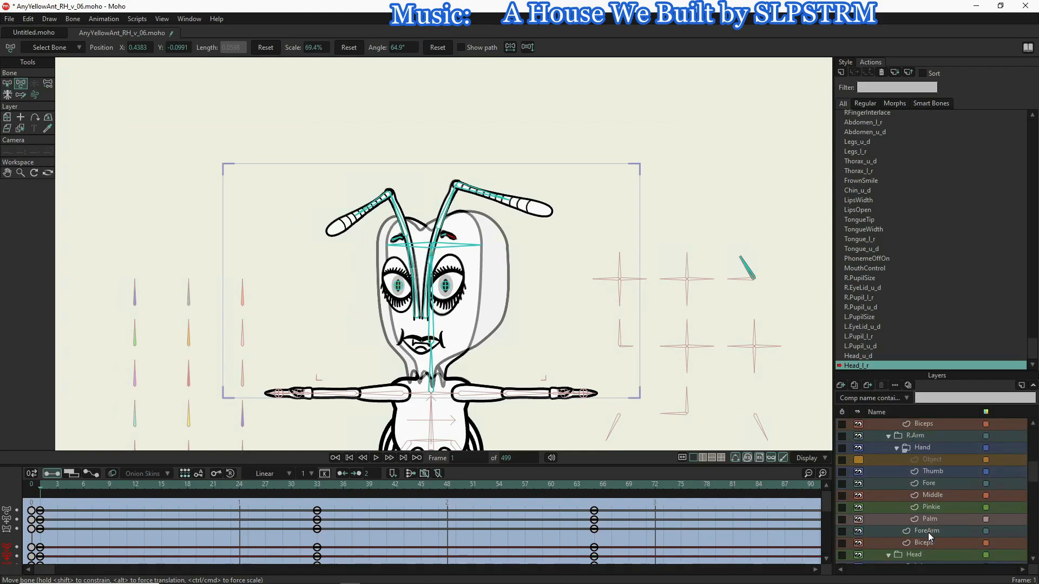
click(921, 531)
scroll(424, 381, up, 10)
drag(287, 213, 549, 411)
key(t)
drag(462, 337, 308, 303)
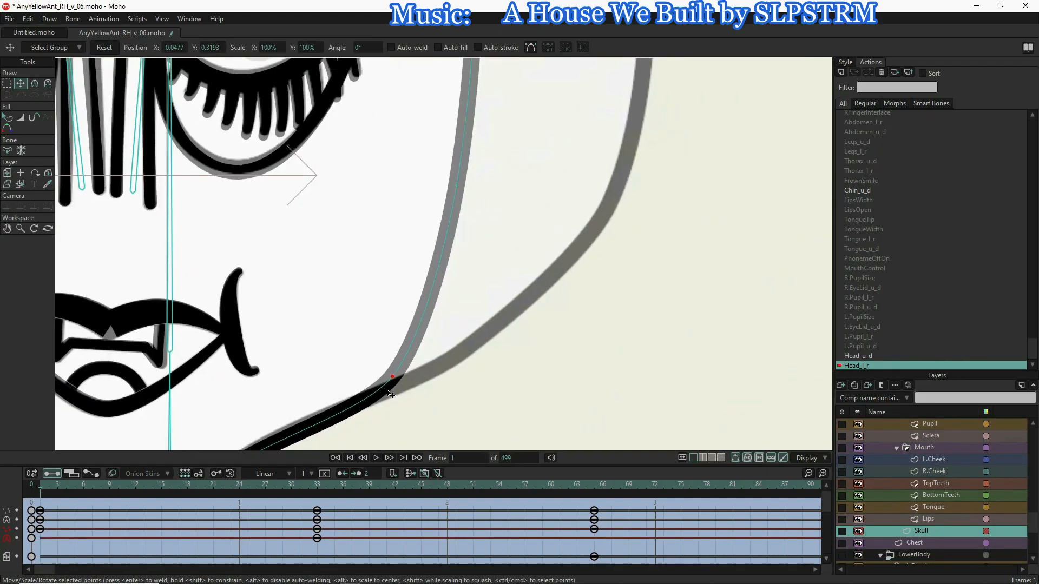
scroll(390, 394, down, 5)
drag(420, 310, 478, 318)
drag(395, 384, 424, 376)
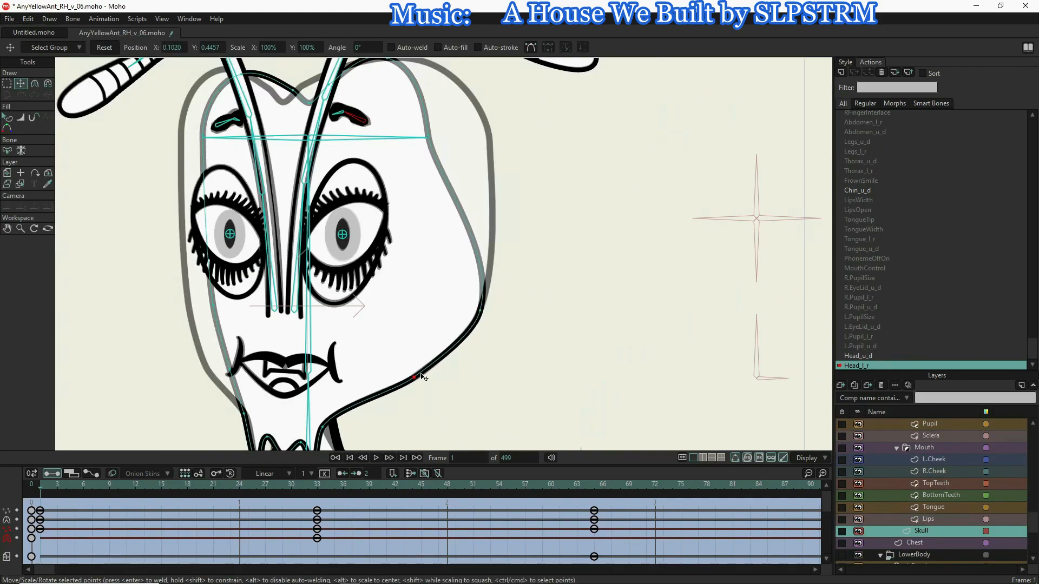
- Move the Skull layer's viewer-right temple and crown points at frame 1 to fit the wider reference outline
drag(505, 205, 509, 286)
drag(434, 221, 492, 212)
click(481, 398)
drag(481, 398, 478, 404)
drag(332, 166, 272, 170)
drag(406, 137, 424, 142)
- Move the Skull layer's viewer-left temple, cheek and jaw points outward at frame 1 to match the reference outline
drag(245, 155, 225, 152)
drag(207, 218, 185, 221)
drag(217, 387, 196, 386)
drag(262, 332, 243, 334)
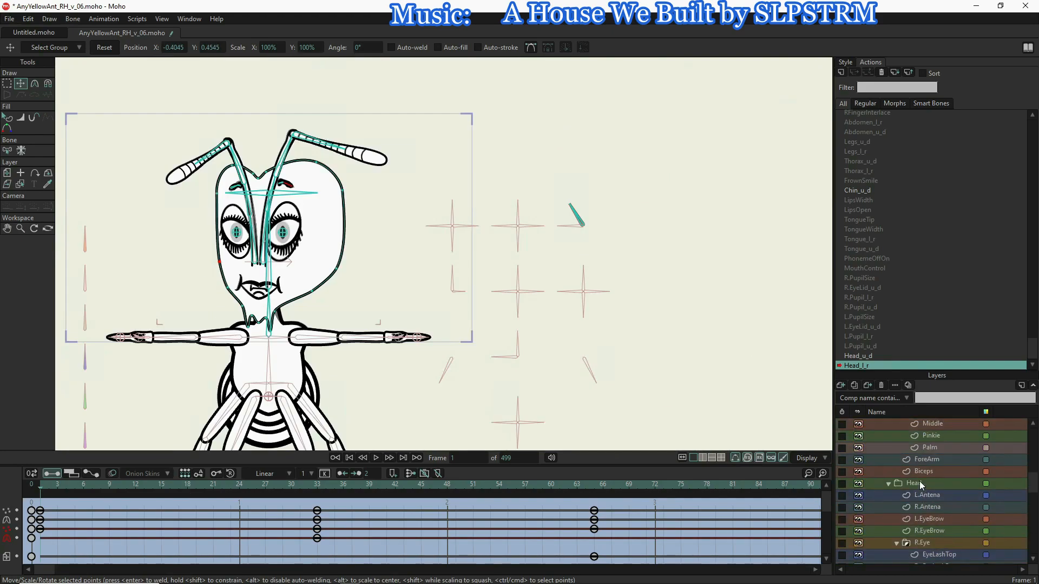
- Swing the Head_l_r bone in the Mainline to test the head turn, and reopen the Head_l_r action
click(914, 424)
double_click(870, 115)
click(34, 83)
drag(583, 206, 561, 237)
drag(582, 205, 574, 205)
click(882, 358)
scroll(882, 358, down, 8)
double_click(866, 366)
- Select the outer-segment points of the R.Antena layer and shift them slightly outward at frame 1
scroll(931, 534, down, 4)
scroll(933, 534, up, 1)
scroll(969, 505, down, 5)
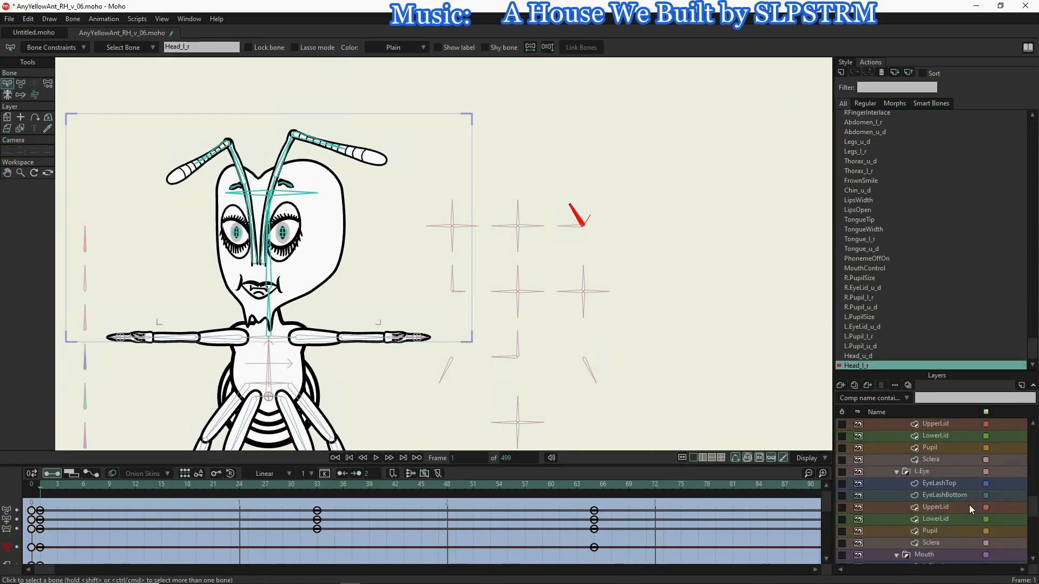
click(958, 483)
click(7, 84)
click(21, 83)
scroll(171, 162, up, 5)
drag(208, 145, 195, 204)
drag(234, 195, 225, 198)
scroll(208, 227, down, 5)
- Try to reset the R.Antena layer's points at frame 65, and undo the reset
click(594, 485)
click(8, 84)
click(20, 84)
drag(289, 160, 89, 212)
click(105, 48)
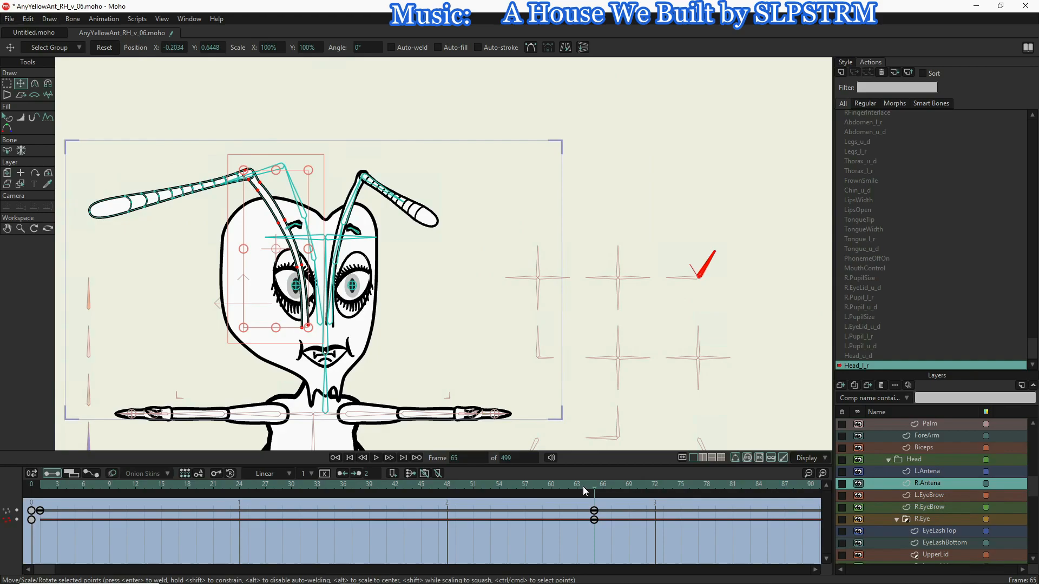
key(ctrl+z)
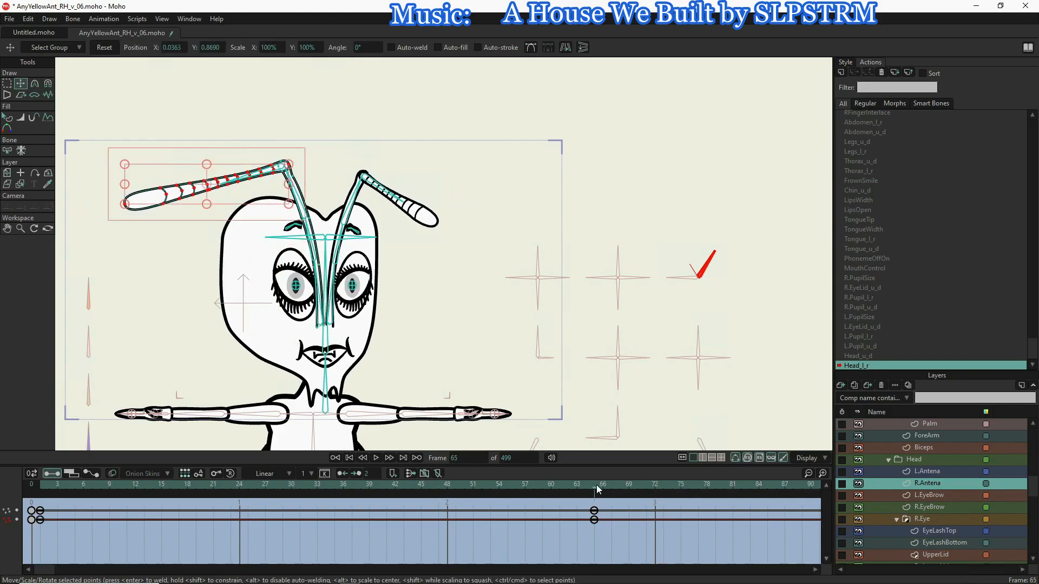
- Reset the points of the R.Antena and L.Antena layers at frame 33
click(317, 485)
click(105, 47)
click(927, 471)
drag(514, 217, 368, 156)
key(ctrl+z)
click(7, 83)
click(20, 84)
click(104, 48)
- Select the L.Antena layer's outer-segment points for transforming at frame 65 and scrub back to check the antenna's motion
drag(317, 486, 594, 519)
click(8, 84)
drag(477, 269, 384, 185)
key(t)
drag(584, 491, 475, 518)
- Switch to the Mainline, select the EveryYellowAnt layer and clear the animation from the entire document
scroll(881, 227, up, 4)
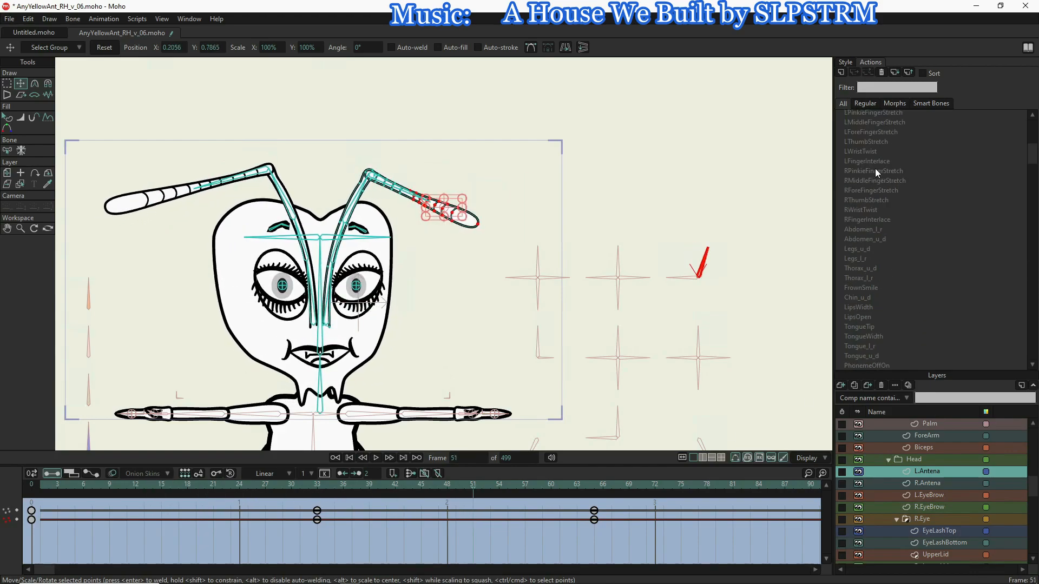
double_click(856, 114)
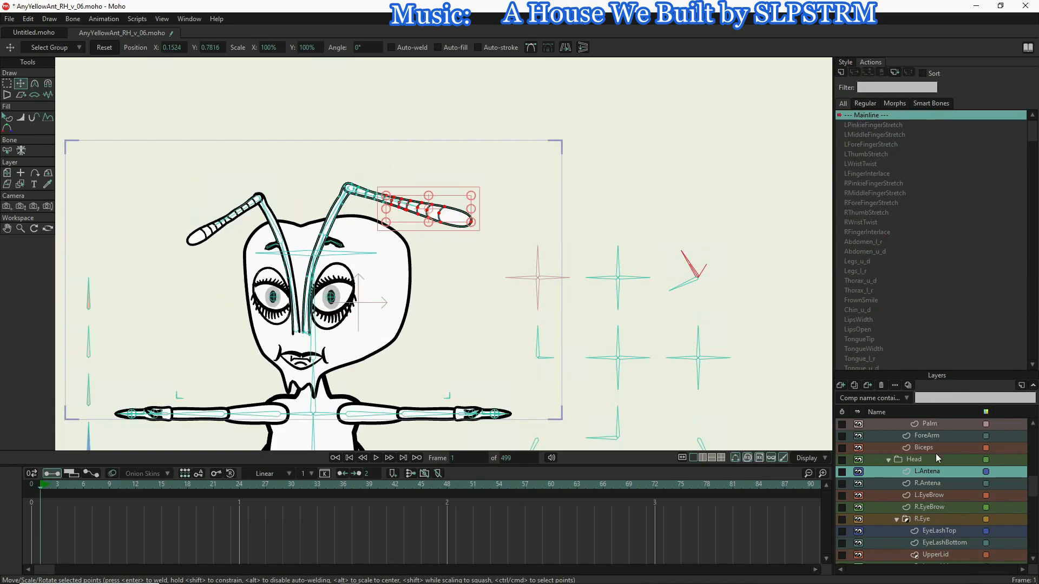
scroll(934, 446, up, 4)
click(927, 427)
scroll(927, 427, up, 4)
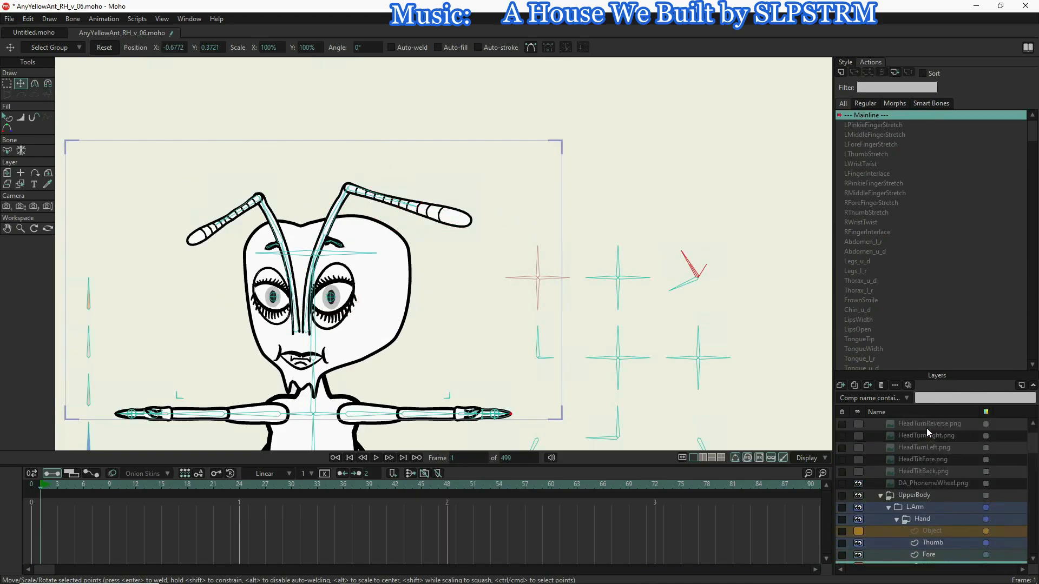
scroll(926, 428, up, 1)
click(921, 424)
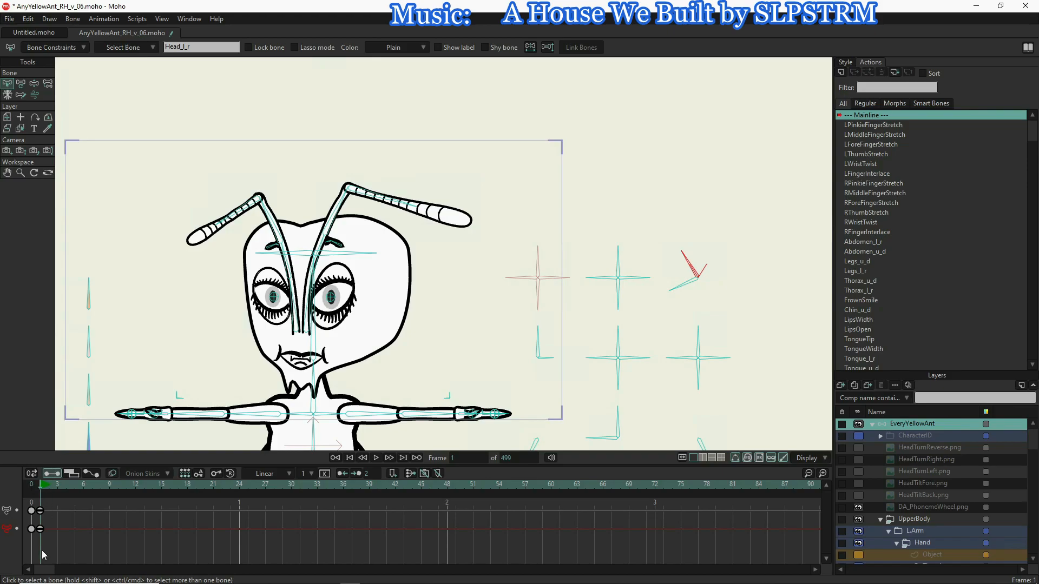
click(104, 19)
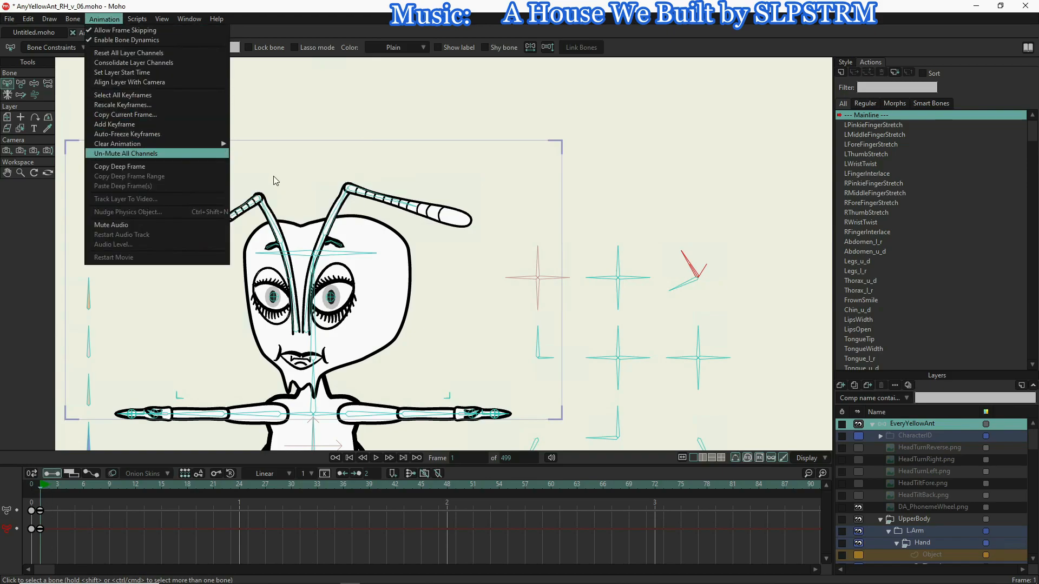
mouse_move(223, 144)
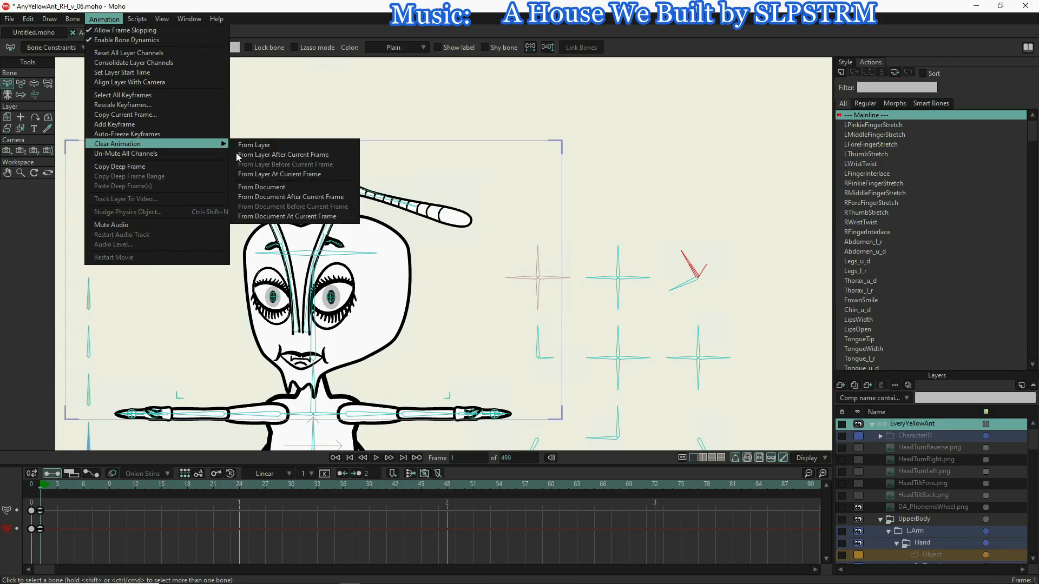
click(254, 186)
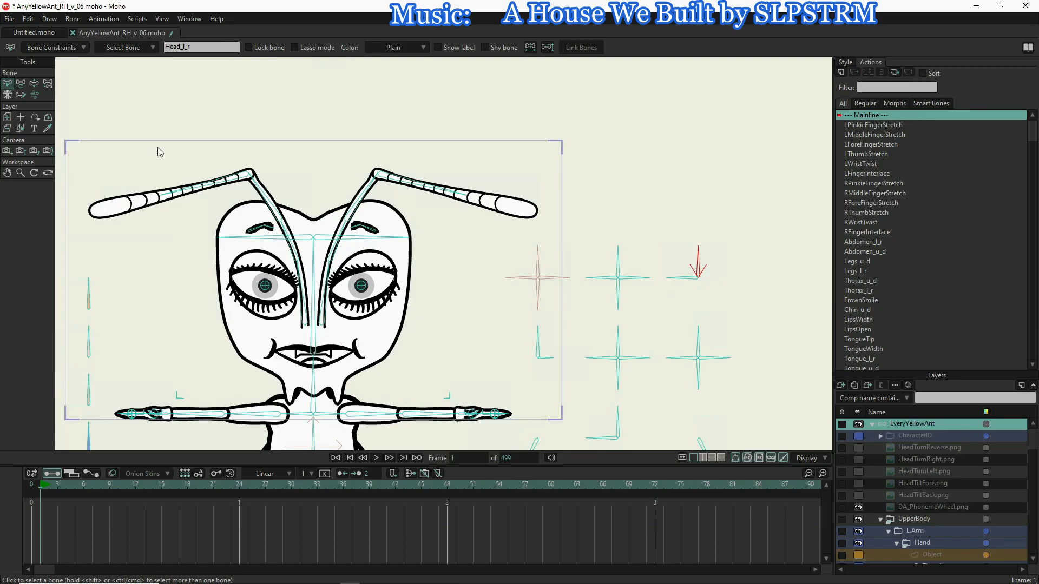
- Manipulate the abdomen, thorax and mouth control bones in the Mainline to test the rig's smart bone actions
click(33, 85)
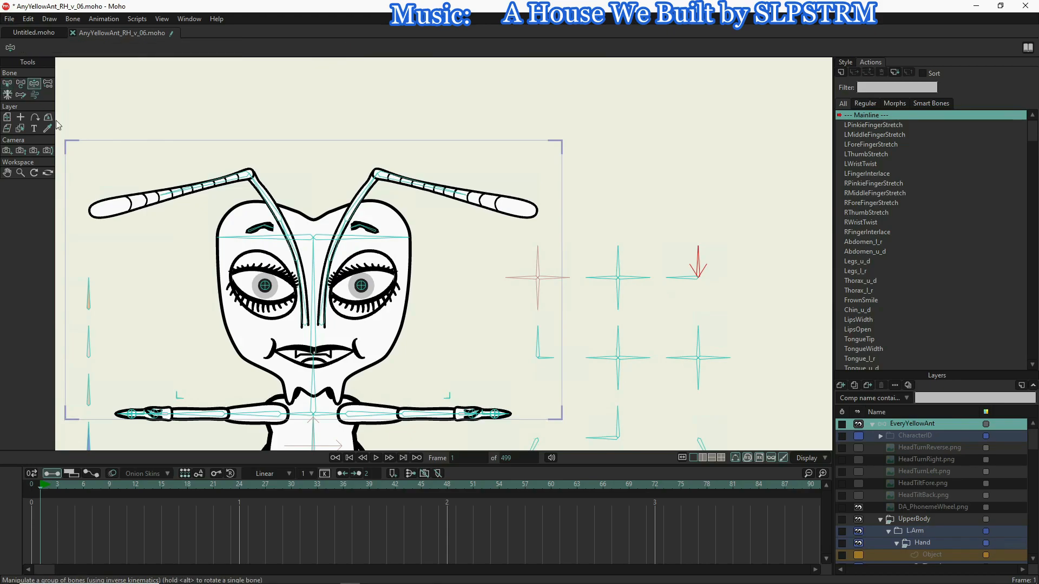
scroll(442, 302, down, 5)
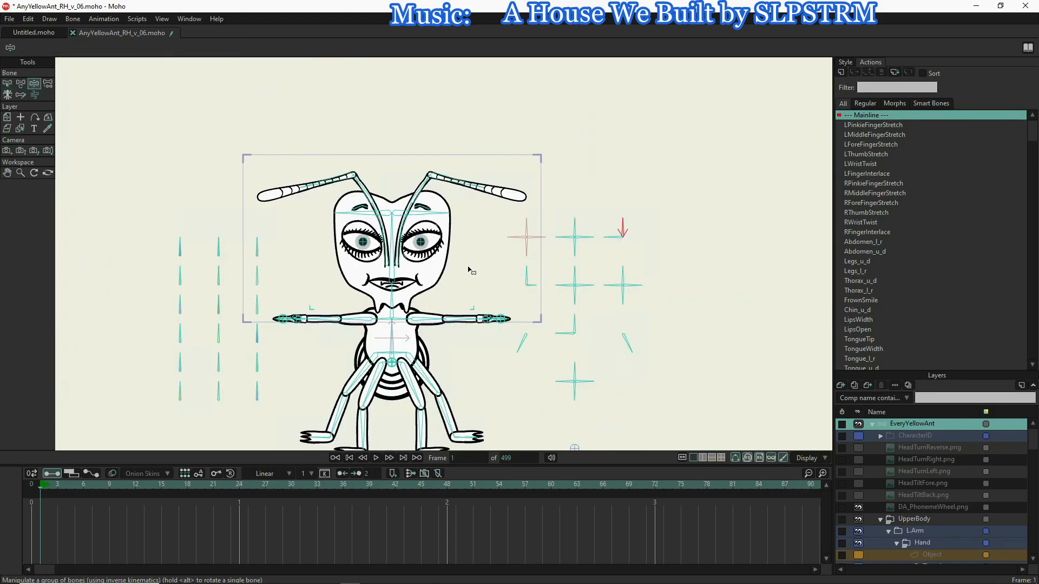
drag(445, 274, 439, 269)
drag(547, 379, 547, 354)
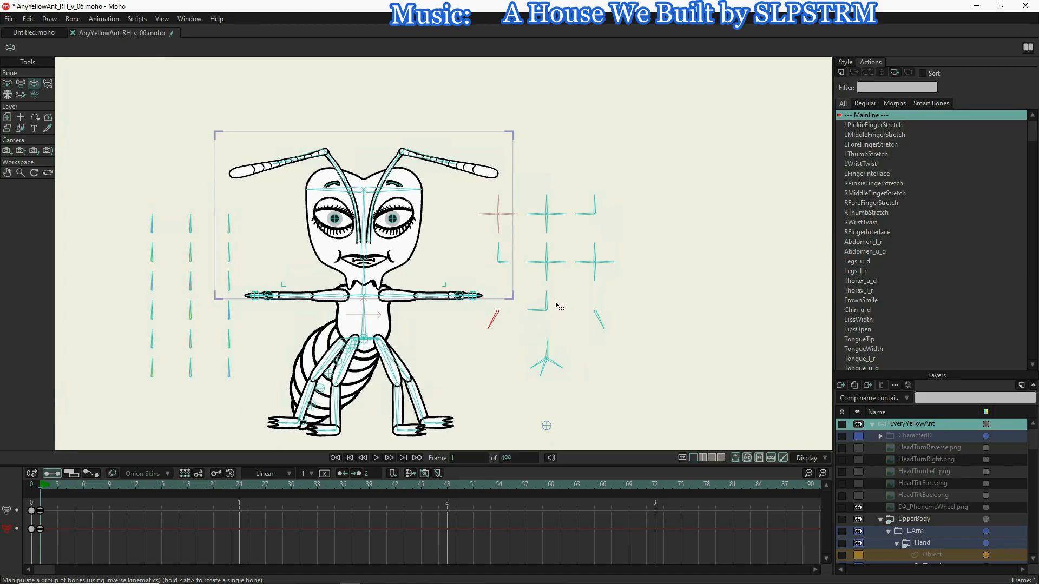
drag(530, 311, 536, 336)
drag(553, 299, 530, 309)
mouse_move(498, 249)
mouse_down()
mouse_move(531, 256)
mouse_move(498, 246)
mouse_up()
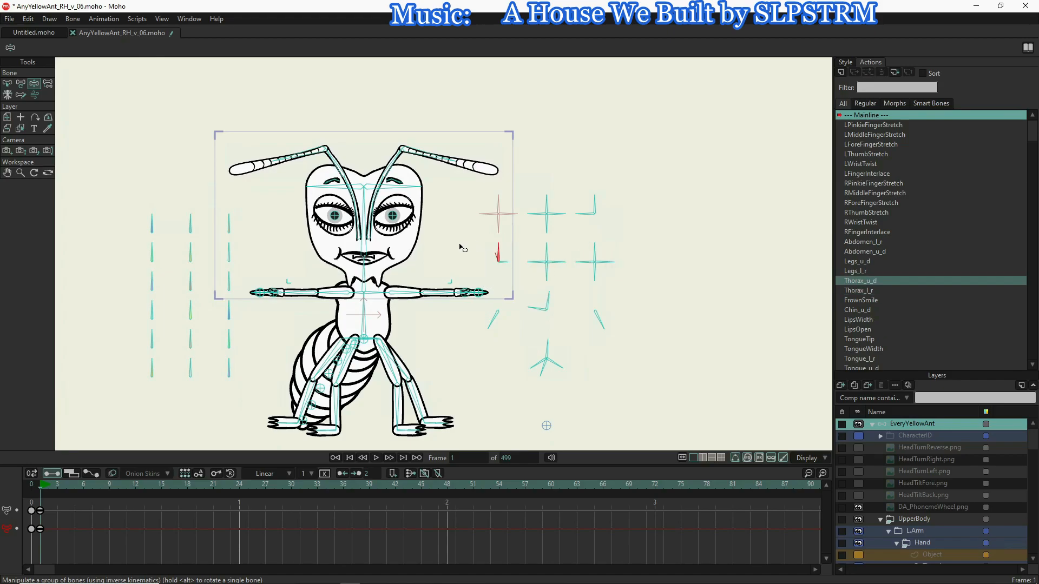
- Open the MouthControl action and delete the PhonemeOffOn bone's keyframes at frames 0 and 1
scroll(877, 292, down, 3)
click(872, 320)
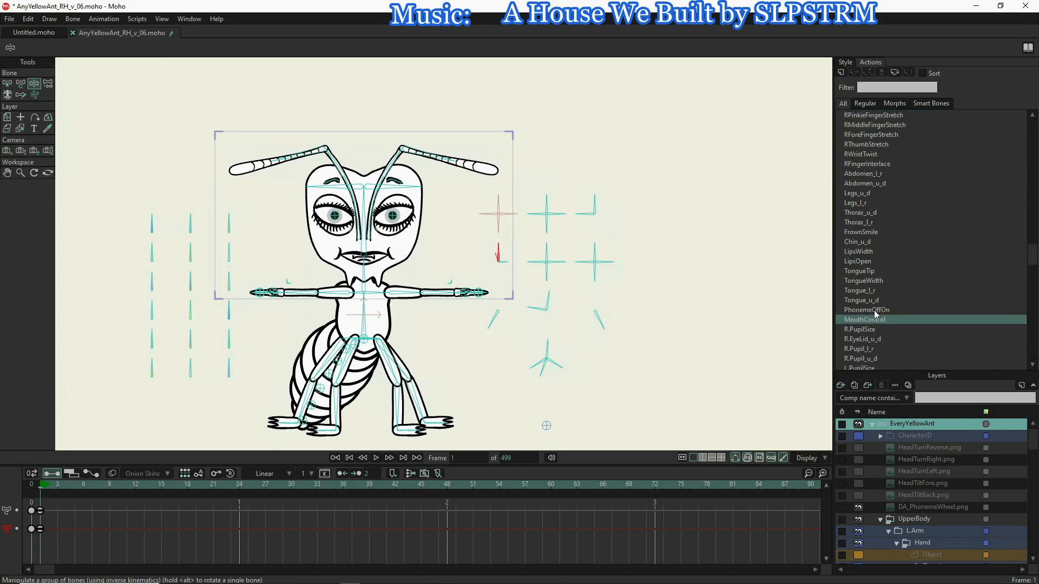
double_click(872, 319)
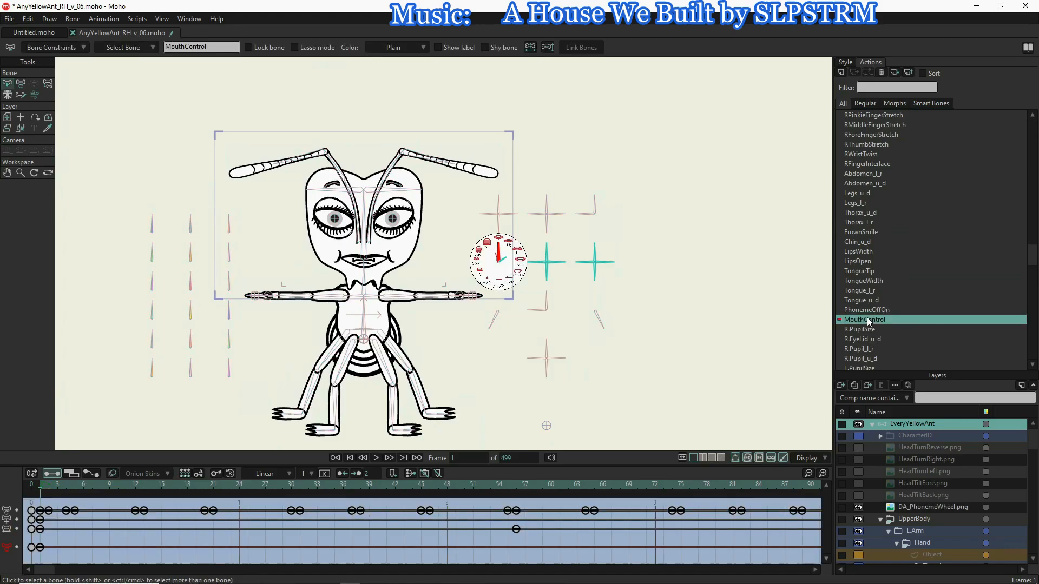
click(503, 262)
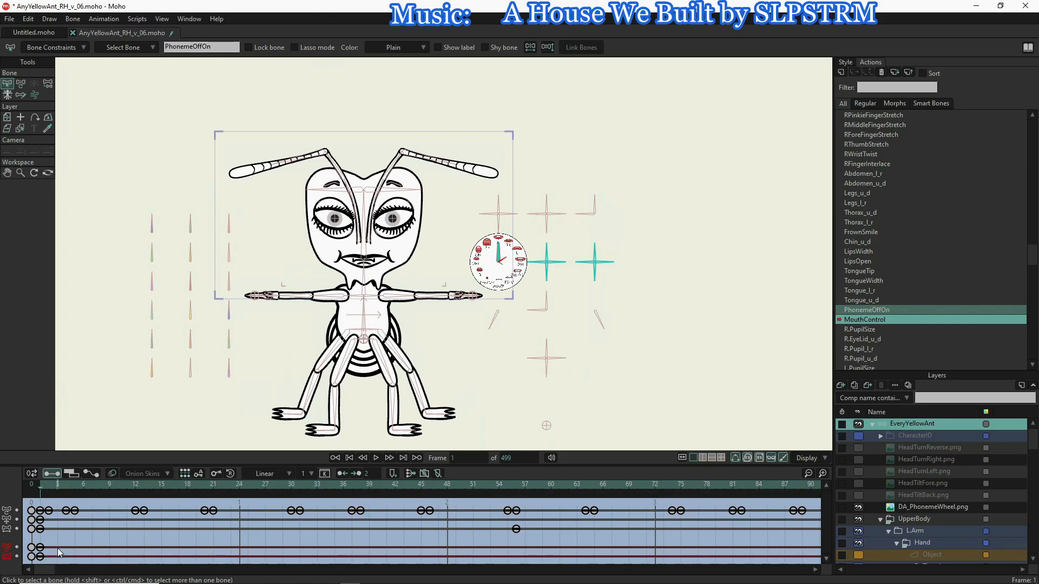
drag(58, 544, 30, 552)
key(Delete)
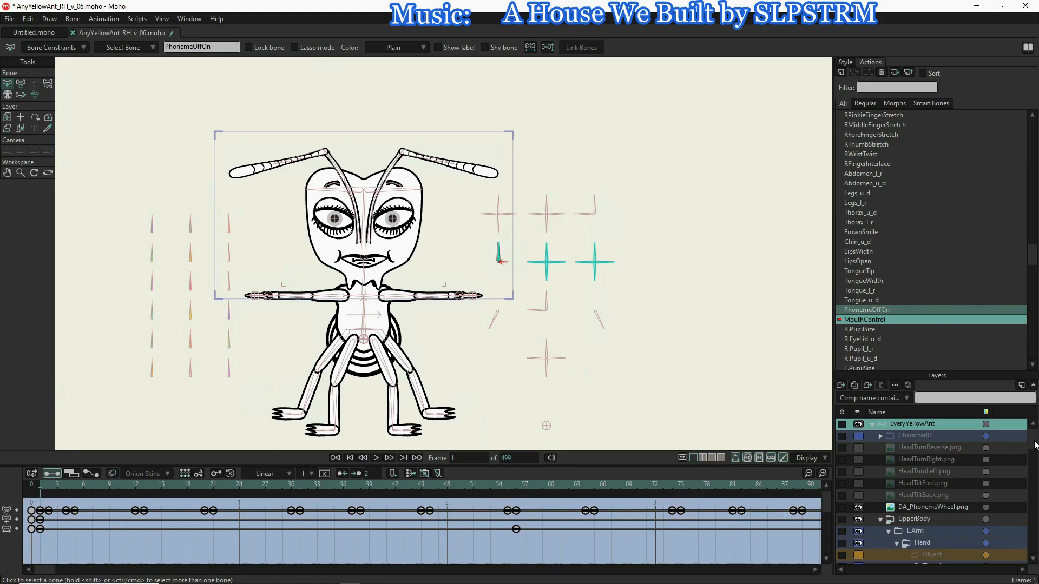
- Return to the Mainline and manipulate the PhonemeOffOn and pupil control bones at frame 1 to test the mouth and eyes
scroll(927, 218, up, 4)
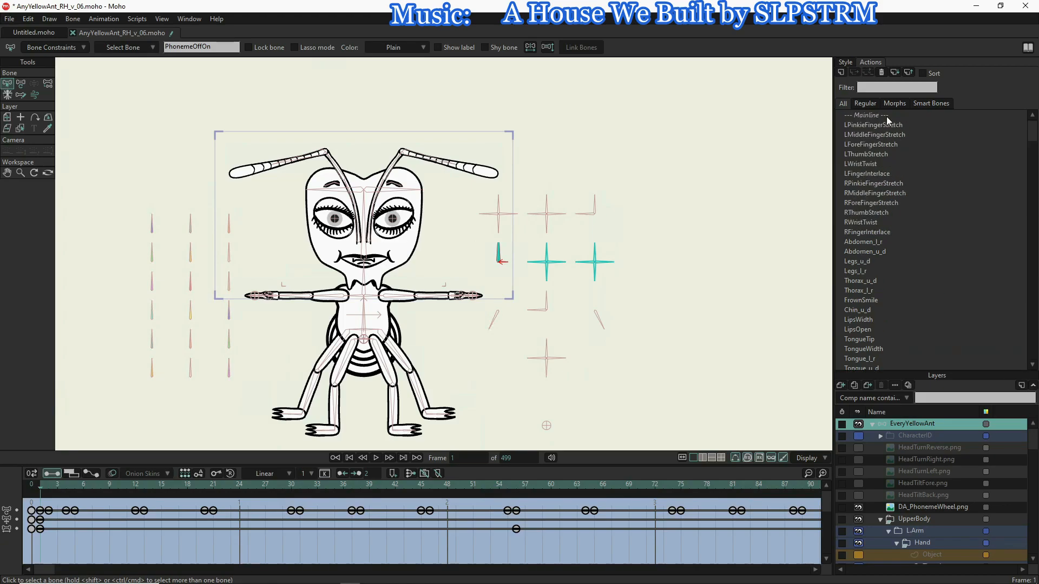
click(886, 116)
double_click(886, 115)
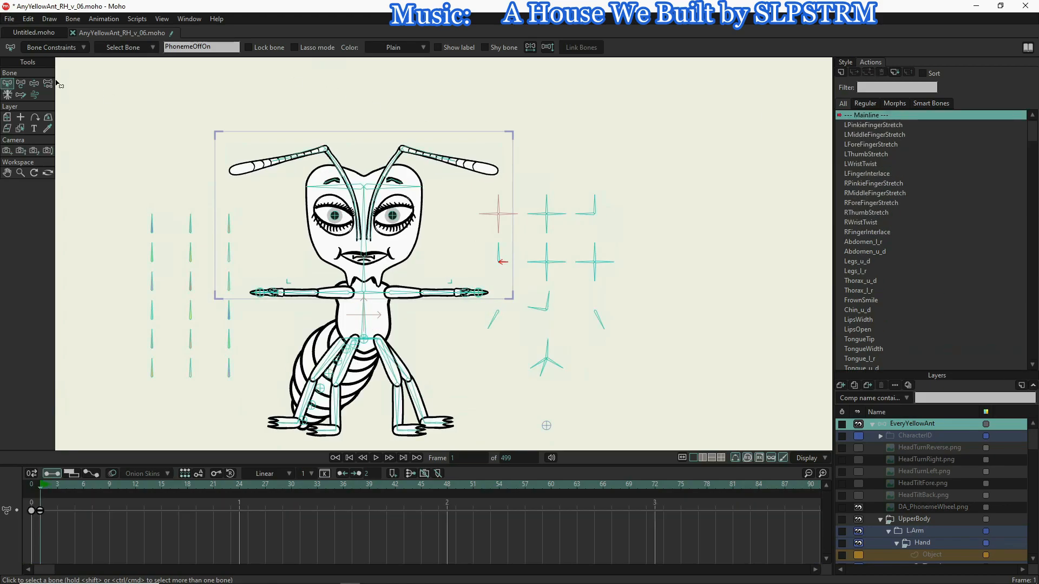
click(36, 85)
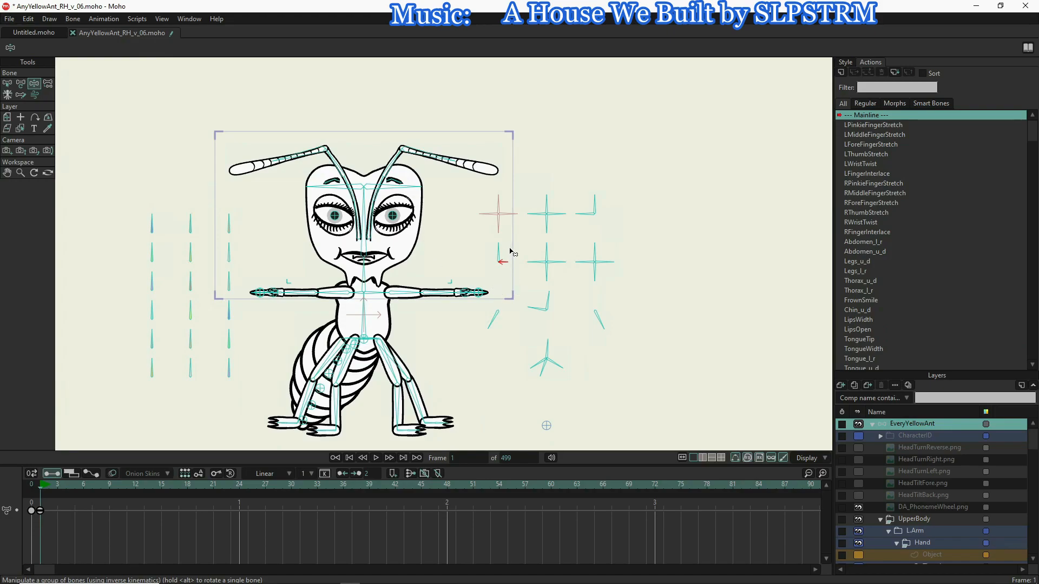
drag(507, 255, 508, 277)
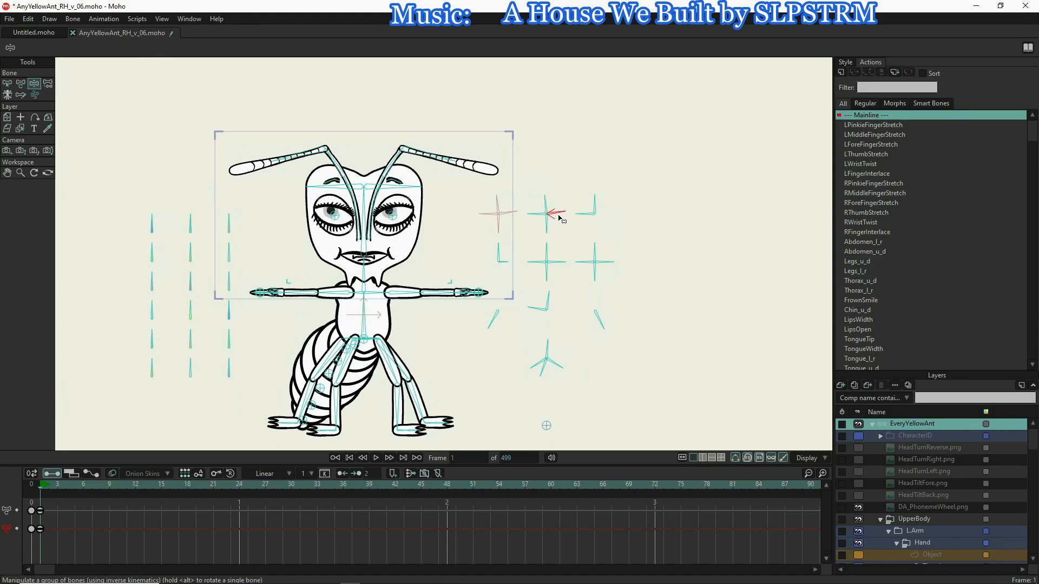
drag(560, 237, 512, 257)
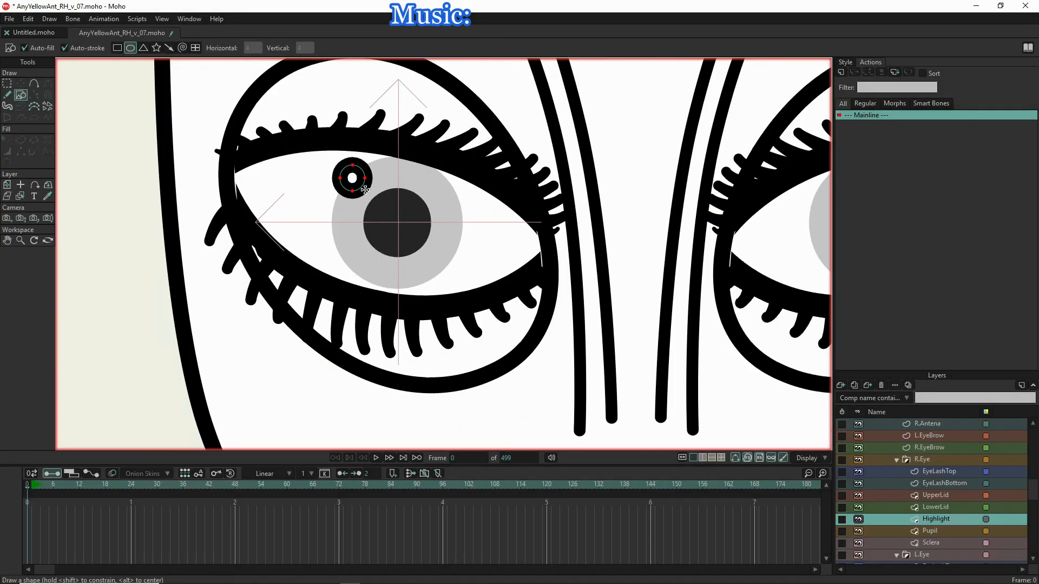
- Draw a second, smaller circular highlight at the lower-right edge of the R.Eye iris on the Highlight layer
drag(431, 262, 447, 277)
scroll(203, 212, down, 9)
scroll(229, 188, up, 10)
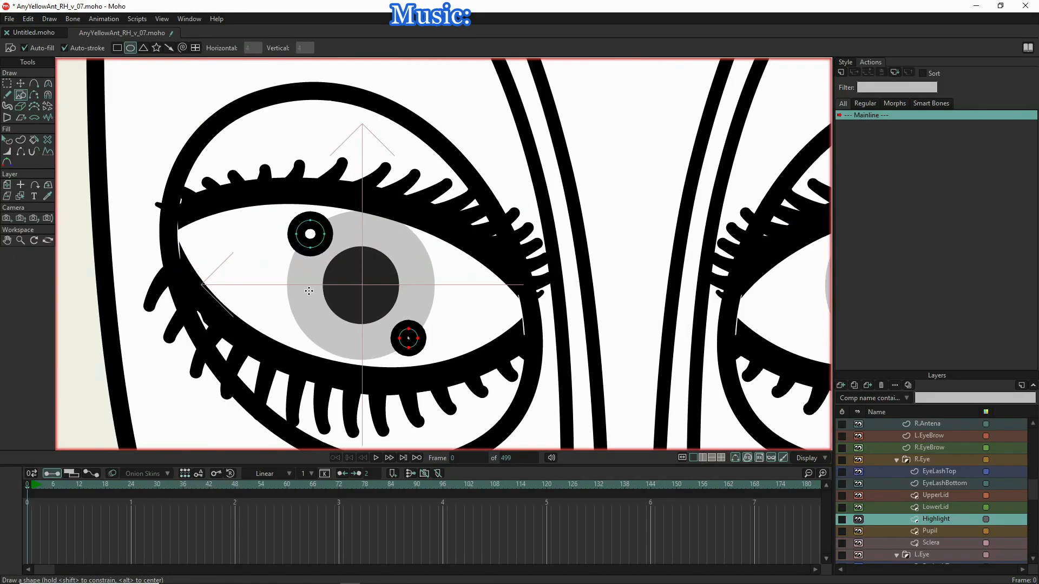
- Make the strokes of both R.Eye highlight circles translucent white, with 25% alpha on the lower-right one
click(7, 140)
click(847, 62)
click(882, 168)
click(586, 389)
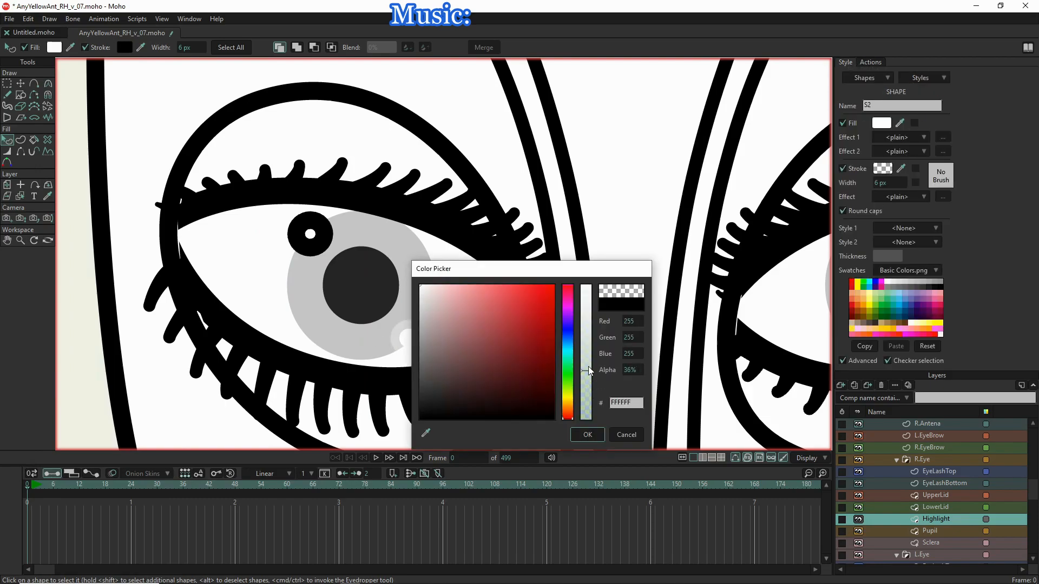
click(629, 373)
text(25)
key(Return)
click(310, 234)
click(883, 169)
click(420, 286)
key(Return)
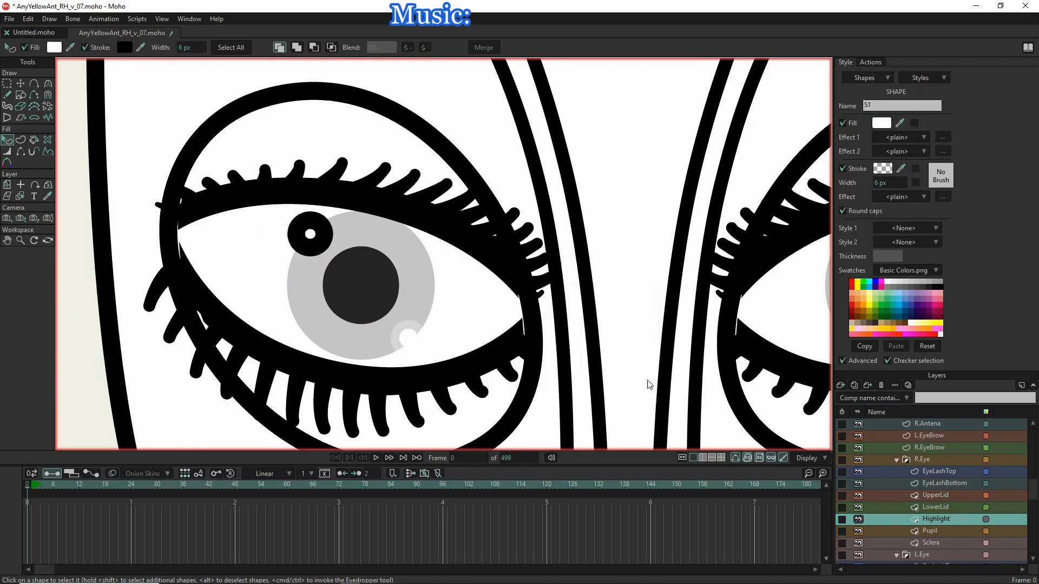
- Set the fill alpha of both R.Eye highlight circles to 50%
click(883, 123)
click(630, 371)
text(50)
key(Return)
click(407, 337)
click(882, 123)
click(630, 371)
text(50)
key(Return)
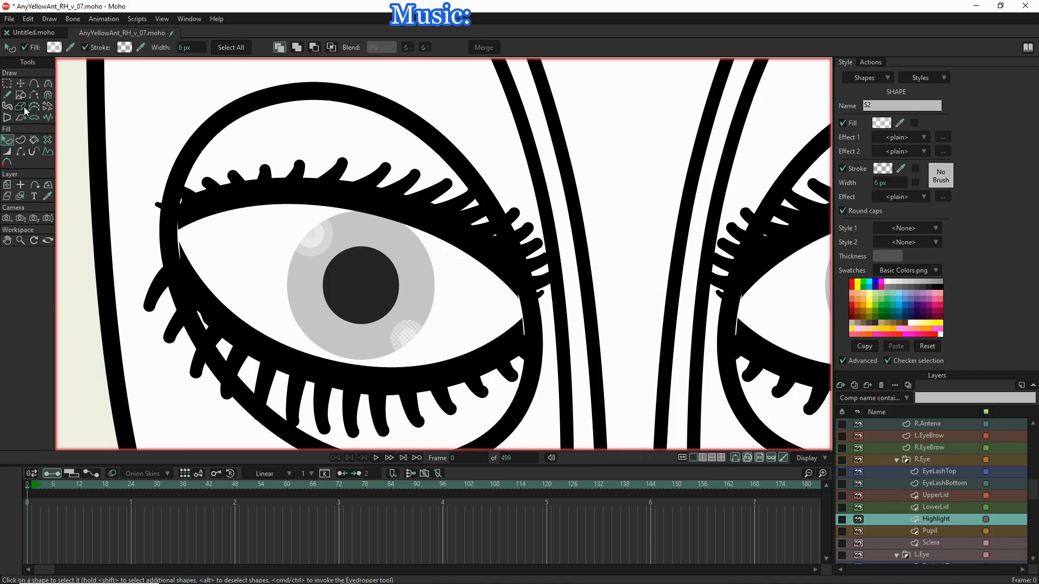
- Name the L.Eye group's highlight layer Highlight and flip all its points horizontally
scroll(909, 520, down, 3)
double_click(935, 519)
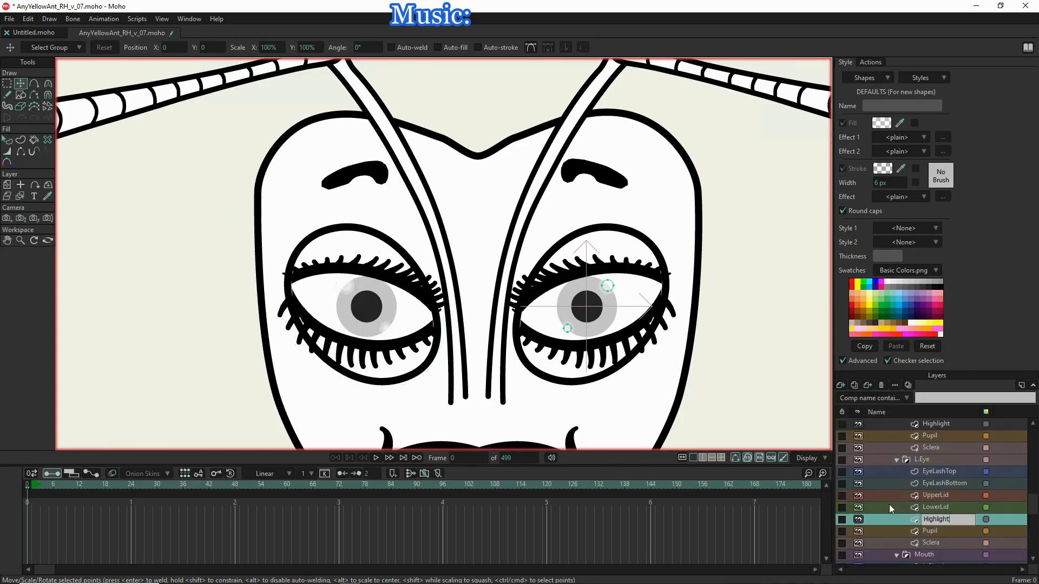
key(g)
key(ctrl+a)
click(481, 48)
click(692, 320)
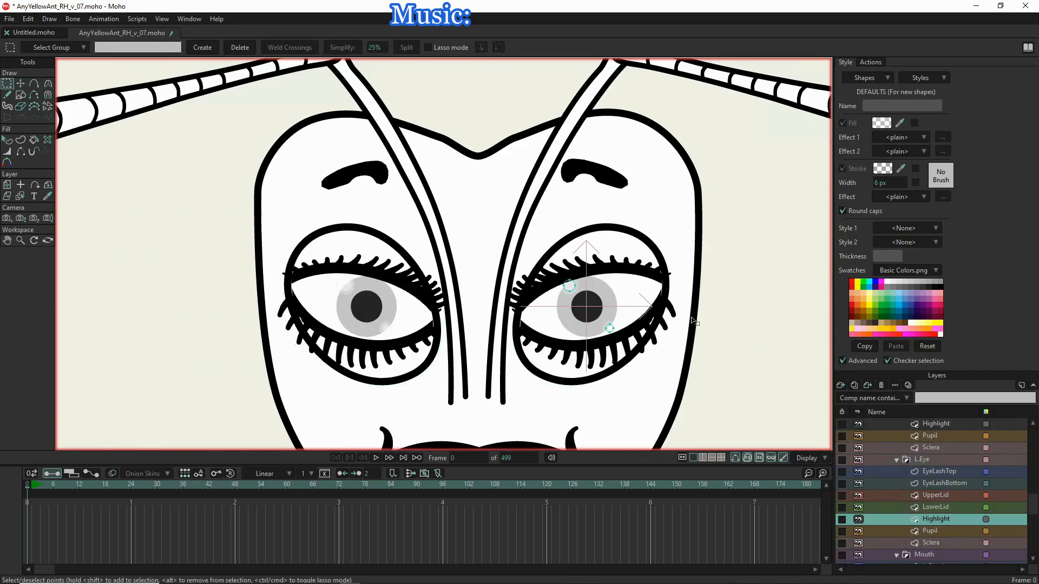
- Open the EveryYellowAnt layer's R.Pupil_l_r action and move the R.Eye Highlight points sideways onto the pupil at frame 1
click(870, 62)
scroll(909, 475, up, 12)
click(912, 425)
scroll(918, 239, down, 5)
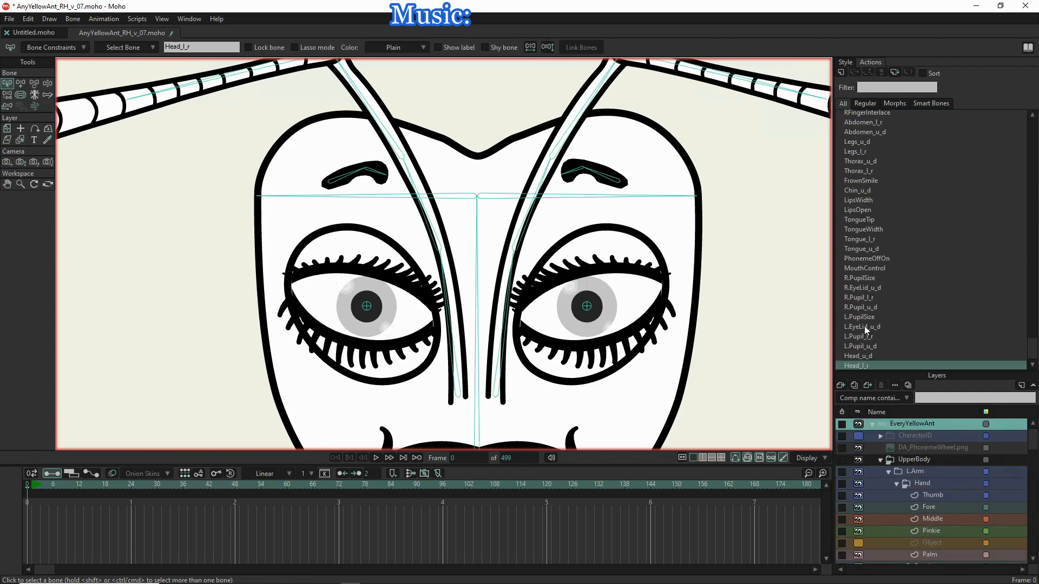
double_click(855, 298)
scroll(936, 487, down, 8)
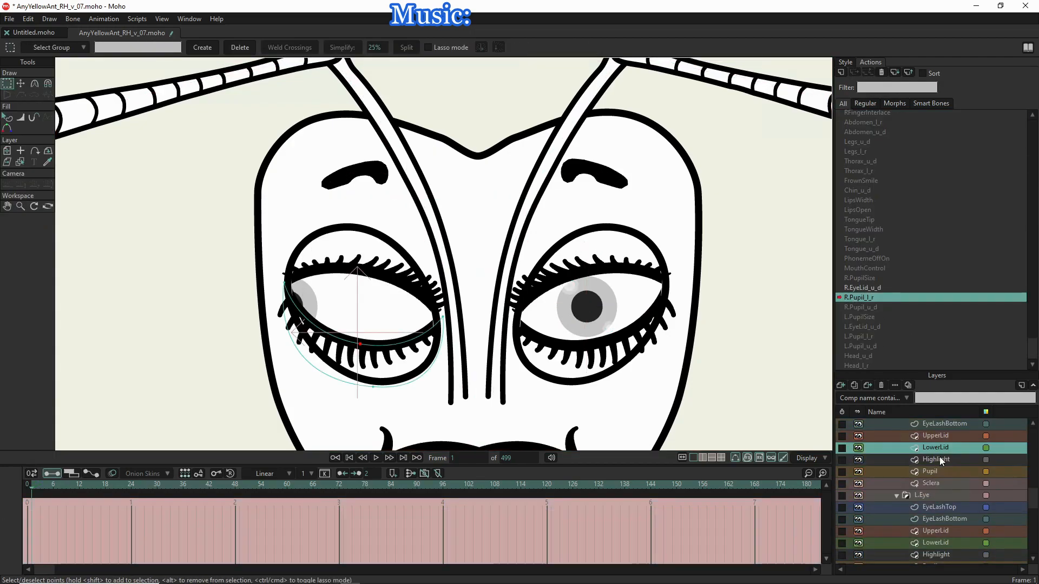
click(936, 459)
key(t)
drag(408, 334, 355, 332)
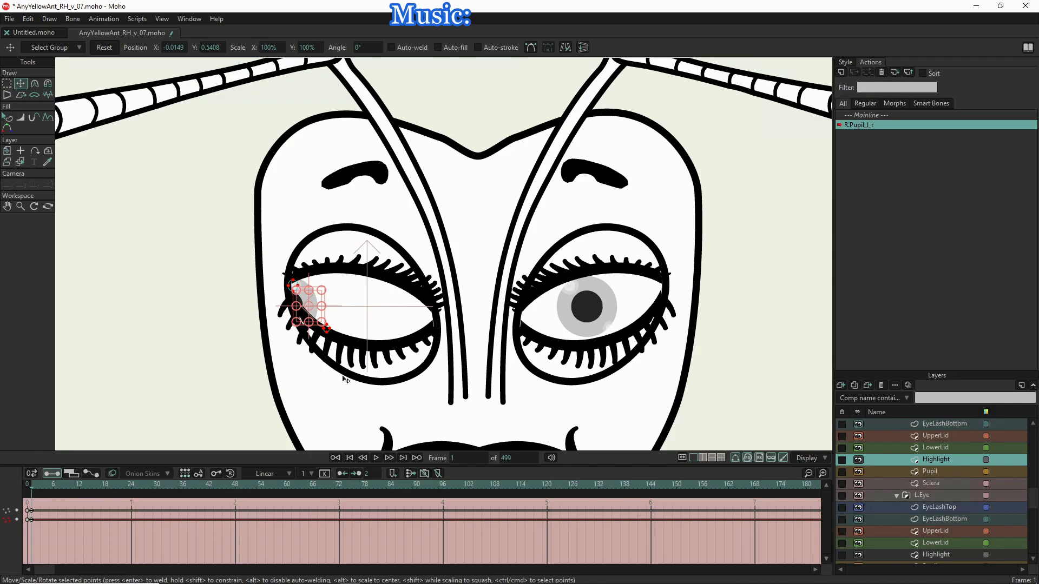
- Move the R.Eye Highlight points to the opposite side with the pupil at frame 65 and centre them at frame 33
key(g)
drag(274, 255, 424, 408)
click(308, 485)
key(t)
drag(317, 295, 418, 322)
click(174, 486)
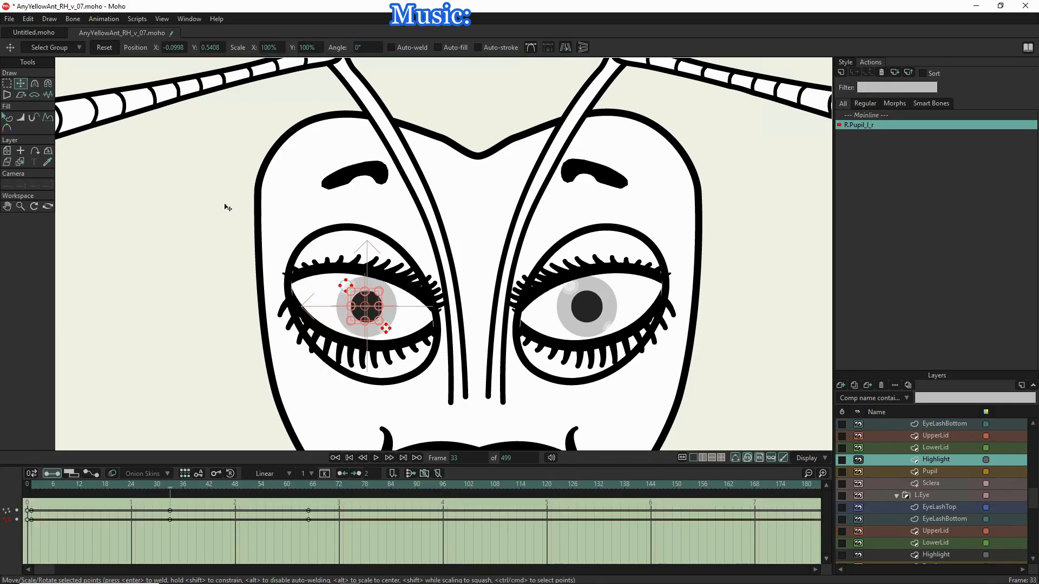
- Return to the Mainline, select the EveryYellowAnt layer and open its L.Pupil_l_r action
scroll(936, 495, down, 2)
click(936, 495)
double_click(861, 116)
scroll(925, 440, up, 10)
click(913, 424)
scroll(886, 314, down, 15)
double_click(866, 336)
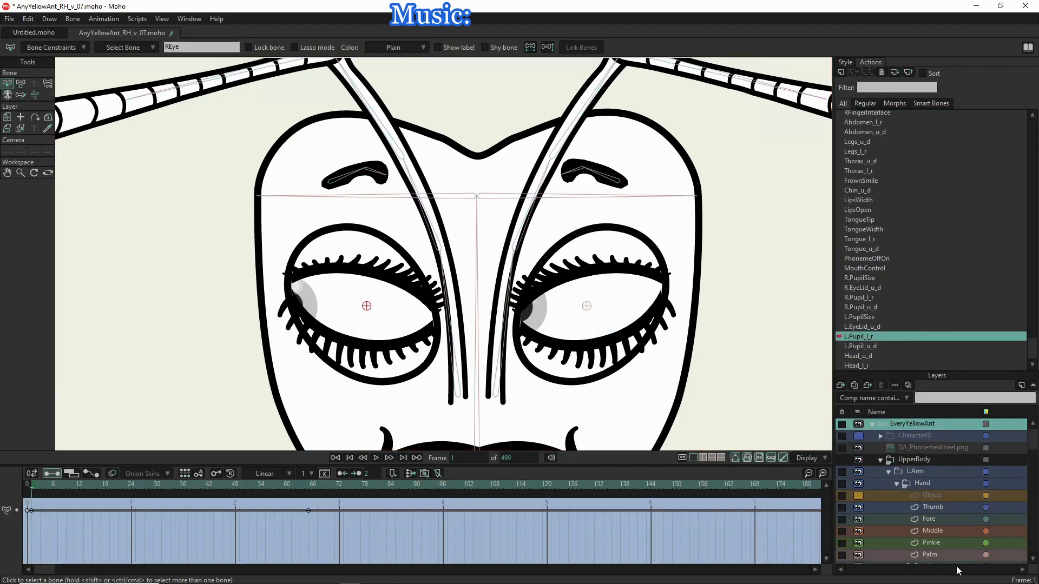
- Select the L.Eye Highlight points and move them sideways with the pupil, covering frame 65 and going back to frame 33
scroll(952, 519, down, 10)
click(936, 519)
key(g)
drag(644, 381, 533, 252)
key(t)
mouse_move(596, 316)
mouse_down()
mouse_move(555, 316)
mouse_move(640, 315)
mouse_up()
click(308, 485)
drag(305, 485, 173, 504)
- Open the EveryYellowAnt layer's R.Pupil_u_d action and move the R.Eye Highlight points down with the pupil at frame 1
double_click(863, 116)
scroll(914, 476, up, 10)
click(898, 424)
double_click(859, 330)
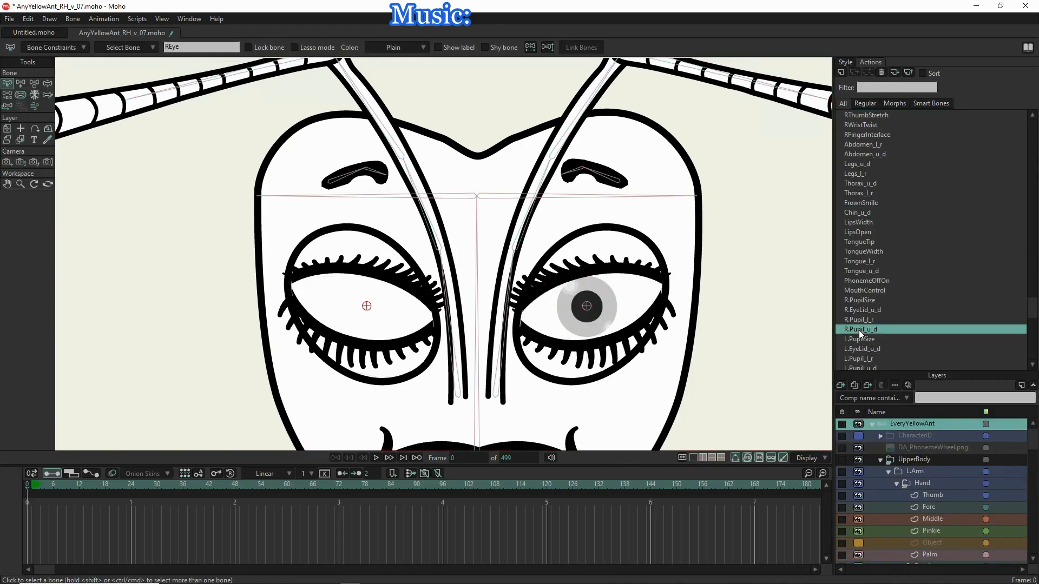
scroll(941, 487, down, 9)
click(942, 472)
drag(369, 300, 369, 342)
- Move the R.Eye Highlight points up with the pupil at frame 65 and reset them at frame 33
click(312, 517)
drag(372, 245, 372, 245)
drag(309, 484, 169, 484)
click(107, 49)
- Manipulate the pupil and mouth control bones at frame 1 of the Mainline to test them, and return to frame 0
scroll(919, 478, up, 6)
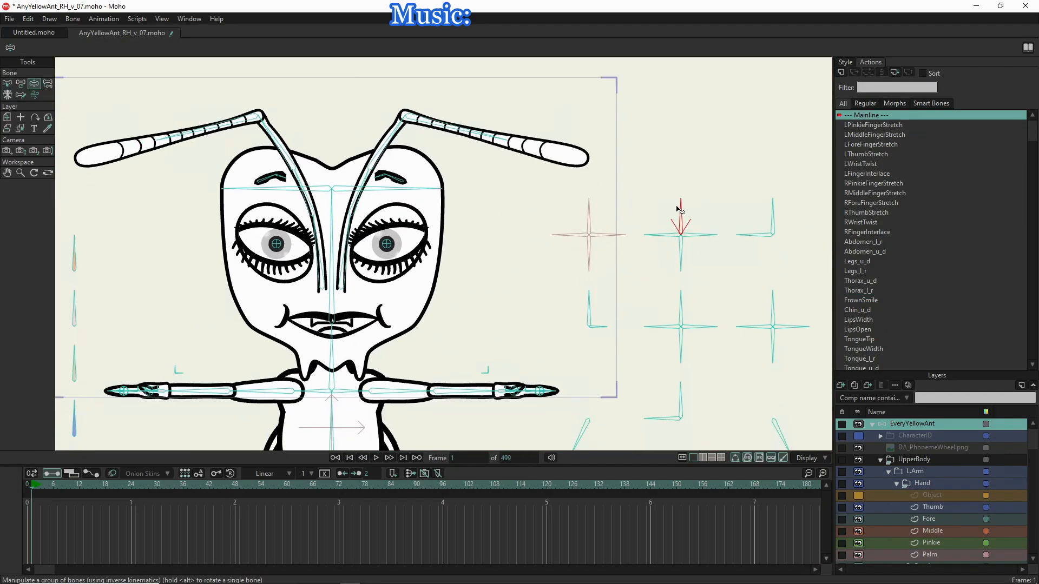
drag(680, 210, 711, 231)
drag(673, 297, 733, 260)
click(27, 485)
- Turn off group masking in the Mouth layer's settings to expose the full teeth and tongue shapes
scroll(936, 488, down, 15)
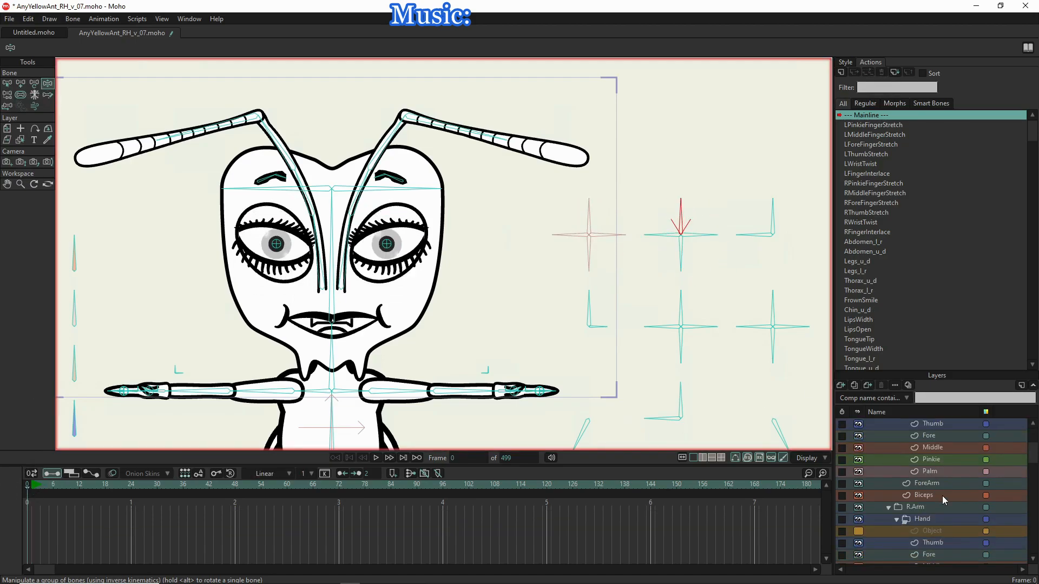
double_click(932, 472)
click(488, 128)
click(453, 163)
click(632, 493)
click(594, 493)
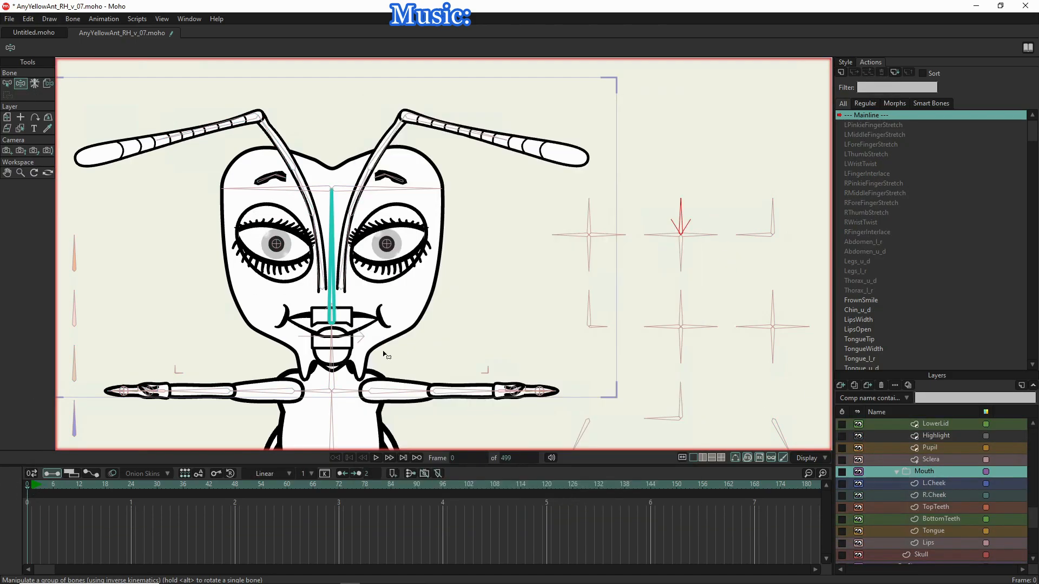
- Draw a wide oval gum shape directly below the bottom teeth on the BottomTeeth layer
click(947, 521)
key(s)
scroll(310, 350, up, 5)
drag(295, 342, 460, 413)
- Reposition the lower gum oval, widen it at the sides and lower its top point slightly
key(t)
drag(394, 396, 392, 389)
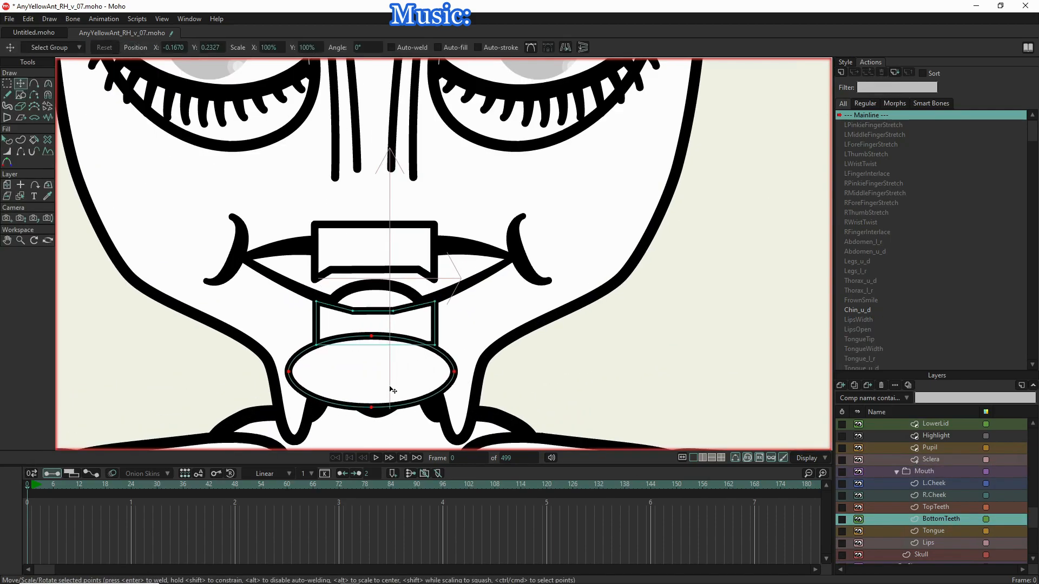
drag(456, 371, 469, 372)
drag(374, 335, 374, 340)
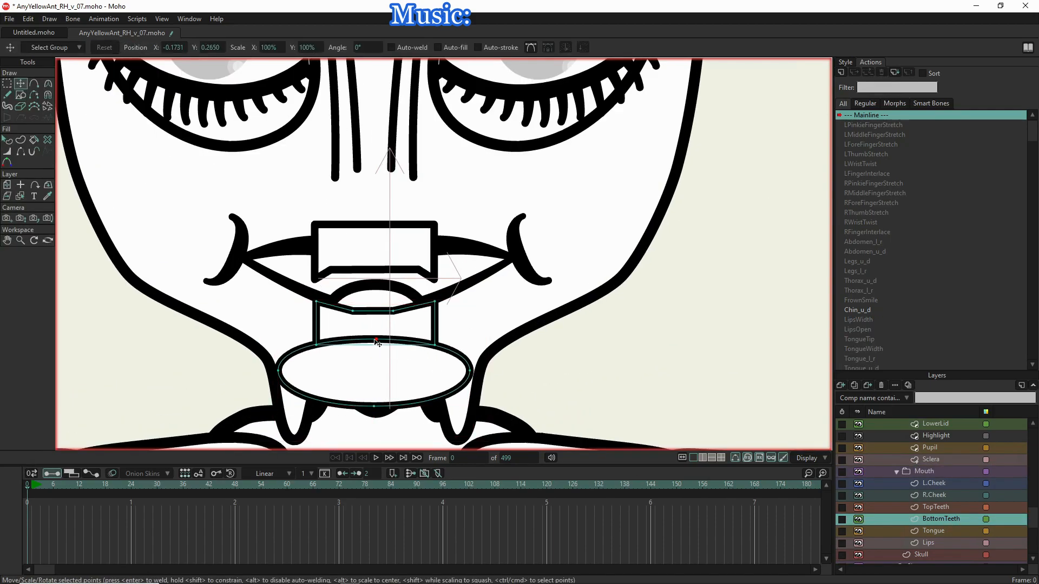
- Place a copy of the gum oval above the top teeth on the TopTeeth layer
click(954, 507)
drag(415, 374, 415, 199)
key(Home)
scroll(949, 492, up, 1)
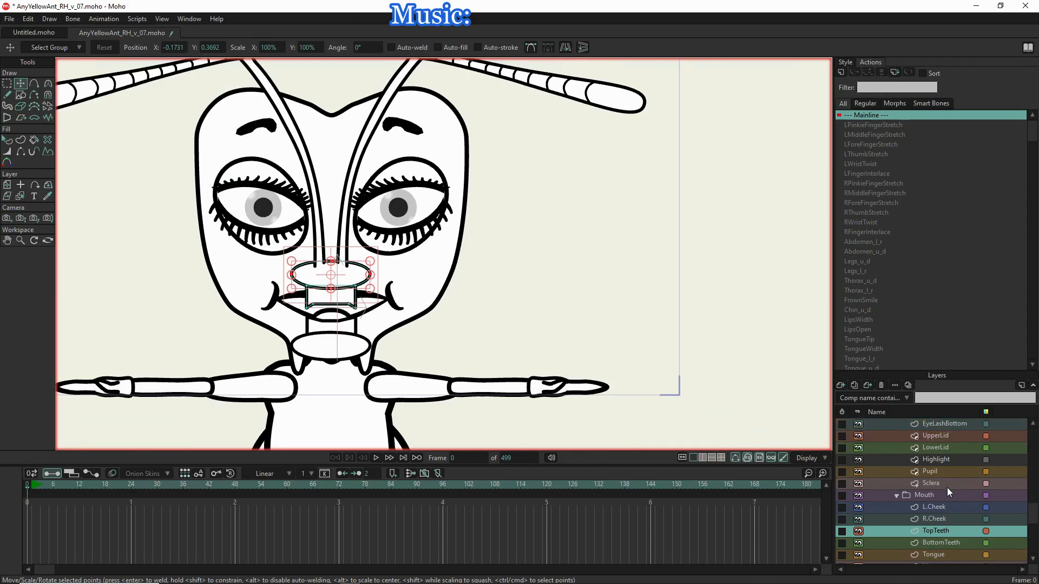
- Turn group masking back on in the Mouth layer's settings
double_click(949, 493)
click(488, 128)
click(453, 196)
click(594, 493)
- Manipulate the pupil, FrownSmile and Chin_u_d control bones to test the eyes and the new gums
key(z)
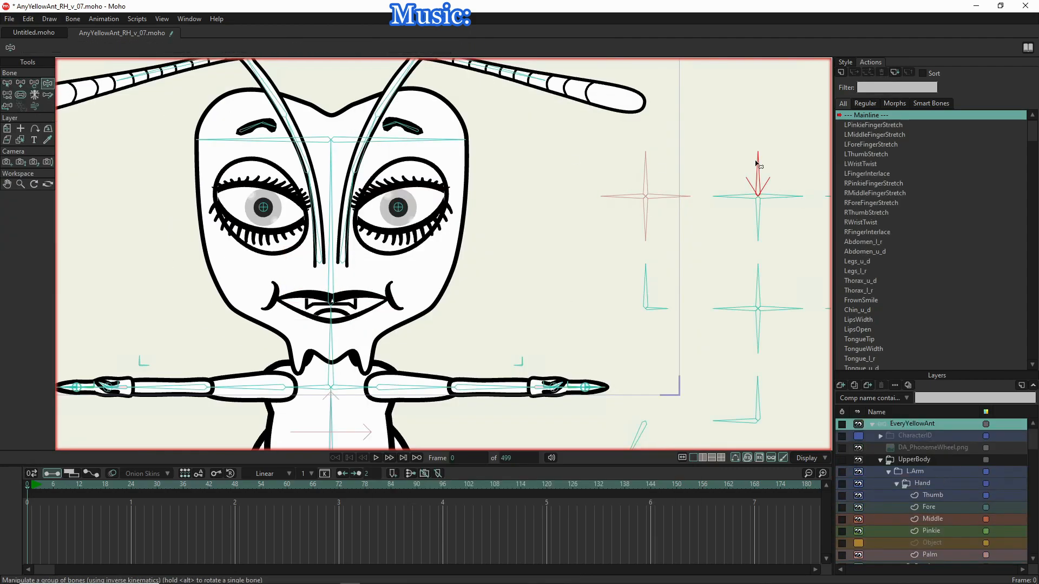
drag(798, 196, 799, 192)
drag(797, 309, 780, 413)
drag(721, 309, 728, 347)
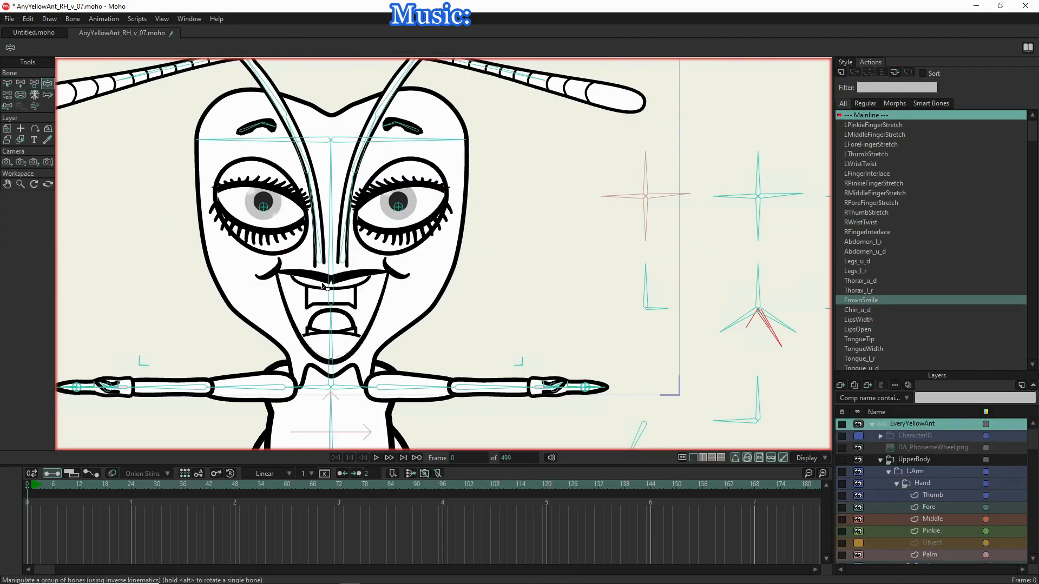
scroll(866, 266, down, 1)
- Open the Chin_u_d action and move the BottomTeeth layer's gum points slightly up at frame 1
double_click(872, 281)
scroll(910, 513, down, 15)
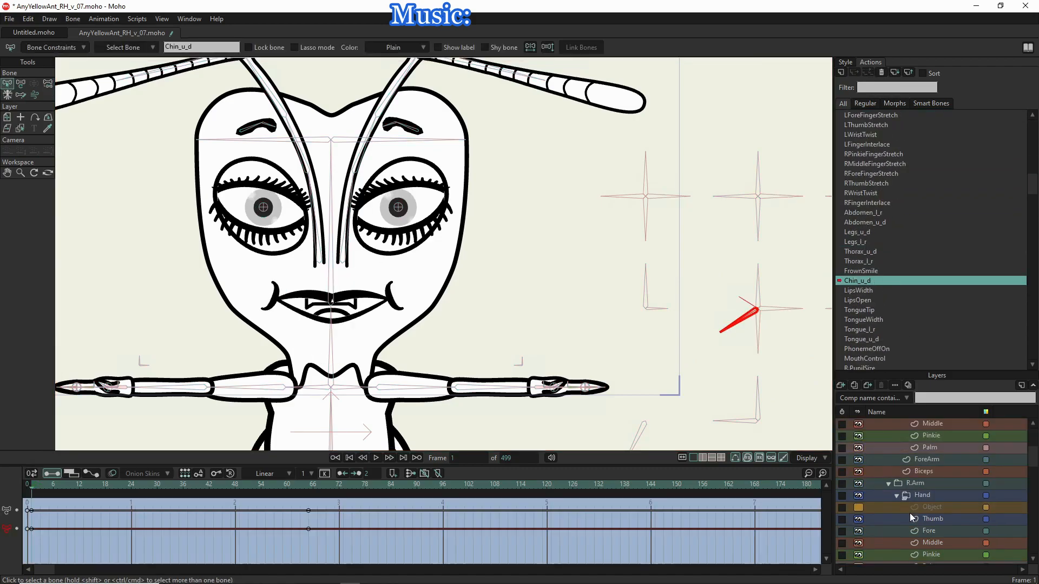
click(954, 460)
click(346, 356)
key(t)
mouse_move(353, 338)
mouse_down()
mouse_move(353, 349)
mouse_move(349, 326)
mouse_up()
- Go through frame 65 of the Chin_u_d action and reset the BottomTeeth gum points at frame 33
click(309, 495)
click(172, 486)
click(104, 47)
mouse_move(167, 495)
mouse_down()
mouse_move(80, 487)
mouse_move(157, 490)
mouse_up()
- Return to the Mainline and select the EveryYellowAnt layer to view the whole ant rig at frame 0
scroll(872, 325, up, 1)
double_click(882, 115)
scroll(399, 287, down, 5)
scroll(411, 325, up, 3)
scroll(928, 424, up, 15)
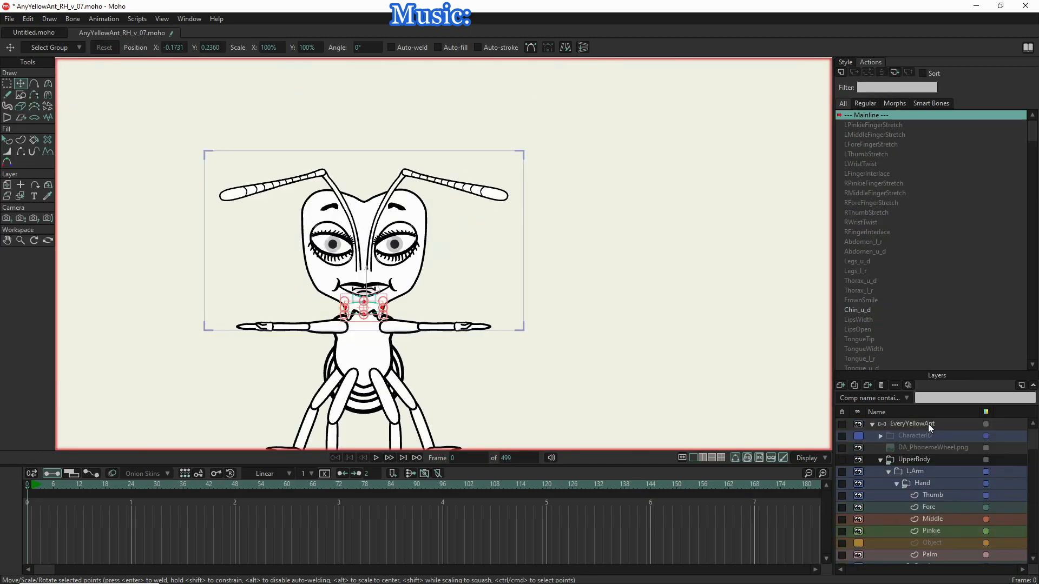
click(929, 423)
scroll(579, 428, up, 2)
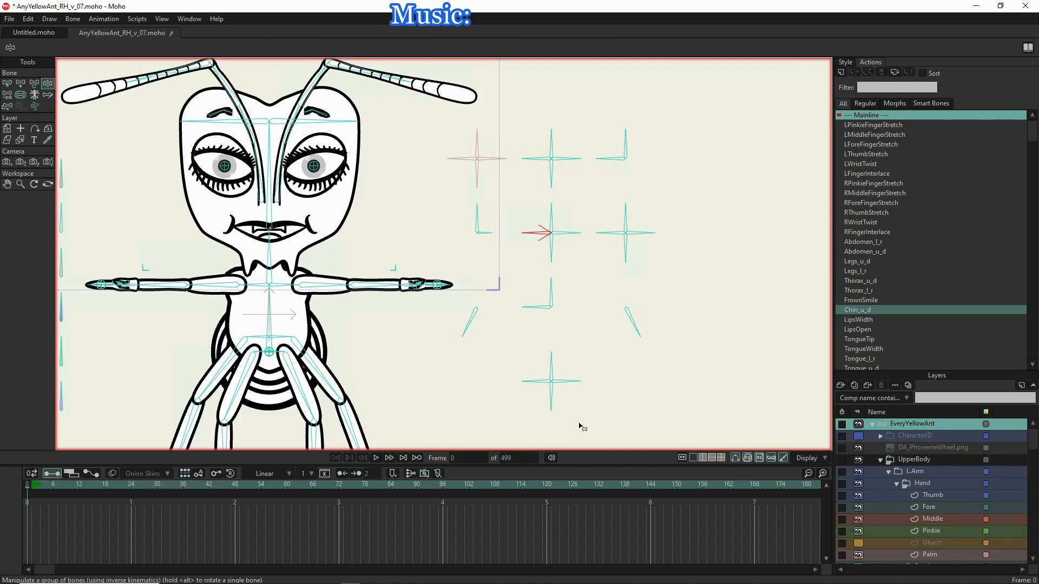
scroll(643, 311, down, 3)
scroll(537, 366, up, 2)
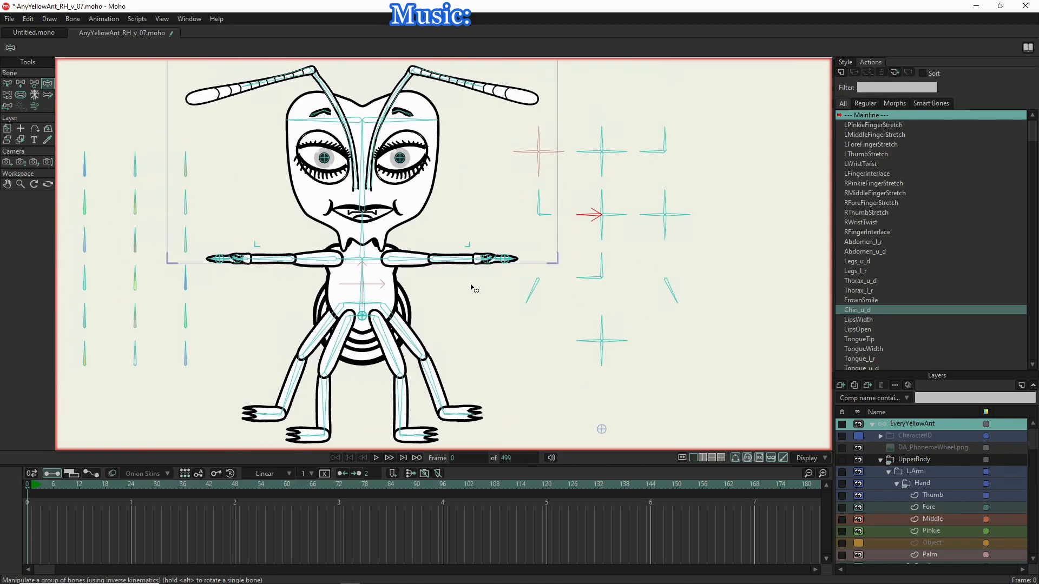